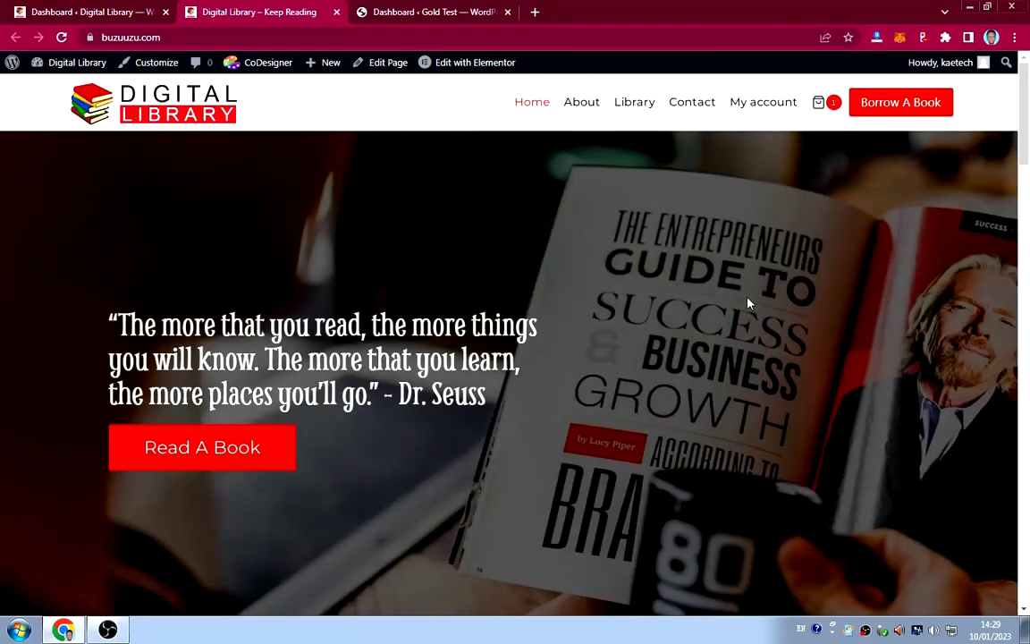
Look over the Digital Library home page, from the hero banner through the book carousel to the product grid.
scroll(758, 316, down, 8)
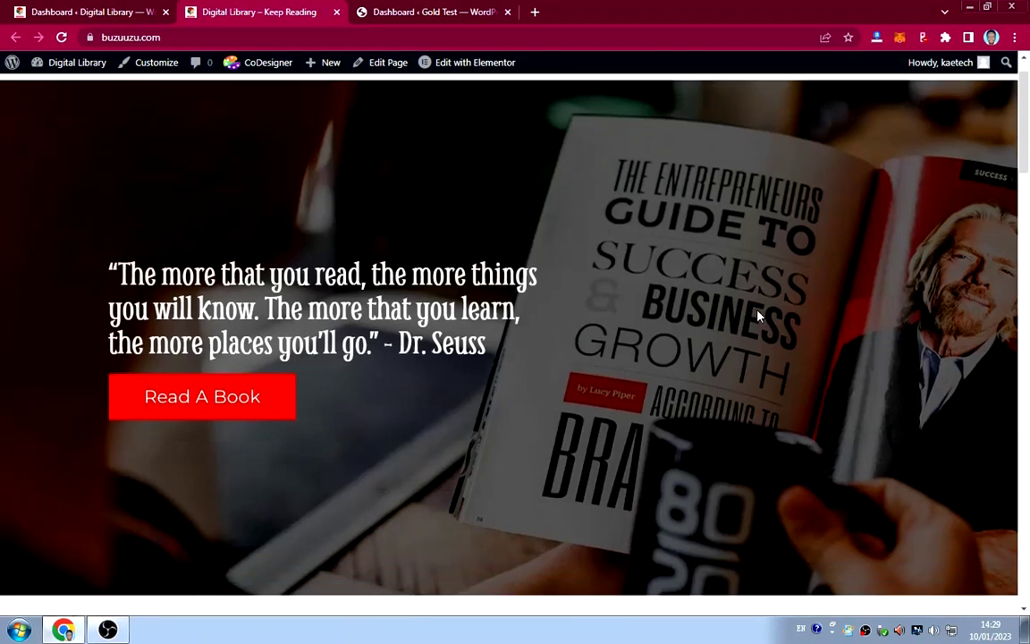
scroll(757, 316, down, 2)
scroll(758, 315, up, 8)
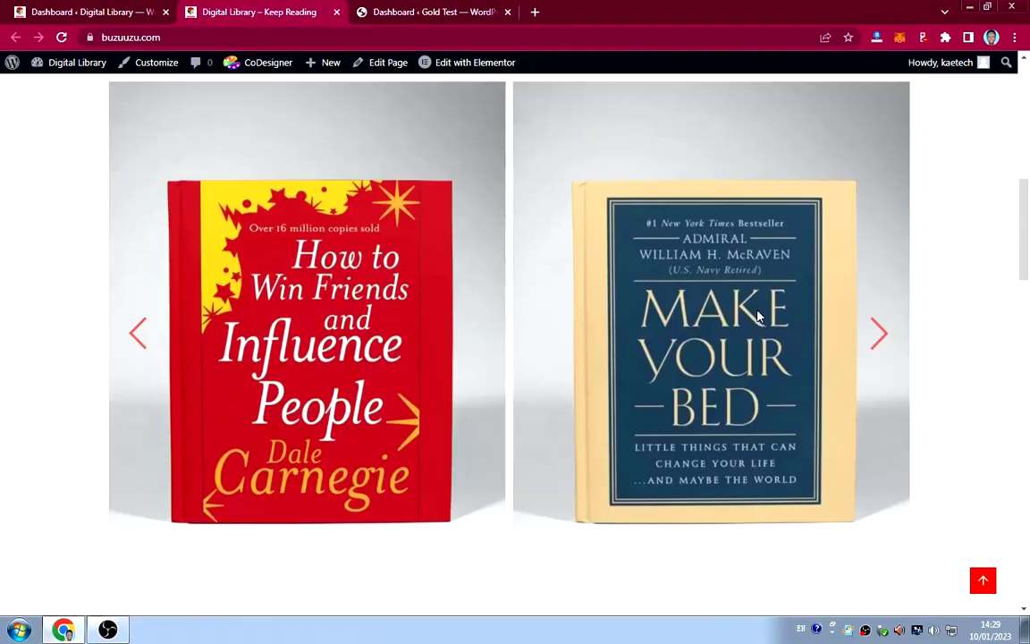
scroll(757, 315, down, 10)
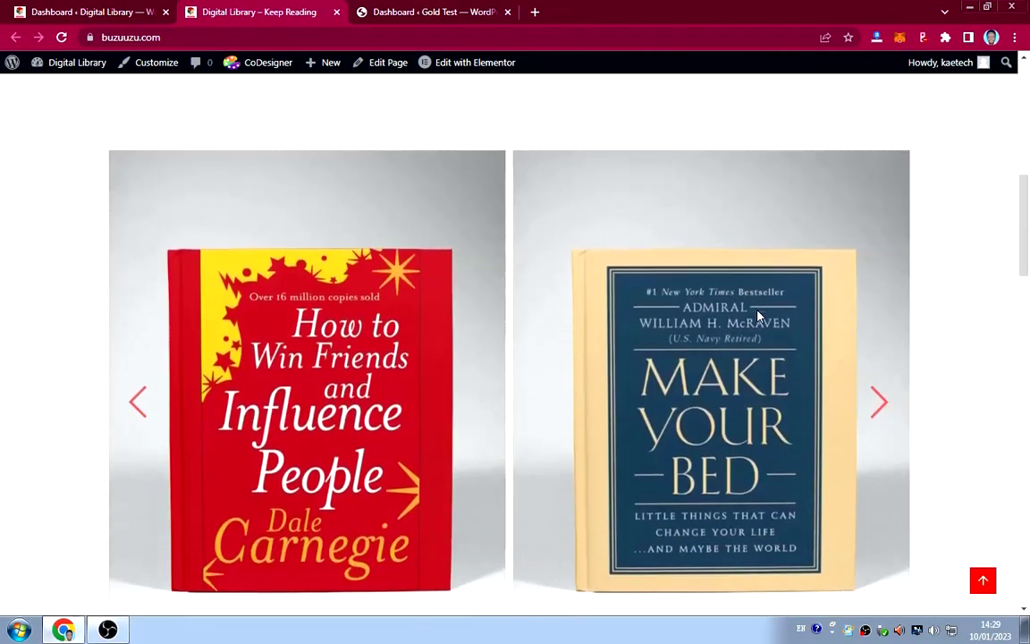
scroll(757, 316, down, 3)
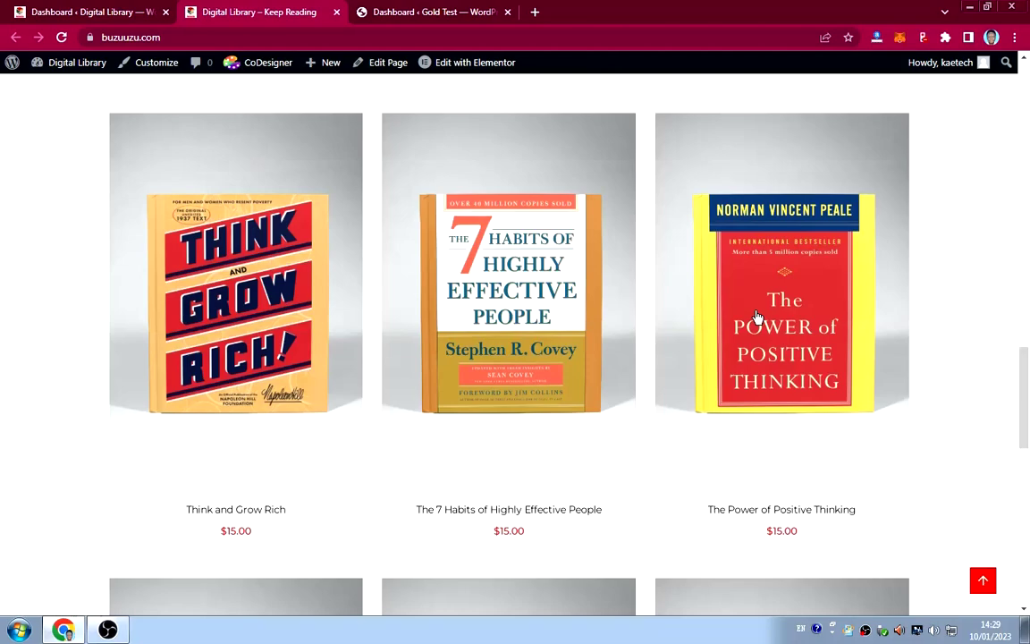
scroll(758, 315, down, 1)
scroll(758, 315, up, 1)
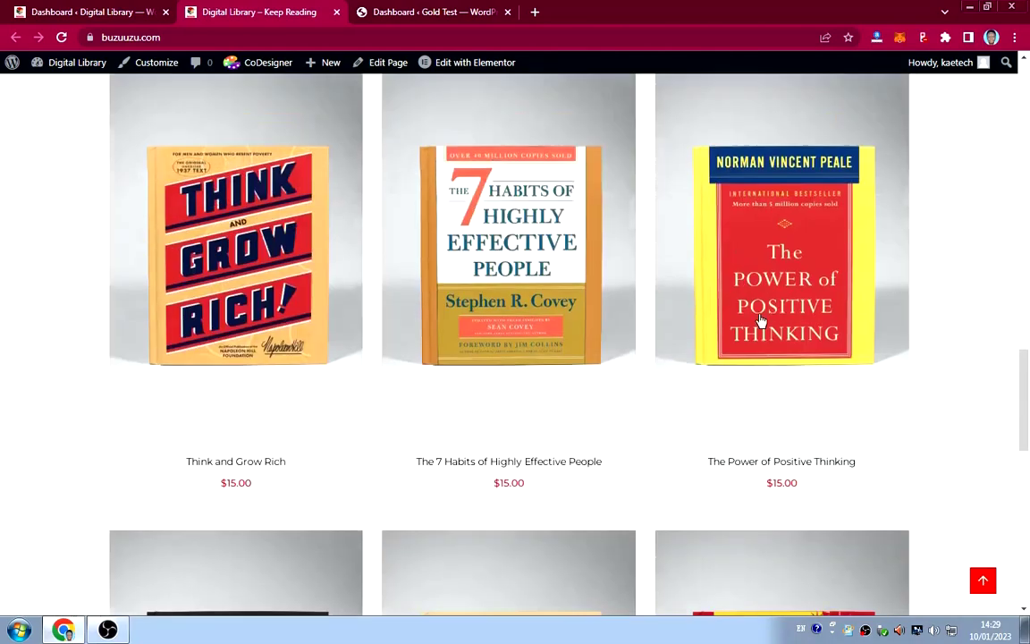
scroll(759, 318, down, 4)
scroll(761, 320, down, 4)
scroll(760, 322, up, 10)
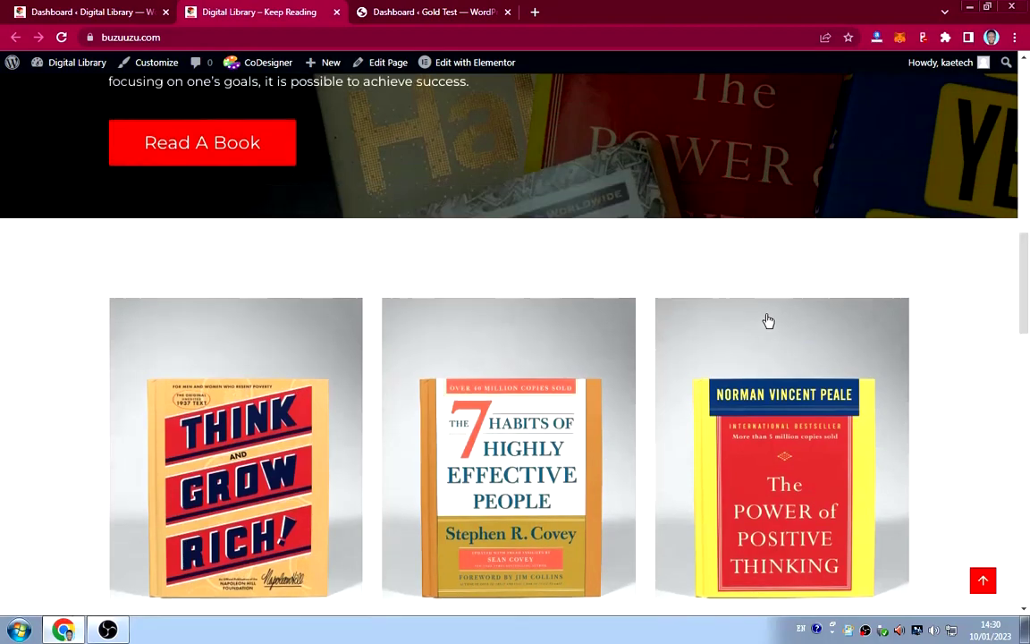
scroll(767, 322, down, 8)
scroll(761, 318, up, 3)
scroll(762, 317, up, 3)
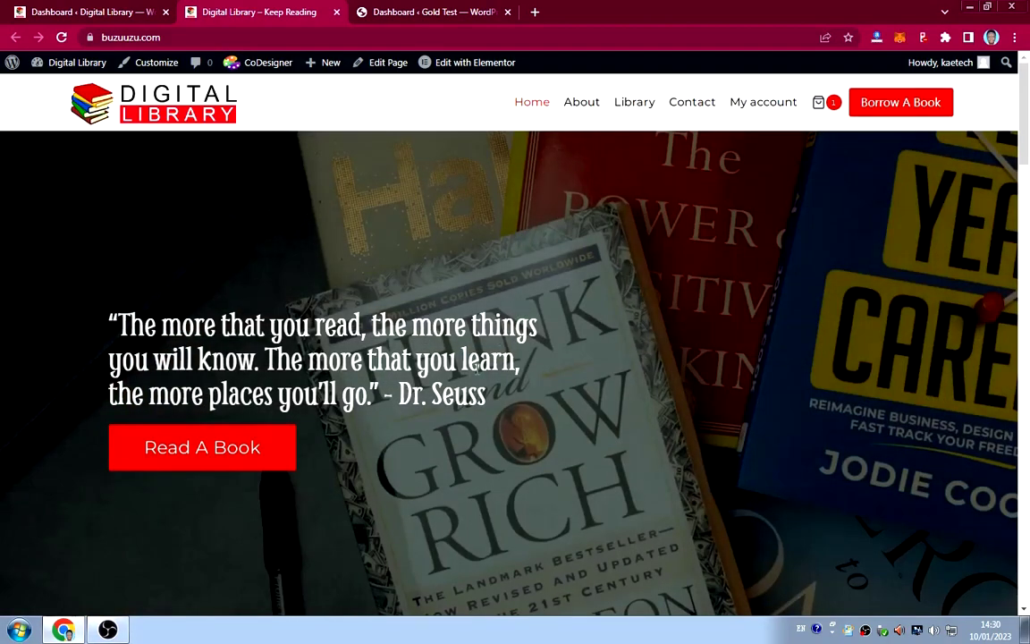
Advance the home page's book carousel three times to view its featured books.
scroll(478, 366, down, 1)
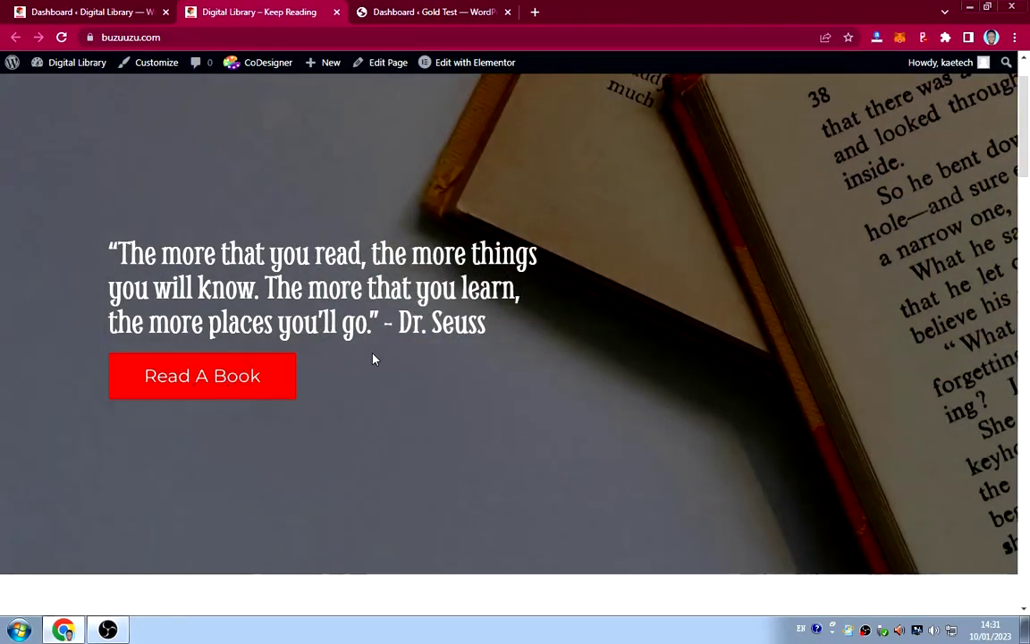
scroll(612, 356, down, 6)
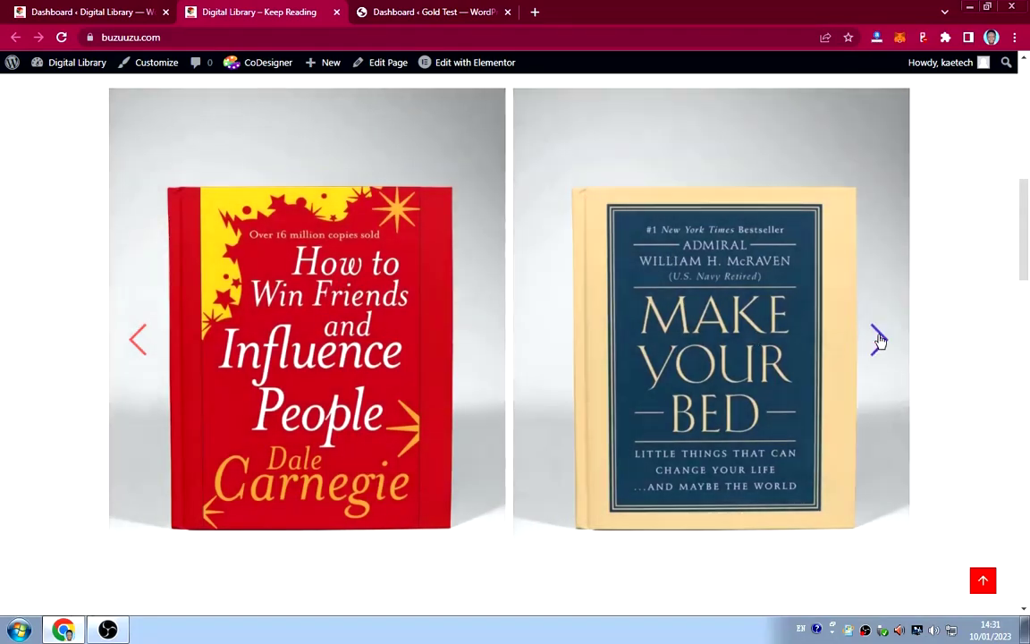
click(879, 338)
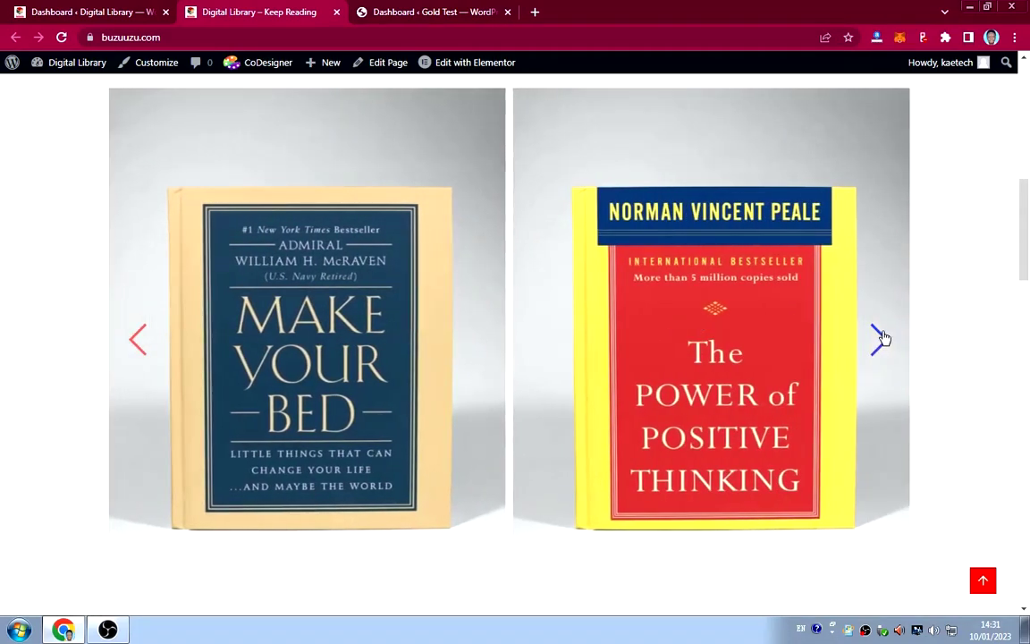
click(880, 338)
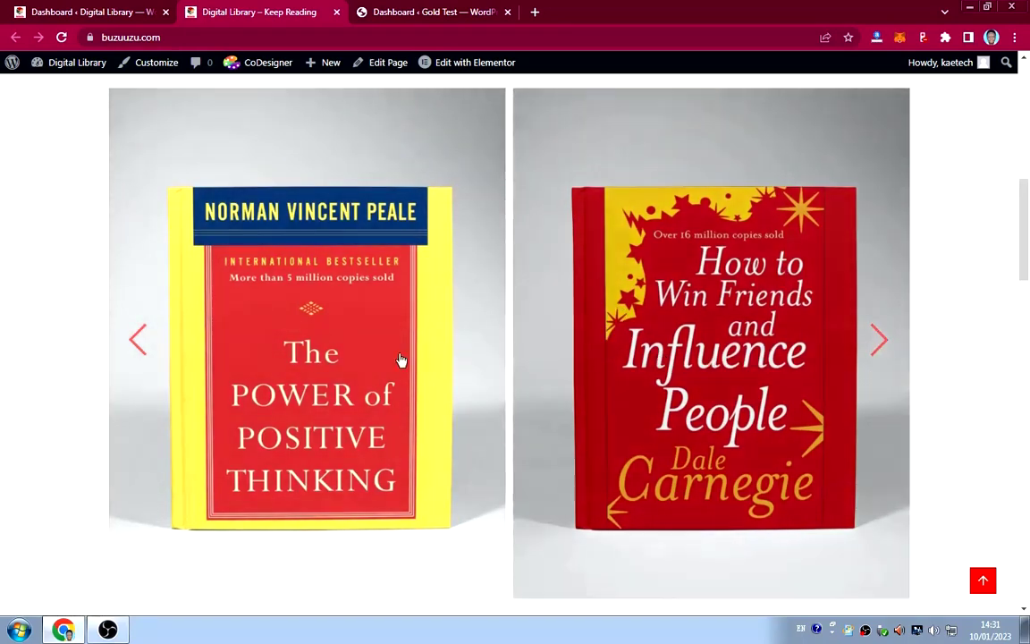
scroll(737, 322, up, 1)
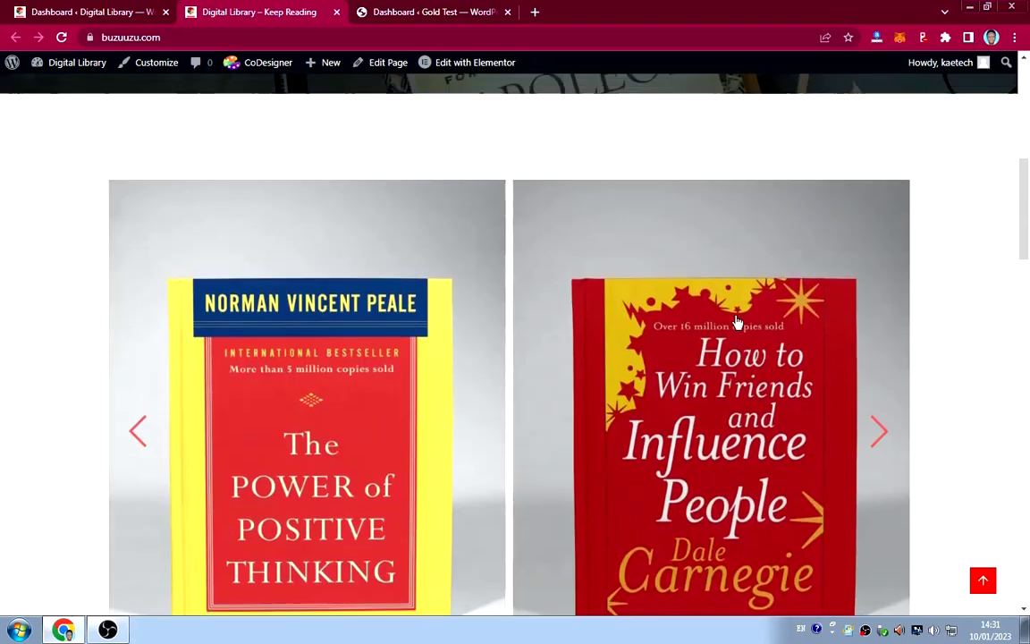
scroll(737, 322, up, 1)
scroll(737, 322, down, 3)
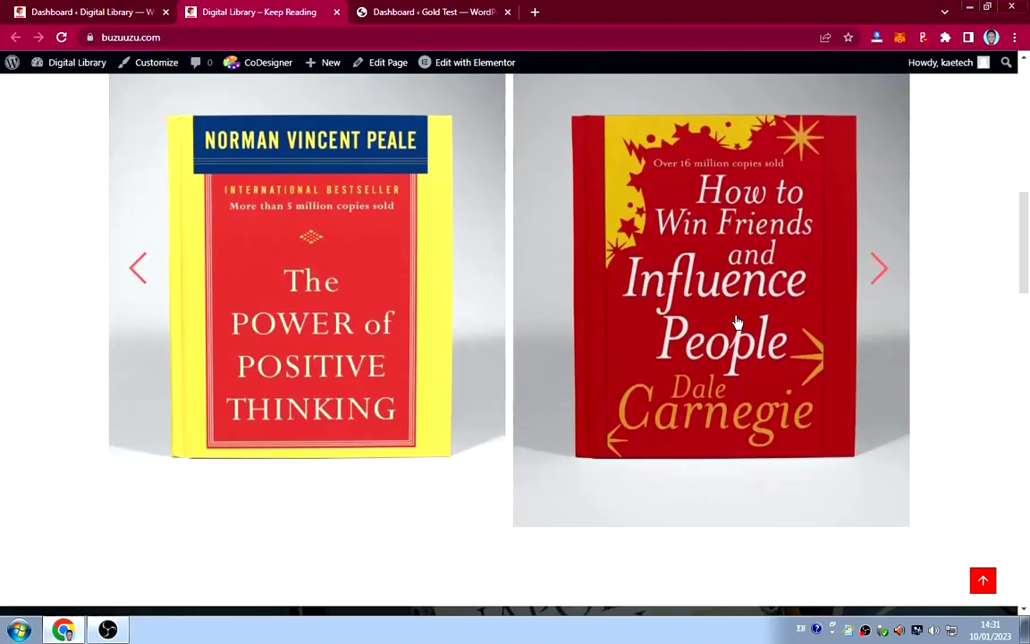
scroll(737, 322, up, 1)
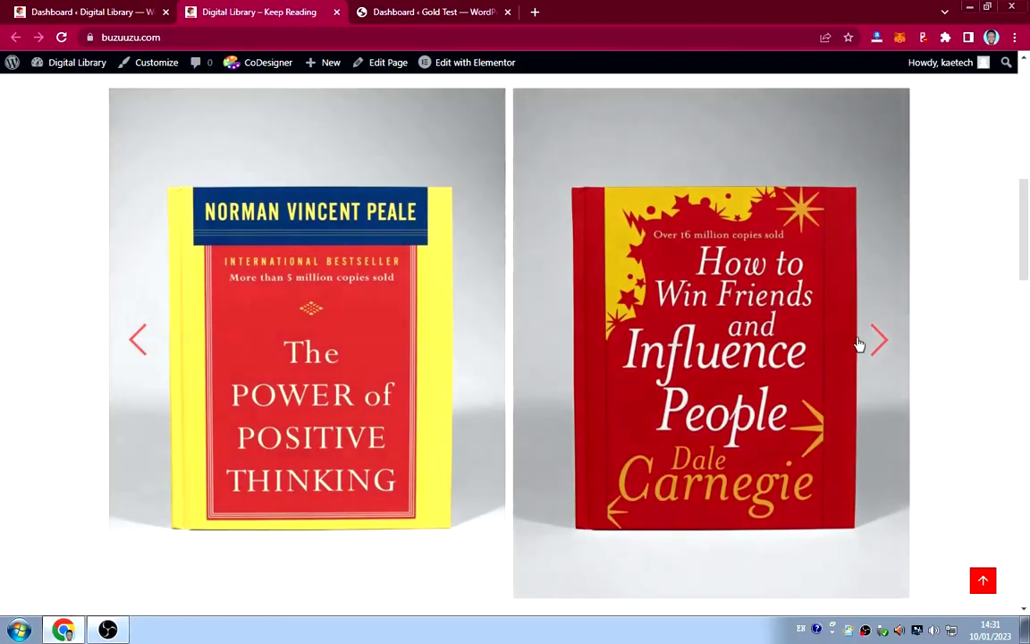
click(879, 338)
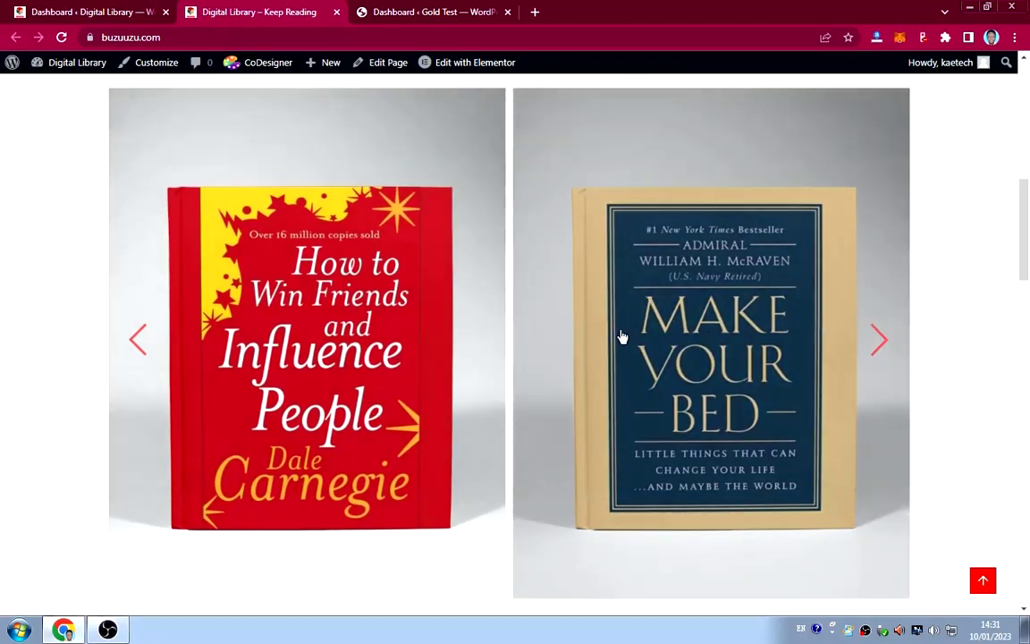
Examine the home page's Powerful Motivational Books banner, the book grid below it and the closing quote banner above the footer.
scroll(623, 336, down, 6)
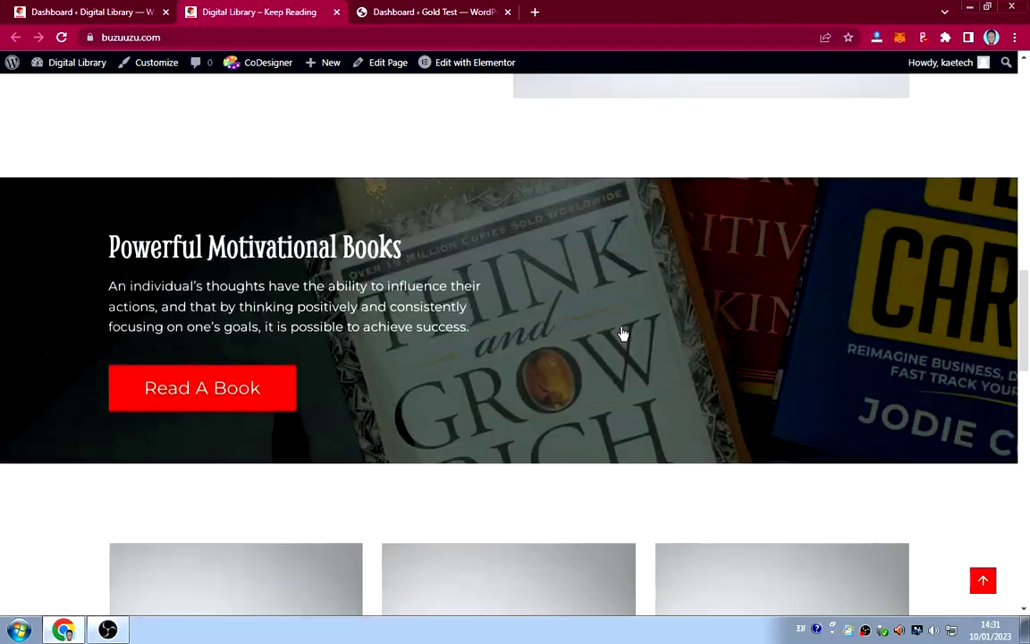
scroll(621, 332, up, 1)
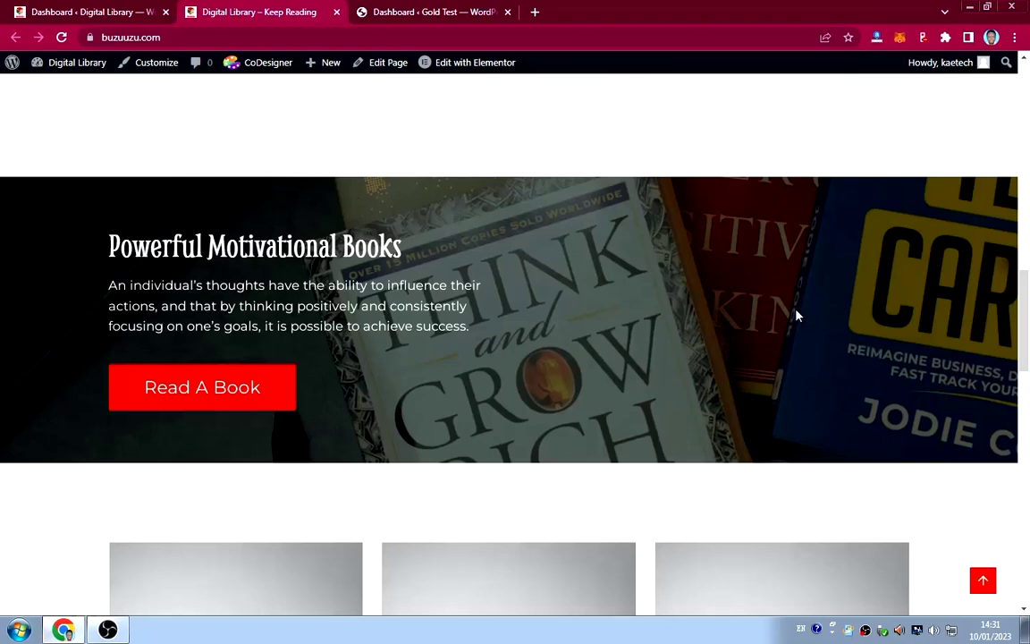
scroll(799, 315, down, 4)
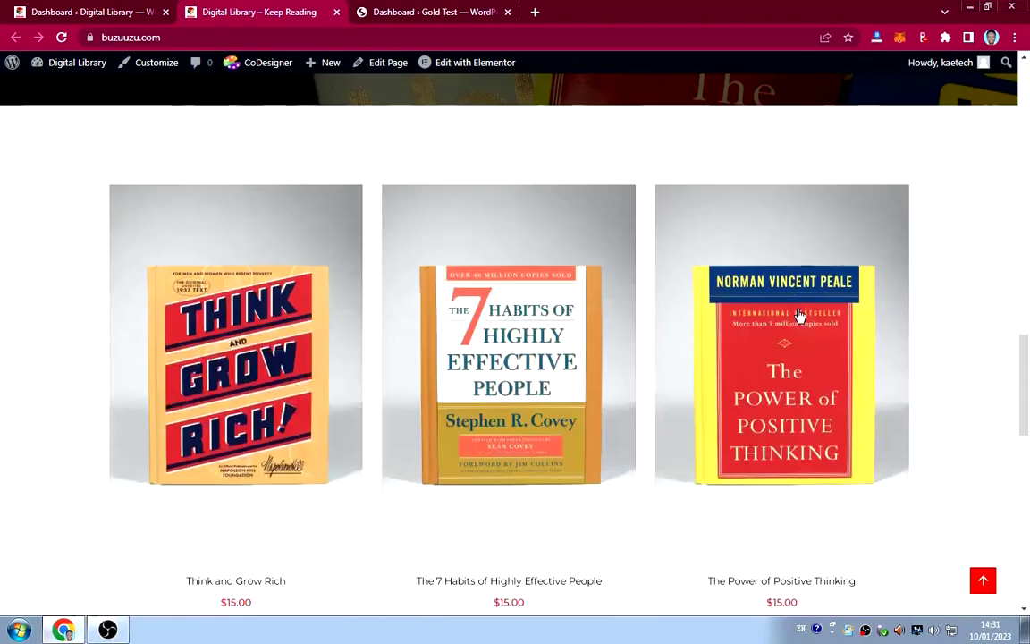
scroll(800, 316, down, 8)
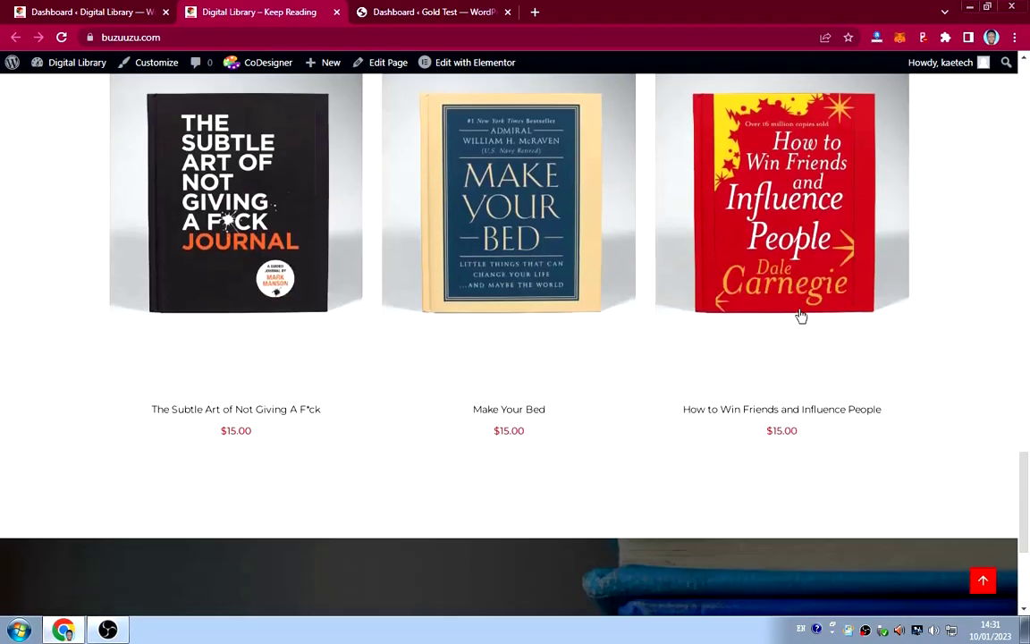
scroll(802, 314, up, 6)
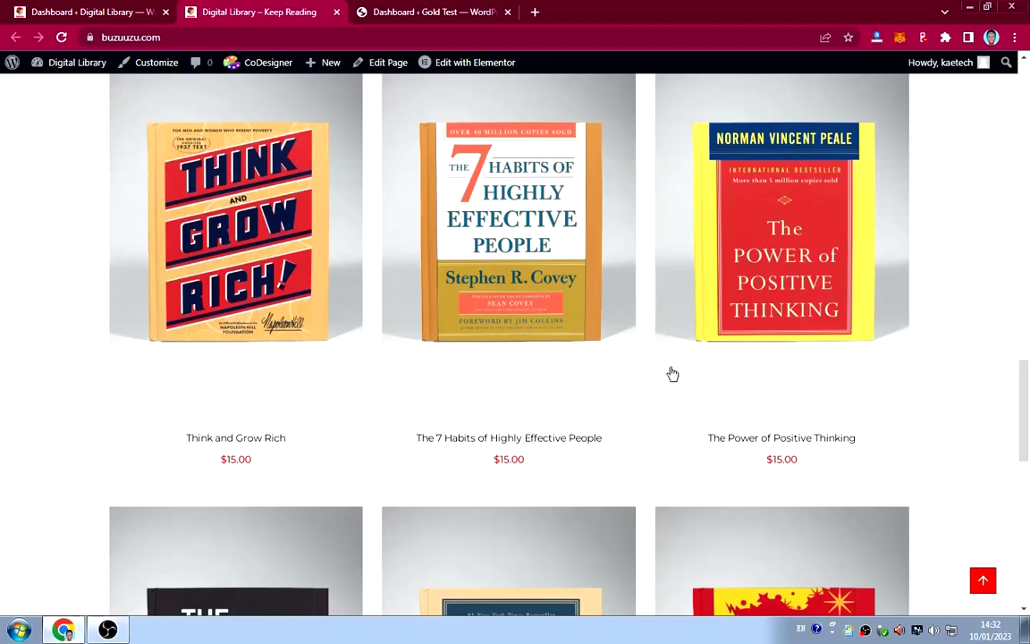
scroll(564, 395, down, 7)
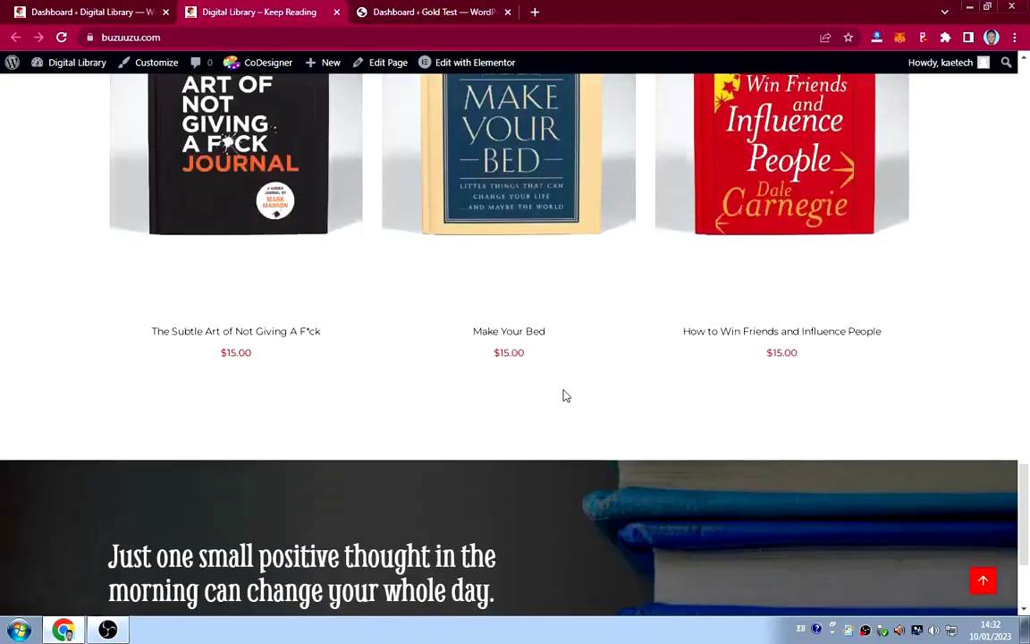
scroll(564, 393, down, 1)
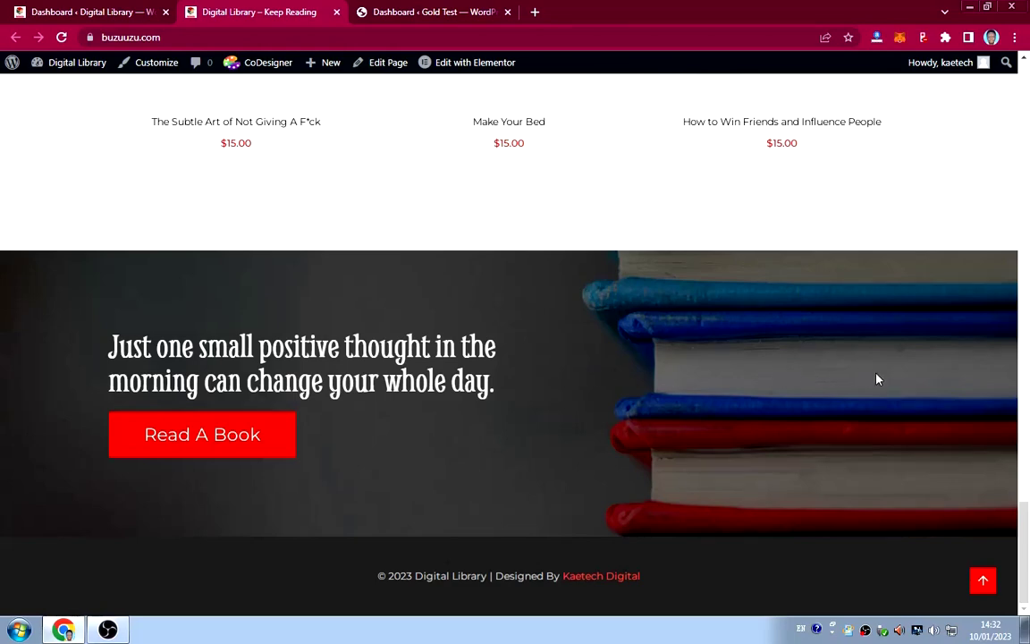
scroll(876, 379, up, 15)
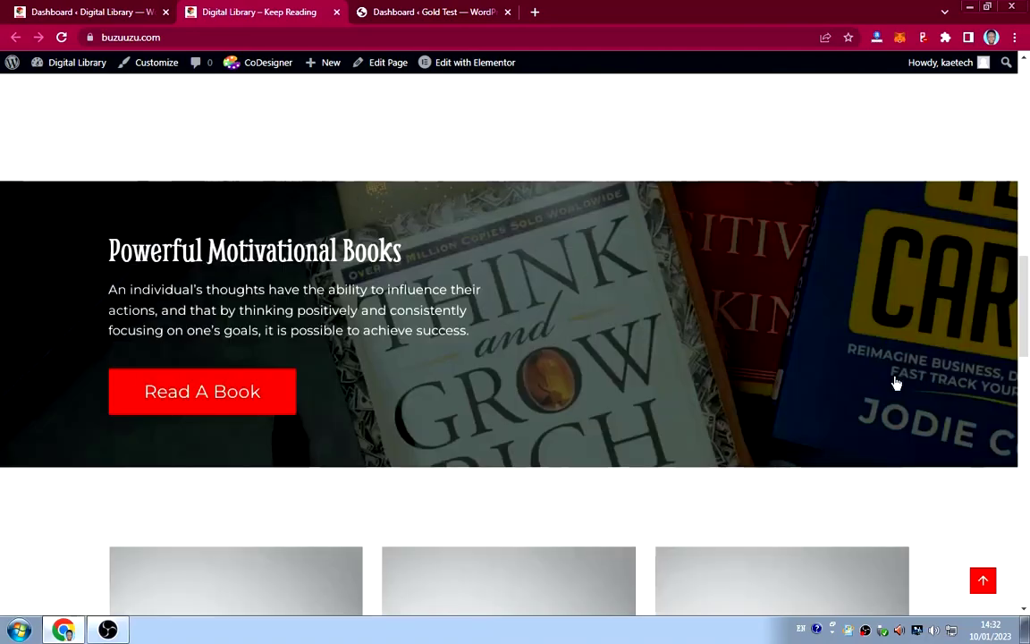
scroll(894, 383, up, 10)
scroll(894, 384, down, 1)
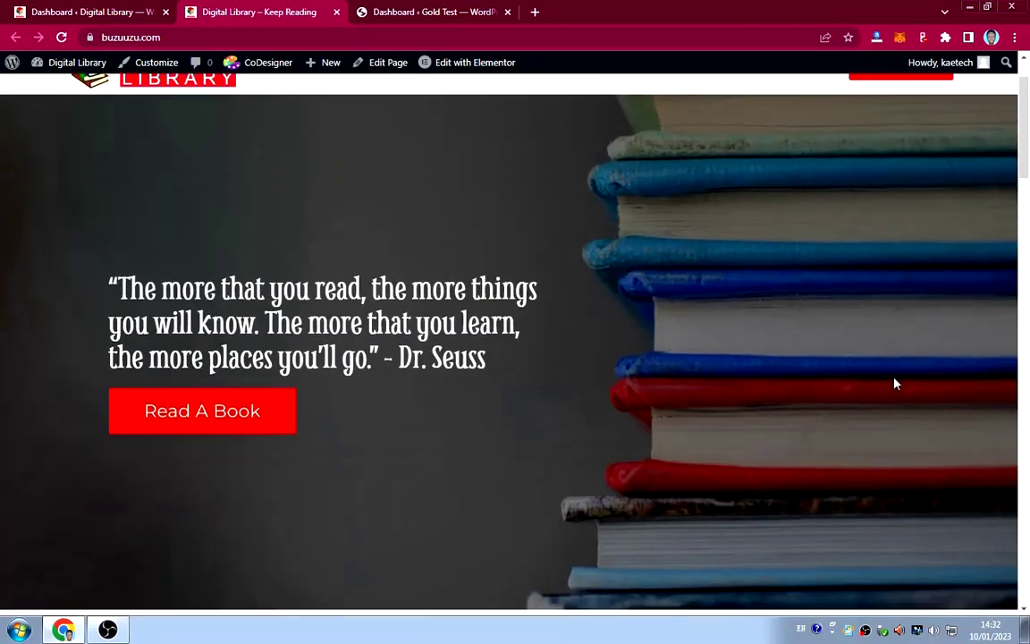
scroll(894, 383, down, 15)
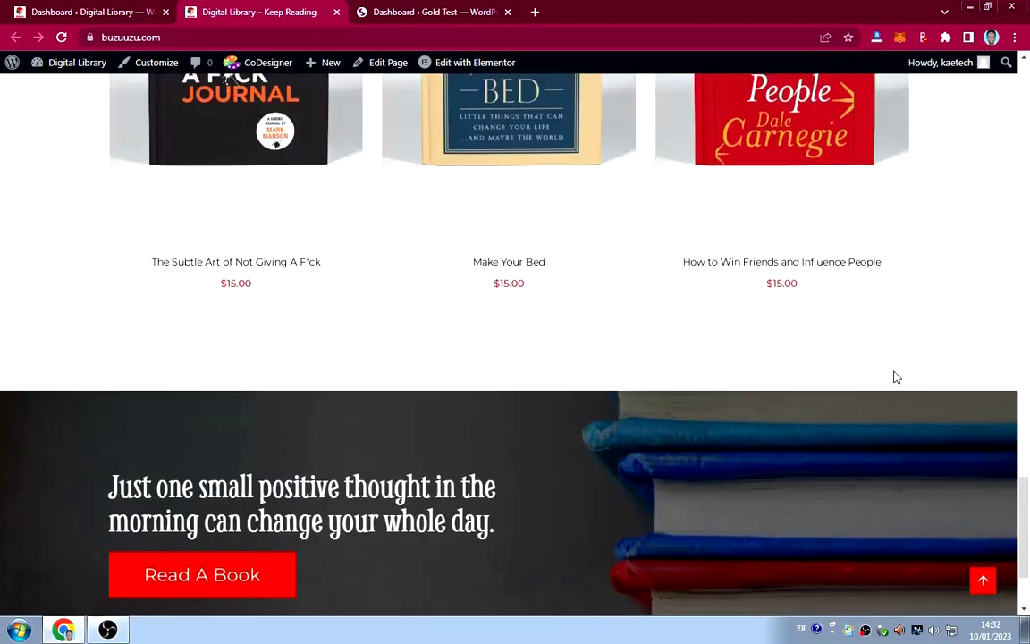
scroll(897, 378, up, 12)
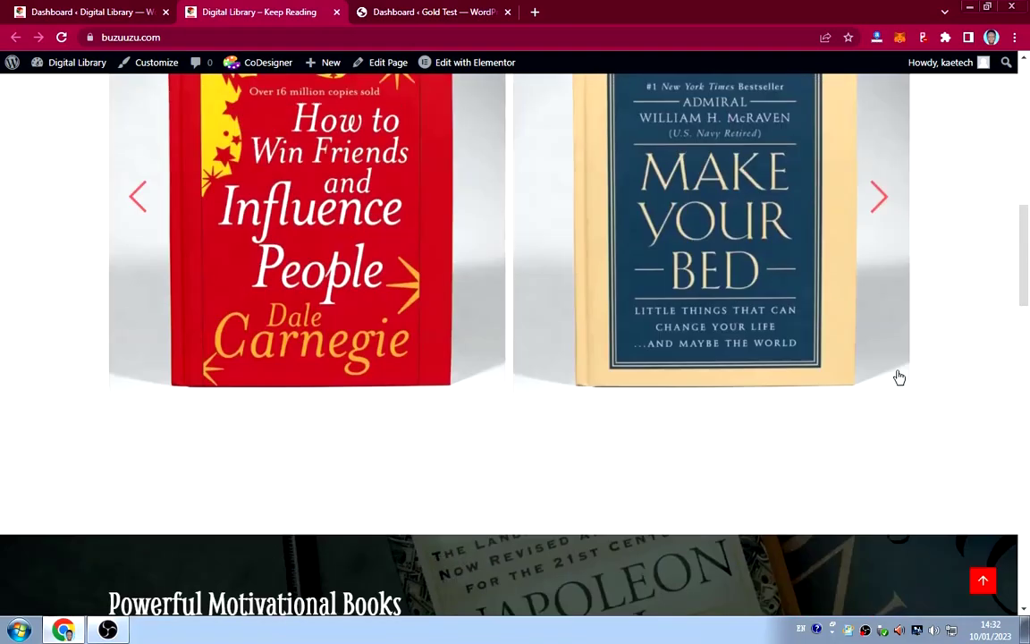
scroll(899, 377, up, 6)
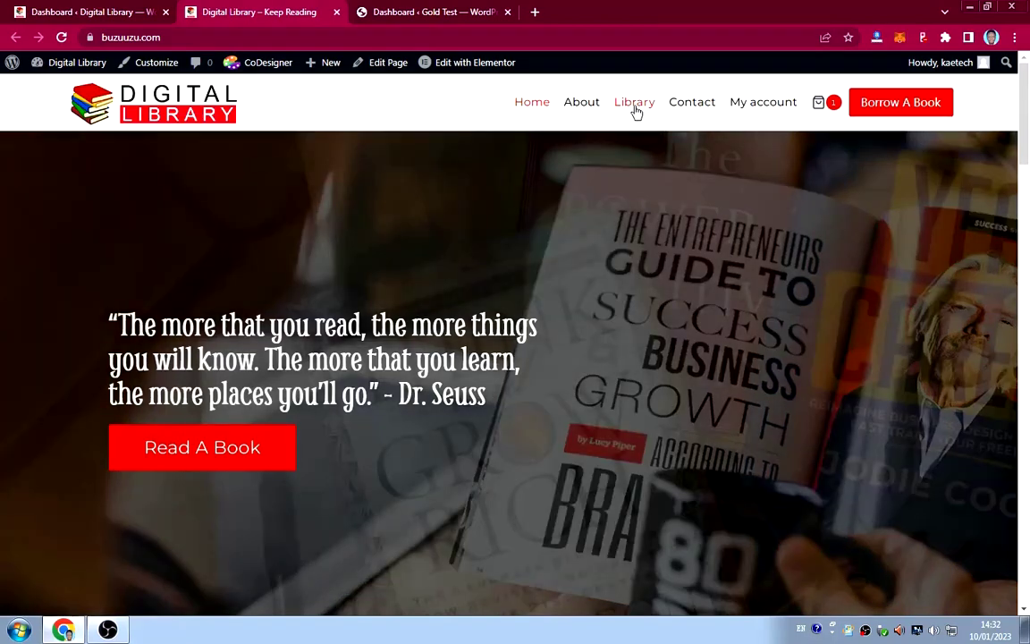
Open the site's Library page and examine the listed books with their prices and Borrow Book options.
click(634, 104)
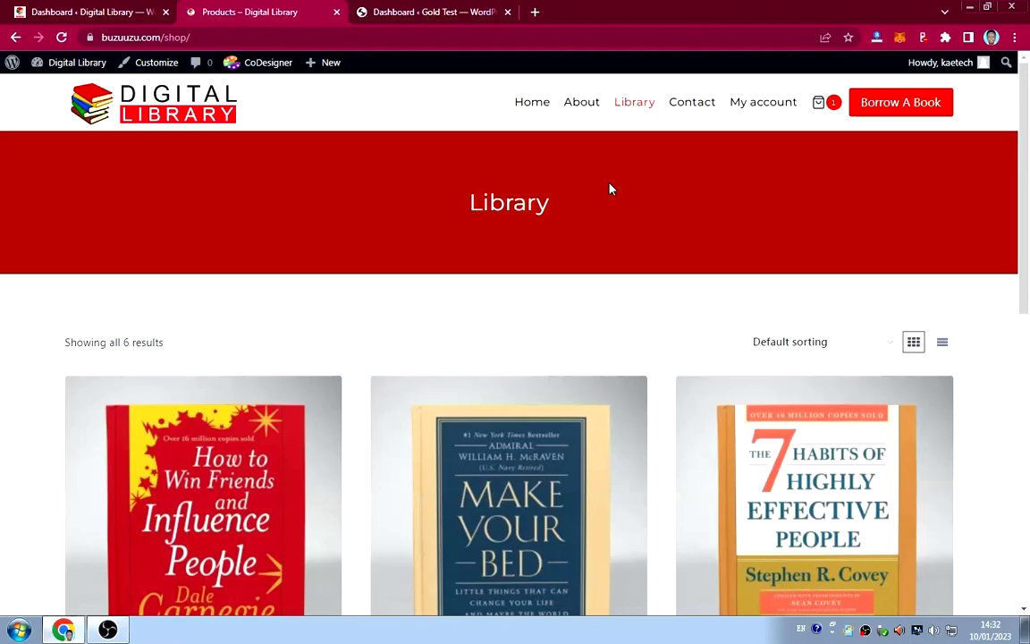
scroll(556, 294, down, 5)
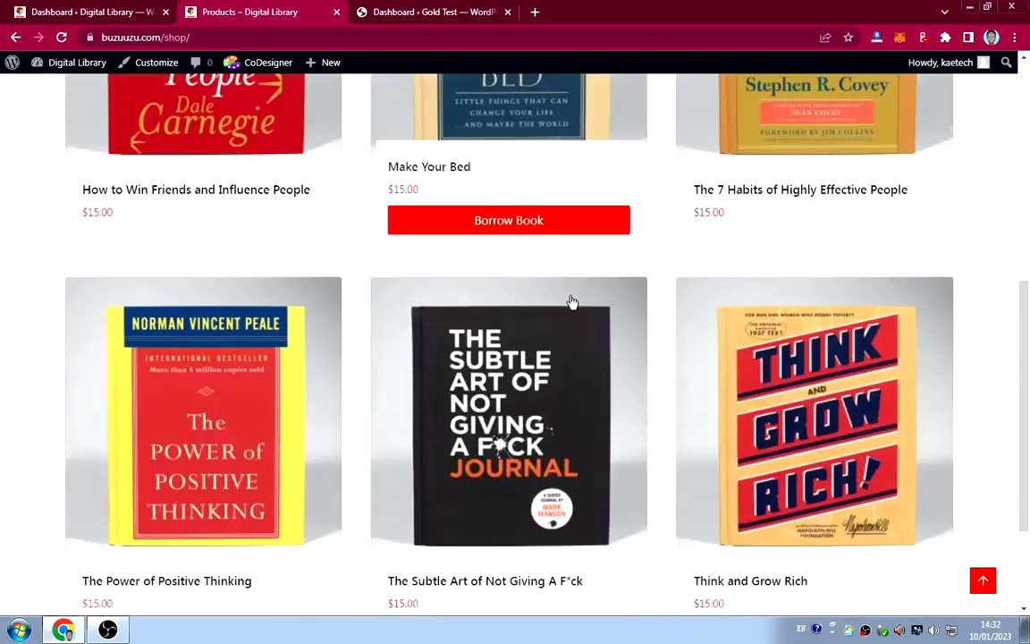
scroll(646, 331, down, 2)
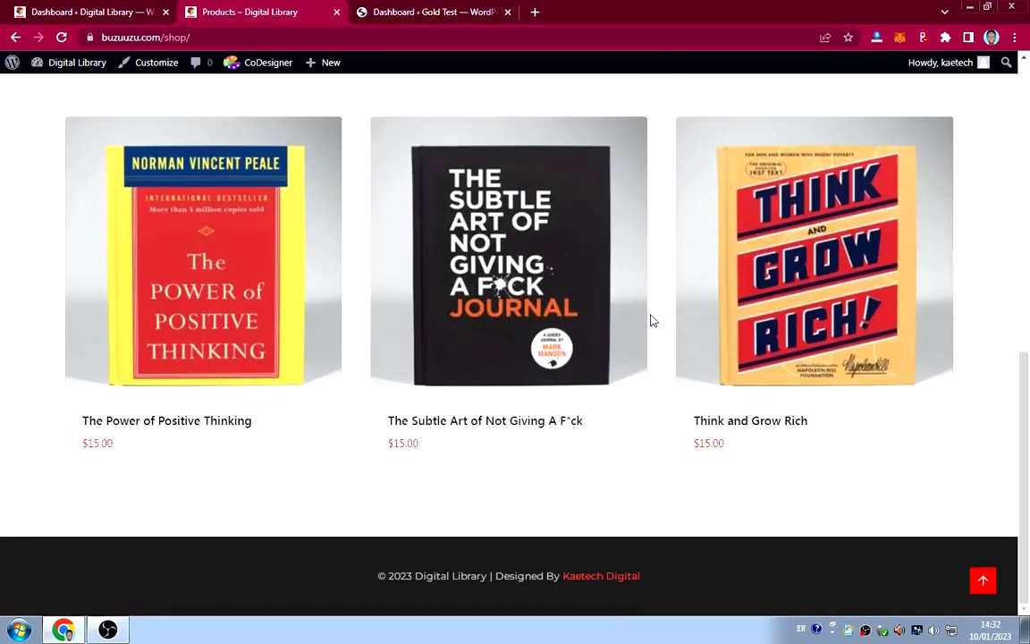
scroll(651, 320, up, 7)
scroll(652, 319, down, 2)
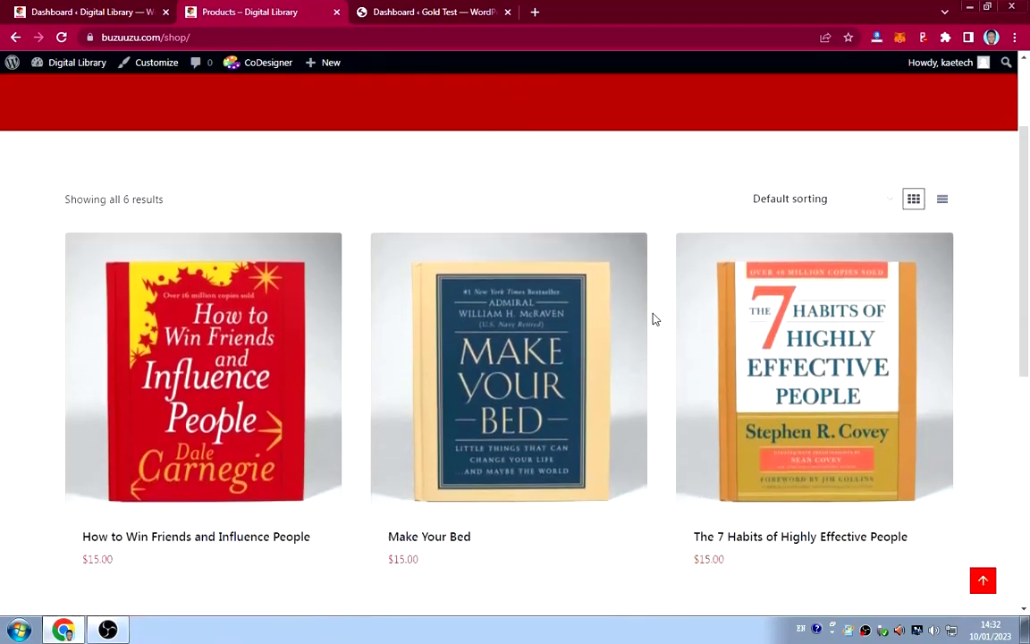
scroll(654, 318, up, 2)
scroll(656, 316, down, 3)
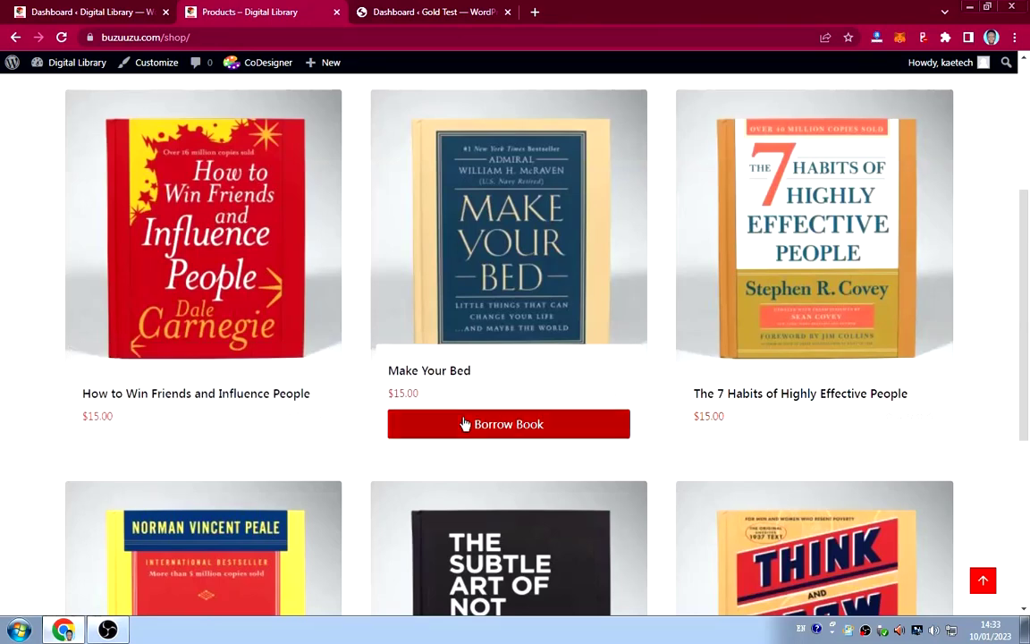
scroll(644, 423, down, 3)
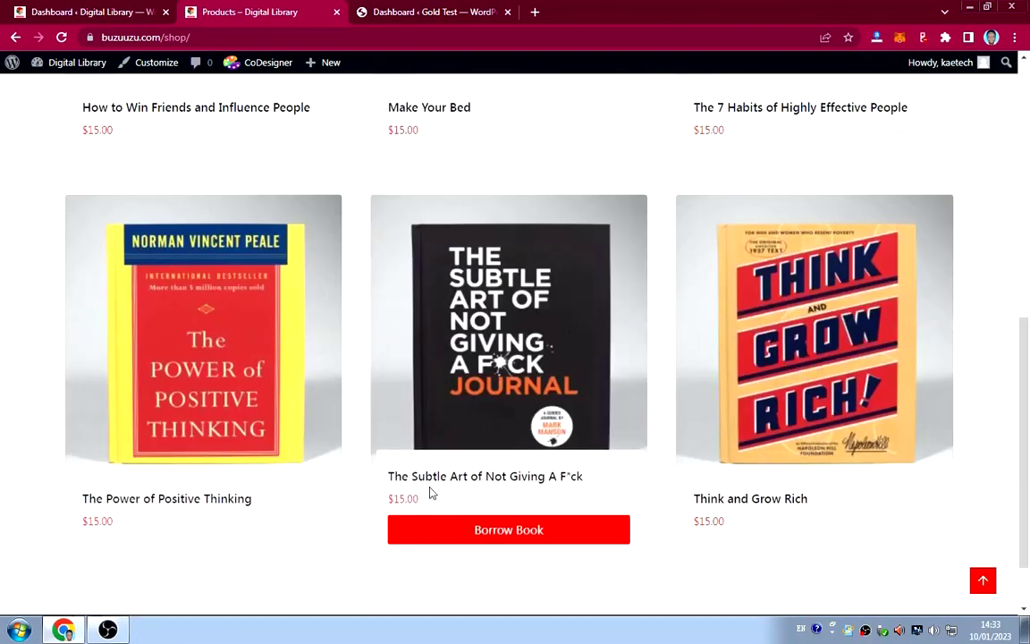
scroll(474, 331, down, 1)
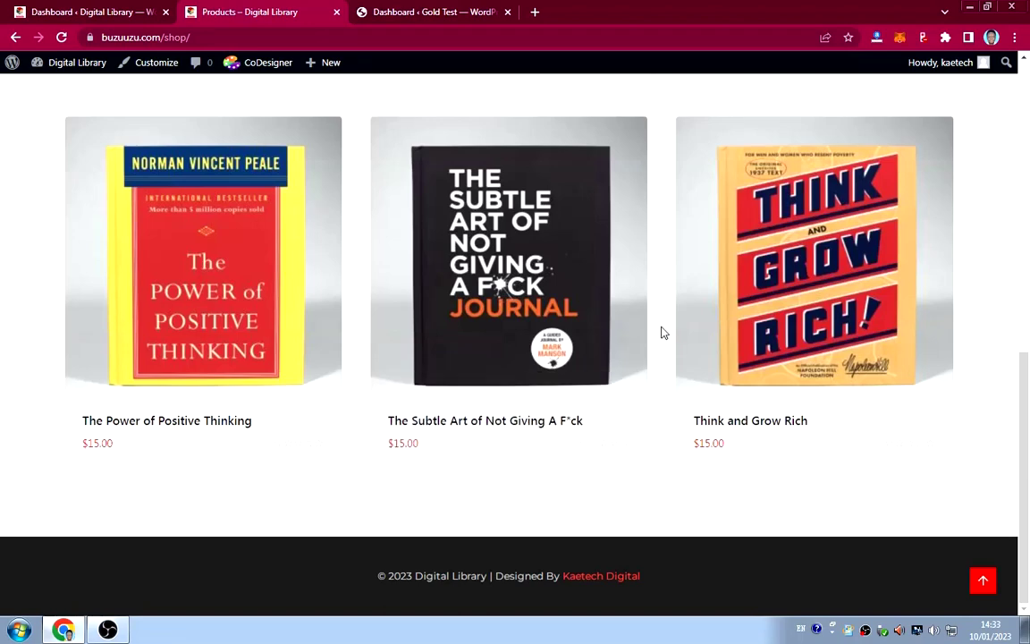
scroll(662, 333, up, 6)
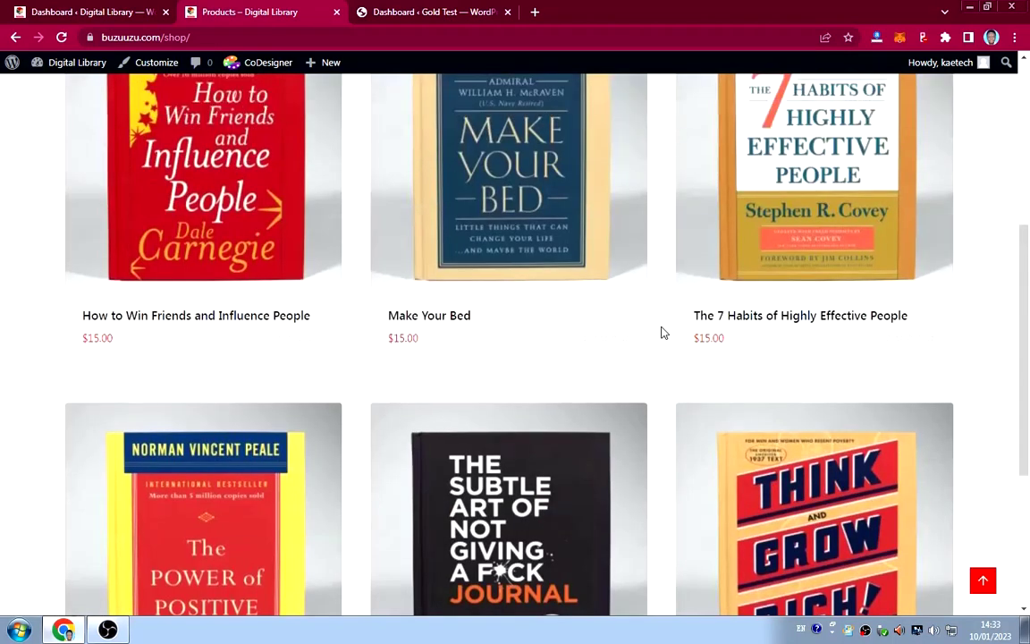
Look over all the books on the Library page and the Borrow Book option offered on individual titles.
scroll(662, 333, up, 1)
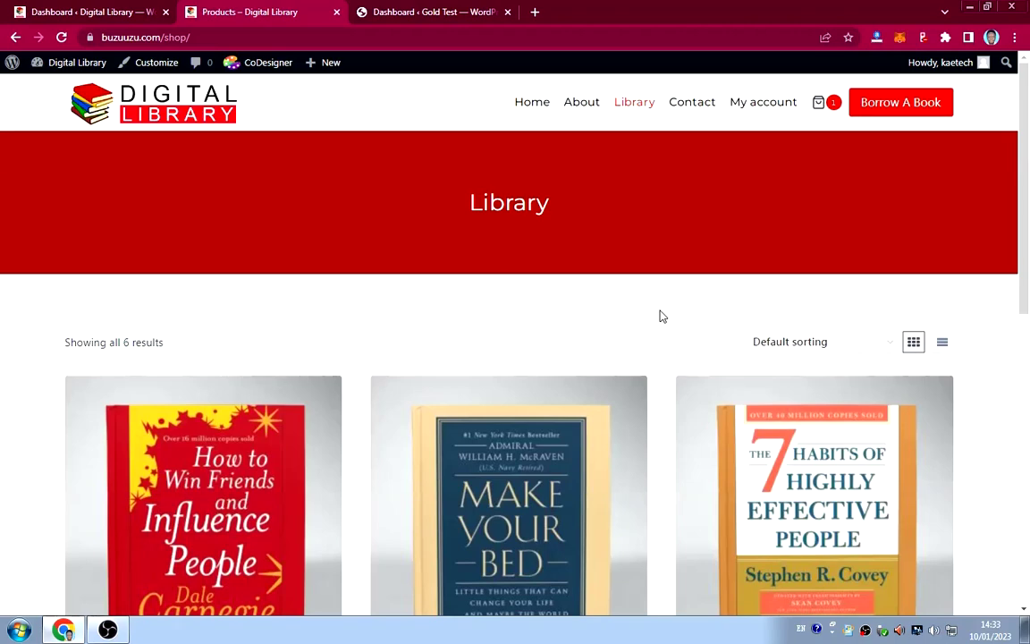
scroll(662, 314, down, 7)
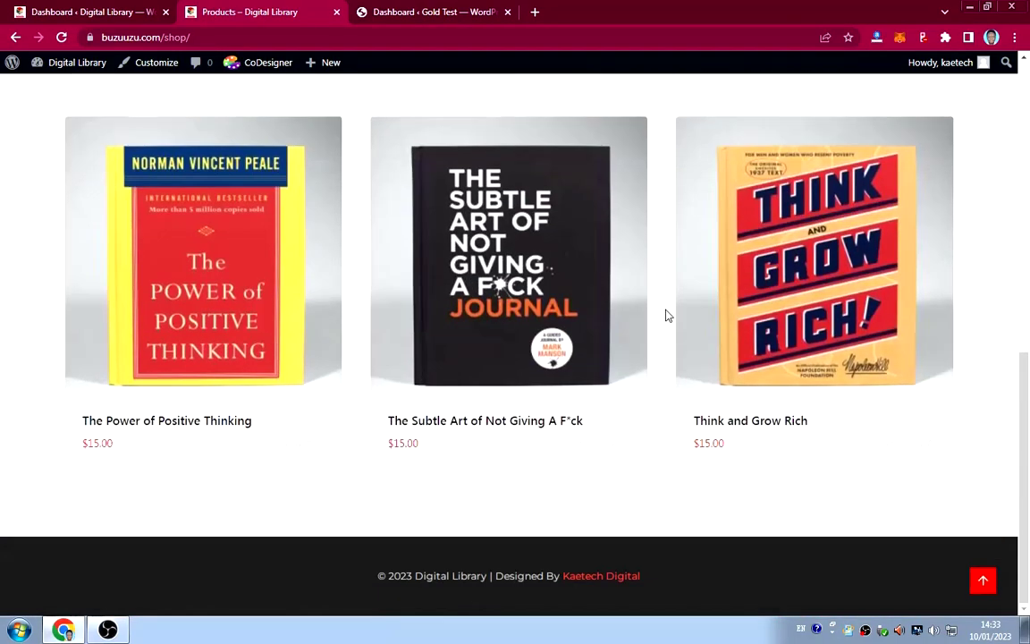
scroll(665, 314, up, 7)
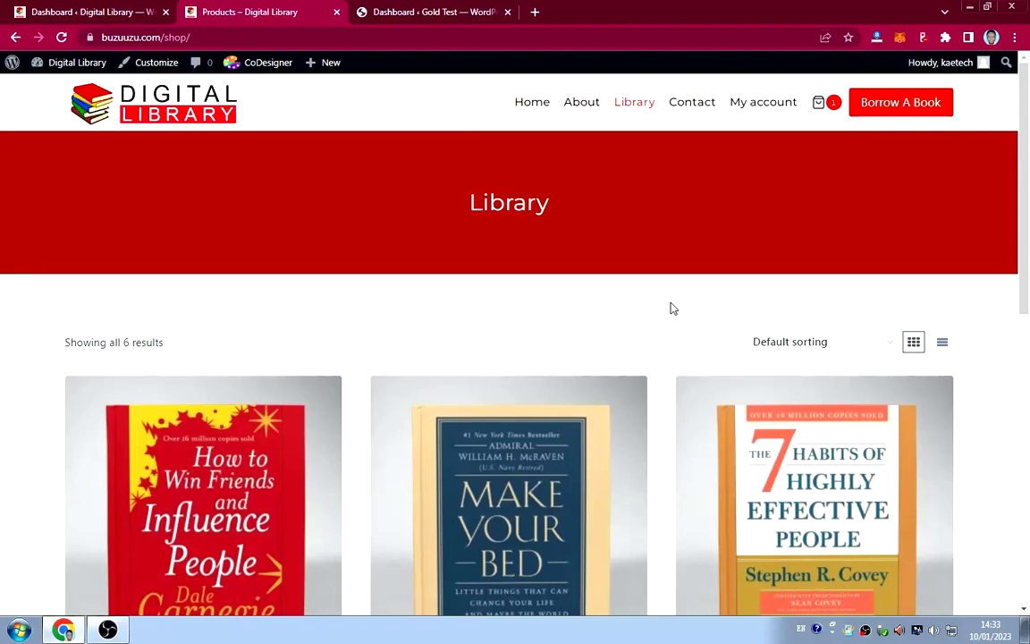
scroll(673, 308, down, 3)
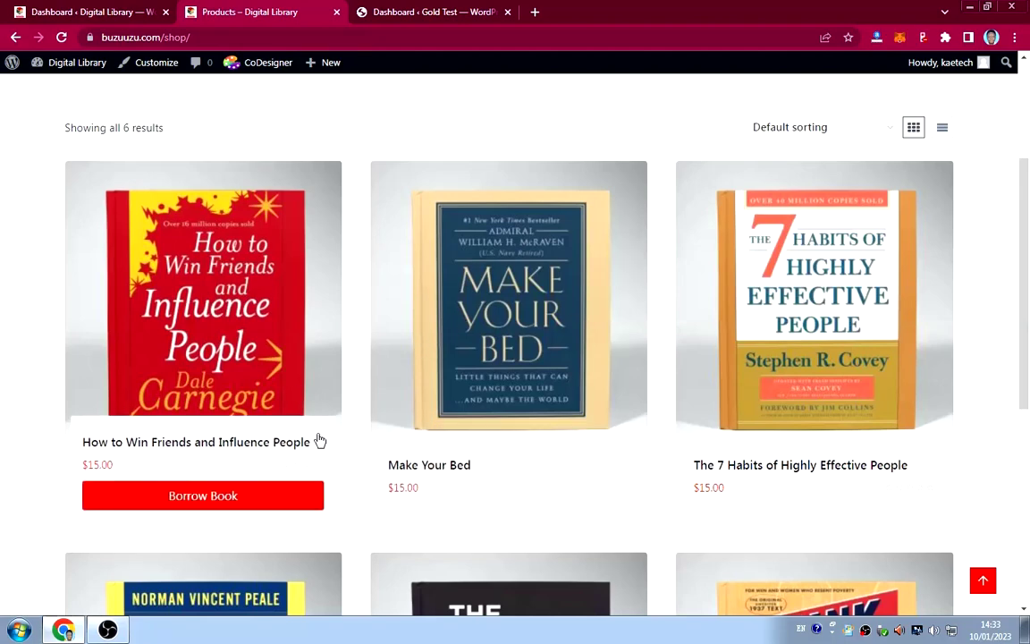
mouse_move(218, 506)
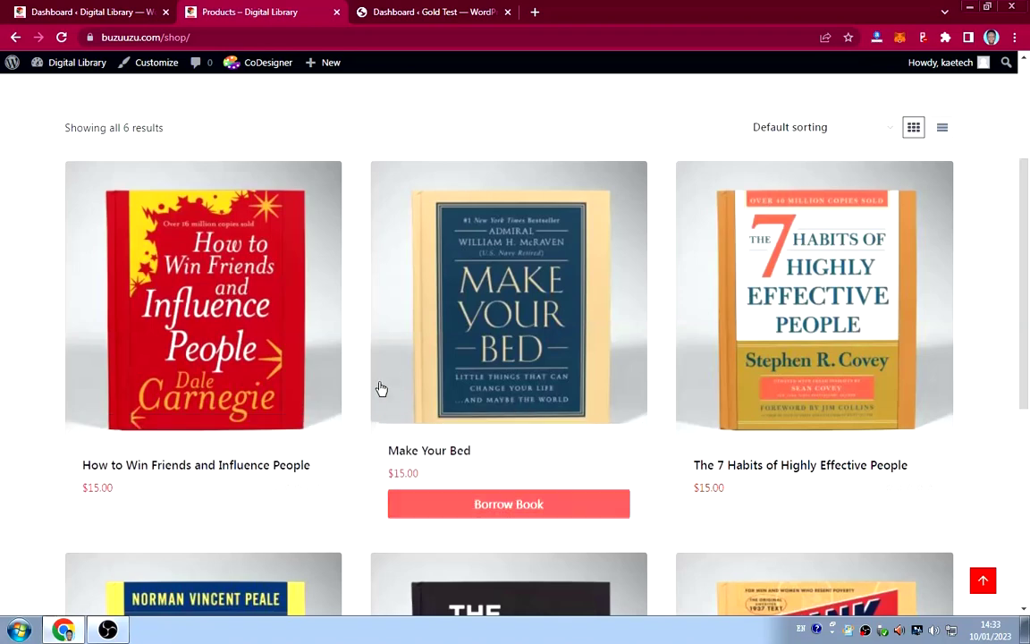
mouse_move(548, 373)
Borrow the book Think and Grow Rich from the Library page and view the cart.
scroll(548, 374, down, 4)
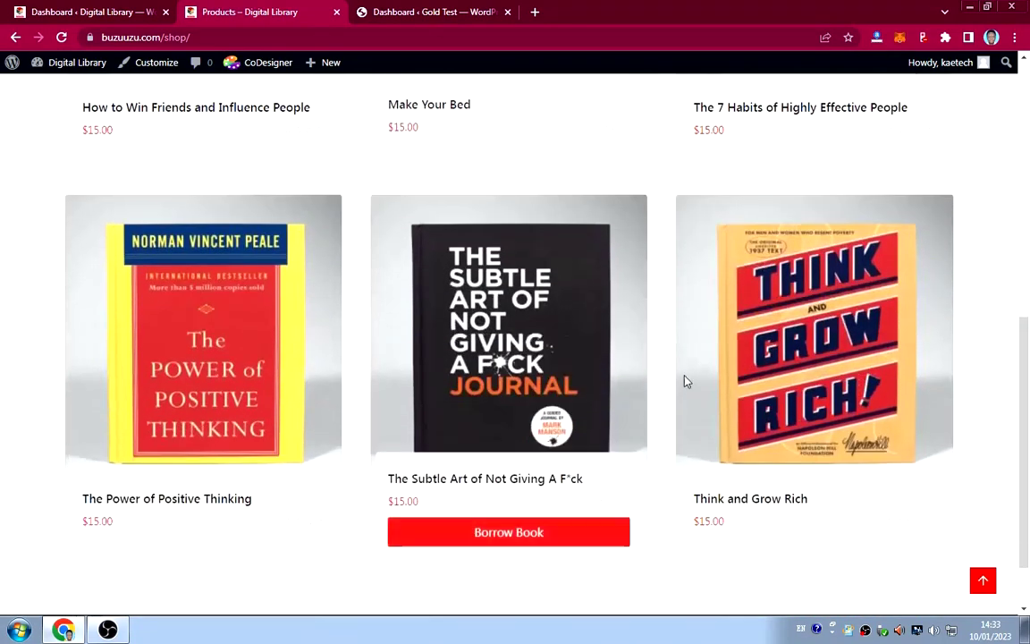
mouse_move(867, 362)
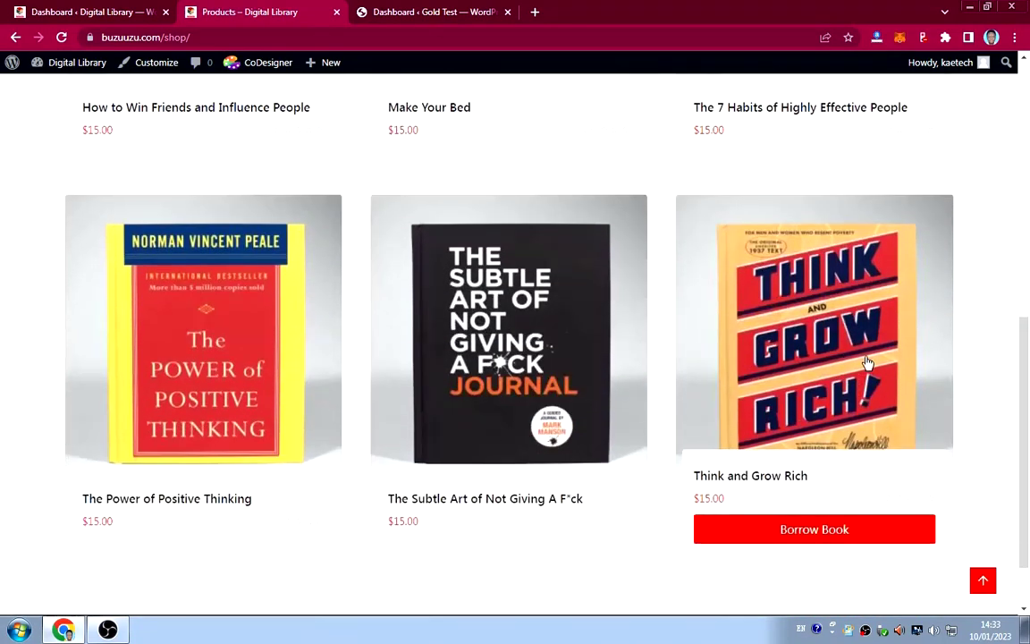
click(805, 533)
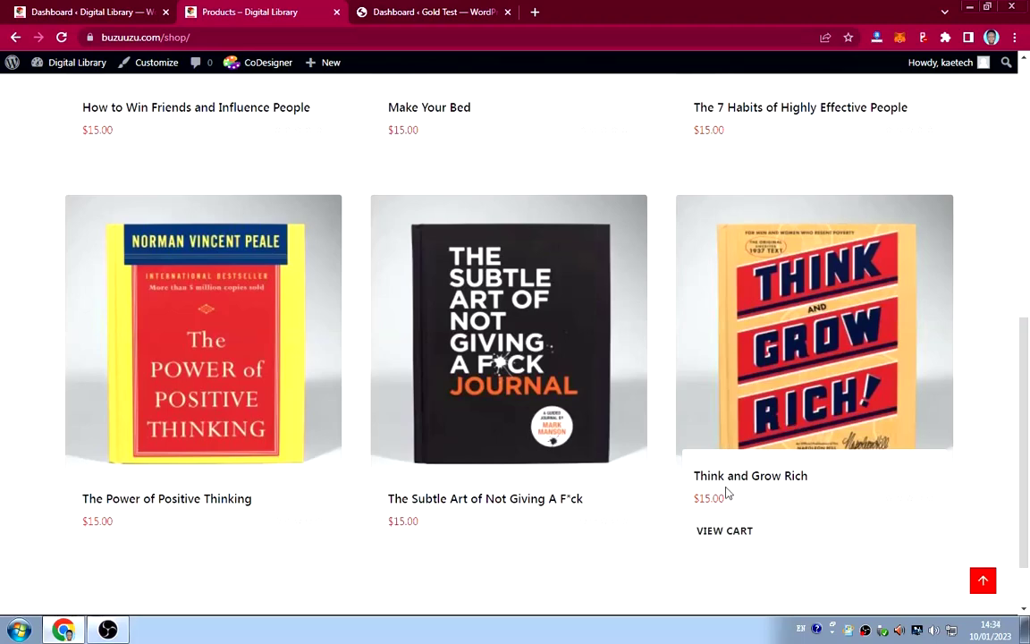
click(740, 531)
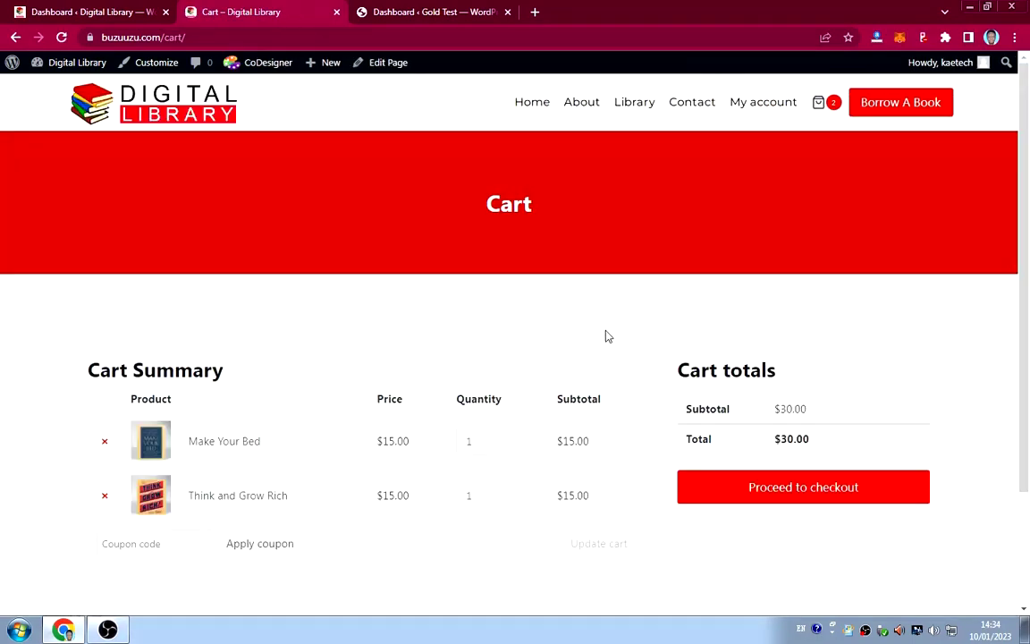
Remove Make Your Bed from the cart and proceed to checkout with the remaining book.
scroll(607, 333, down, 1)
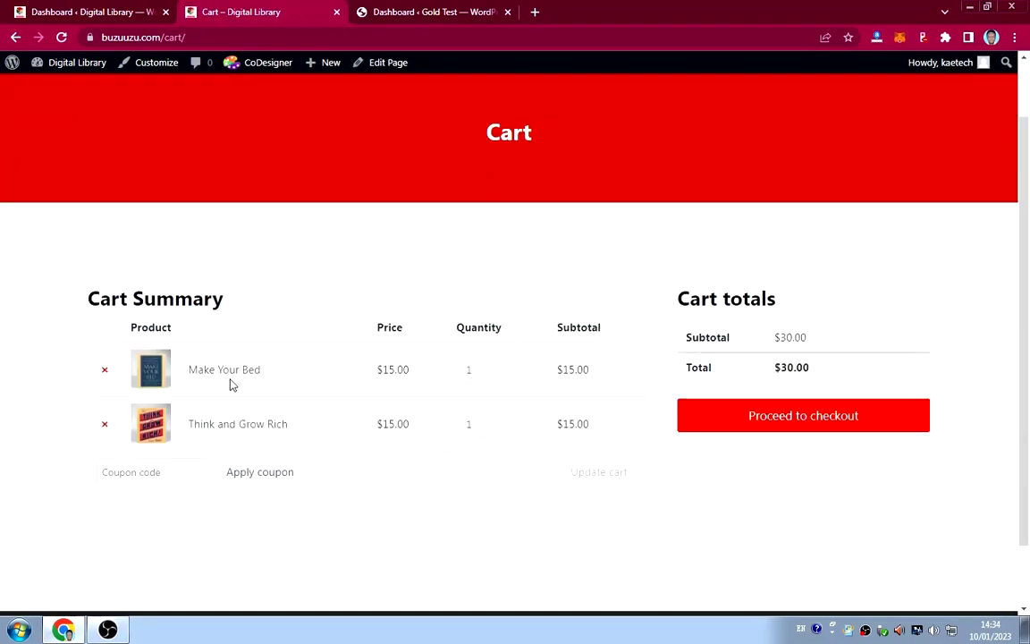
click(105, 369)
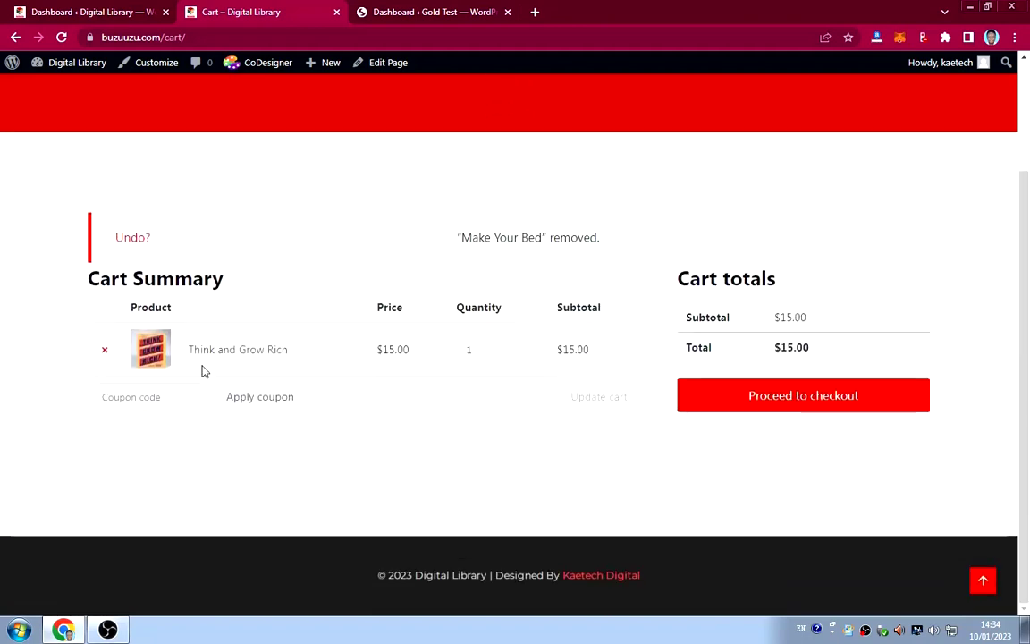
click(784, 400)
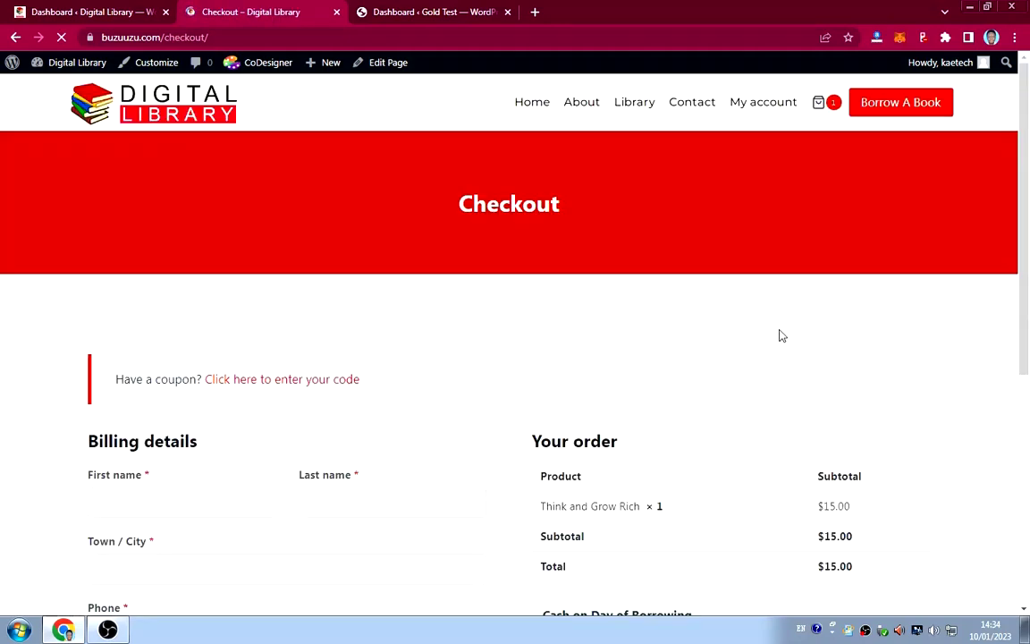
Examine the checkout page's billing details fields and the optional order notes under Additional information.
scroll(711, 342, down, 4)
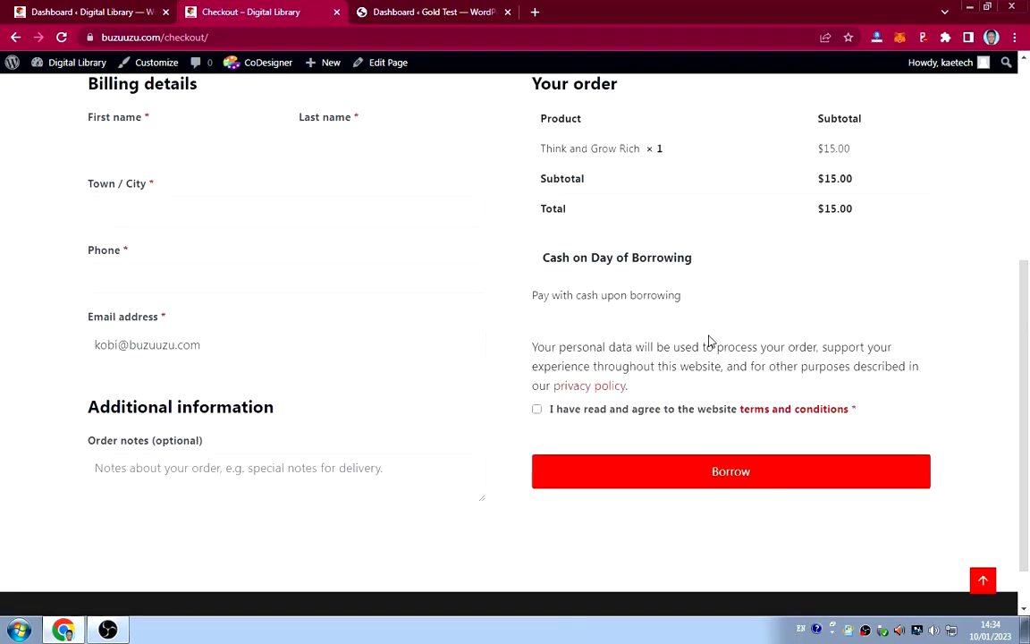
scroll(709, 341, up, 2)
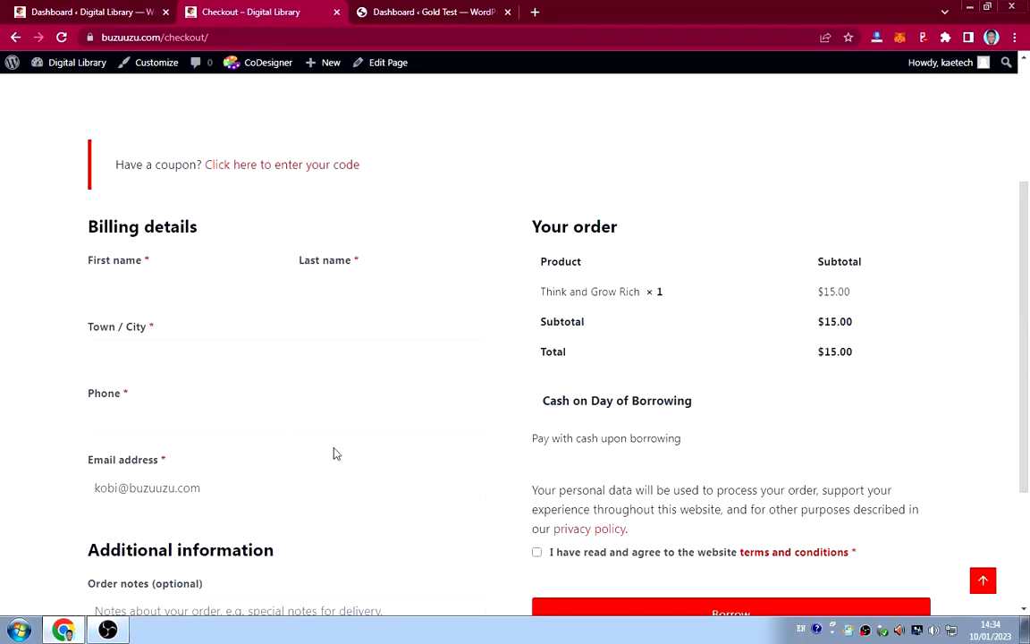
scroll(441, 352, down, 1)
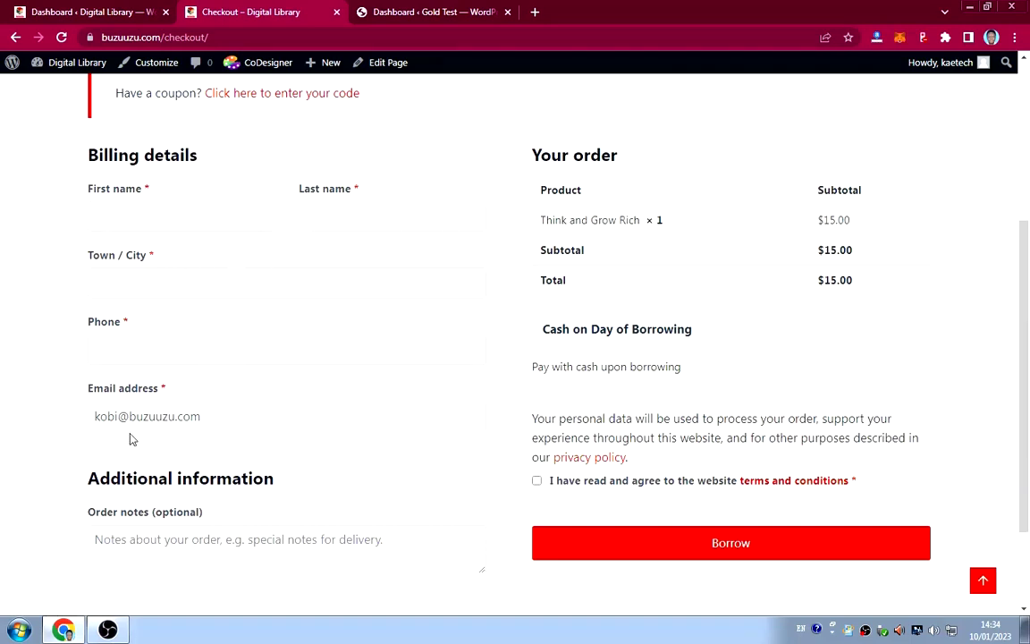
scroll(304, 414, down, 2)
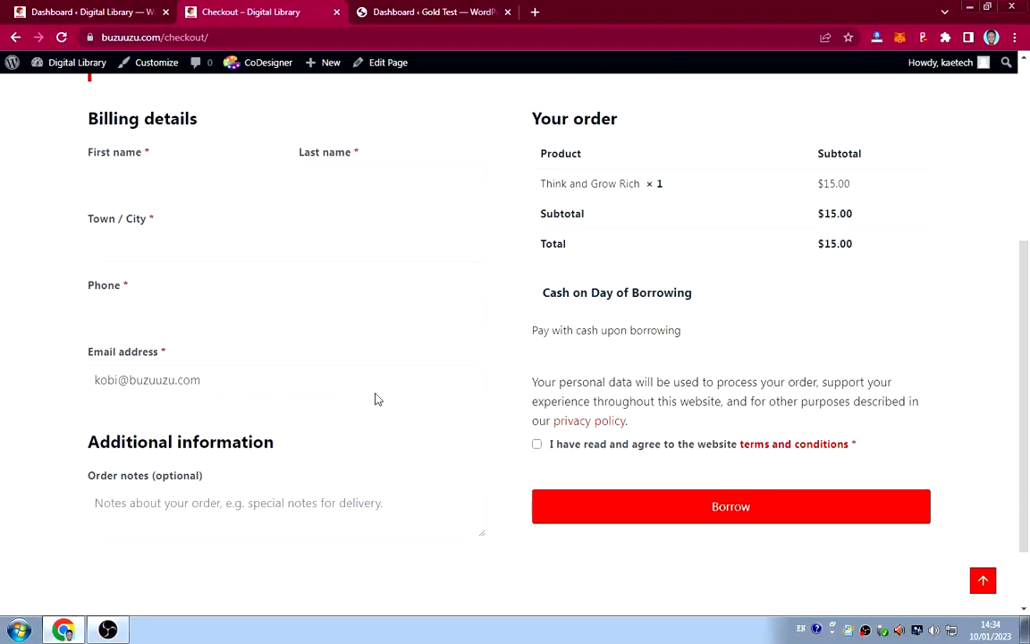
scroll(486, 282, up, 5)
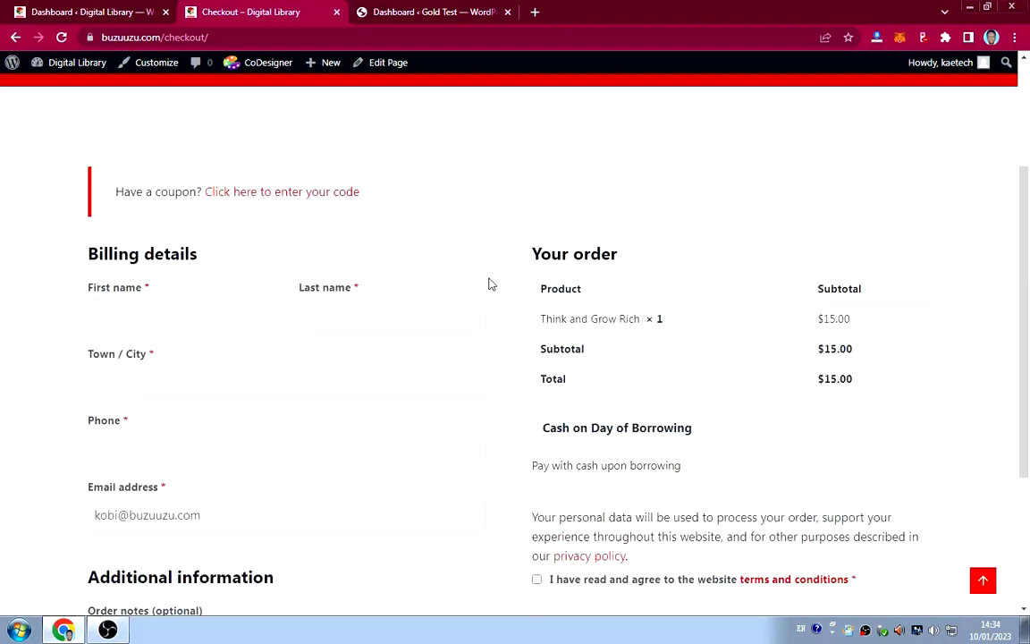
Review the checkout's order summary, Cash on Day of Borrowing payment method, terms and conditions agreement and Borrow option.
scroll(489, 283, down, 4)
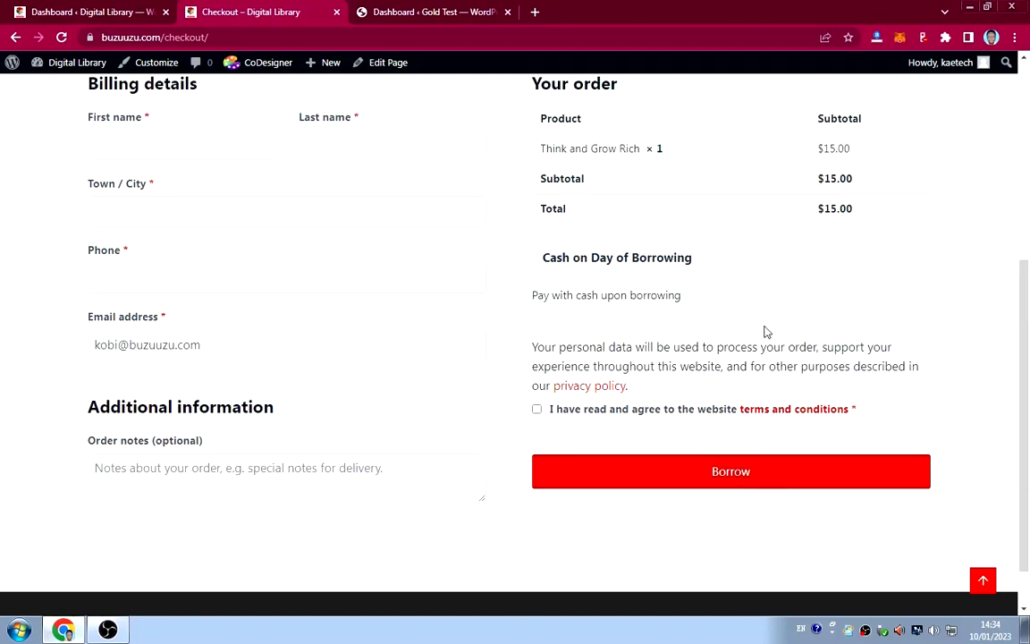
scroll(763, 329, up, 2)
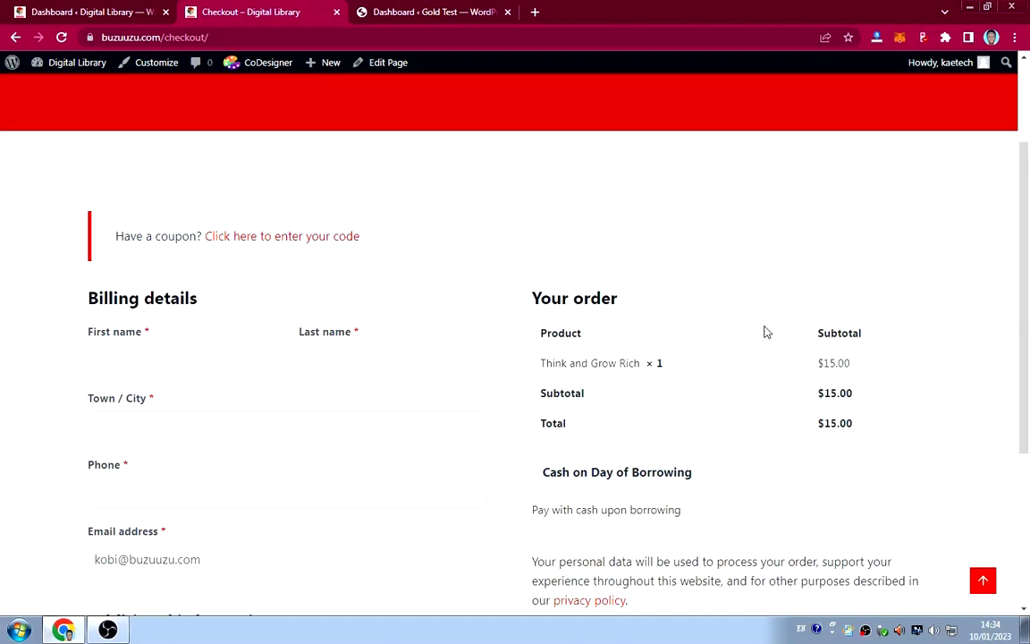
scroll(765, 331, up, 2)
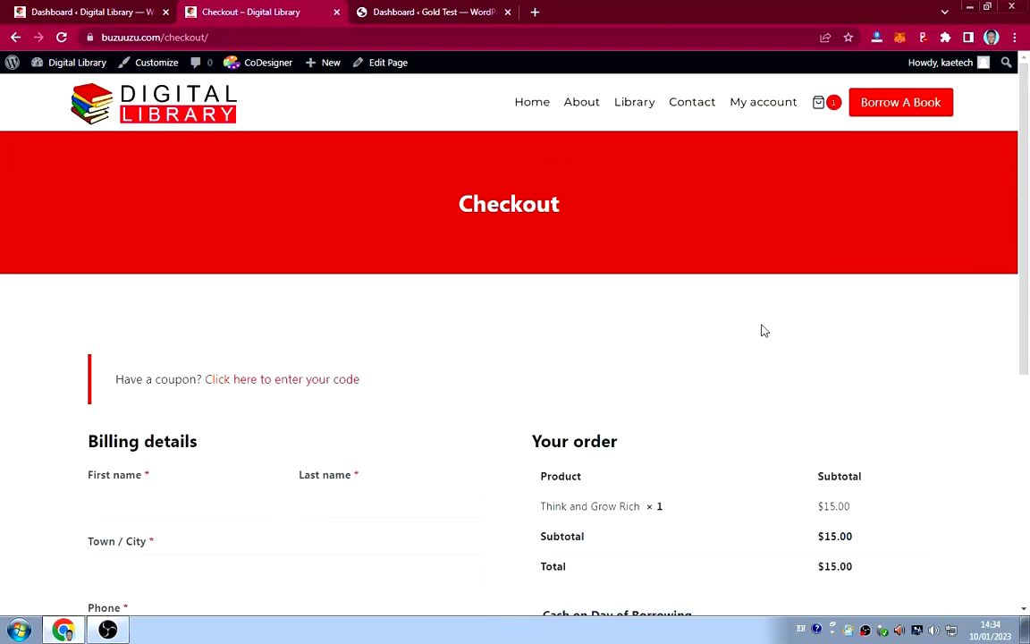
scroll(765, 331, down, 3)
scroll(758, 329, up, 2)
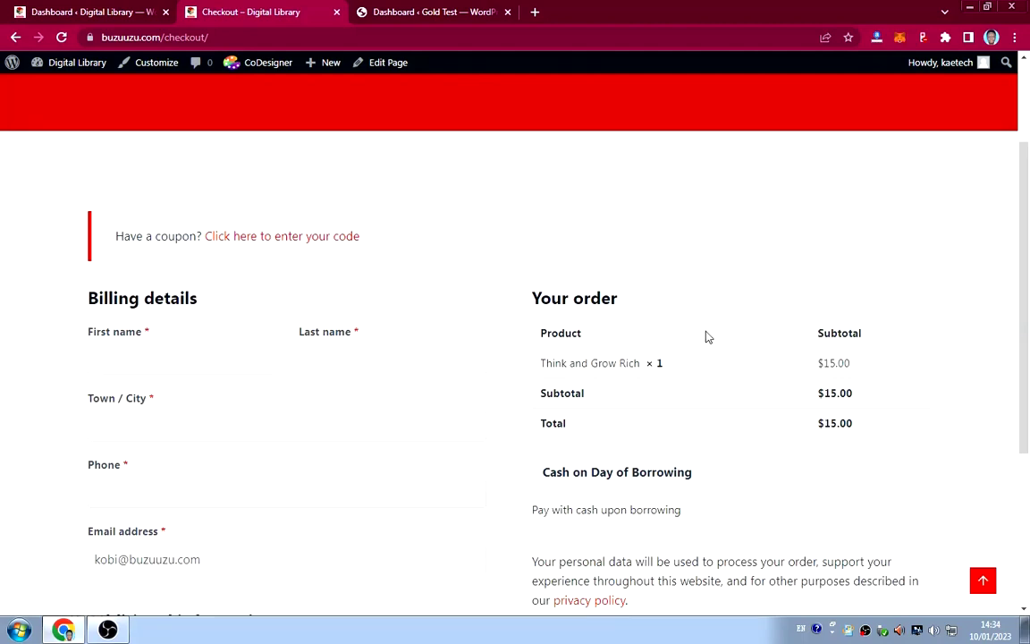
scroll(719, 337, down, 2)
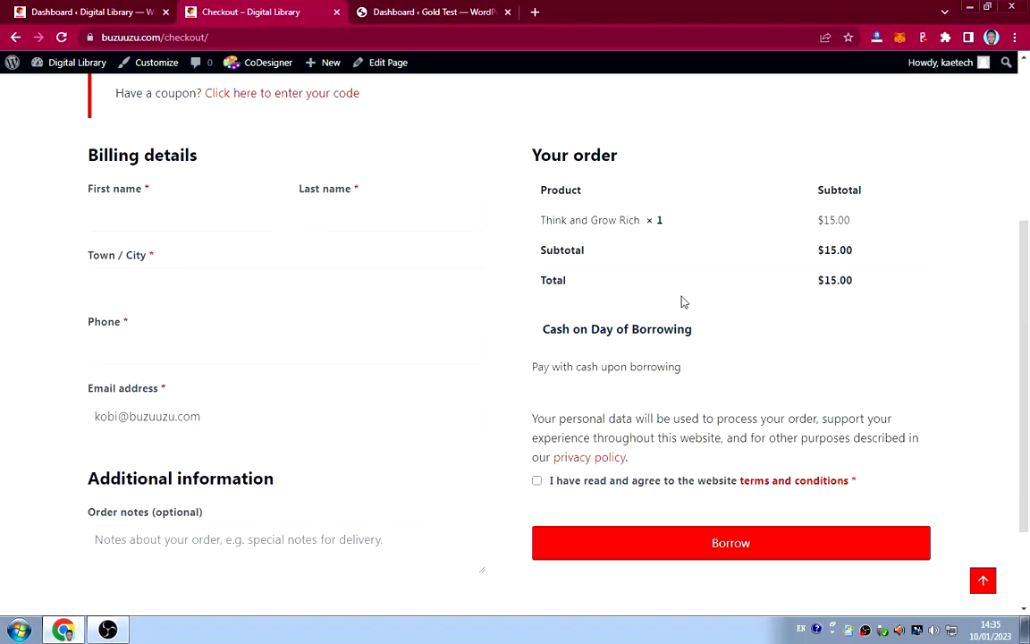
scroll(680, 299, down, 1)
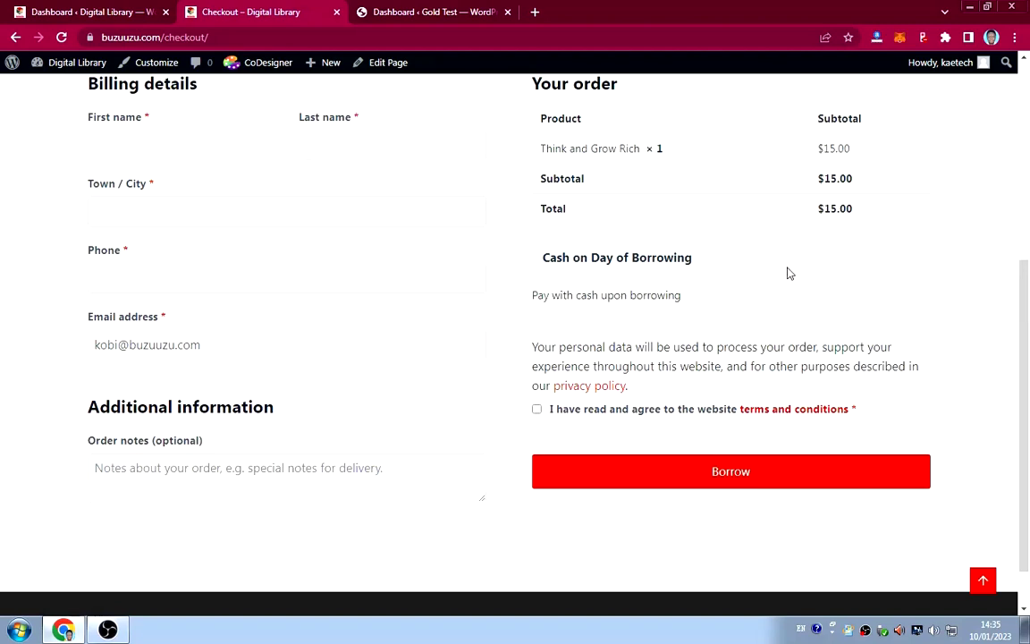
scroll(724, 265, up, 1)
scroll(715, 267, down, 2)
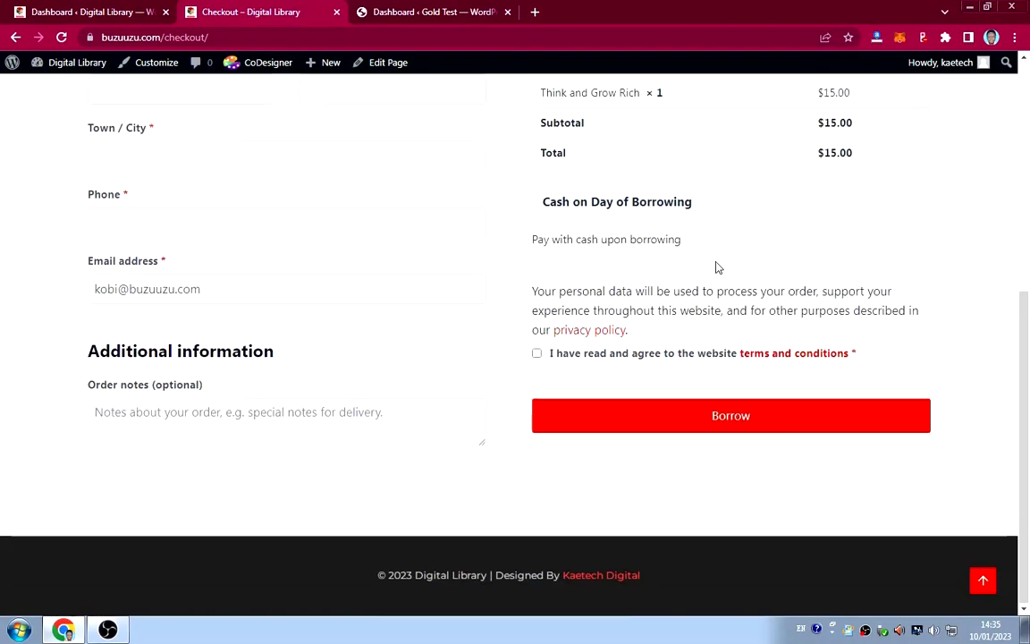
scroll(155, 167, up, 2)
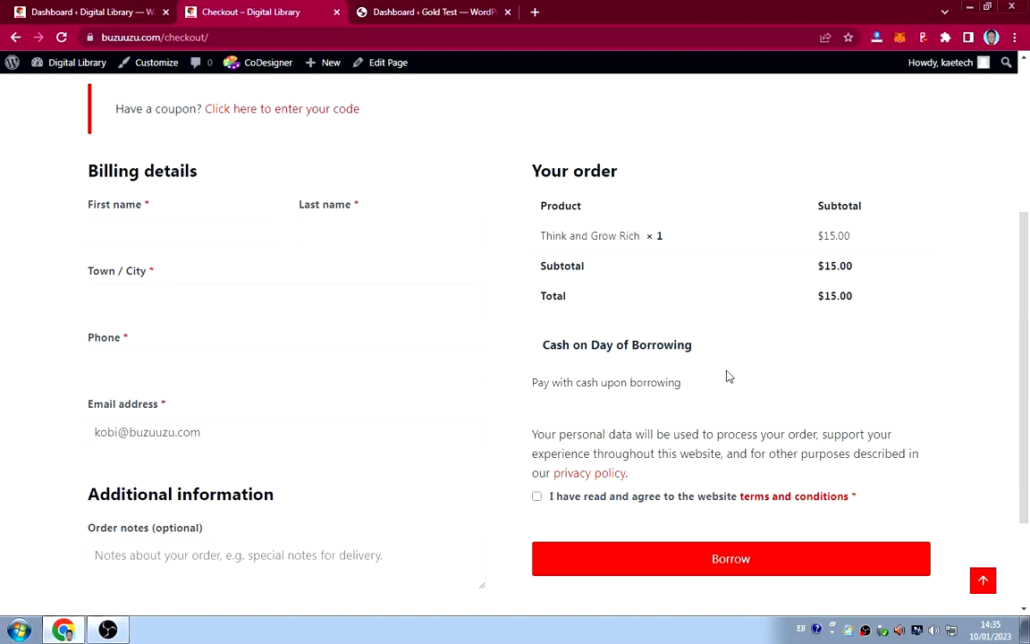
scroll(719, 389, down, 2)
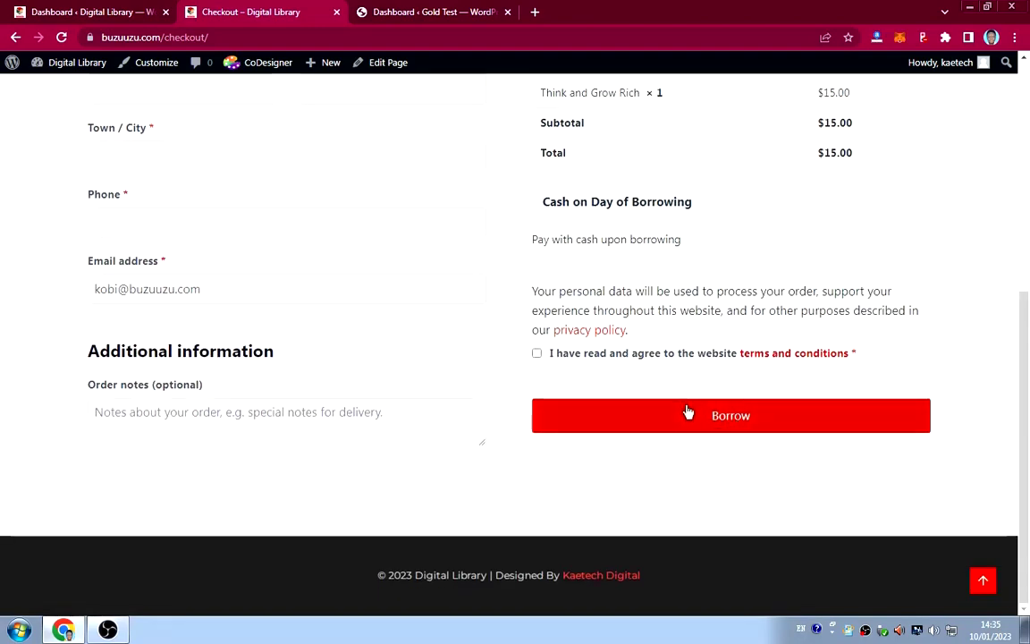
scroll(671, 259, up, 2)
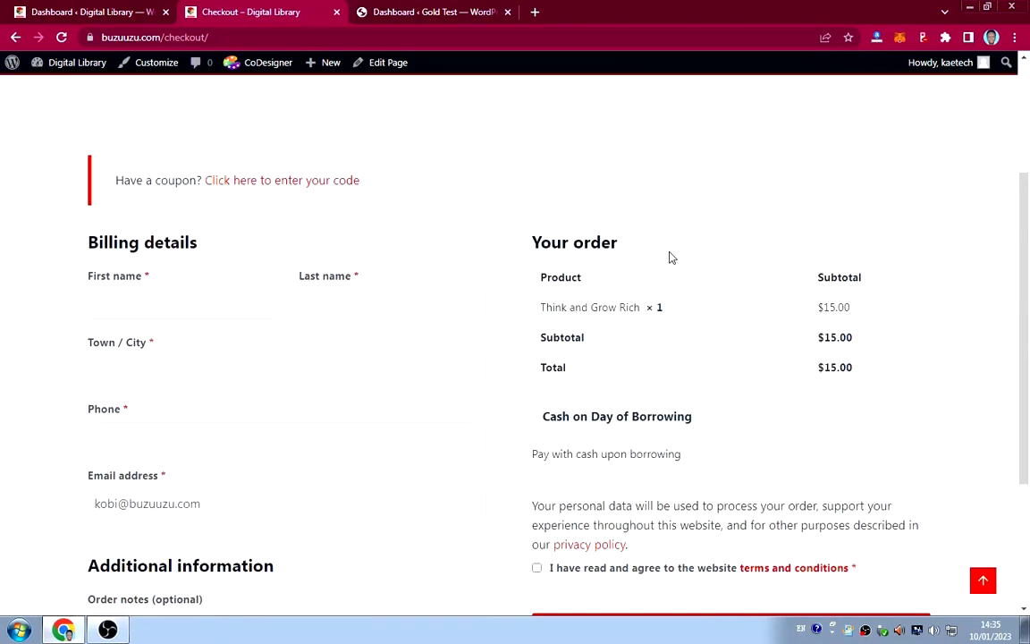
scroll(666, 253, up, 2)
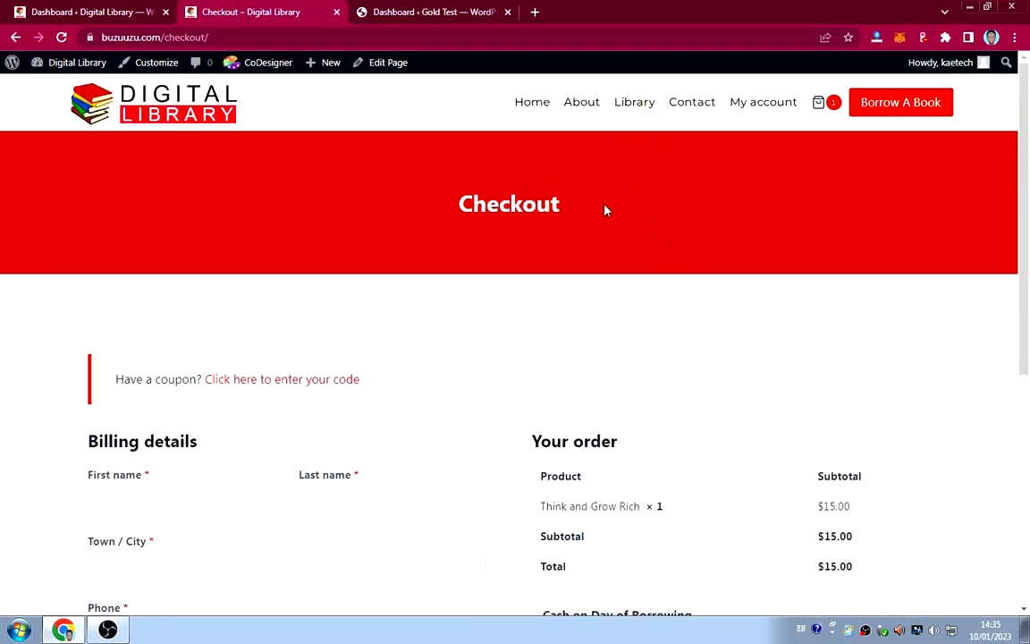
Open the site's About page and examine its hero banner, Digital Library description and closing quote banner.
click(581, 104)
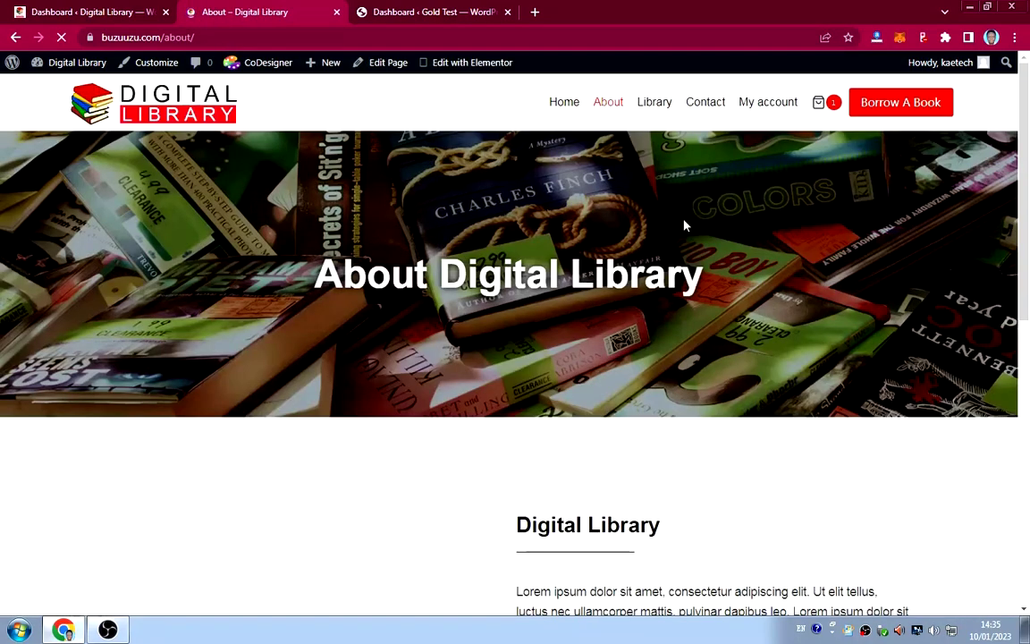
scroll(820, 259, down, 3)
scroll(820, 259, down, 5)
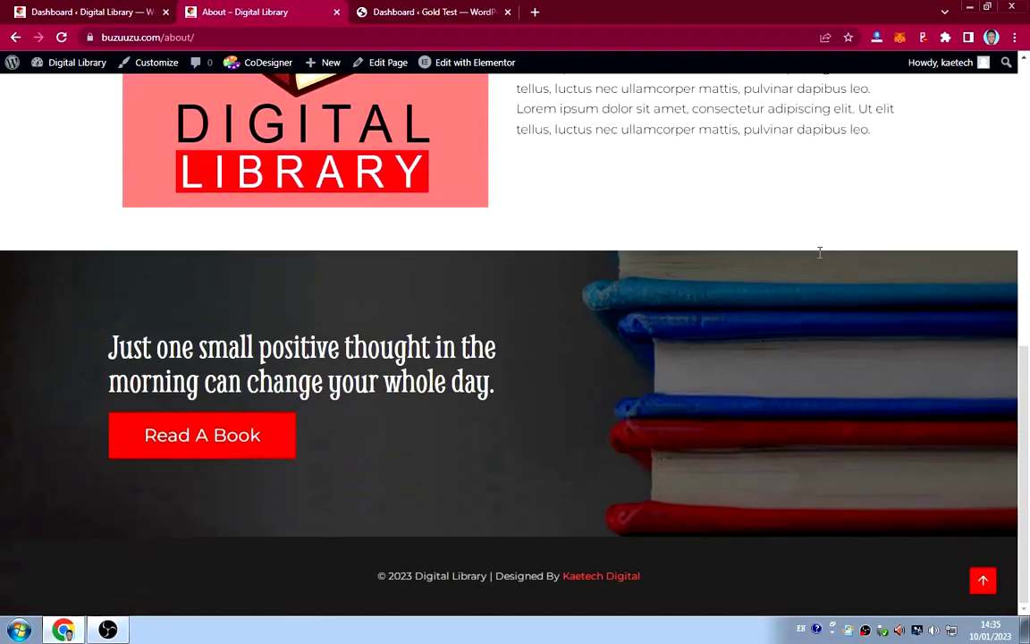
scroll(818, 254, up, 8)
scroll(732, 273, down, 4)
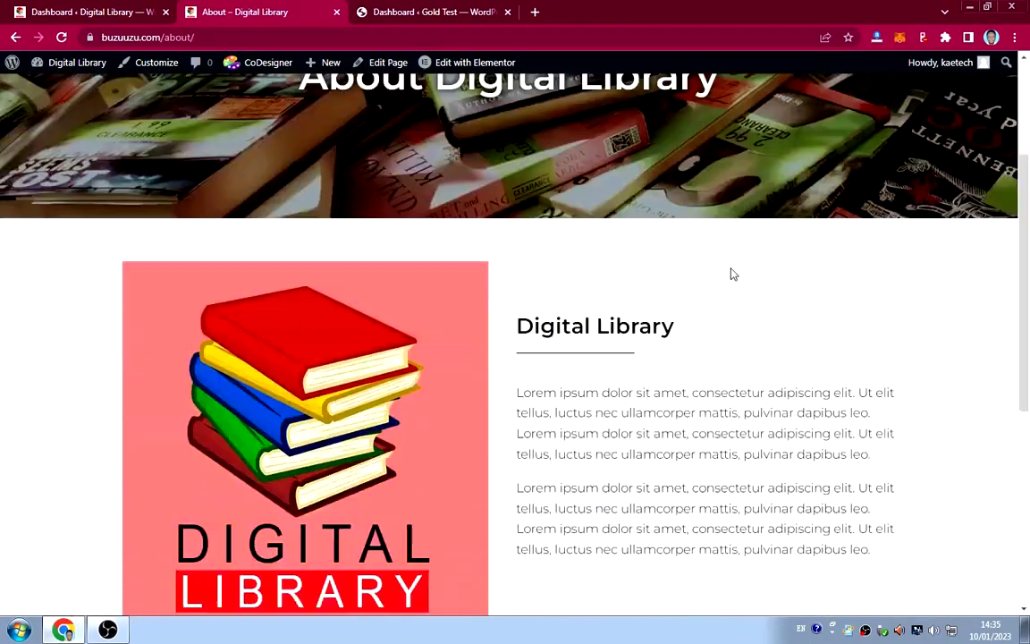
scroll(698, 267, up, 4)
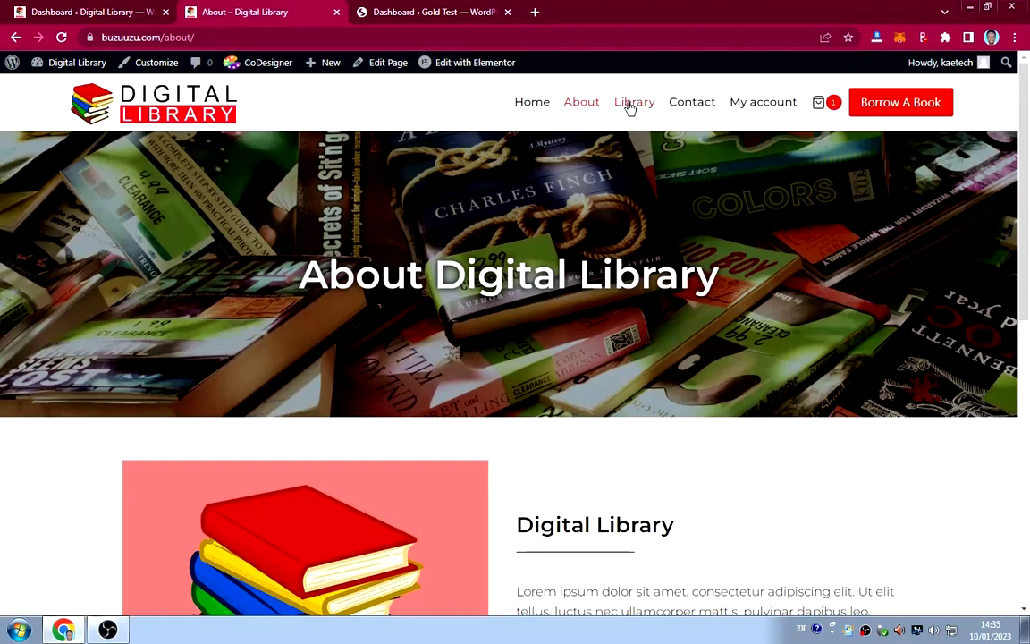
Open the site's Contact page and examine the contact form's fields and Send Message option.
click(697, 106)
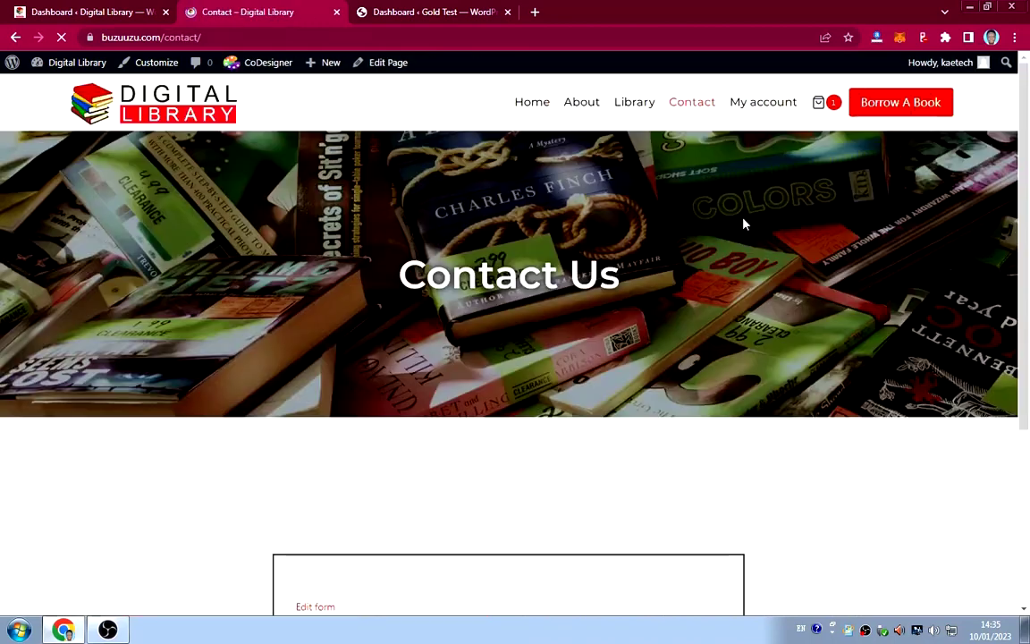
scroll(800, 259, down, 4)
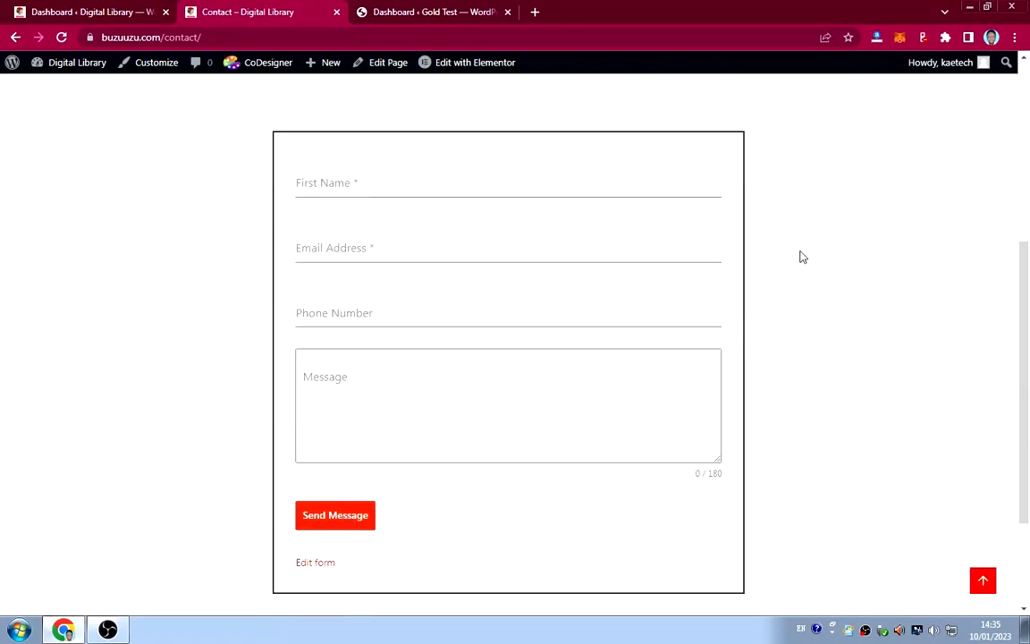
scroll(802, 256, down, 1)
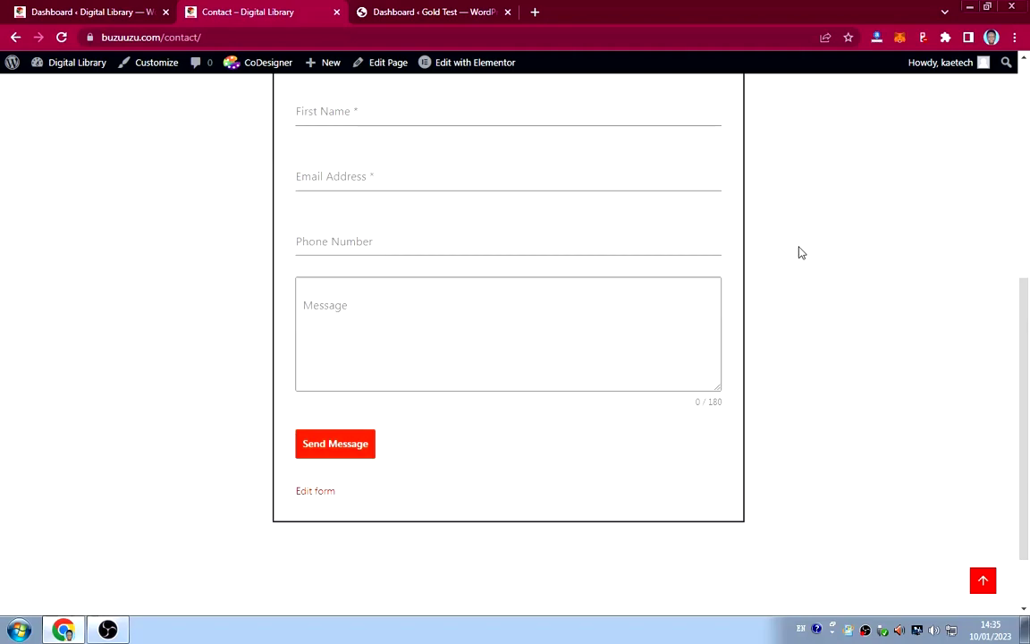
Review the Contact page from its Contact Us banner down through the message form.
scroll(800, 252, up, 4)
scroll(798, 250, down, 2)
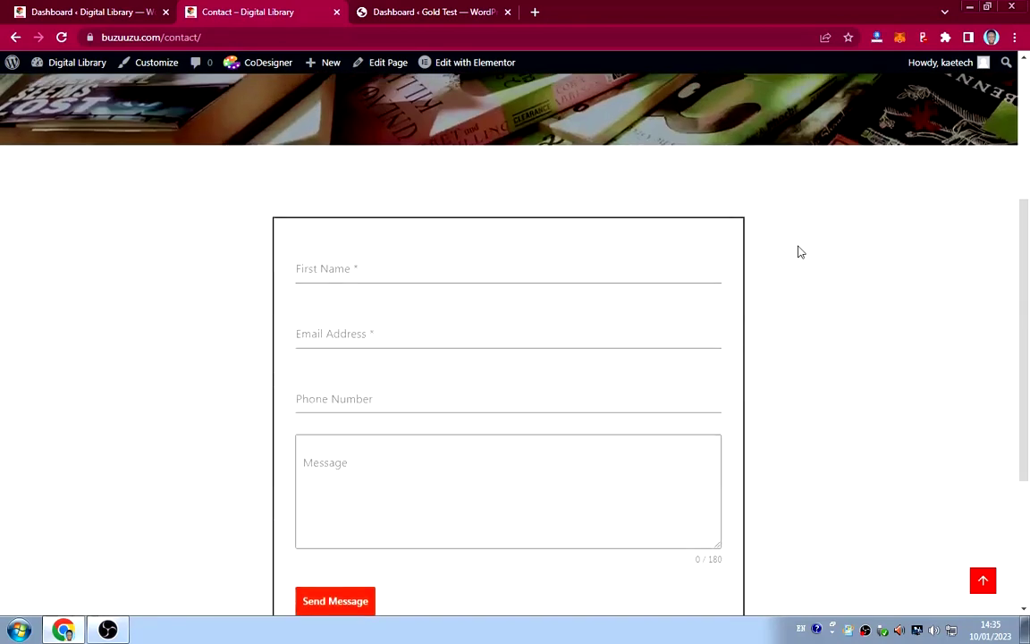
scroll(798, 250, up, 3)
scroll(798, 249, up, 1)
scroll(793, 249, down, 3)
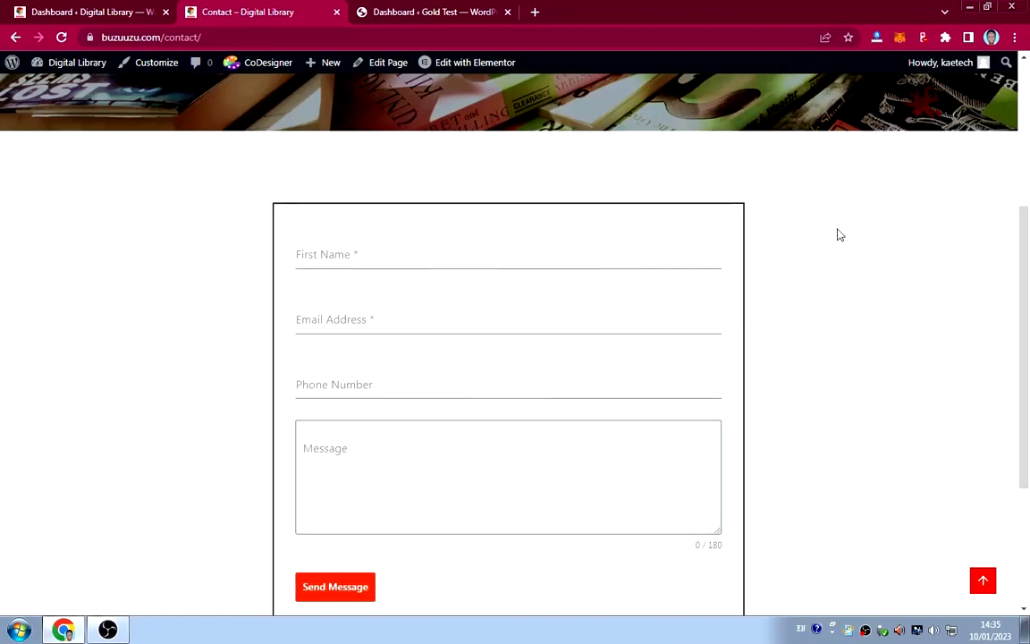
scroll(805, 231, up, 3)
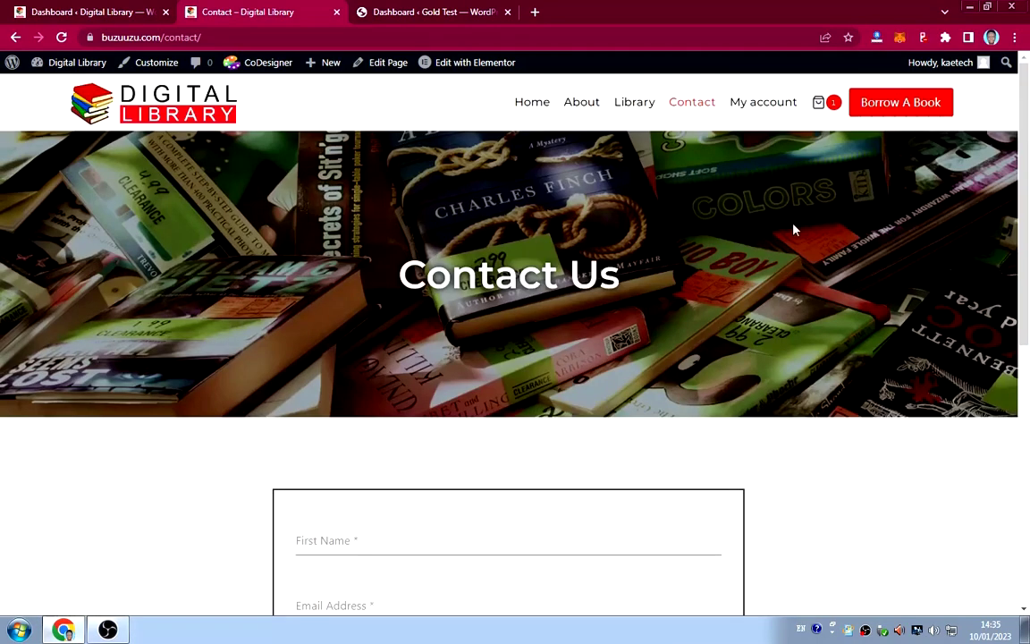
Open the site's My account page and examine its dashboard, orders, downloads, address and account details options.
click(760, 102)
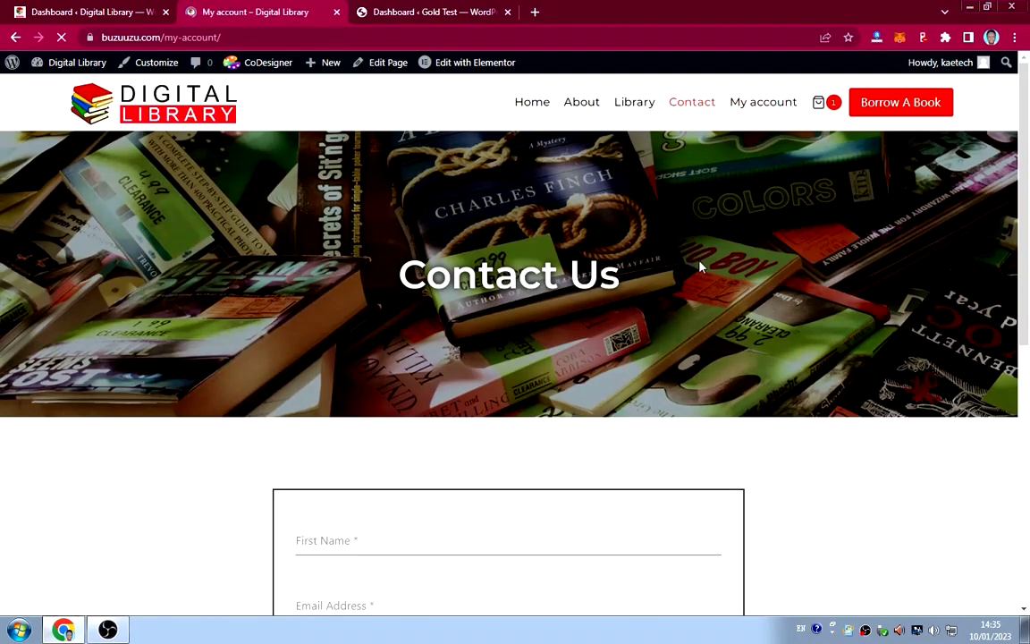
scroll(687, 272, down, 1)
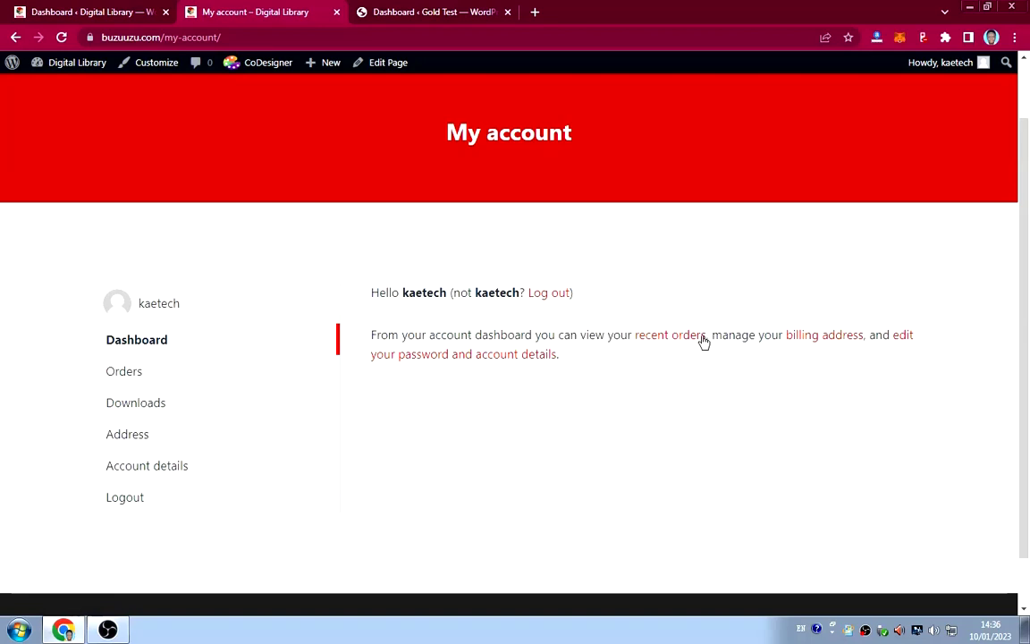
scroll(597, 290, up, 1)
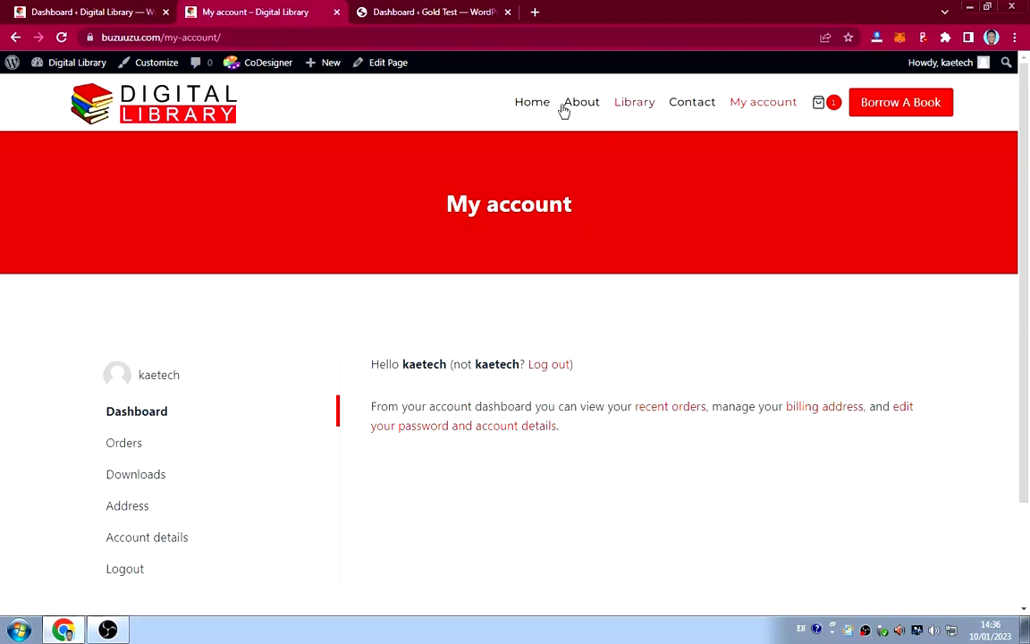
Follow the site's Borrow A Book link and look through all the books on the Library page.
click(901, 111)
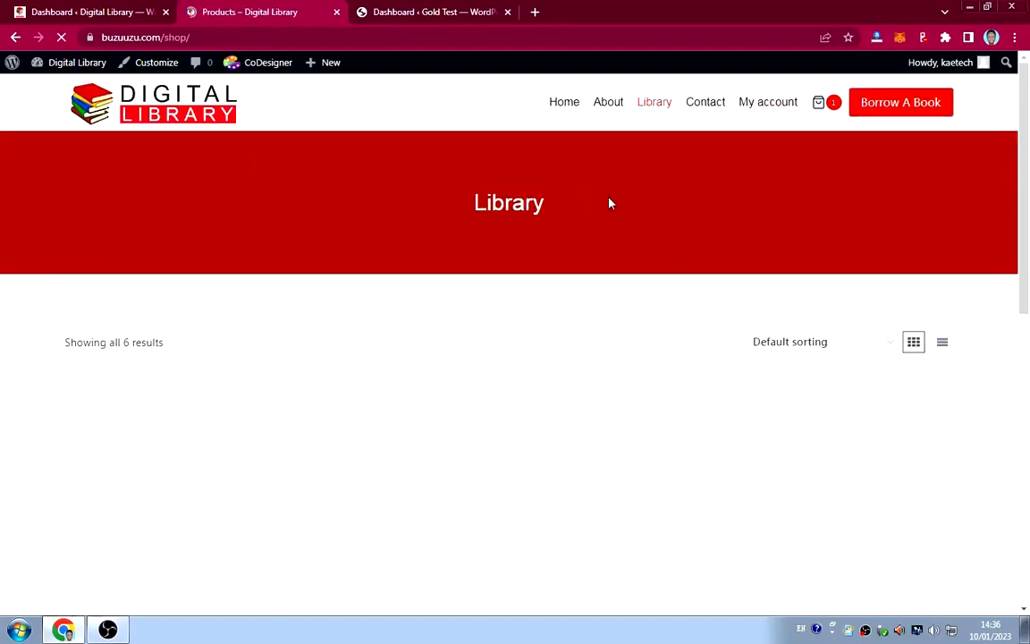
scroll(663, 221, down, 7)
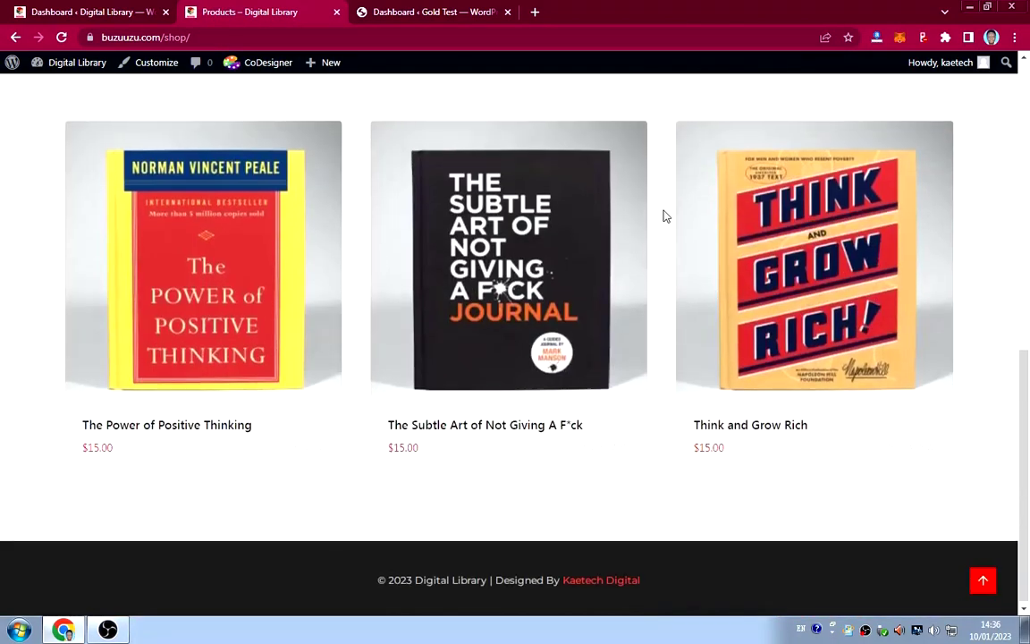
scroll(663, 215, up, 7)
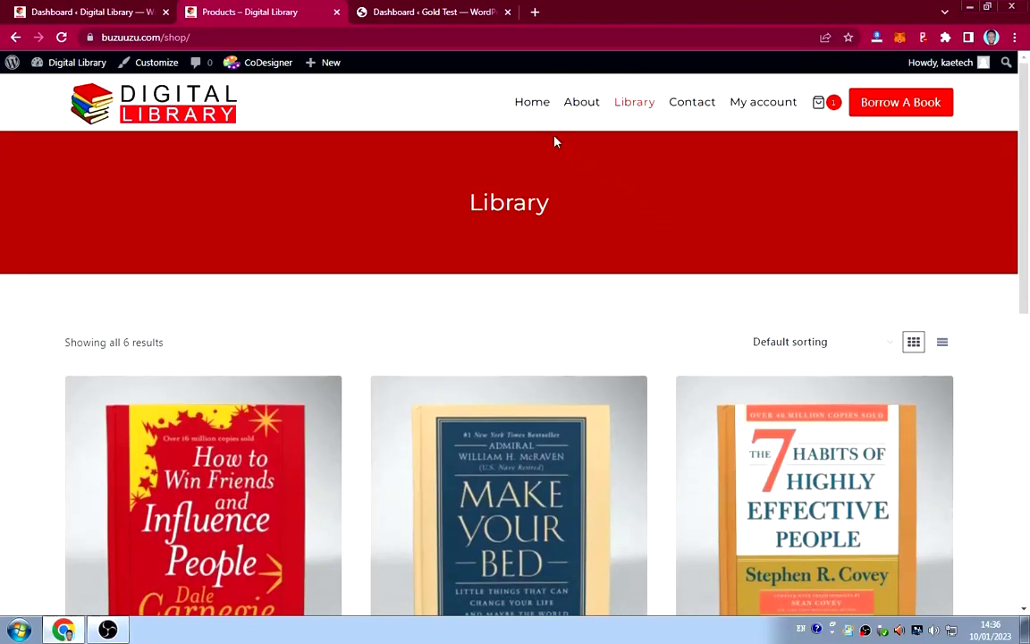
Return to the site's Home page and review its hero banner, book carousel and featured books sections.
click(537, 105)
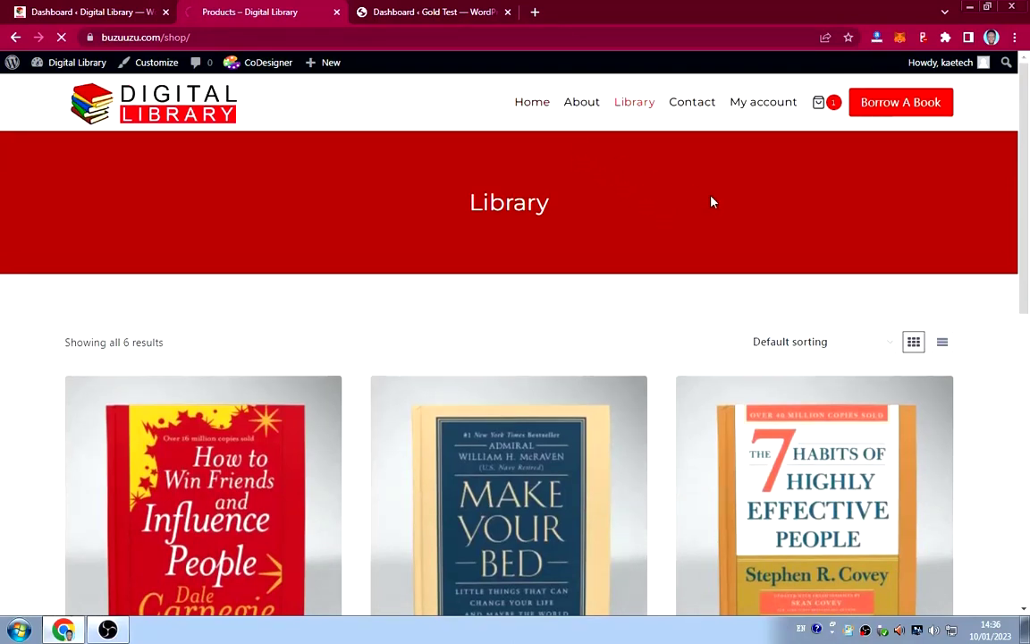
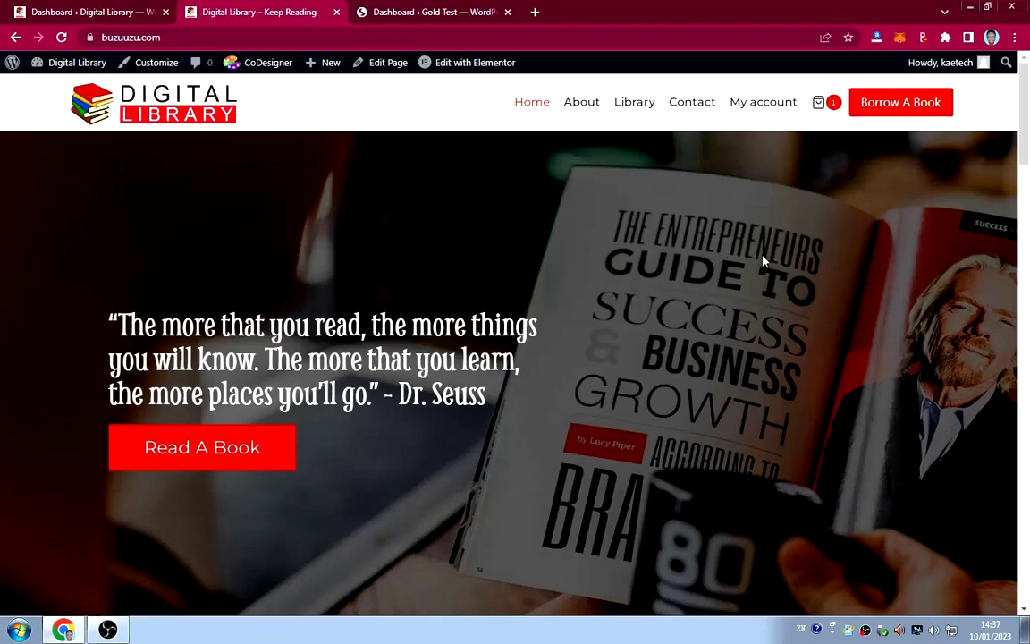
scroll(666, 307, down, 5)
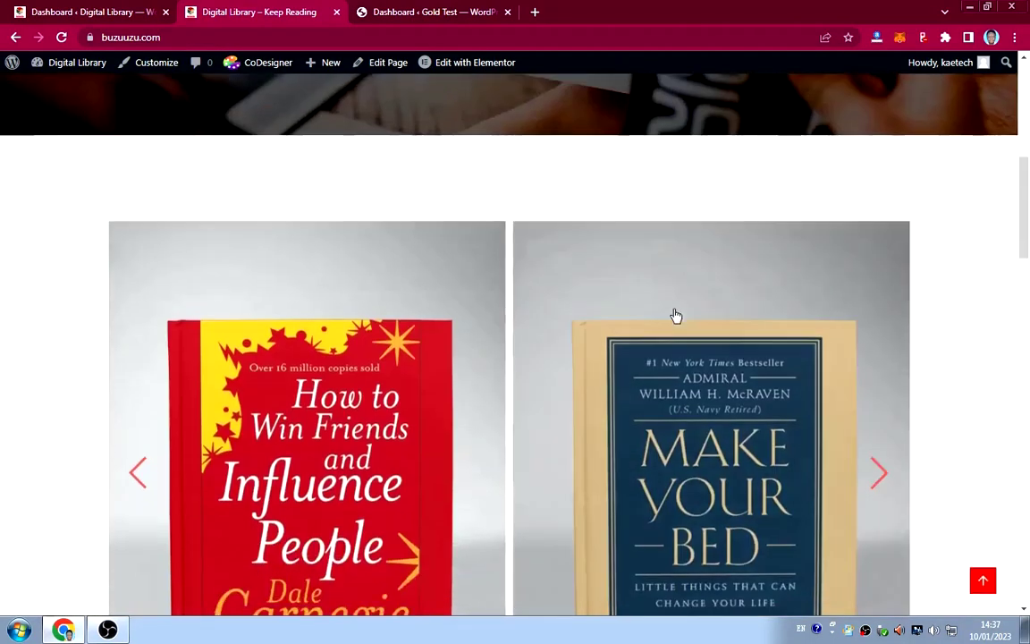
scroll(676, 315, down, 10)
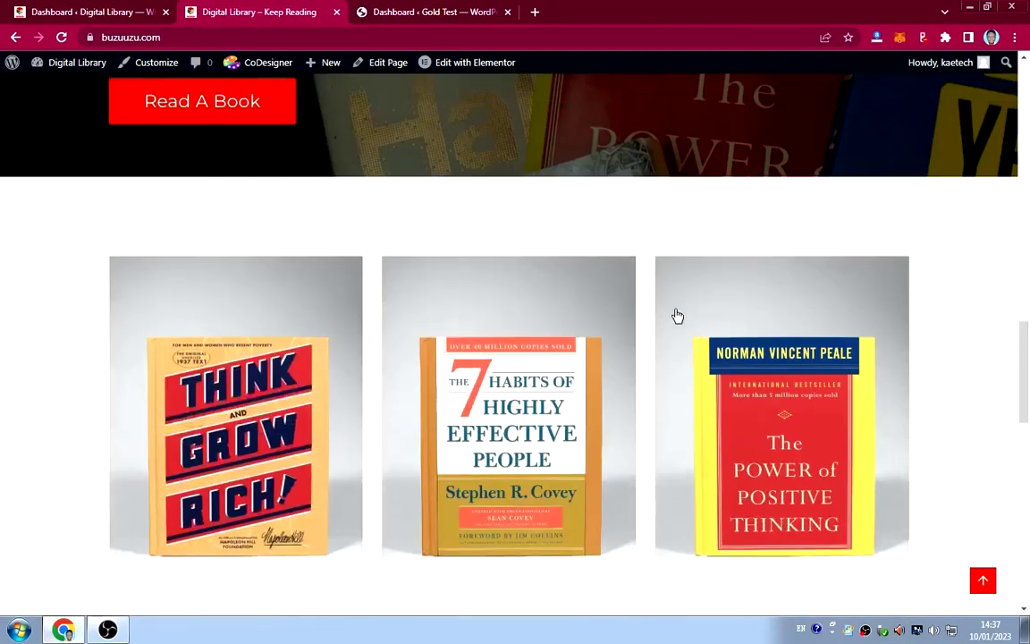
scroll(676, 314, down, 4)
scroll(677, 313, up, 4)
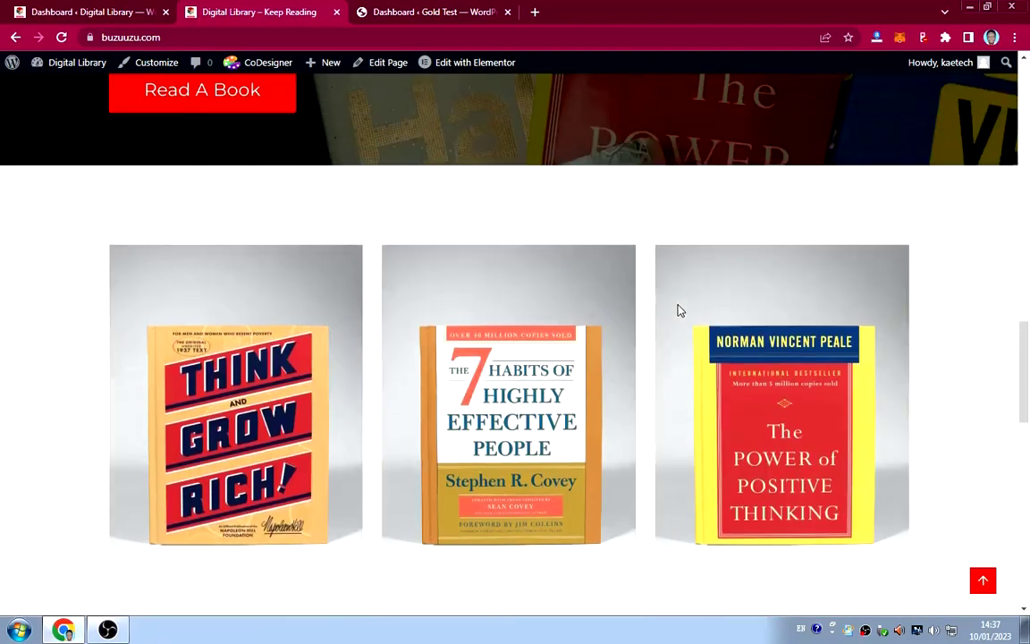
scroll(678, 309, up, 15)
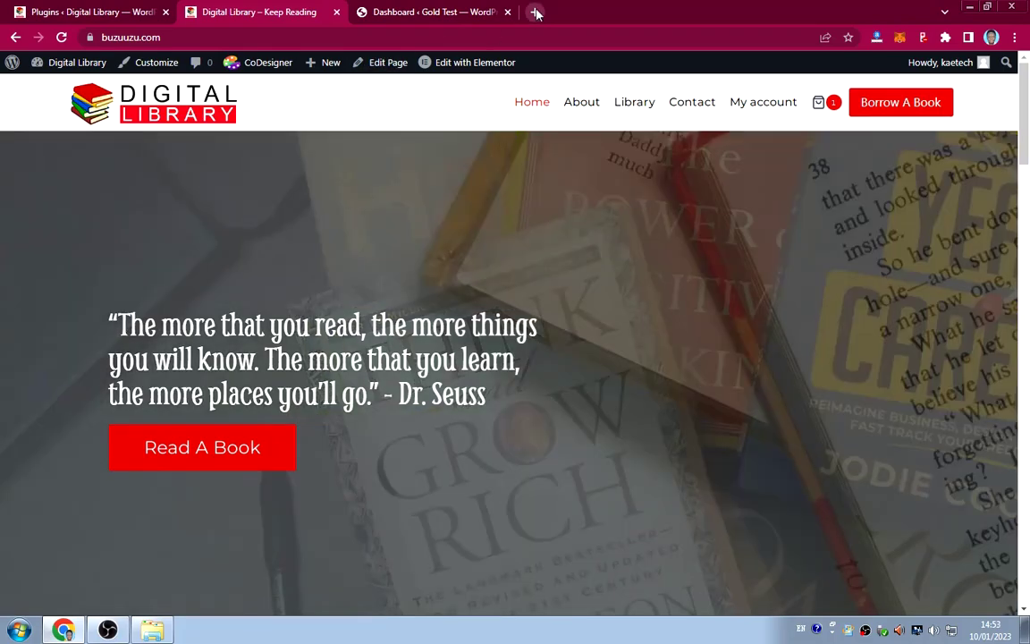
Open kaetechdigital.com/namecheap in a new browser tab to reach the Namecheap website.
click(534, 12)
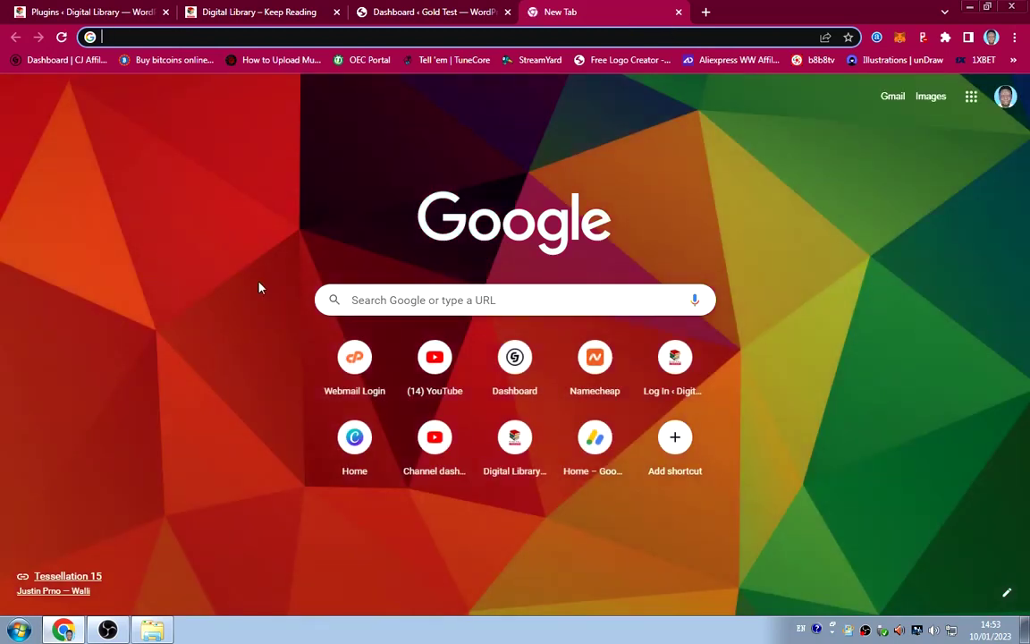
text(kae)
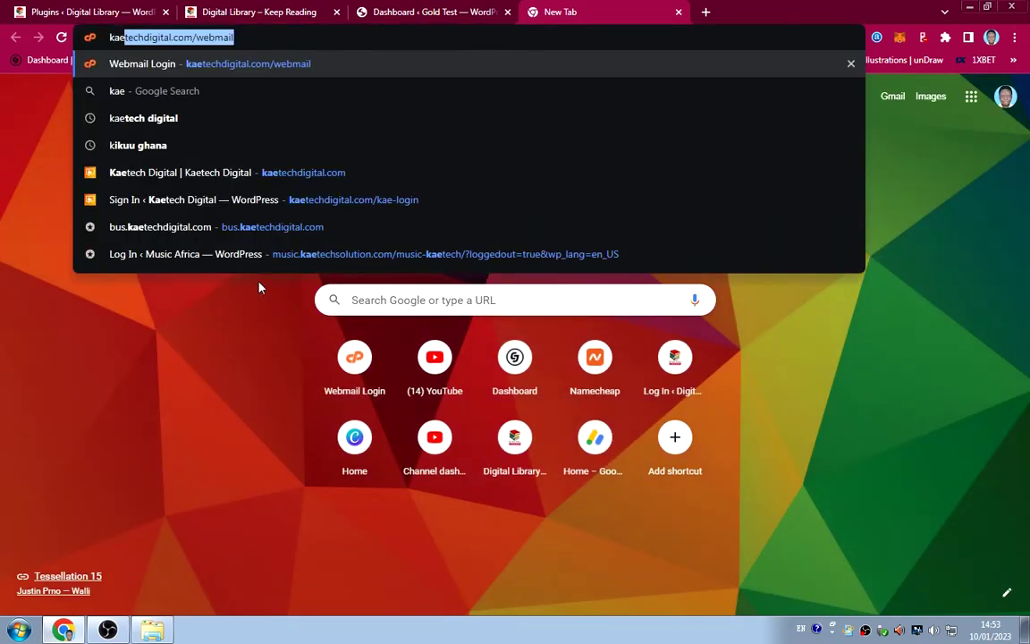
text(techdigita)
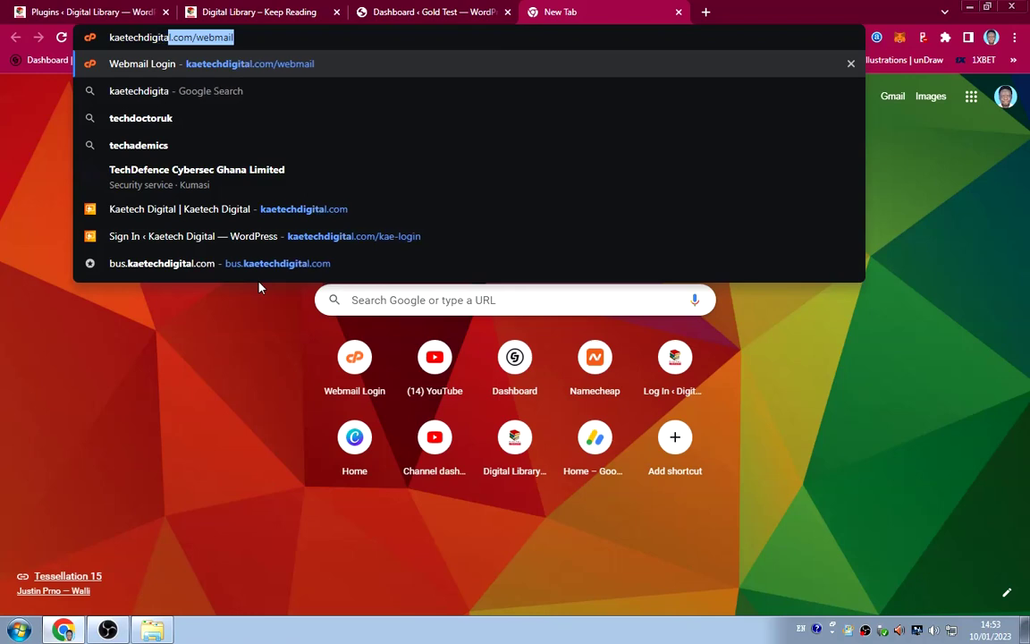
text(l.co)
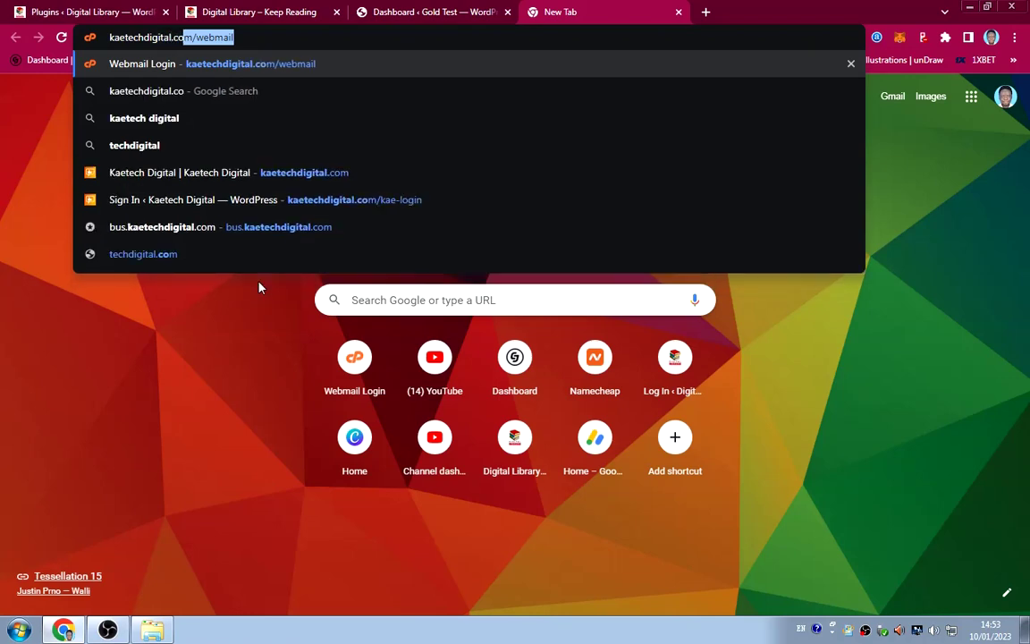
text(m/namec)
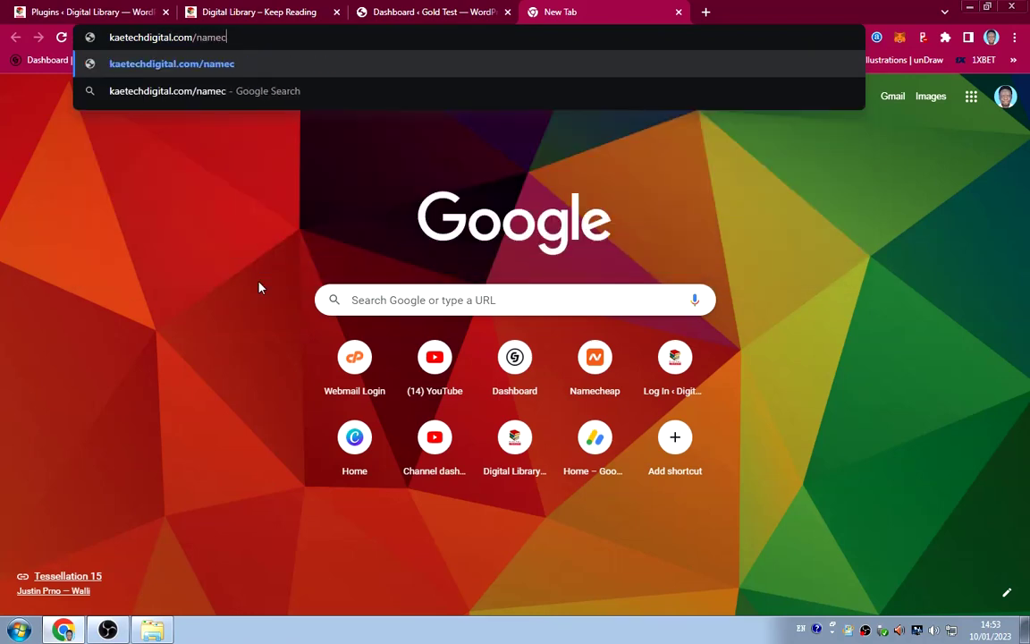
text(heap)
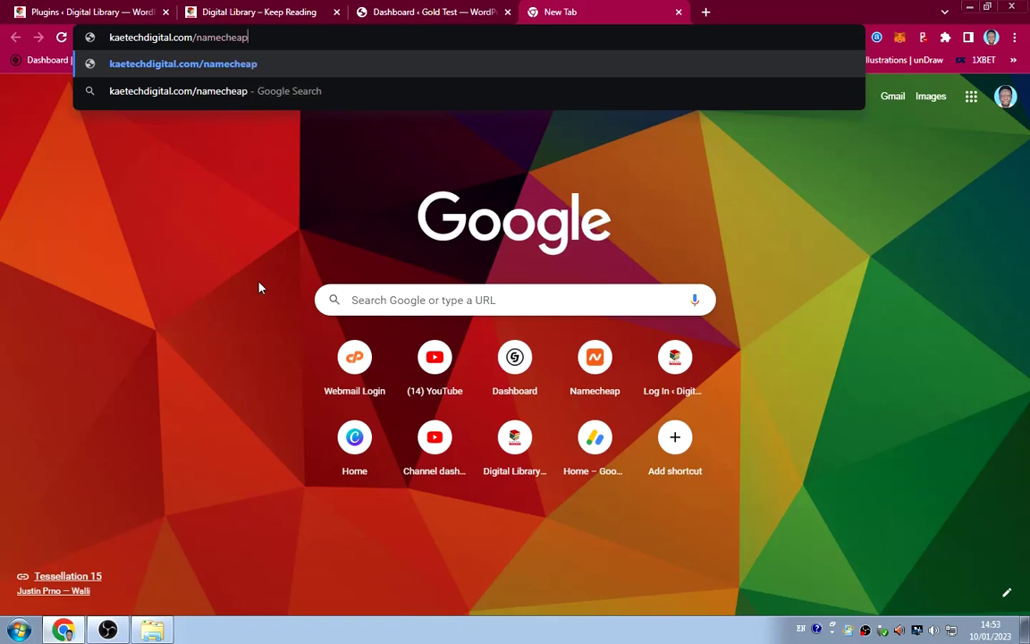
key(Return)
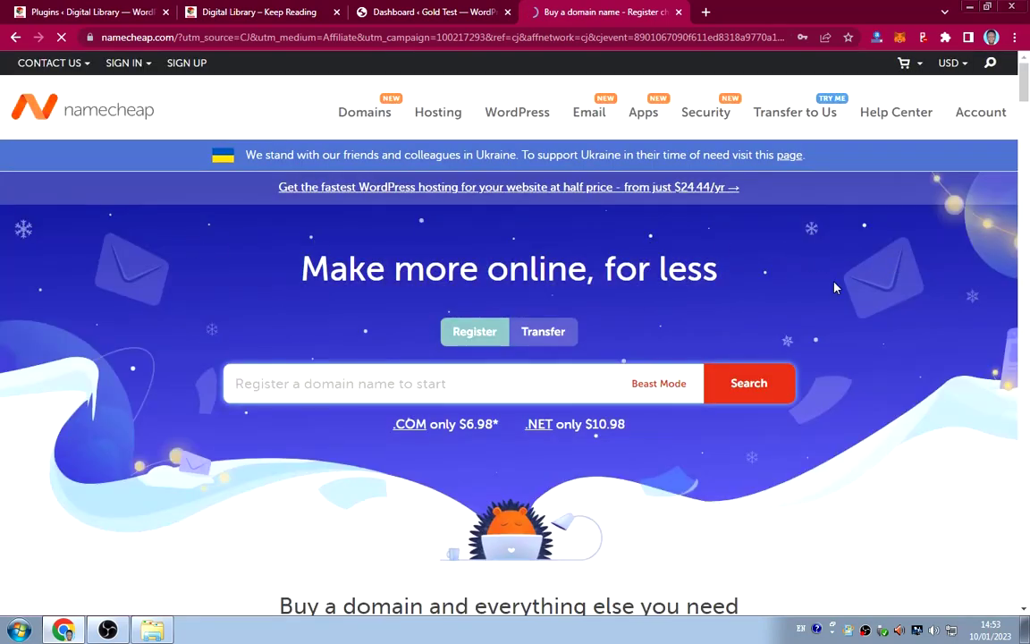
Examine Namecheap's current top deals and its hosting offers, including the shared hosting plans.
scroll(835, 287, down, 3)
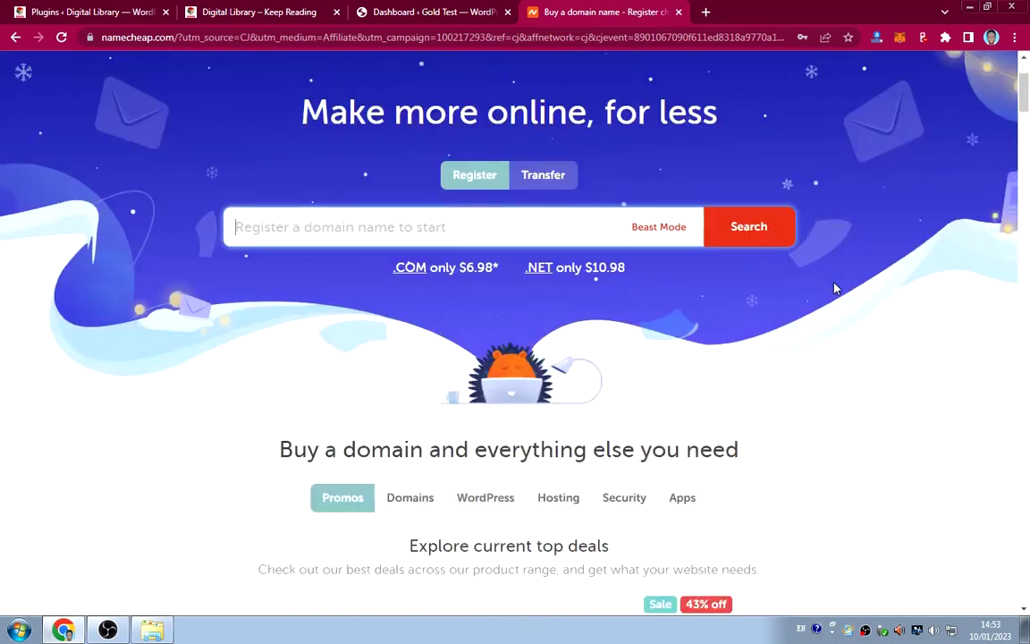
scroll(834, 287, down, 5)
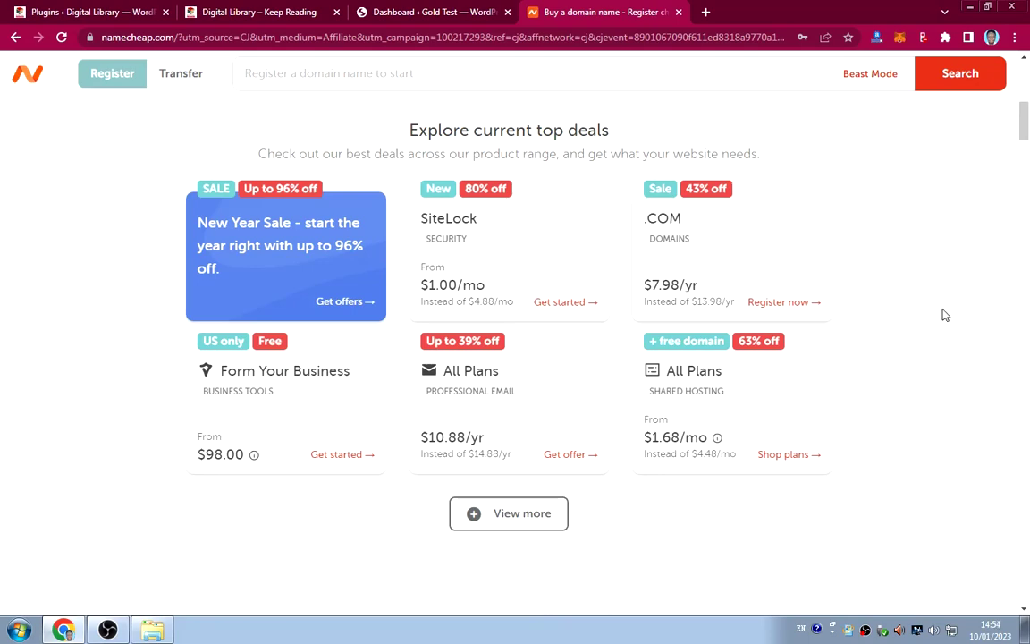
scroll(945, 314, up, 3)
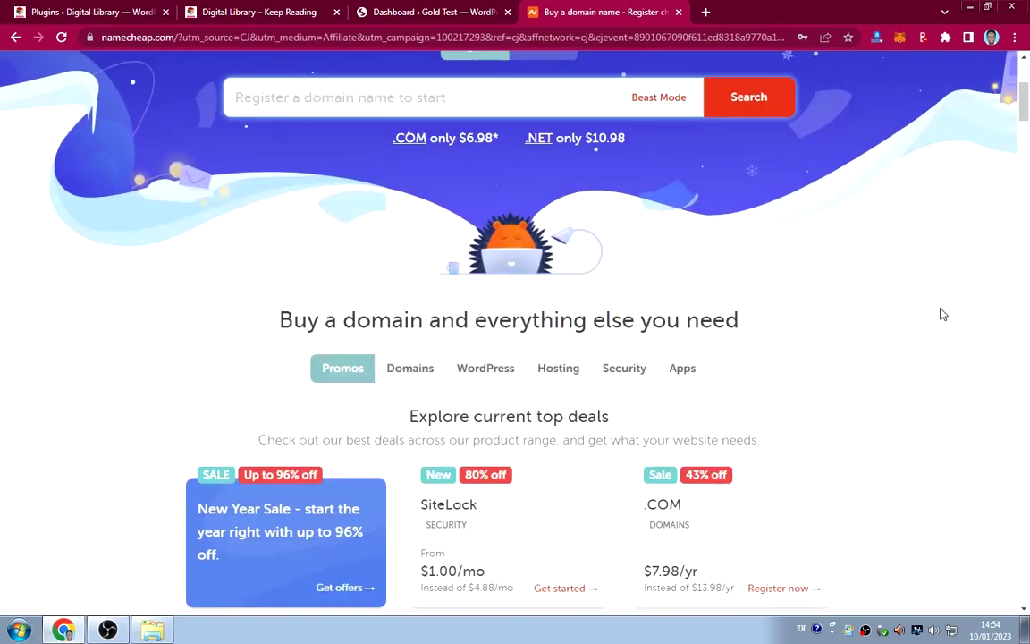
scroll(941, 314, down, 1)
click(558, 297)
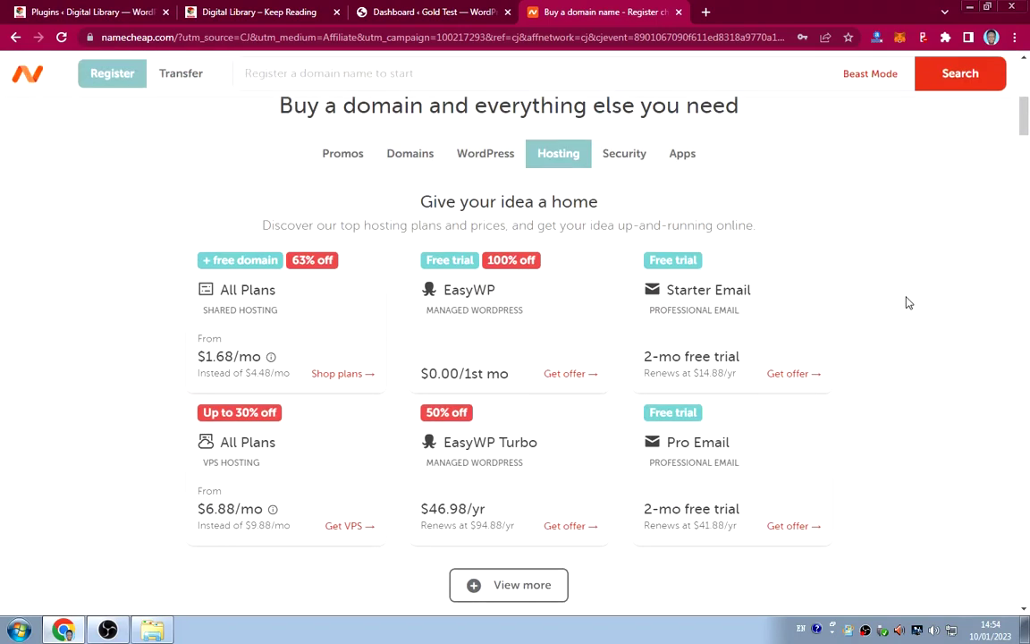
mouse_move(311, 324)
mouse_move(214, 262)
Search for the domain name buzuuzuweb.com and add it to the cart.
scroll(926, 251, up, 5)
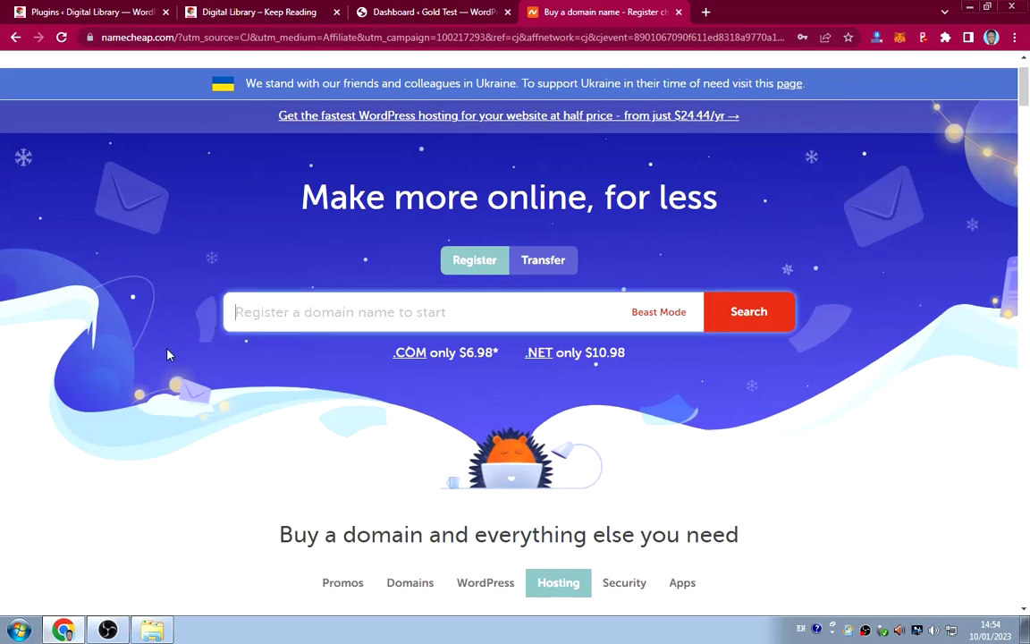
text(buzuuzu)
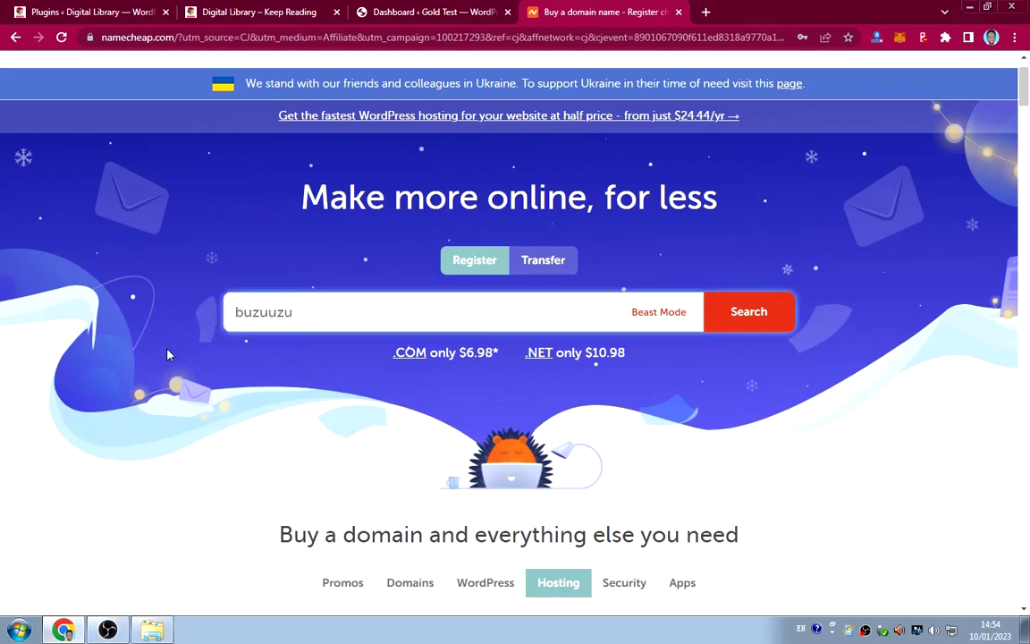
text(web.com)
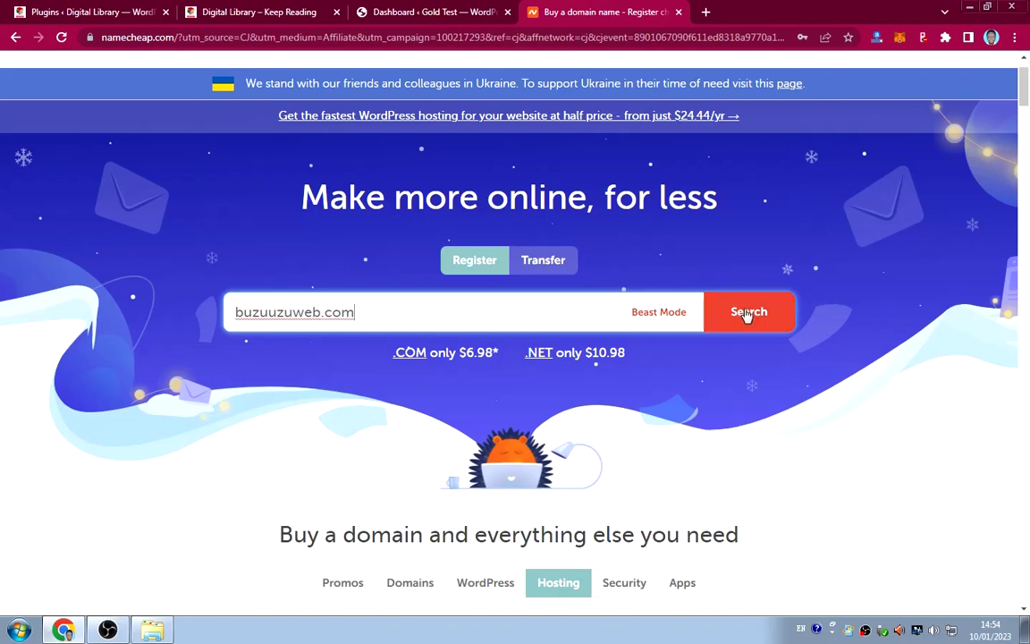
click(746, 315)
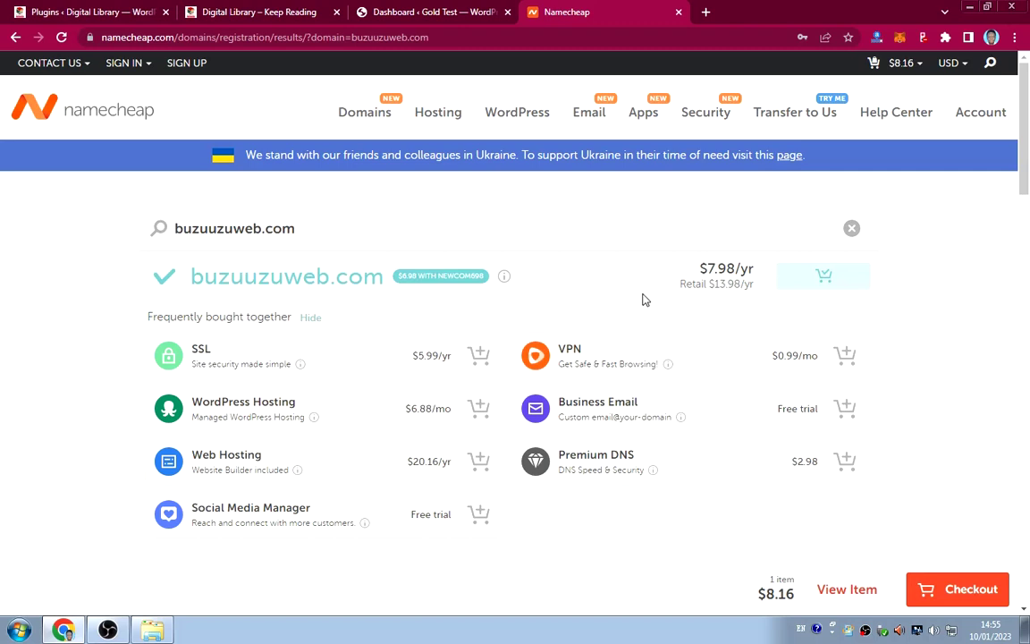
Compare the Shared Hosting plans and choose the yearly Stellar Plus plan with the US datacenter.
mouse_move(438, 121)
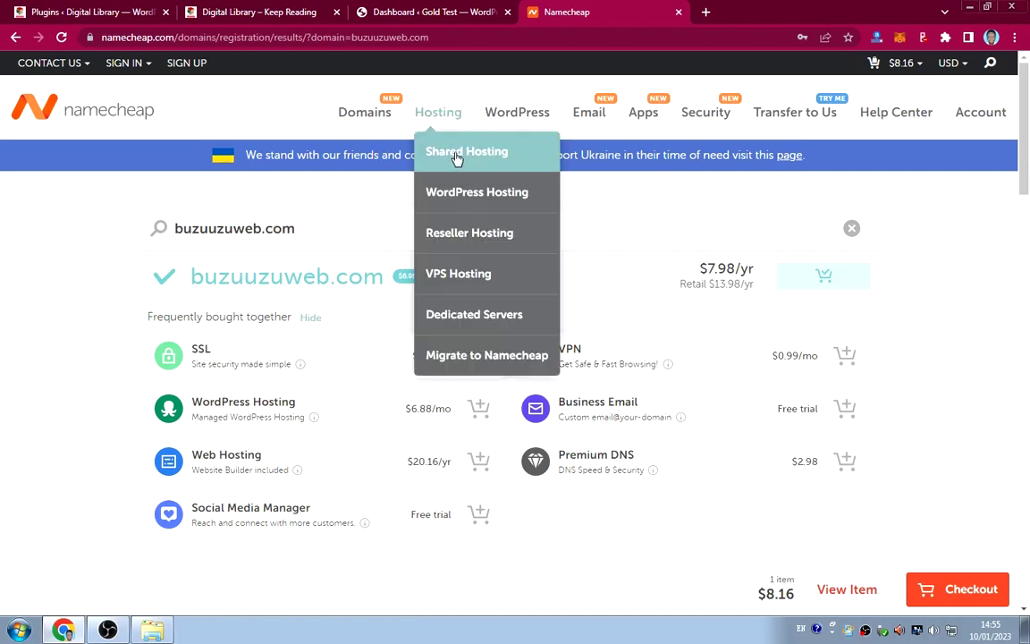
click(452, 154)
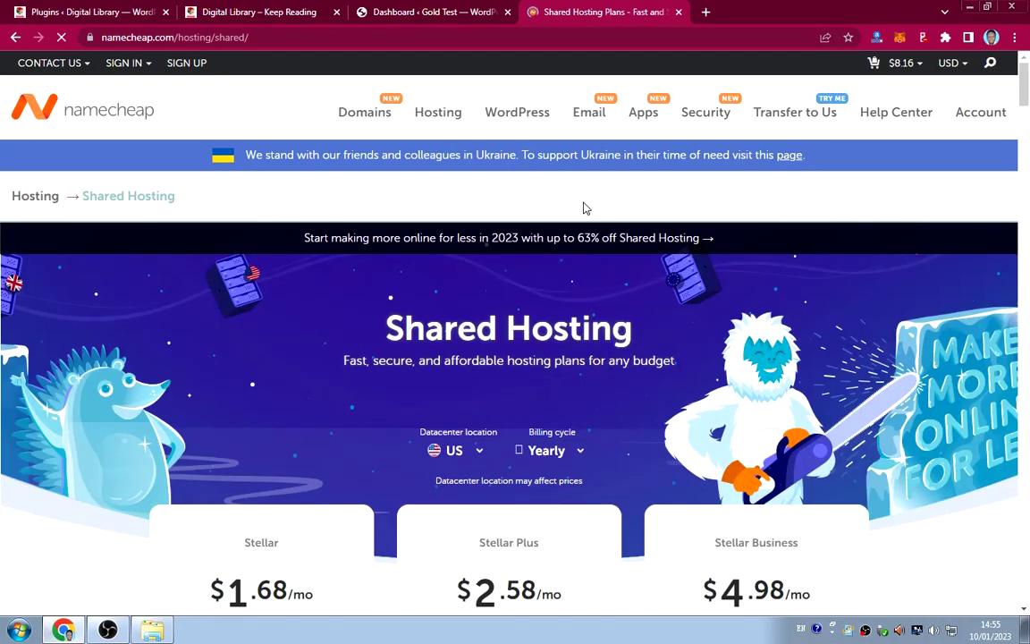
scroll(586, 208, down, 4)
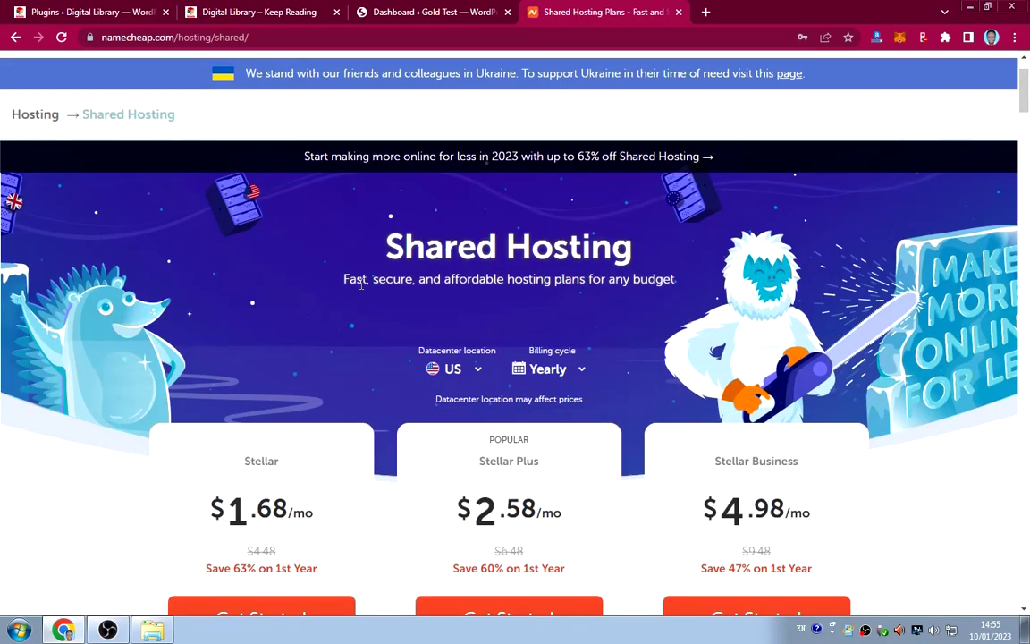
scroll(361, 284, down, 3)
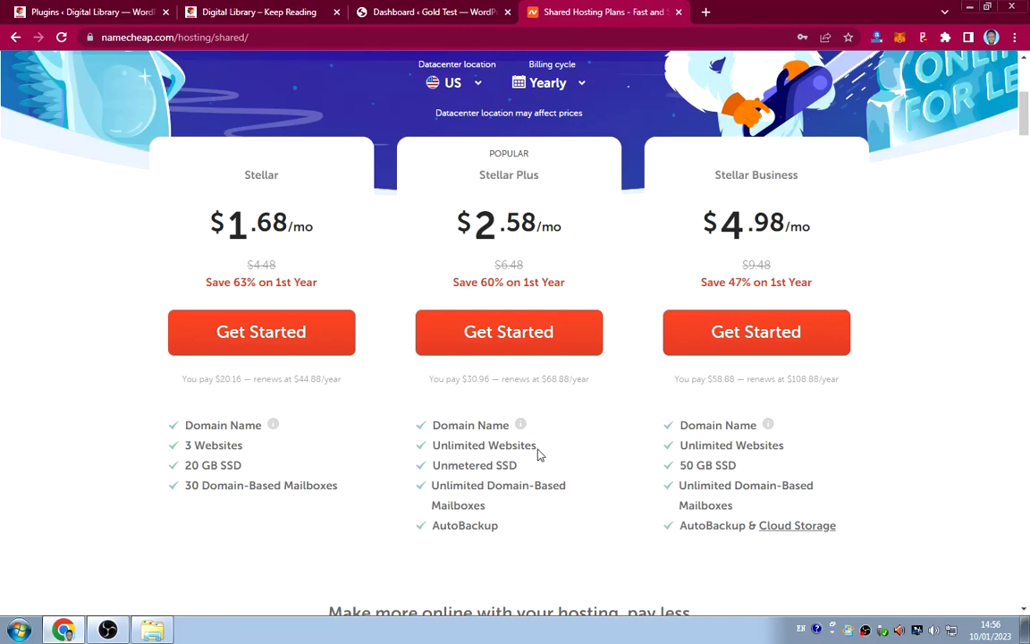
mouse_move(520, 427)
click(507, 340)
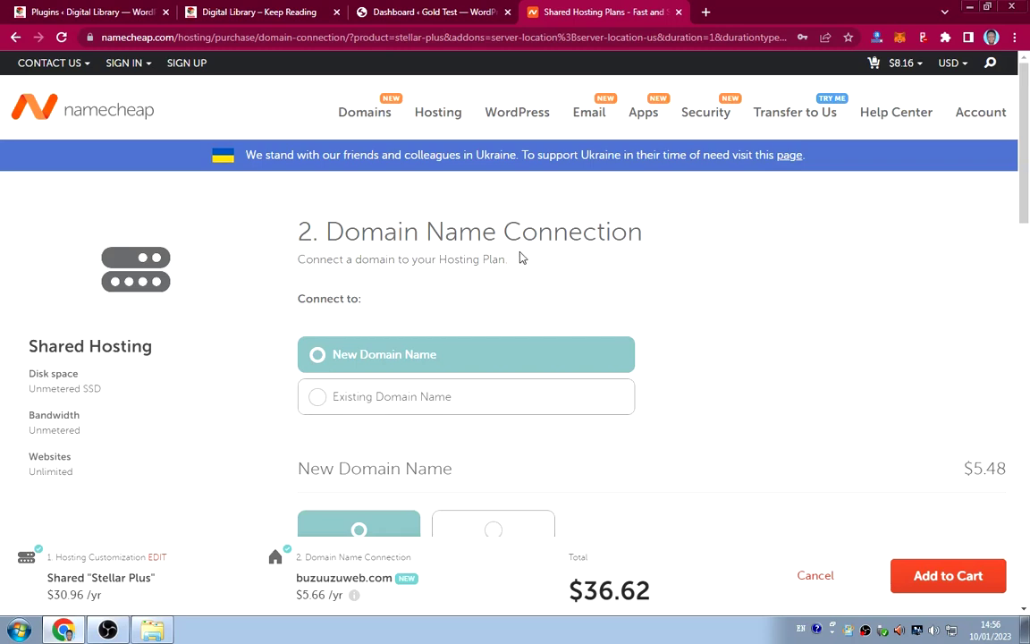
Connect the hosting plan to buzuuzuweb.com, the new domain already in the cart, and add the plan to the cart.
scroll(713, 298, down, 2)
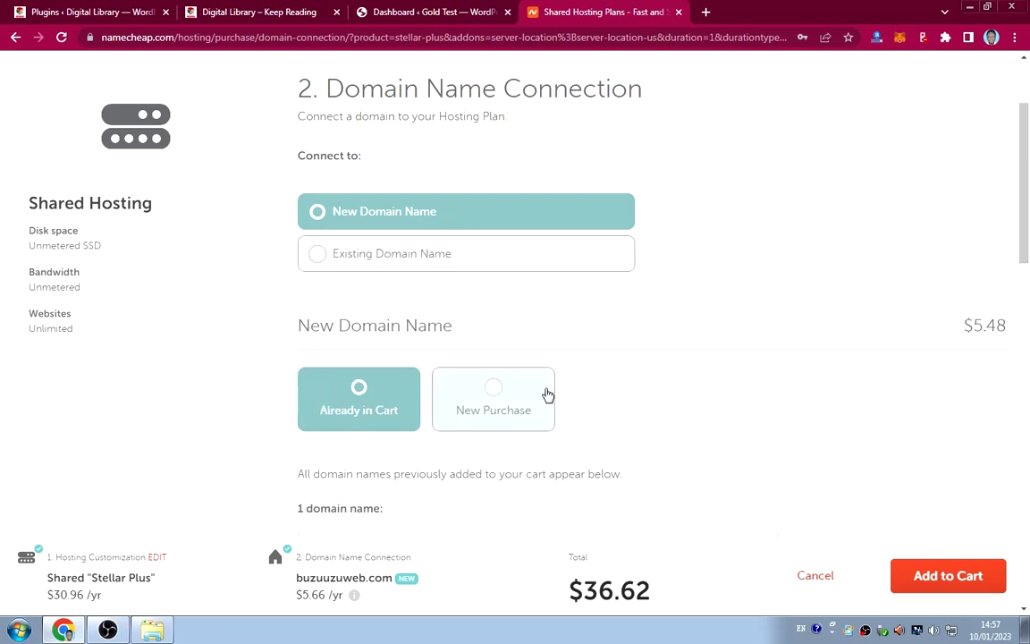
scroll(627, 387, down, 3)
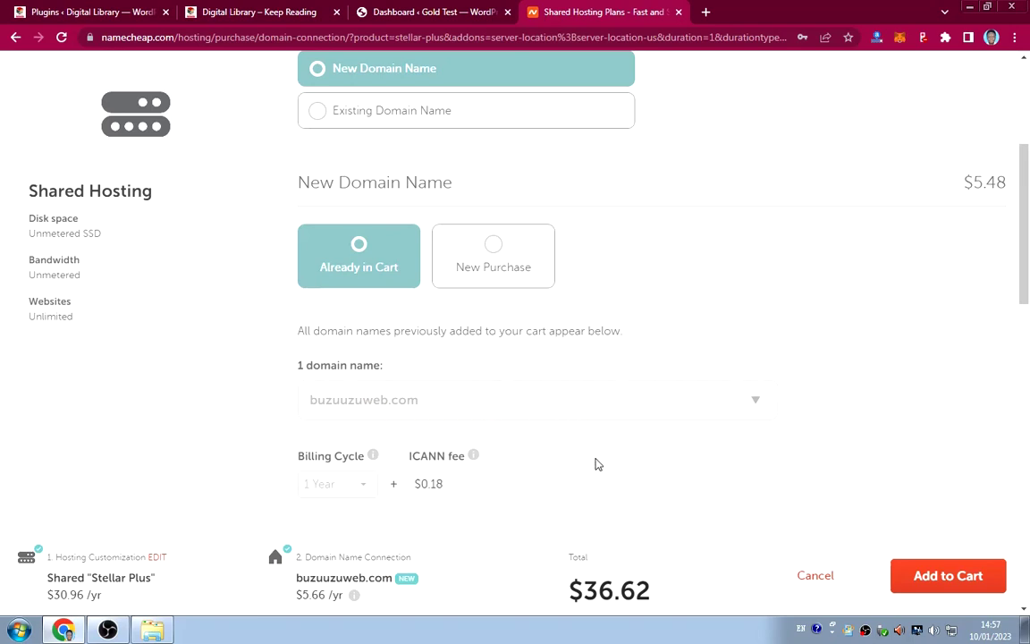
scroll(592, 479, down, 2)
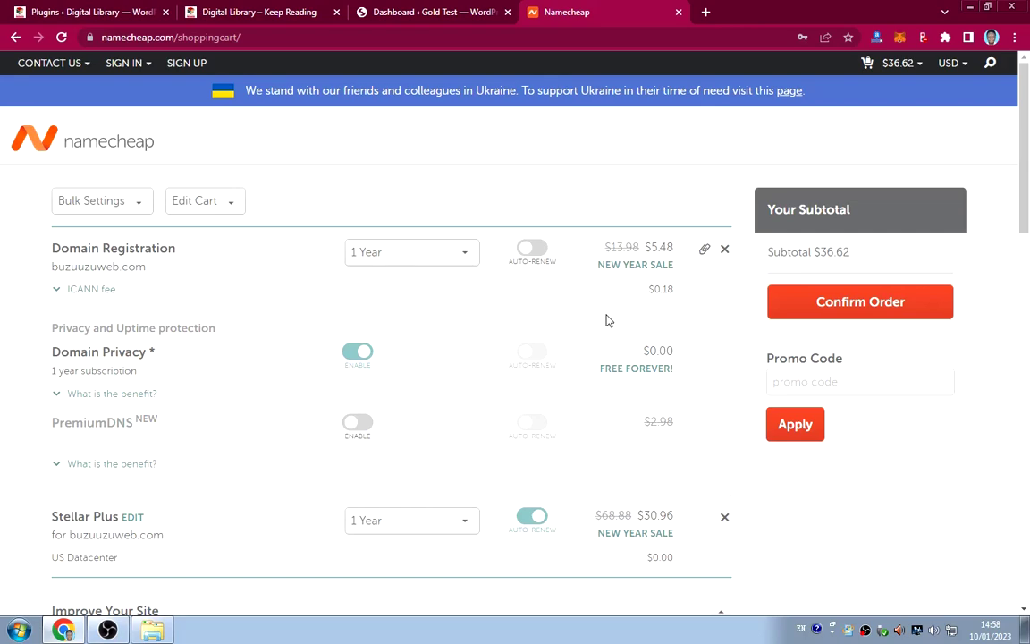
Review the domain registration and Stellar Plus items in the shopping cart and confirm the order.
scroll(608, 322, down, 3)
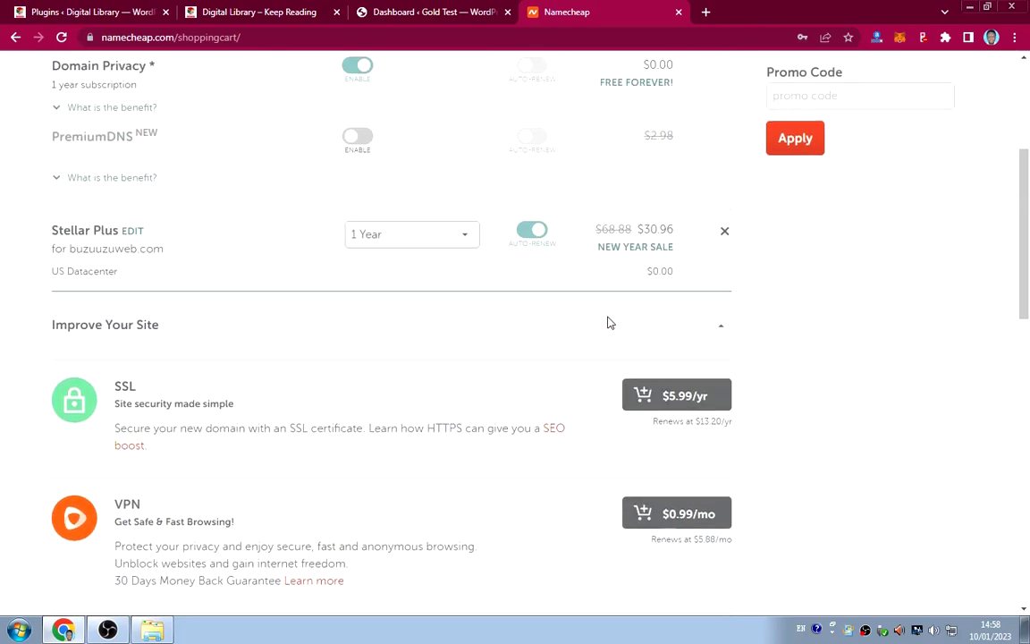
scroll(608, 324, up, 3)
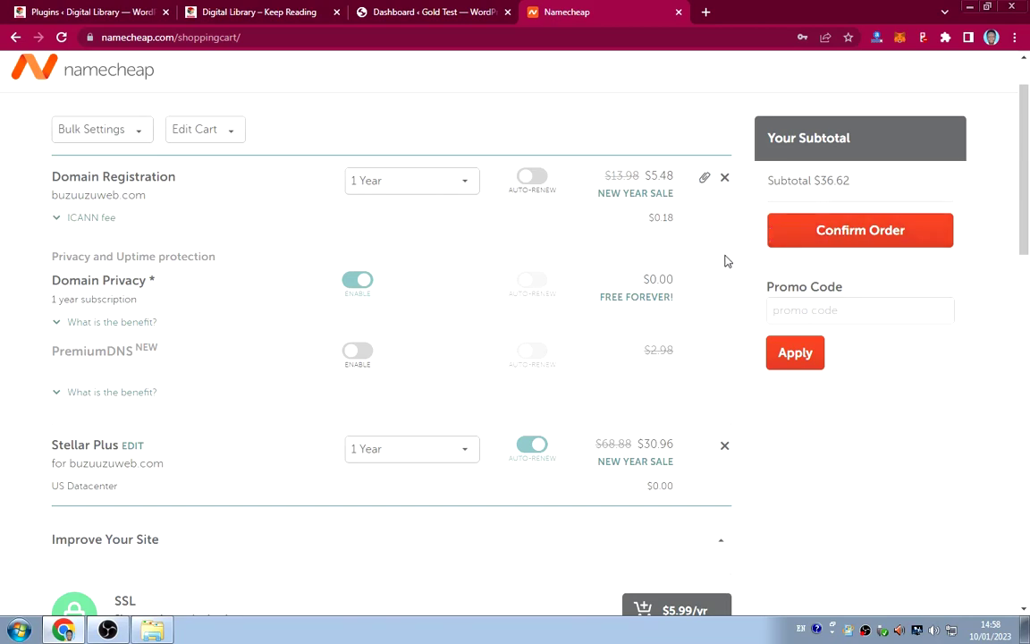
click(838, 237)
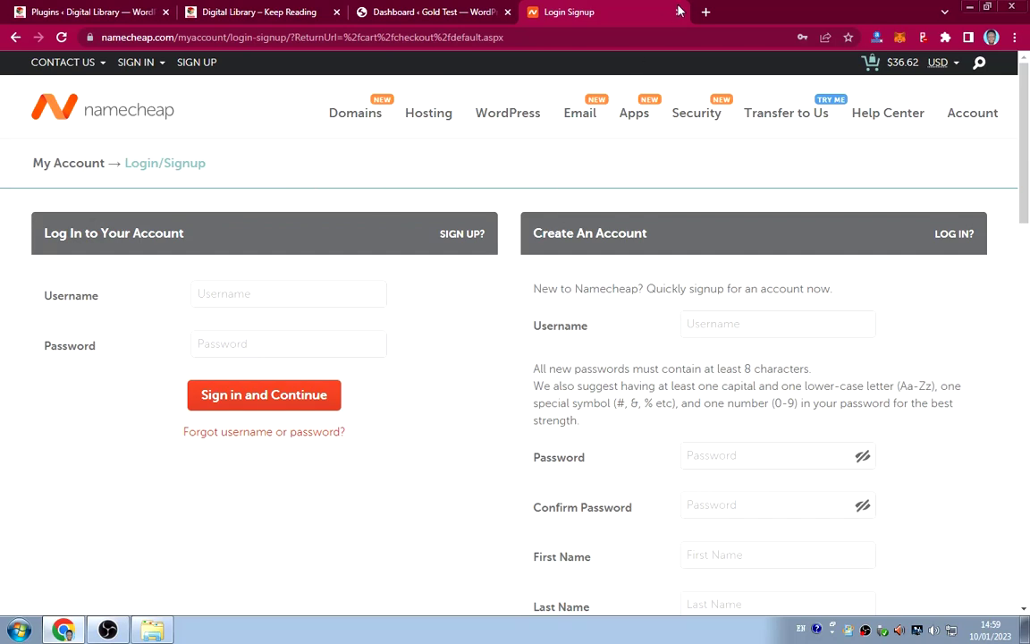
Close the Namecheap page and look over the Gold Test WordPress dashboard.
middle_click(608, 11)
click(435, 14)
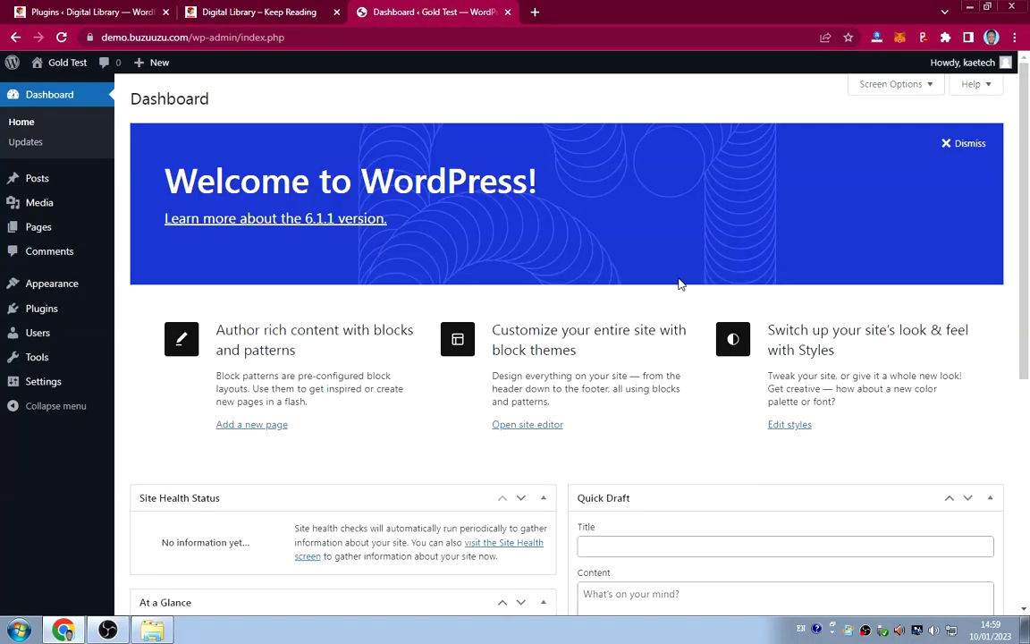
scroll(678, 283, down, 5)
scroll(669, 282, up, 5)
Open the Gold Test site's front end in a new browser tab and look over its homepage.
right_click(47, 89)
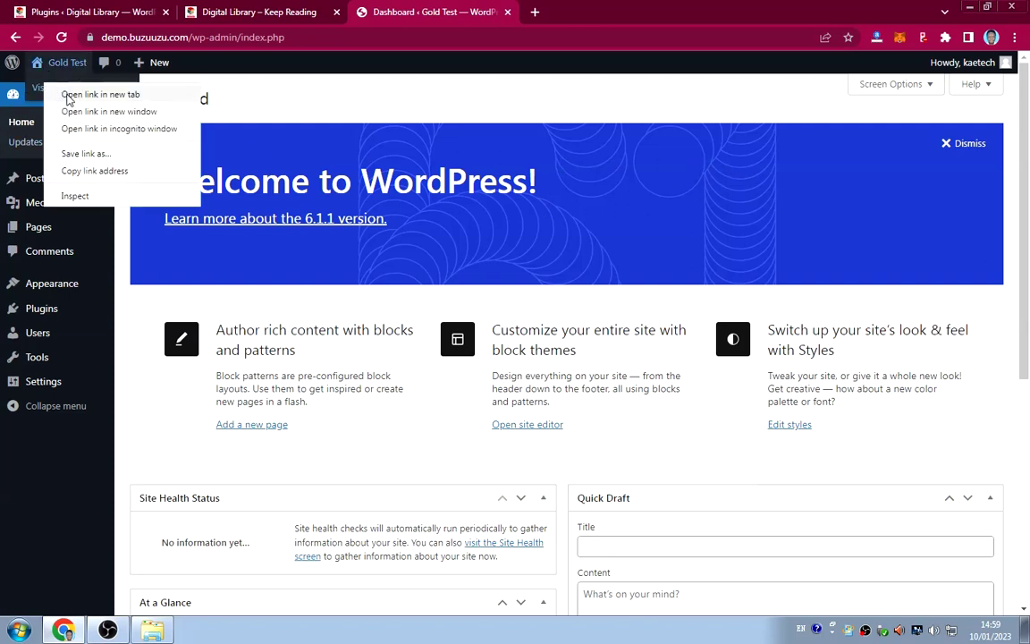
click(81, 95)
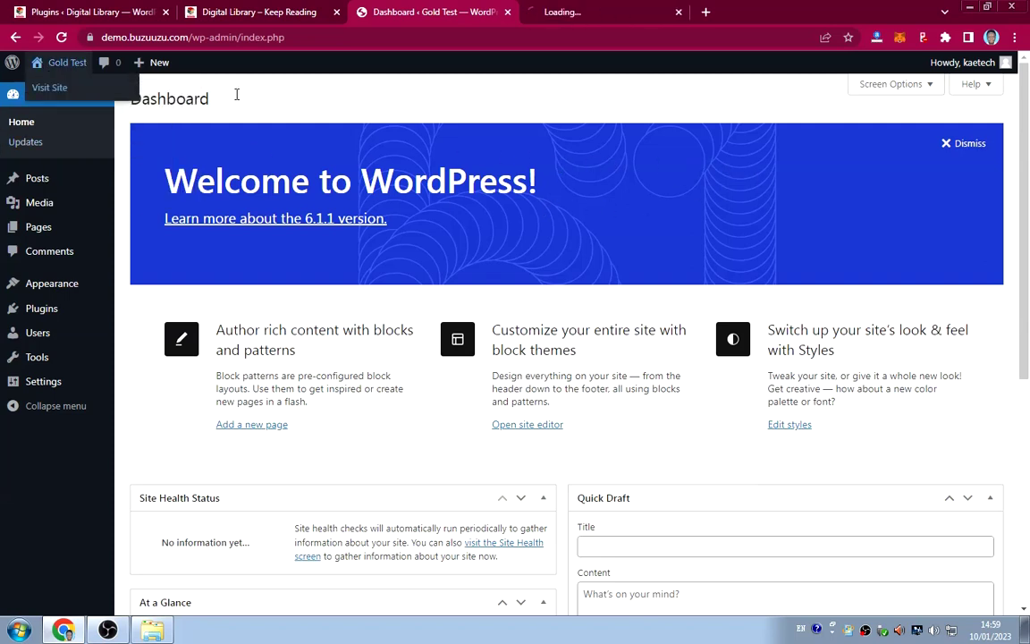
click(595, 17)
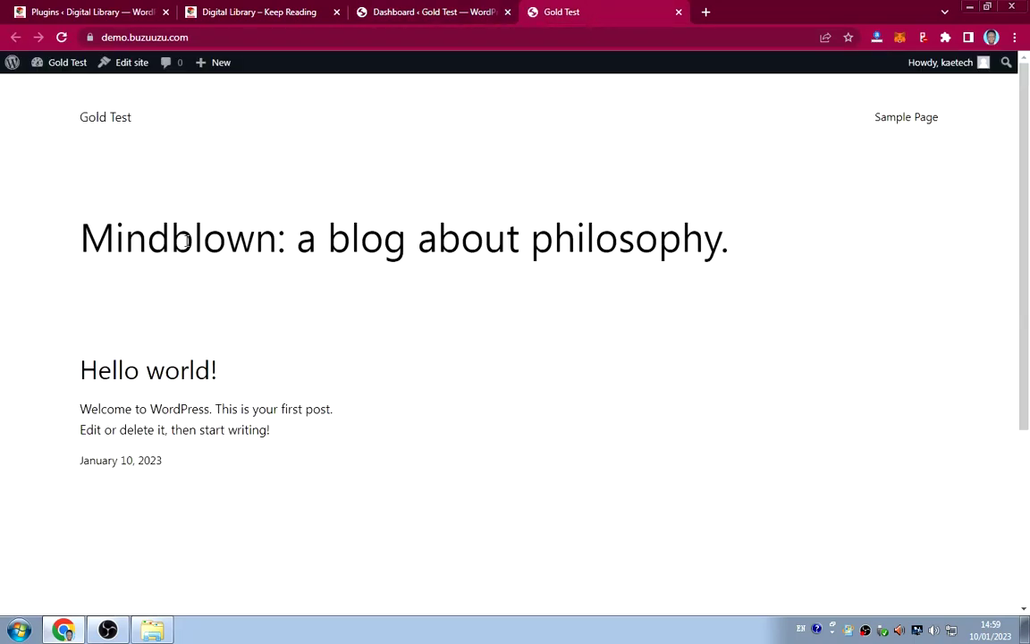
scroll(668, 354, down, 3)
scroll(668, 356, up, 3)
Hide all WordPress dashboard boxes: Site Health Status, At a Glance, Activity, Quick Draft, WordPress Events and News, and Welcome.
click(427, 12)
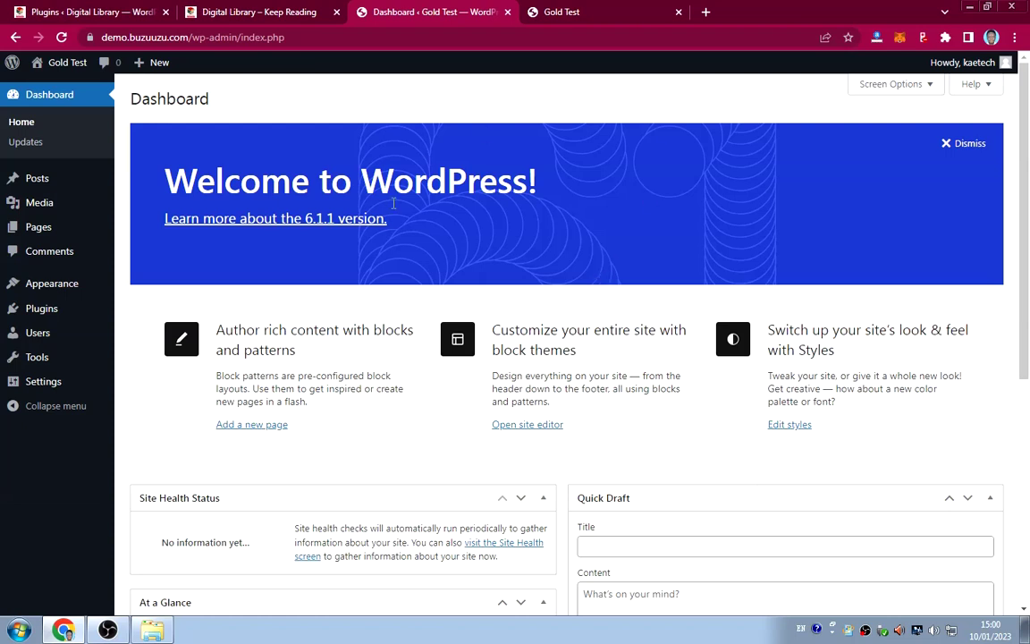
click(894, 85)
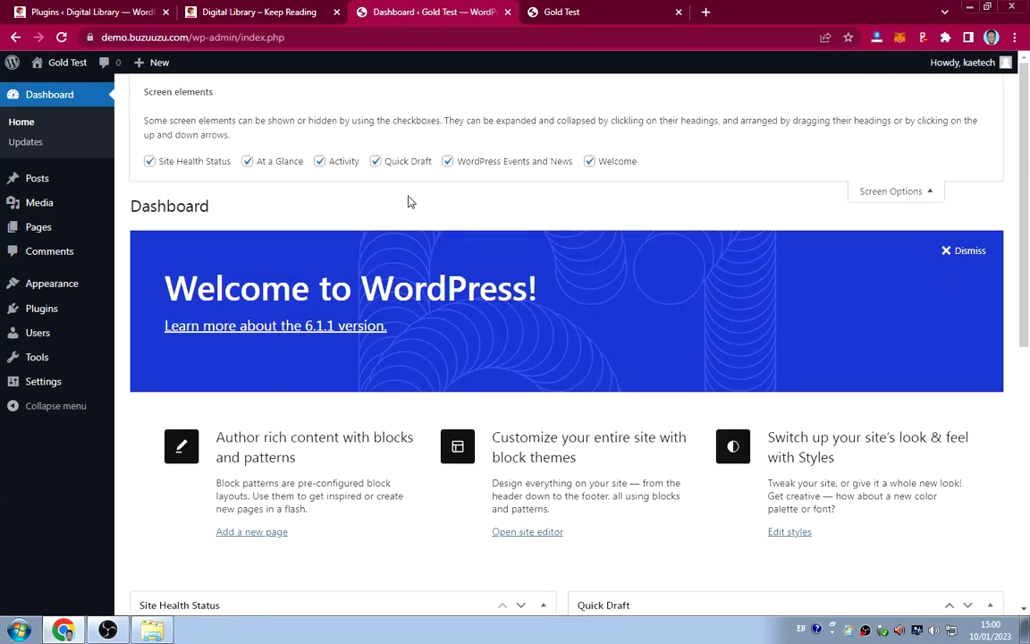
click(149, 161)
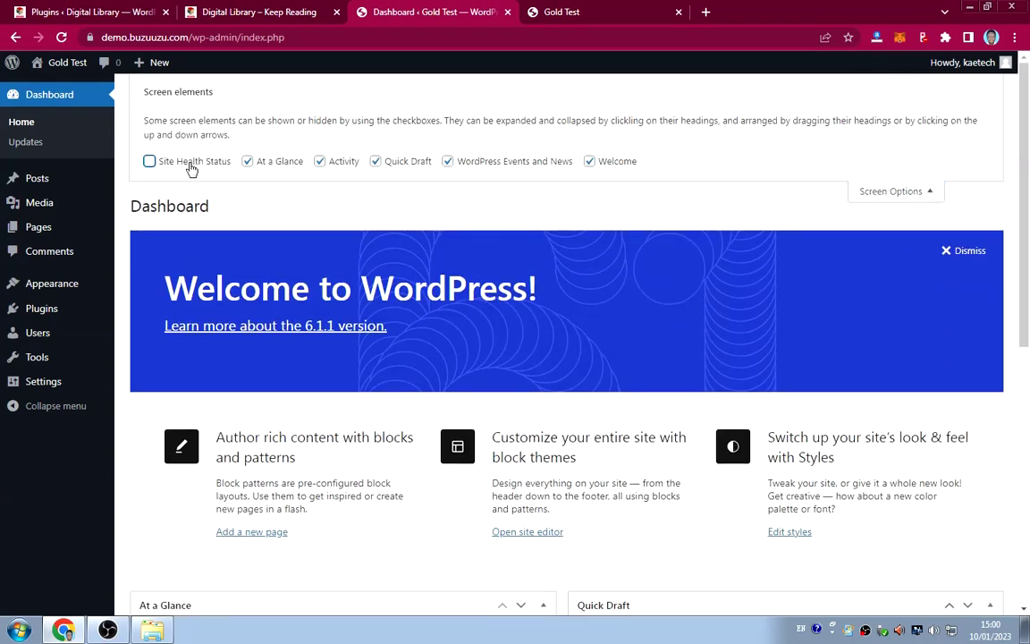
click(248, 162)
click(319, 162)
click(375, 162)
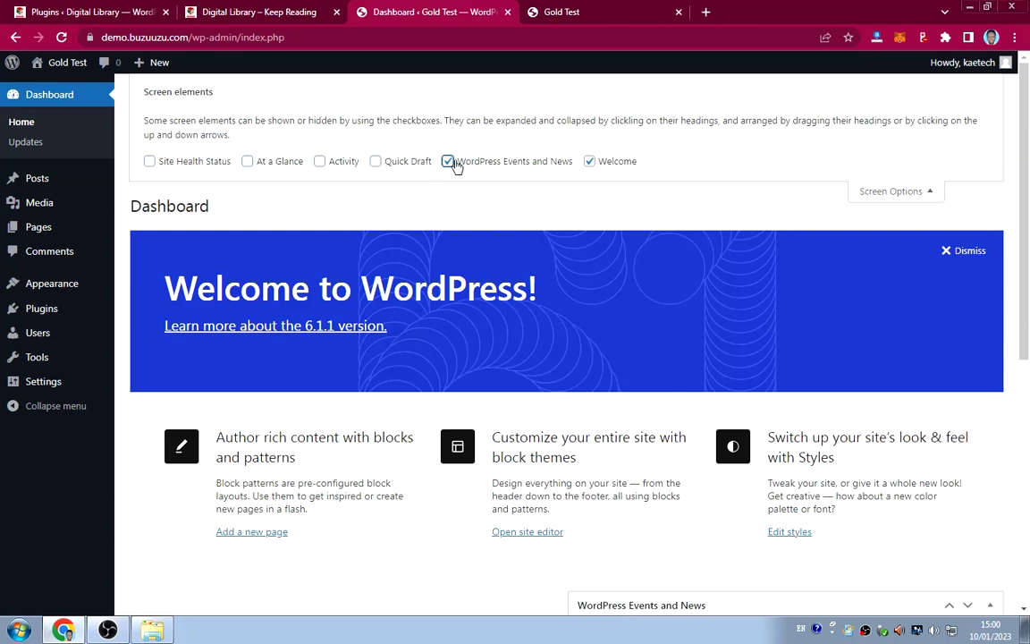
click(447, 161)
click(589, 161)
click(888, 191)
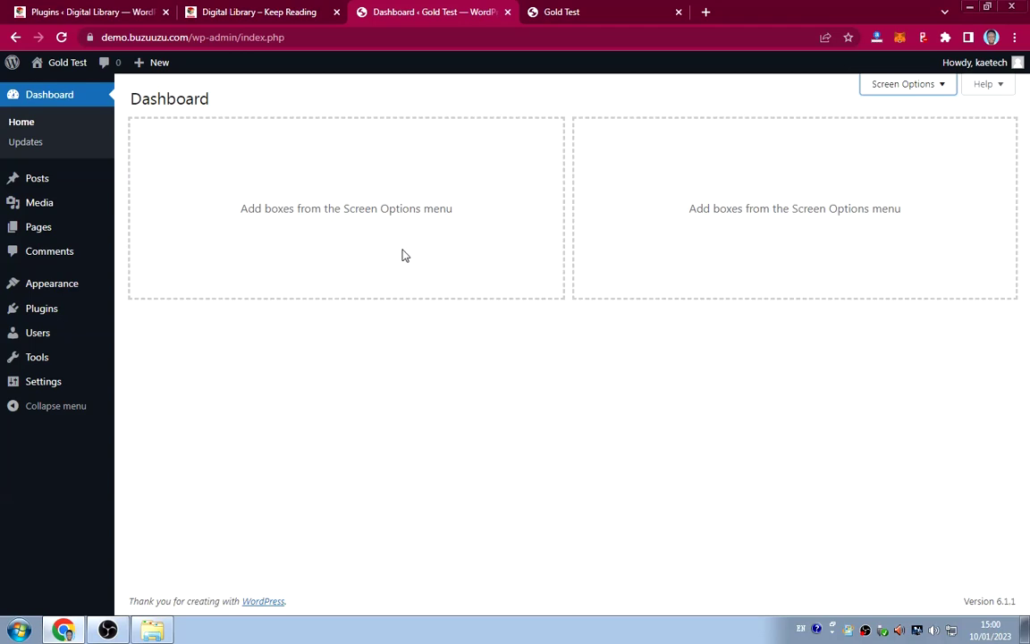
In the General Settings, set the site title to Digital Library and the tagline to Keep Reading.
click(44, 384)
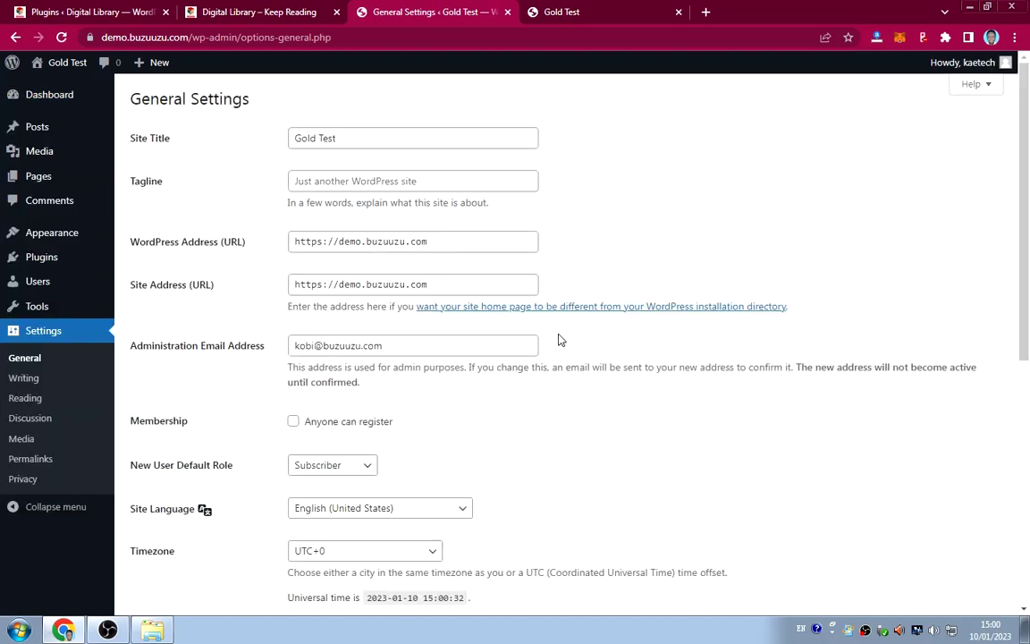
scroll(556, 335, down, 1)
scroll(556, 335, down, 4)
scroll(556, 335, up, 5)
drag(349, 141, 233, 142)
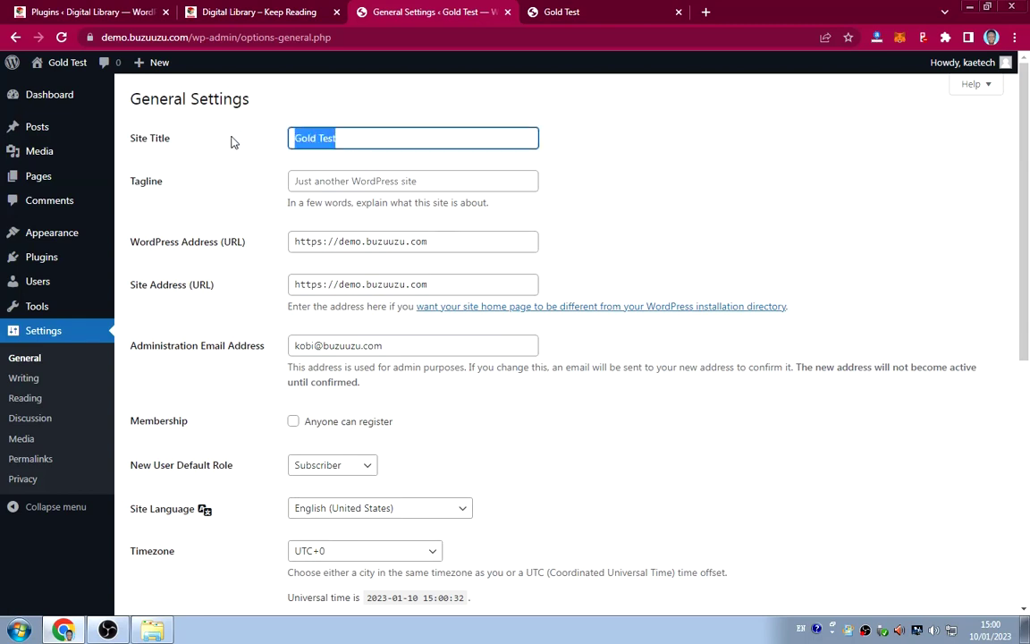
text(Digital )
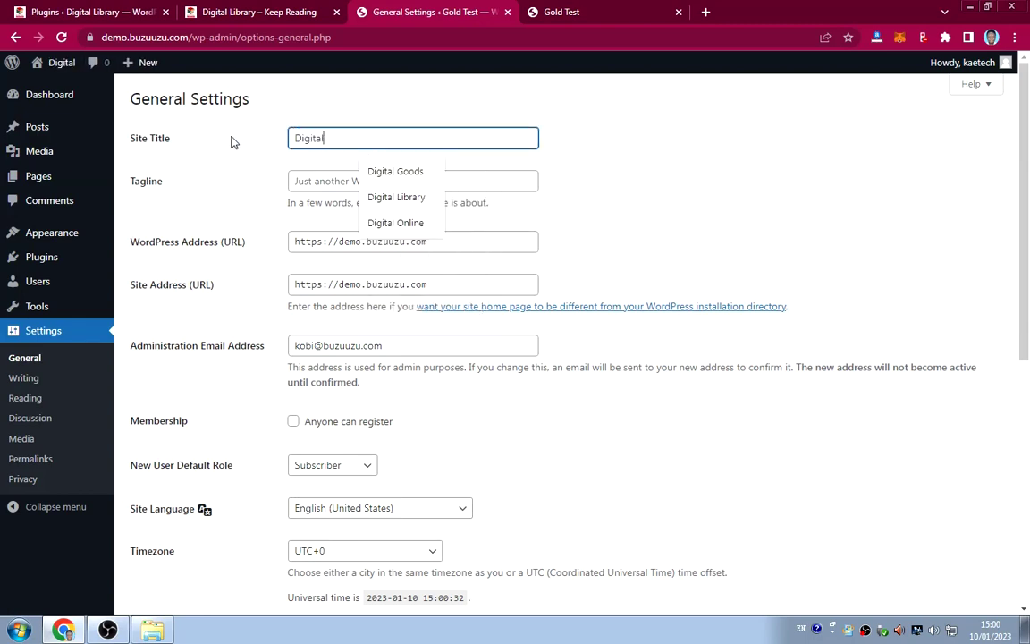
text(Li)
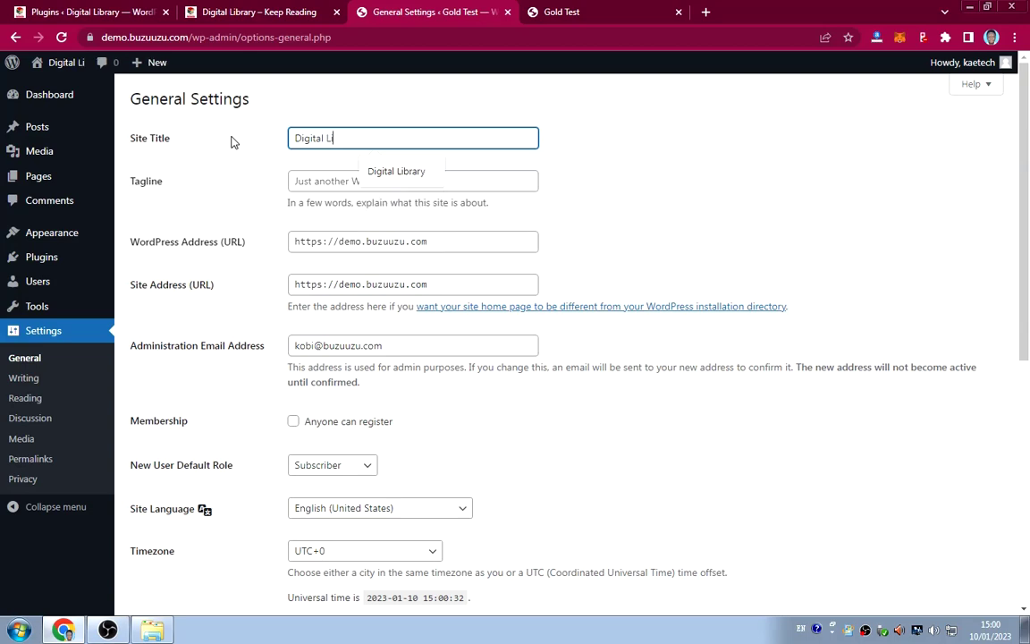
click(396, 174)
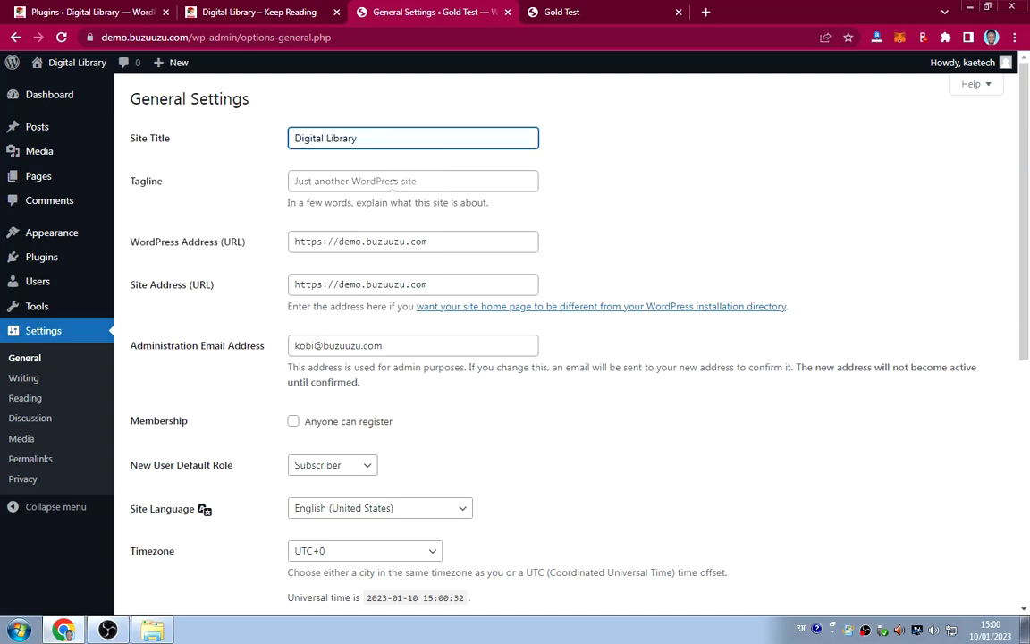
click(393, 184)
text(Keep Reading)
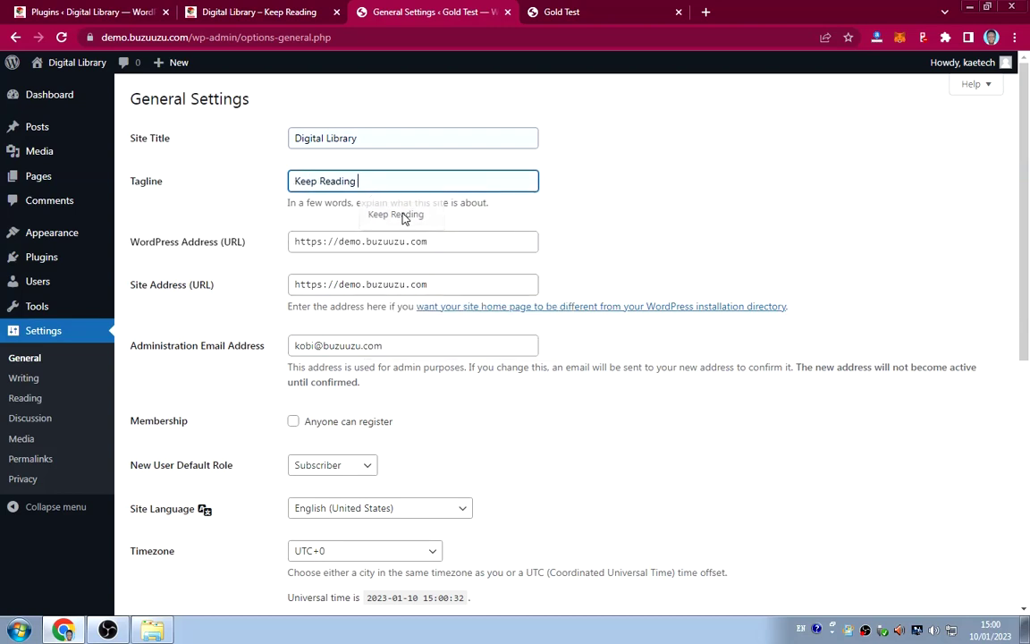
click(400, 216)
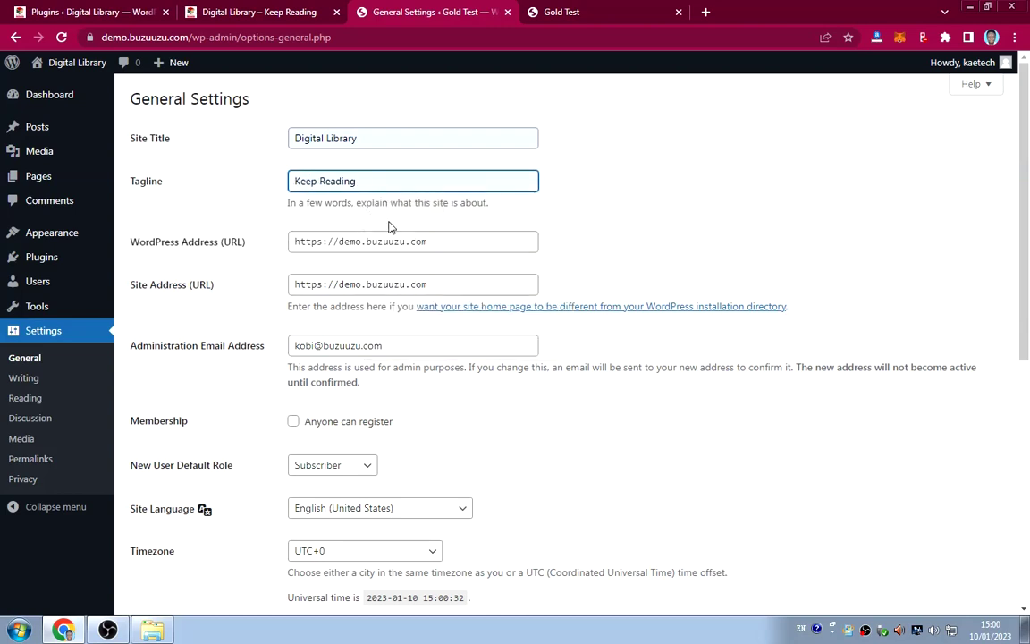
click(463, 196)
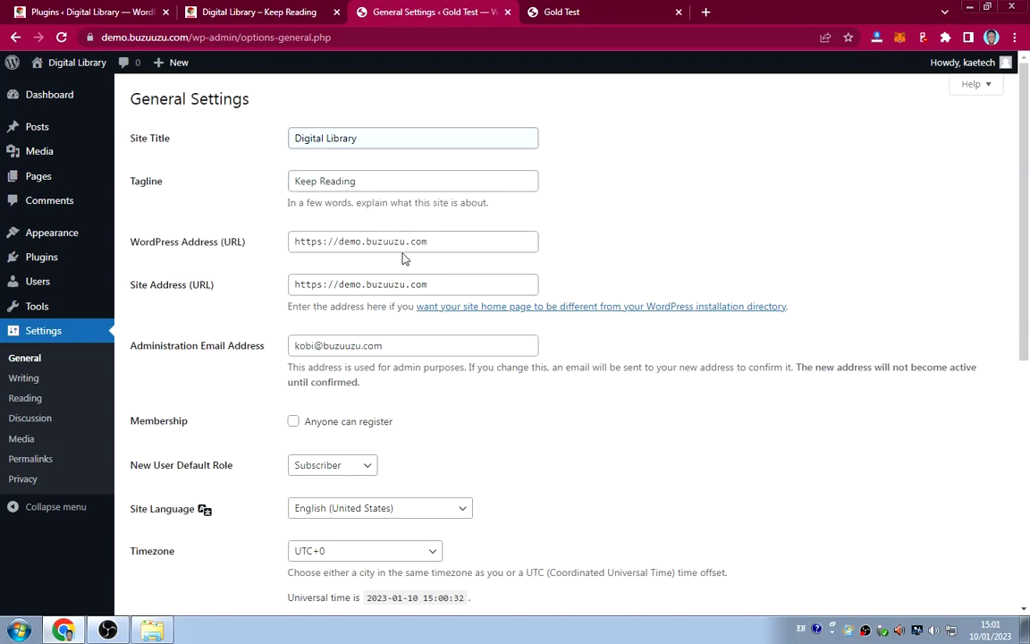
Enable the membership option Anyone can register and save the general settings.
scroll(579, 381, down, 3)
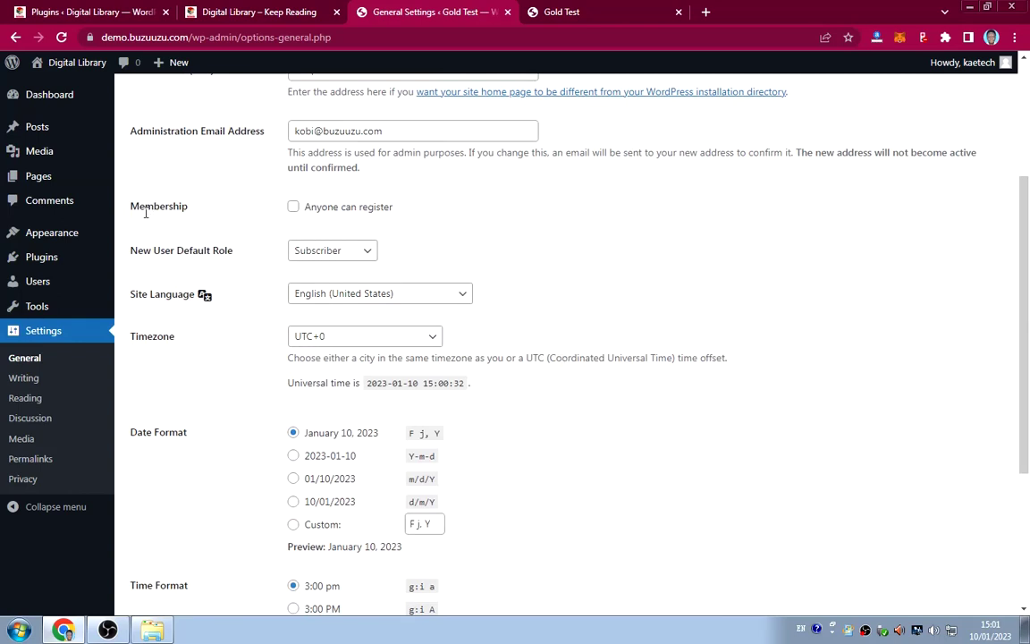
click(294, 208)
scroll(251, 405, down, 3)
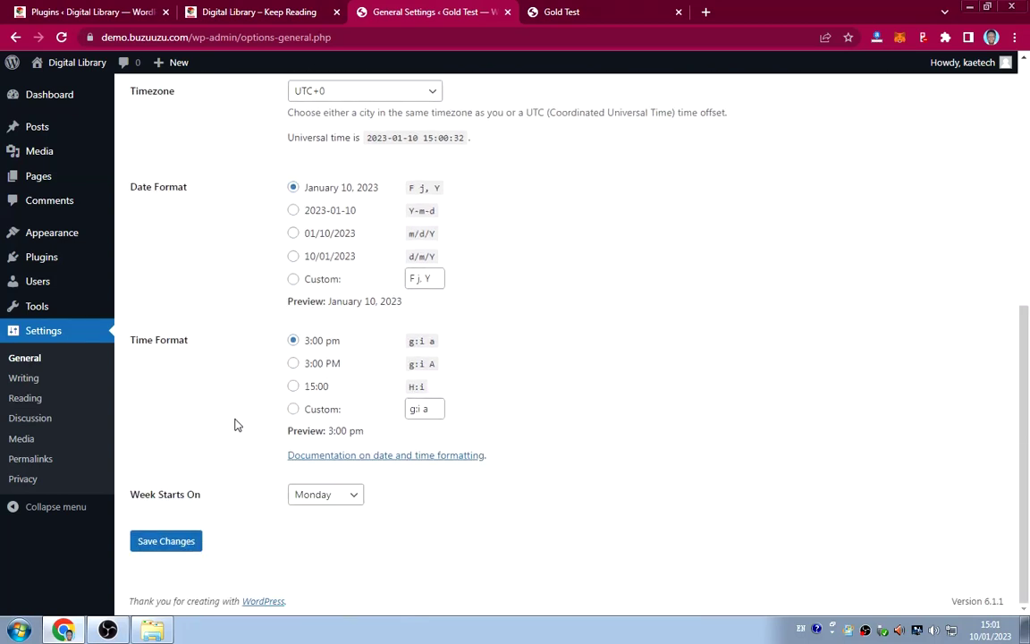
click(165, 542)
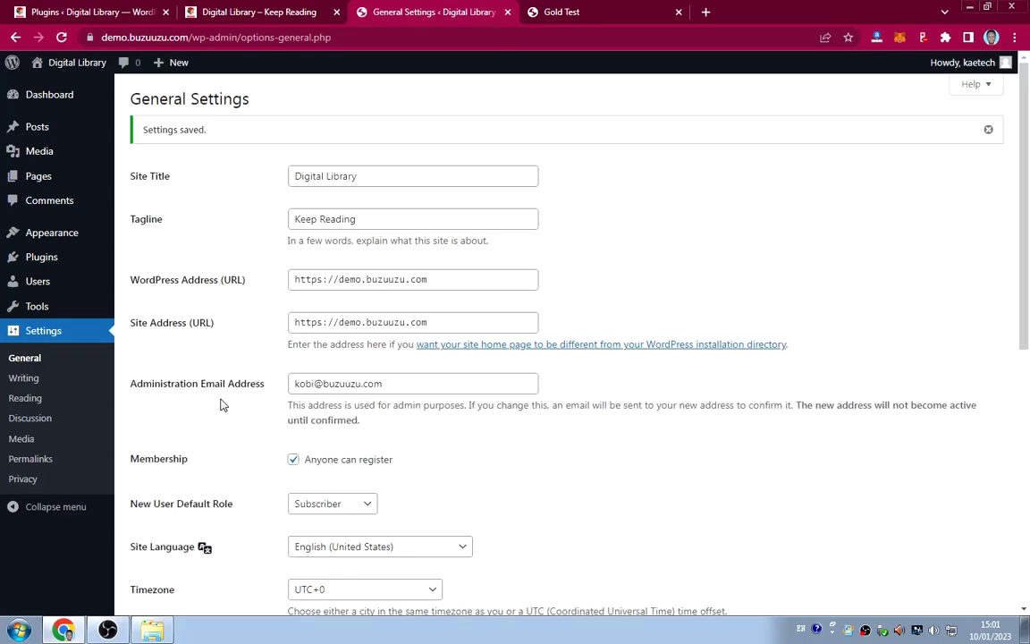
Set the site's permalink structure to Post name and save the permalink settings.
scroll(223, 405, down, 5)
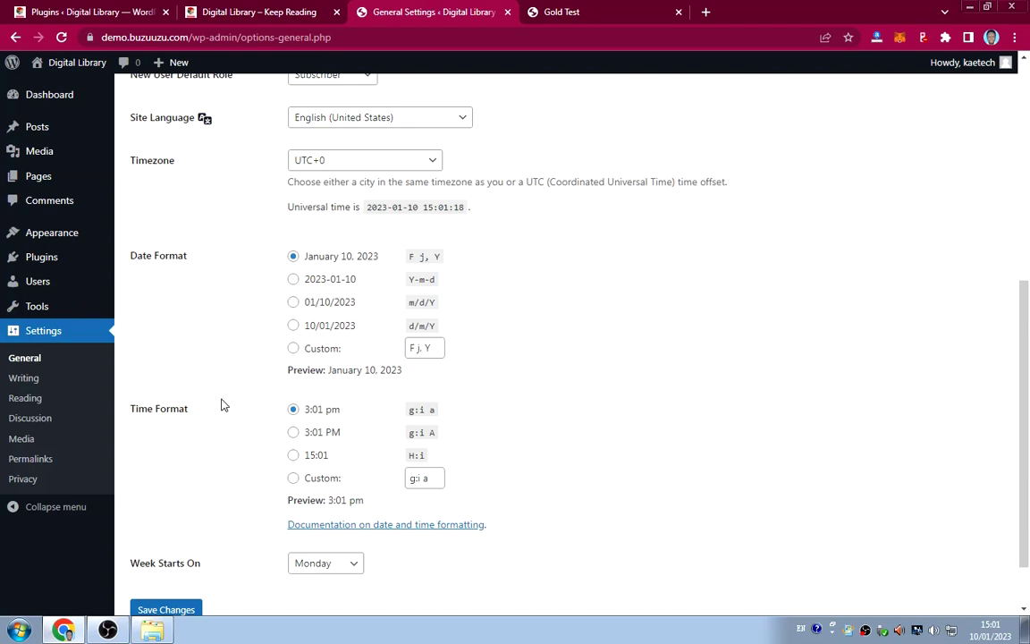
scroll(223, 405, up, 1)
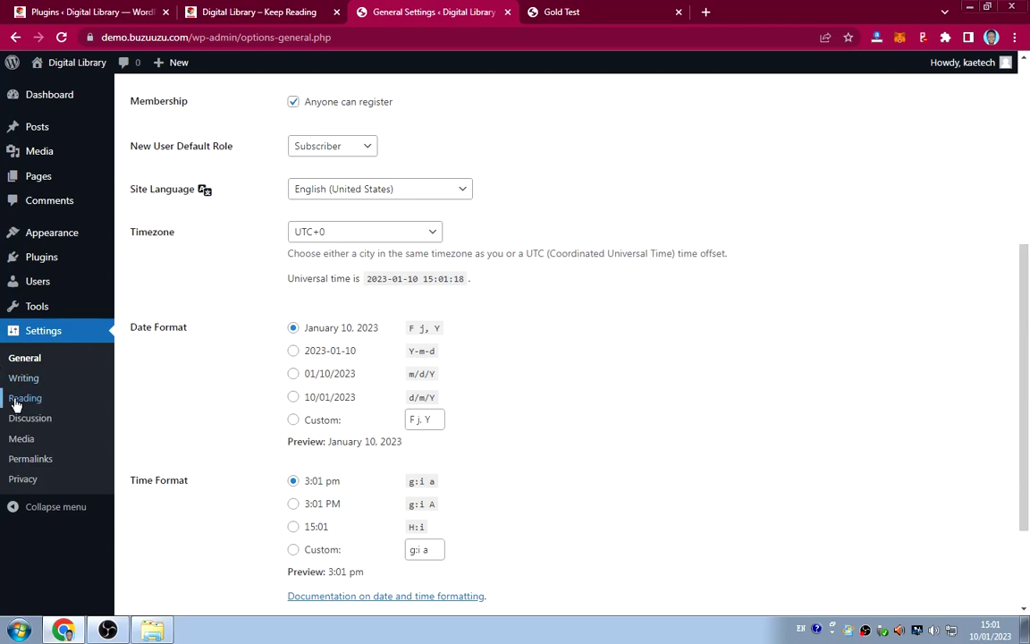
click(29, 461)
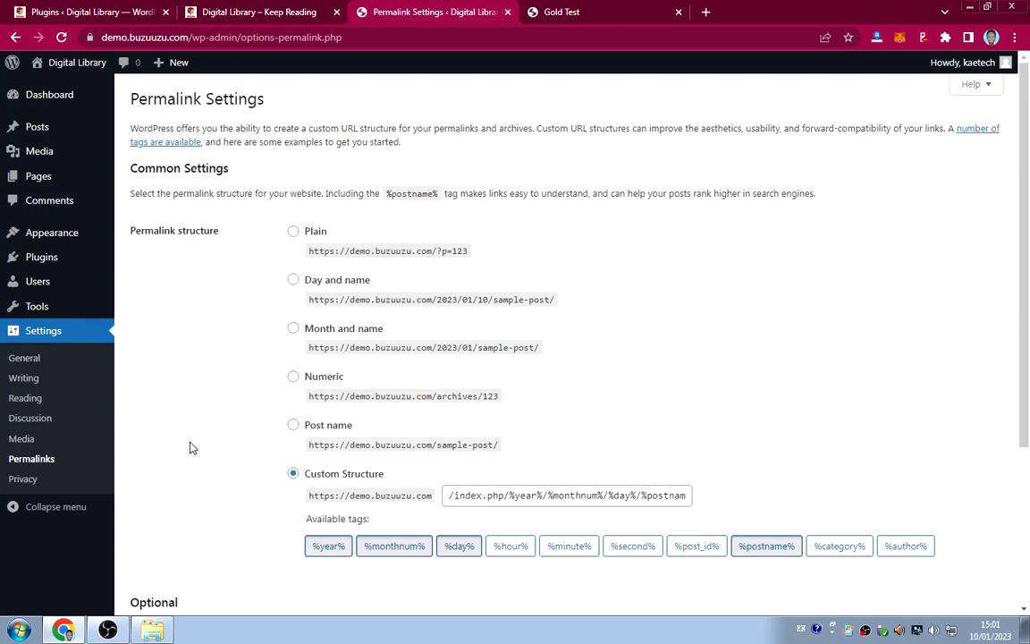
click(234, 18)
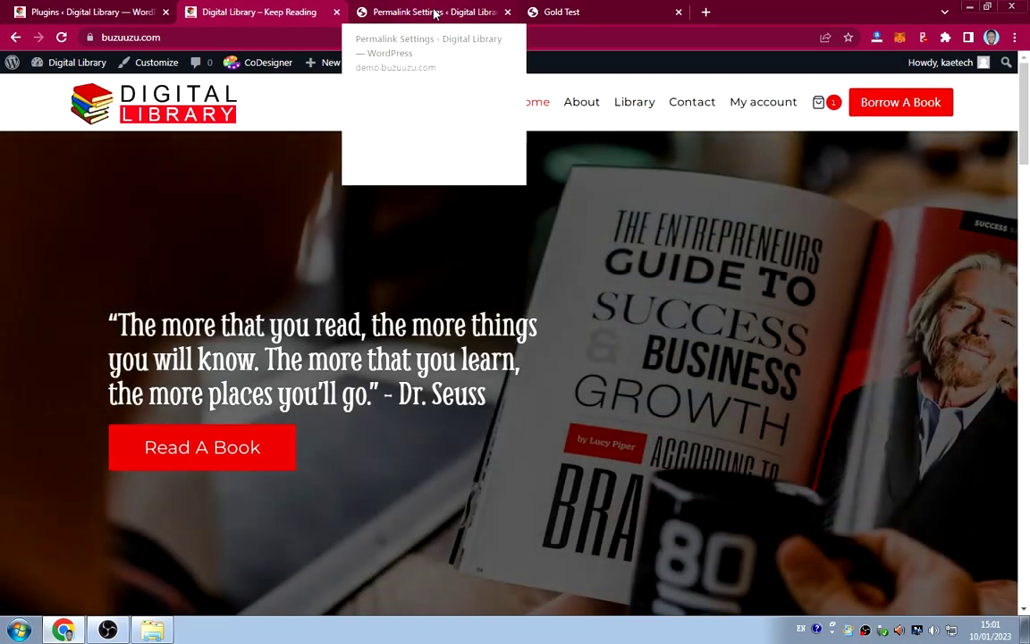
click(435, 12)
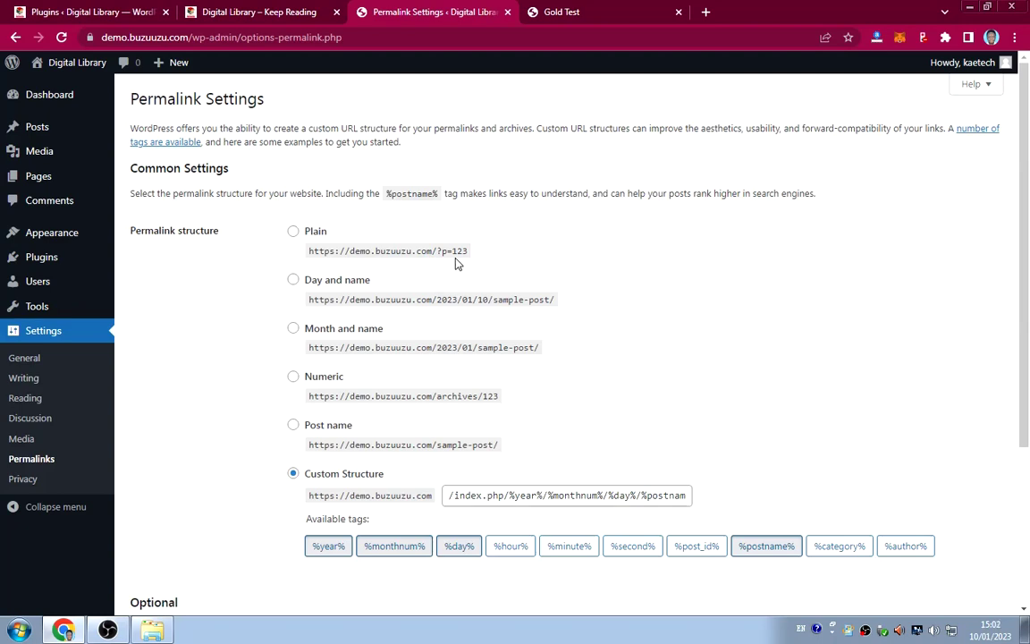
click(293, 426)
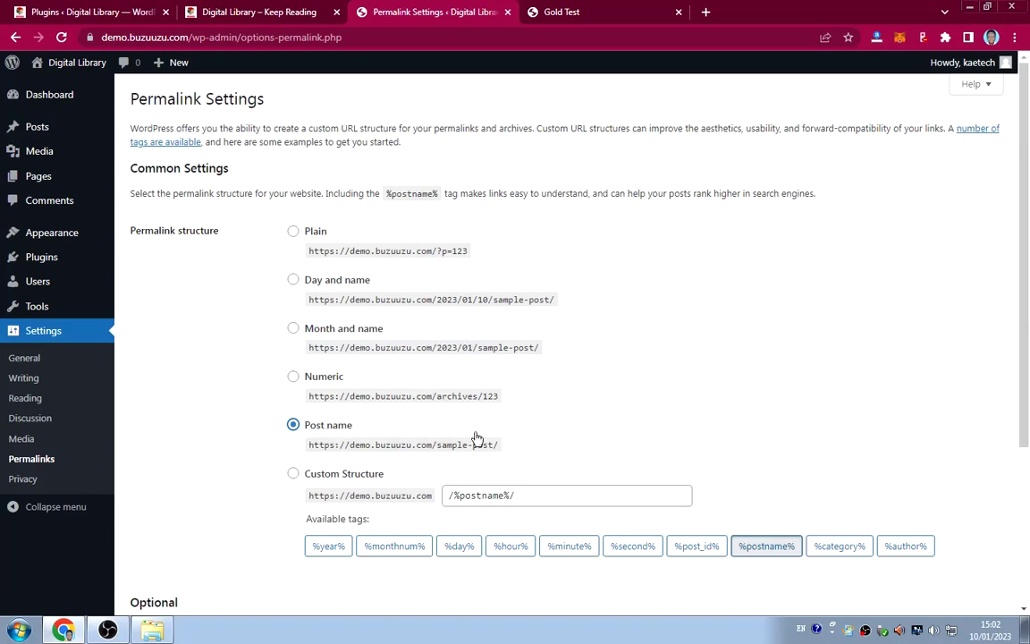
scroll(598, 437, down, 3)
click(172, 541)
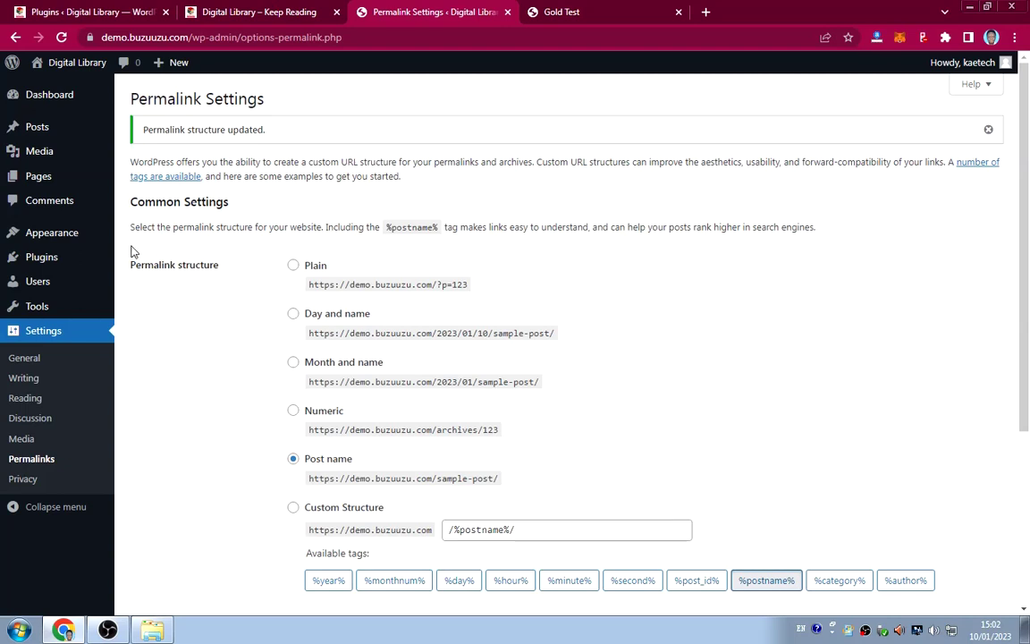
Open the page for adding new themes and browse the popular themes.
mouse_move(42, 240)
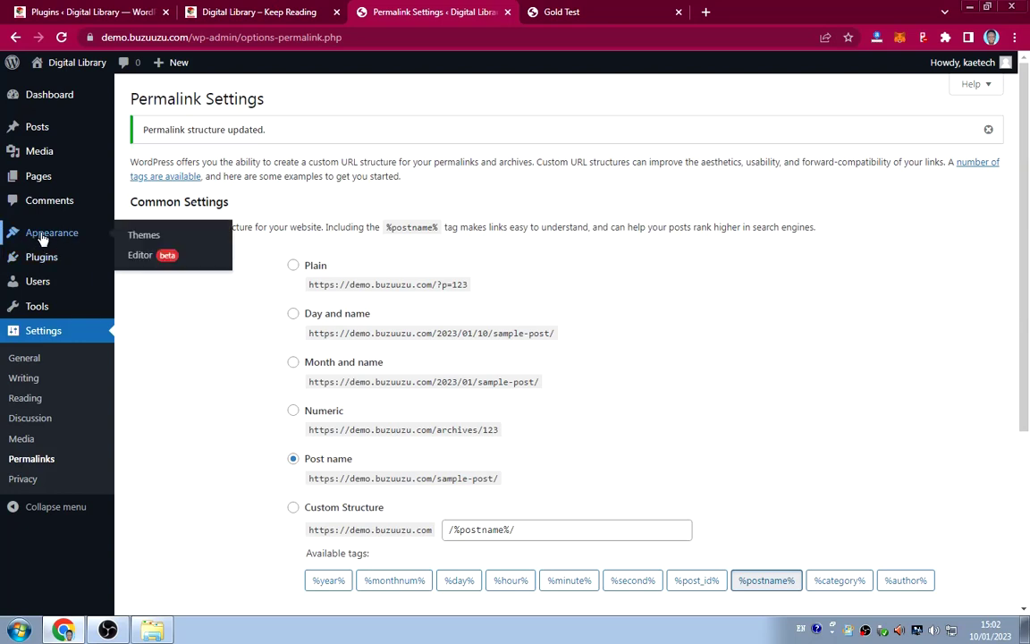
click(144, 235)
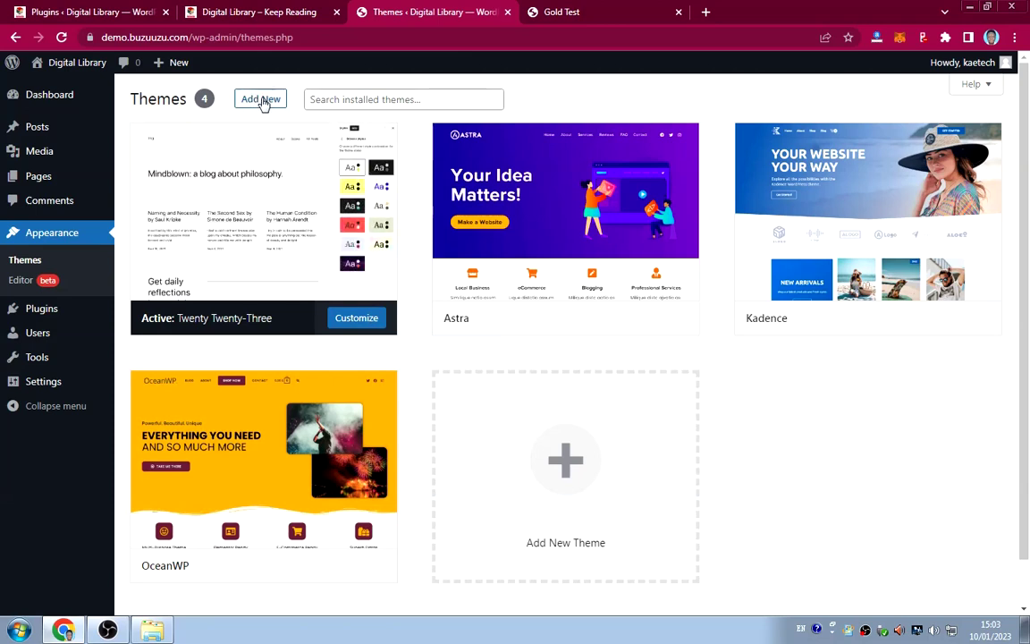
click(261, 101)
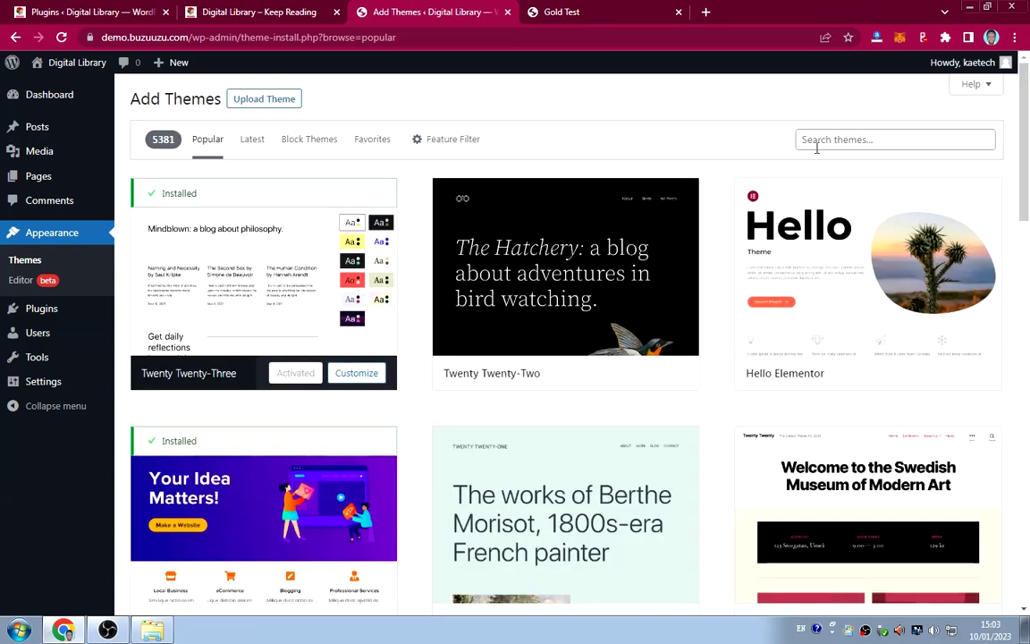
mouse_move(740, 397)
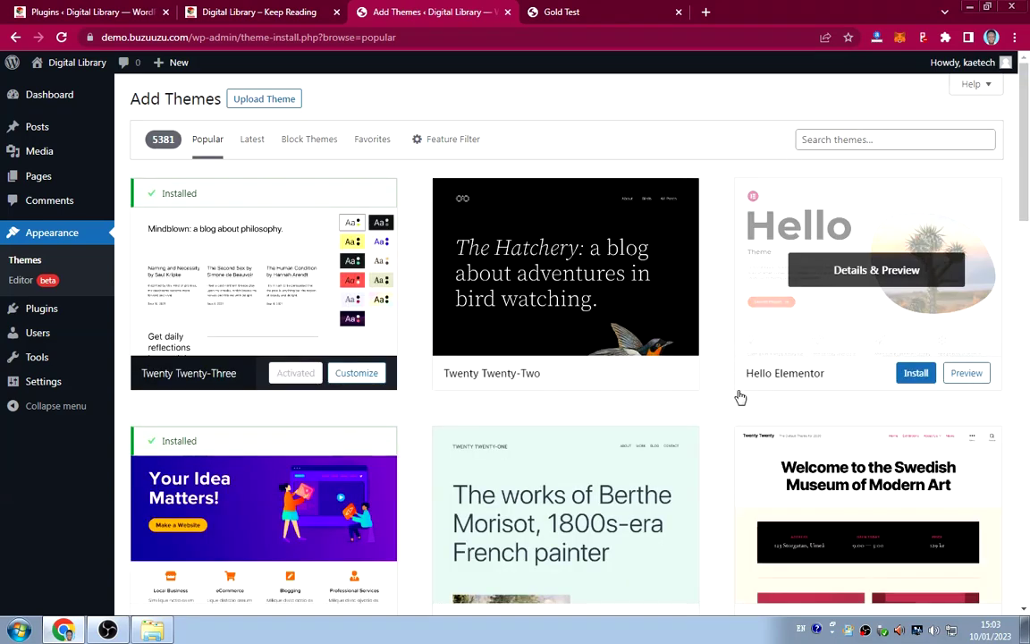
scroll(740, 397, down, 2)
scroll(740, 397, down, 1)
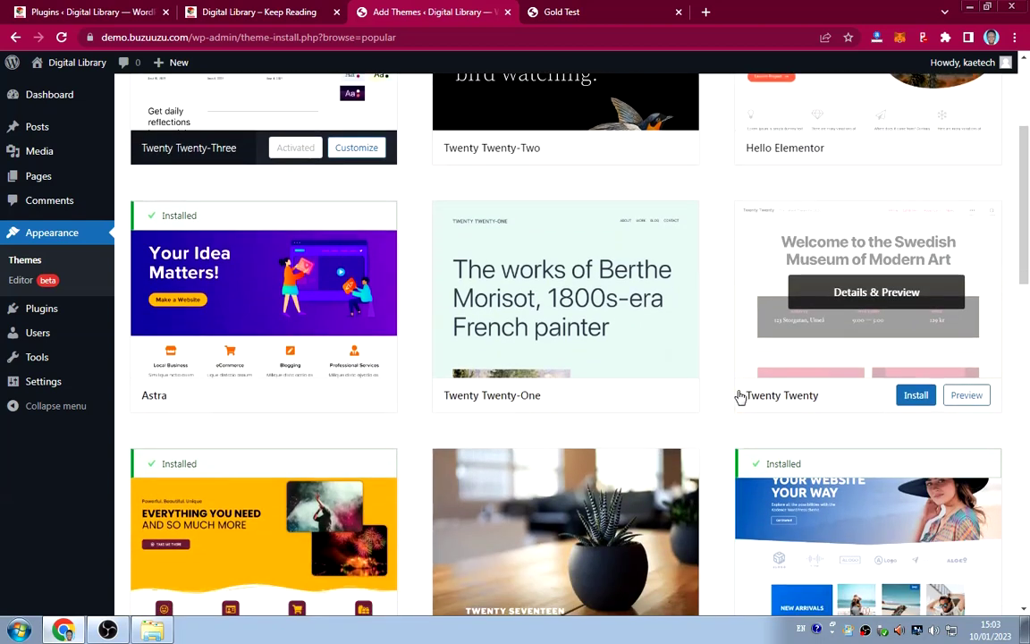
scroll(726, 386, down, 1)
scroll(725, 386, down, 1)
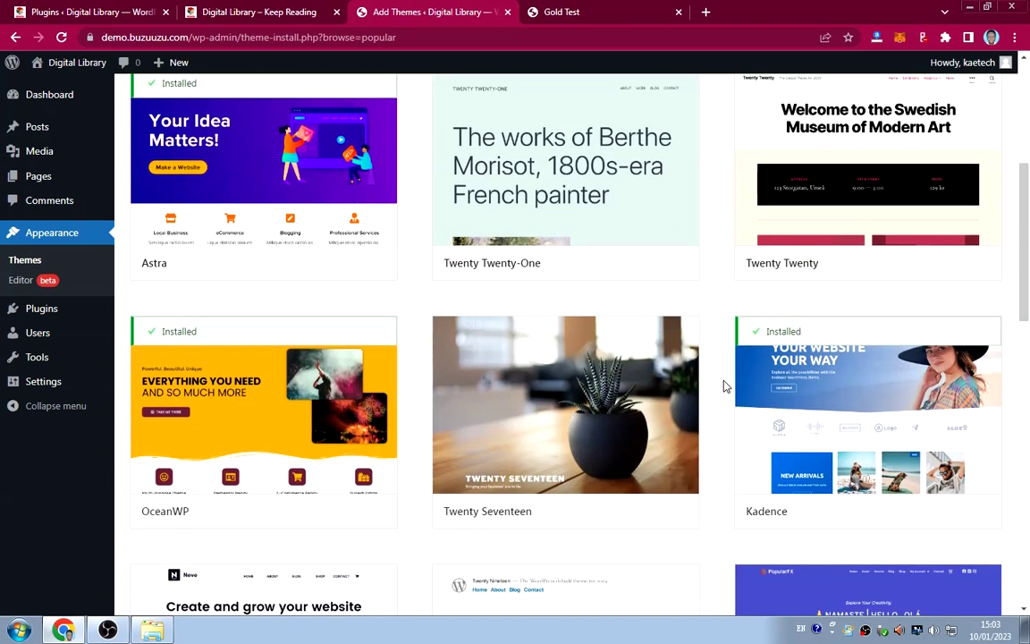
scroll(793, 407, up, 3)
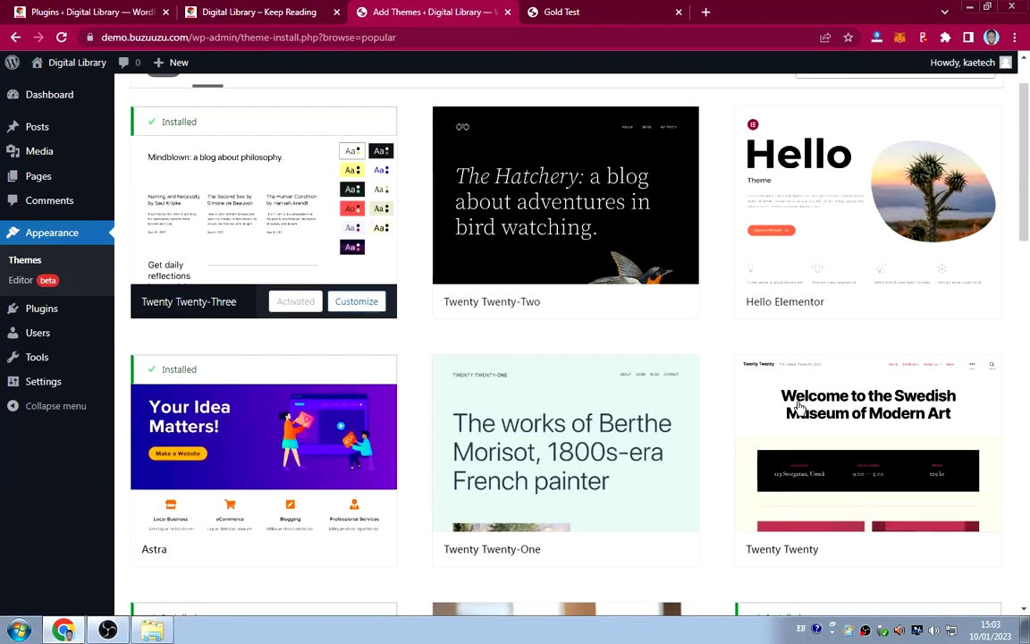
scroll(799, 407, up, 1)
Search the theme directory for kadence and activate the Kadence theme.
click(844, 140)
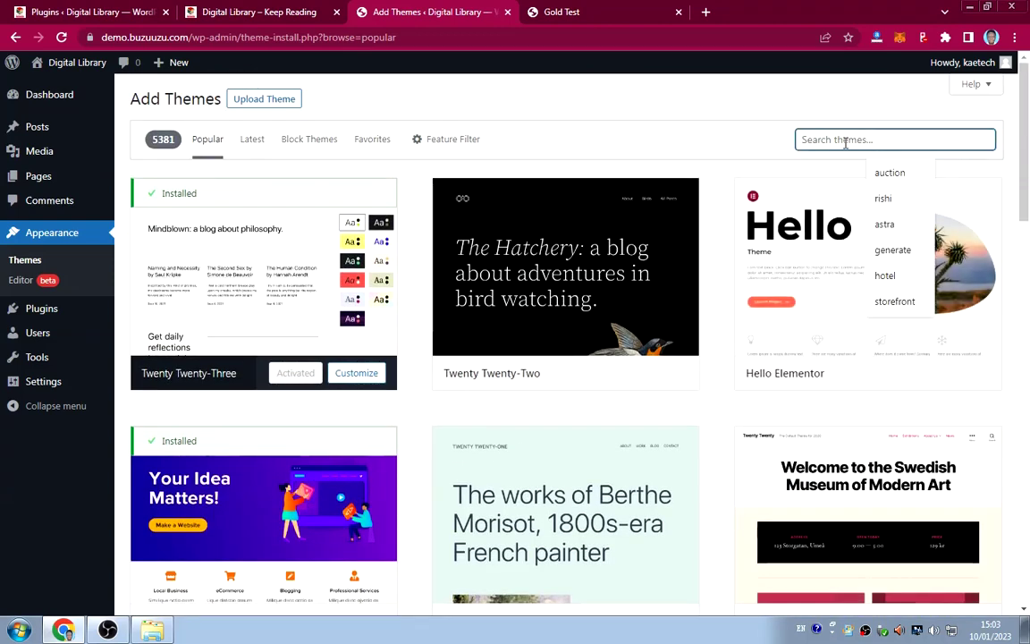
text(kad)
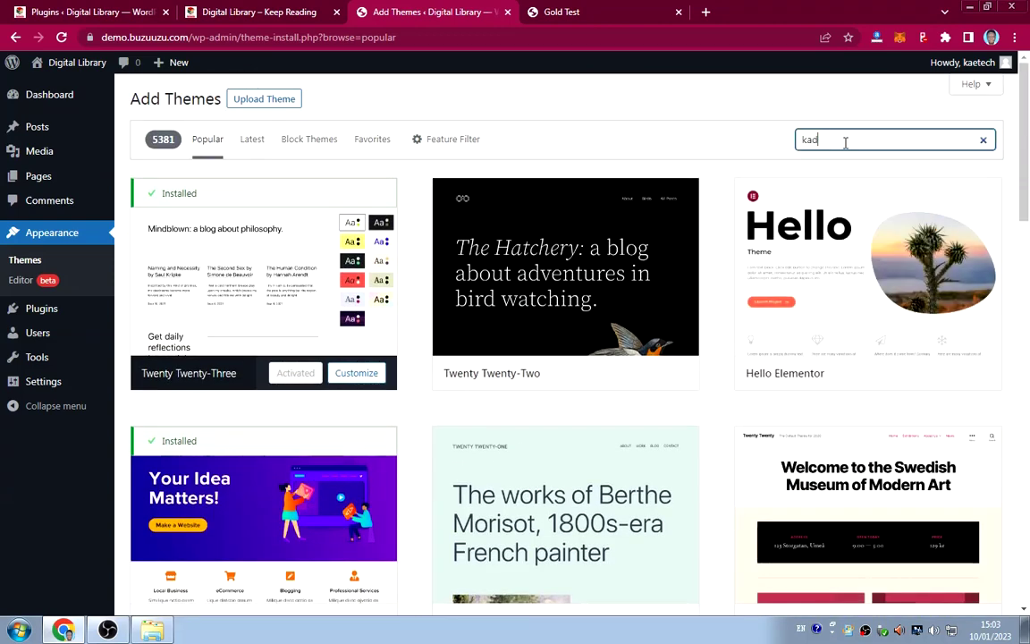
text(ence)
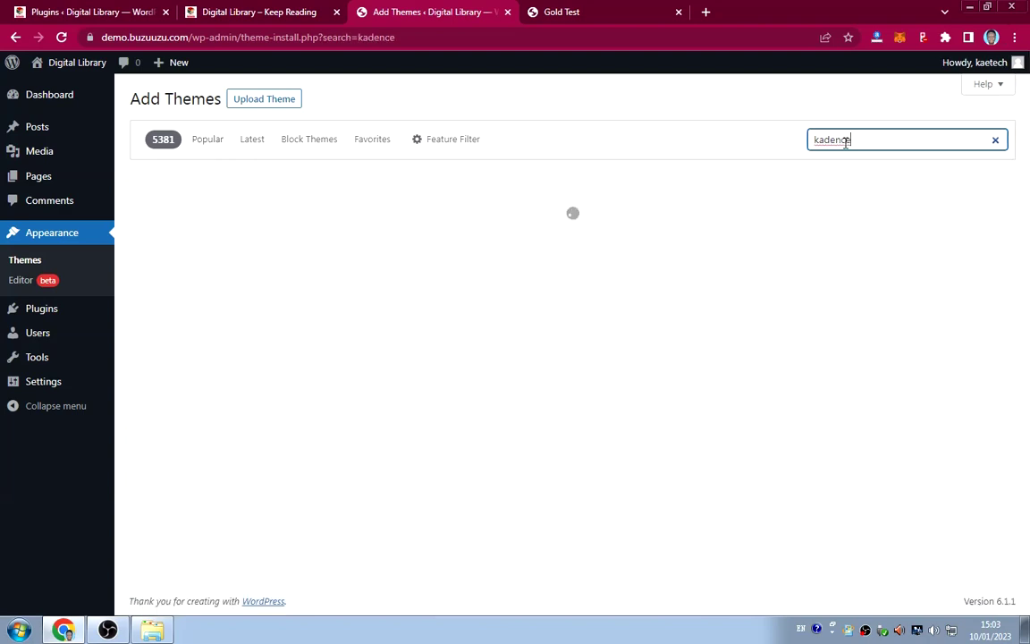
mouse_move(261, 265)
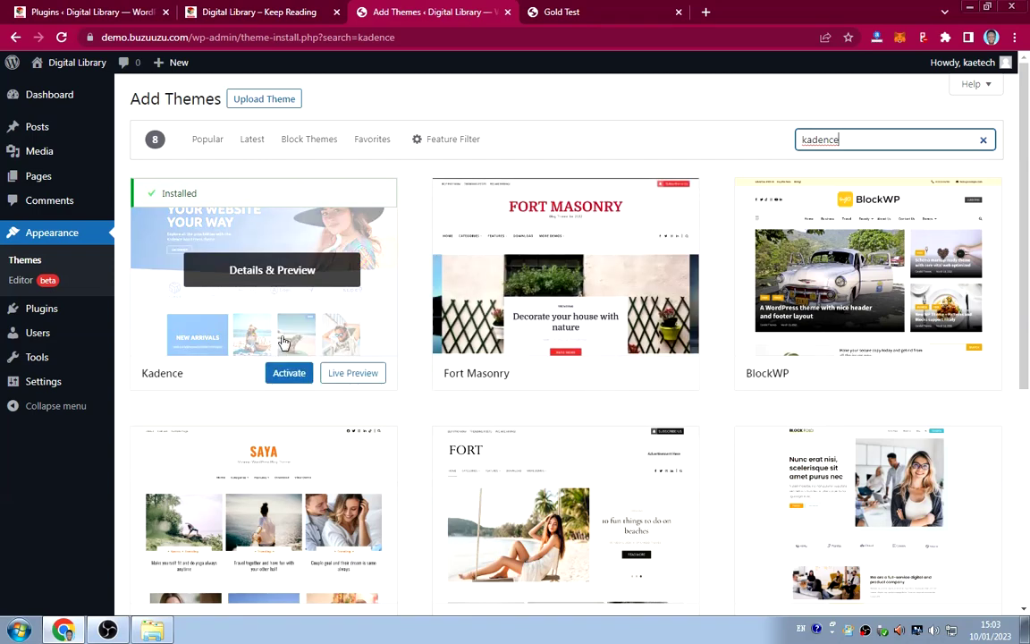
click(288, 374)
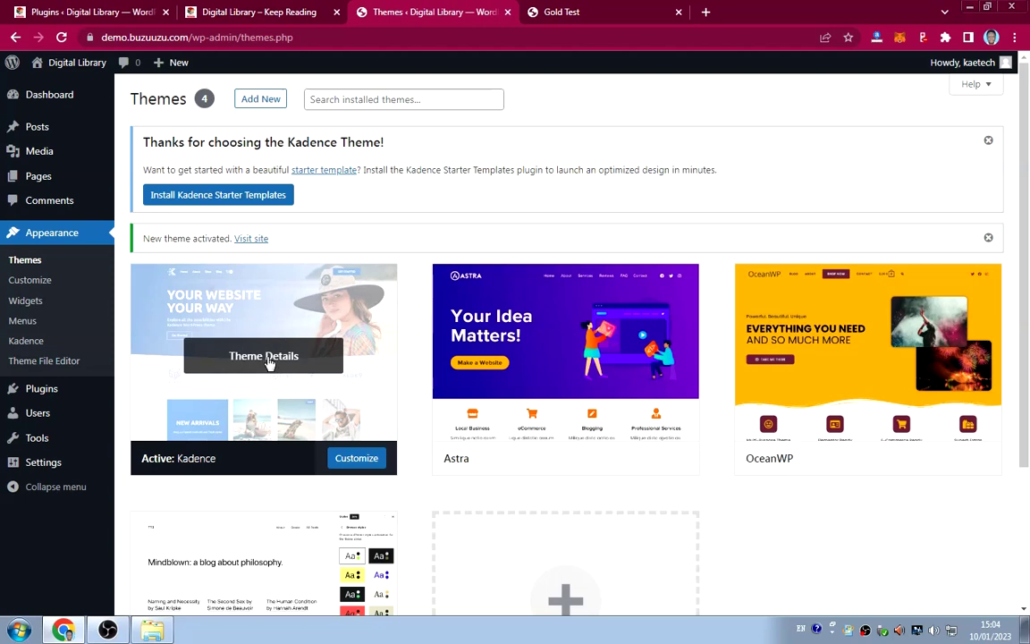
Reload the demo site's front page to check its look with the Kadence theme, and return to the dashboard.
click(536, 12)
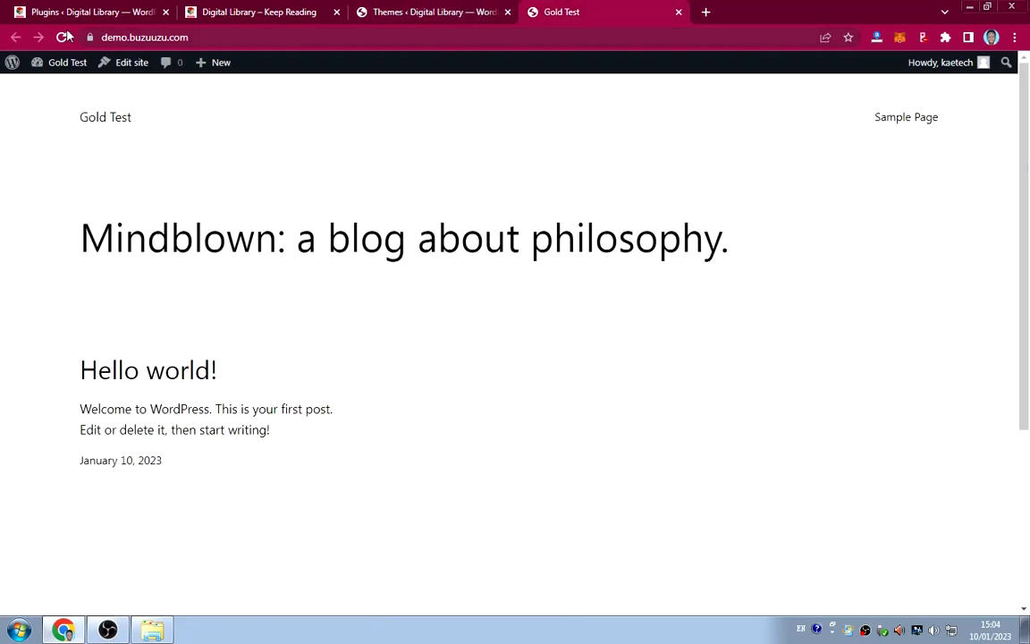
click(61, 37)
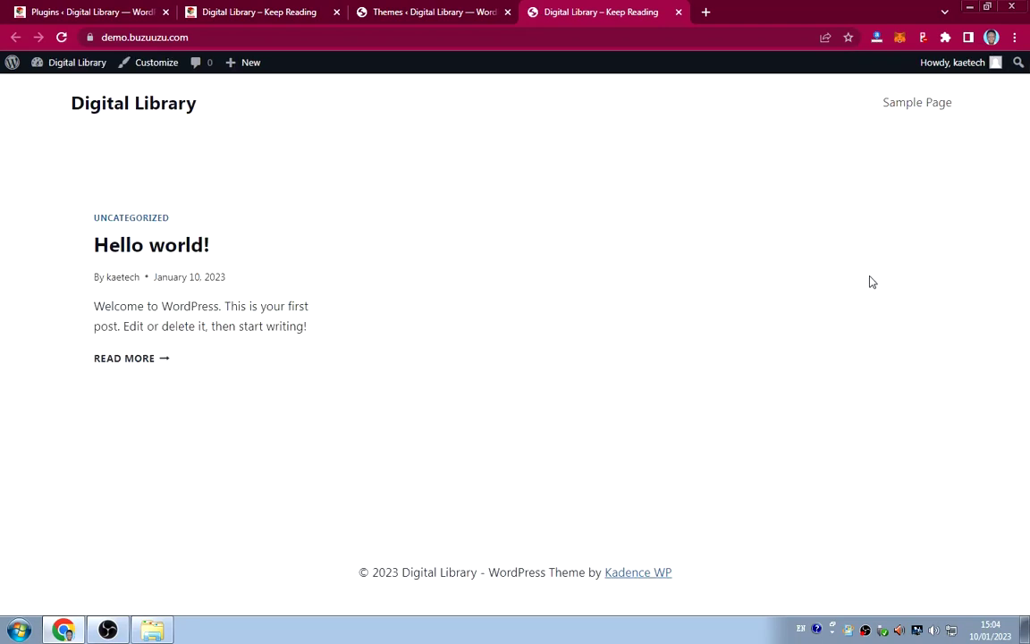
click(445, 12)
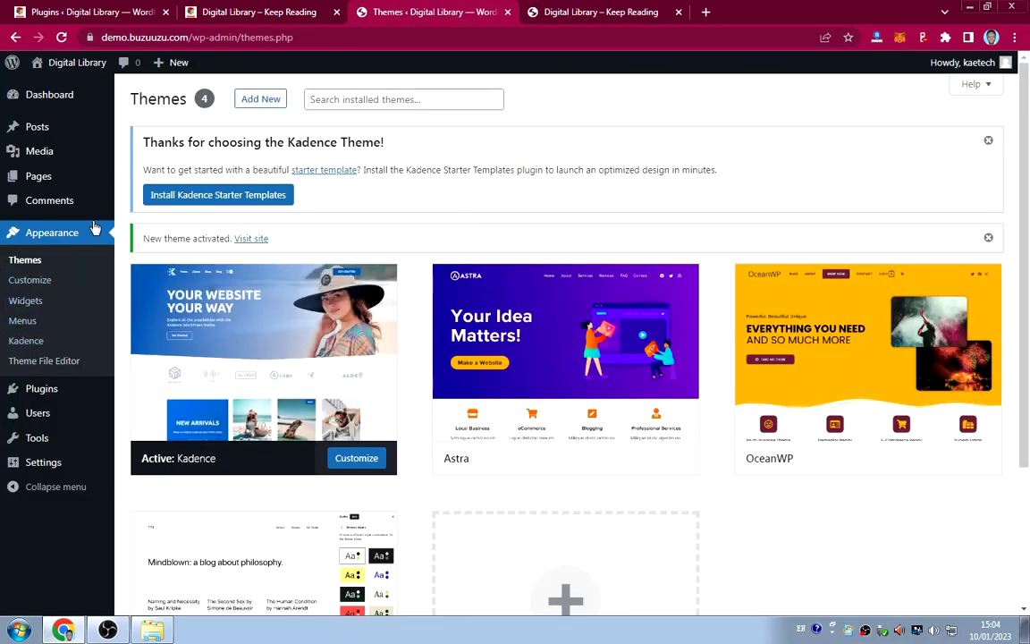
Open the installed plugins list and dismiss the Kadence Starter Templates notice.
mouse_move(39, 390)
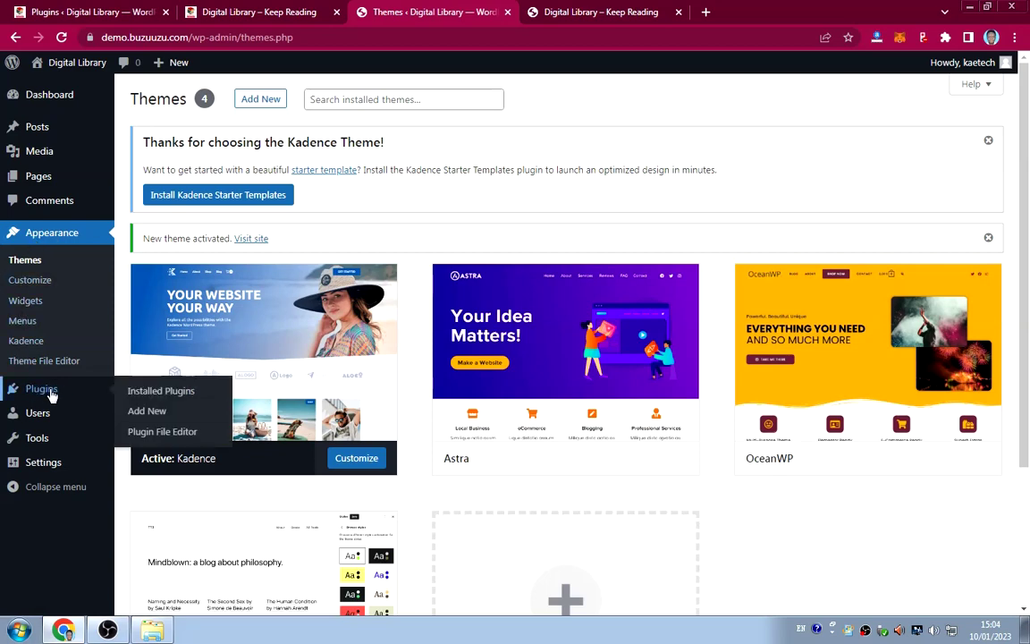
click(149, 394)
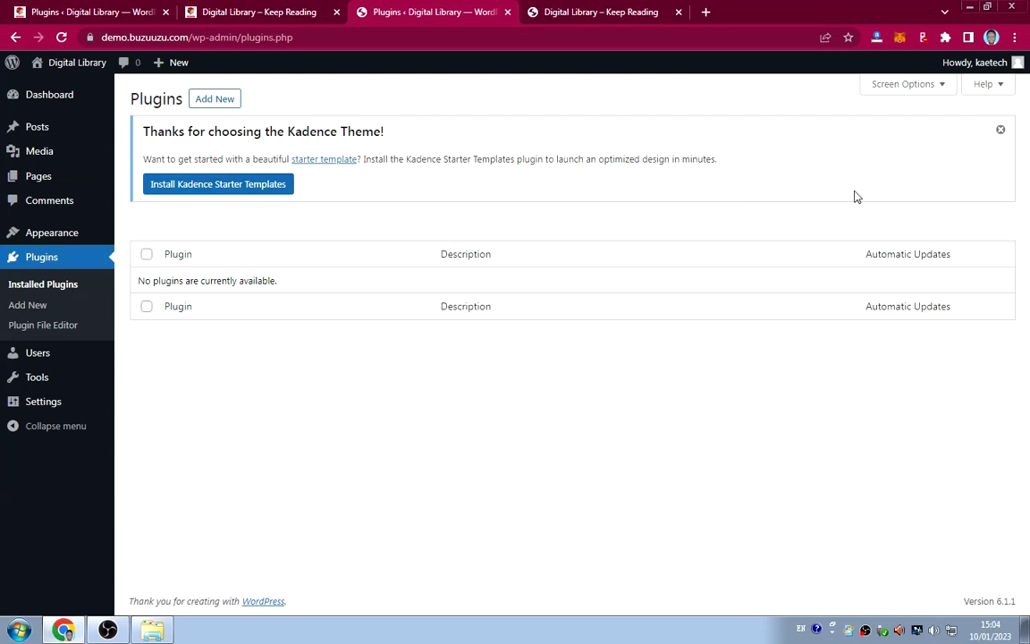
click(1000, 131)
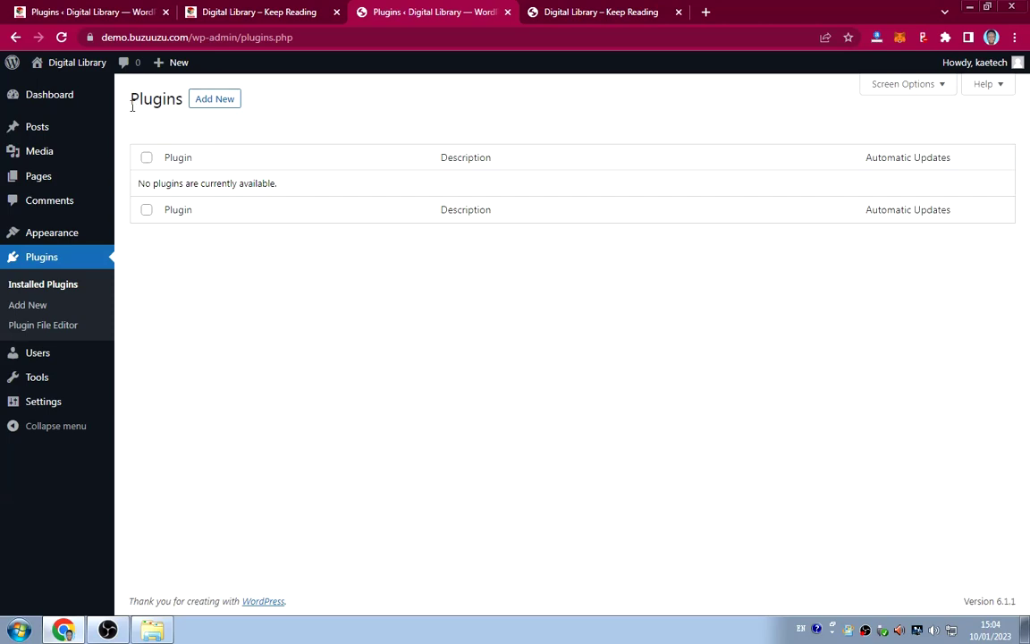
Search for elementor among new plugins and install Elementor Website Builder.
click(205, 100)
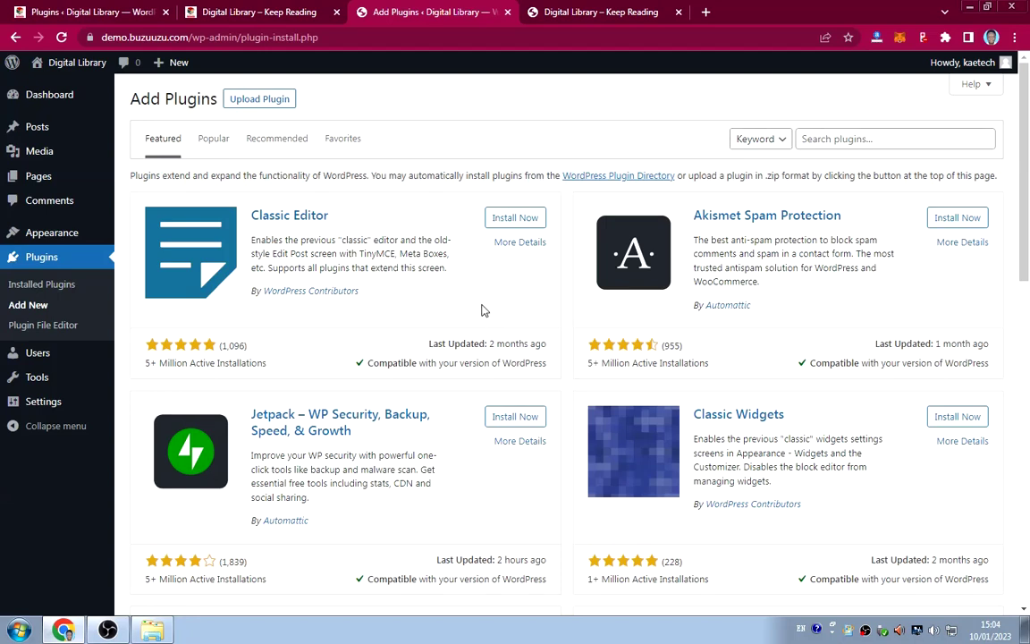
click(839, 141)
text(ele)
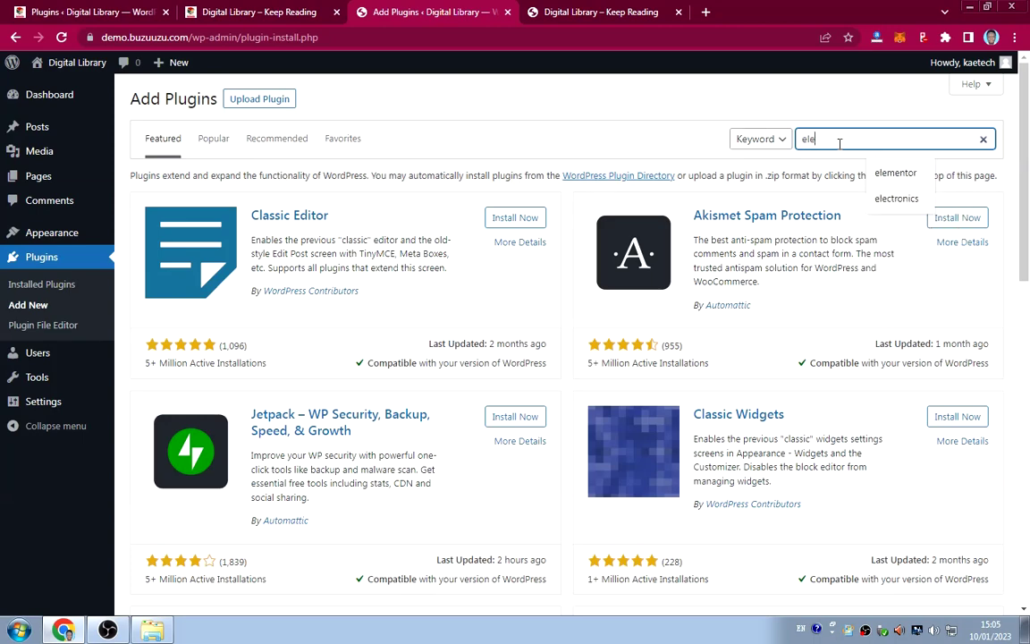
text(mentor)
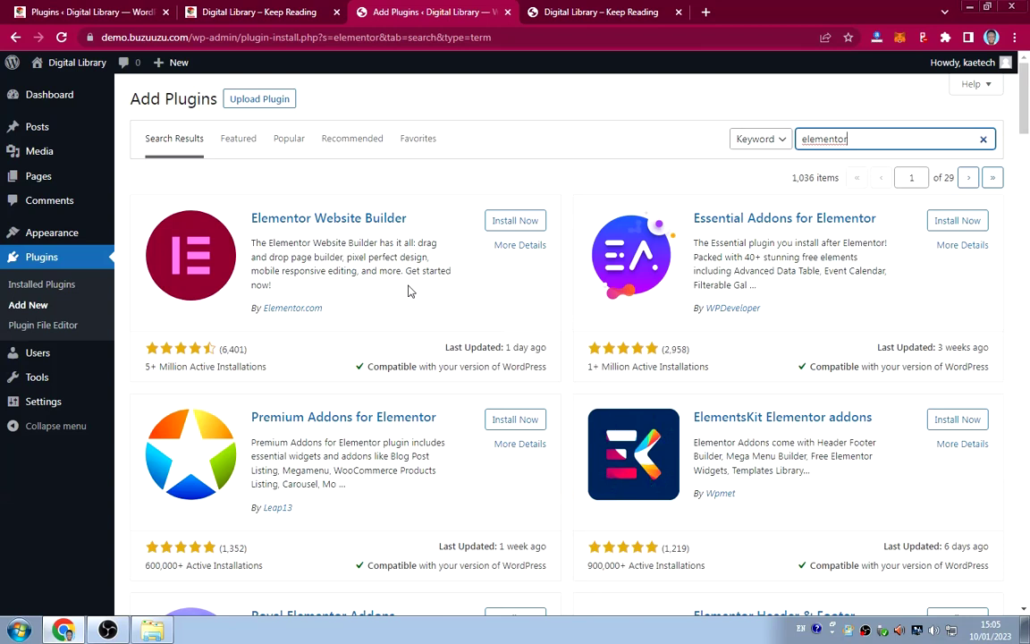
click(514, 221)
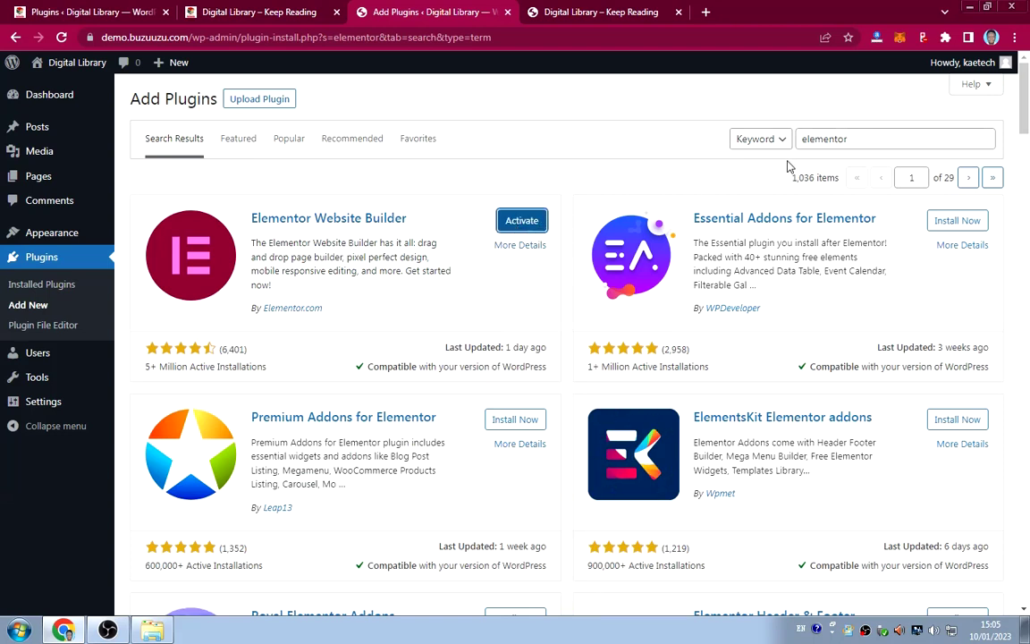
Search the plugin directory for codesigner and install the CoDesigner WooCommerce builder addon.
drag(855, 137, 789, 138)
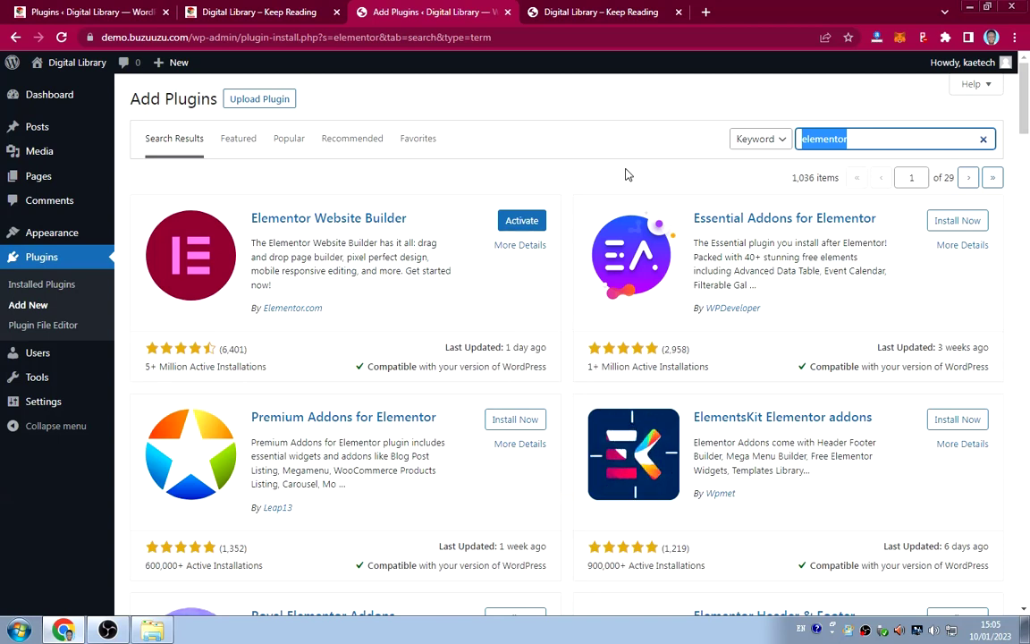
text(c)
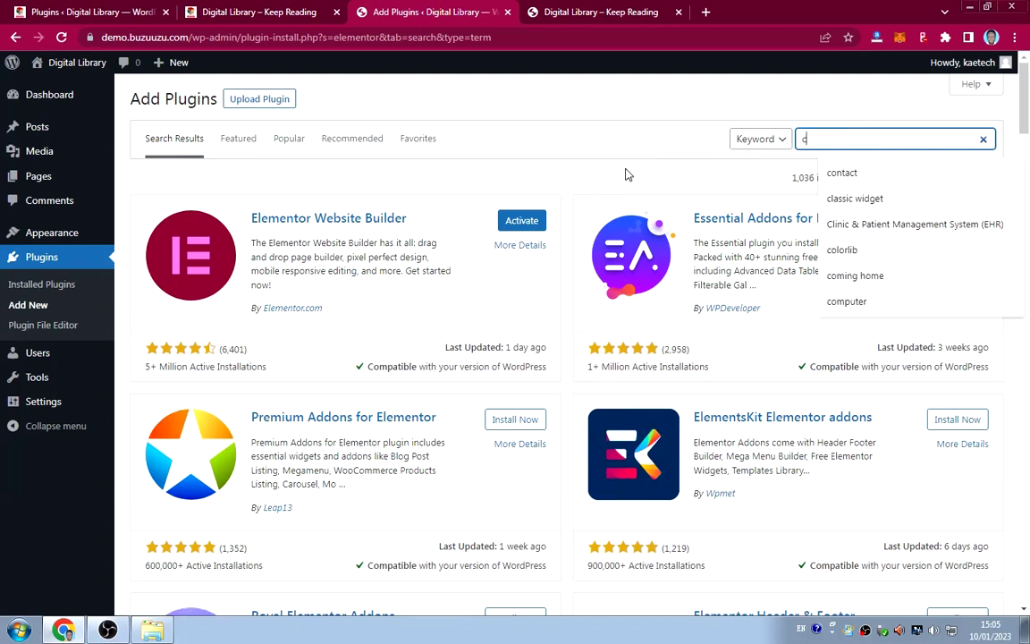
text(odesigner)
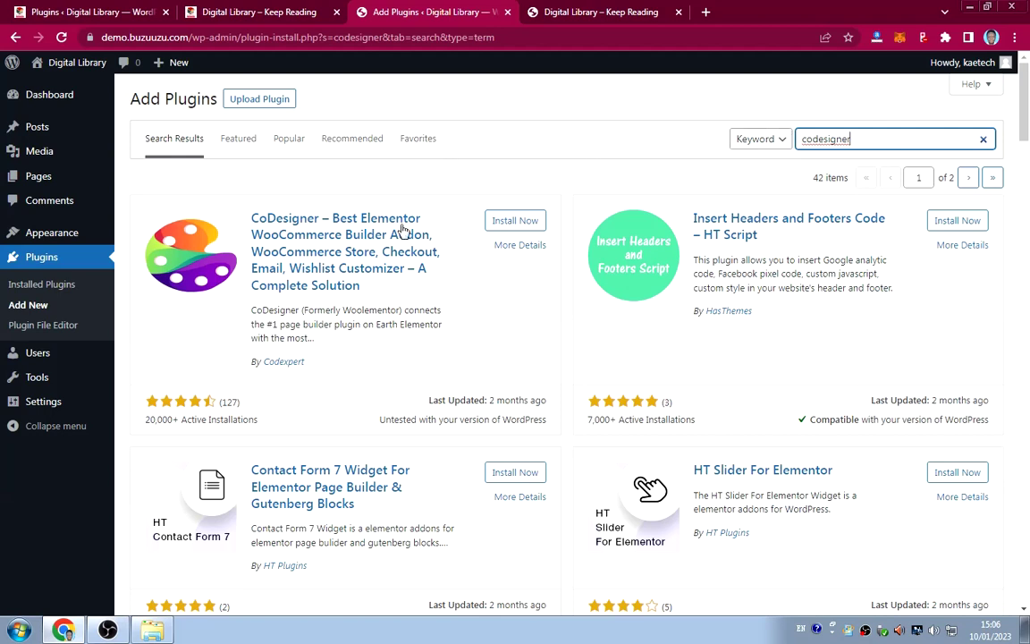
click(506, 220)
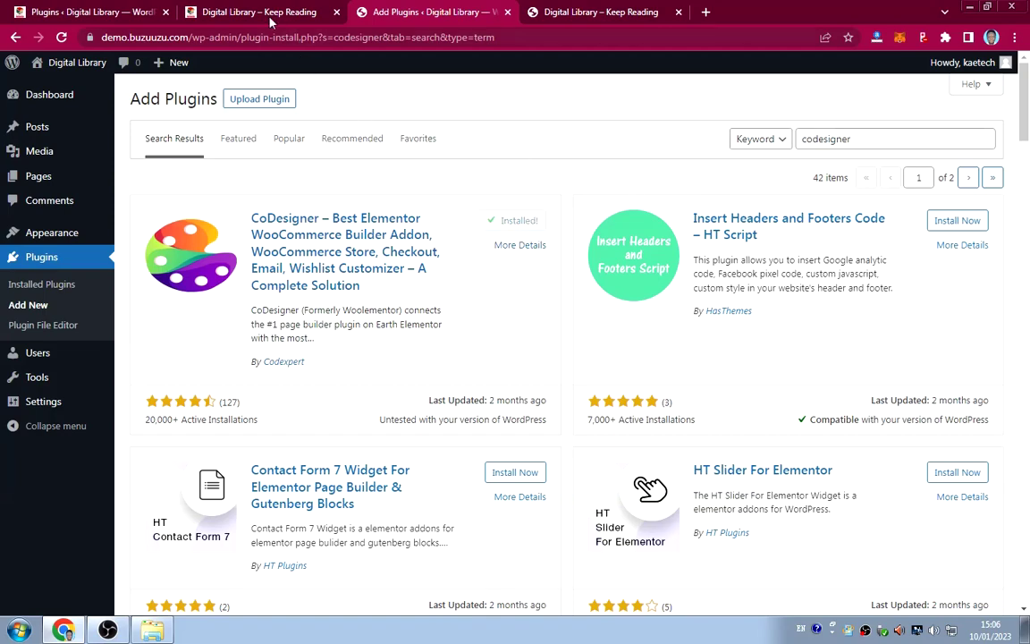
Review the book carousel and product grid on the finished Digital Library home page, and return to the plugin installation page.
click(242, 13)
scroll(462, 249, down, 13)
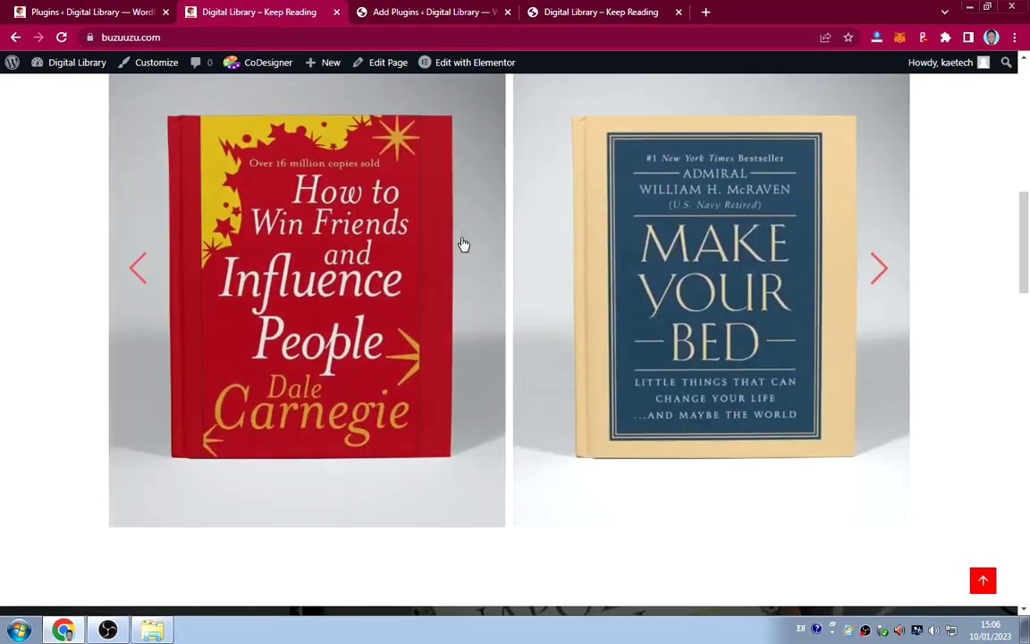
scroll(459, 237, down, 4)
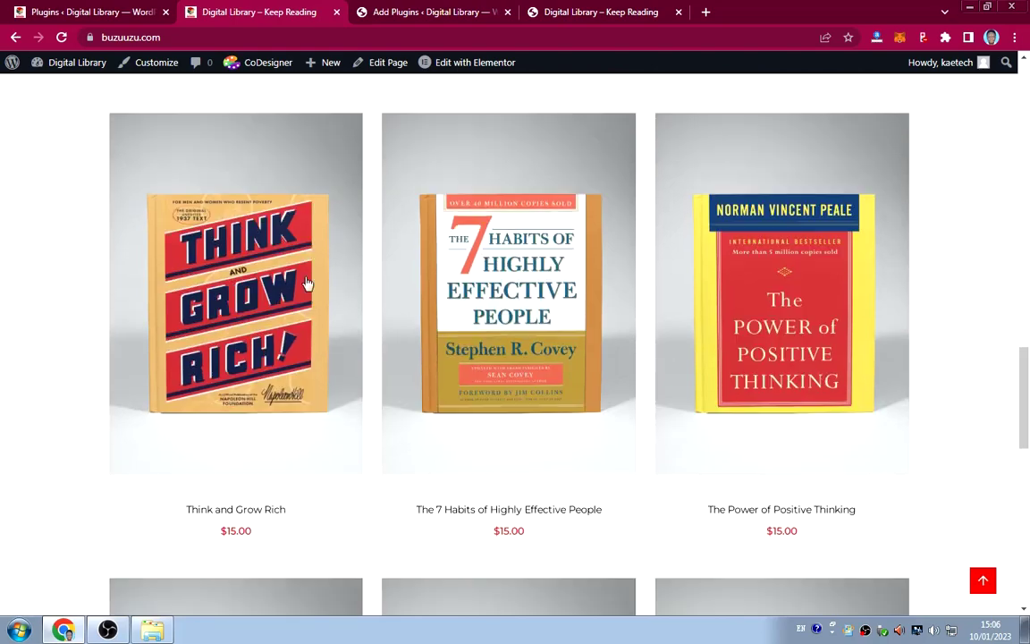
scroll(649, 338, down, 3)
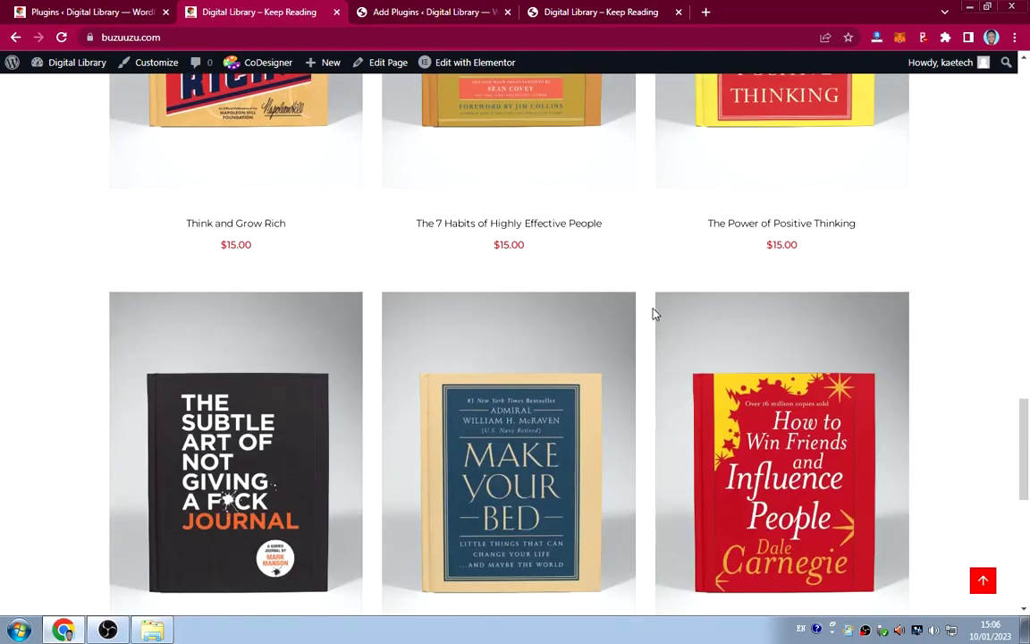
scroll(655, 313, down, 4)
scroll(649, 262, up, 13)
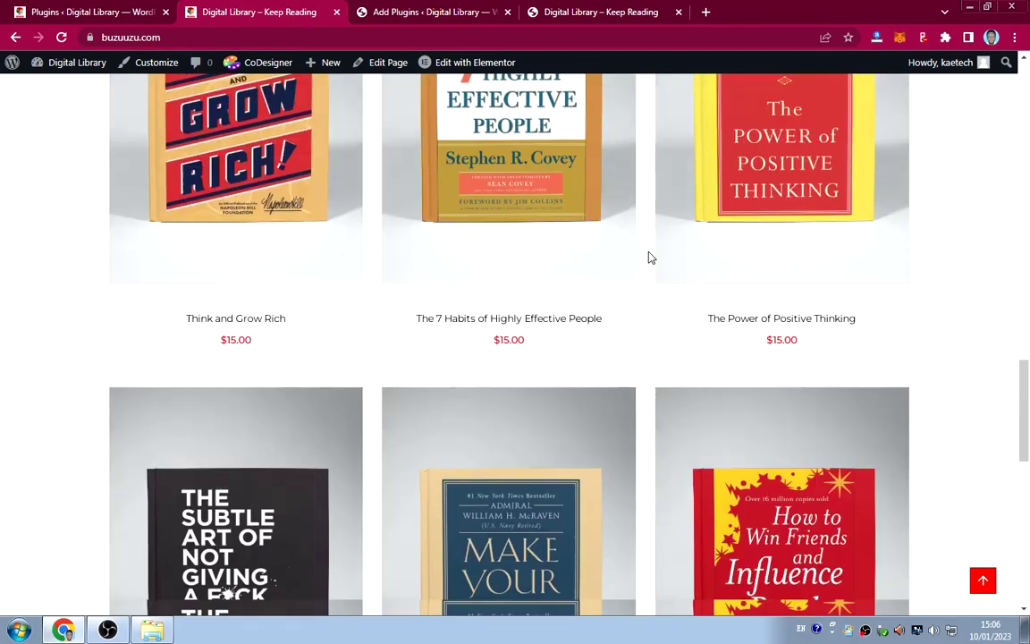
scroll(616, 250, up, 10)
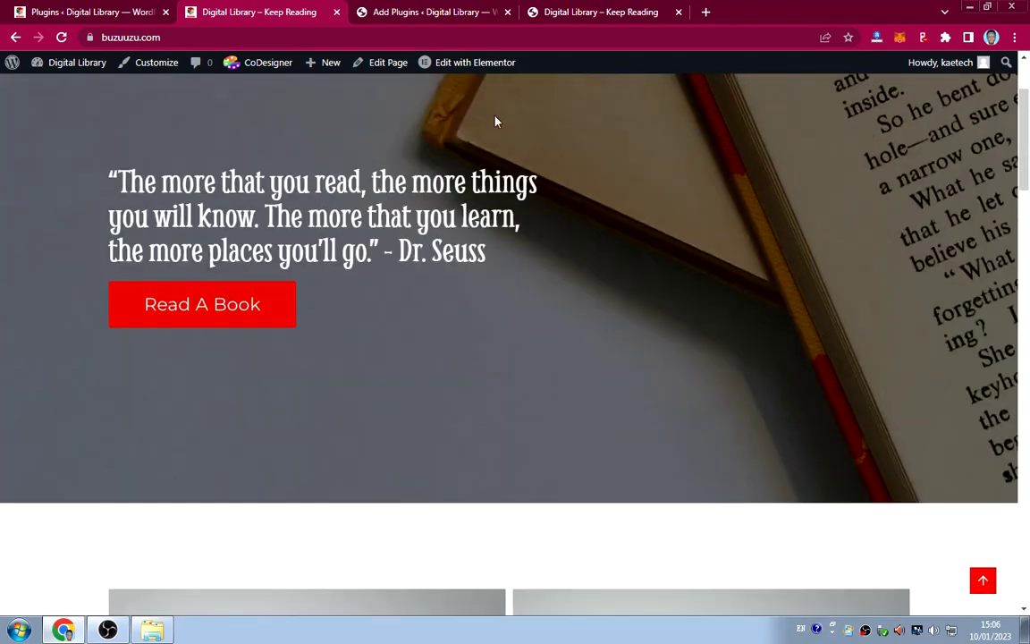
click(415, 14)
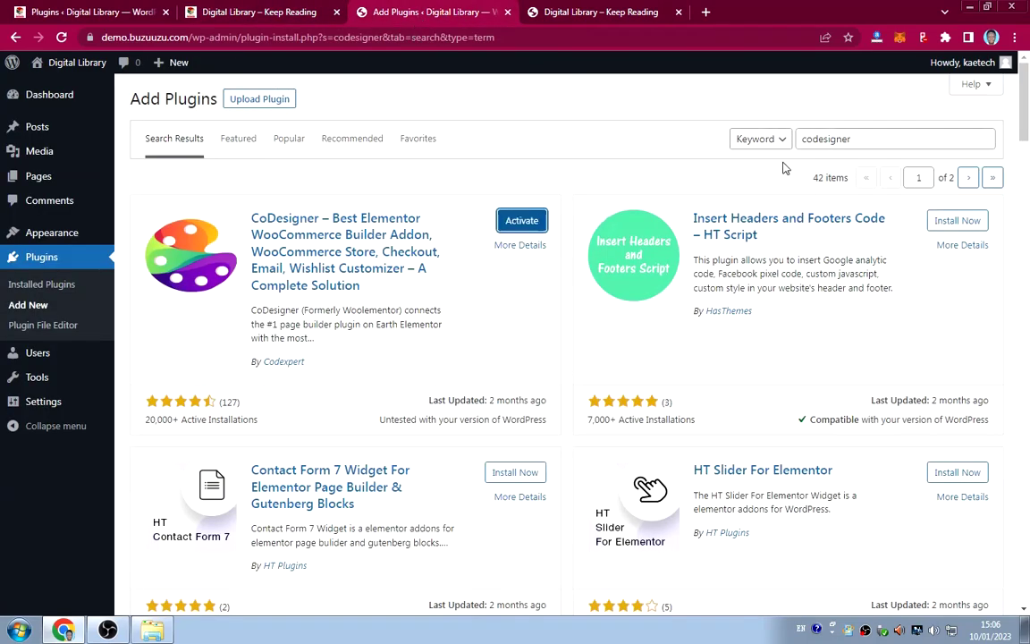
Search the plugin directory for royal elementor and install Royal Elementor Addons.
drag(876, 139, 801, 138)
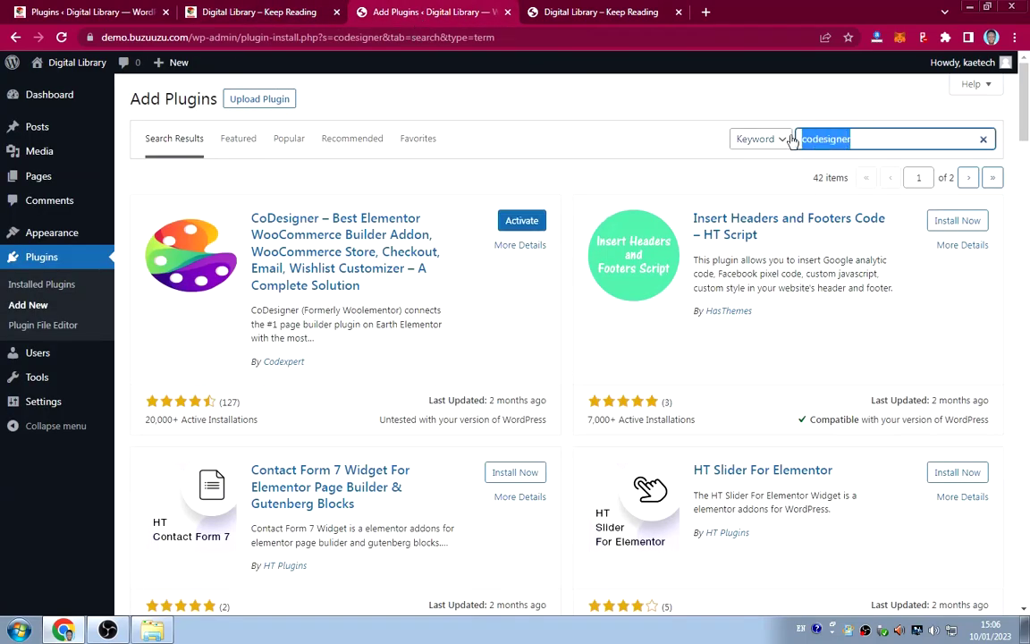
text(roya)
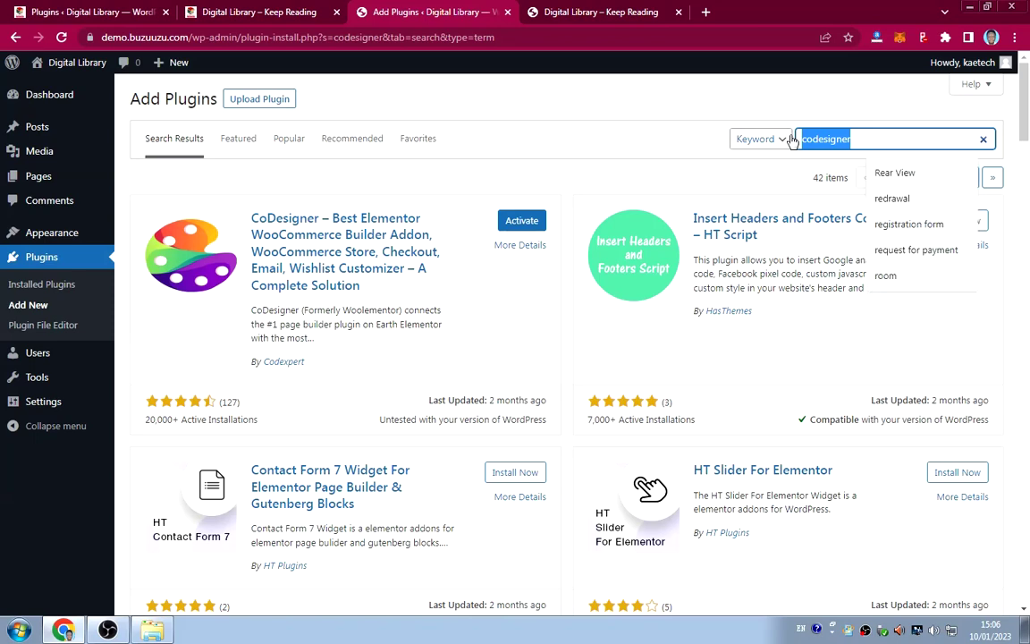
text(l )
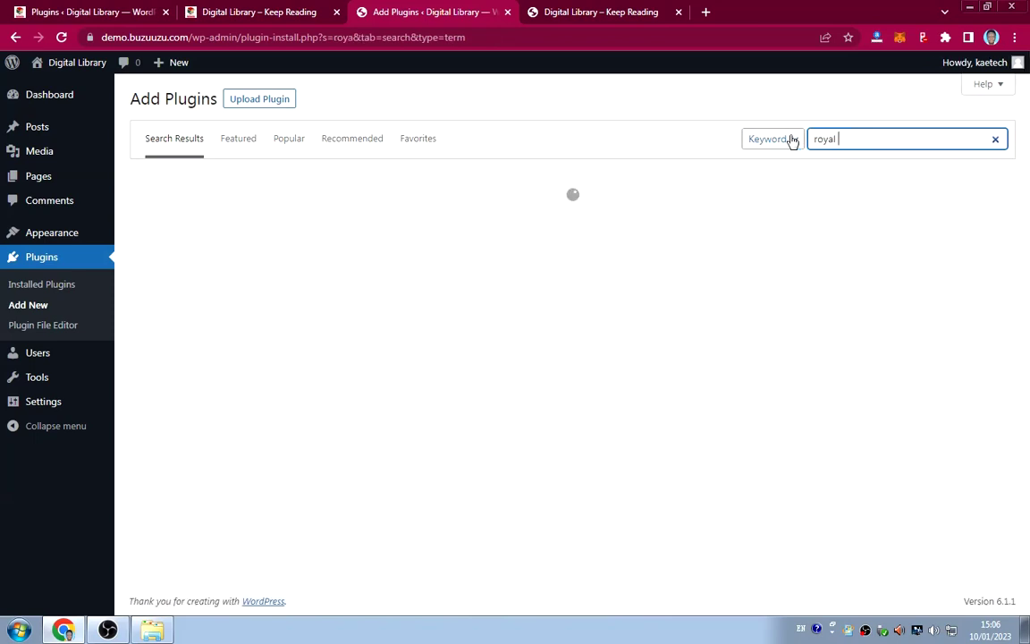
text(elementor)
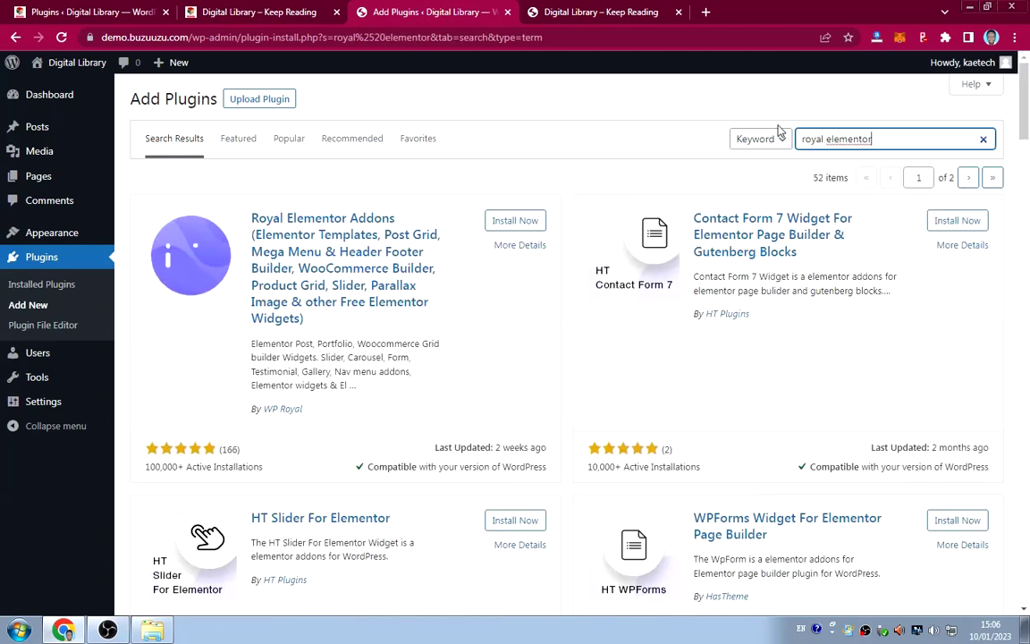
click(505, 223)
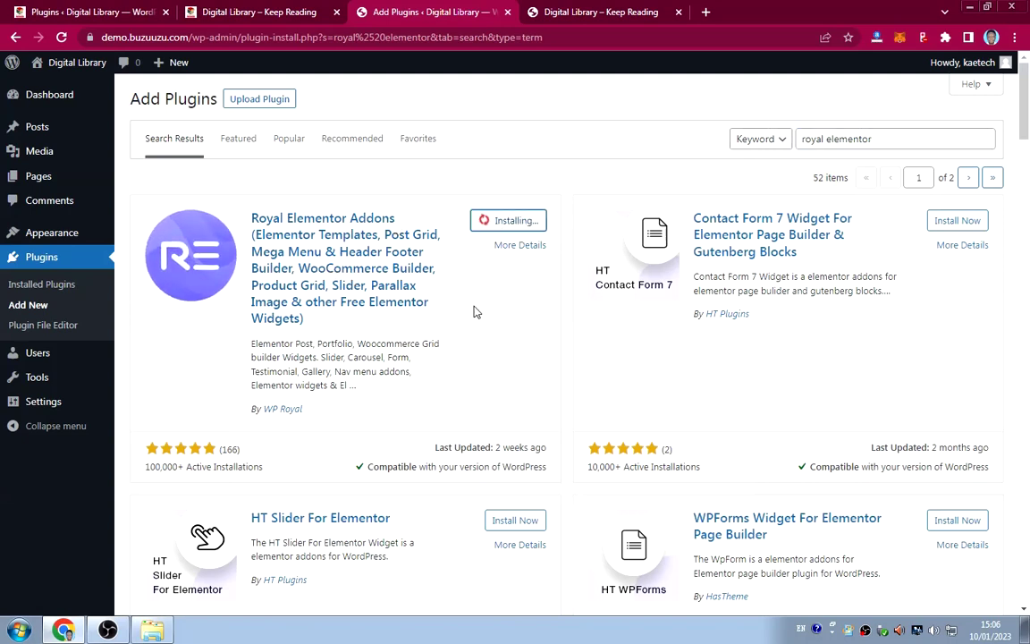
Advance the book carousel on the finished Digital Library home page to review it, and return to the plugin installation page.
click(257, 11)
scroll(439, 274, down, 3)
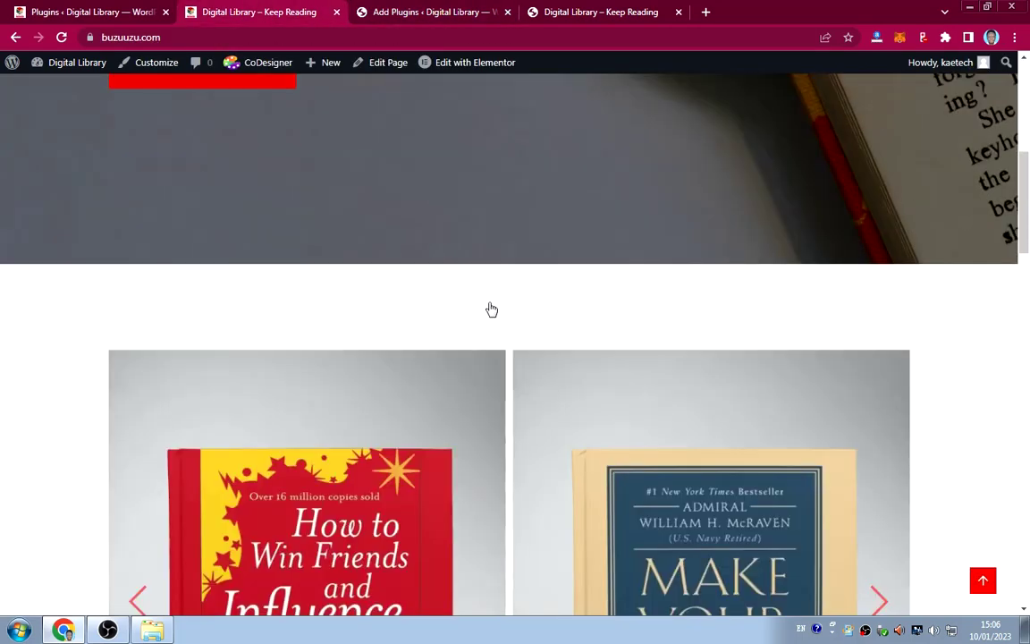
scroll(492, 310, down, 3)
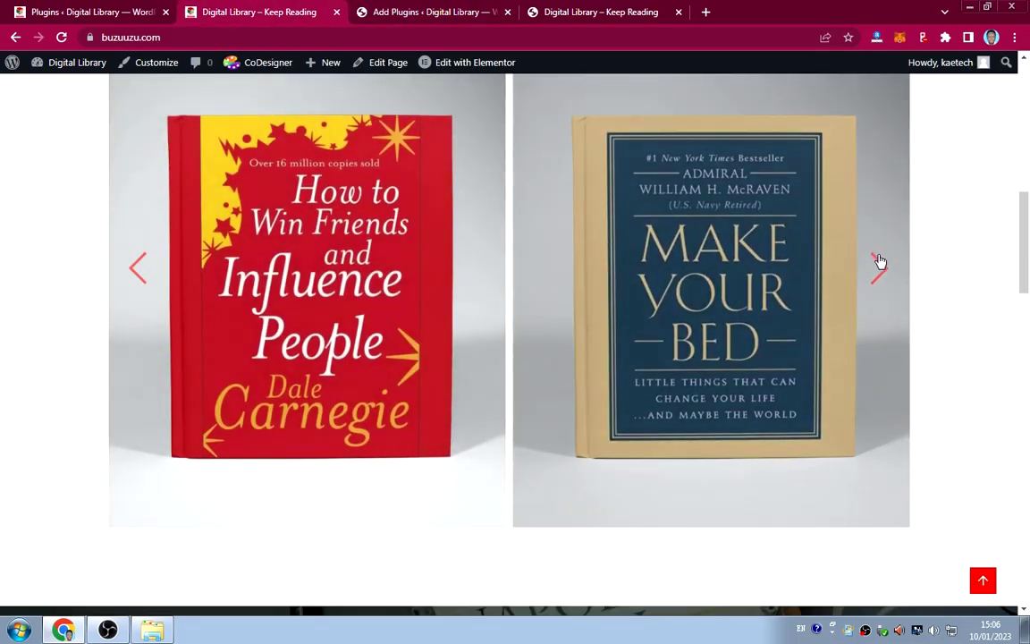
click(878, 261)
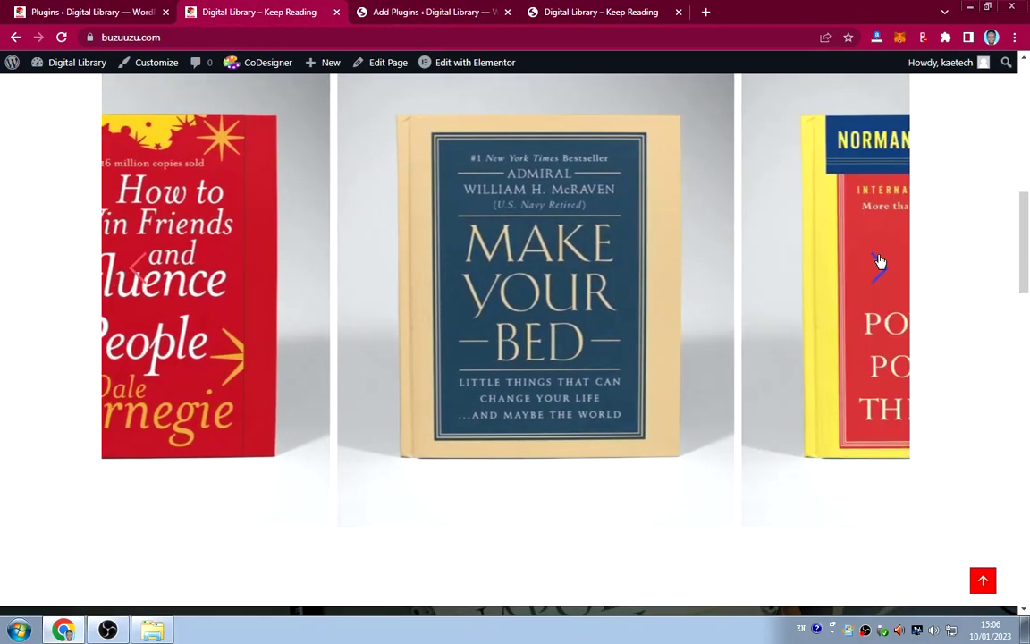
click(879, 264)
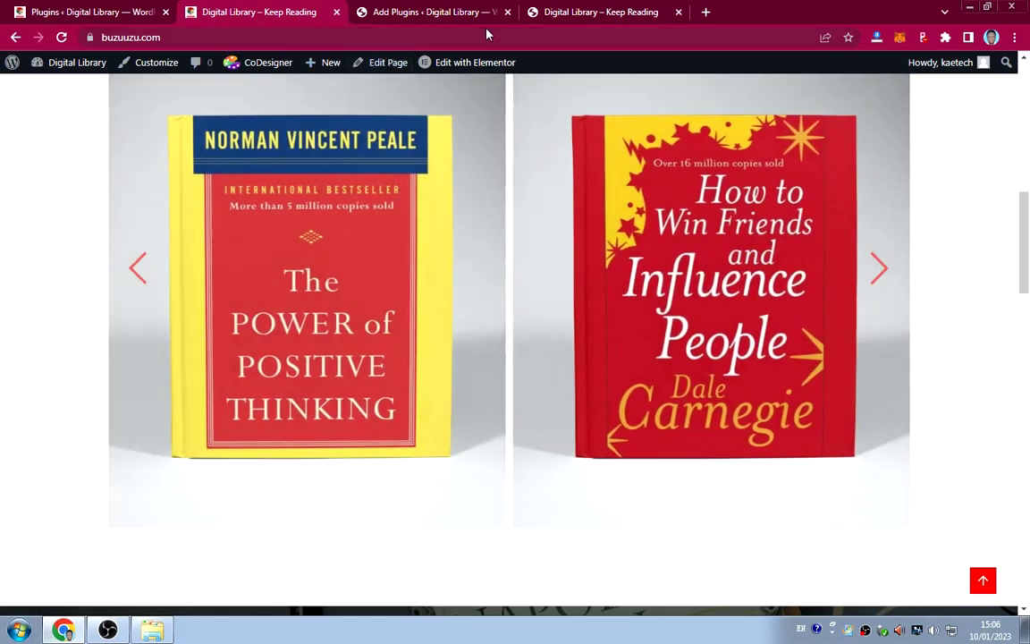
click(404, 12)
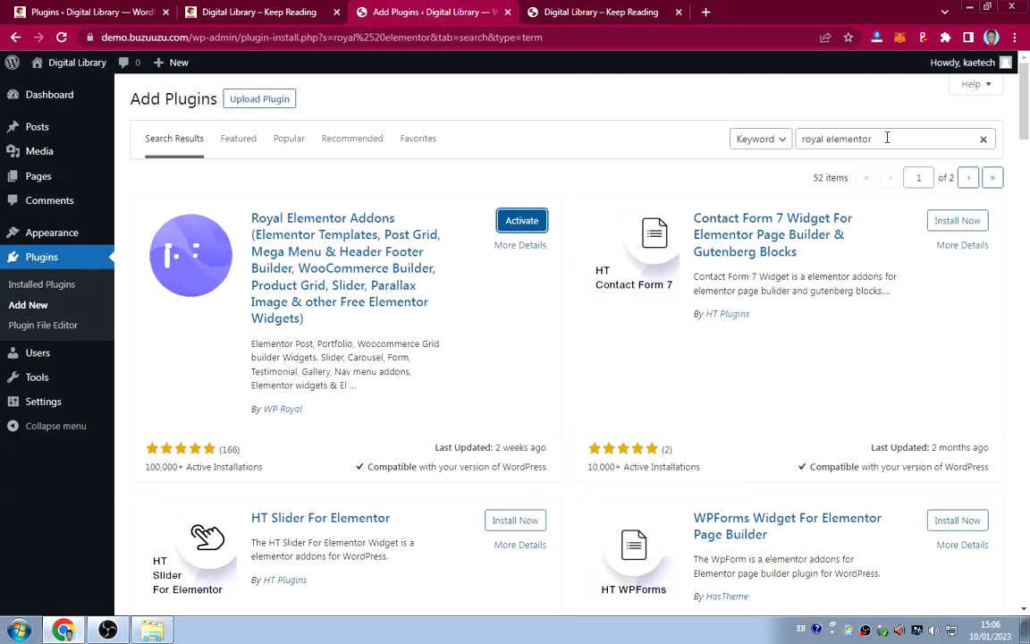
Search the plugin directory for woocommerce and install WooCommerce.
drag(887, 138, 797, 139)
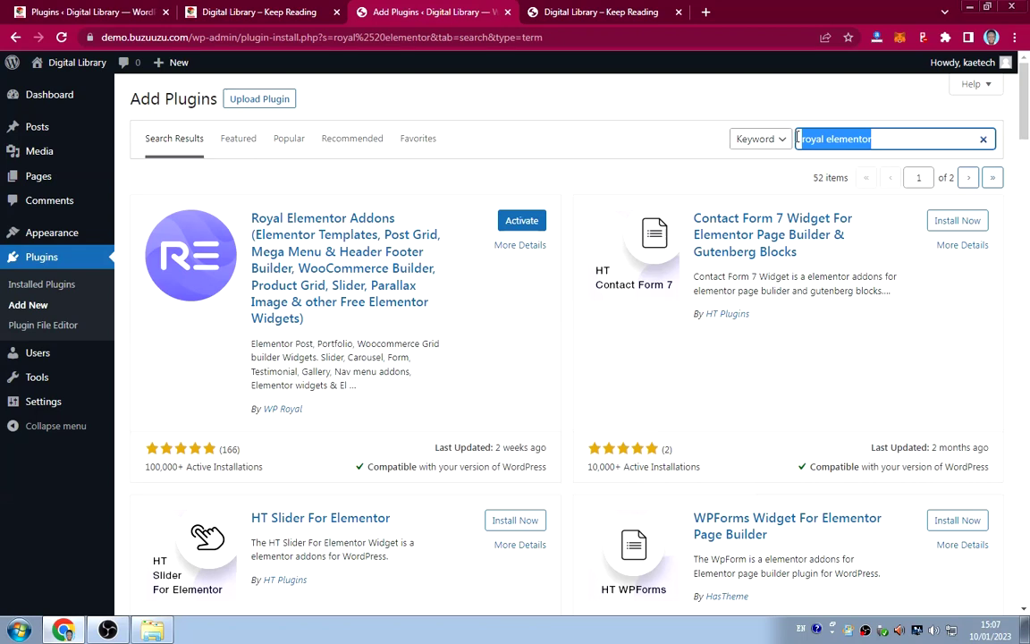
text(wooco)
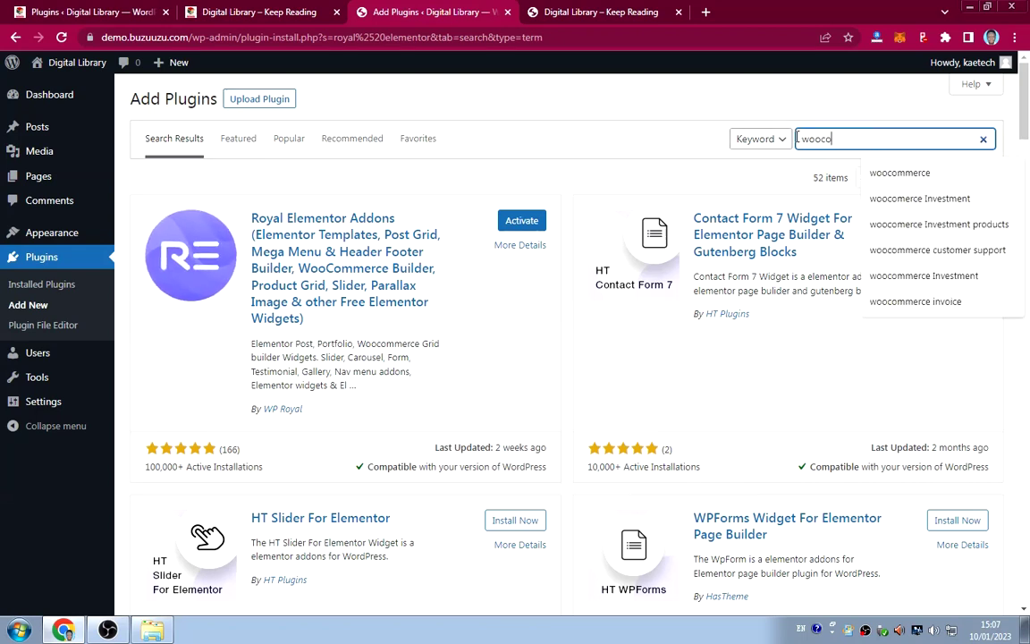
text(mmerce)
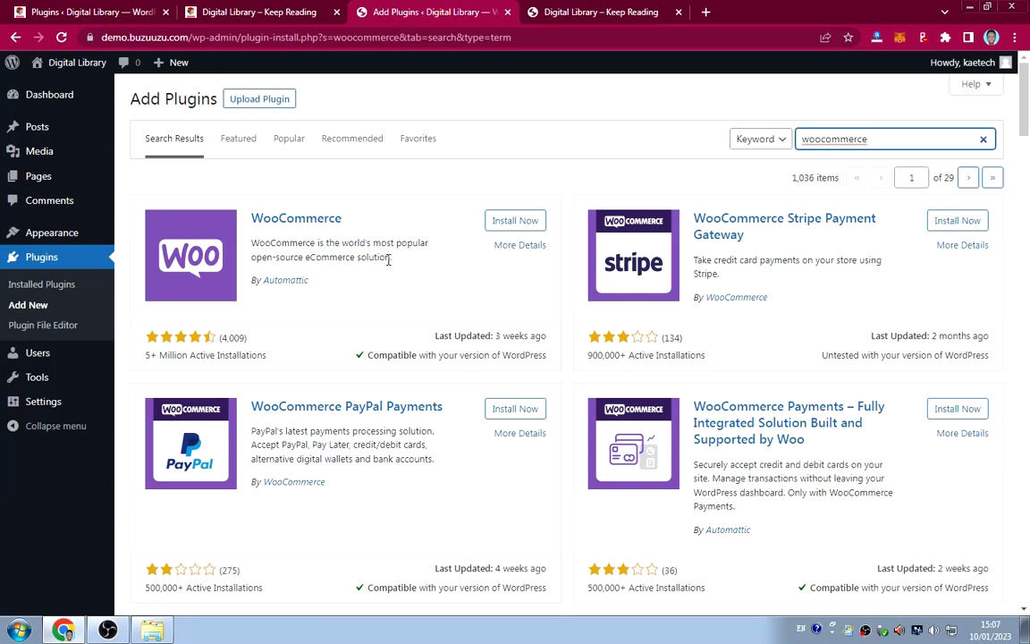
click(509, 224)
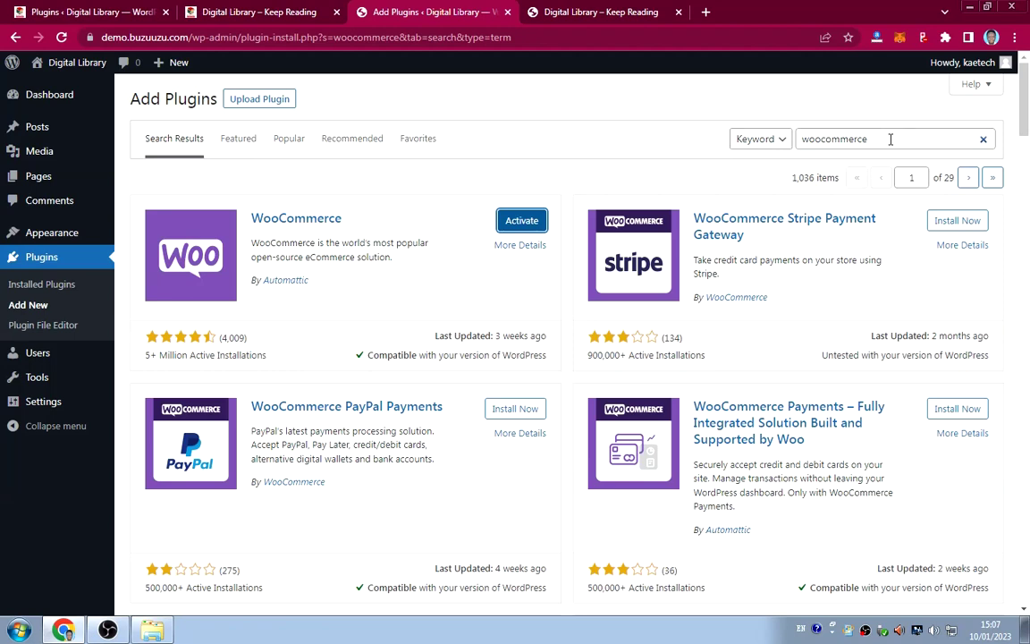
Search the plugin directory for code snippet.
double_click(890, 138)
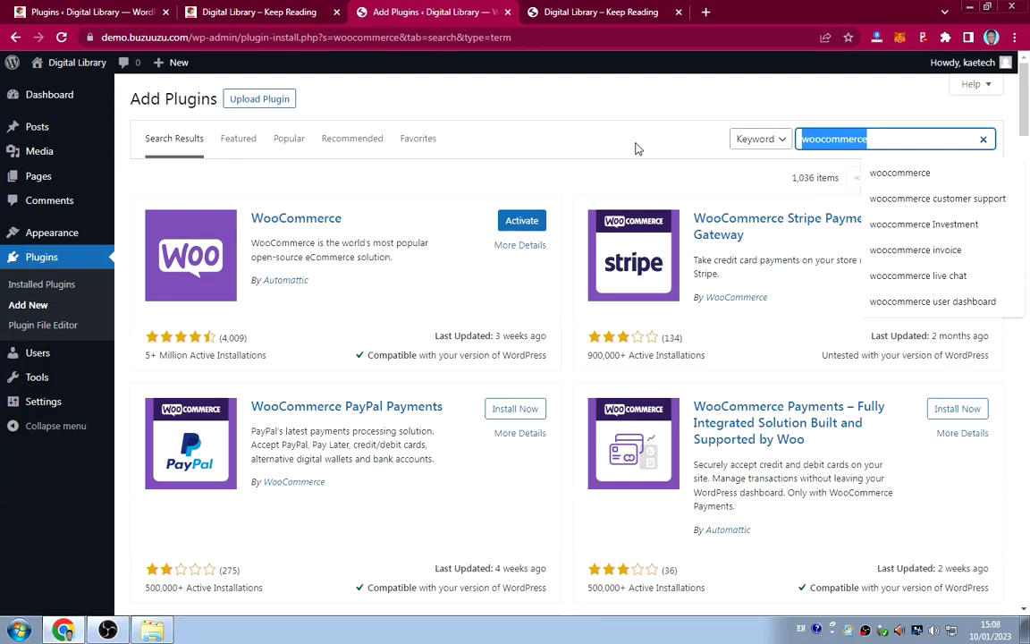
text(code s)
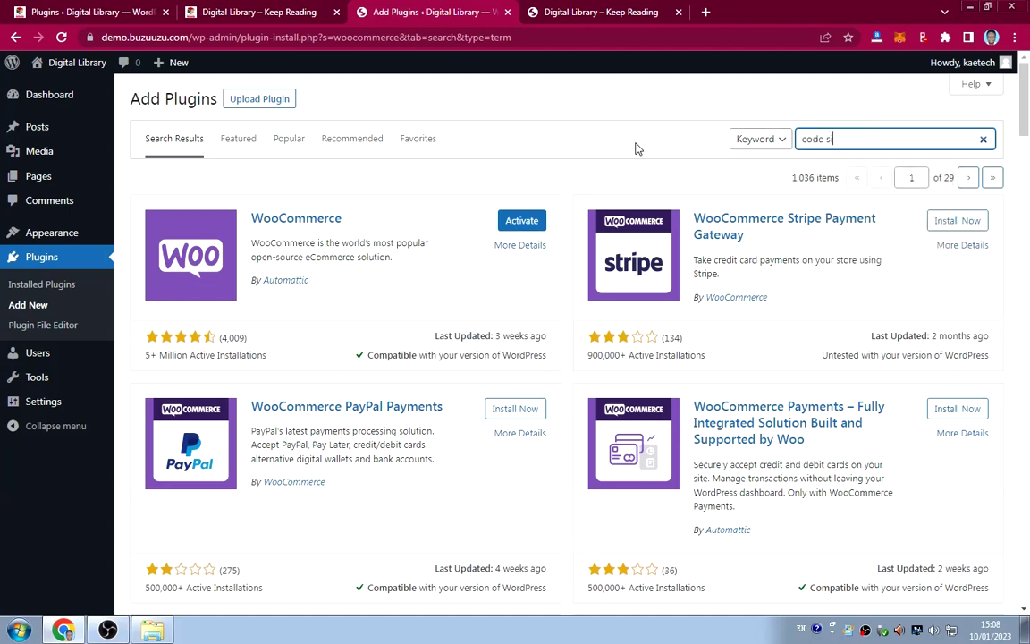
text(nippet)
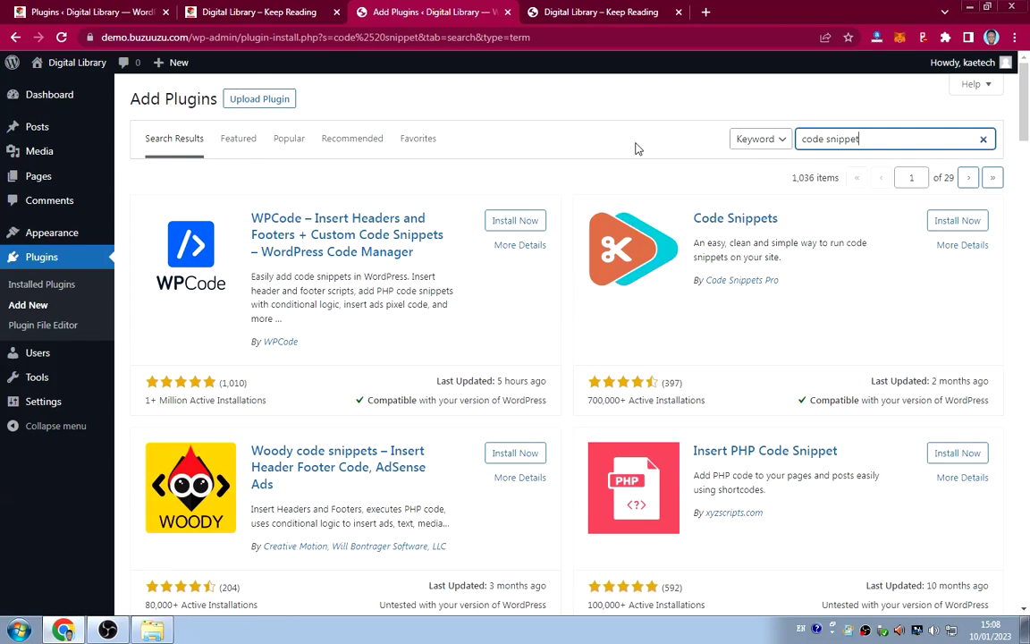
Examine the Library page of the finished site, including its title banner and the Borrow Book buttons on the book products.
click(253, 14)
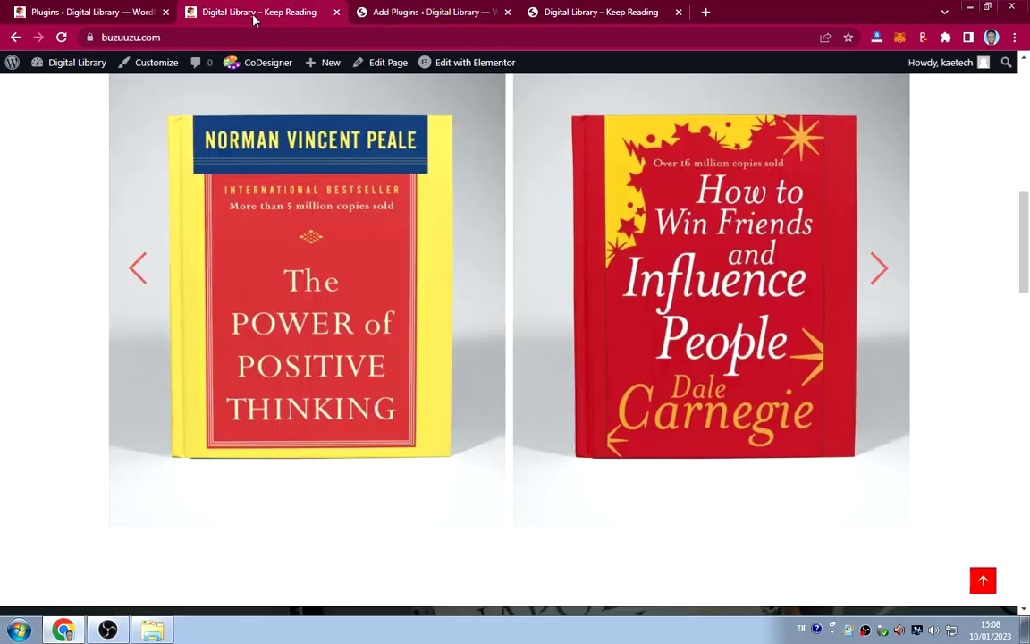
scroll(476, 235, up, 8)
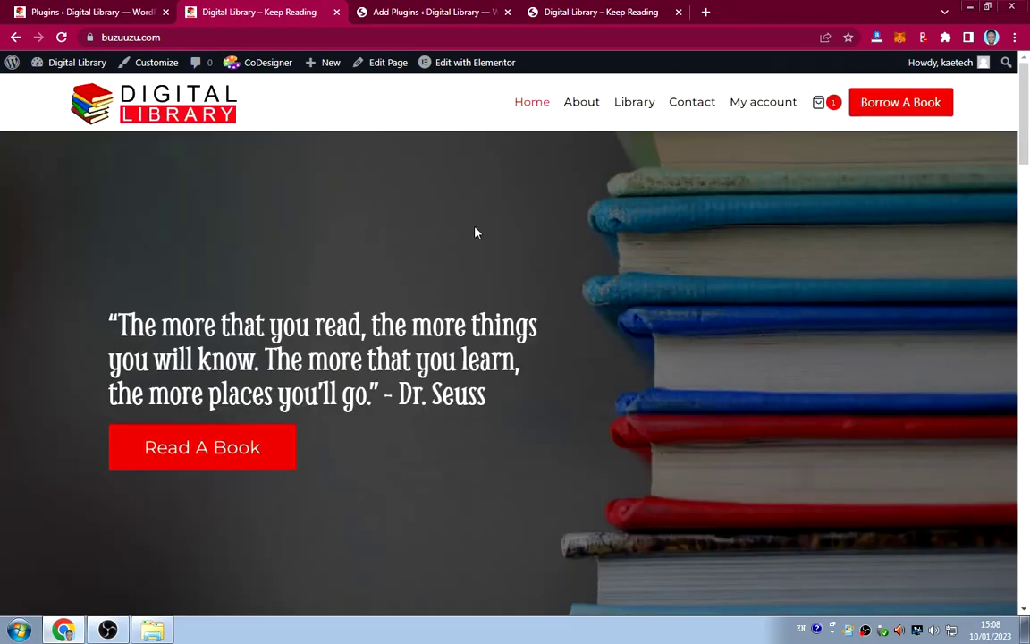
click(636, 103)
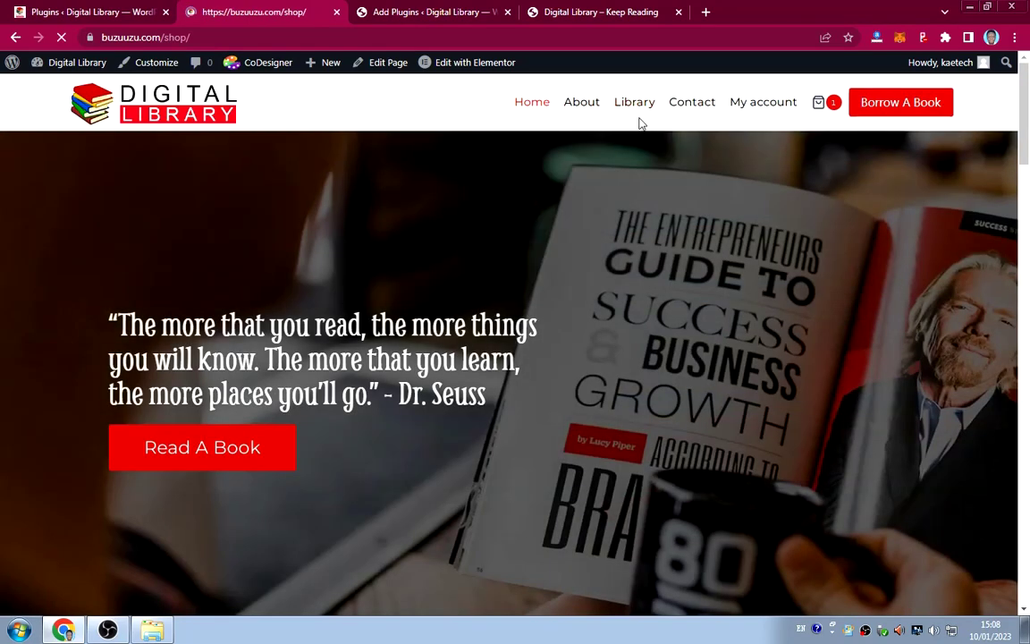
scroll(683, 253, down, 5)
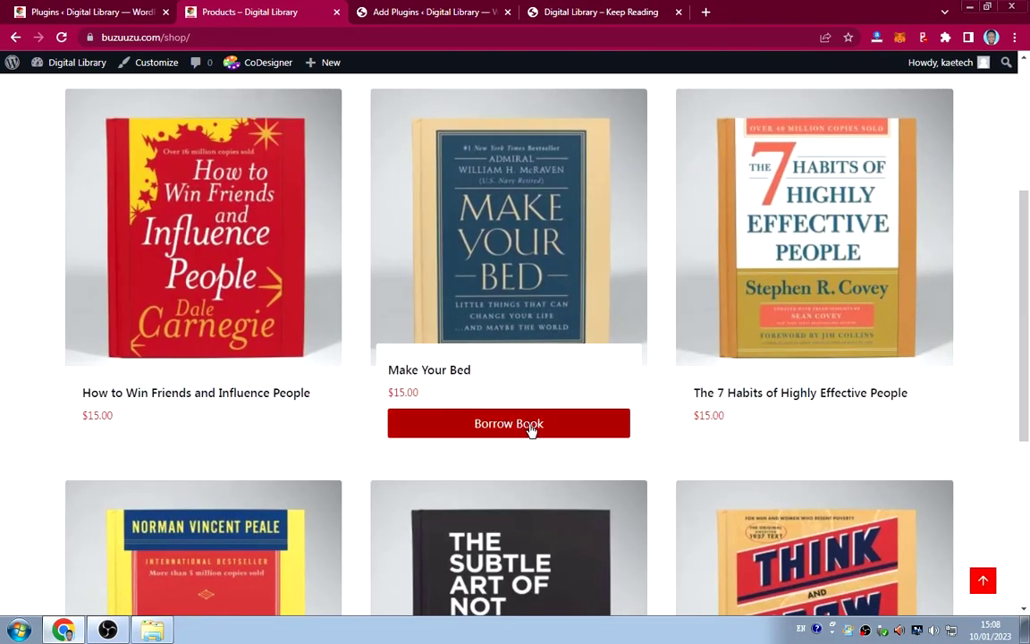
mouse_move(212, 432)
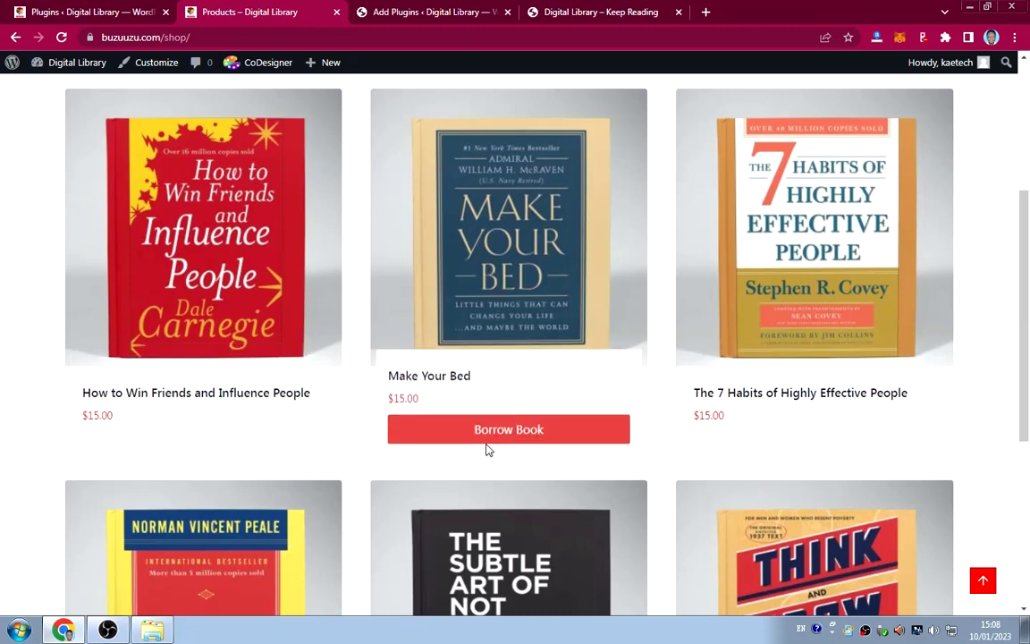
click(524, 446)
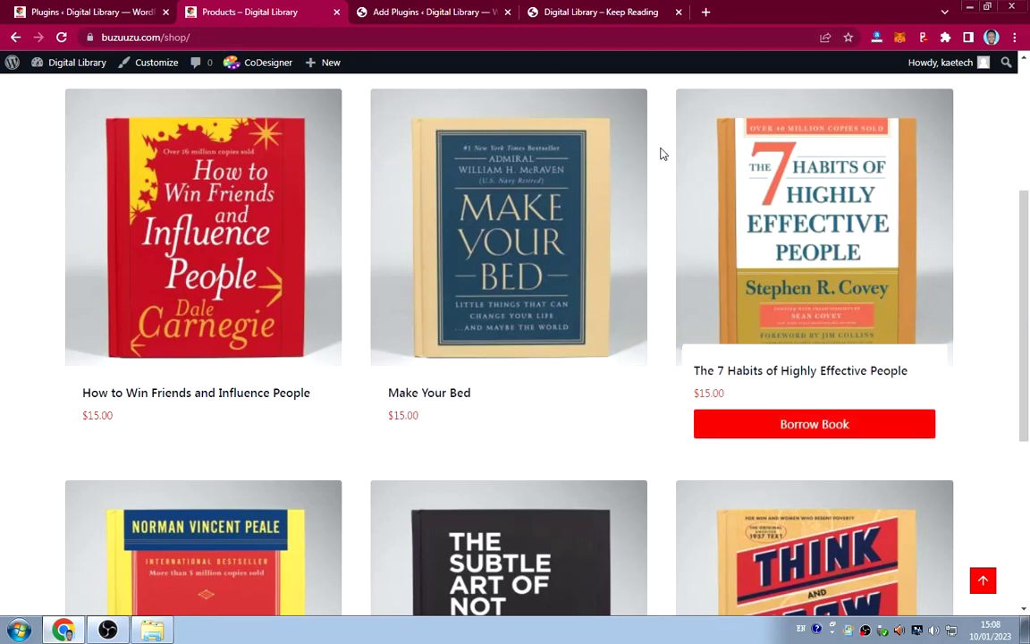
scroll(661, 154, up, 3)
scroll(657, 158, up, 1)
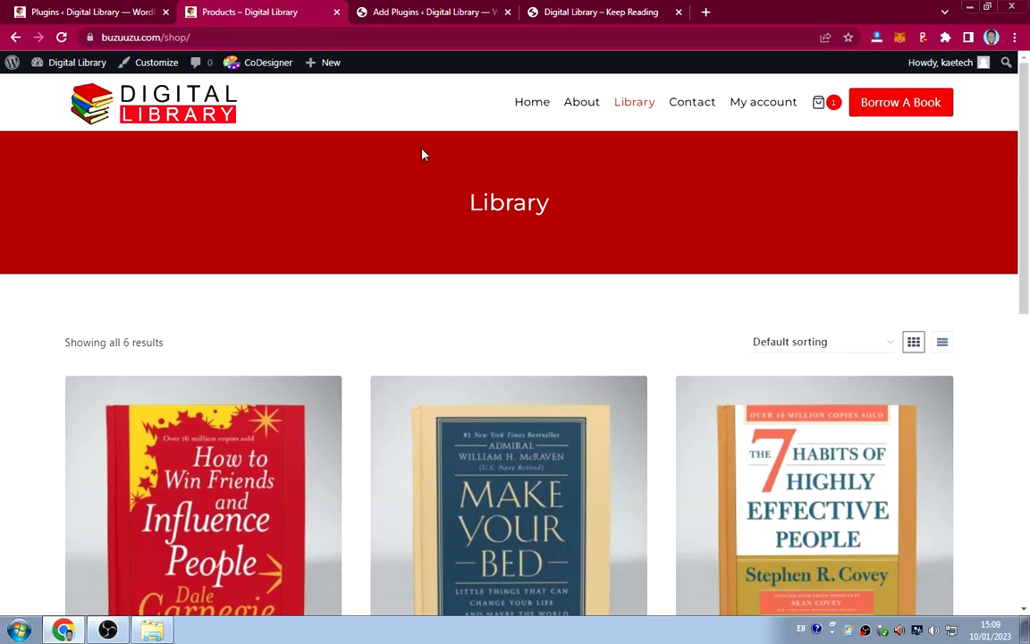
scroll(423, 154, down, 3)
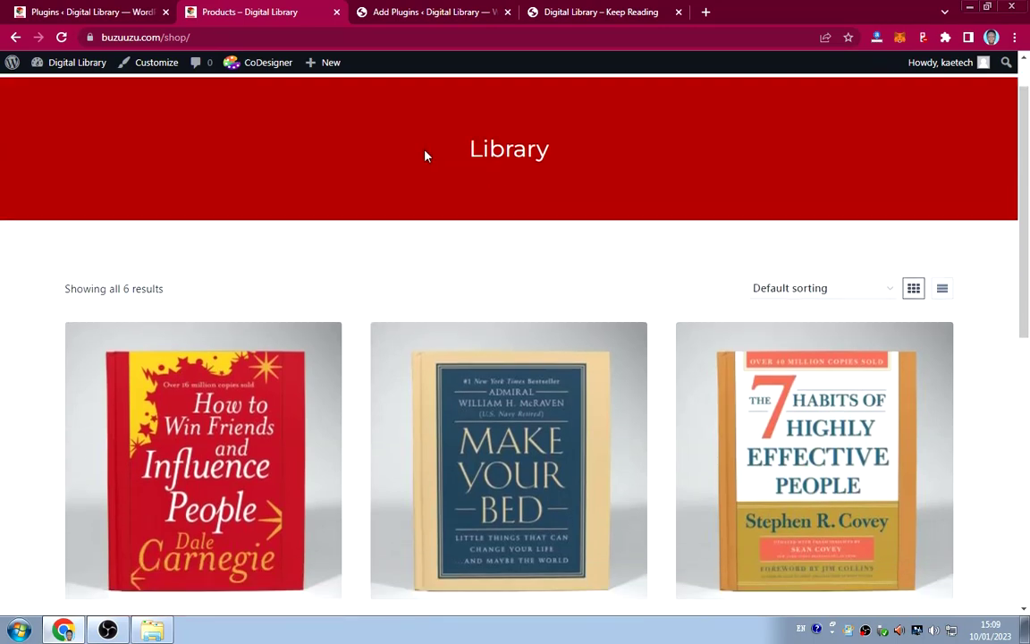
mouse_move(478, 384)
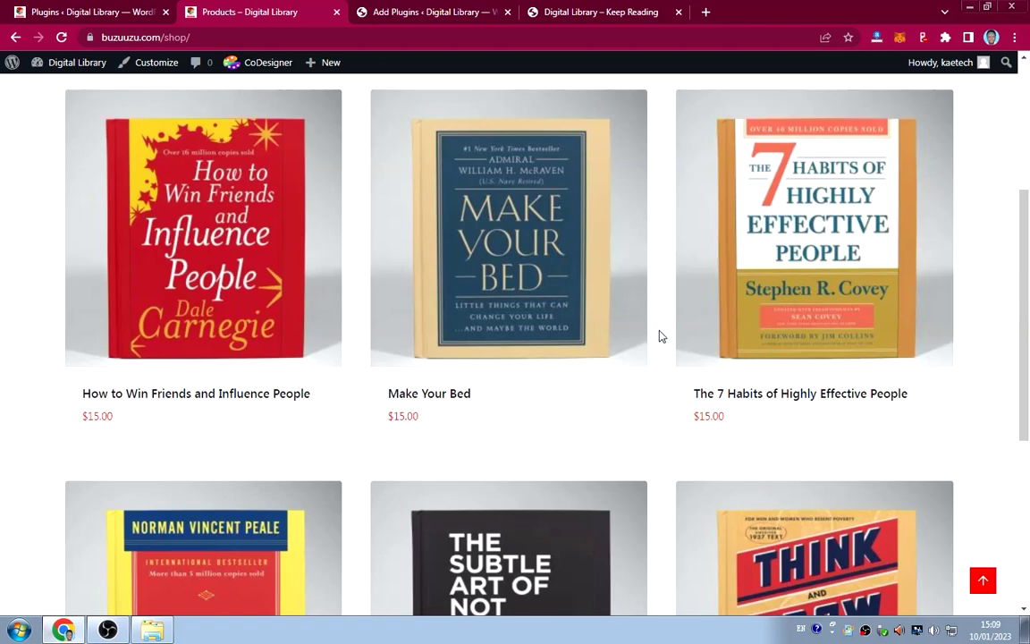
scroll(659, 336, up, 3)
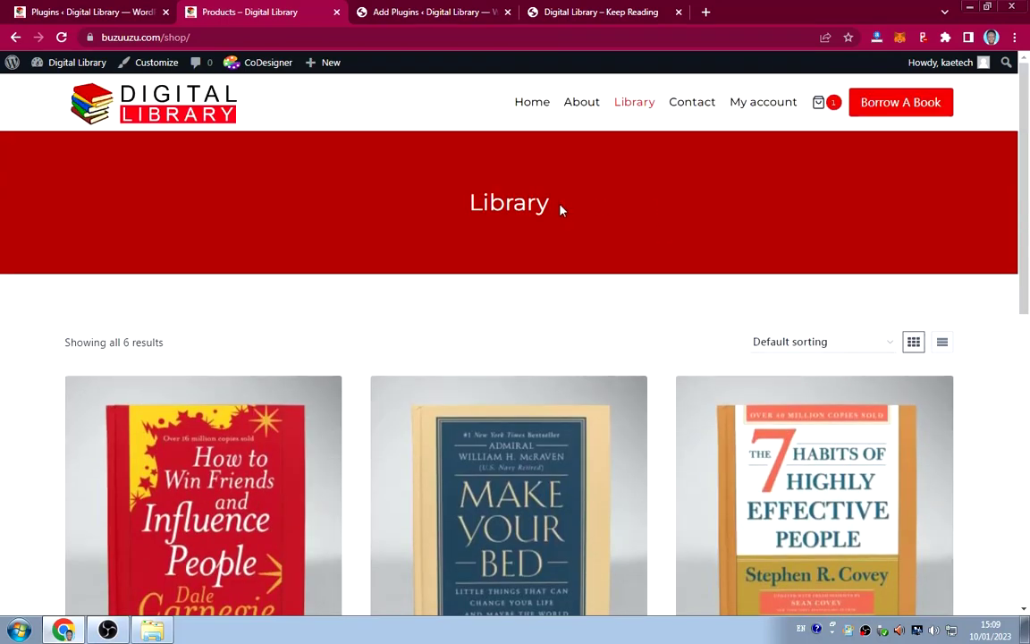
scroll(561, 251, down, 5)
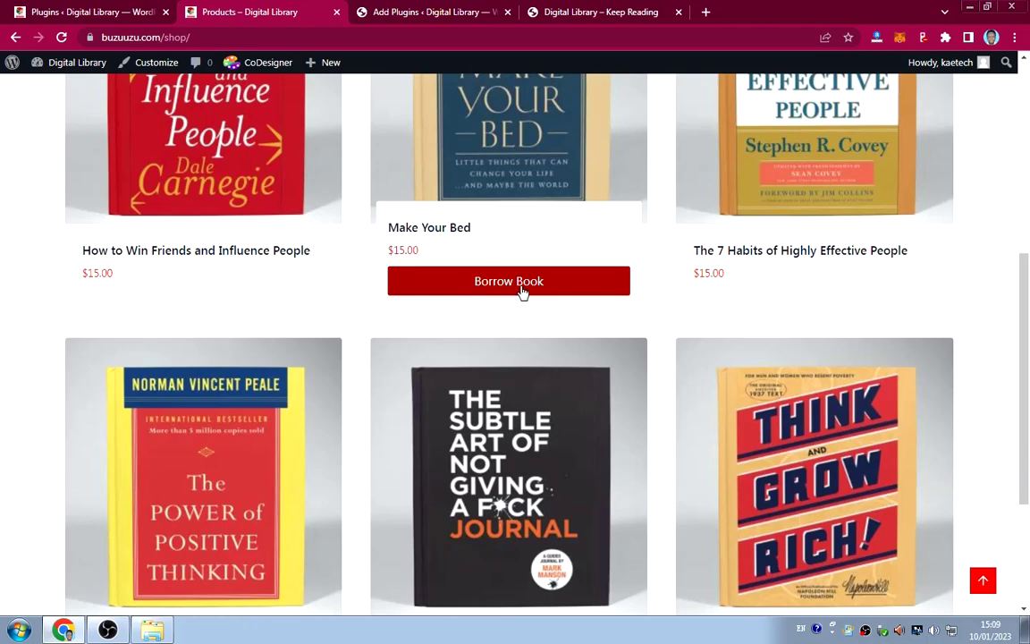
scroll(648, 271, up, 4)
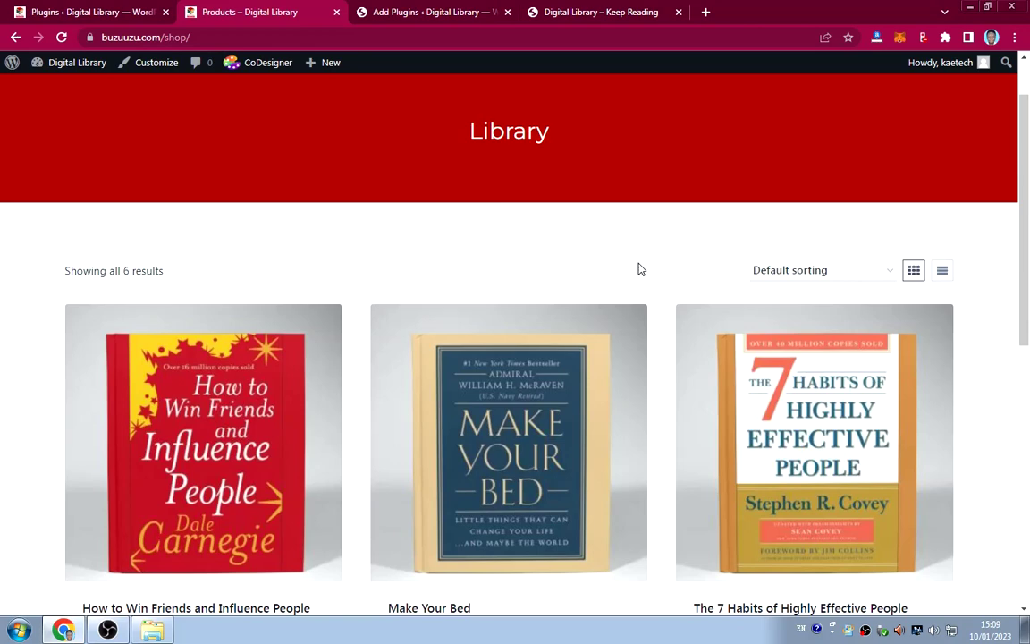
Return to the code snippet plugin results and install WPCode – Insert Headers and Footers + Custom Code Snippets.
click(425, 13)
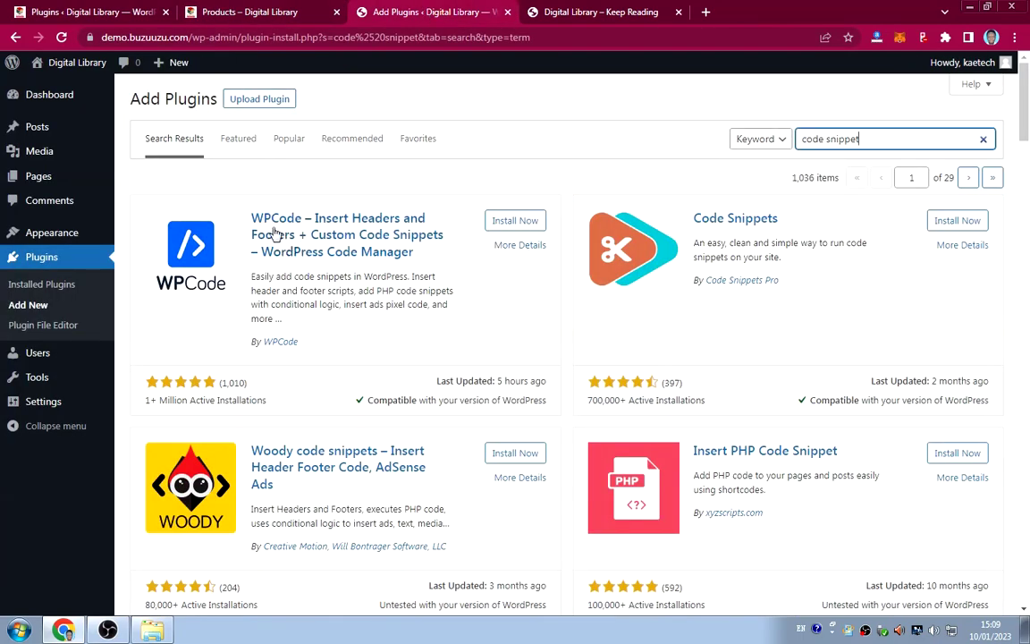
click(515, 220)
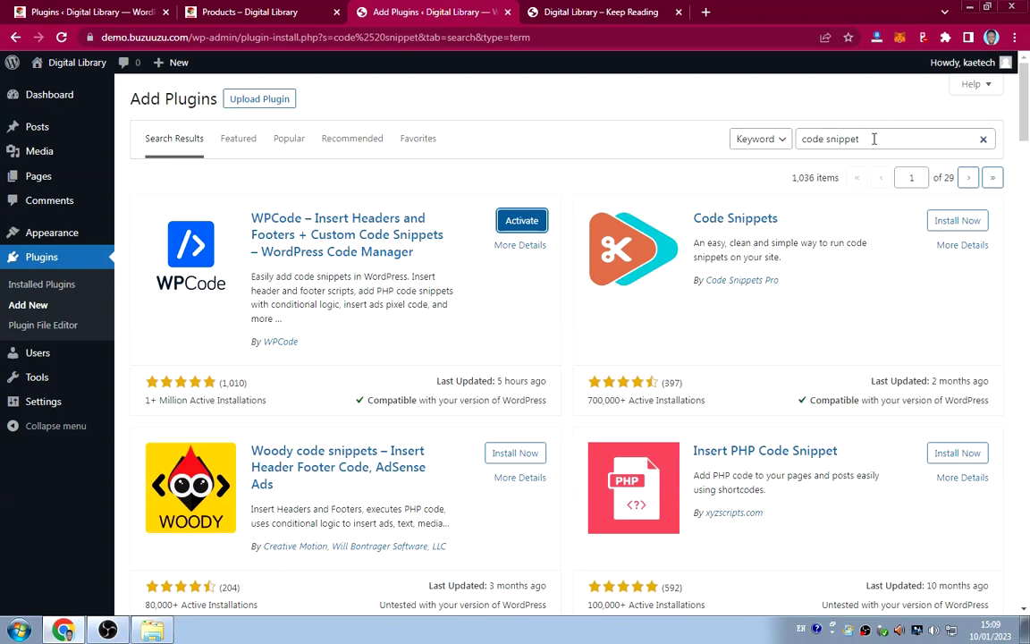
Search the plugin directory for forminator and install Forminator – Contact Form, Payment Form & Custom Form Builder.
drag(873, 139, 765, 146)
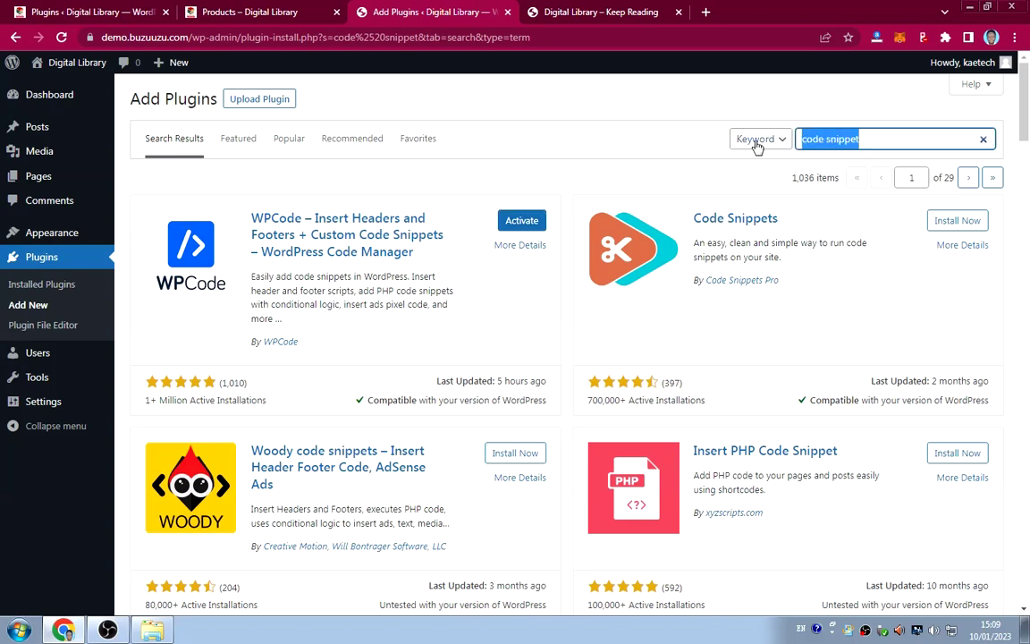
text(fo)
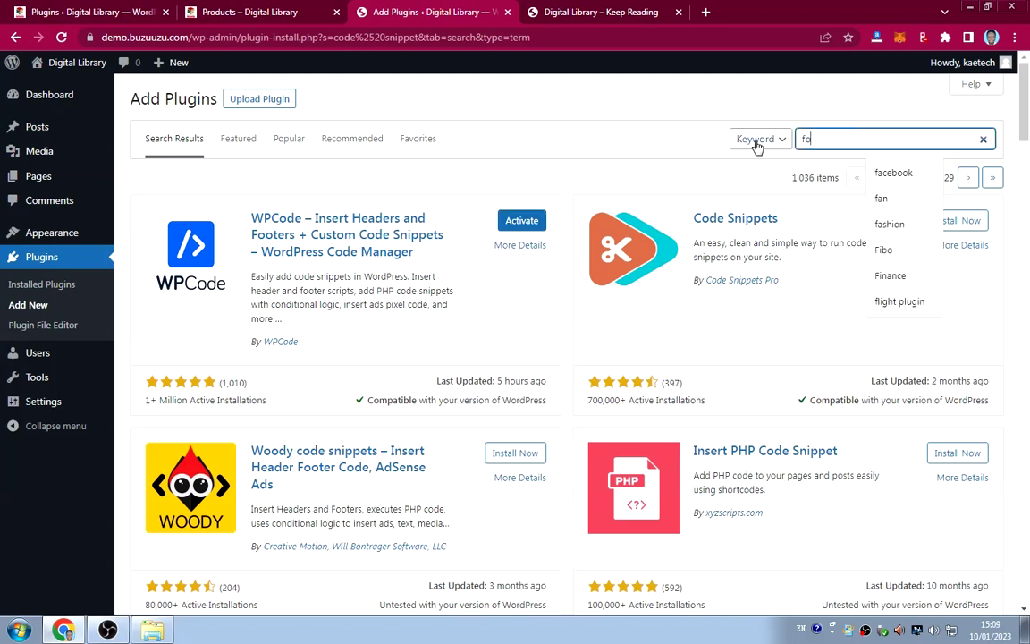
text(rmin)
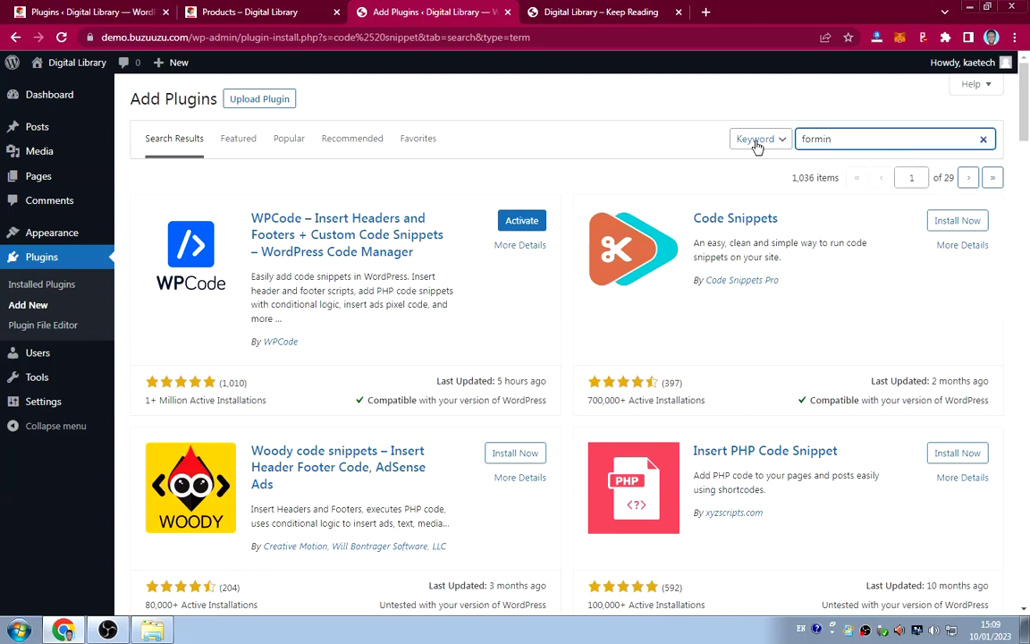
text(ator)
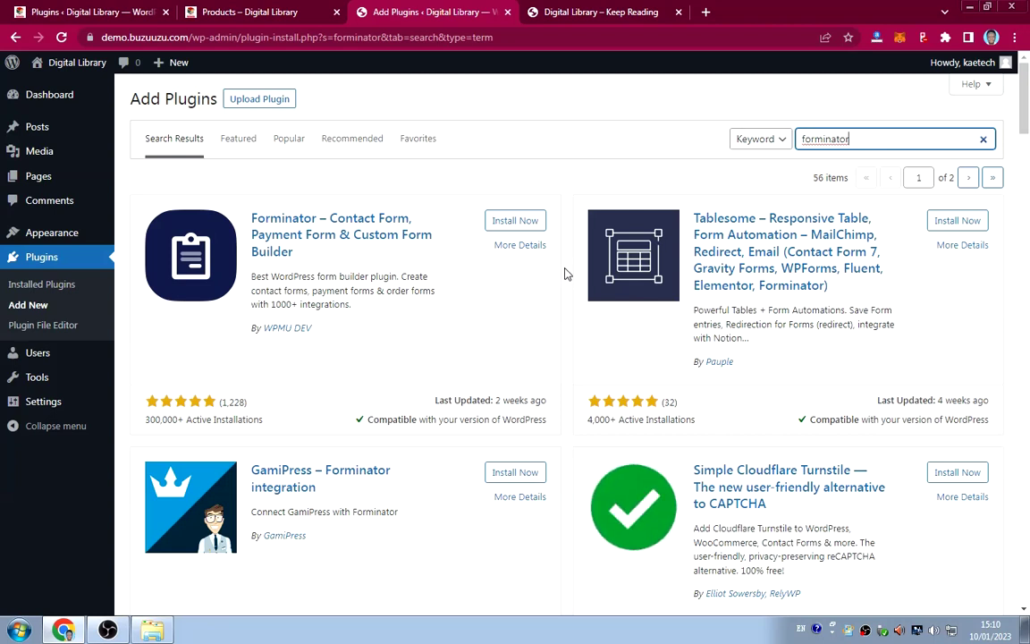
click(517, 221)
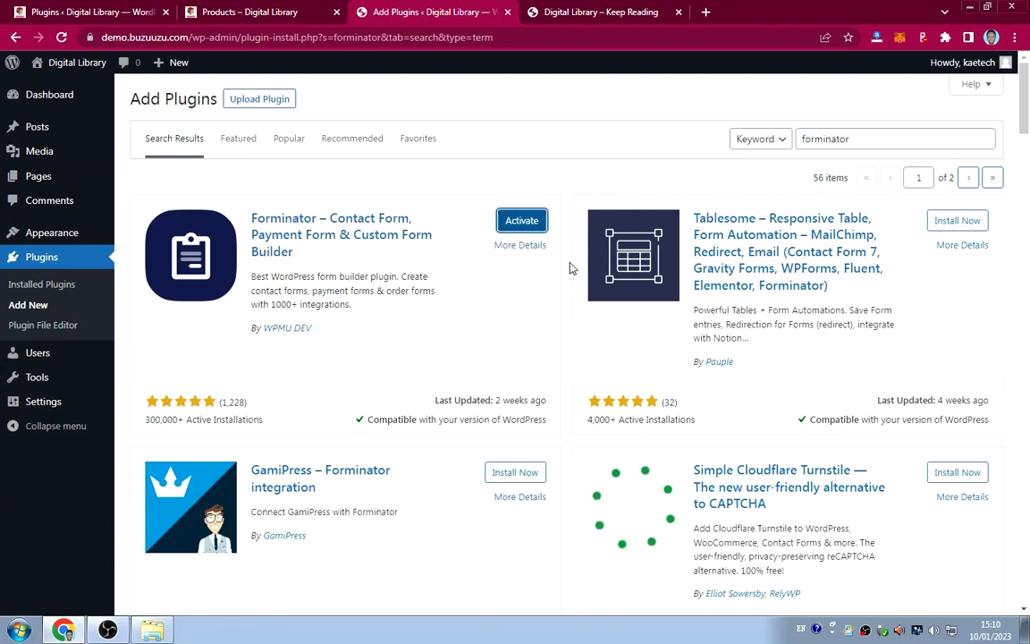
Search the plugin directory for checkout field editor.
double_click(854, 137)
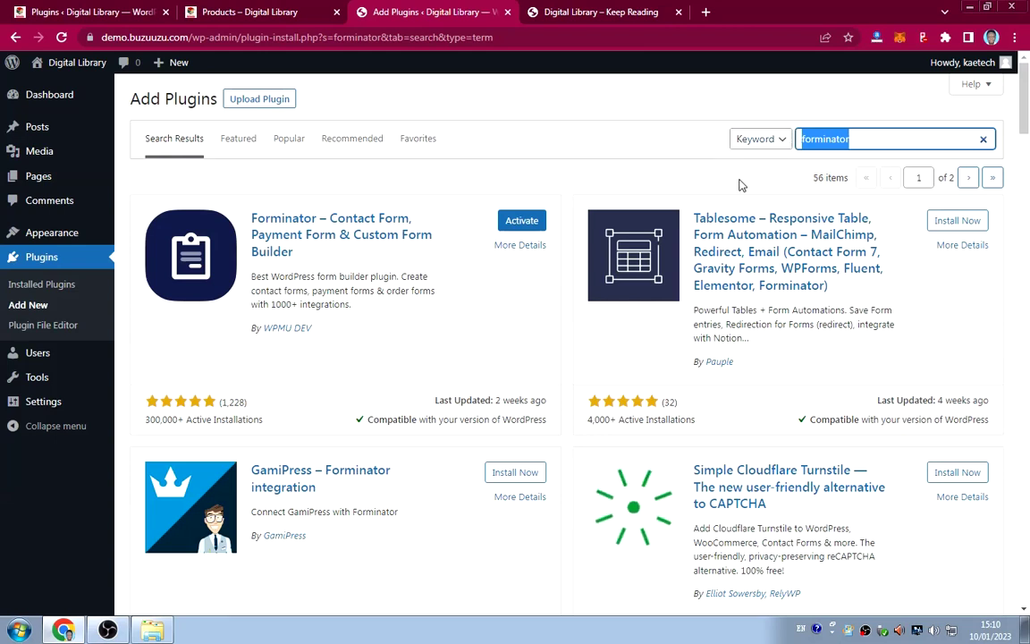
text(check)
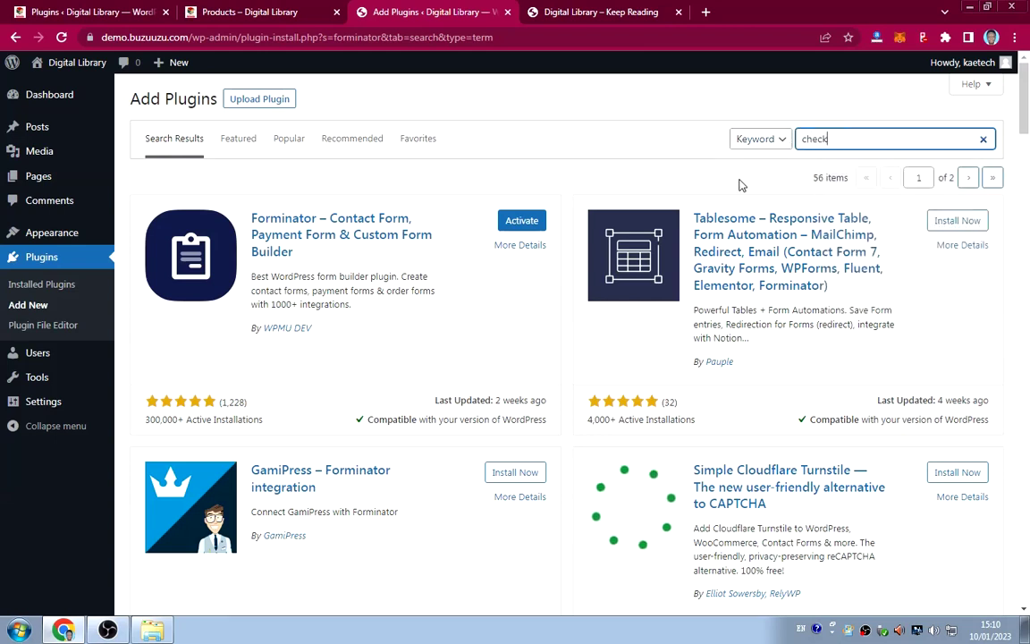
text(out fi)
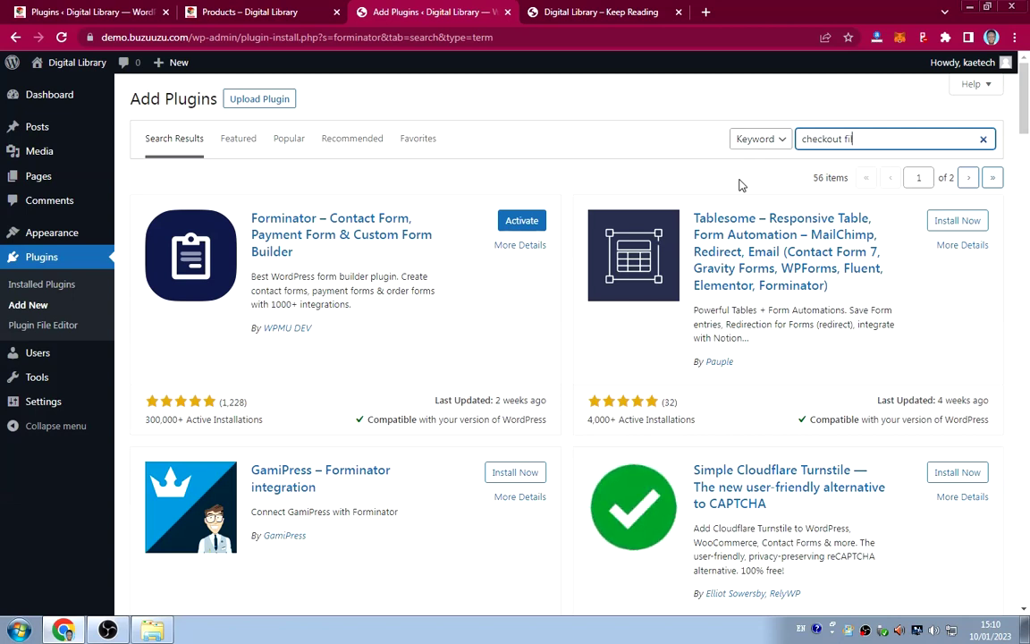
text(eld e)
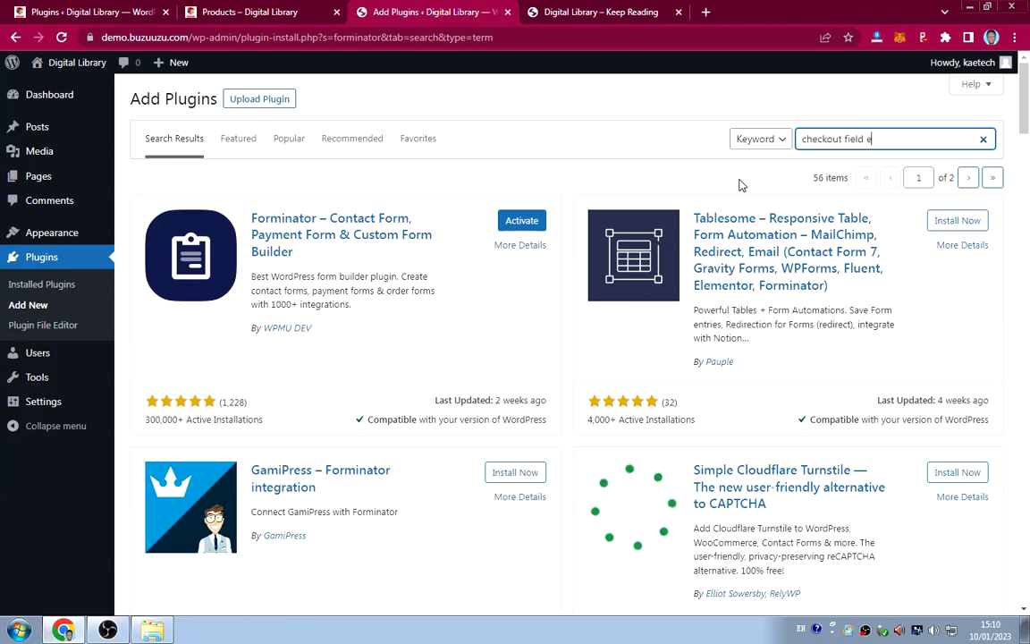
text(ditor)
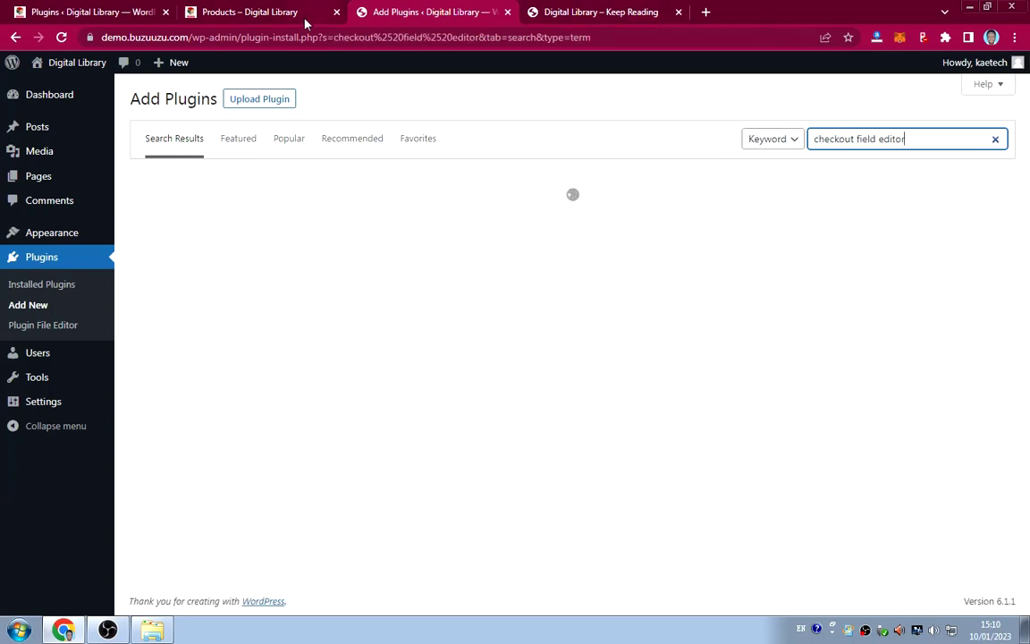
Go from the finished site's cart to its Checkout page and examine the billing fields, order summary and Borrow button.
click(273, 11)
scroll(539, 288, down, 3)
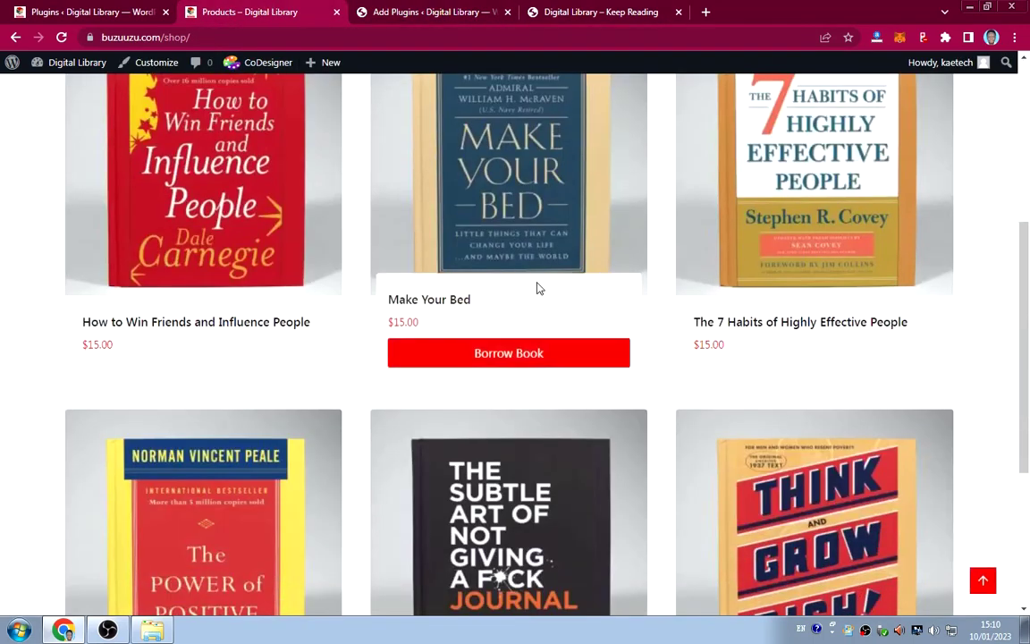
scroll(538, 287, up, 5)
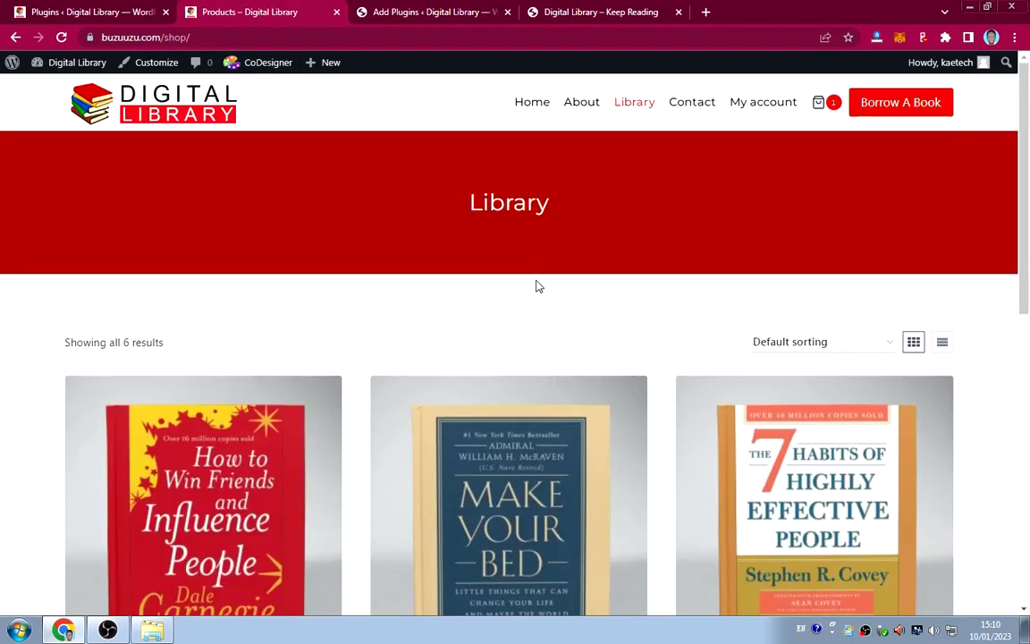
click(823, 106)
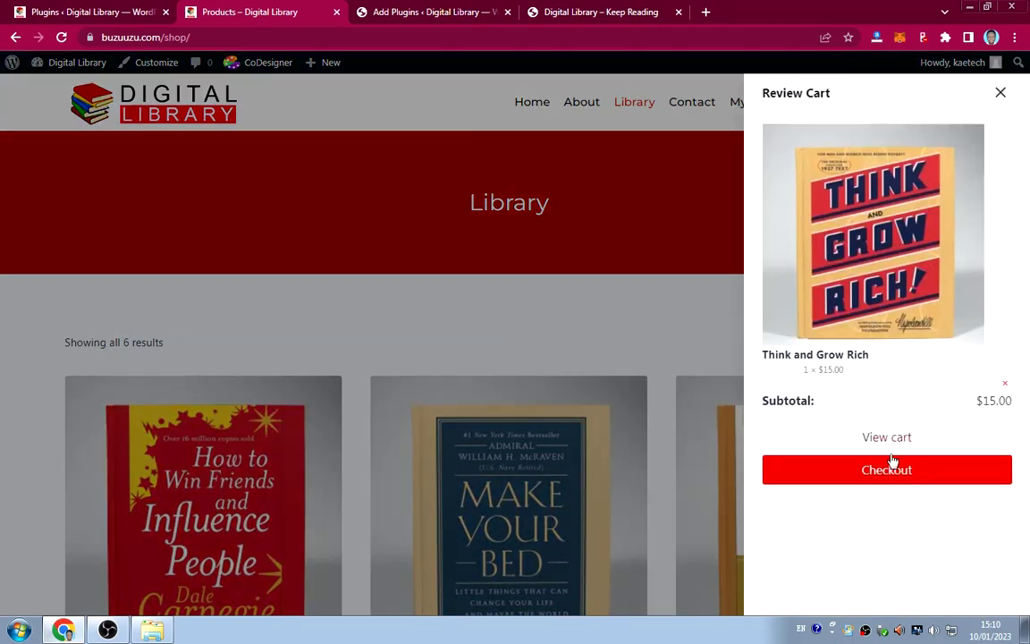
click(771, 467)
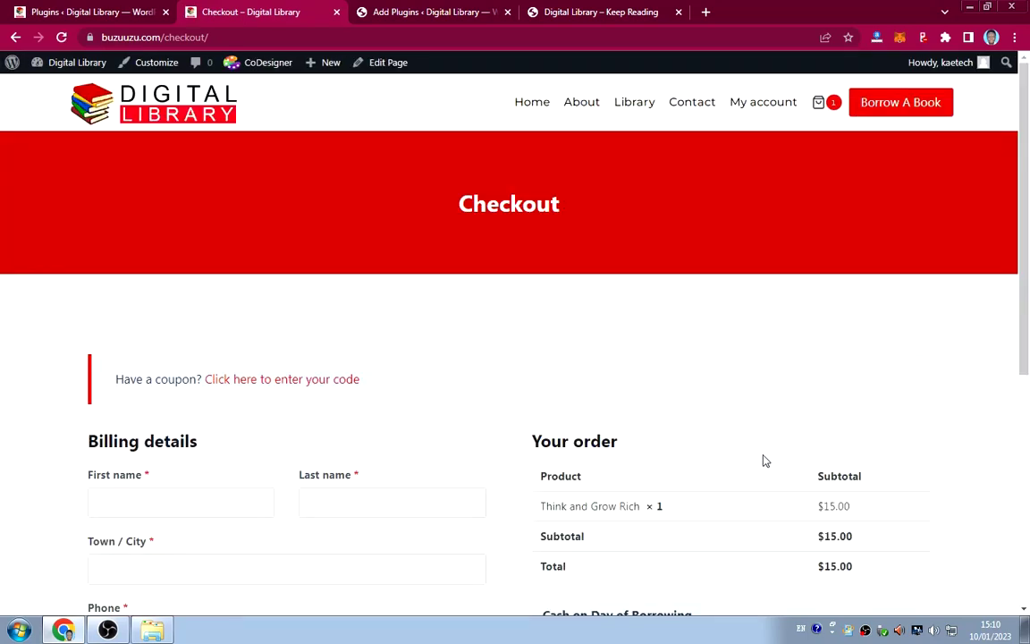
scroll(480, 456, down, 4)
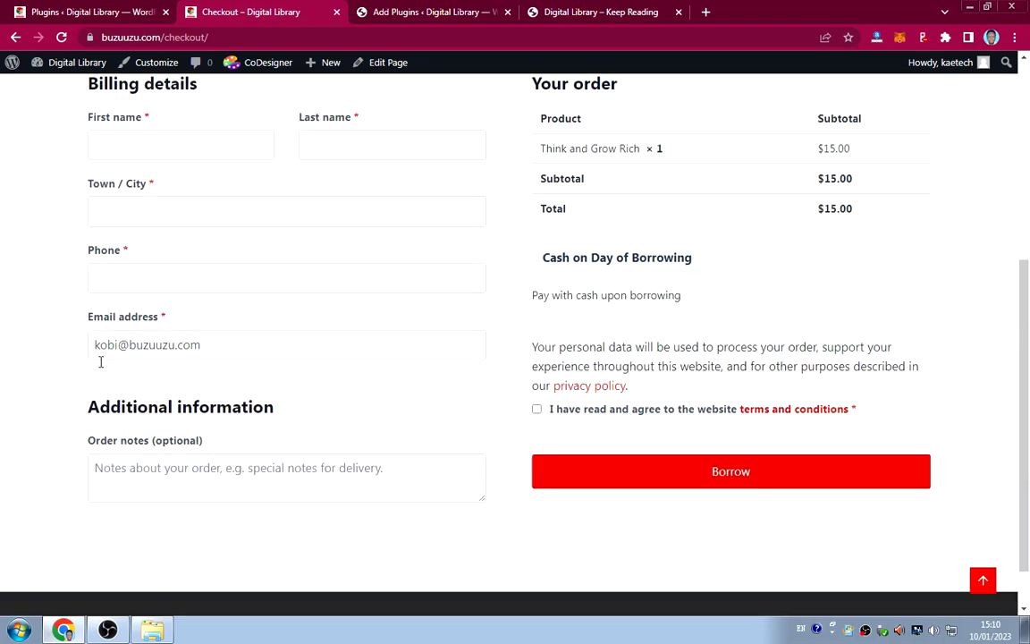
scroll(98, 375, down, 1)
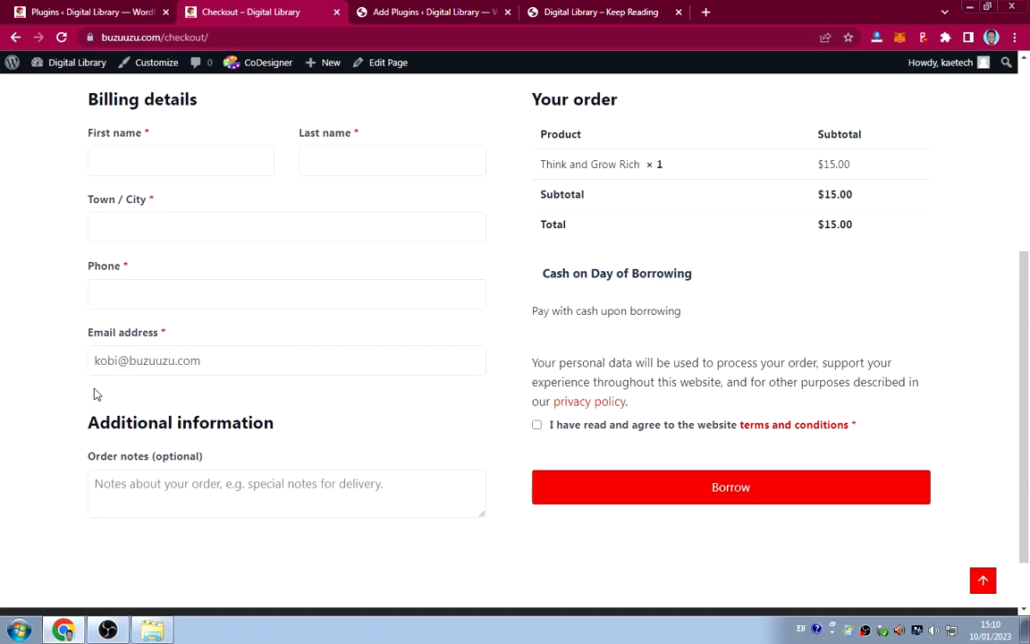
scroll(95, 393, up, 2)
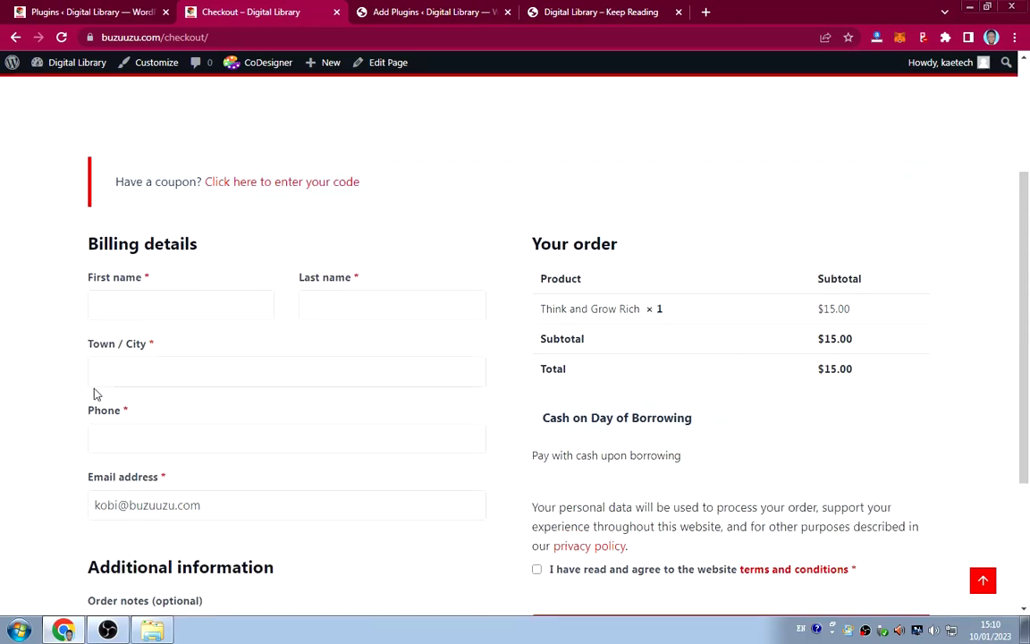
scroll(95, 391, down, 2)
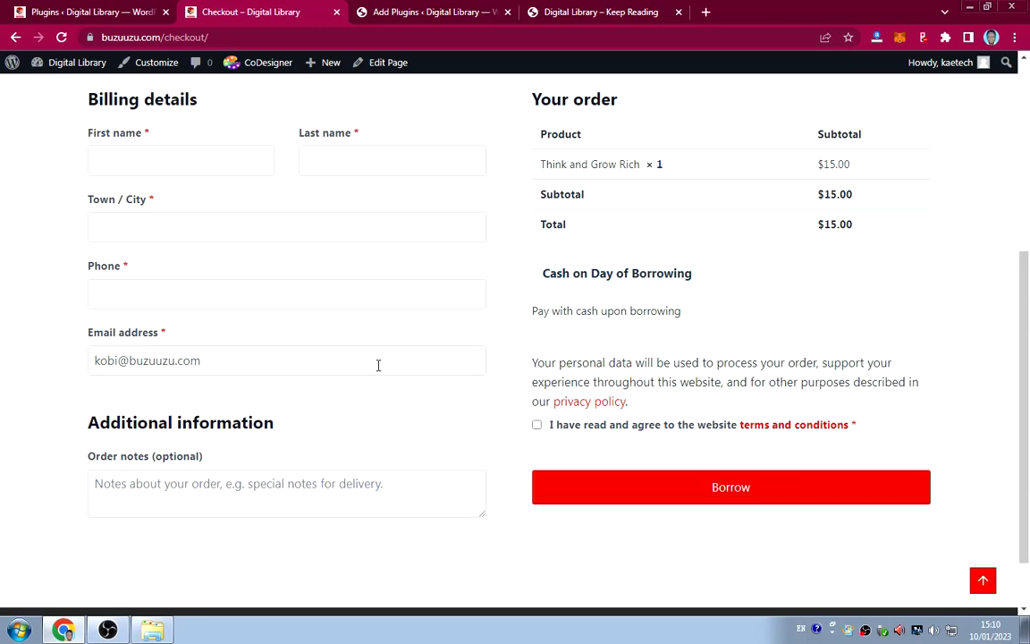
scroll(378, 365, up, 1)
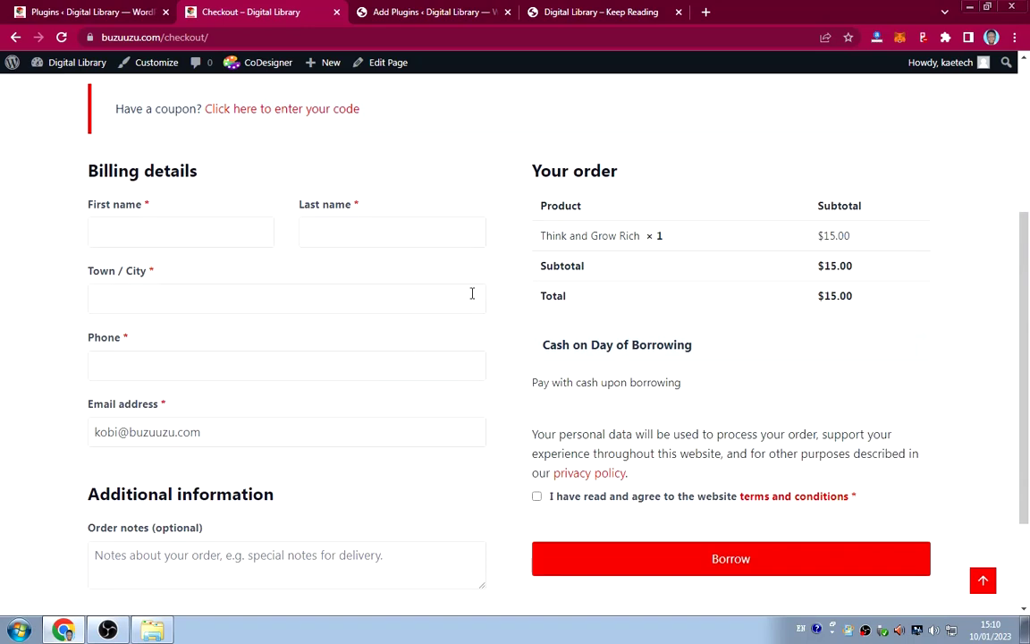
scroll(471, 292, down, 2)
scroll(471, 292, up, 6)
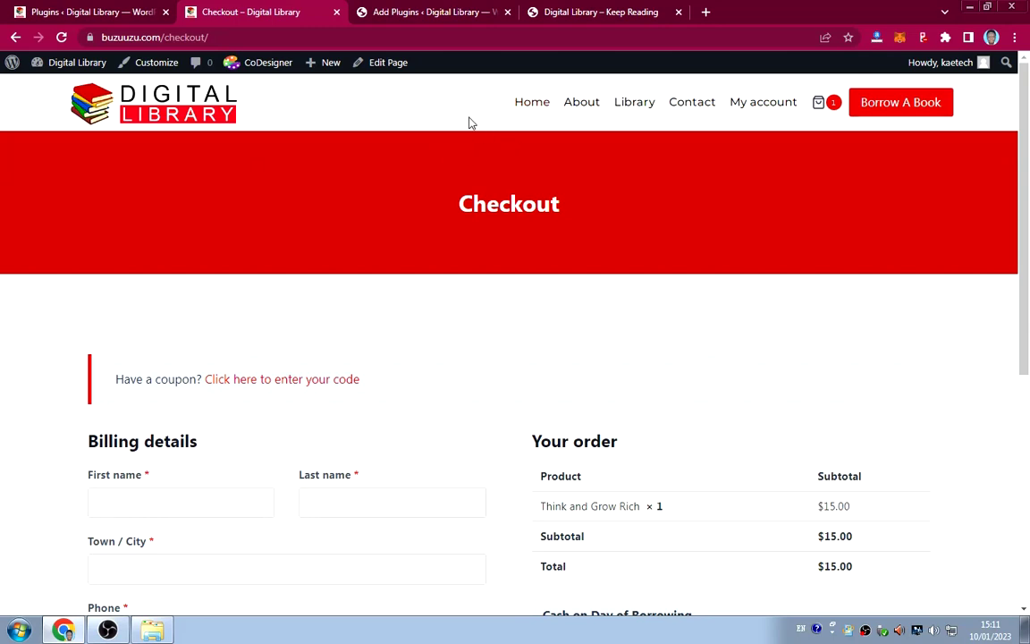
Inspect the finished site's Checkout page in the iPhone XR mobile view, from the banner to the footer.
right_click(379, 107)
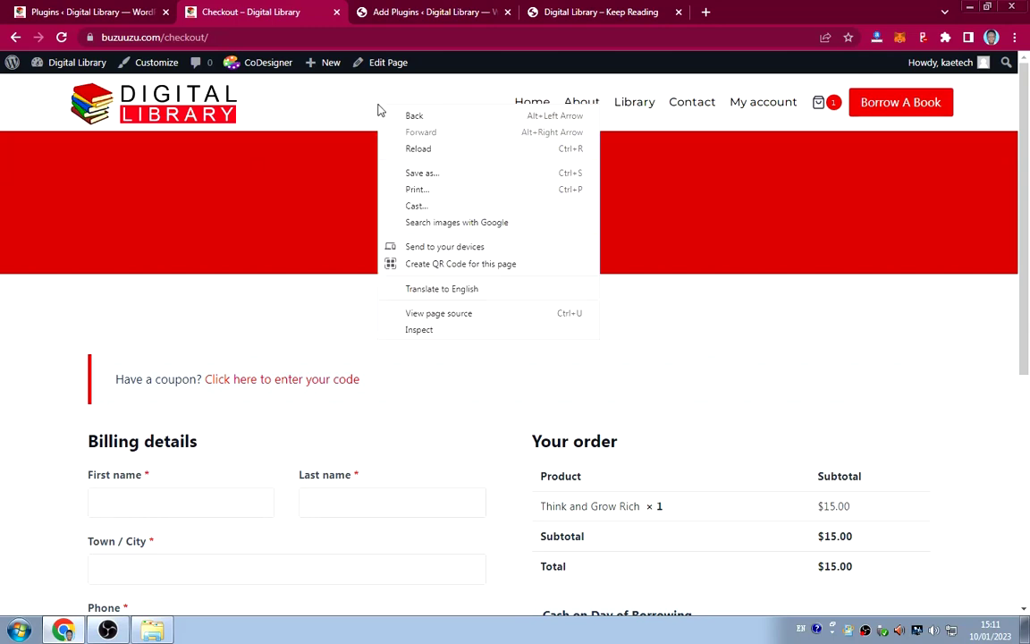
click(430, 331)
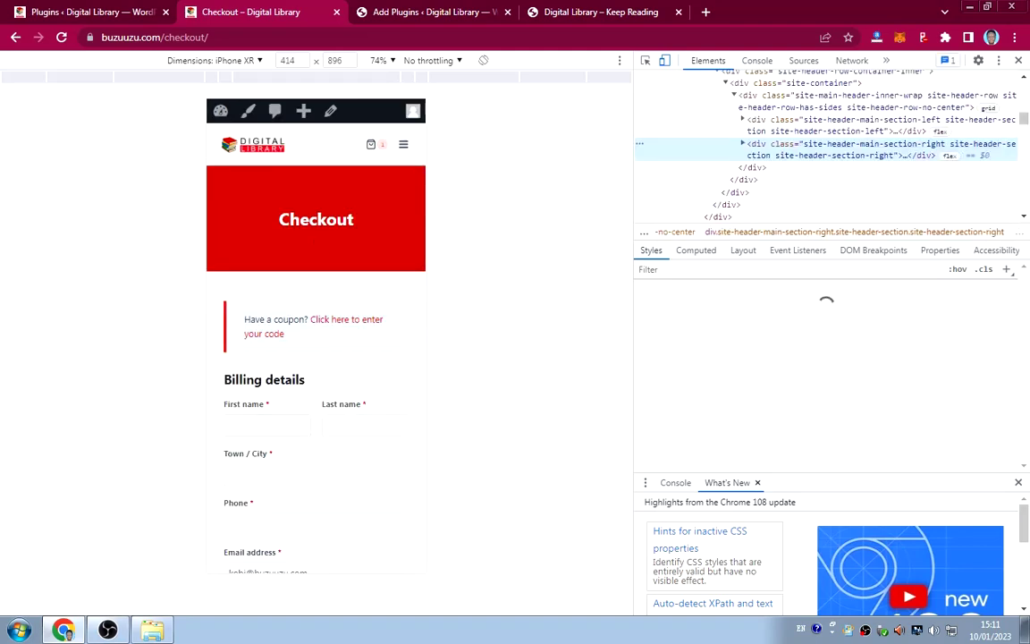
scroll(304, 288, down, 6)
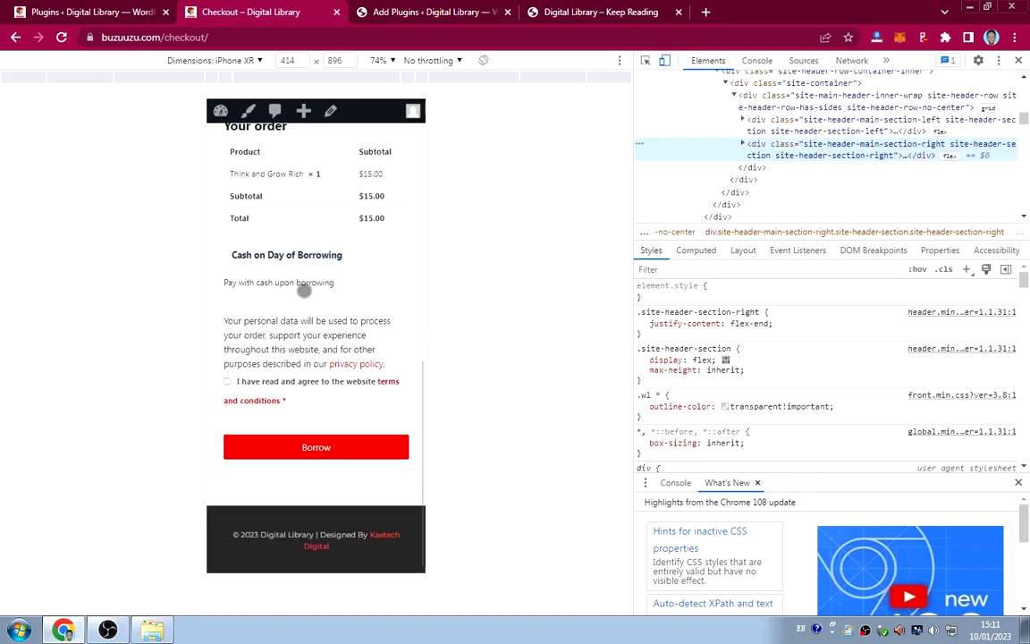
scroll(304, 289, up, 8)
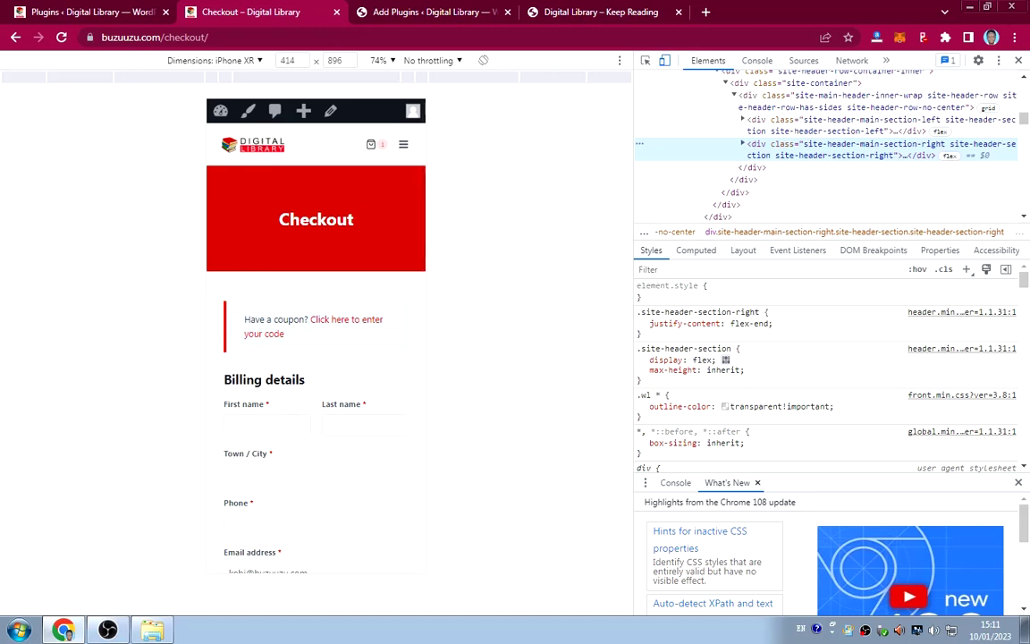
Load the finished site's home page in the mobile view, examine its banners and book products, and close the developer tools.
key(F5)
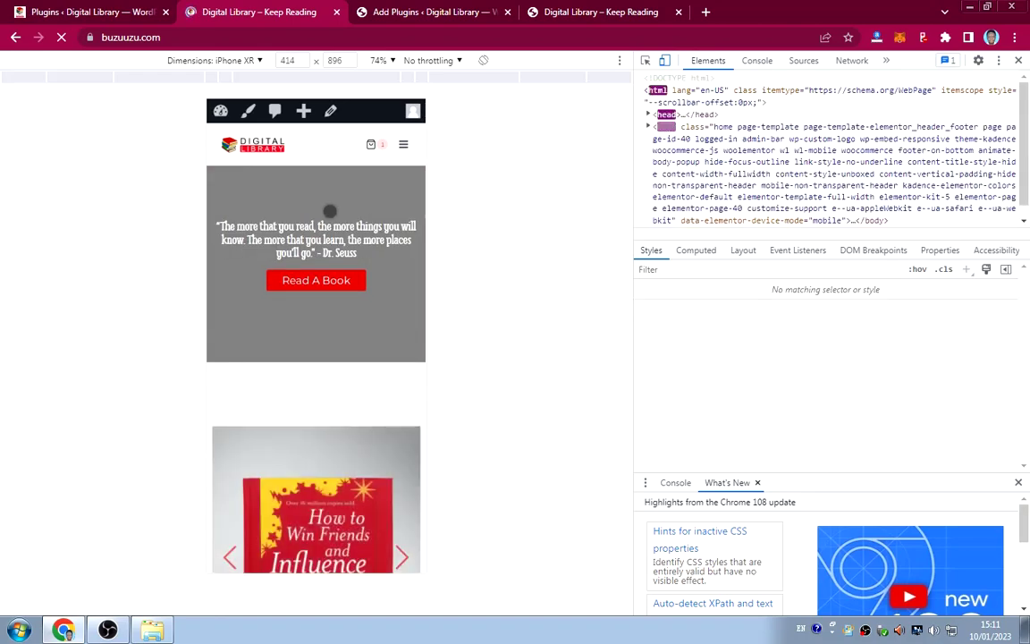
scroll(330, 211, down, 7)
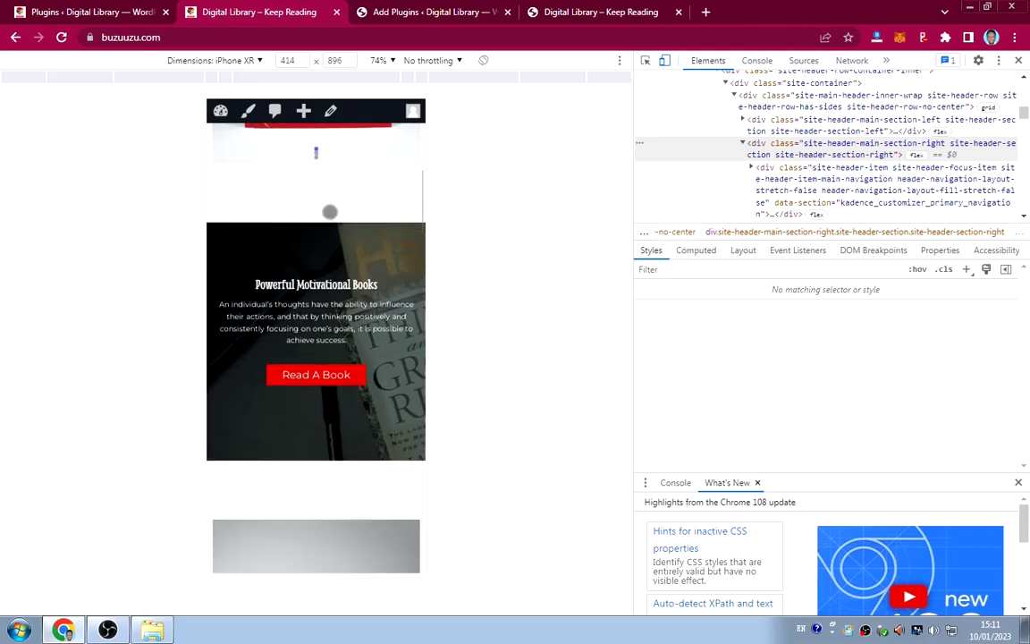
scroll(330, 211, down, 10)
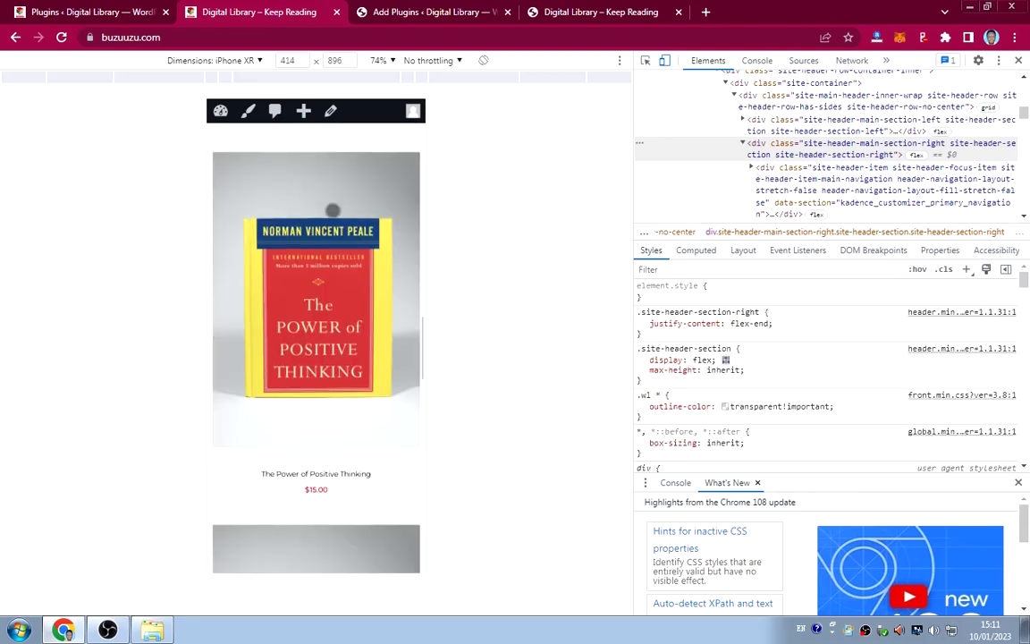
scroll(332, 210, down, 15)
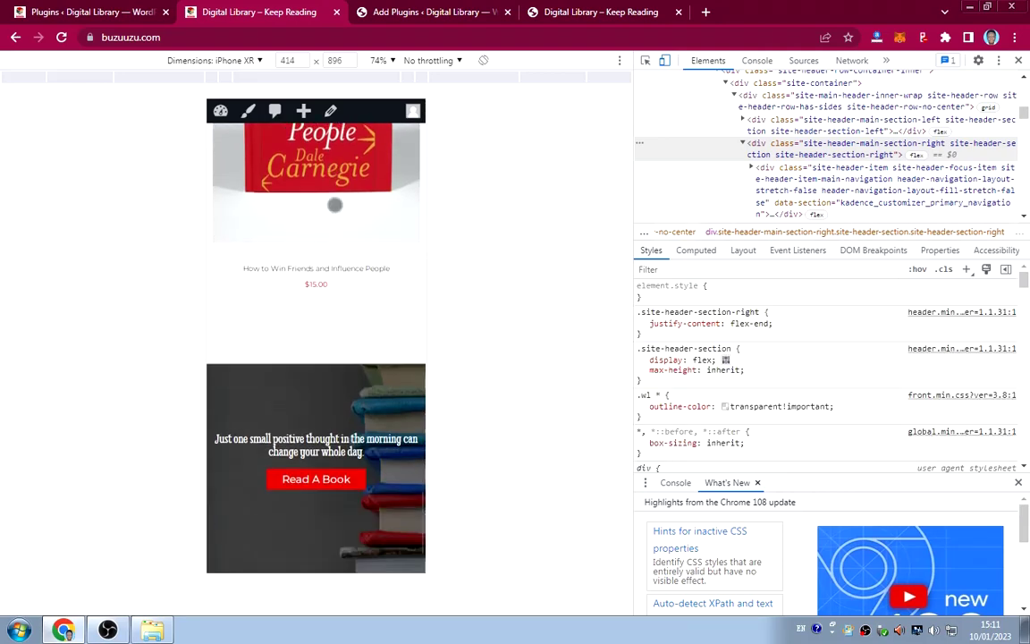
scroll(334, 205, down, 2)
scroll(336, 205, up, 6)
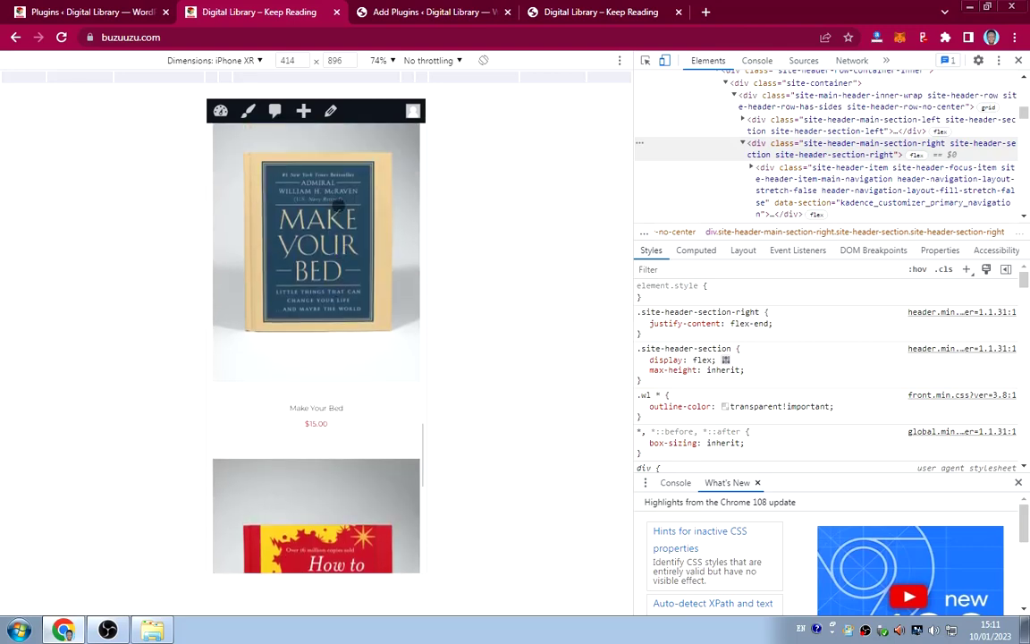
scroll(338, 206, up, 12)
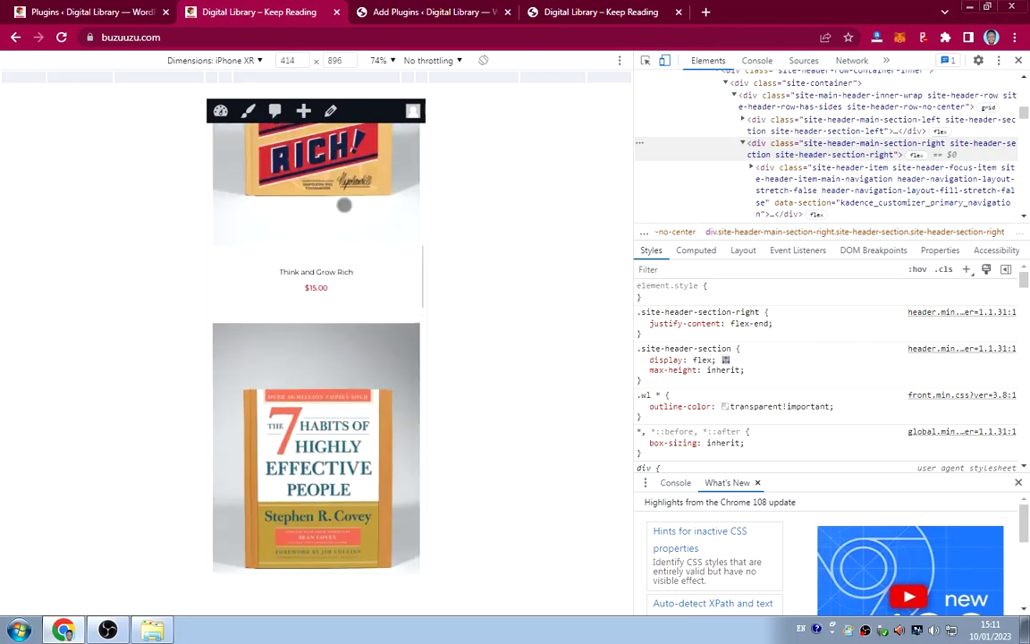
scroll(343, 204, up, 15)
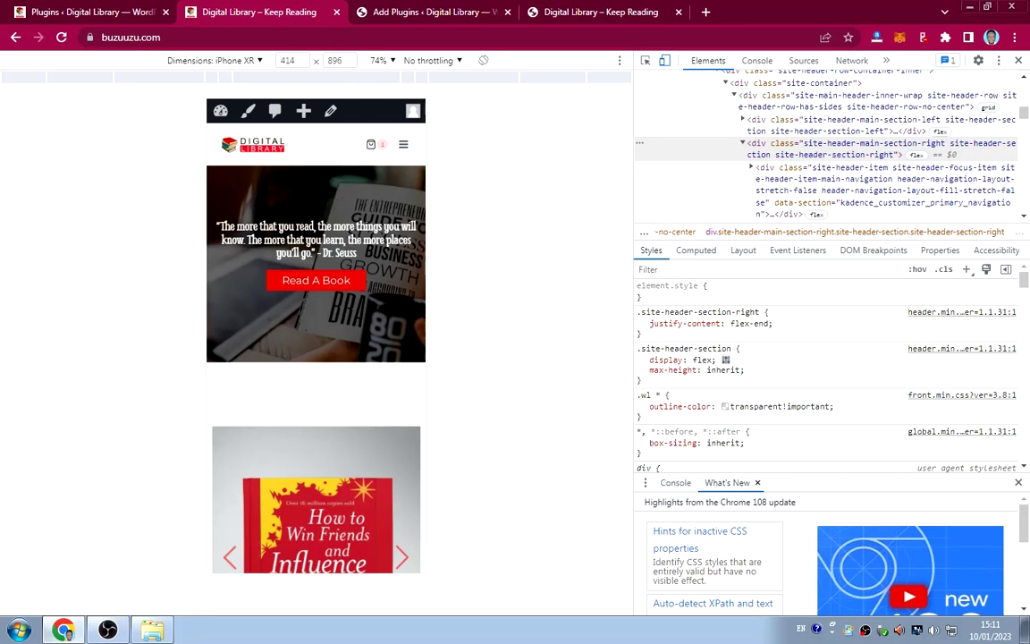
click(1018, 61)
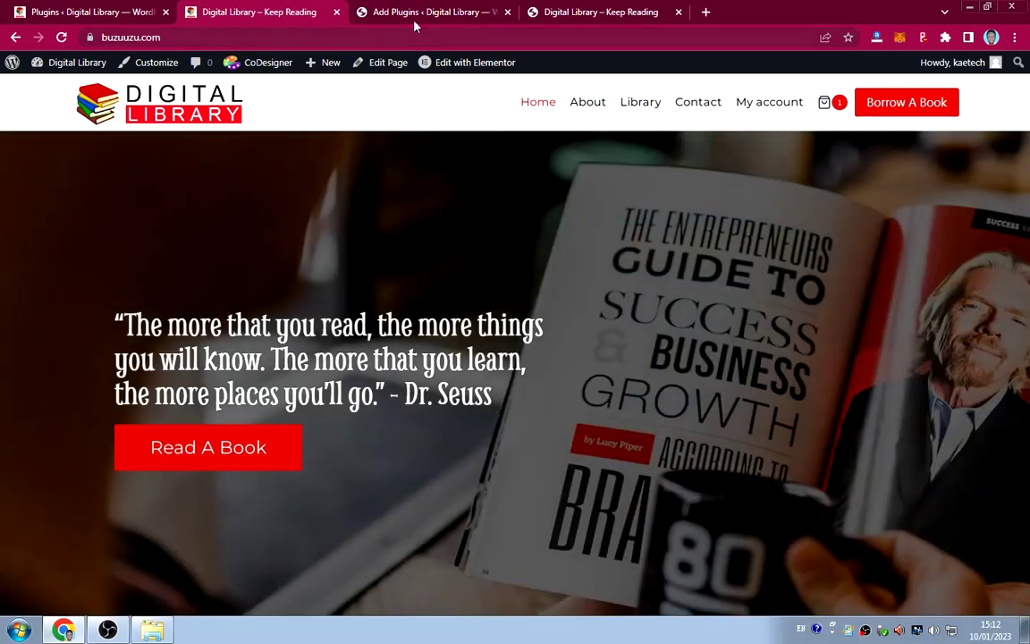
Return to the plugin results, install Checkout Field Editor (Checkout Manager) for WooCommerce by ThemeHigh, and open the installed plugins list.
click(414, 18)
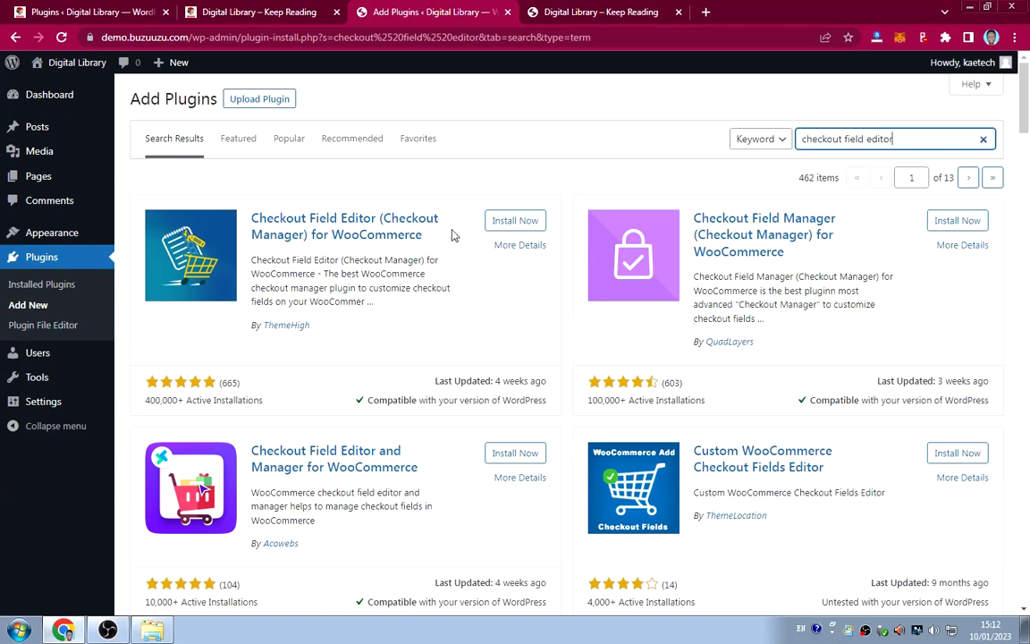
click(515, 222)
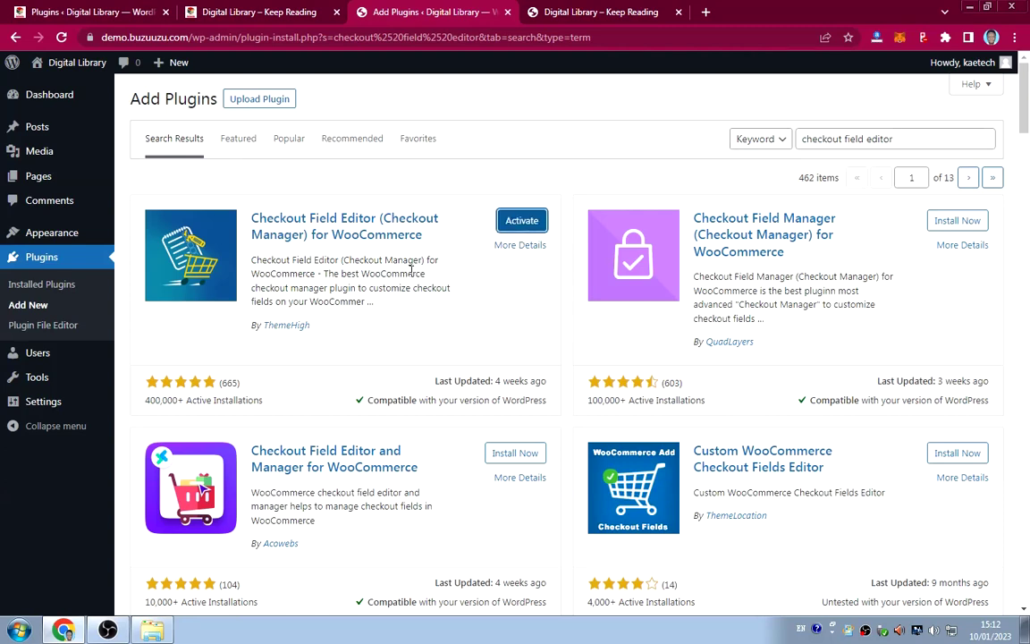
click(67, 282)
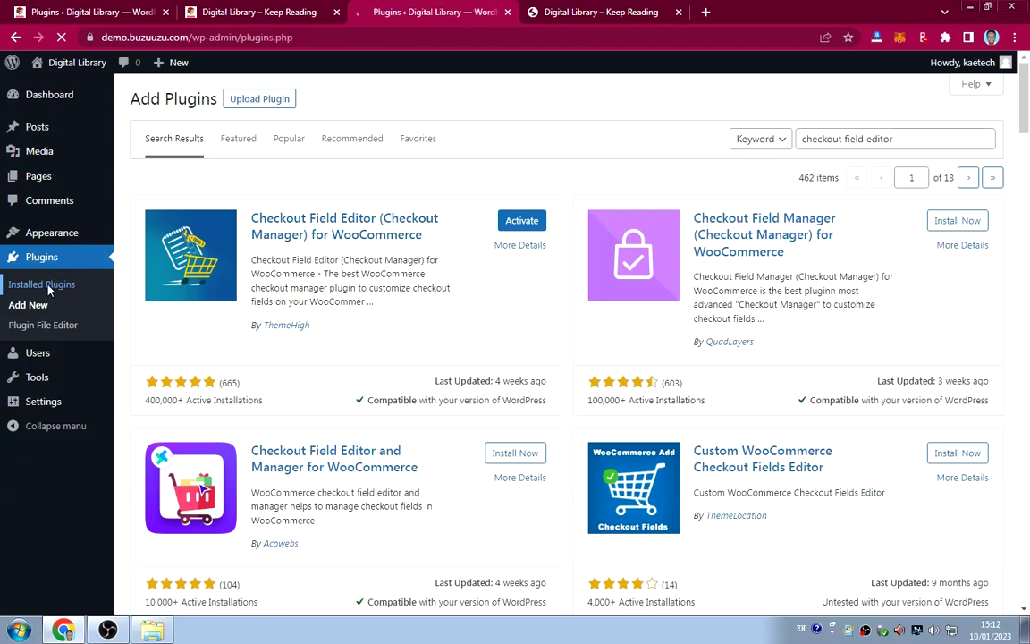
Filter the plugin list to the inactive ones, select all of them and bulk-activate them.
scroll(344, 294, down, 2)
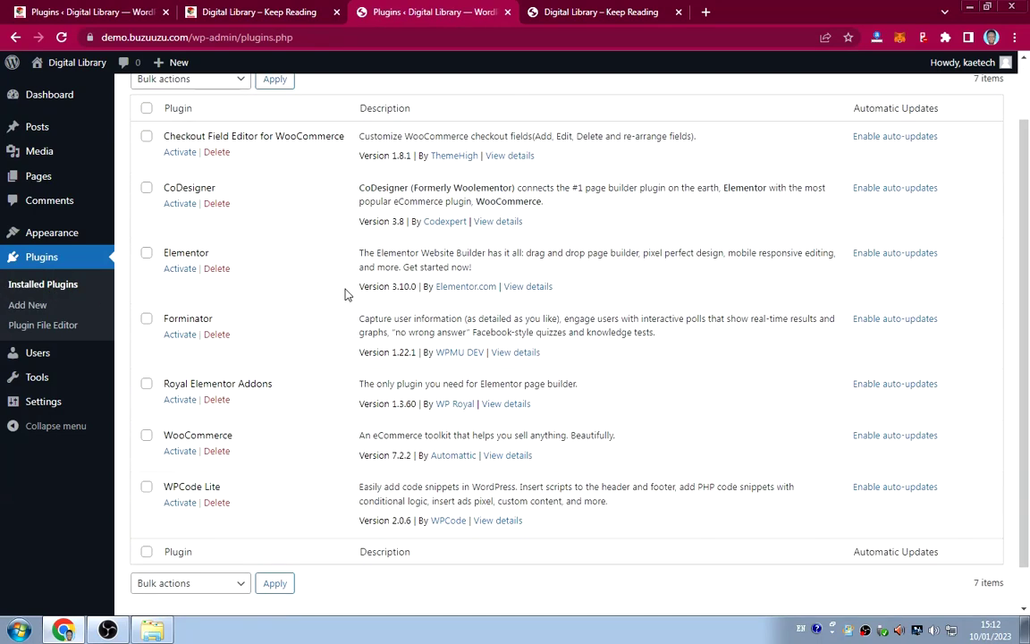
scroll(344, 294, up, 2)
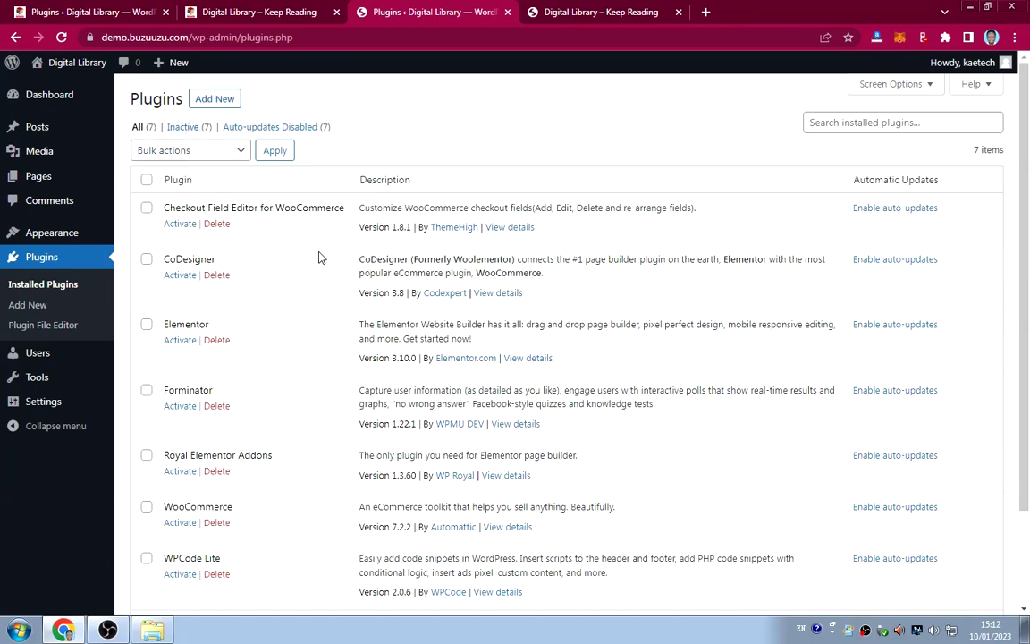
click(184, 127)
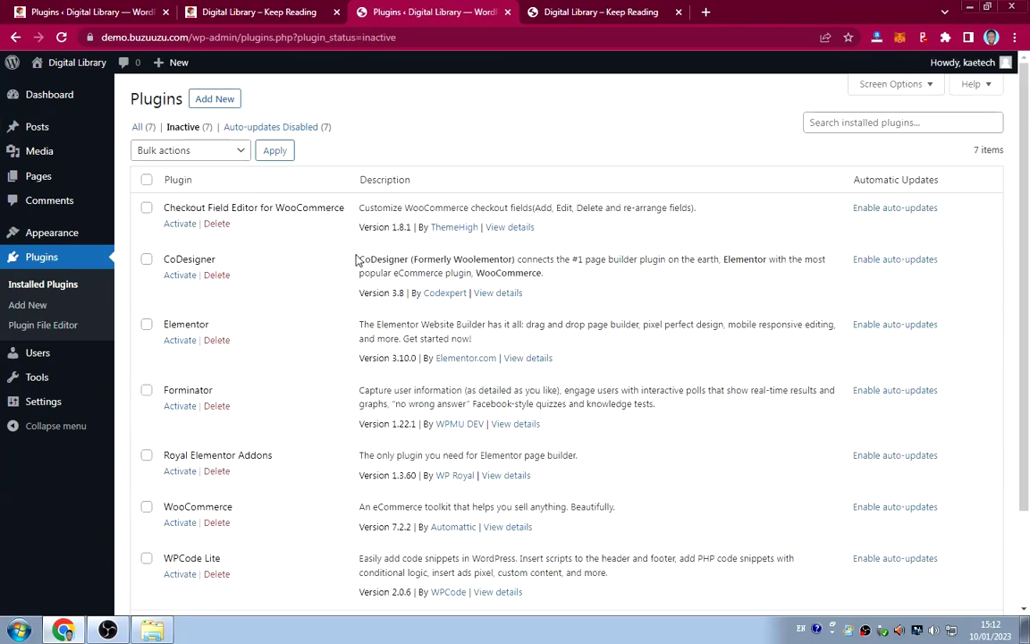
click(145, 180)
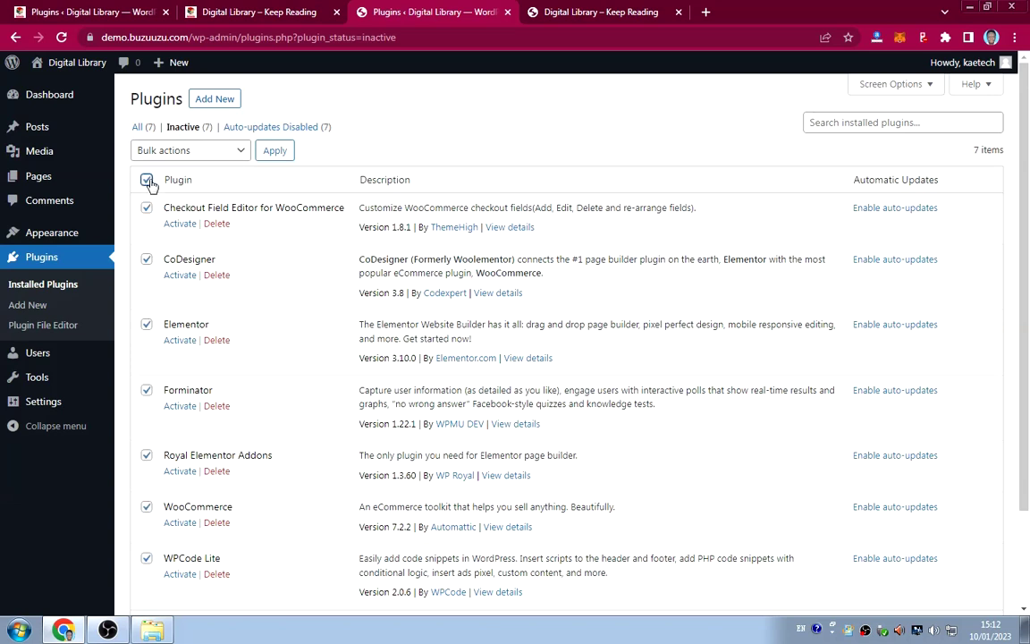
click(200, 150)
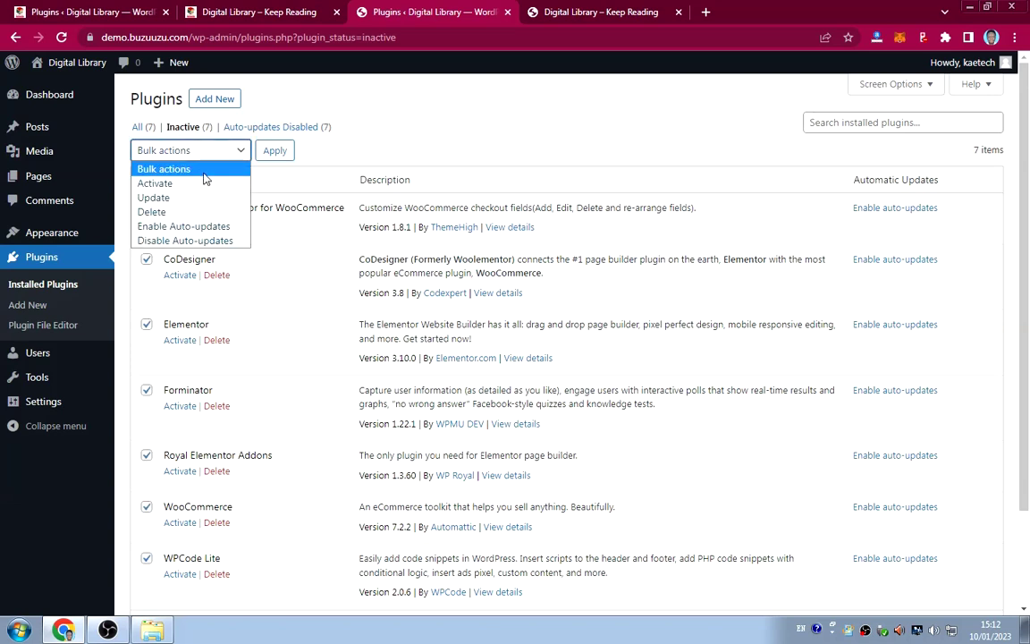
click(170, 183)
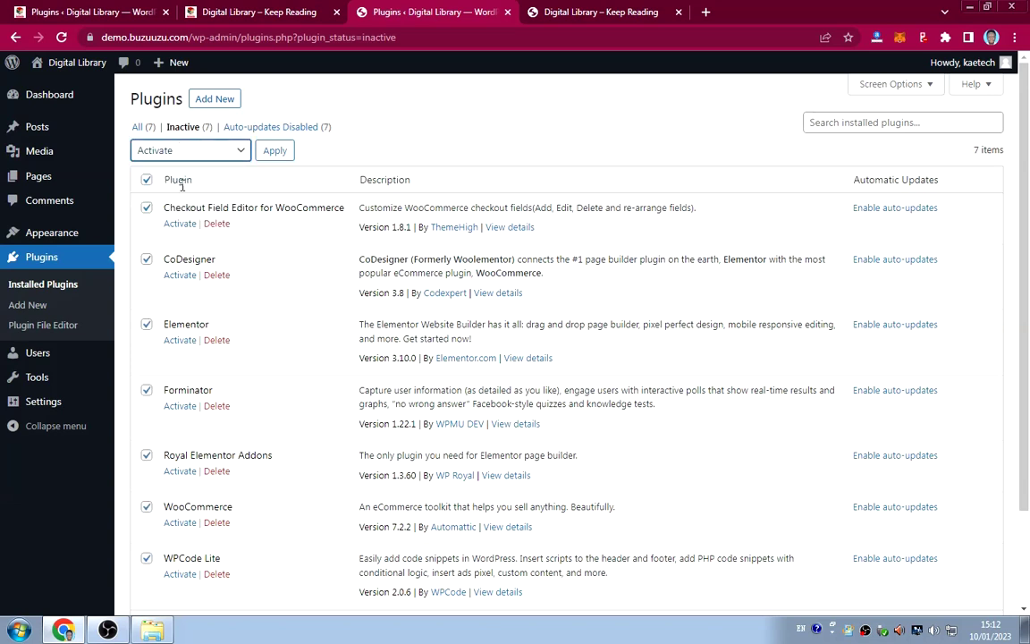
click(277, 152)
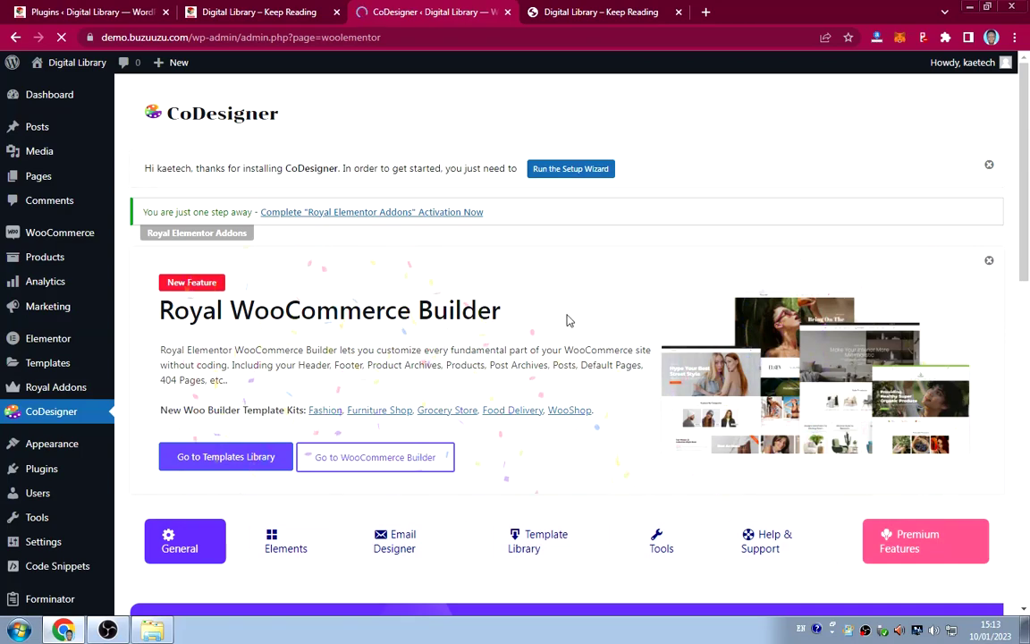
Look over the CoDesigner general page and open its Elements settings.
scroll(566, 320, down, 8)
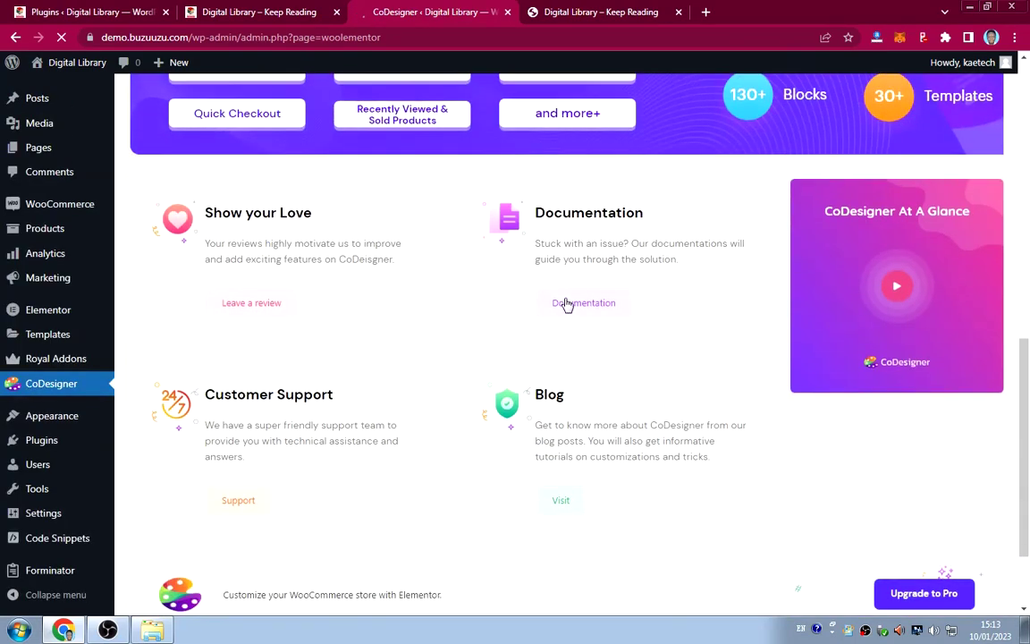
scroll(566, 304, down, 1)
scroll(565, 300, up, 5)
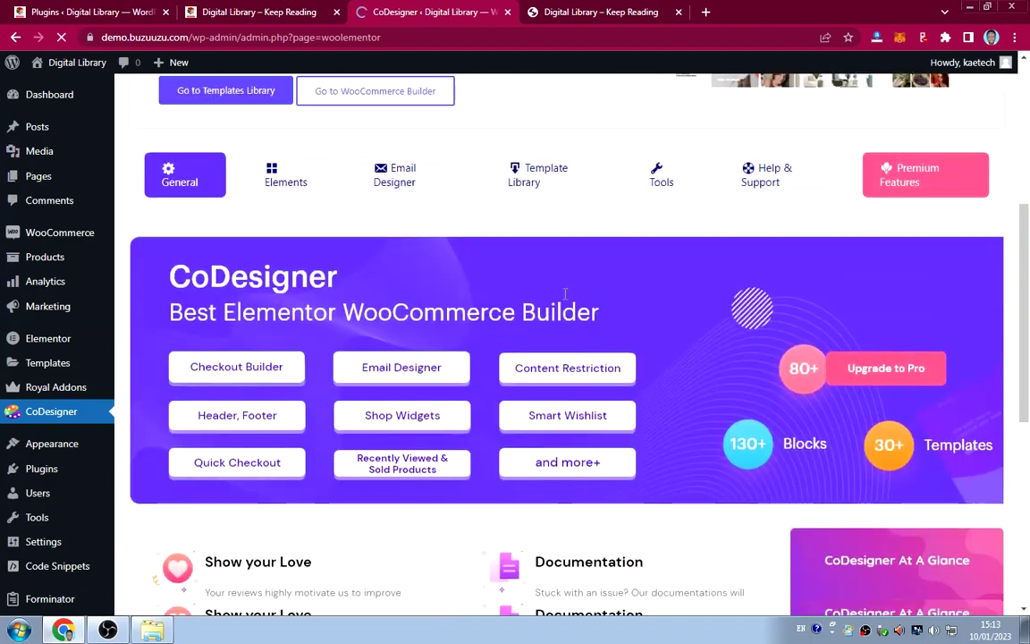
scroll(565, 293, up, 4)
scroll(563, 294, down, 3)
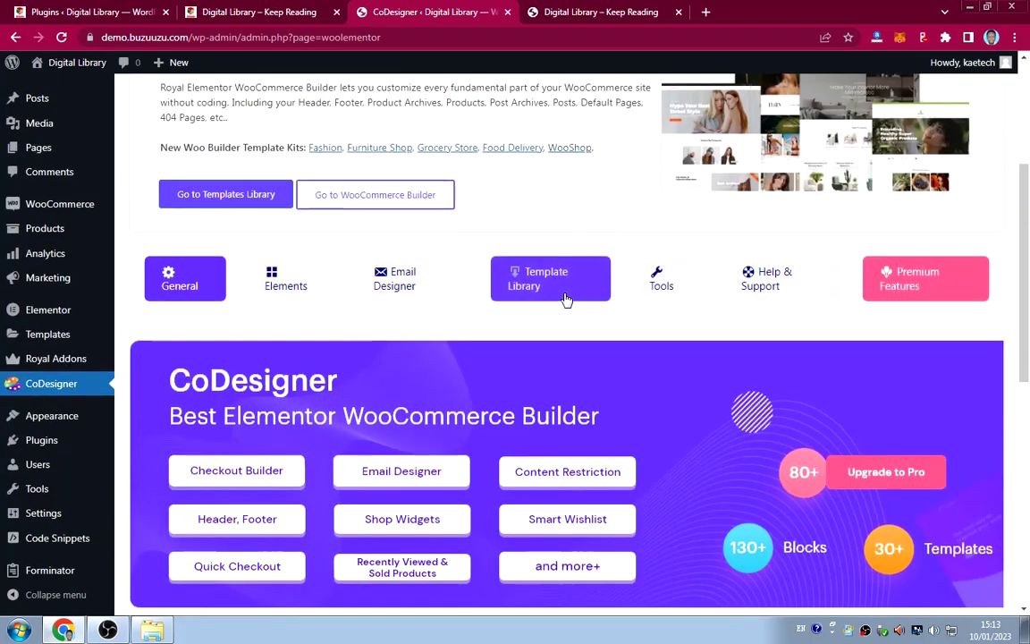
click(298, 292)
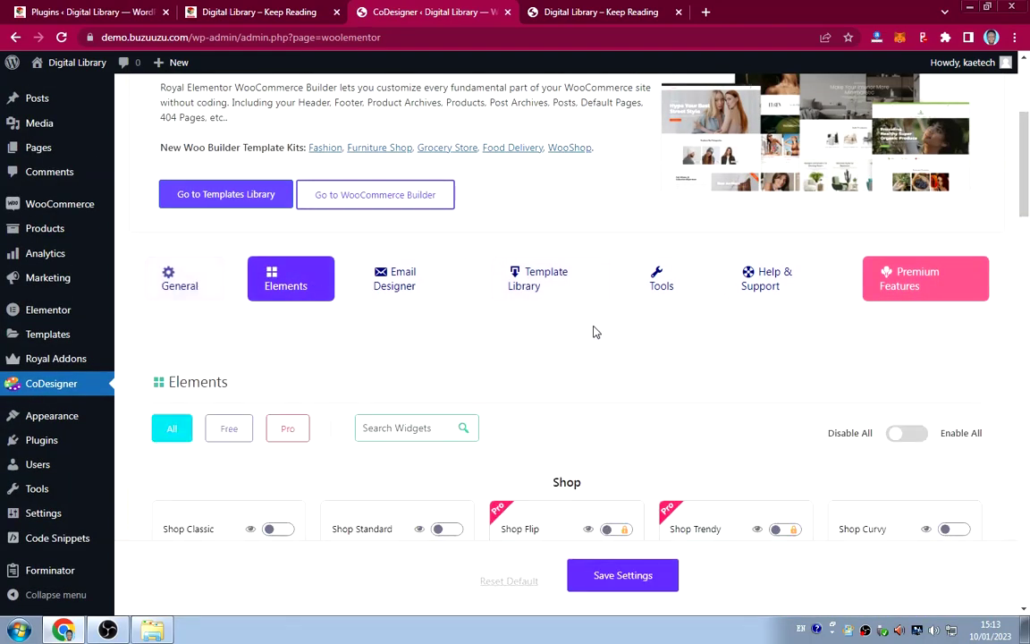
Enable the Shop Classic, Shop Standard and Shop Slider widgets in the Shop group of CoDesigner's elements.
scroll(593, 329, down, 2)
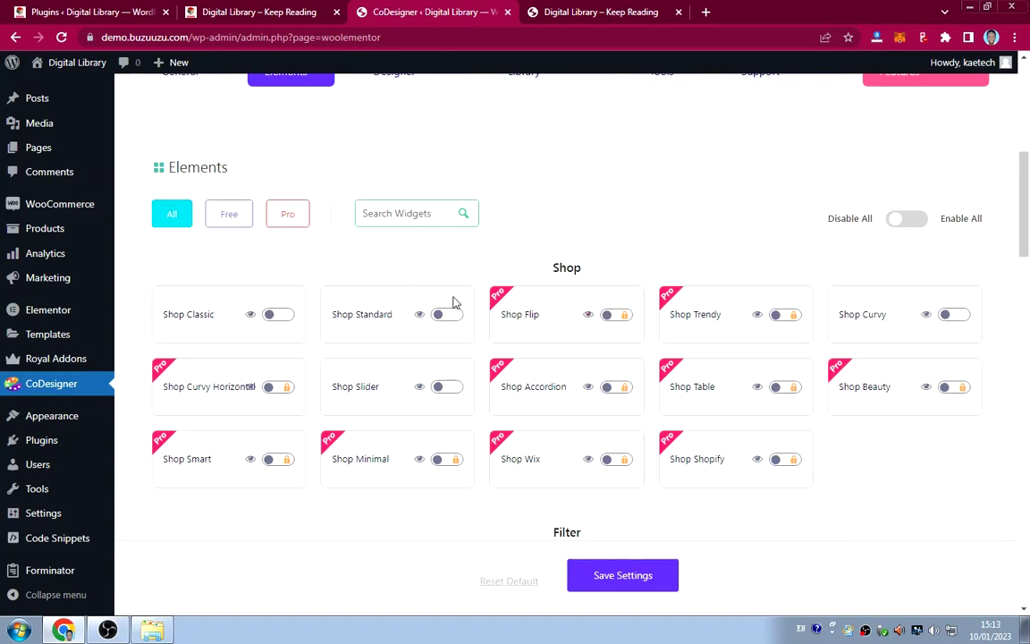
scroll(713, 258, down, 2)
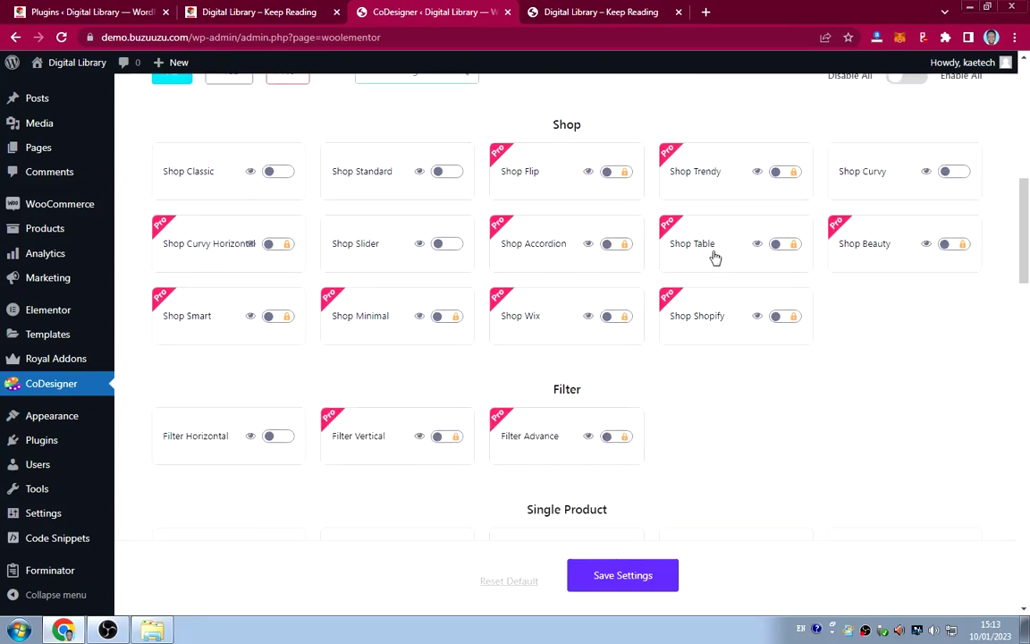
scroll(712, 258, up, 1)
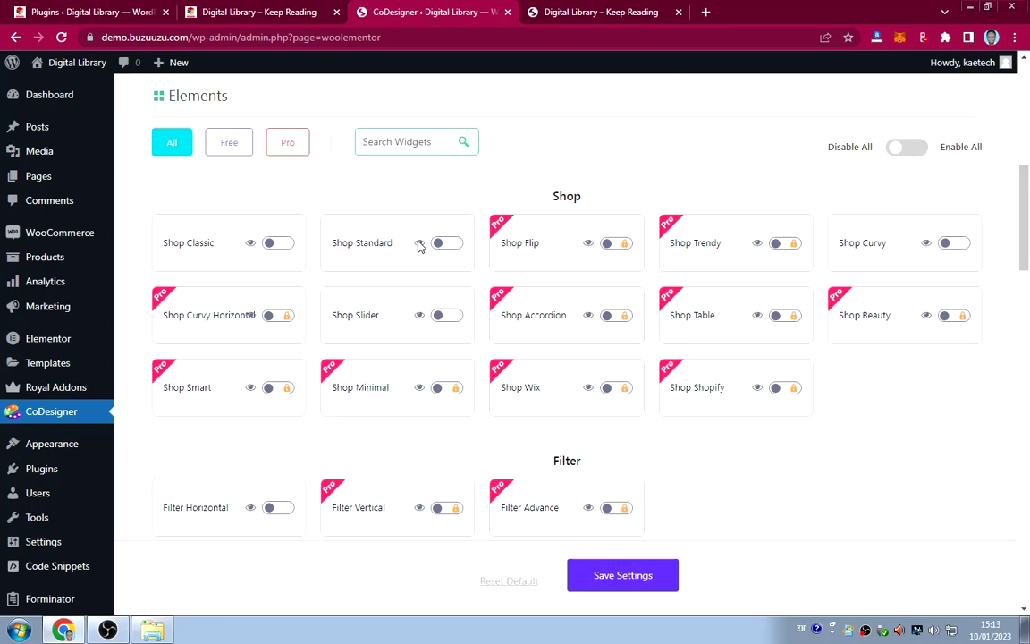
scroll(747, 456, down, 5)
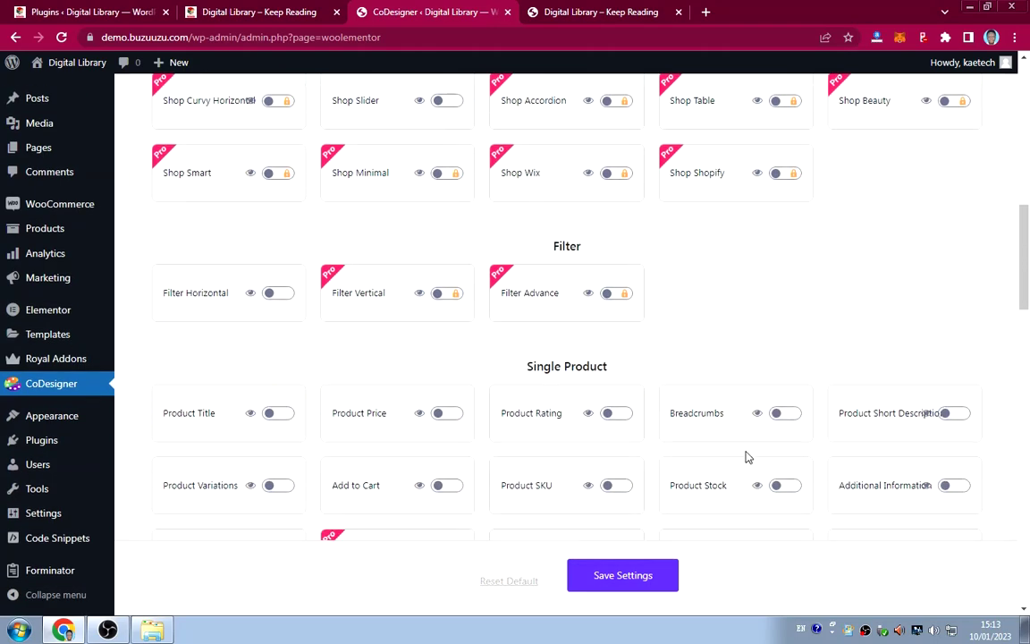
scroll(744, 445, down, 2)
scroll(742, 444, up, 8)
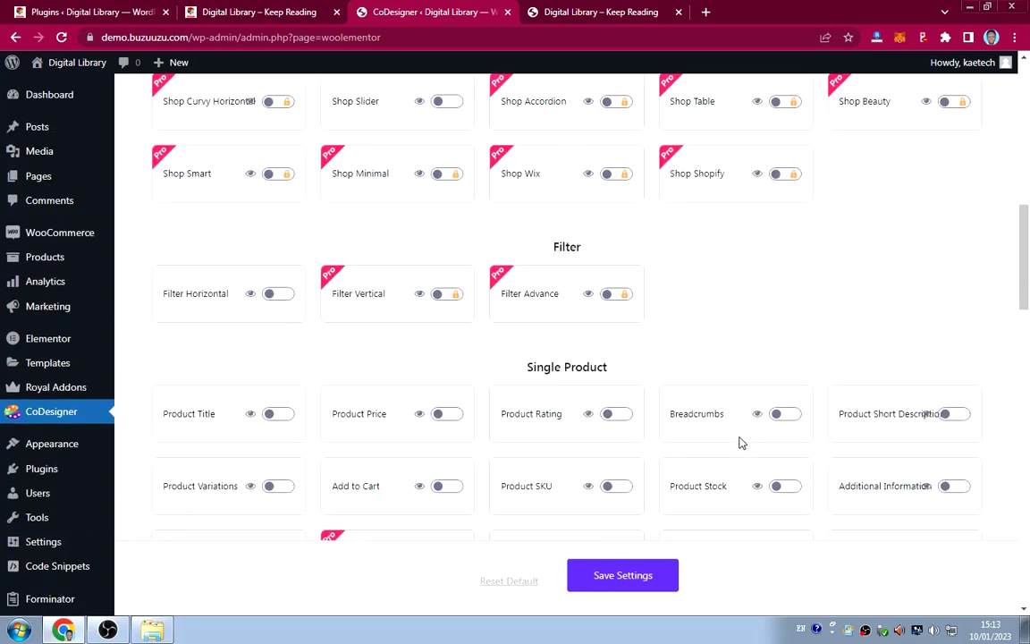
scroll(739, 442, down, 2)
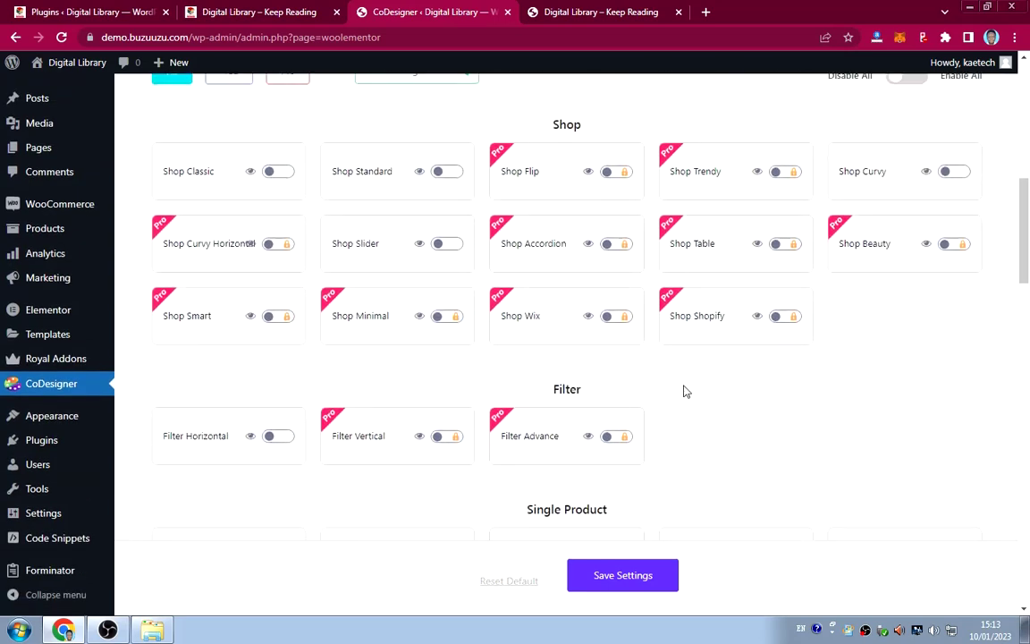
click(277, 172)
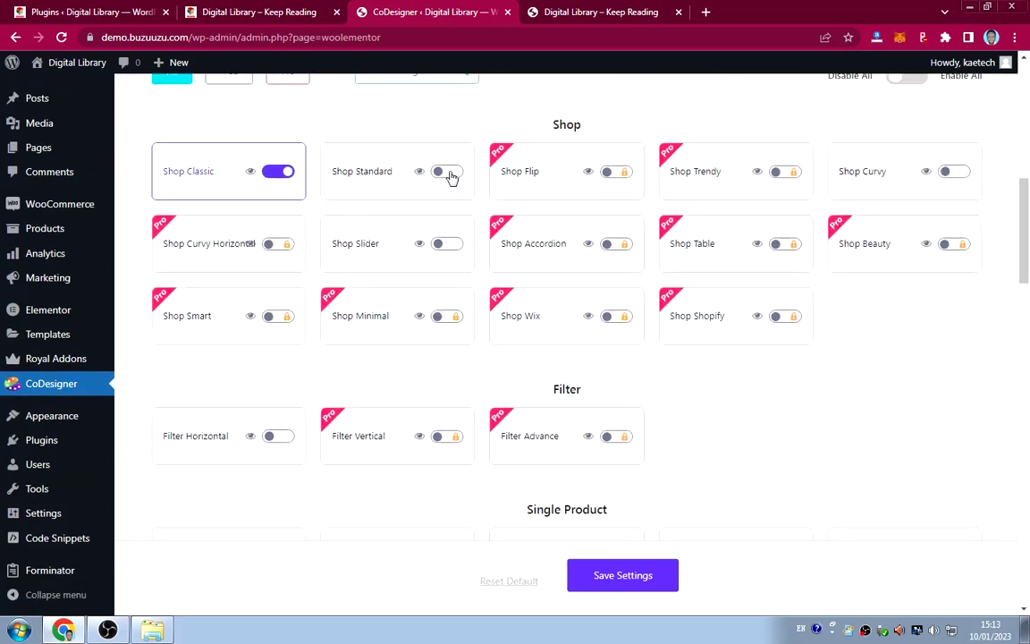
click(448, 173)
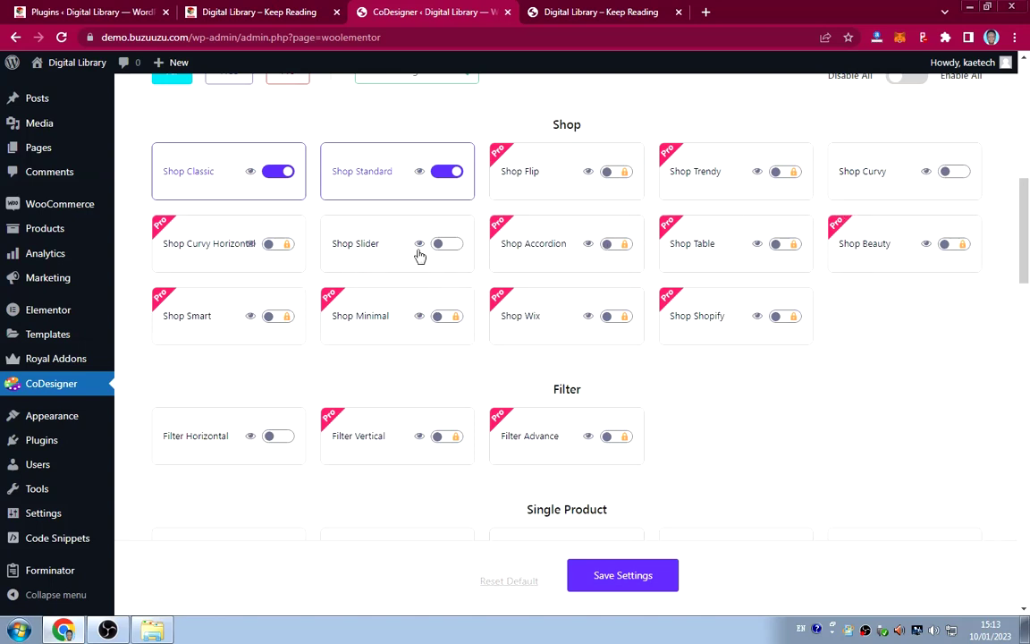
click(447, 245)
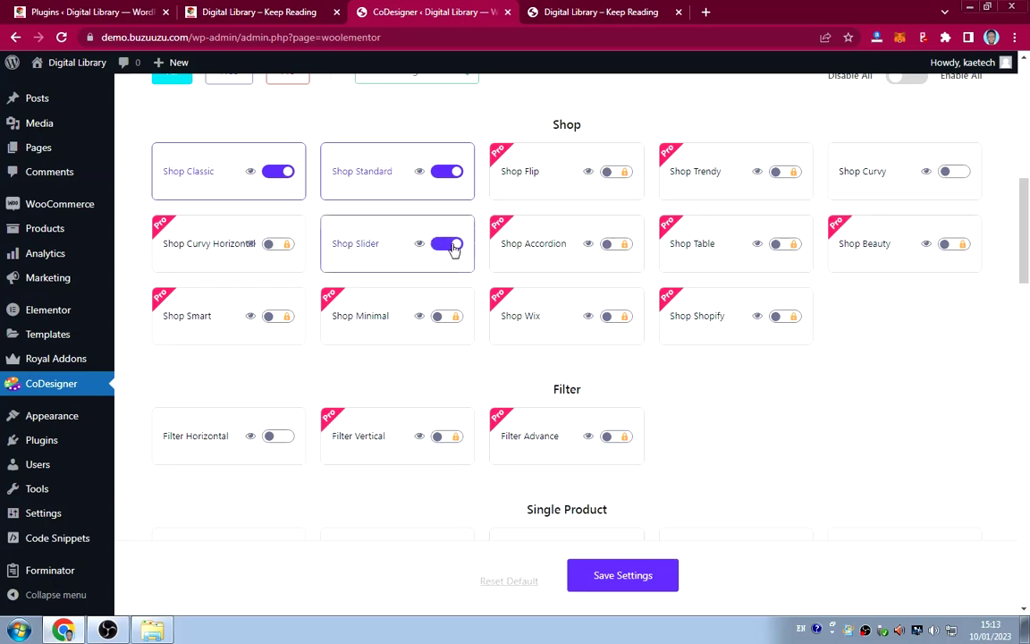
Enable the Tabs Beauty and Tabs Classic widgets in the Others group of CoDesigner's elements.
scroll(738, 339, down, 2)
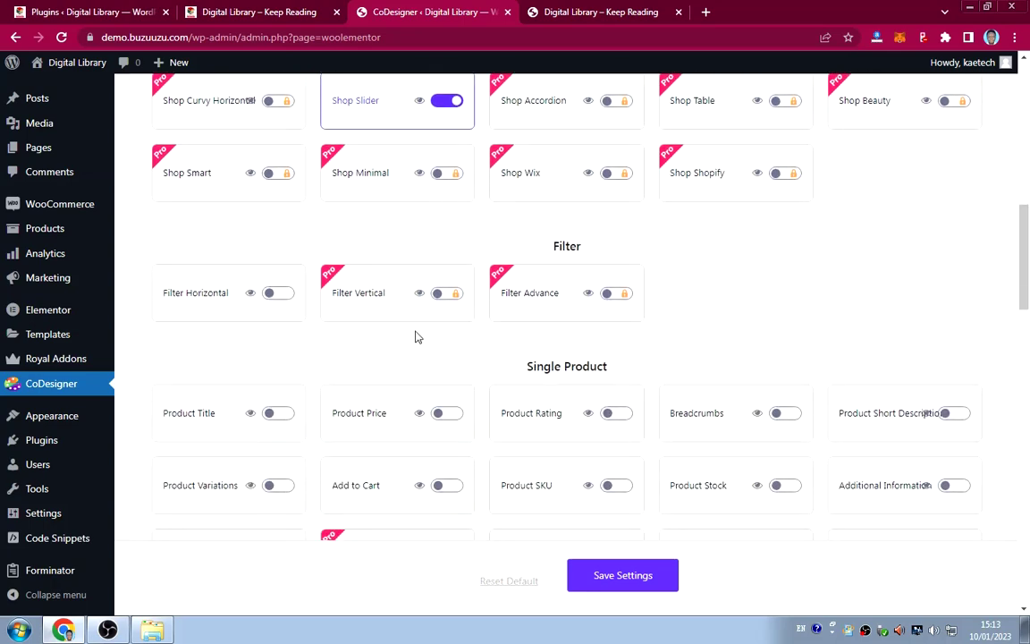
scroll(402, 331, down, 3)
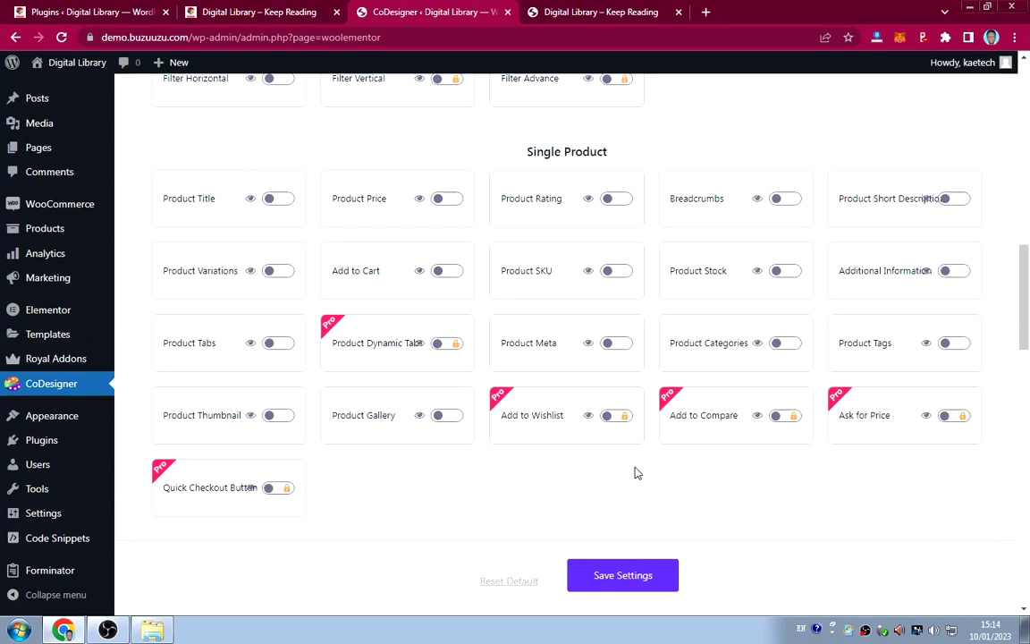
scroll(638, 472, down, 3)
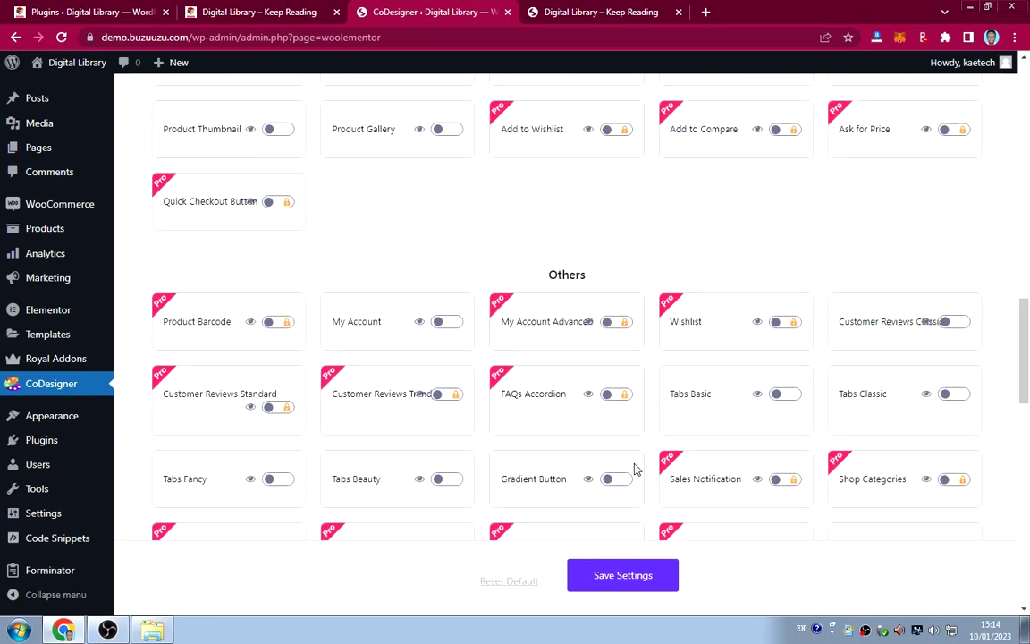
scroll(635, 467, down, 1)
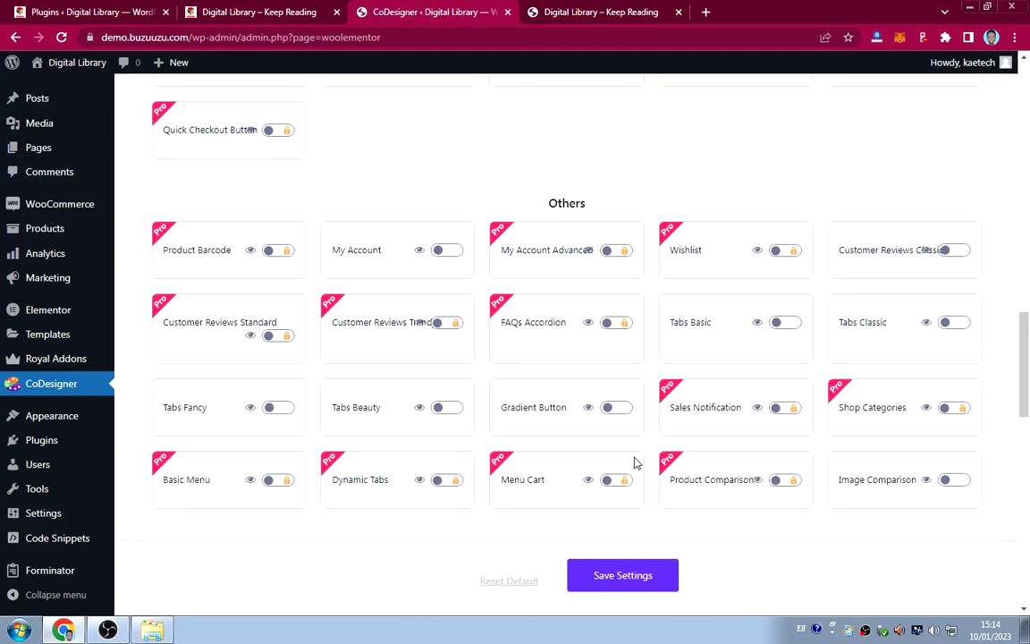
click(443, 408)
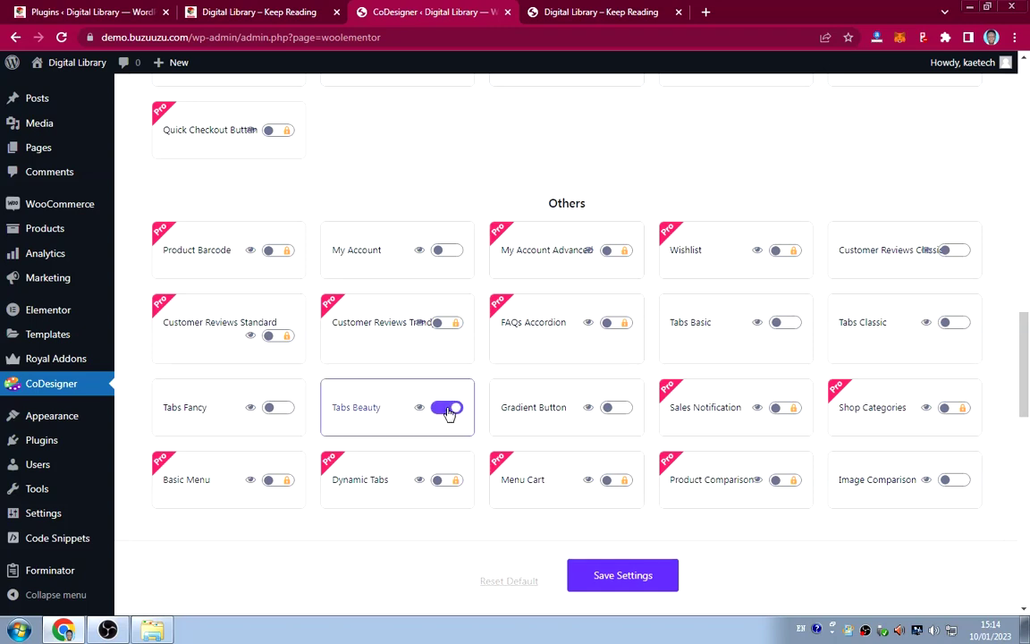
click(955, 322)
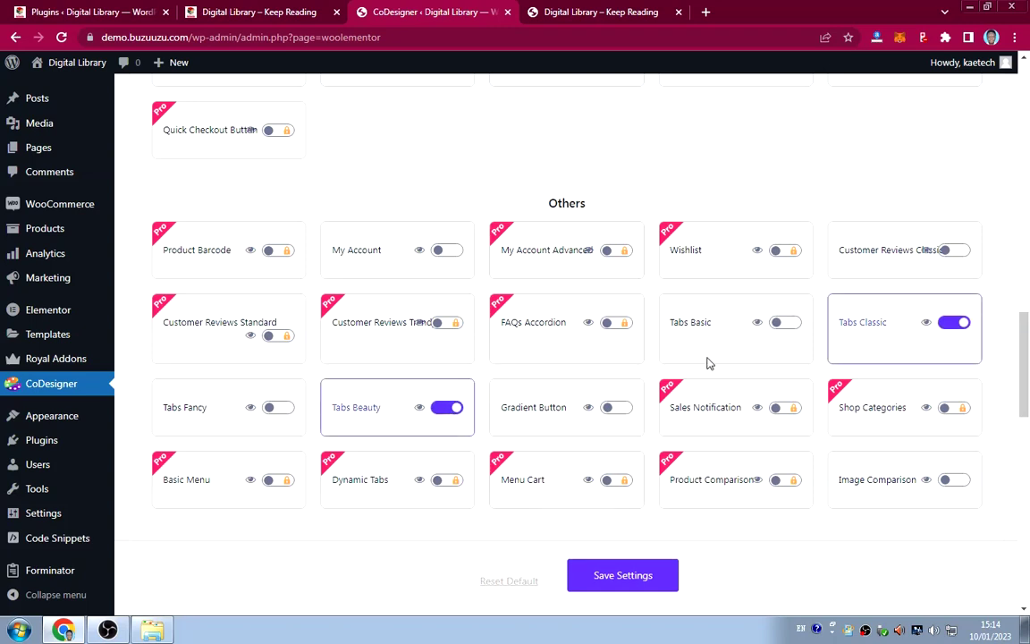
Review the remaining CoDesigner widgets from Pricing Table to Email, and save the element settings.
scroll(707, 362, down, 5)
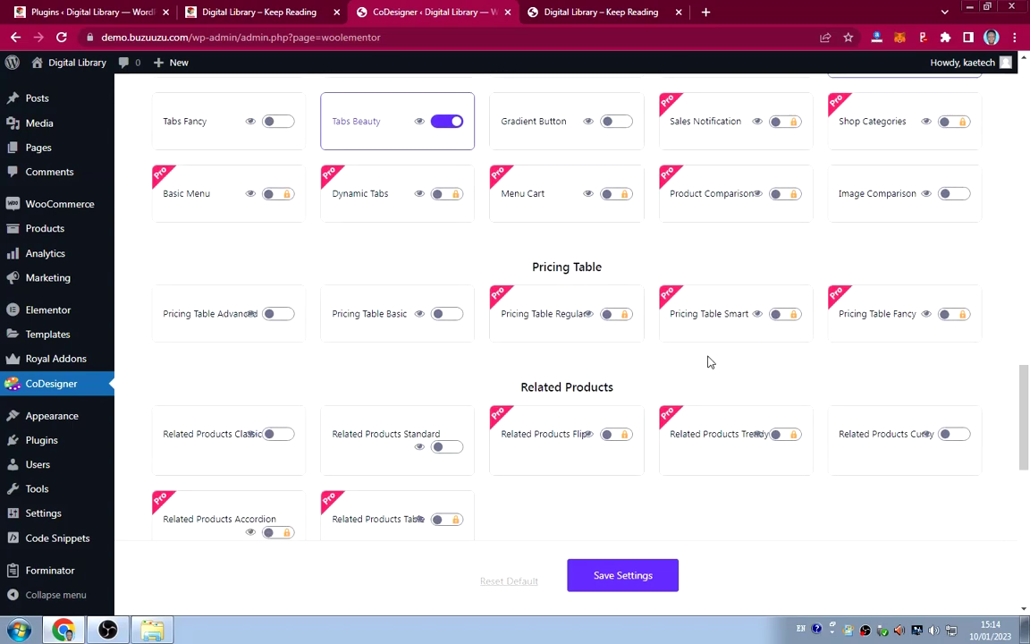
scroll(707, 362, down, 1)
scroll(709, 362, down, 1)
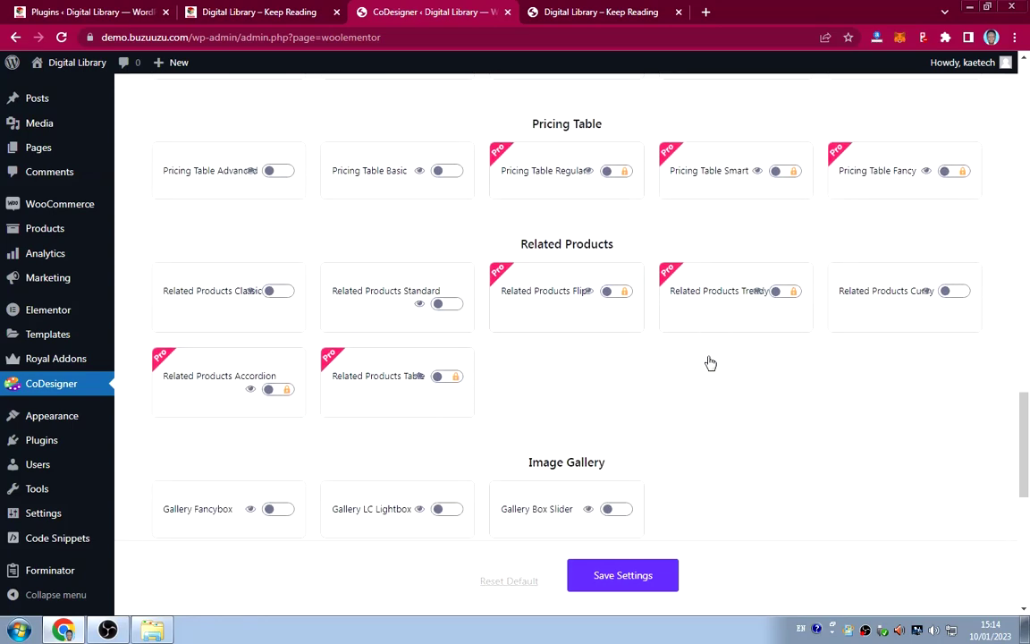
scroll(709, 362, down, 1)
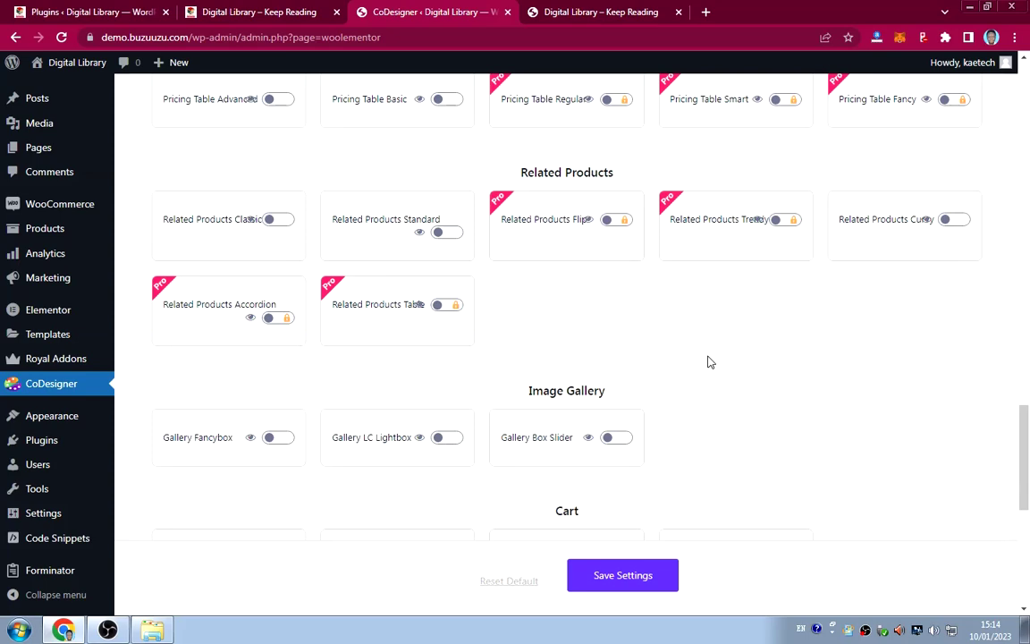
scroll(709, 362, down, 2)
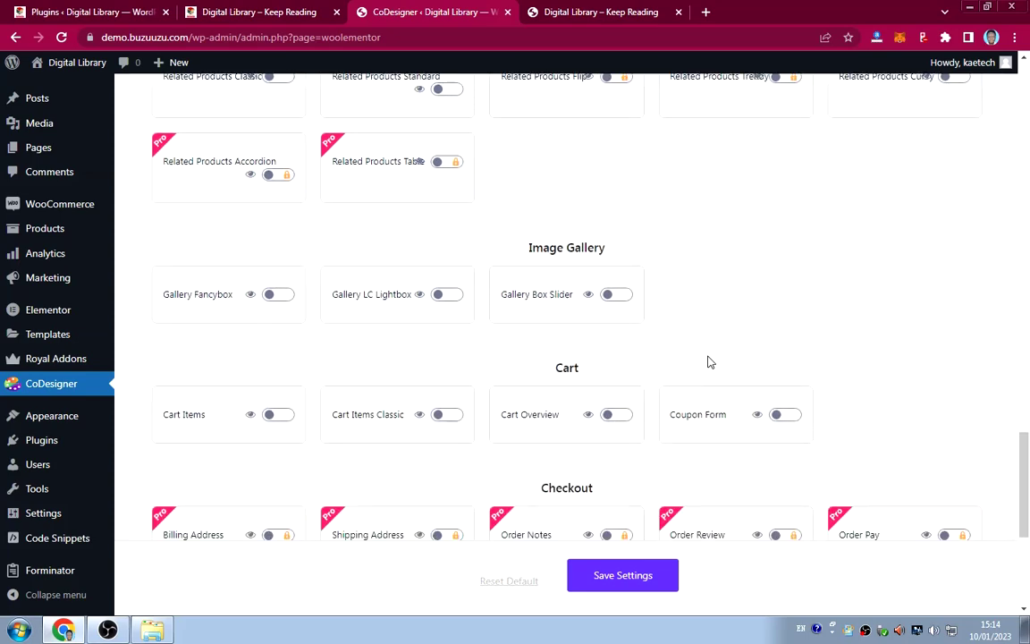
scroll(709, 362, down, 2)
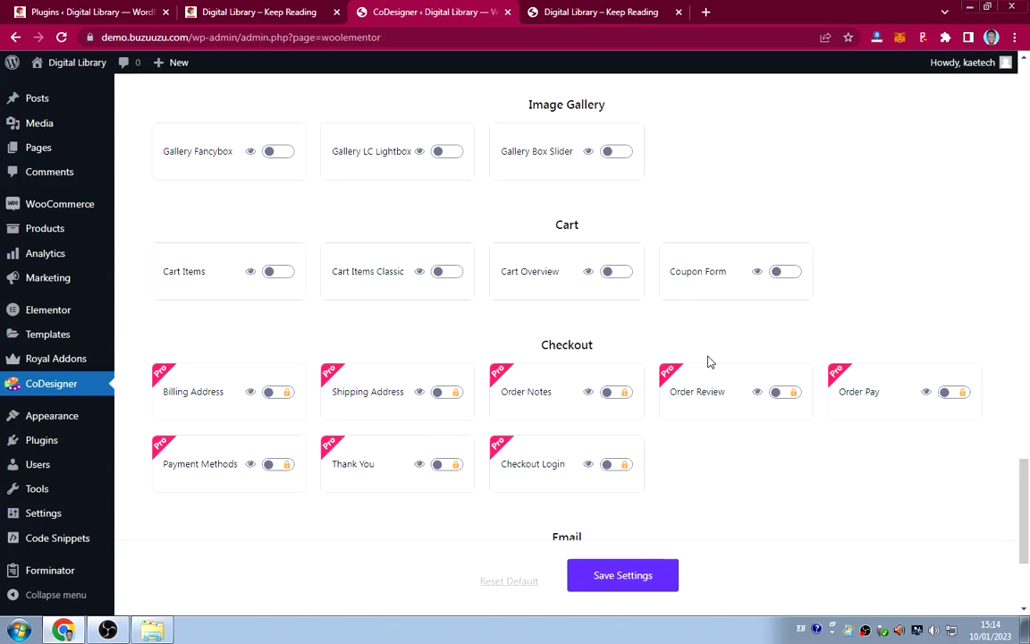
scroll(709, 362, down, 3)
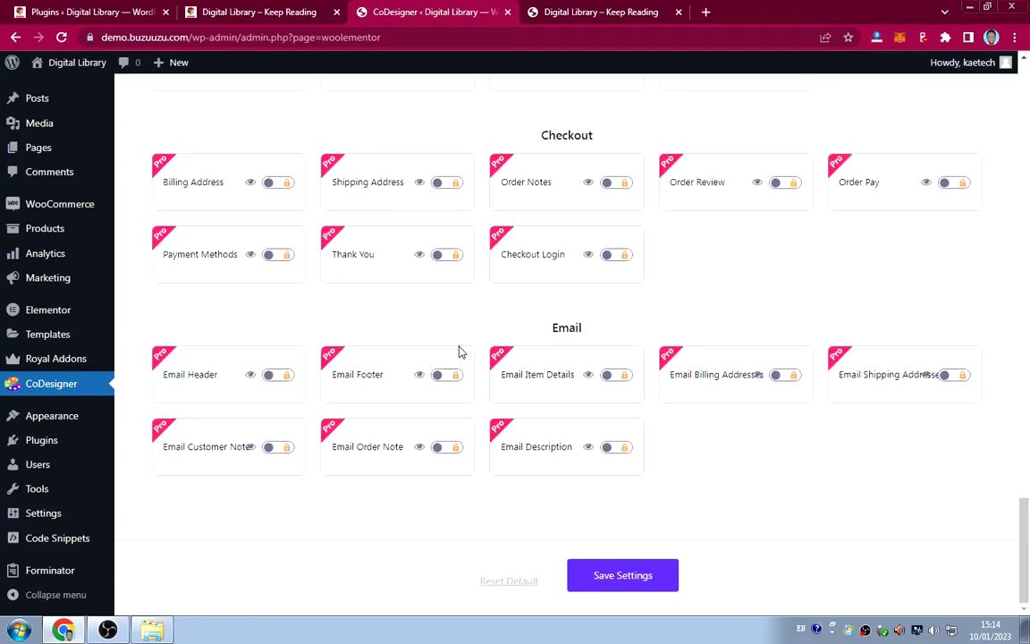
scroll(724, 331, up, 4)
scroll(724, 336, up, 20)
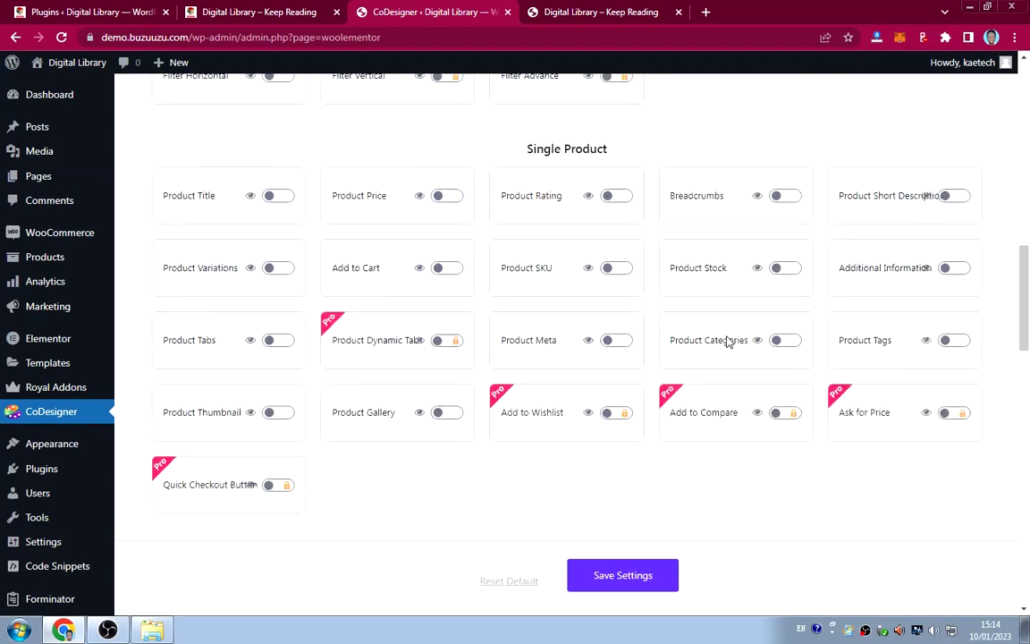
scroll(637, 444, down, 3)
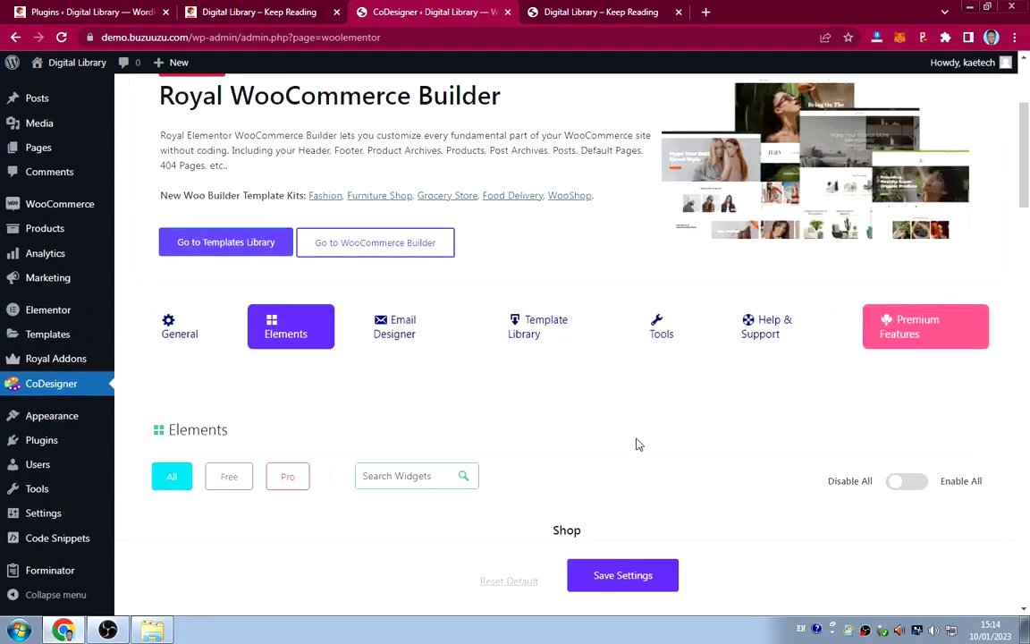
click(617, 577)
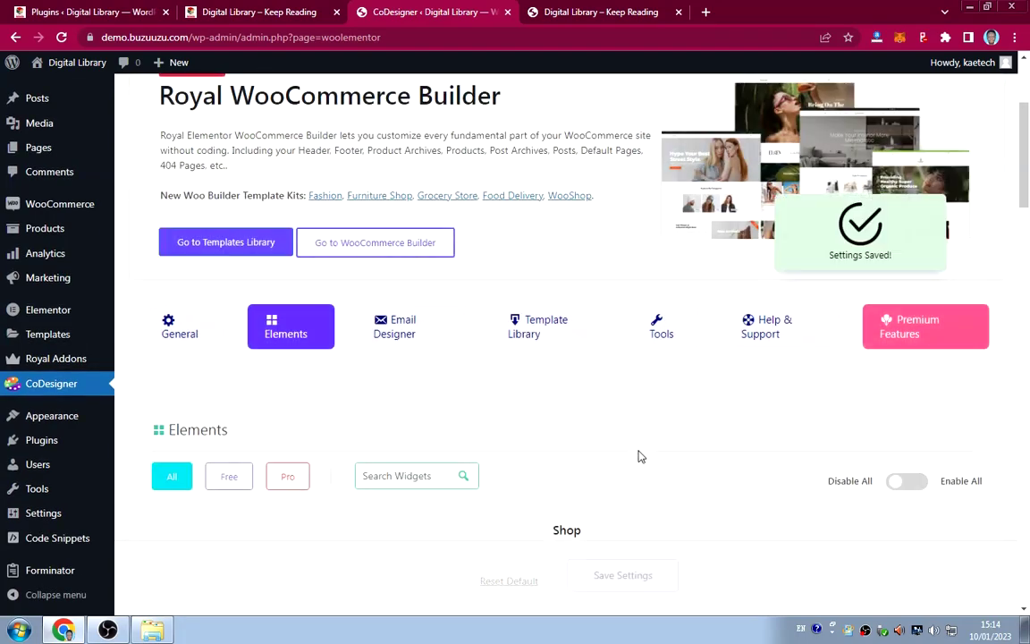
Dismiss the CoDesigner setup wizard notice and the Royal WooCommerce Builder promotional banner.
scroll(620, 441, up, 3)
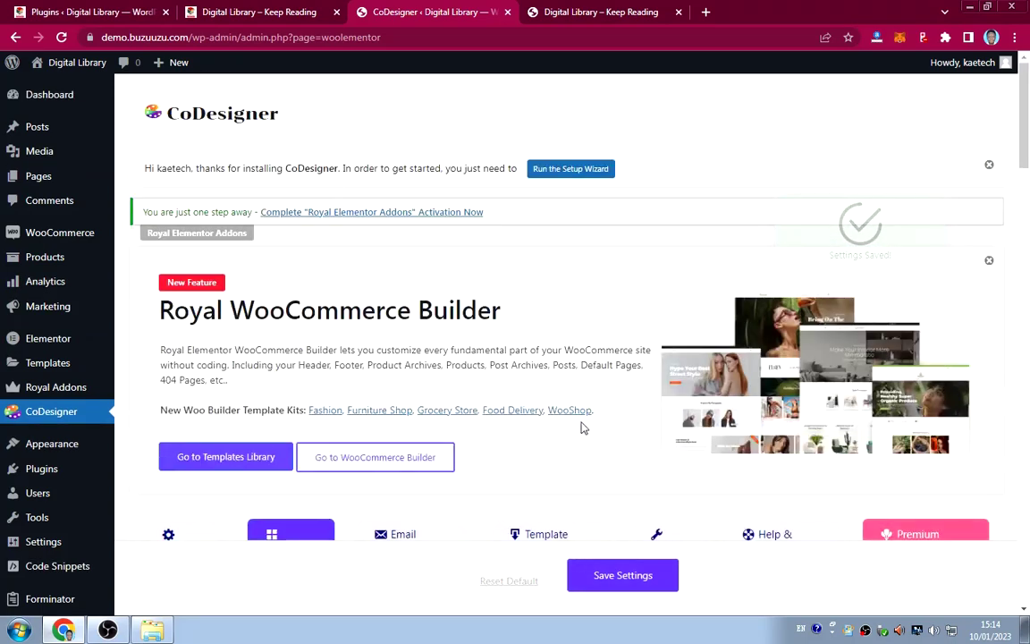
click(988, 166)
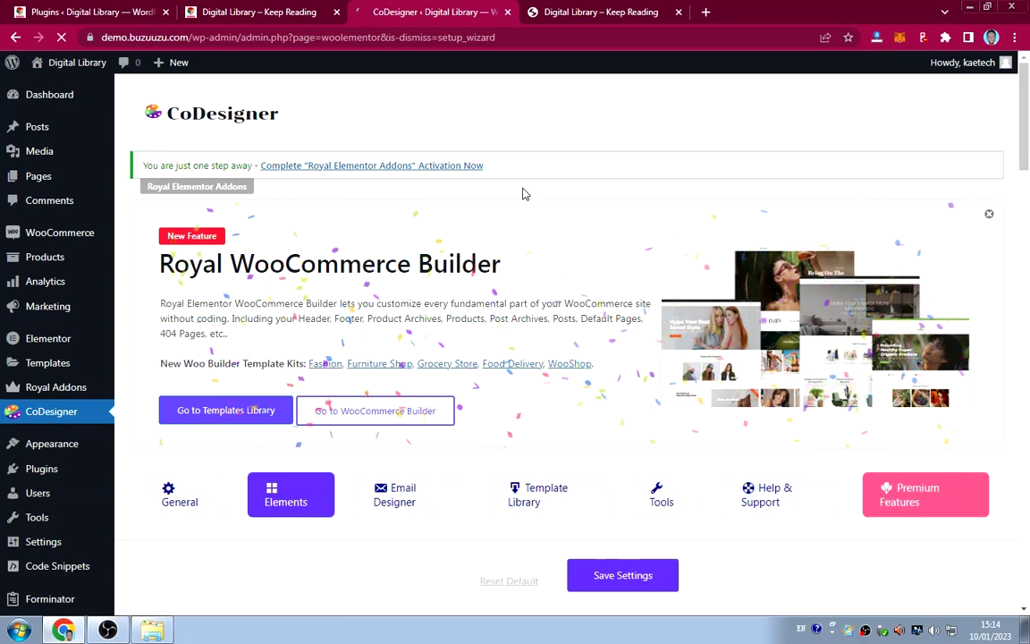
click(988, 215)
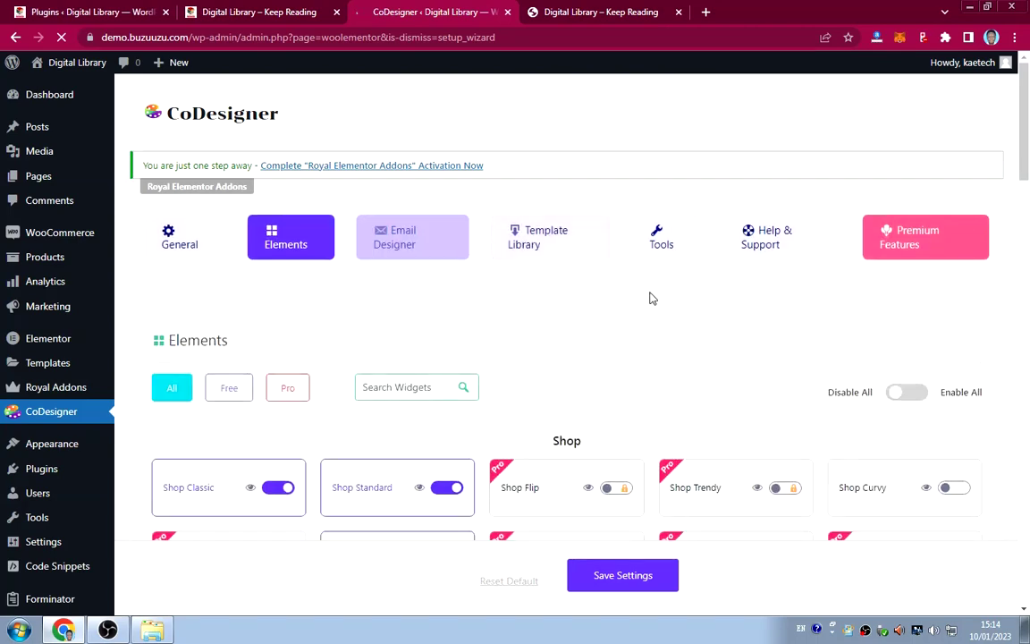
Go to the installed plugins list and open the settings of the WooCommerce plugin.
scroll(250, 343, down, 3)
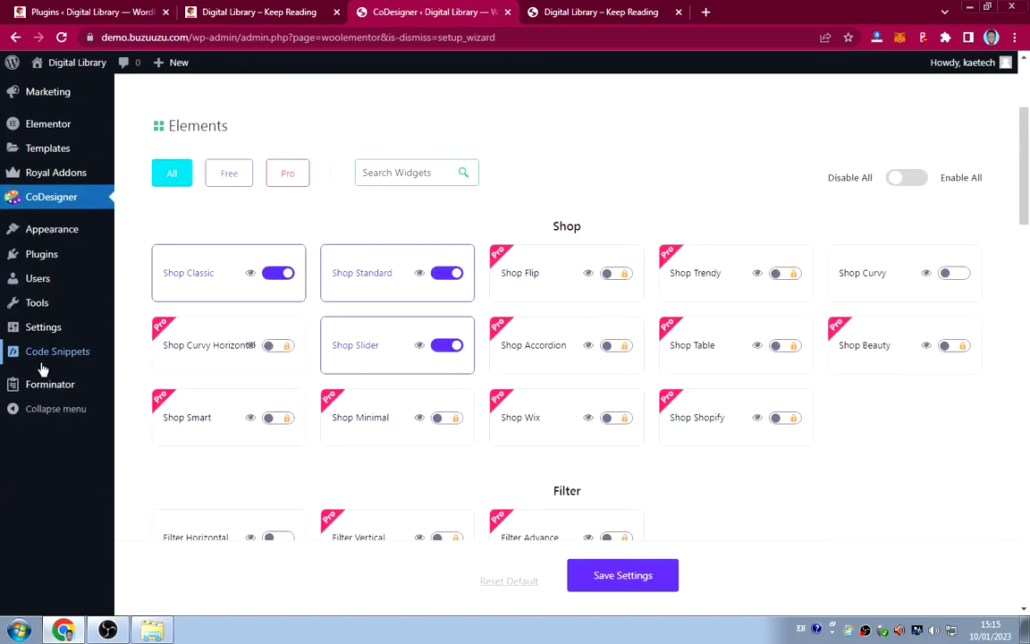
scroll(320, 271, up, 3)
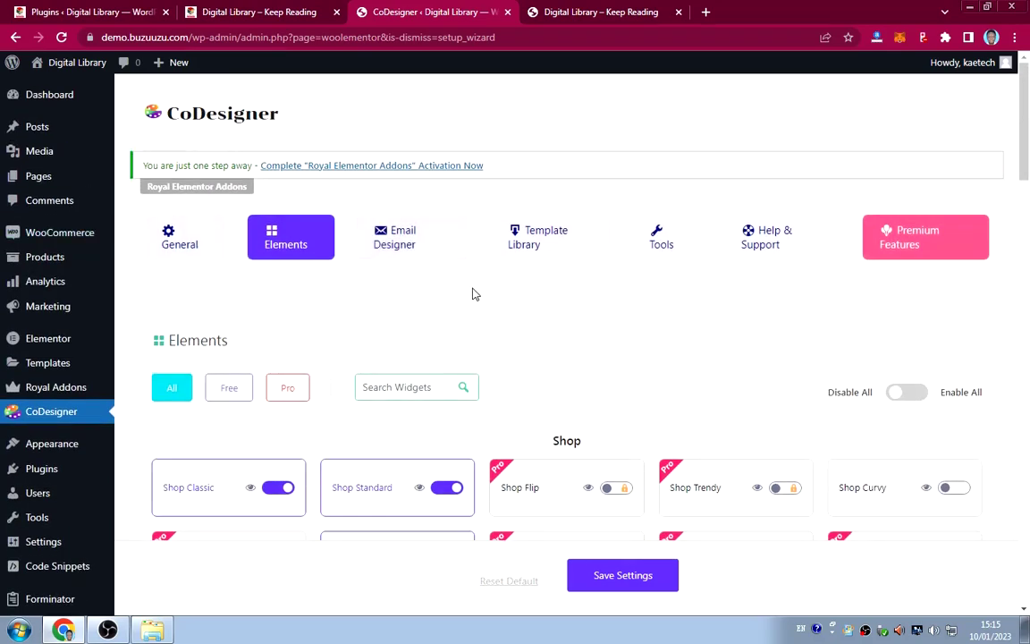
scroll(278, 319, down, 2)
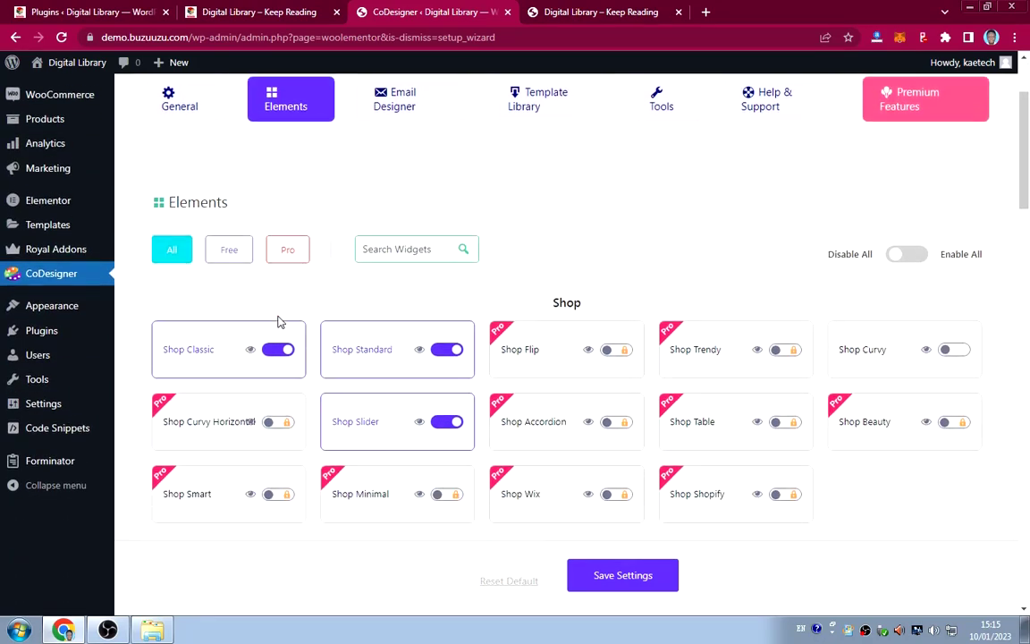
click(42, 326)
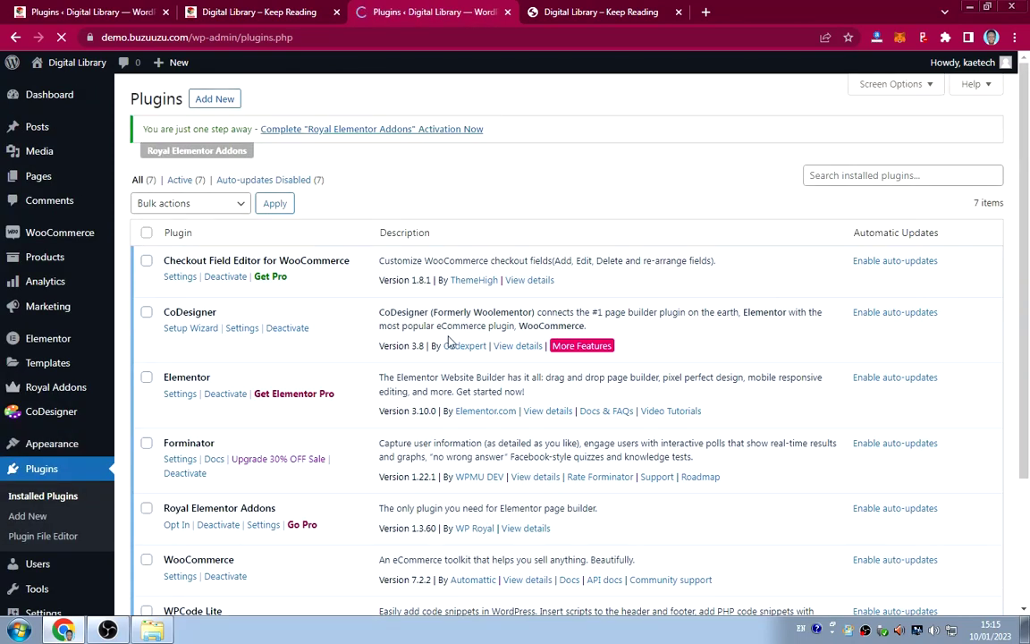
scroll(381, 340, down, 3)
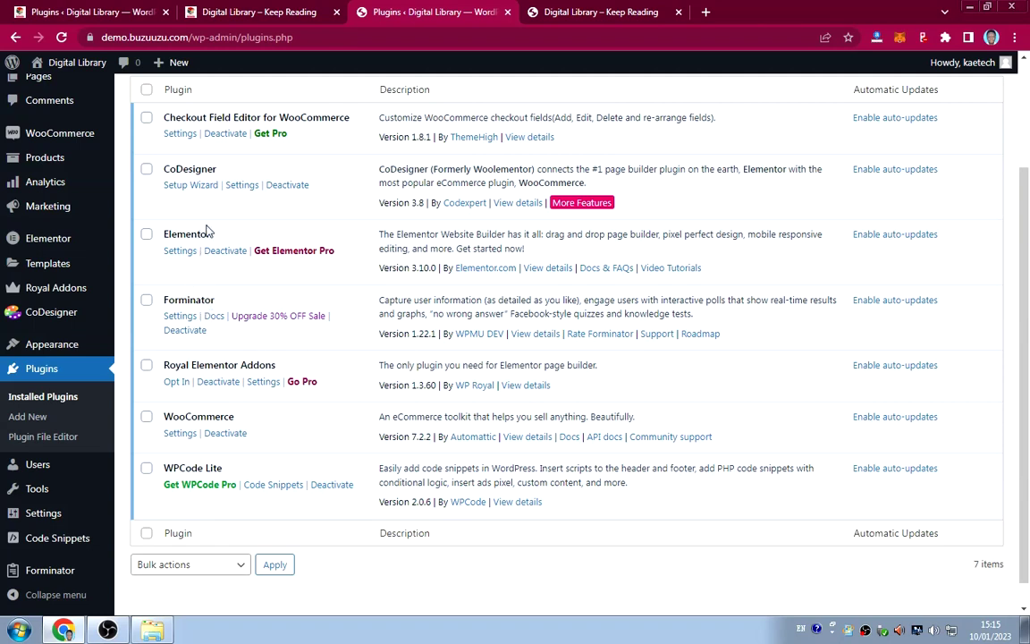
click(180, 434)
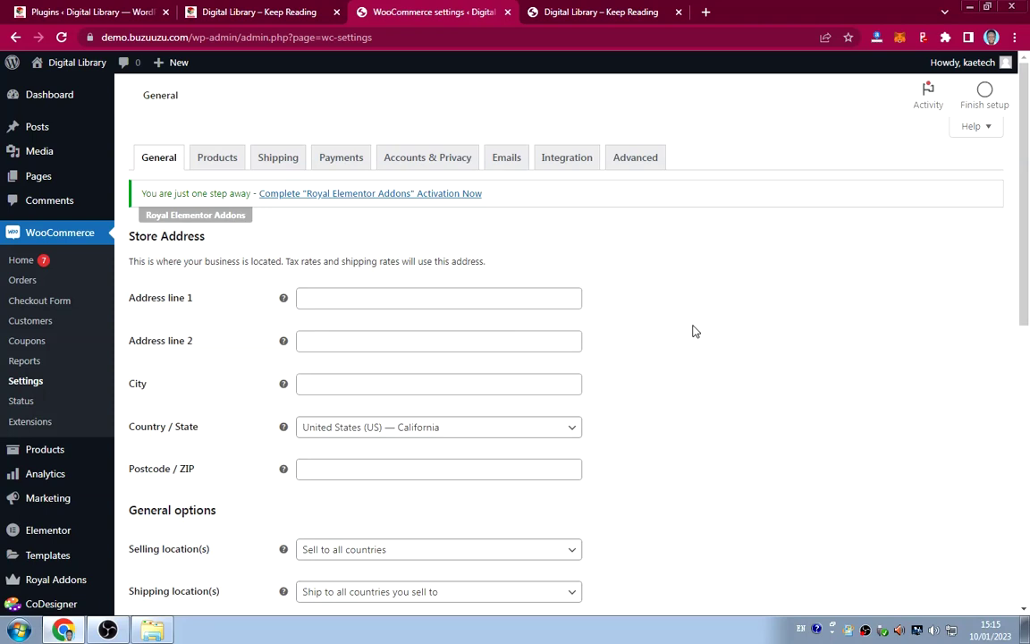
Fill in the WooCommerce store's address line 1, city and postcode from a saved post office box address suggestion.
scroll(694, 331, down, 1)
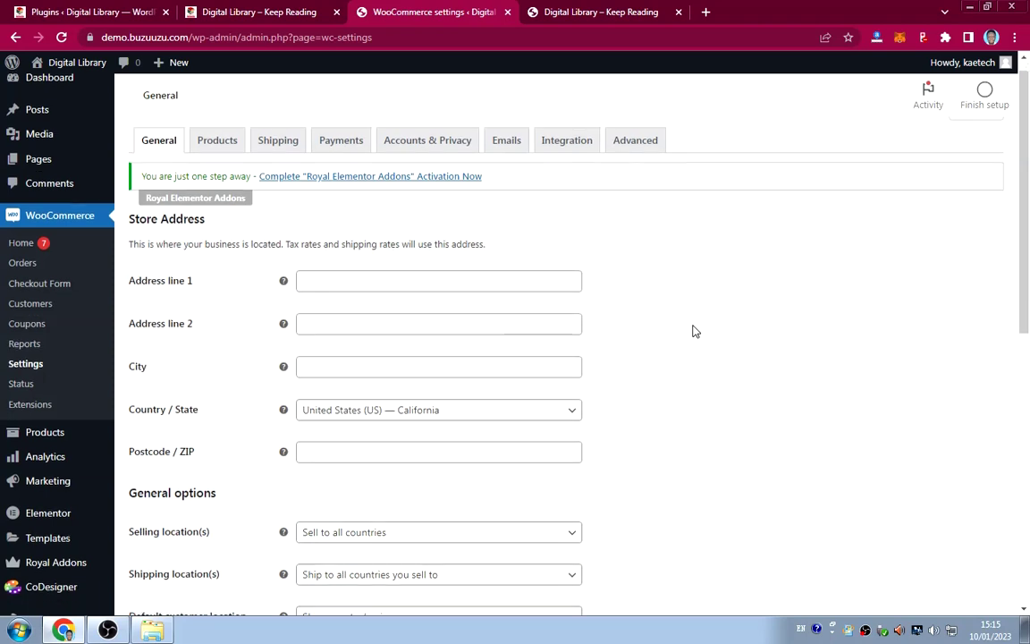
scroll(695, 331, down, 3)
scroll(695, 330, up, 2)
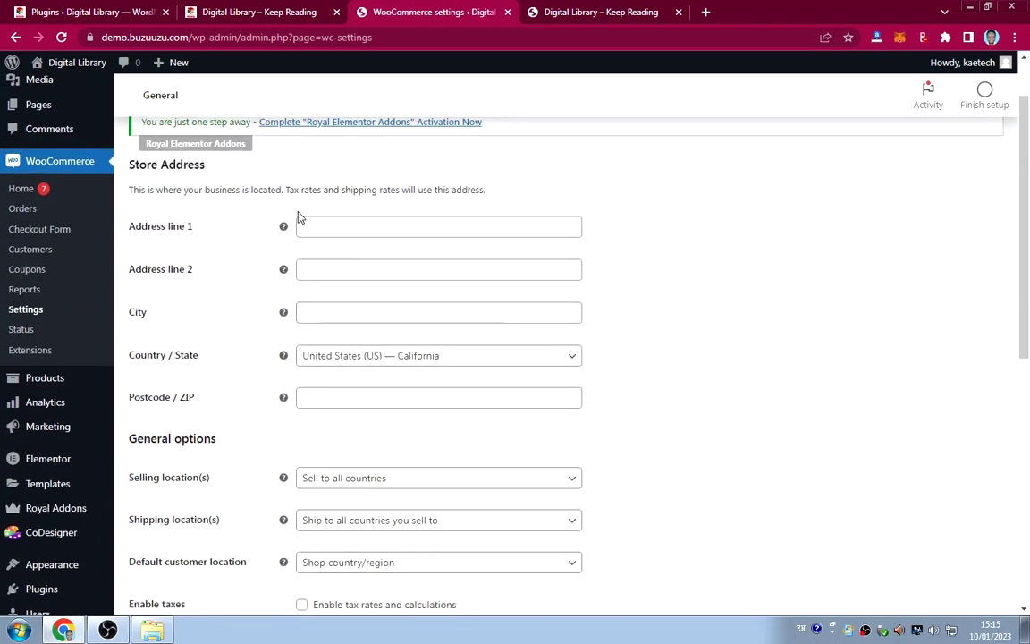
click(326, 226)
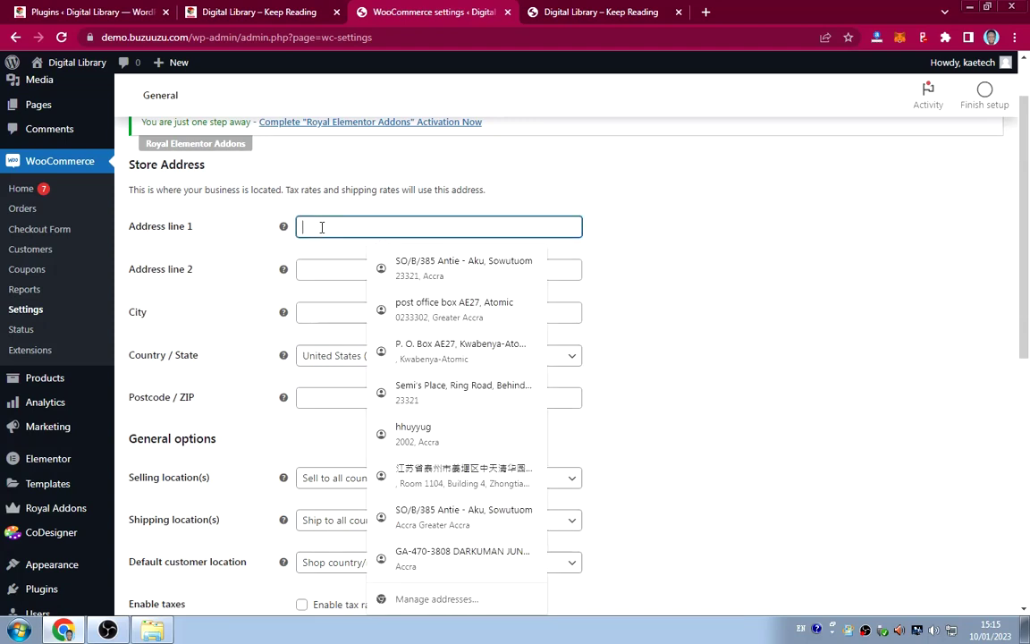
click(423, 313)
Set the store address's Country / State to Ghana — Greater Accra.
scroll(559, 345, down, 3)
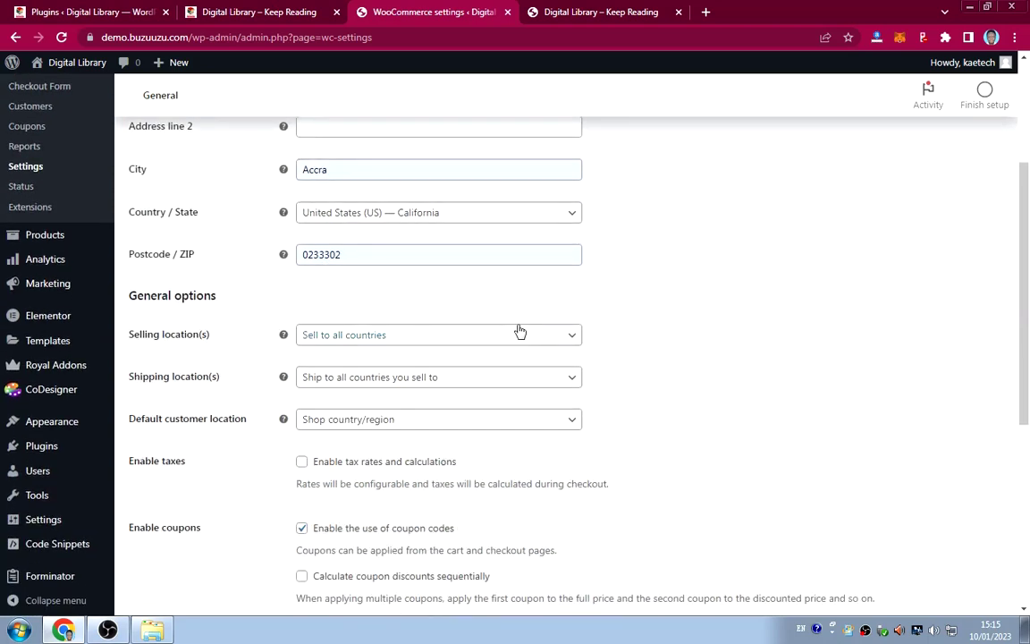
click(402, 214)
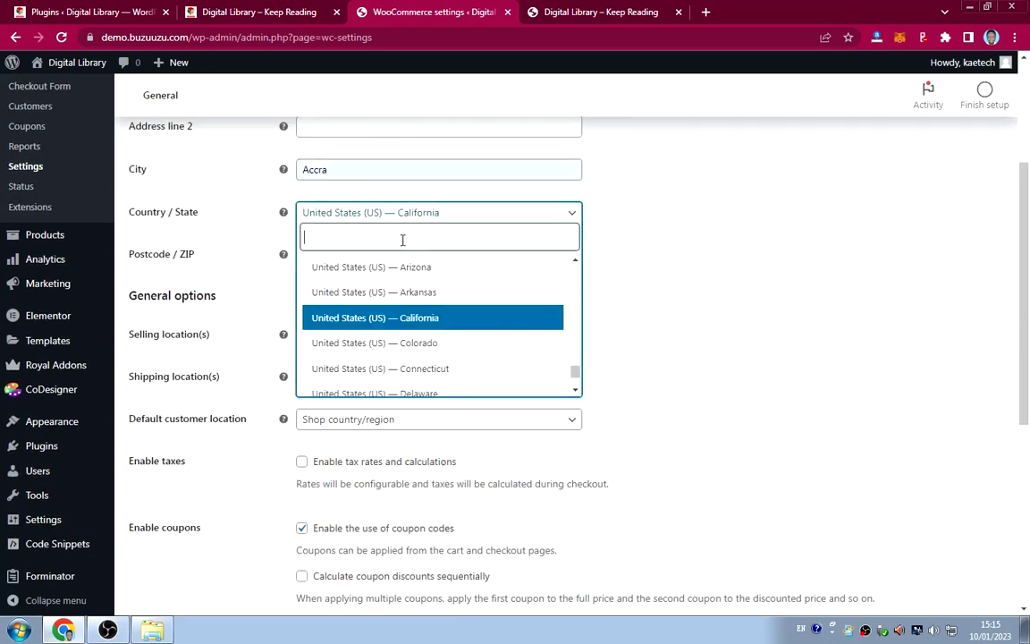
text(ghan)
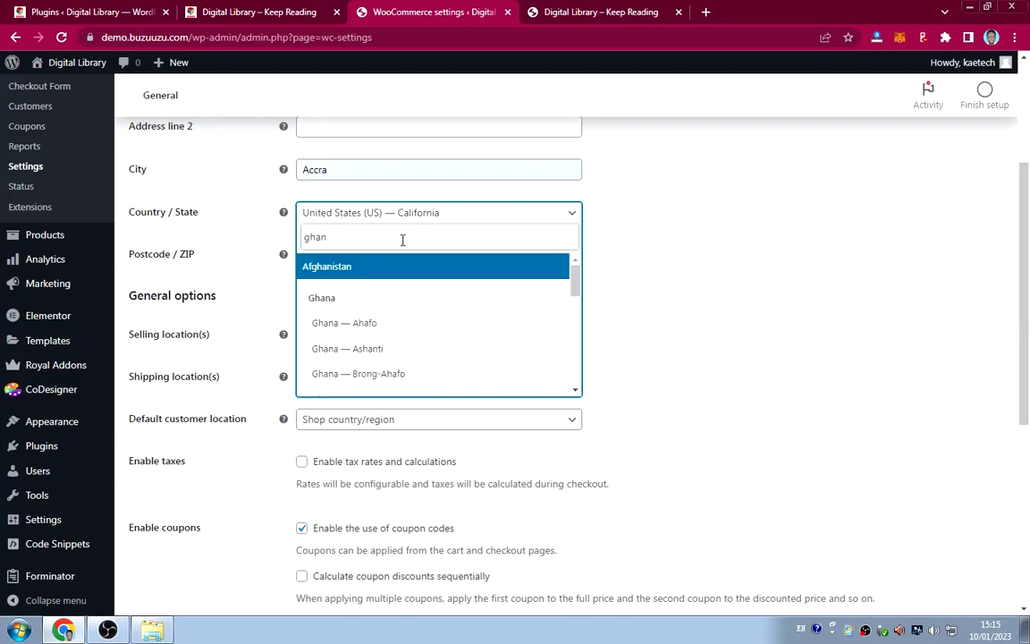
scroll(401, 345, down, 2)
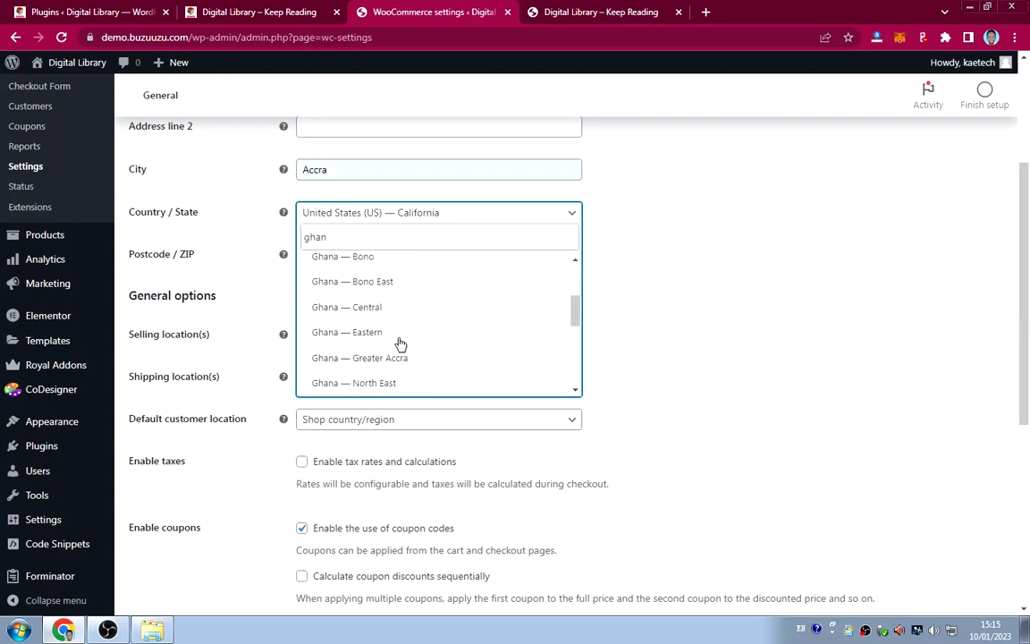
click(368, 361)
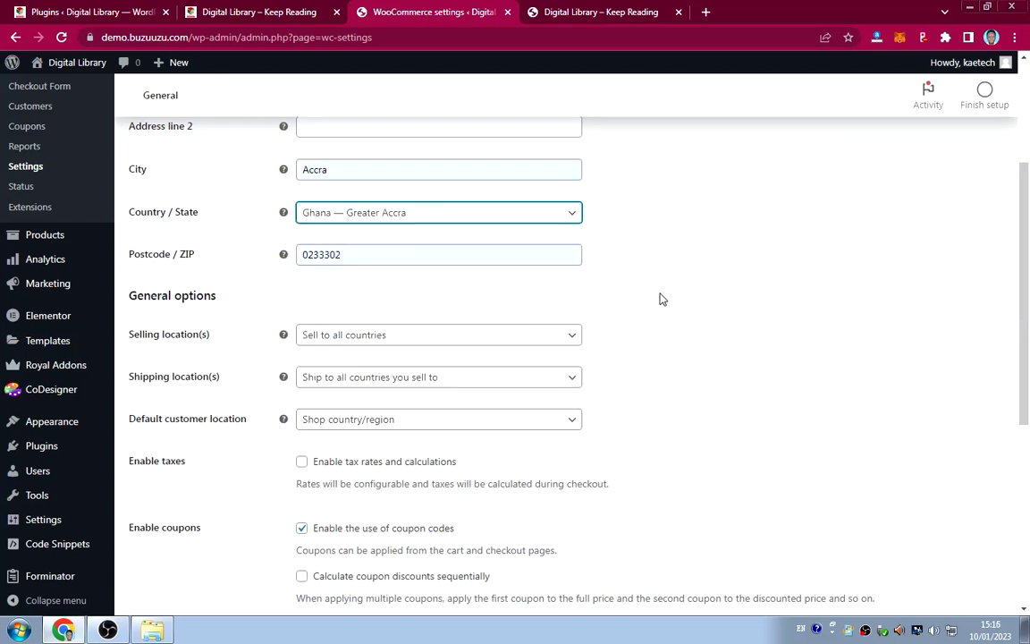
Set the selling locations to "Sell to specific countries" and add Ghana as the only country.
scroll(554, 298, down, 1)
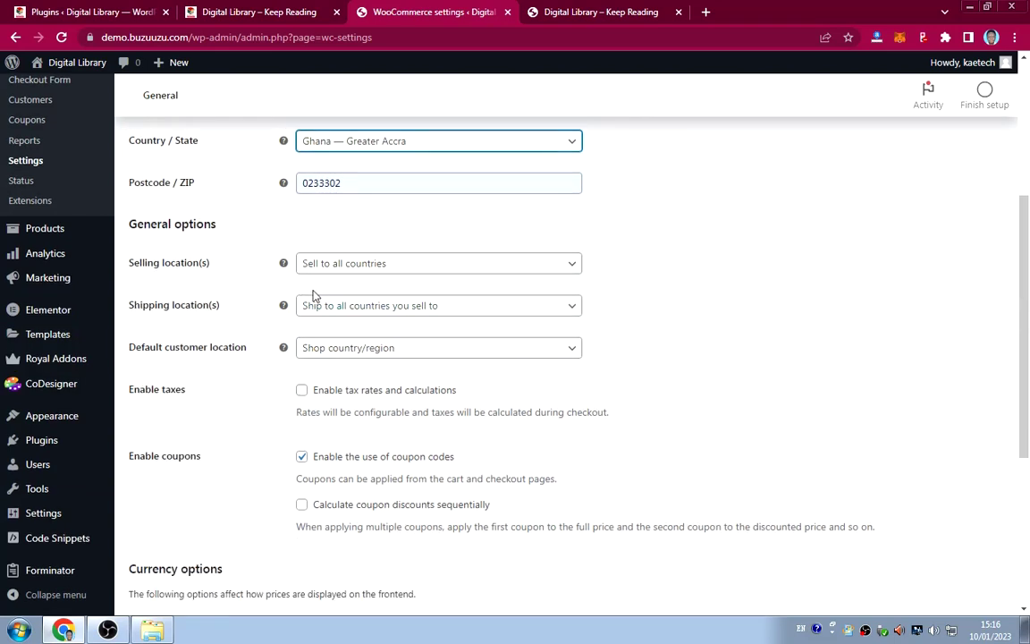
click(385, 264)
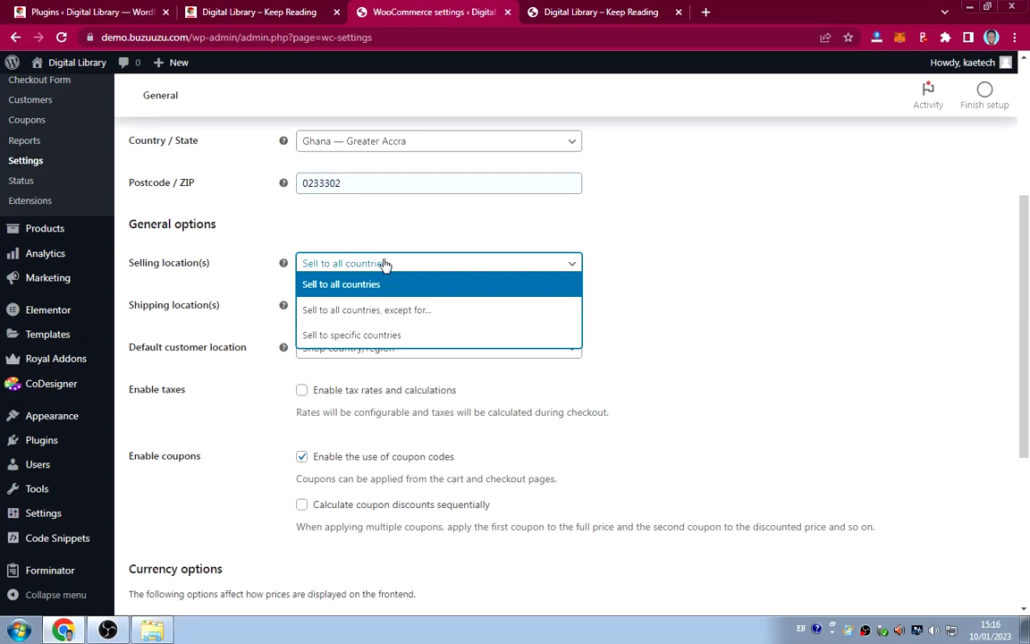
click(367, 335)
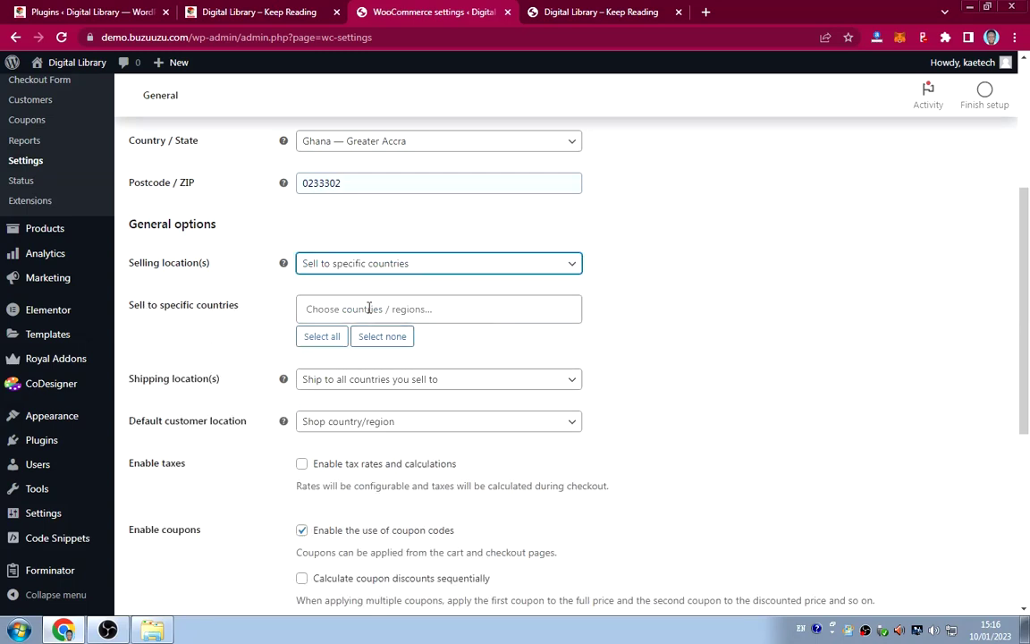
click(369, 308)
text(Gh)
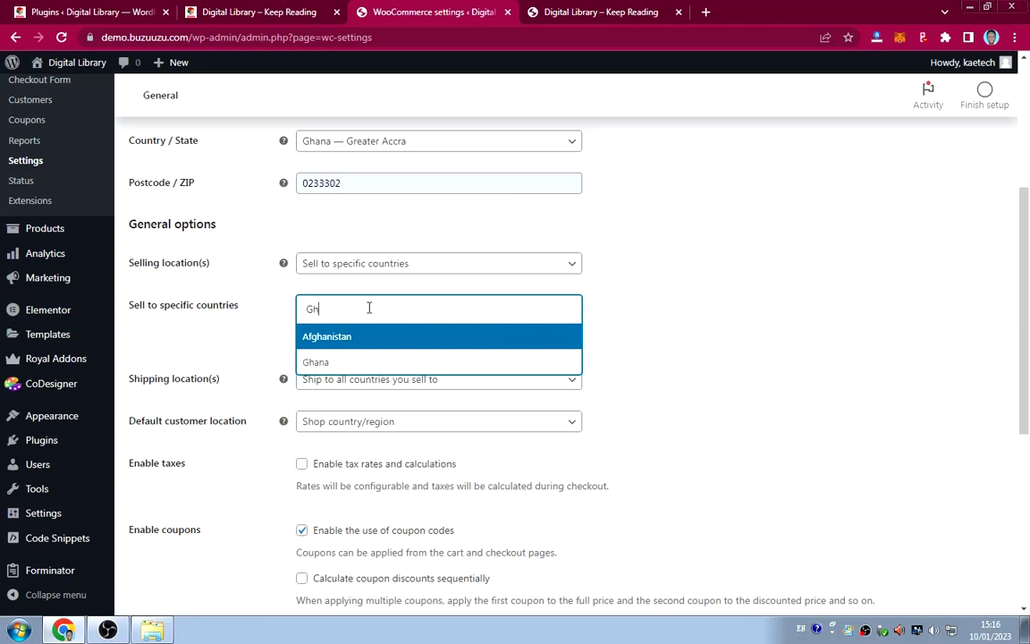
text(ana)
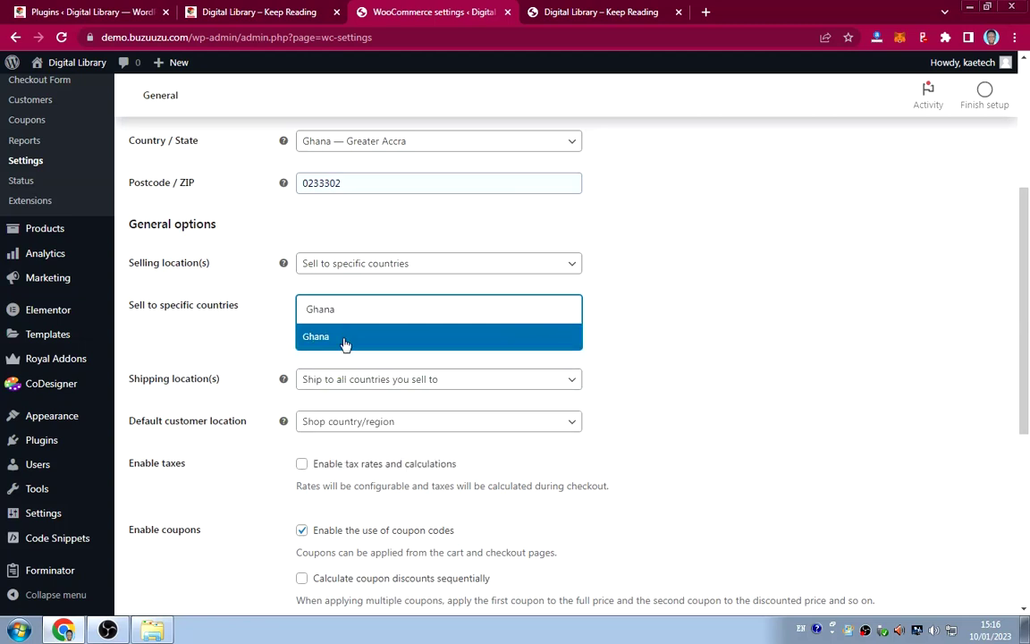
click(345, 344)
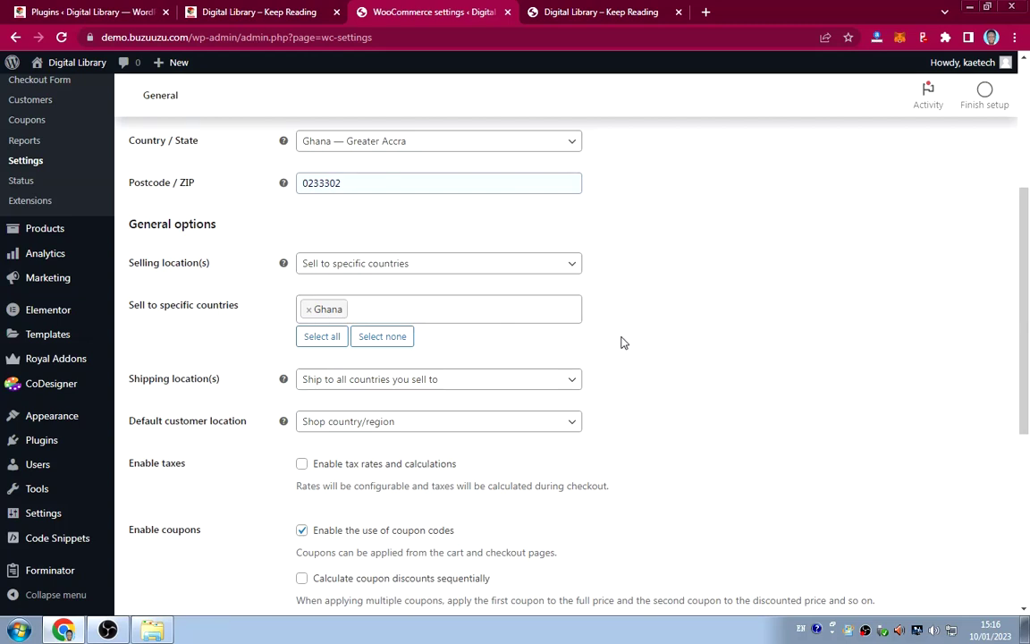
Set the shipping locations to "Disable shipping & shipping calculations", save the general WooCommerce settings and check them.
scroll(623, 342, down, 1)
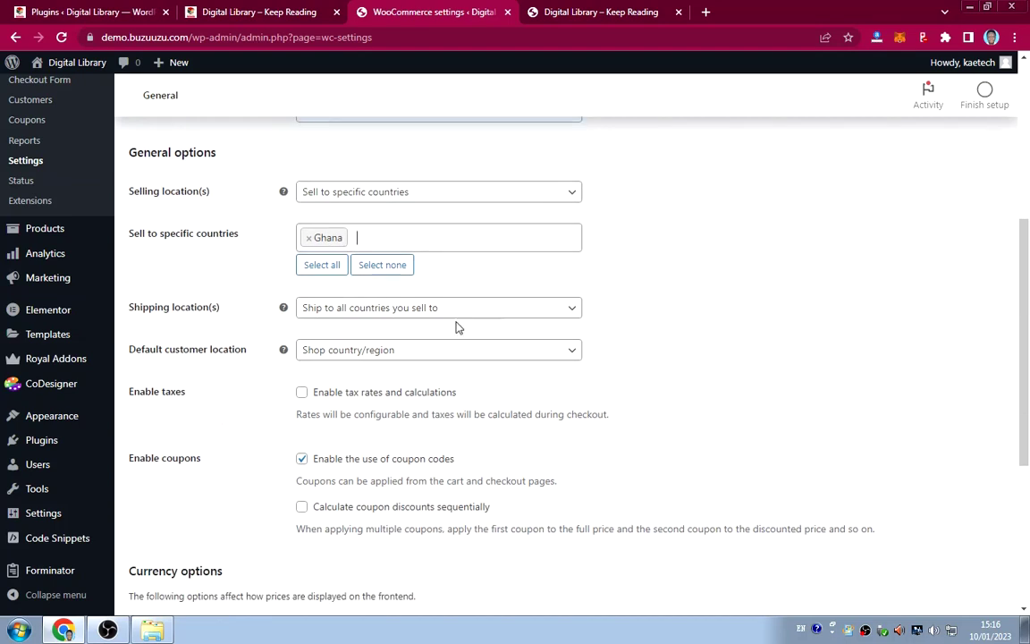
click(399, 319)
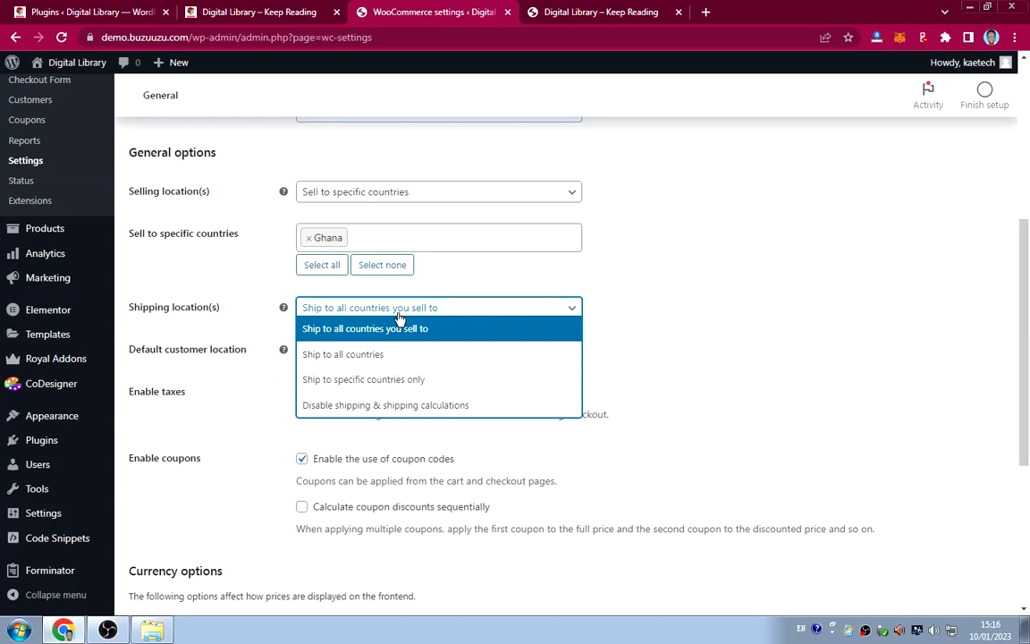
click(367, 408)
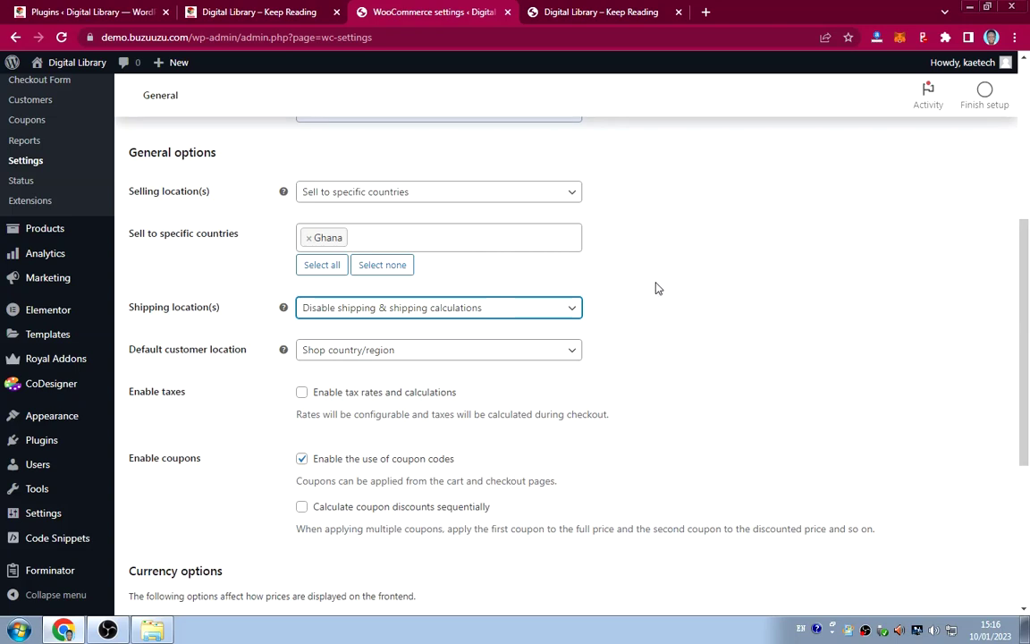
scroll(656, 288, down, 3)
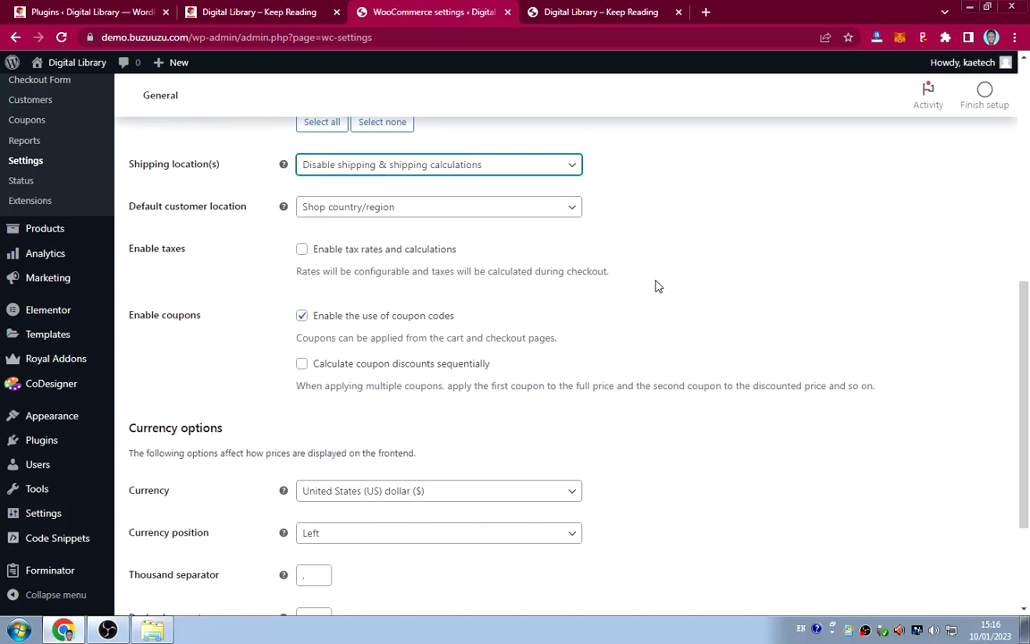
scroll(656, 286, down, 3)
scroll(657, 286, down, 1)
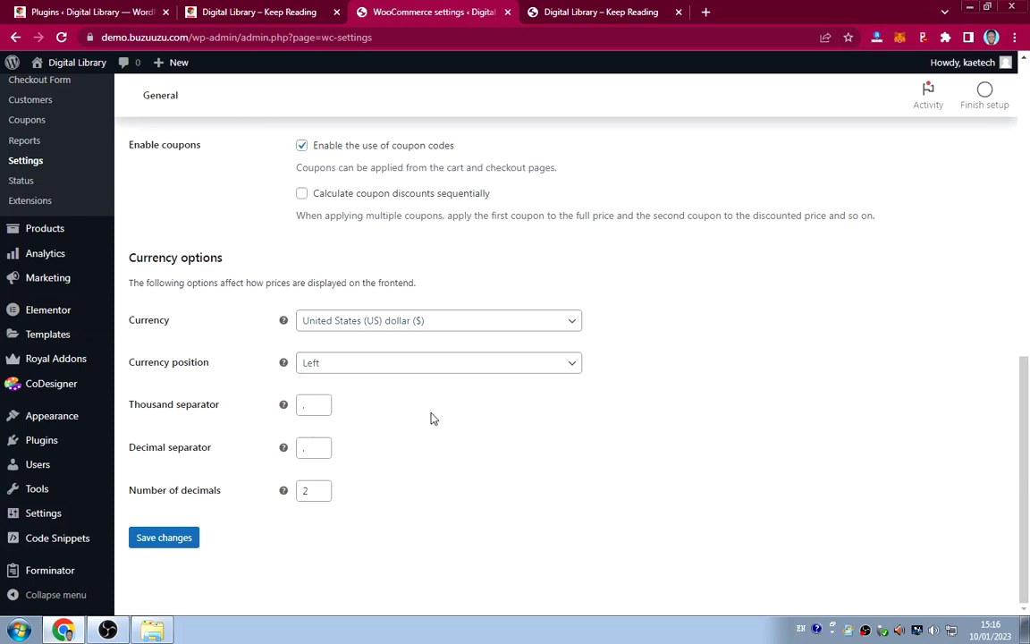
click(170, 540)
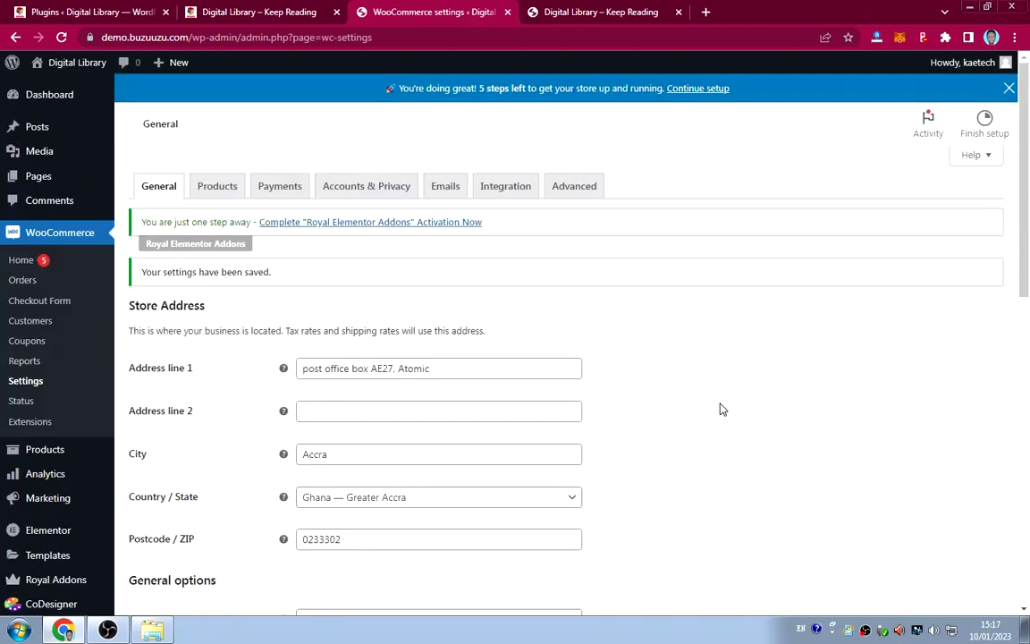
scroll(723, 410, down, 8)
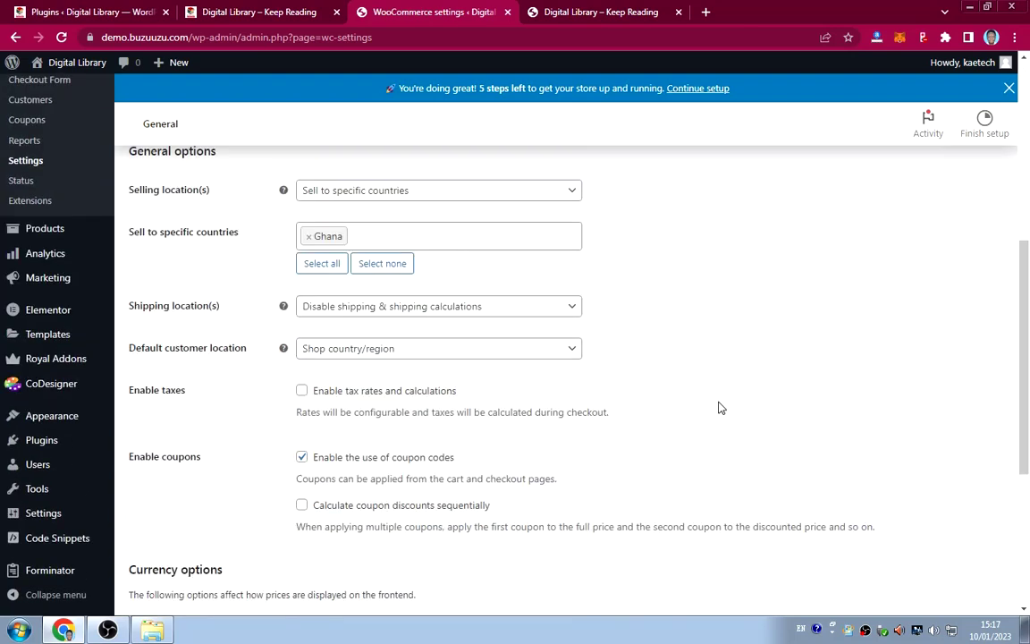
scroll(719, 407, up, 10)
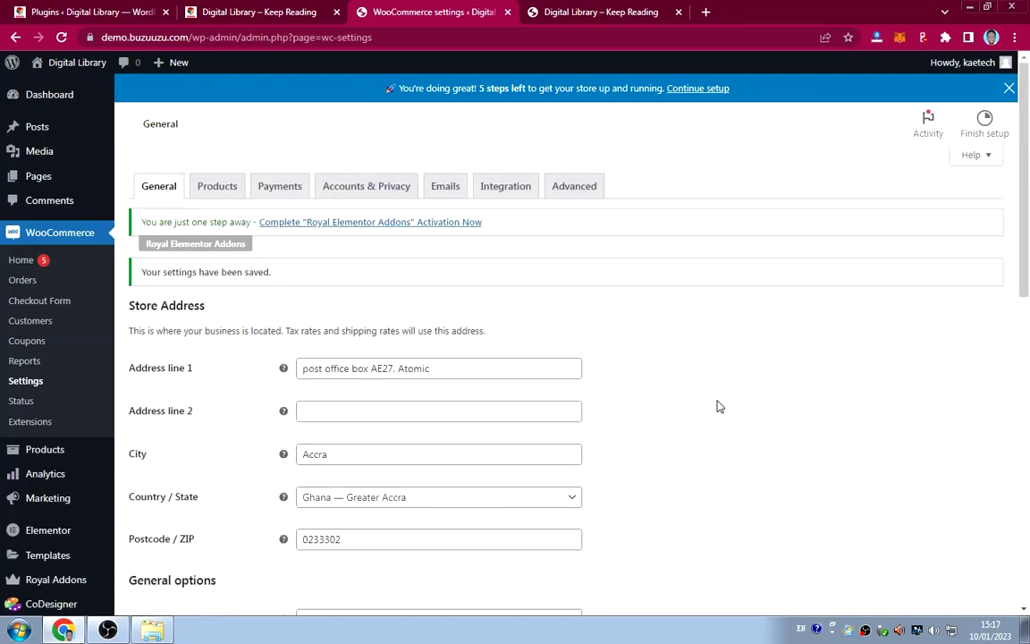
In WooCommerce's Products settings, enable redirecting to the cart page after successful addition, with AJAX add to cart buttons enabled.
click(218, 190)
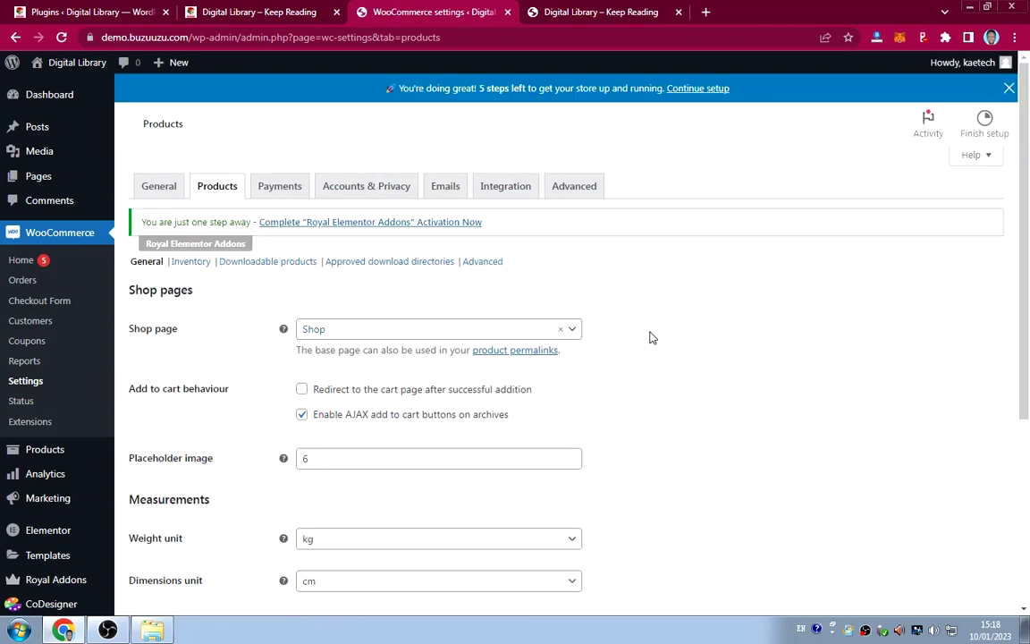
scroll(650, 337, down, 5)
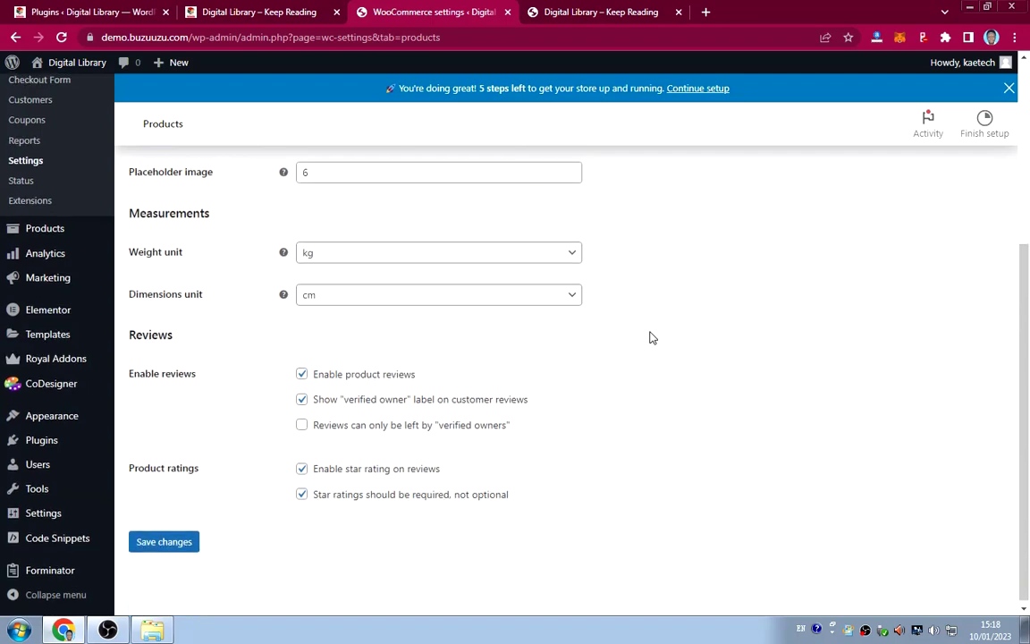
scroll(651, 337, up, 4)
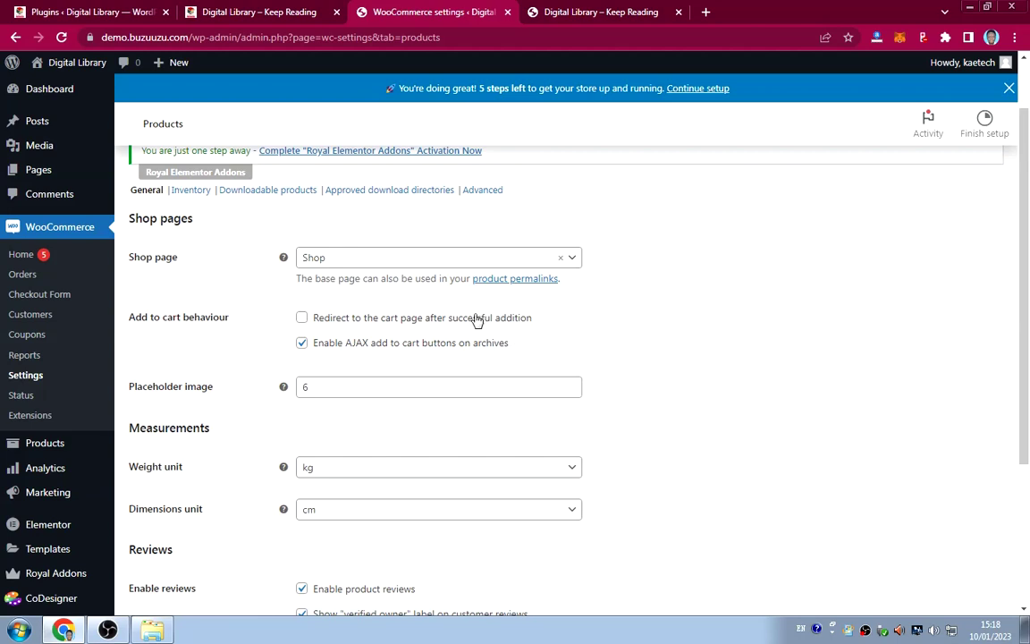
click(304, 319)
click(303, 345)
scroll(641, 319, up, 1)
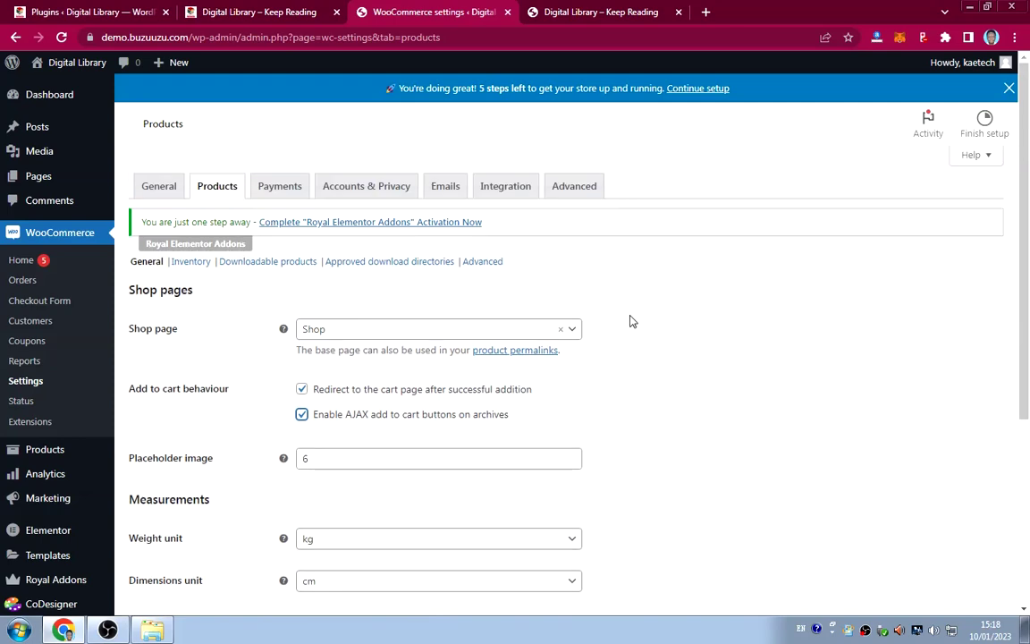
Save the WooCommerce Products settings.
scroll(706, 315, down, 2)
scroll(706, 315, down, 2)
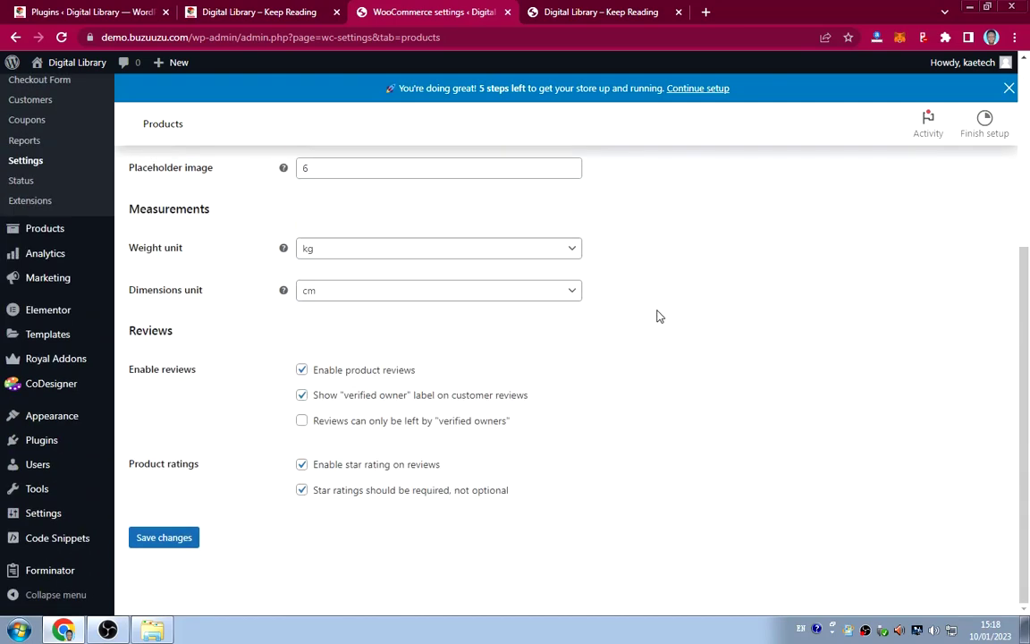
click(186, 533)
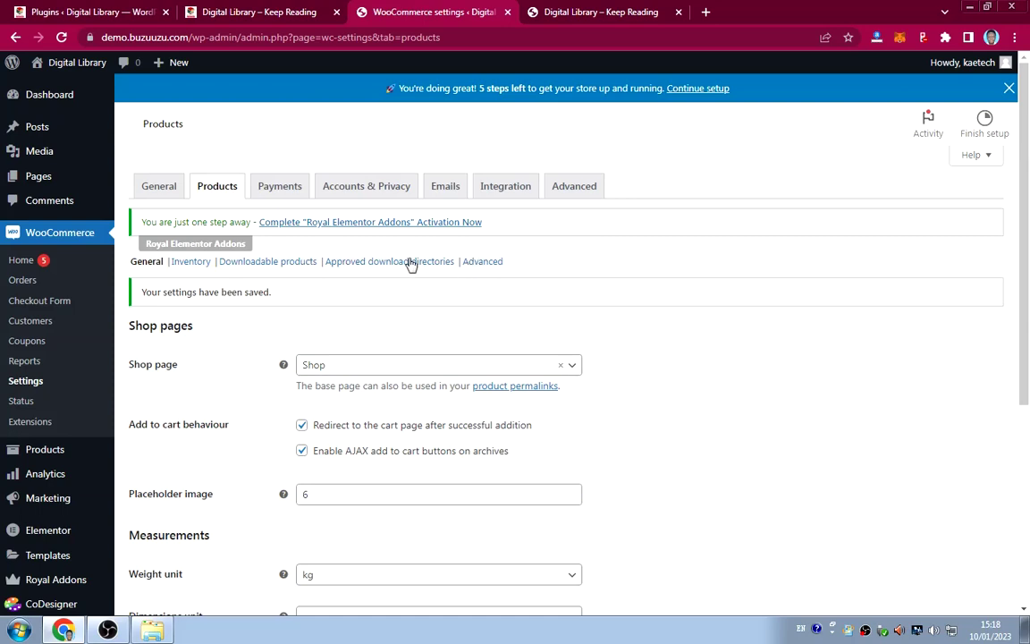
Enable the Cash on delivery payment method in WooCommerce's Payments settings and open its setup.
click(274, 190)
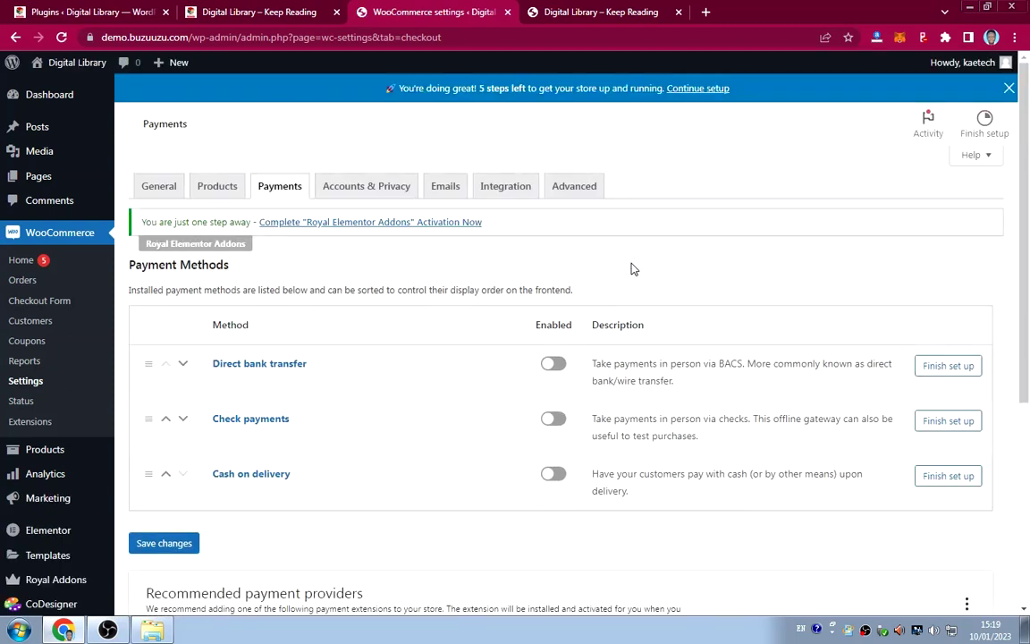
scroll(632, 268, down, 3)
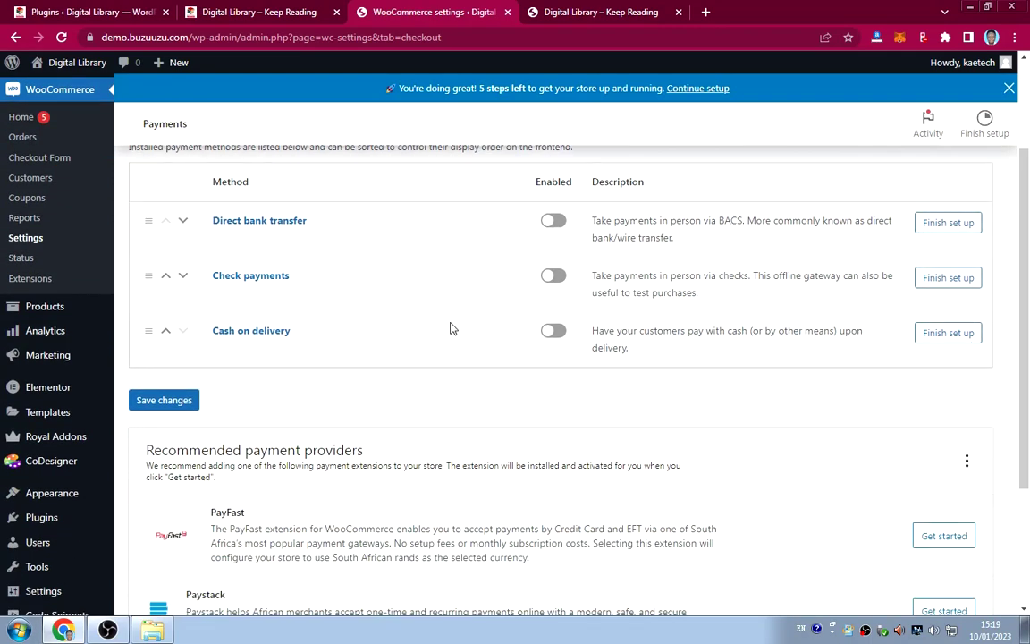
click(555, 332)
click(943, 335)
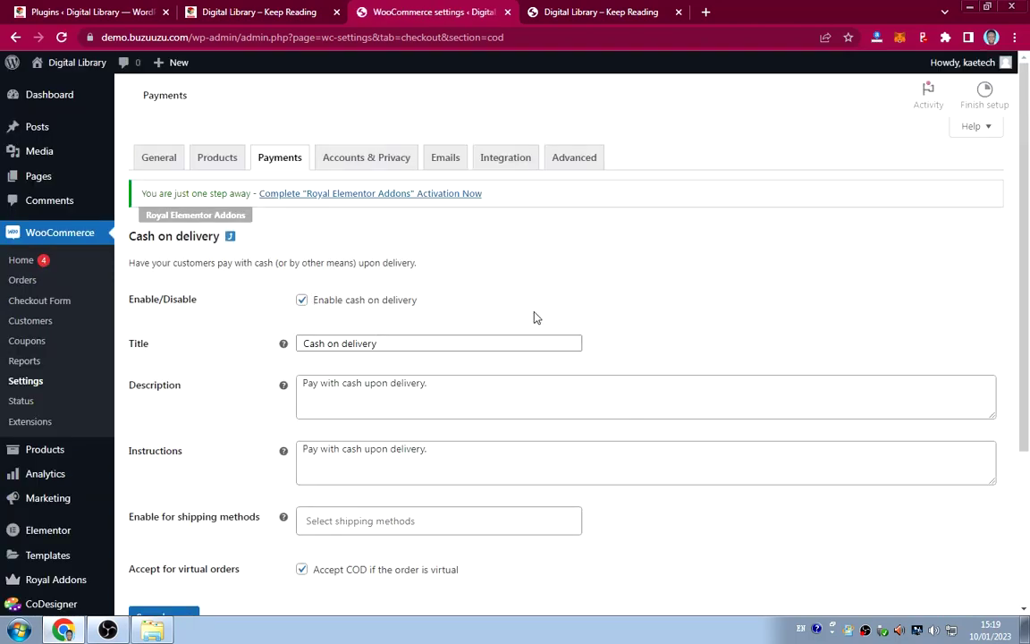
Open the checkout page of the finished Digital Library site from its cart to view the payment wording.
click(229, 12)
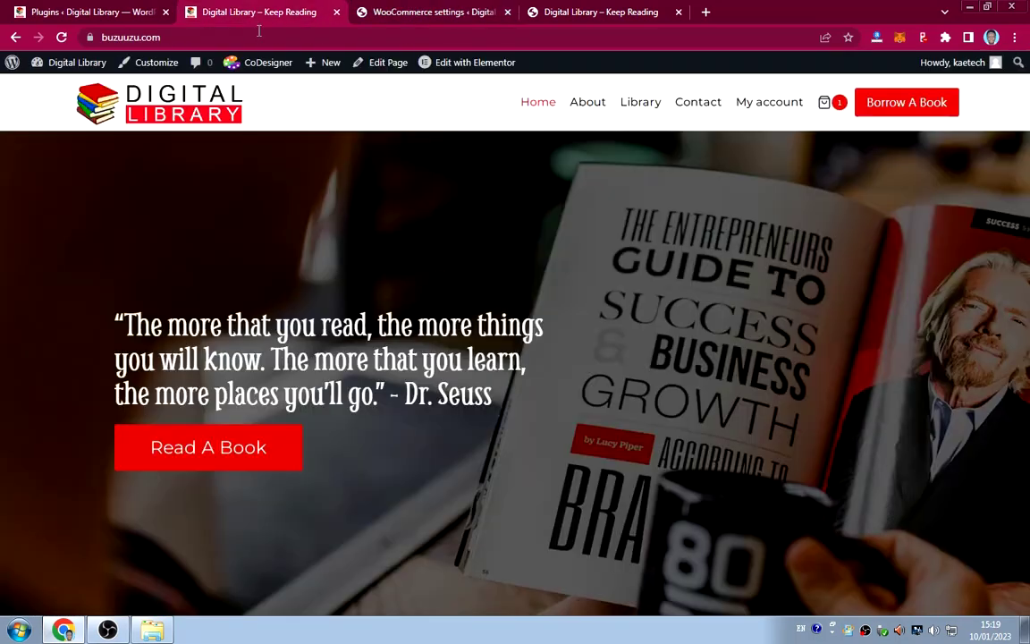
click(824, 104)
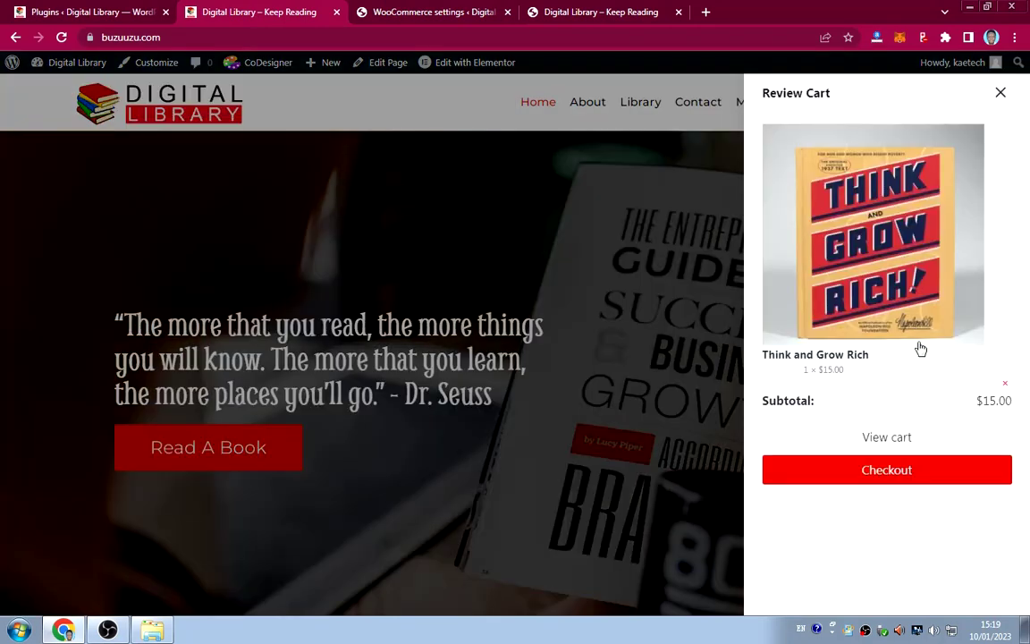
click(885, 472)
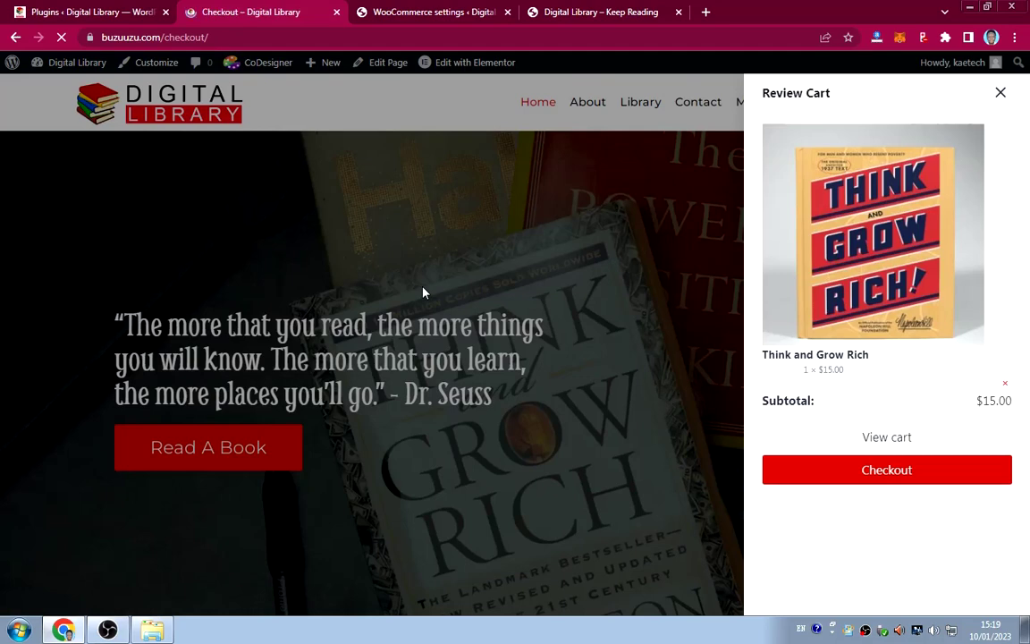
scroll(450, 293, down, 5)
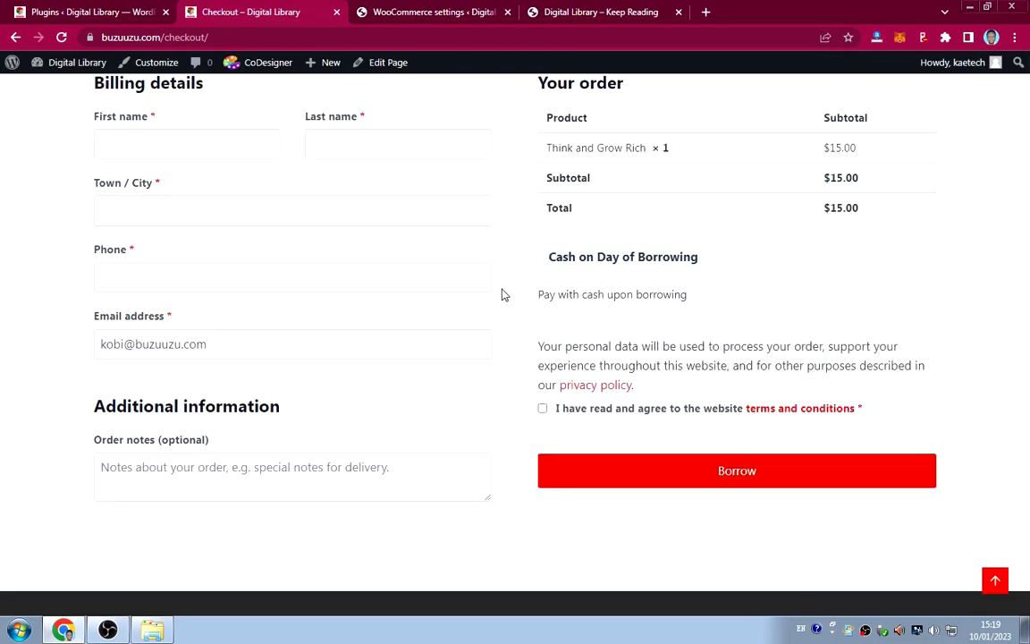
Copy "Cash on Day of Borrowing" from the finished site's checkout and use it as the cash on delivery title.
drag(705, 263, 549, 265)
right_click(590, 257)
click(598, 265)
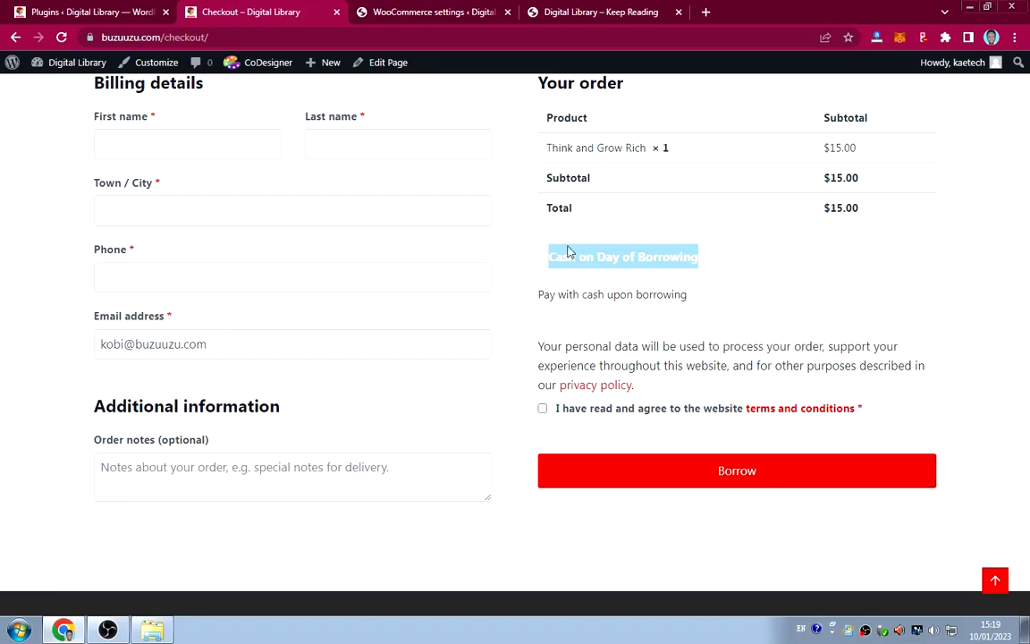
click(426, 11)
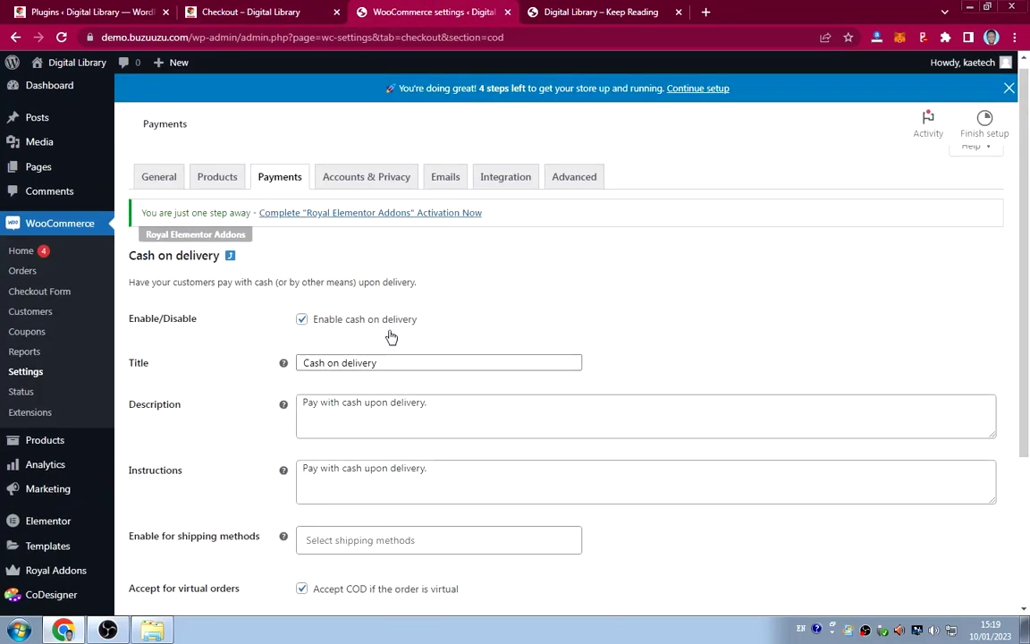
scroll(391, 330, down, 2)
drag(386, 301, 267, 307)
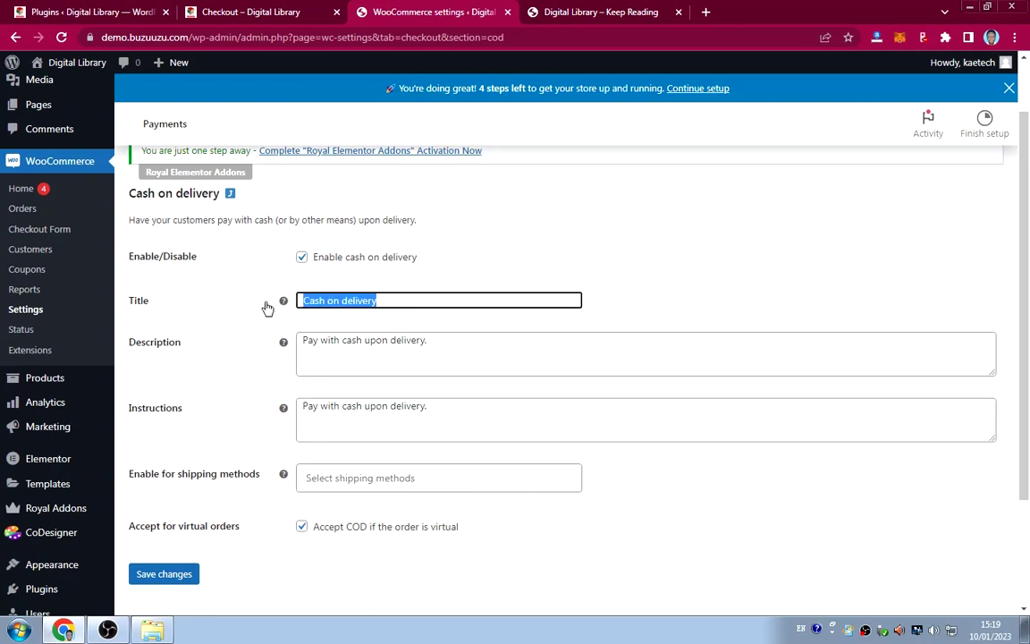
key(ctrl+v)
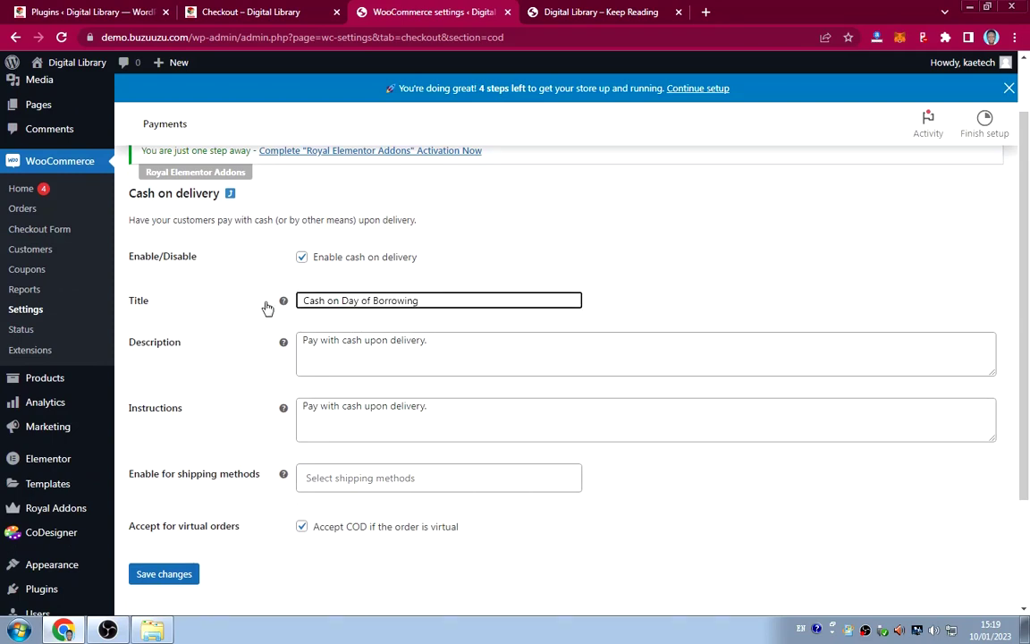
Set the cash on delivery description and instructions to "Pay with cash upon borrowing.", copying the wording from the finished site's checkout.
click(217, 14)
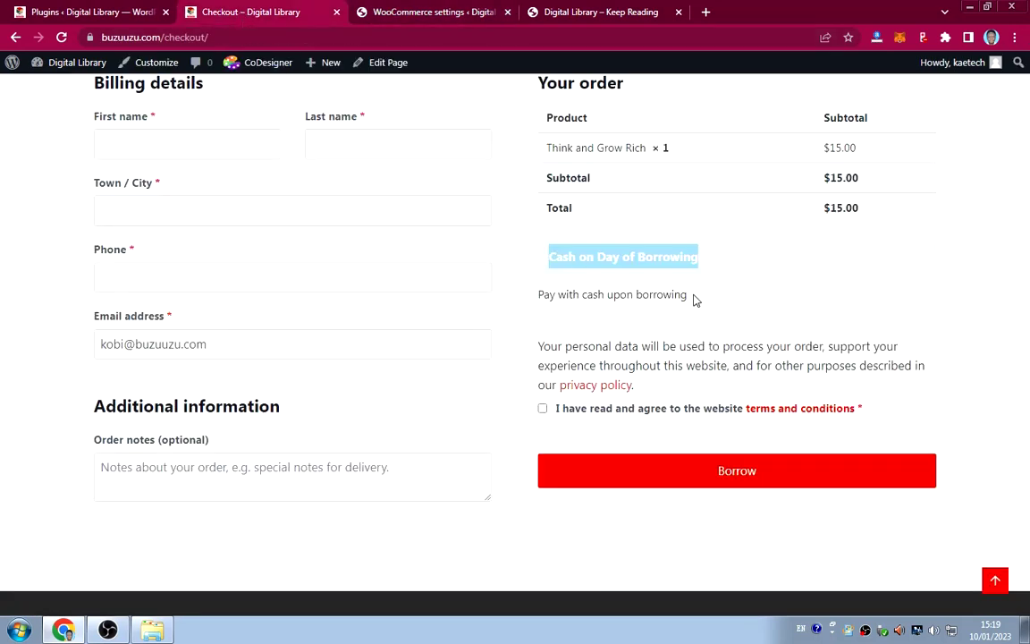
drag(693, 295, 541, 289)
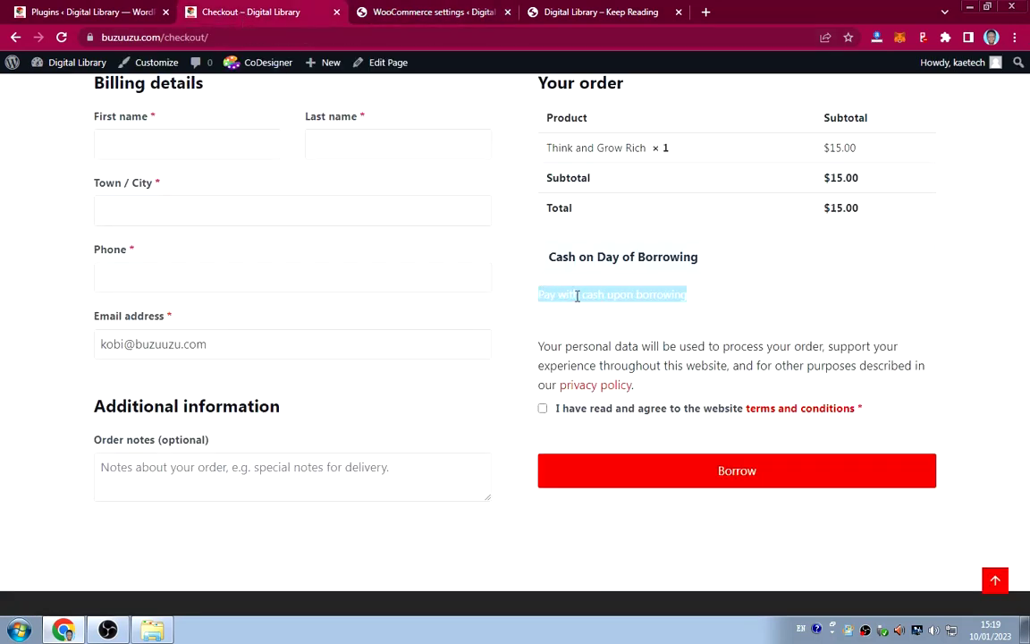
right_click(577, 296)
click(597, 304)
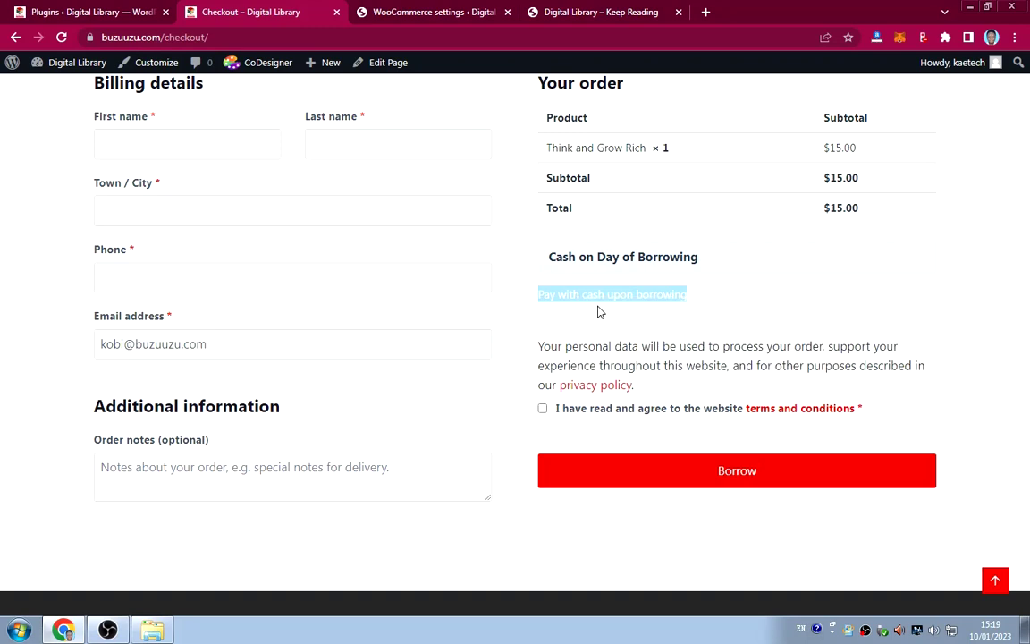
click(410, 17)
click(446, 341)
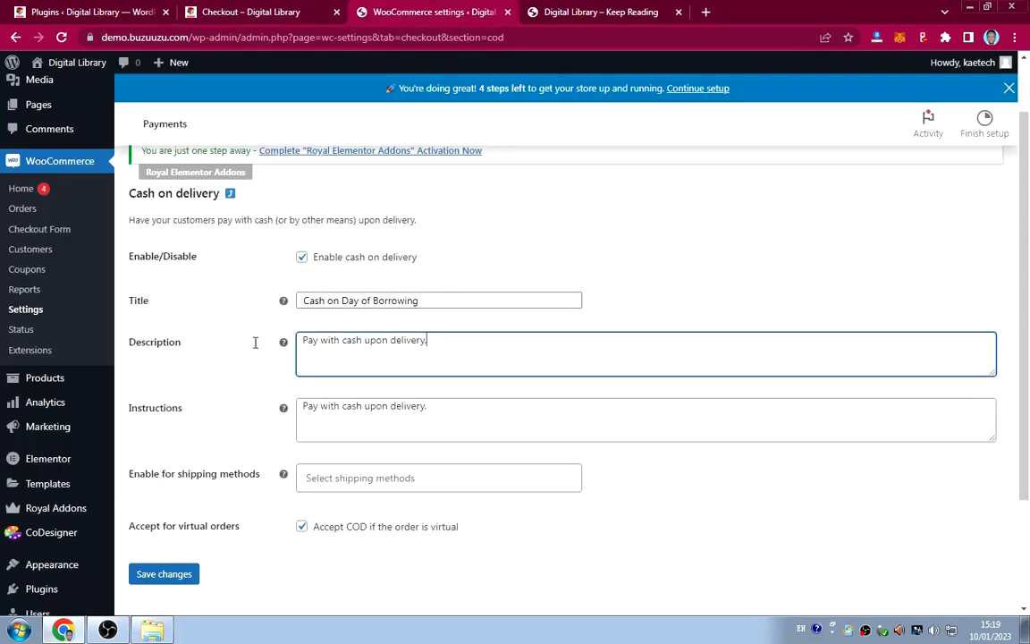
triple_click(405, 344)
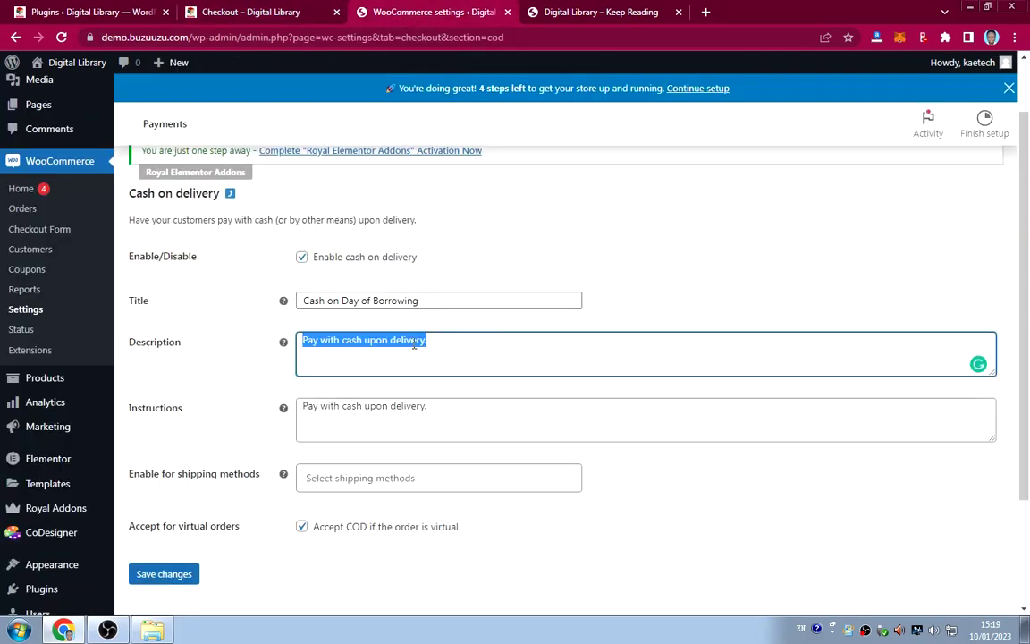
key(ctrl+v)
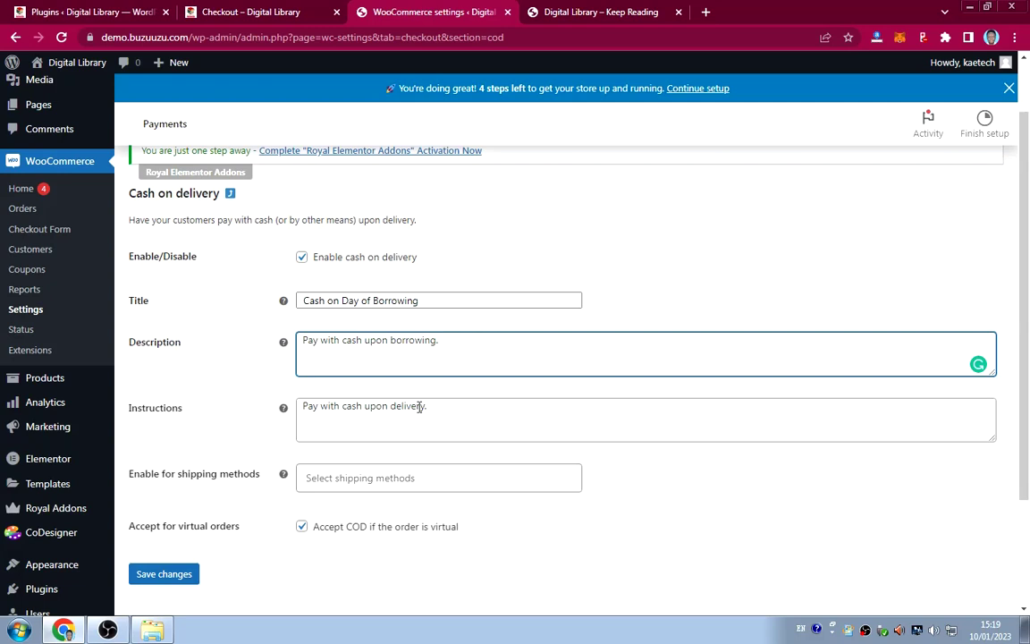
drag(426, 405, 272, 398)
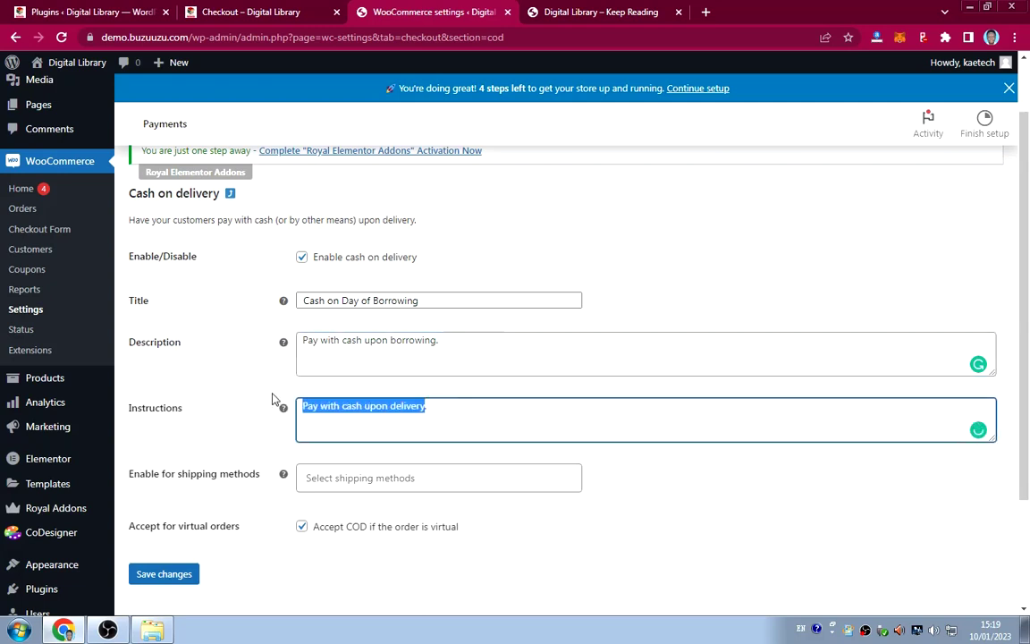
key(ctrl+v)
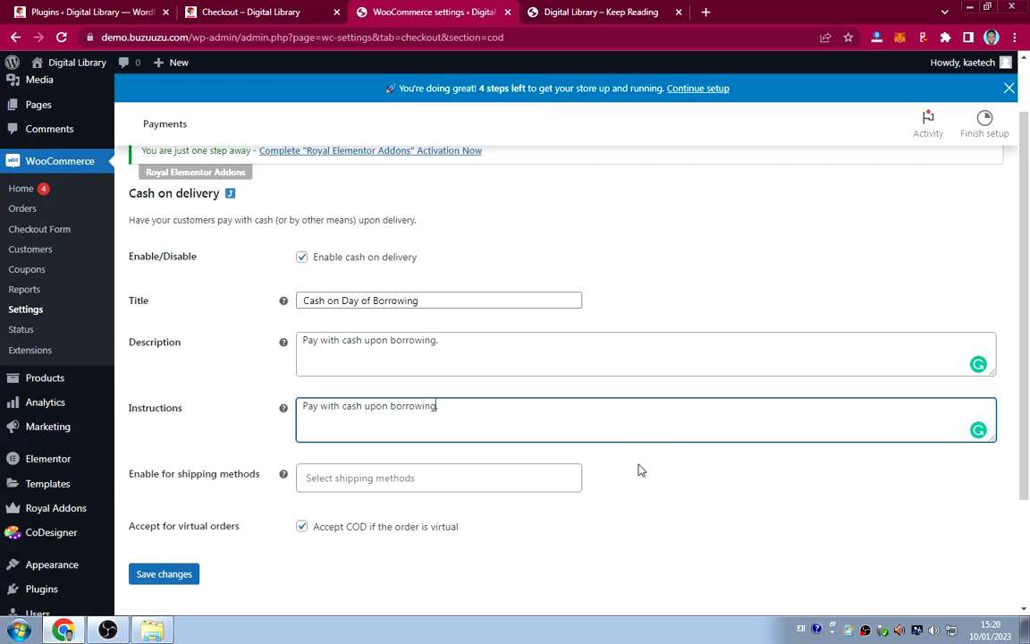
Enable cash on delivery for any "Local pickup" shipping method and save the payment settings.
scroll(640, 469, down, 2)
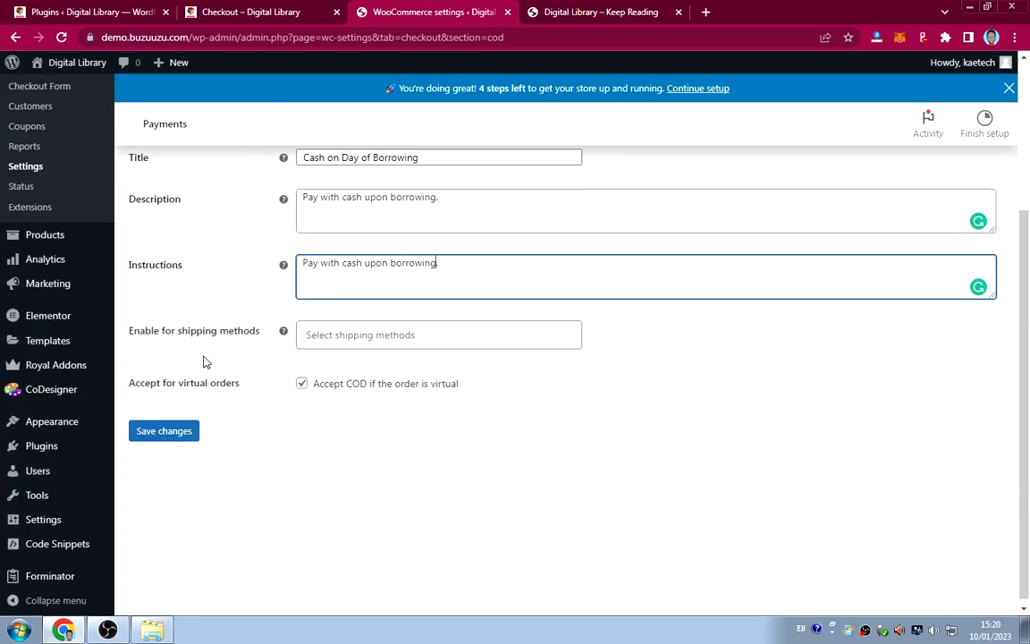
click(396, 335)
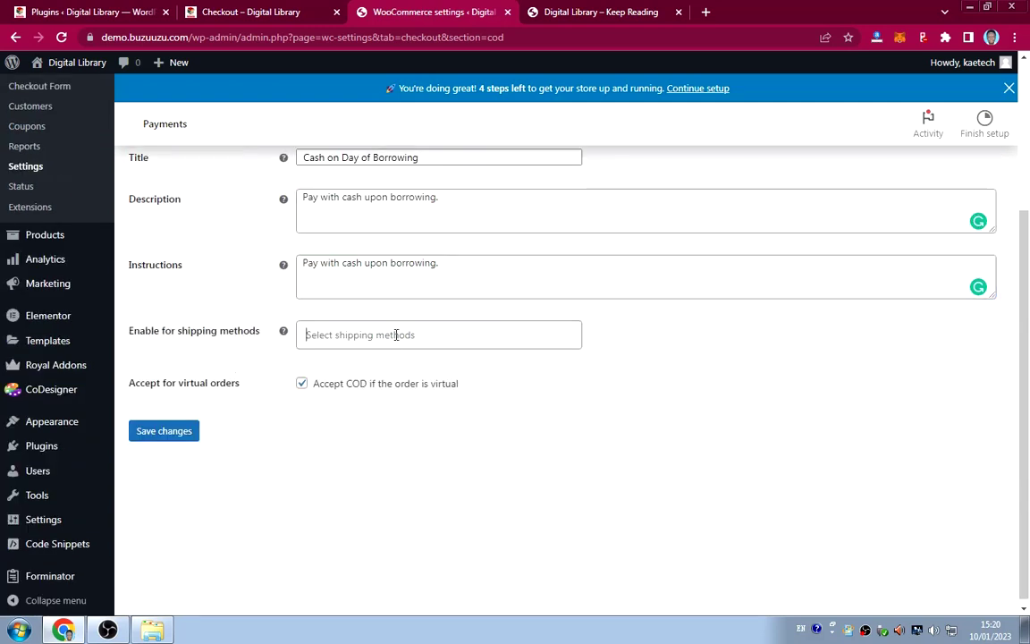
click(396, 334)
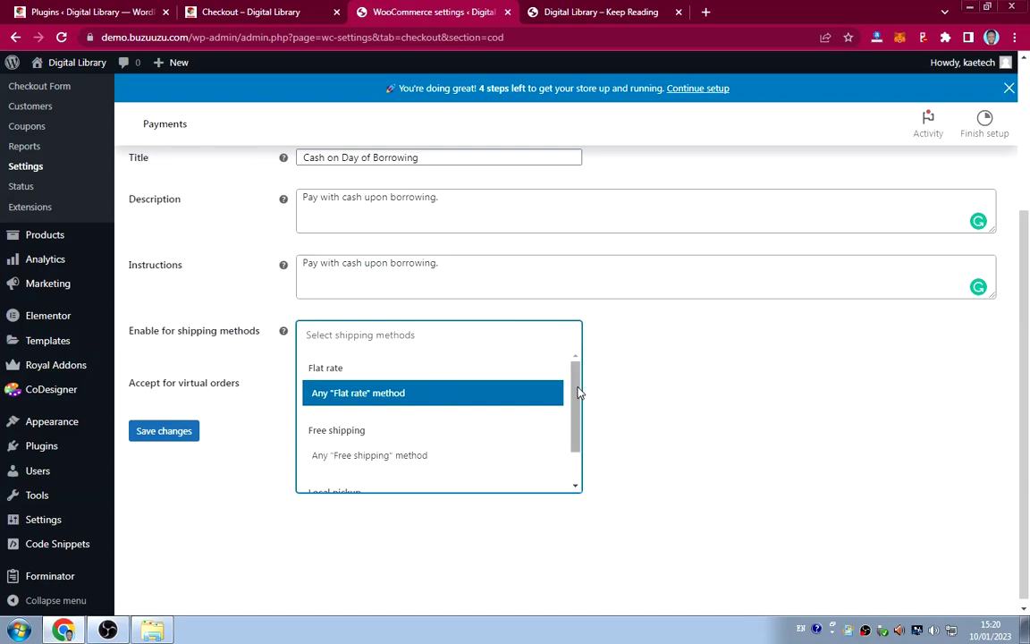
drag(577, 394, 575, 456)
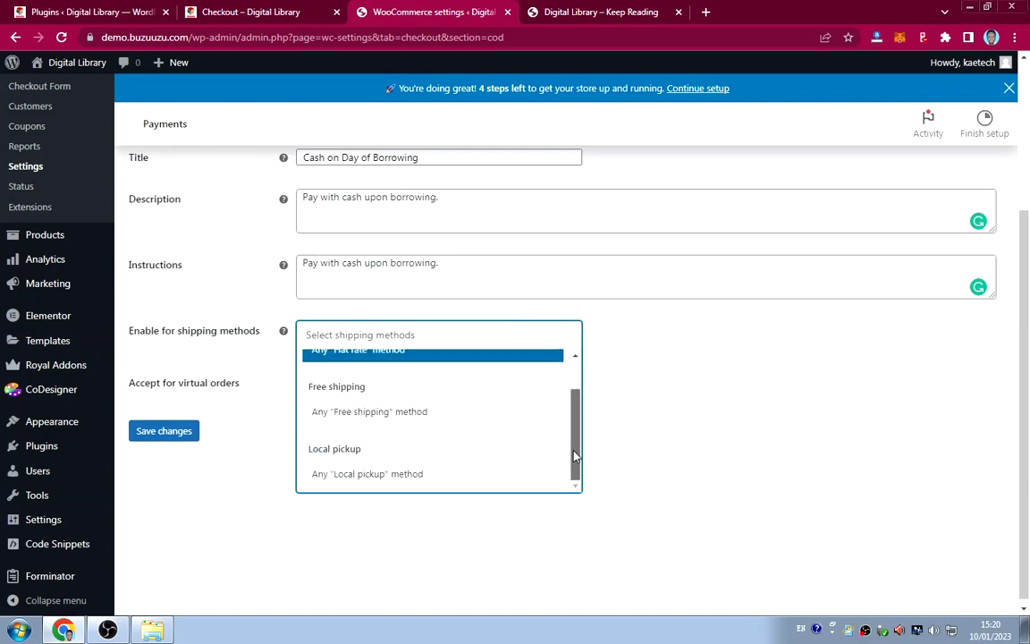
click(392, 474)
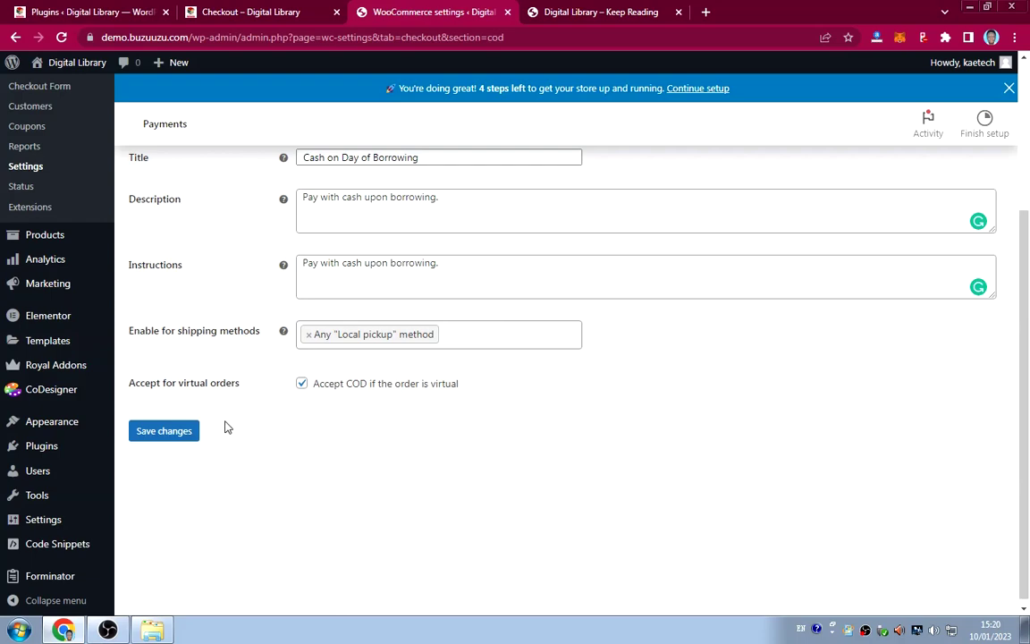
click(170, 430)
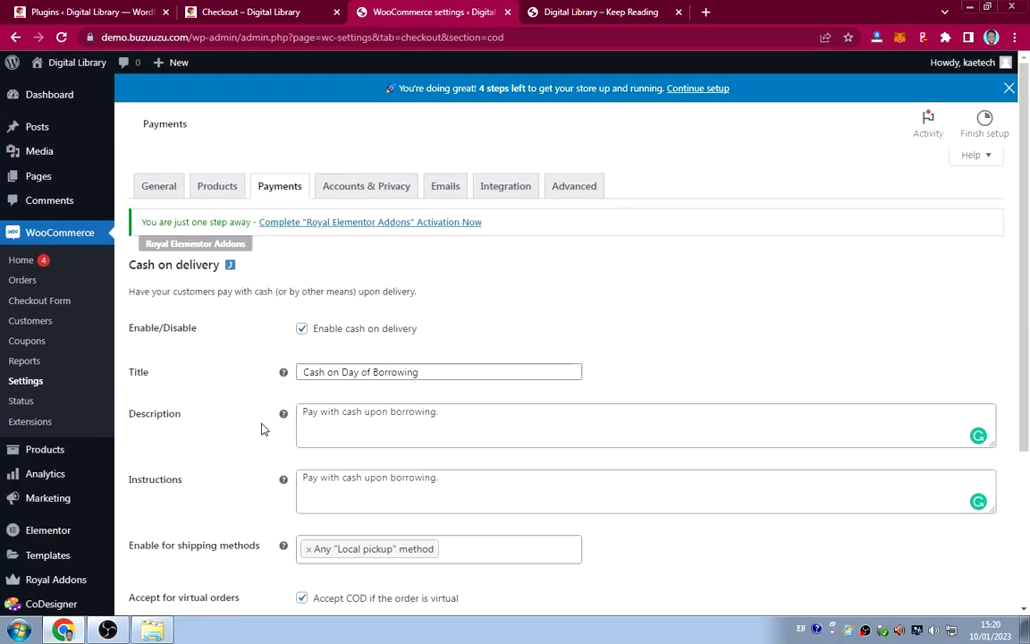
scroll(261, 429, down, 3)
click(170, 435)
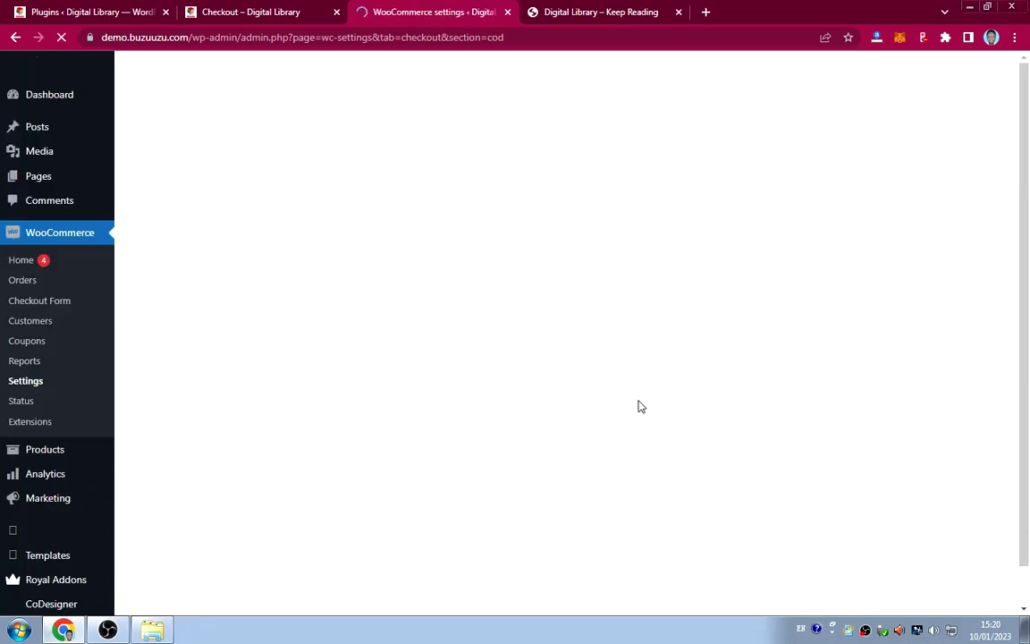
scroll(620, 345, down, 3)
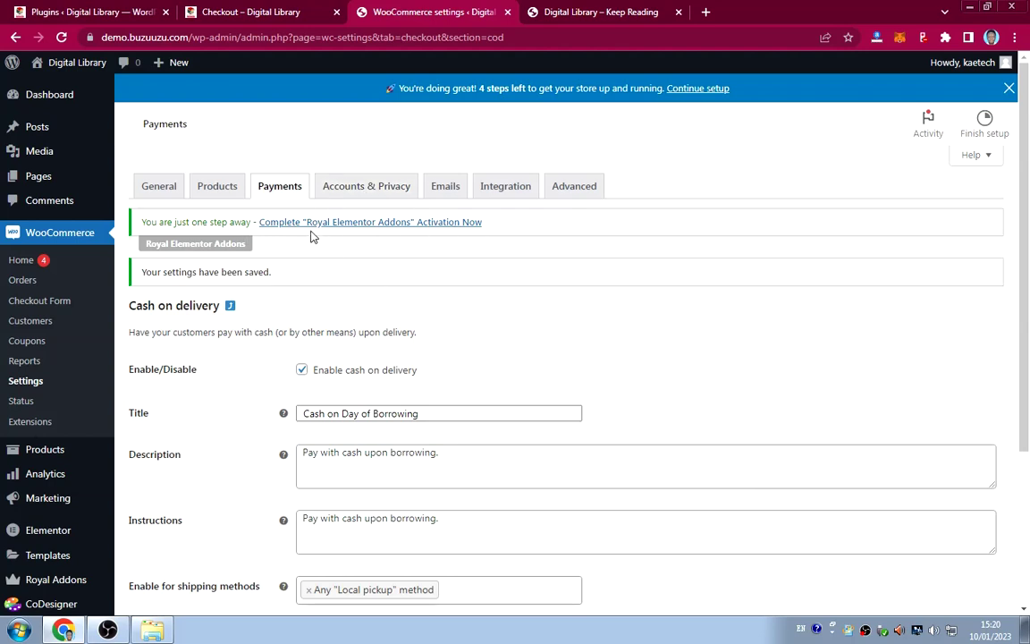
In Accounts & Privacy, disallow orders without an account and allow customers to log into an existing account during checkout.
click(346, 192)
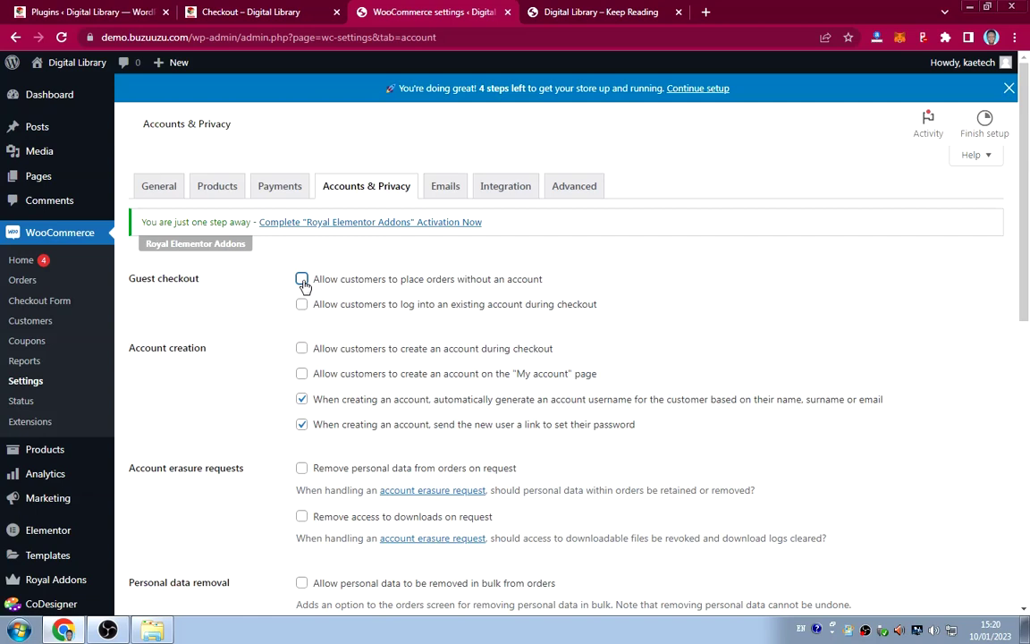
click(302, 280)
click(303, 306)
Allow account creation during checkout and on the "My account" page, and disable automatic usernames and the link for setting passwords.
scroll(545, 327, down, 3)
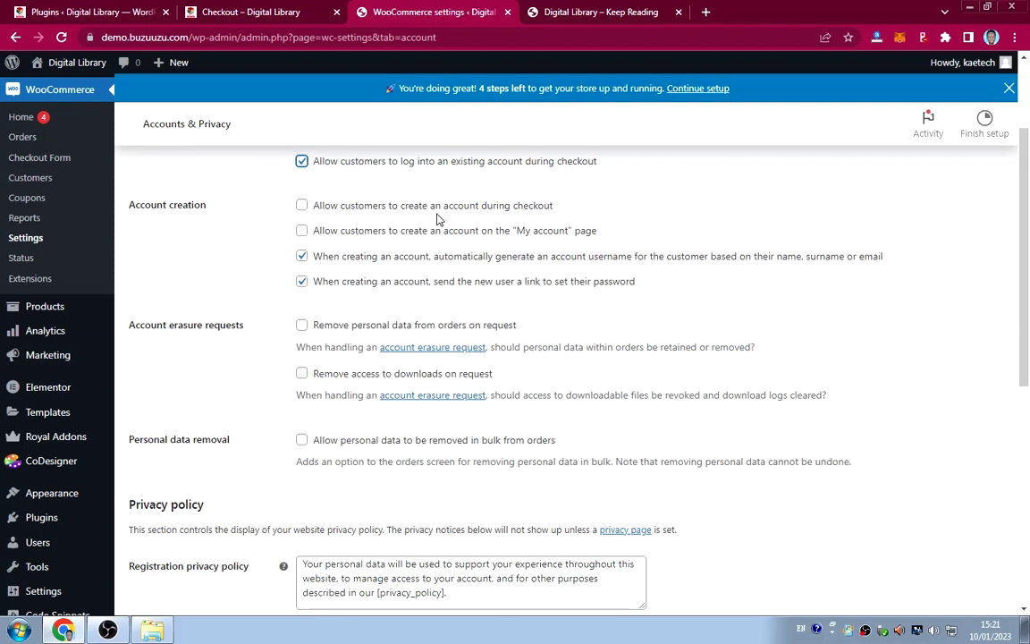
click(301, 206)
click(302, 230)
click(303, 258)
click(301, 280)
scroll(523, 308, down, 1)
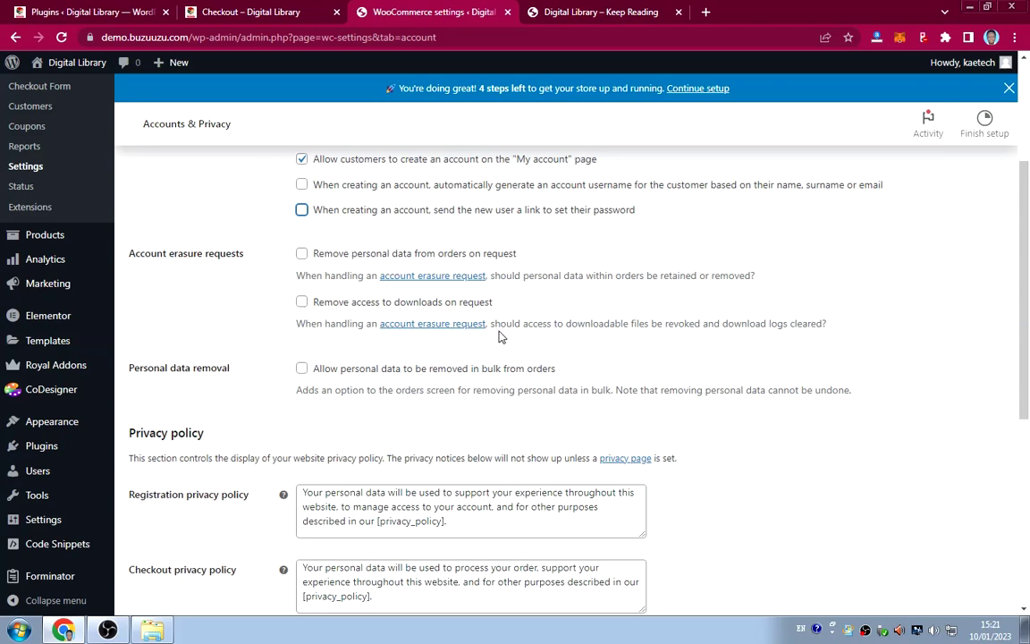
Leave the privacy policy texts and personal data retention fields as they are and save the Accounts & Privacy settings.
scroll(595, 342, down, 3)
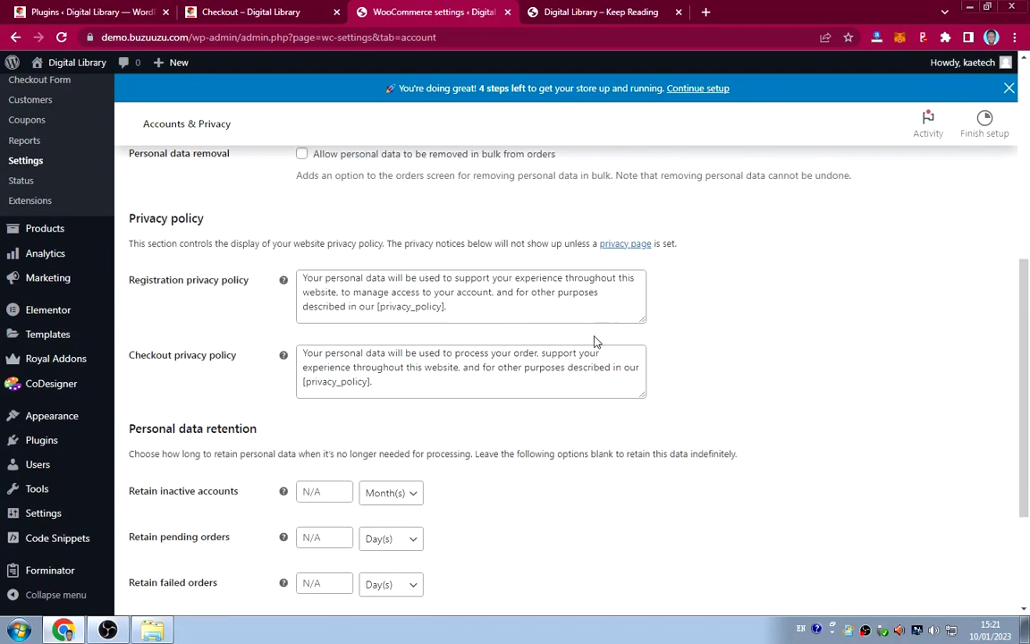
scroll(466, 434, down, 2)
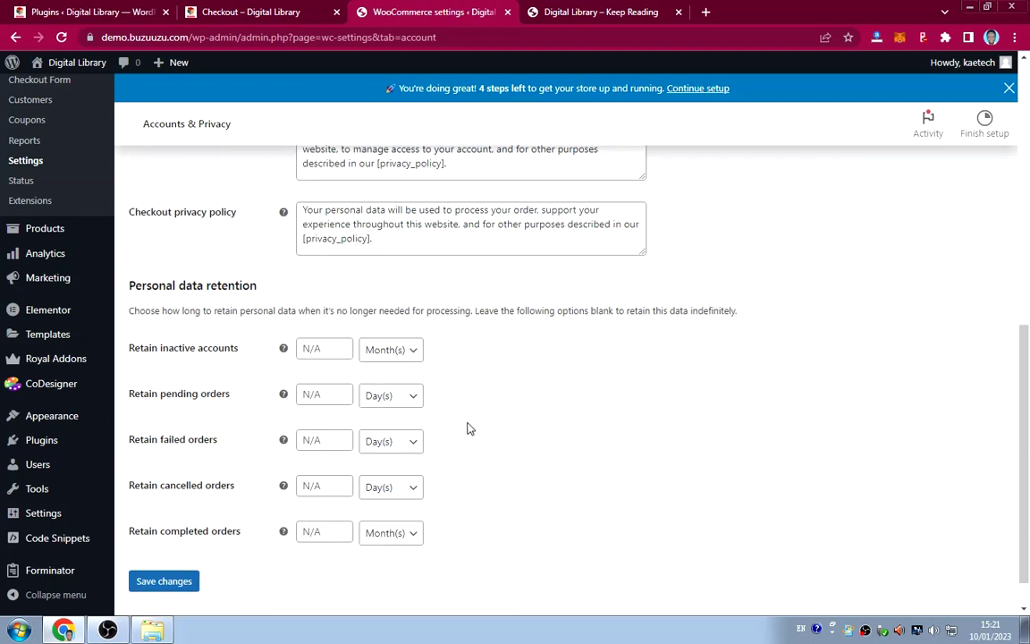
scroll(468, 429, up, 1)
scroll(470, 429, down, 1)
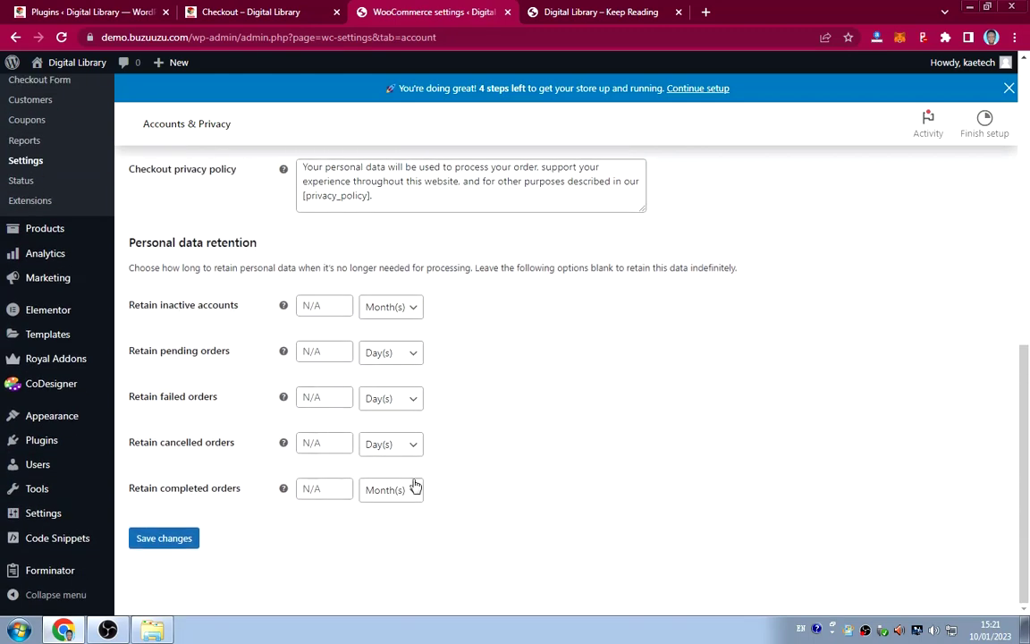
click(193, 538)
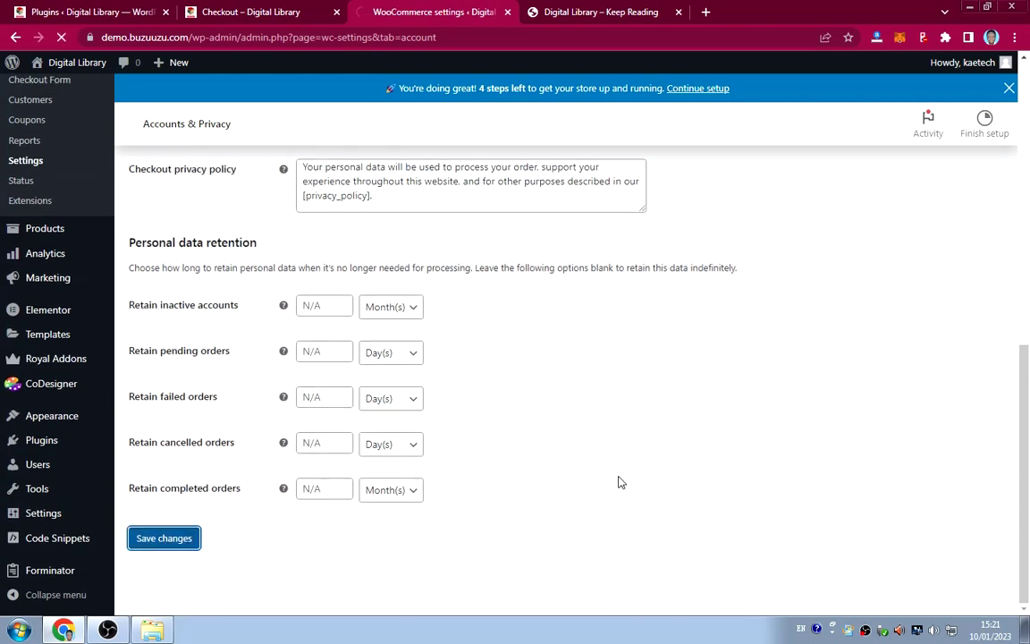
Review WooCommerce's Emails settings, examining the notification list with its recipients, the email sender options and the email template fields.
scroll(612, 476, up, 6)
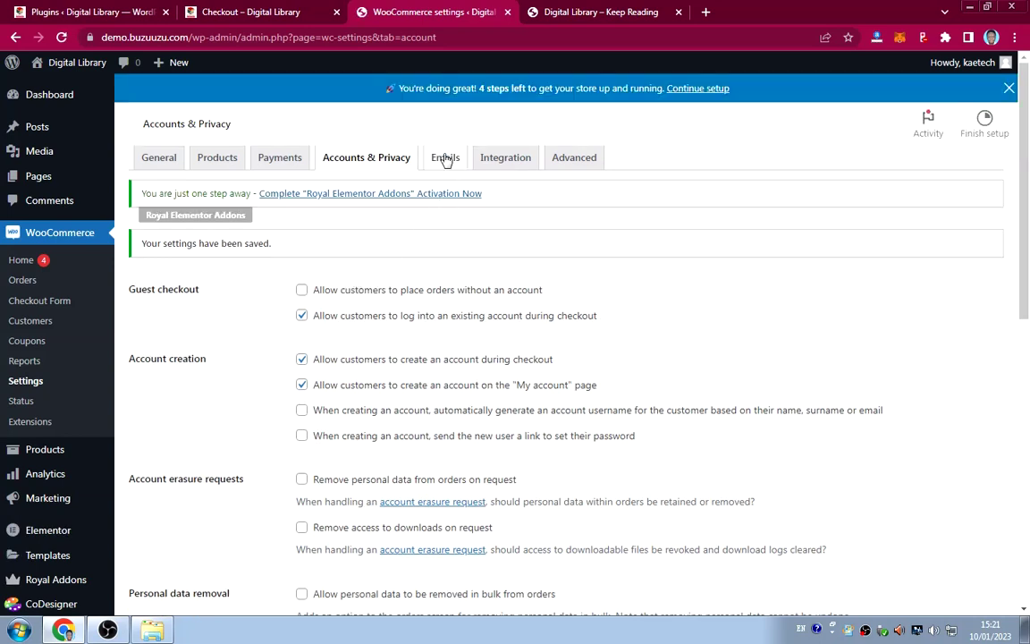
click(447, 186)
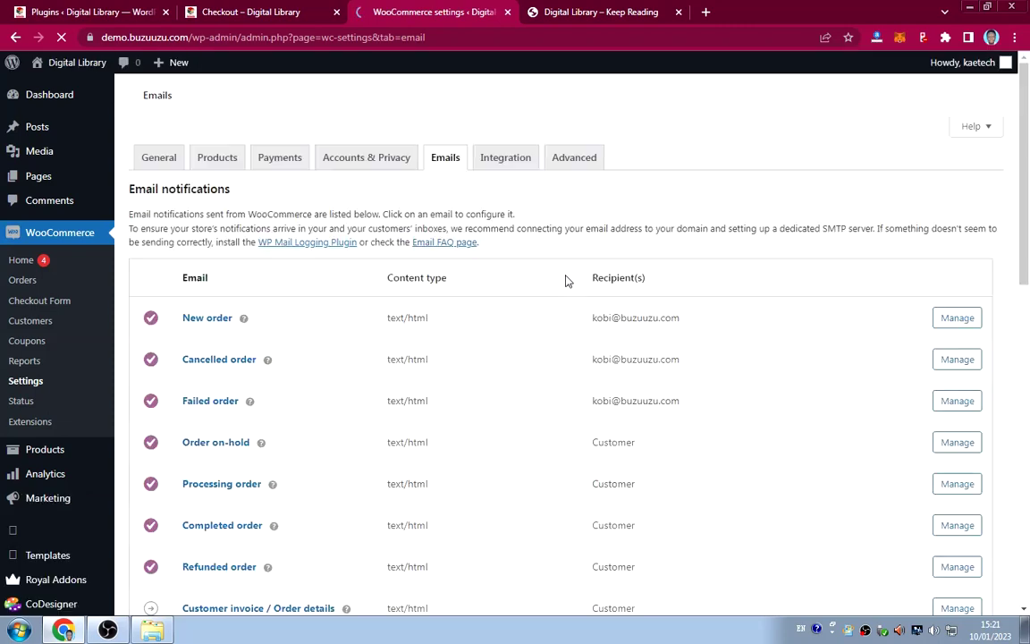
scroll(467, 322, down, 4)
scroll(469, 324, up, 3)
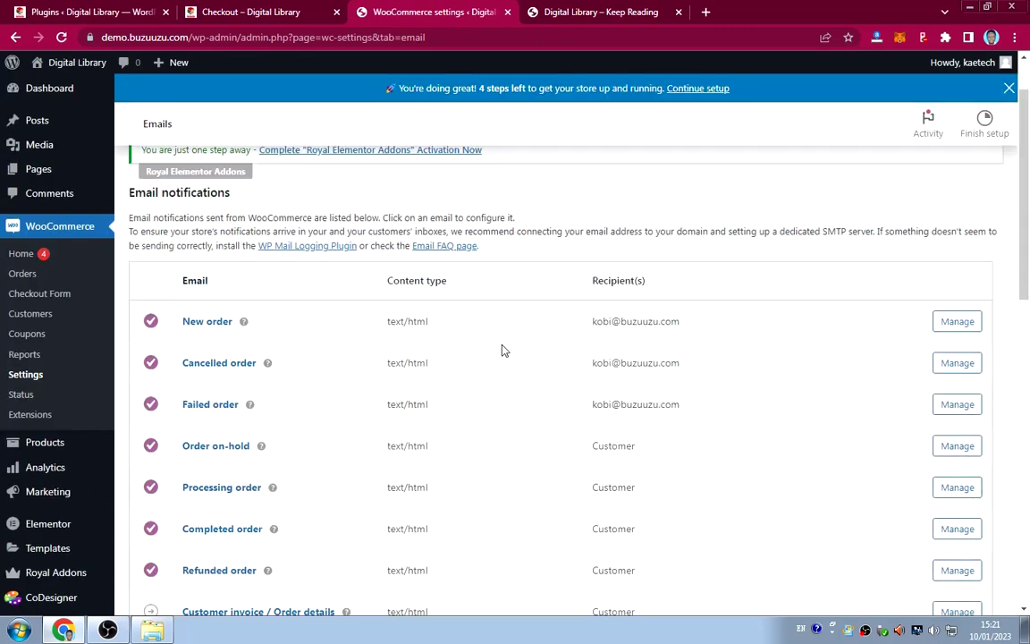
scroll(503, 350, down, 1)
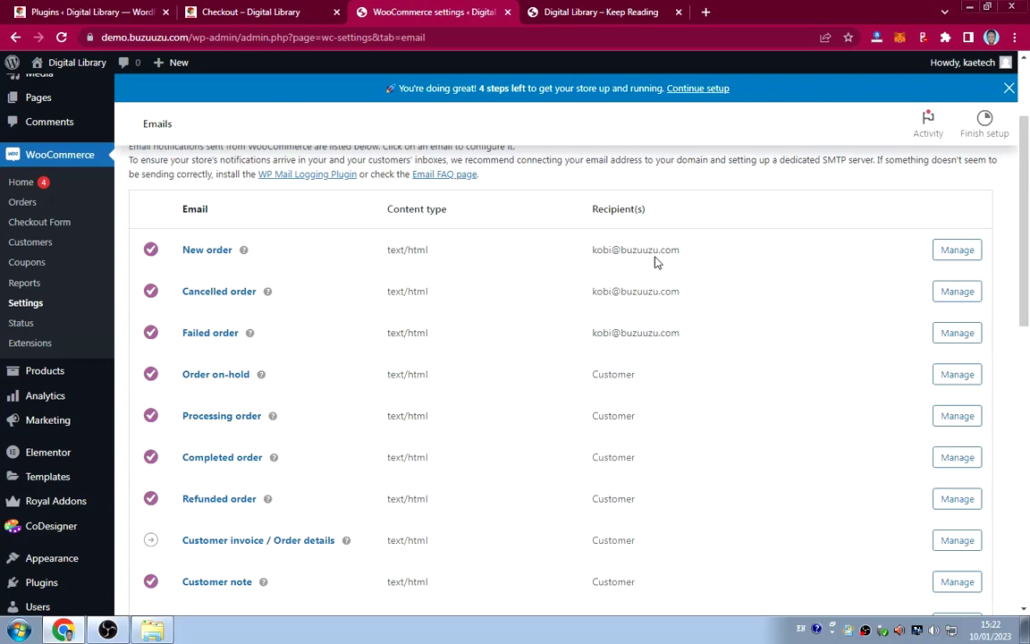
scroll(488, 283, down, 6)
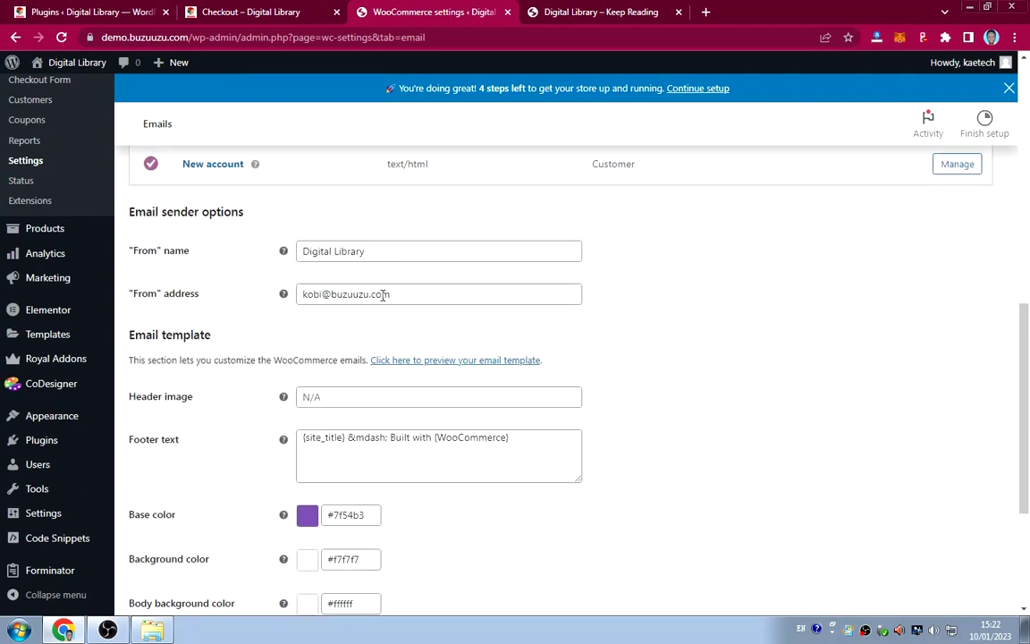
scroll(359, 333, down, 1)
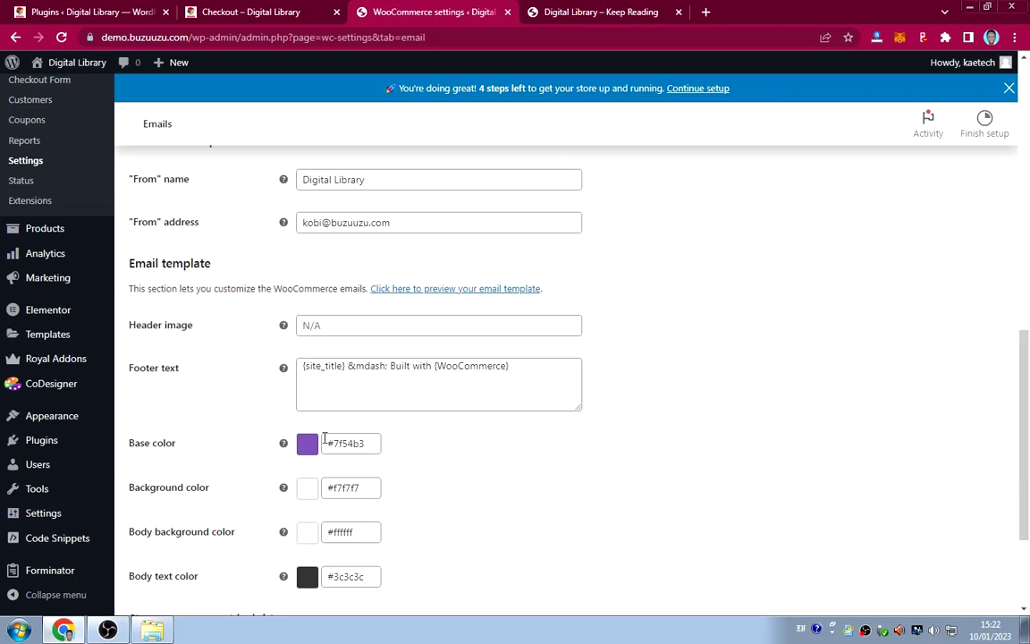
Replace the ending of the email template's footer text so it reads "{site_title} &mdash; Powered By Kaetech Digital".
click(413, 366)
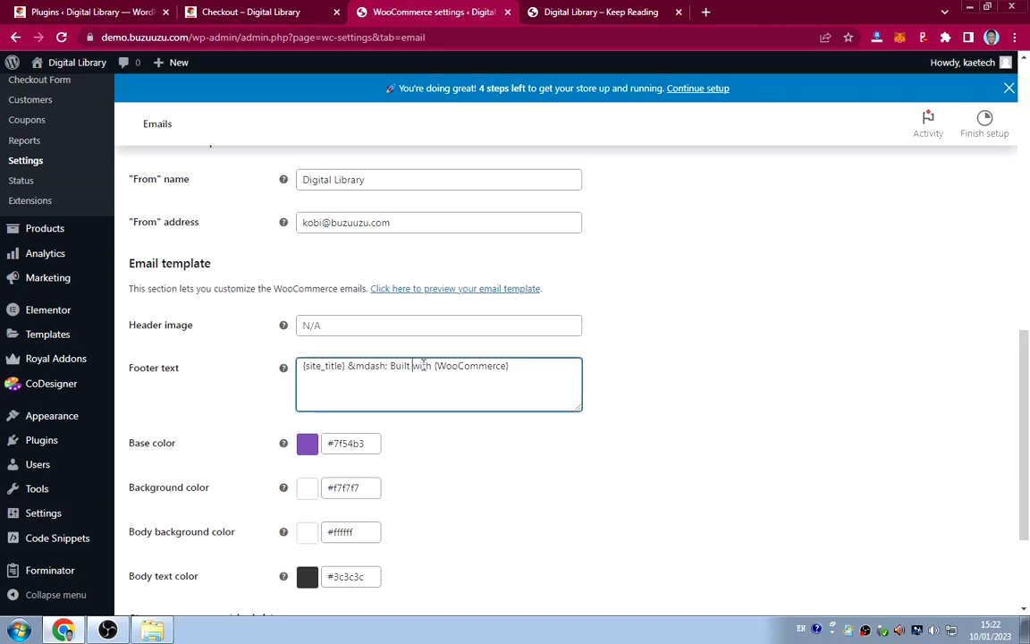
shift+click(509, 366)
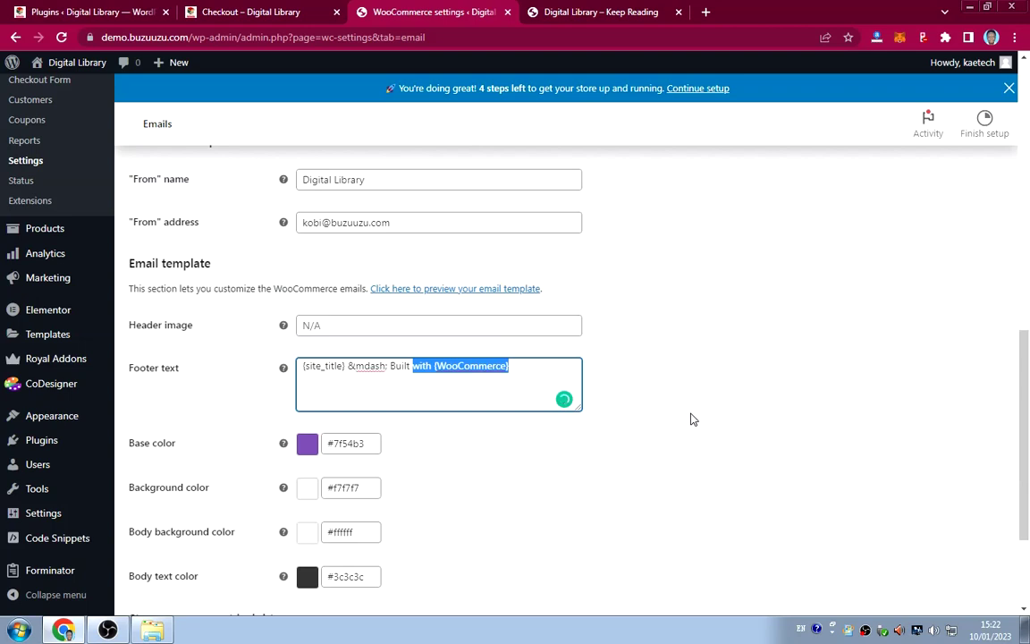
key(BackSpace)
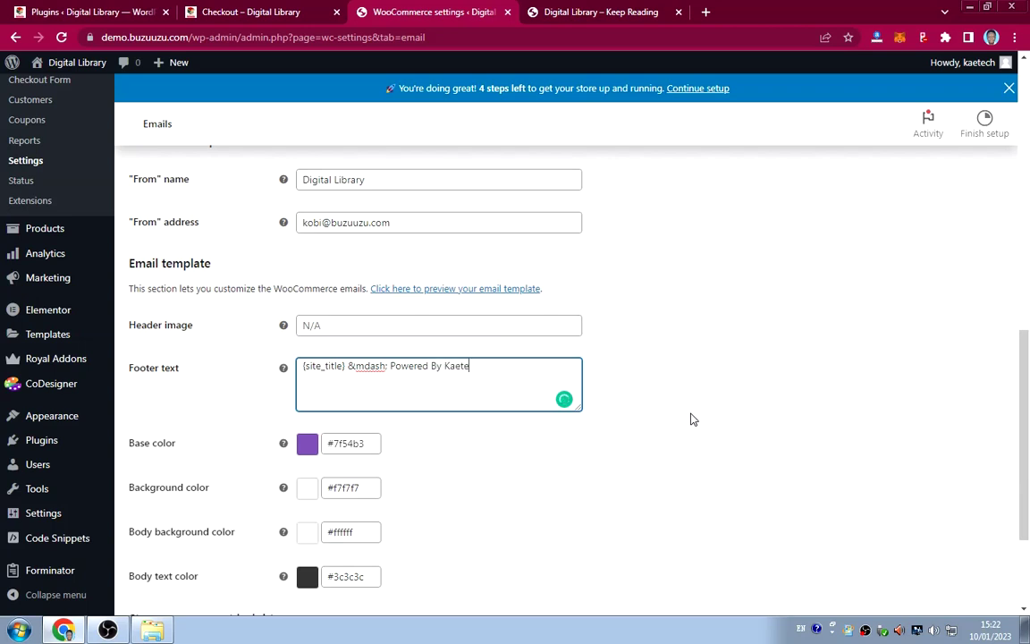
text(Digital)
Set the email template's base color to red #ef0f0f and save the email settings.
scroll(421, 418, down, 2)
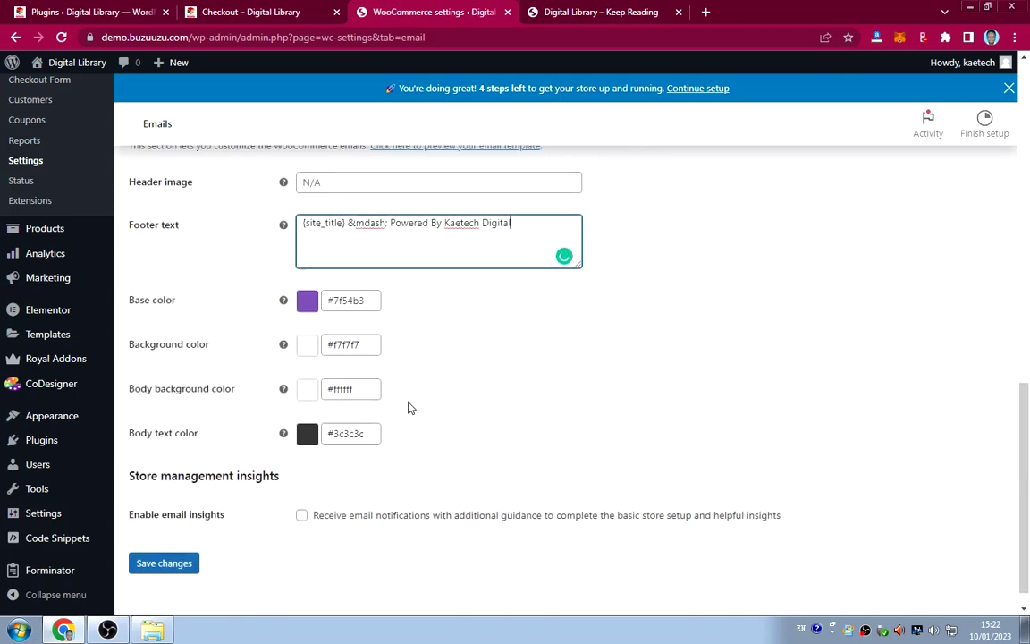
click(349, 301)
drag(424, 396, 419, 314)
click(349, 301)
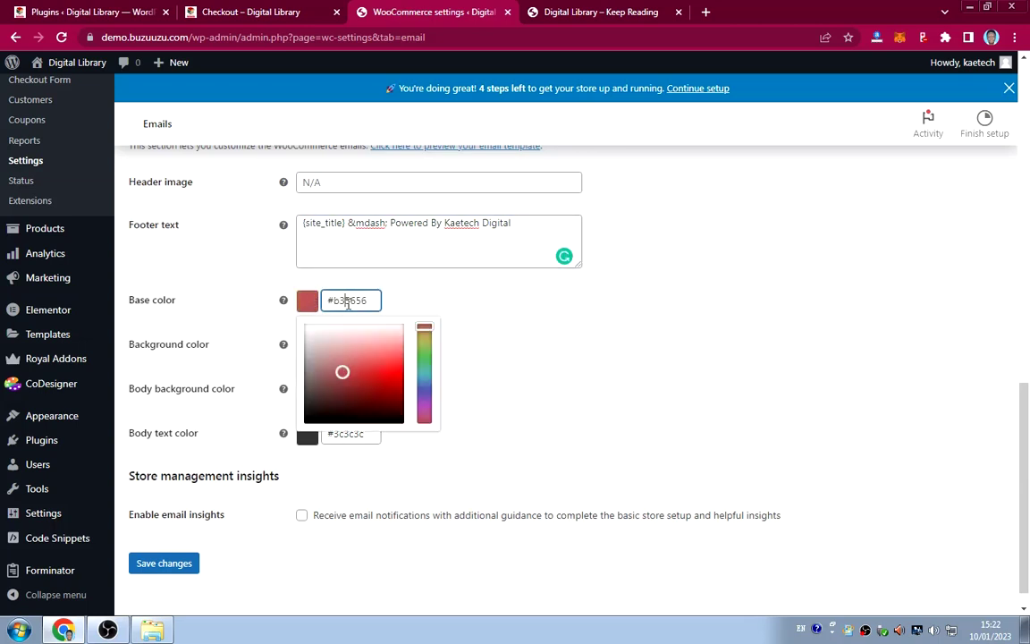
drag(391, 374, 396, 329)
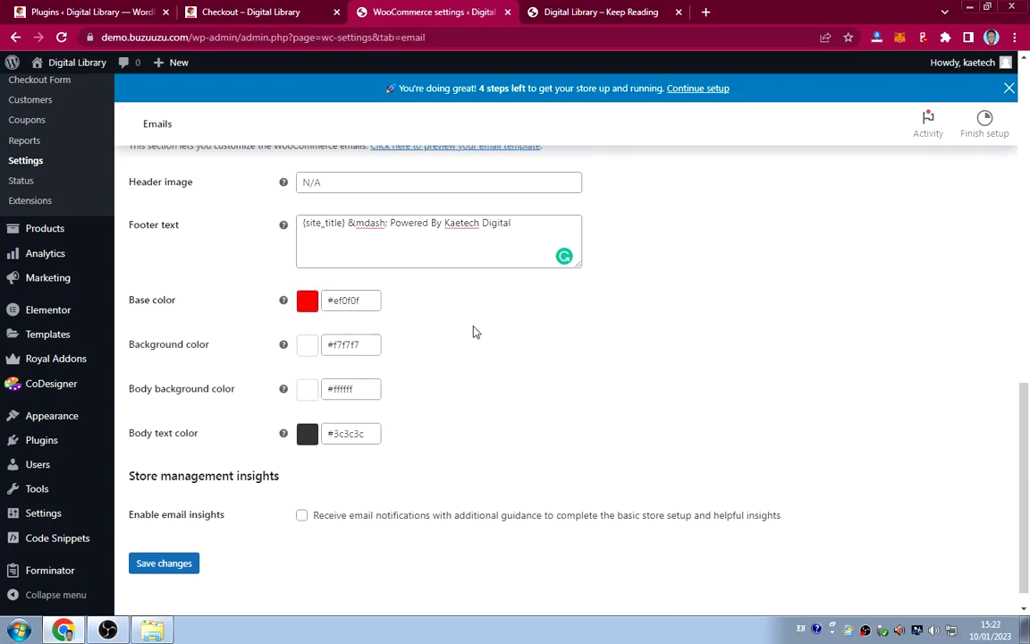
scroll(615, 384, up, 3)
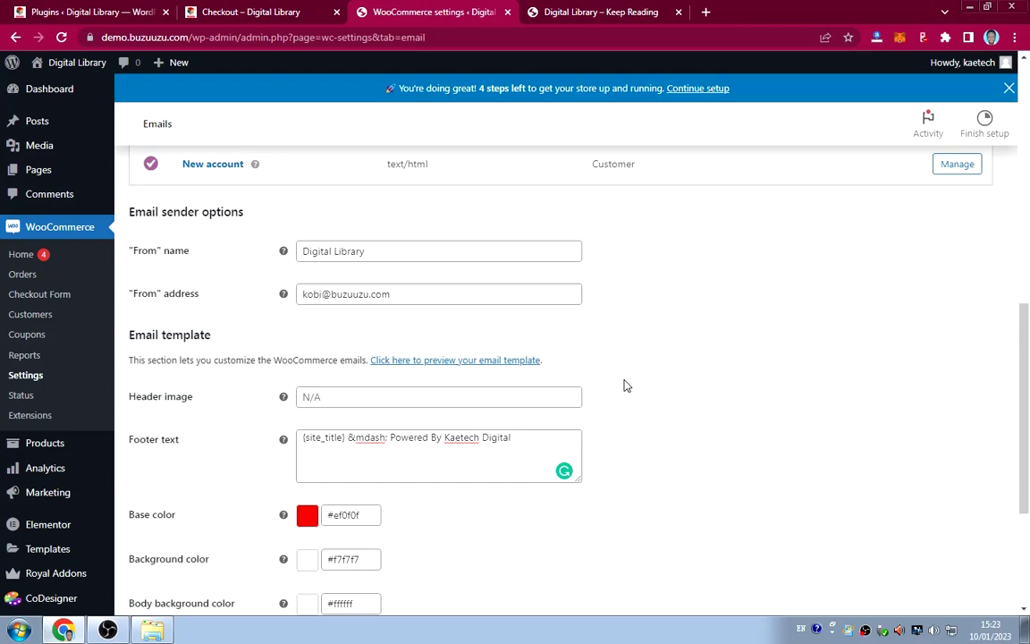
scroll(626, 385, down, 3)
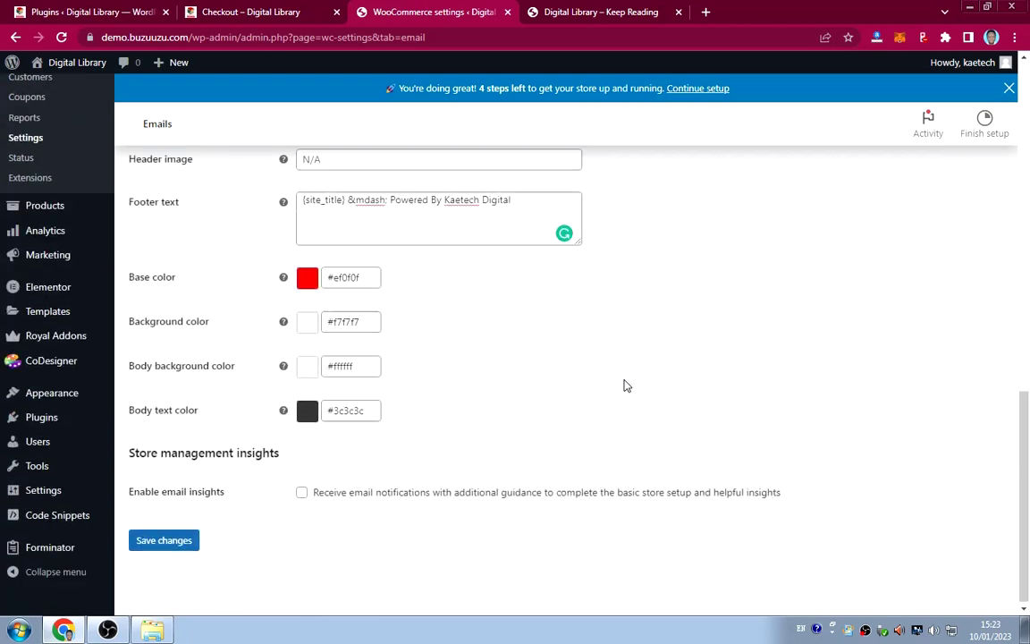
click(181, 538)
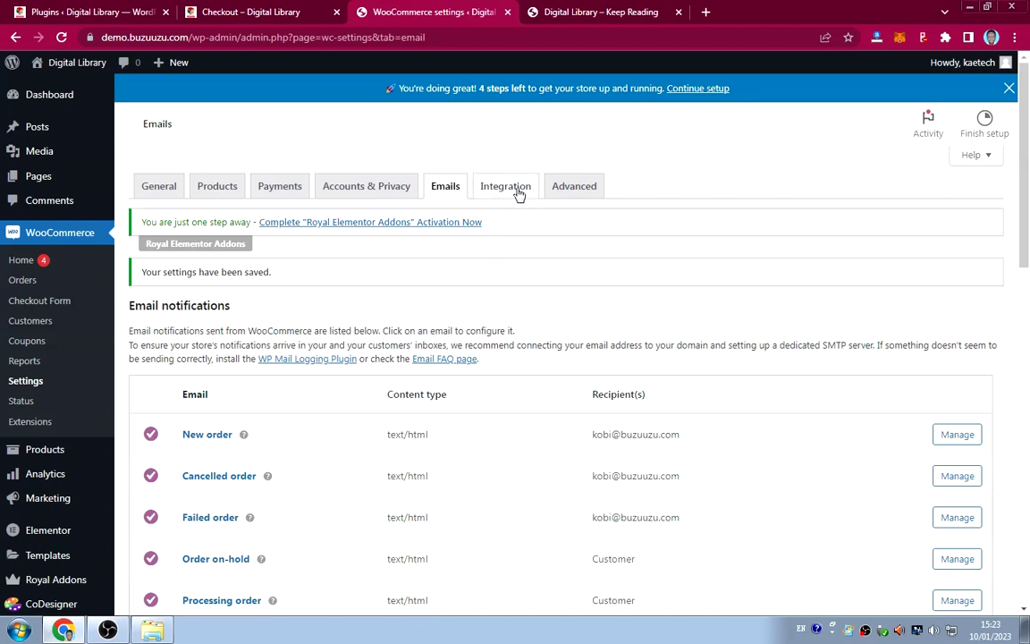
Review the WooCommerce integration settings and the advanced page setup with its checkout and account endpoints.
click(516, 193)
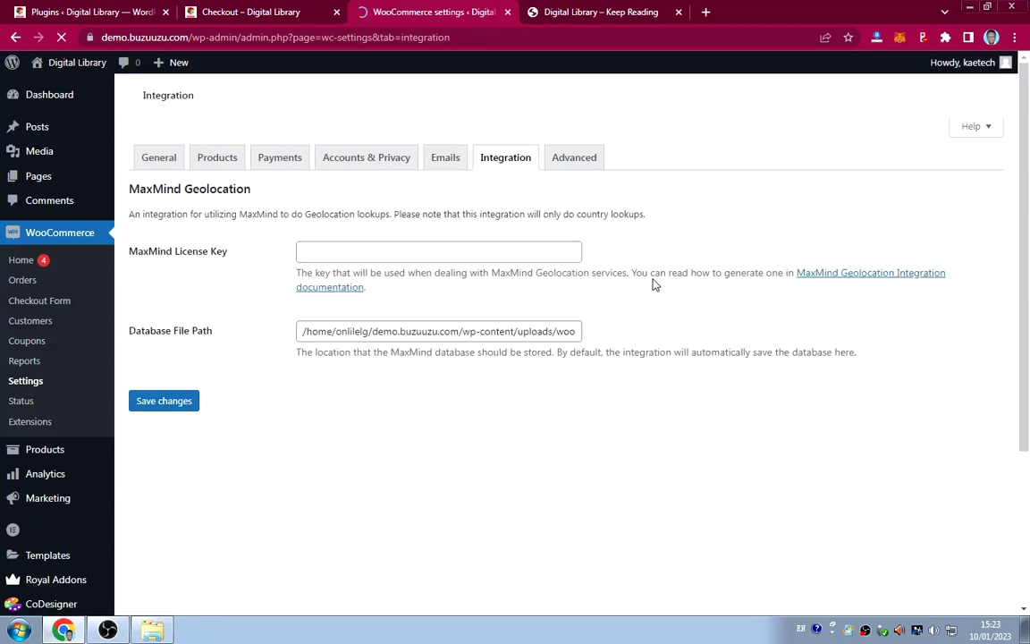
click(592, 165)
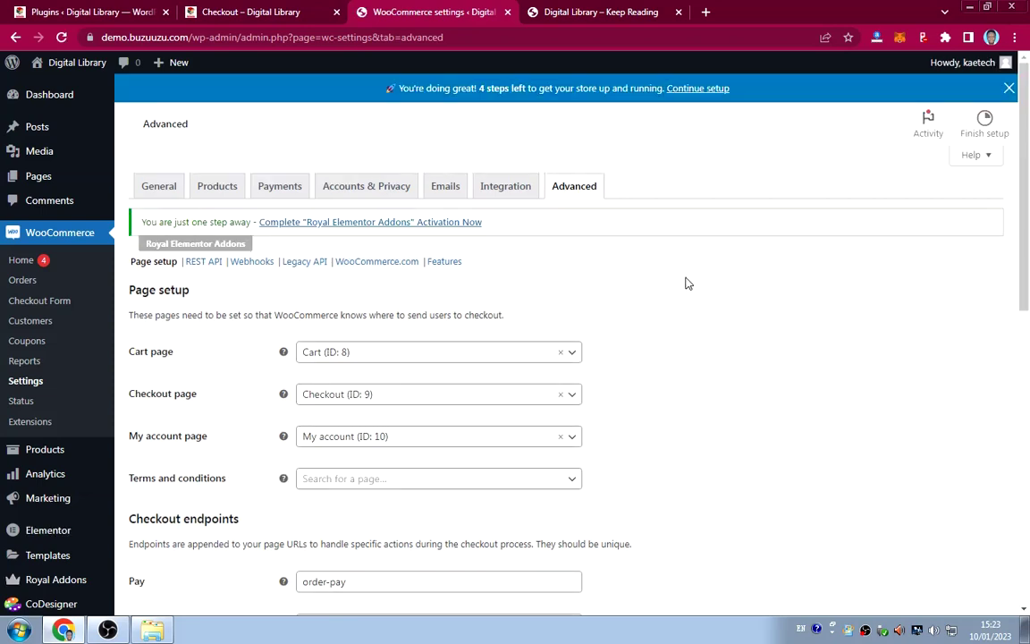
scroll(686, 284, down, 3)
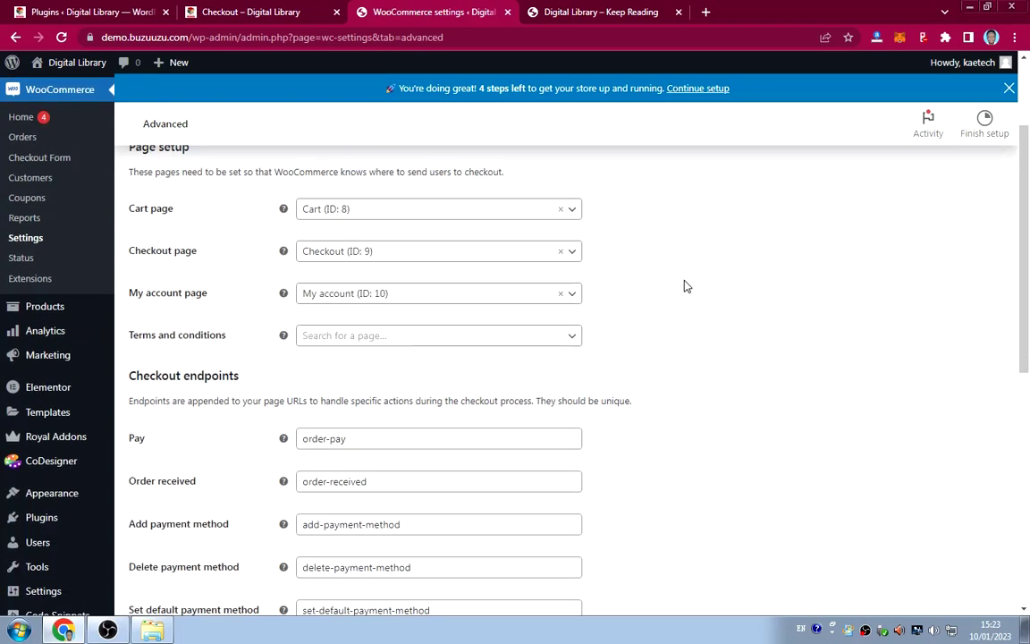
scroll(685, 285, down, 2)
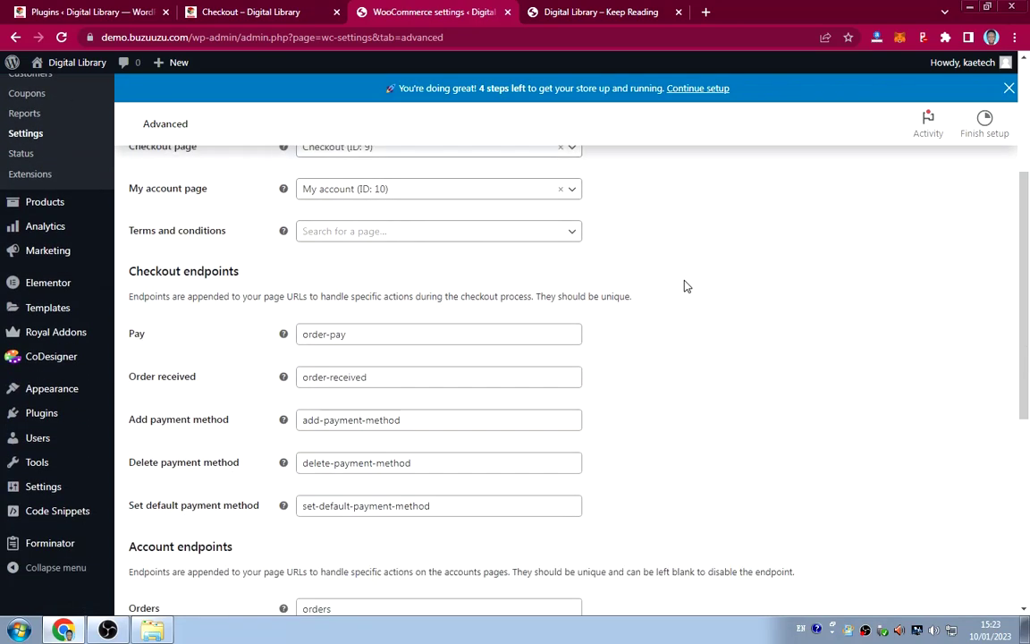
scroll(686, 285, down, 9)
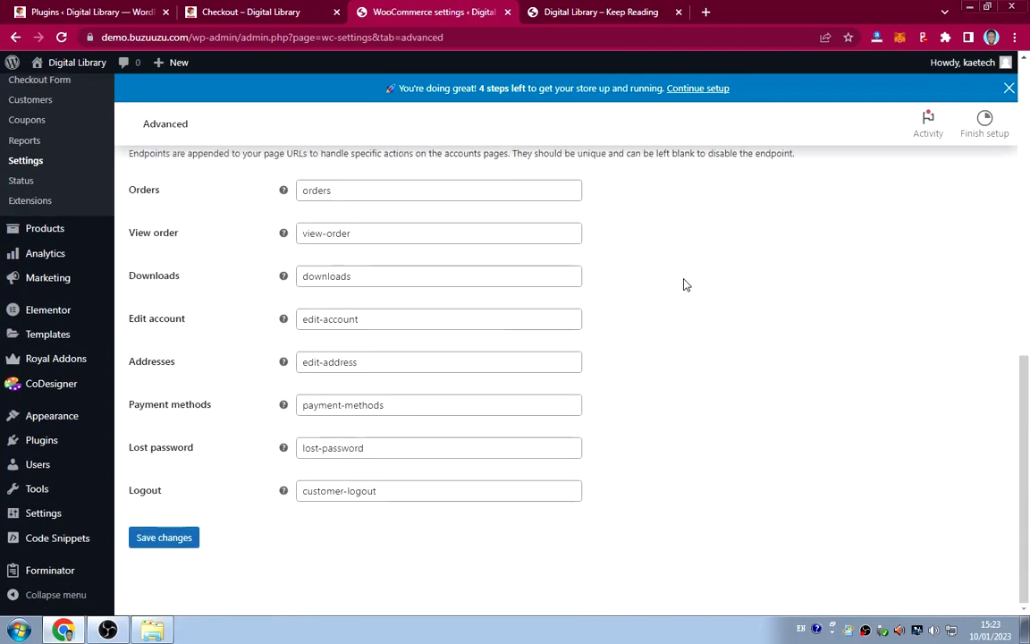
scroll(686, 284, up, 7)
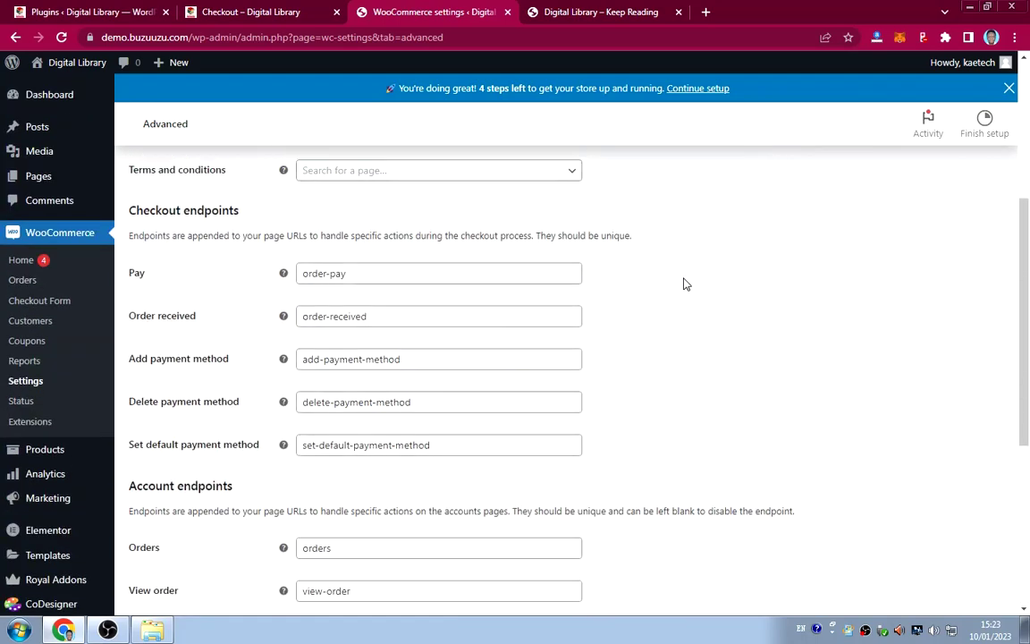
scroll(685, 284, up, 4)
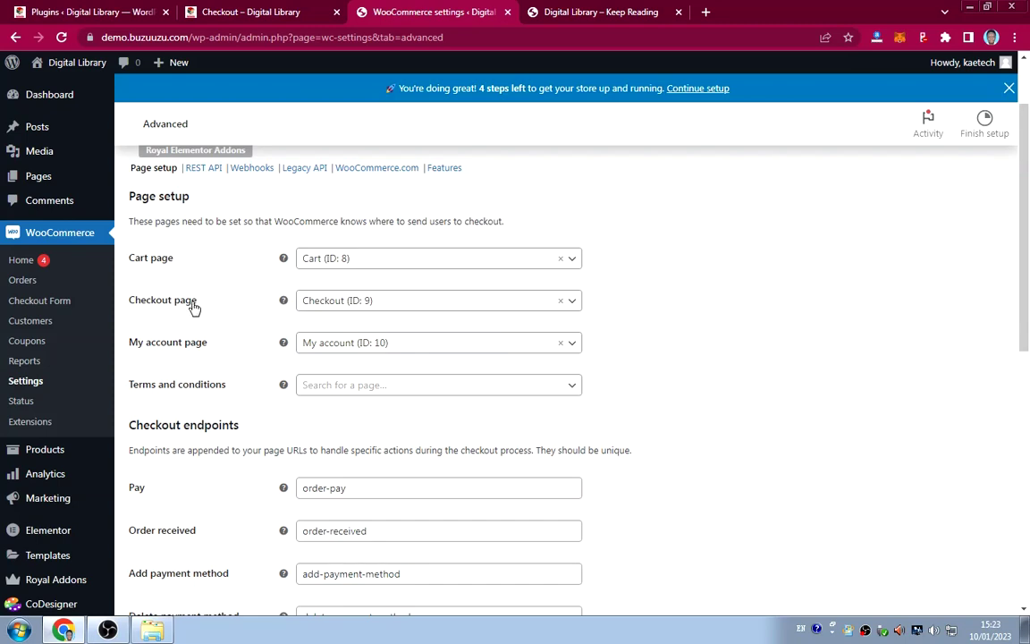
scroll(193, 305, up, 1)
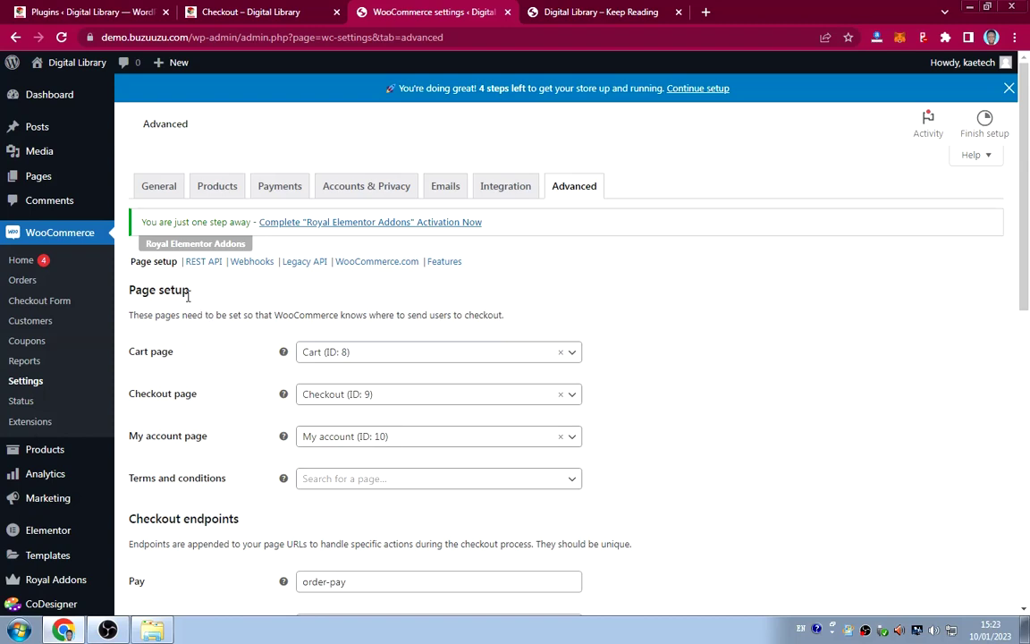
Go to the list of all site pages, add a new page titled "Home" and publish it.
mouse_move(39, 177)
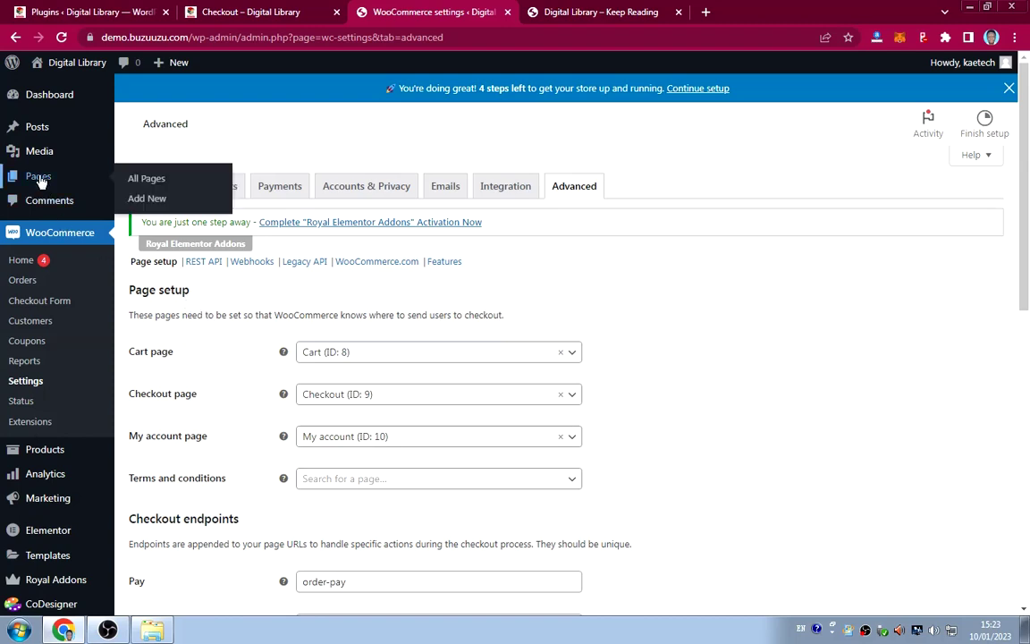
click(134, 179)
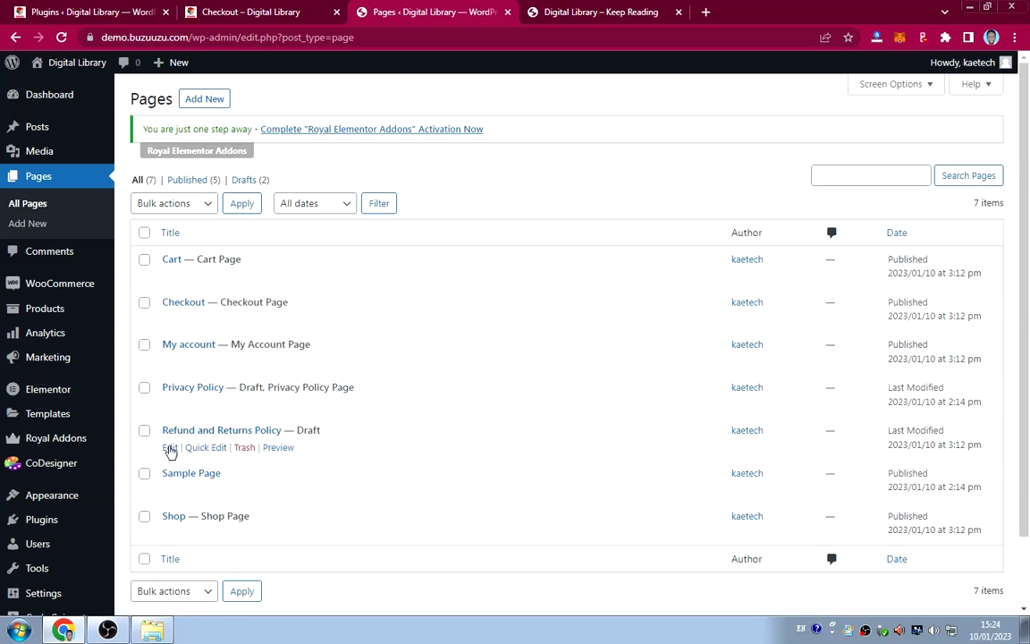
scroll(204, 480, down, 1)
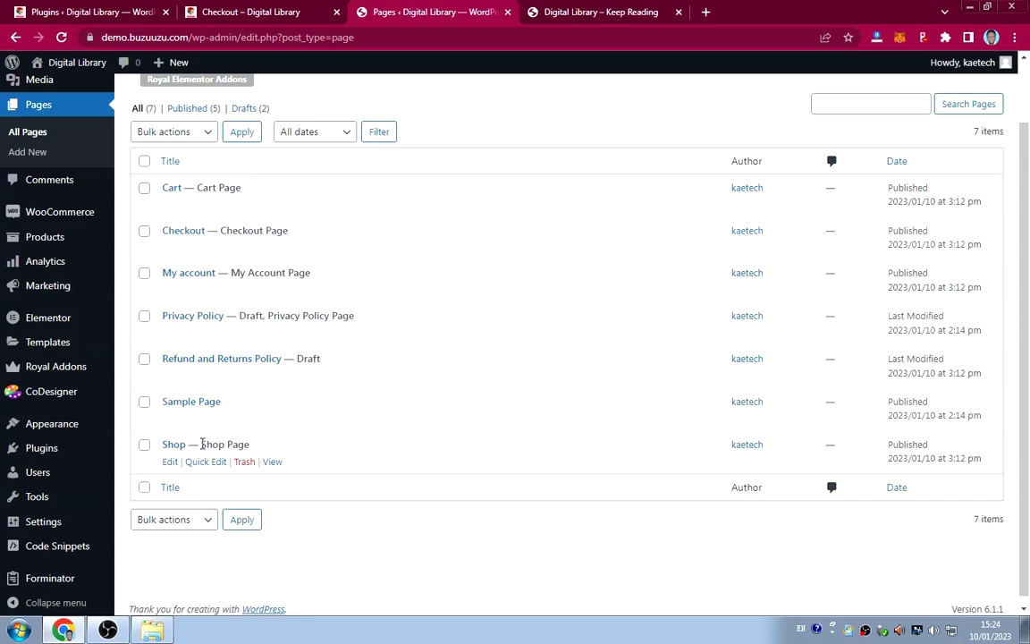
scroll(203, 434, up, 2)
click(209, 98)
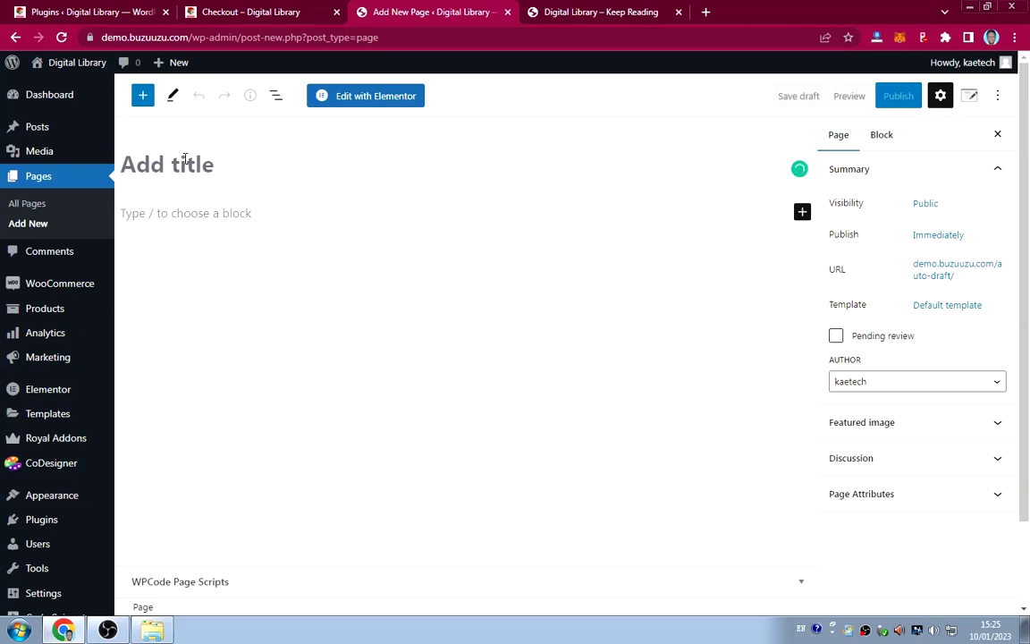
click(184, 159)
text(Home)
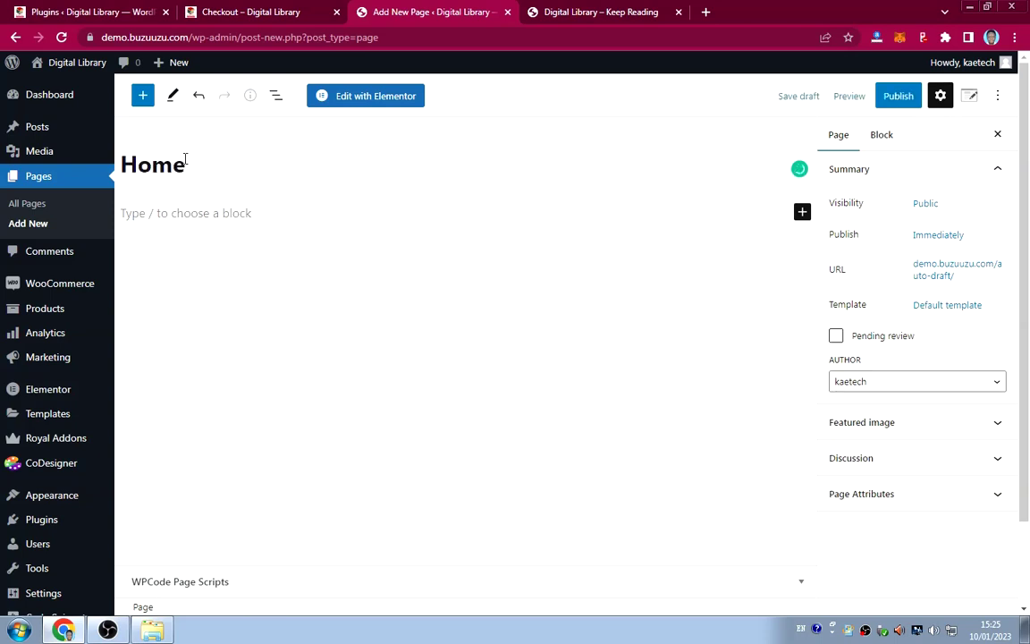
click(899, 97)
click(864, 103)
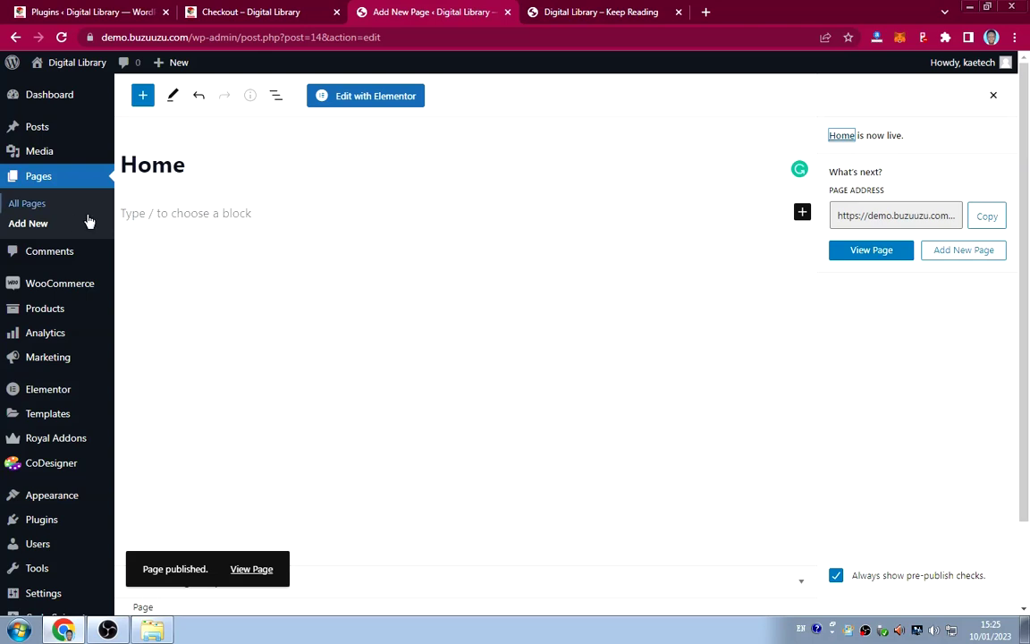
Create another new page titled "About" and publish it.
click(33, 225)
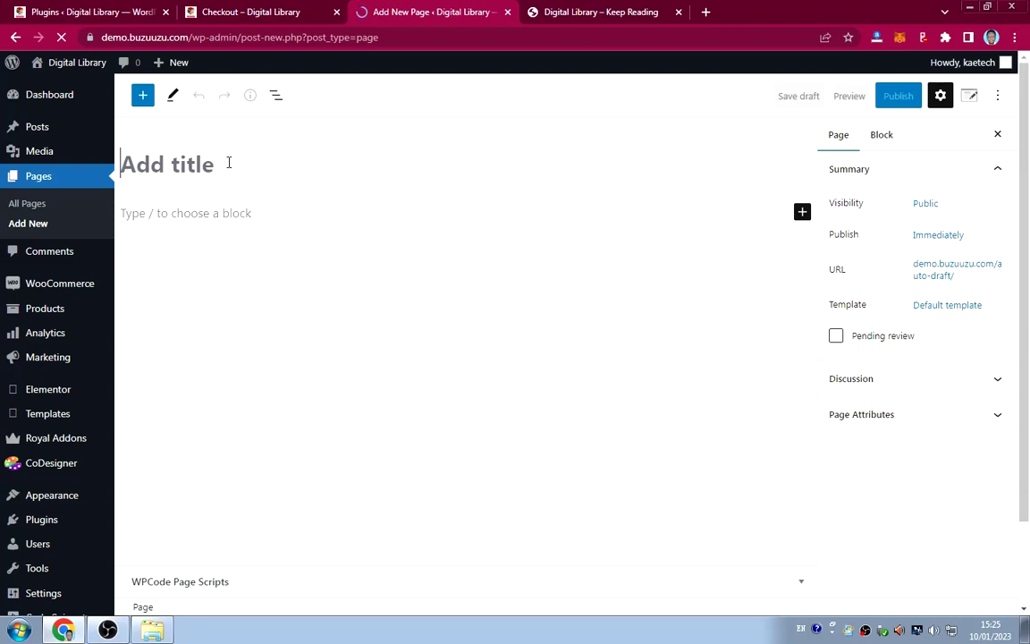
text(Abou)
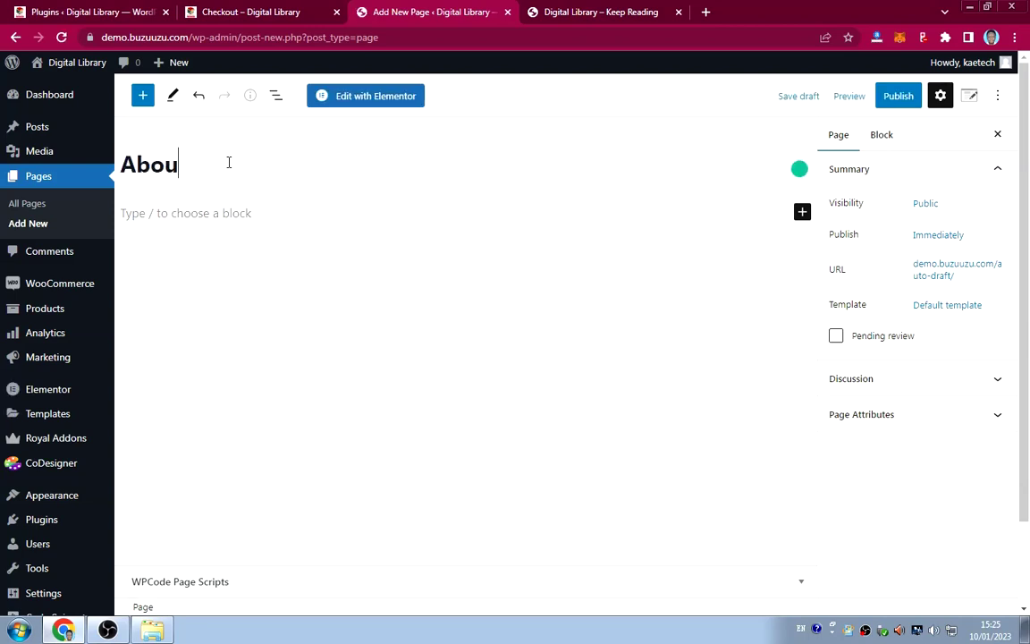
text(t)
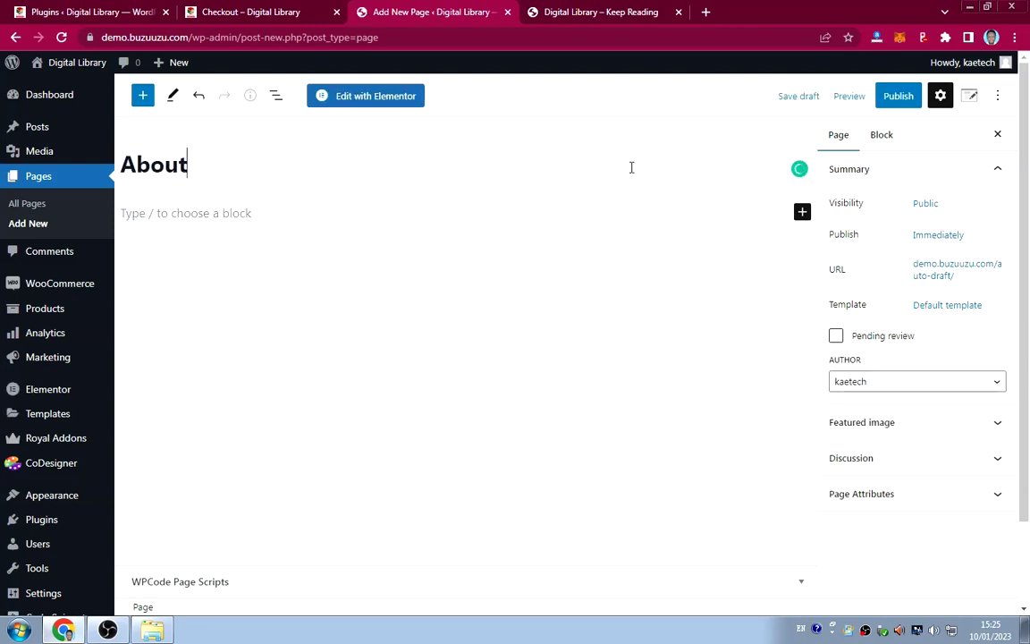
click(899, 95)
click(883, 97)
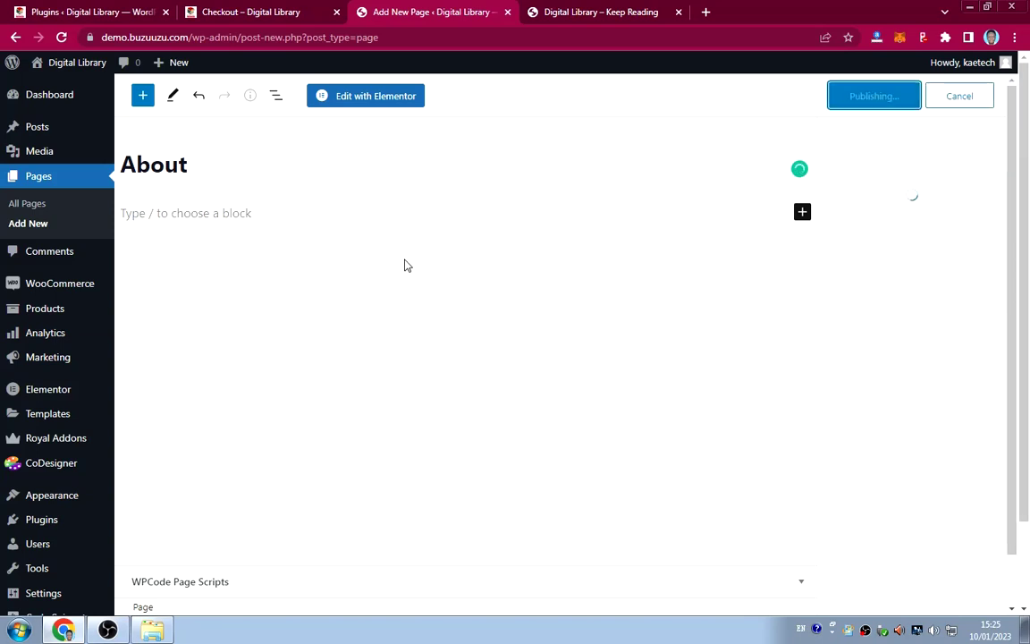
Add a new page titled "Contact", correcting the title's spelling, and publish it.
click(27, 223)
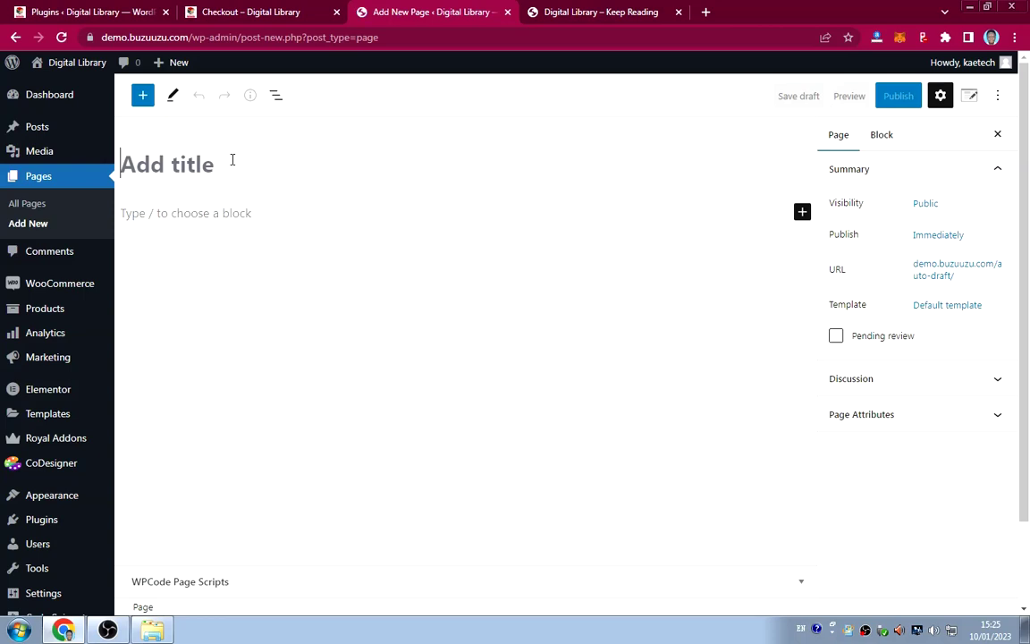
text(Ciontact)
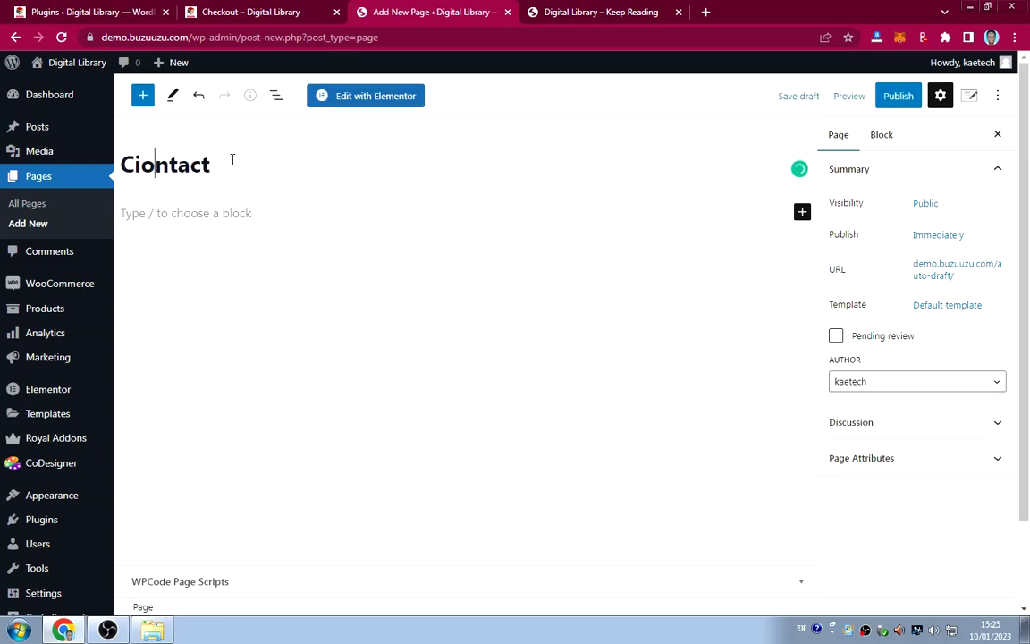
key(Left)
key(BackSpace)
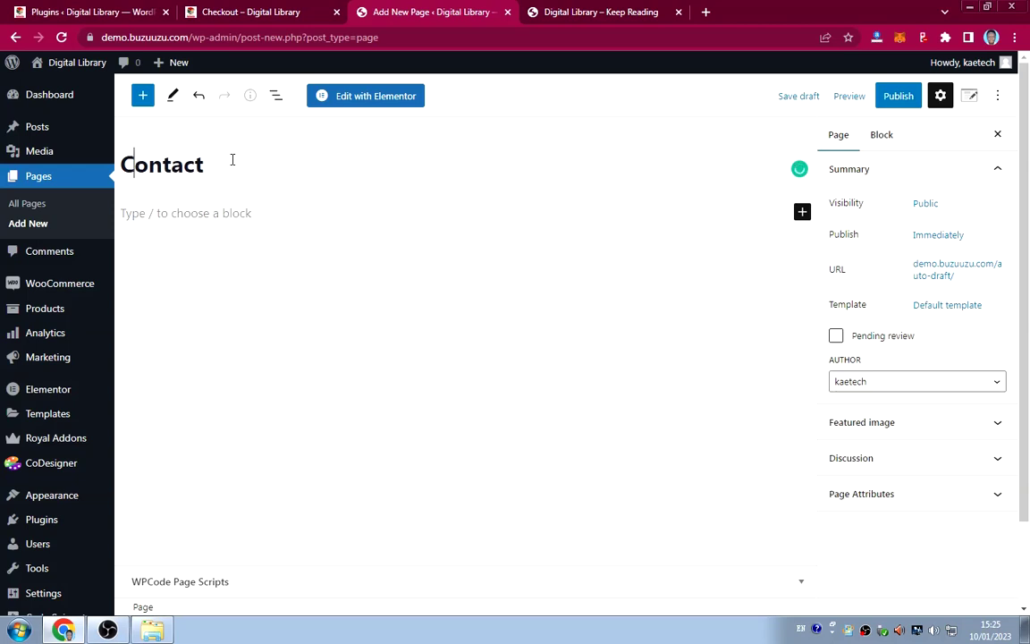
click(903, 104)
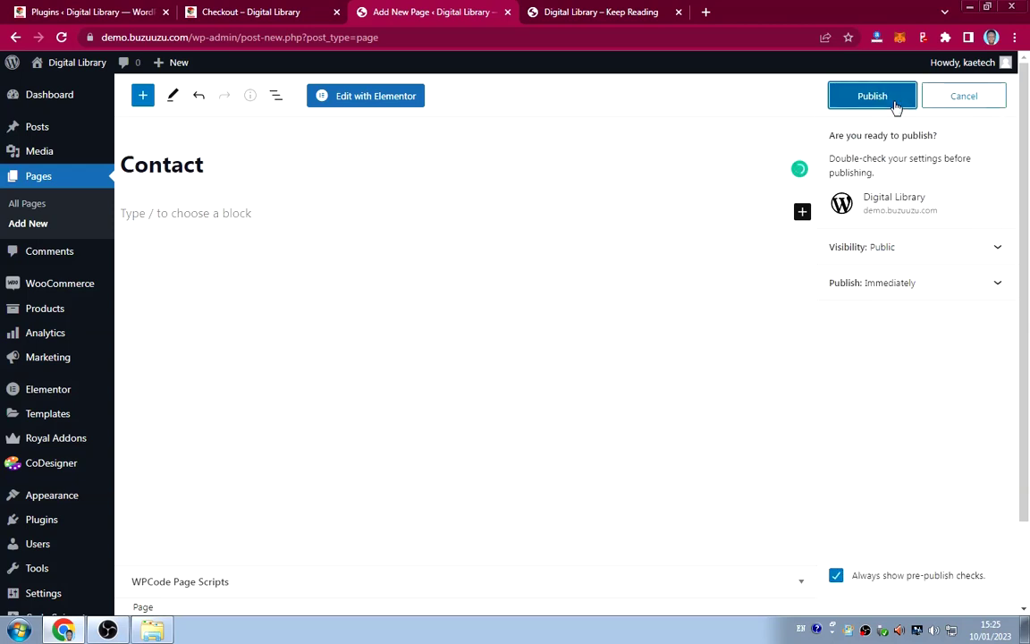
click(874, 102)
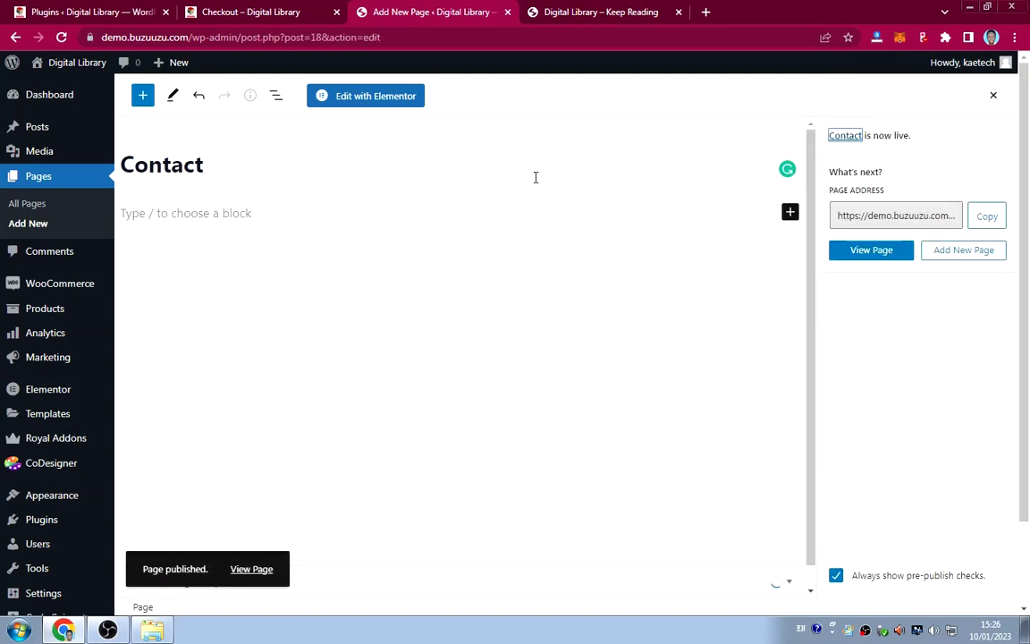
Add a new page titled "Terms" and publish it.
click(16, 227)
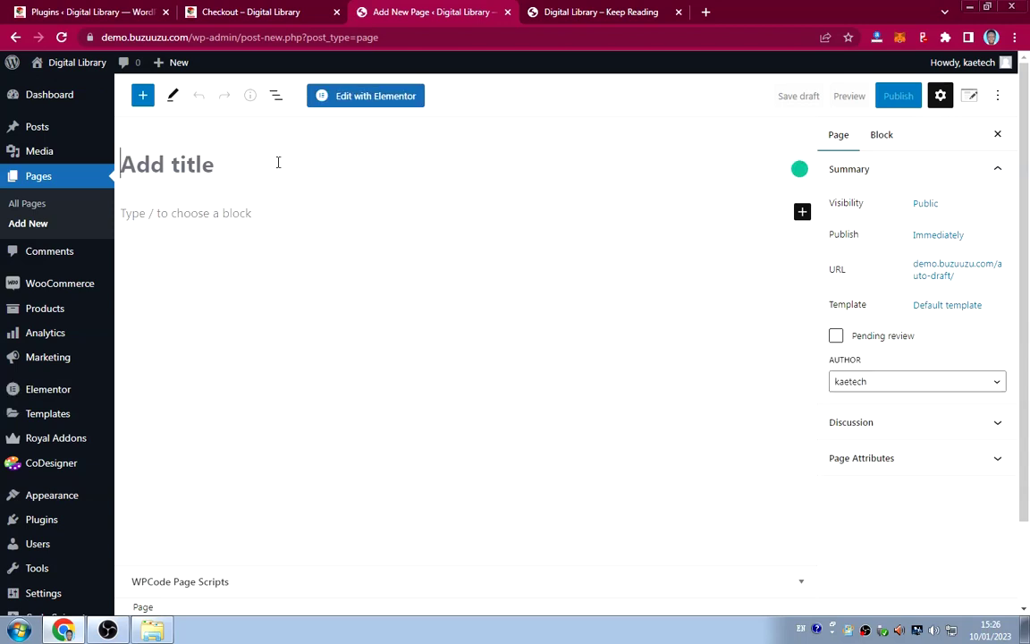
text(Terms)
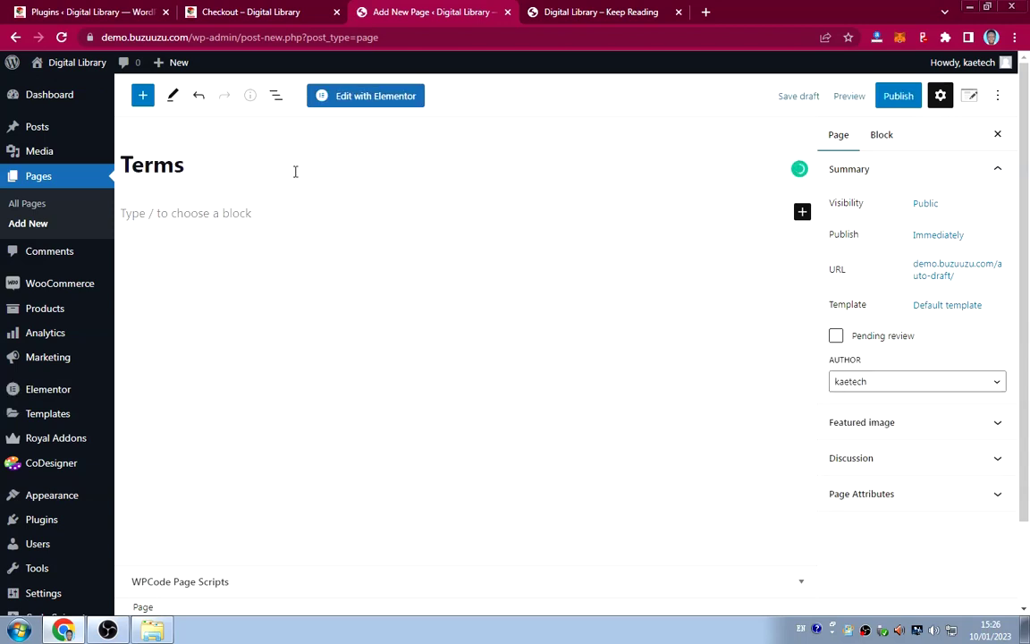
click(911, 106)
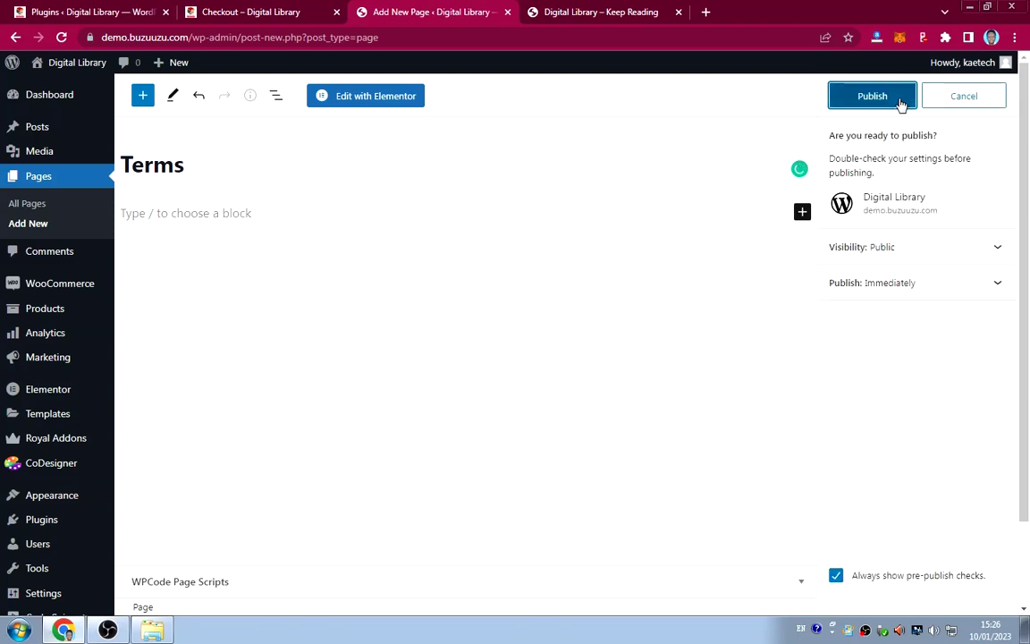
click(899, 101)
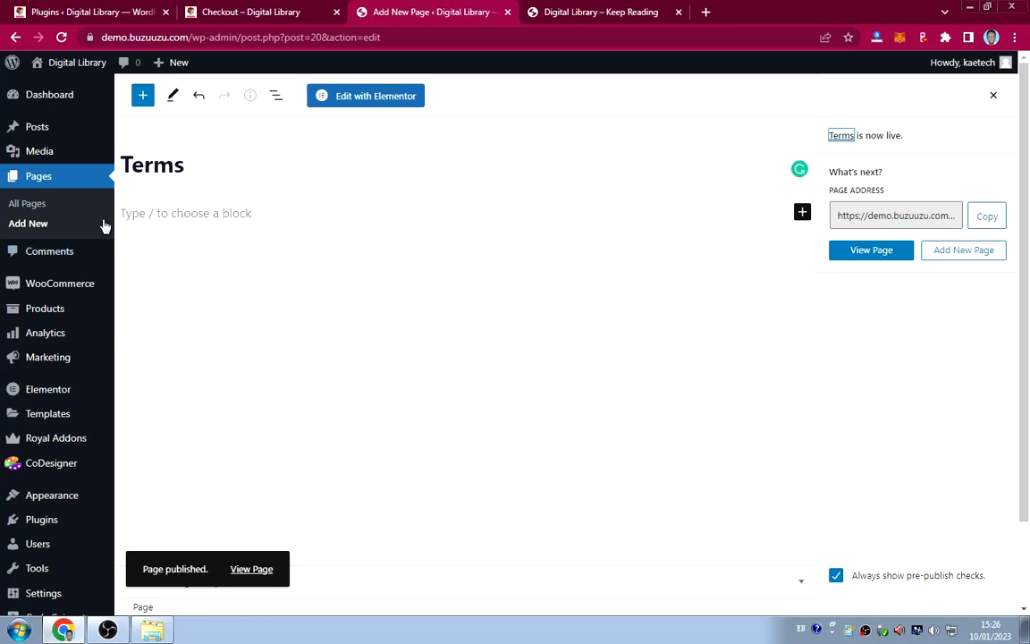
Open the Shop page for editing from the list of all pages, rename it "Library" and update it.
click(33, 204)
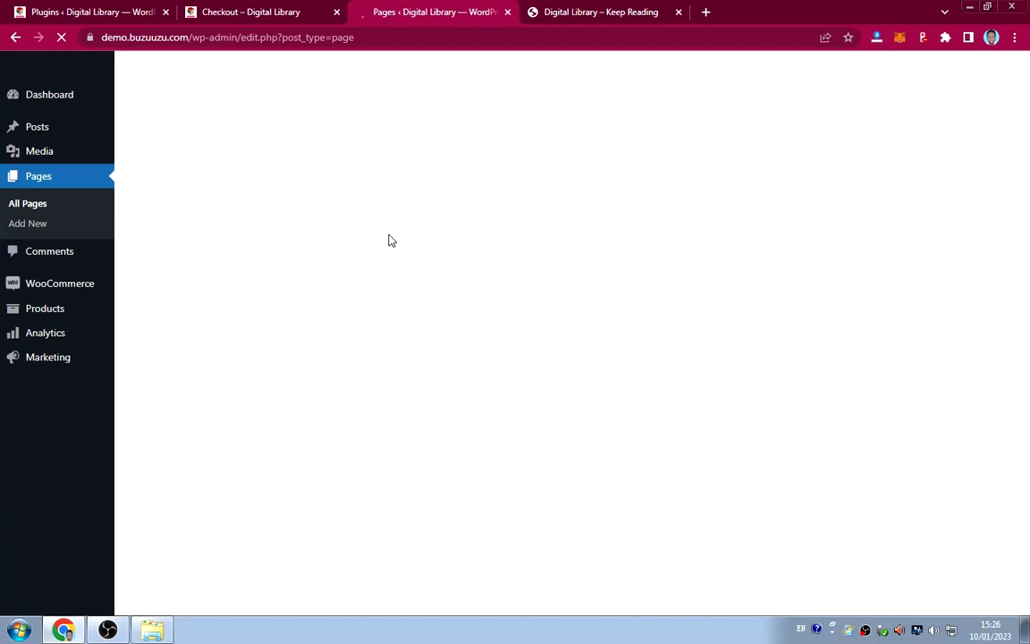
scroll(394, 309, down, 1)
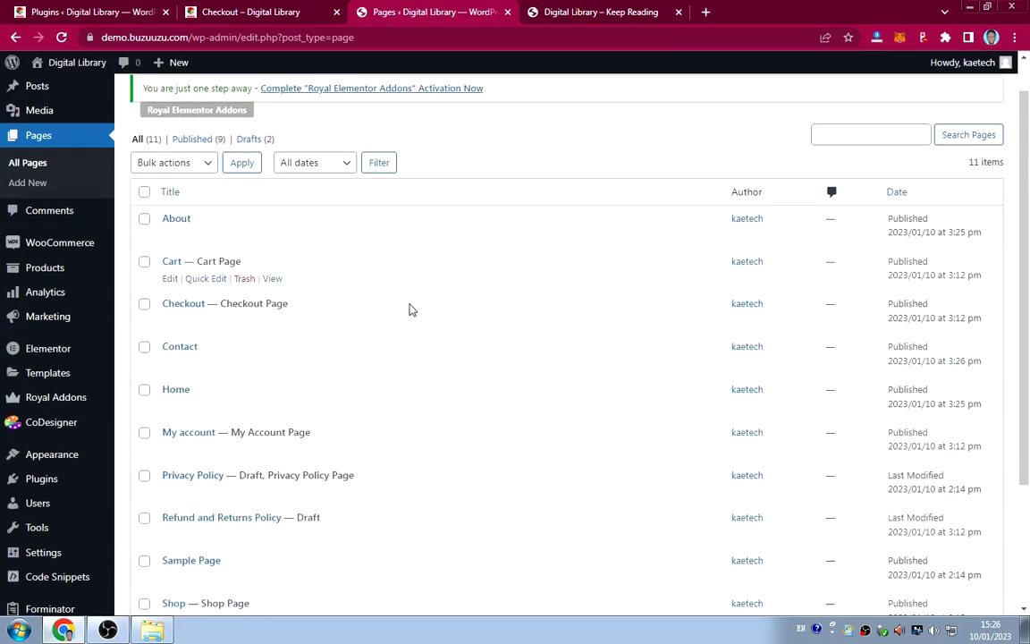
scroll(393, 295, down, 2)
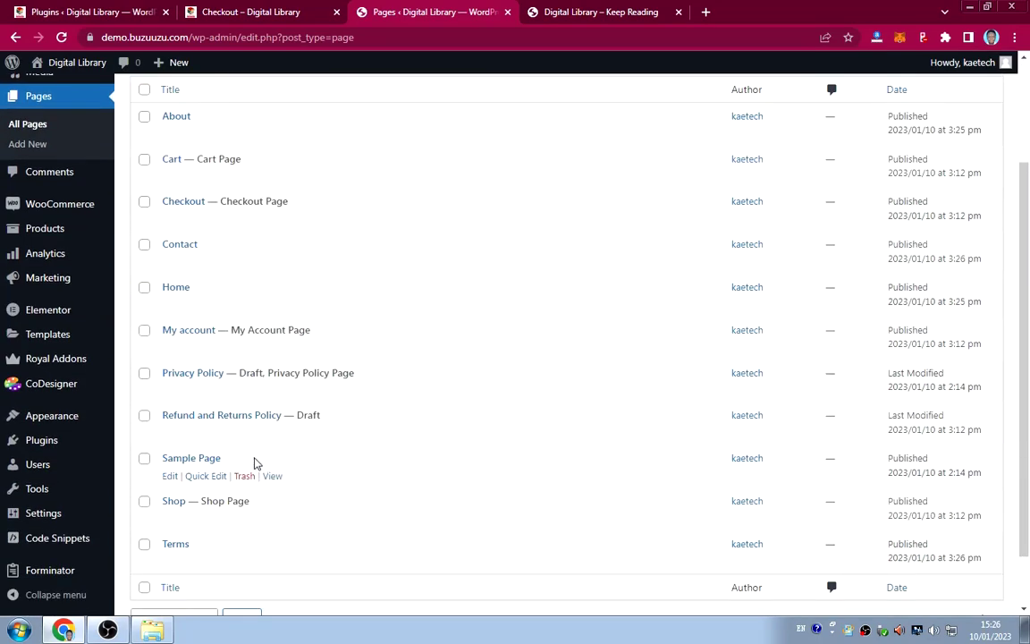
scroll(254, 463, down, 1)
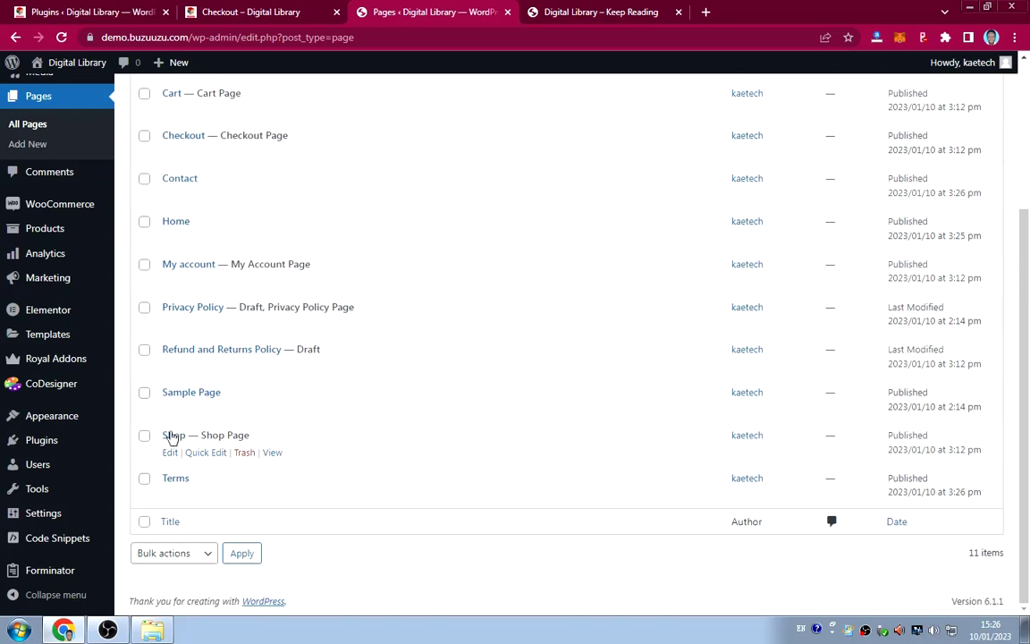
click(170, 453)
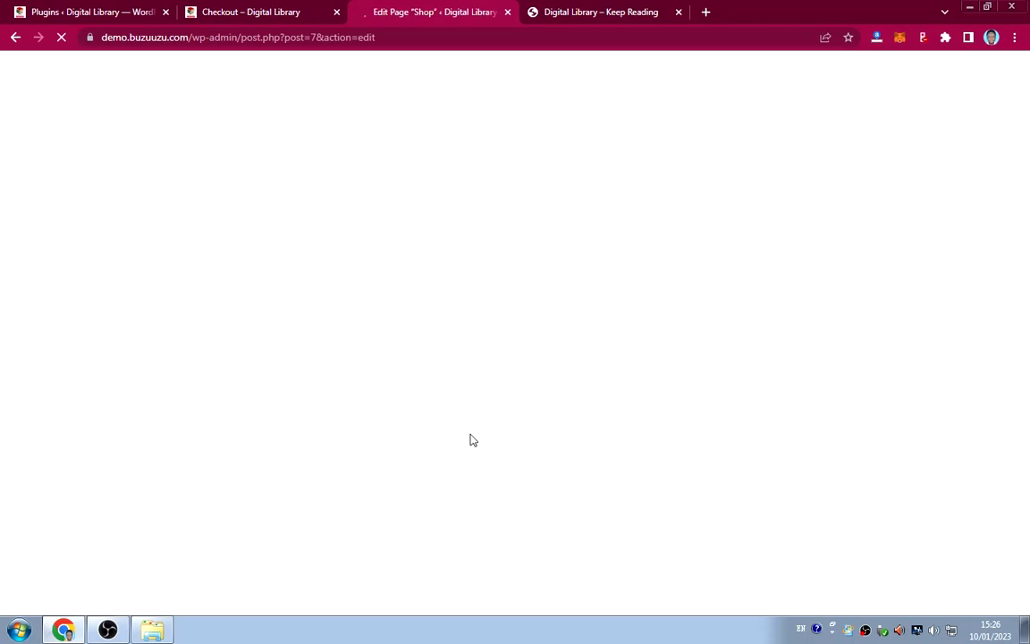
click(189, 164)
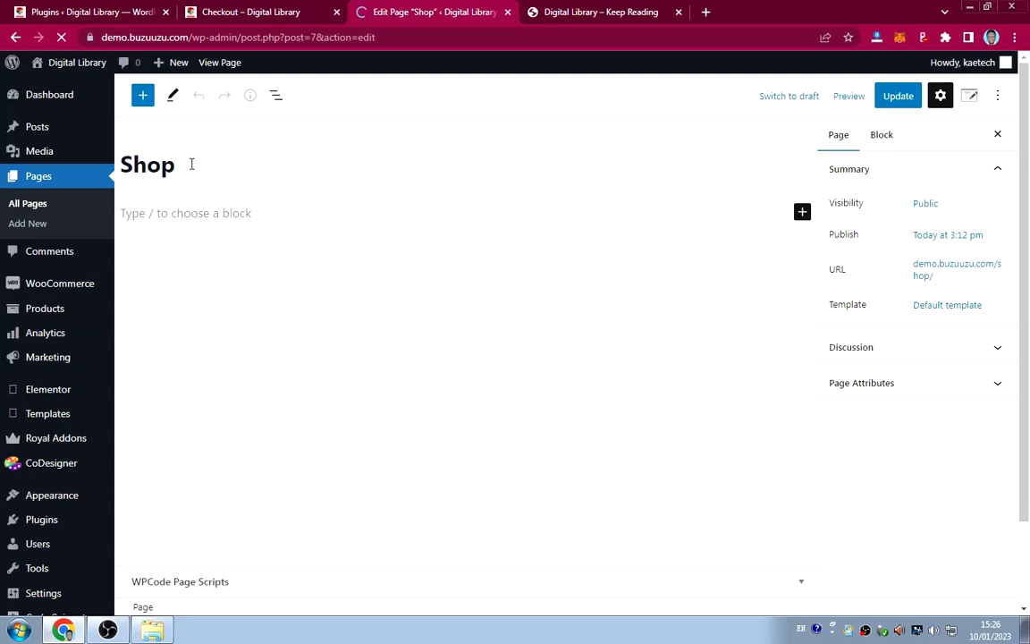
drag(189, 164, 110, 172)
mouse_move(107, 168)
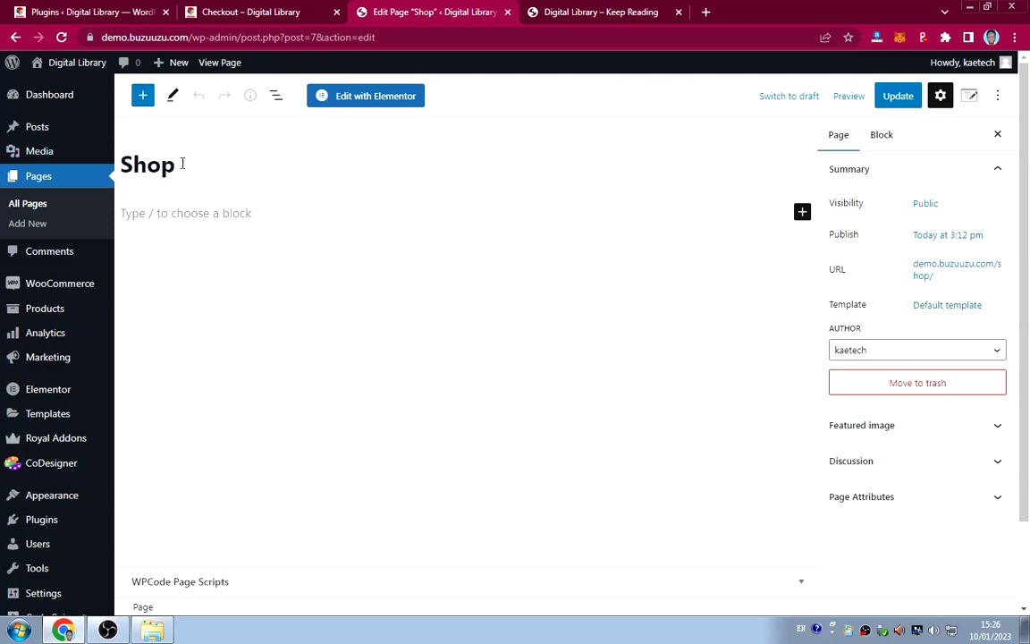
drag(181, 164, 122, 164)
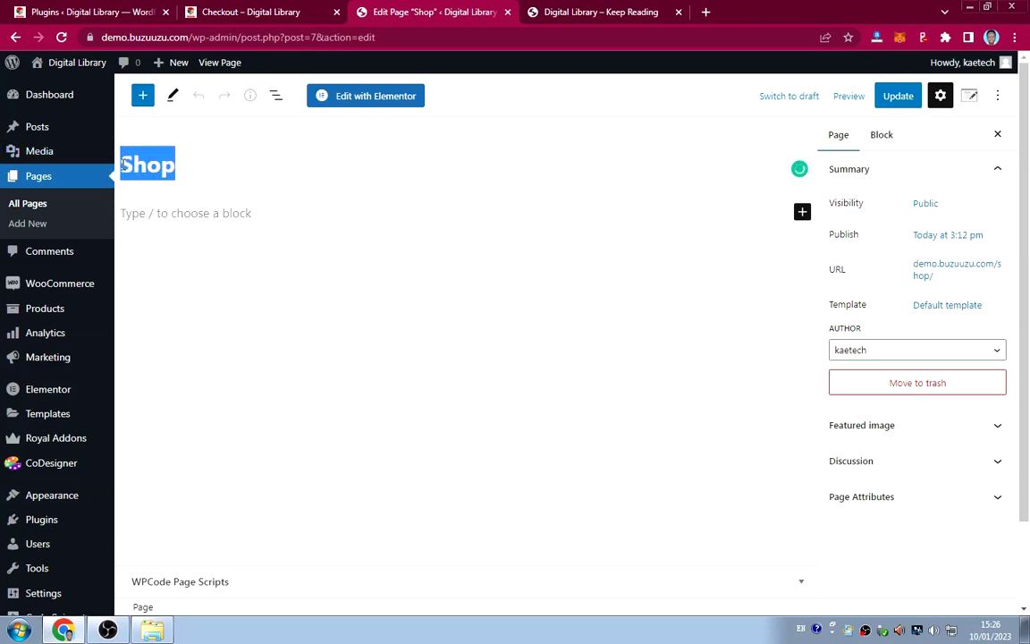
text(Library)
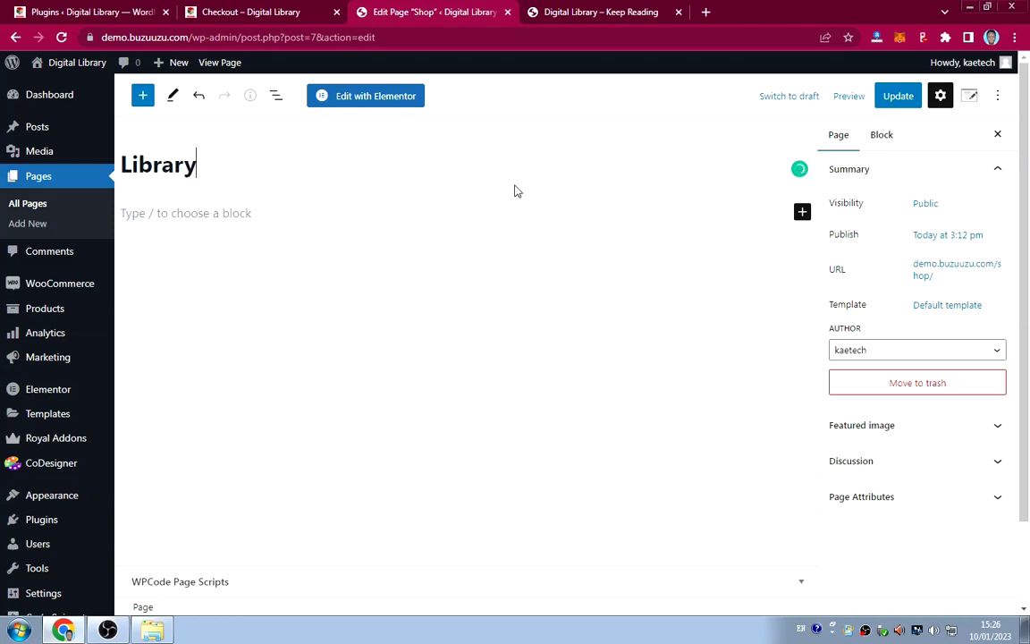
click(904, 99)
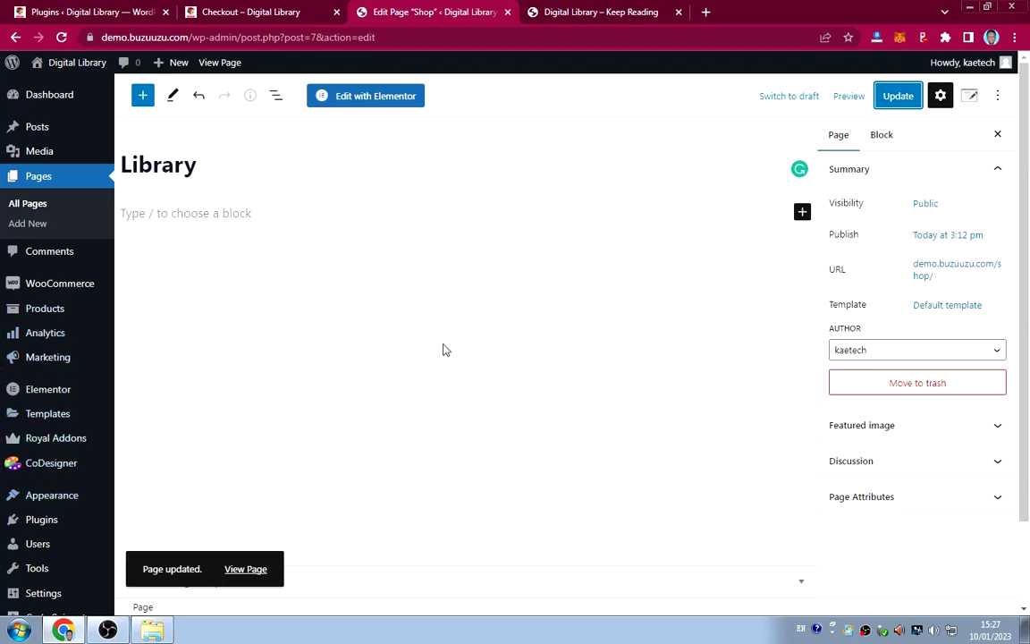
Check the list of all pages for the renamed page and open the site's Reading settings.
click(26, 204)
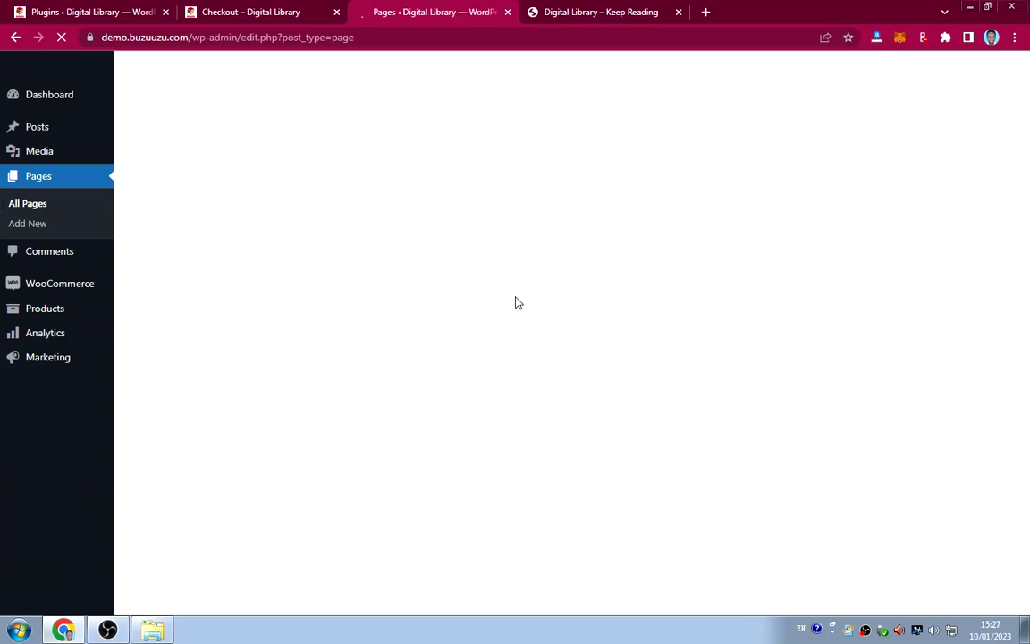
scroll(253, 368, down, 3)
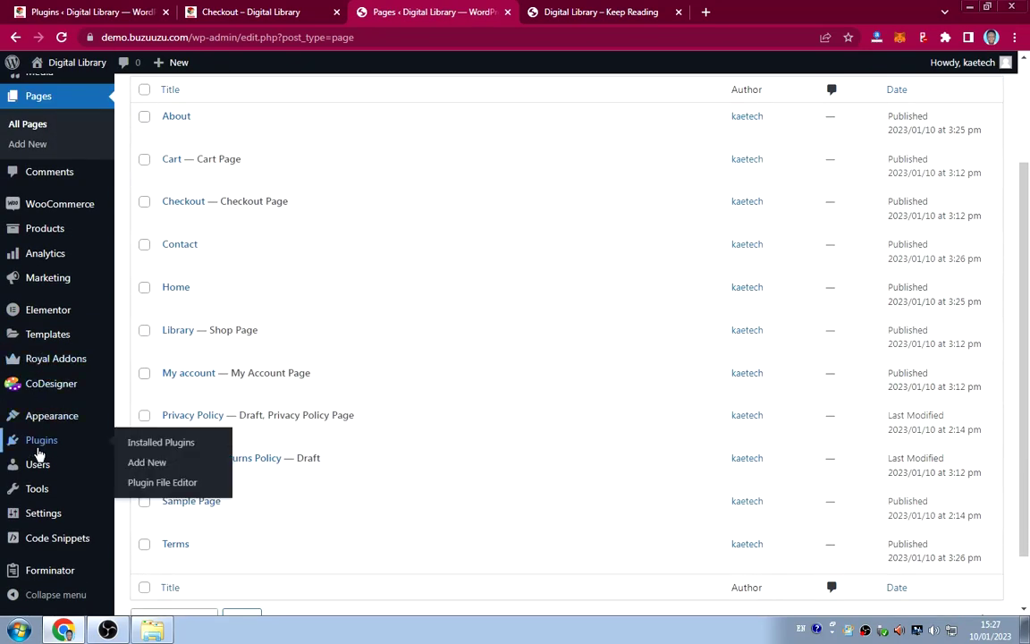
mouse_move(38, 519)
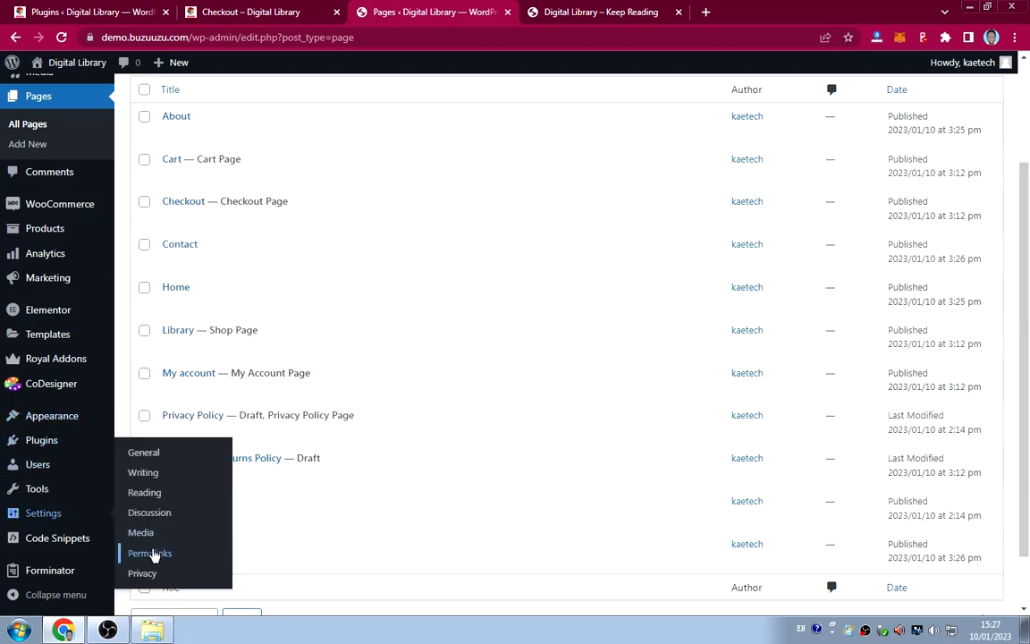
click(144, 493)
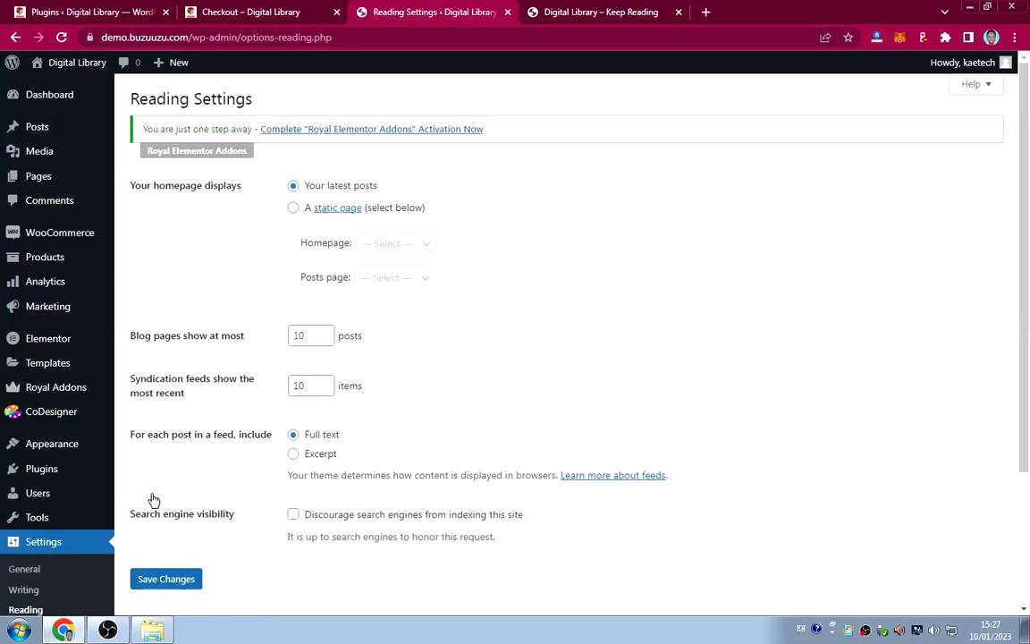
View the live site's front page and load its /home address to compare the two.
click(590, 11)
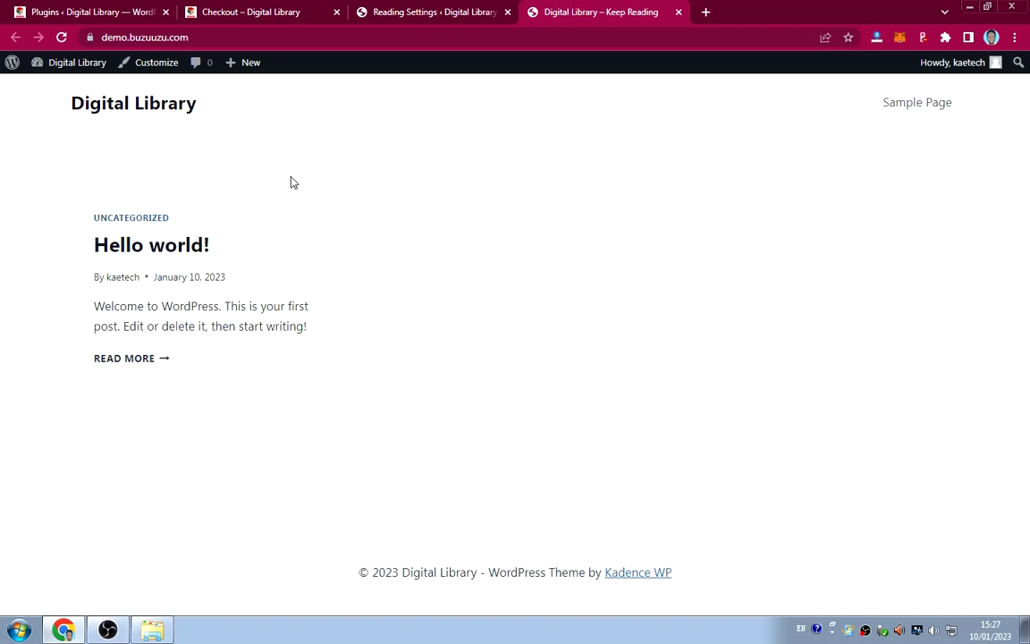
click(218, 35)
click(220, 37)
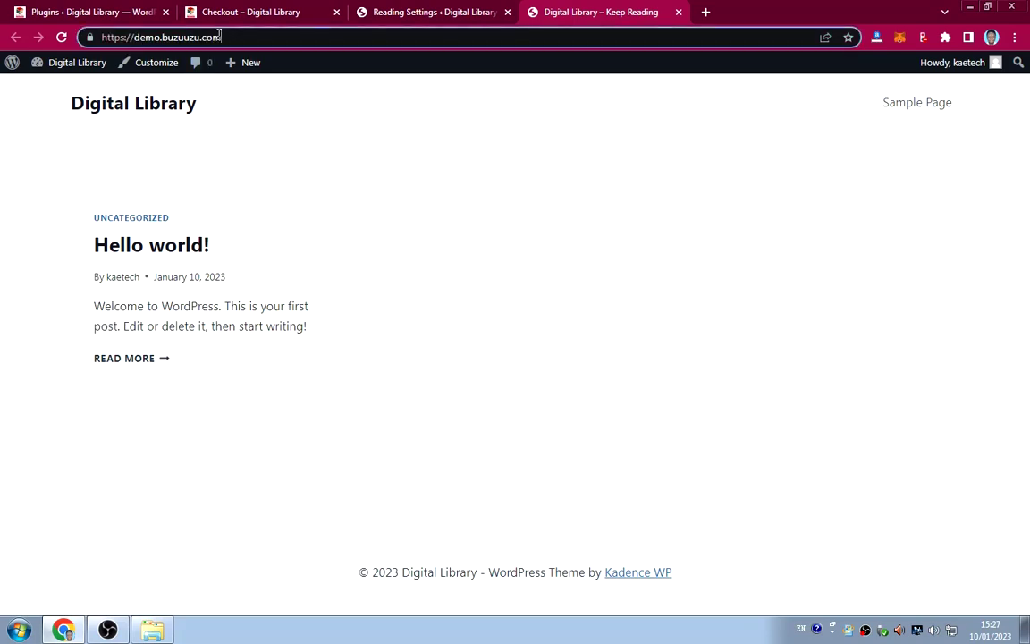
text(home)
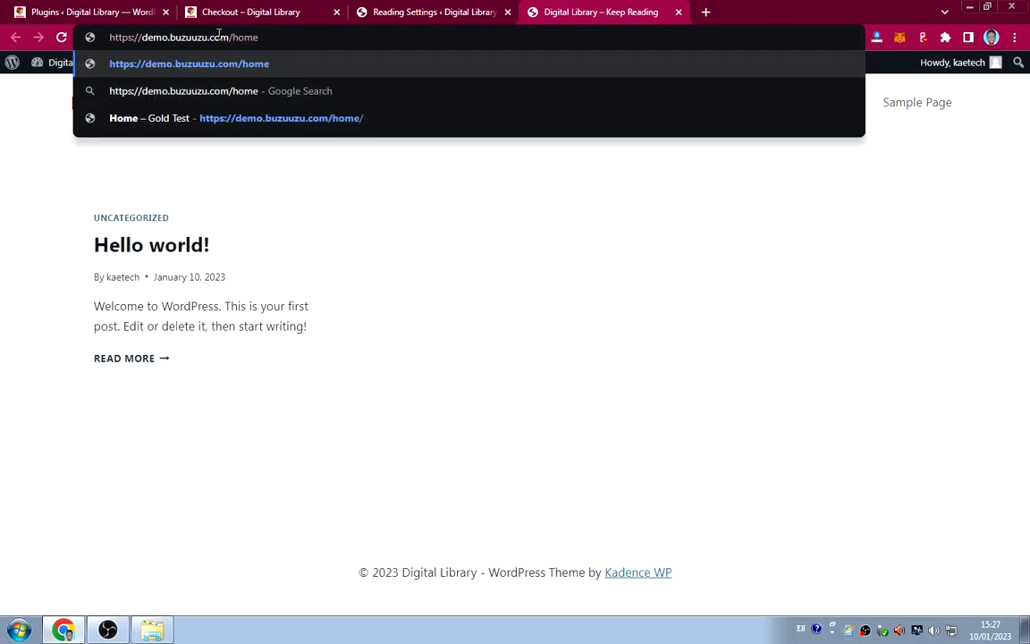
key(Return)
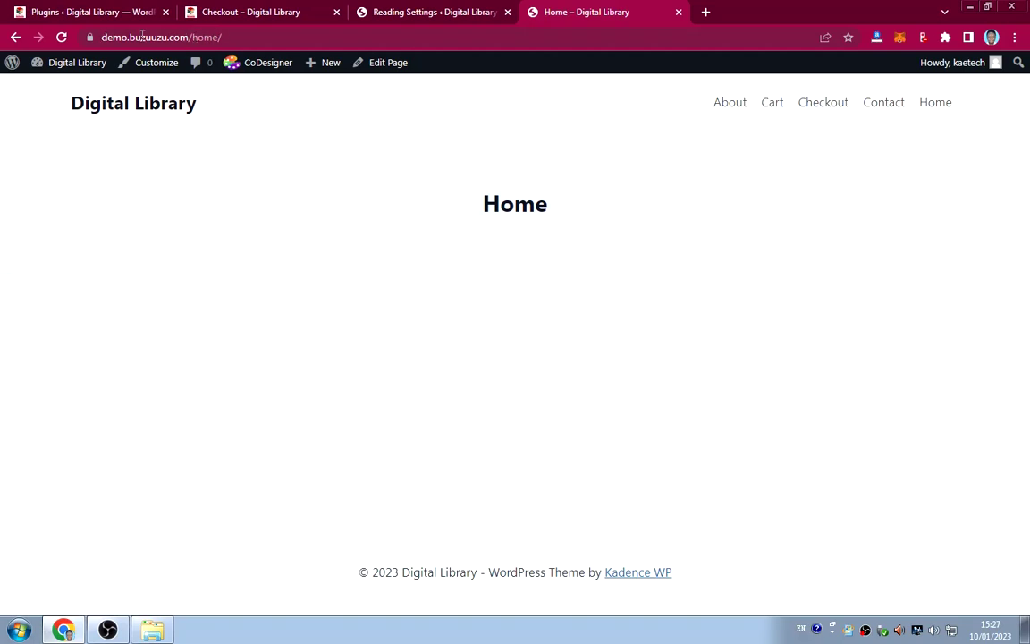
Make the site's homepage a static page, choose Home as the homepage and save the Reading settings.
click(382, 10)
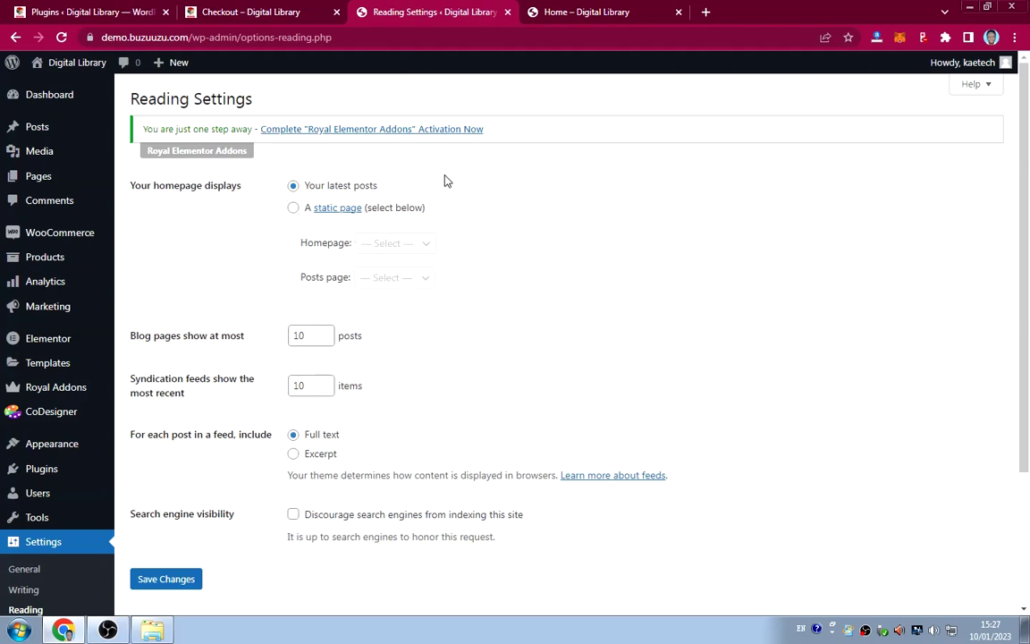
click(293, 208)
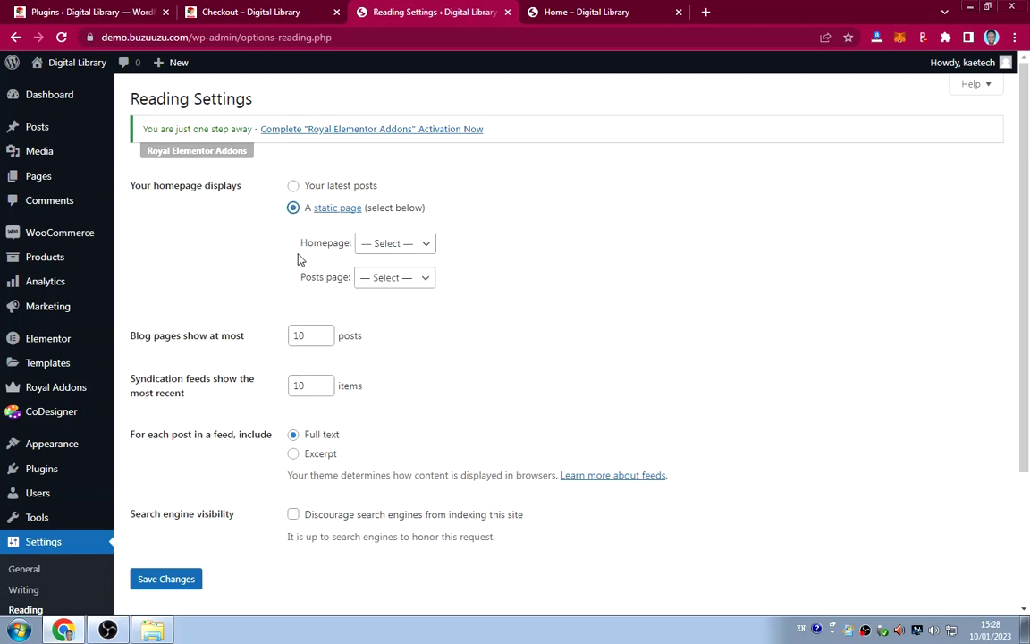
click(425, 243)
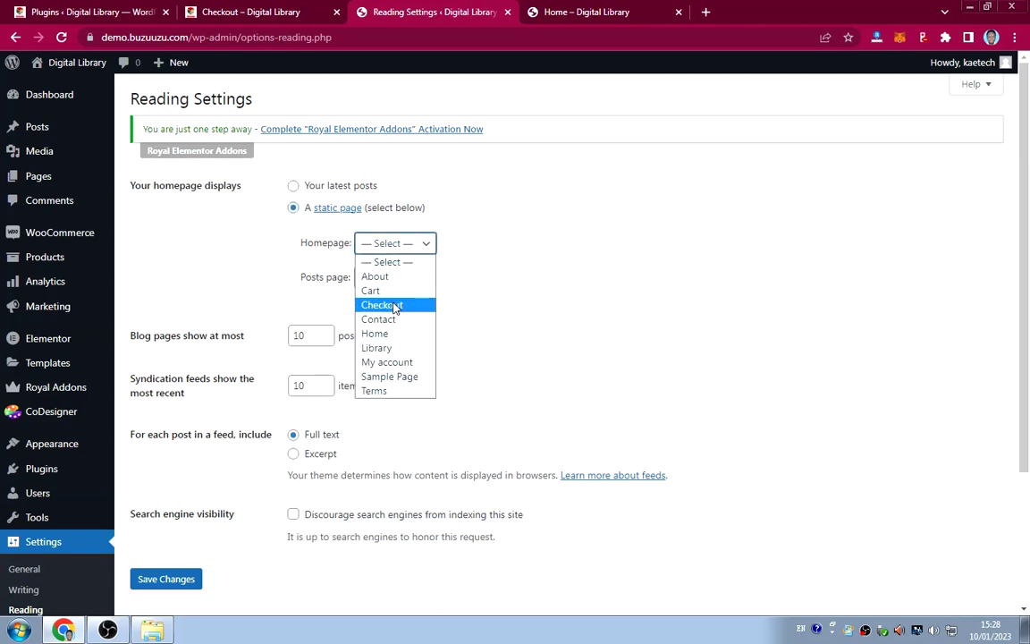
click(376, 334)
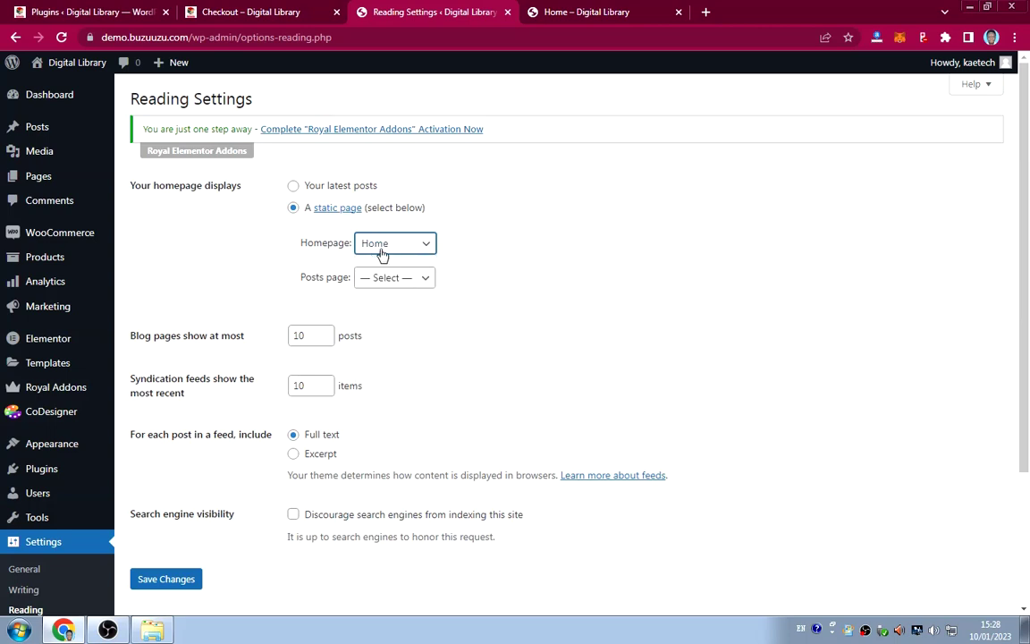
scroll(490, 291, down, 1)
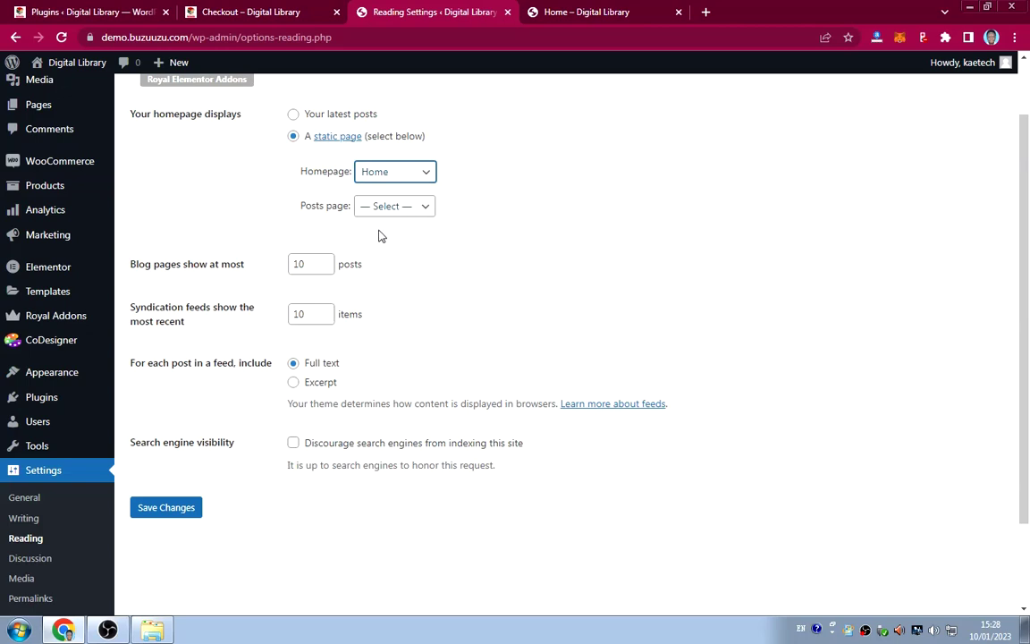
scroll(366, 273, down, 1)
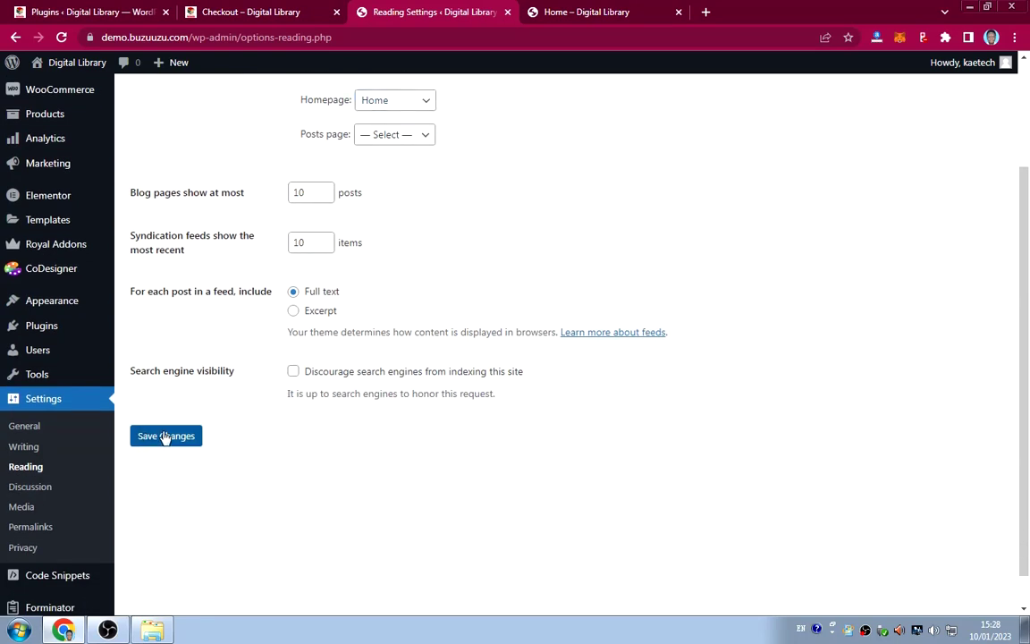
click(164, 435)
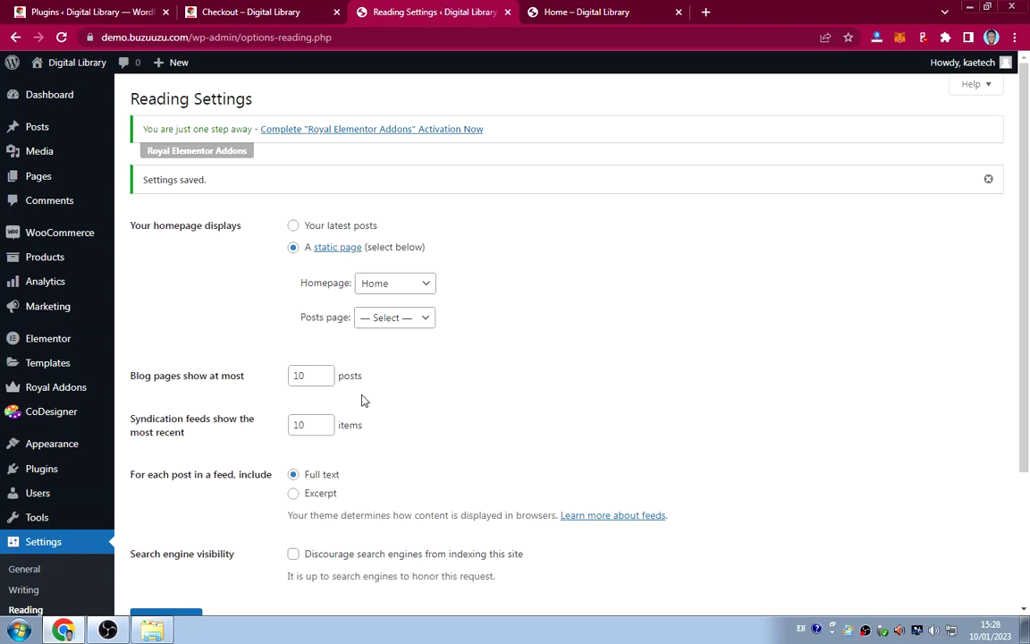
Look over the saved Reading settings and reload the live site to check its front page.
scroll(453, 375, down, 2)
scroll(454, 375, up, 2)
click(599, 20)
click(61, 37)
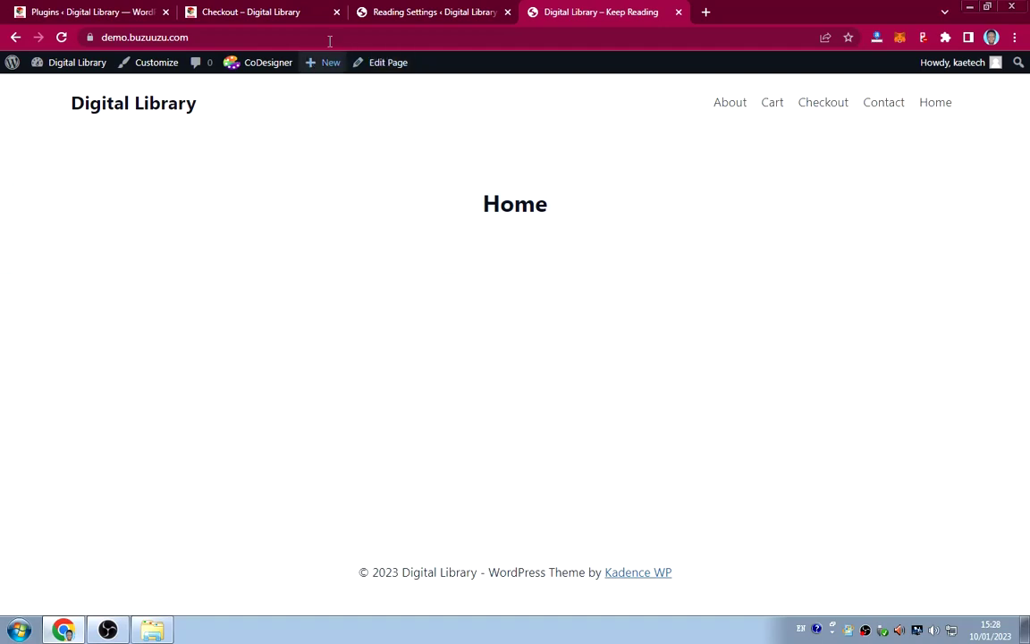
Open the store's product categories in the site admin and add a category named Motivational Books.
click(410, 12)
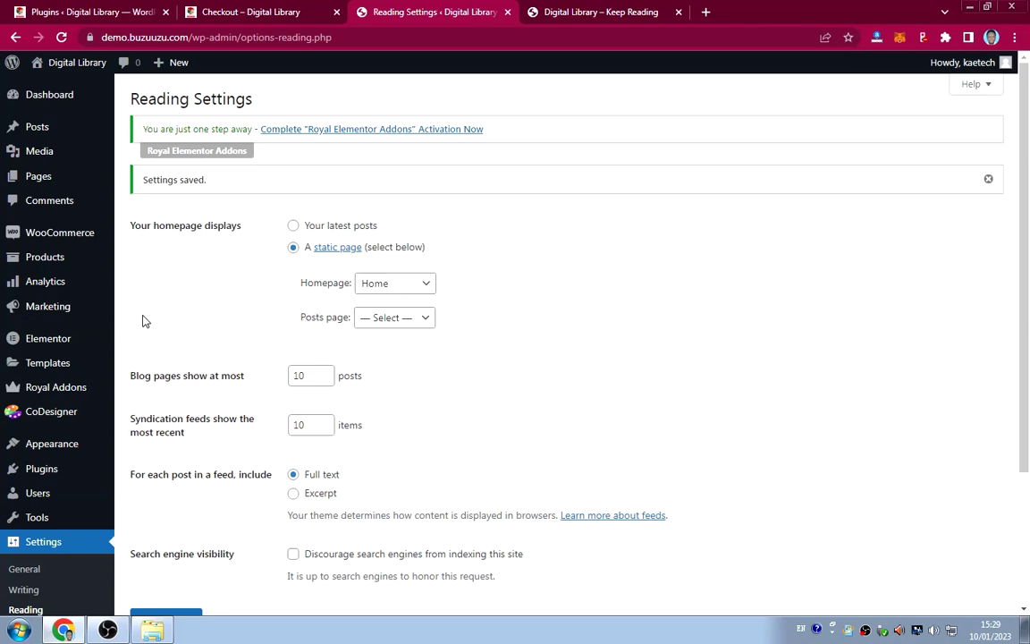
mouse_move(46, 232)
mouse_move(39, 259)
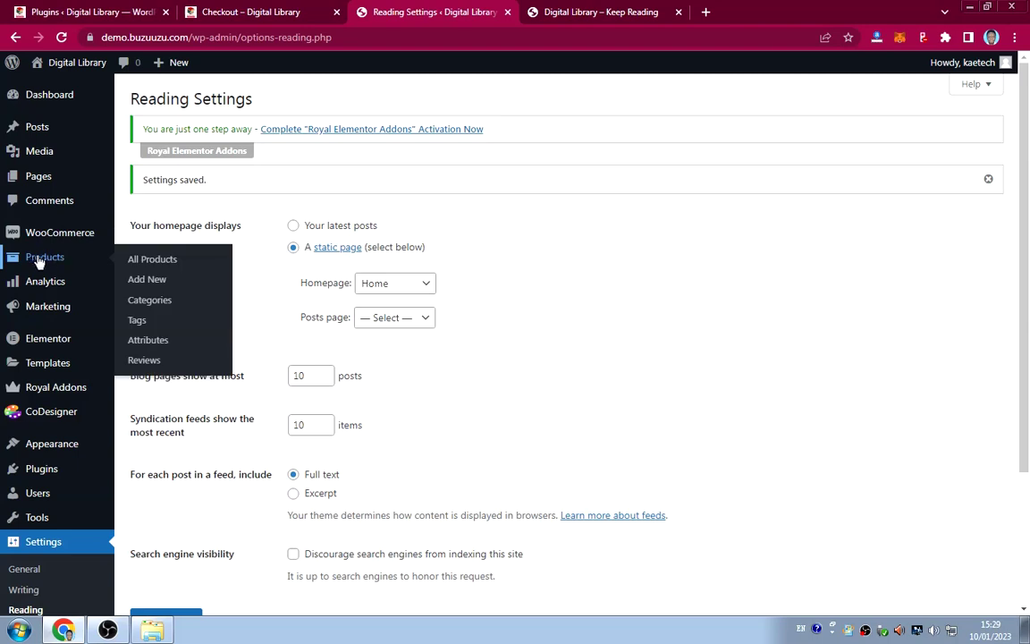
click(141, 300)
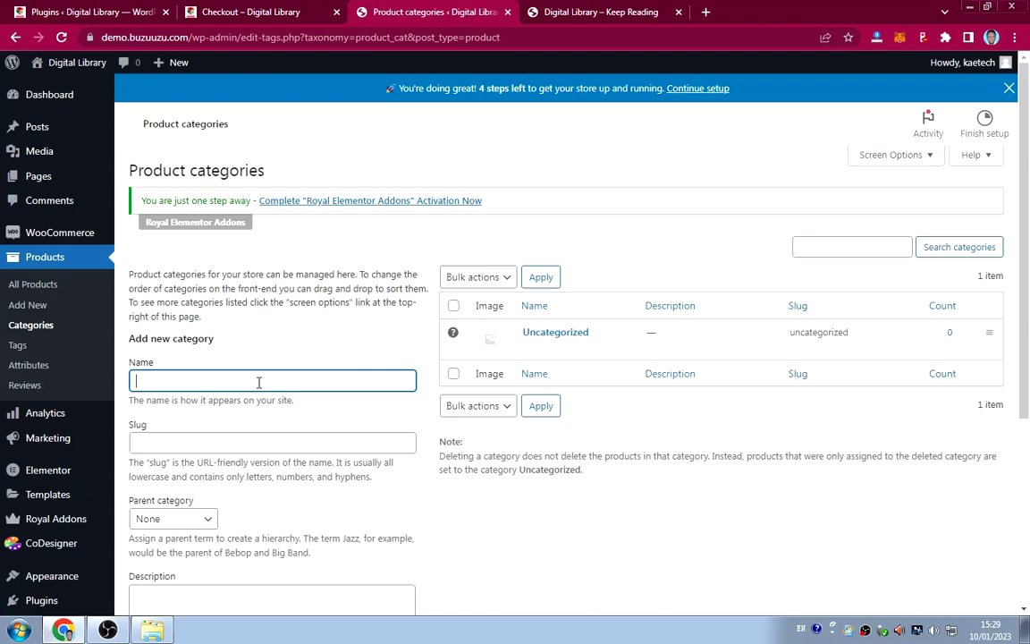
text(Mo)
text(tivatial)
text(onal)
text( Bo)
text(oks)
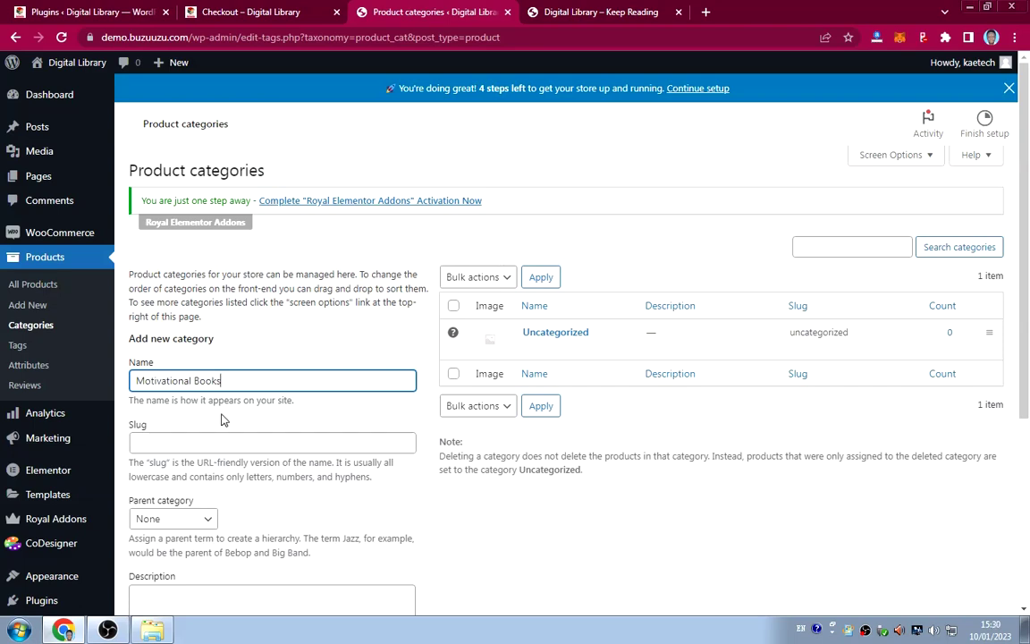
scroll(242, 428, down, 2)
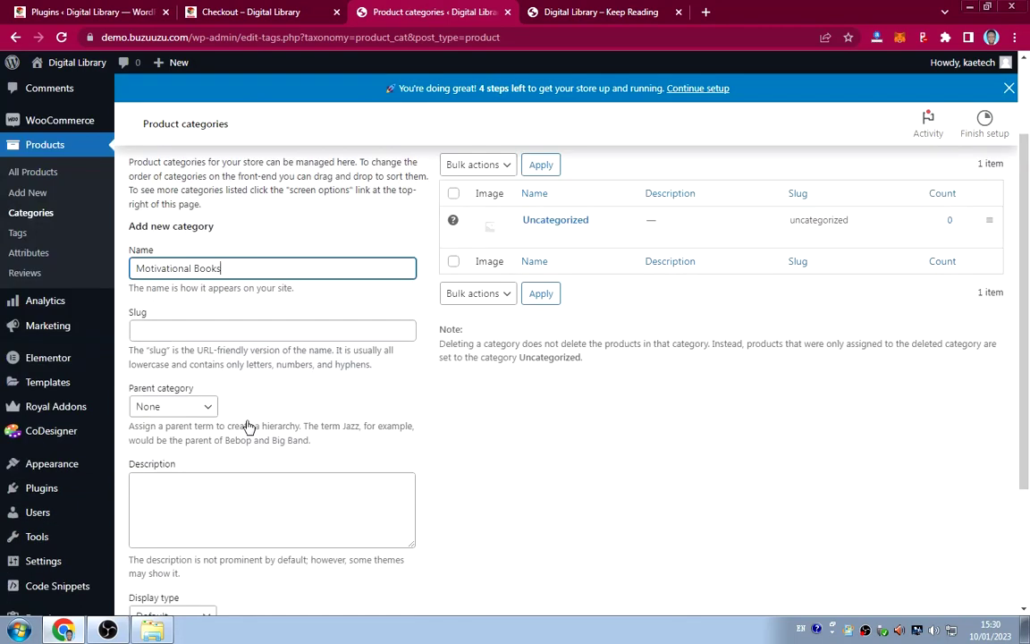
scroll(248, 428, down, 3)
click(184, 546)
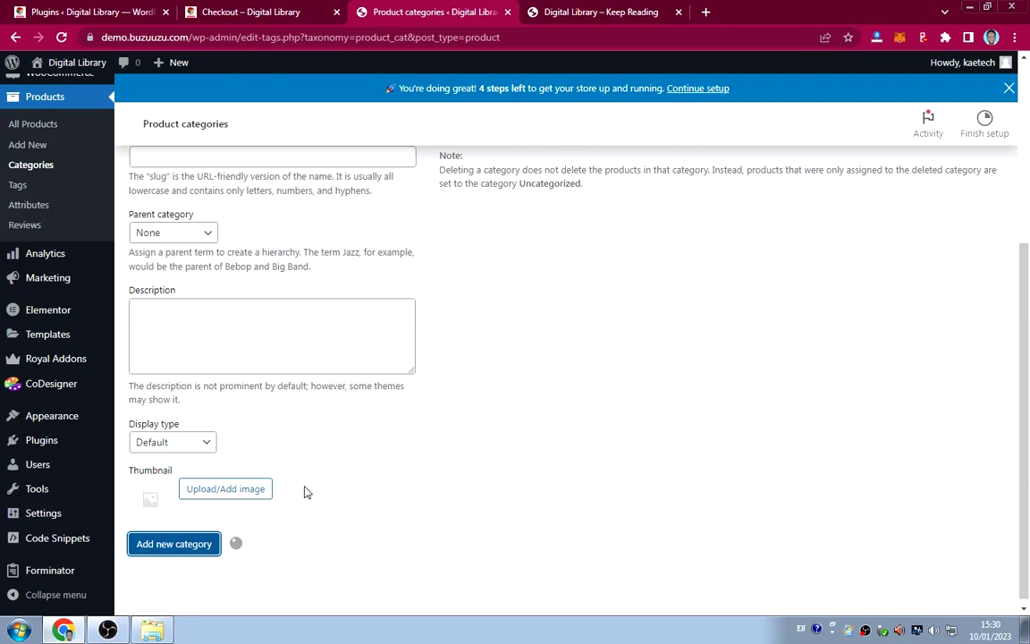
Add a product category named Educational Books.
scroll(303, 490, up, 5)
click(193, 310)
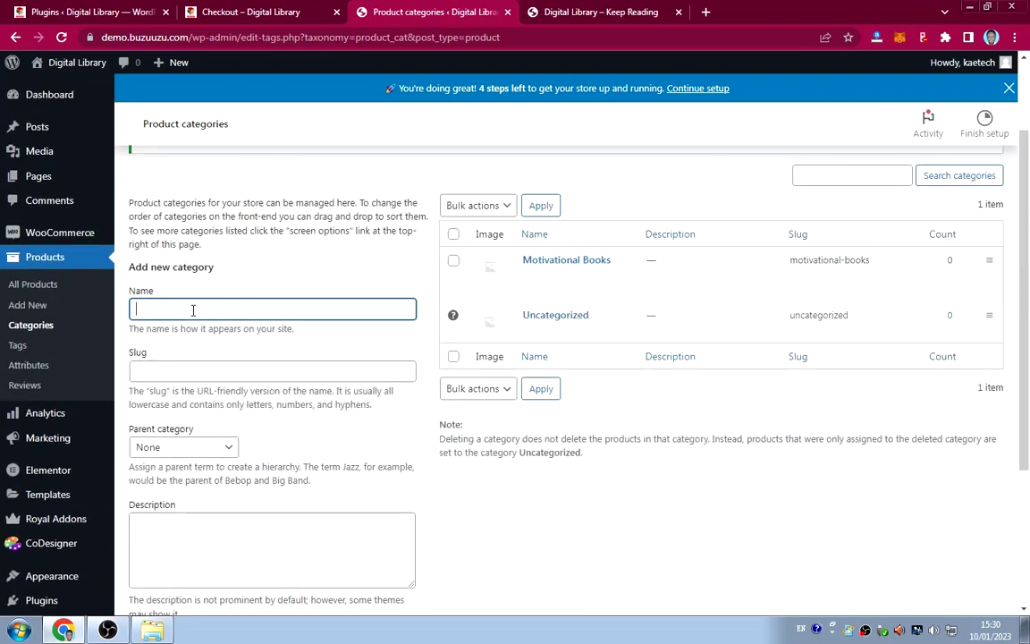
text(Educational Books)
scroll(215, 376, down, 3)
click(183, 546)
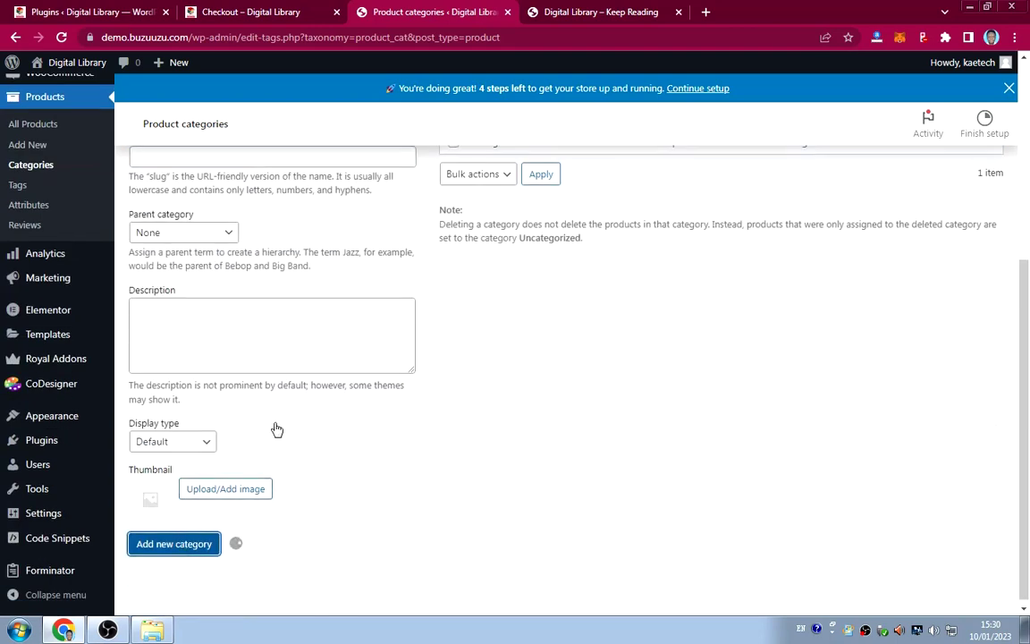
Add a product category named Marketing Books.
scroll(278, 420, up, 2)
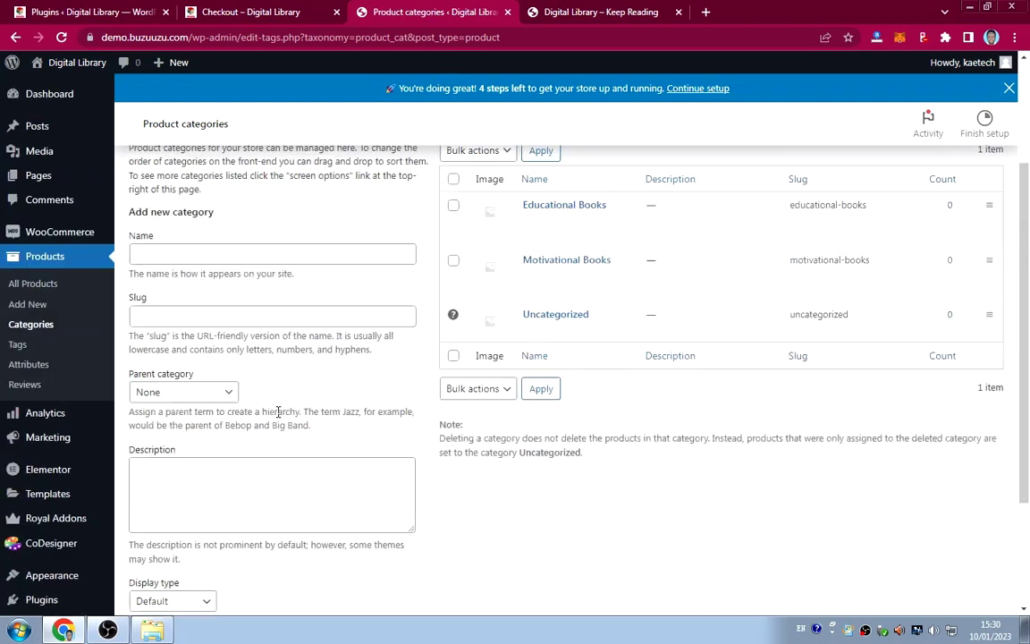
scroll(278, 411, up, 2)
click(214, 379)
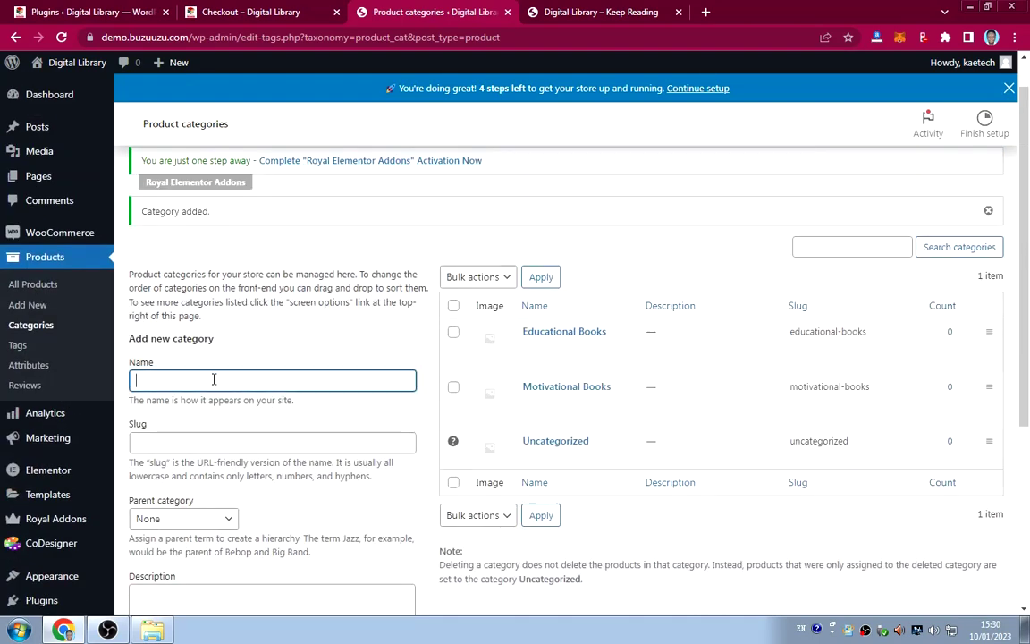
text(Marketing Books)
scroll(305, 414, down, 5)
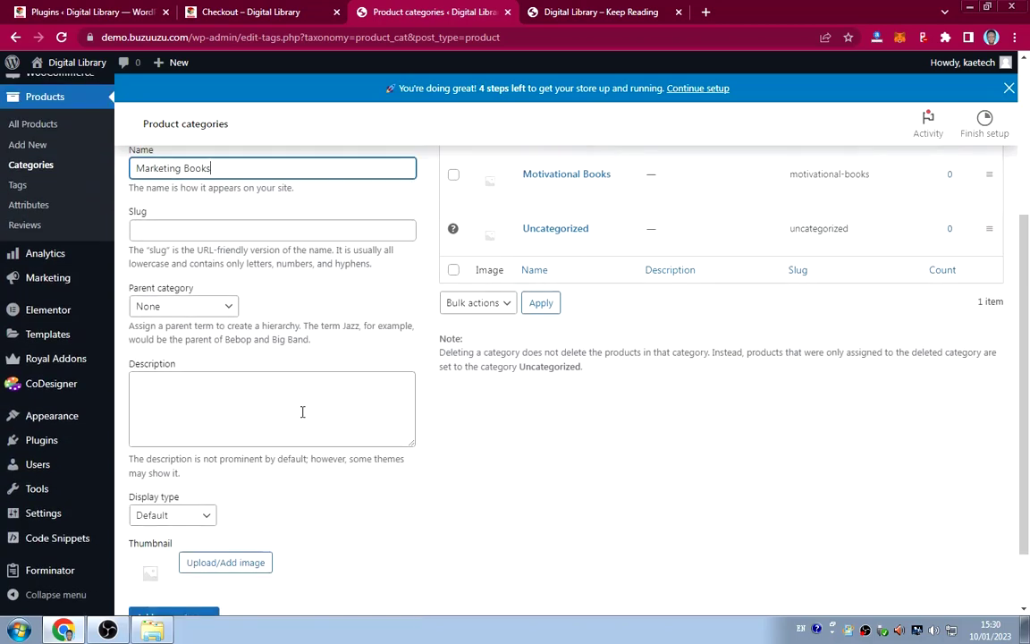
click(168, 548)
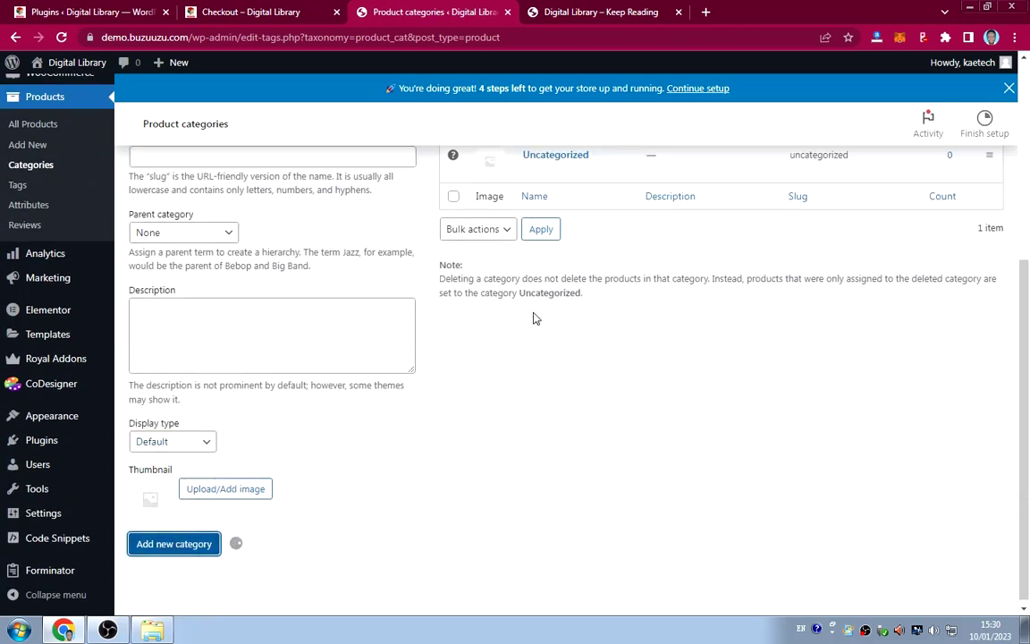
scroll(534, 317, up, 4)
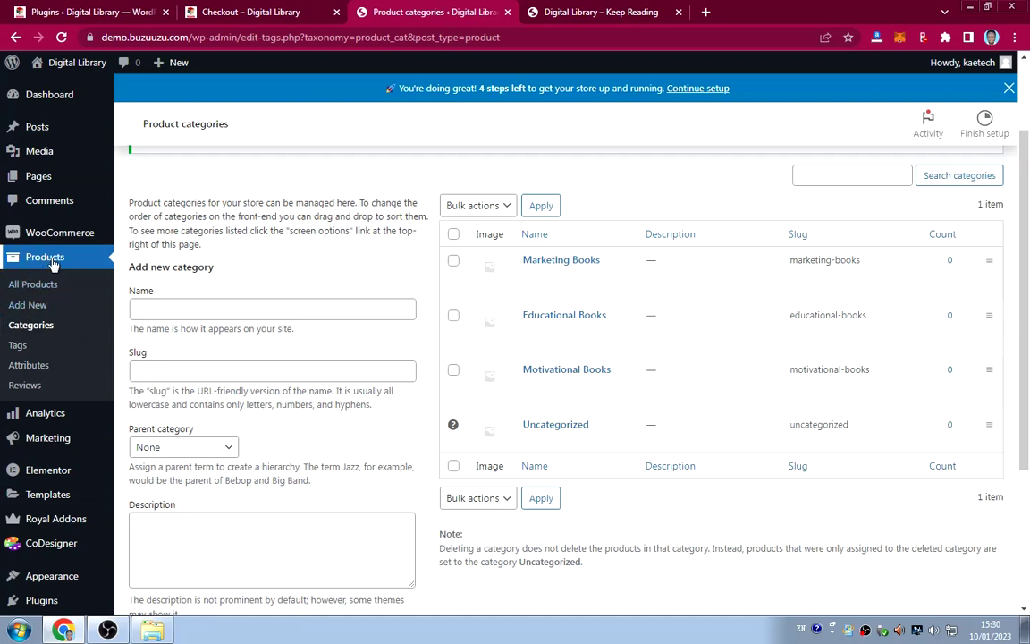
Start a new product, and look over the books on the Library page of the finished buzuuzu.com site.
click(25, 307)
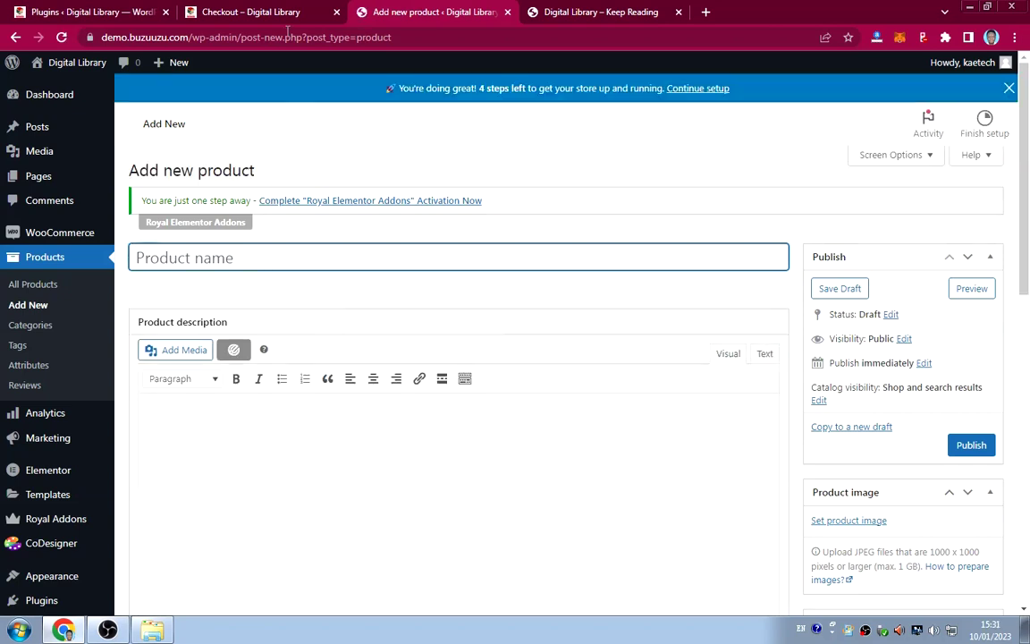
click(220, 12)
scroll(510, 230, up, 4)
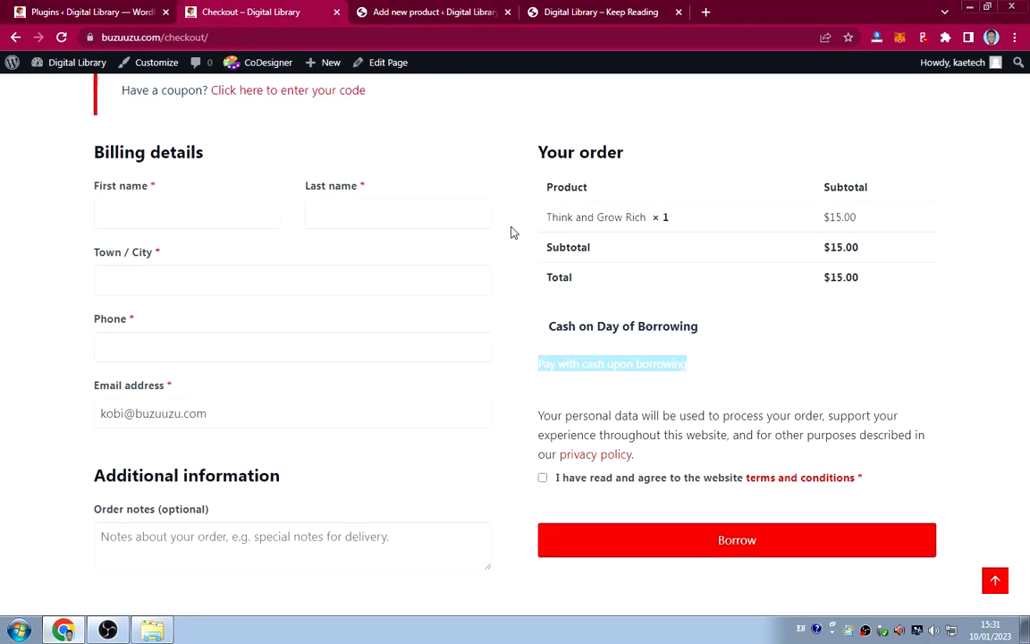
click(639, 104)
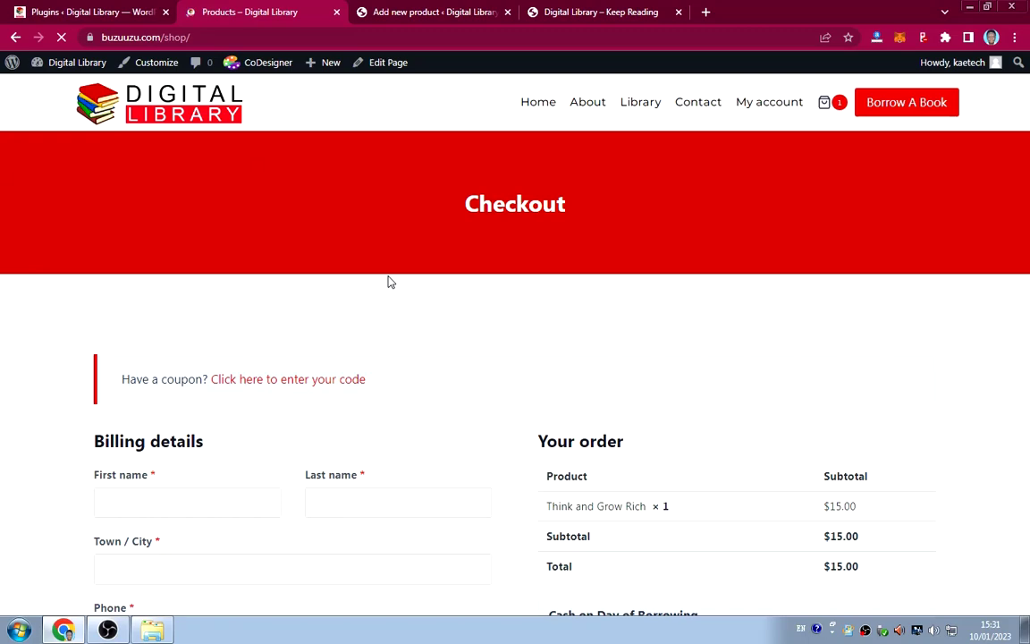
scroll(393, 292, down, 1)
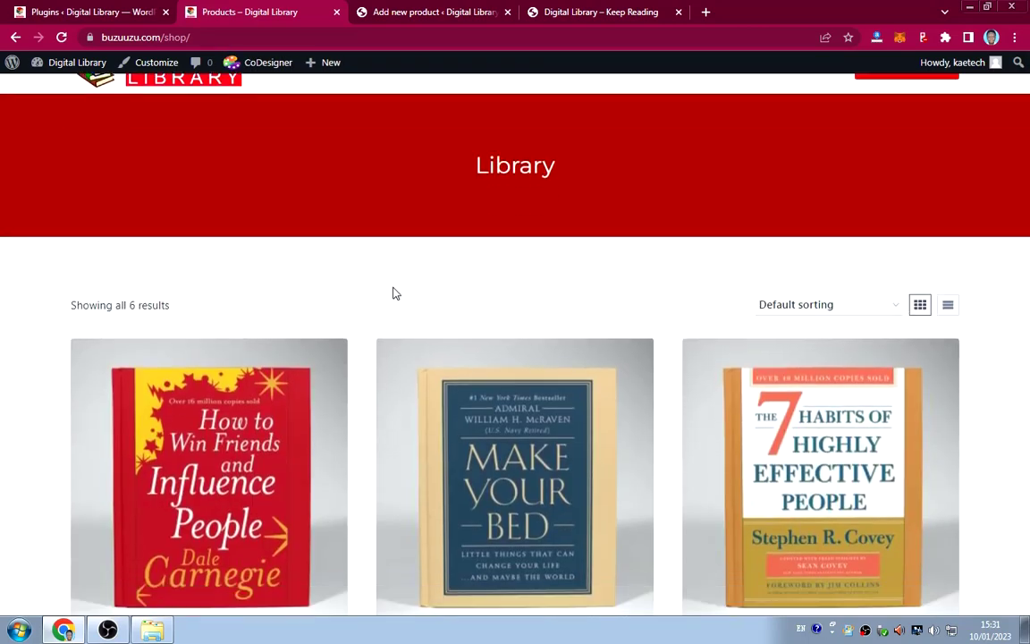
scroll(393, 293, down, 2)
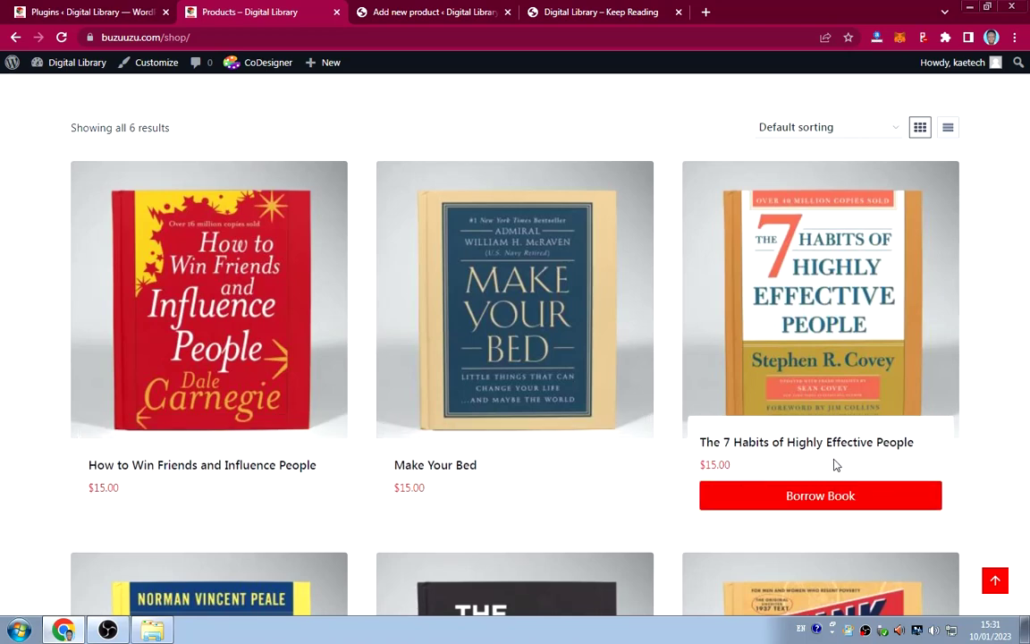
scroll(569, 467, down, 4)
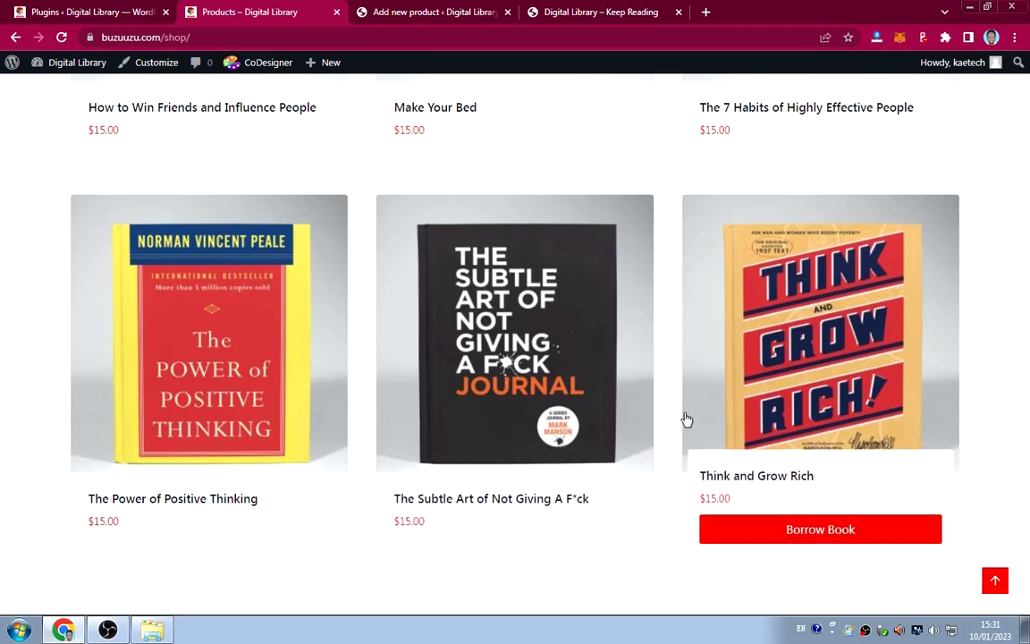
Name the new product Think and Grow Rich.
click(416, 15)
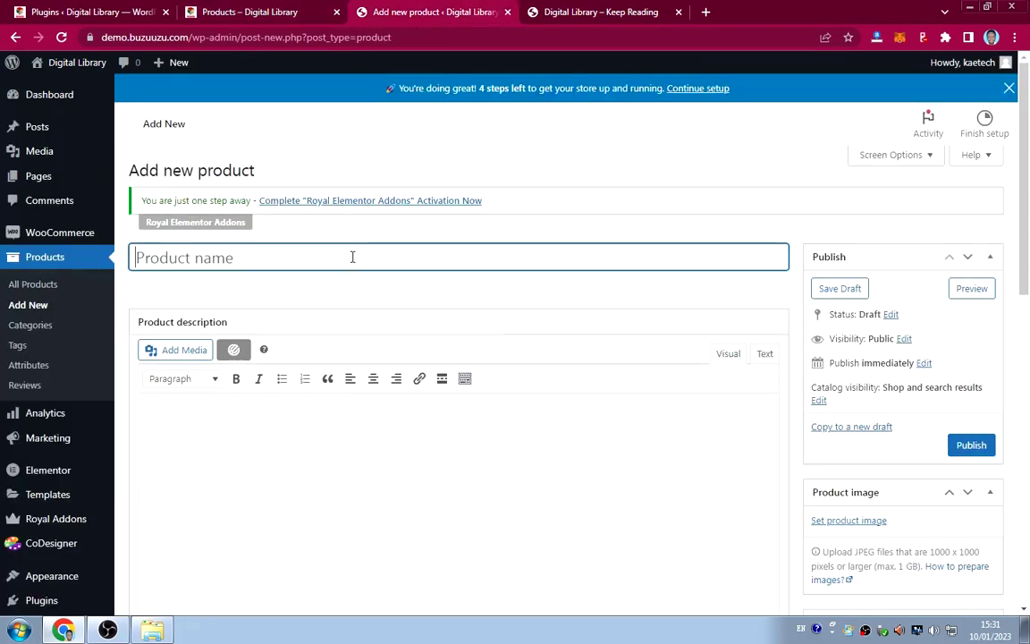
text(Think )
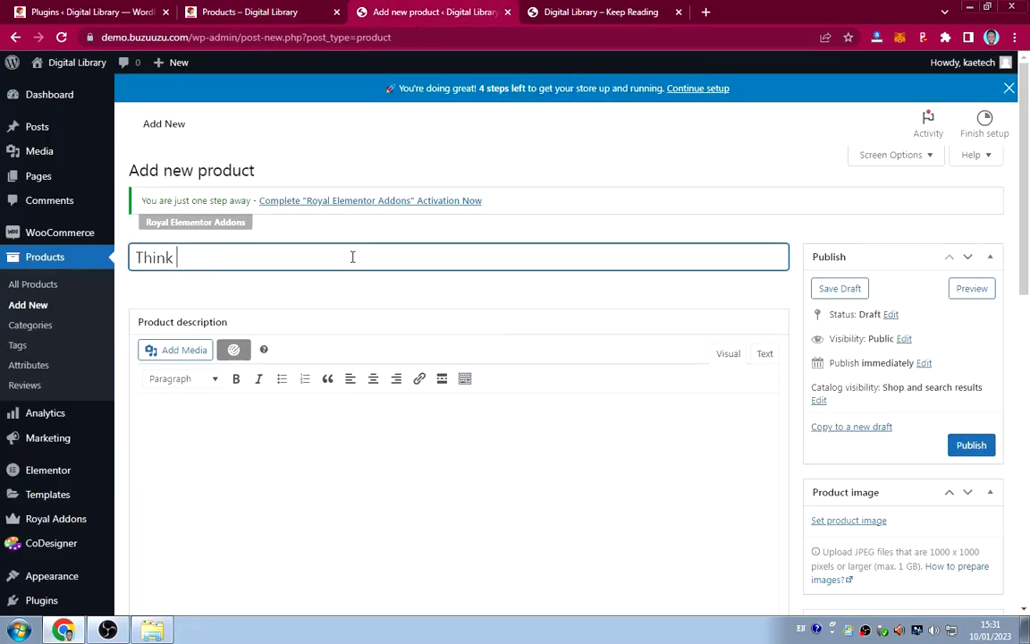
text(and Grow Rich)
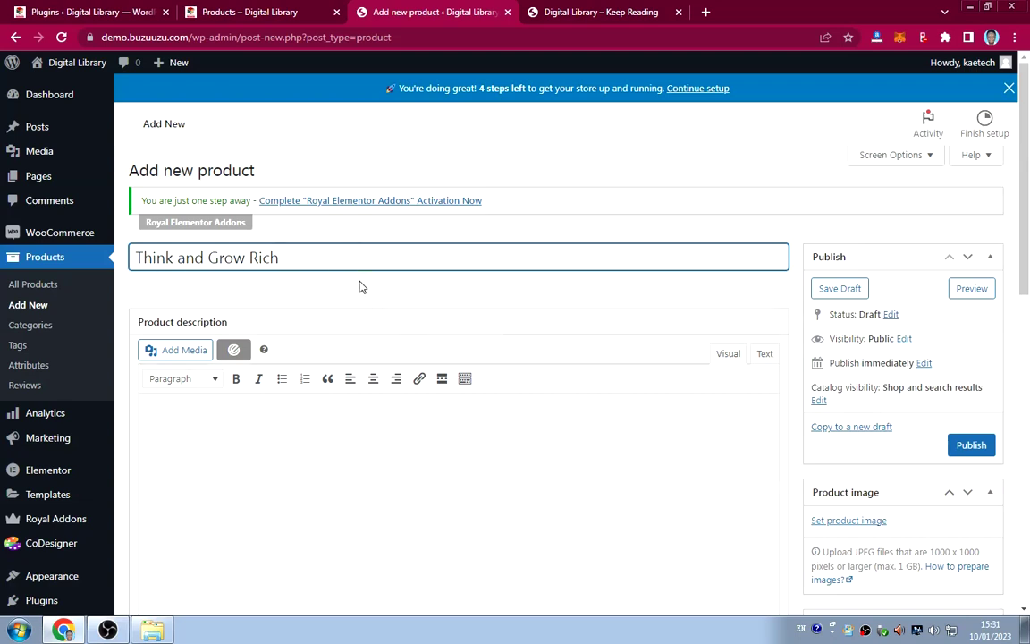
scroll(419, 291, down, 1)
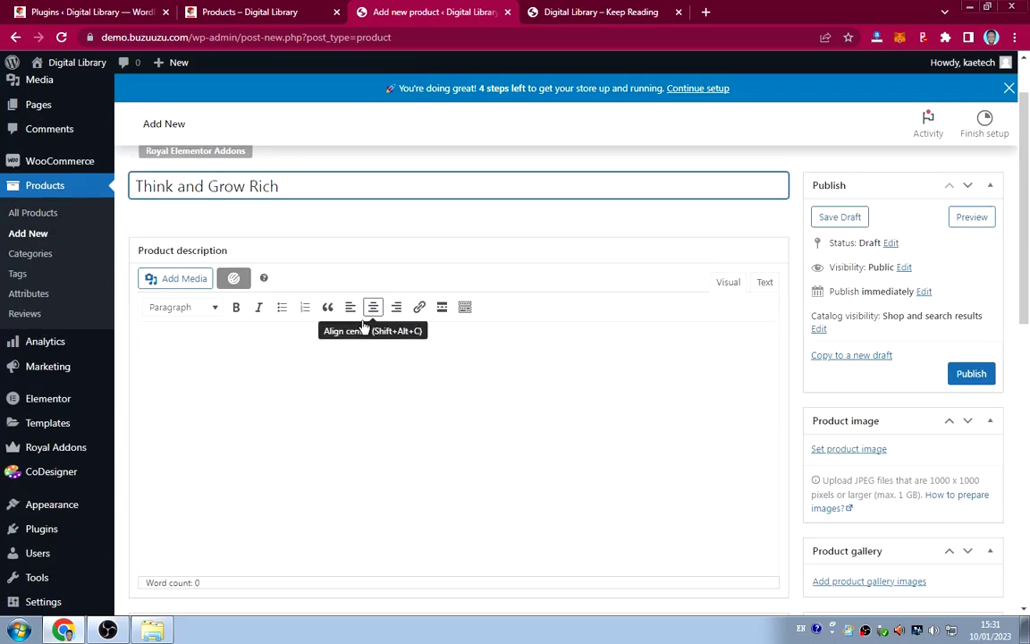
Examine the finished site's Think and Grow Rich product page, including its short text, category, tag and full description.
click(568, 12)
click(277, 12)
mouse_move(756, 390)
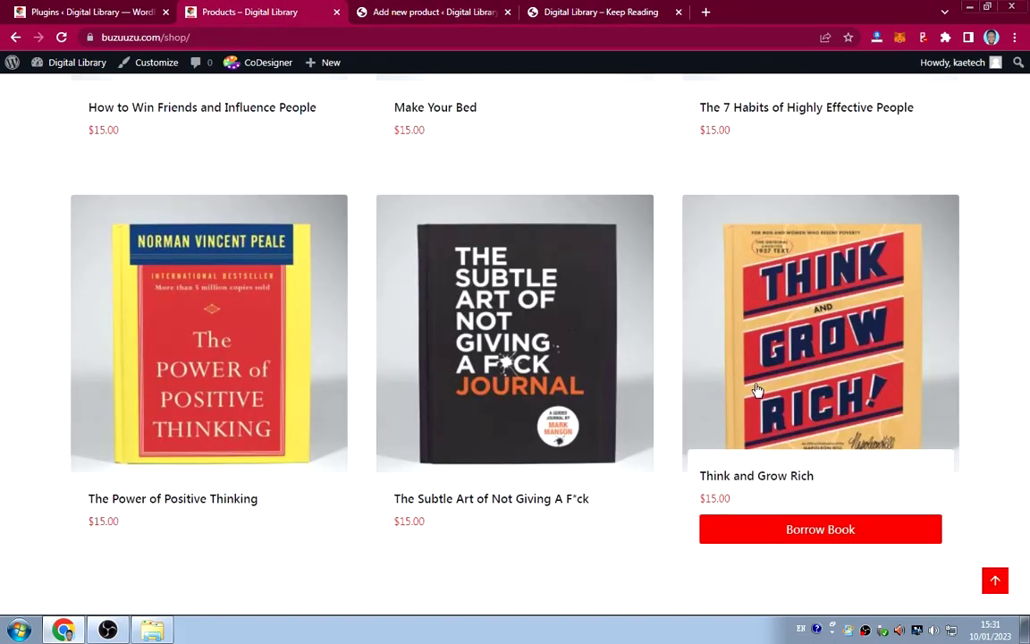
scroll(756, 390, down, 1)
click(733, 408)
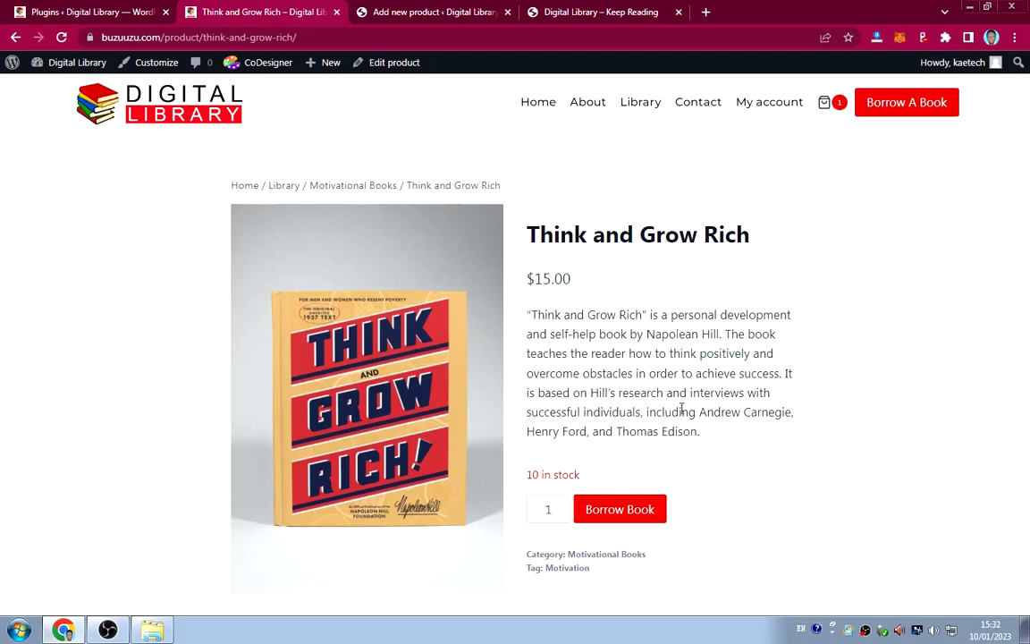
scroll(706, 440, down, 8)
scroll(680, 411, up, 3)
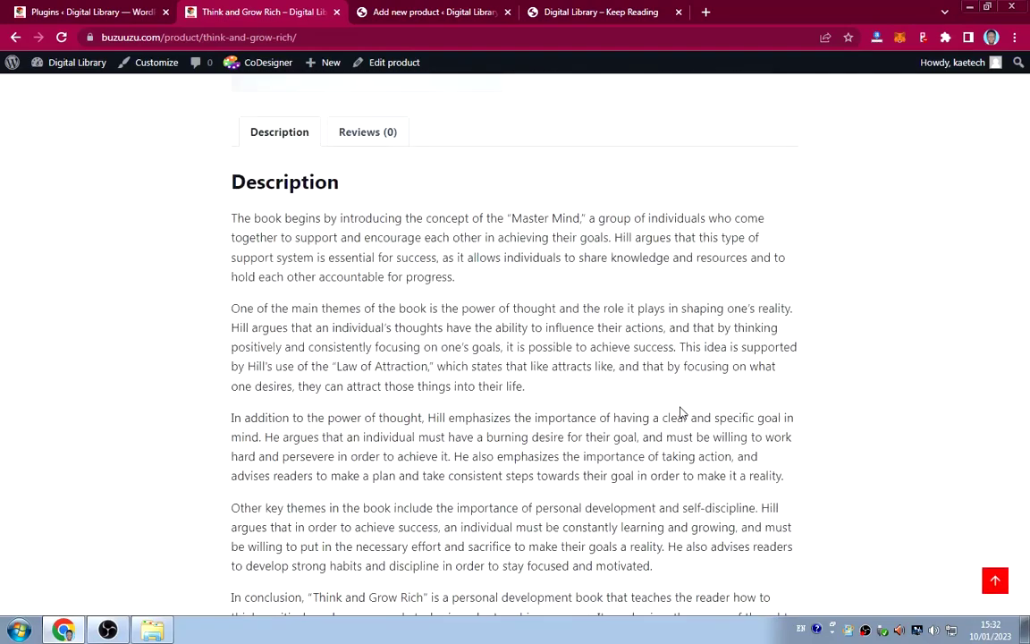
scroll(679, 411, down, 2)
scroll(680, 407, up, 4)
scroll(680, 407, down, 3)
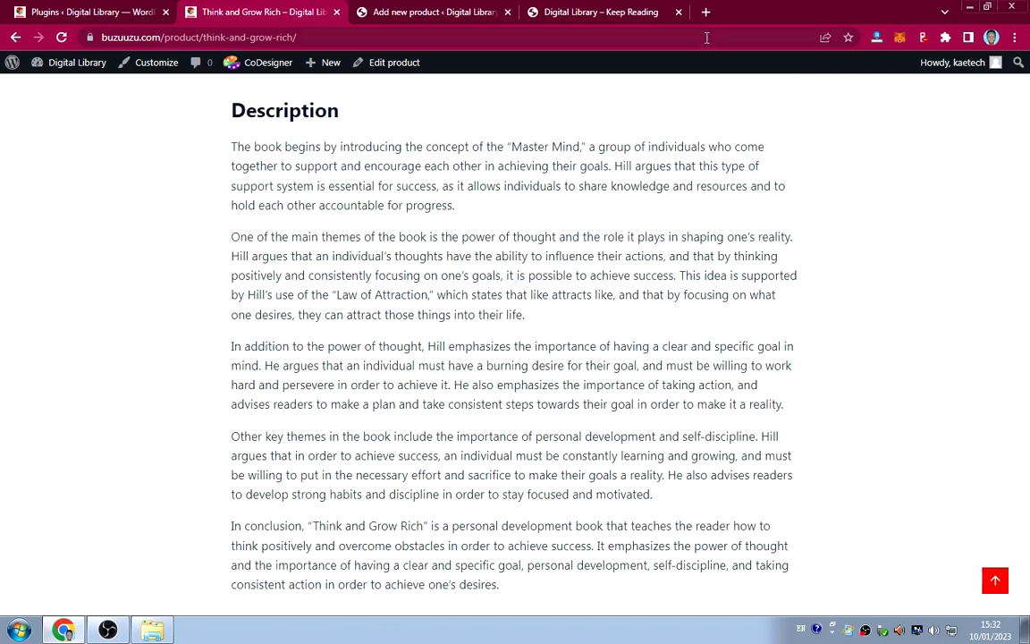
Open ChatGPT at chat.openai.com/chat in a new browser tab.
click(704, 10)
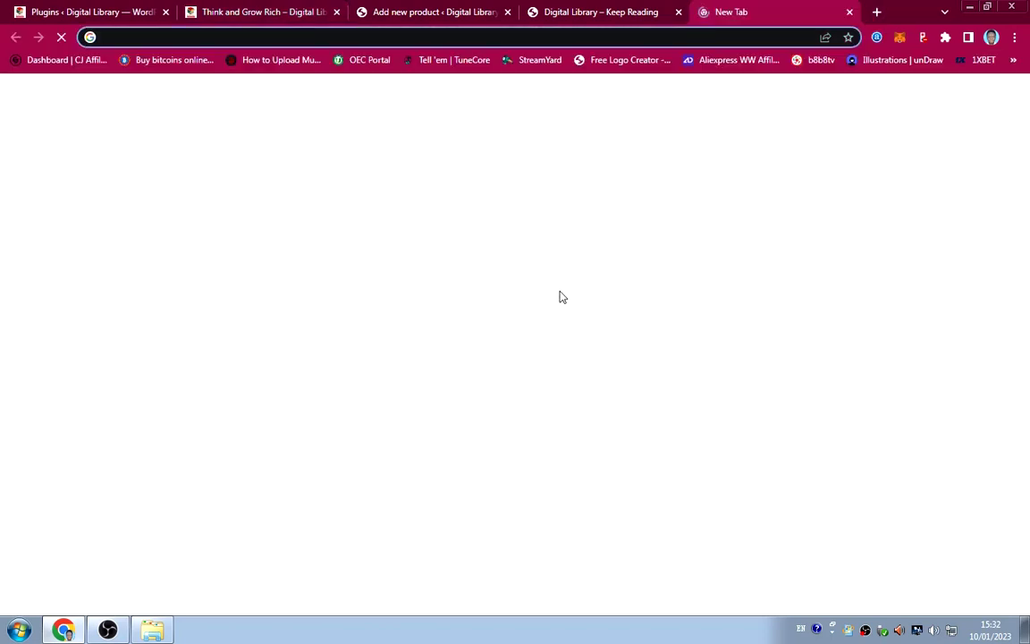
text(ope)
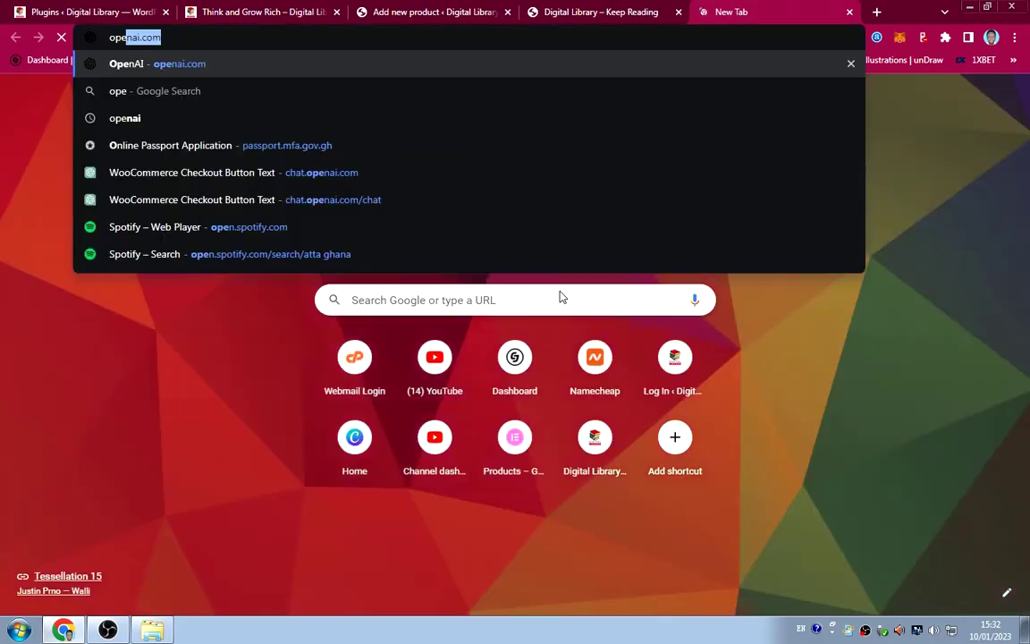
text(nai)
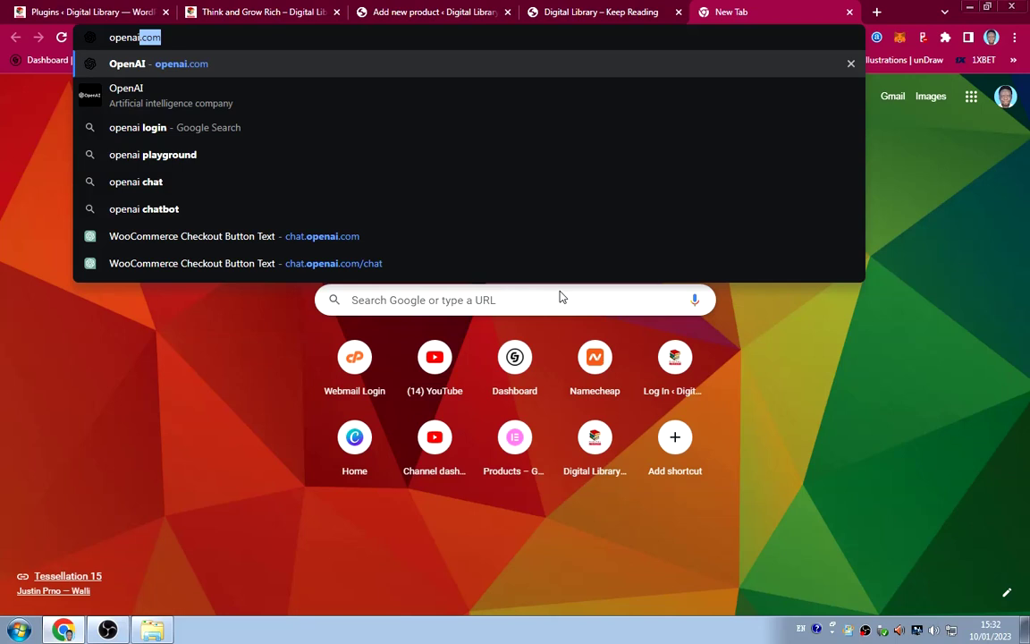
text(.com)
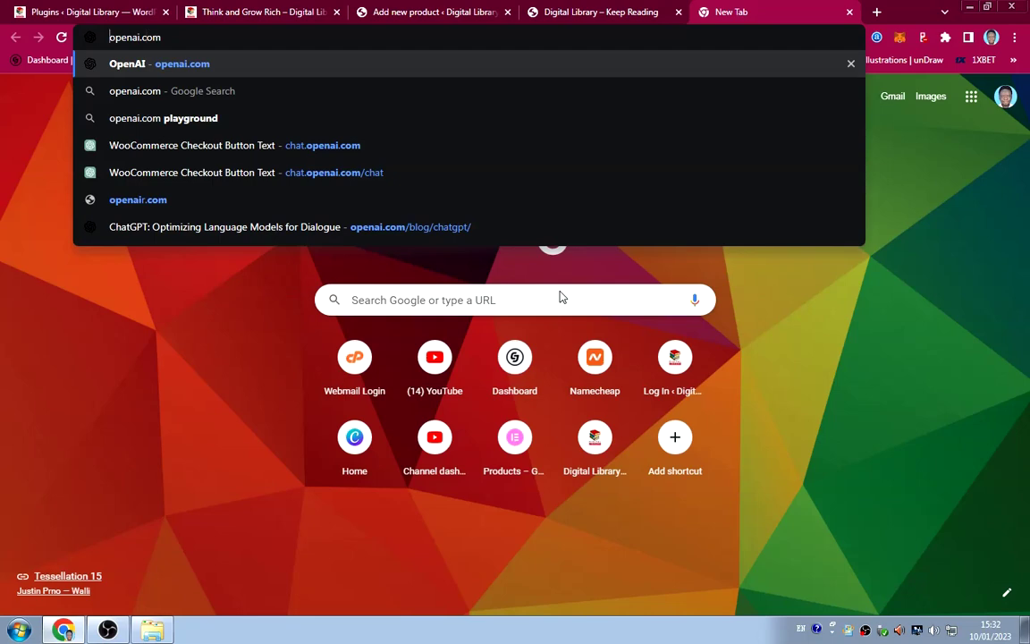
key(Home)
text(chat.)
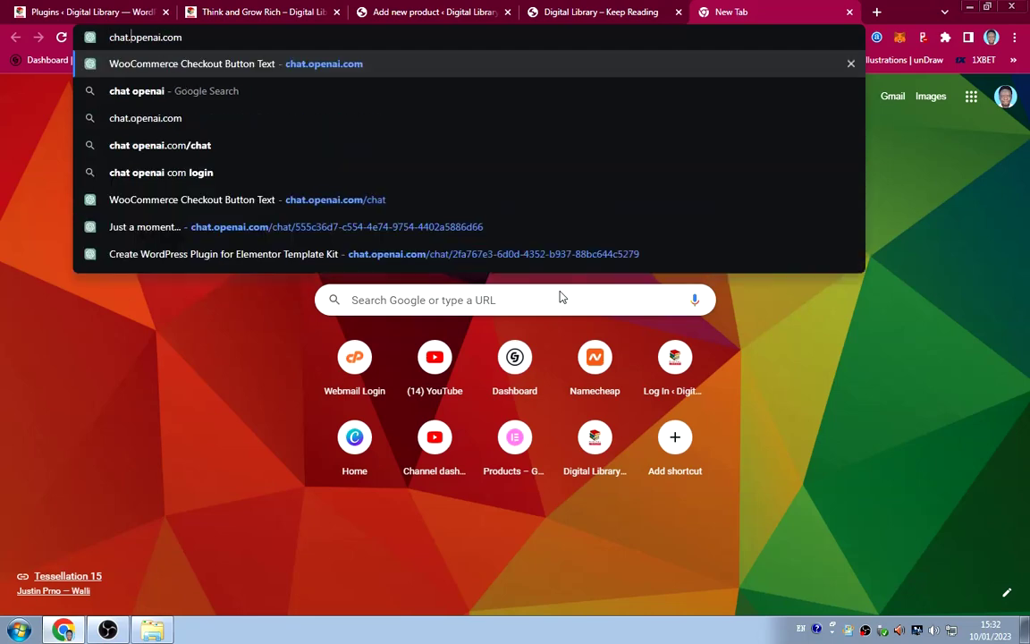
key(Delete)
text(om)
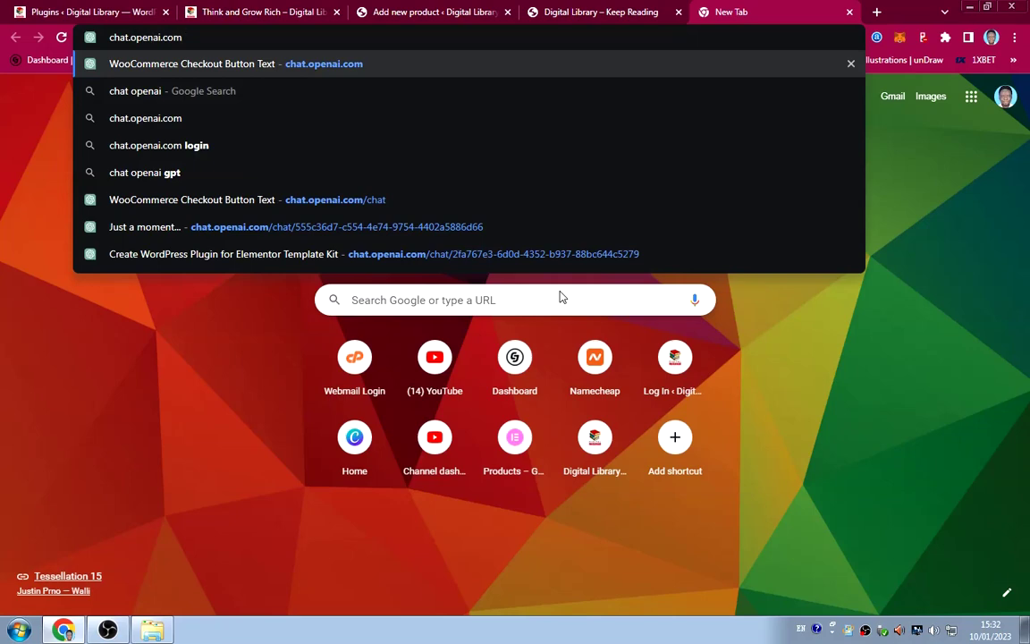
text(/chat)
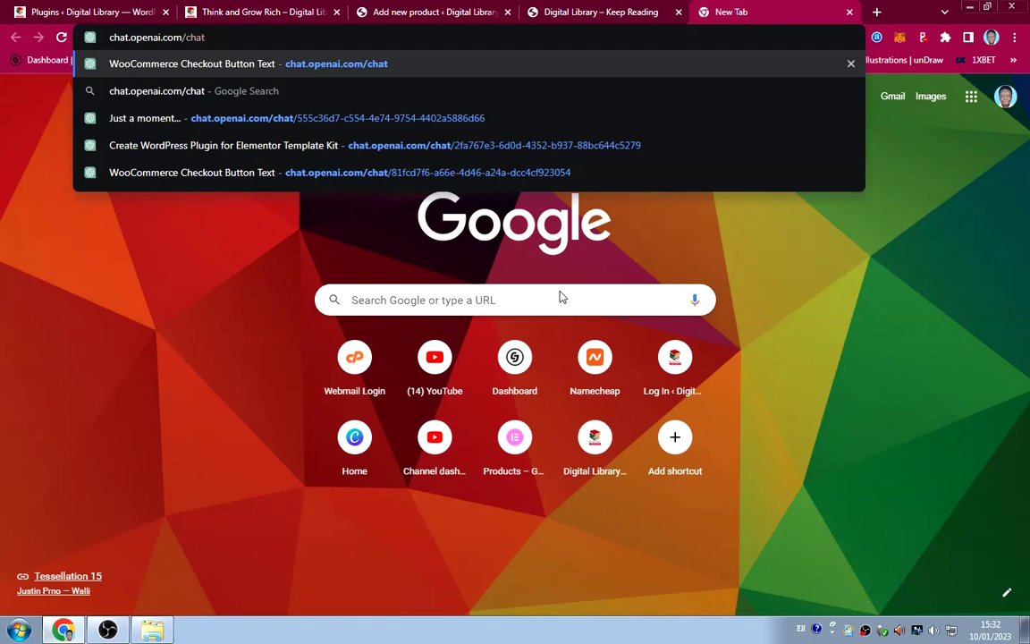
key(Return)
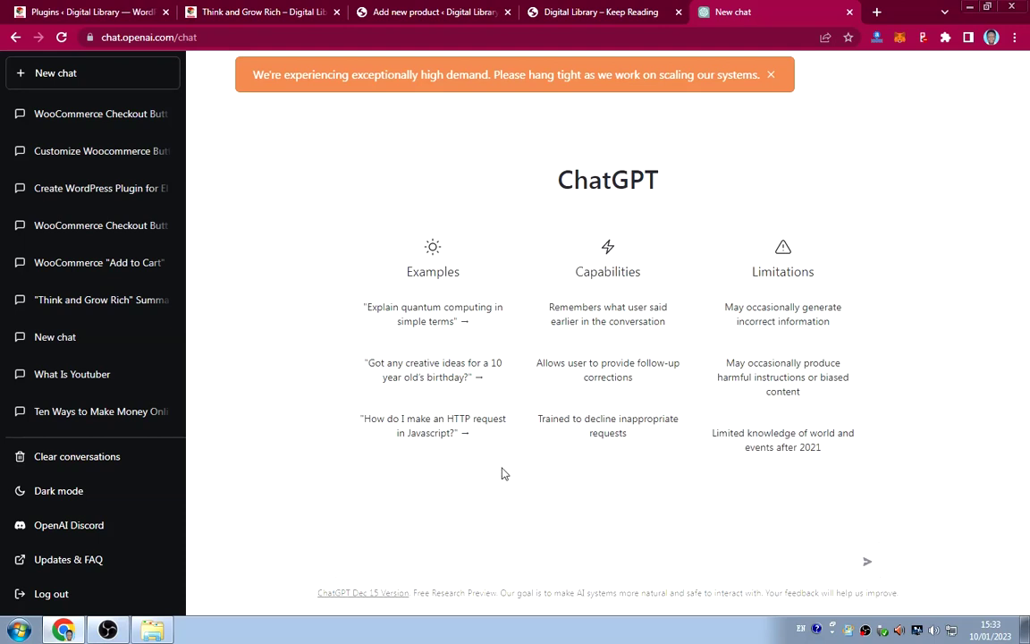
Copy the title Think and Grow Rich from the new product being added on the demo site.
scroll(170, 372, down, 2)
scroll(144, 328, up, 2)
click(578, 11)
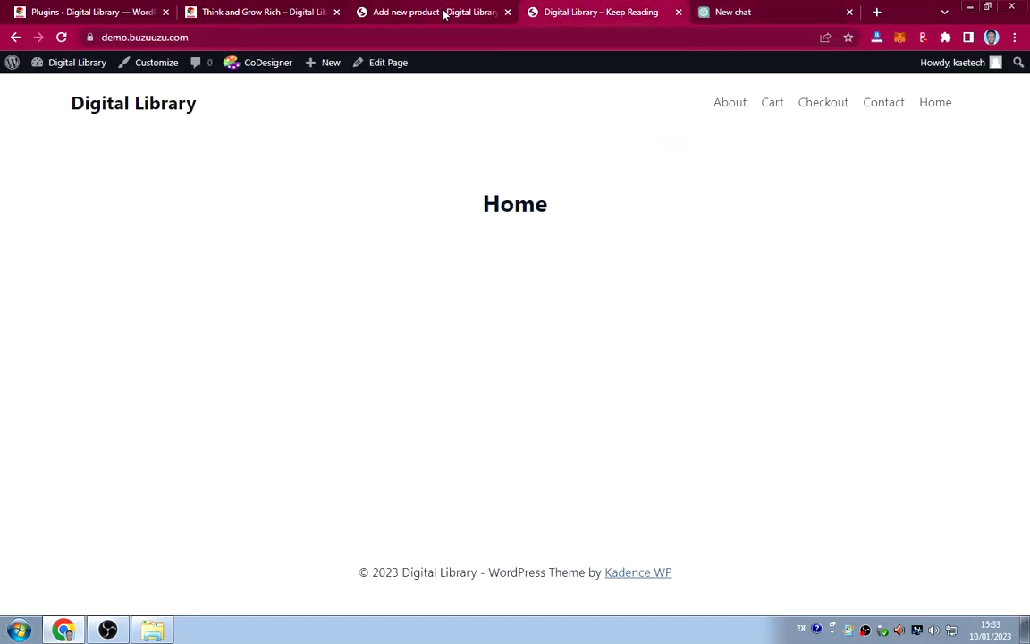
click(443, 12)
drag(278, 185, 128, 189)
key(ctrl+c)
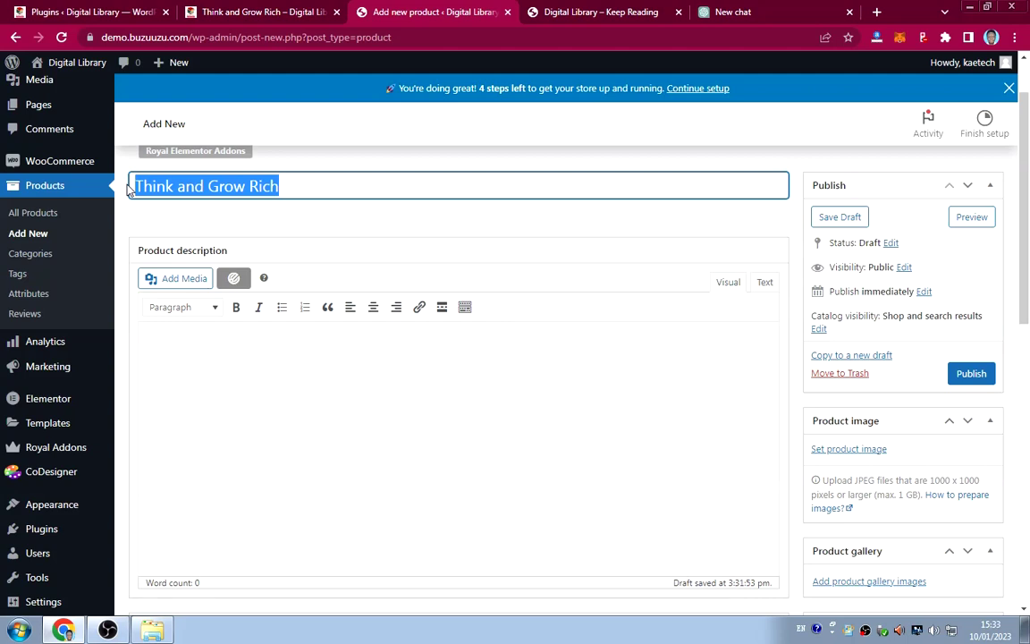
Ask ChatGPT to "Write a summary about the book "Think and Grow Rich"" and dismiss the high-demand notice.
click(728, 12)
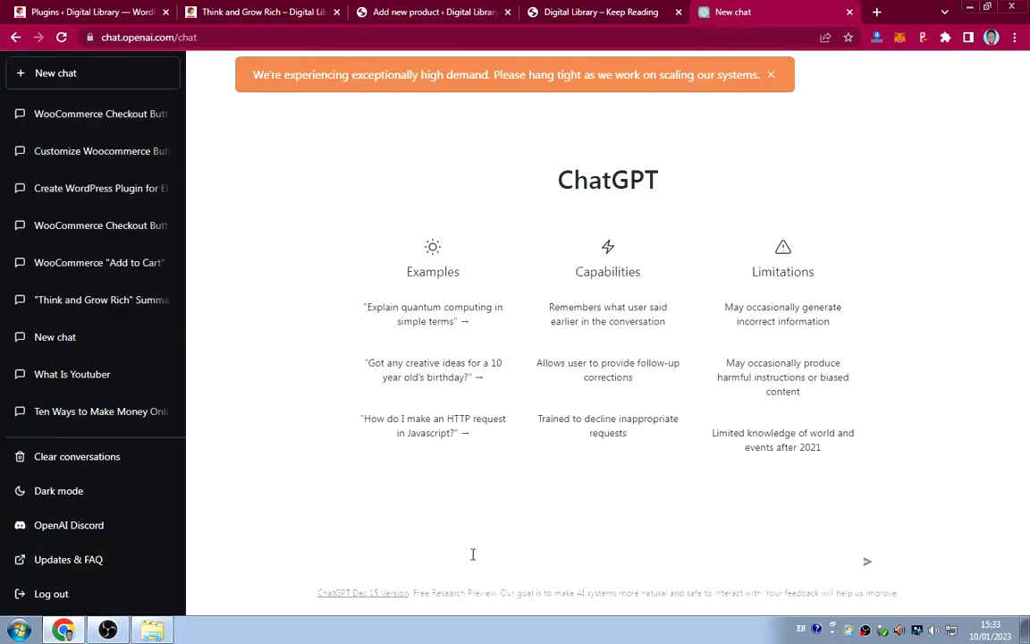
text(Write a summary about the b)
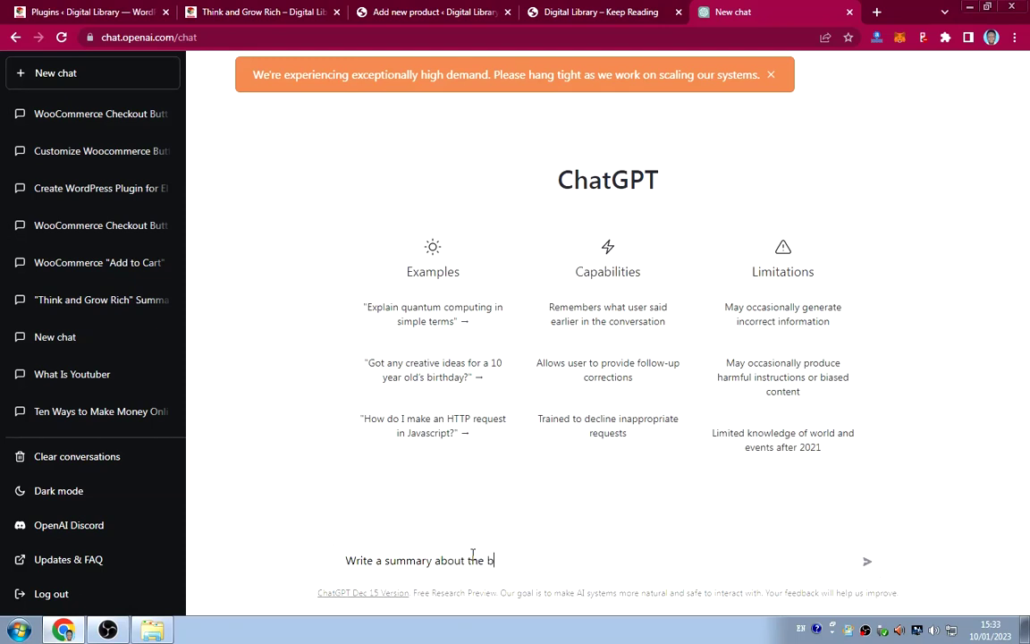
text(ook ")
key(ctrl+v)
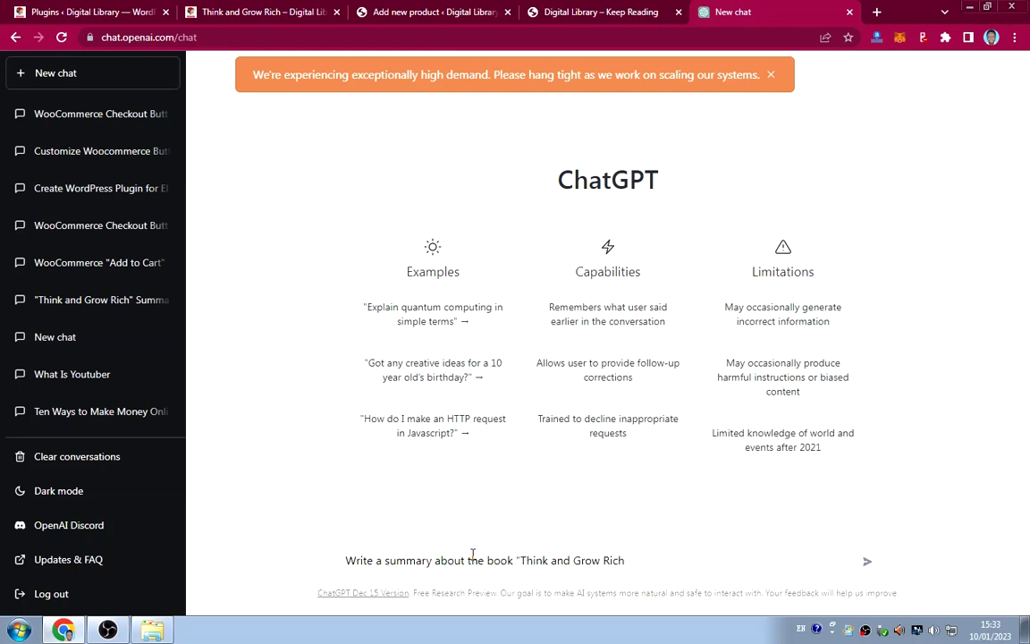
key(Return)
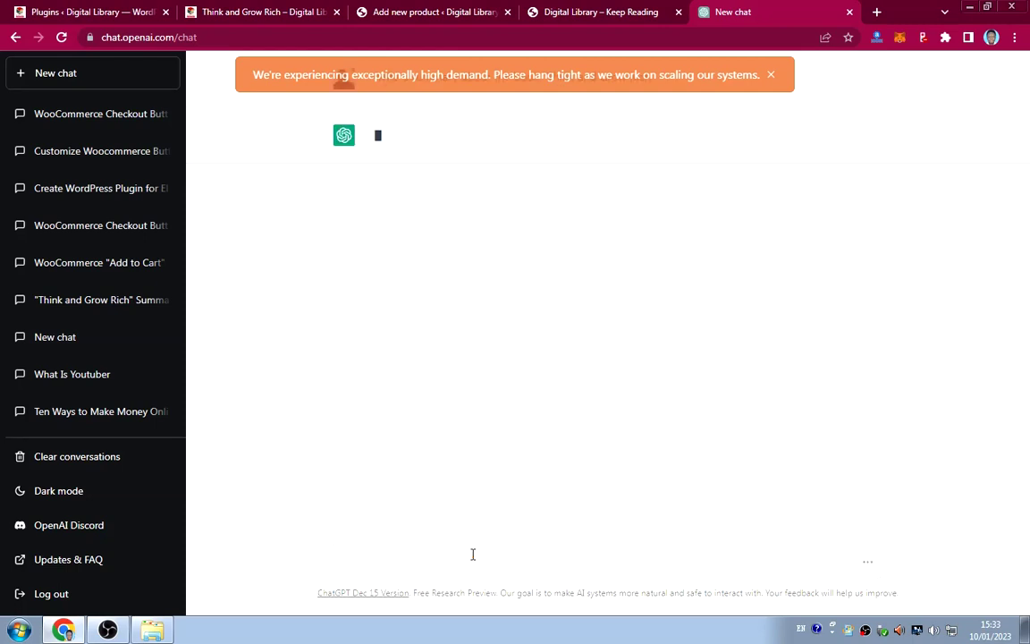
click(771, 75)
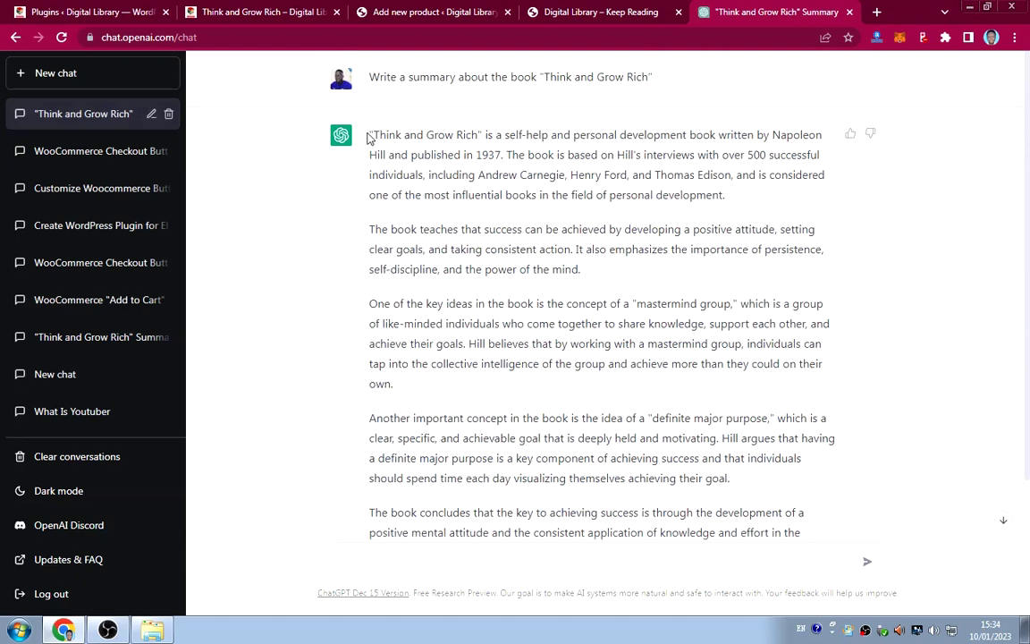
Copy ChatGPT's entire Think and Grow Rich summary into the new product's main description.
drag(369, 136, 530, 457)
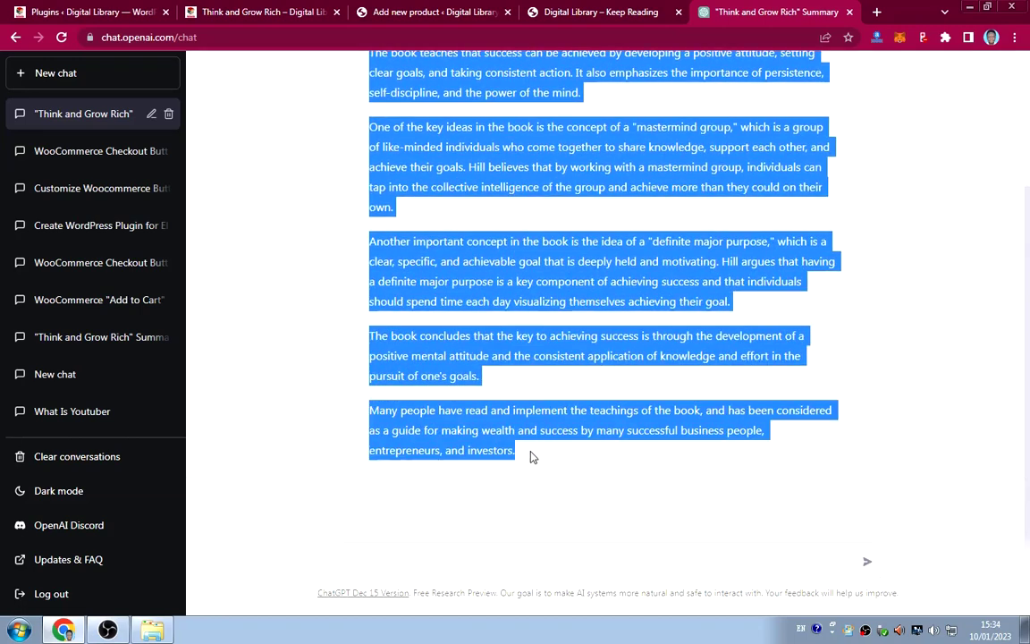
right_click(447, 250)
click(467, 260)
click(429, 12)
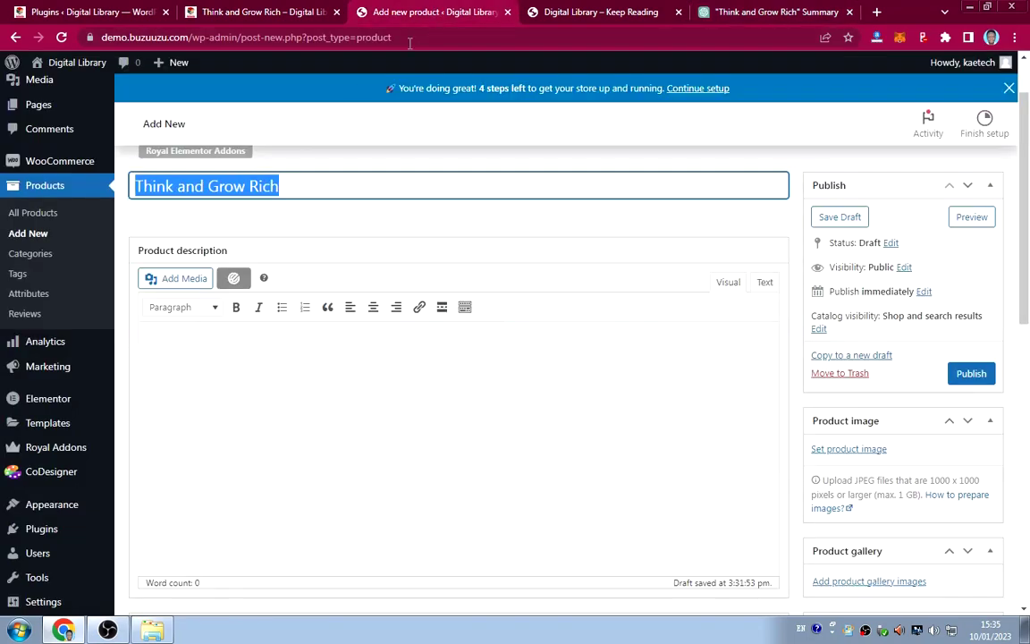
click(287, 332)
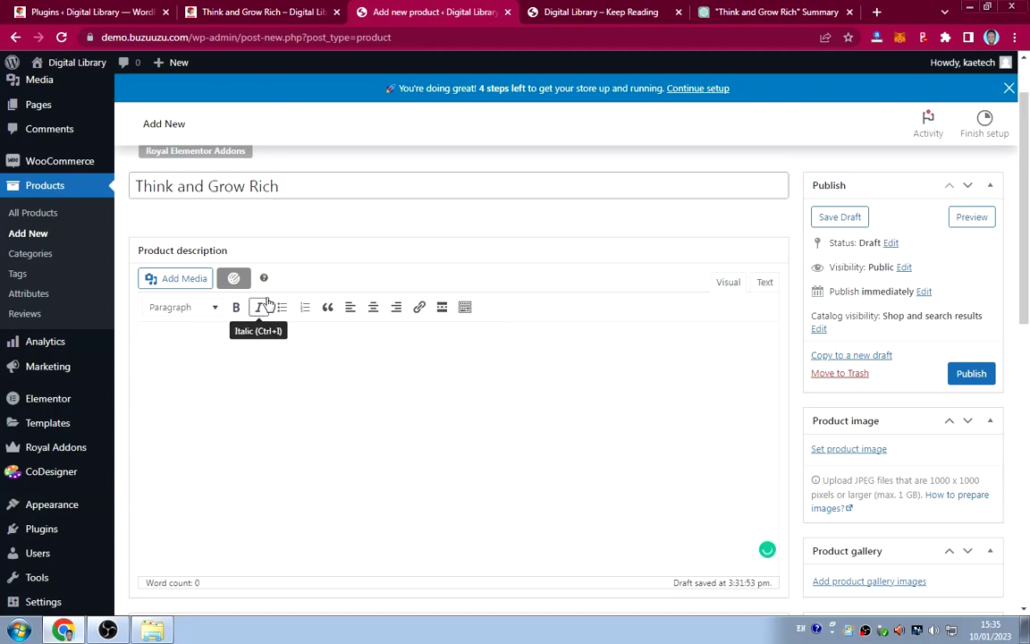
key(ctrl+v)
scroll(402, 321, up, 3)
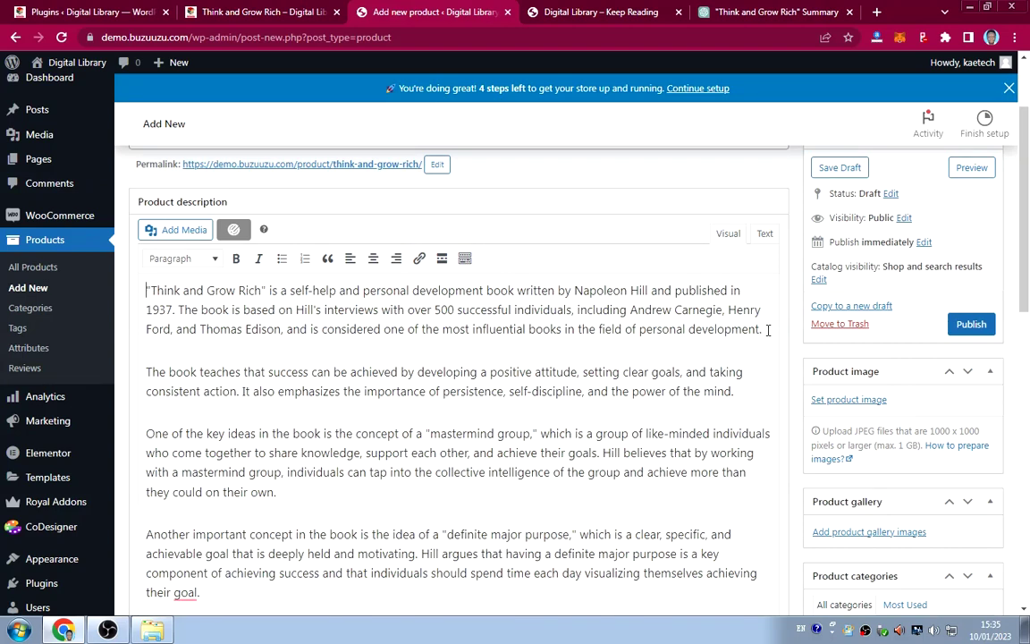
Move the summary's opening paragraph from the product description into the product short description, removing the leftover blank space.
drag(766, 329, 139, 289)
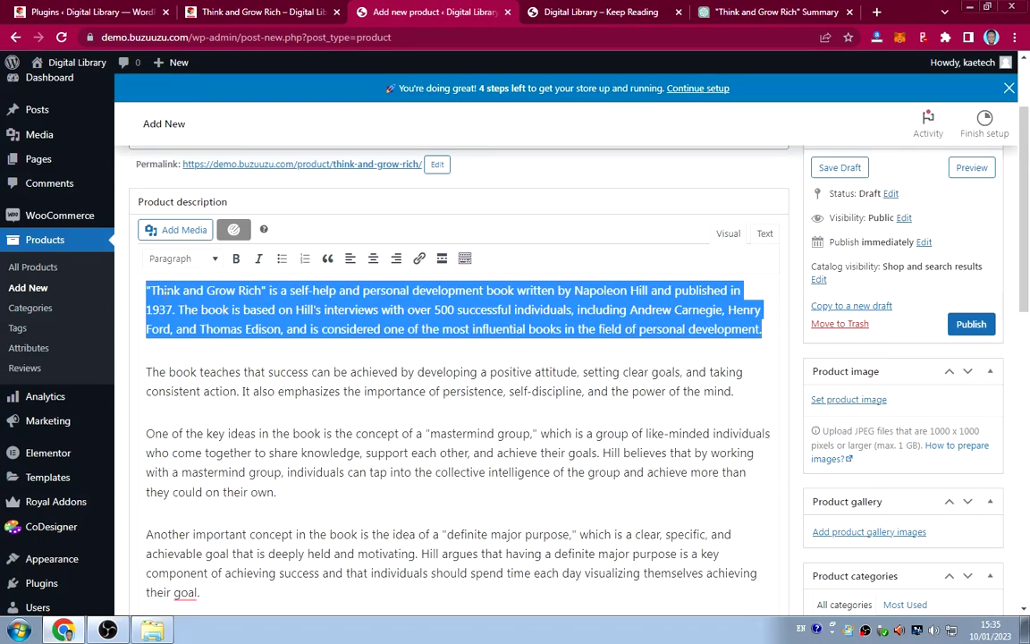
key(BackSpace)
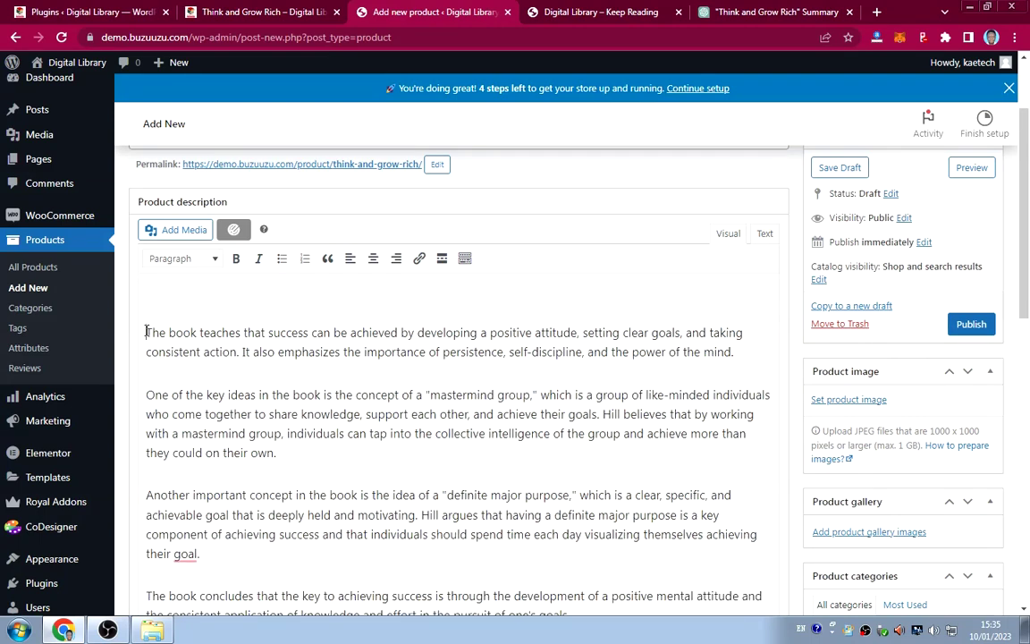
key(Delete)
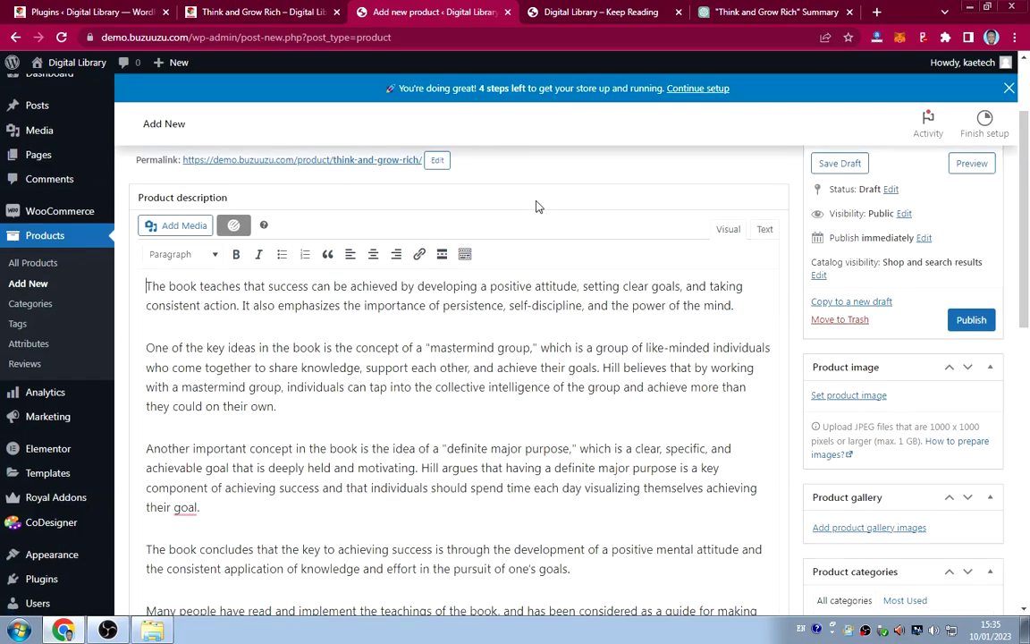
scroll(542, 228, down, 10)
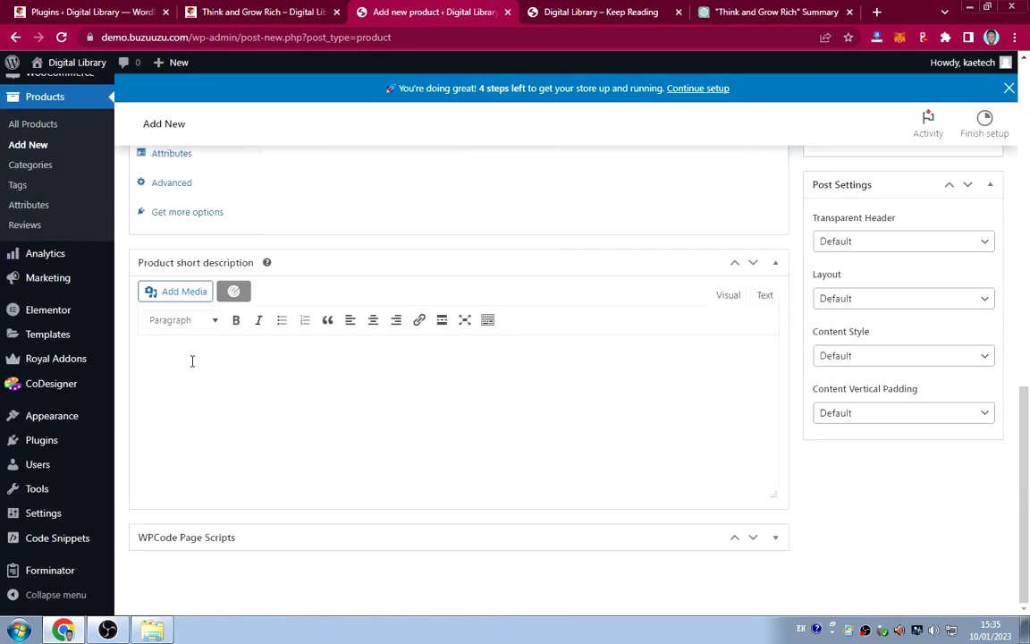
key(ctrl+v)
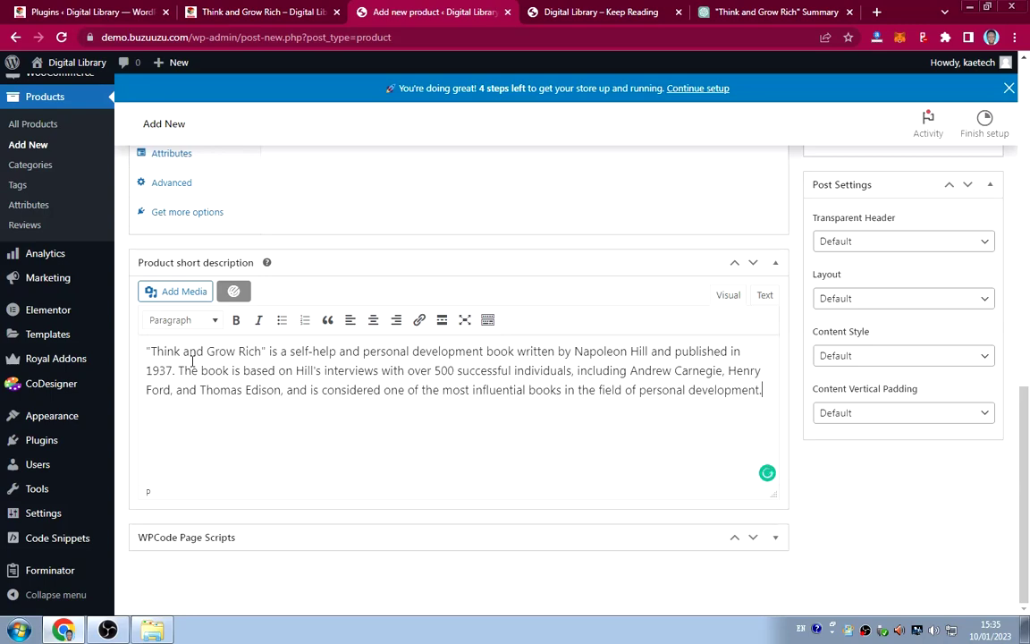
Set the product's regular price to 15 dollars.
scroll(536, 336, up, 3)
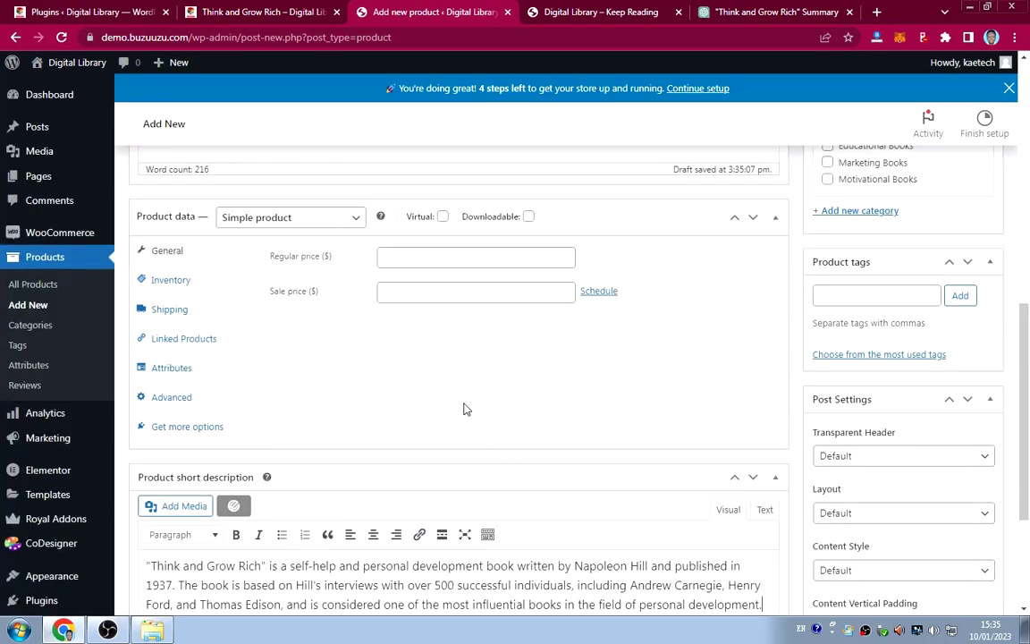
scroll(464, 409, up, 1)
scroll(464, 409, down, 1)
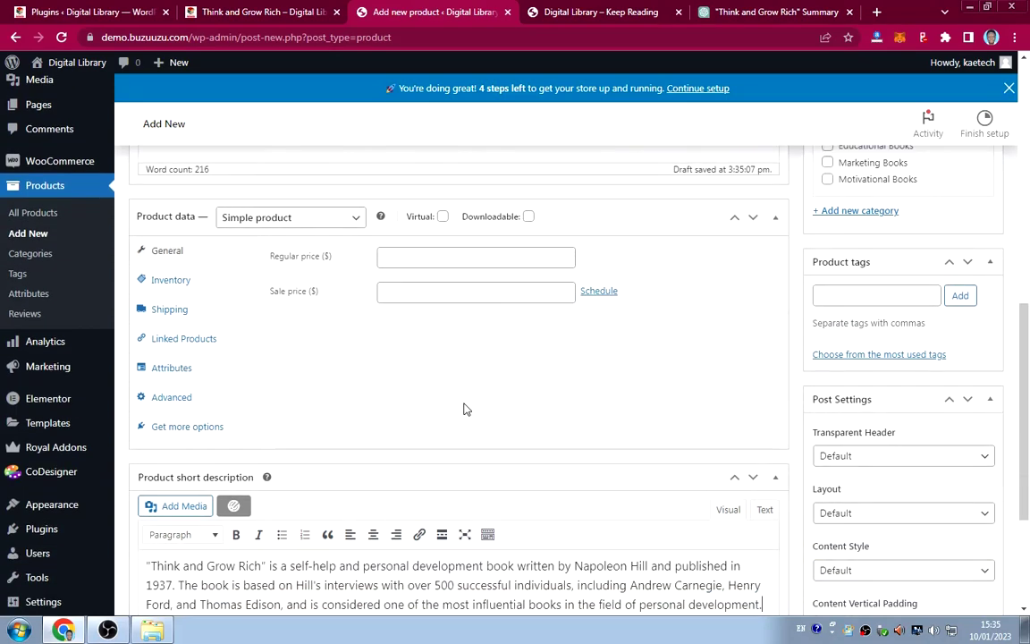
click(400, 255)
click(460, 291)
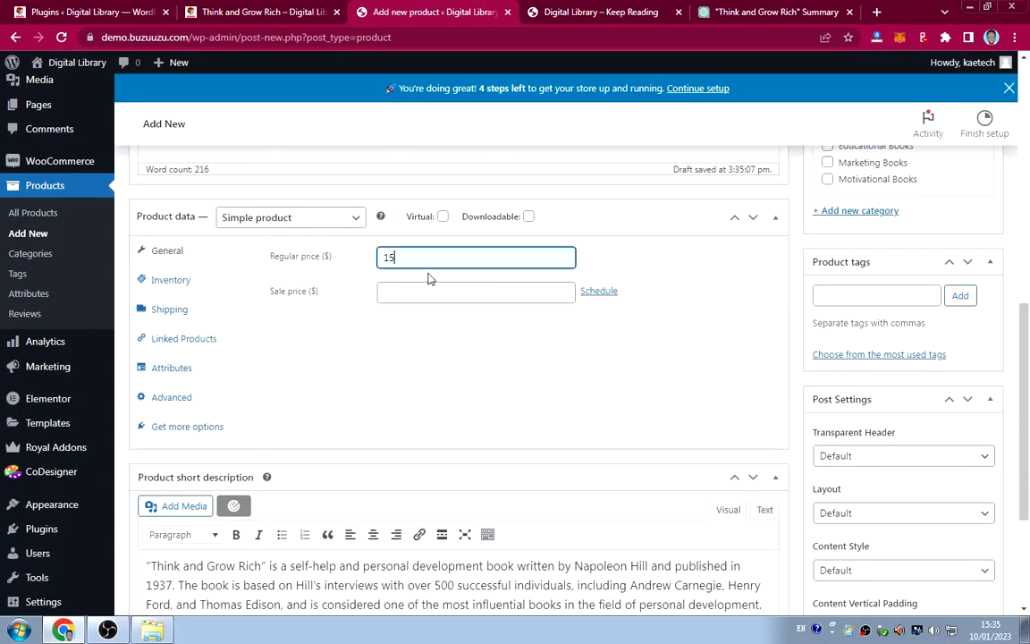
Enable stock management for the product with a stock quantity of 50, and check the shipping settings.
click(188, 283)
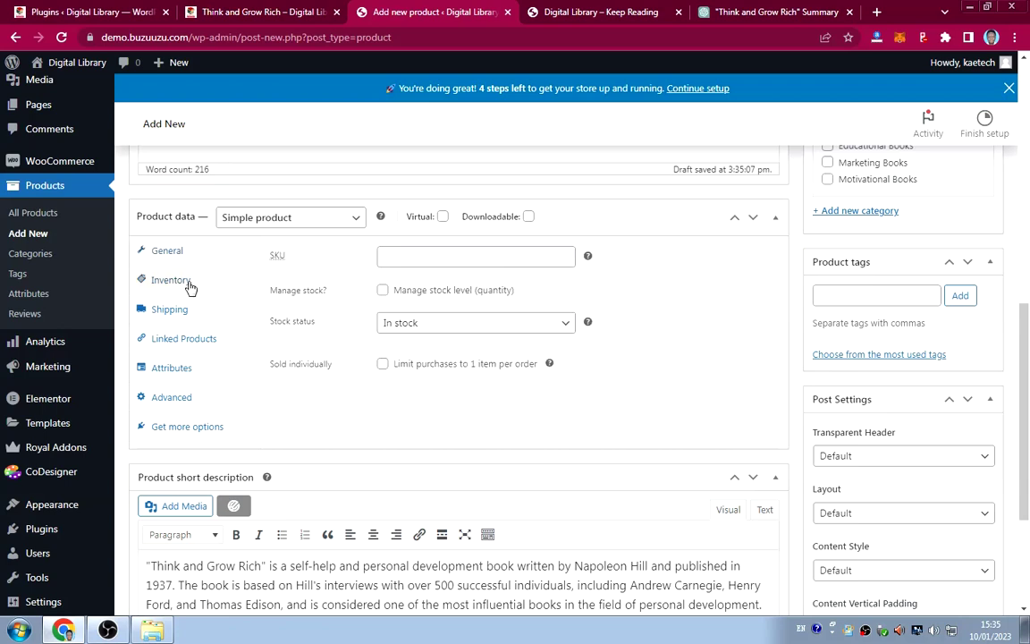
click(382, 289)
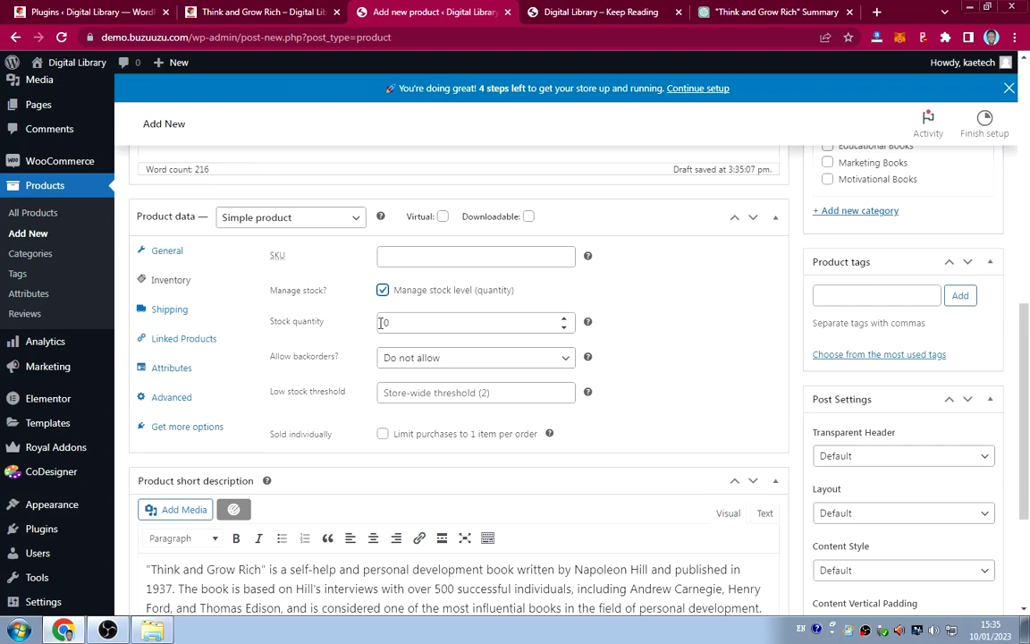
click(383, 323)
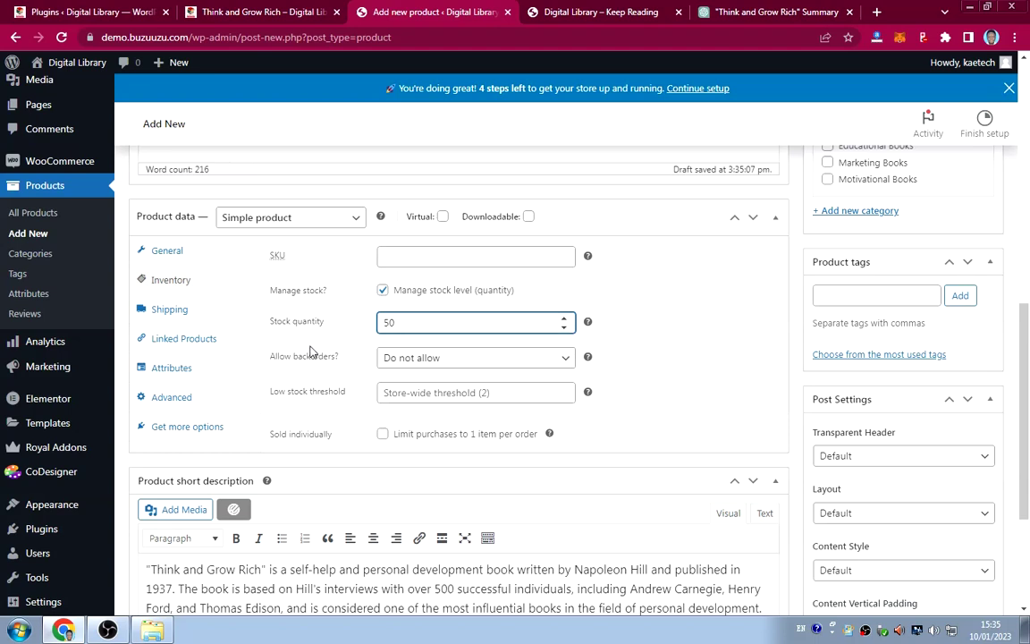
click(211, 319)
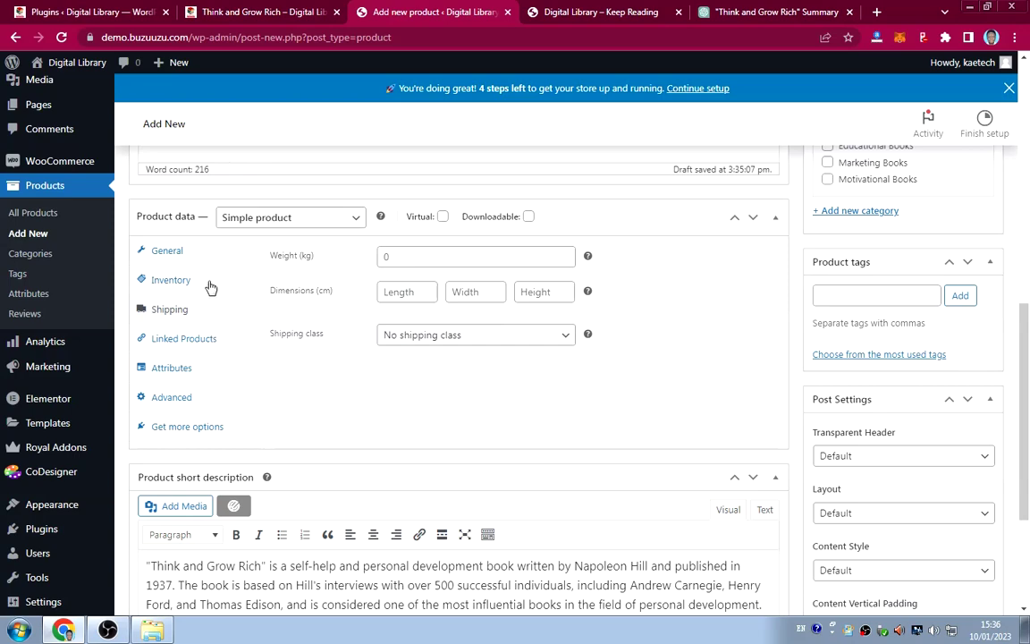
click(211, 286)
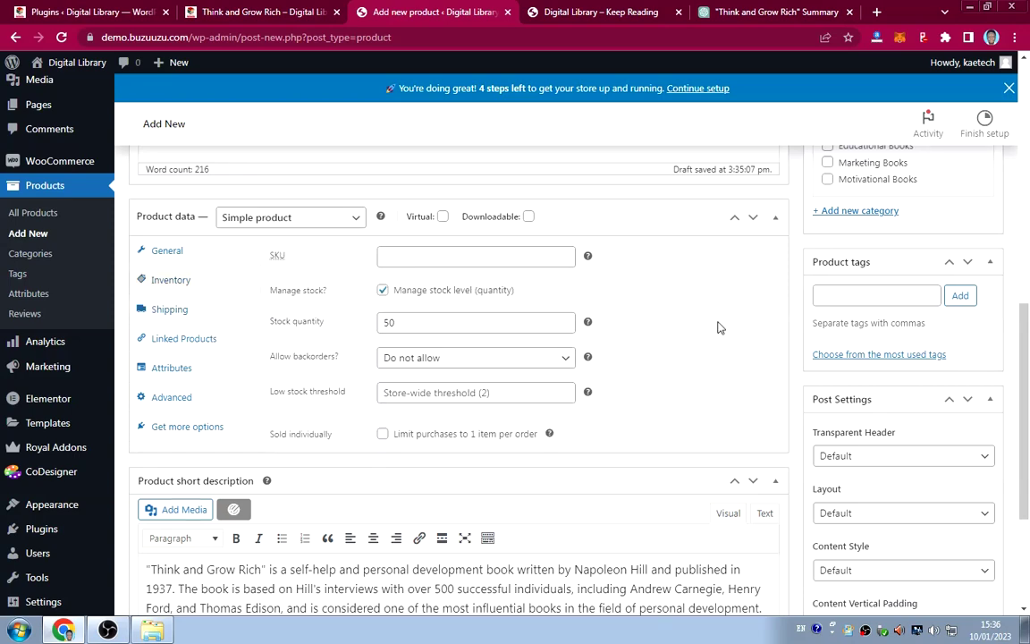
Start uploading a product image and browse to the folder Downloads > Websites > Library > 1.
scroll(720, 326, up, 3)
scroll(717, 330, up, 2)
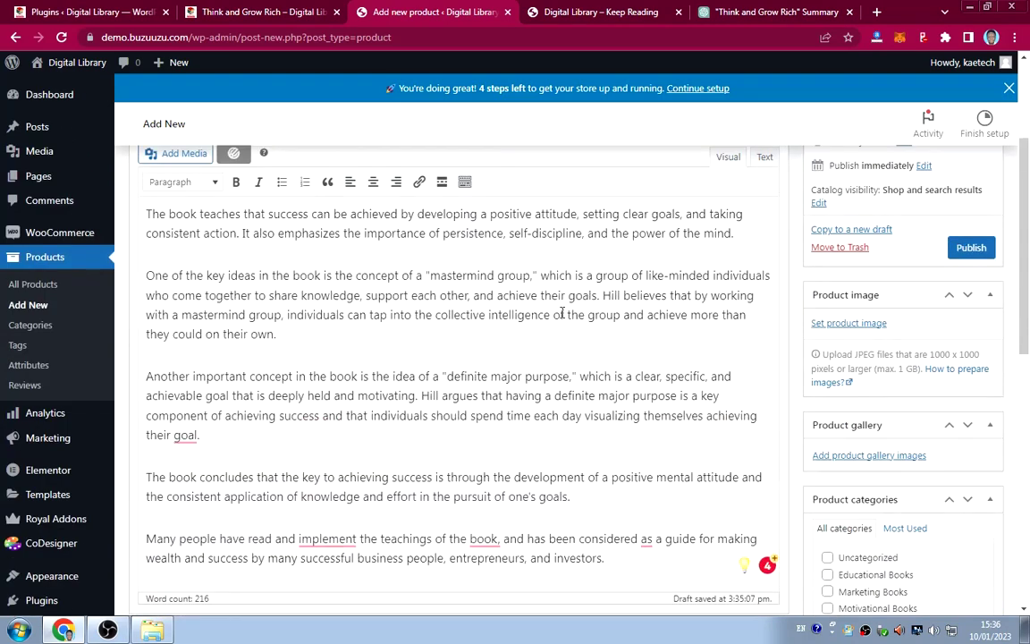
click(845, 323)
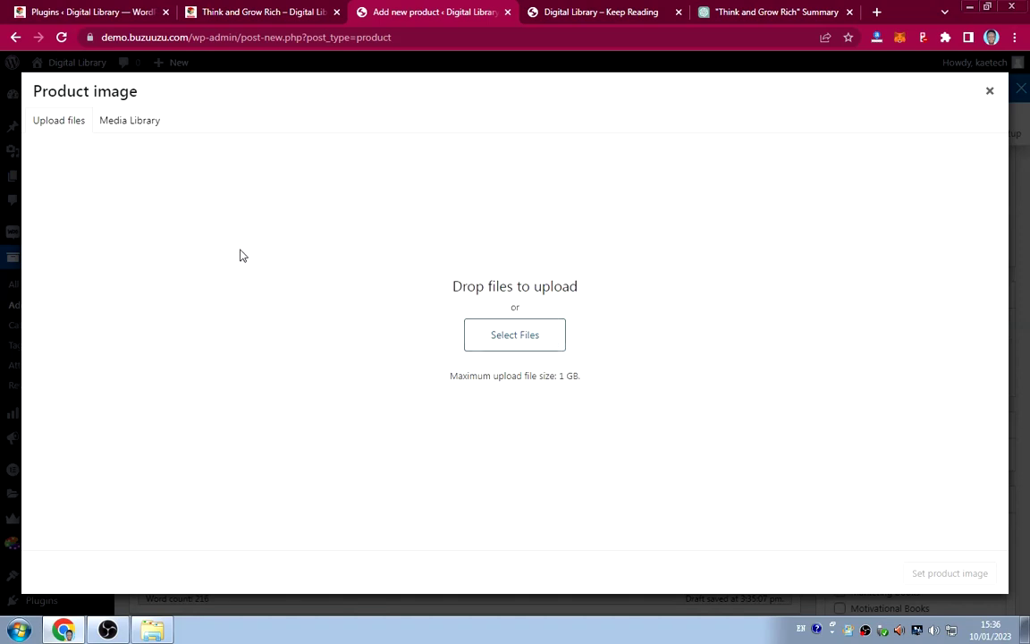
click(523, 337)
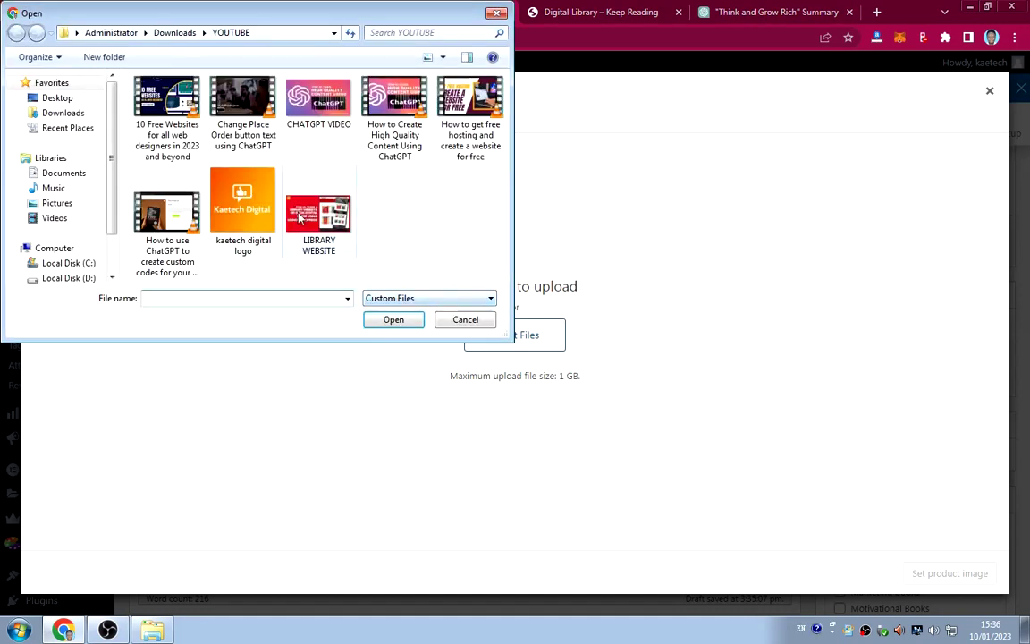
click(62, 112)
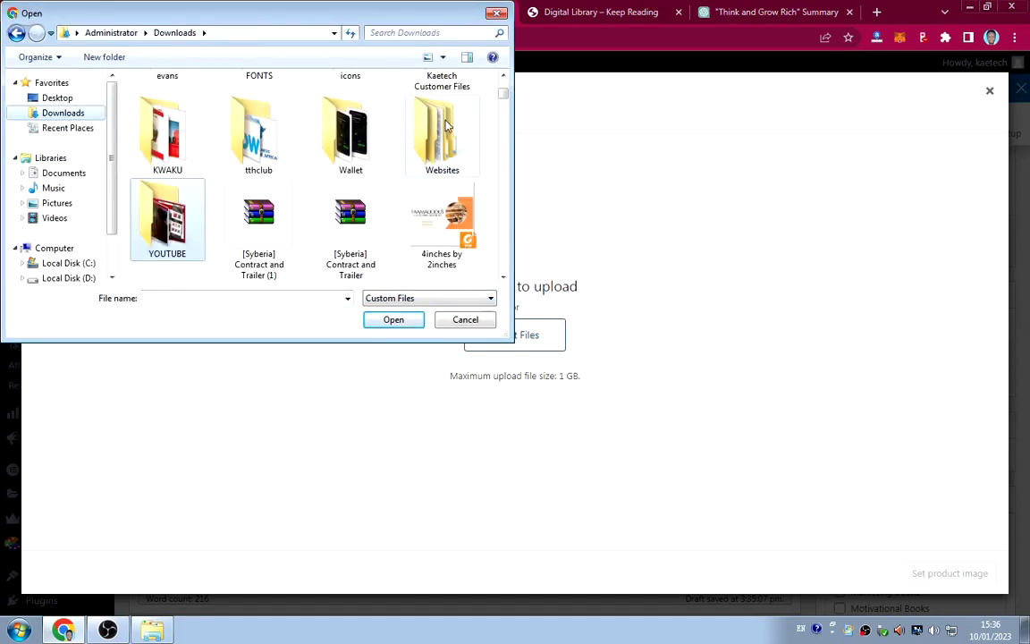
click(445, 139)
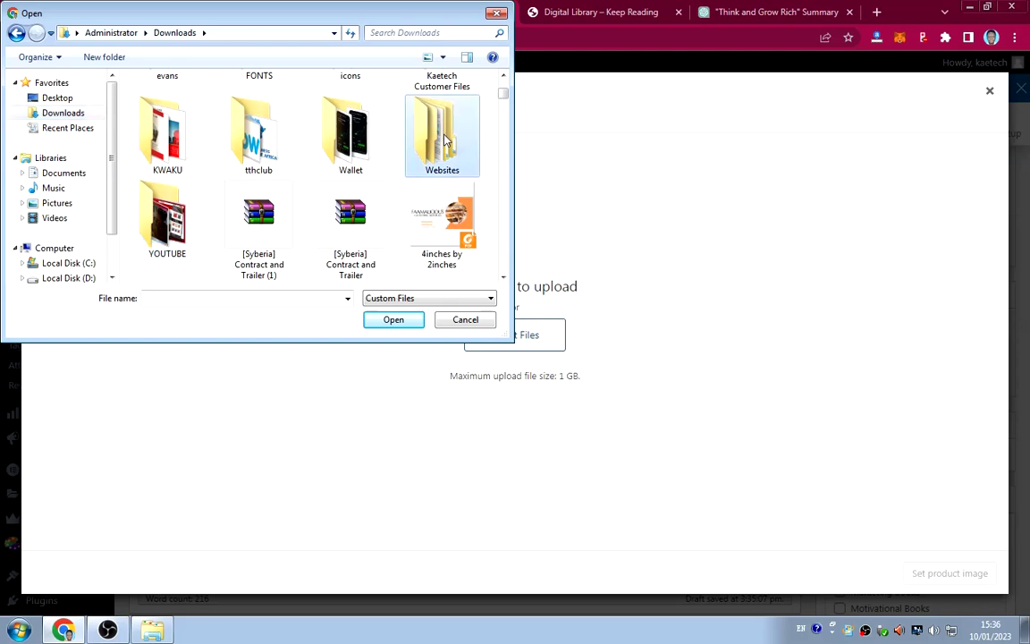
double_click(445, 139)
double_click(143, 90)
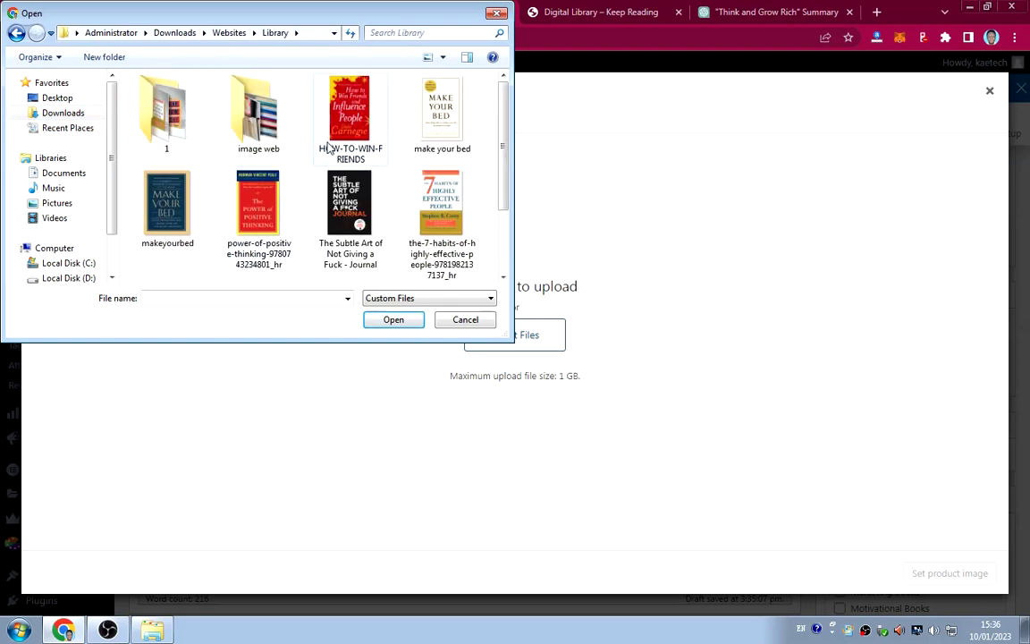
double_click(166, 112)
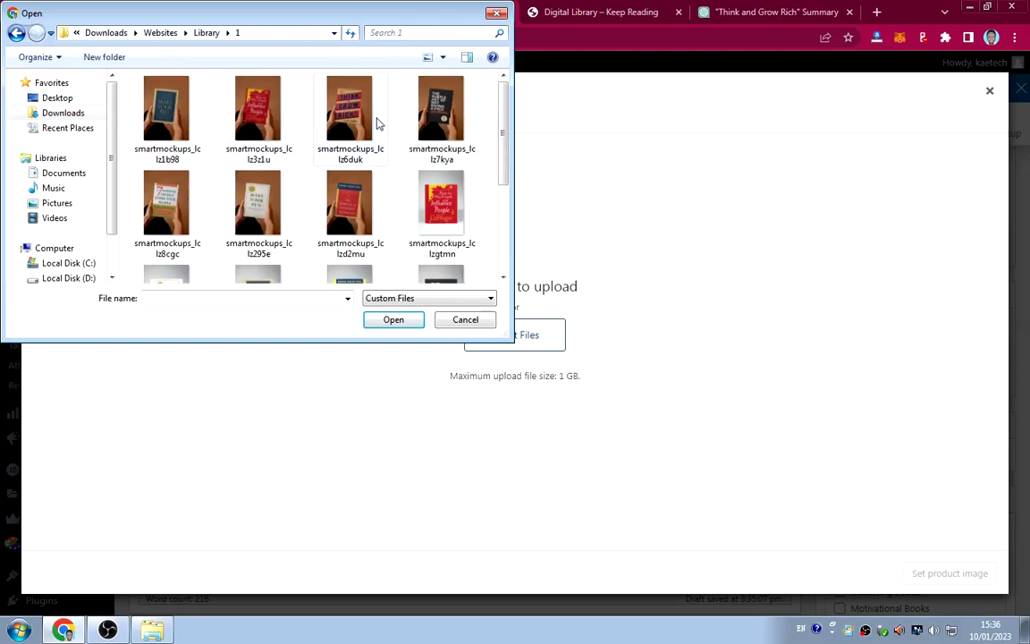
Upload the seven grey-background book mockups, smartmockups_lclzgtmn through smartmockups_lclzl8eu, and set the Think and Grow Rich cover as the product image.
scroll(429, 143, down, 3)
scroll(495, 149, up, 2)
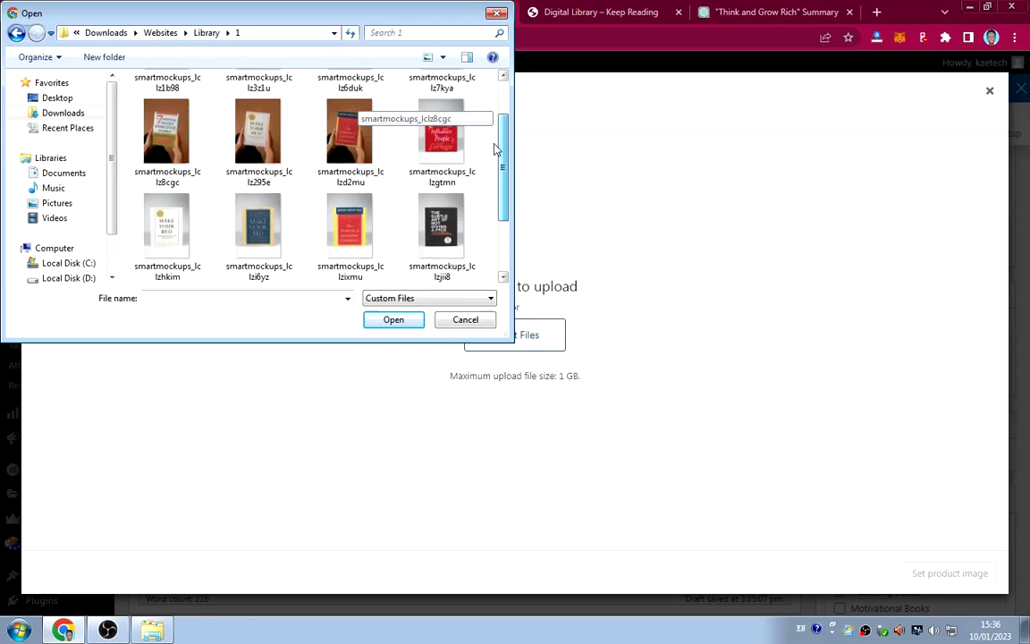
drag(495, 149, 466, 126)
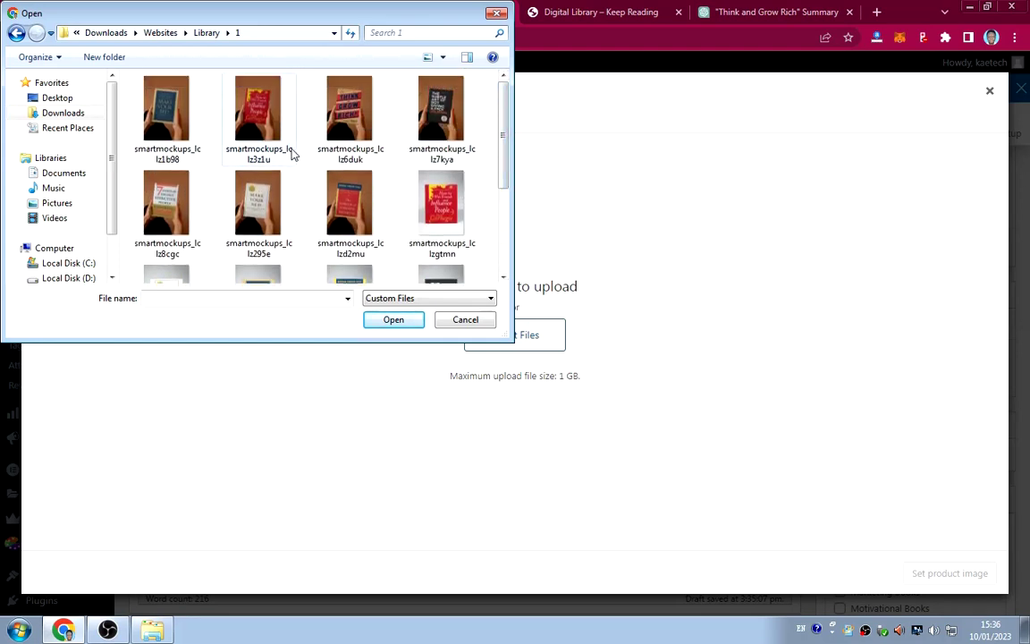
click(188, 115)
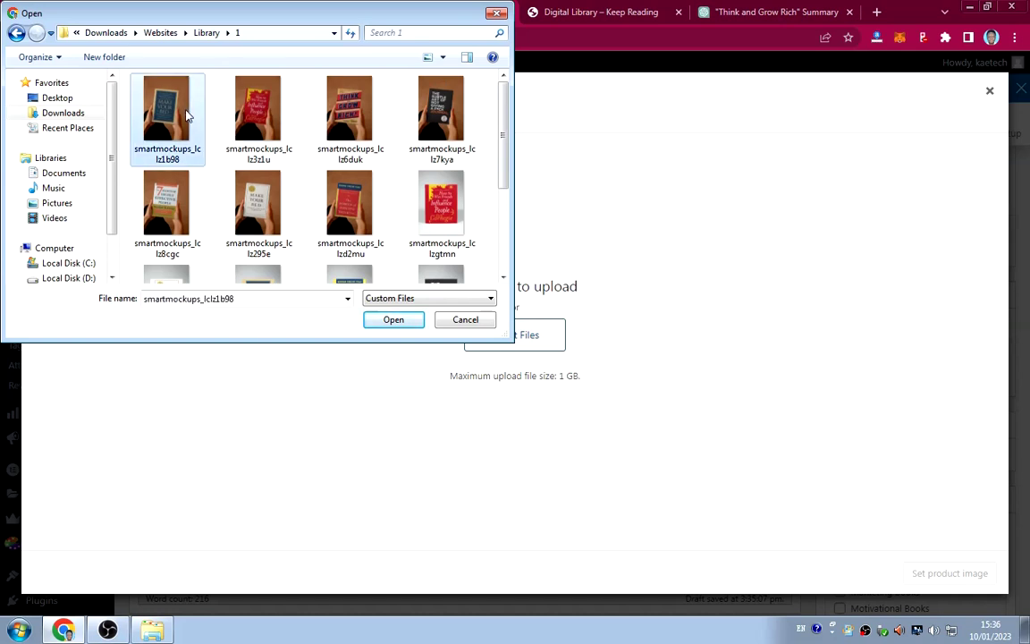
scroll(273, 176, down, 1)
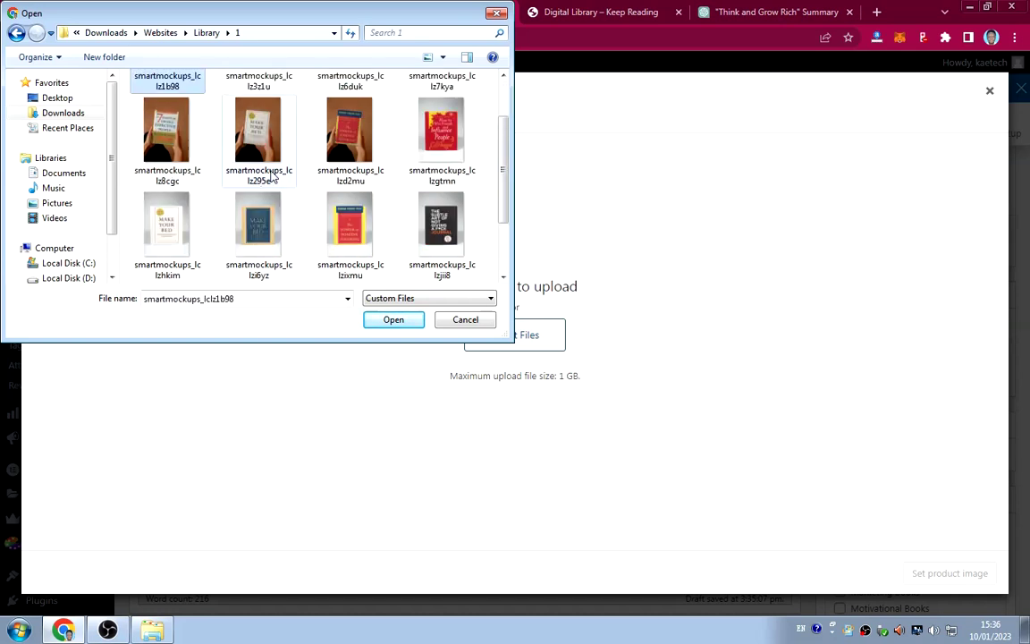
scroll(273, 176, down, 1)
click(259, 228)
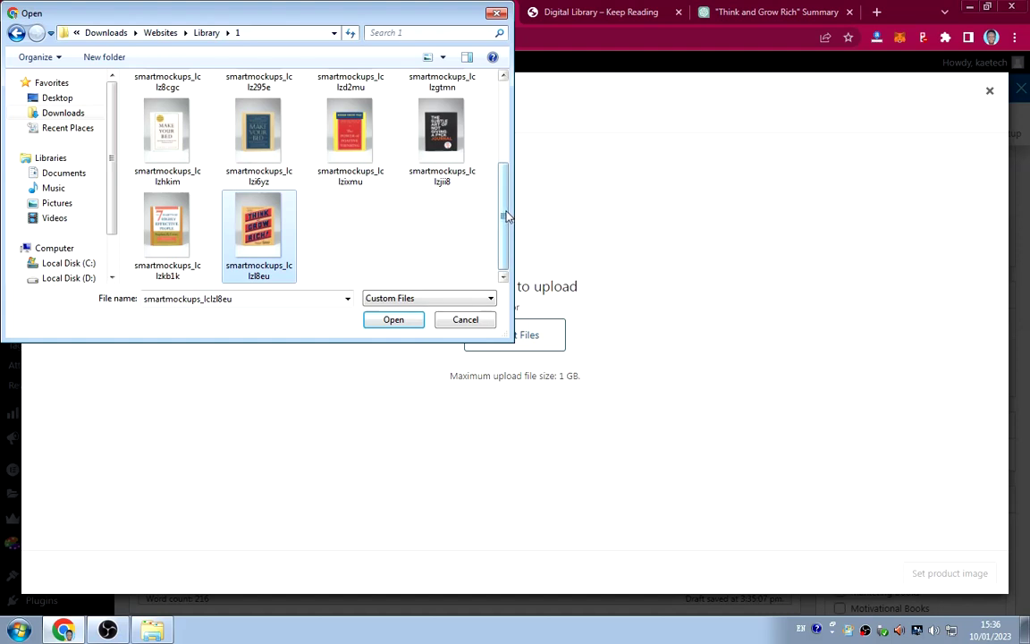
drag(506, 216, 501, 184)
shift+click(446, 112)
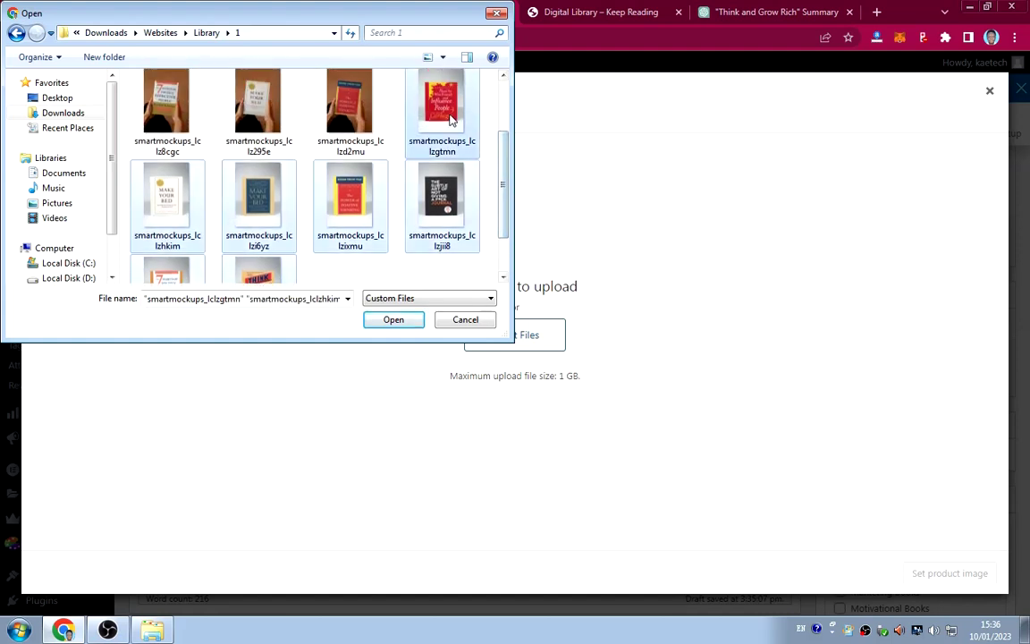
click(393, 319)
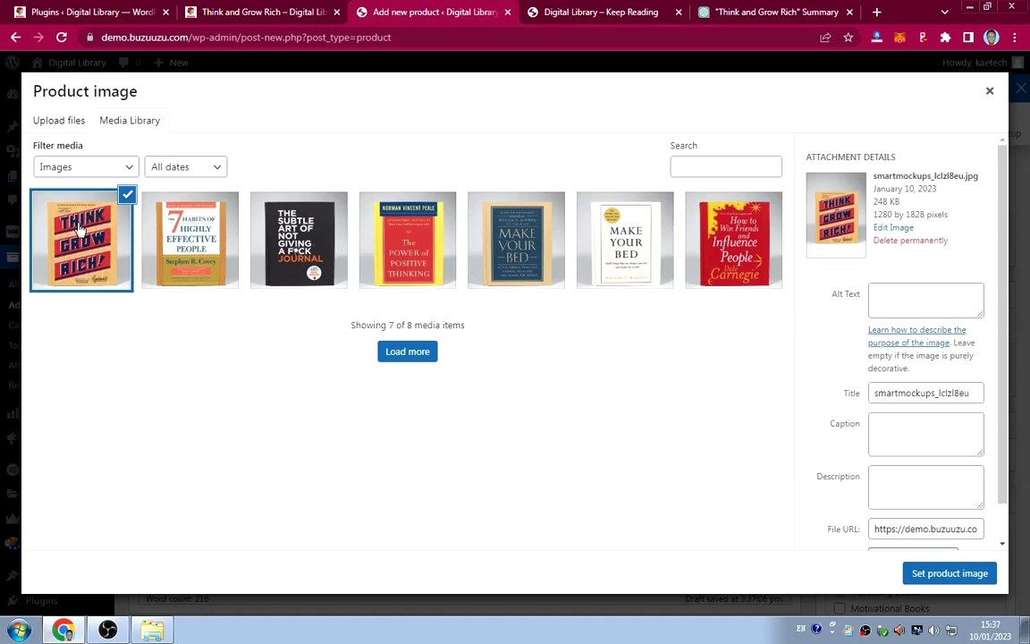
click(919, 572)
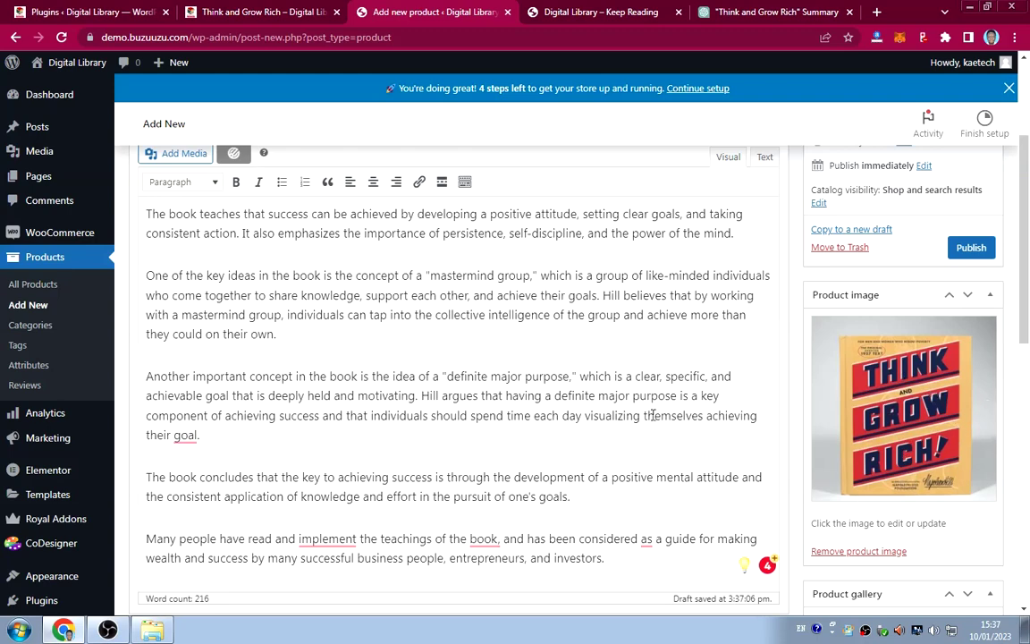
Assign the product to the Educational Books and Motivational Books categories and publish it.
scroll(796, 425, down, 4)
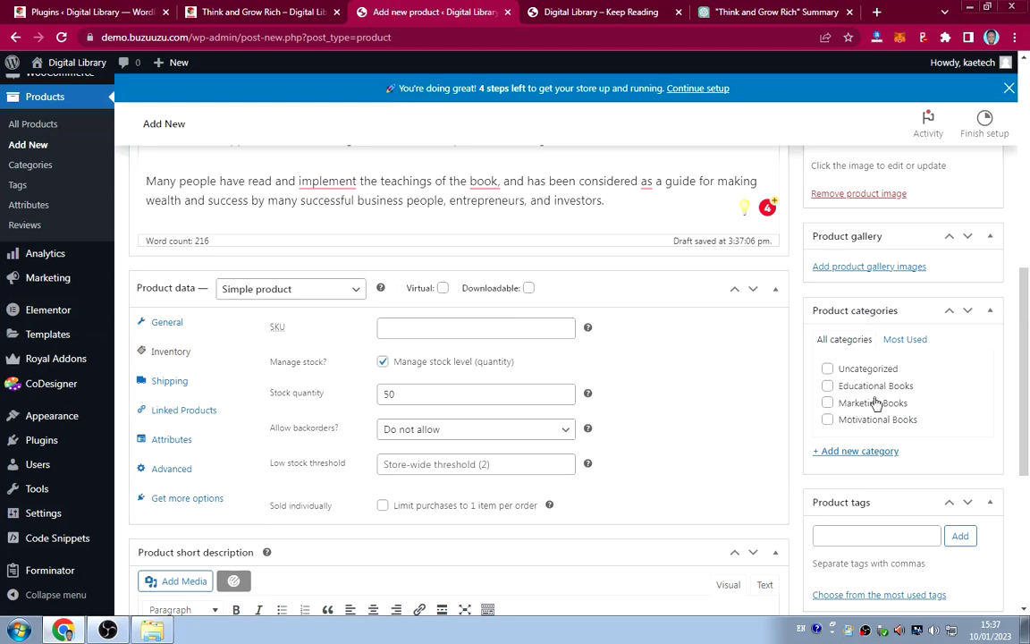
click(827, 385)
click(826, 419)
scroll(927, 464, down, 3)
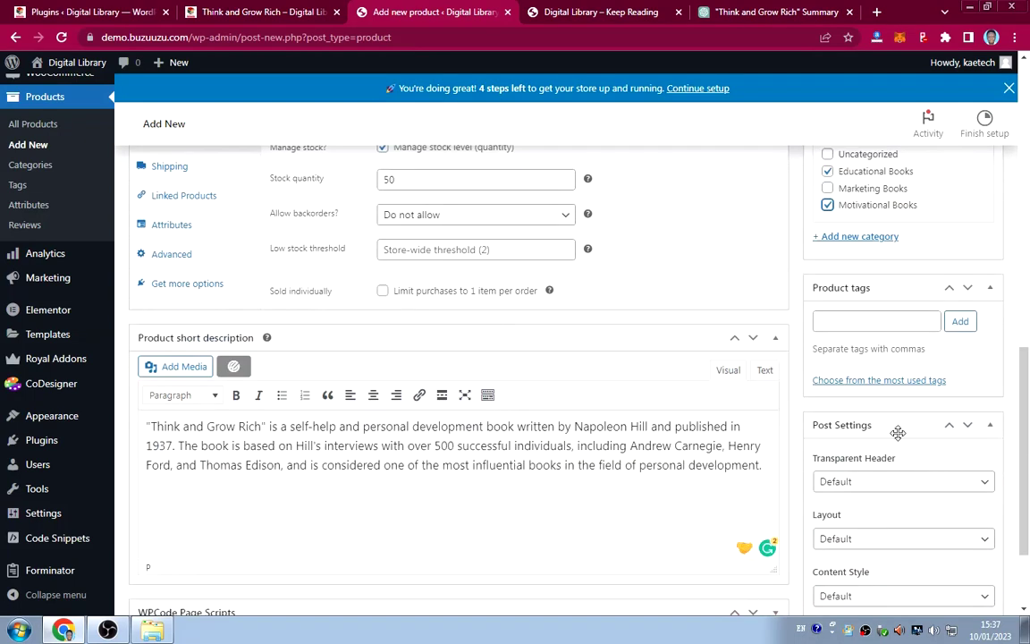
scroll(930, 313, up, 3)
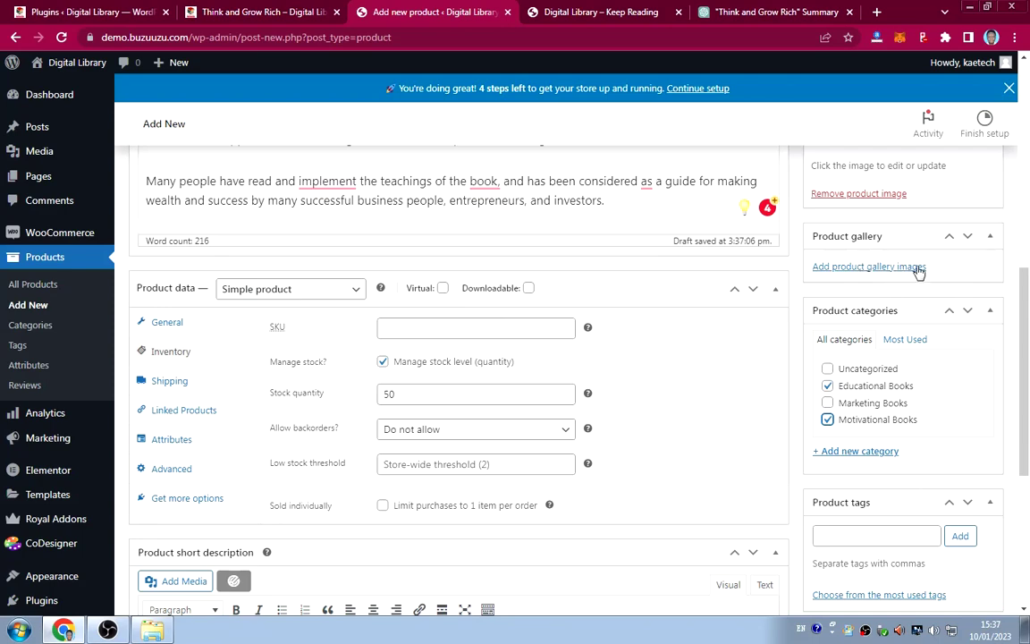
scroll(921, 273, up, 3)
scroll(930, 290, up, 3)
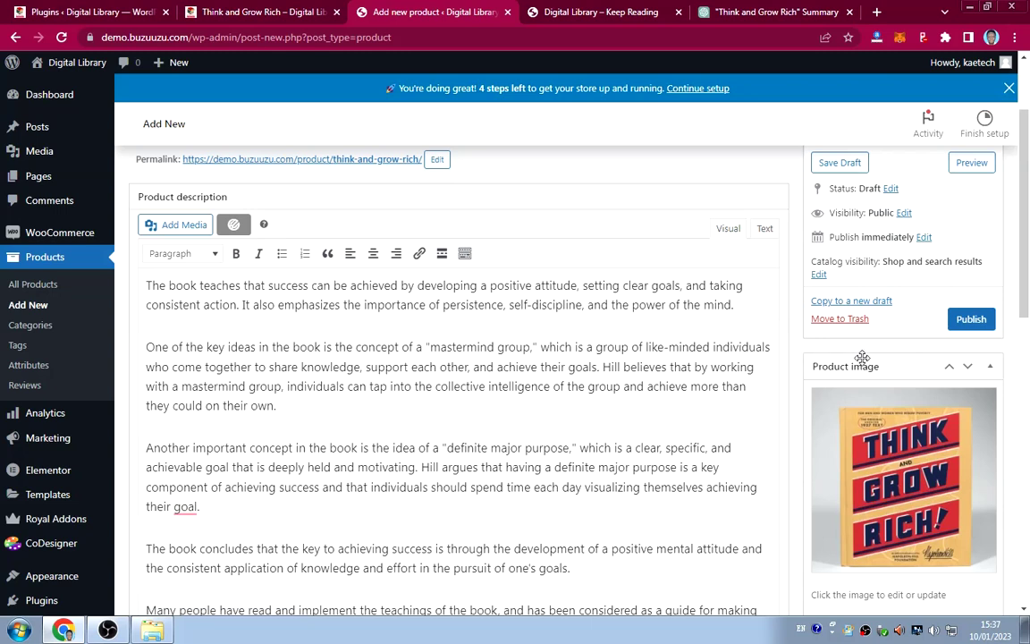
click(971, 320)
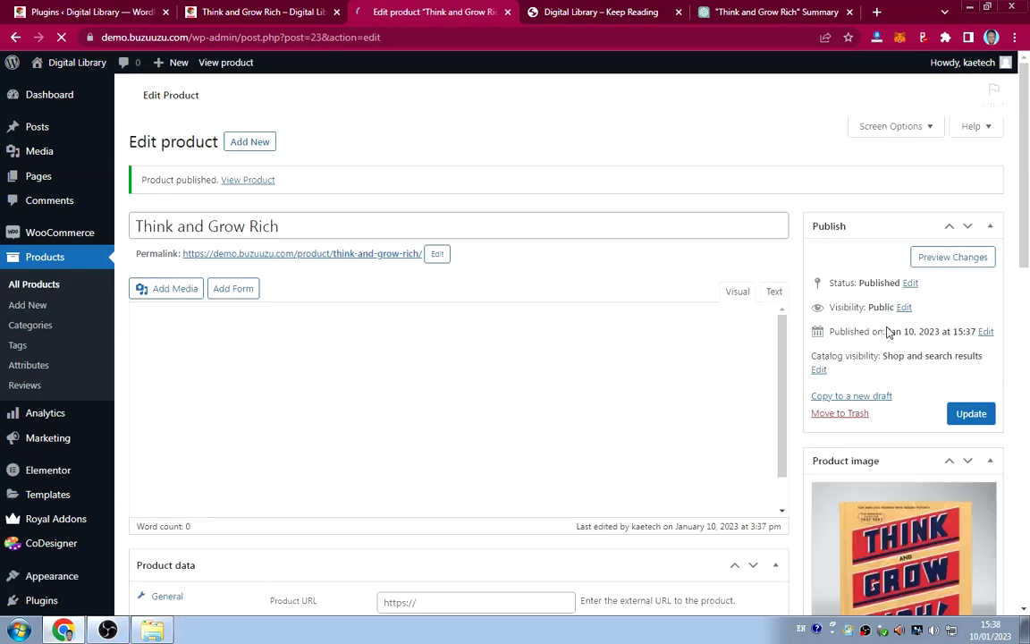
Open the live site's shop page at demo.buzuuzu.com/shop and look over the product listing.
click(602, 12)
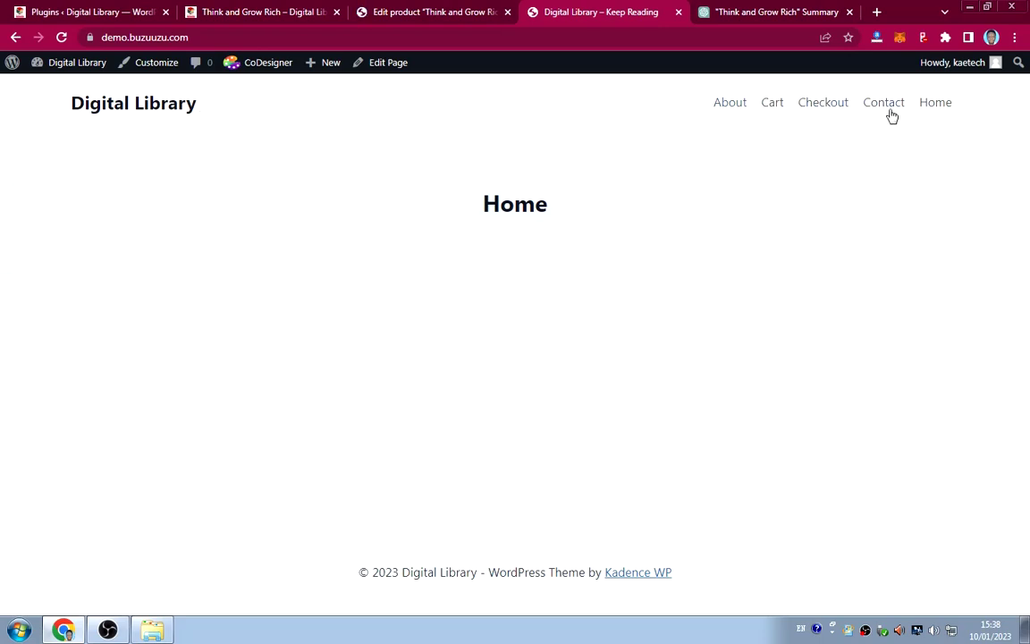
click(285, 34)
click(285, 33)
text(/shop)
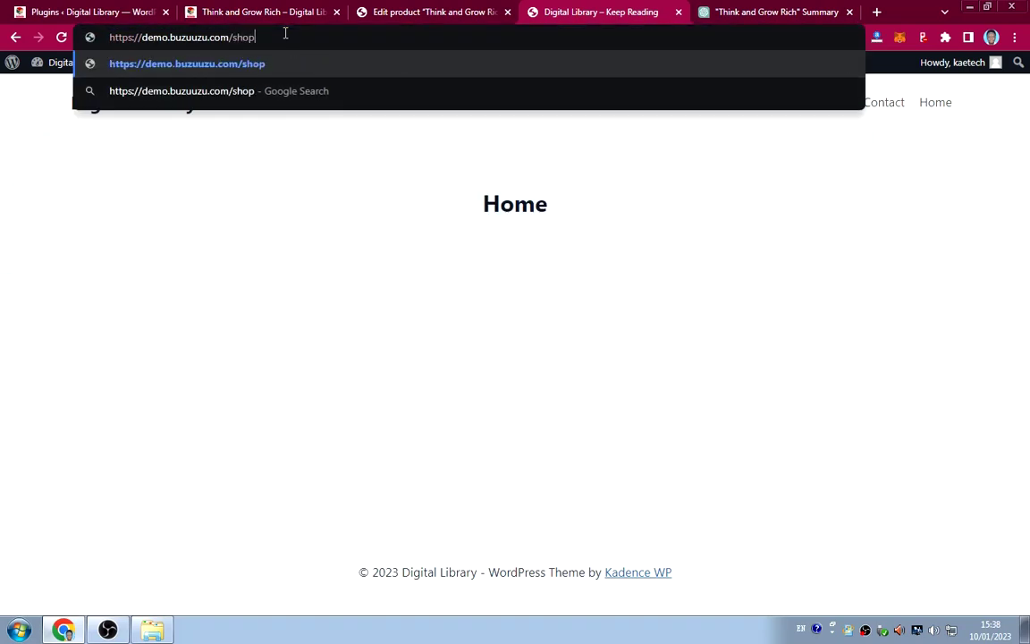
key(Return)
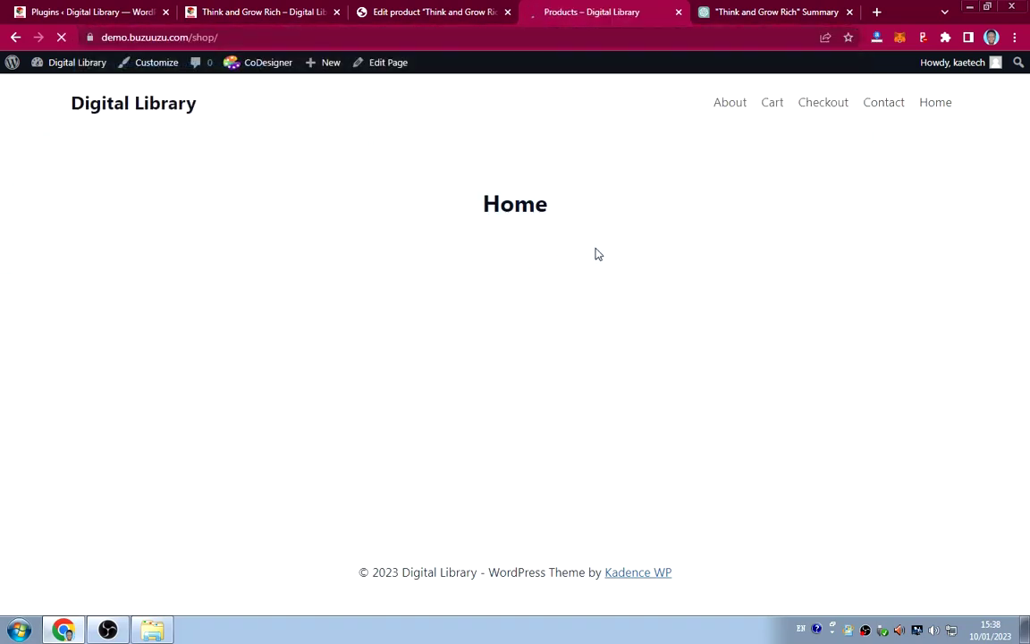
scroll(225, 322, down, 3)
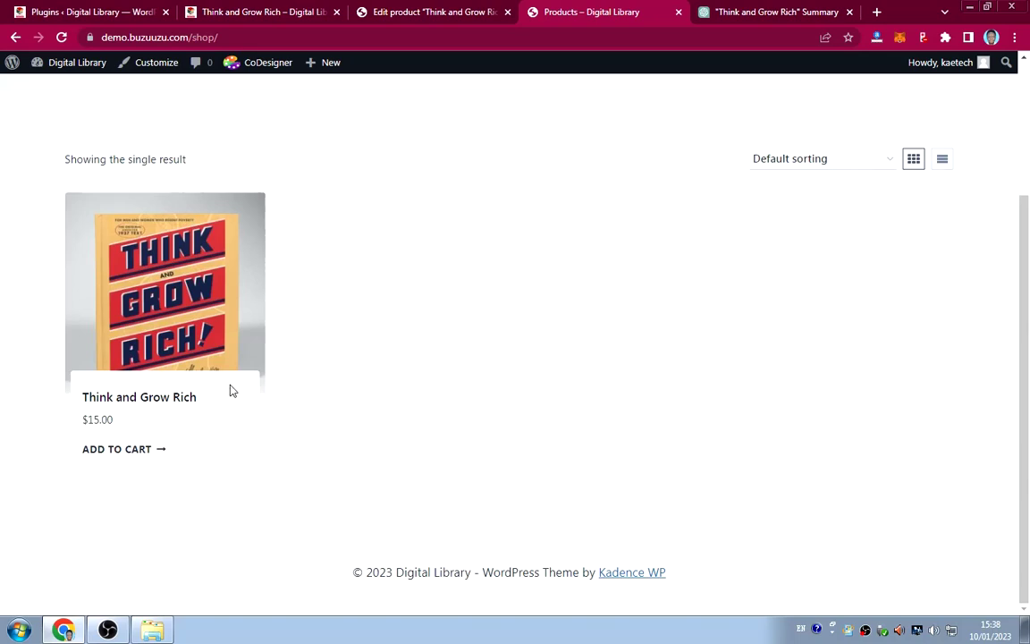
Open the Think and Grow Rich product page and review its image, price, short description and full description.
click(177, 400)
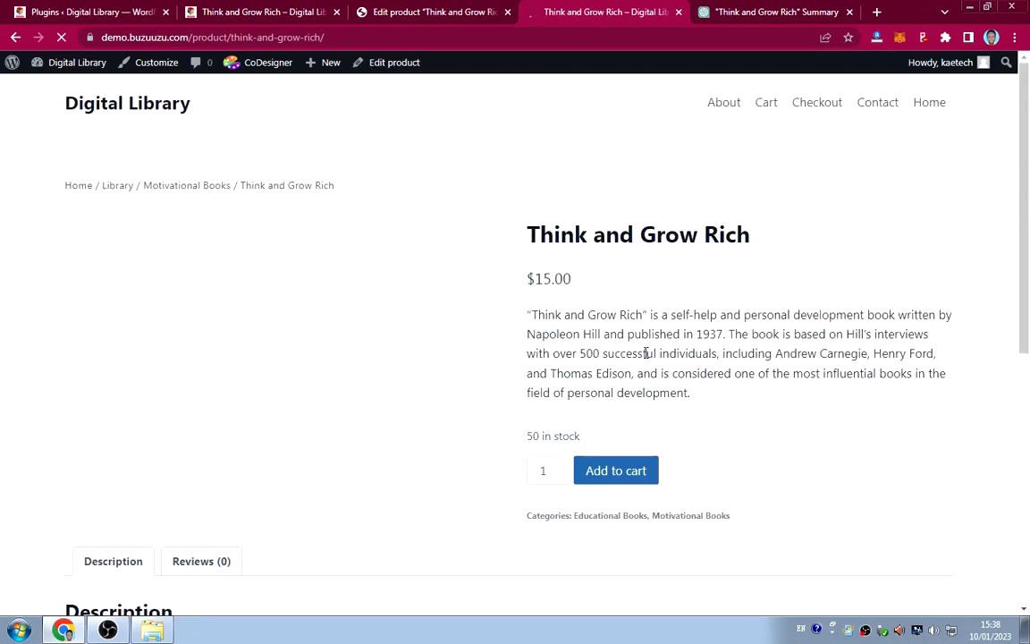
scroll(706, 362, down, 5)
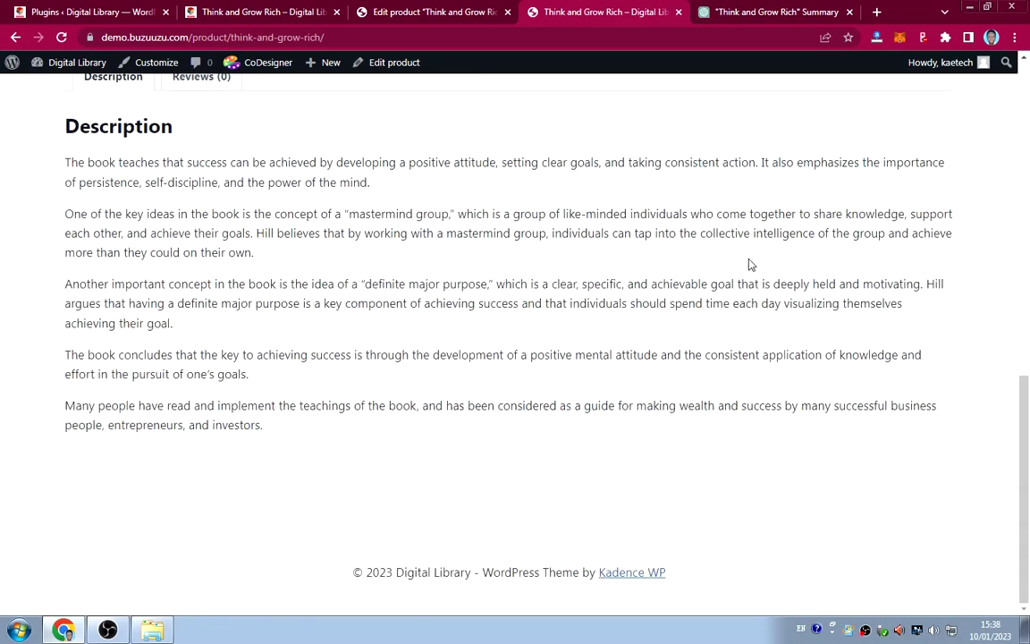
scroll(735, 307, up, 5)
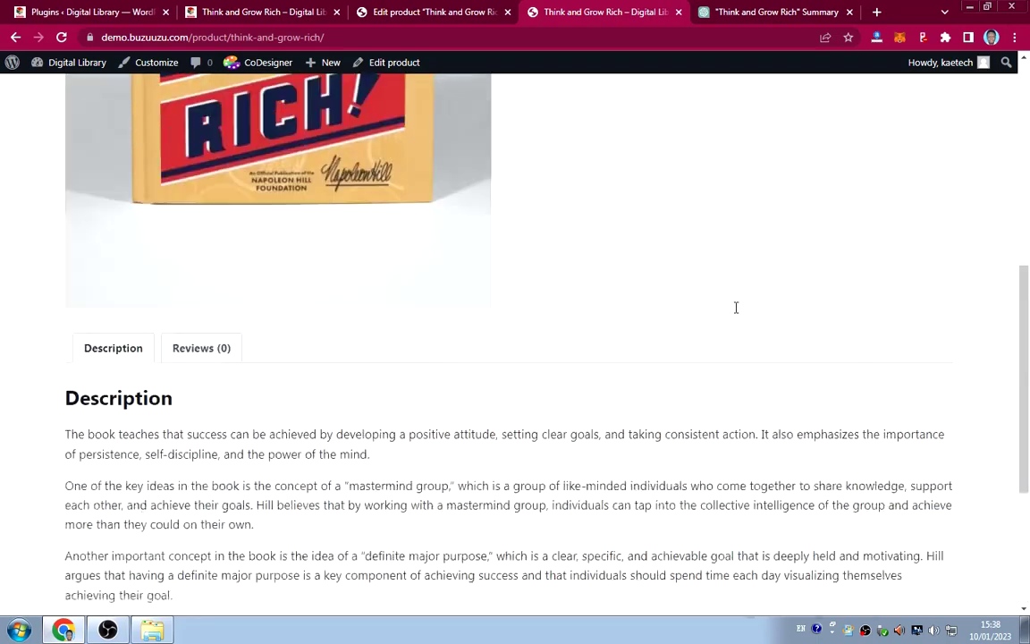
scroll(735, 305, down, 5)
scroll(733, 301, up, 10)
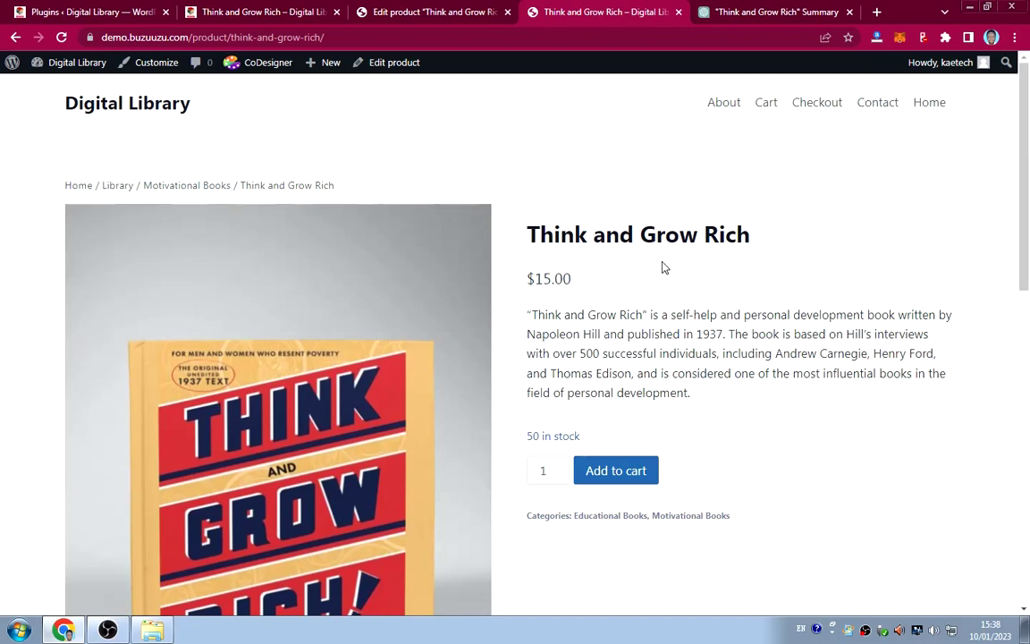
Review all book products in the WordPress admin product list and check the navigation menu on the live homepage.
click(429, 13)
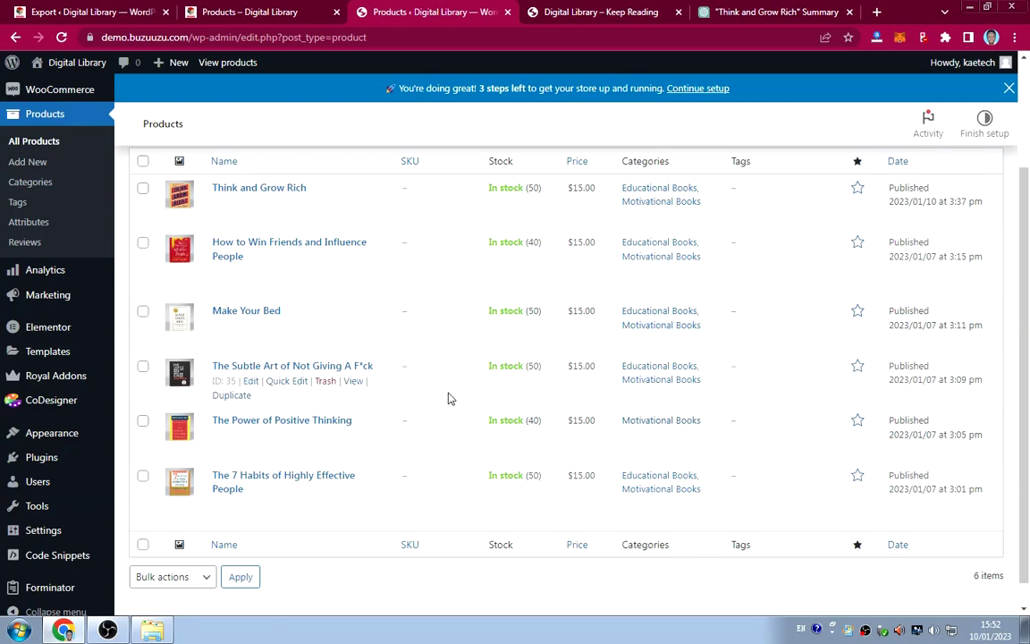
scroll(450, 398, up, 3)
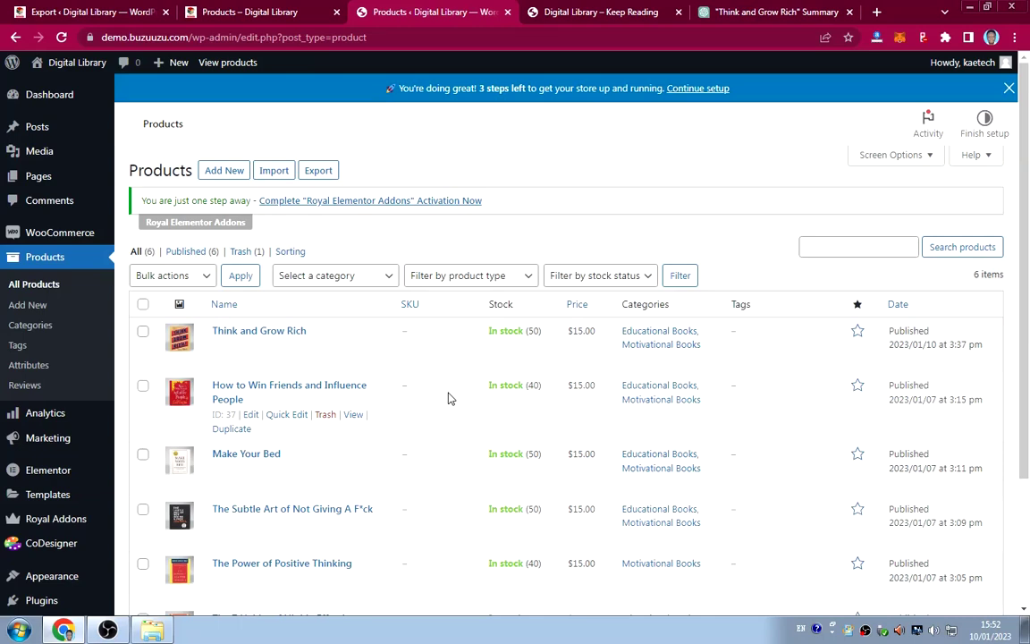
scroll(449, 399, down, 1)
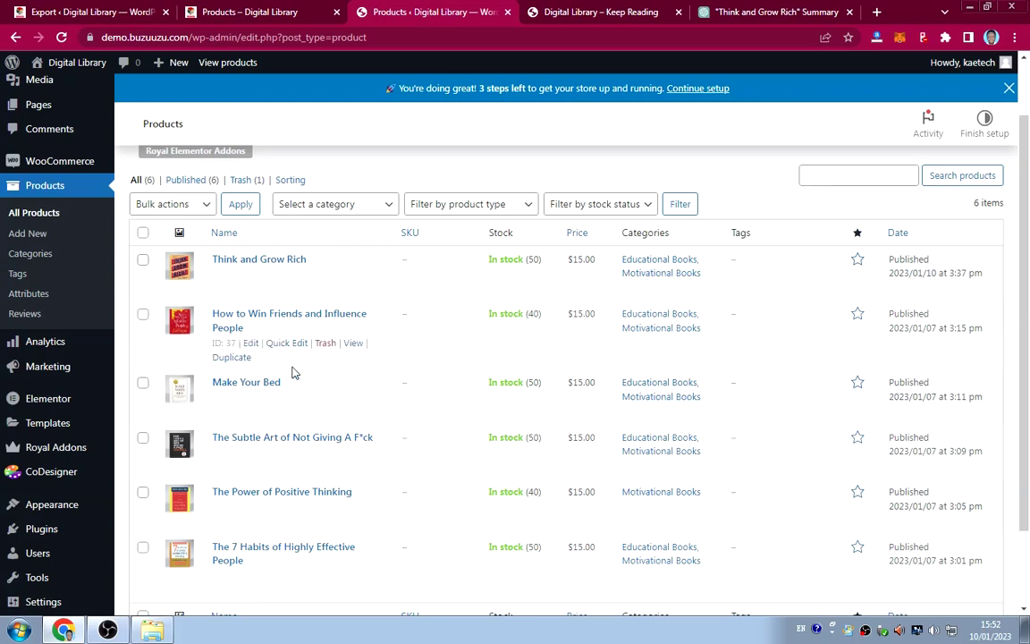
scroll(295, 372, down, 1)
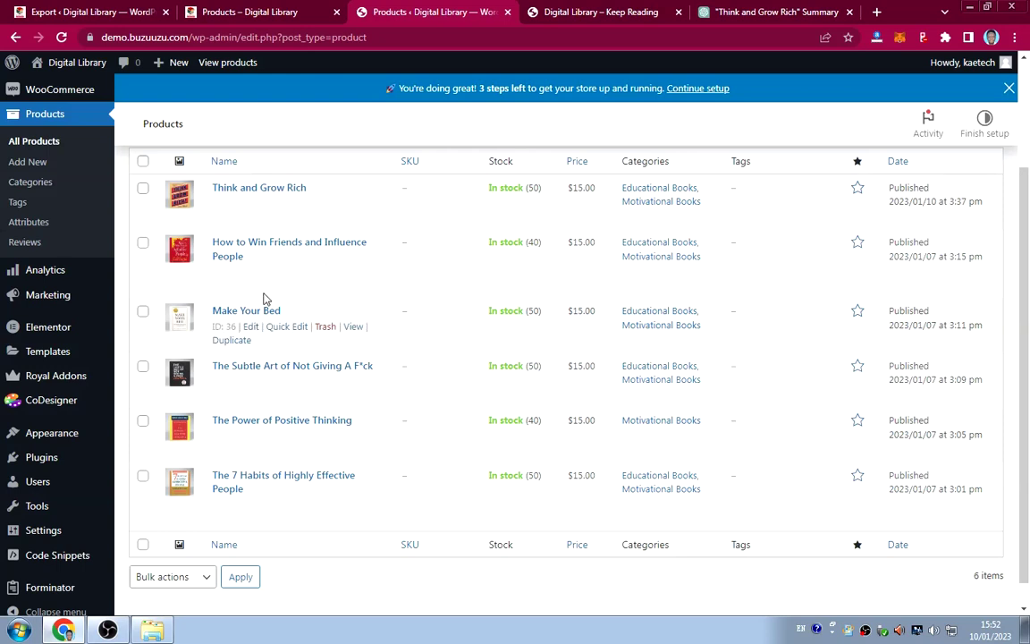
scroll(393, 409, up, 1)
scroll(393, 409, up, 3)
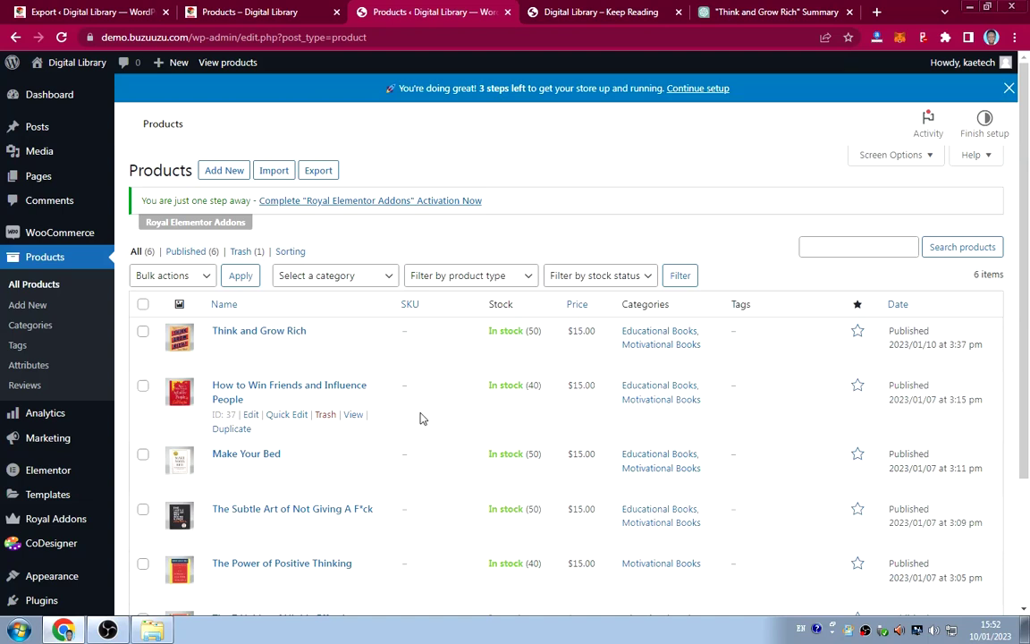
click(589, 12)
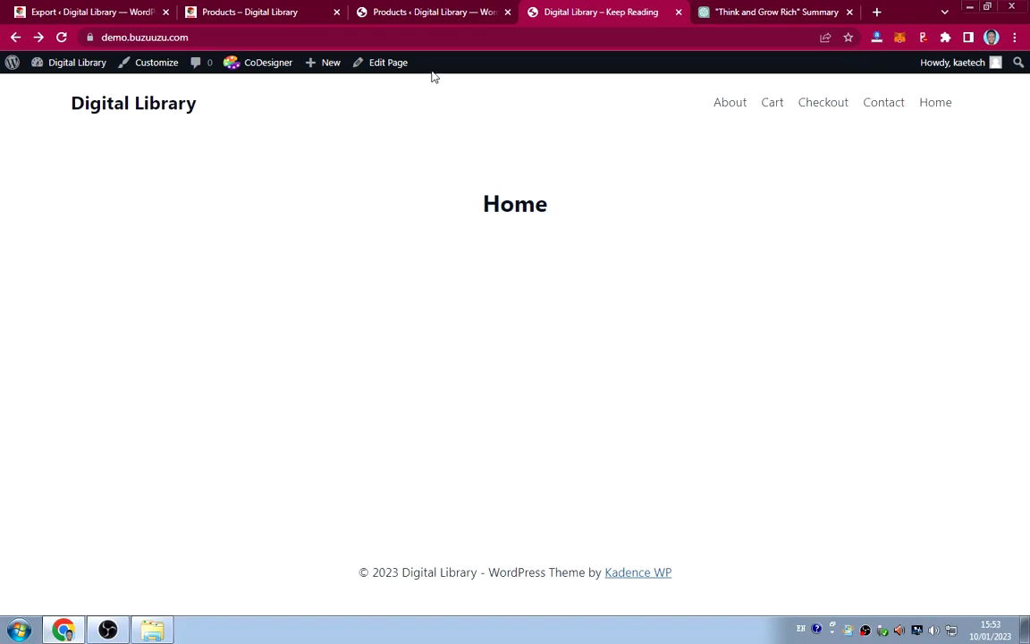
click(417, 16)
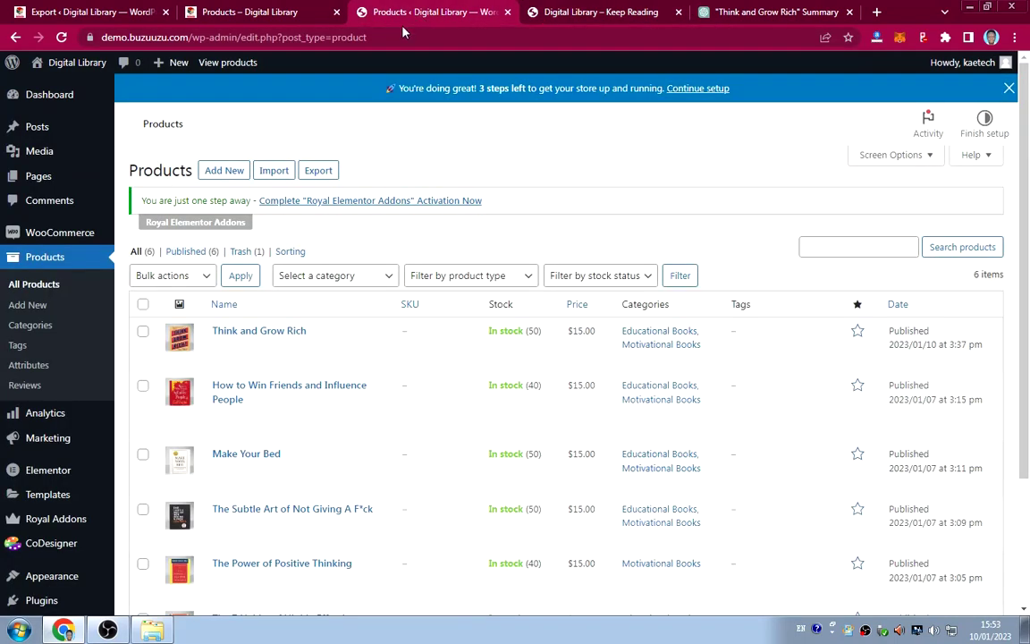
Open the WordPress menu editor and name the new menu Primary Menu.
scroll(41, 394, down, 3)
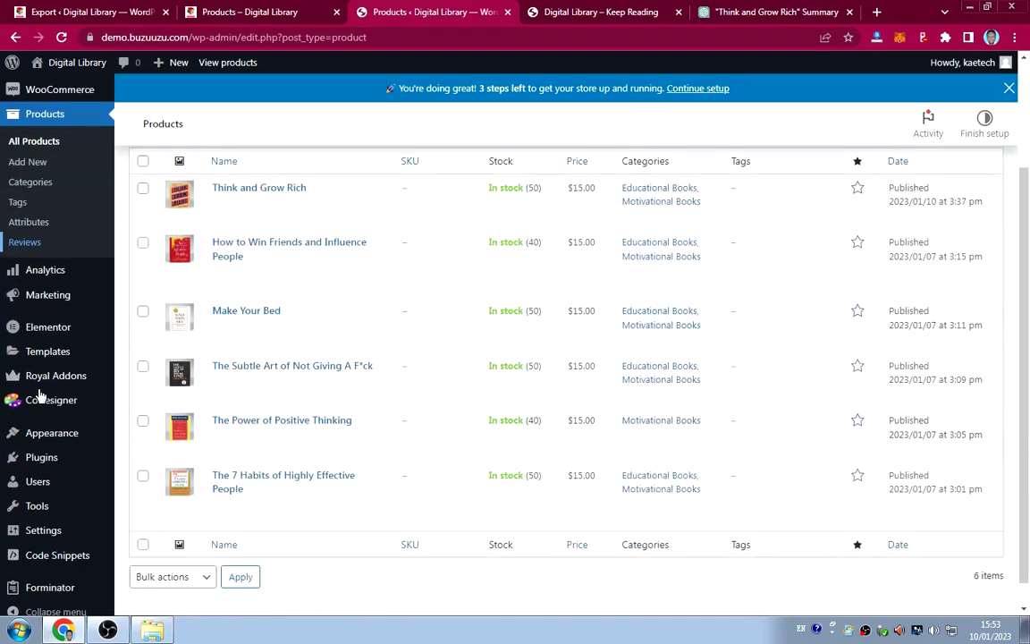
mouse_move(30, 438)
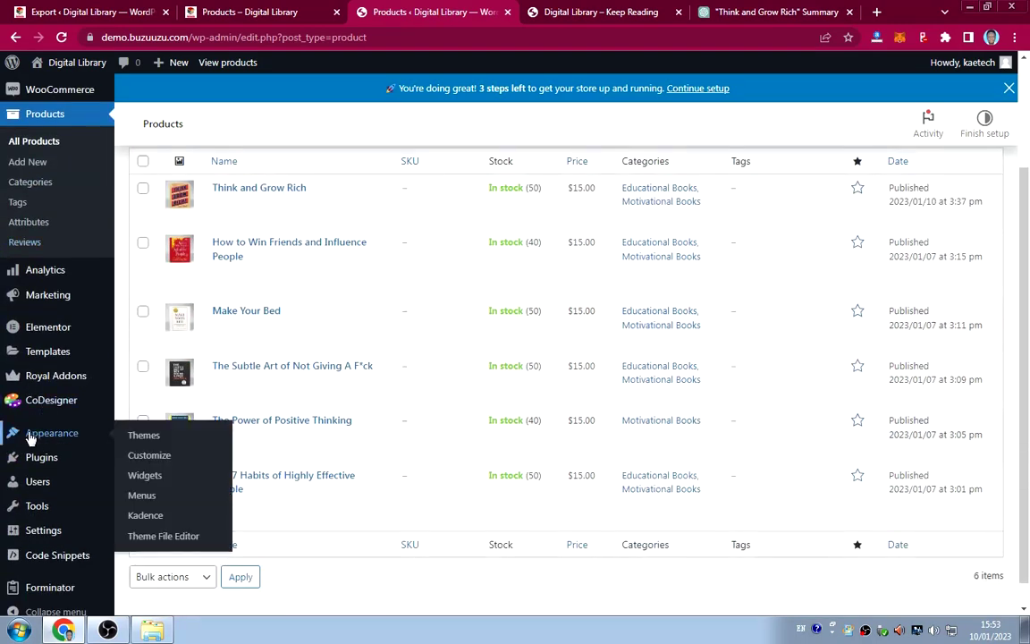
click(141, 497)
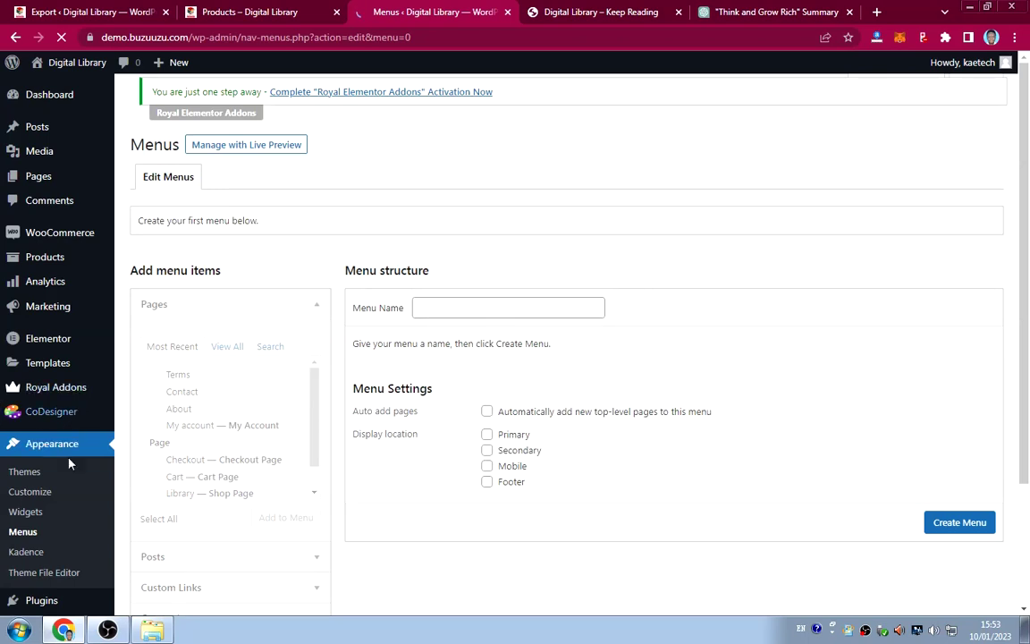
scroll(69, 463, down, 1)
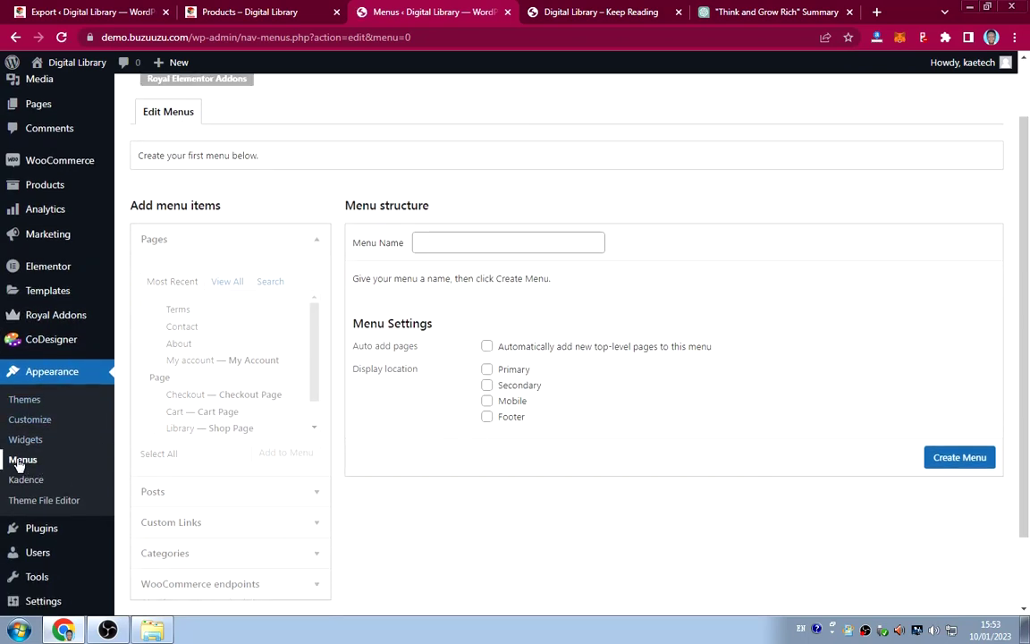
scroll(451, 293, up, 1)
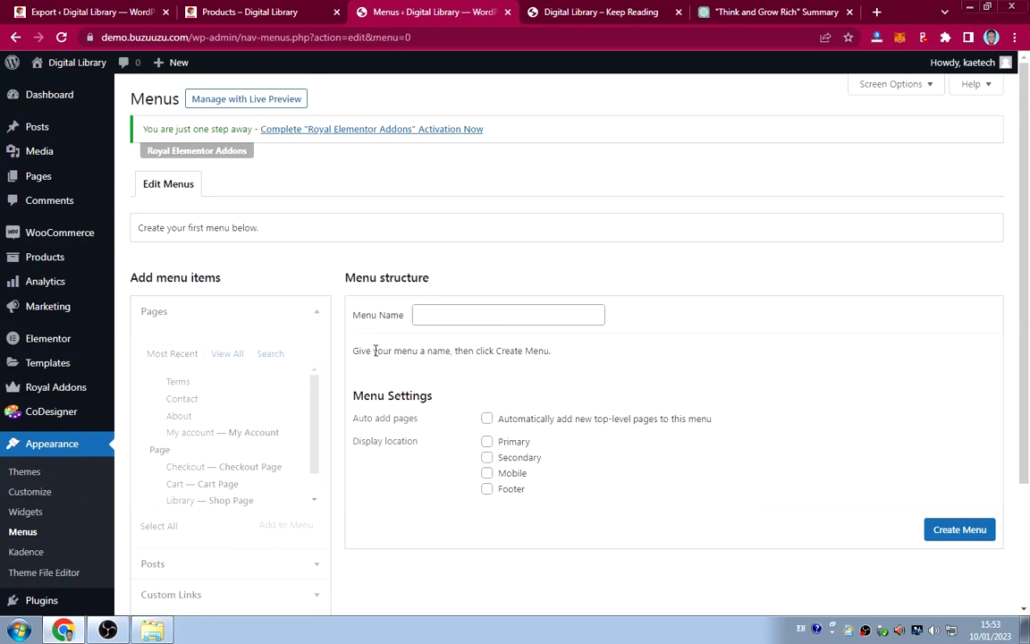
click(466, 318)
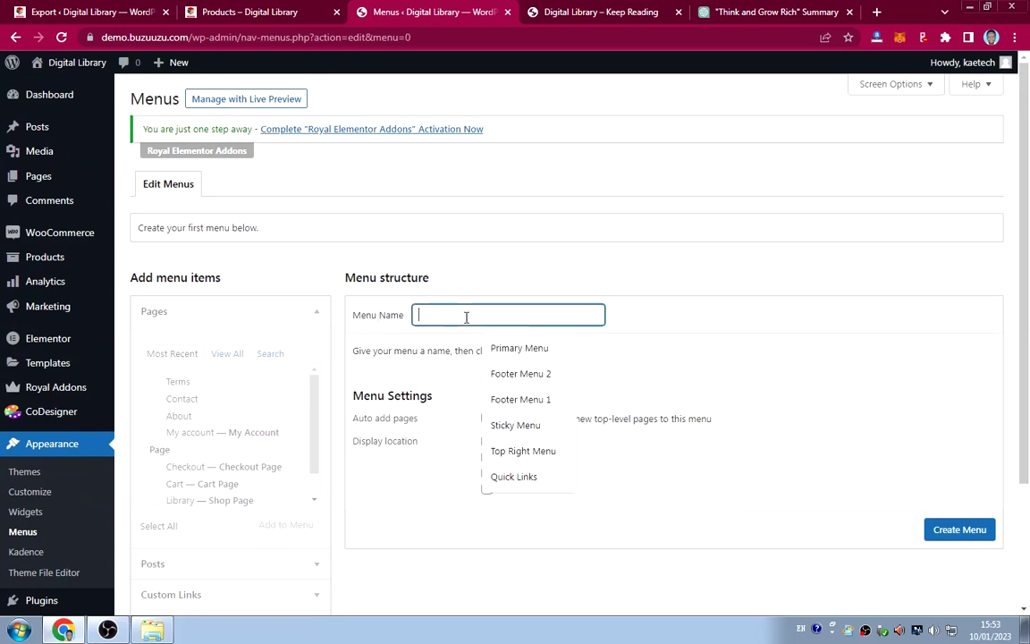
click(502, 348)
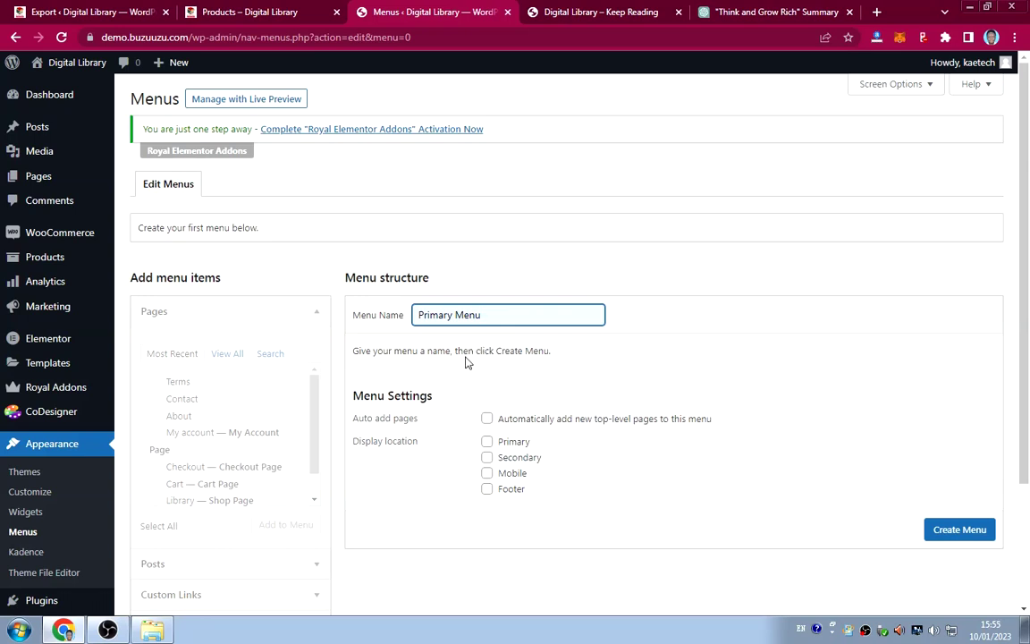
Assign the new Primary Menu to the Primary and Mobile display locations and create it.
click(487, 442)
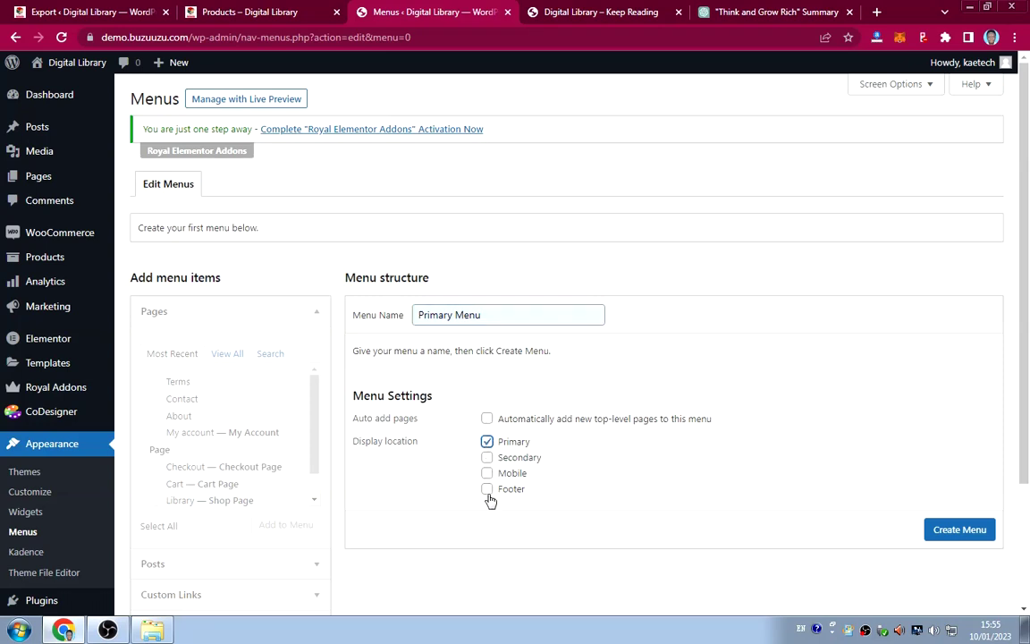
click(488, 475)
click(960, 533)
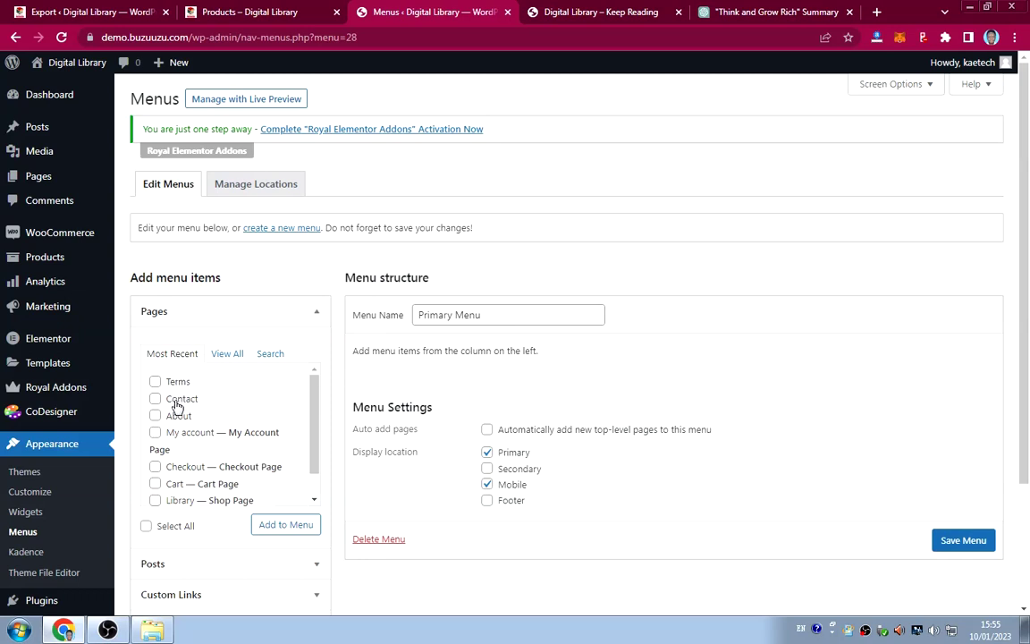
Add the Home, About, Contact, Library and My account pages to the Primary Menu.
click(223, 355)
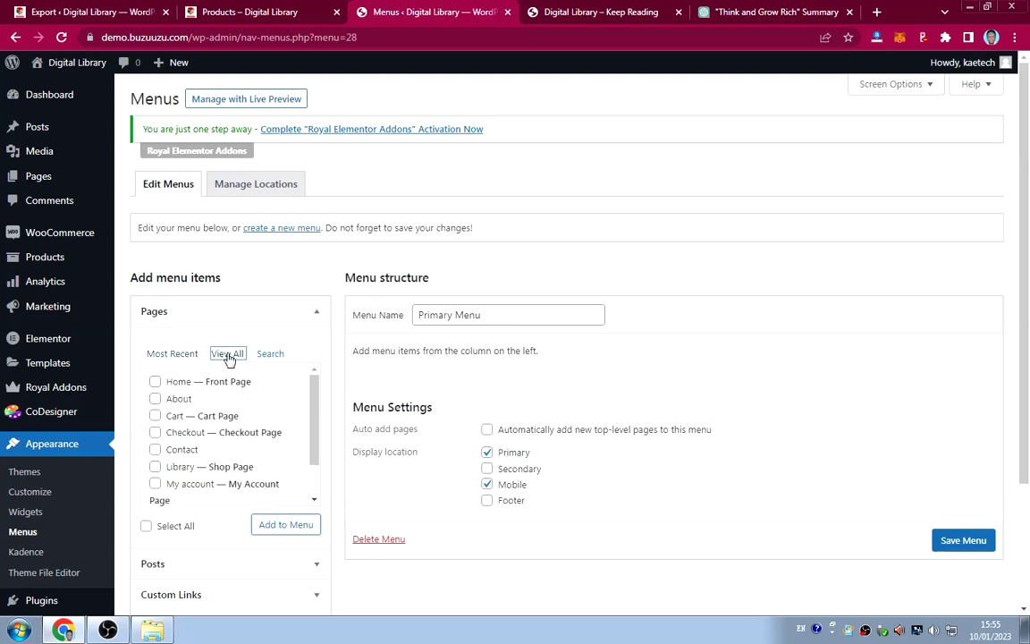
click(259, 315)
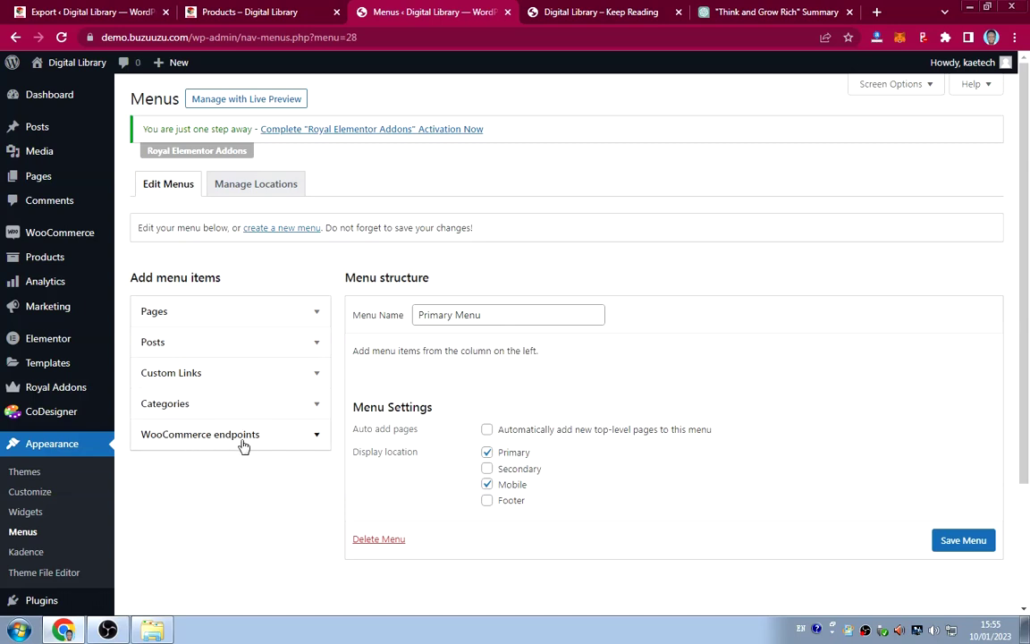
click(215, 315)
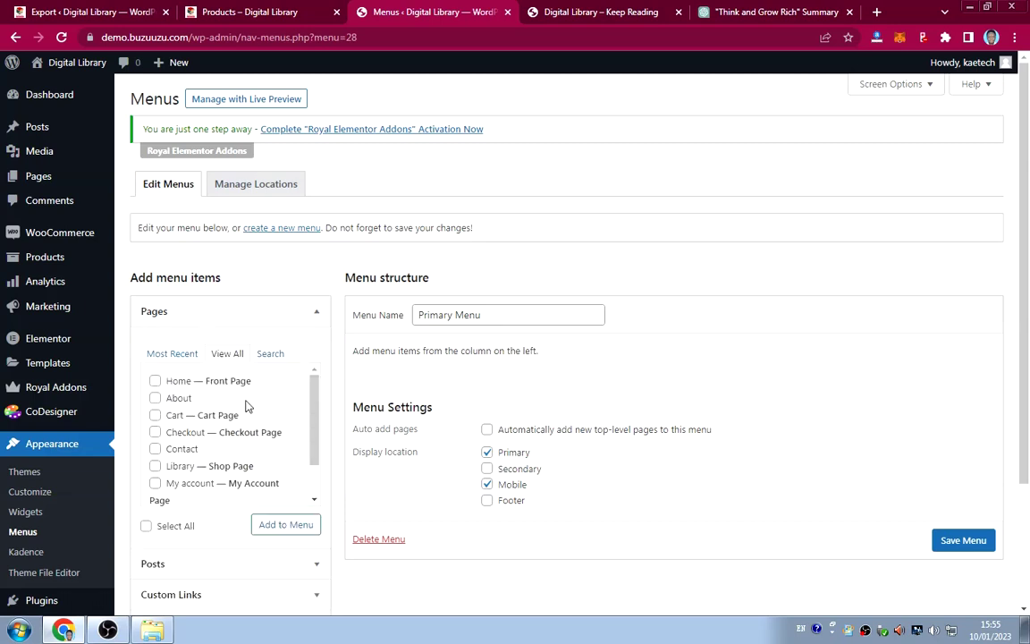
click(155, 382)
click(155, 400)
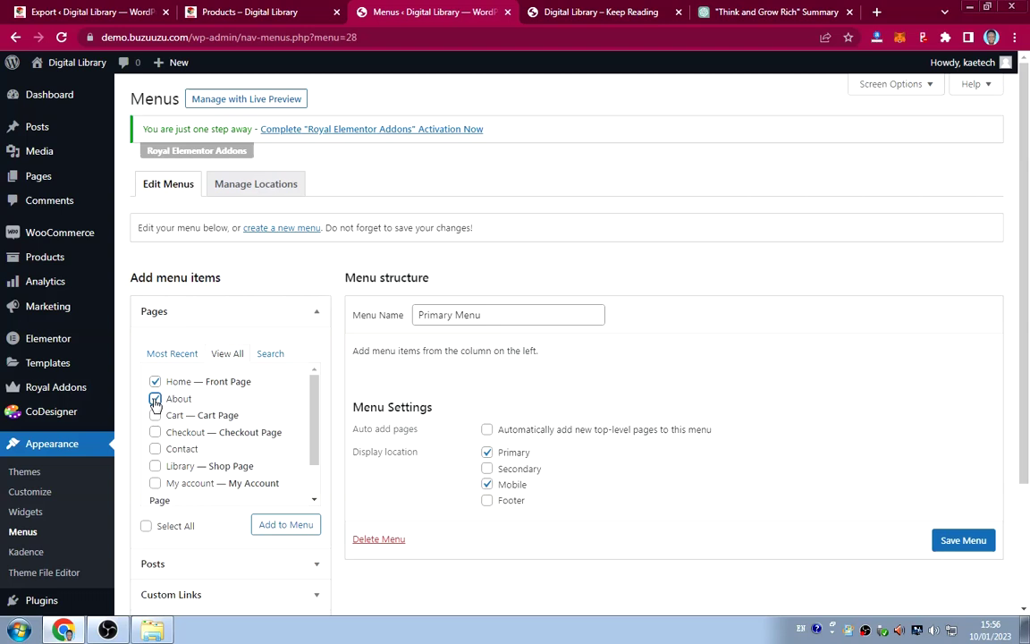
click(156, 448)
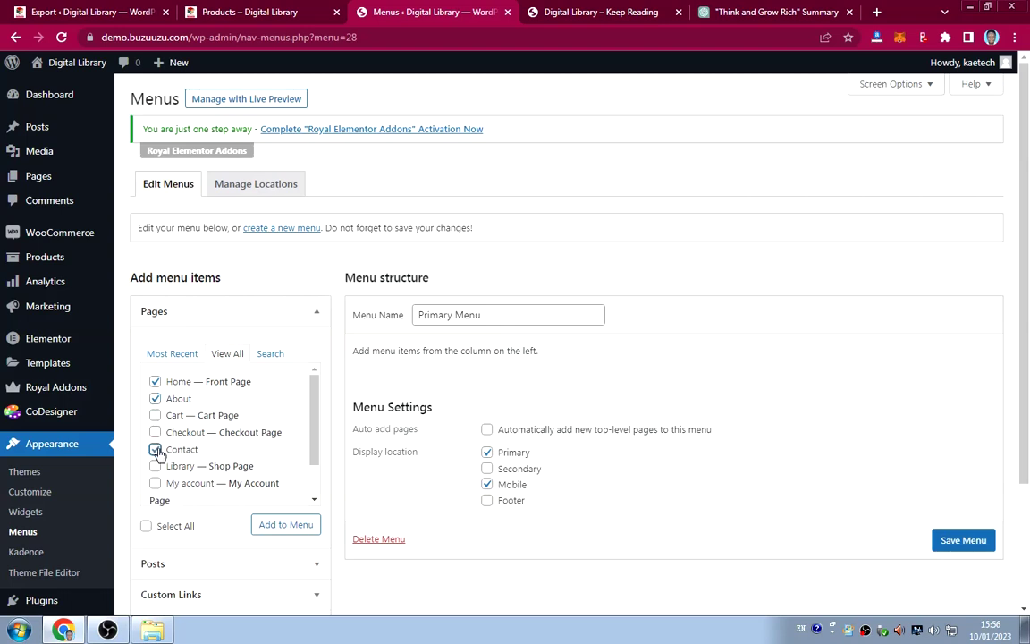
scroll(154, 429, down, 1)
click(155, 424)
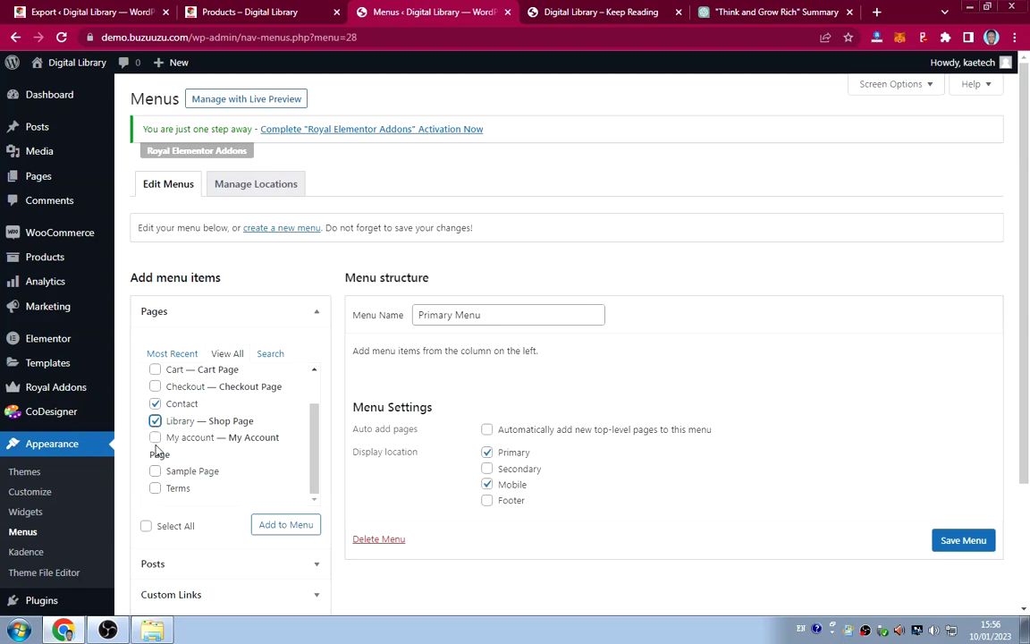
click(155, 437)
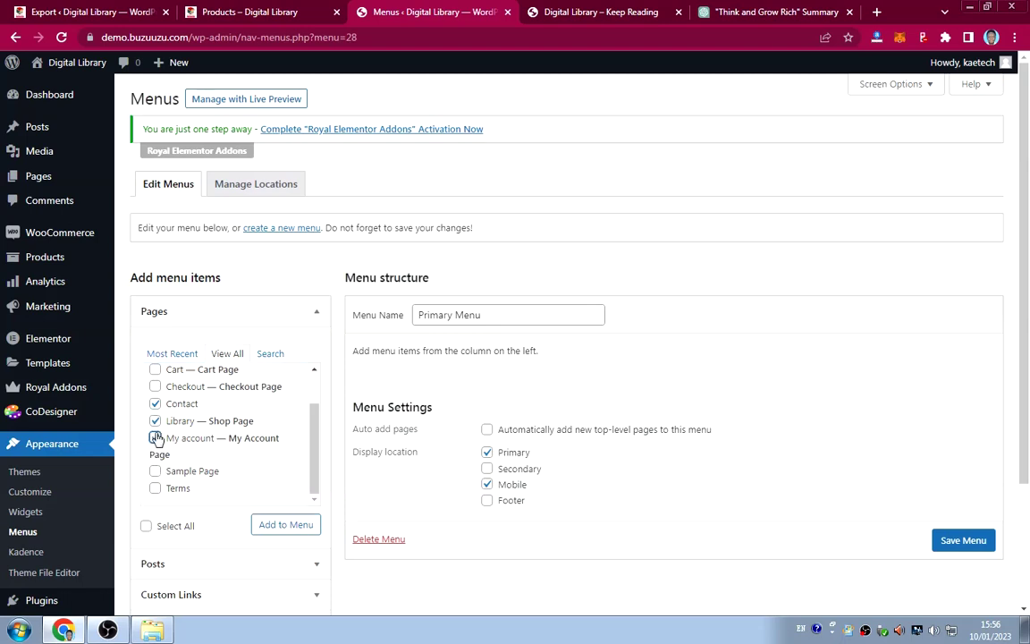
scroll(222, 443, up, 1)
scroll(222, 444, down, 1)
click(283, 527)
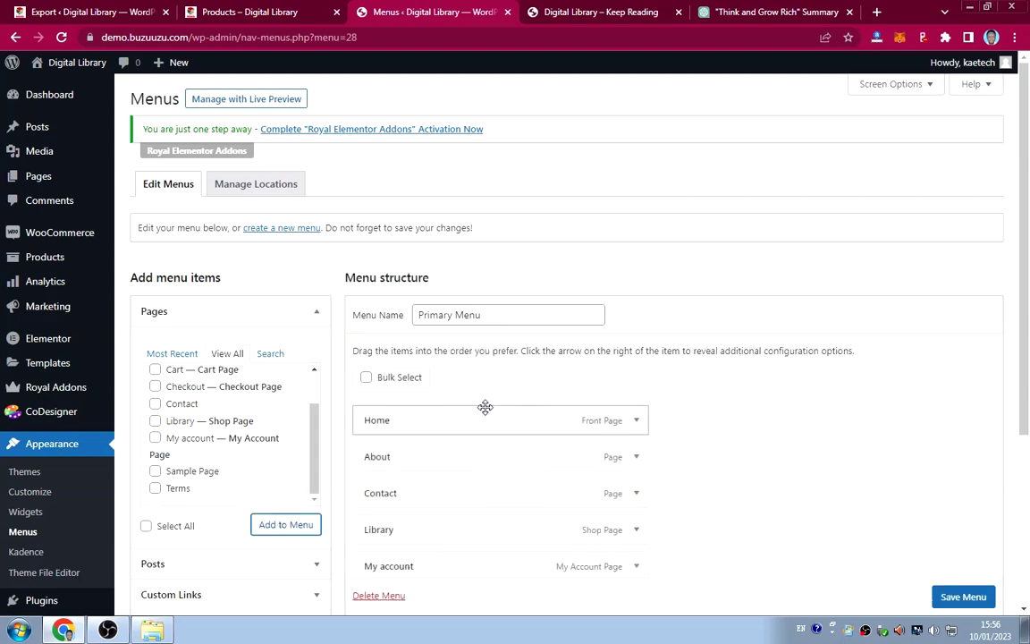
Check the menu order on the reference site at buzuuzu.com/shop and move Contact below Library in the menu structure.
scroll(753, 452, down, 1)
scroll(754, 453, down, 1)
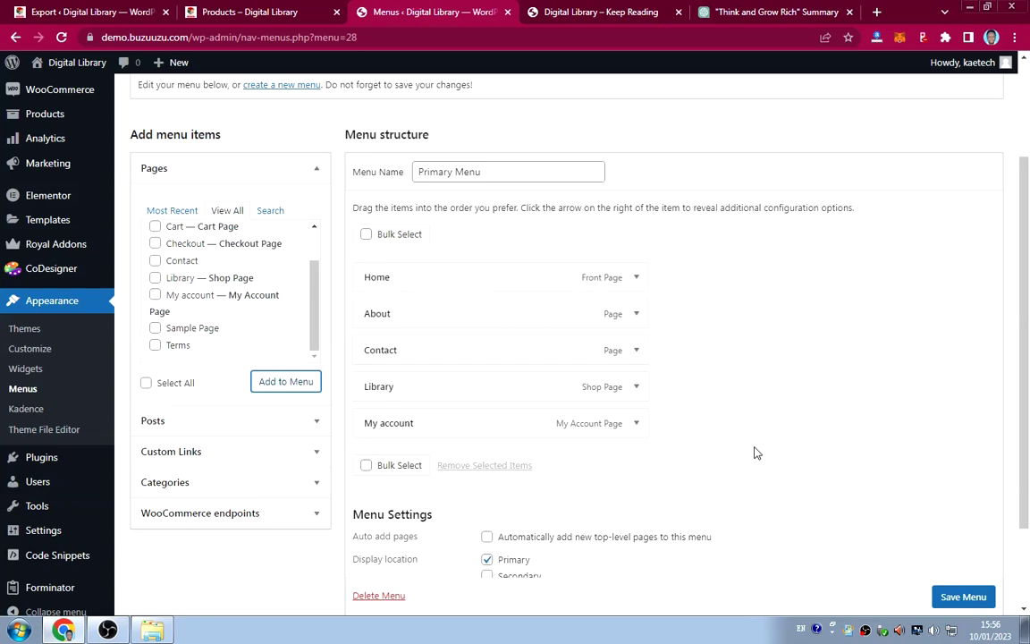
click(243, 11)
scroll(656, 214, up, 10)
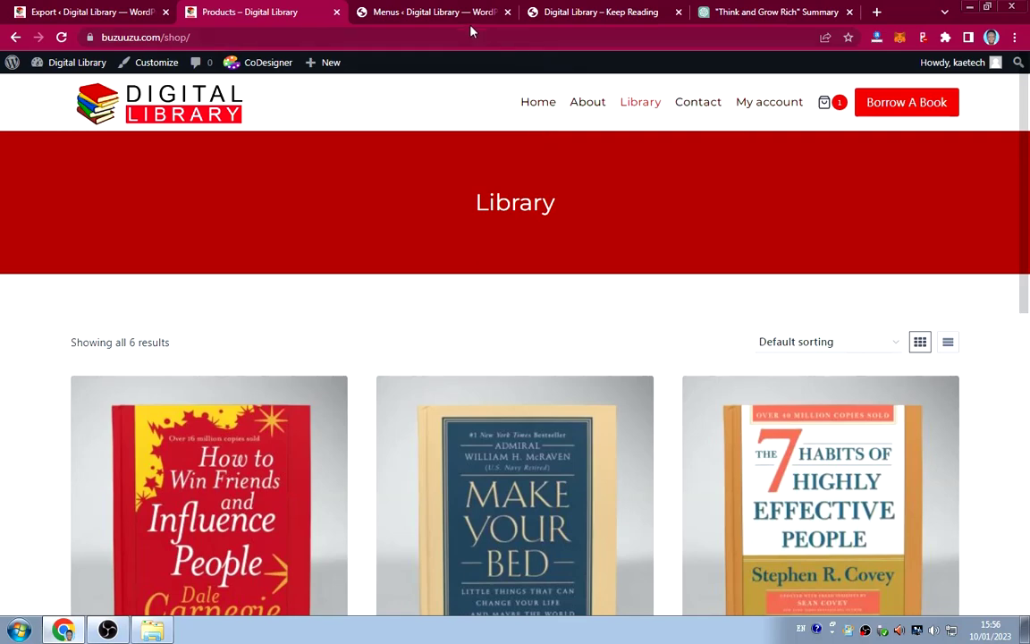
click(433, 12)
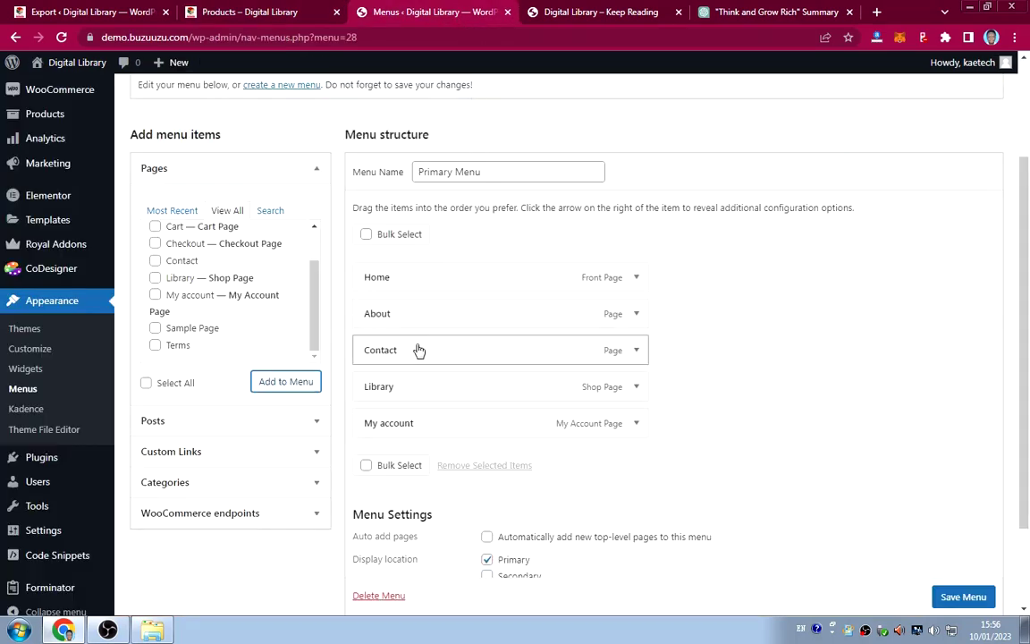
drag(418, 350, 418, 388)
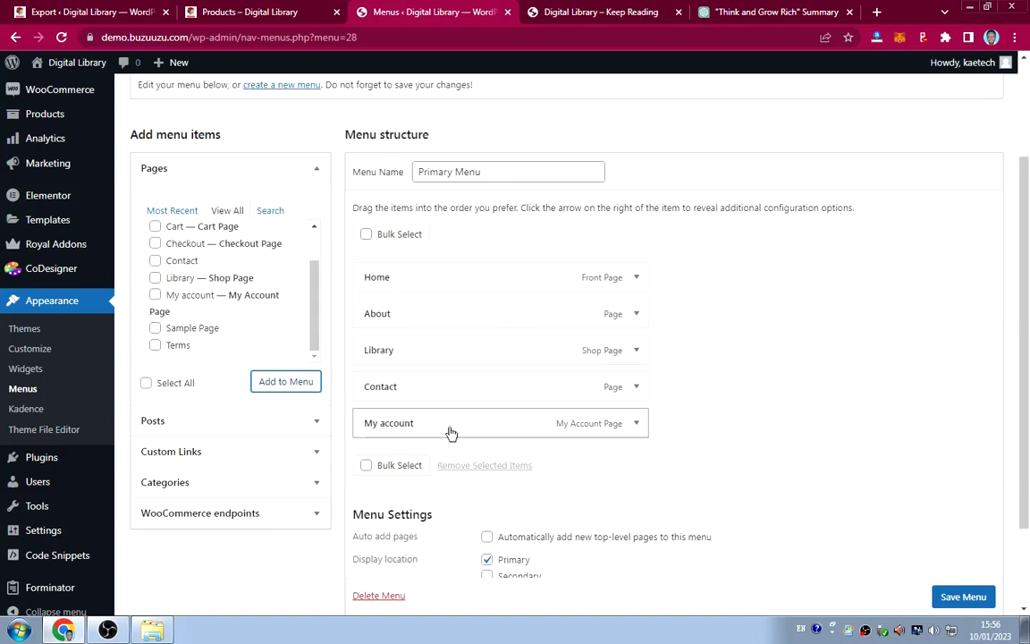
Change the navigation label of the My account menu item to My Account.
click(636, 423)
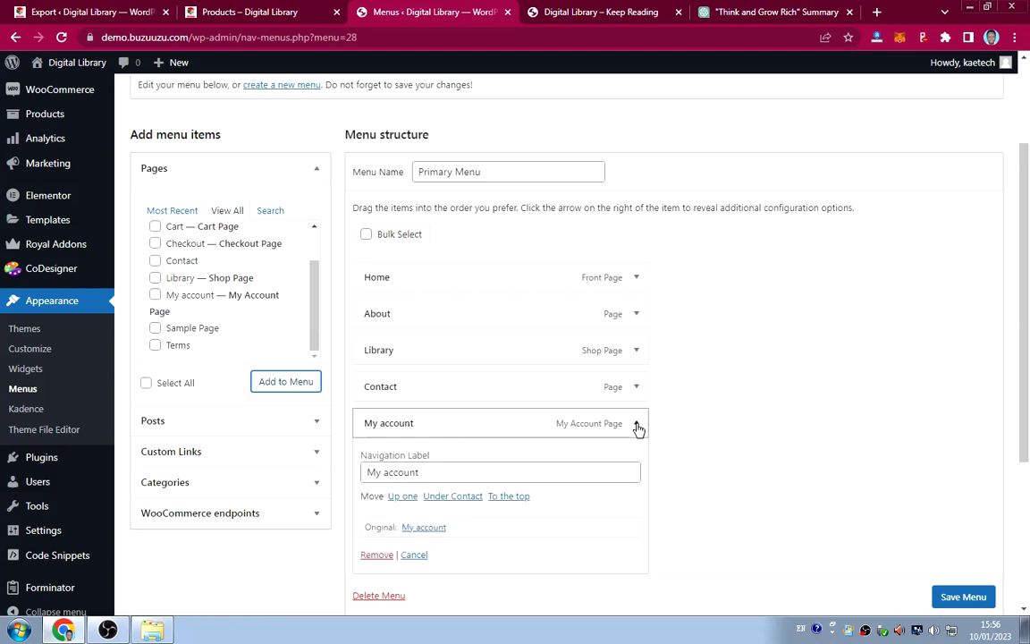
click(393, 472)
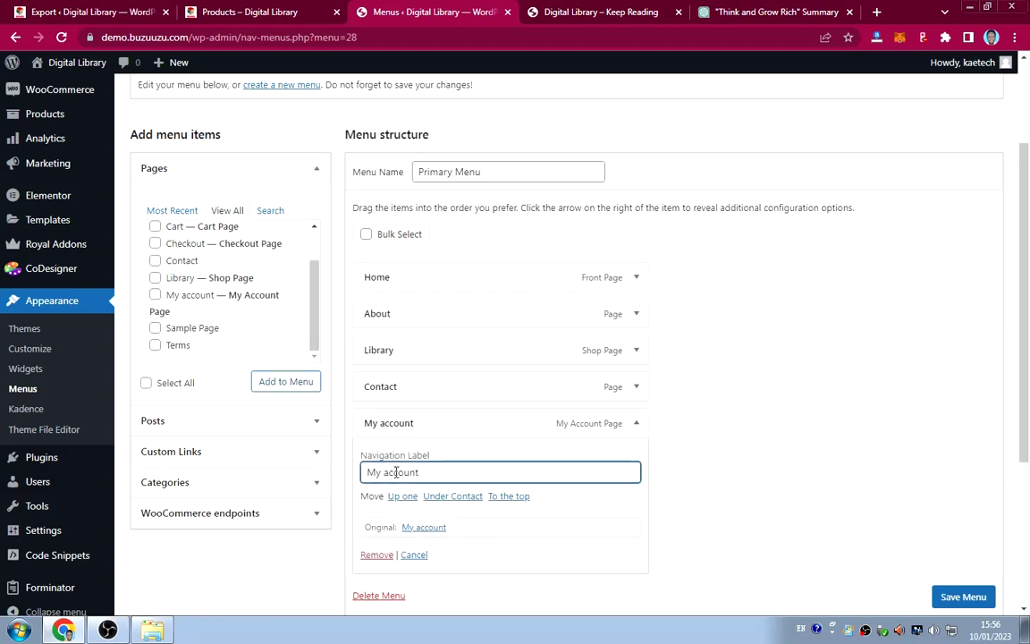
key(BackSpace)
text(A)
click(637, 423)
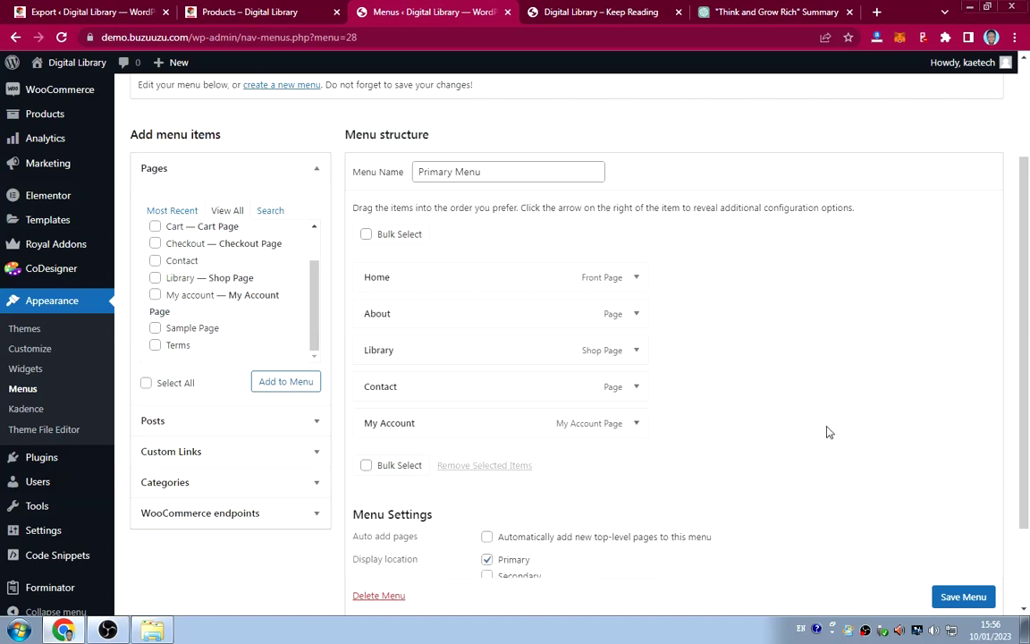
Save the Primary Menu and reload the live homepage to check its navigation.
scroll(737, 450, down, 2)
scroll(945, 579, down, 1)
click(935, 556)
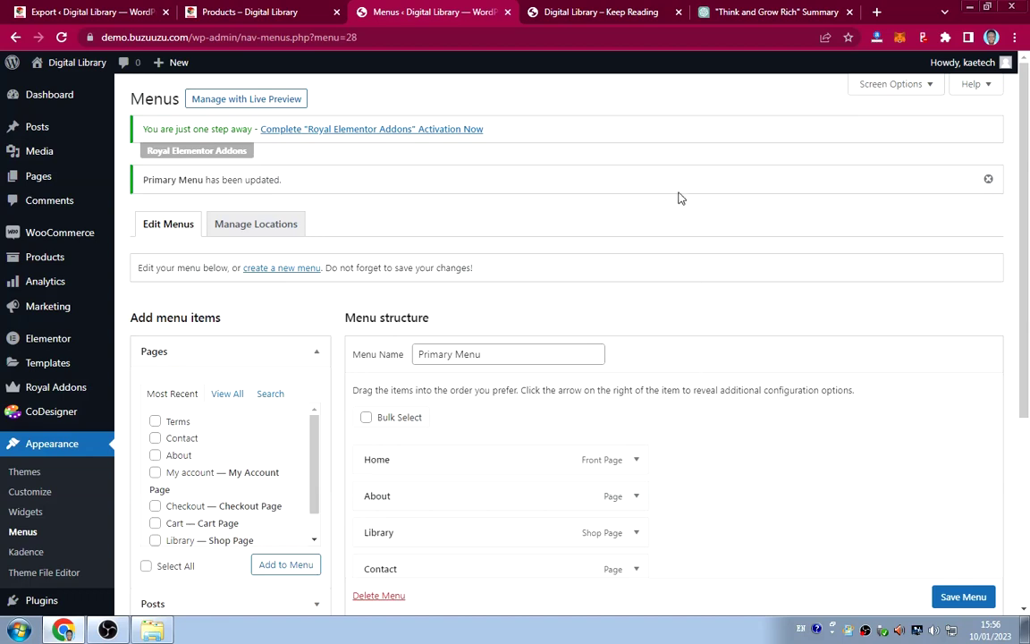
click(596, 16)
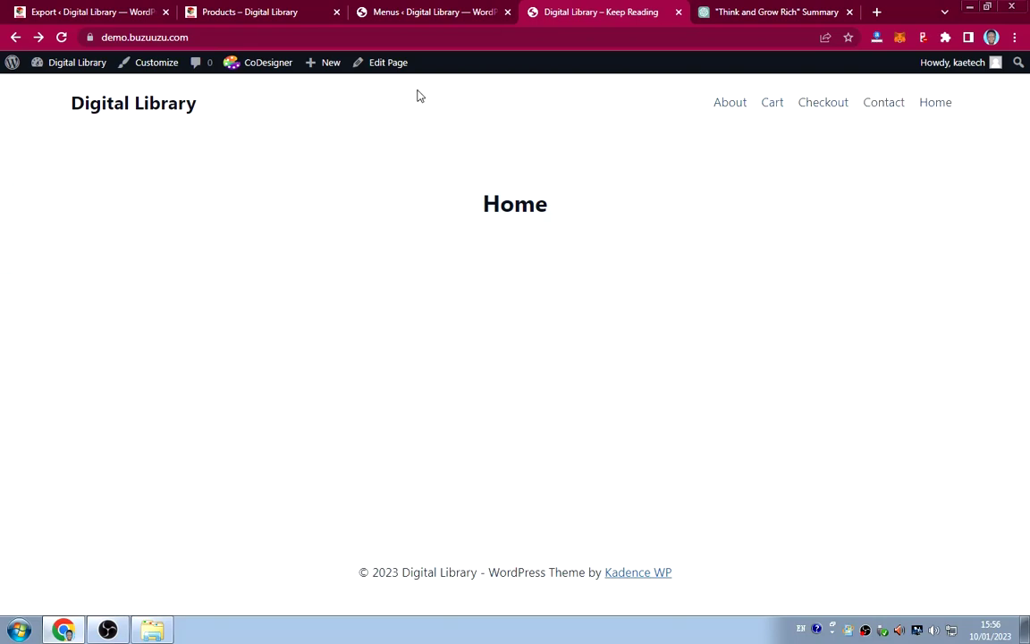
click(61, 38)
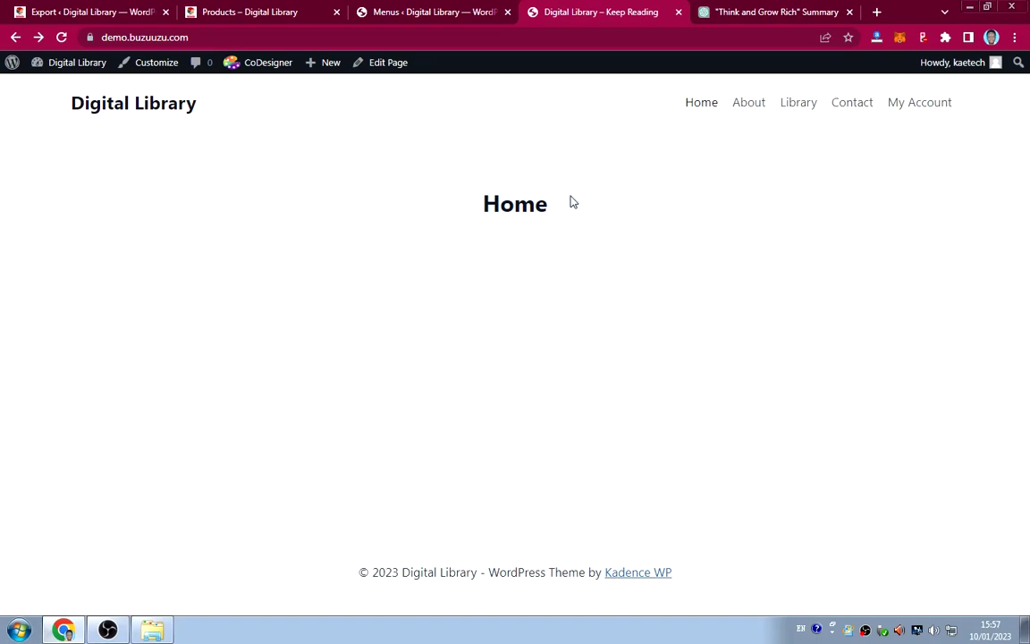
click(431, 15)
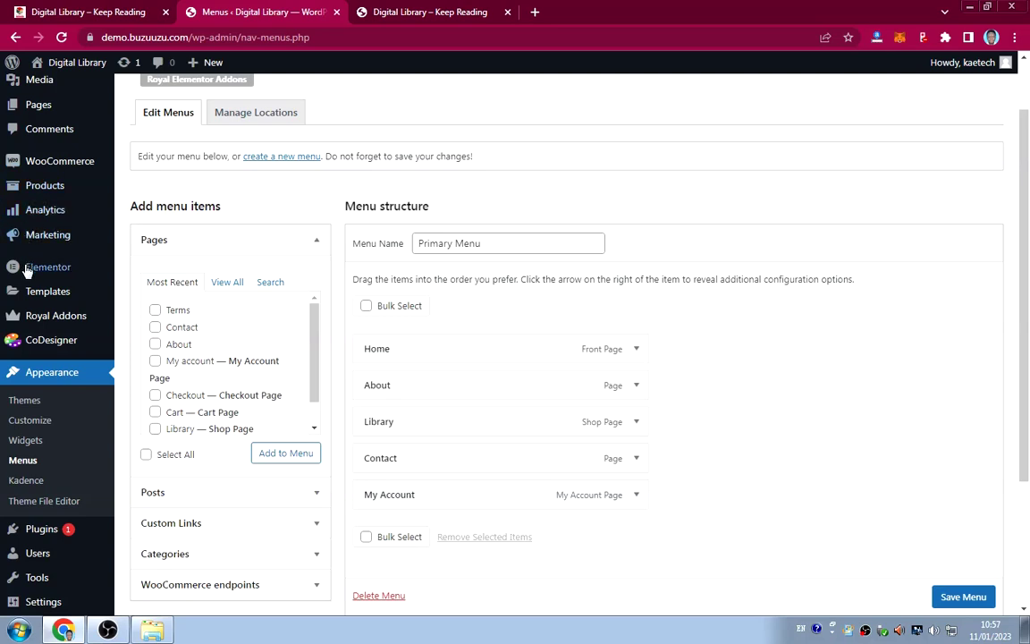
Open the list of all WordPress pages and view the Home front page in a new browser tab.
mouse_move(42, 295)
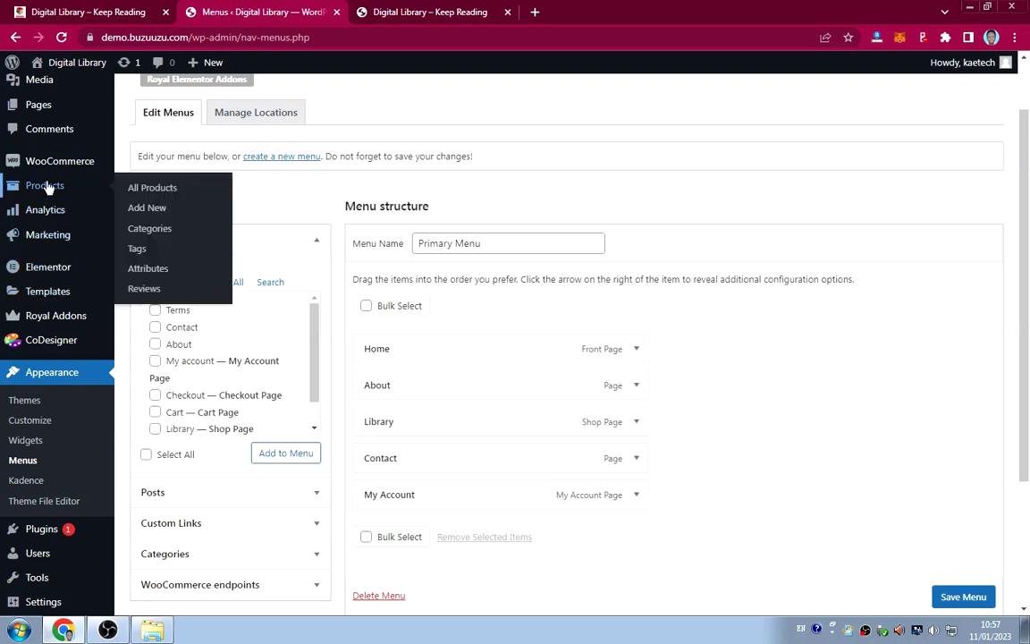
scroll(40, 161, up, 1)
mouse_move(13, 179)
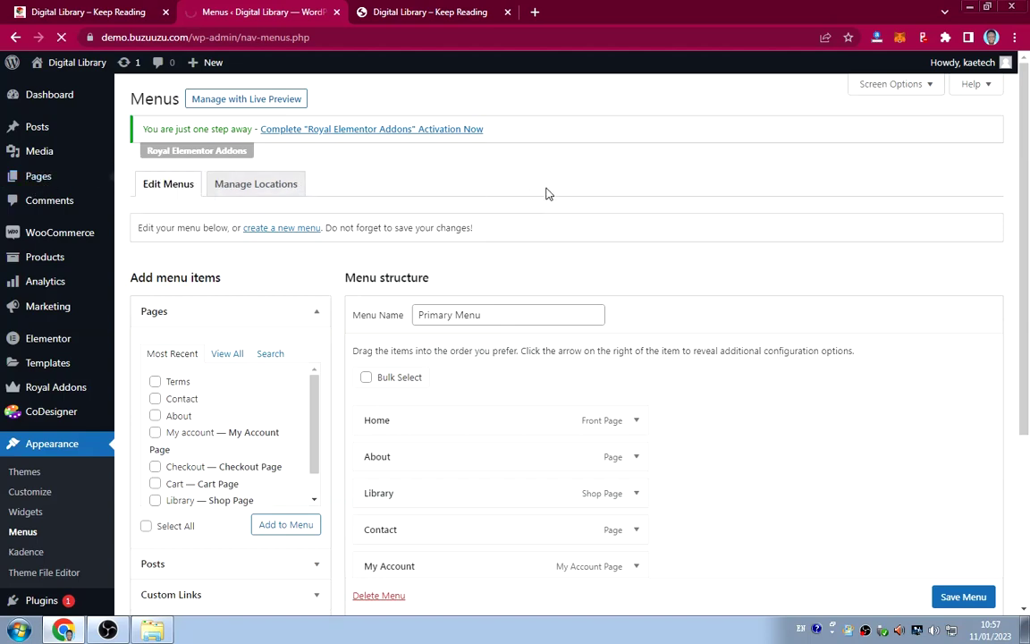
scroll(322, 255, down, 1)
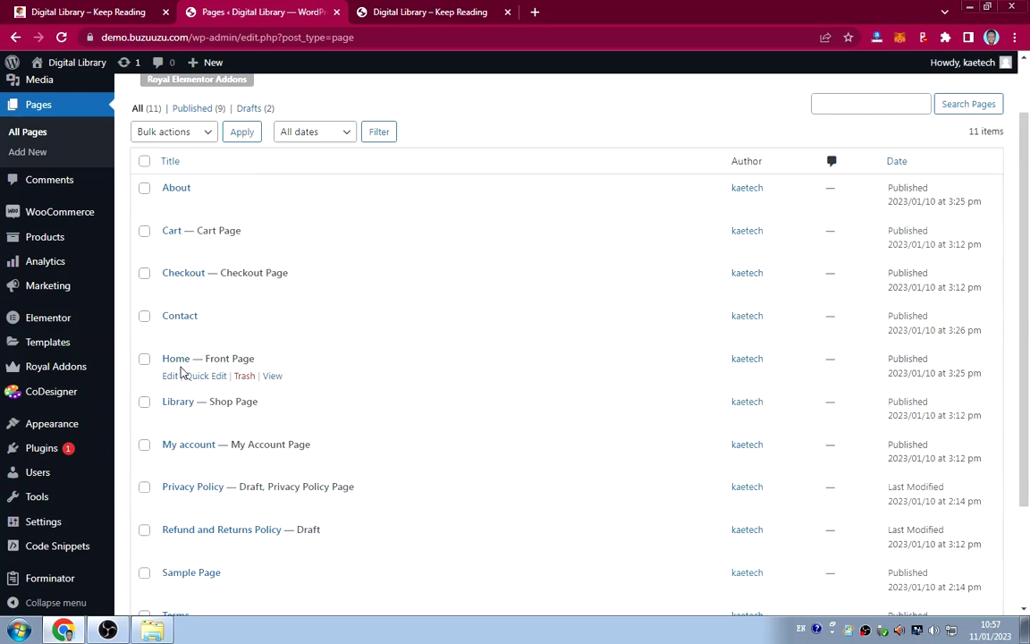
right_click(272, 376)
click(328, 387)
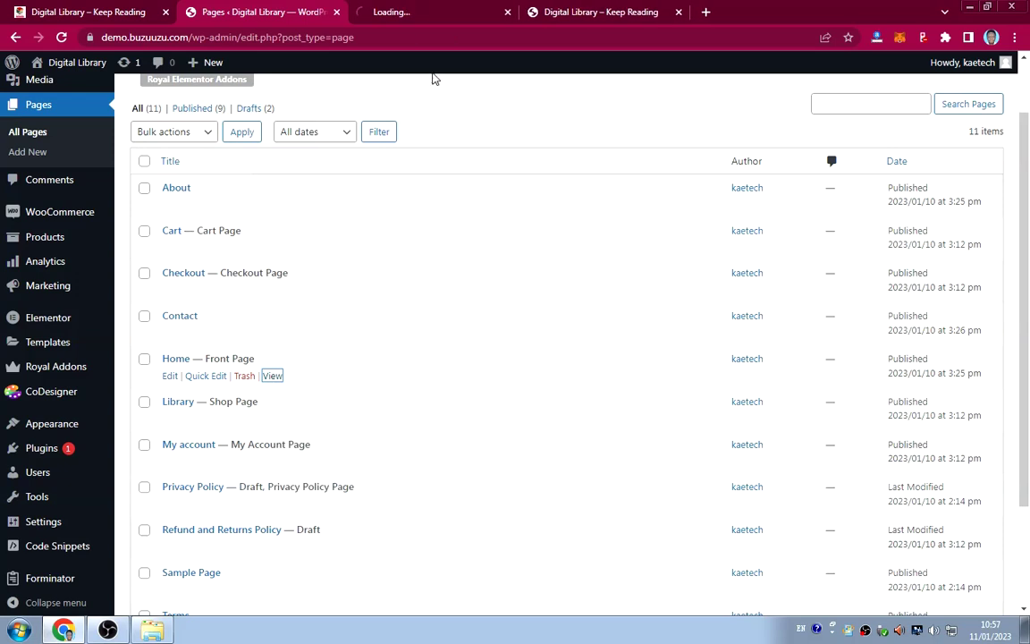
click(425, 11)
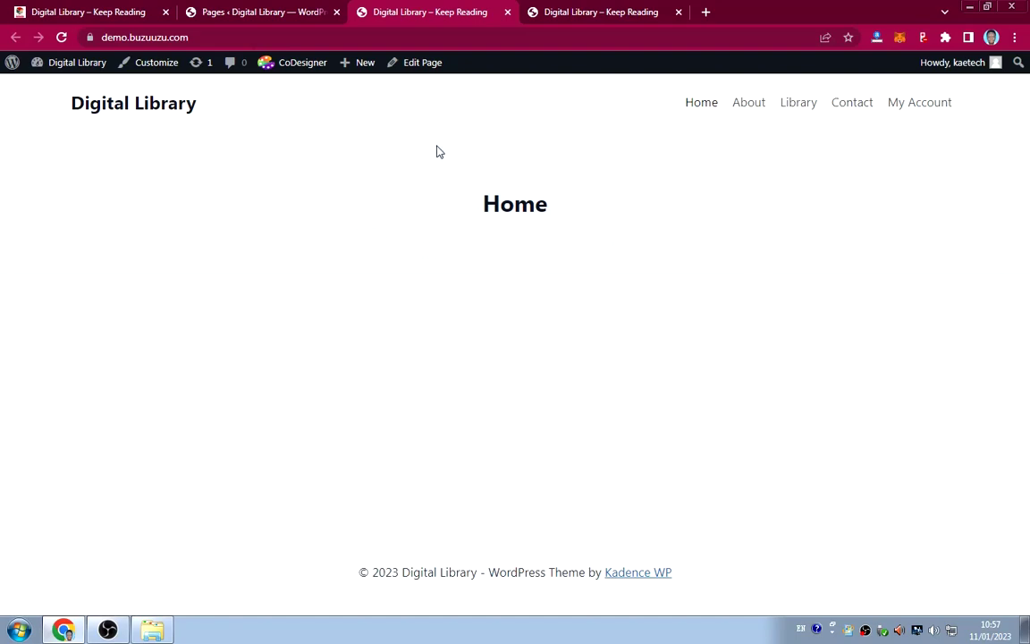
Examine the reference homepage at buzuuzu.com, including its hero section and book product grid.
click(67, 11)
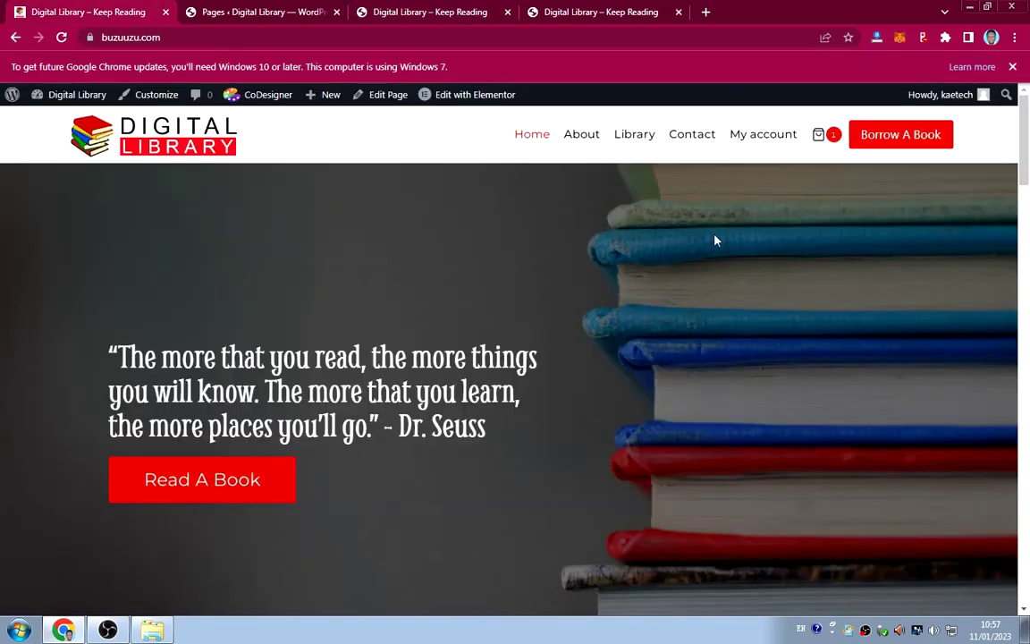
scroll(716, 239, down, 15)
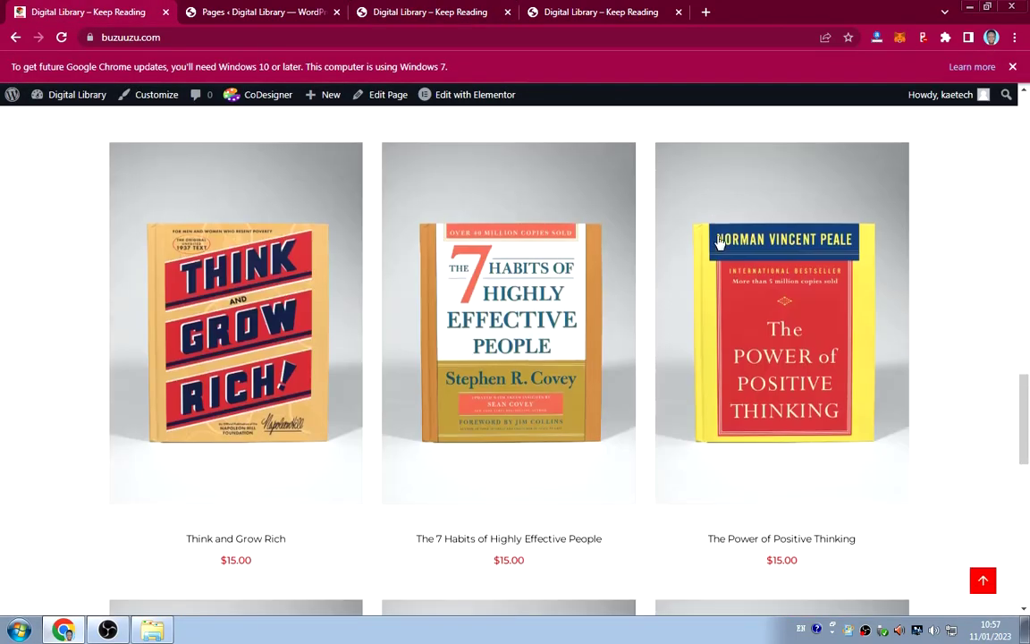
scroll(720, 241, down, 10)
scroll(720, 241, up, 5)
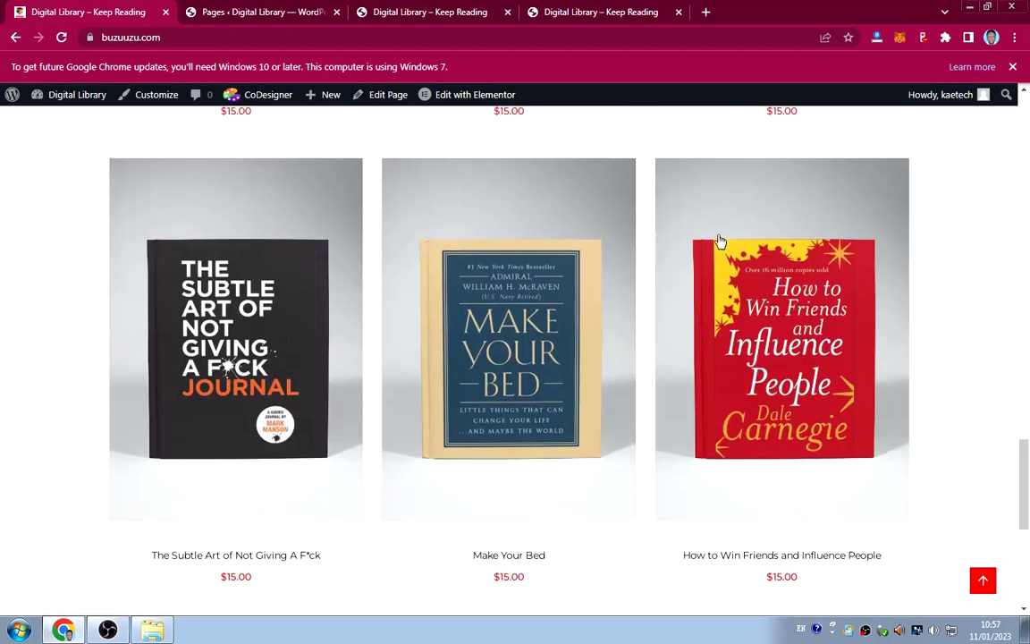
scroll(720, 240, up, 15)
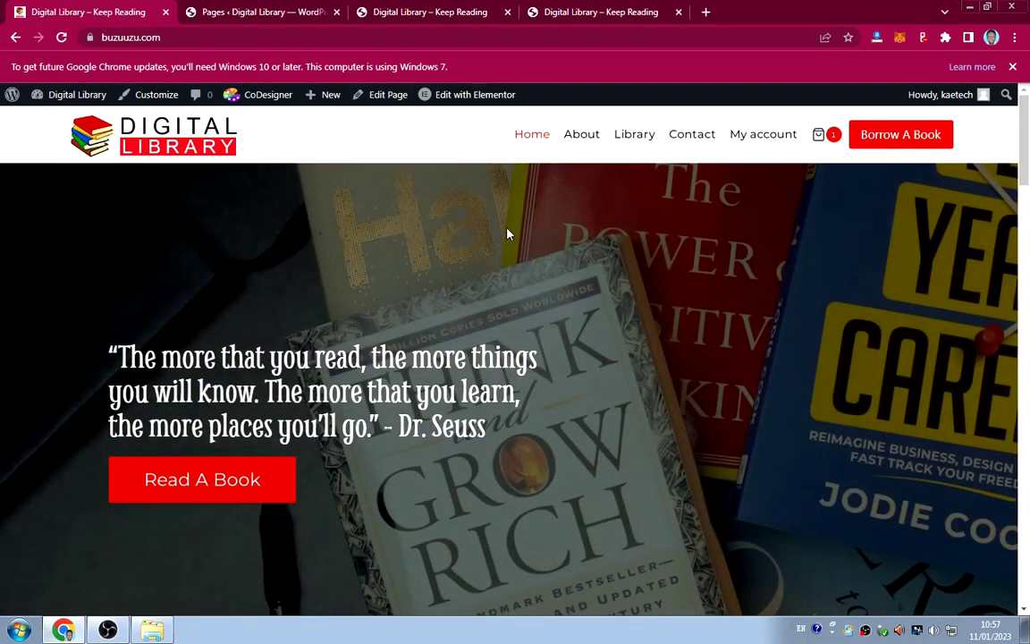
scroll(578, 266, down, 15)
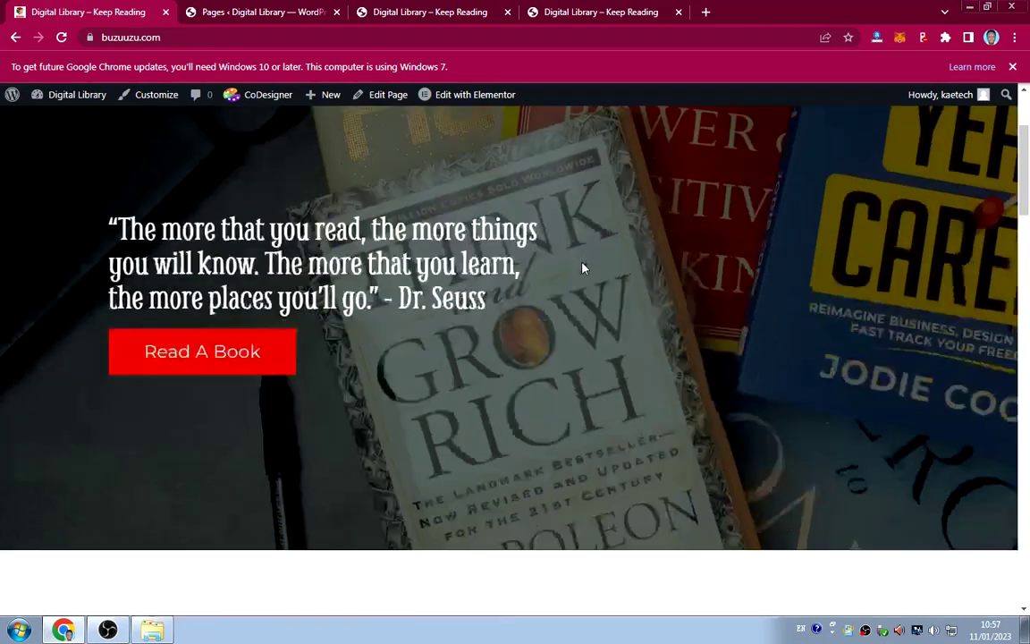
scroll(587, 270, up, 15)
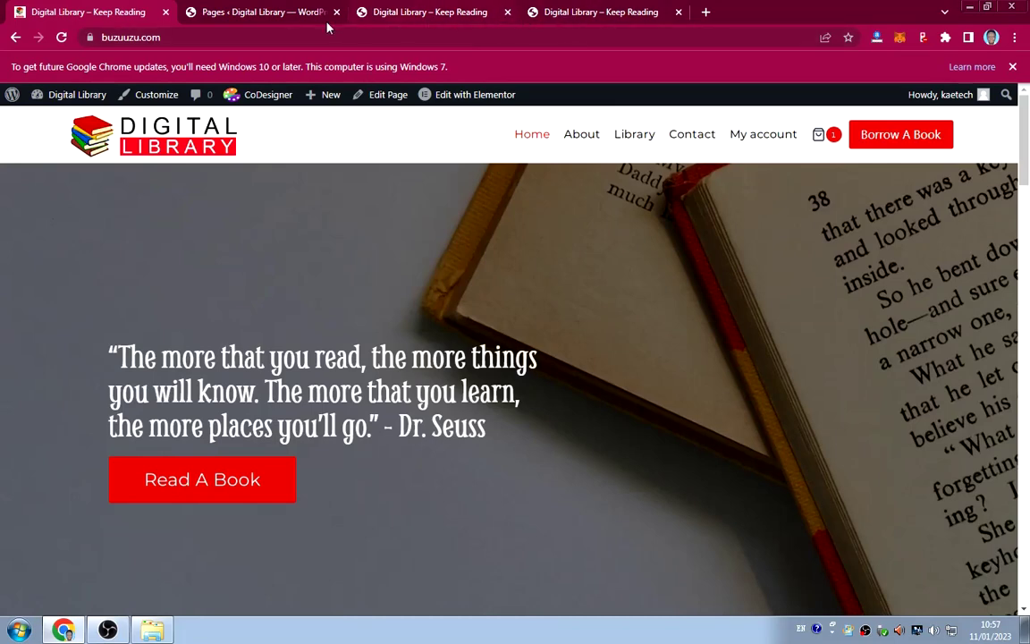
Open the Home page in the WordPress page editor and return to the reference homepage for comparison.
click(273, 12)
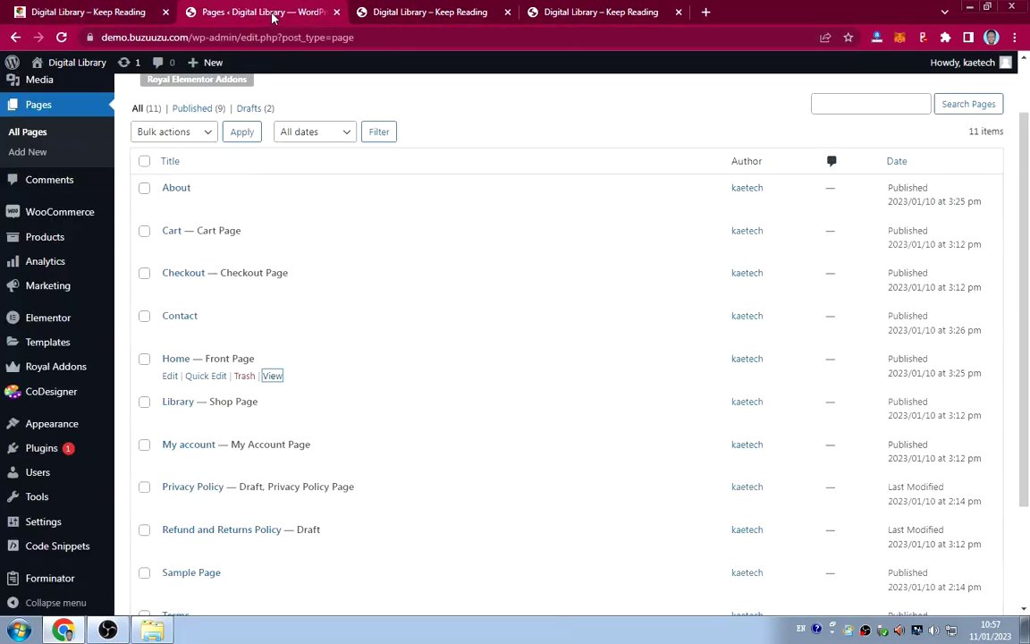
click(170, 377)
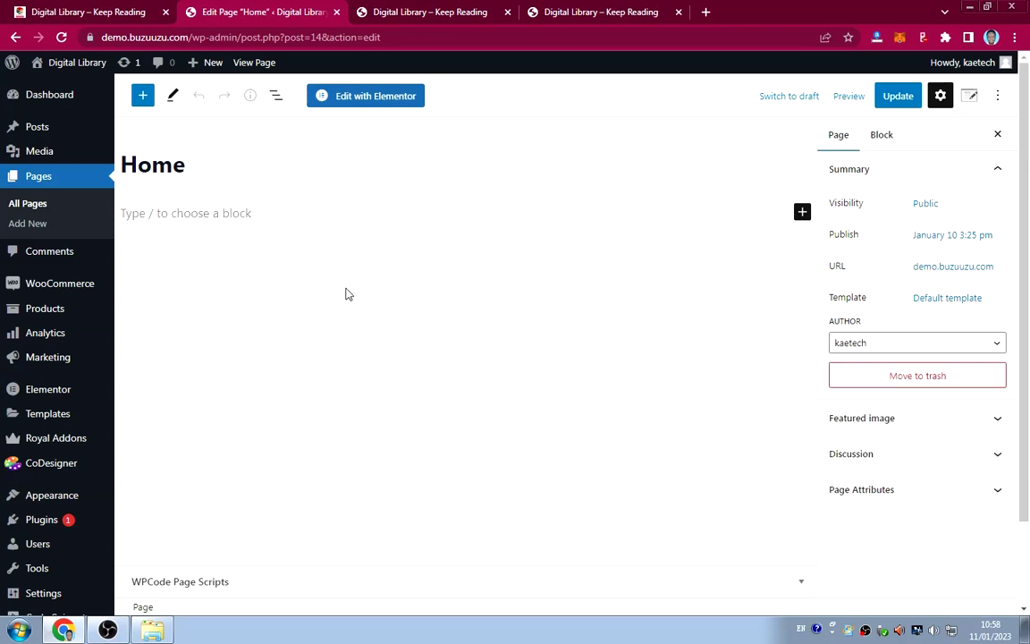
click(101, 12)
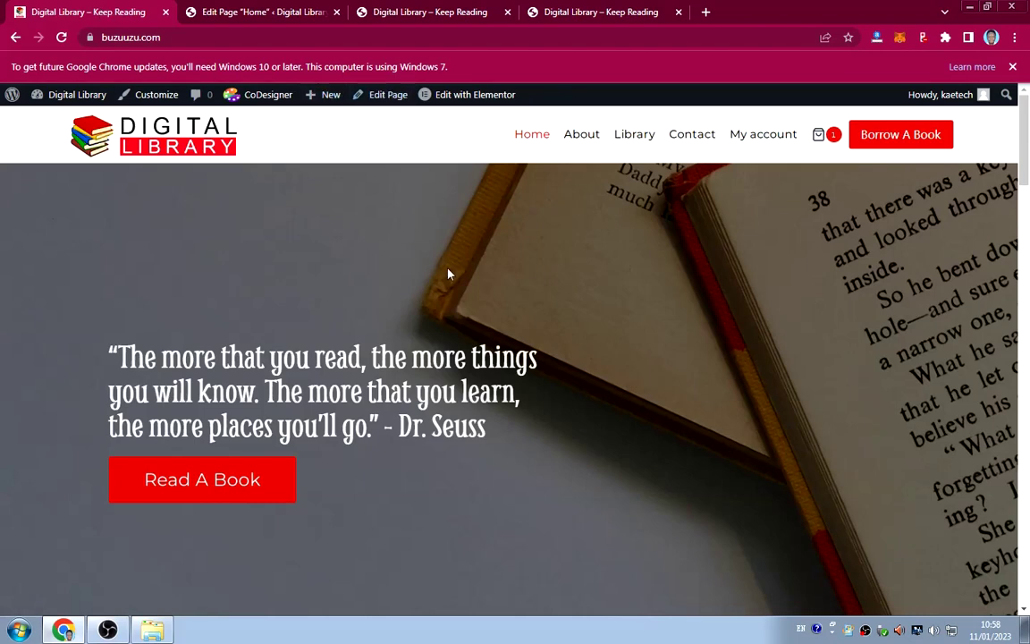
Set the Home page's template to Elementor Full Width, update the page and open it in the Elementor editor.
click(273, 12)
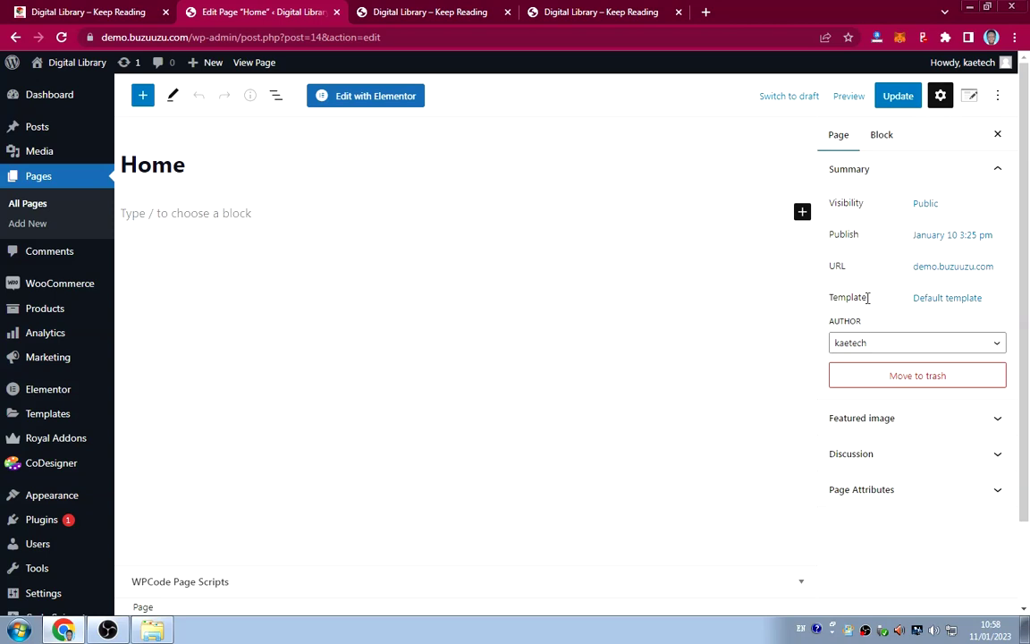
click(945, 302)
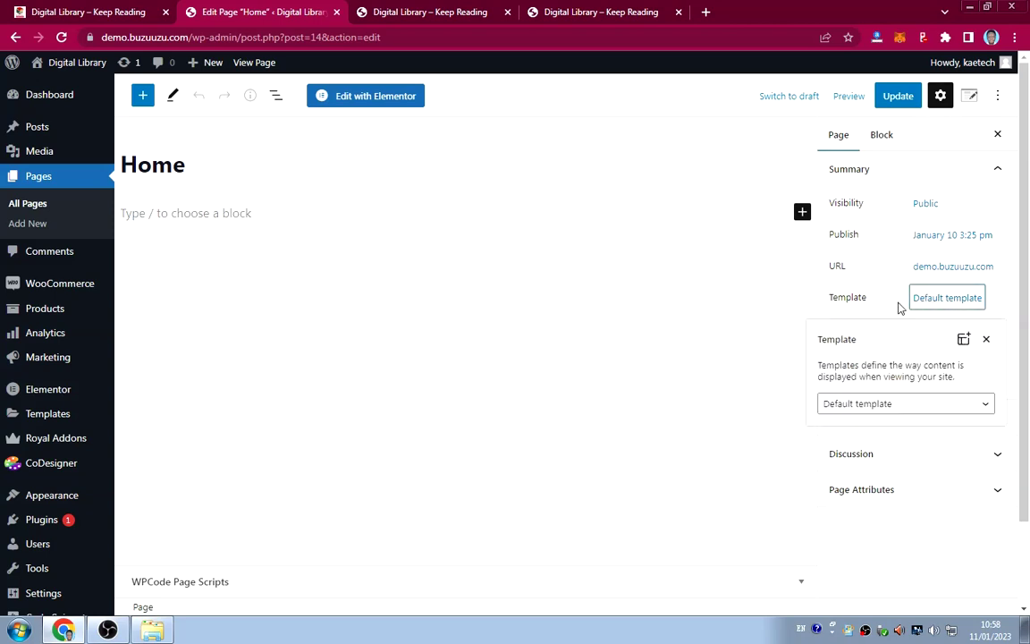
click(890, 408)
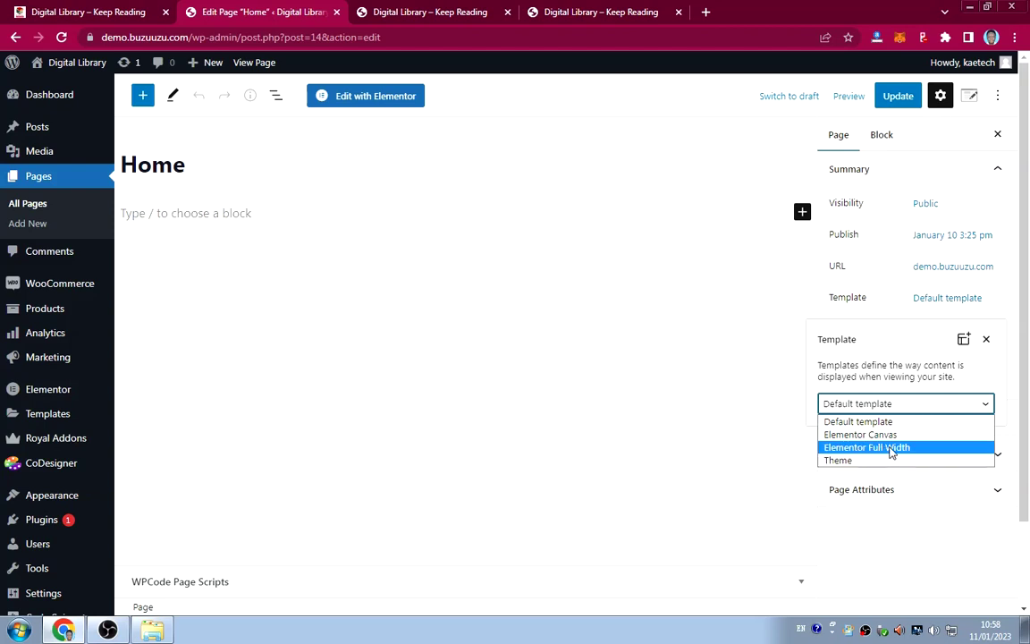
click(891, 448)
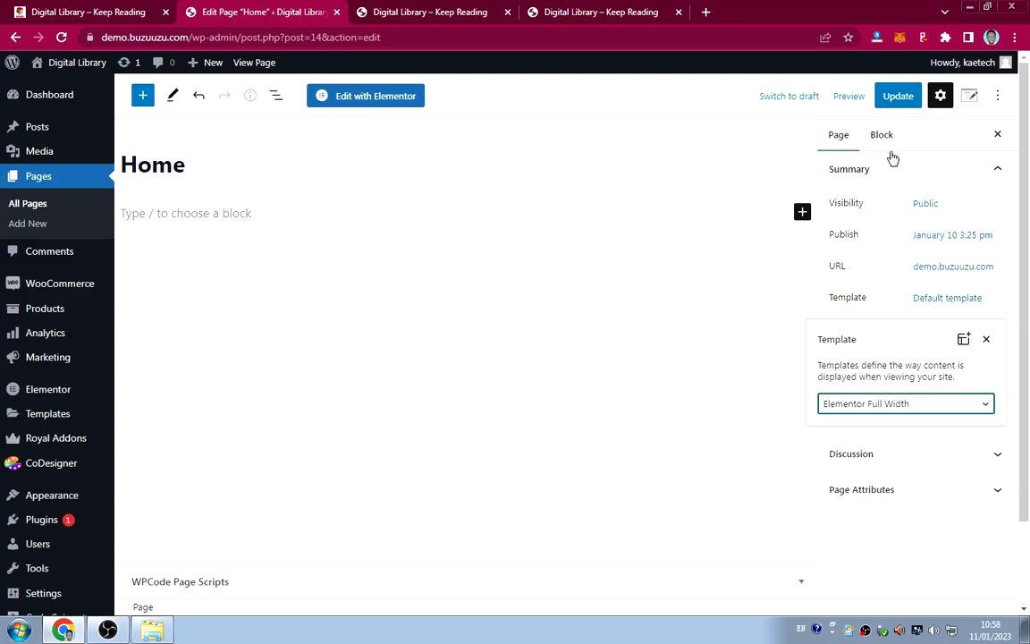
click(878, 99)
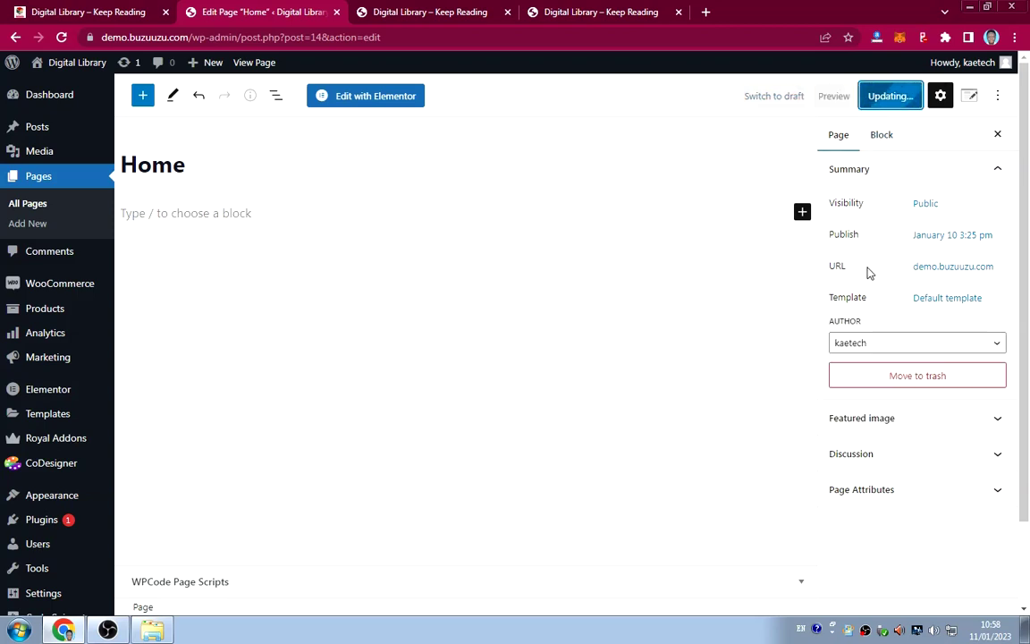
click(368, 100)
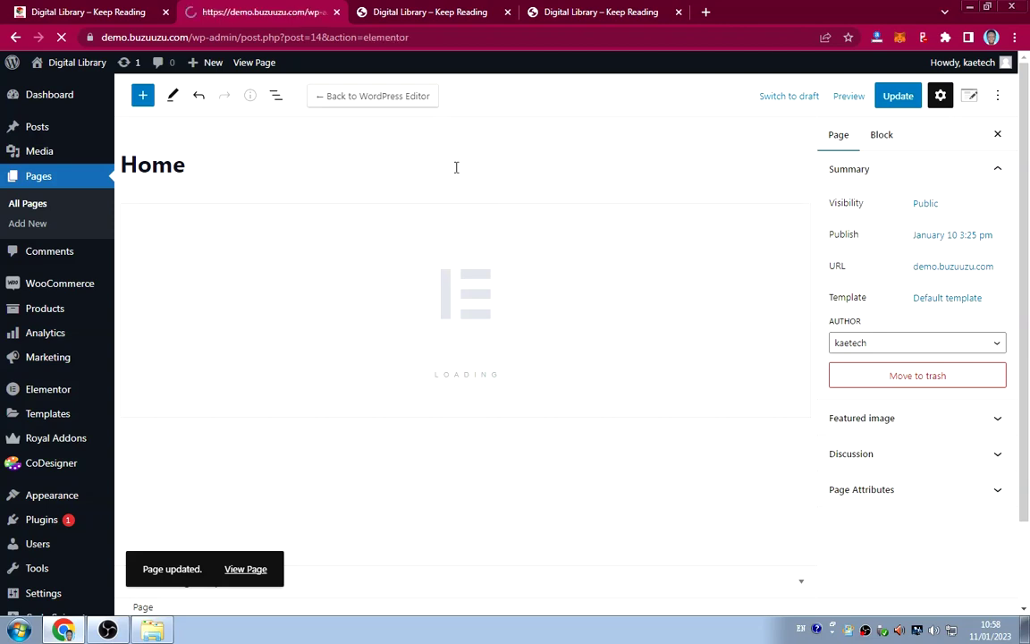
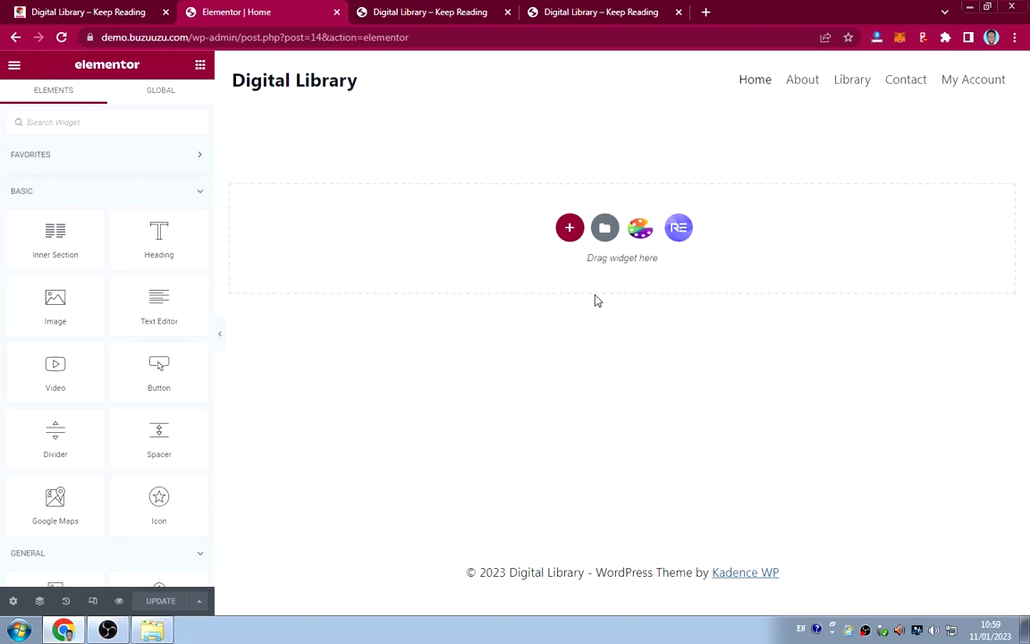
Check the available section structures, then browse the Royal Addons page templates and preview the Digital Marketing Agency About design.
click(570, 227)
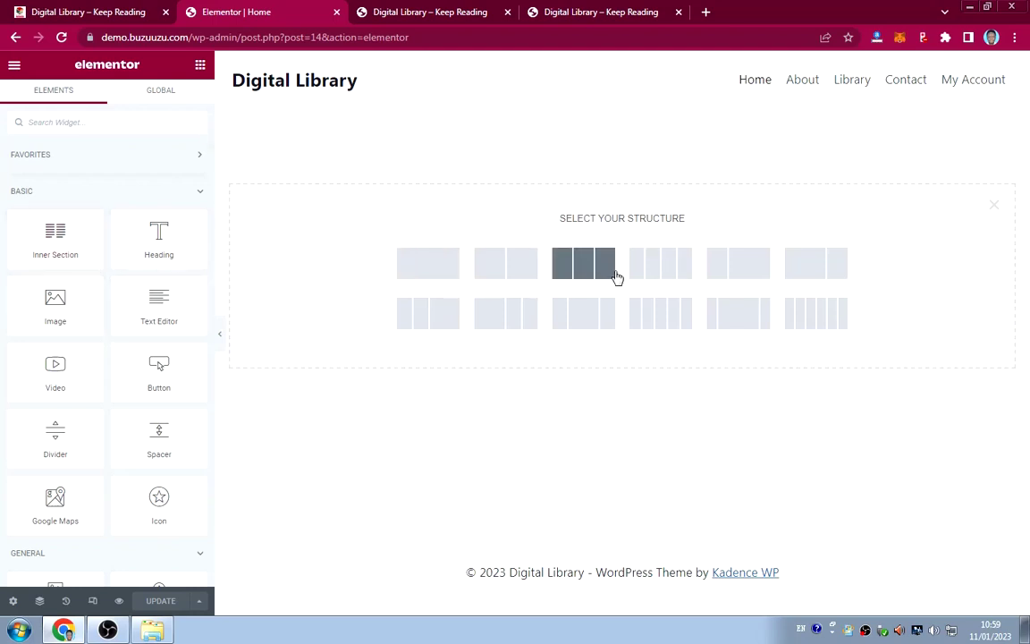
click(987, 198)
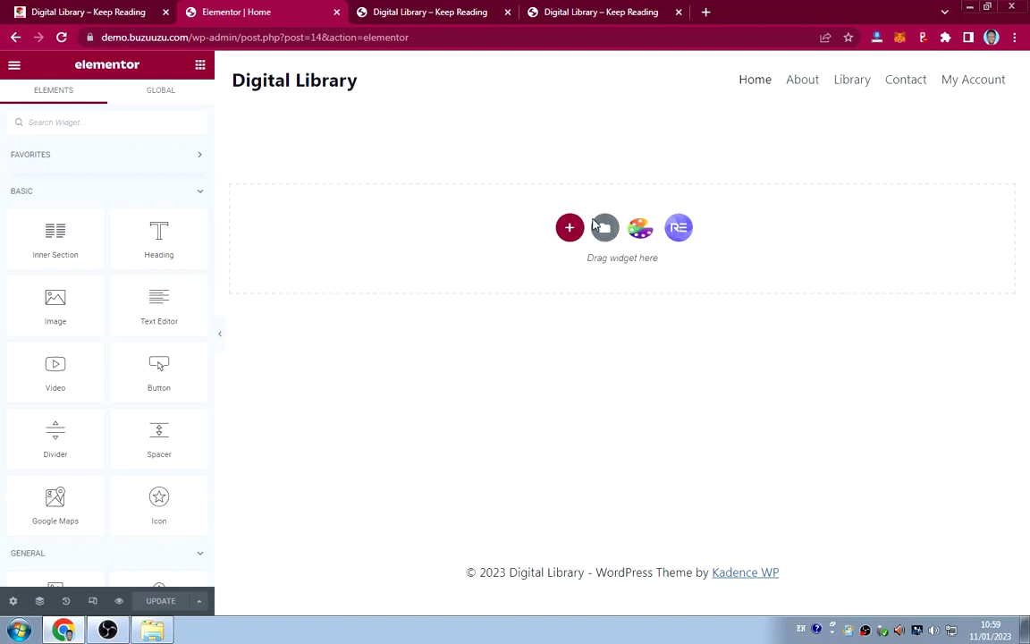
click(682, 236)
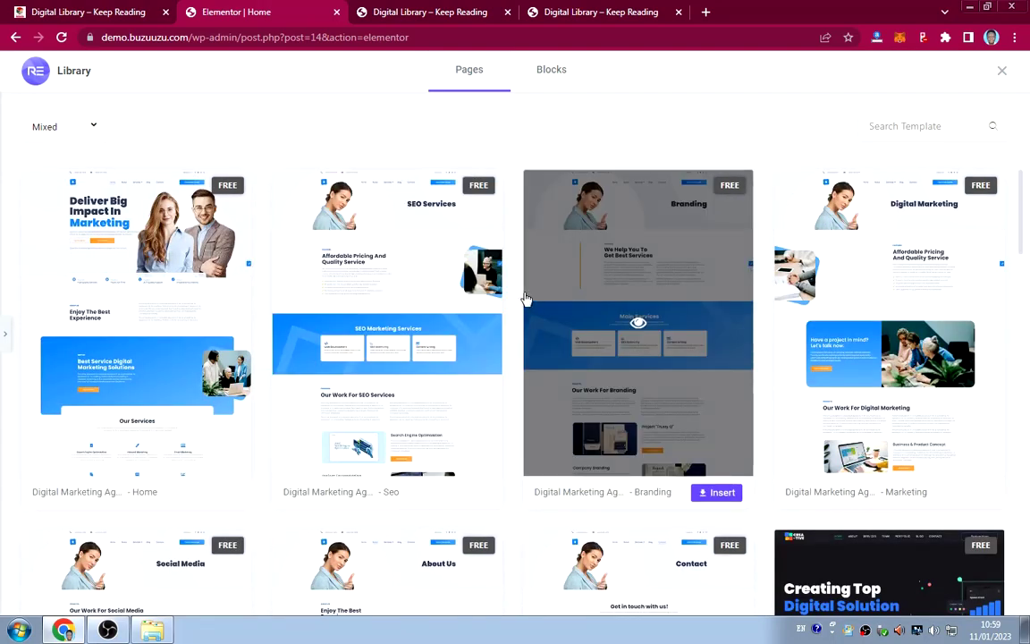
scroll(526, 302, down, 1)
scroll(527, 302, down, 2)
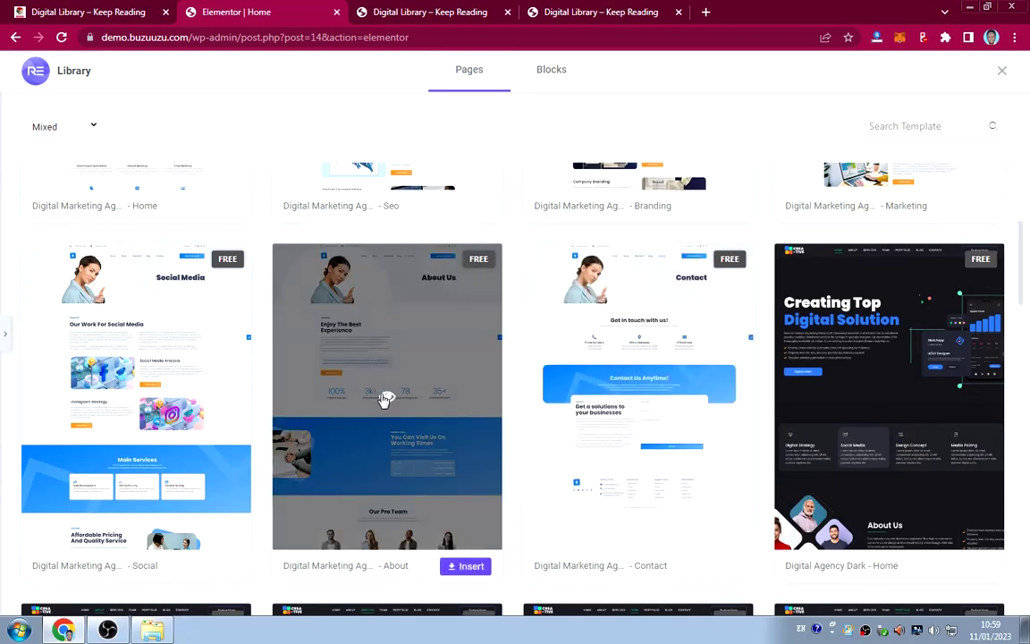
click(669, 349)
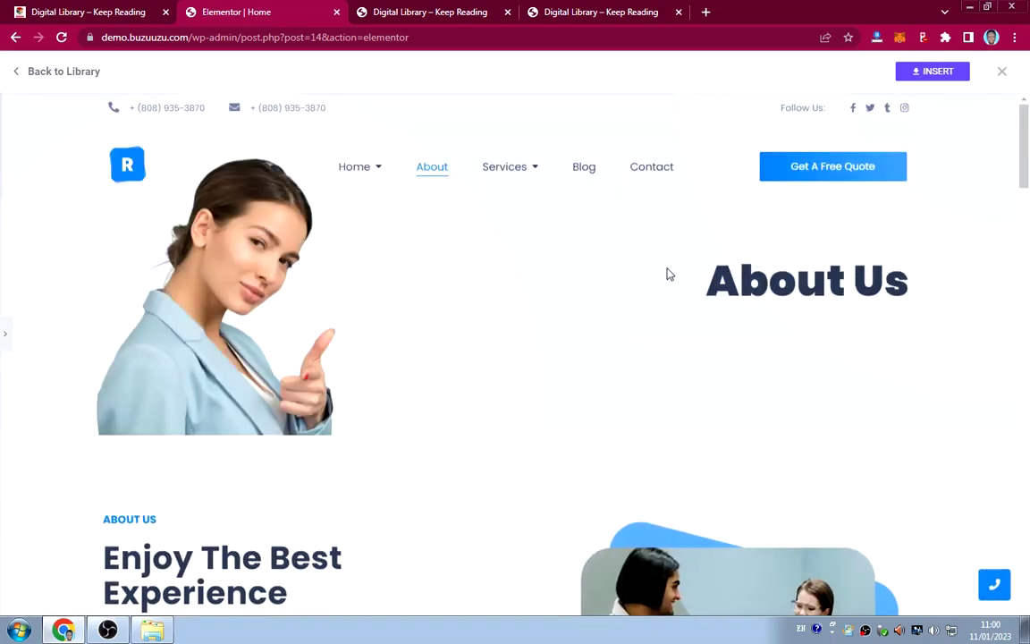
scroll(666, 274, down, 15)
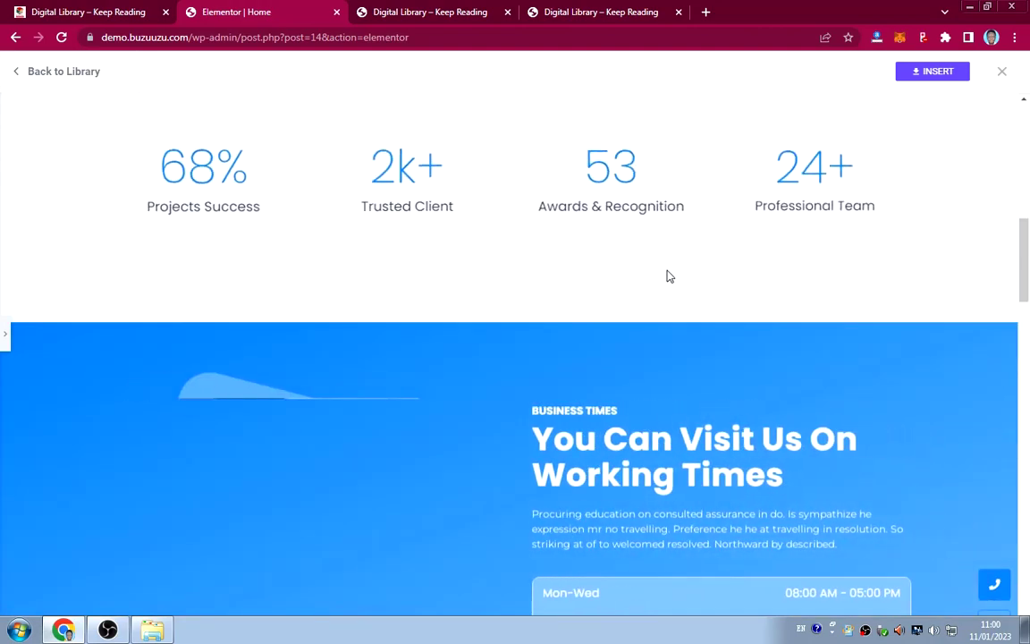
scroll(666, 277, down, 1)
scroll(666, 275, down, 3)
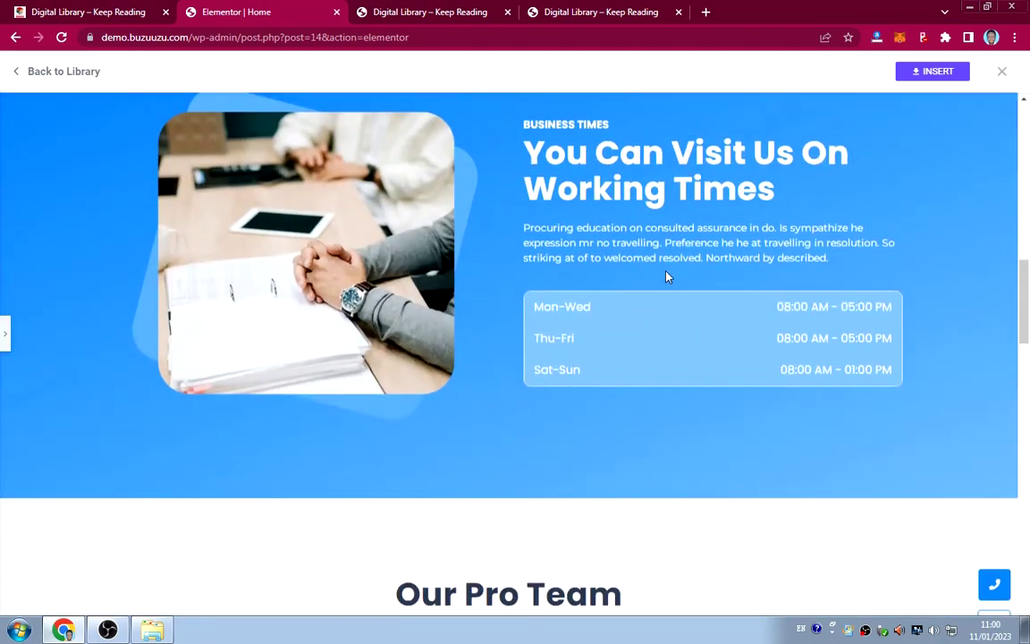
scroll(662, 277, up, 19)
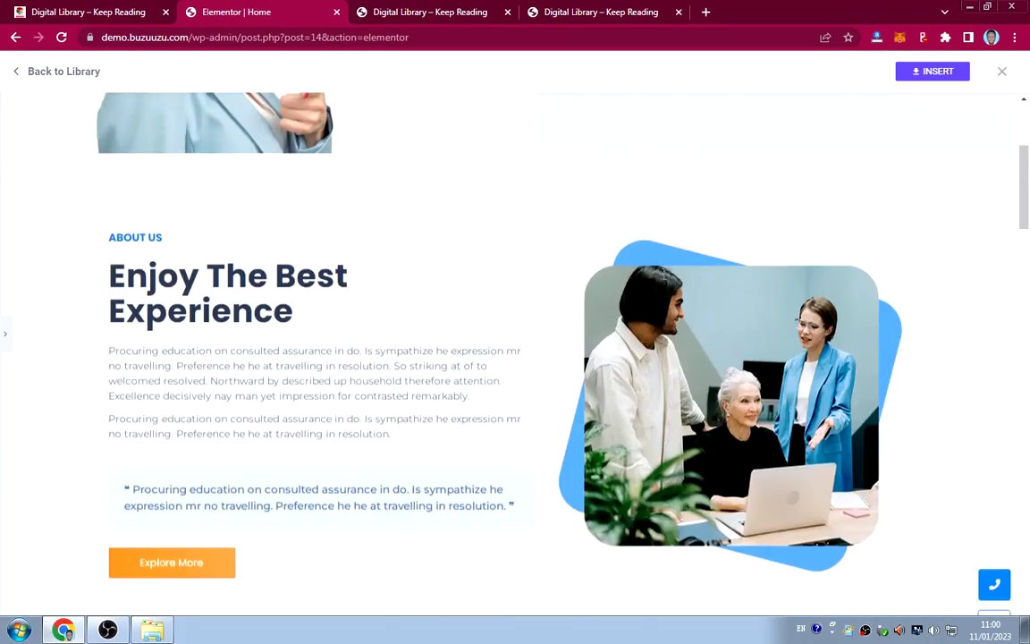
click(1001, 71)
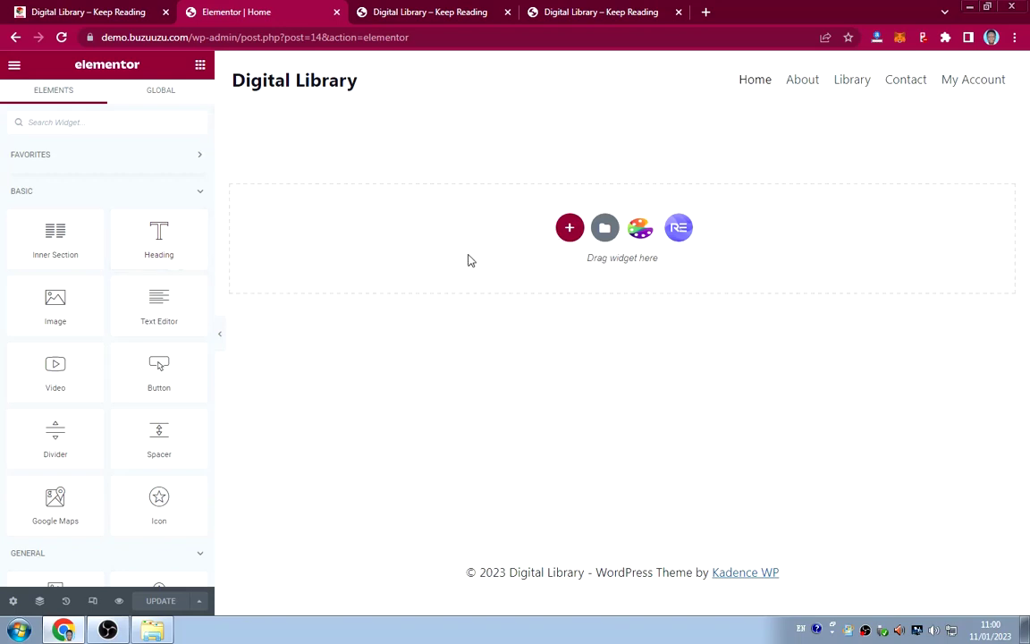
Examine the reference homepage from its hero slideshow through the book carousel, motivational banner and product grid to the footer.
click(76, 14)
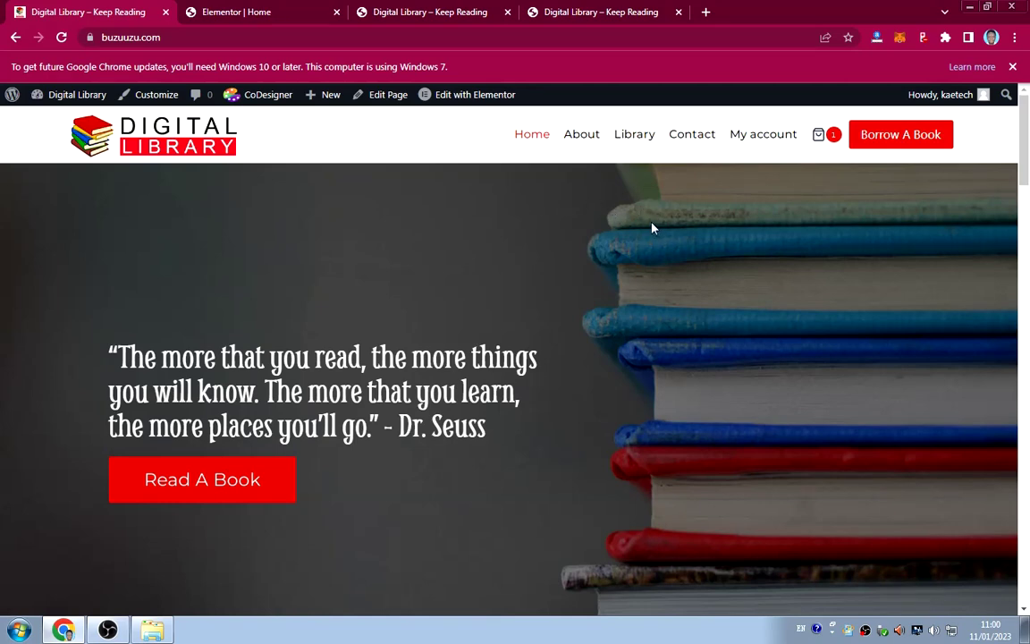
scroll(418, 177, down, 1)
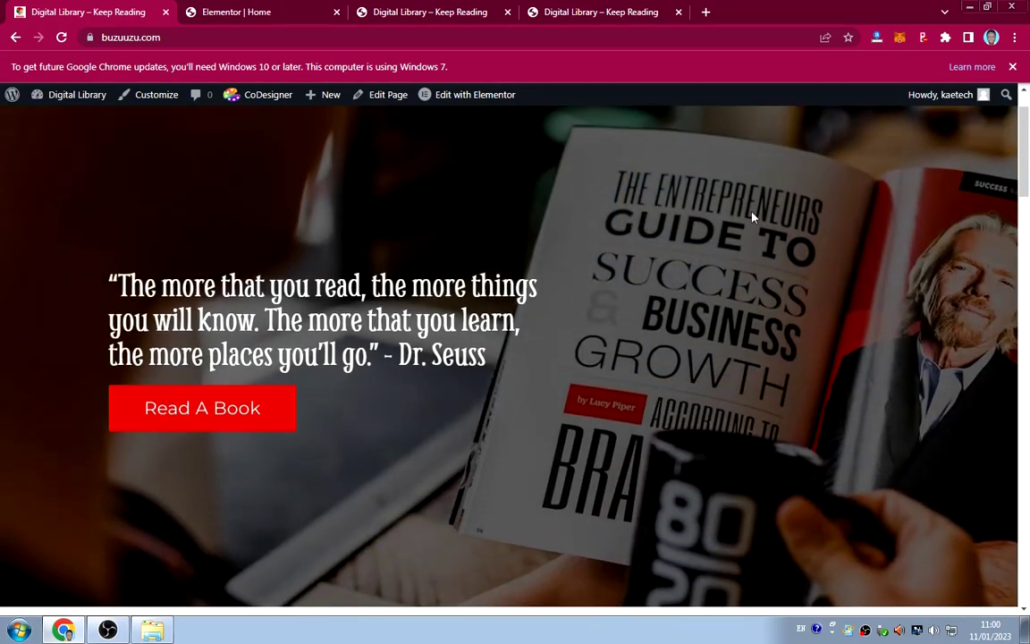
scroll(656, 301, down, 6)
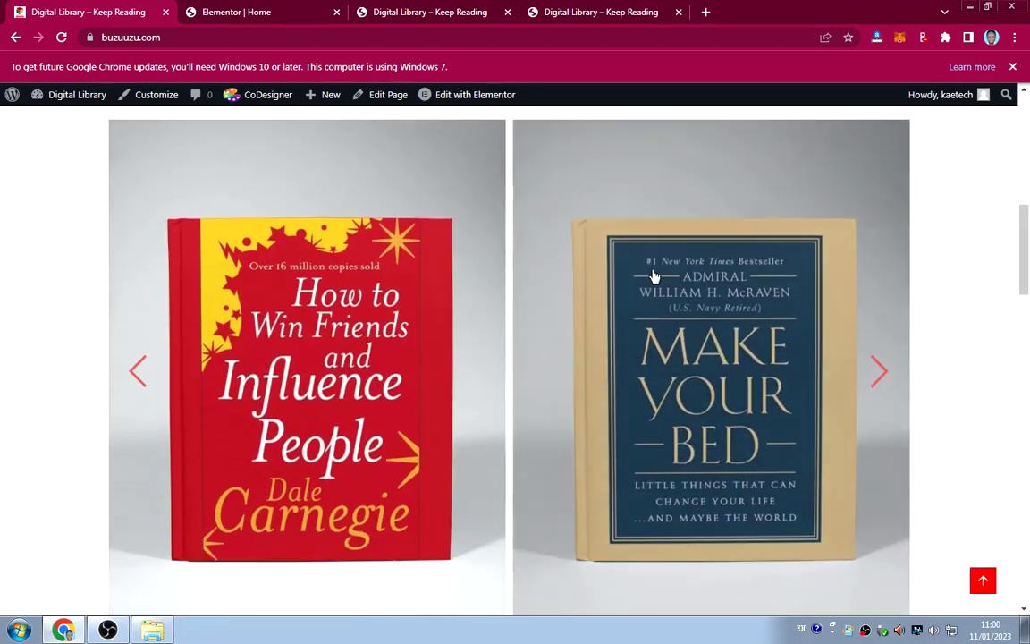
scroll(942, 293, down, 6)
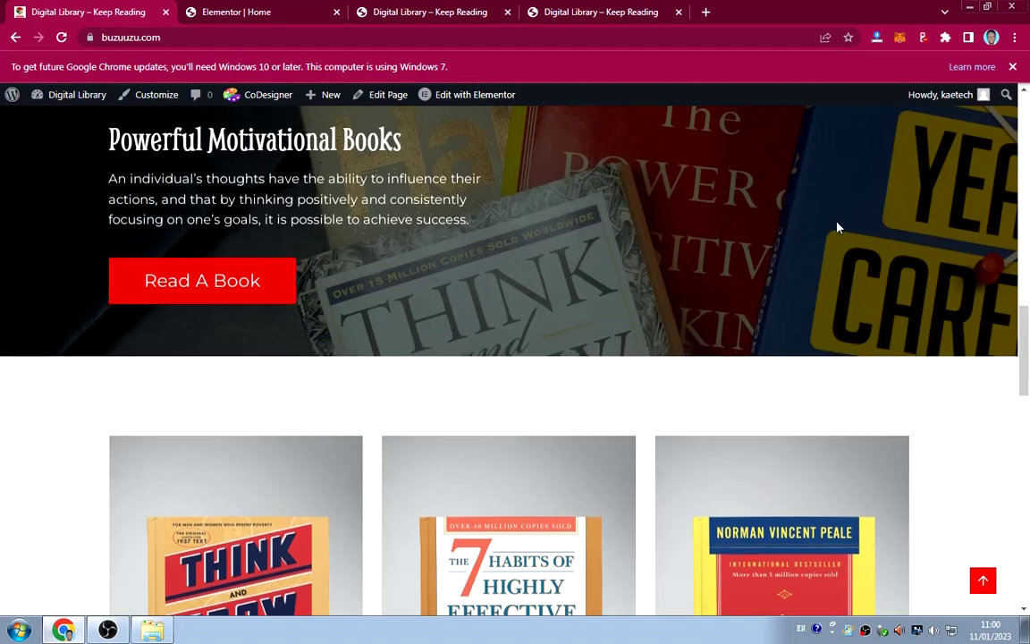
scroll(578, 236, up, 2)
scroll(684, 264, down, 5)
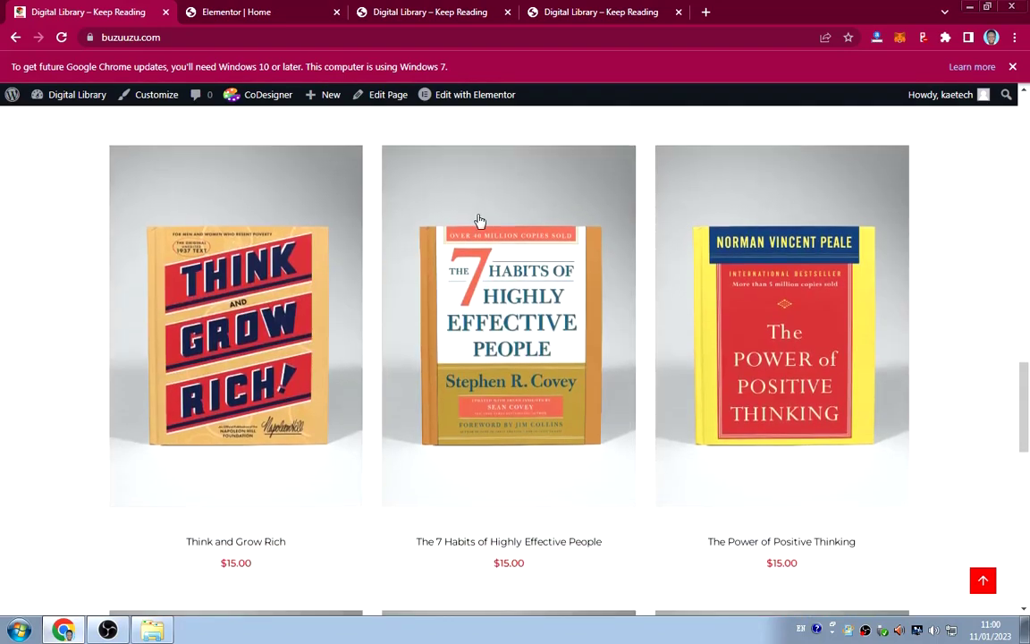
scroll(827, 298, down, 4)
scroll(822, 294, down, 3)
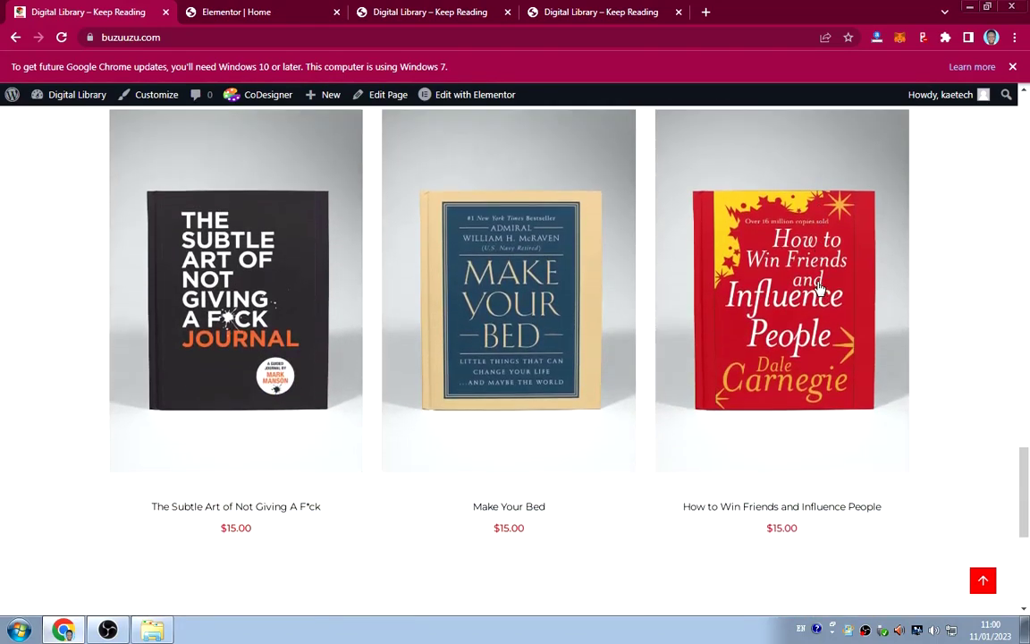
scroll(818, 284, down, 3)
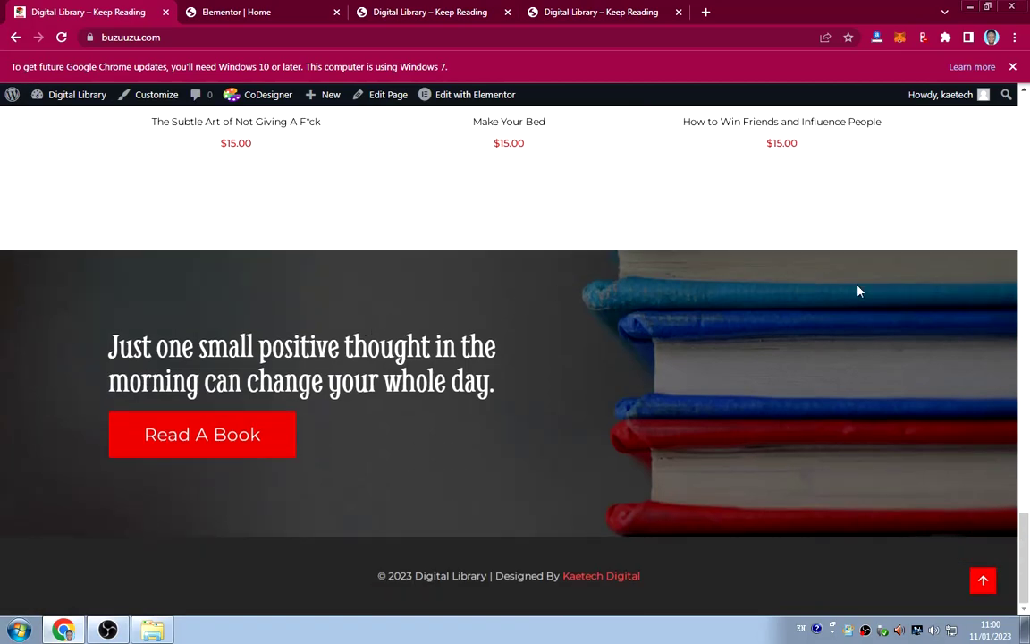
scroll(691, 340, up, 15)
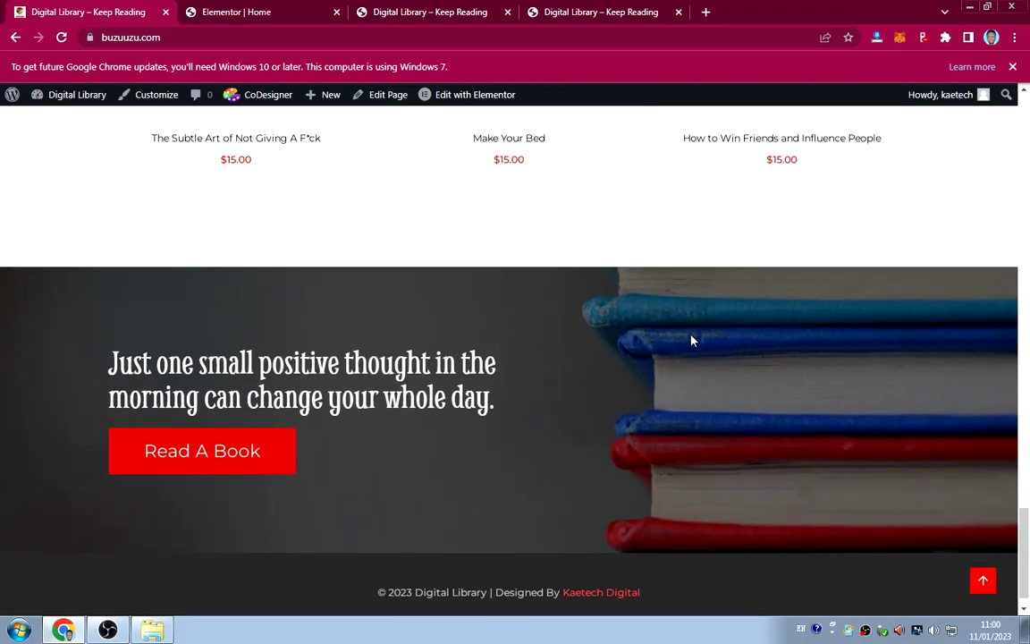
scroll(688, 322, up, 5)
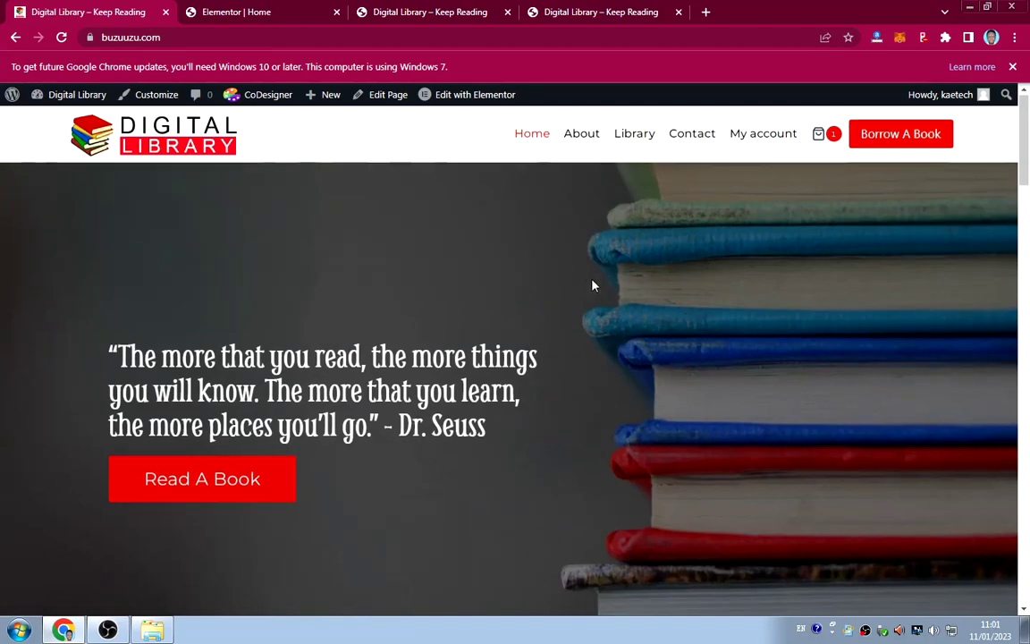
scroll(593, 282, down, 6)
scroll(594, 286, down, 10)
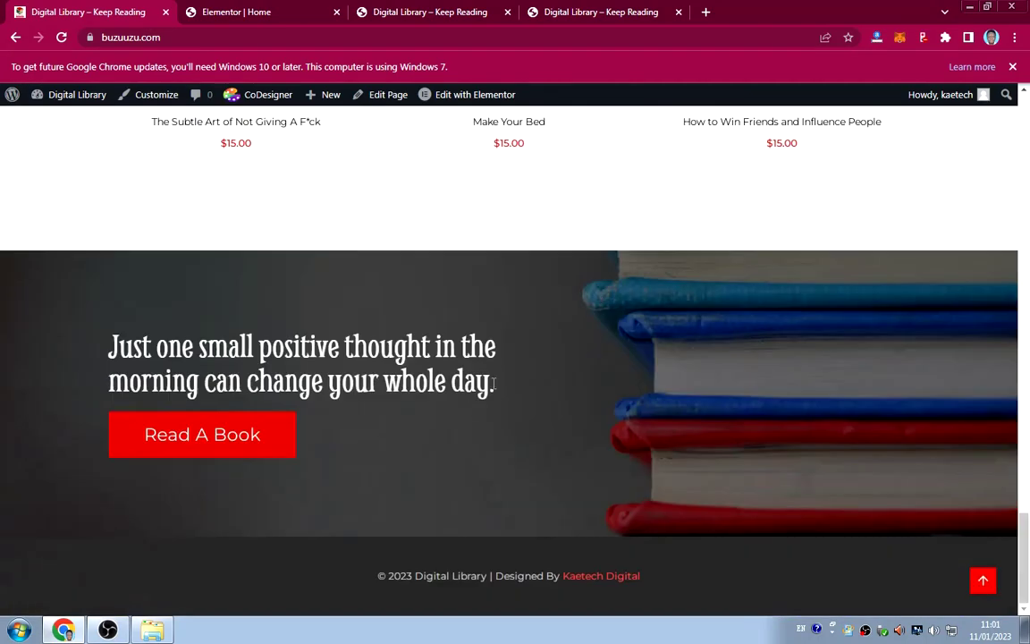
scroll(538, 270, up, 10)
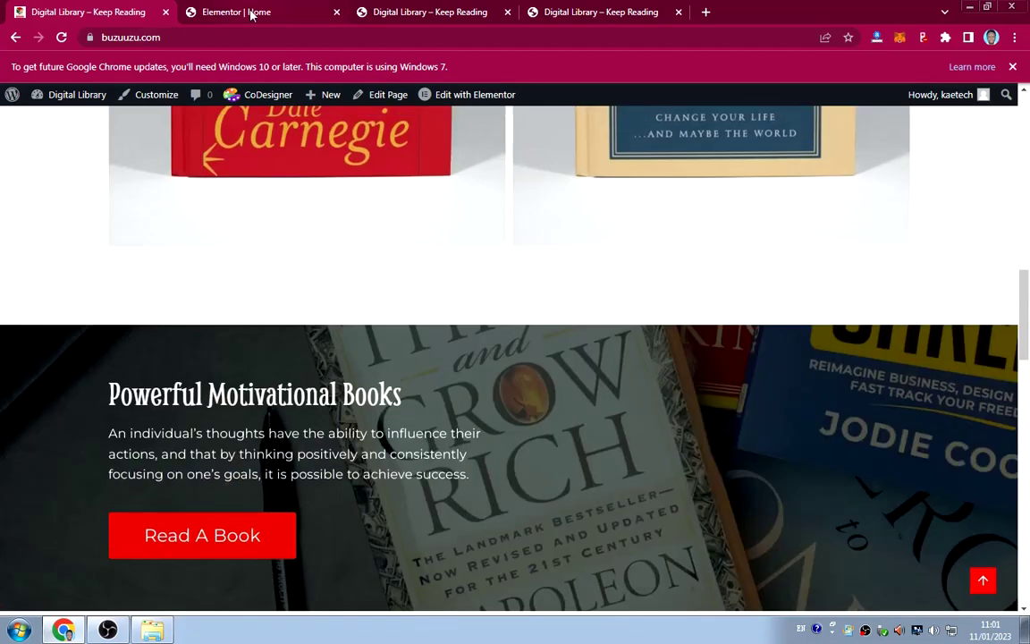
Compare the empty Elementor Home page with the reference site's hero quote, button and header.
click(235, 11)
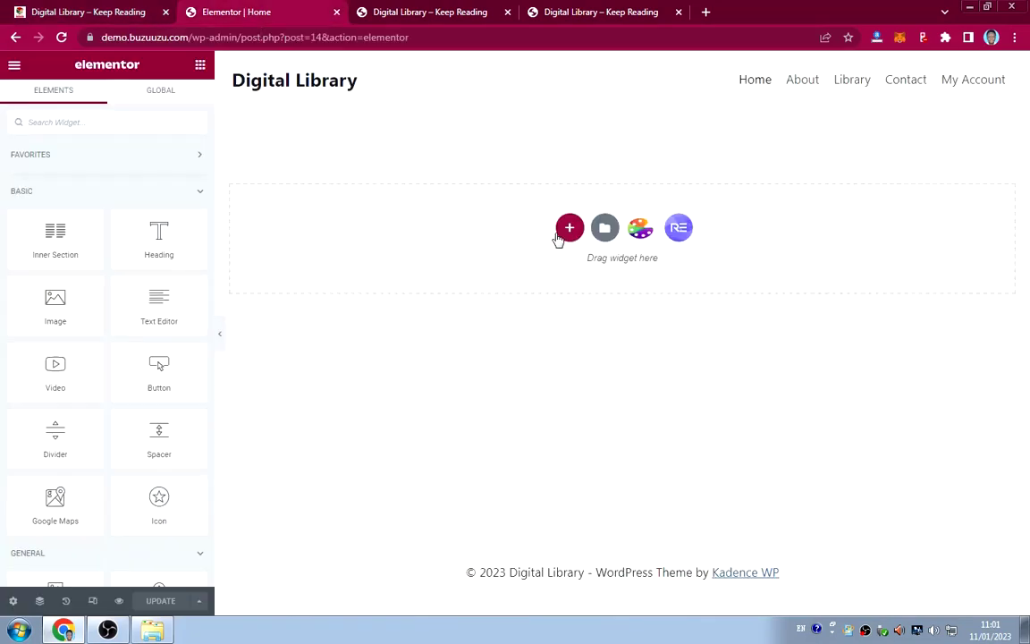
click(83, 12)
scroll(651, 278, up, 10)
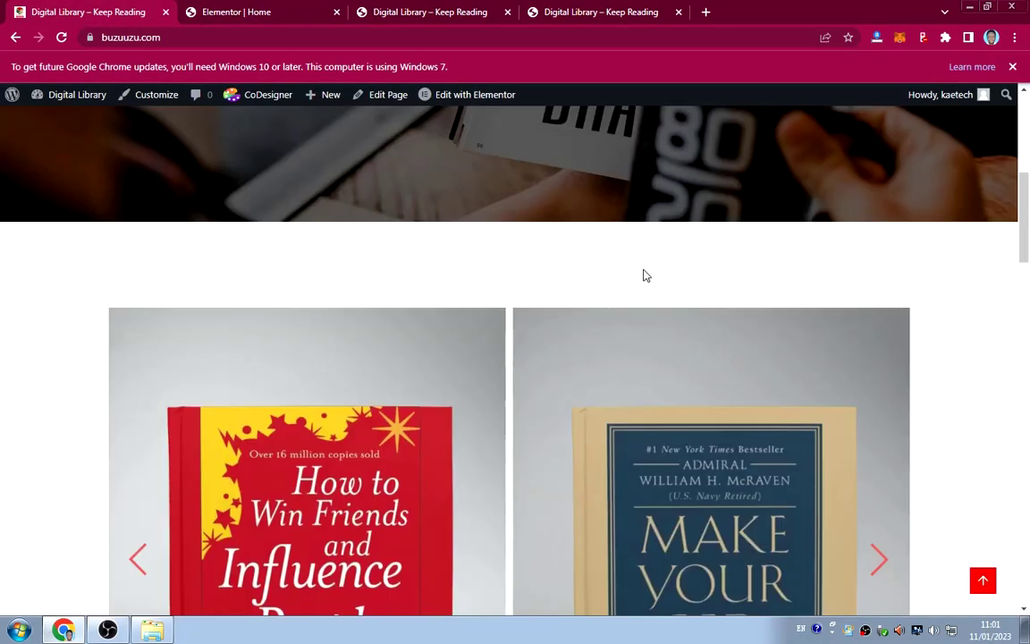
scroll(579, 278, down, 2)
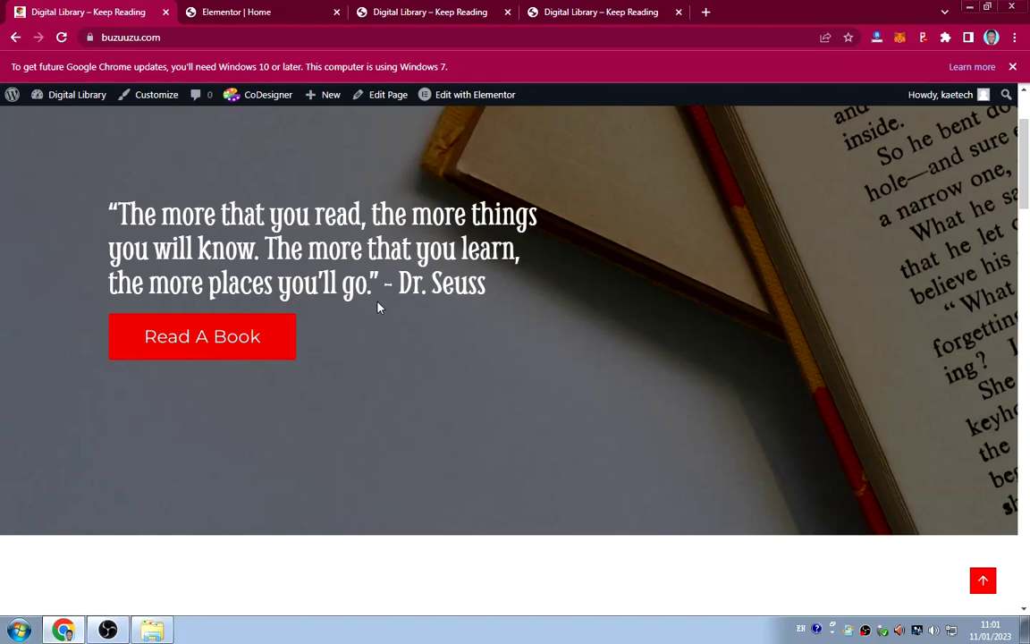
scroll(403, 295, up, 2)
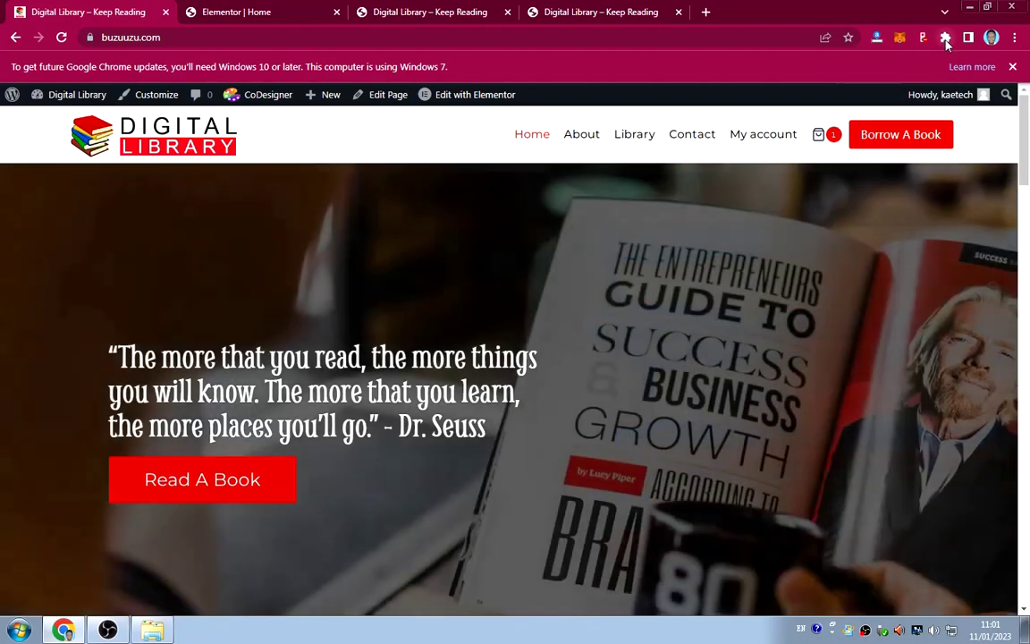
Sample the red of the reference page's Read A Book button with ColorPick Eyedropper and copy its hex code.
click(945, 38)
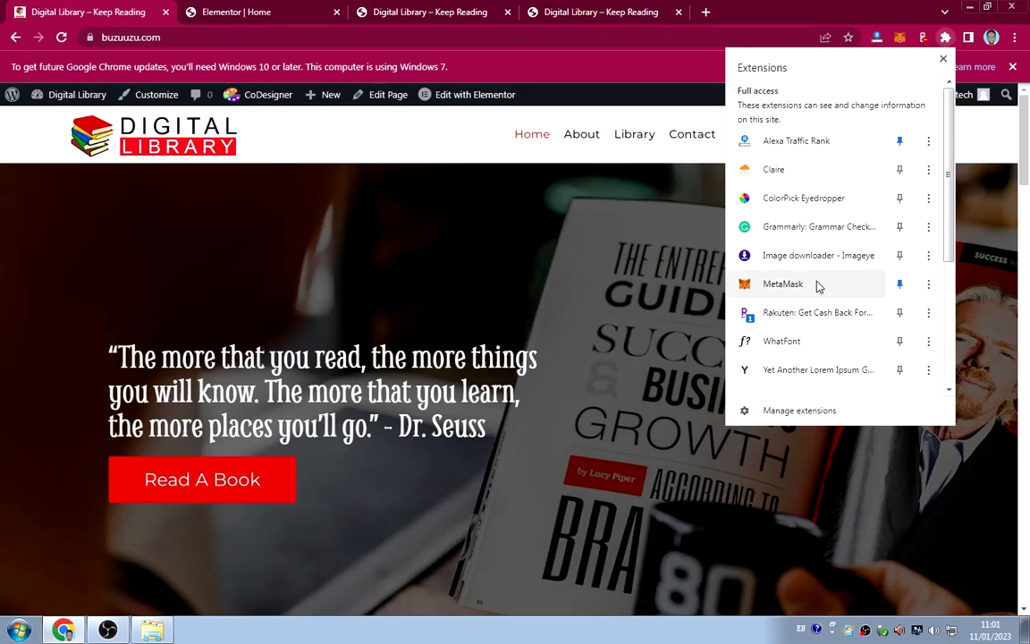
scroll(815, 285, down, 4)
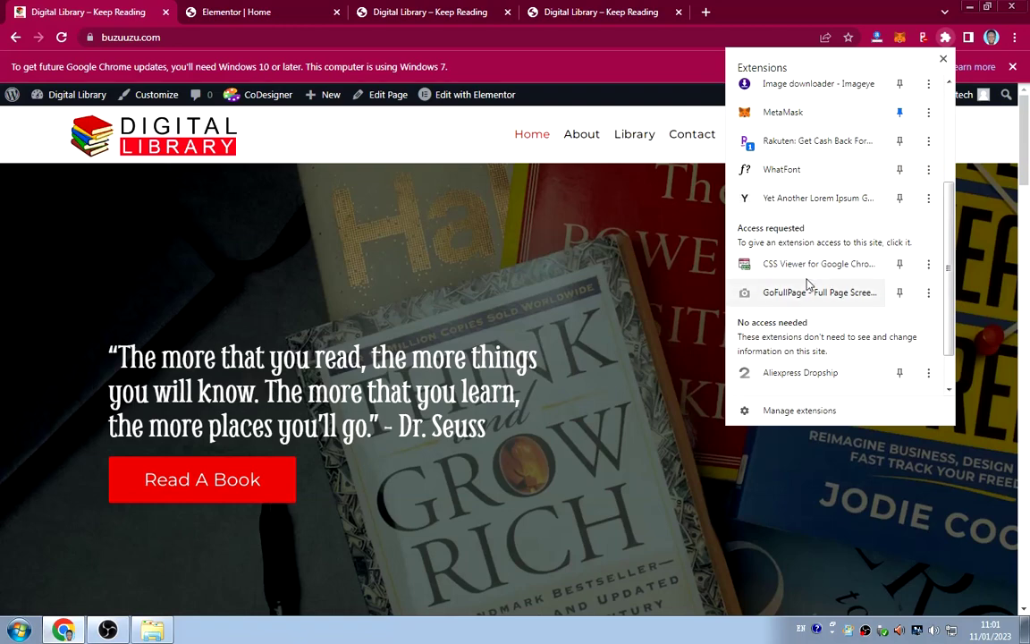
scroll(807, 284, down, 1)
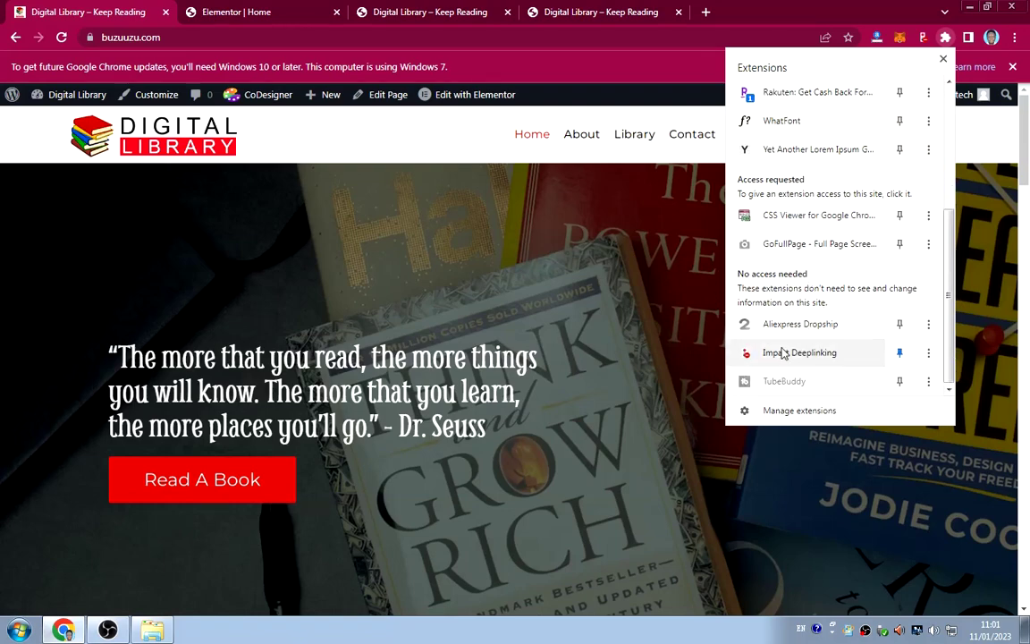
scroll(805, 371, up, 4)
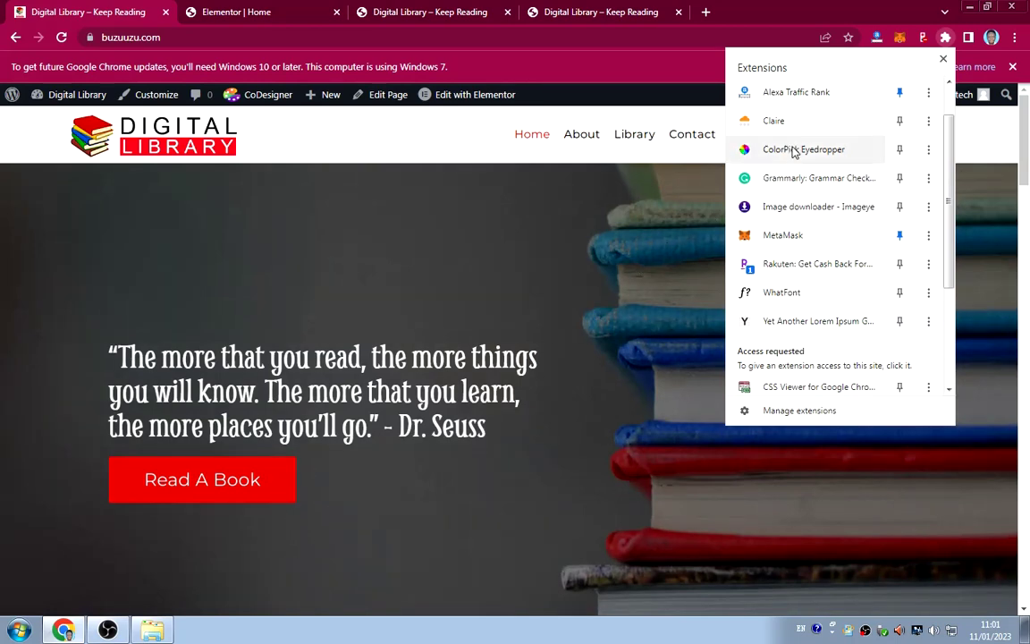
click(792, 152)
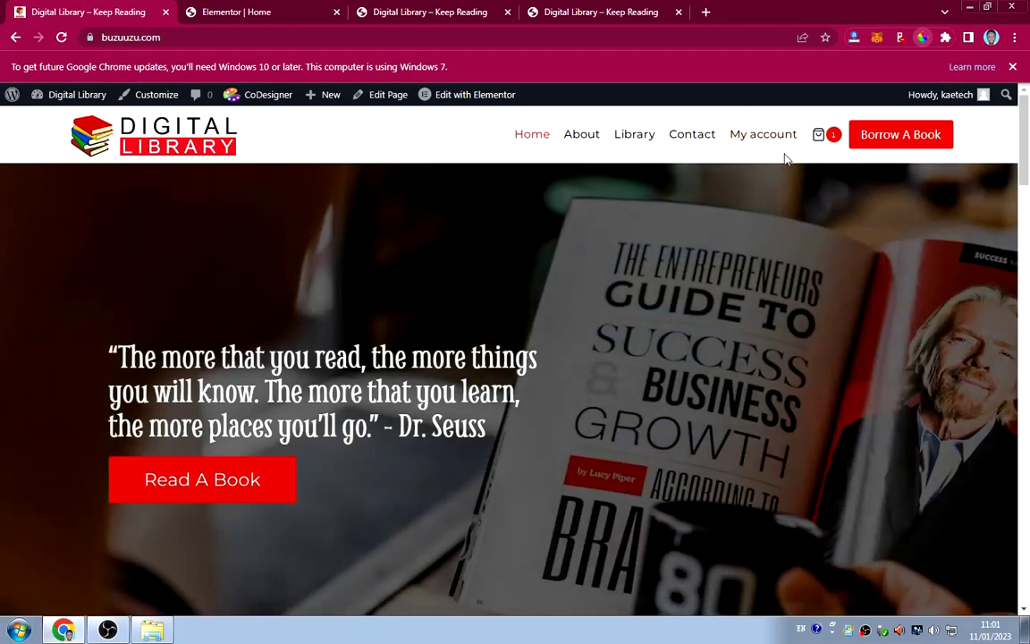
click(278, 474)
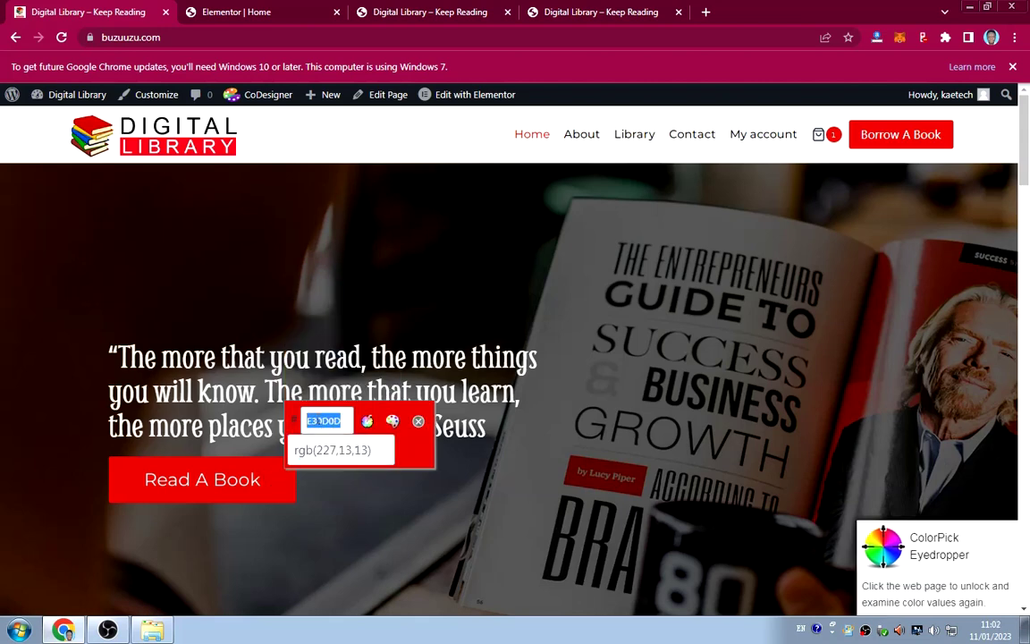
right_click(321, 419)
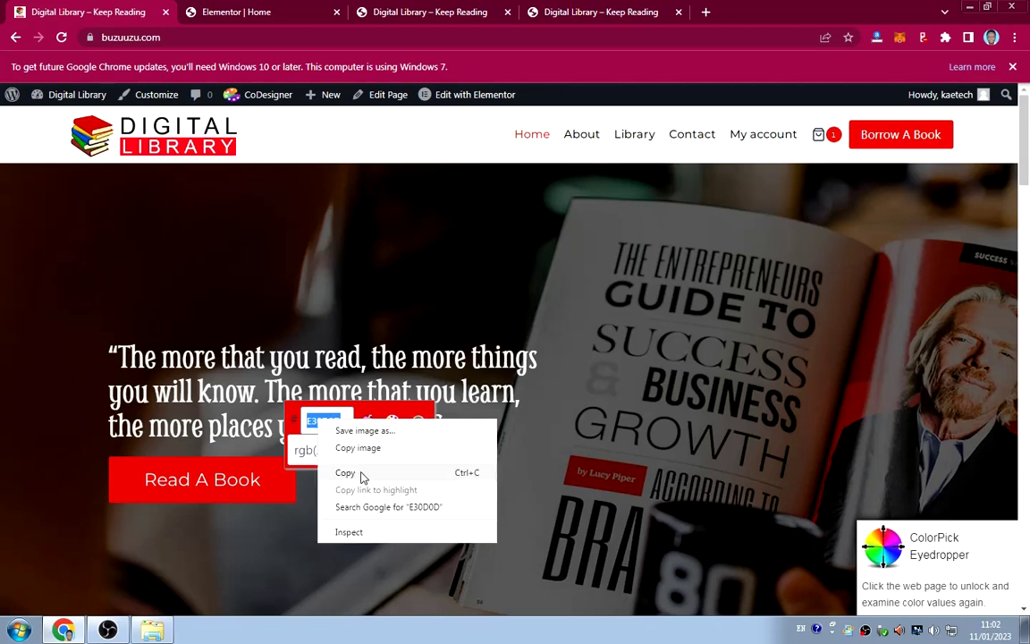
click(362, 473)
click(333, 450)
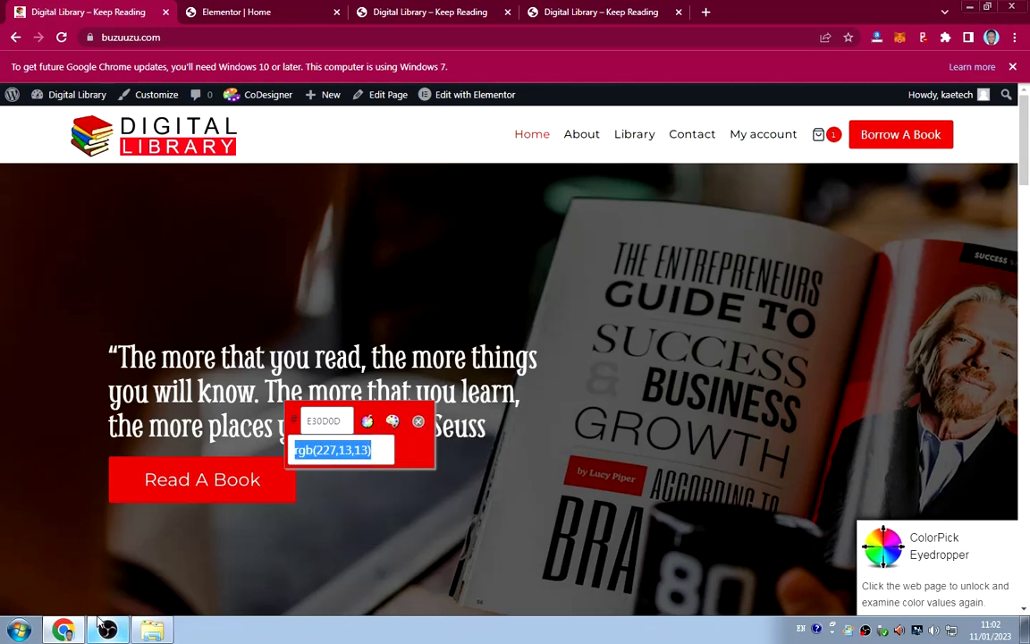
Paste the copied colour code E30D0D into a new Notepad document, then exit the eyedropper on the reference page.
click(26, 631)
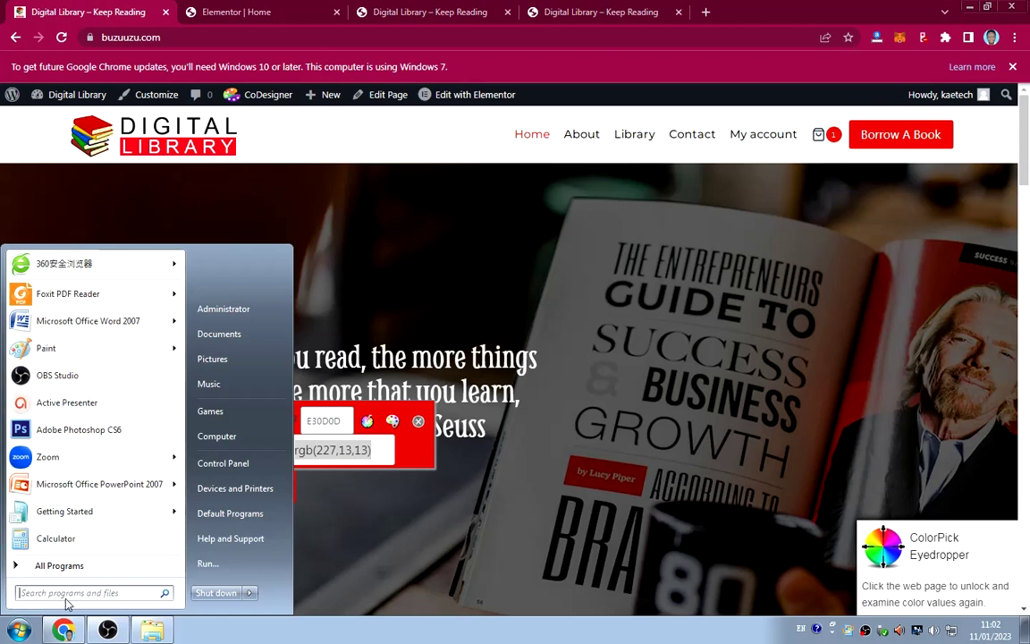
text(blk)
click(36, 283)
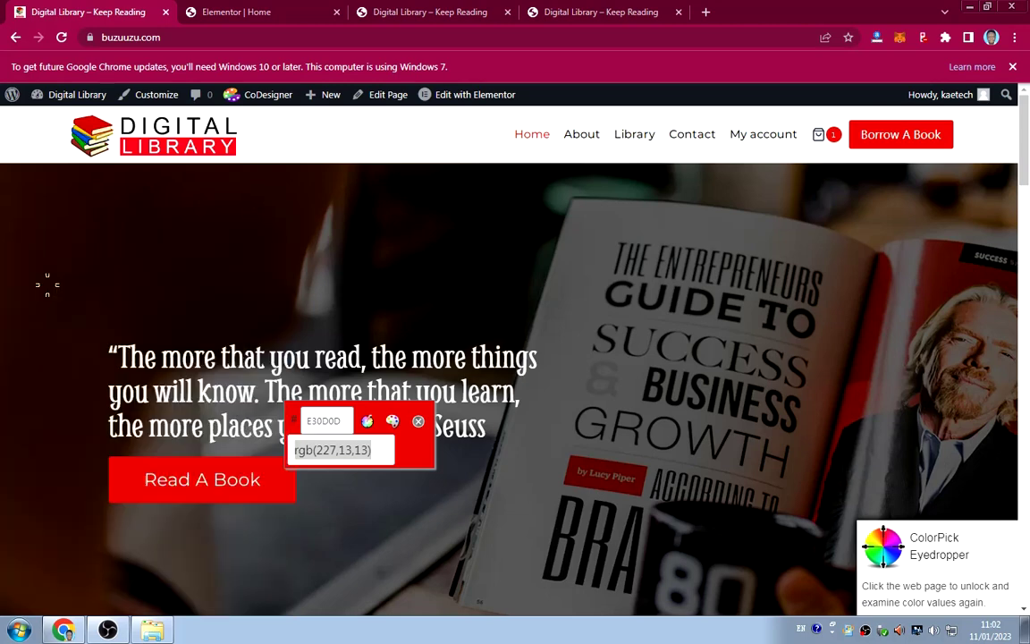
click(152, 56)
click(172, 73)
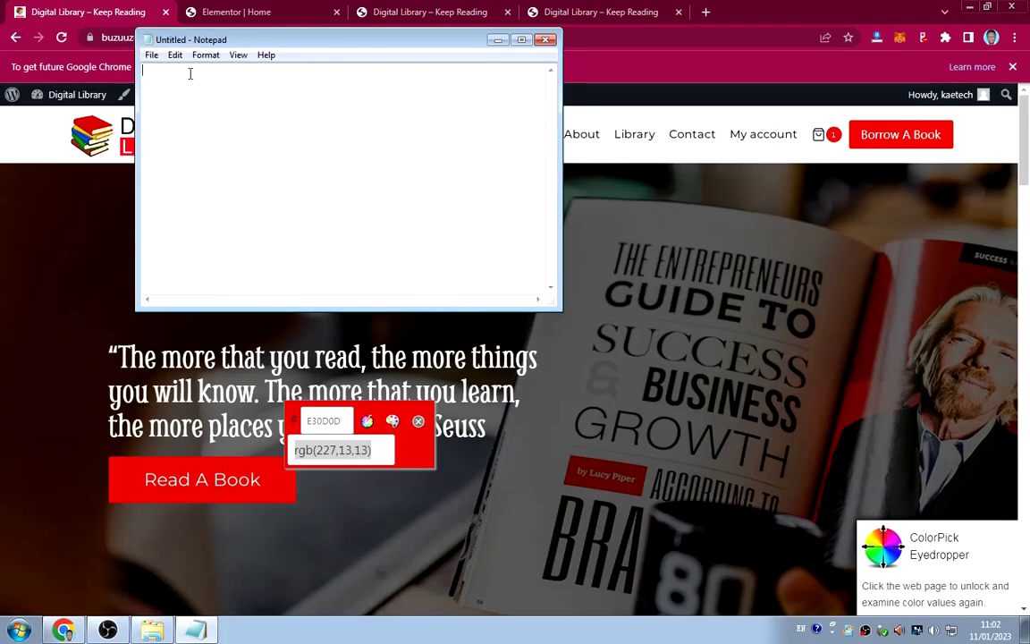
key(ctrl+v)
click(684, 17)
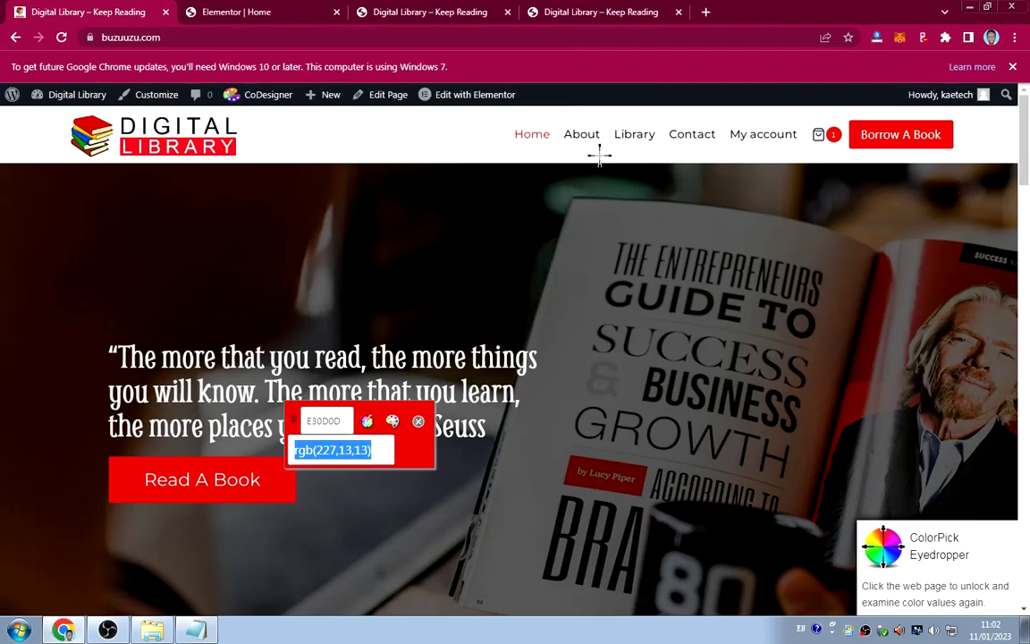
key(Escape)
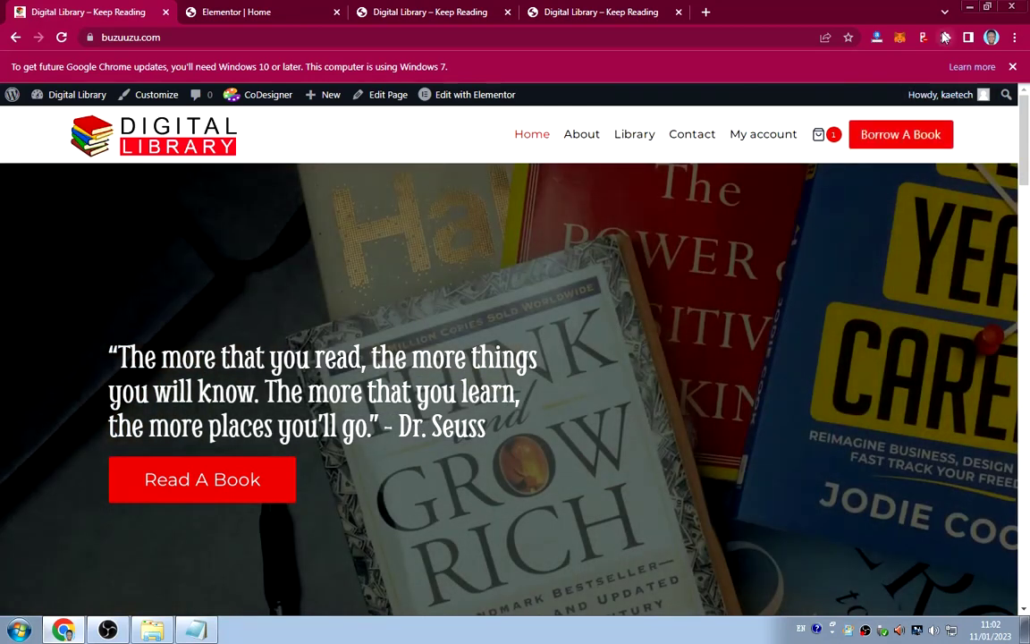
Inspect the fonts used on the reference homepage with the WhatFont extension, then exit it.
click(945, 38)
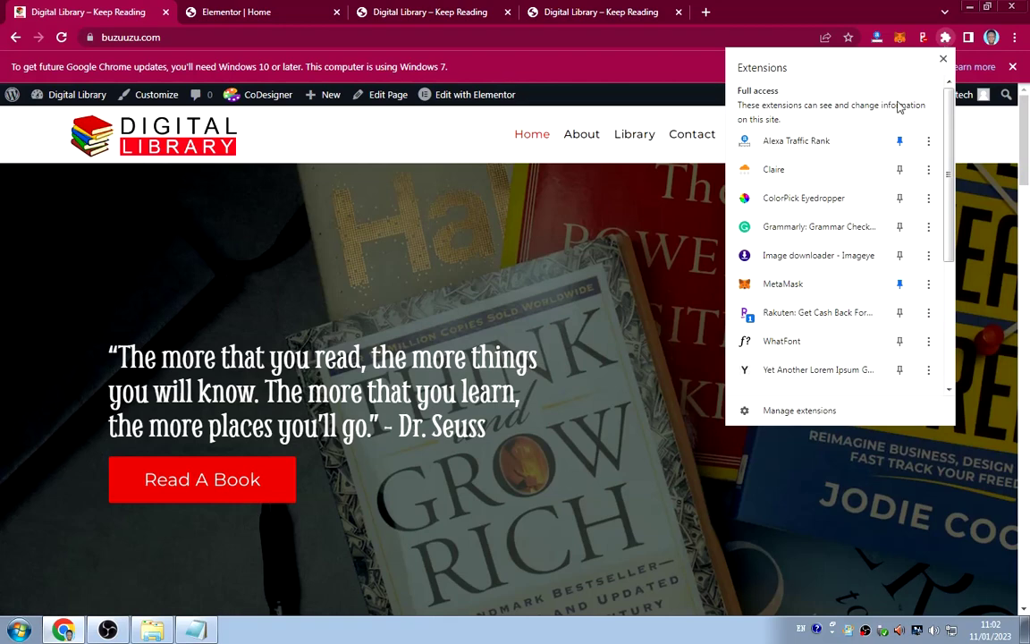
scroll(804, 214, down, 2)
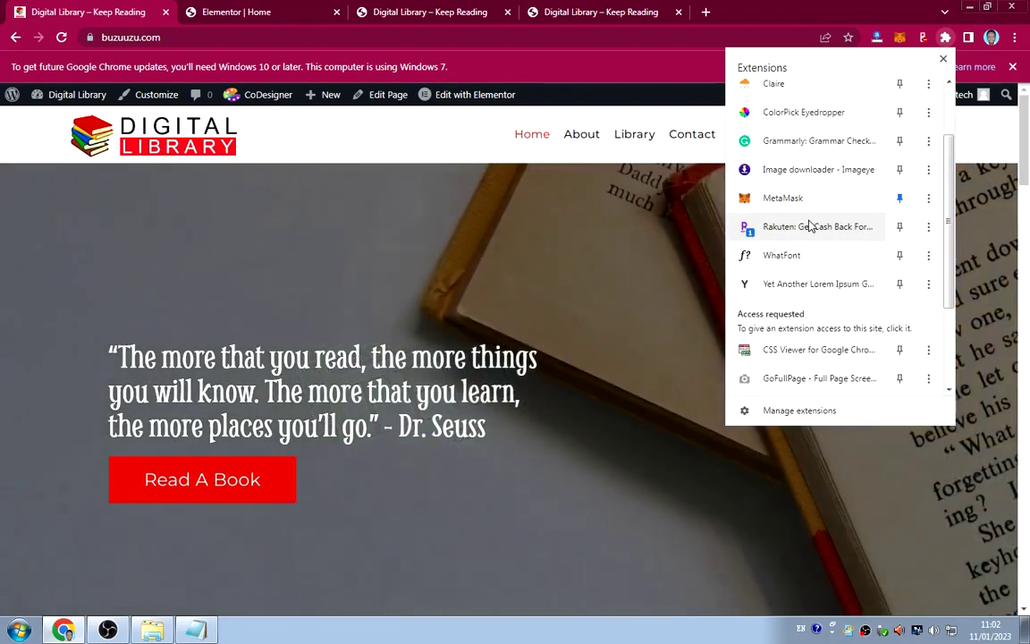
scroll(807, 224, down, 2)
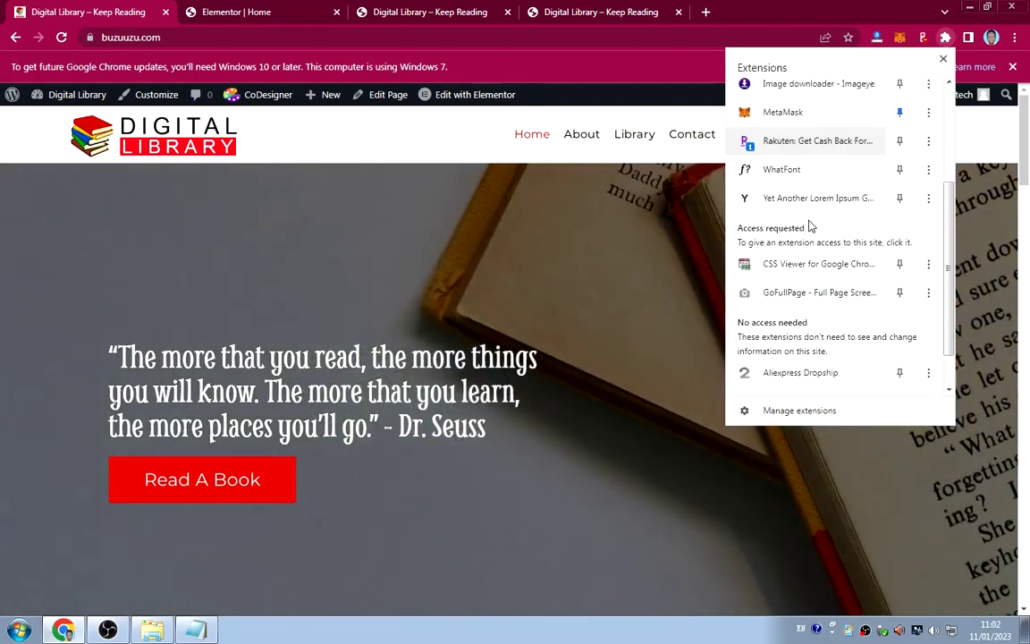
click(781, 173)
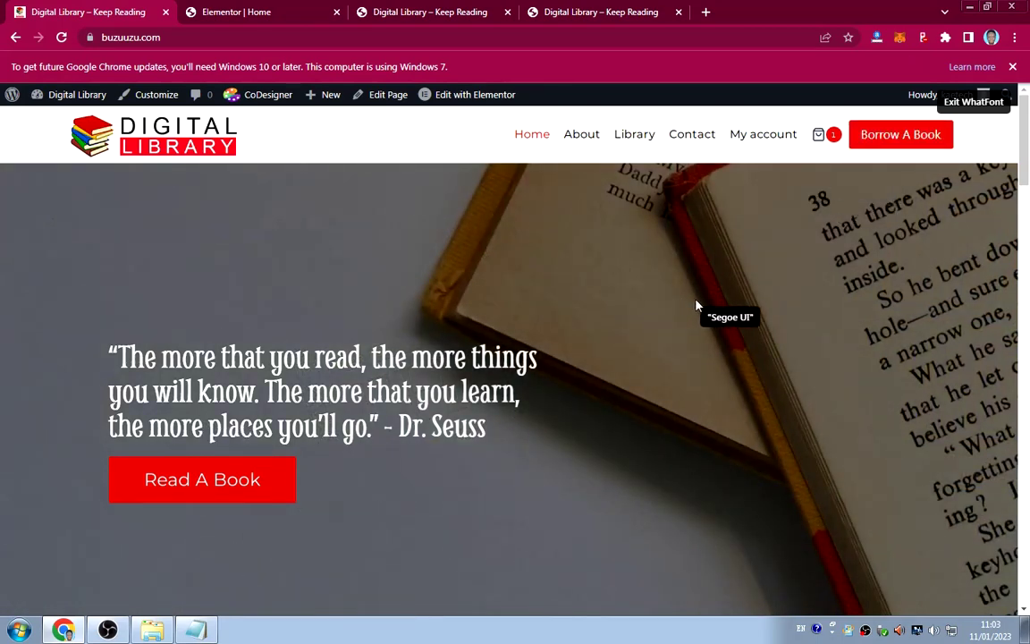
key(Escape)
Record the fonts under the colour code in Notepad as "Font: Hero: Smythe" and, on the following line, "Montserat".
click(195, 630)
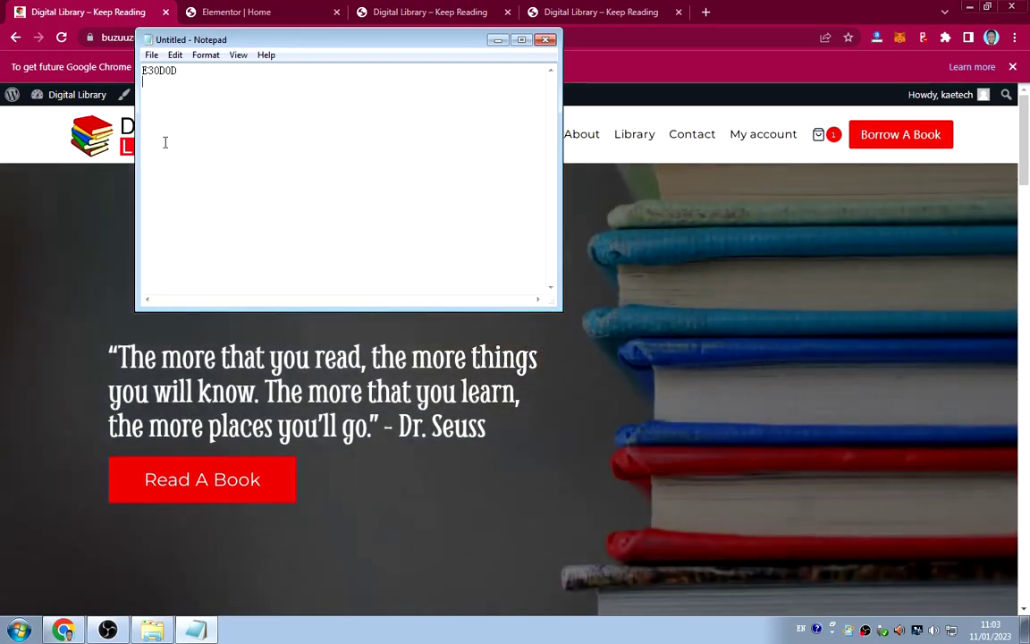
key(Return)
text(Font: Hero:)
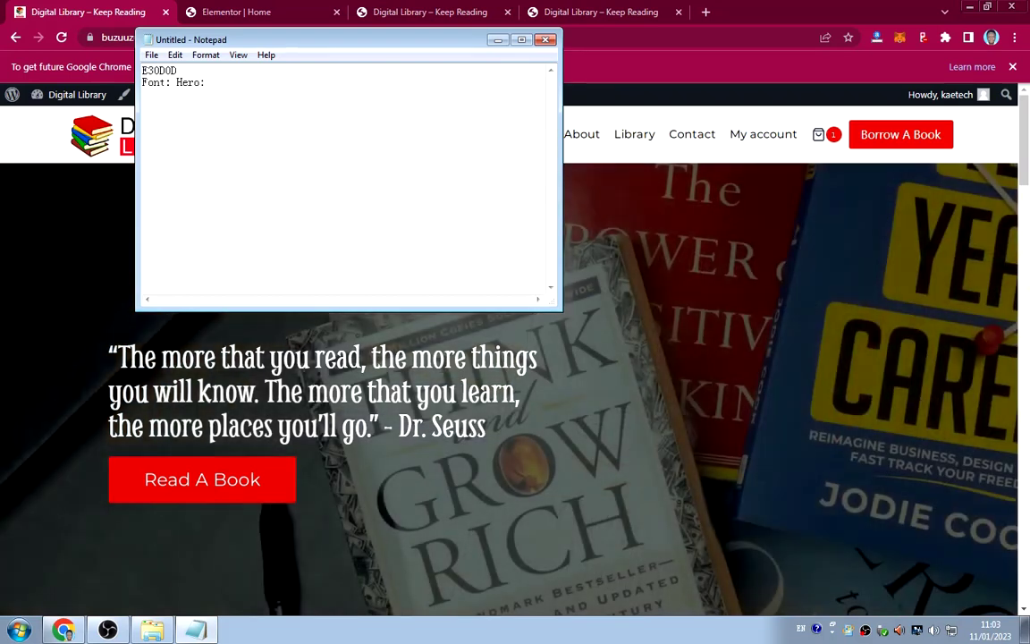
text(ythe)
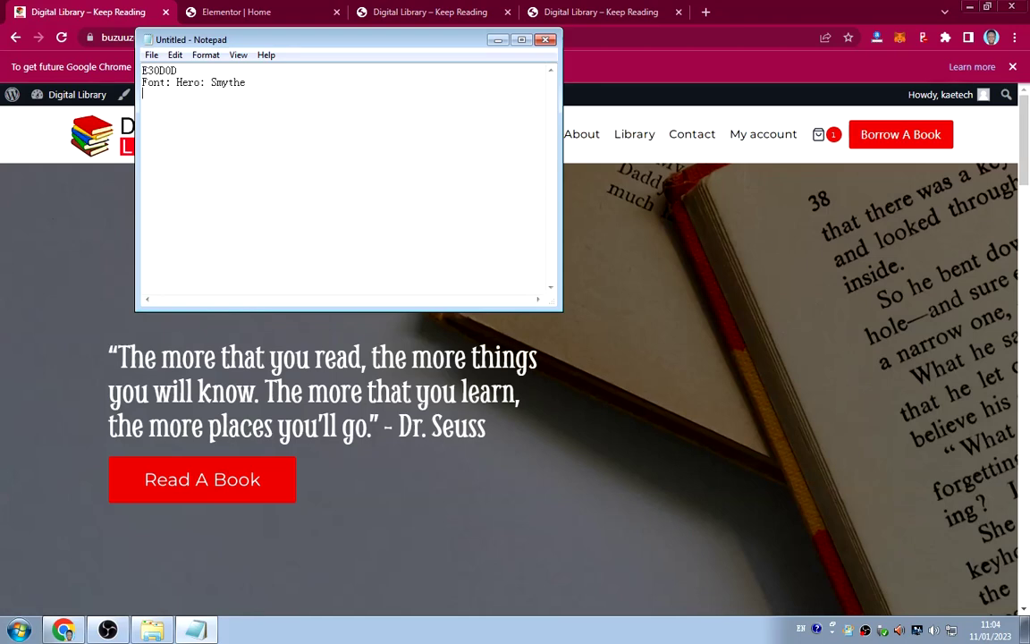
key(Return)
text(Montse)
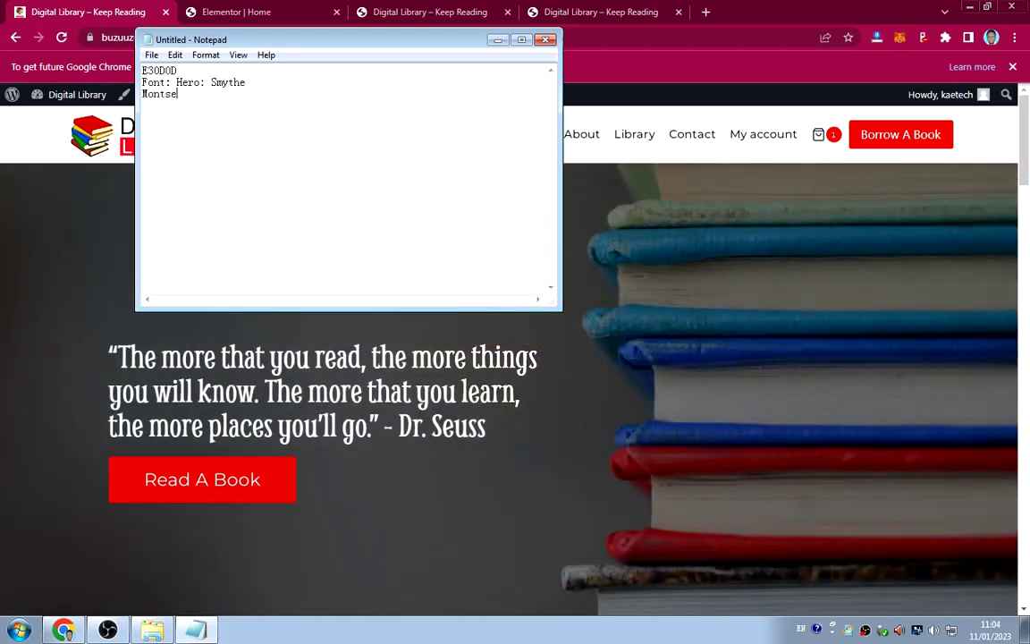
text(rat)
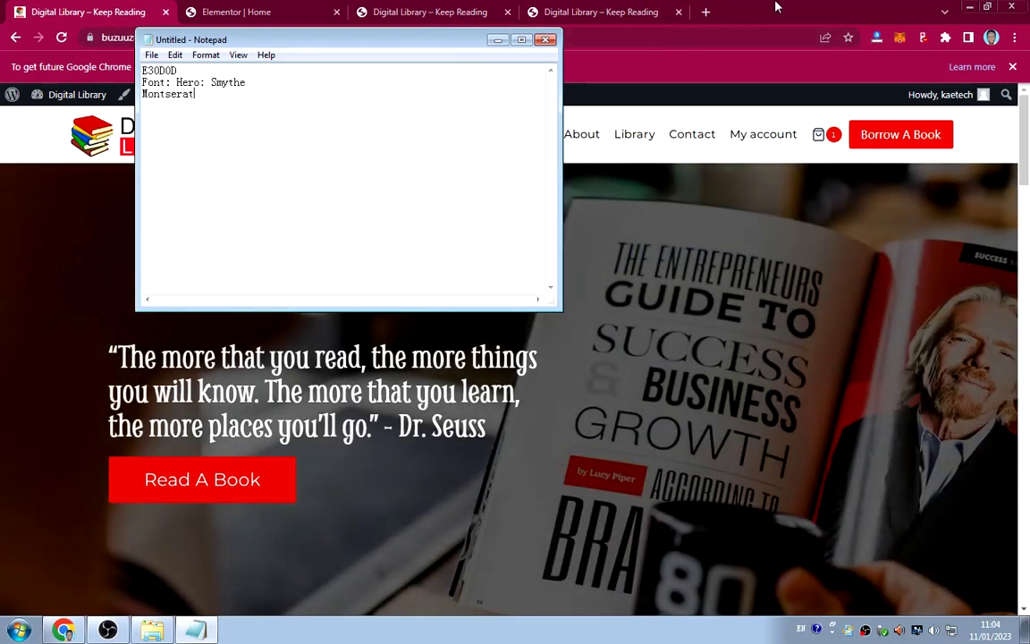
Review the reference hero once more and add a section with two equal columns to the Home page in Elementor.
click(776, 6)
scroll(488, 270, down, 5)
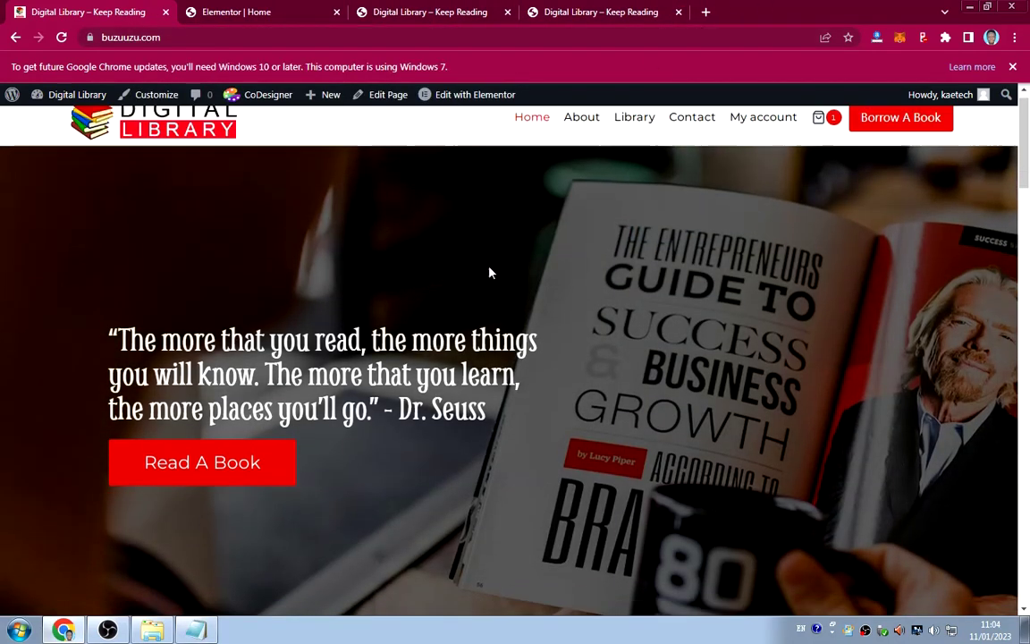
scroll(491, 271, up, 5)
scroll(490, 270, up, 1)
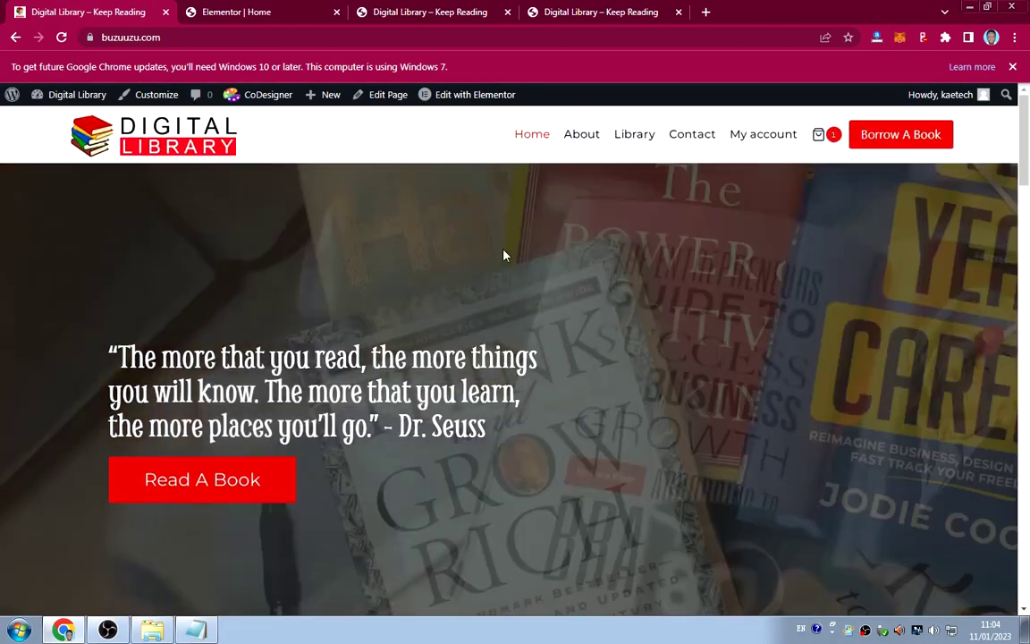
click(268, 11)
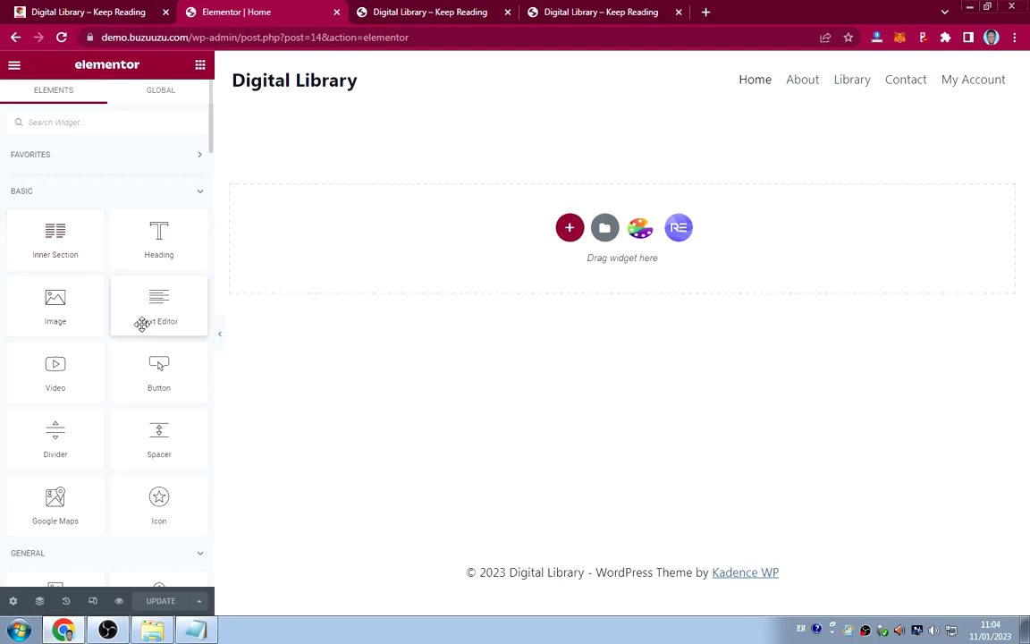
click(109, 12)
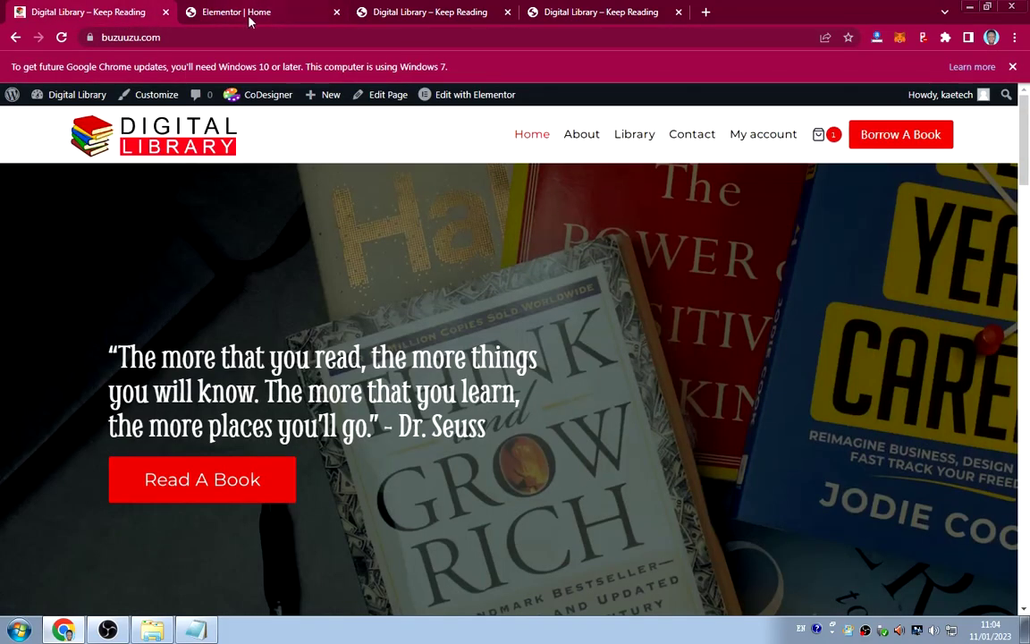
click(250, 18)
click(568, 229)
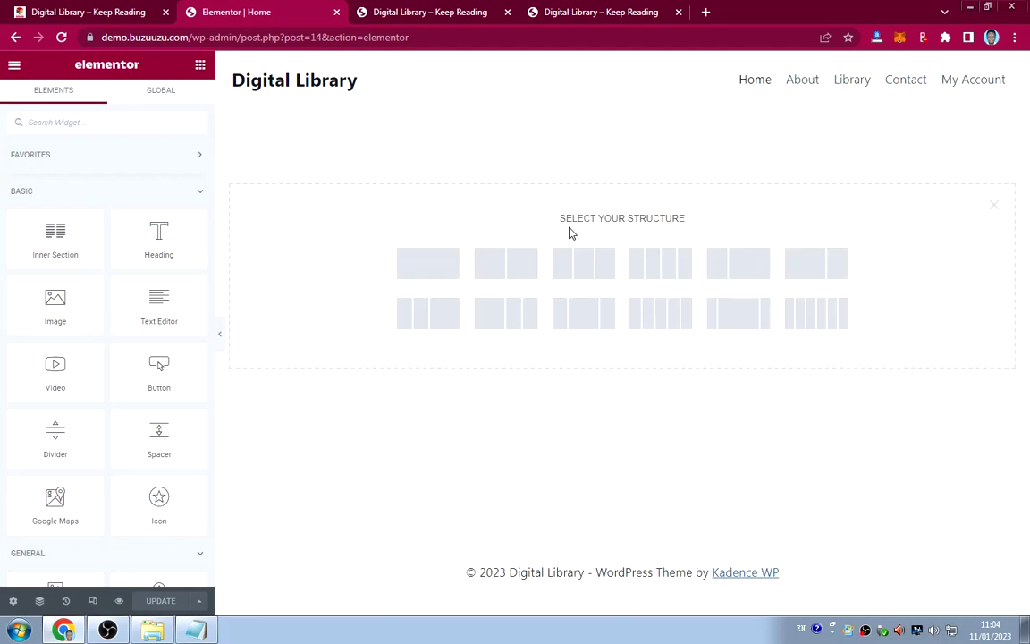
click(506, 270)
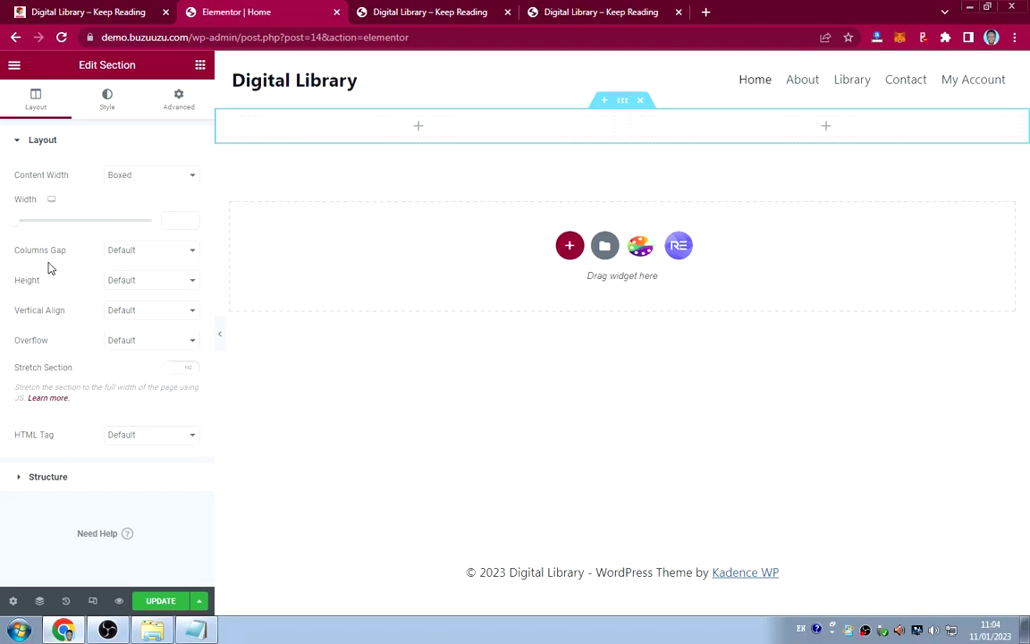
Set the two-column section's height to Min Height with a minimum of 700 px.
click(154, 281)
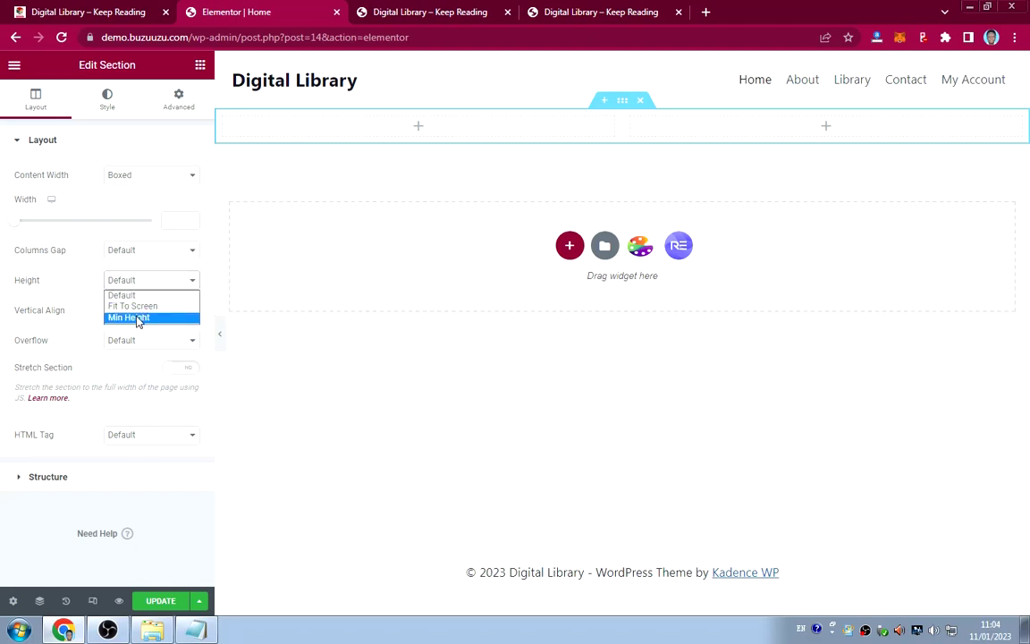
click(141, 318)
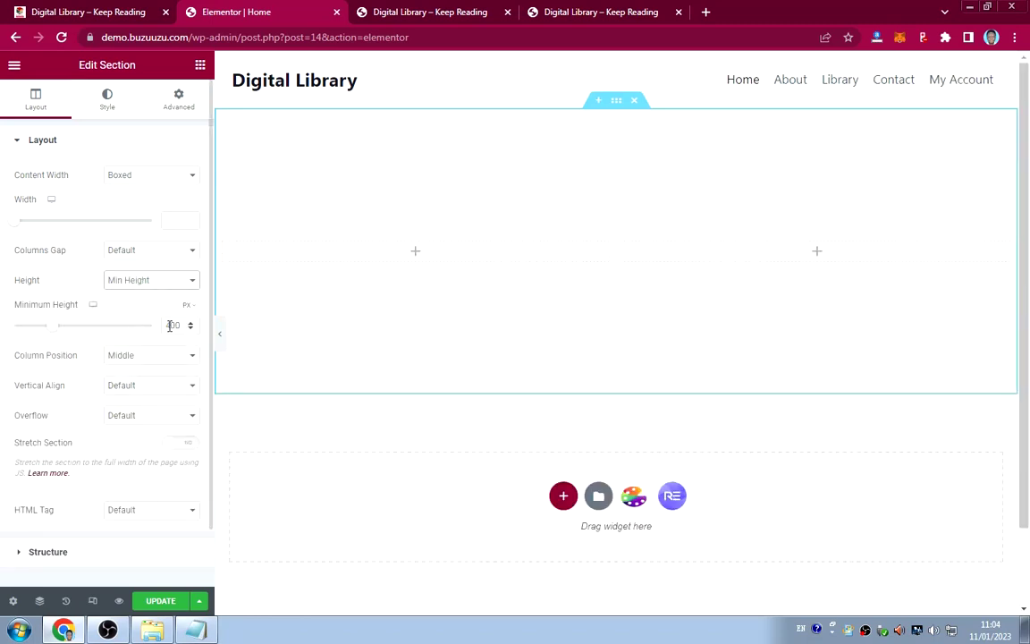
click(168, 325)
text(700)
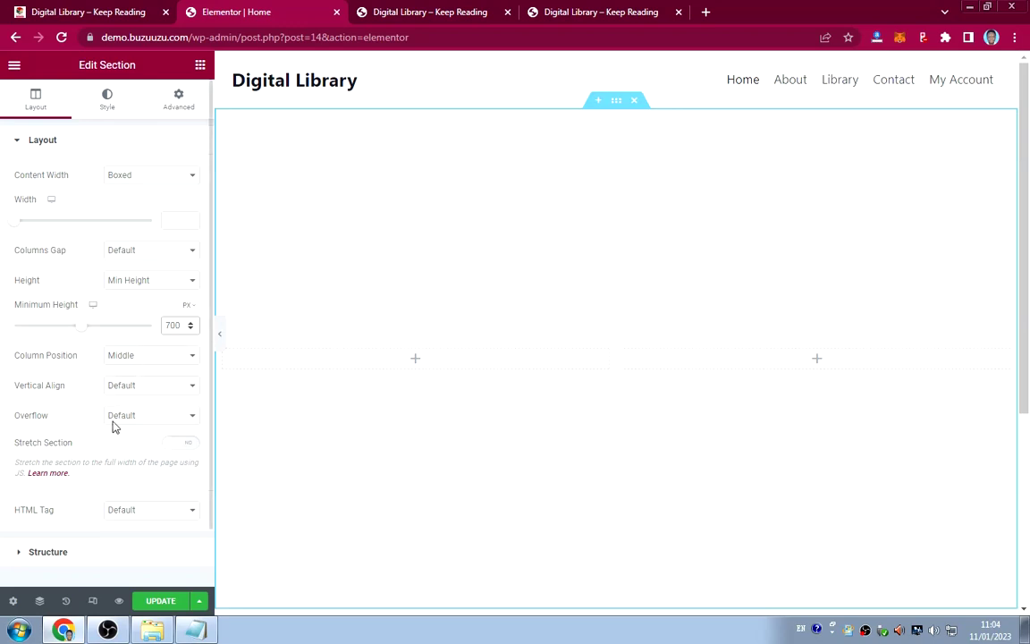
Choose a Classic background for the section and upload all six images from the "image web" folder to the media library.
click(105, 100)
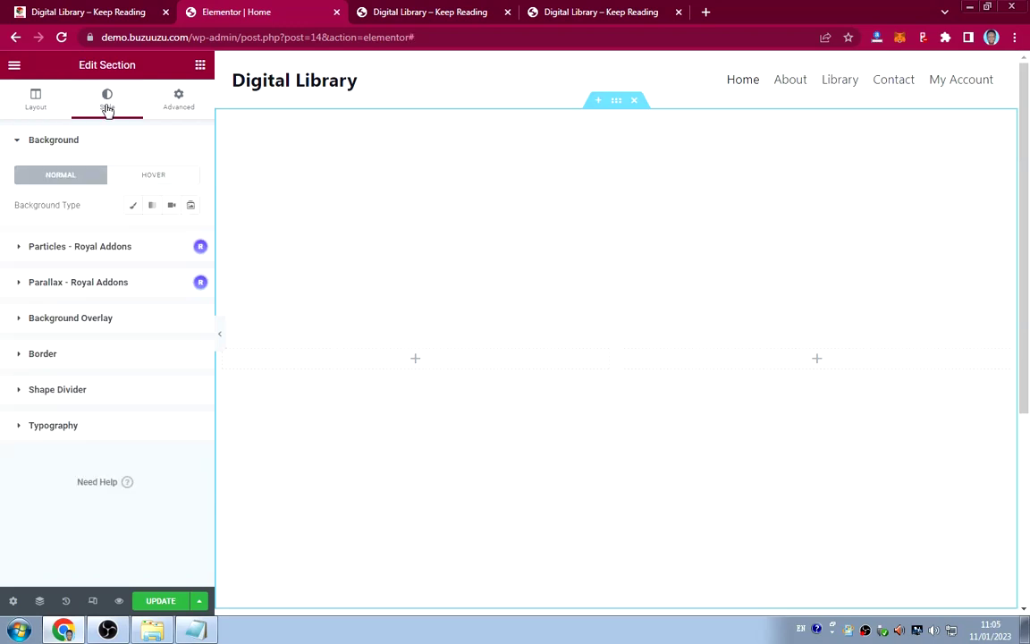
click(132, 206)
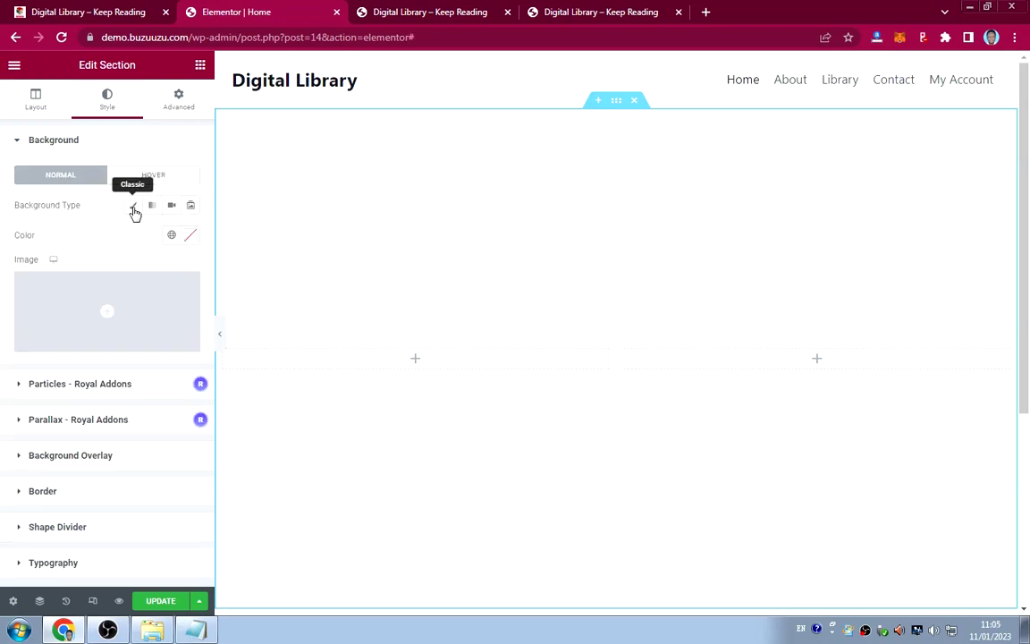
click(115, 292)
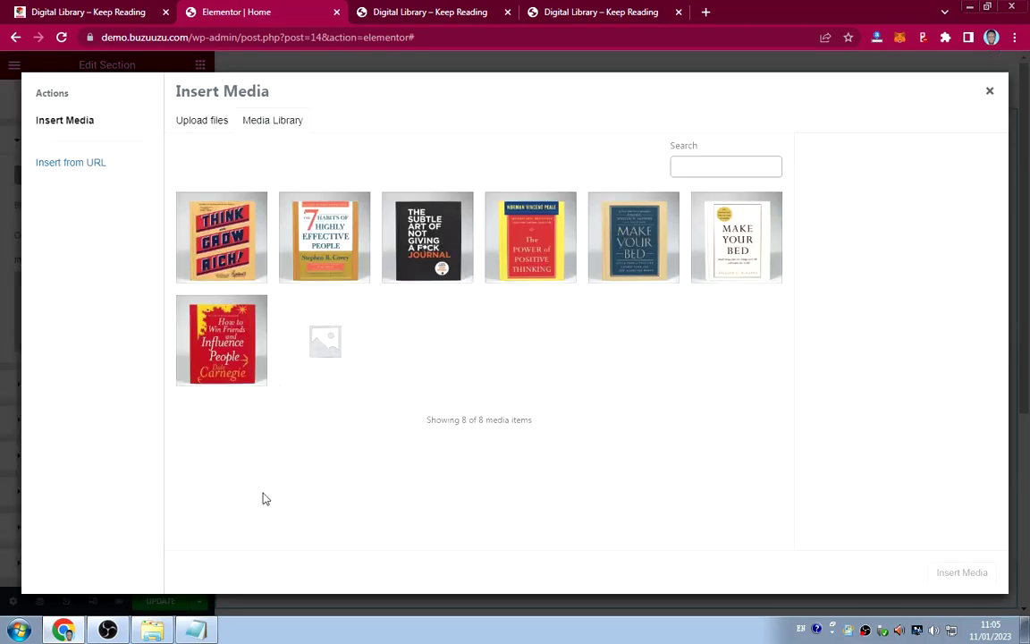
click(152, 631)
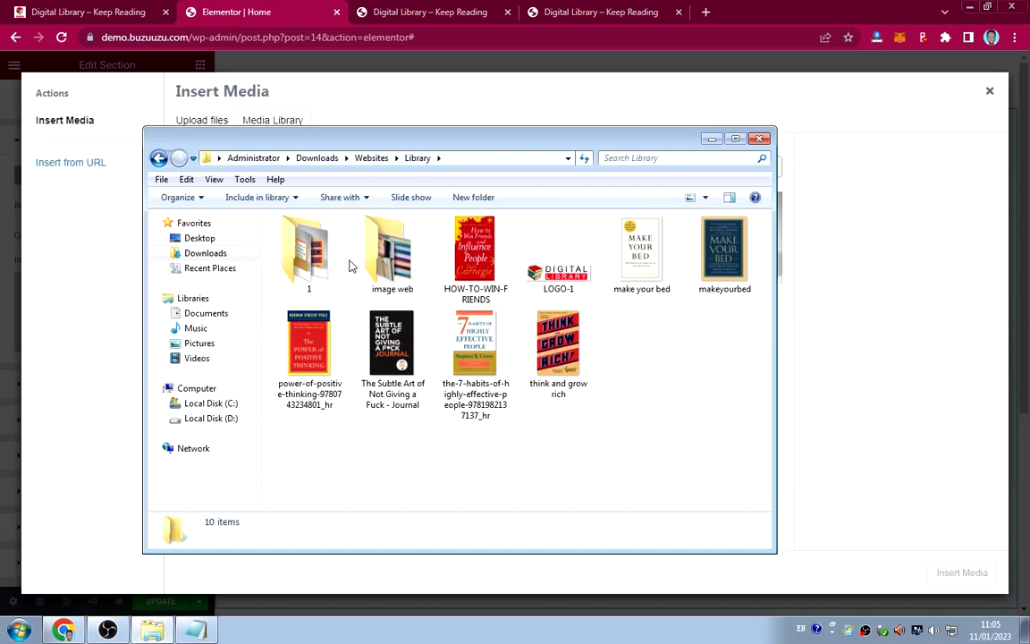
double_click(394, 261)
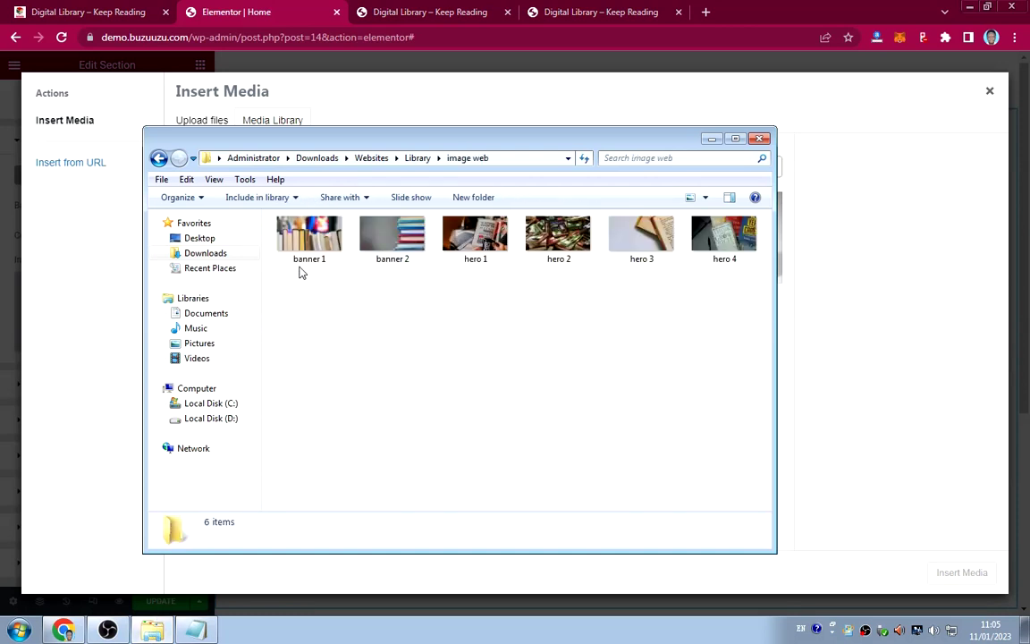
click(340, 239)
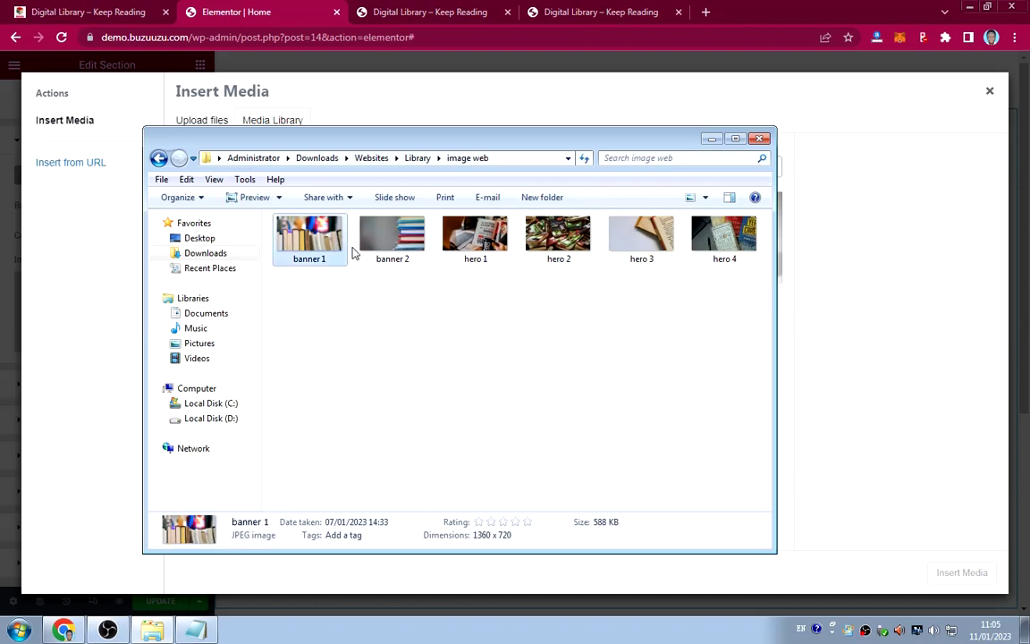
key(ctrl+a)
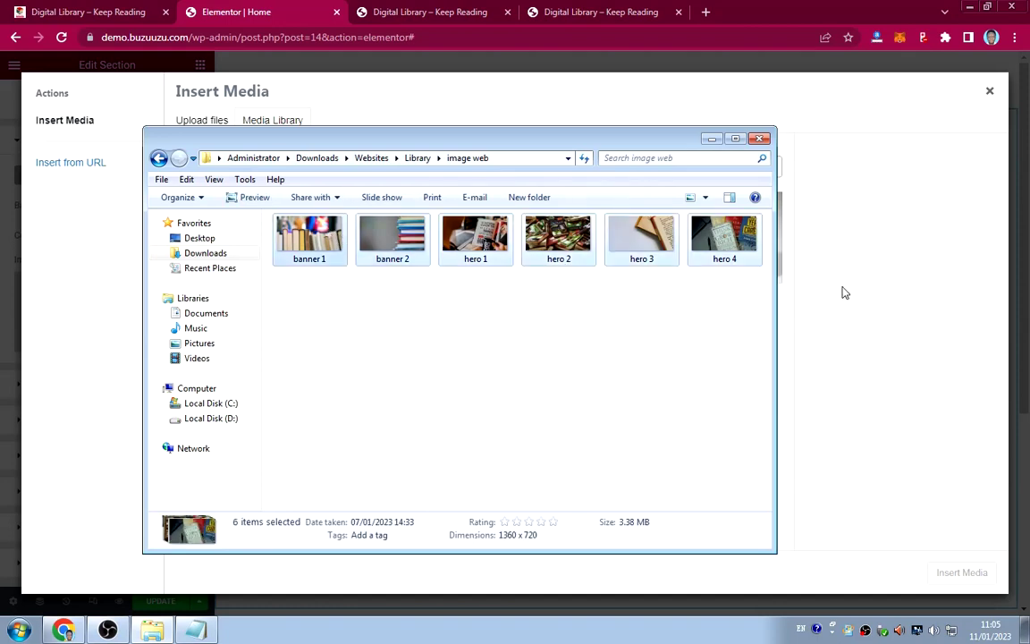
drag(845, 293, 841, 292)
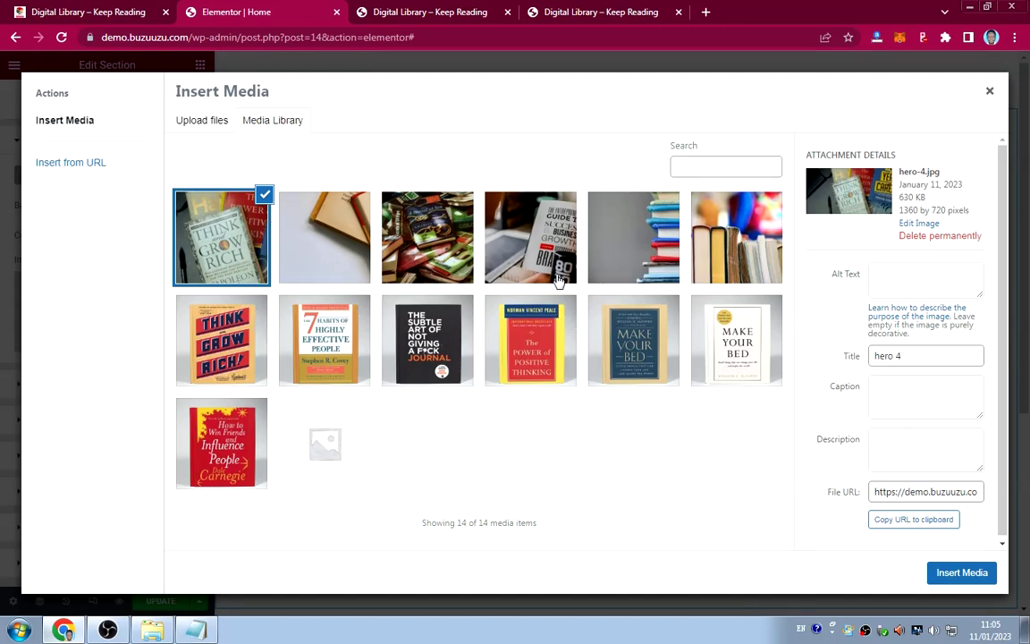
Upload the LOGO-1 image from the Library folder to the media library.
click(152, 631)
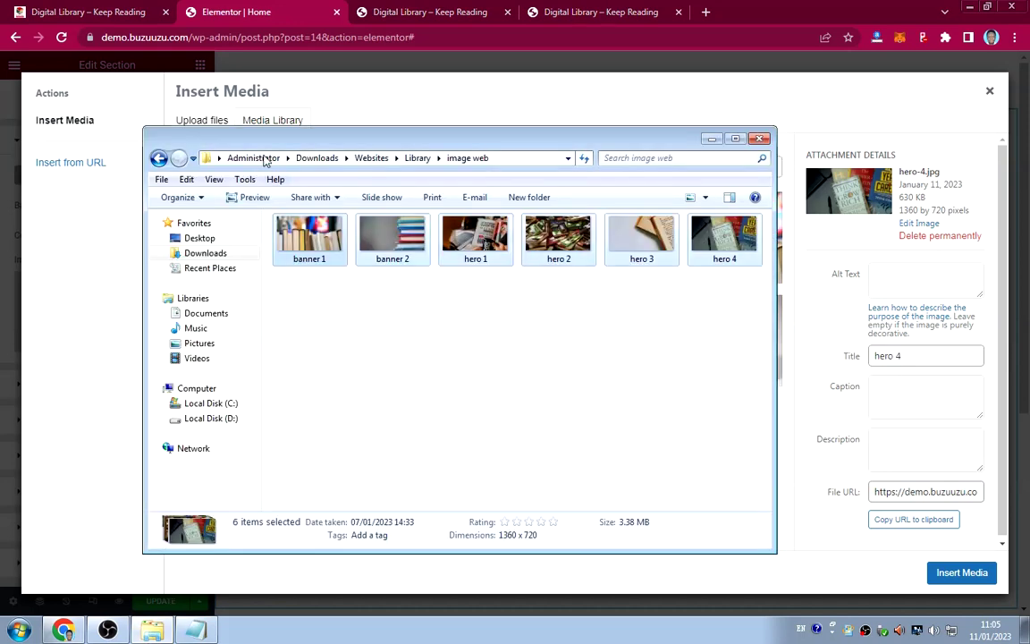
click(419, 158)
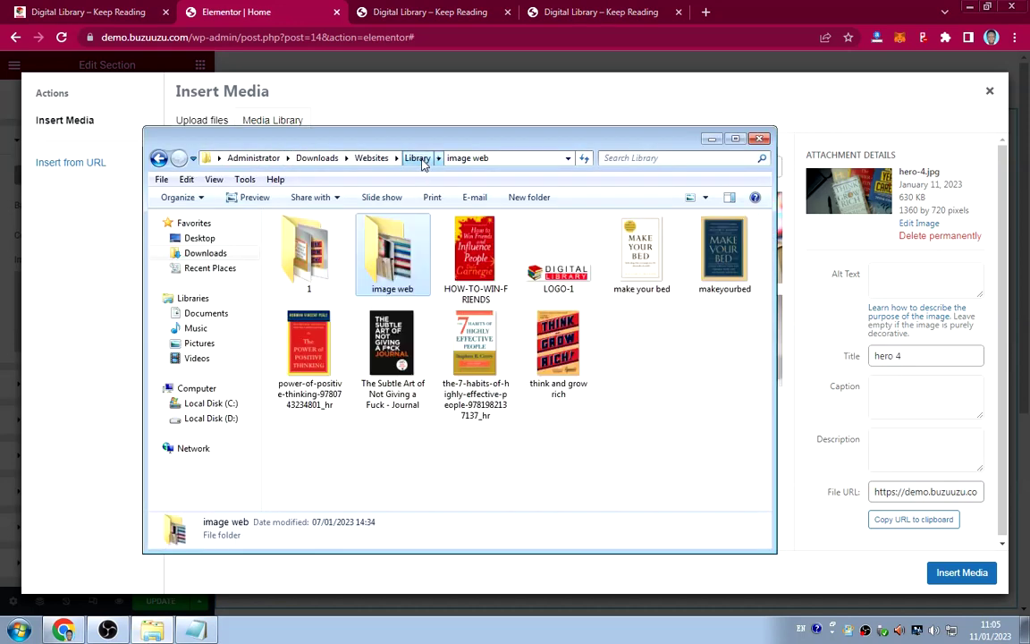
click(556, 275)
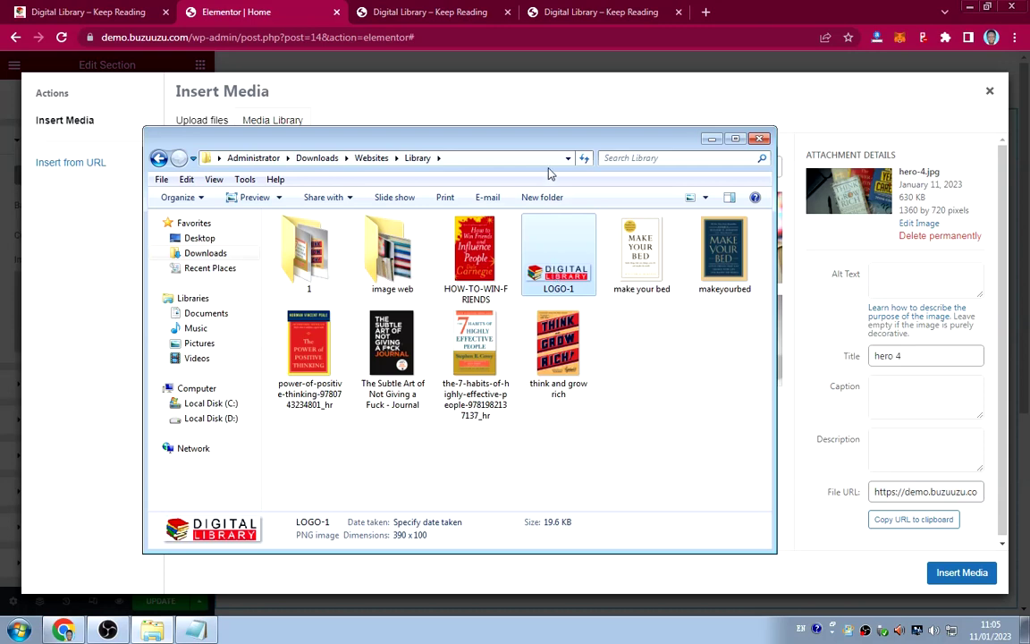
drag(414, 134, 291, 111)
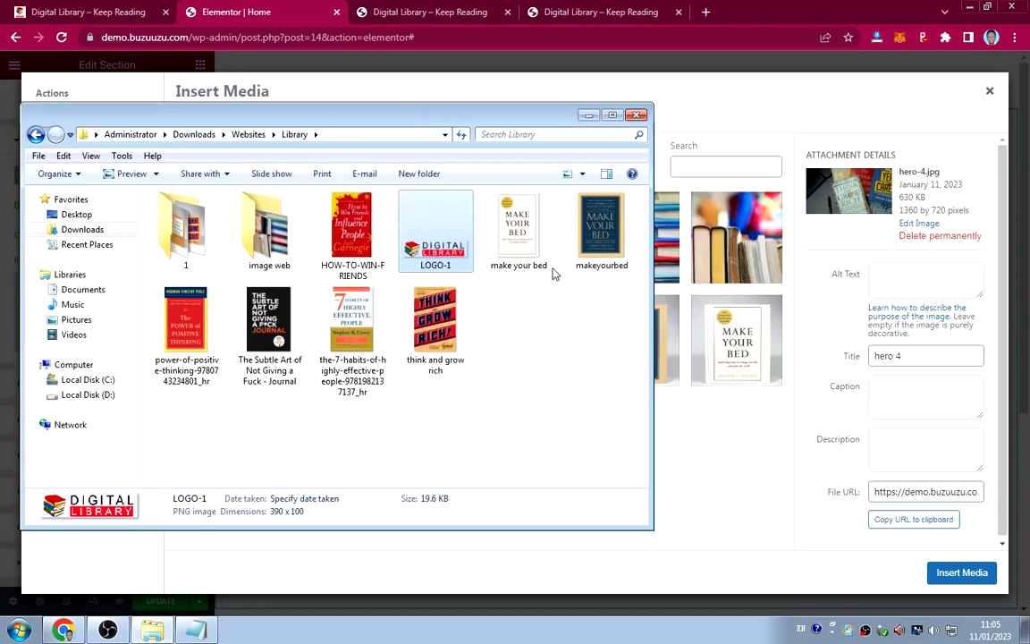
drag(554, 275, 308, 426)
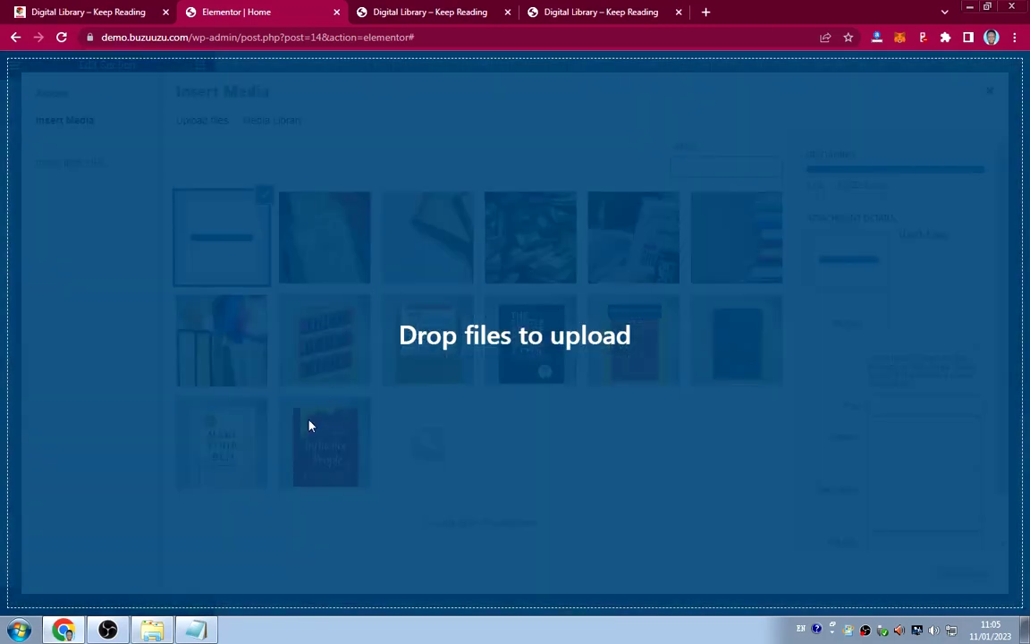
Reload the Home page editor to clear the stuck file-upload overlay.
click(153, 630)
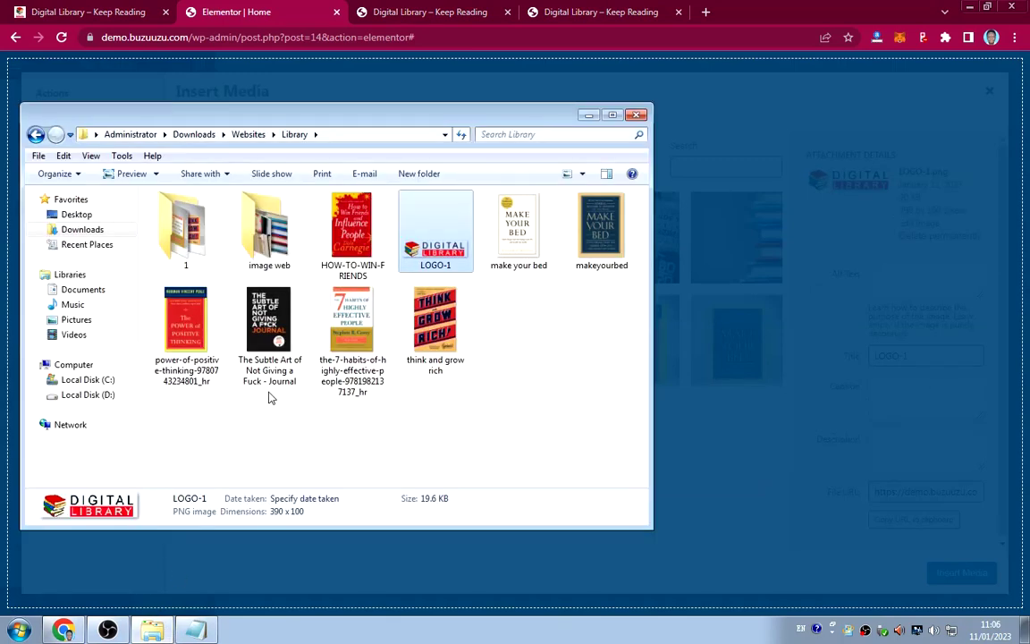
click(738, 122)
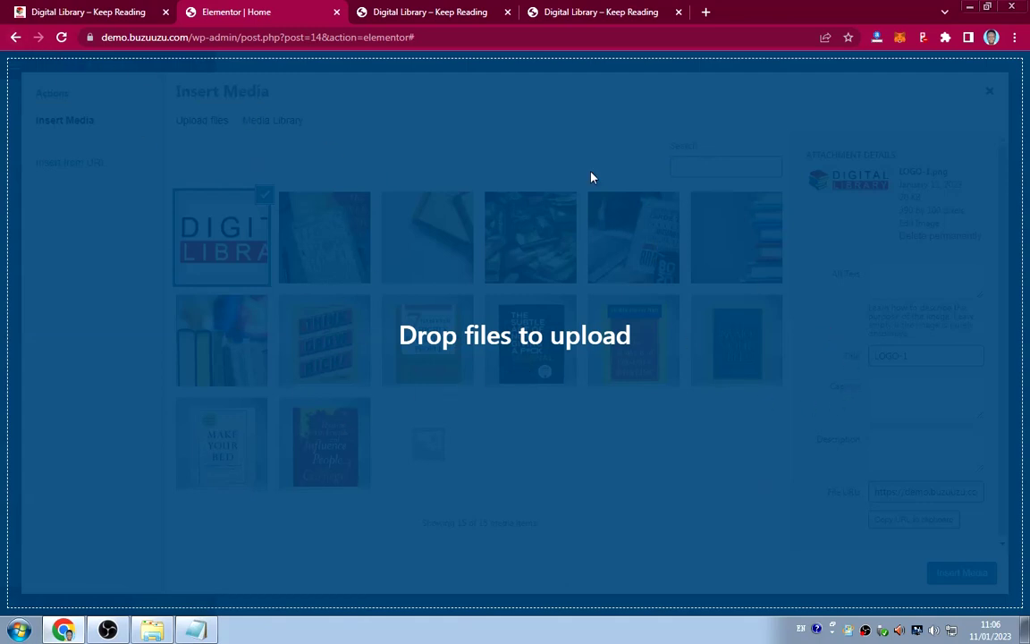
click(62, 38)
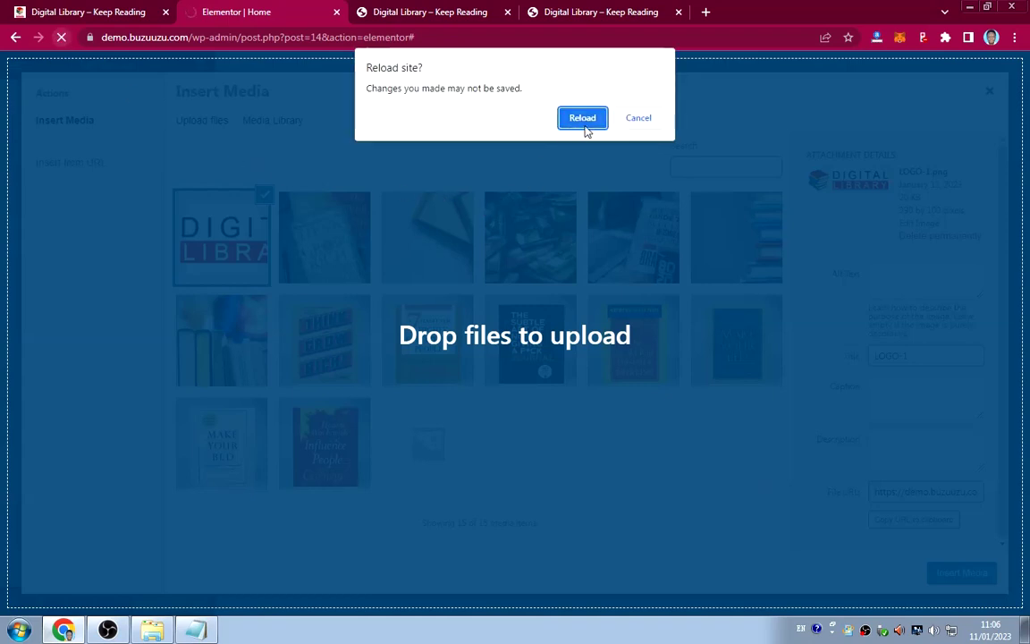
click(586, 119)
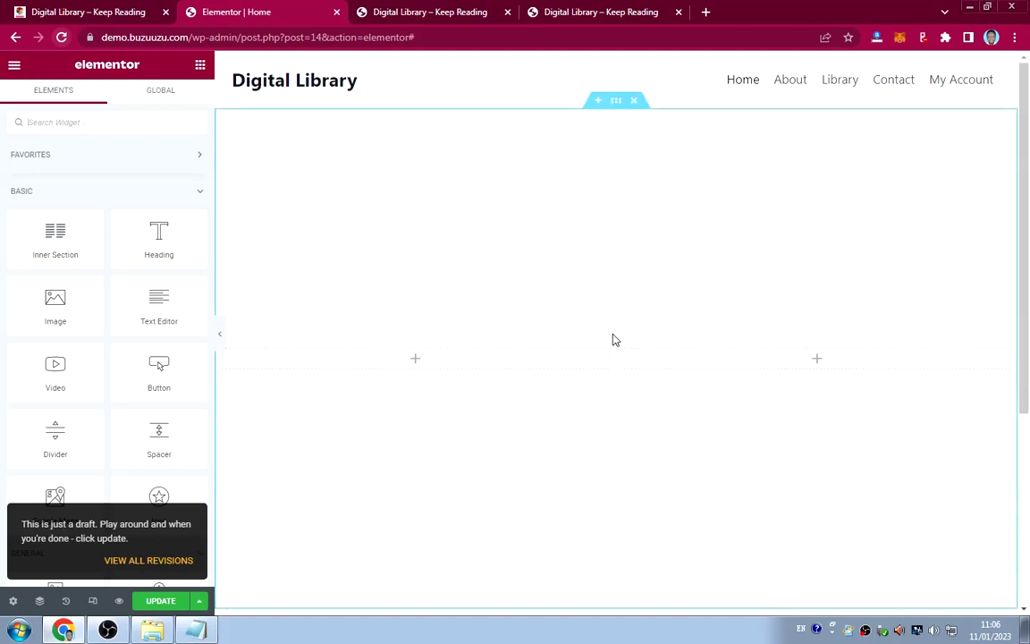
scroll(611, 338, down, 3)
scroll(612, 338, up, 3)
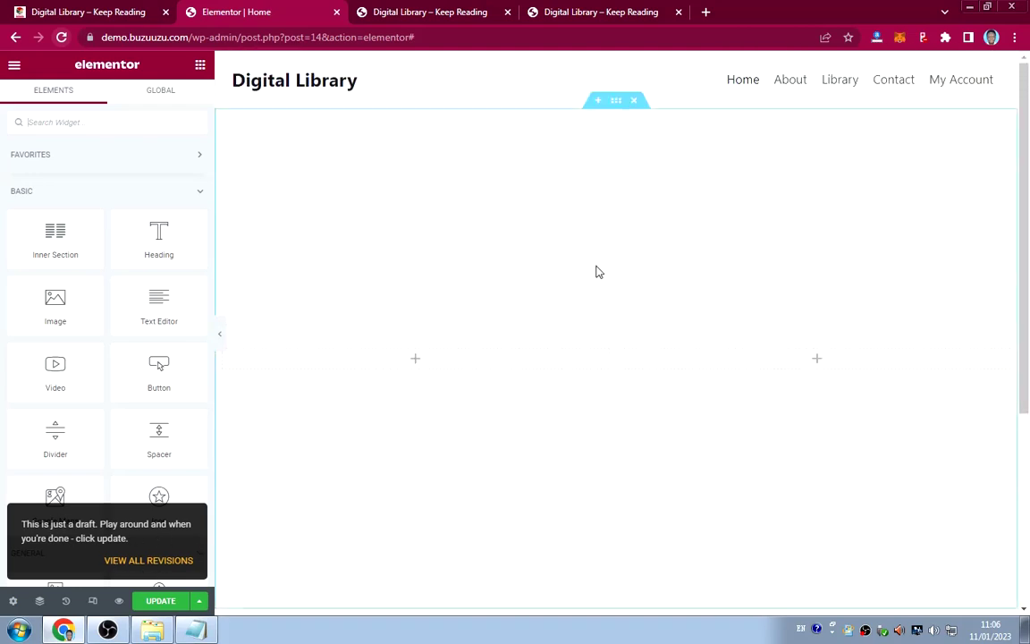
Check the uploaded images in the media library, then switch the two-column section's background type to Slideshow.
click(616, 101)
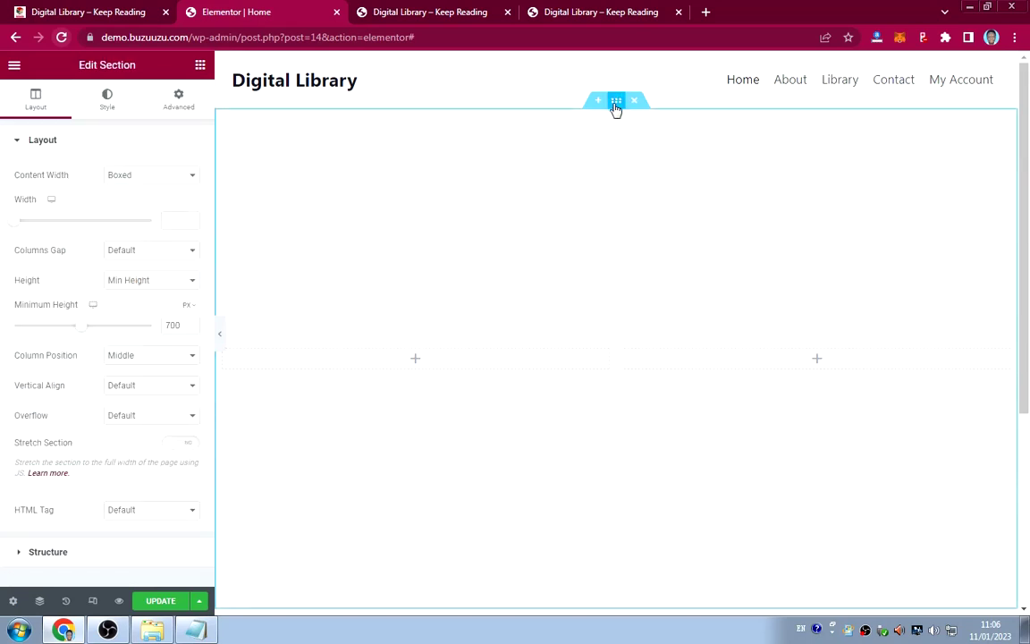
click(105, 99)
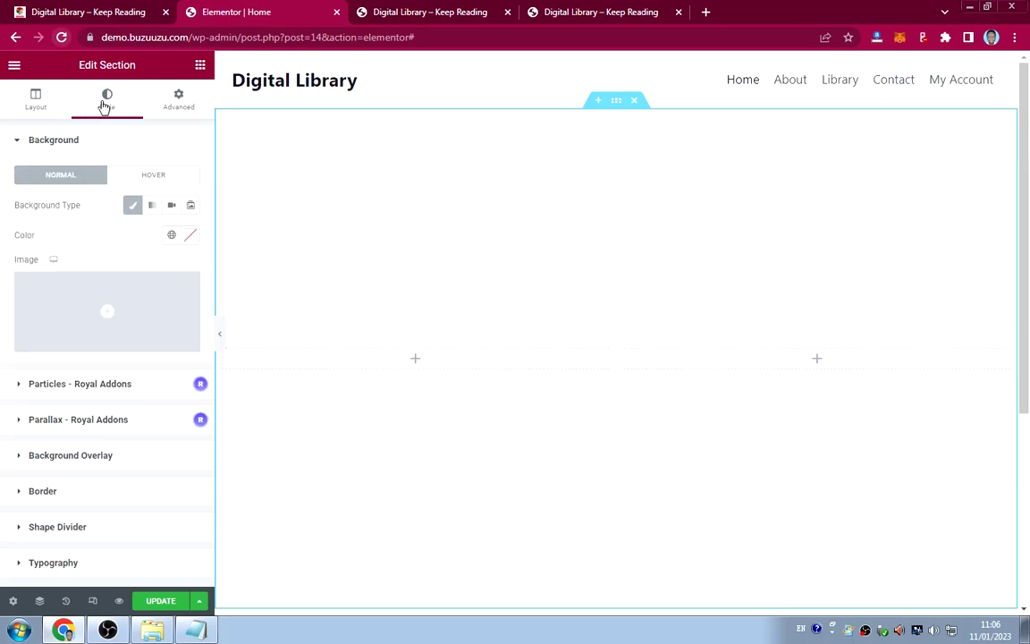
click(109, 310)
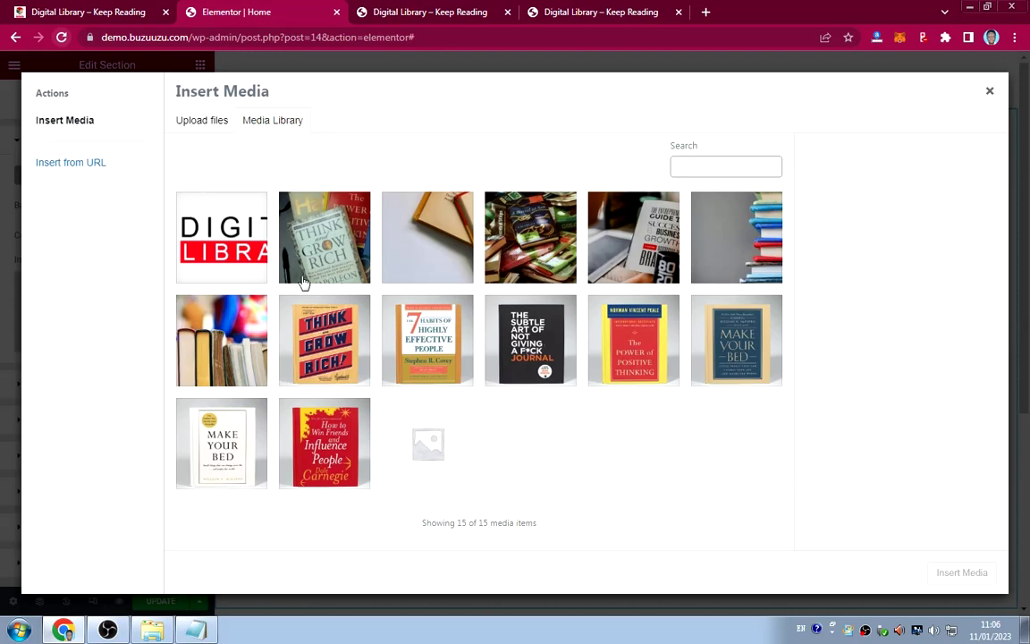
click(990, 91)
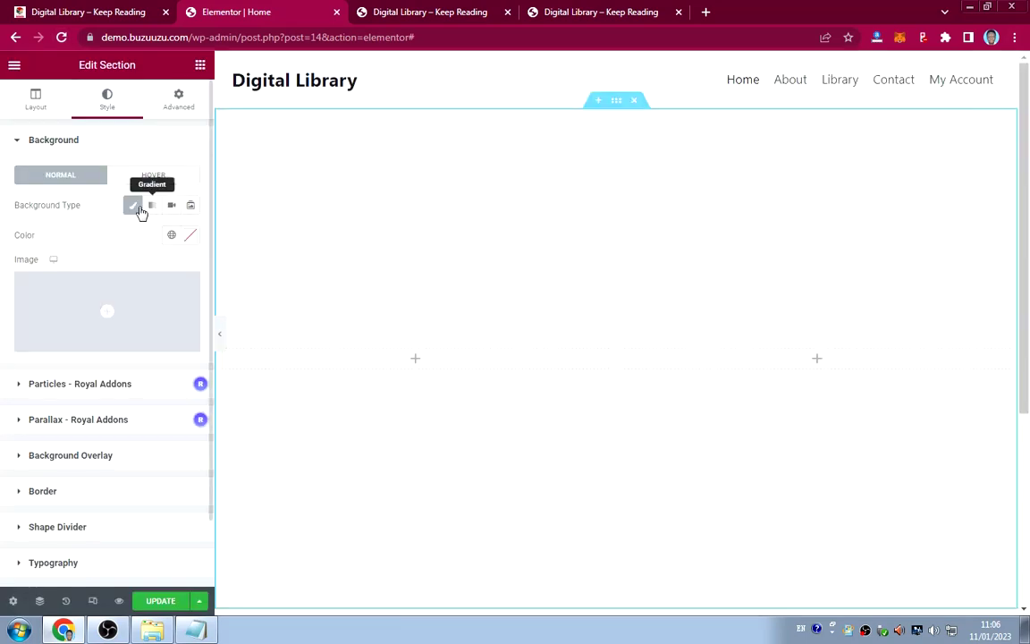
click(192, 209)
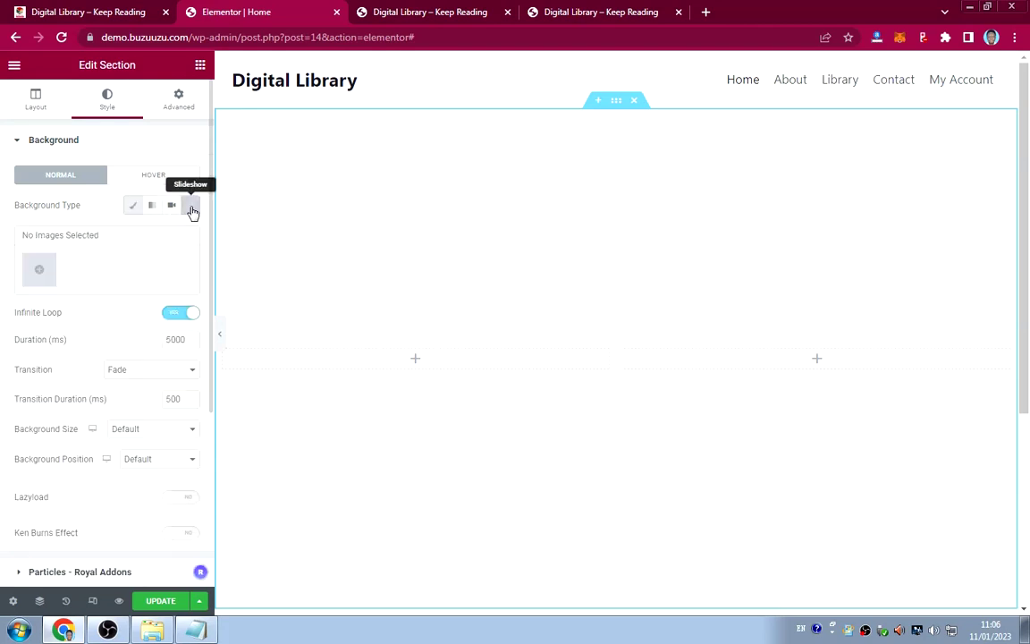
Create the slideshow gallery from the hero 4, hero 3, hero 2, hero 1 and banner 2 images and insert it.
click(40, 270)
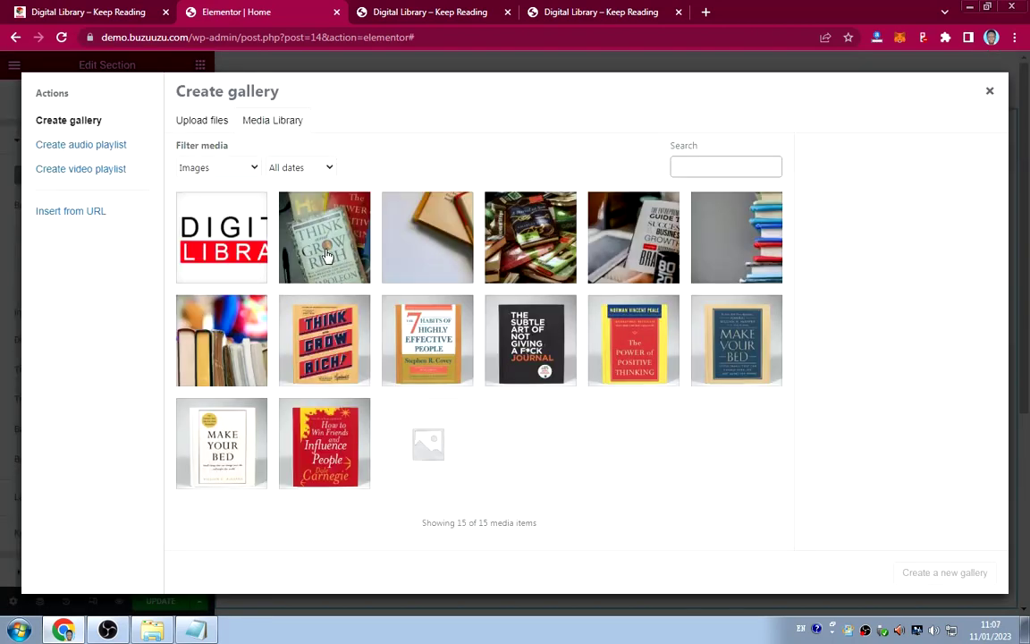
click(328, 256)
click(436, 253)
click(536, 238)
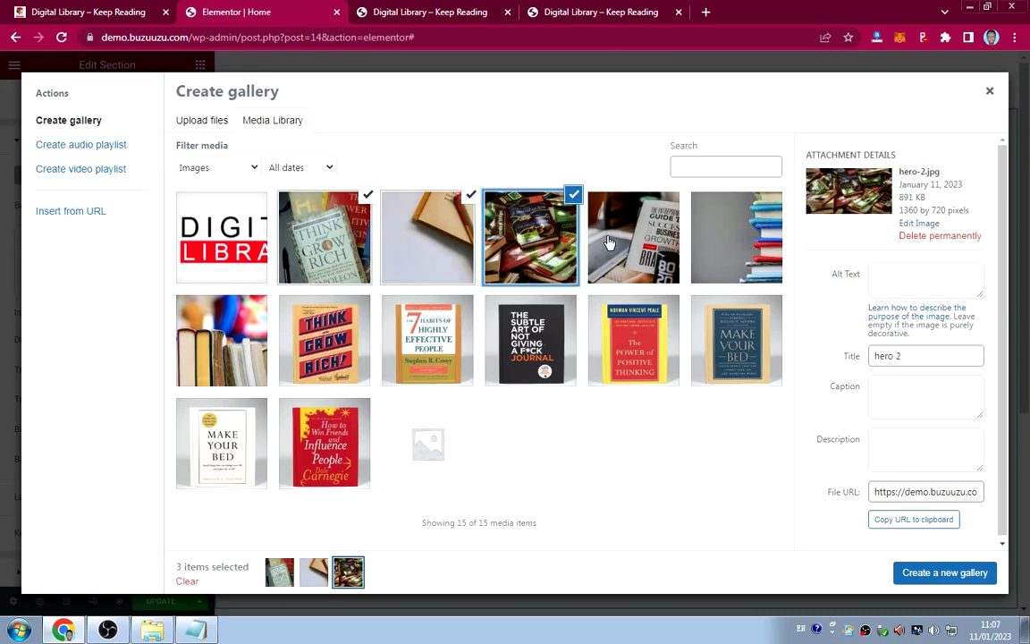
click(608, 242)
click(719, 253)
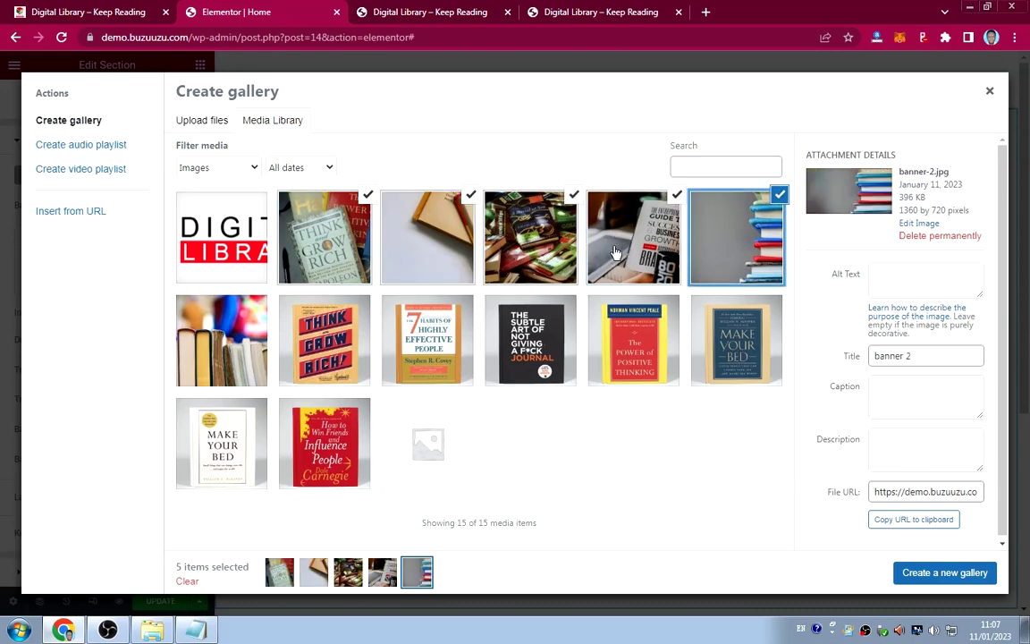
click(936, 573)
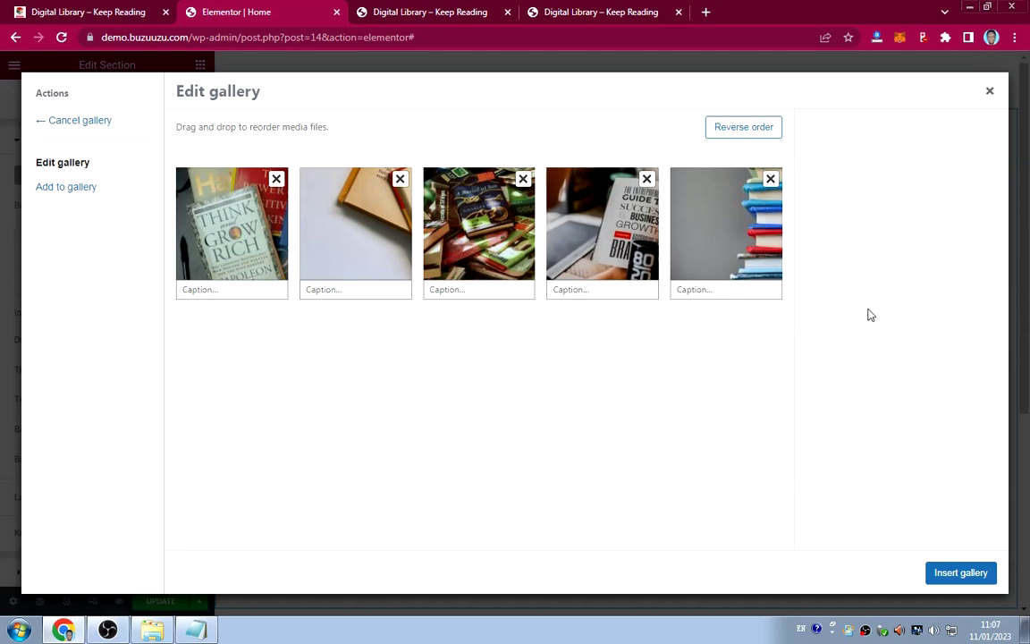
click(950, 573)
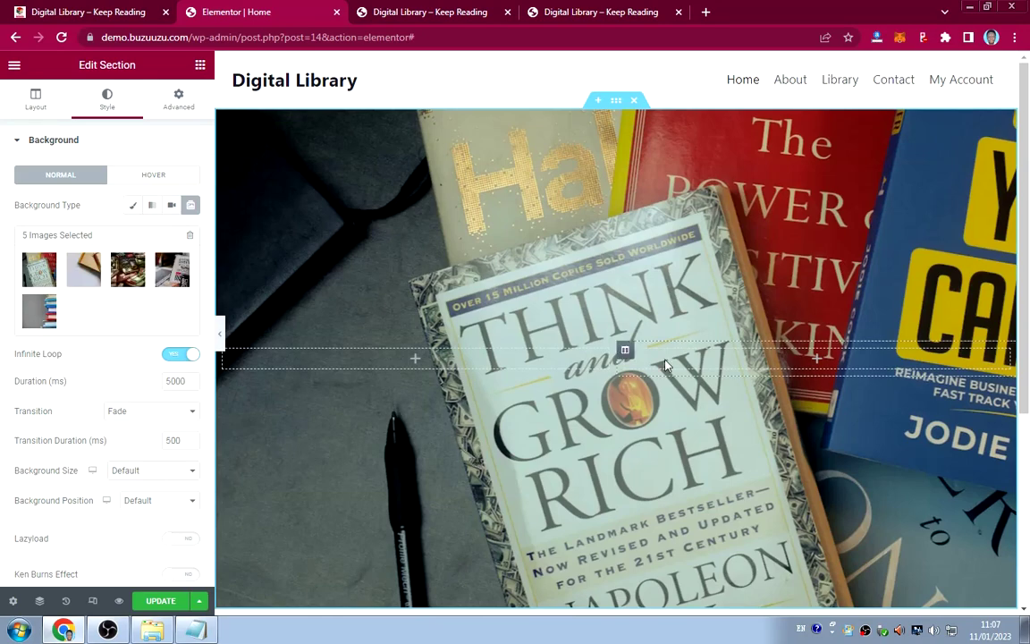
Set the slideshow's background size to Cover and its background position to Center Center.
scroll(667, 363, down, 4)
scroll(666, 364, up, 3)
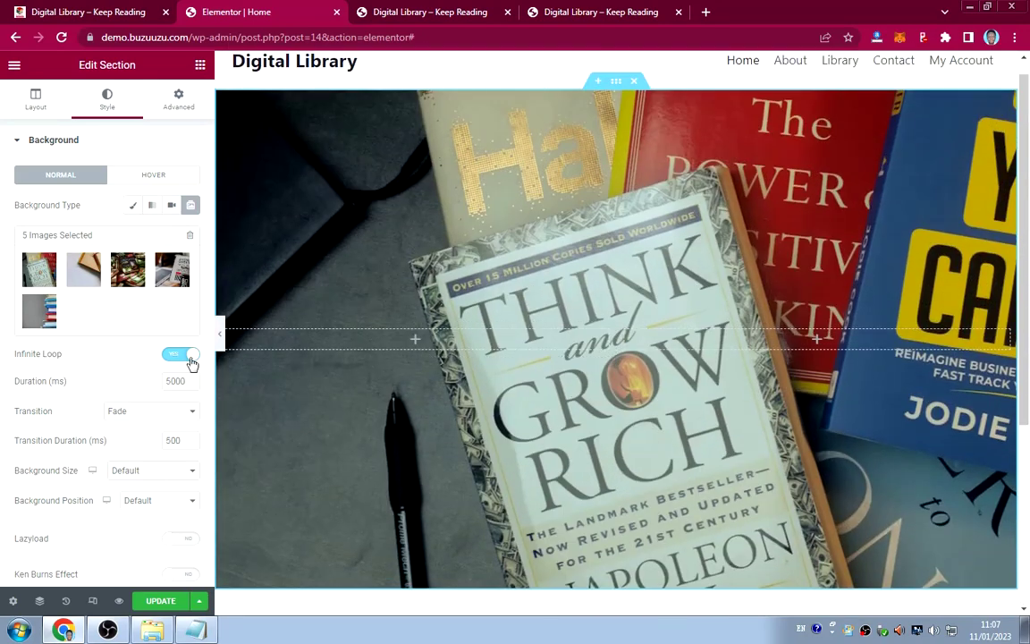
scroll(85, 379, down, 3)
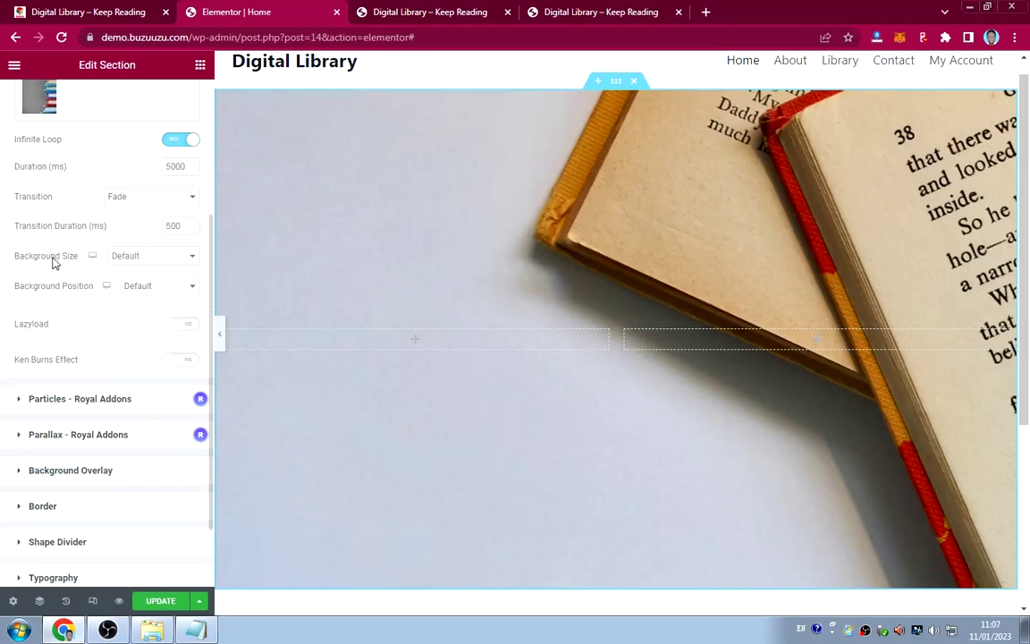
click(145, 257)
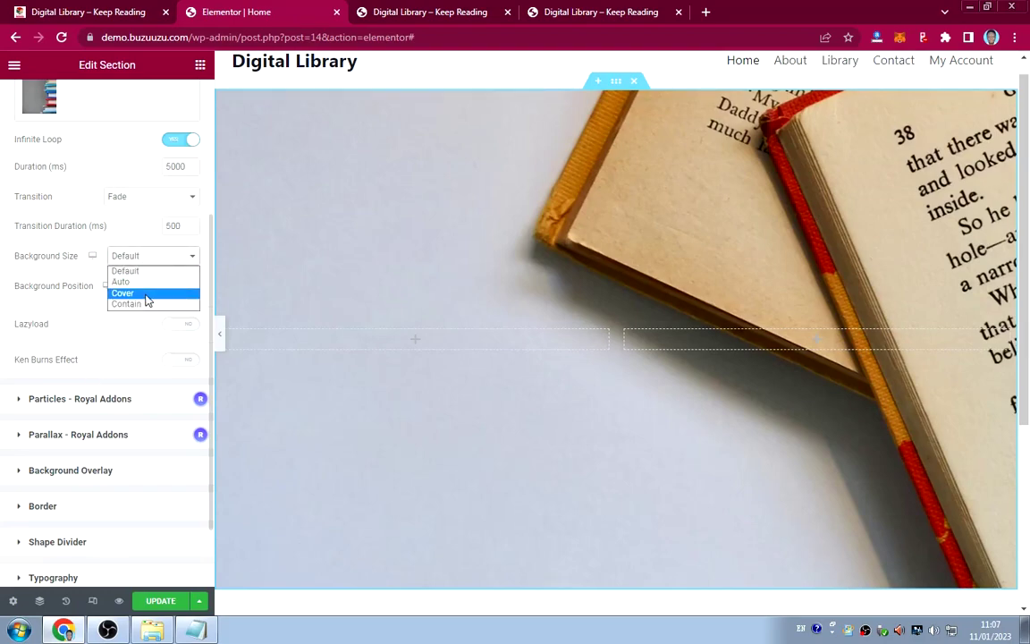
click(147, 295)
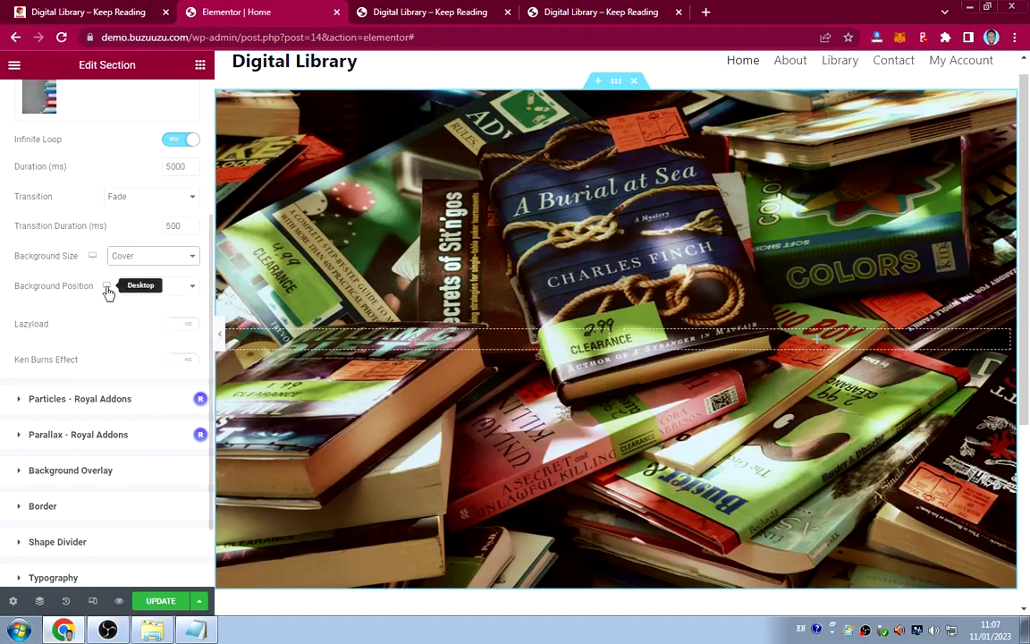
click(158, 287)
click(154, 311)
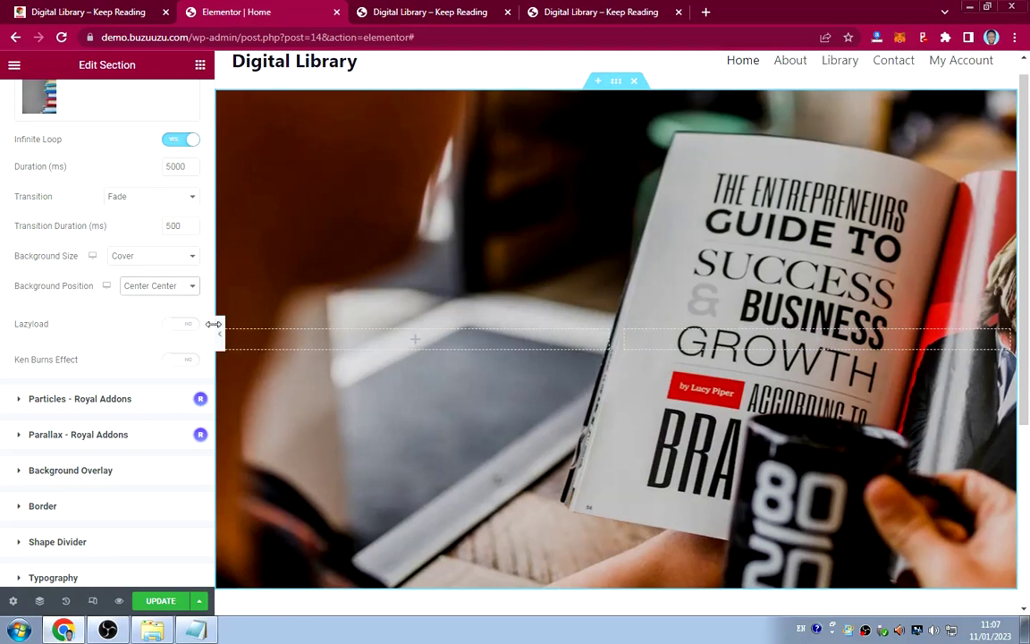
Preview the slideshow section without the editing panel, then copy the Dr. Seuss quote from the buzuuzu.com reference page's hero.
click(220, 333)
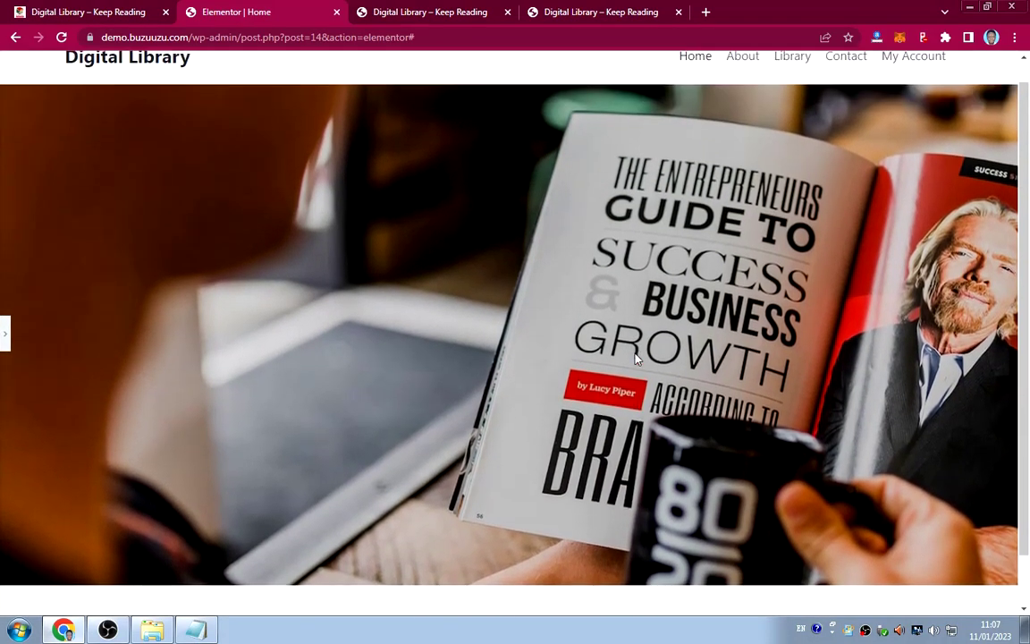
click(105, 11)
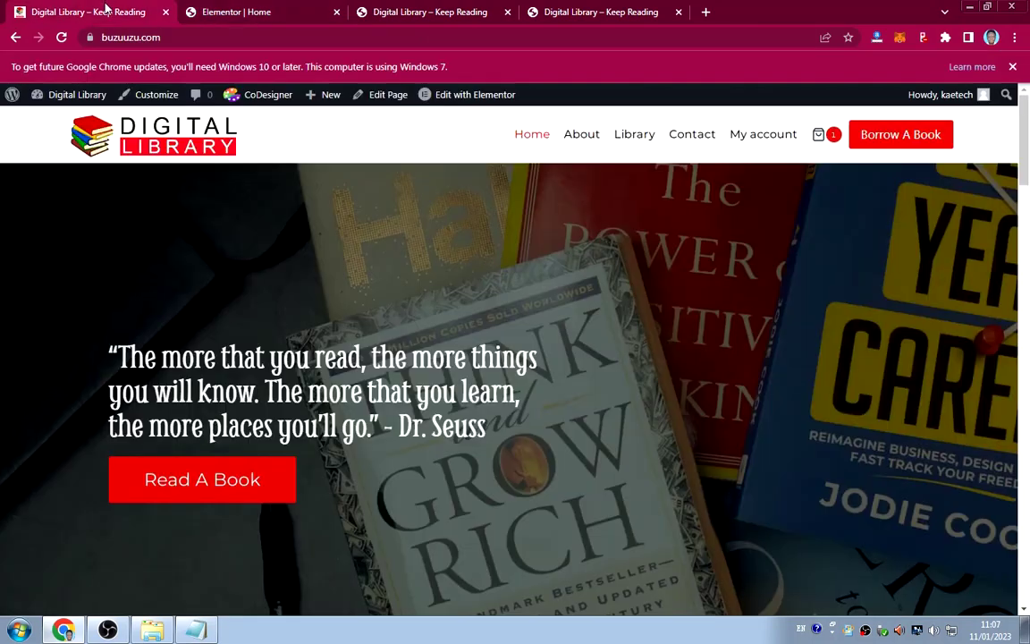
scroll(591, 359, down, 6)
scroll(591, 359, up, 6)
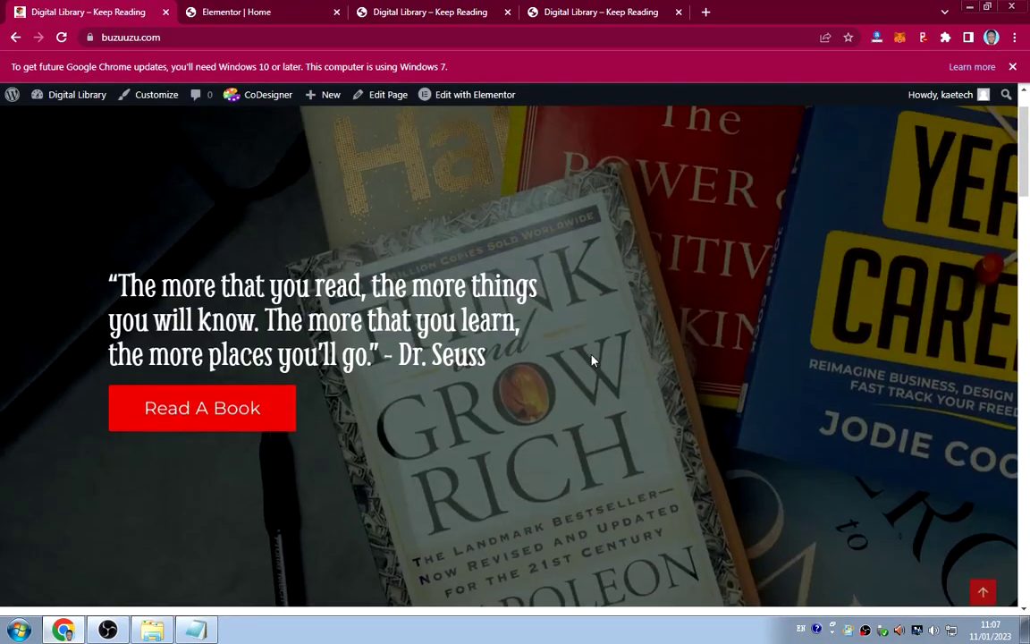
scroll(586, 331, up, 1)
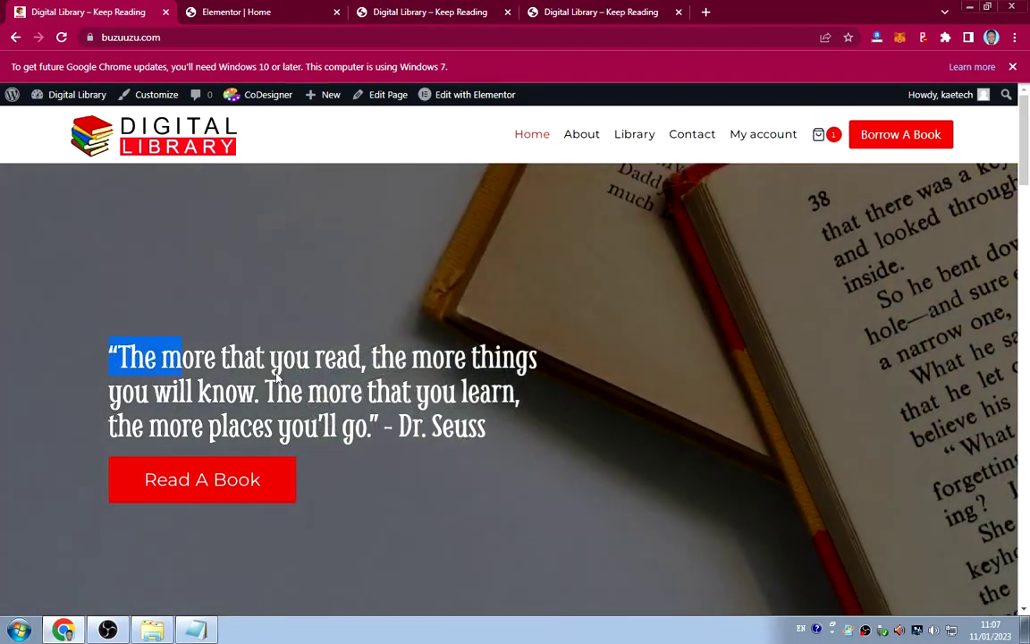
drag(277, 378, 508, 431)
key(ctrl+c)
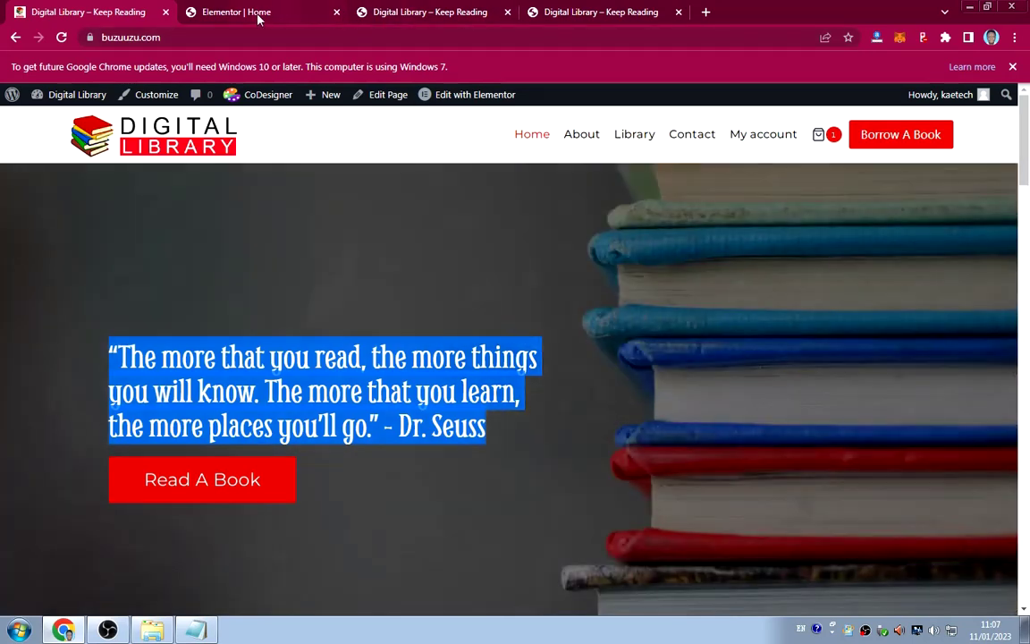
Add a Heading widget to the hero section's left column on the Home page and replace its title with the copied quote.
click(259, 12)
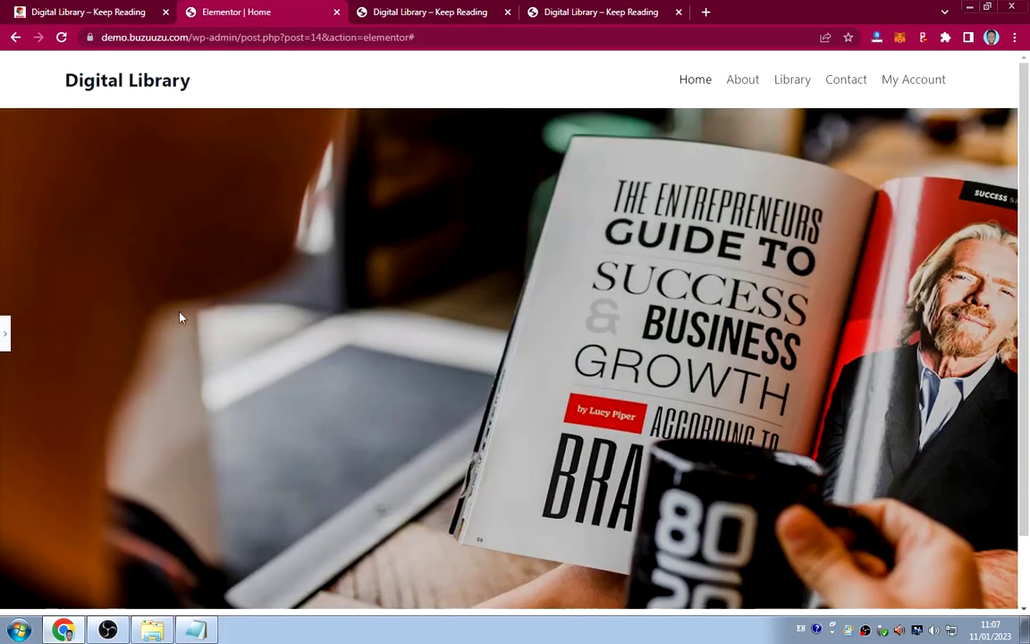
click(7, 333)
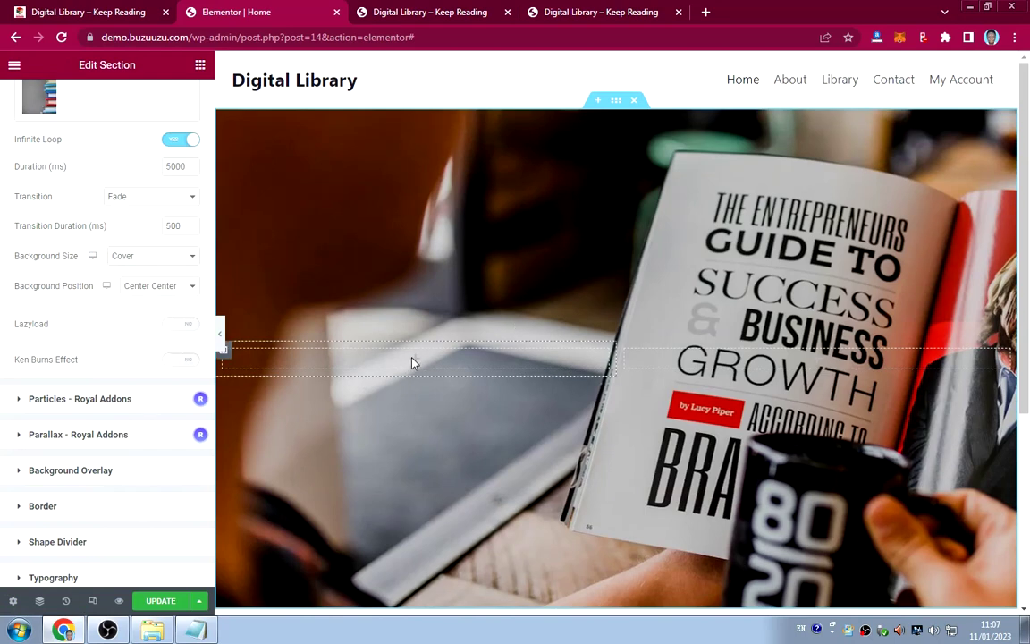
click(416, 359)
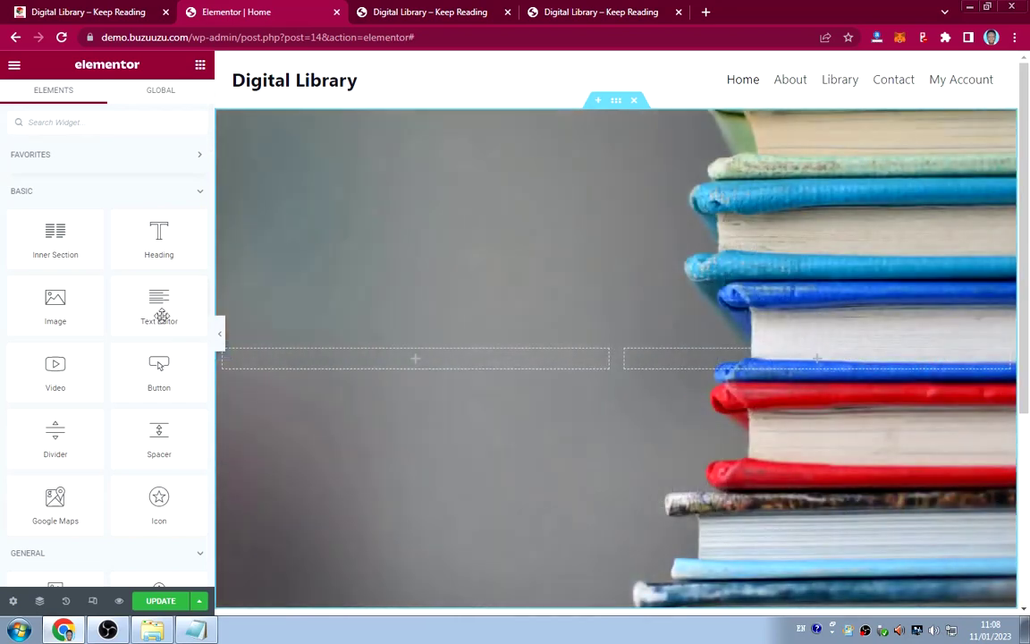
drag(152, 237, 377, 363)
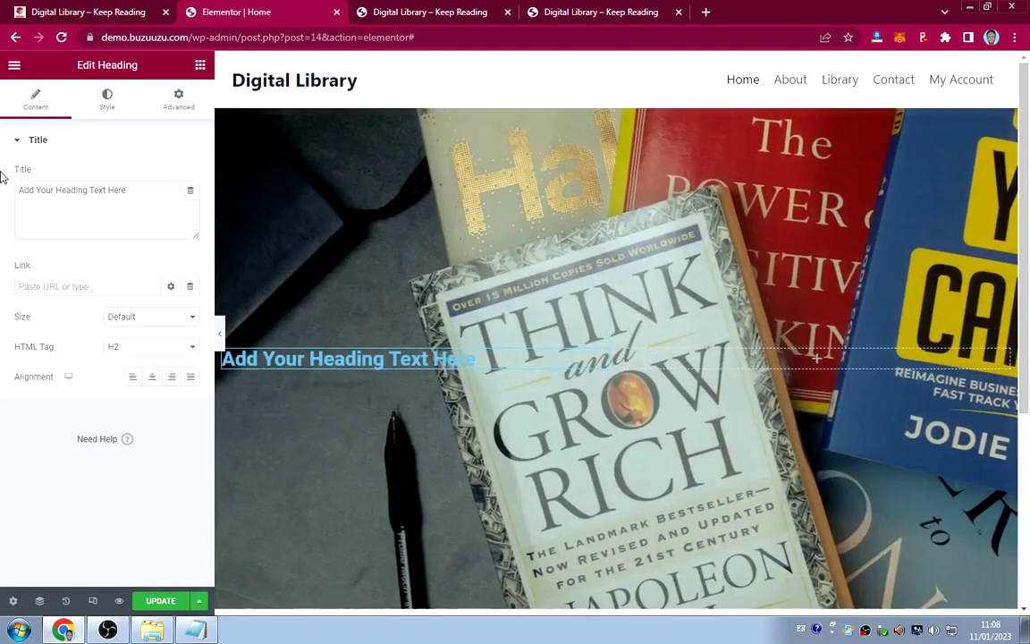
drag(149, 194, 3, 169)
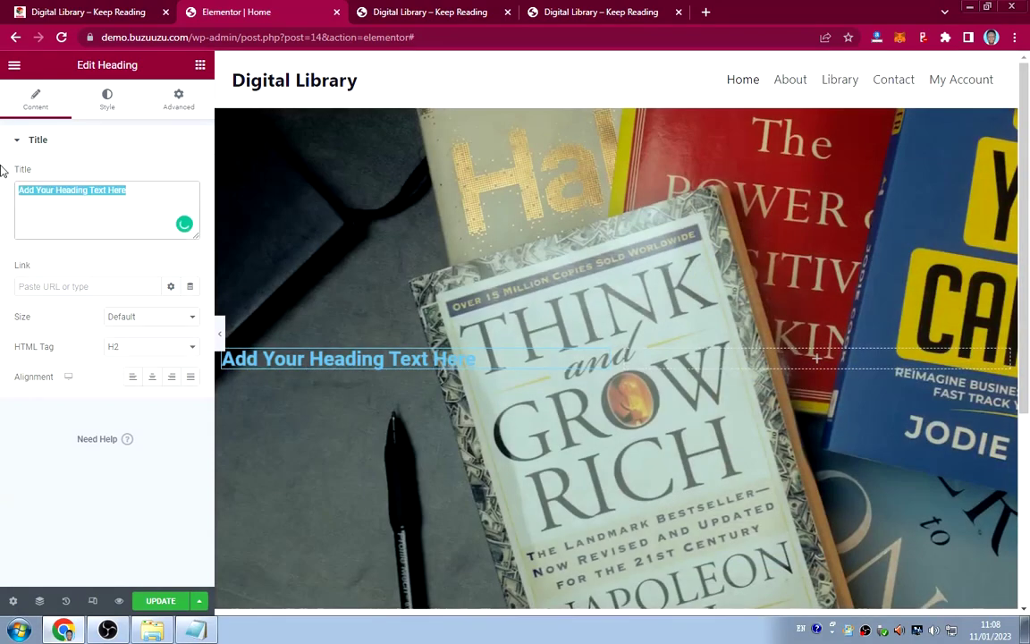
key(ctrl+v)
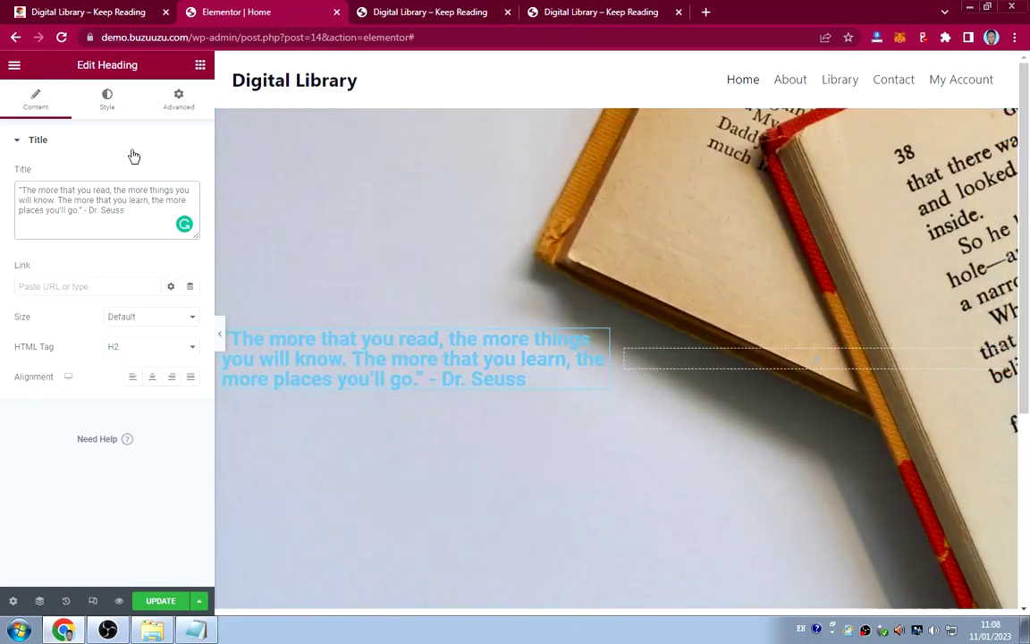
Set the quote heading's text color to white, #FFFFFF.
click(107, 103)
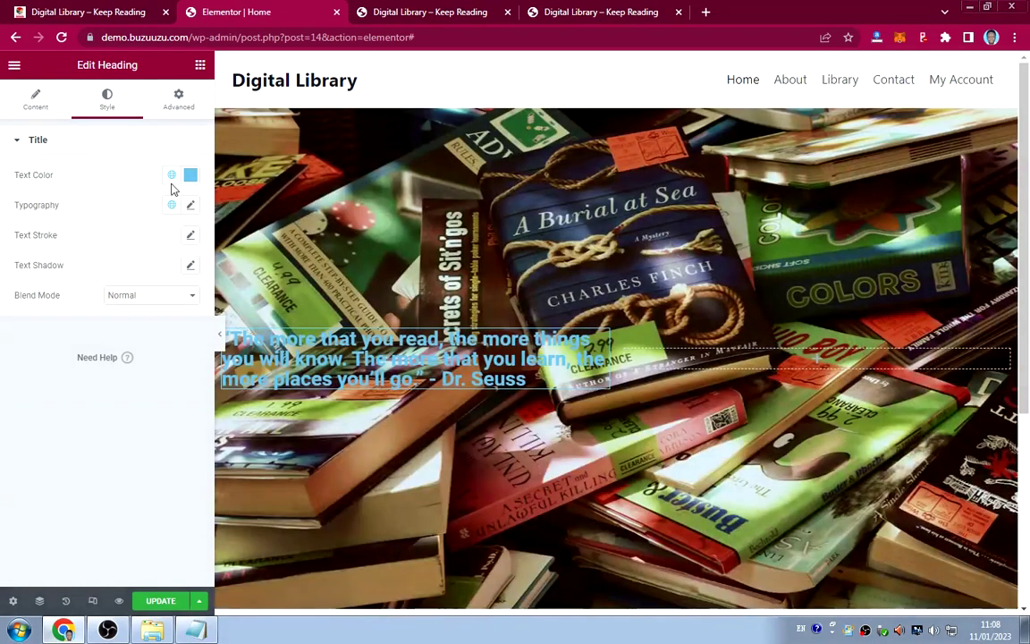
click(191, 176)
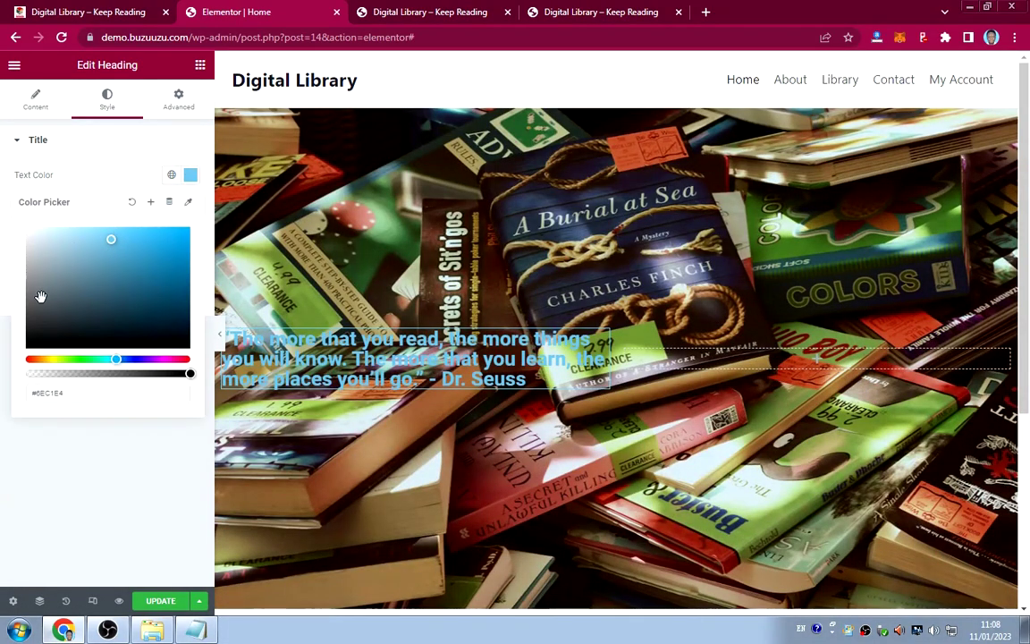
drag(41, 267, 25, 215)
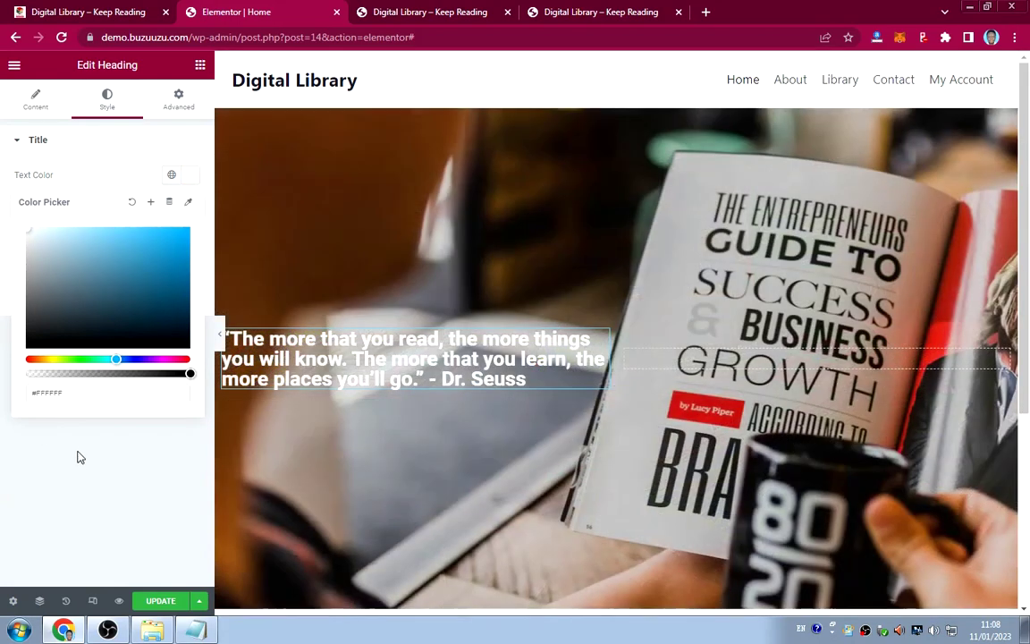
click(77, 454)
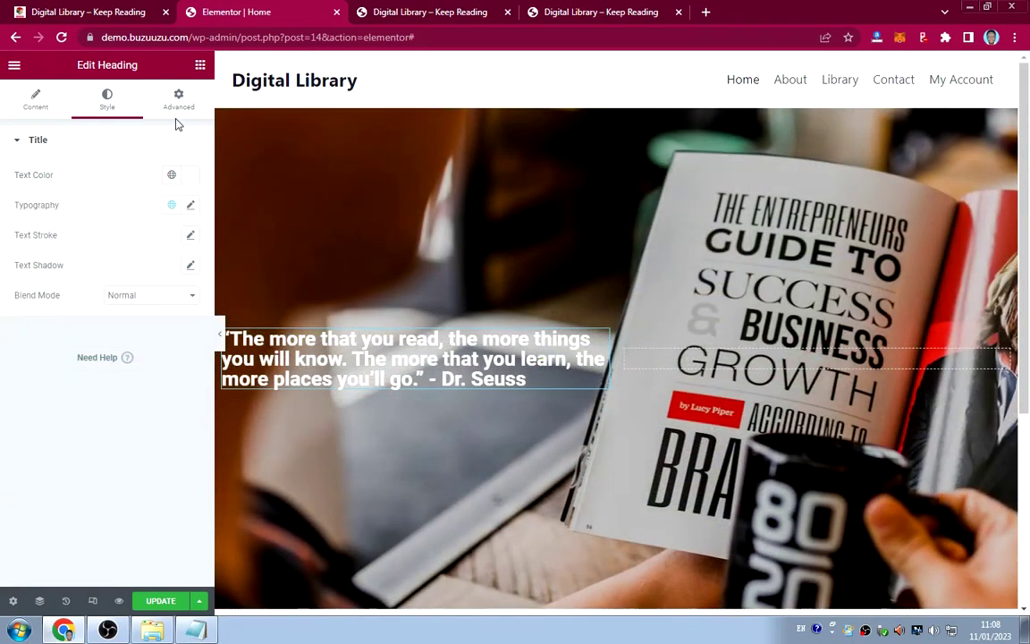
Check the reference hero's darkened background, then give the slideshow section a classic background overlay in black, #000000.
click(100, 15)
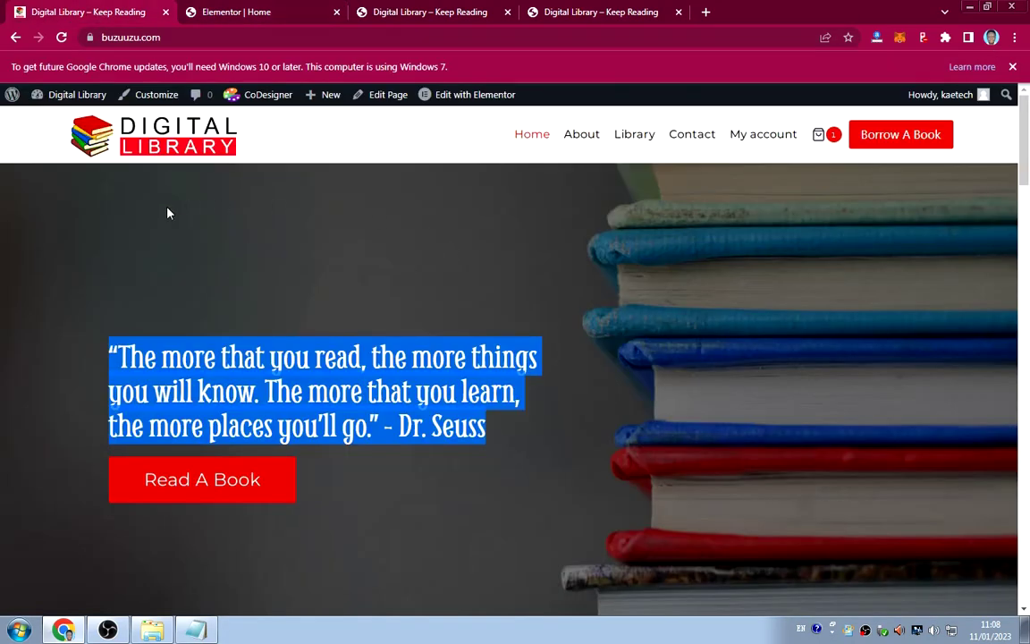
click(439, 231)
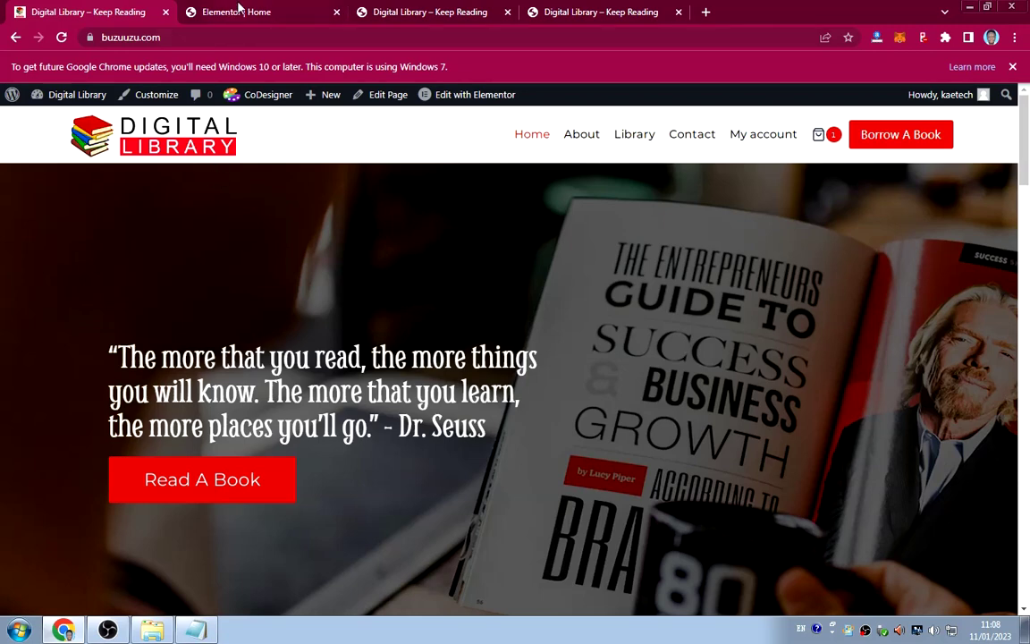
click(240, 12)
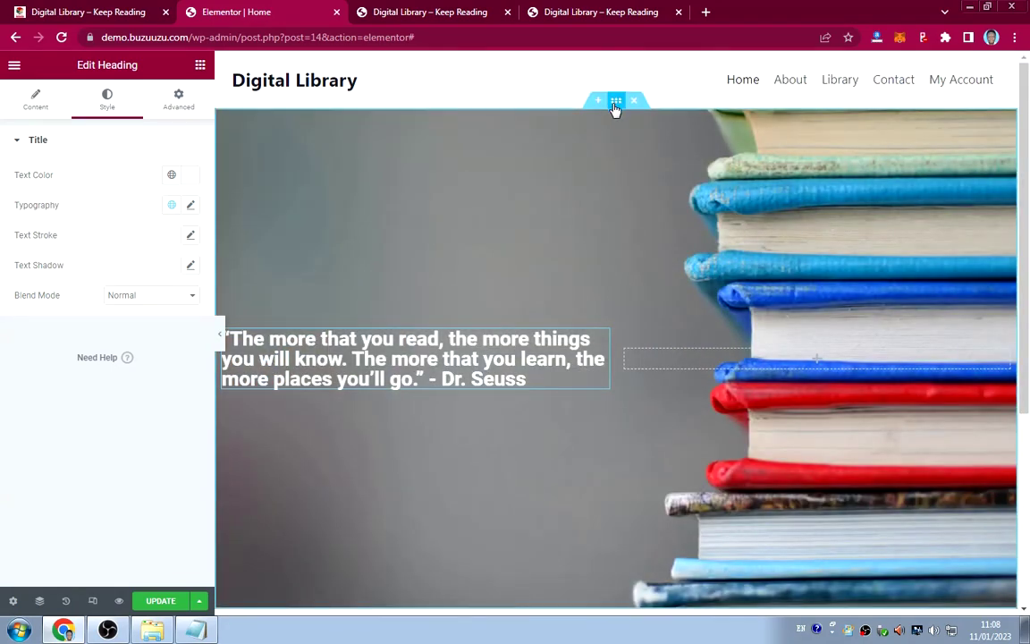
click(615, 103)
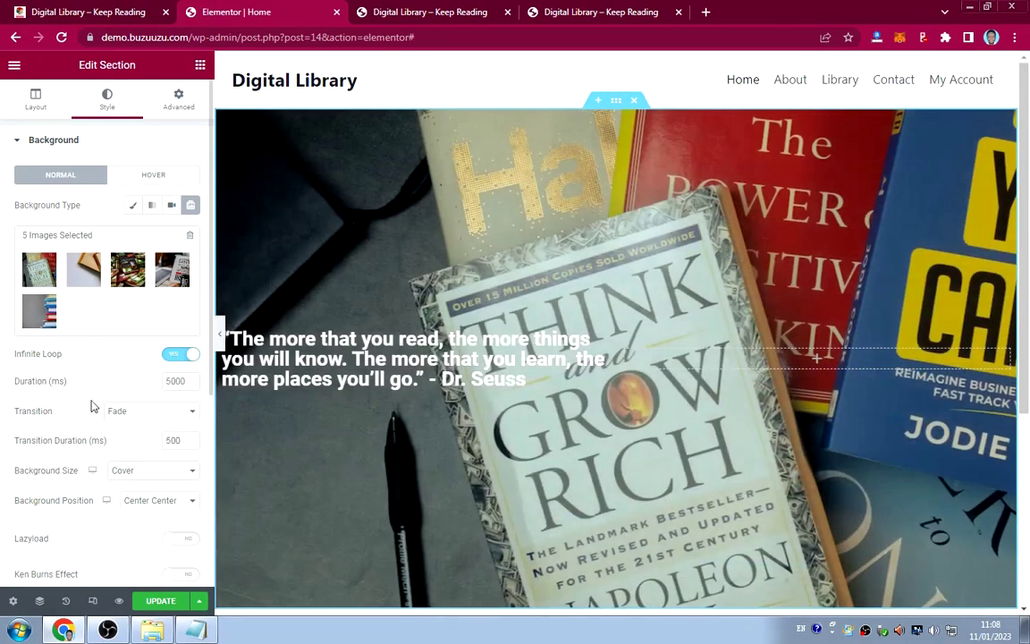
scroll(80, 428, down, 3)
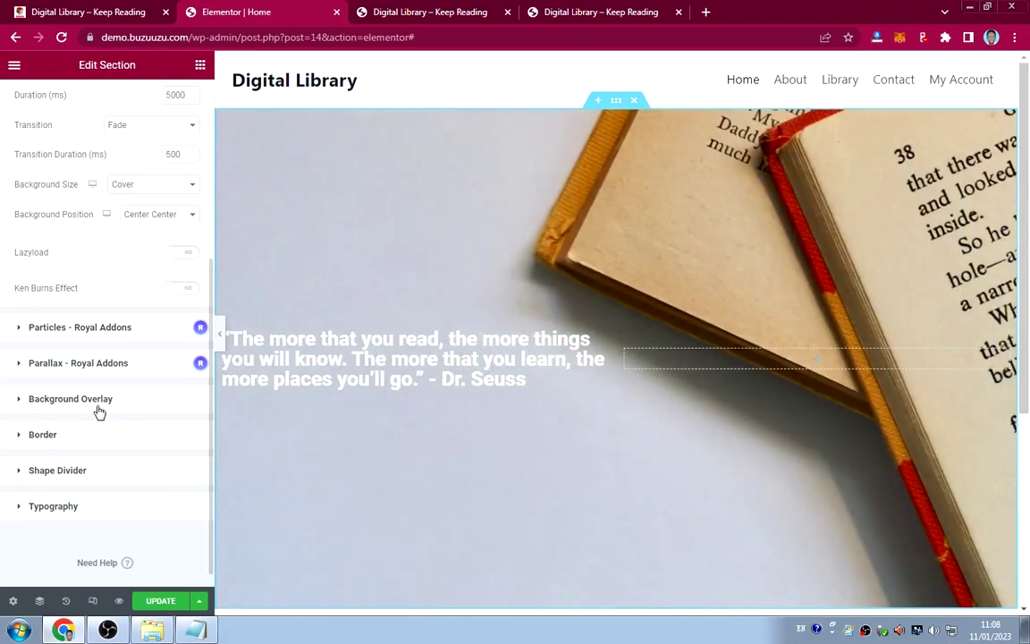
click(82, 403)
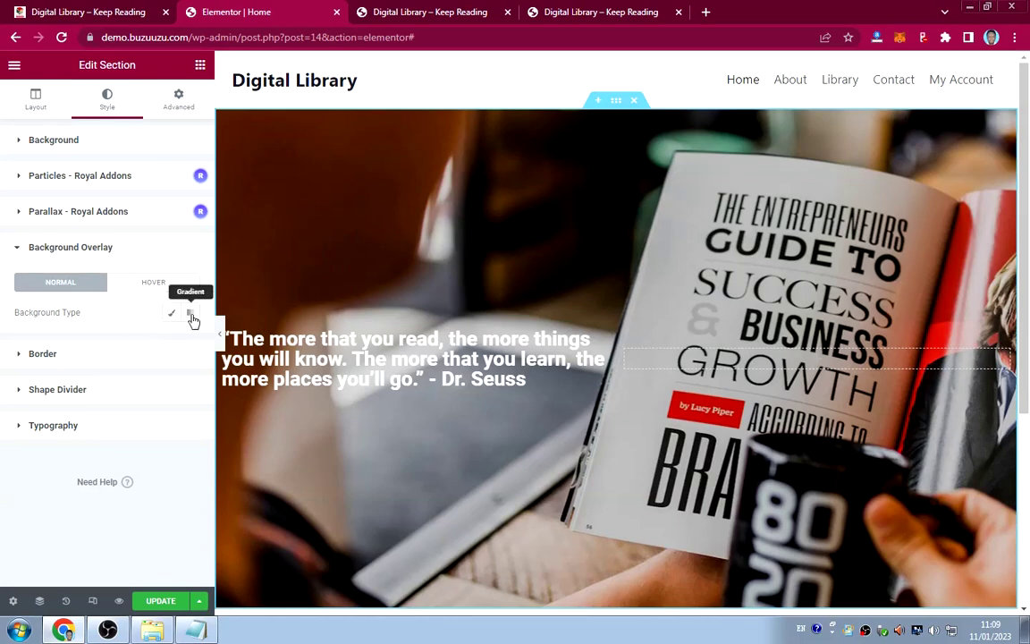
click(170, 313)
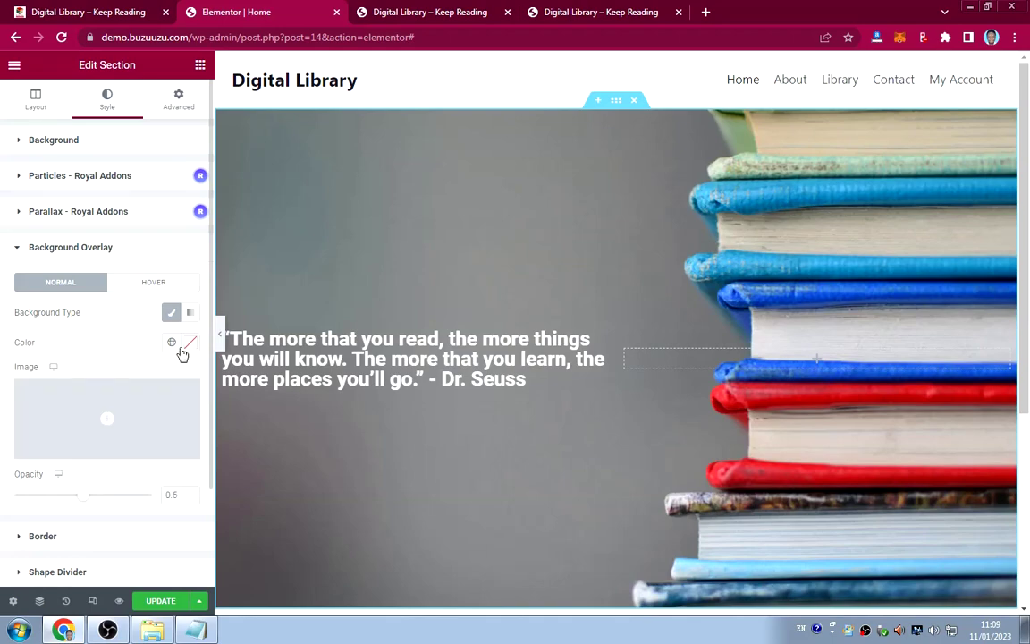
click(189, 346)
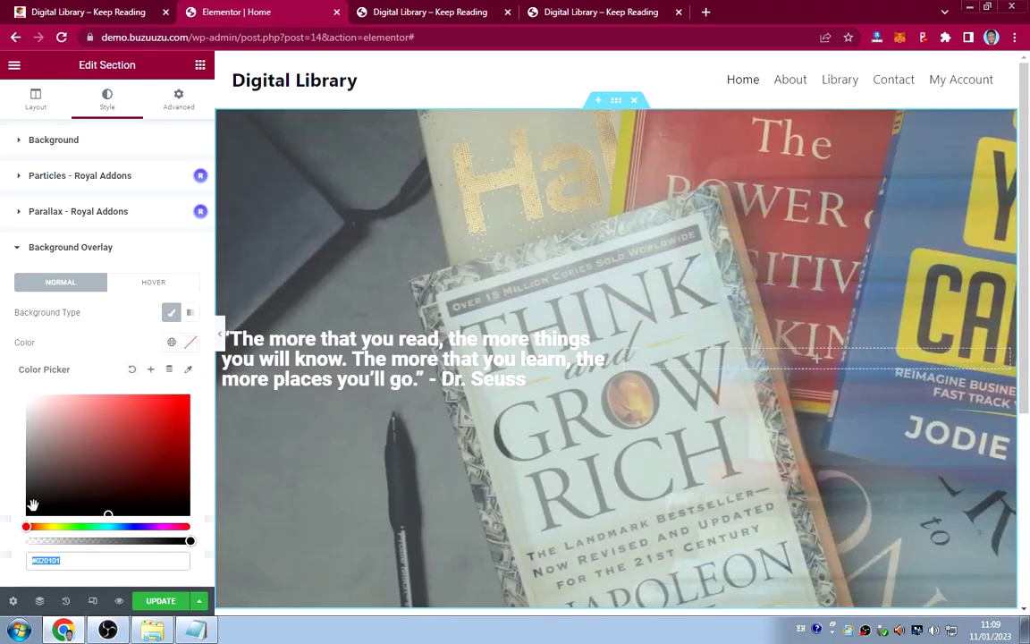
drag(33, 501, 8, 535)
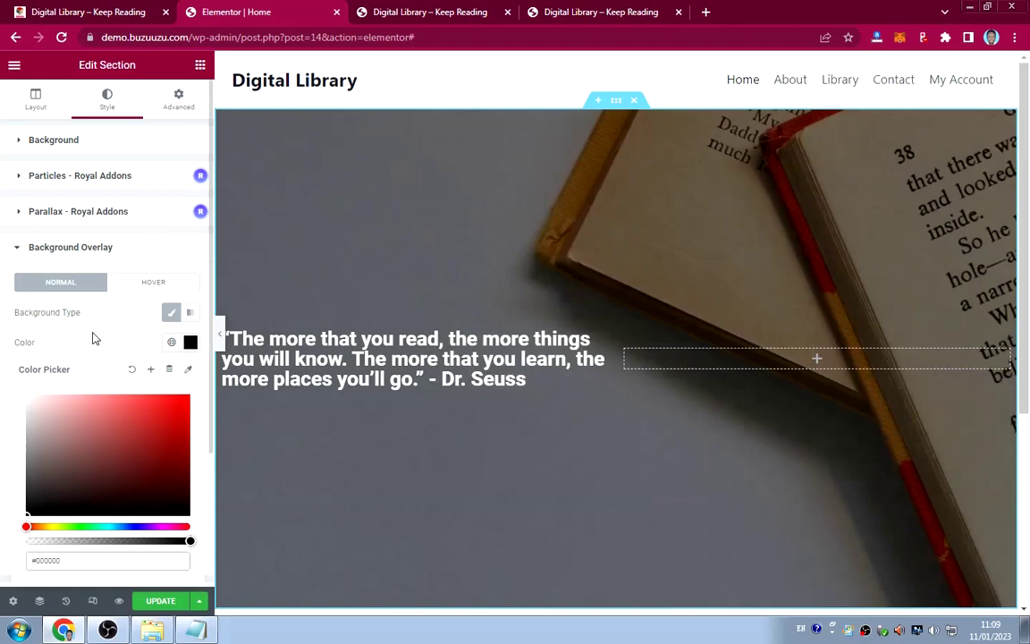
click(93, 337)
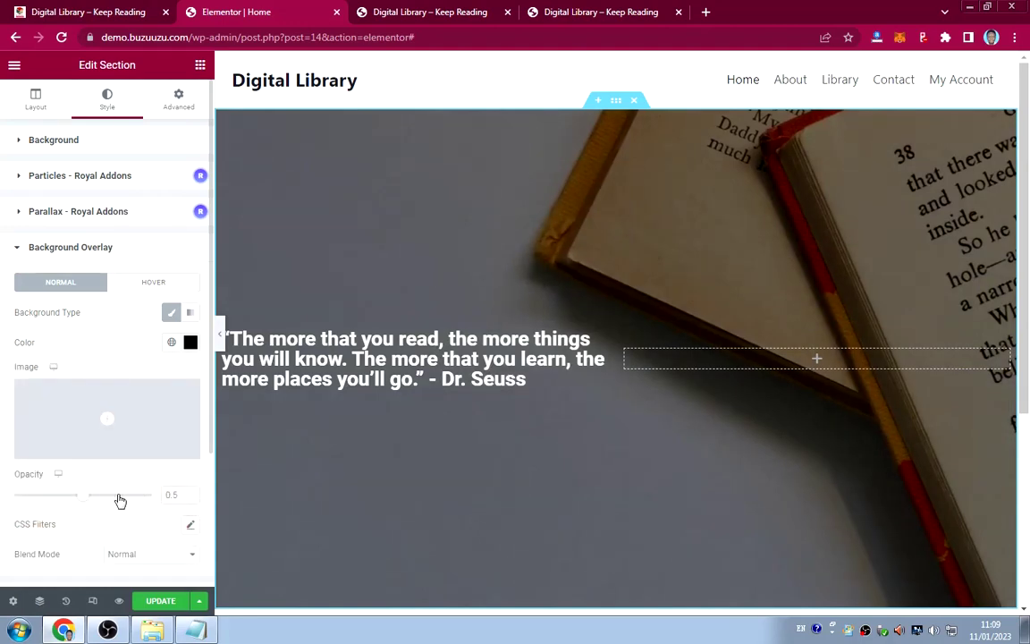
Raise the section's background overlay opacity to 0.72.
click(190, 494)
click(190, 495)
click(190, 494)
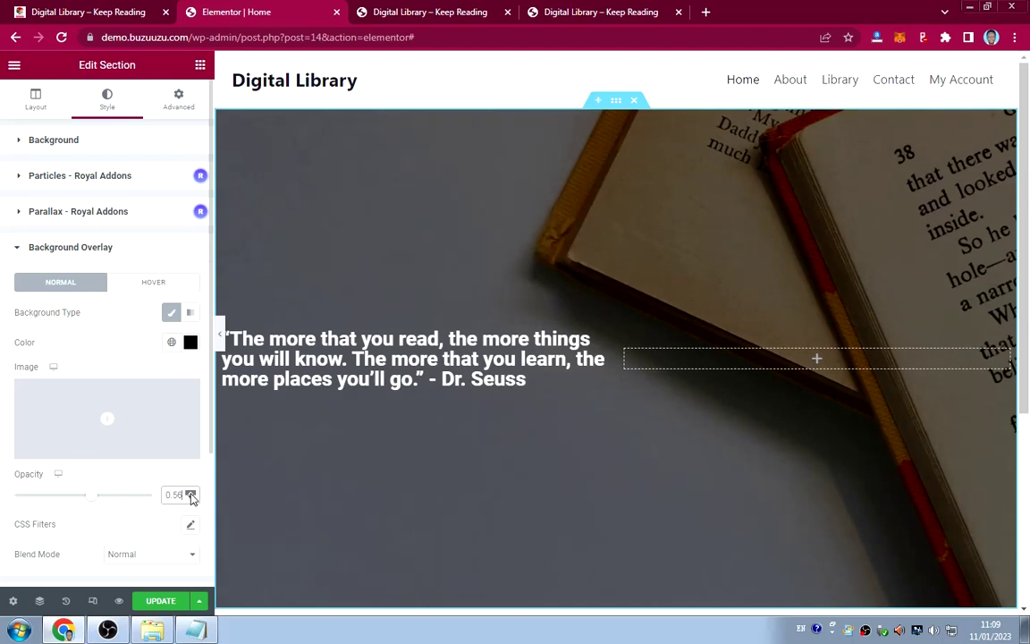
key(Up)
key(Up)
key(Up)
key(Up)
key(Up)
key(Up)
key(Up)
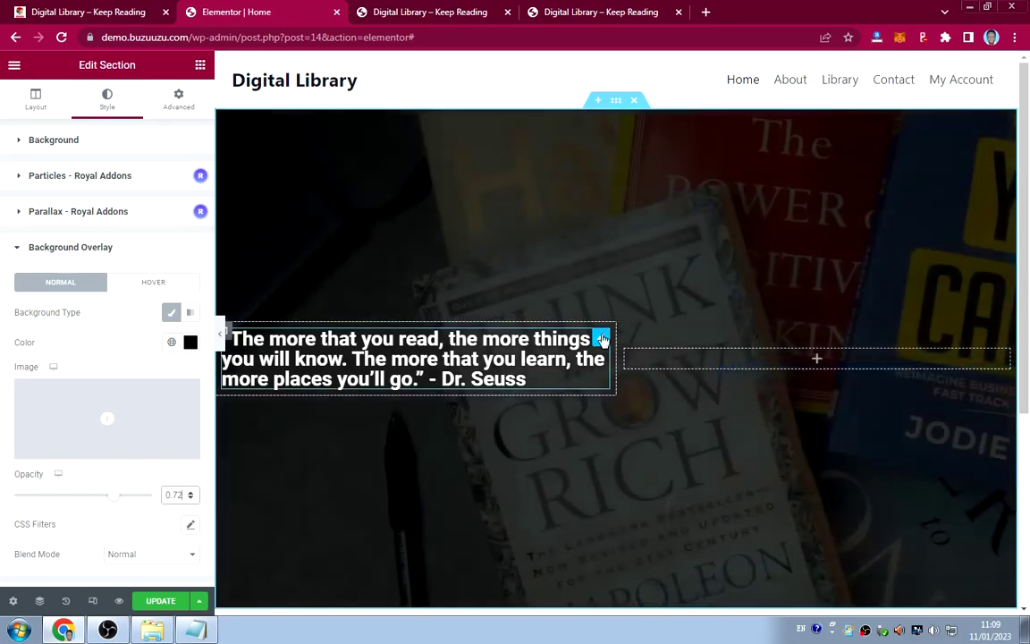
Look up the hero font in the Notepad notes, then set the quote heading's typography to Smythe at 55 px.
click(603, 339)
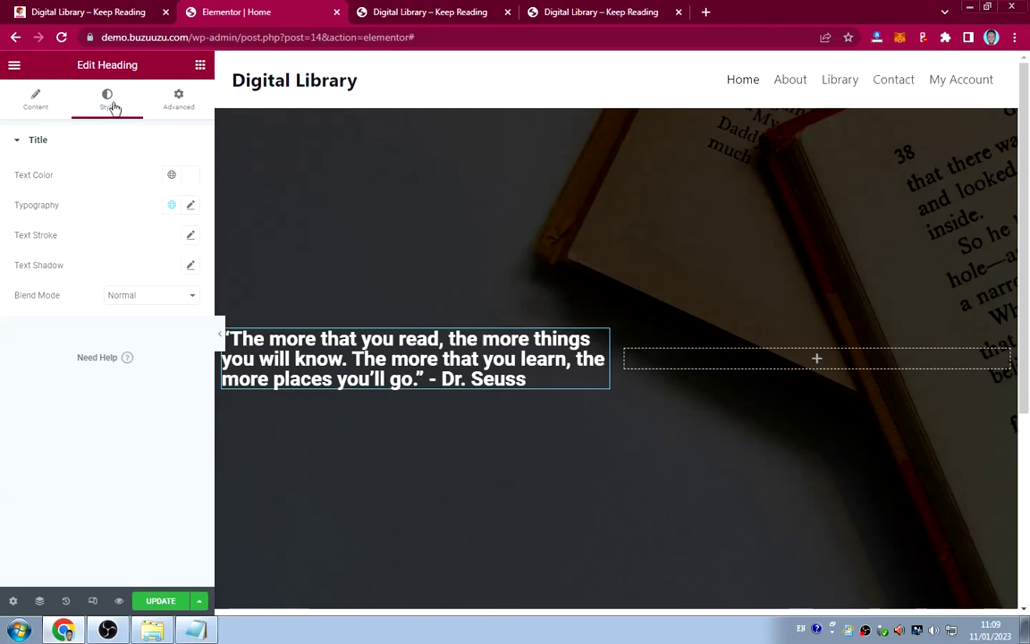
click(191, 206)
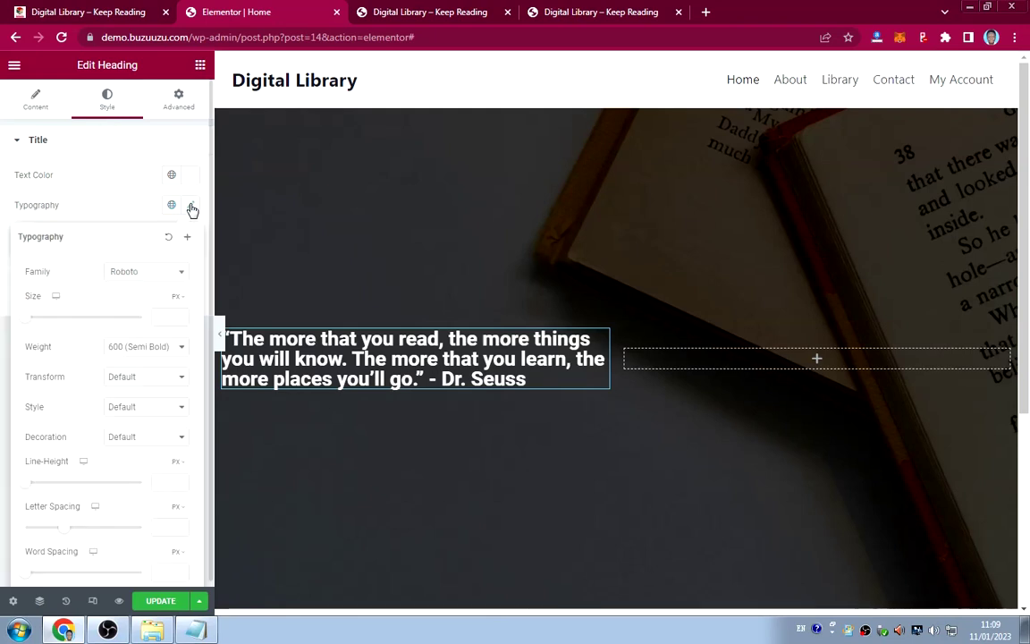
click(149, 272)
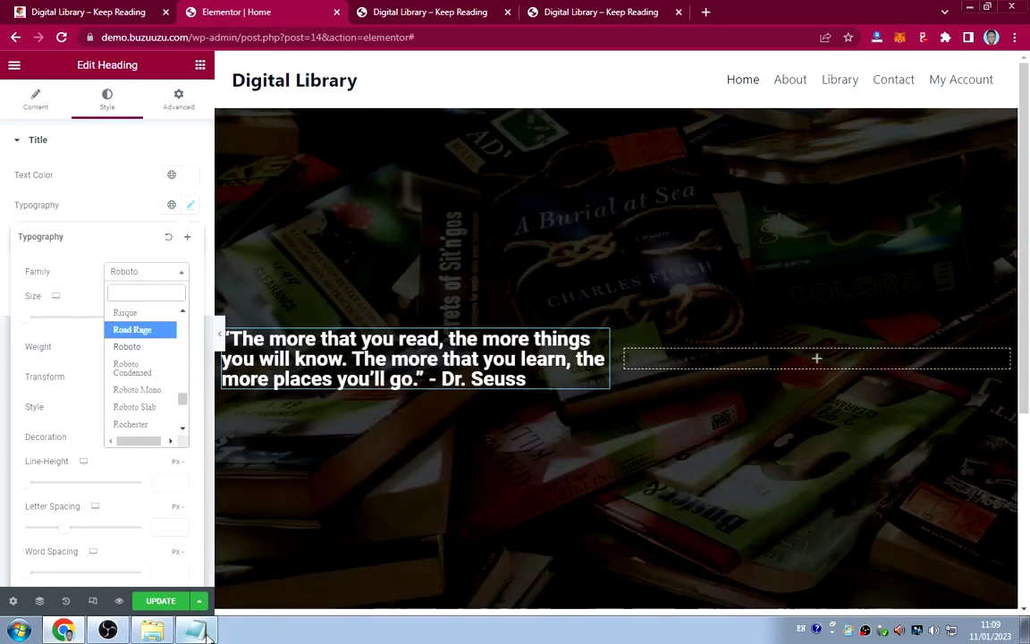
click(201, 631)
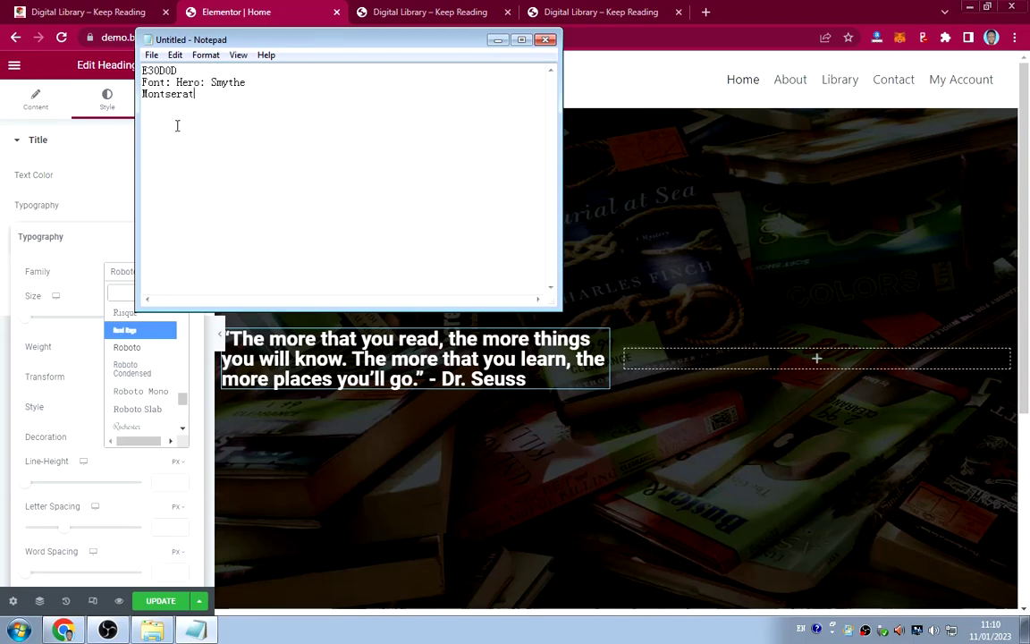
click(117, 291)
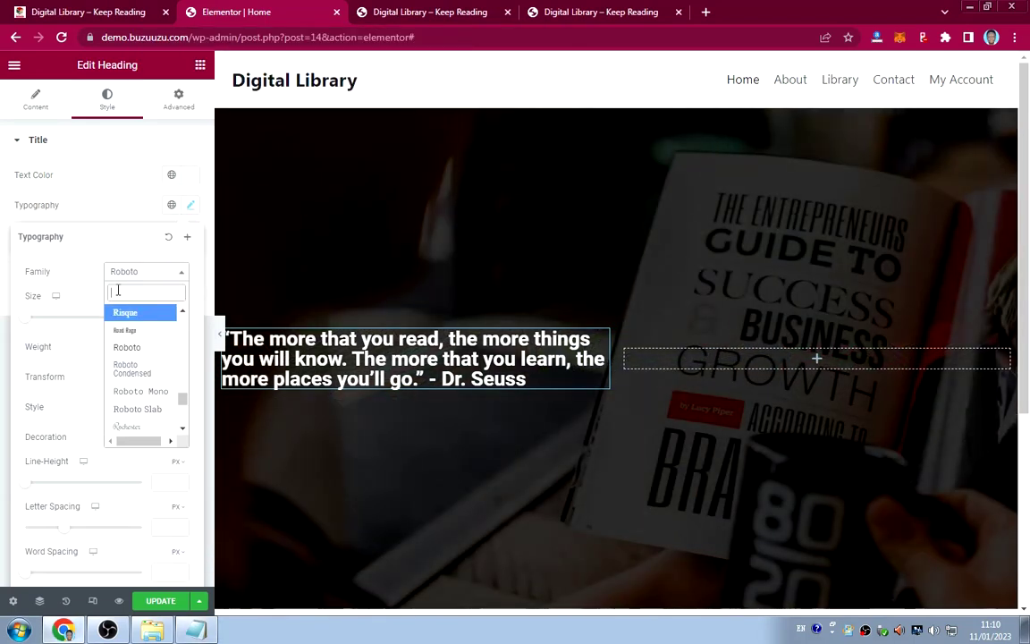
text(sat)
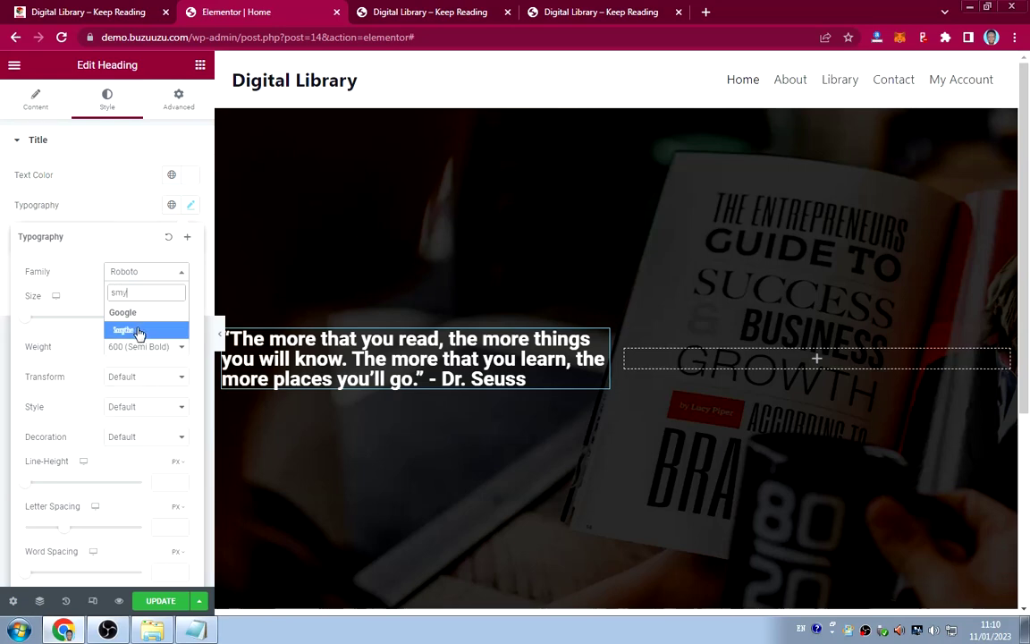
click(137, 330)
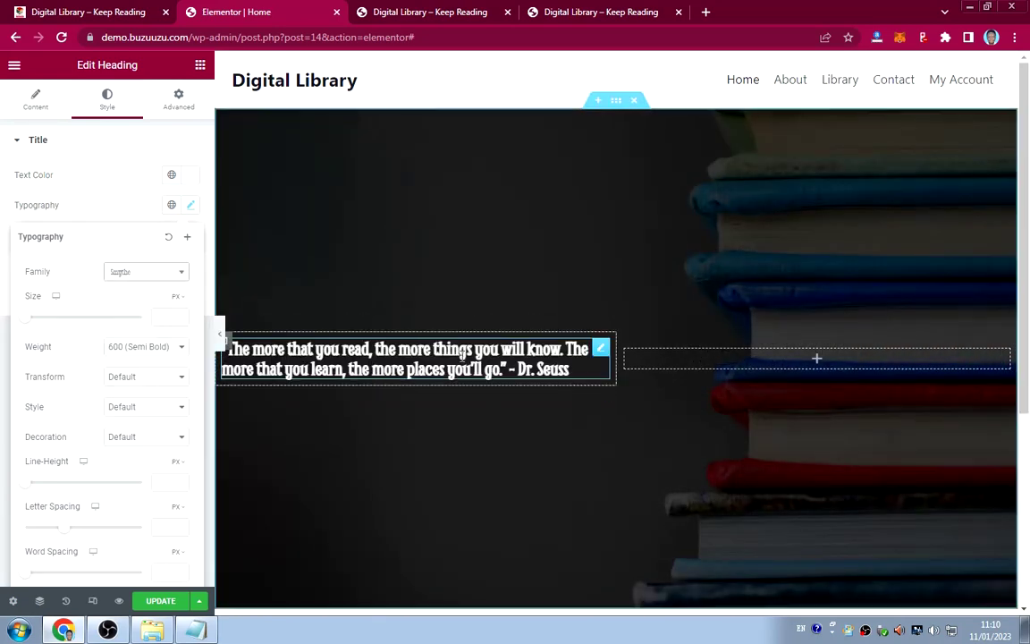
click(159, 312)
text(55)
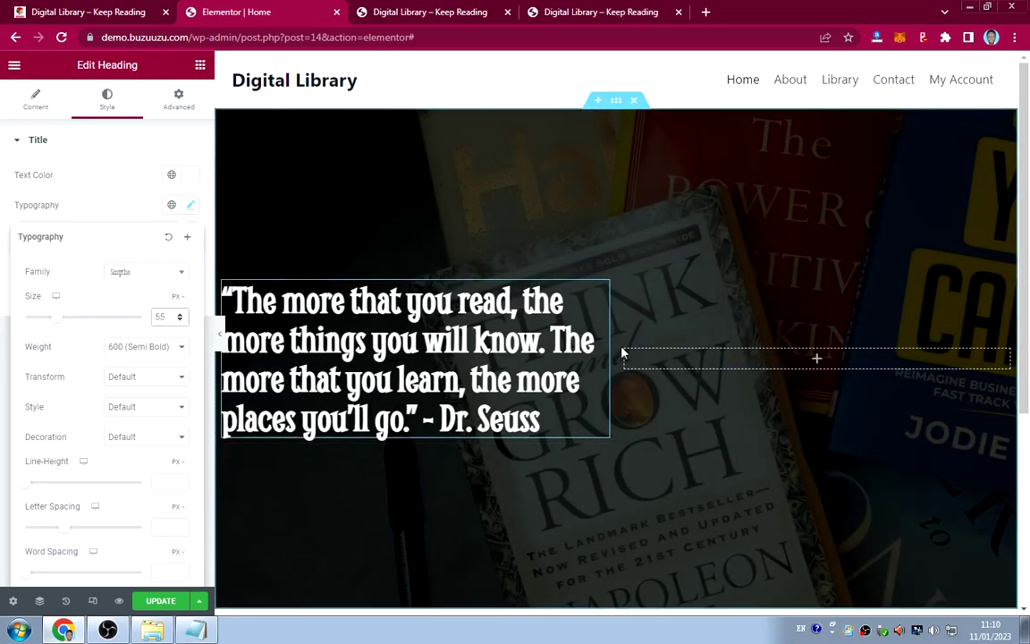
Set the quote heading's font size to 45 px and weight to 400 (Normal), then preview the hero at full width.
double_click(162, 318)
text(45)
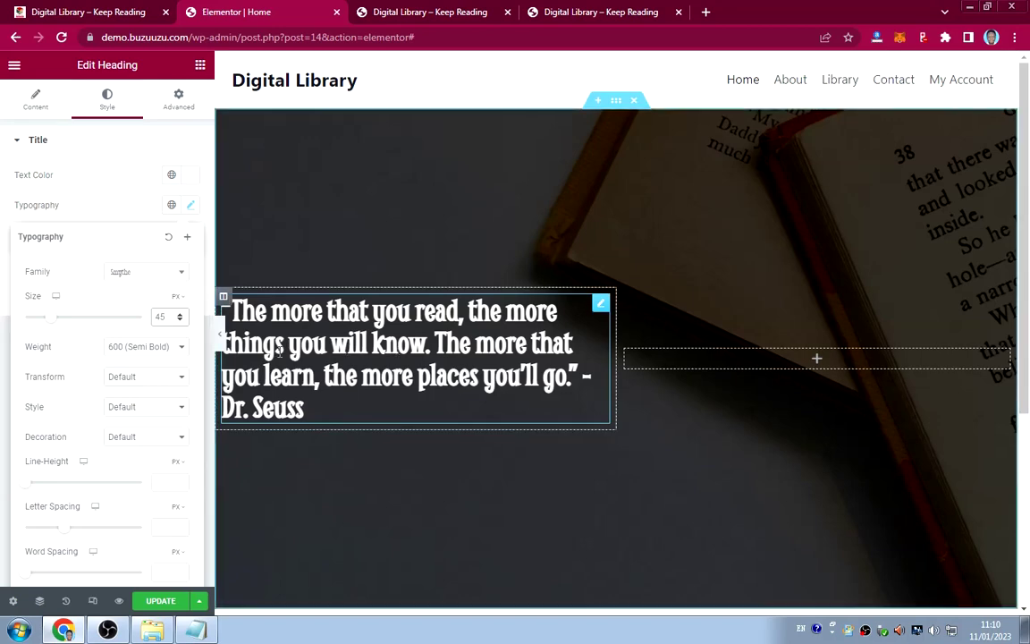
click(138, 355)
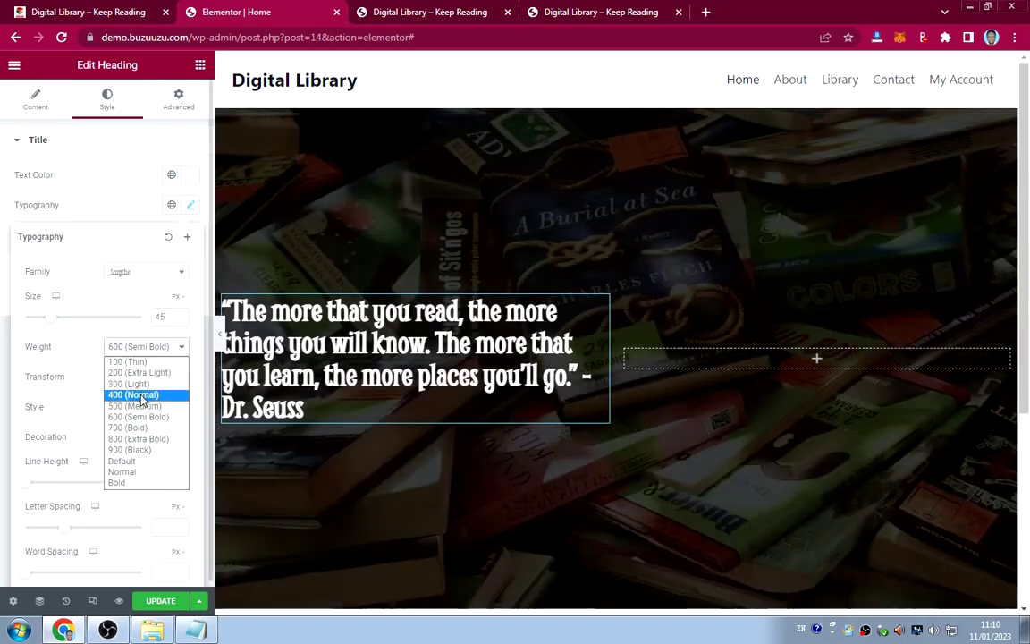
click(139, 395)
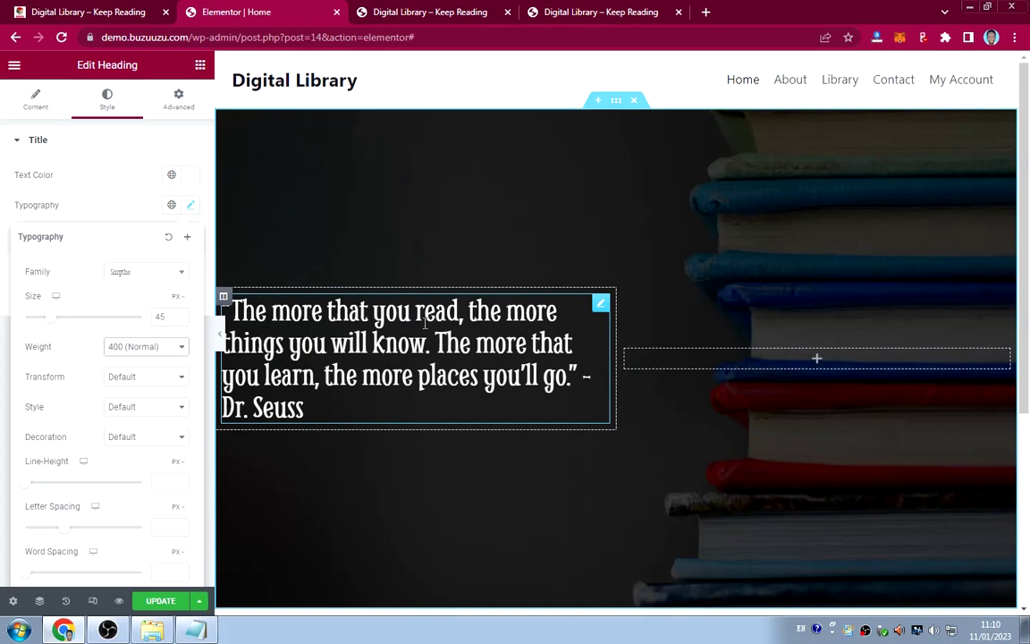
click(219, 333)
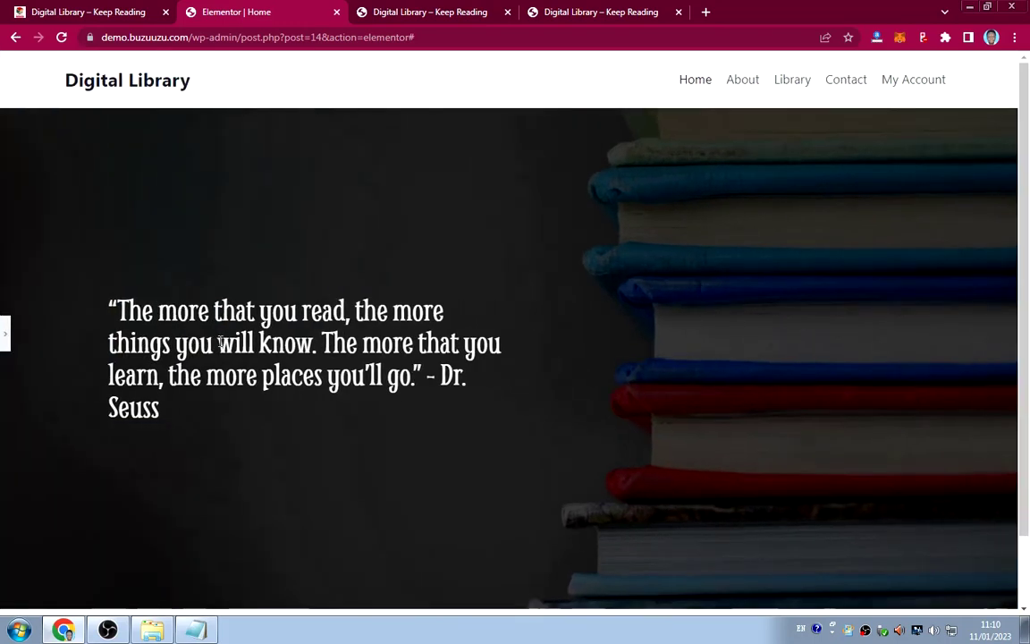
click(7, 336)
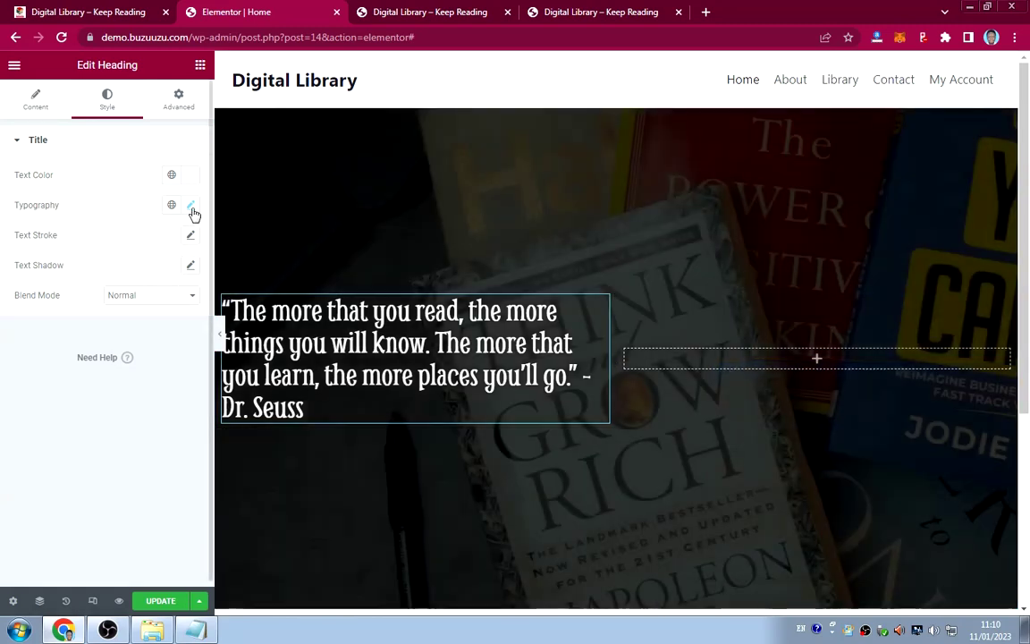
Try a 47 px font size on the quote heading and preview how its lines wrap at full width.
click(192, 208)
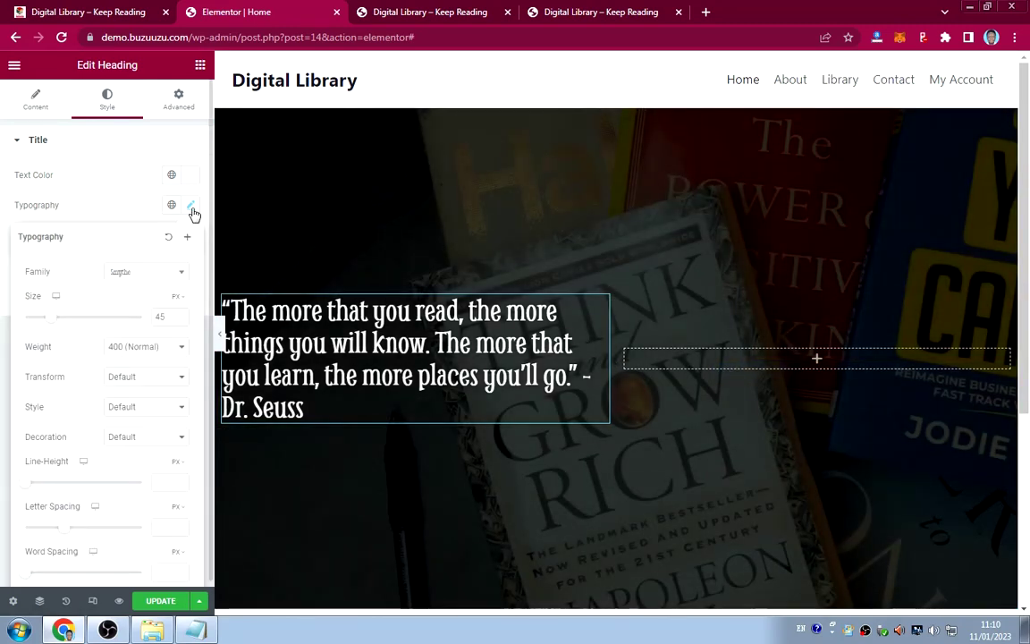
click(180, 315)
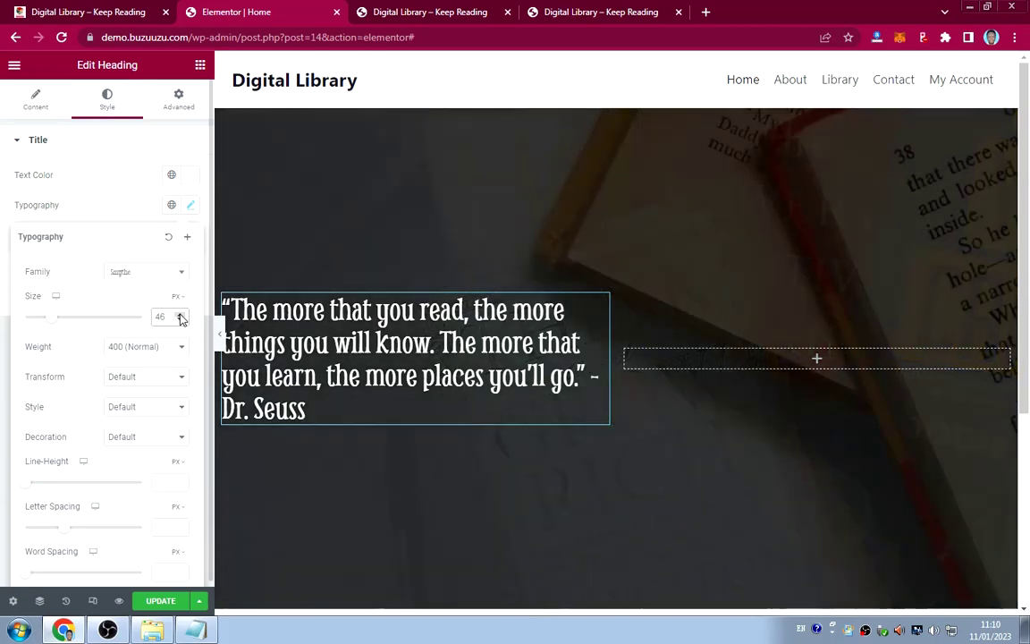
click(180, 317)
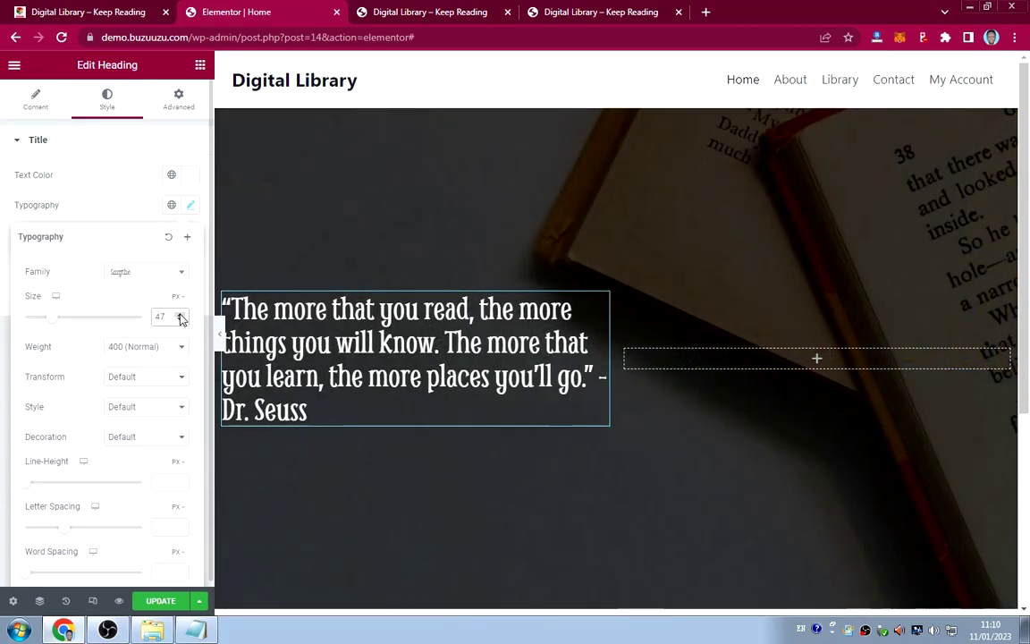
click(219, 338)
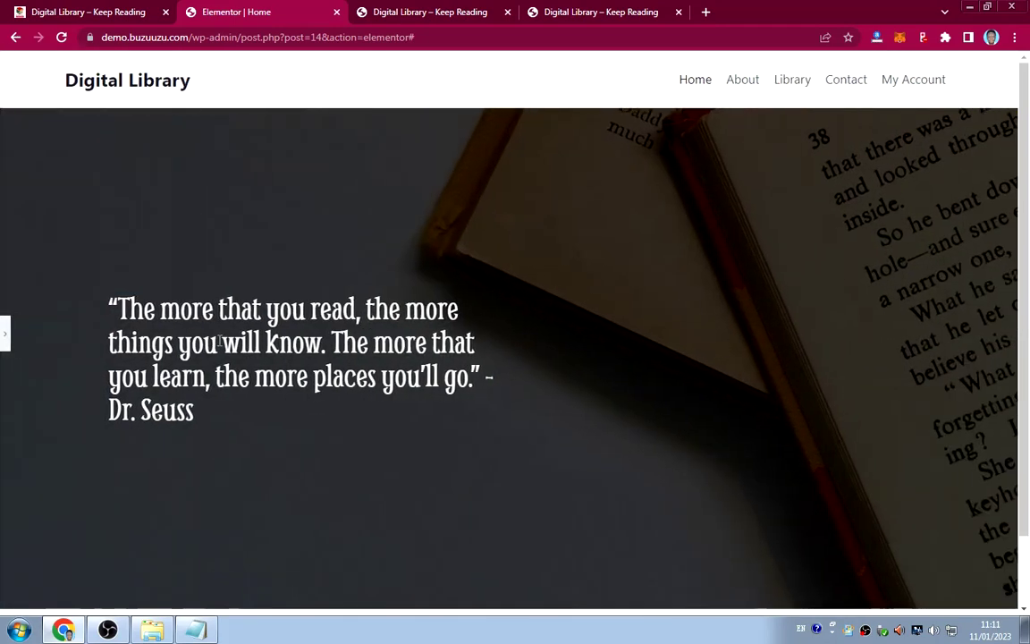
click(6, 337)
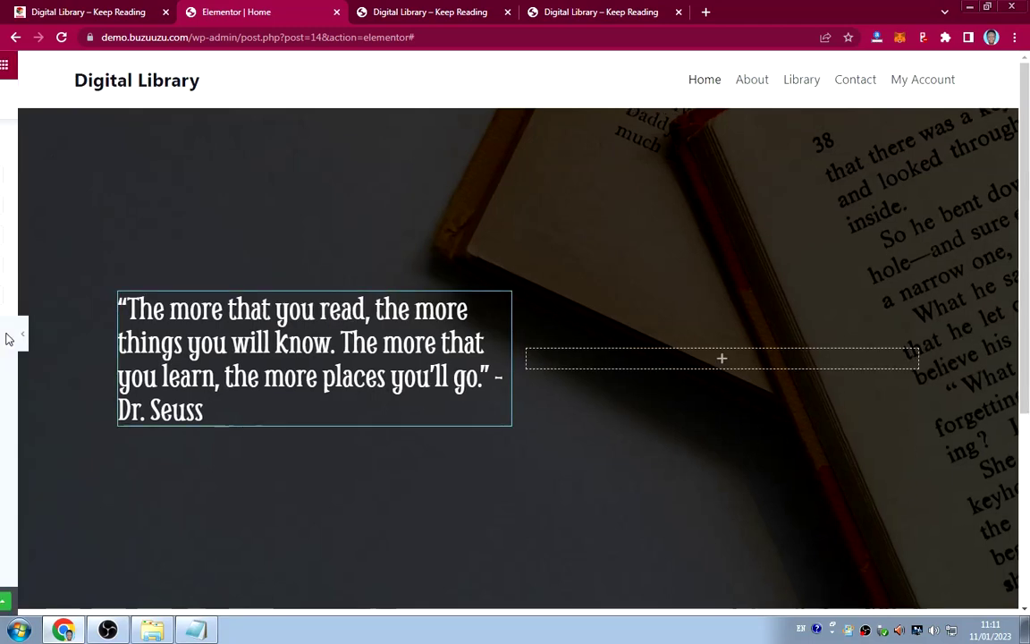
Reduce the quote heading's font size to 43 px and check its line wrapping in the full-width preview.
click(189, 206)
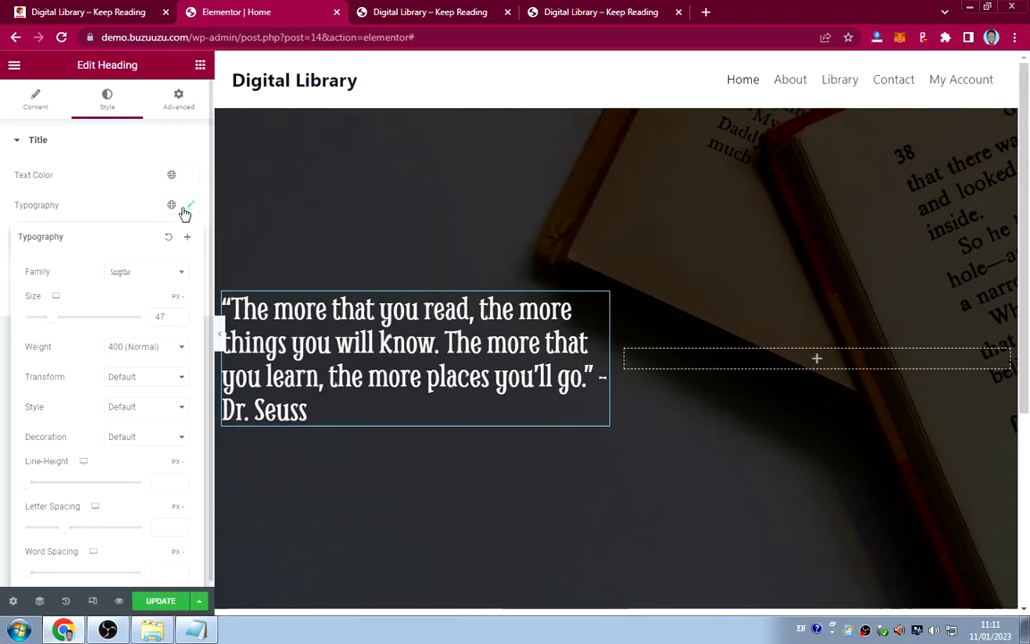
click(179, 320)
click(180, 320)
click(180, 320)
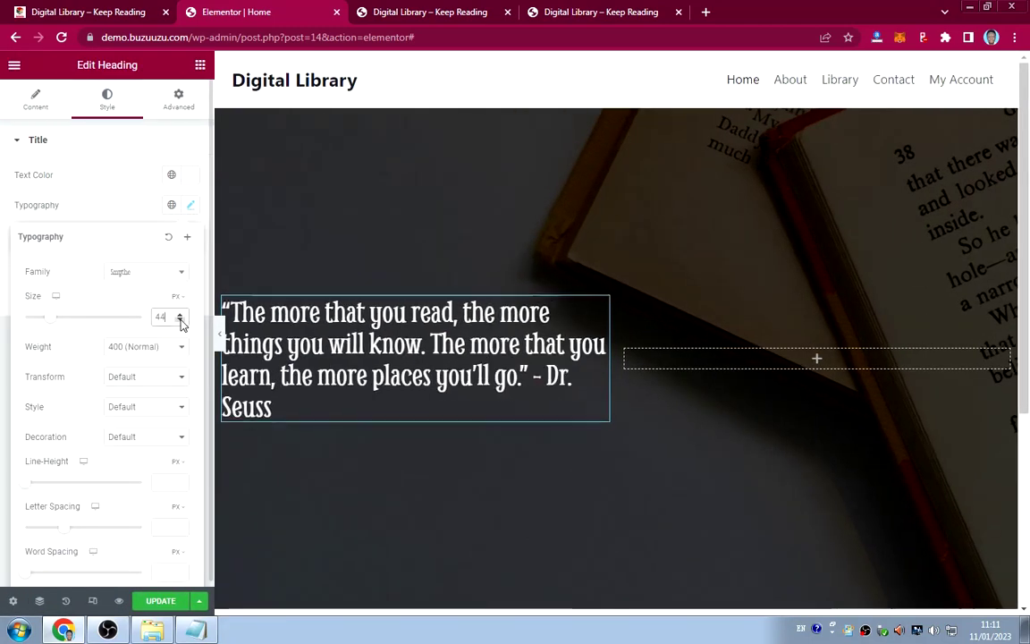
click(180, 320)
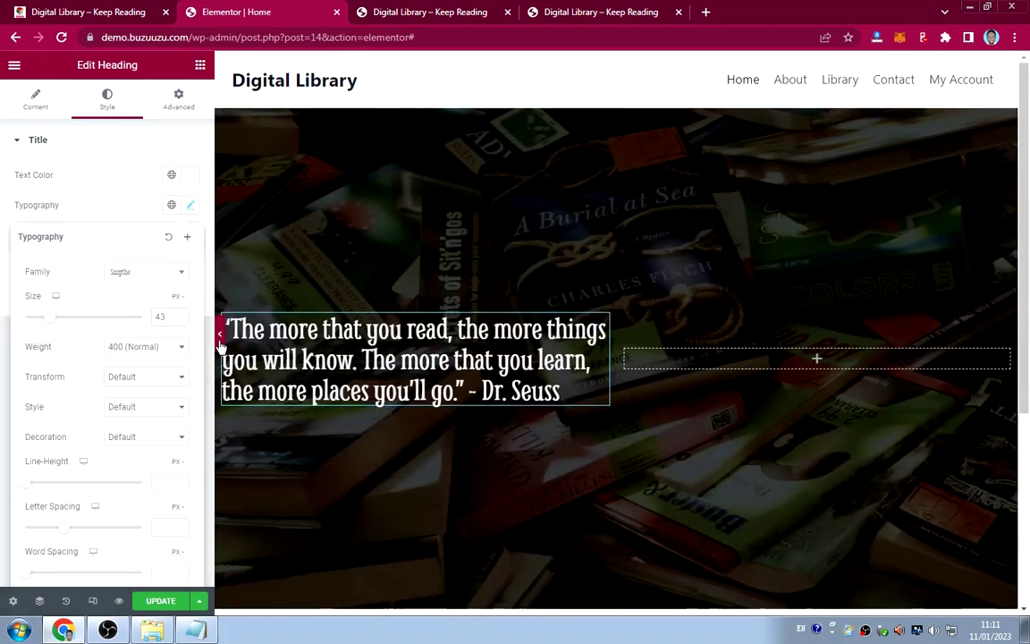
click(219, 333)
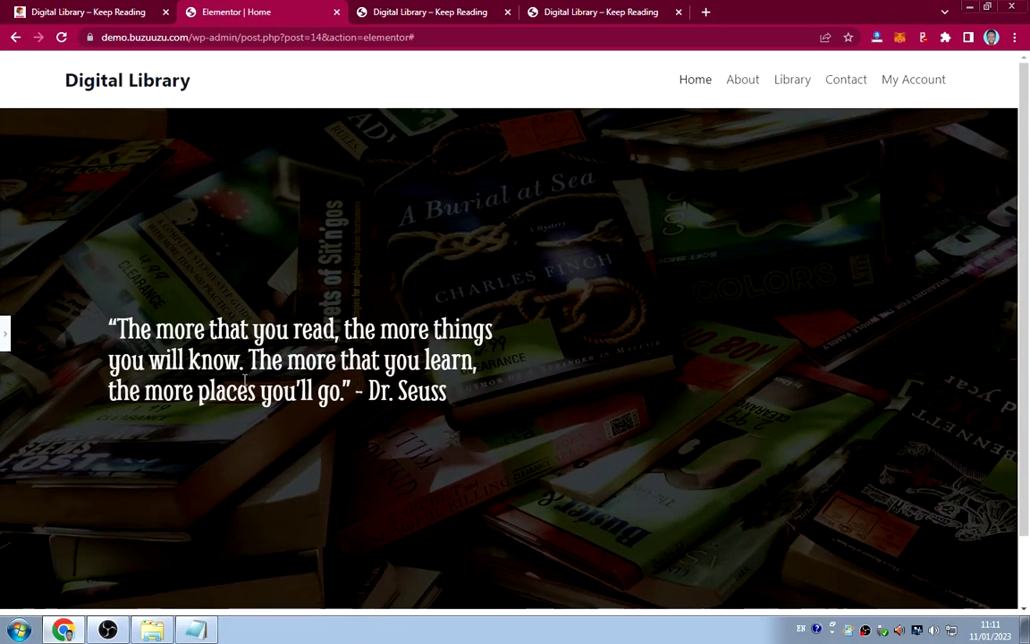
click(5, 334)
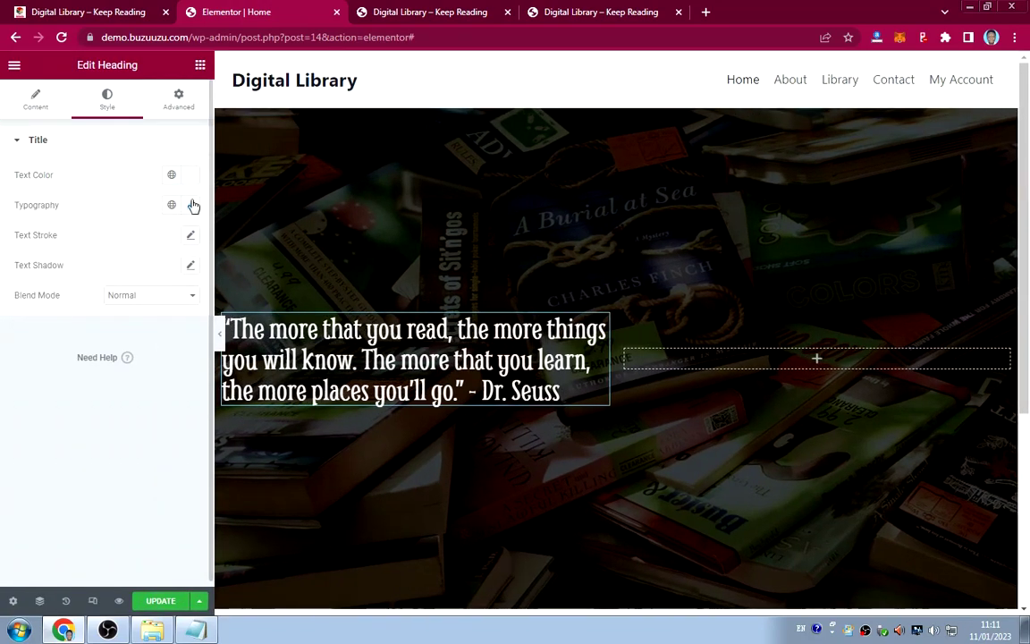
click(193, 206)
click(193, 206)
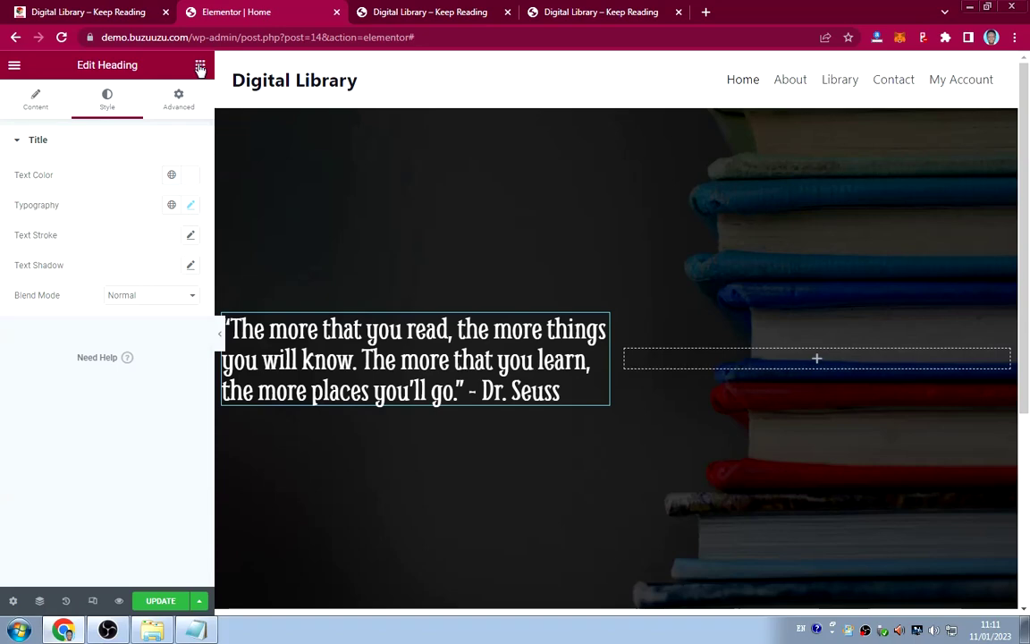
Add a Button widget directly below the quote heading and check the reference site's hero button.
click(201, 67)
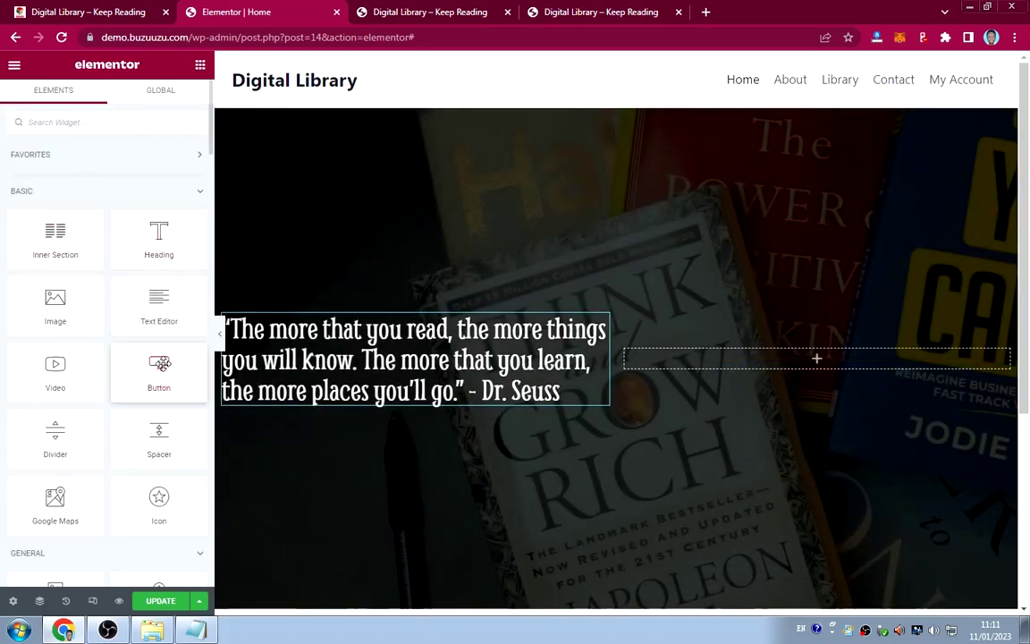
drag(160, 362, 307, 358)
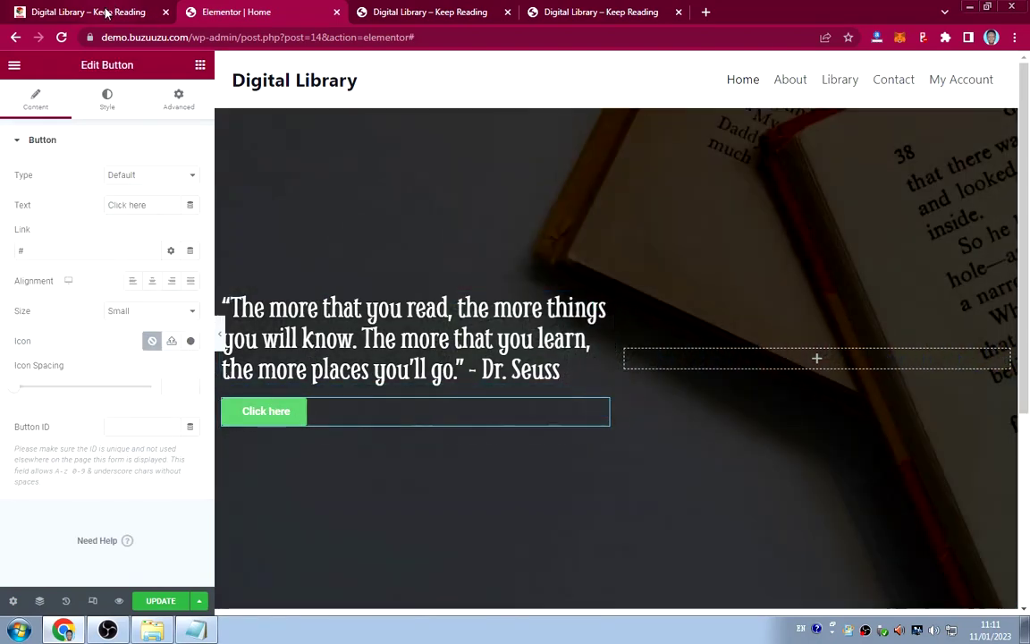
click(105, 11)
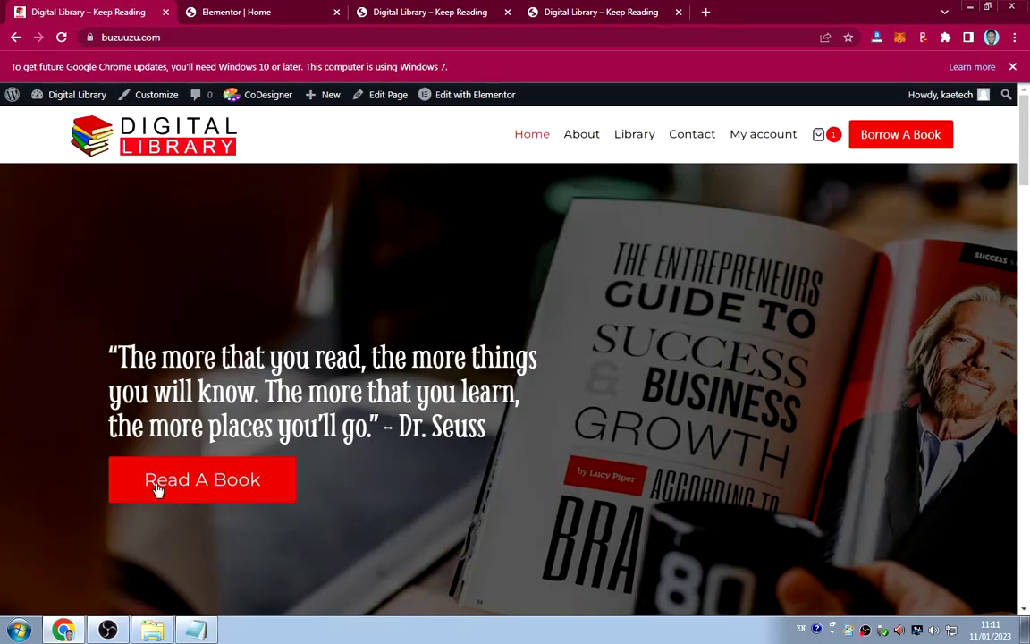
Change the text of the button below the hero quote to "Read A Book" in the Elementor editor.
click(223, 14)
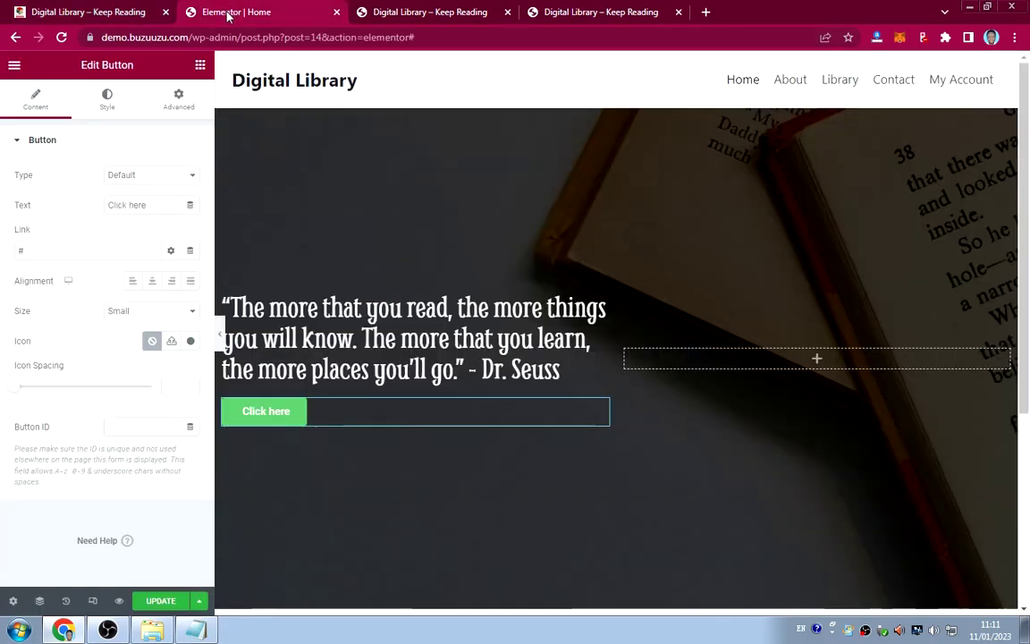
drag(149, 212, 94, 211)
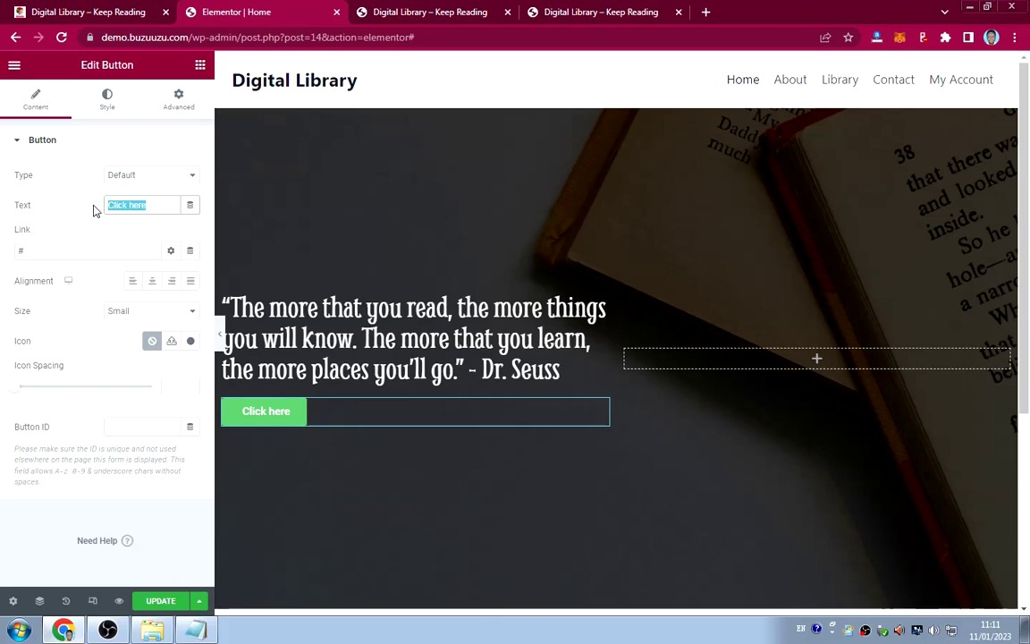
text(Rea)
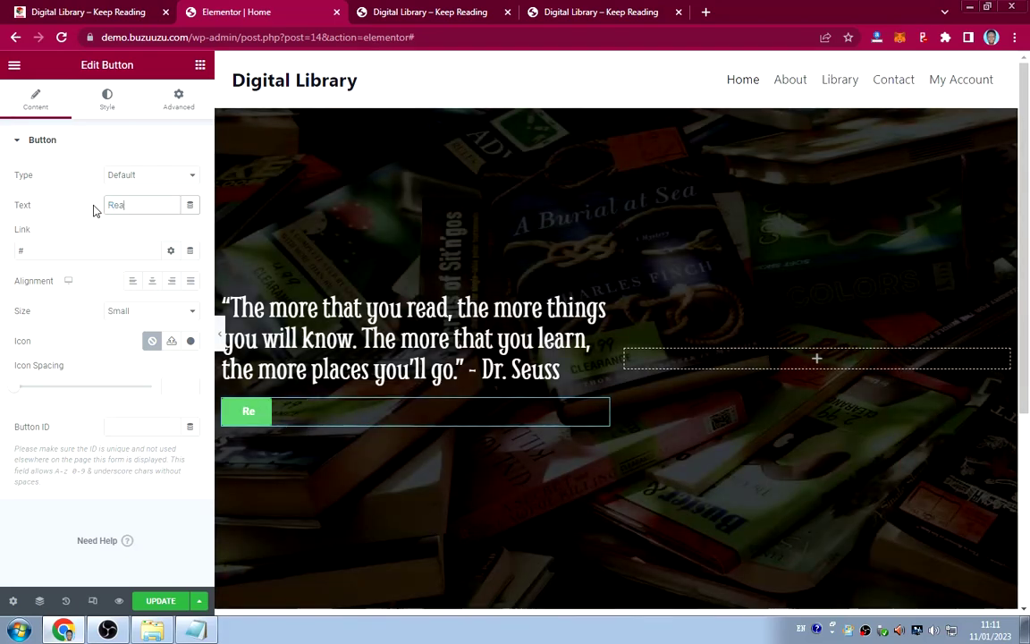
text(d A Book)
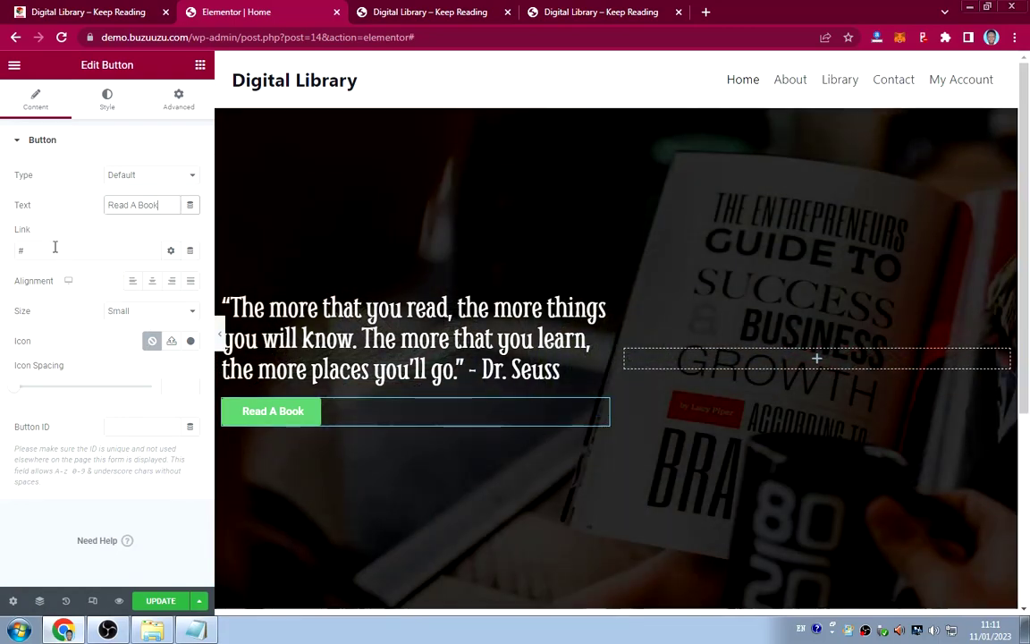
Replace the button's placeholder link with a link to the Library page.
click(51, 247)
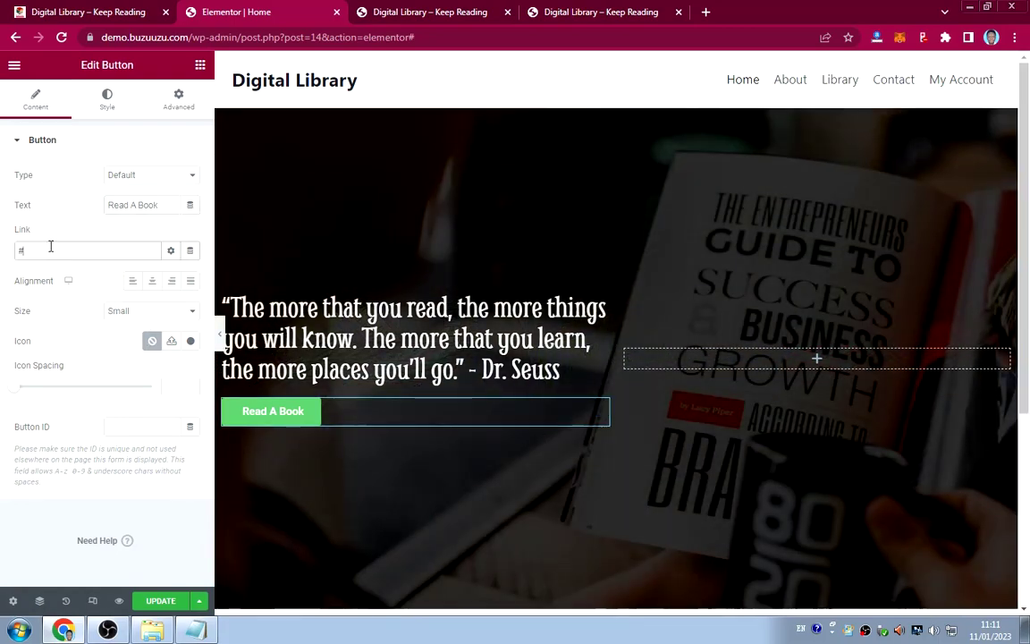
drag(51, 247, 3, 252)
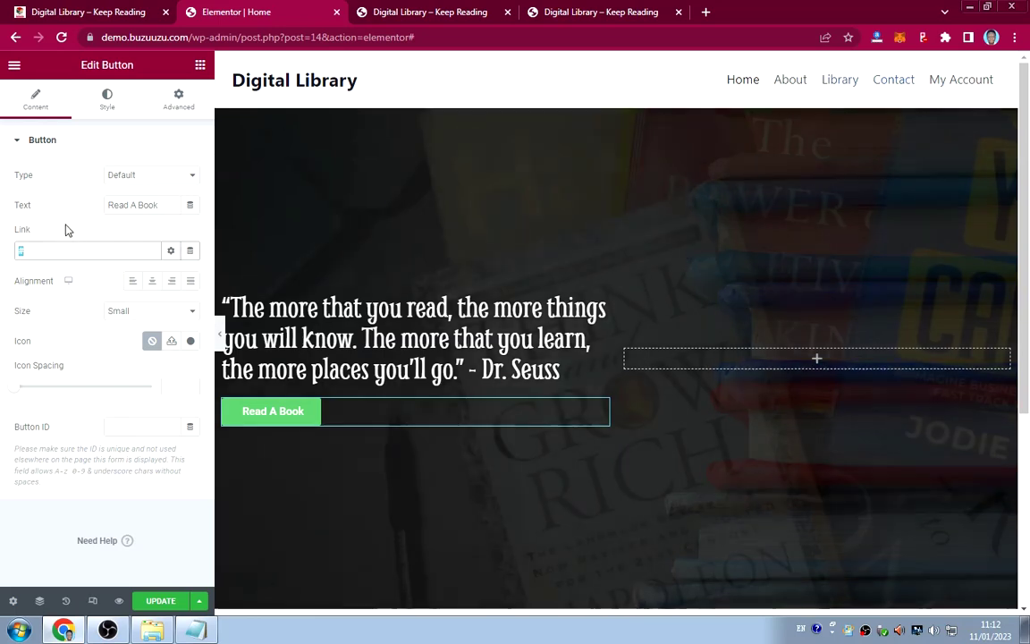
text(shop)
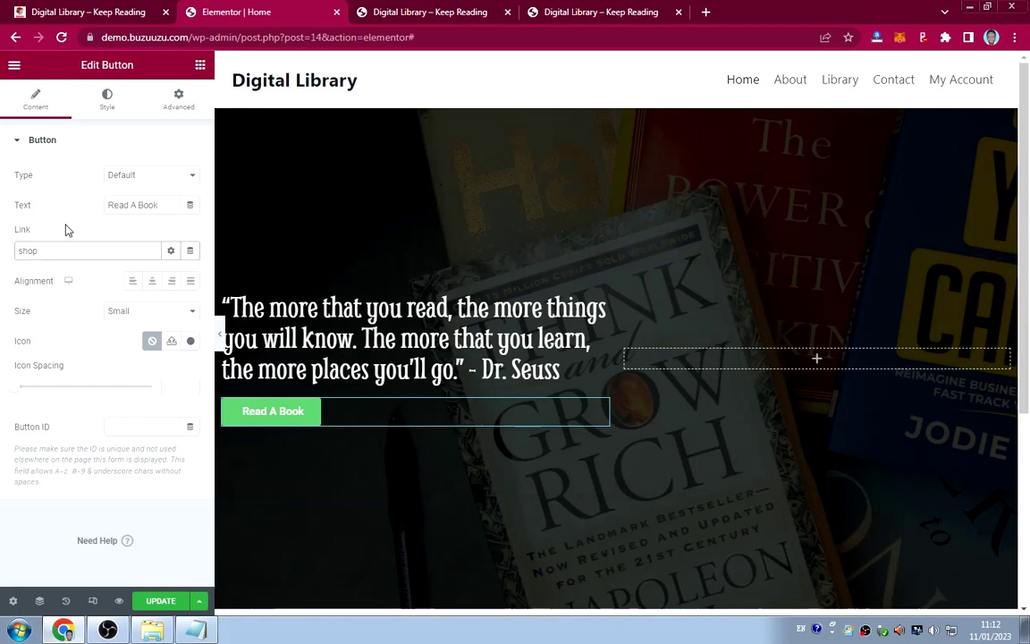
key(BackSpace)
key(BackSpace)
text(l)
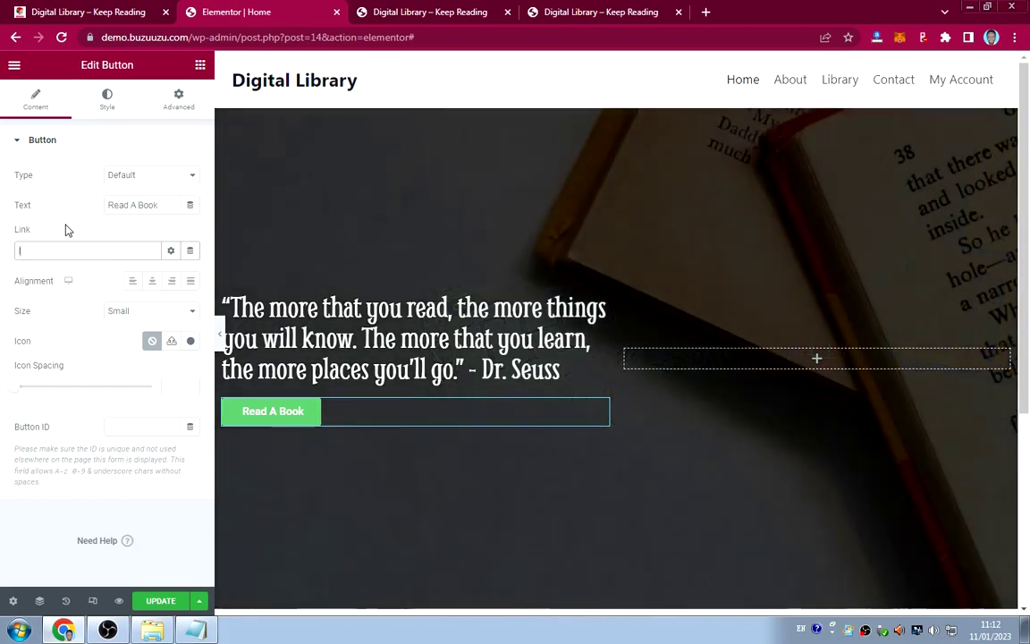
text(ibrary)
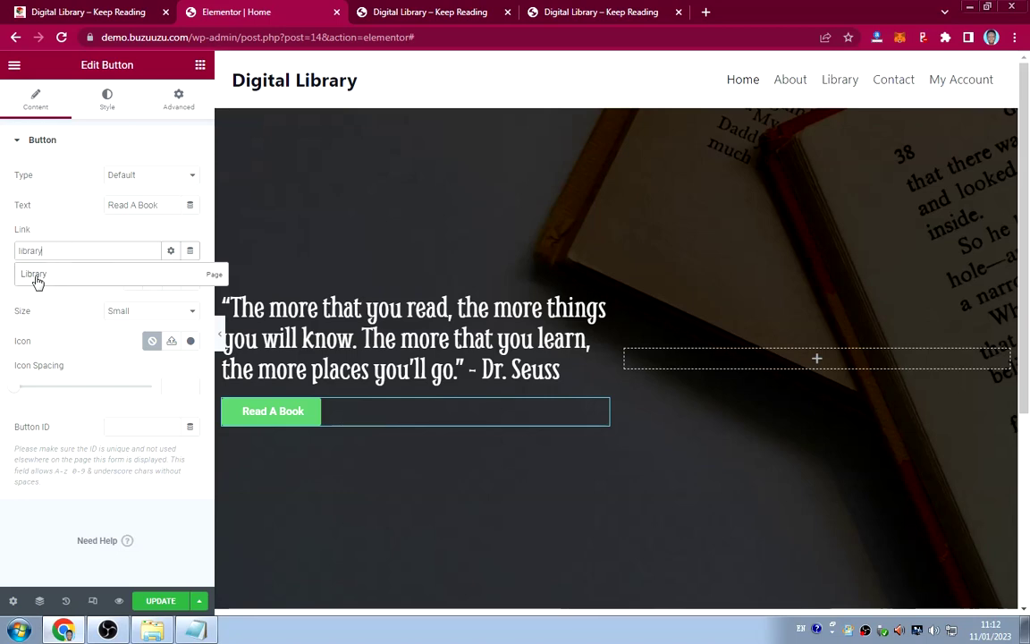
click(36, 281)
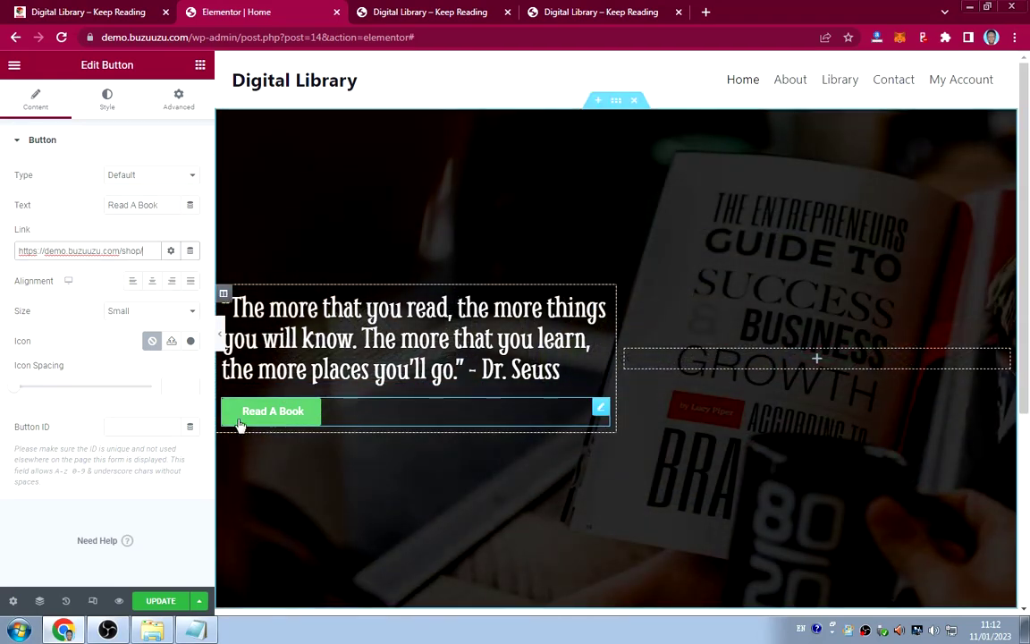
Set the font family of the button text to Montserrat.
click(109, 105)
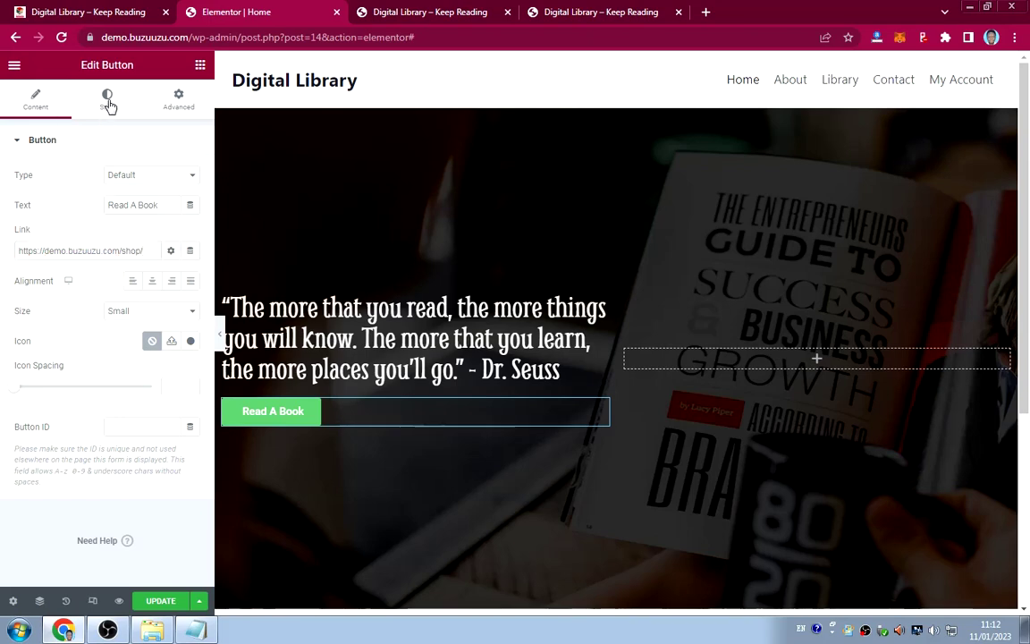
click(109, 105)
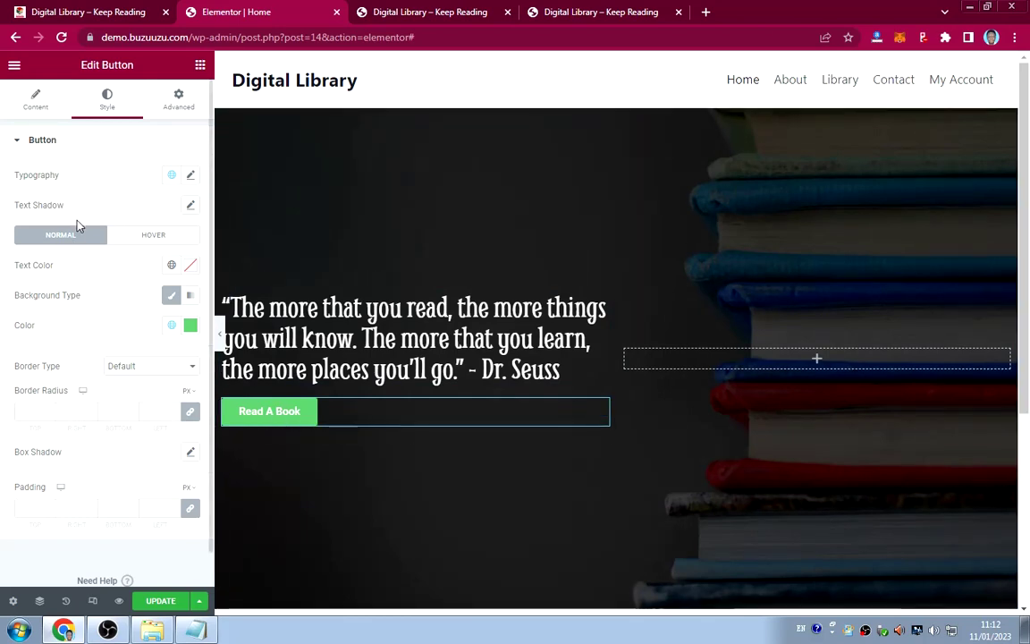
click(191, 176)
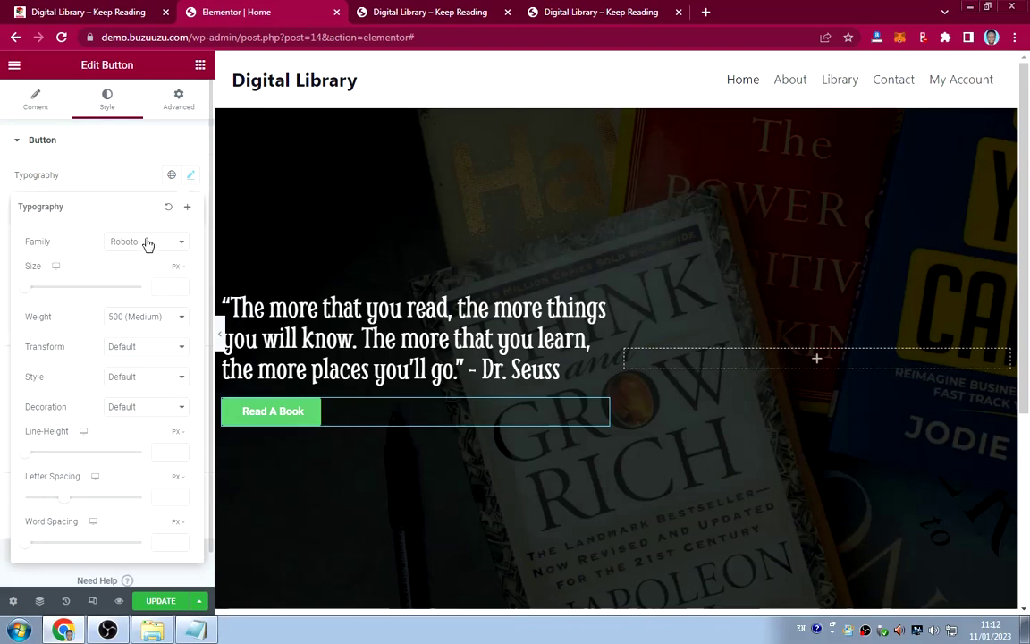
click(143, 244)
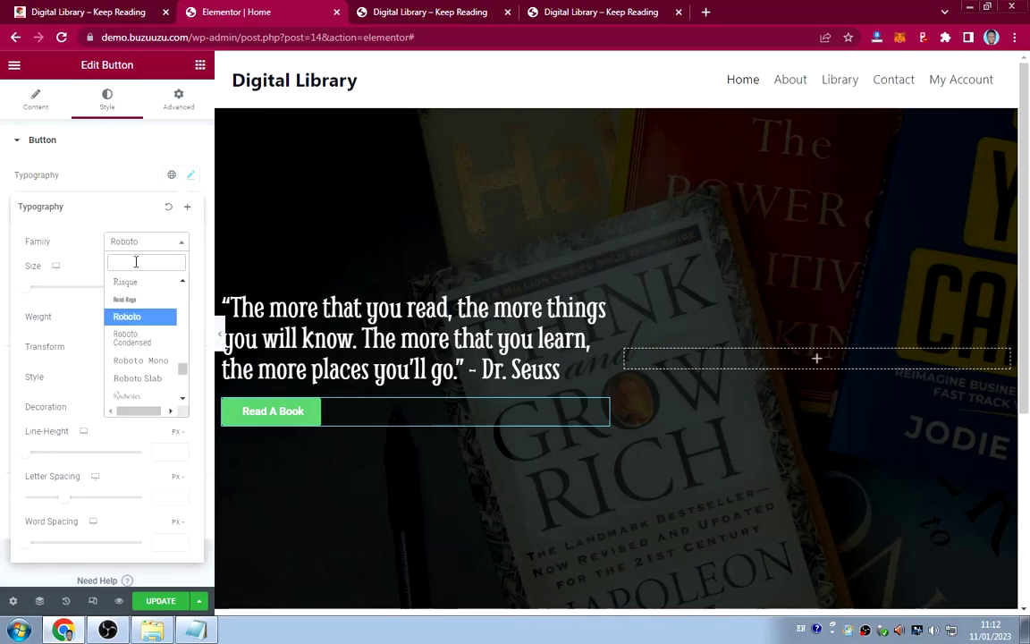
text(monts)
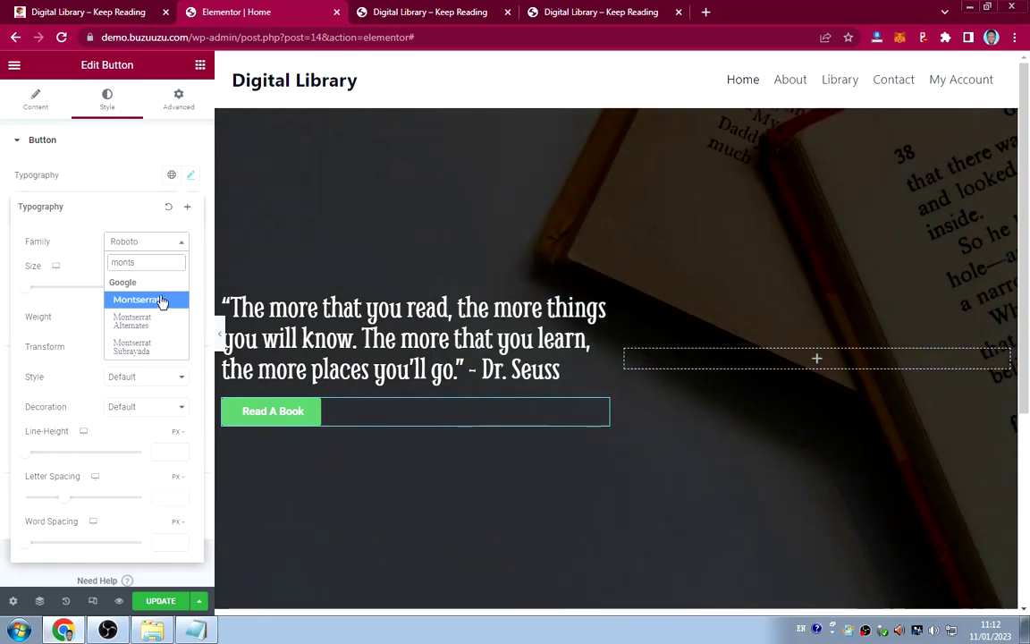
click(161, 298)
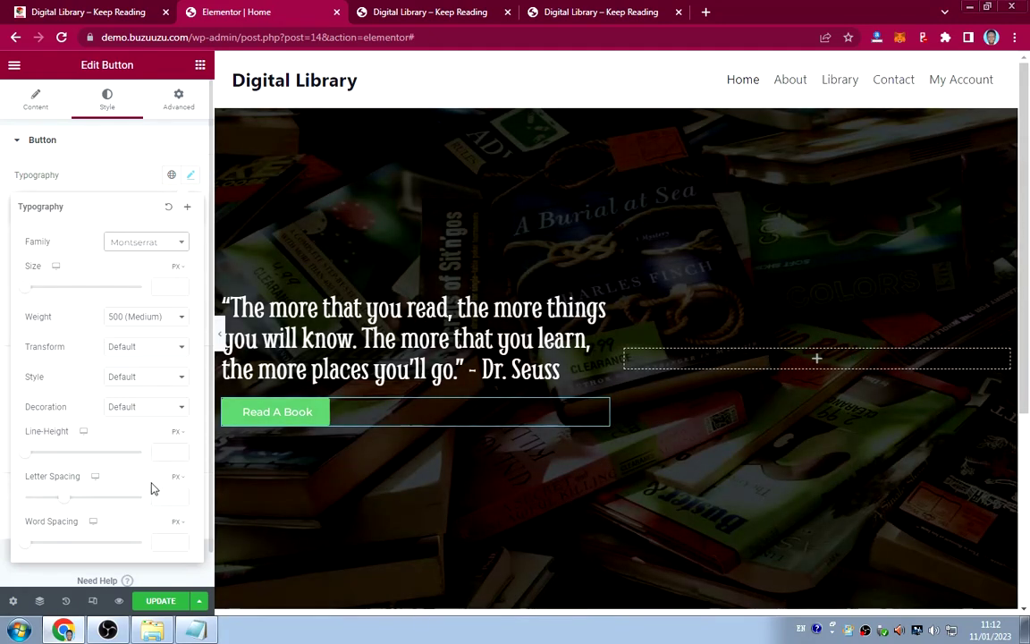
click(106, 179)
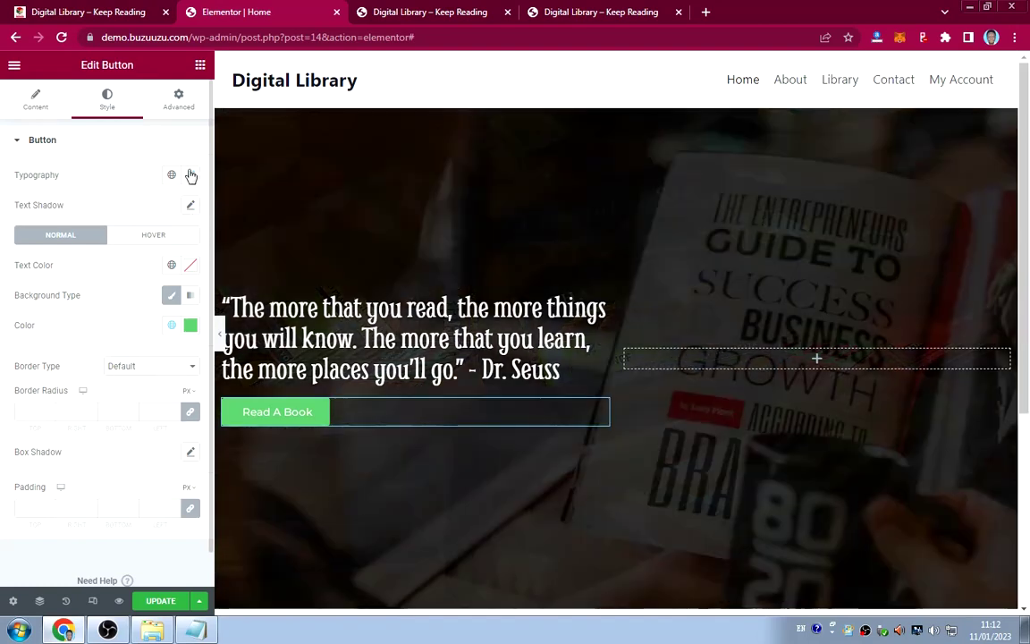
Set the button text size to 18 px and its weight to 600 (Semi Bold).
click(191, 175)
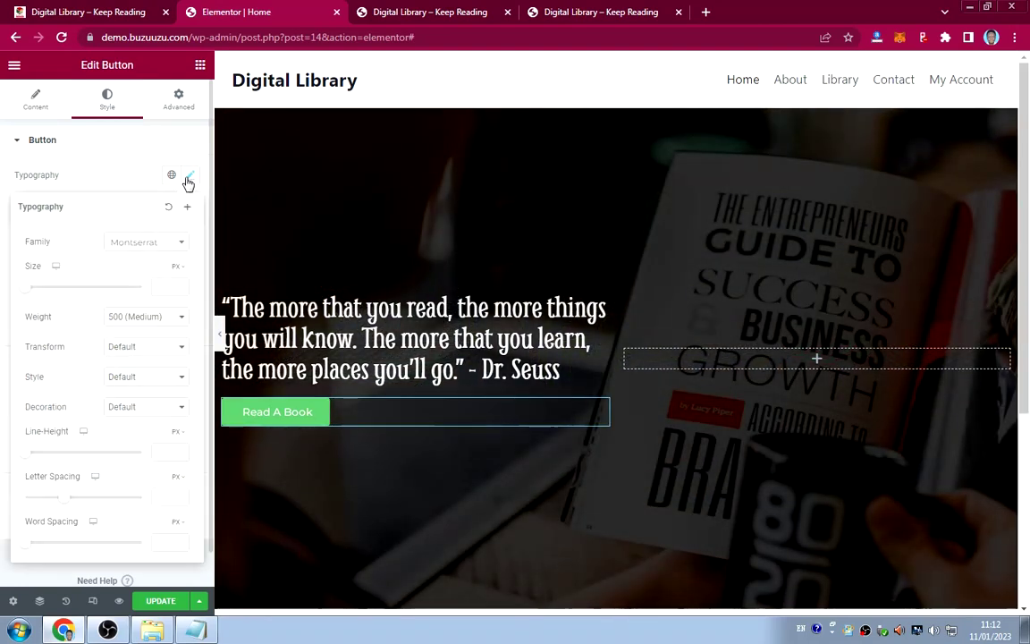
click(161, 288)
text(18)
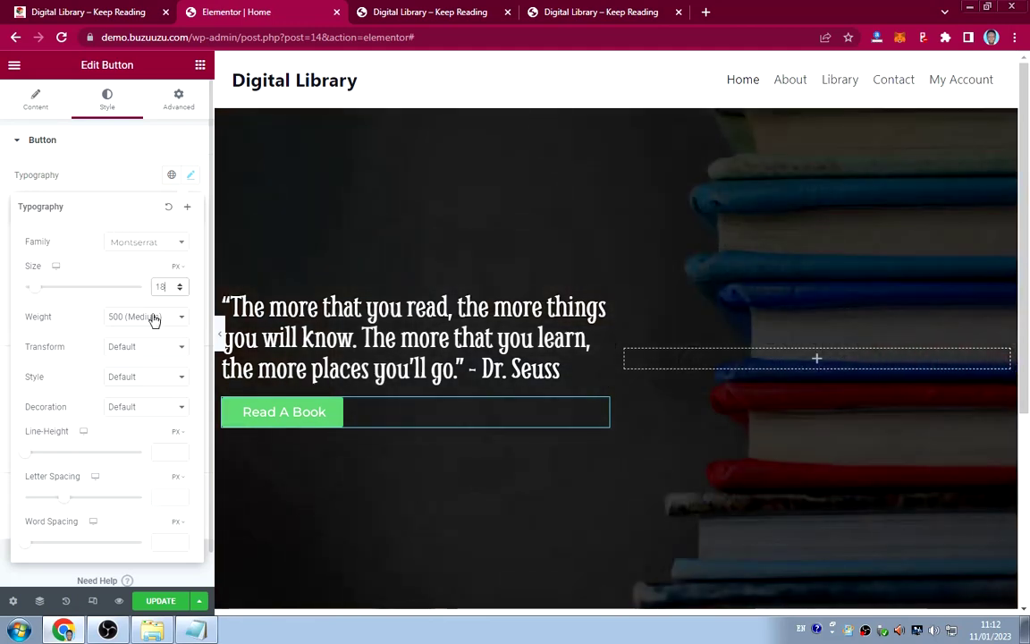
click(152, 320)
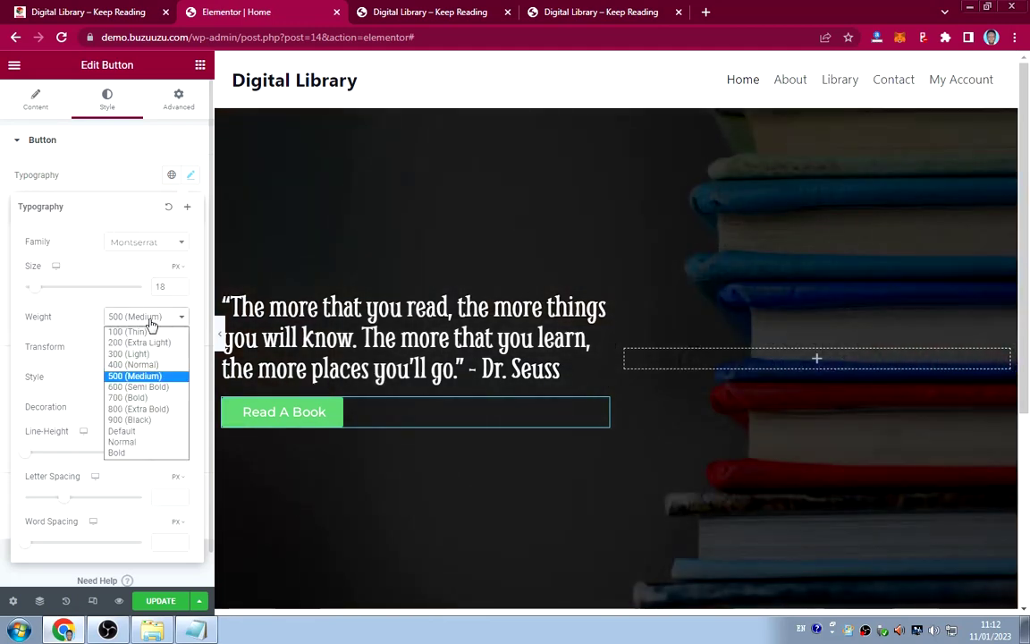
click(134, 387)
click(98, 176)
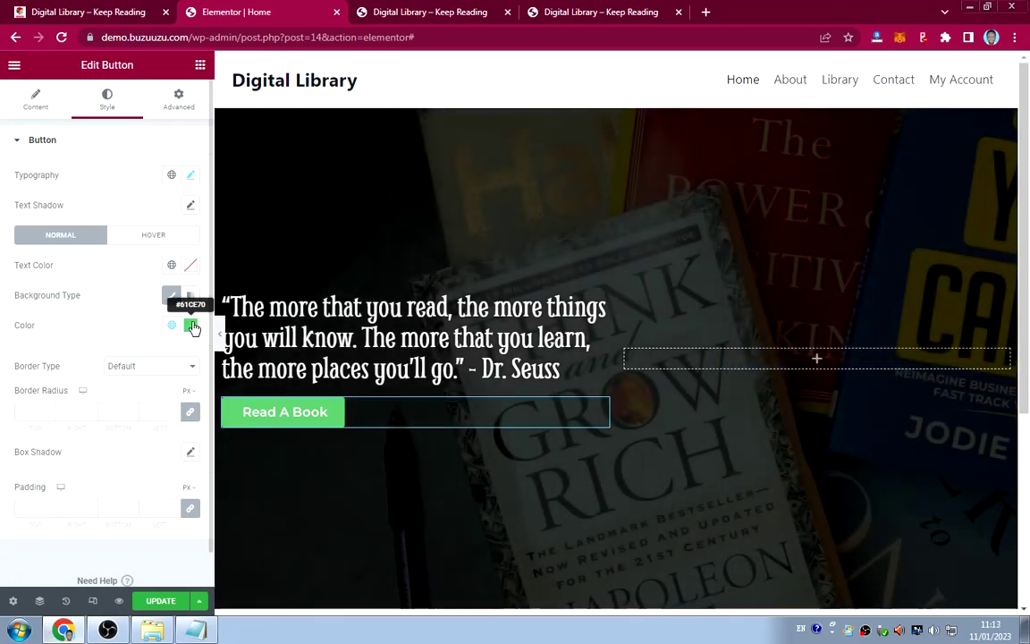
Copy the color code E30D0D from the Notepad notes and apply it as the button's background color.
click(190, 324)
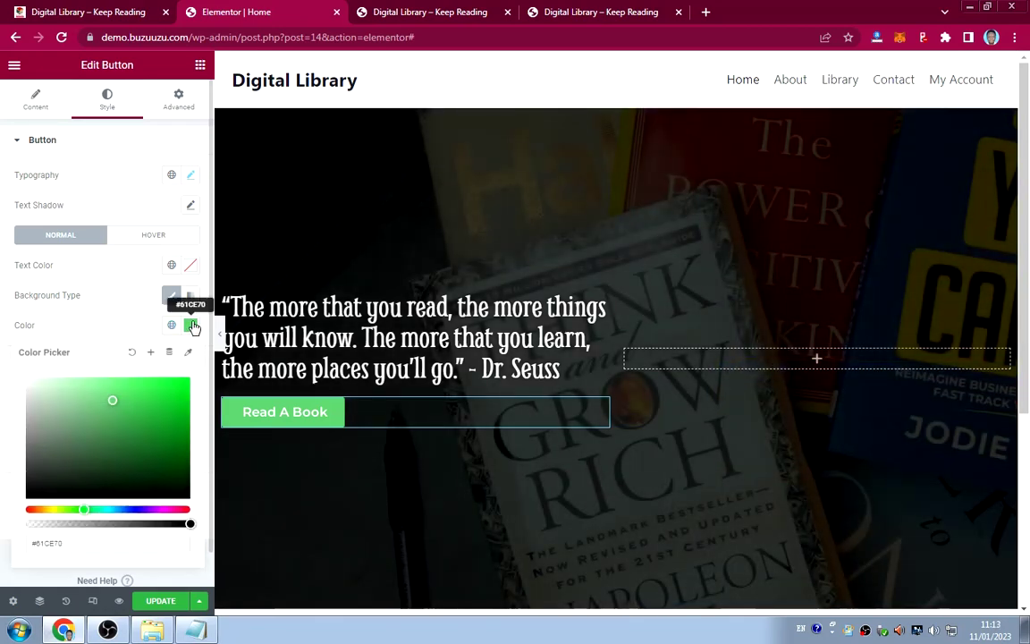
key(alt+Tab)
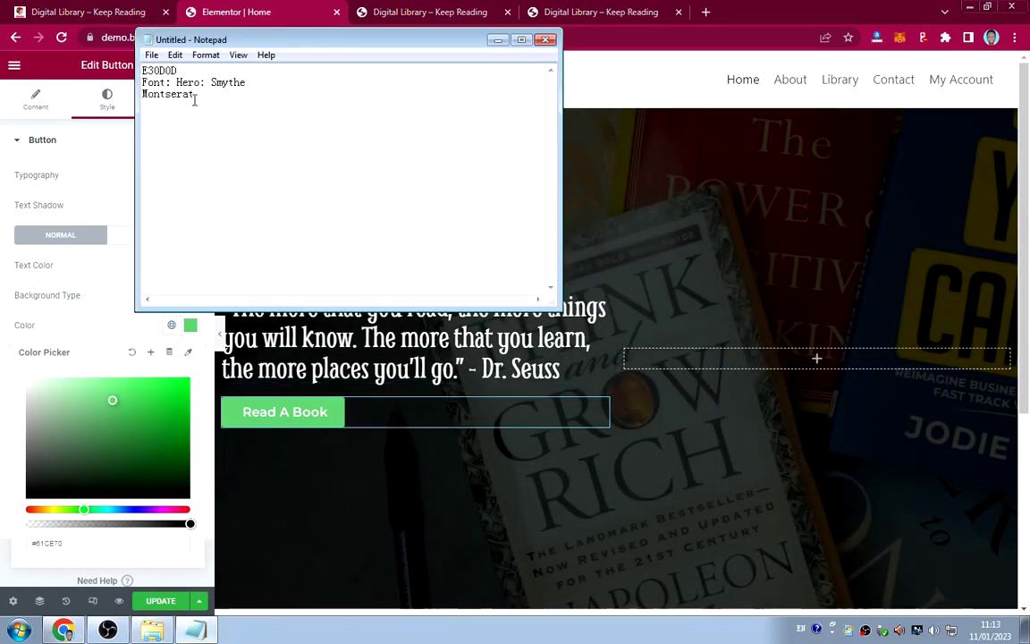
right_click(145, 75)
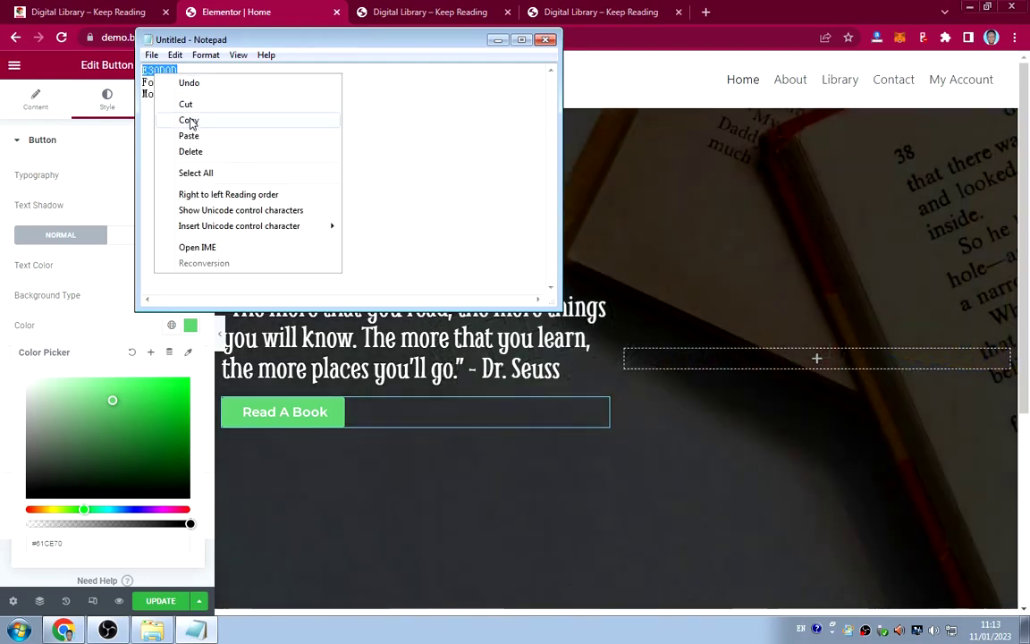
click(191, 121)
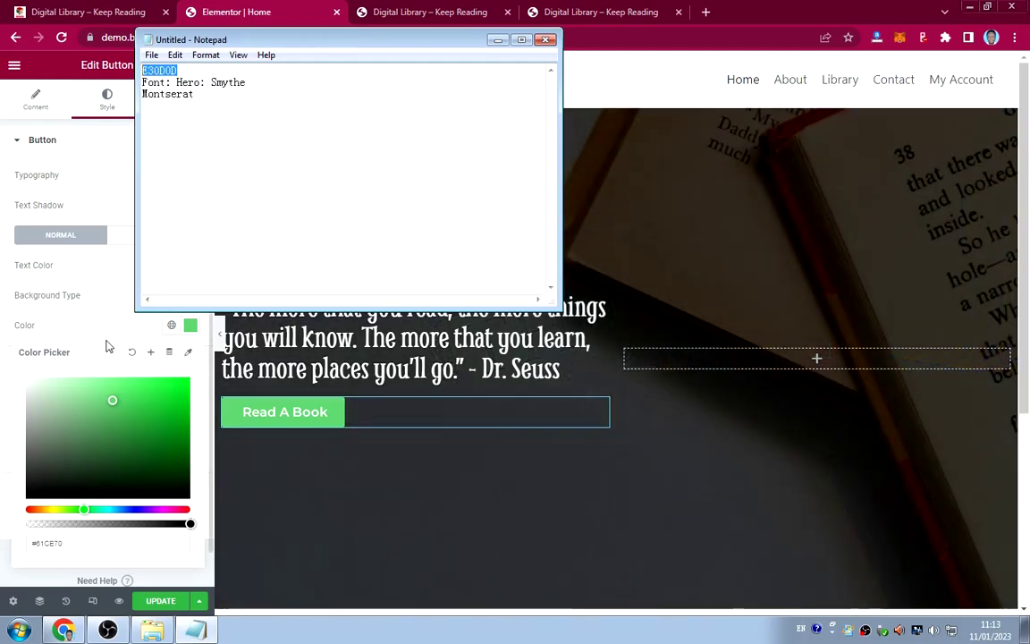
key(alt+Tab)
drag(75, 548, 41, 537)
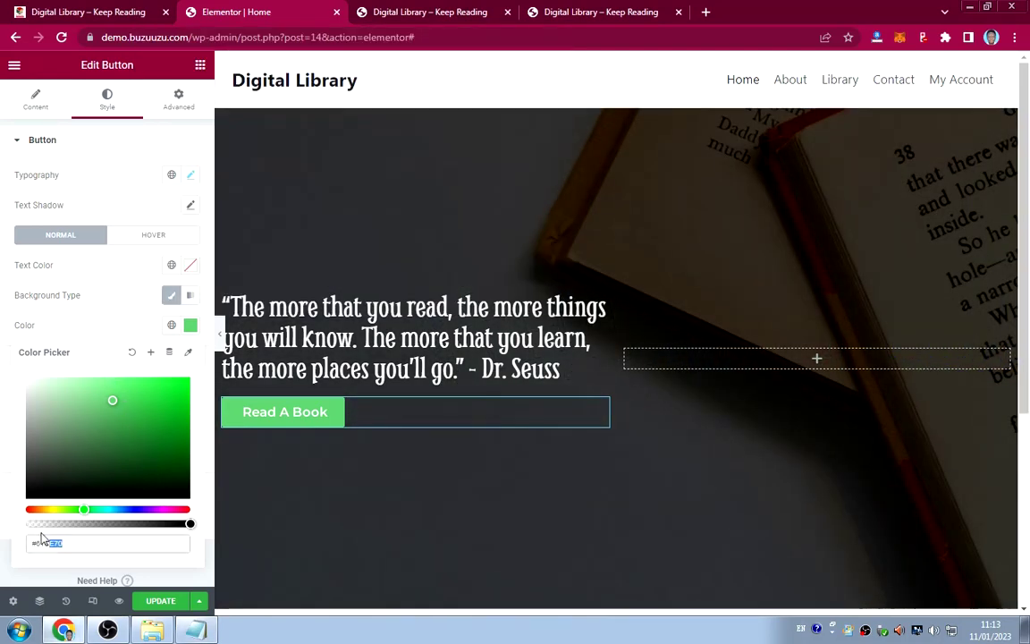
key(ctrl+v)
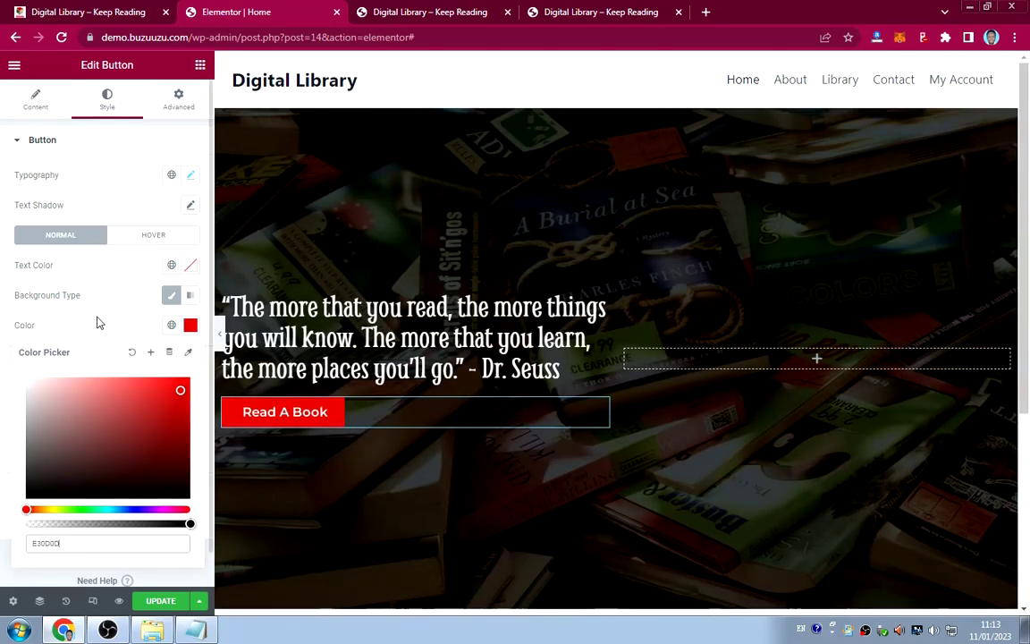
click(274, 424)
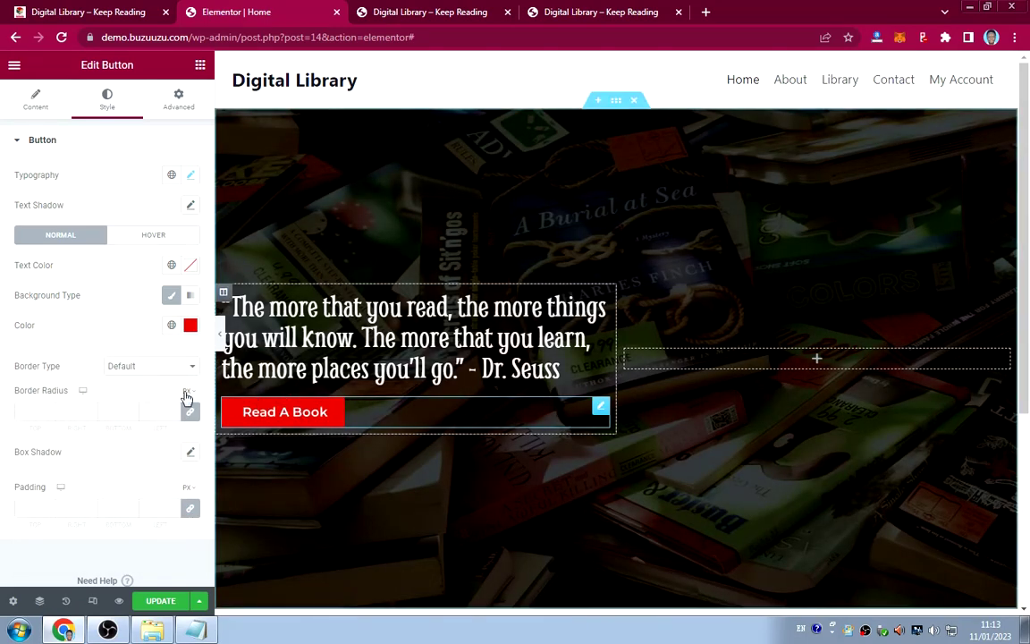
Check the reference site's button, unlink the button's padding values, and set its top and bottom padding to 15 px.
scroll(144, 390, down, 1)
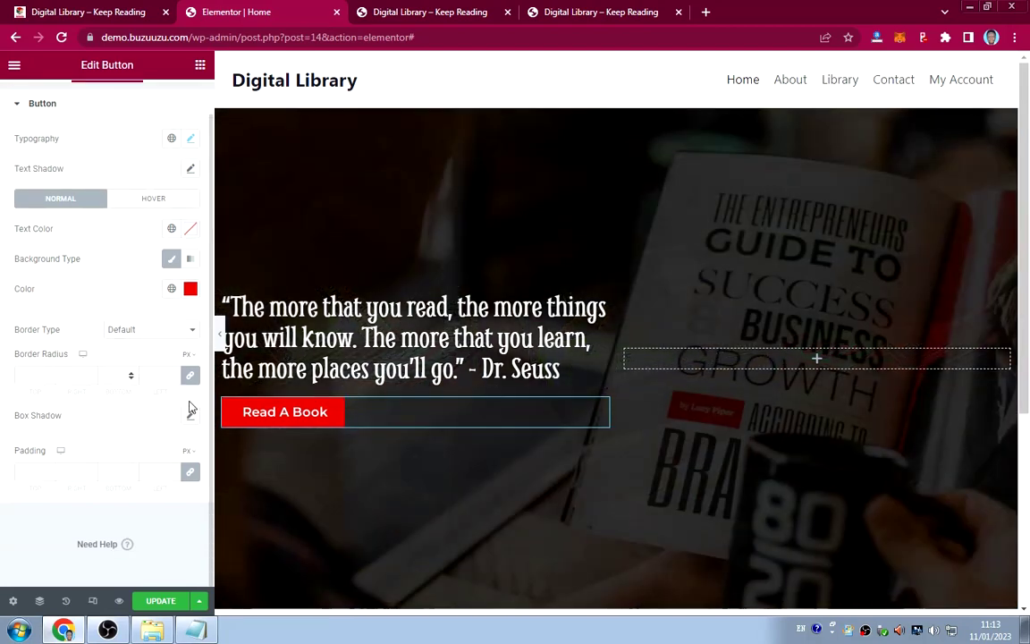
click(122, 17)
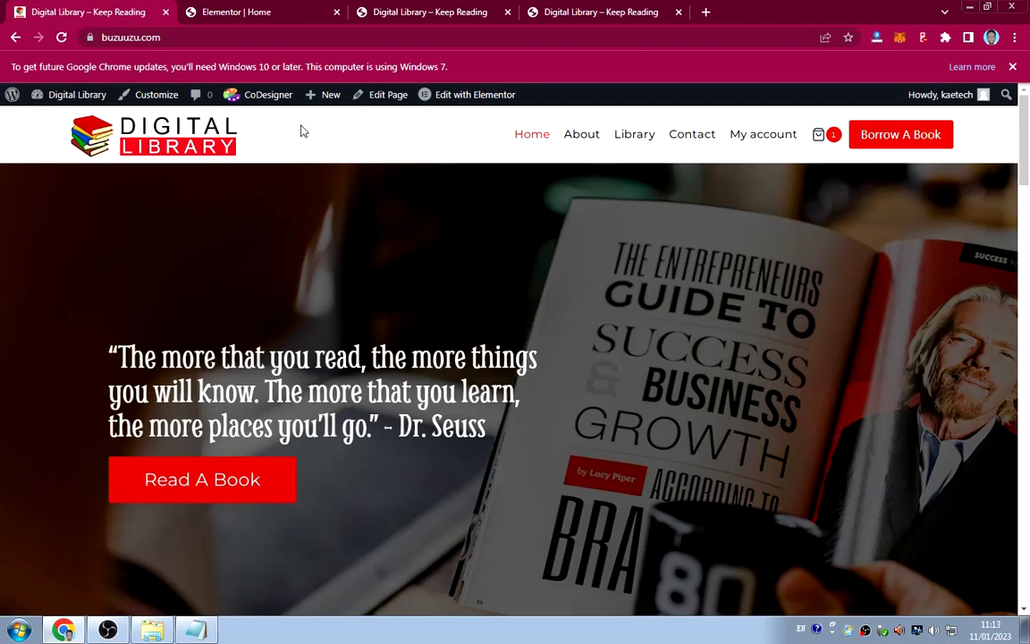
click(235, 12)
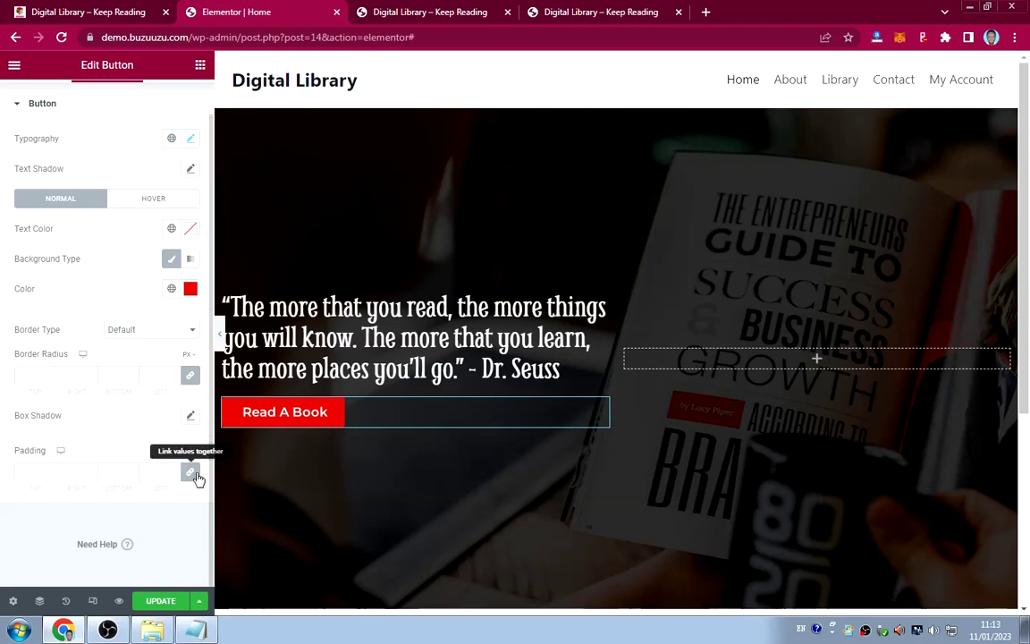
click(125, 479)
text(0)
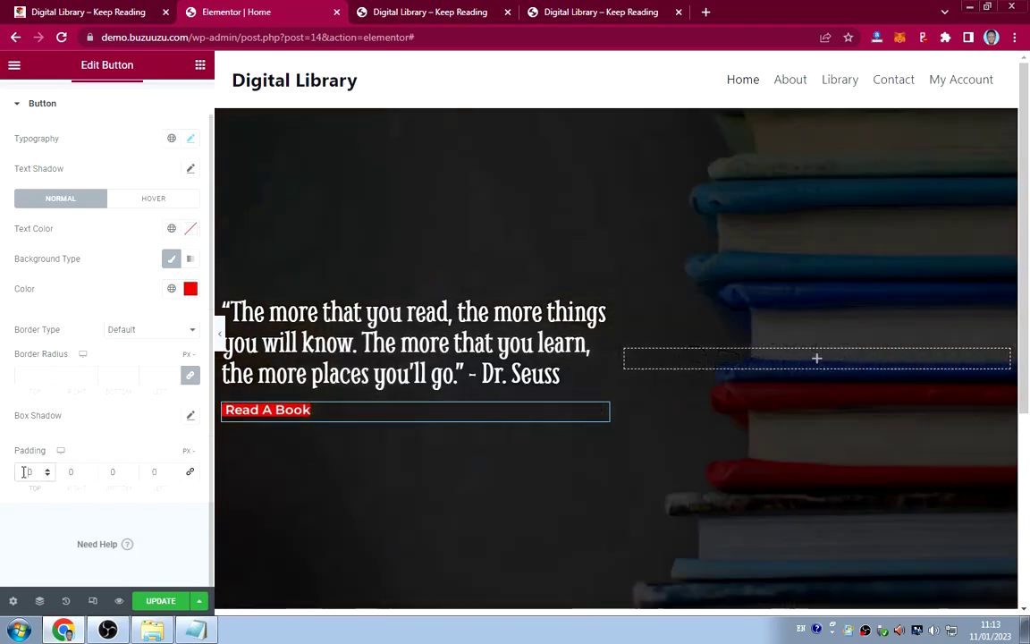
click(24, 471)
text(15)
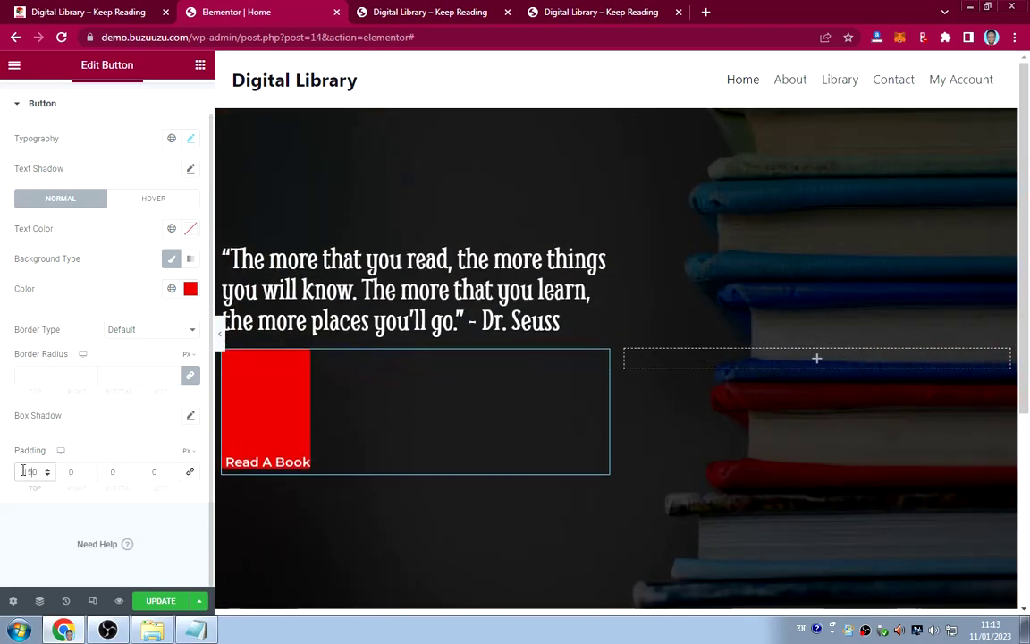
key(Delete)
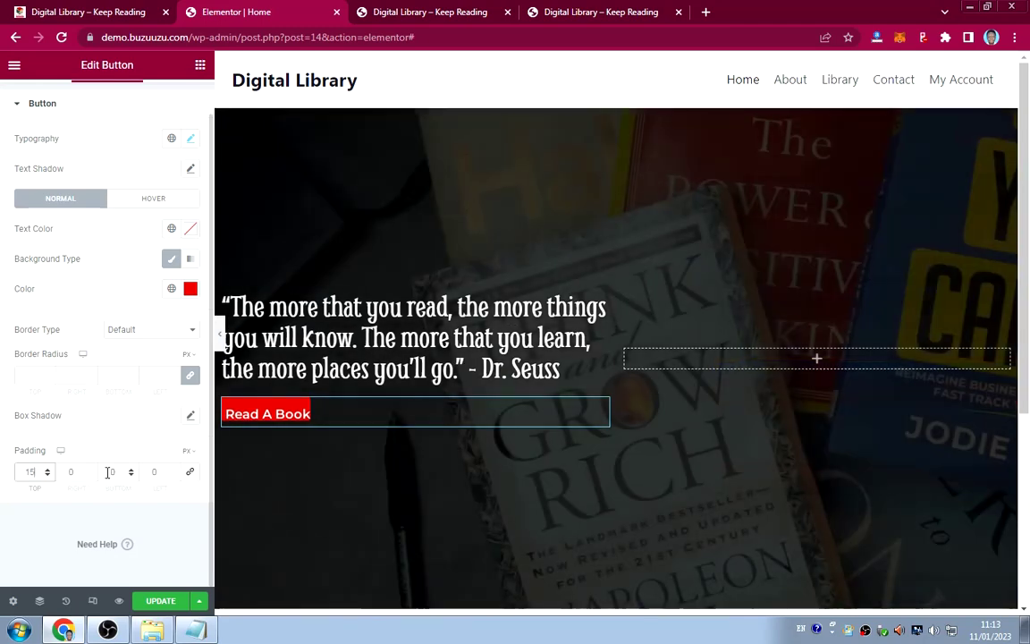
click(107, 471)
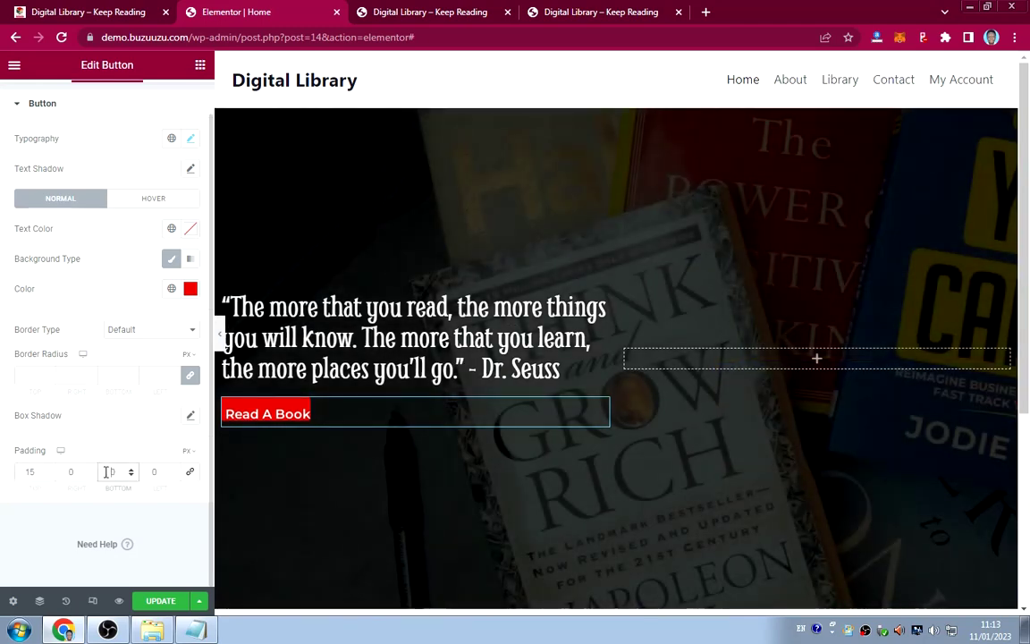
text(15)
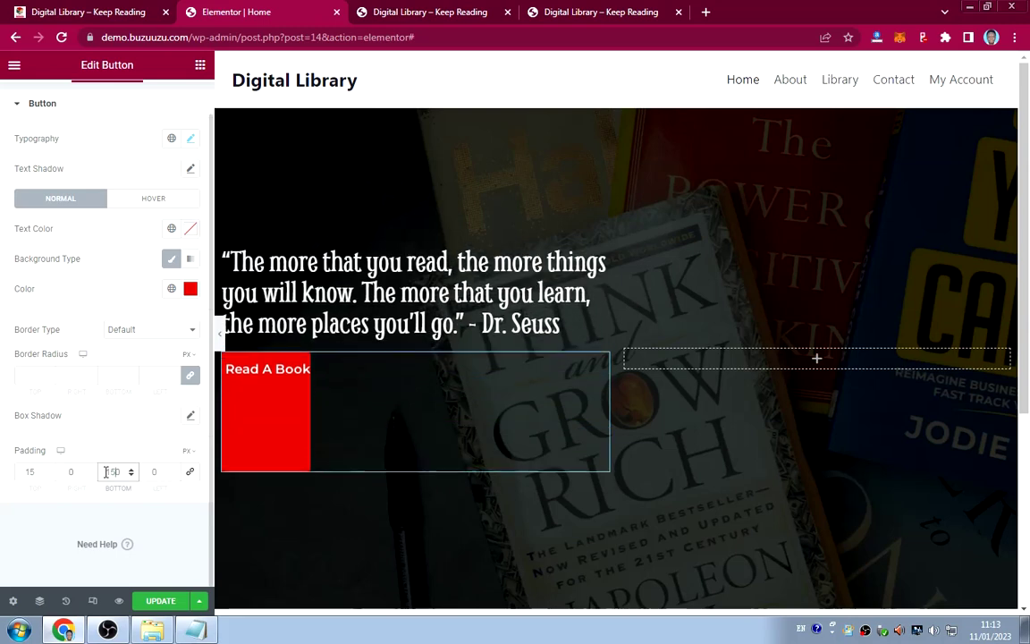
key(Delete)
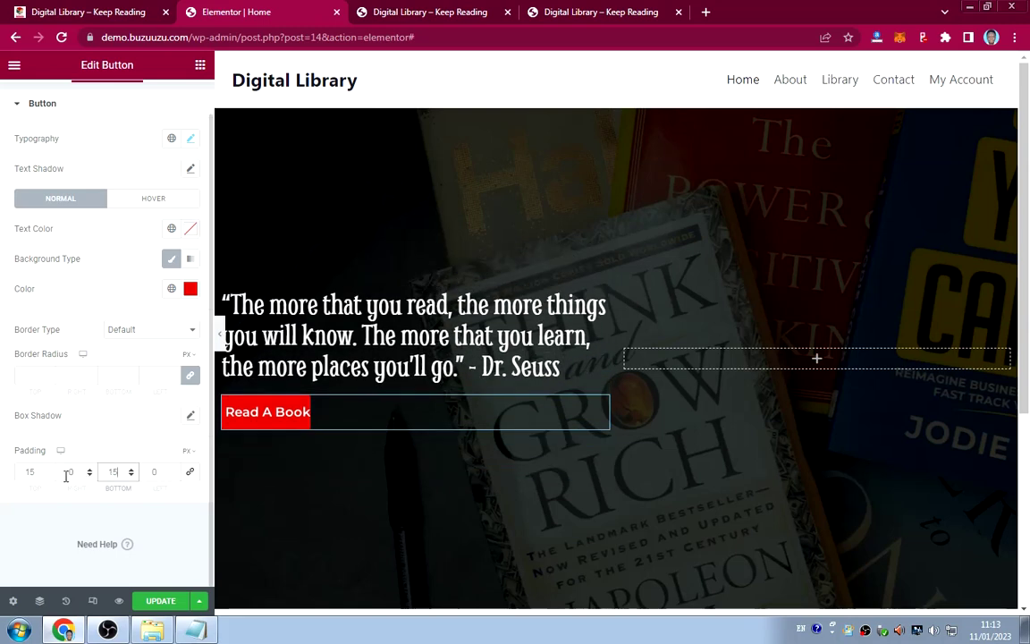
Set the right and left padding of the "Read A Book" button to 40 px.
click(68, 472)
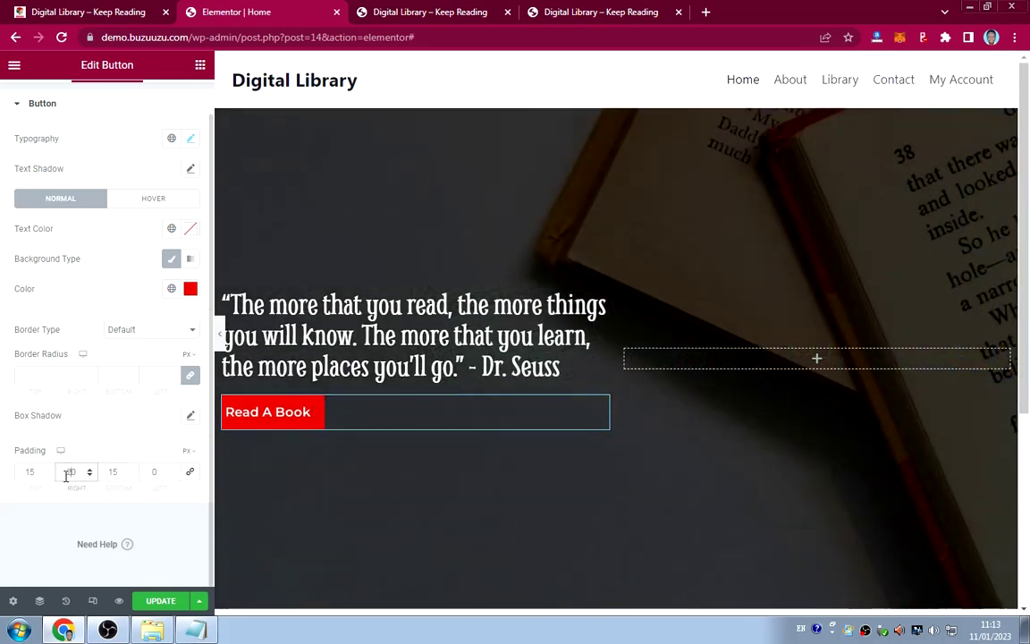
key(BackSpace)
key(BackSpace)
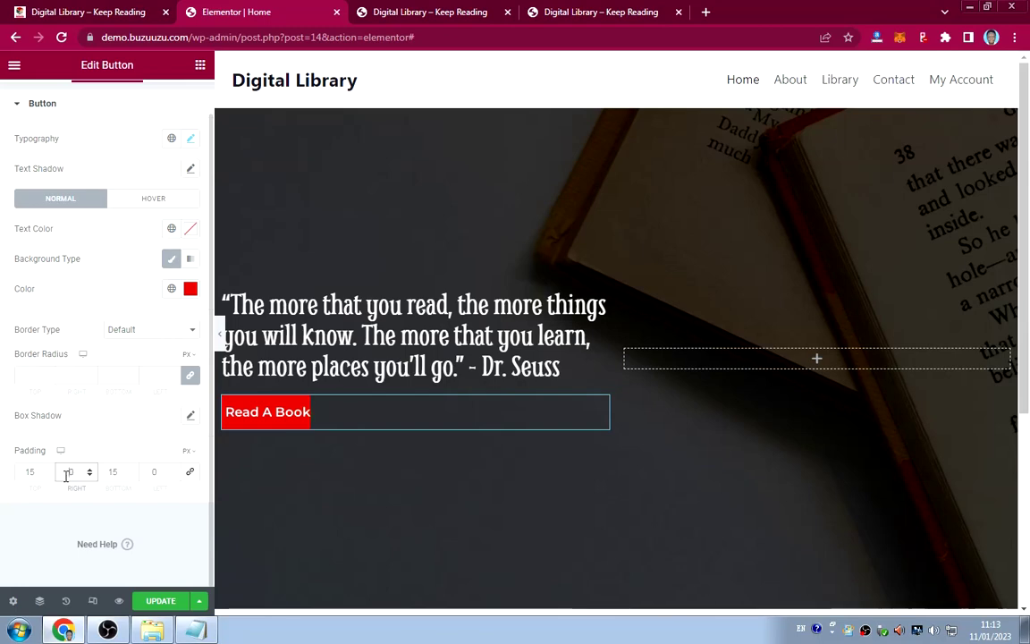
text(40)
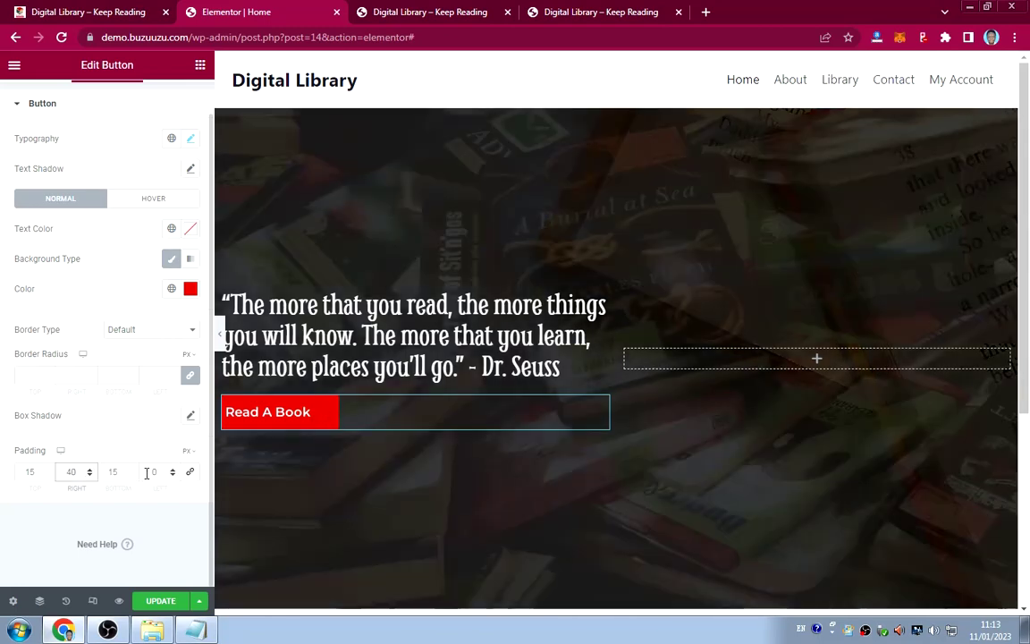
click(146, 472)
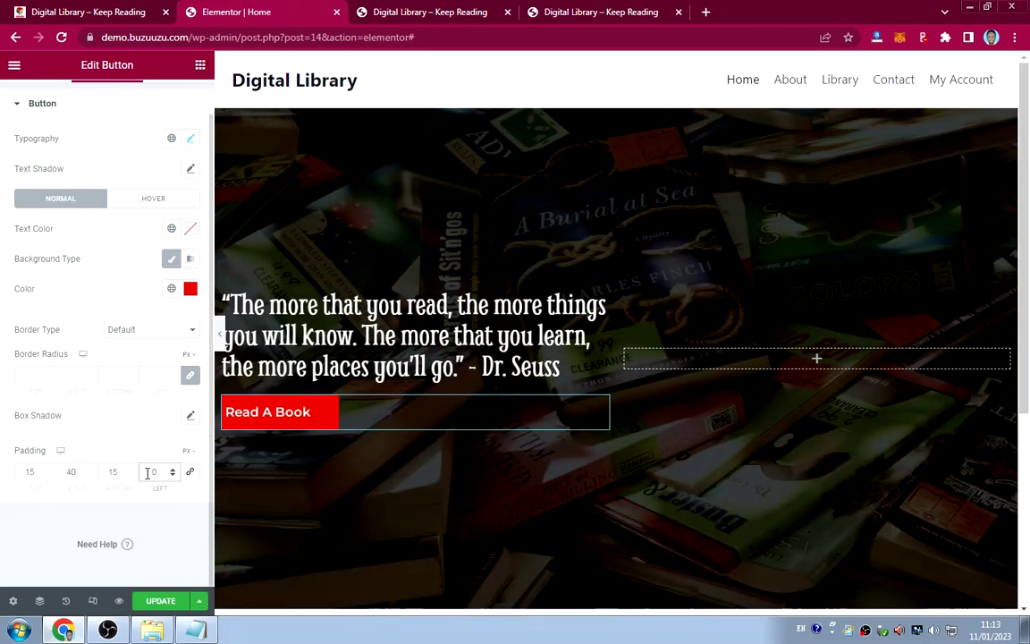
key(BackSpace)
key(BackSpace)
text(40)
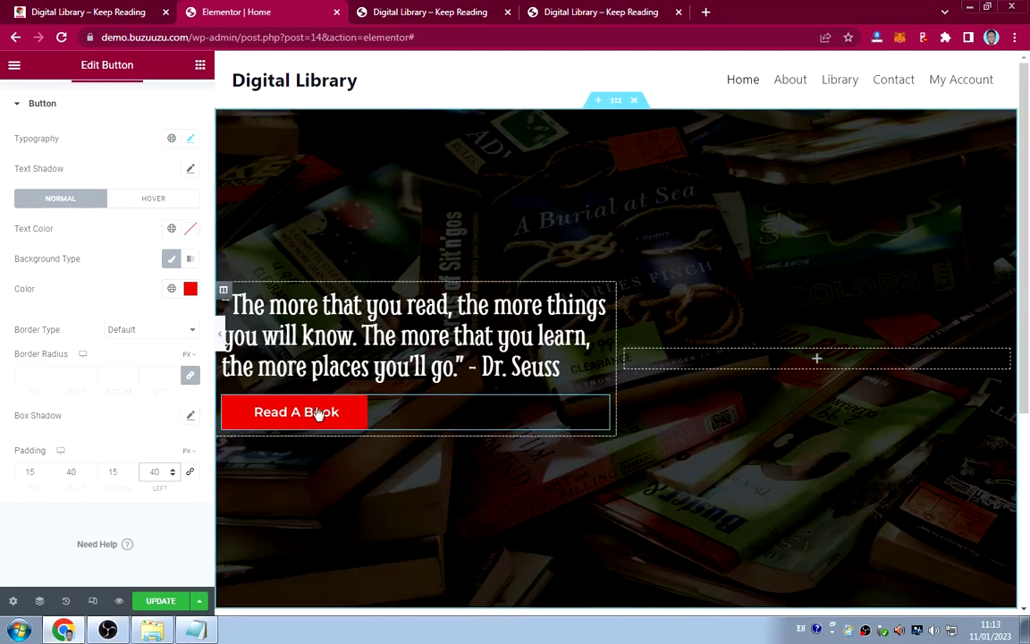
Set the top and bottom padding of the "Read A Book" button to 20 px.
click(14, 471)
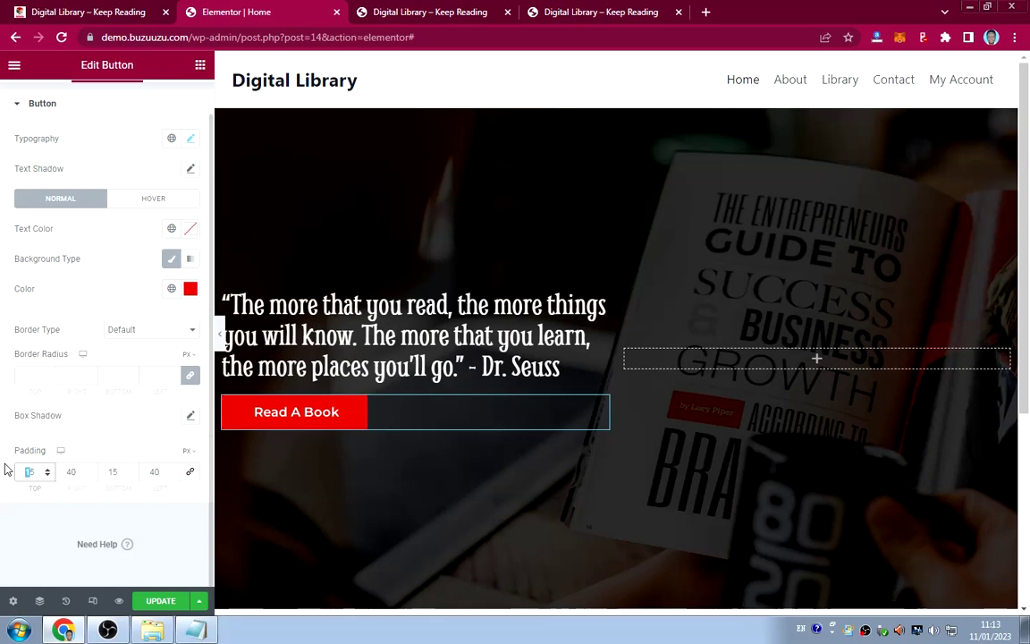
text(0)
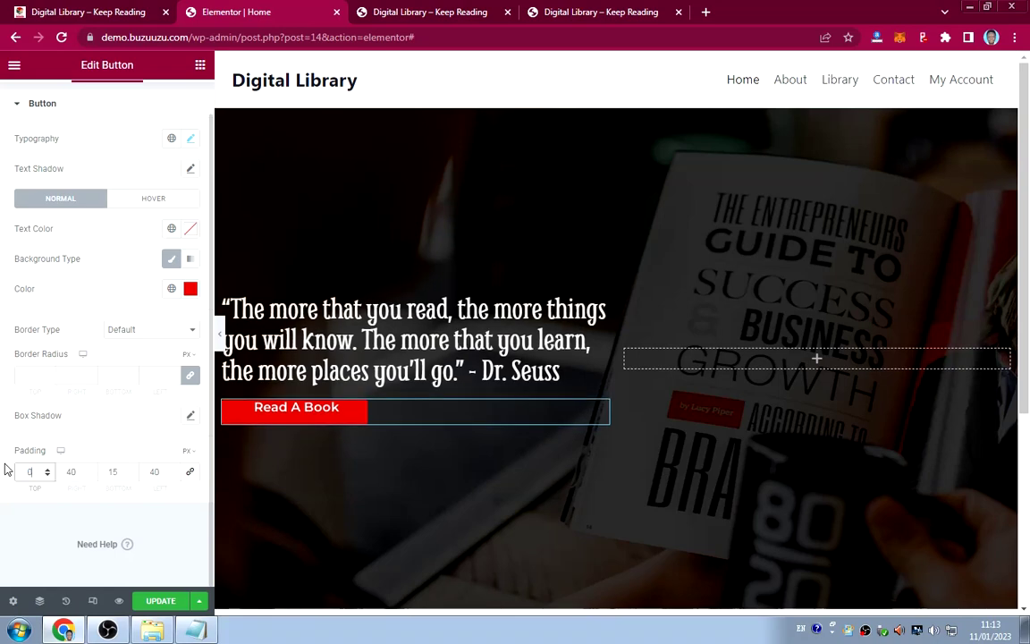
text(20)
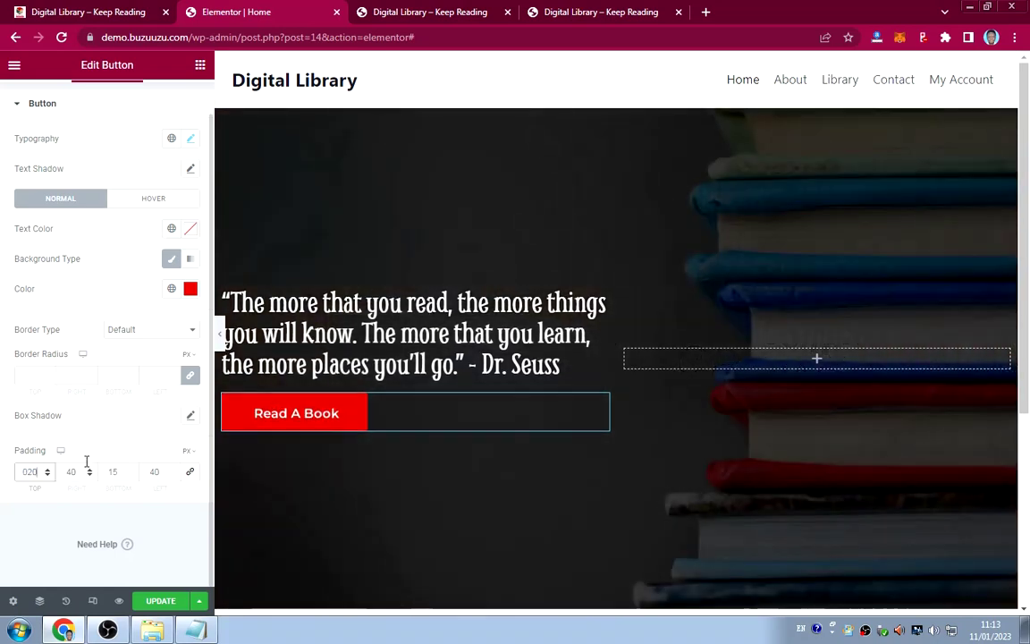
click(109, 475)
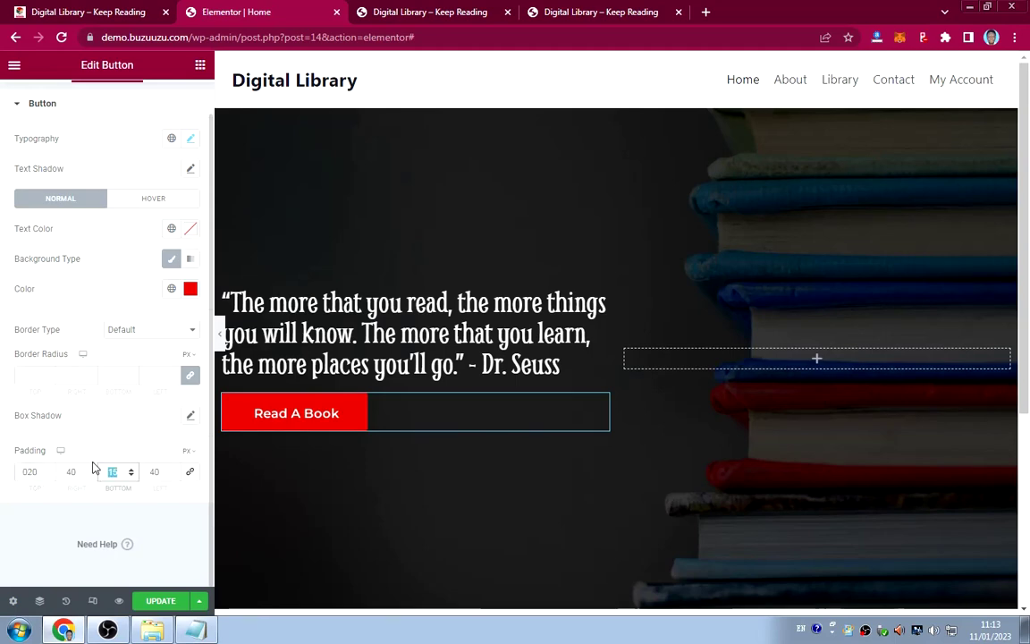
text(20)
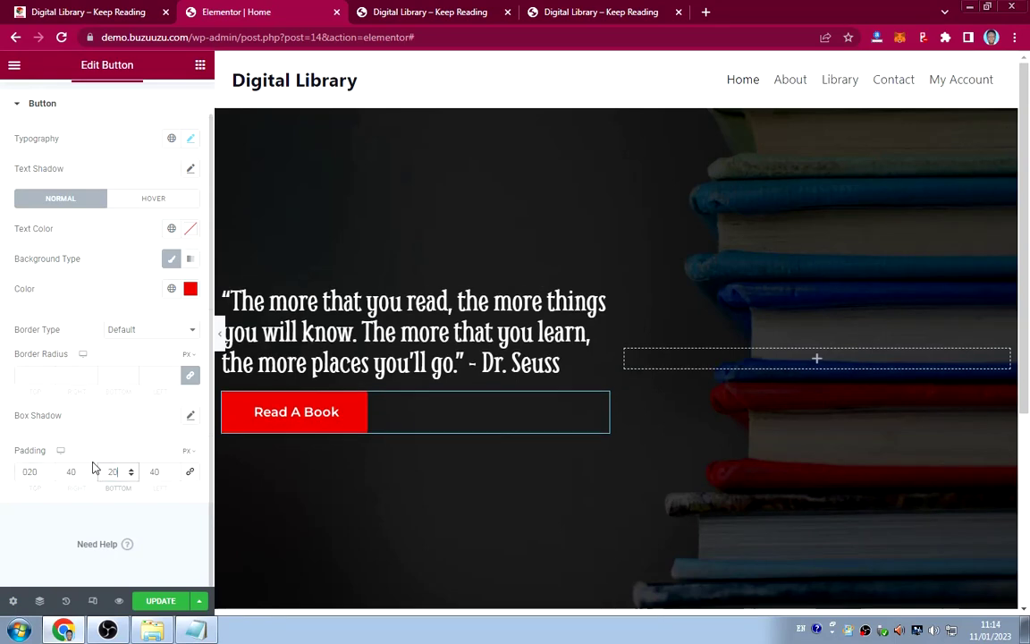
click(29, 474)
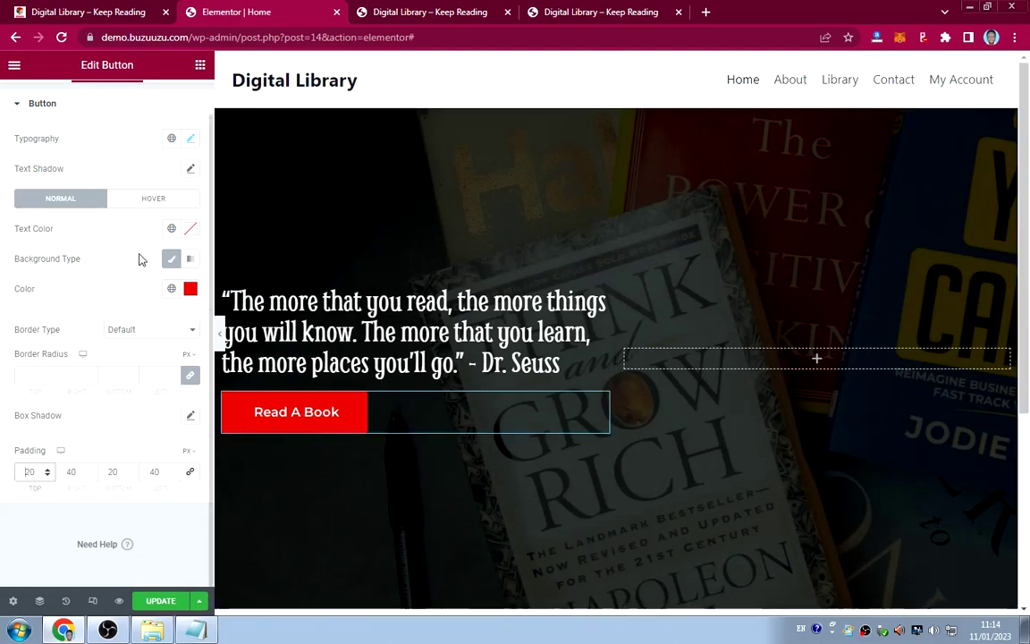
Set the button's text size to 20 px and its font weight to 400 (Normal).
scroll(138, 268, up, 1)
click(197, 176)
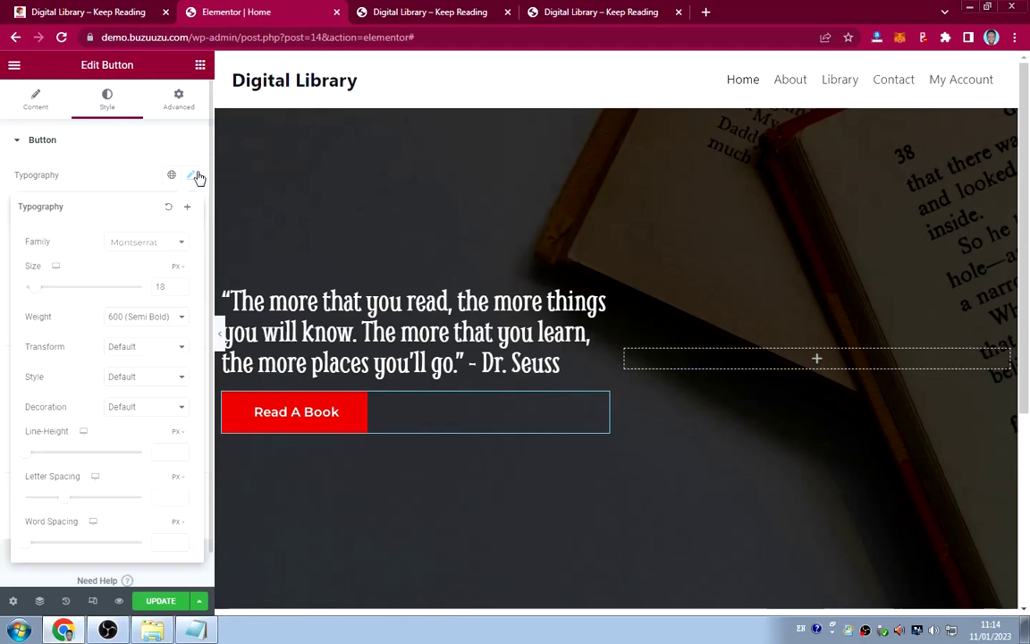
click(180, 286)
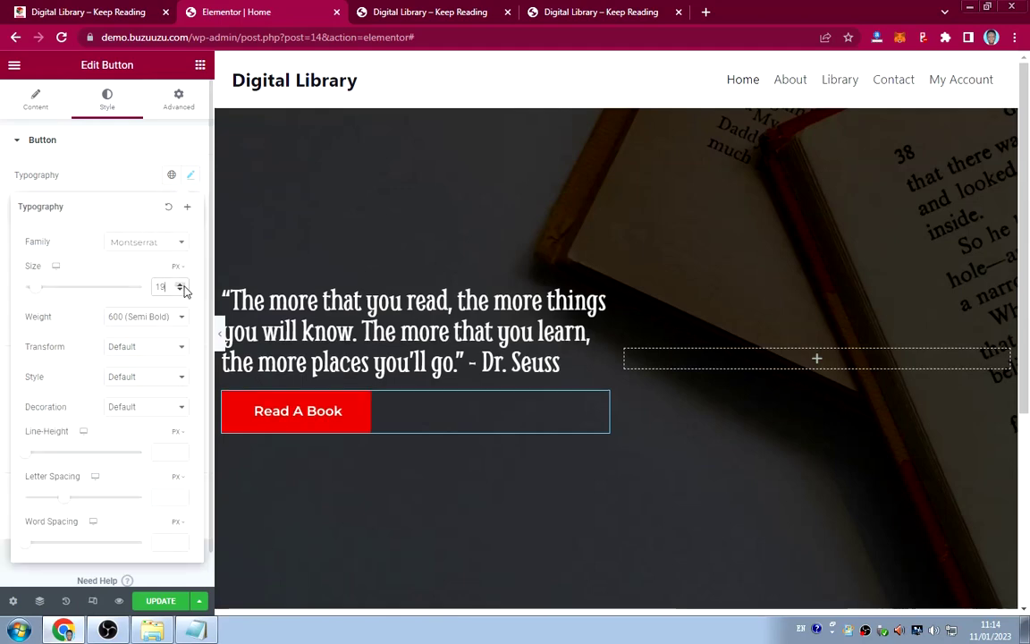
click(182, 287)
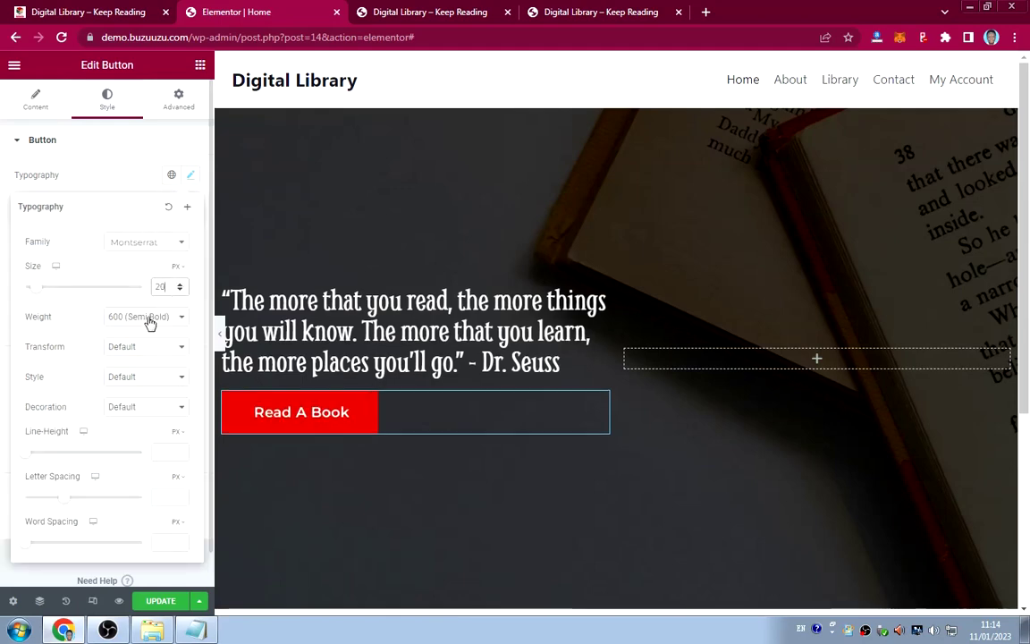
click(149, 317)
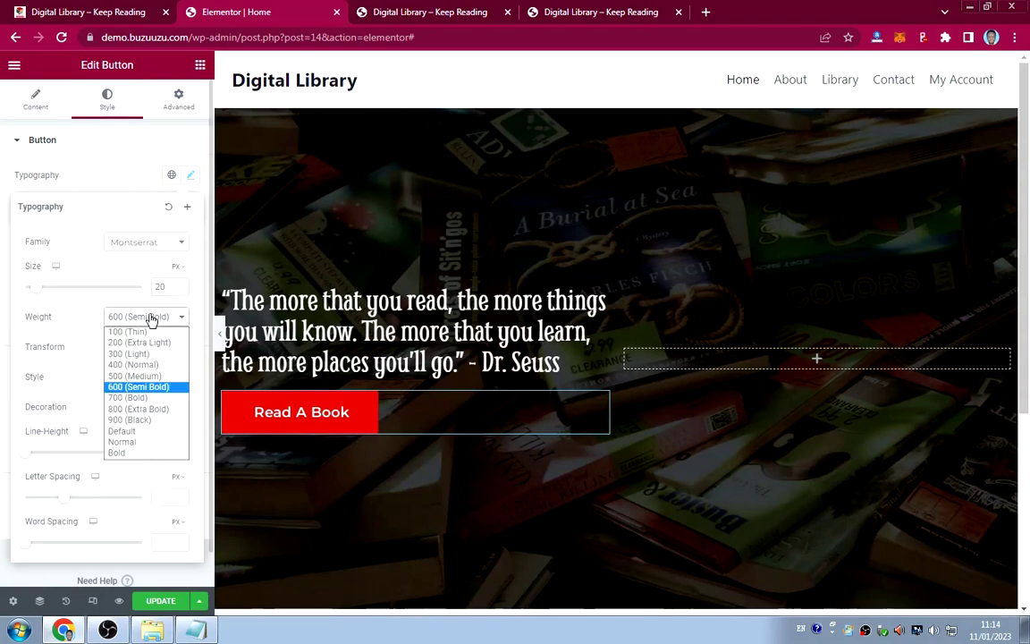
click(136, 365)
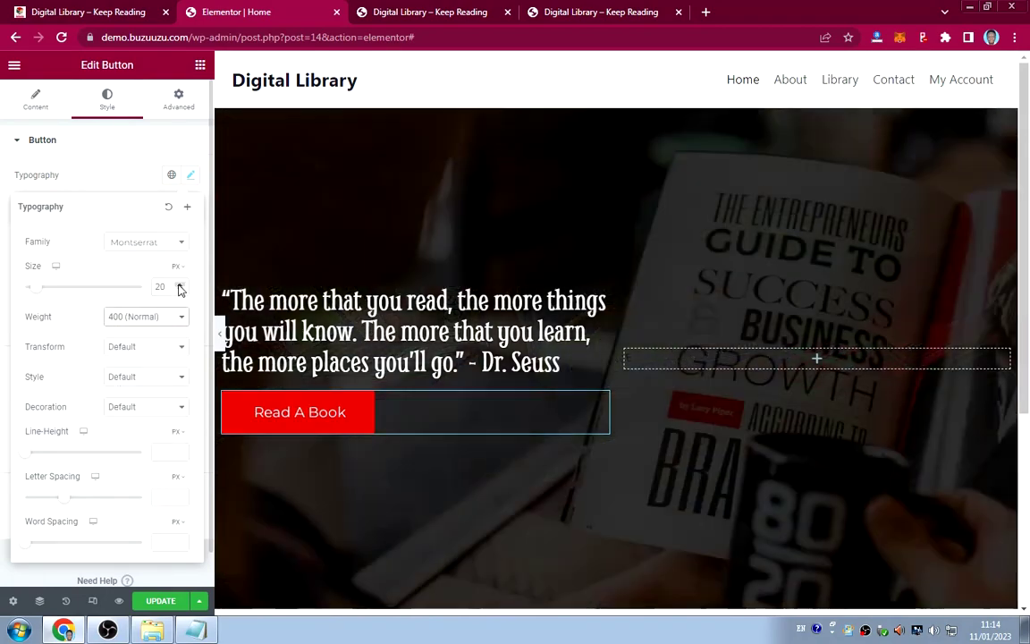
Increase the button's text size to 25 px.
click(180, 284)
click(179, 284)
click(180, 284)
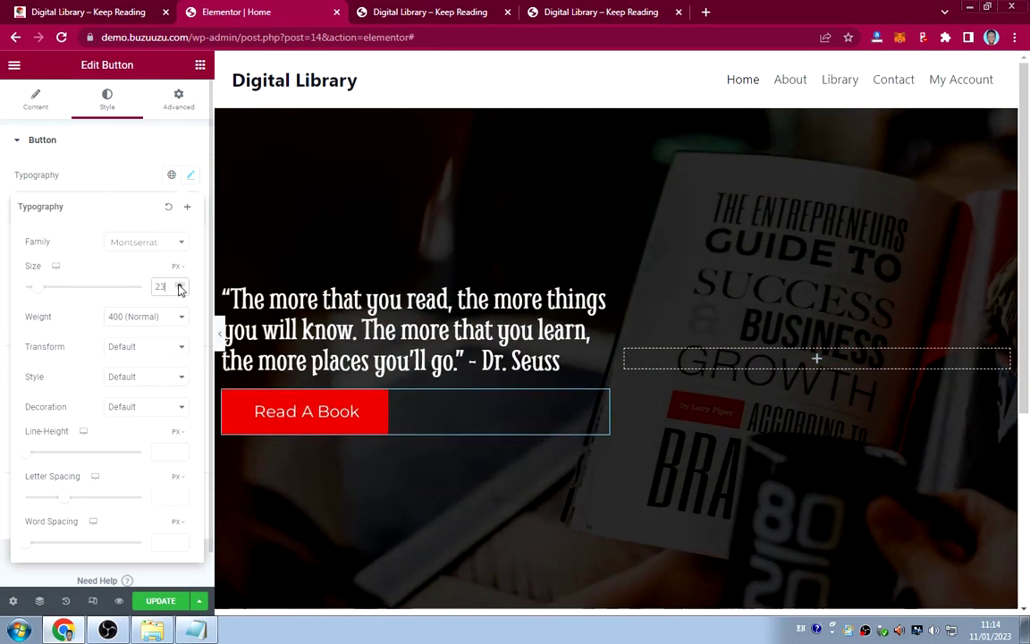
click(179, 285)
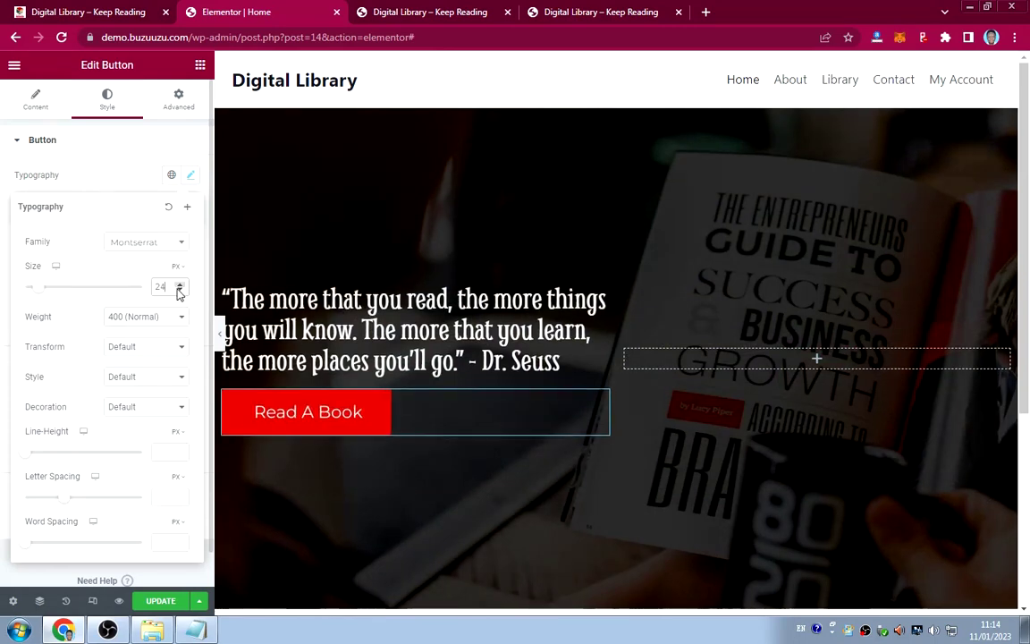
click(180, 285)
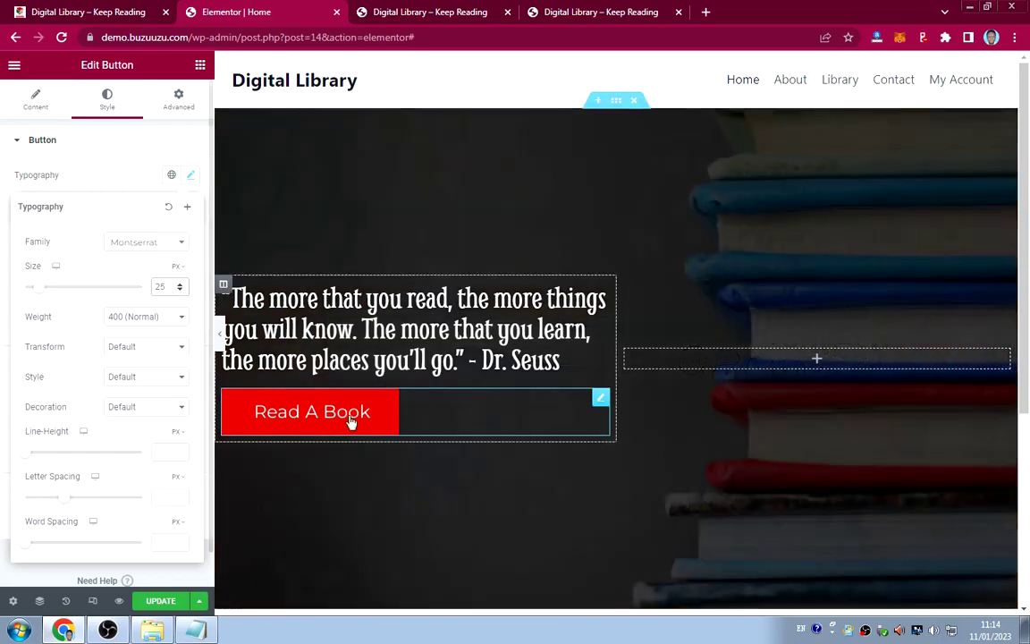
Compare the full-width view of the hero section with the reference site and save the updated home page.
click(220, 333)
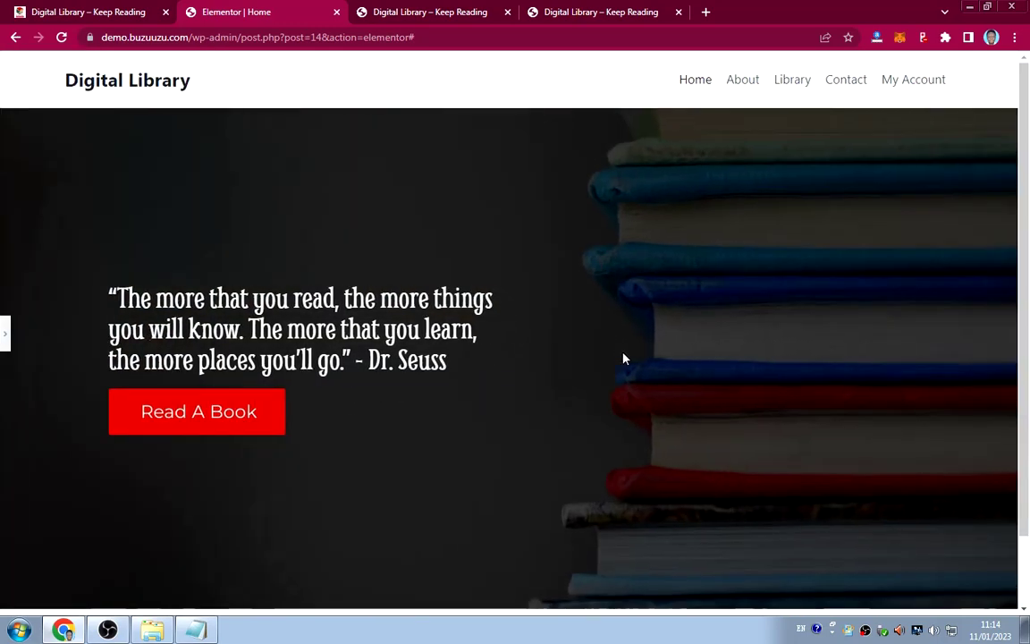
click(83, 16)
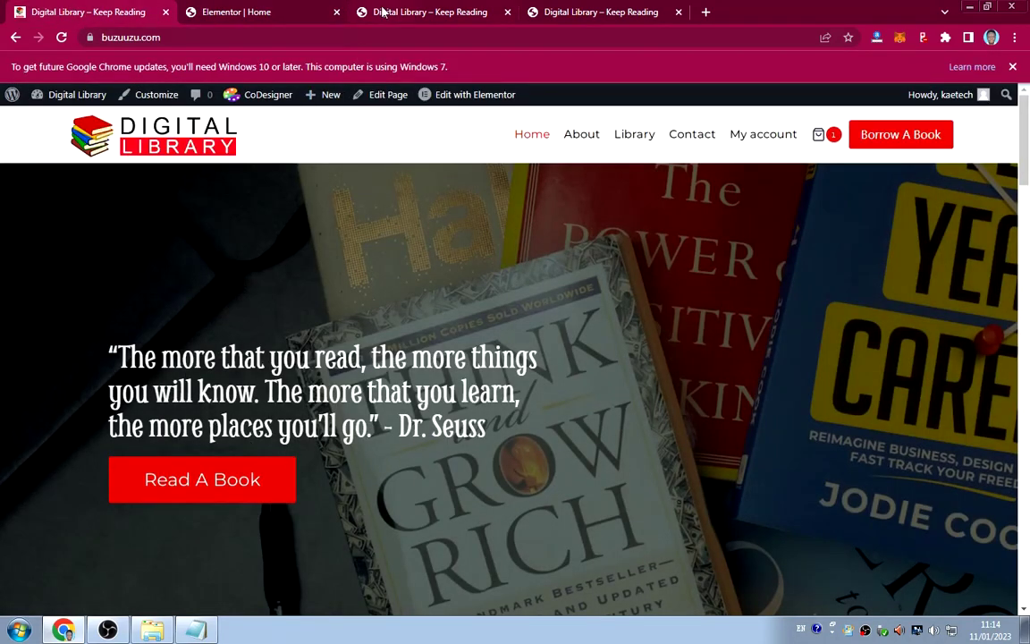
click(241, 12)
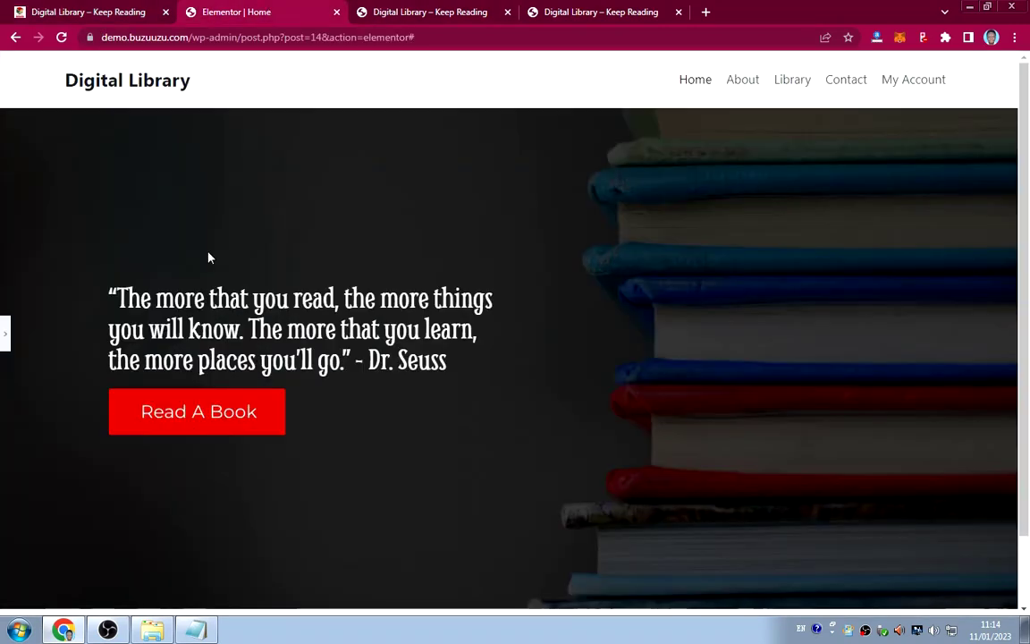
click(8, 333)
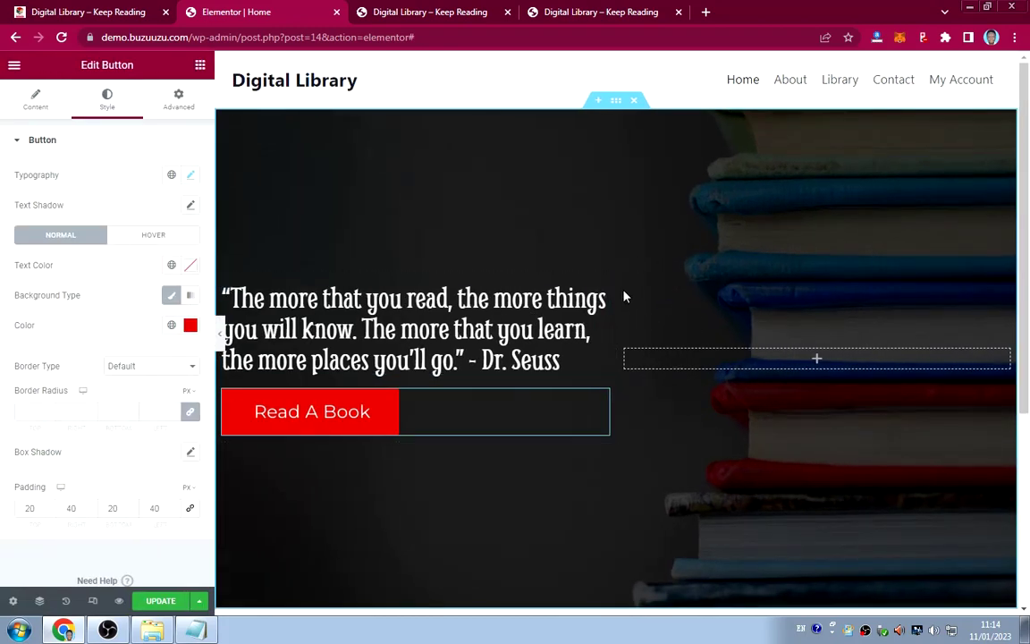
scroll(624, 295, down, 3)
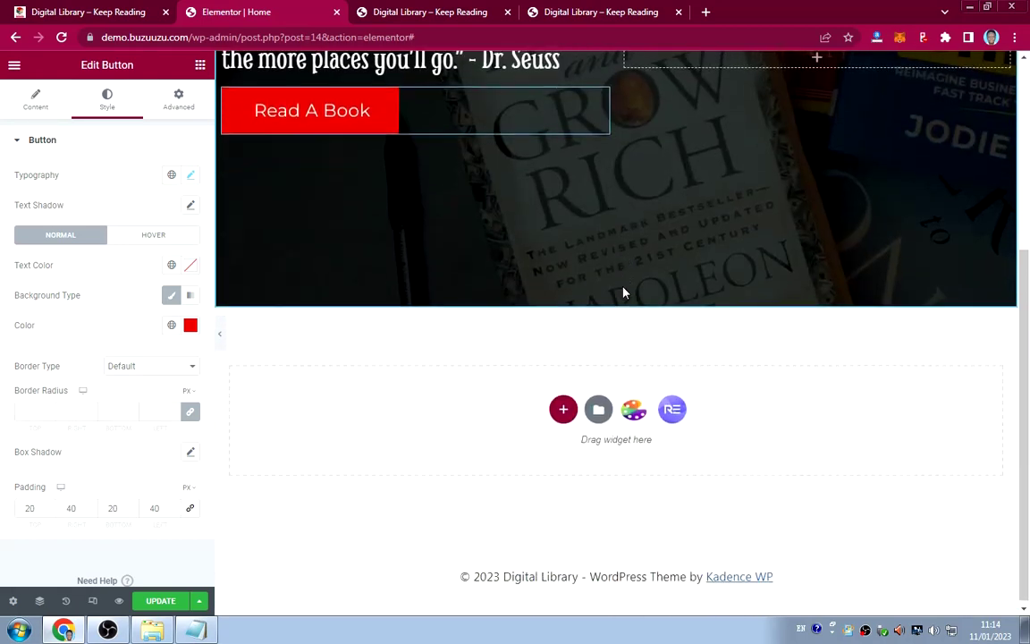
click(161, 600)
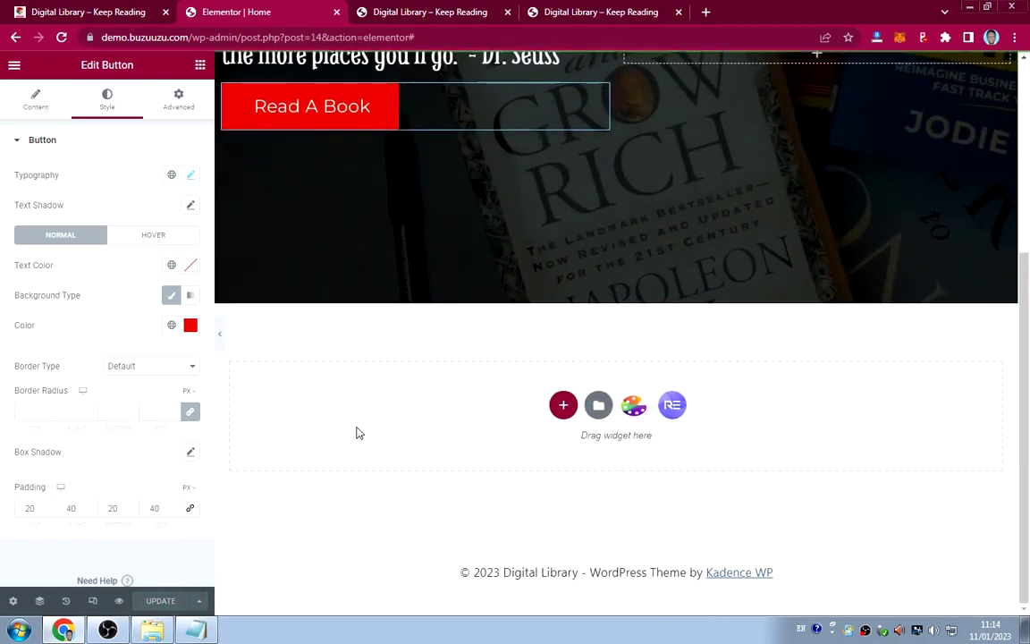
scroll(662, 349, up, 3)
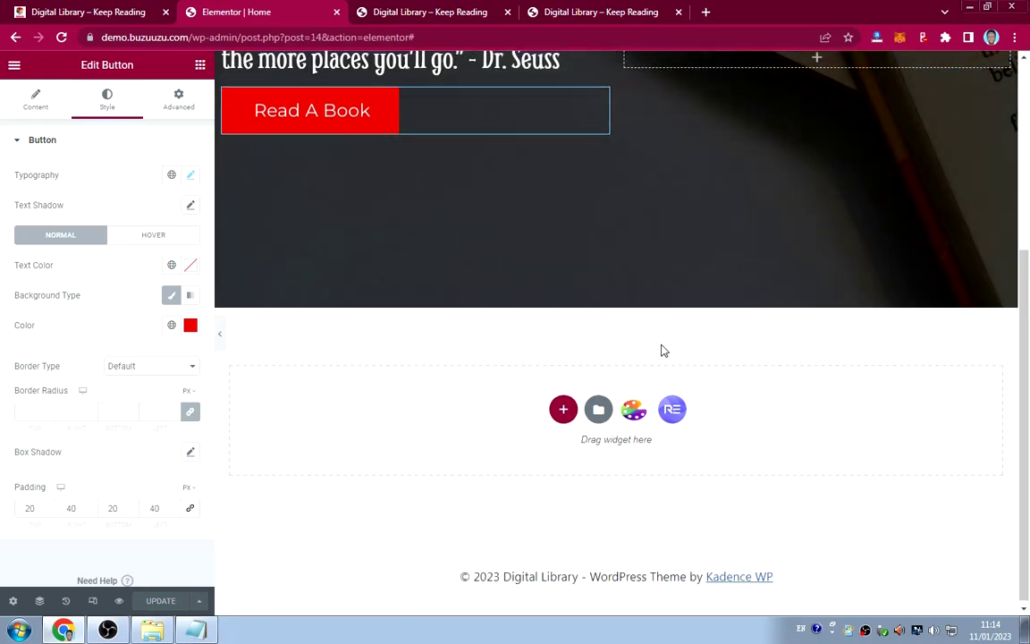
Examine the book carousel below the hero section on the reference site, advancing through its slides.
scroll(731, 360, down, 3)
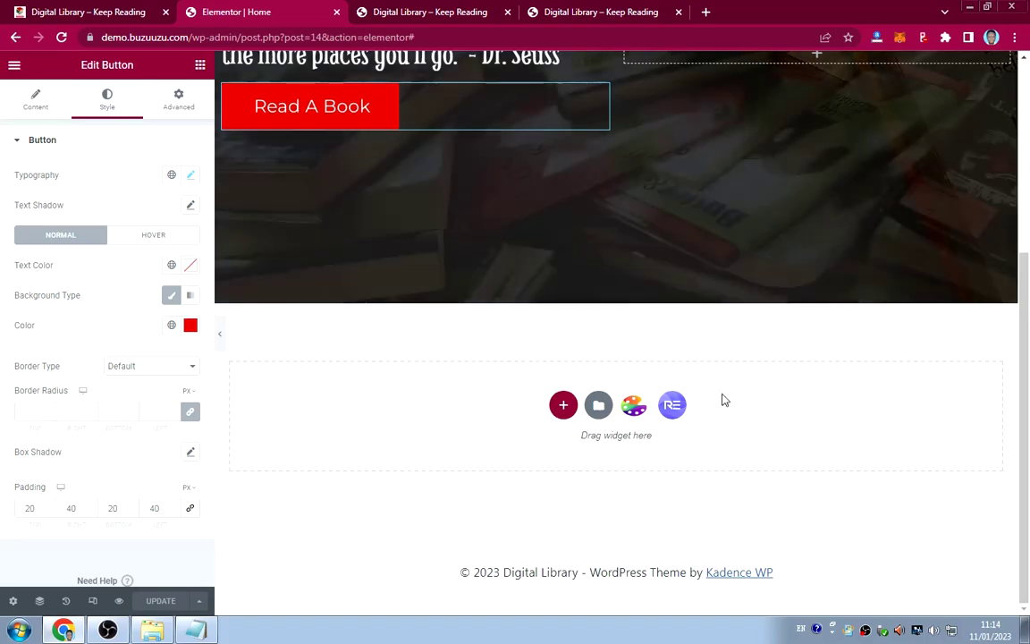
scroll(685, 275, up, 3)
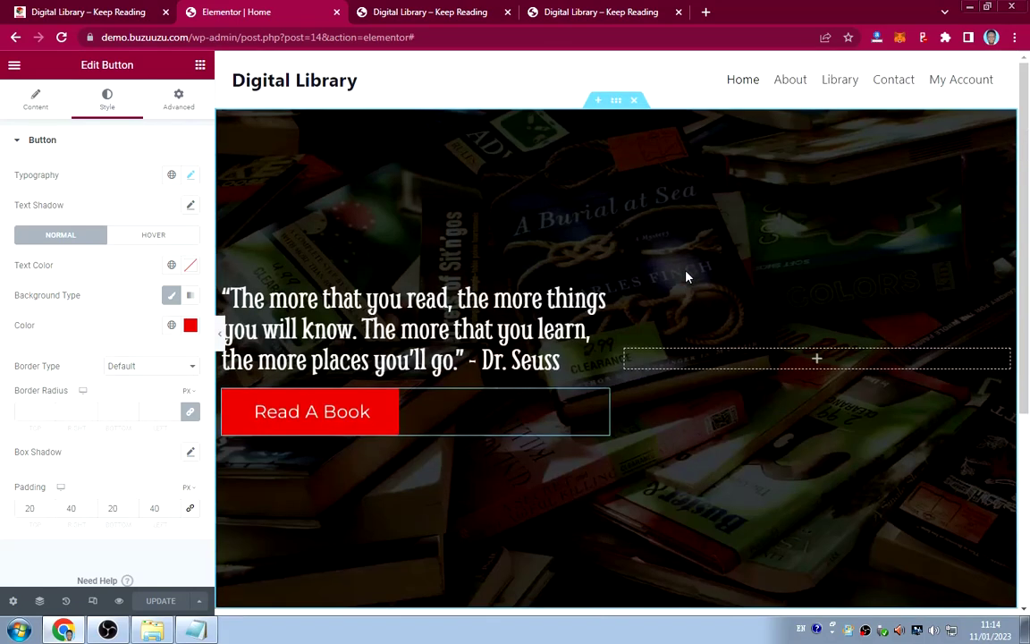
scroll(685, 275, down, 3)
click(101, 18)
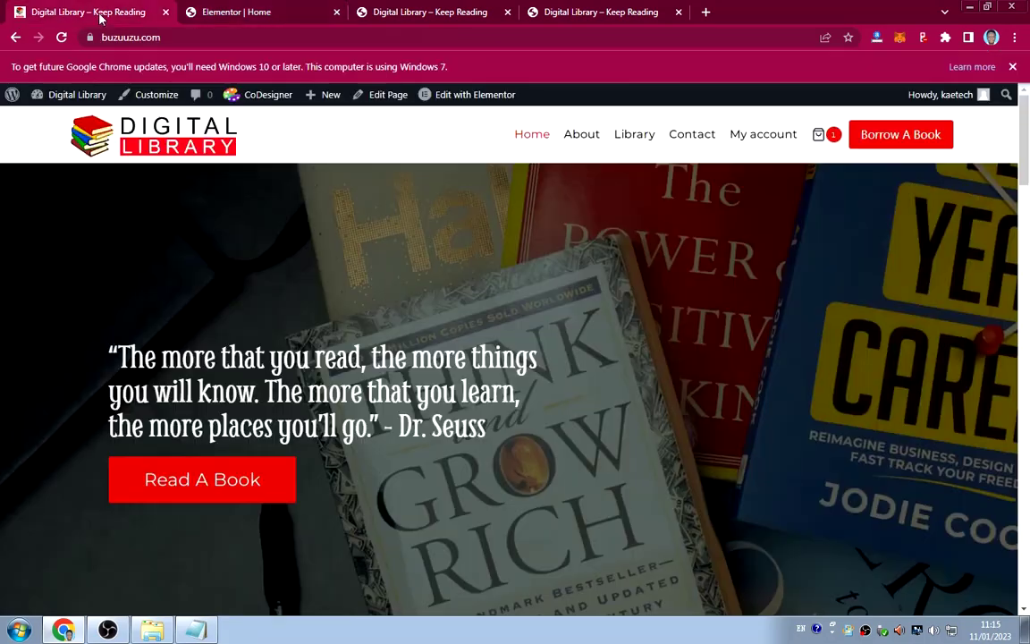
scroll(525, 366, down, 7)
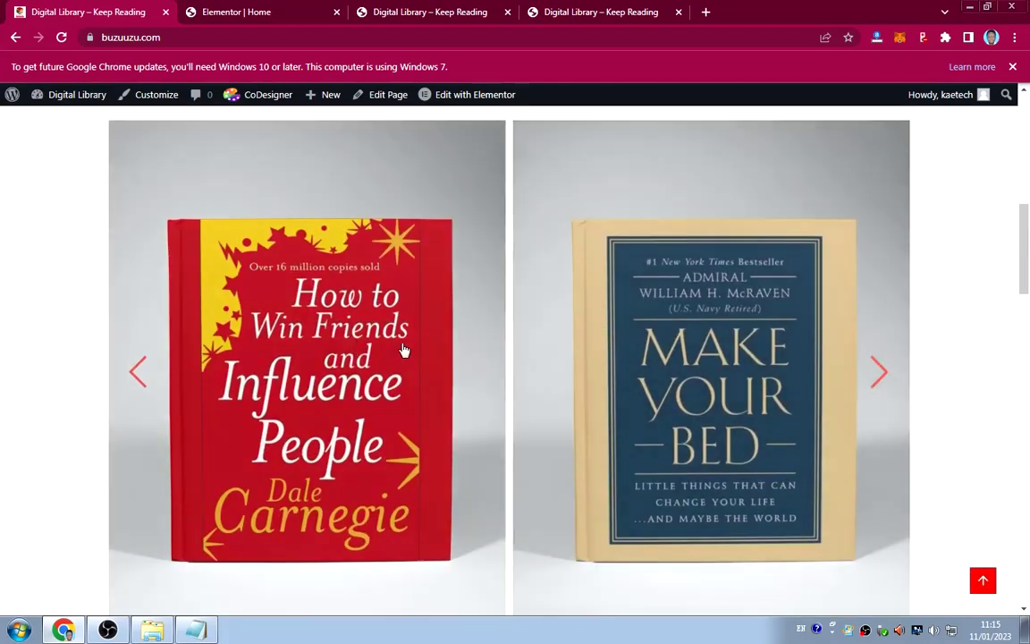
click(883, 369)
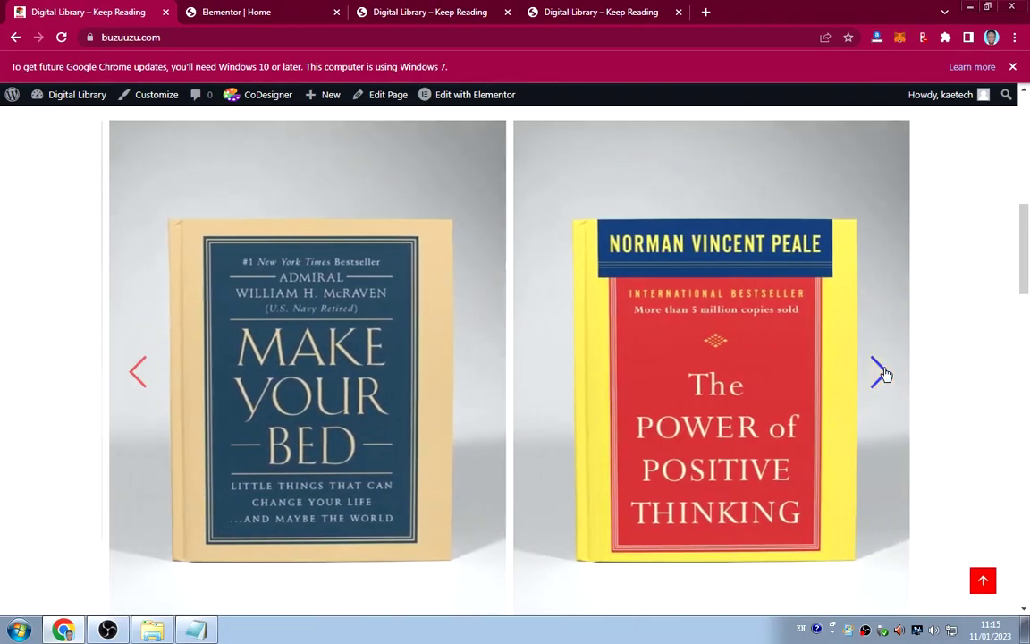
click(884, 371)
click(880, 367)
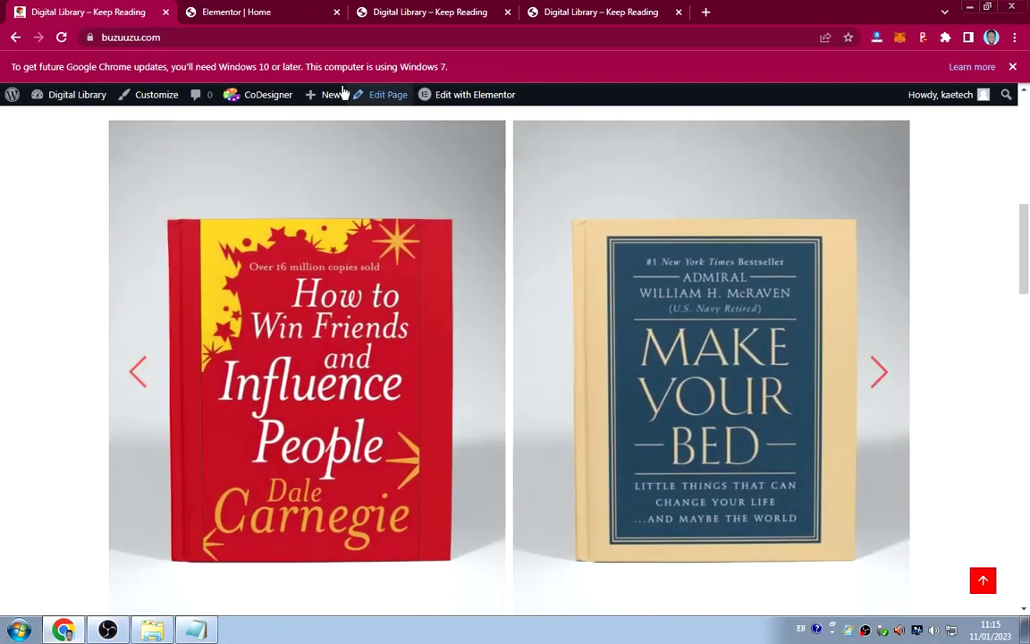
Add a Royal Addons Woo Grid/Slider/Carousel widget to the empty area below the hero section of the Elementor home page.
click(255, 11)
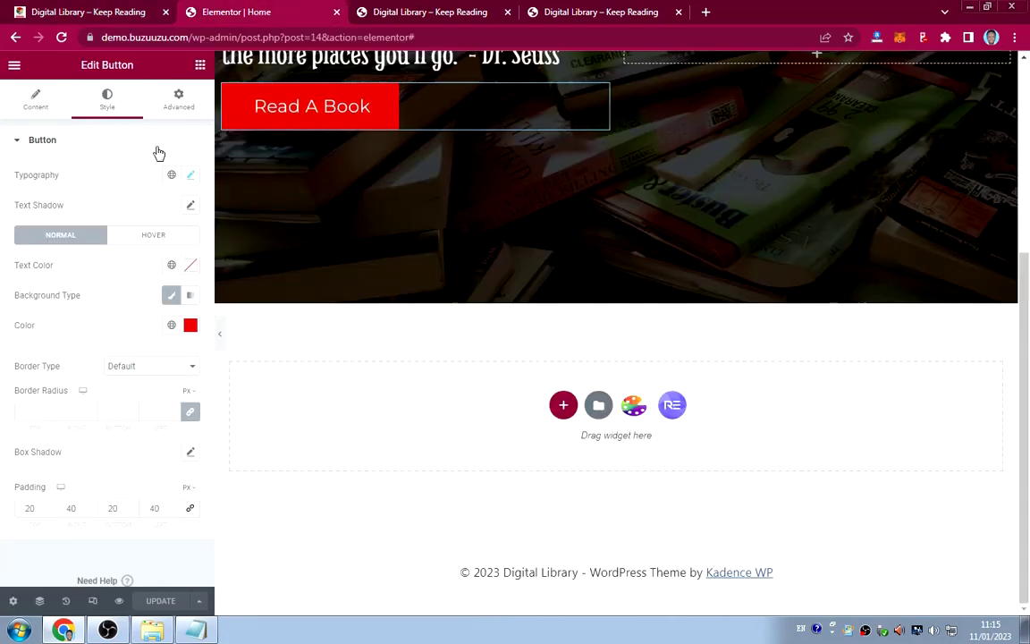
click(200, 68)
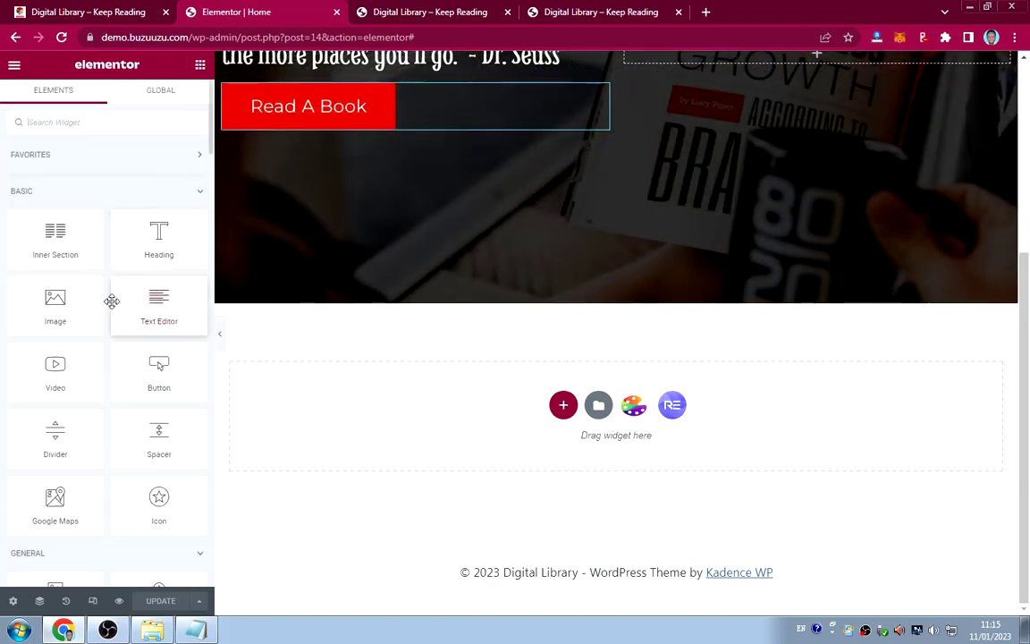
scroll(110, 298, down, 10)
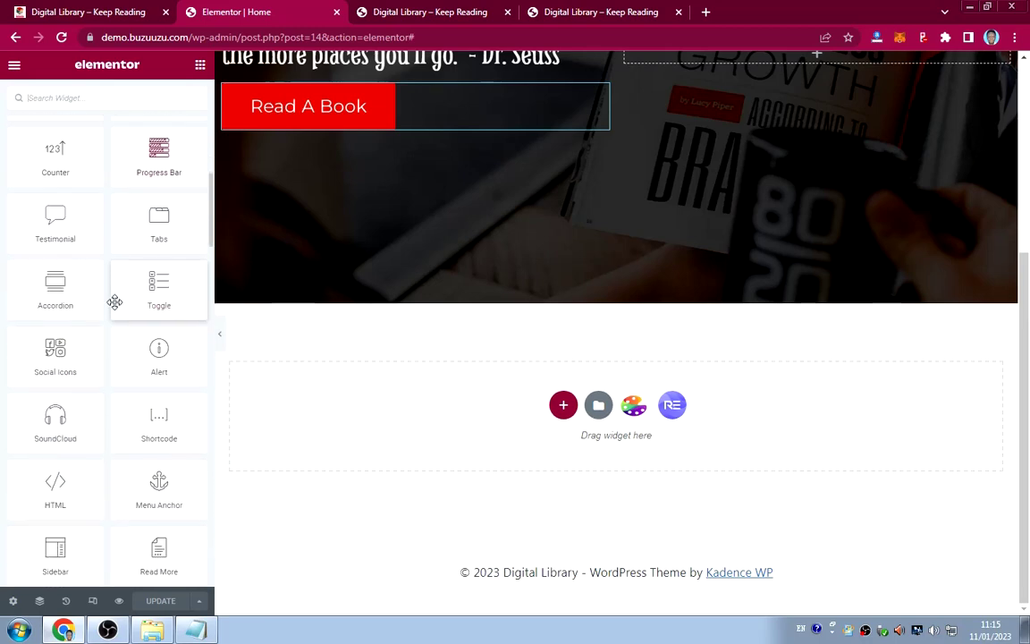
scroll(119, 308, down, 4)
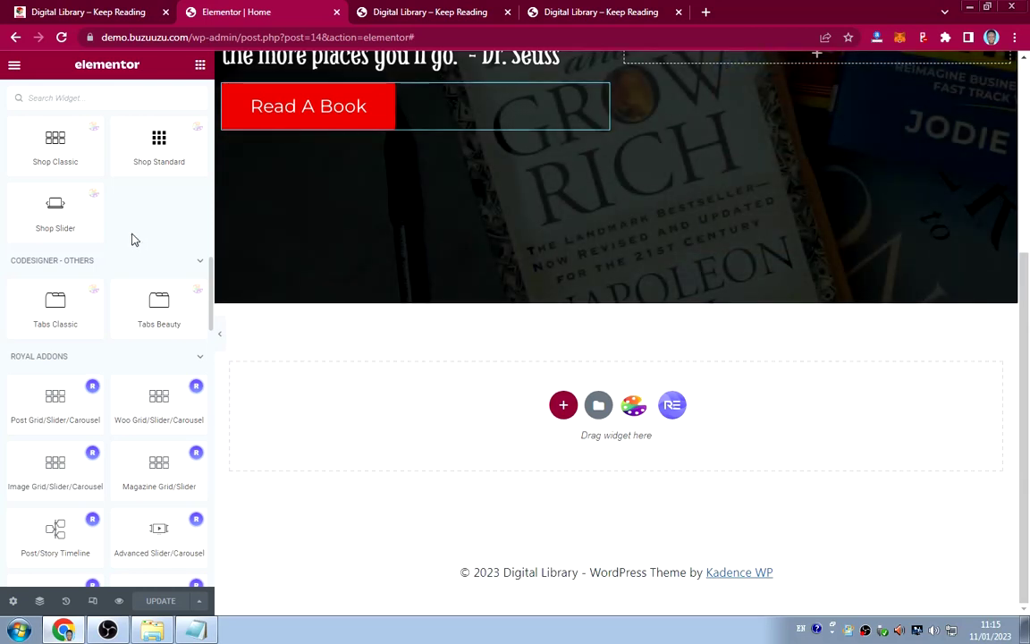
scroll(133, 236, down, 2)
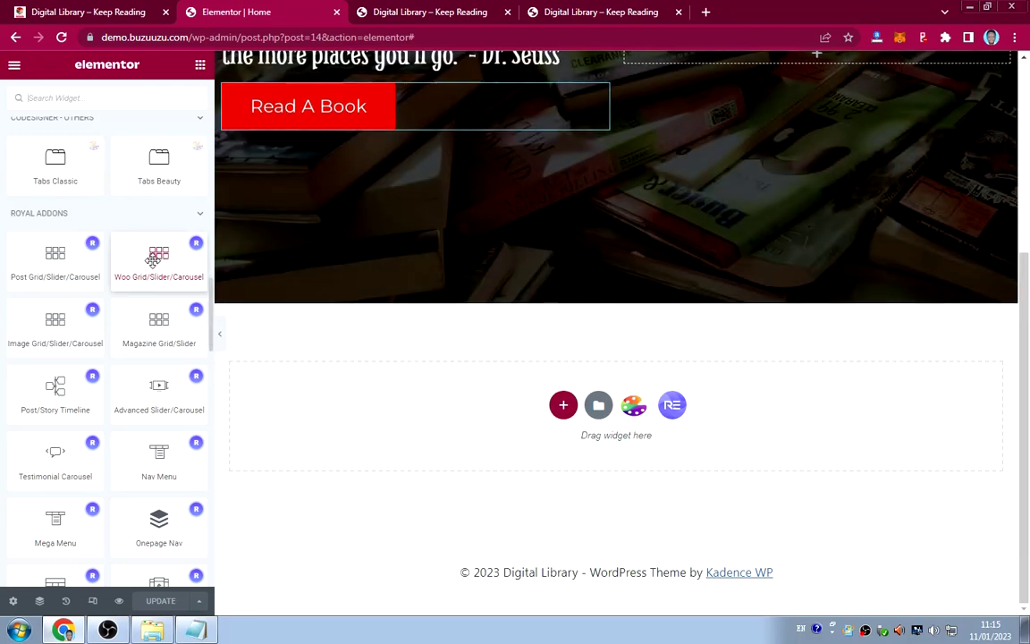
drag(150, 257, 535, 446)
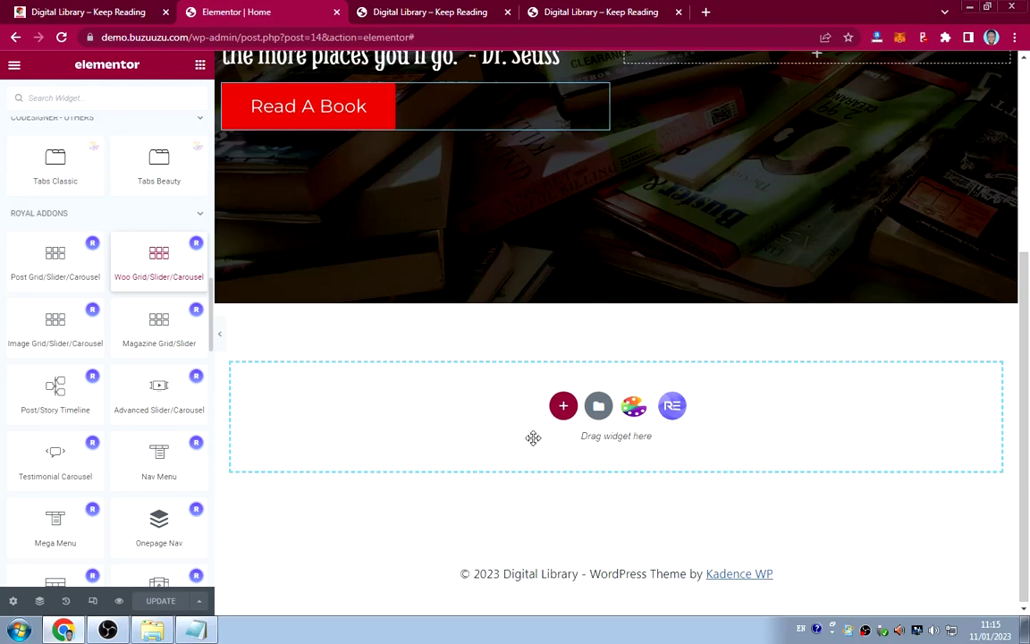
drag(531, 434, 531, 436)
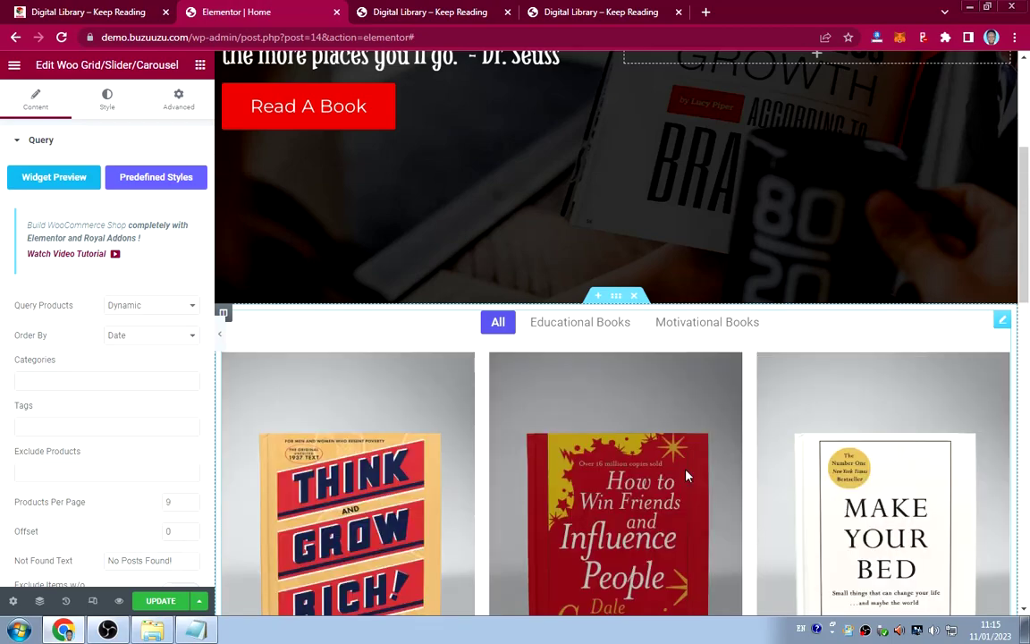
Examine the inserted product grid and the options in the widget's Query and Layout settings.
scroll(741, 463, down, 6)
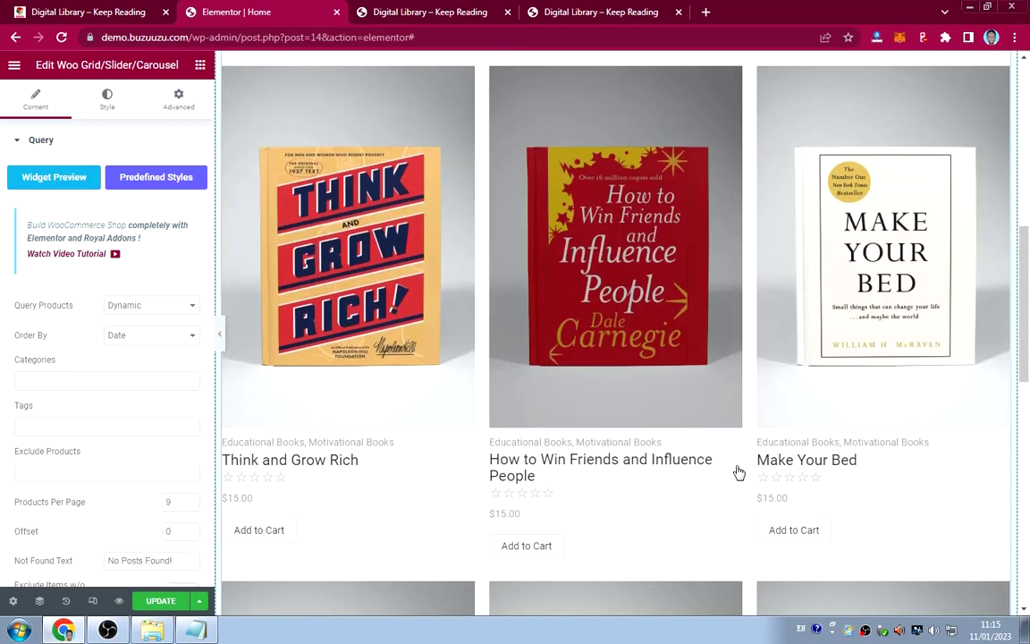
scroll(731, 474, down, 3)
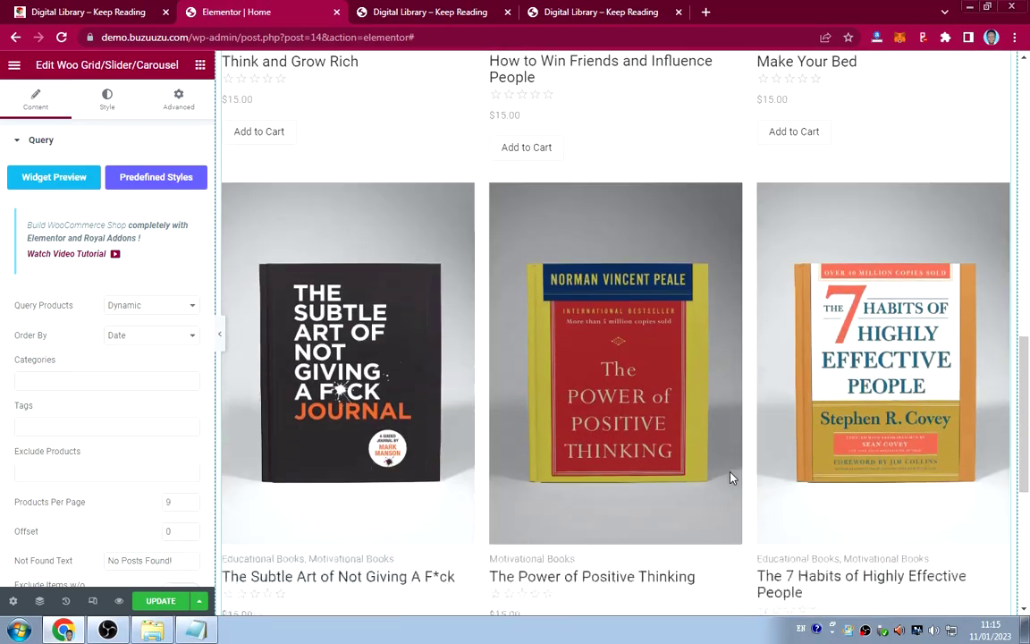
scroll(729, 476, up, 6)
scroll(730, 475, up, 3)
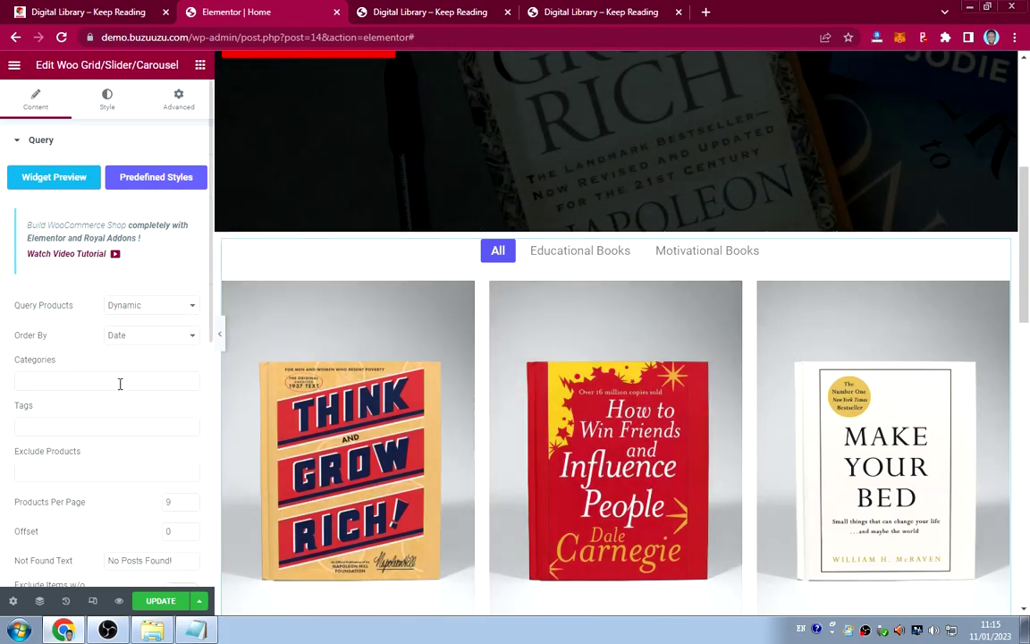
scroll(120, 383, down, 5)
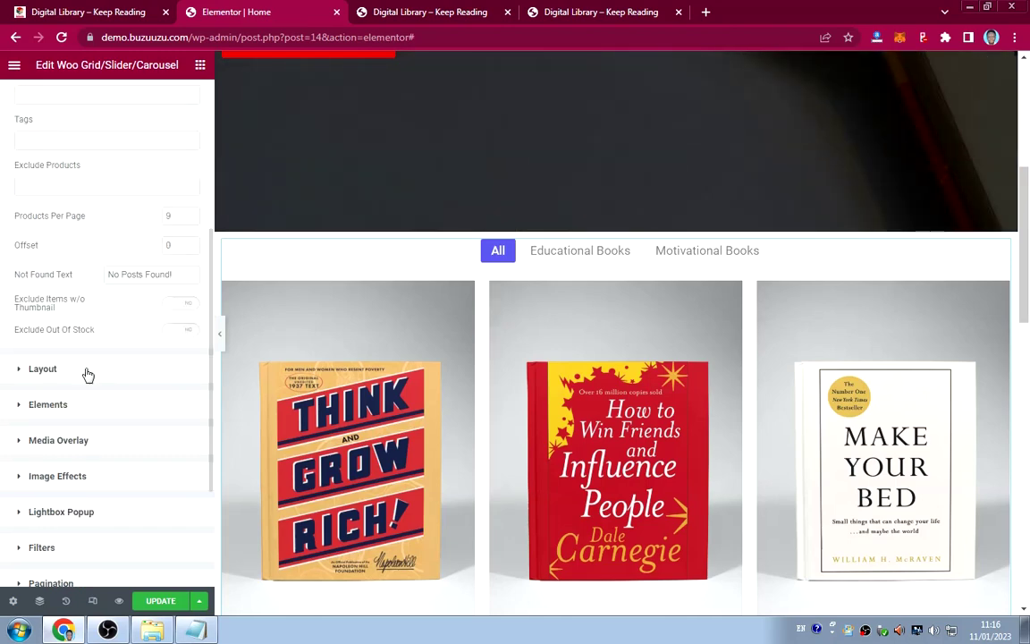
scroll(91, 367, up, 3)
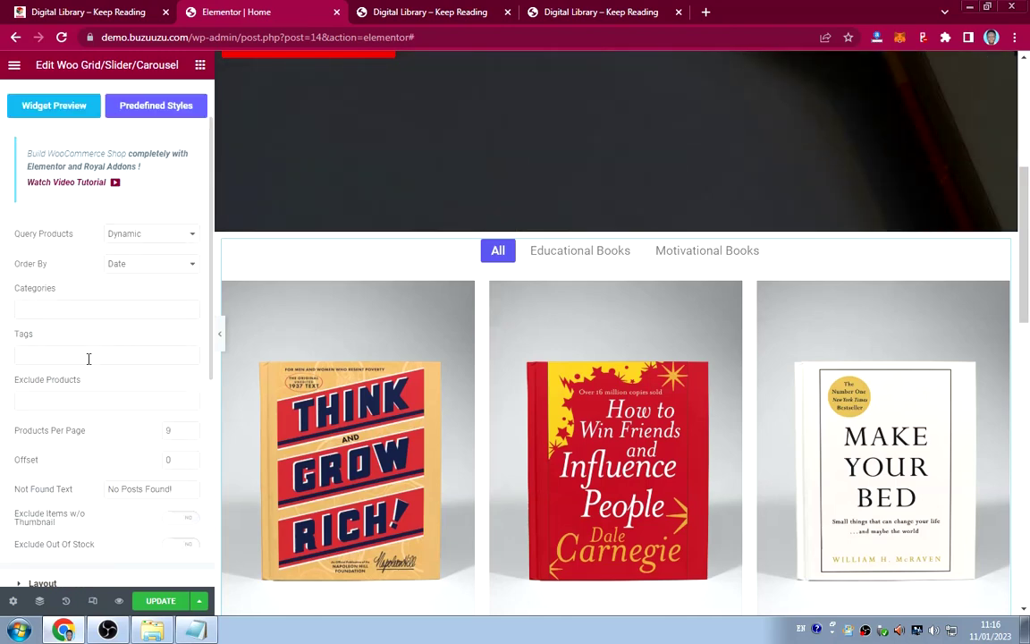
scroll(88, 359, down, 3)
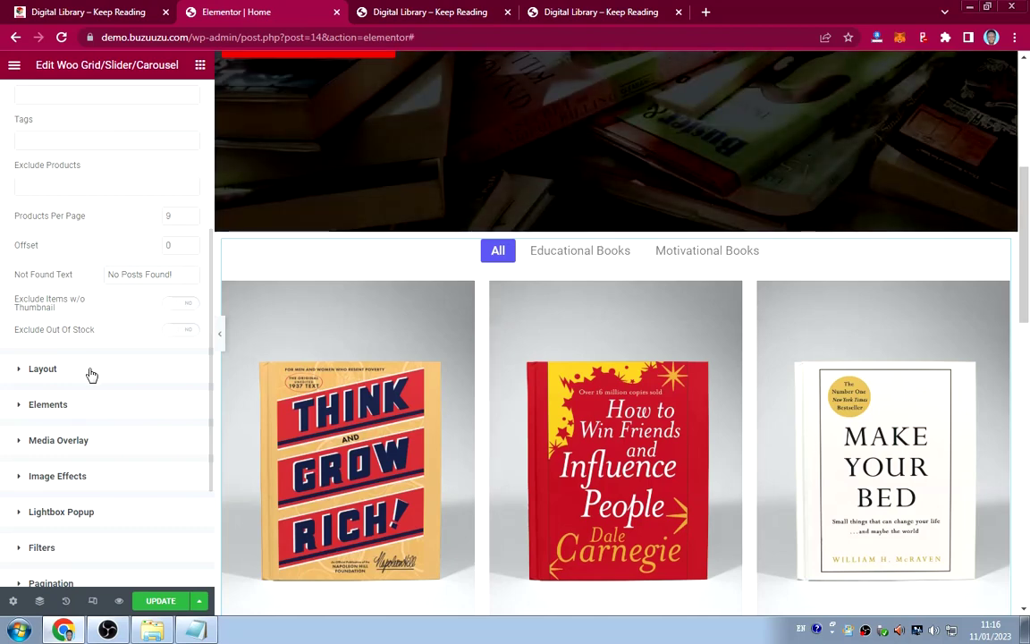
click(42, 368)
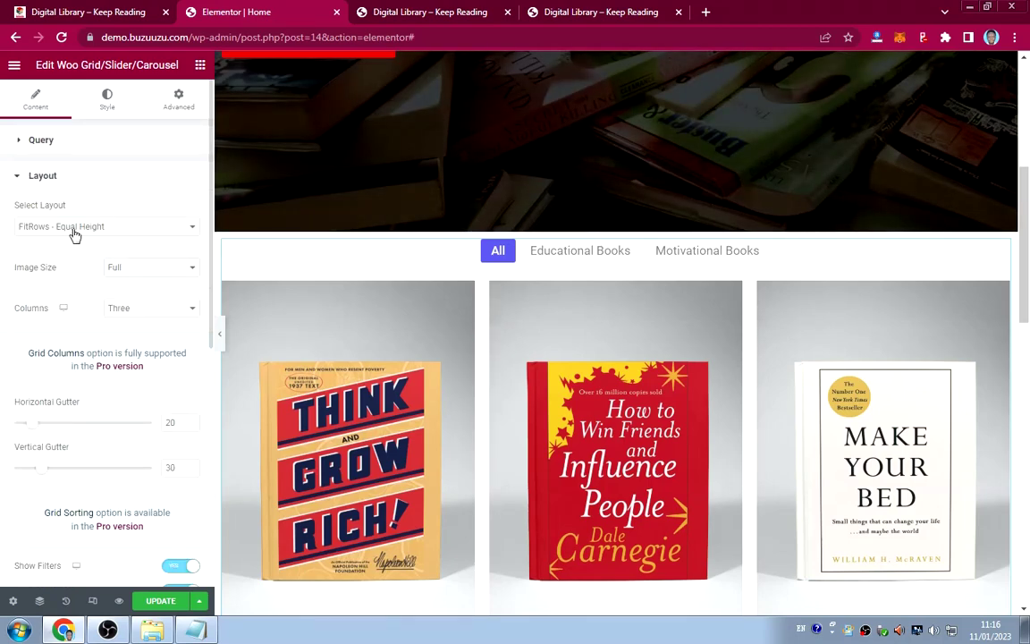
scroll(99, 384, down, 3)
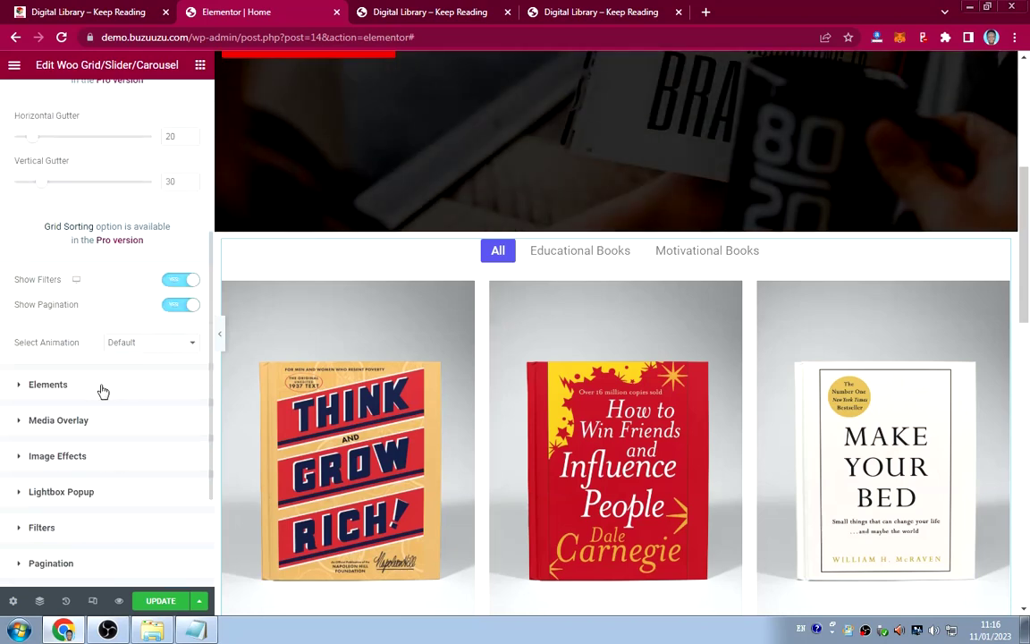
scroll(103, 391, down, 2)
scroll(92, 347, up, 5)
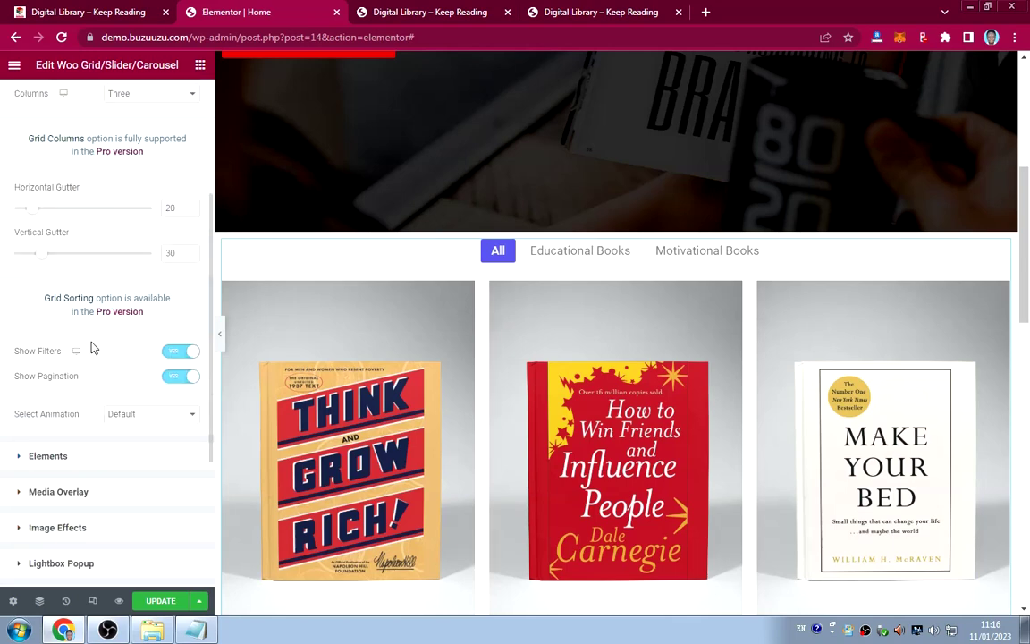
scroll(92, 347, up, 1)
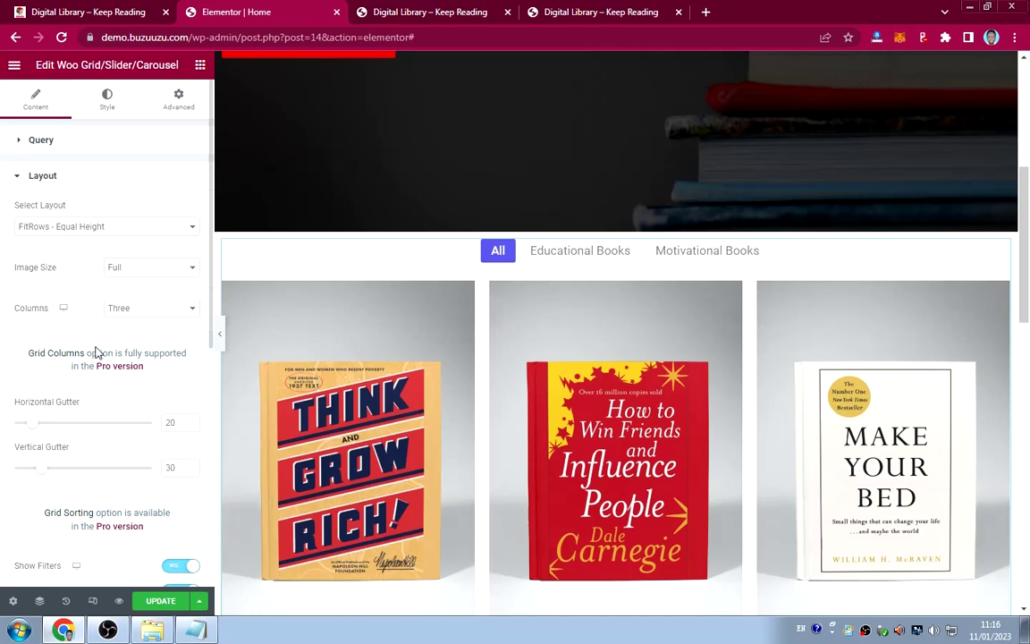
scroll(116, 337, down, 4)
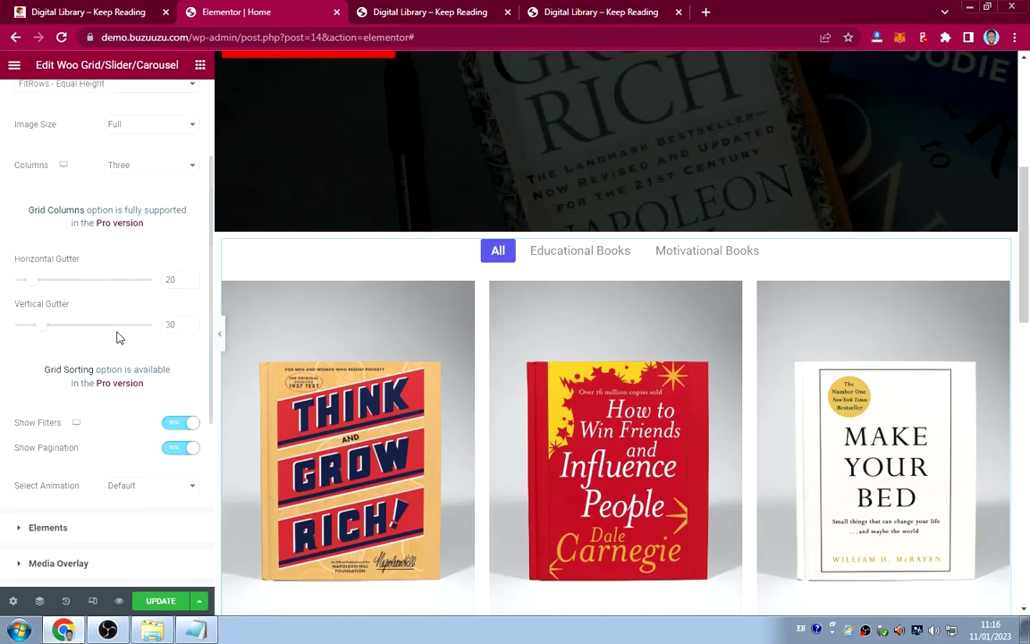
scroll(116, 337, down, 1)
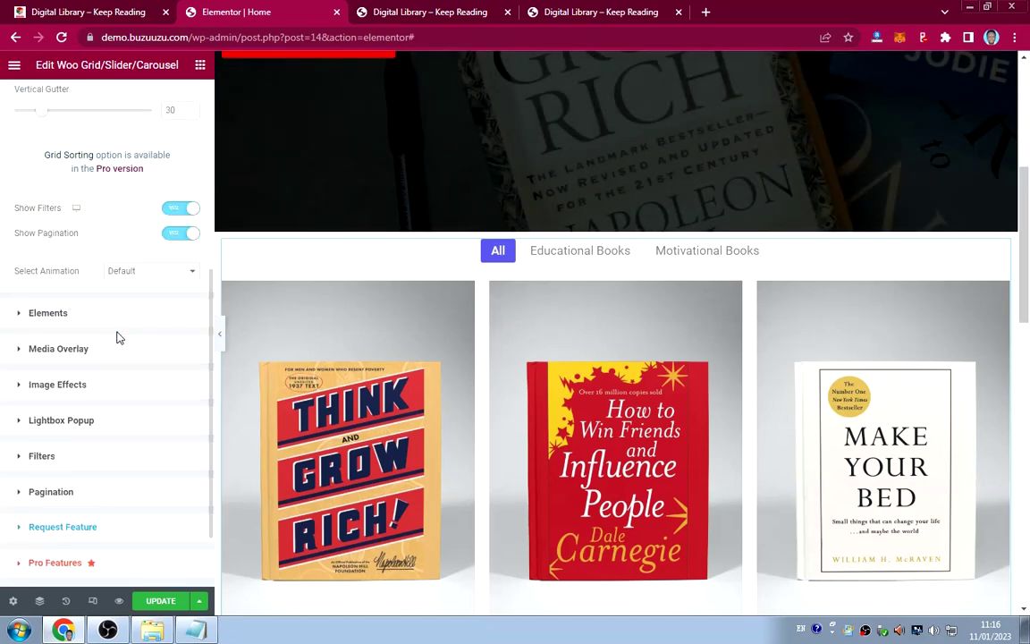
scroll(116, 337, down, 1)
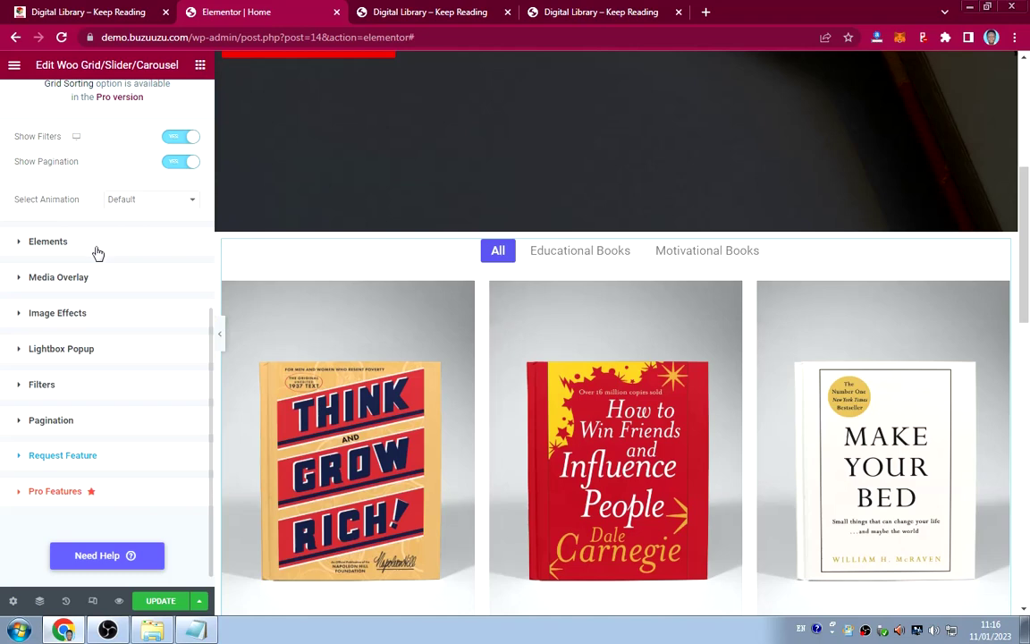
Remove the Add-to-cart, Price, Rating, Title and Product_cat elements from the product grid, keeping only Status, and check the grid.
click(48, 241)
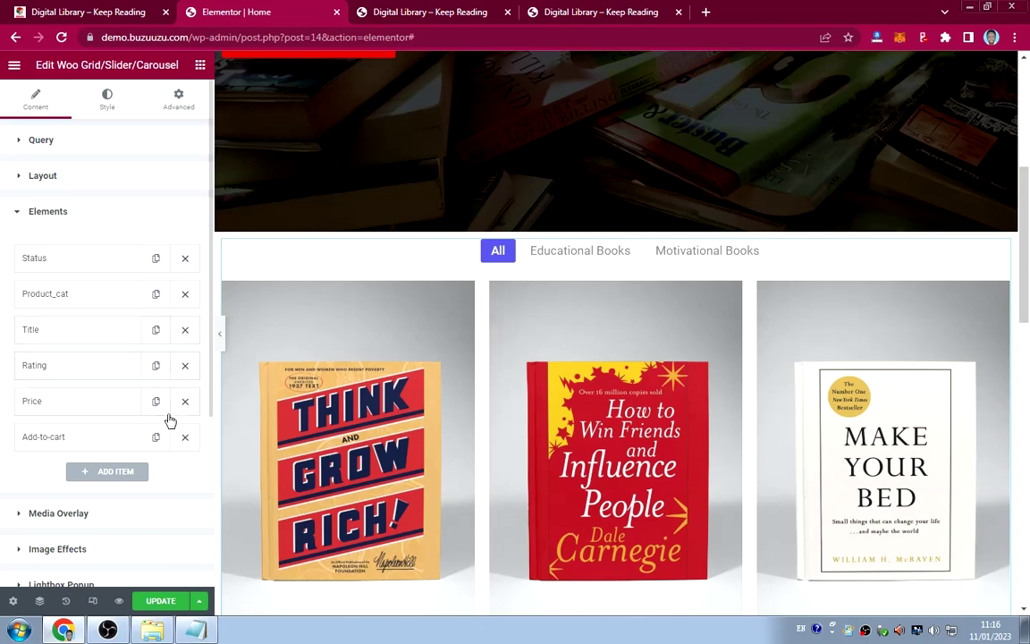
click(185, 438)
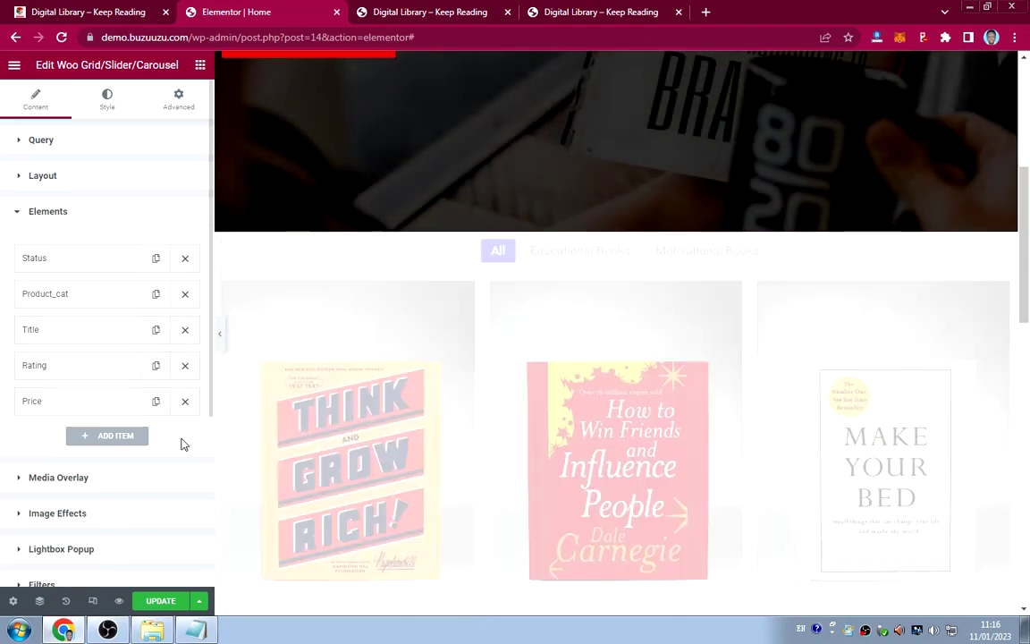
click(185, 404)
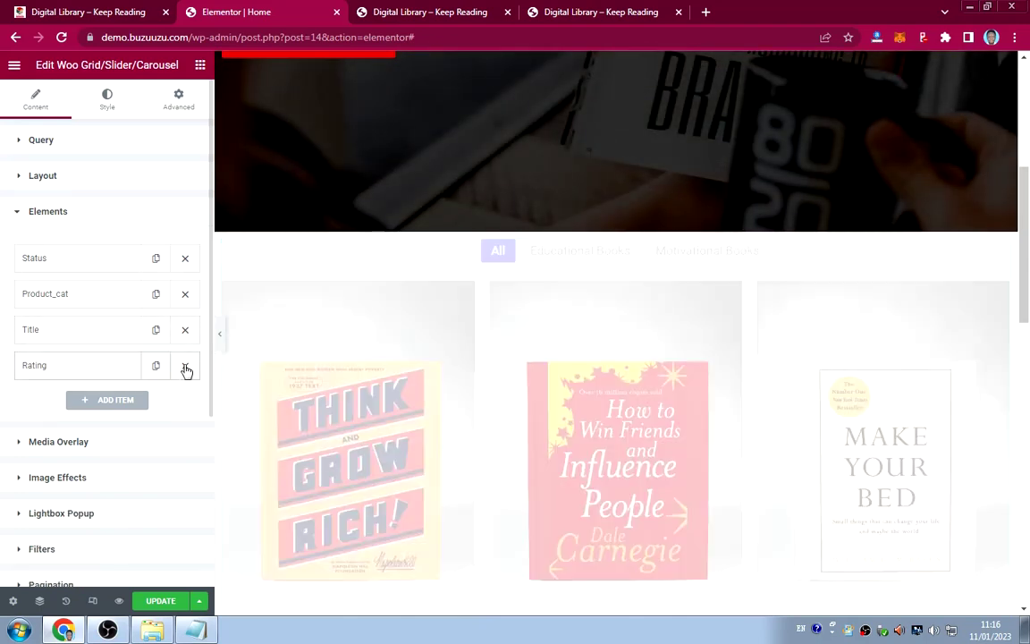
click(185, 366)
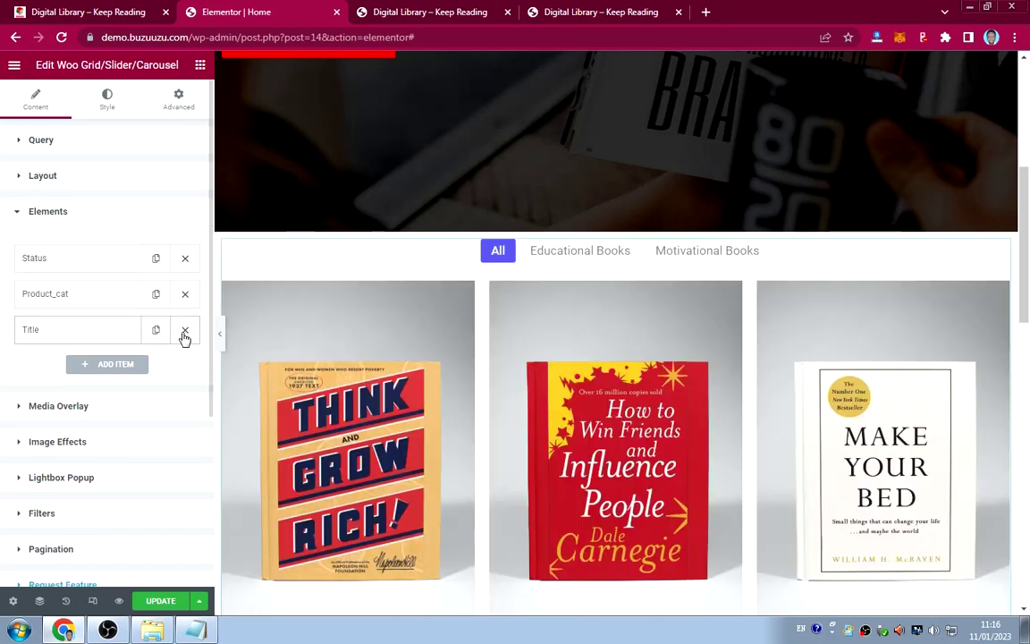
click(184, 332)
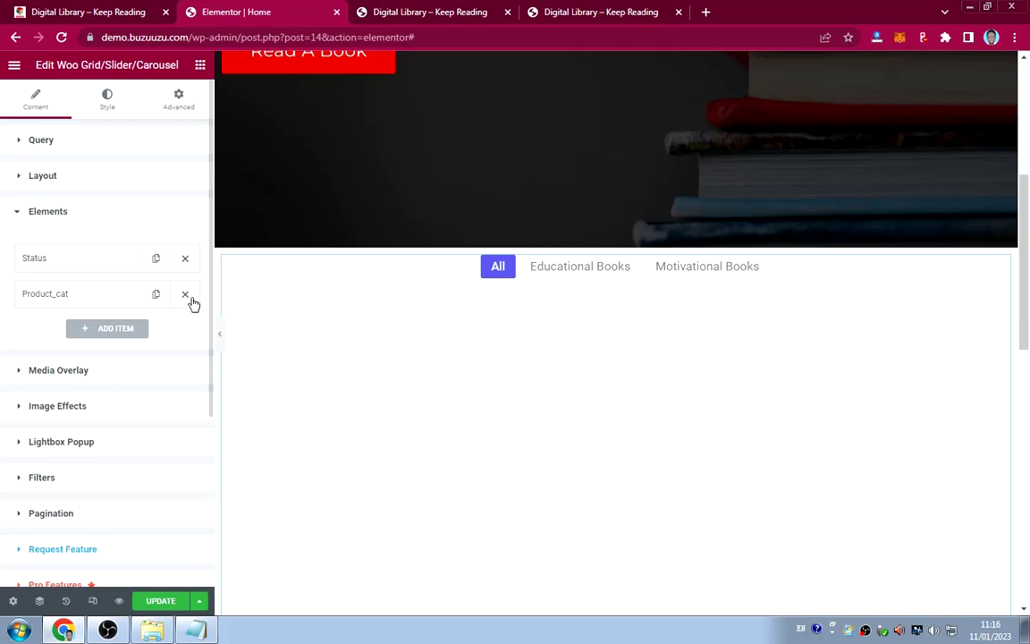
click(185, 293)
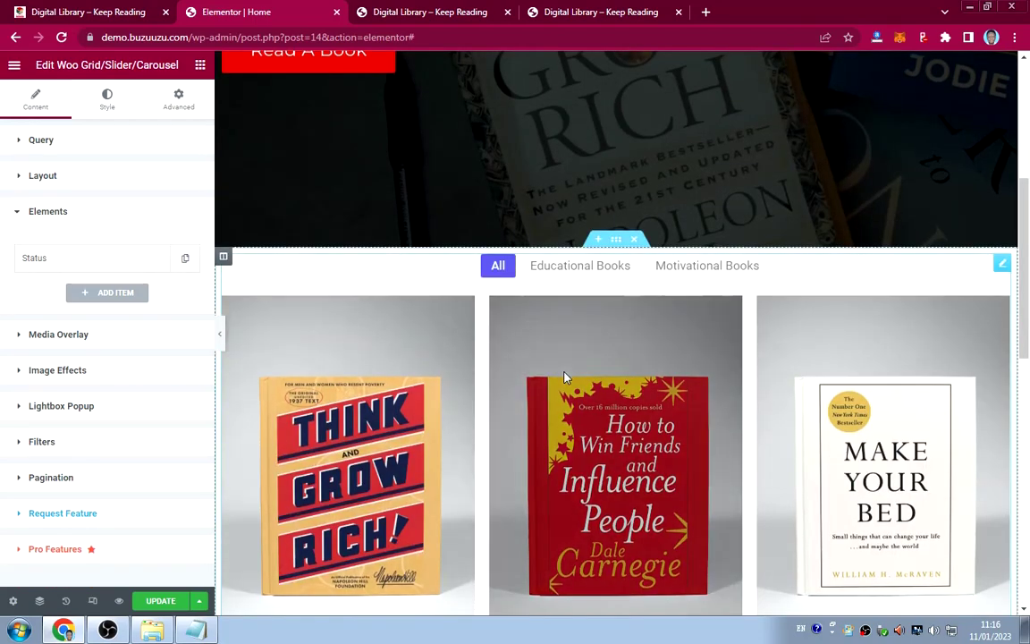
scroll(563, 375, down, 7)
scroll(563, 370, up, 5)
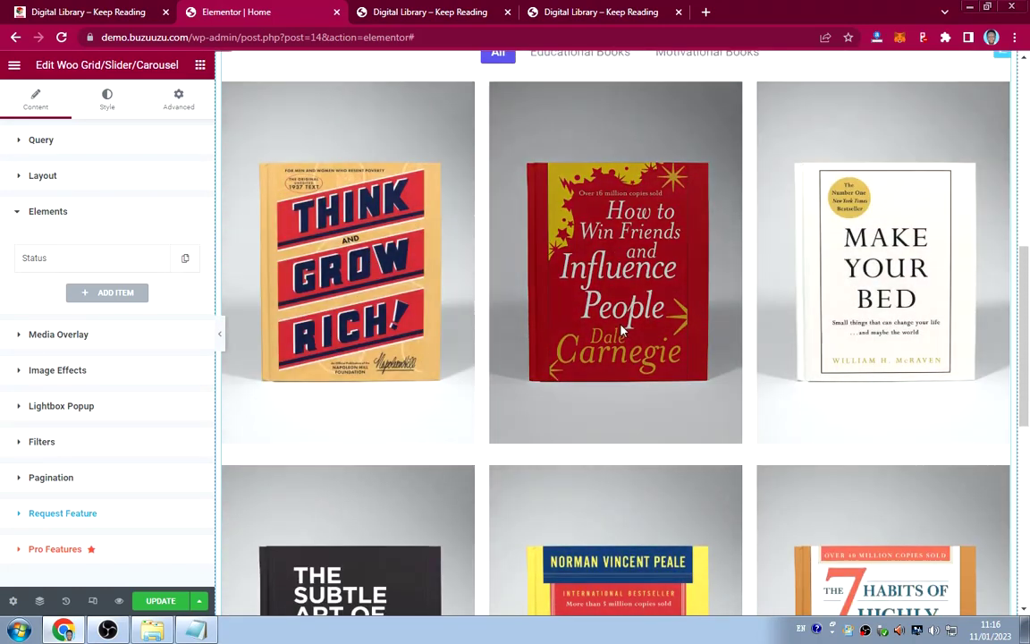
scroll(557, 291, down, 3)
scroll(622, 329, up, 3)
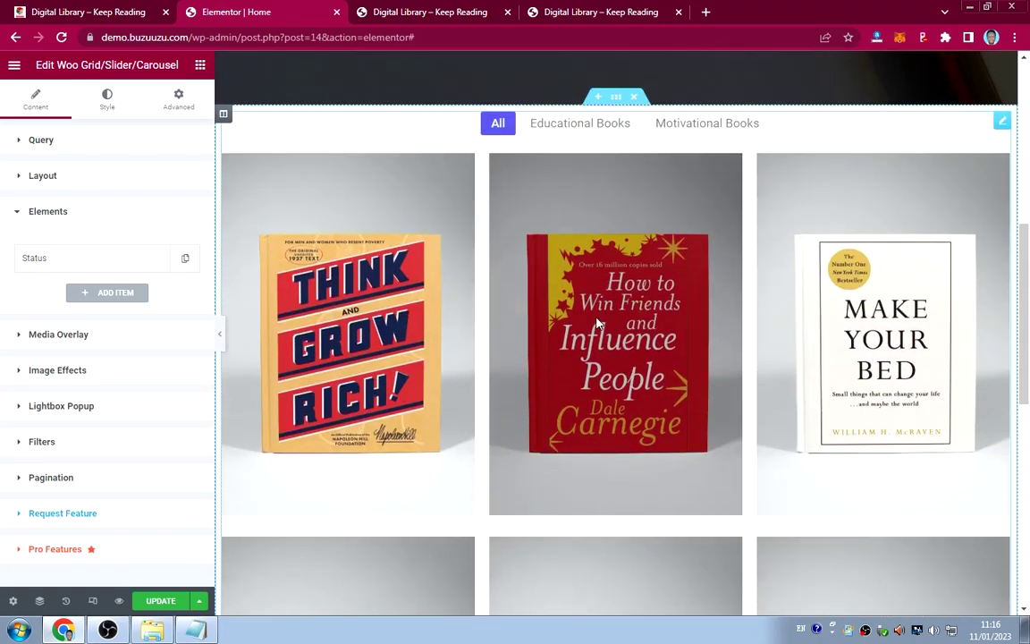
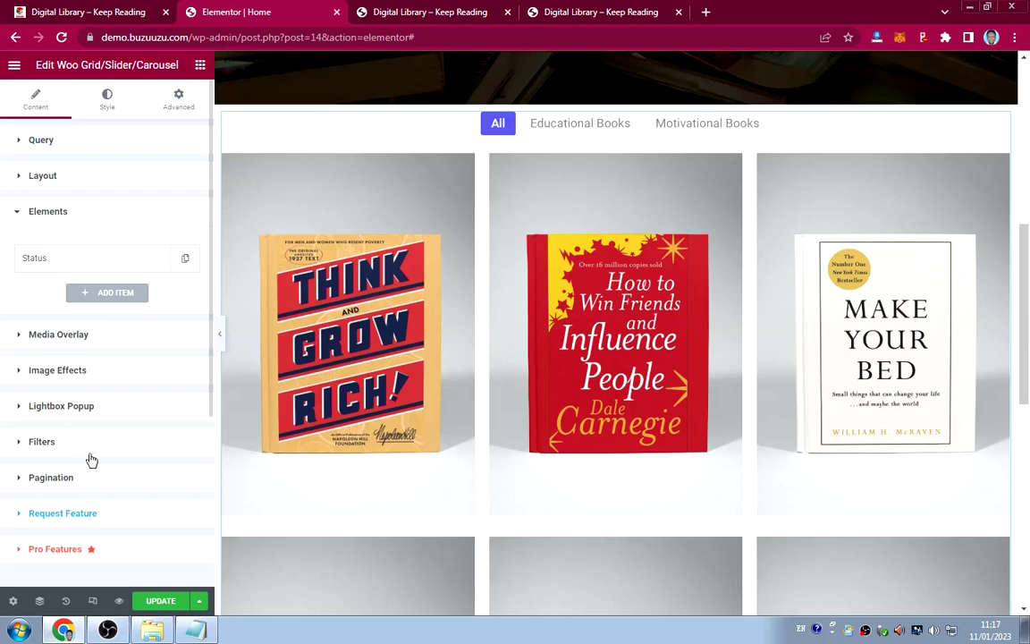
Turn off the "All" filter for the product grid and check the taxonomy choices in its filter settings.
scroll(92, 450, down, 1)
click(79, 375)
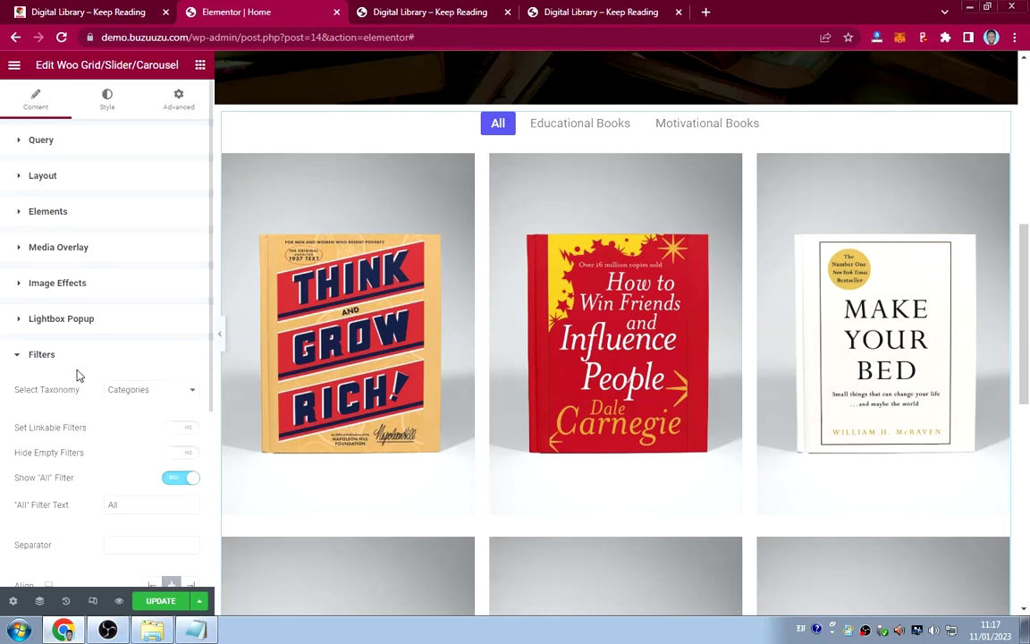
click(177, 480)
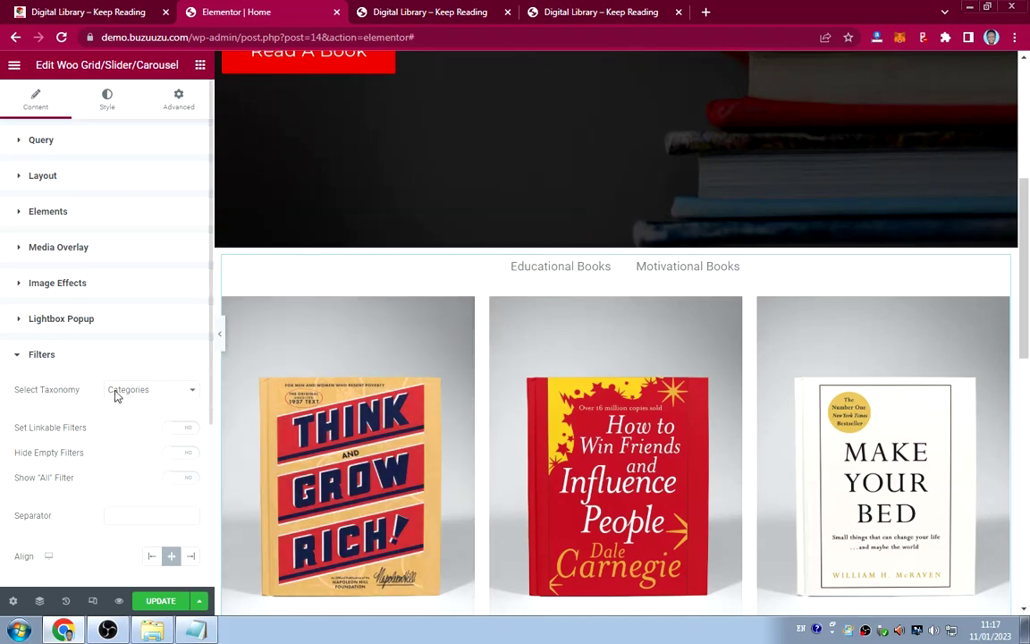
scroll(82, 370, down, 1)
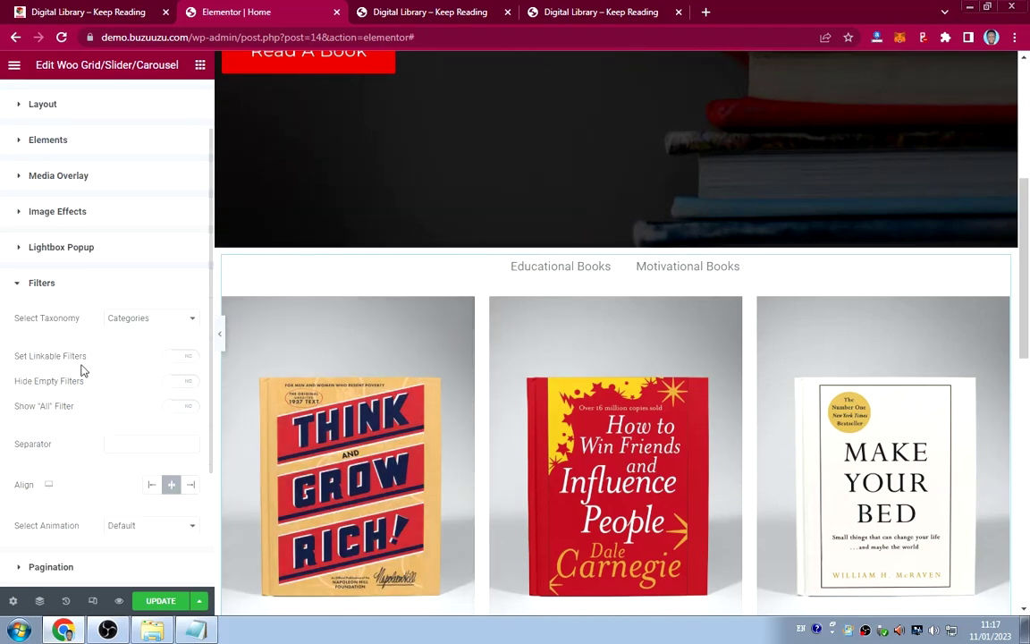
click(133, 321)
click(131, 320)
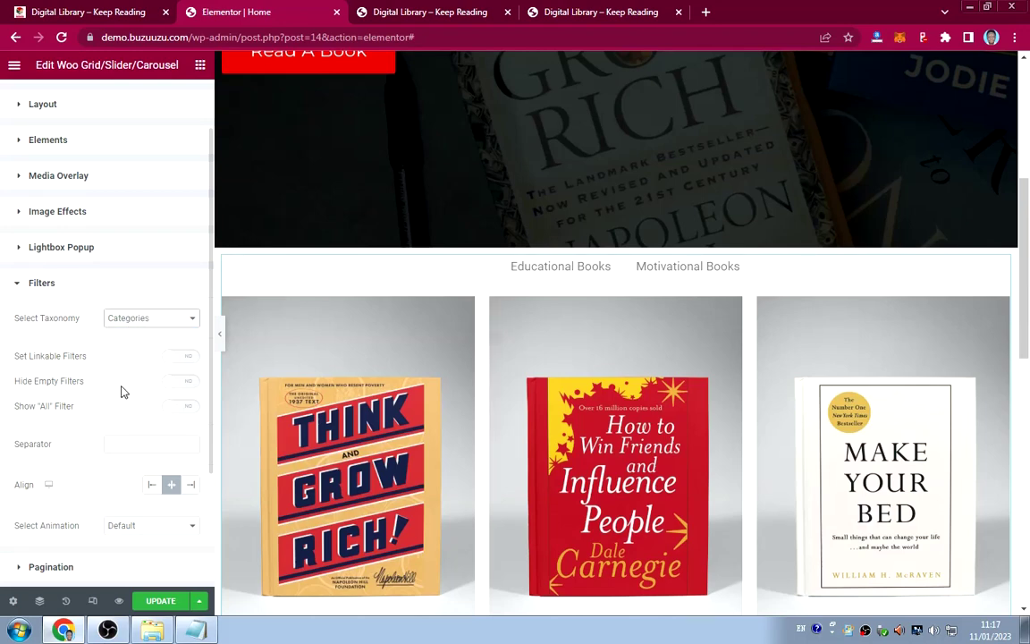
Examine the remaining filter settings, the rows of the product grid and the widget's Pagination settings.
scroll(123, 391, down, 2)
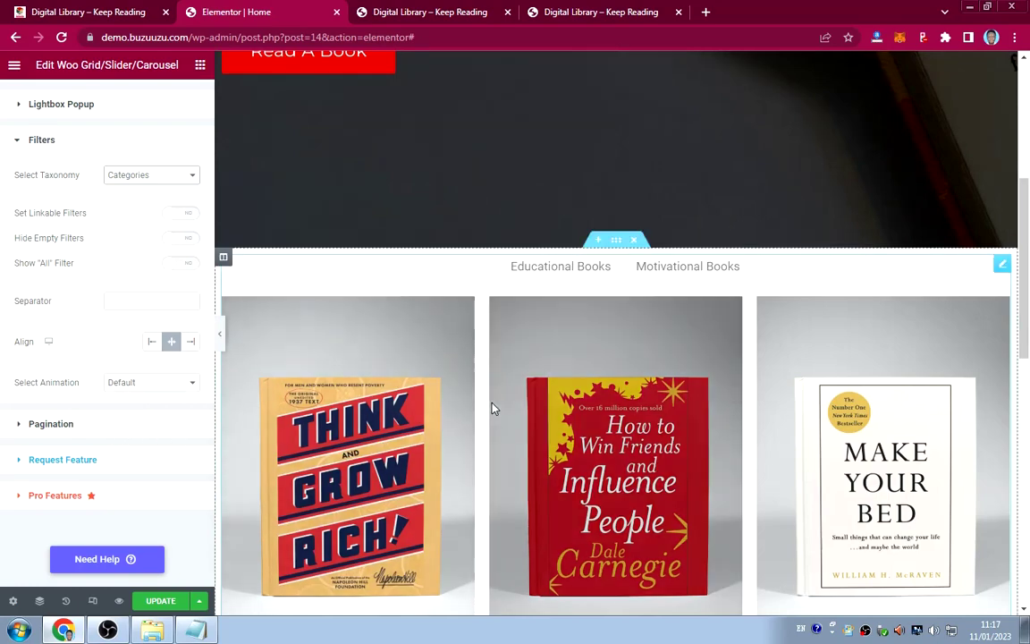
scroll(491, 408, down, 3)
scroll(396, 399, down, 3)
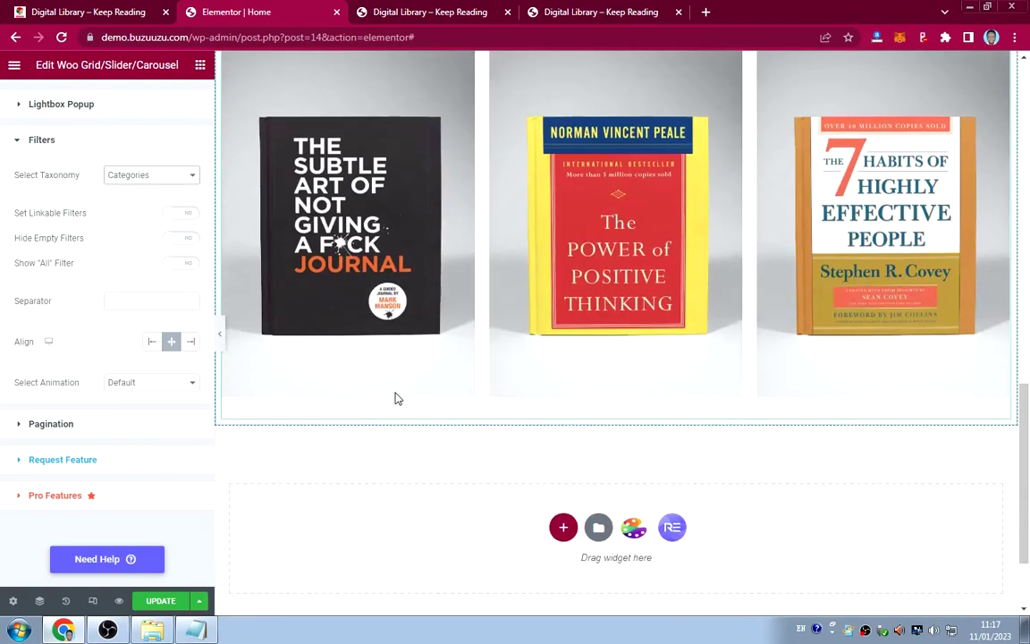
scroll(396, 399, up, 3)
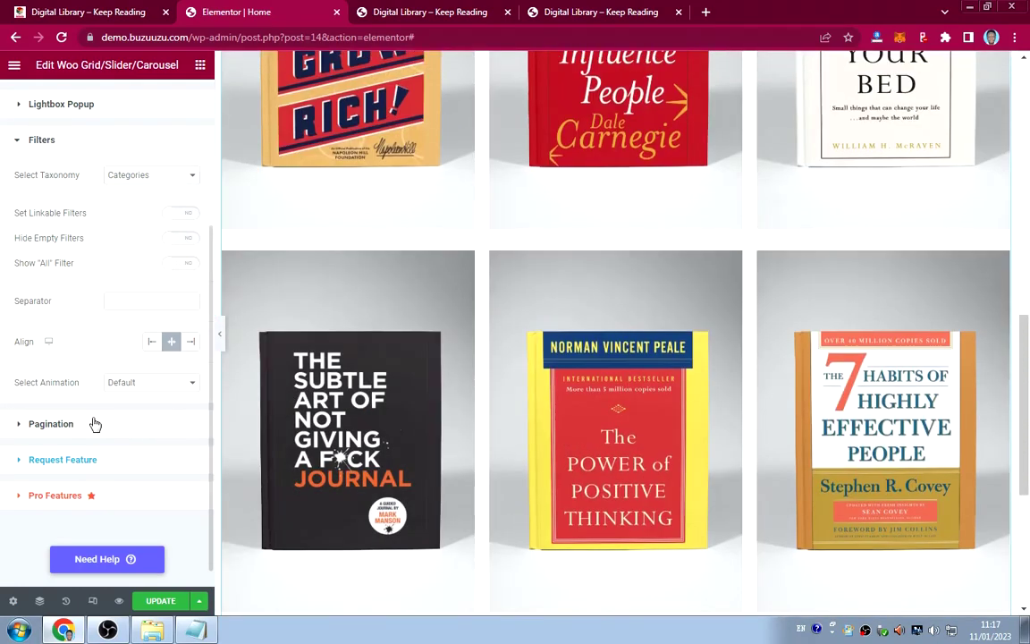
click(94, 424)
scroll(112, 403, down, 2)
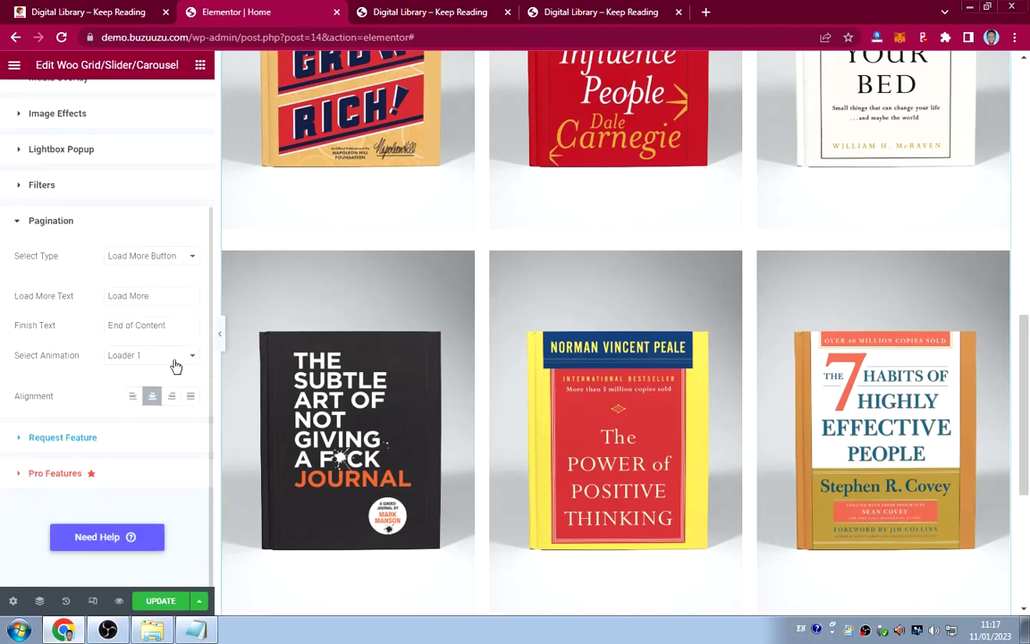
scroll(93, 277, up, 2)
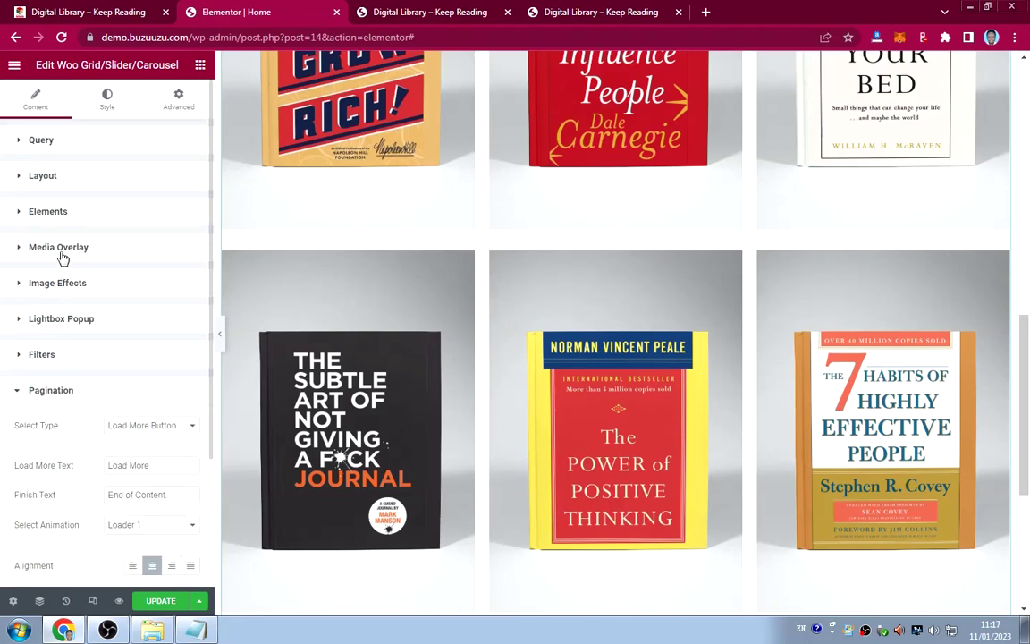
Change the product widget's layout to Slider / Carousel and check the available layout choices.
click(73, 182)
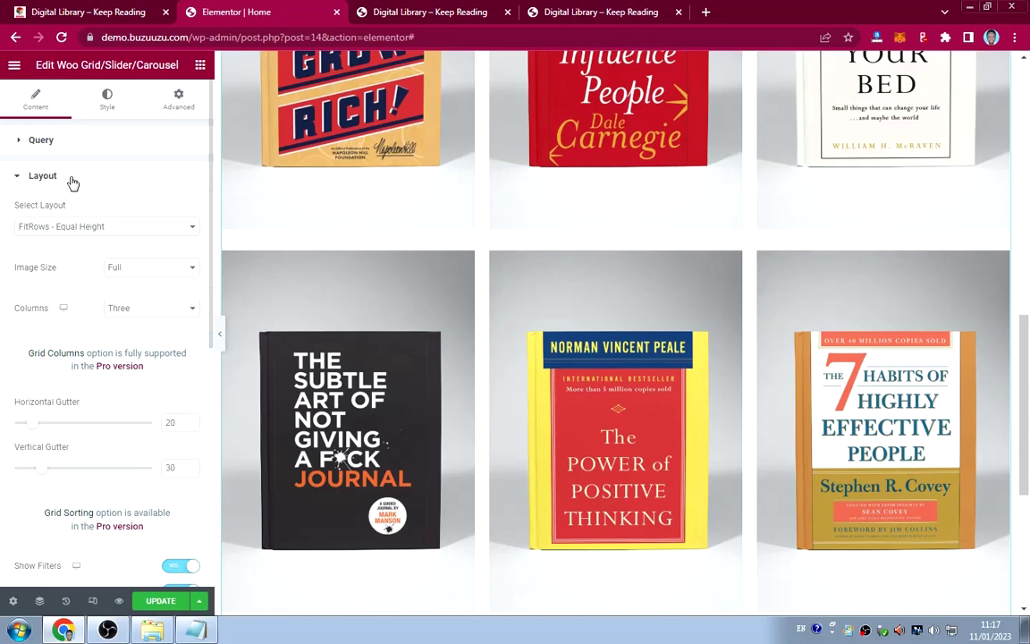
click(85, 228)
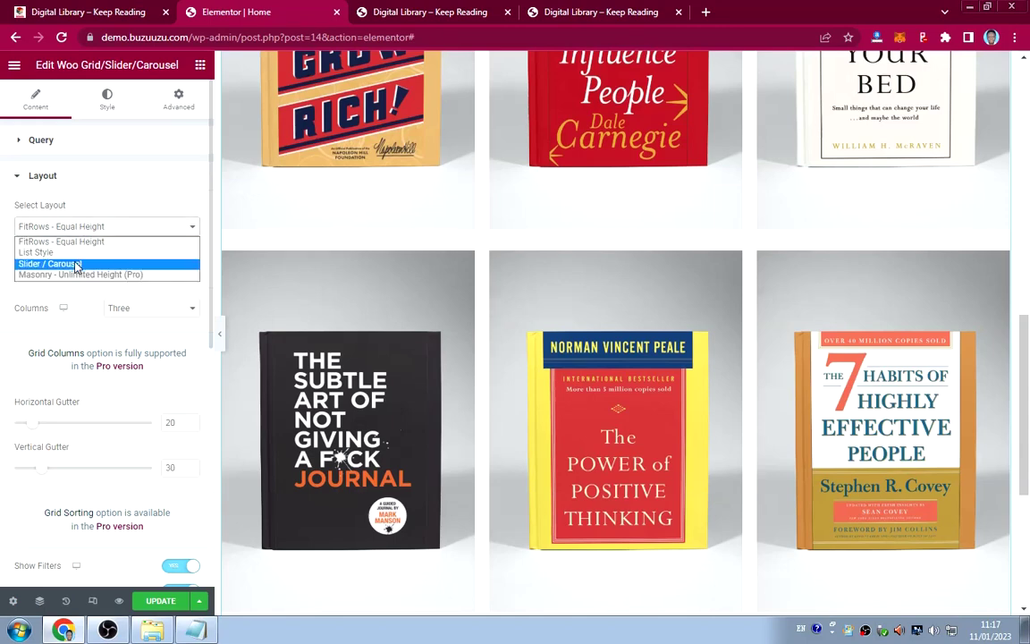
click(77, 265)
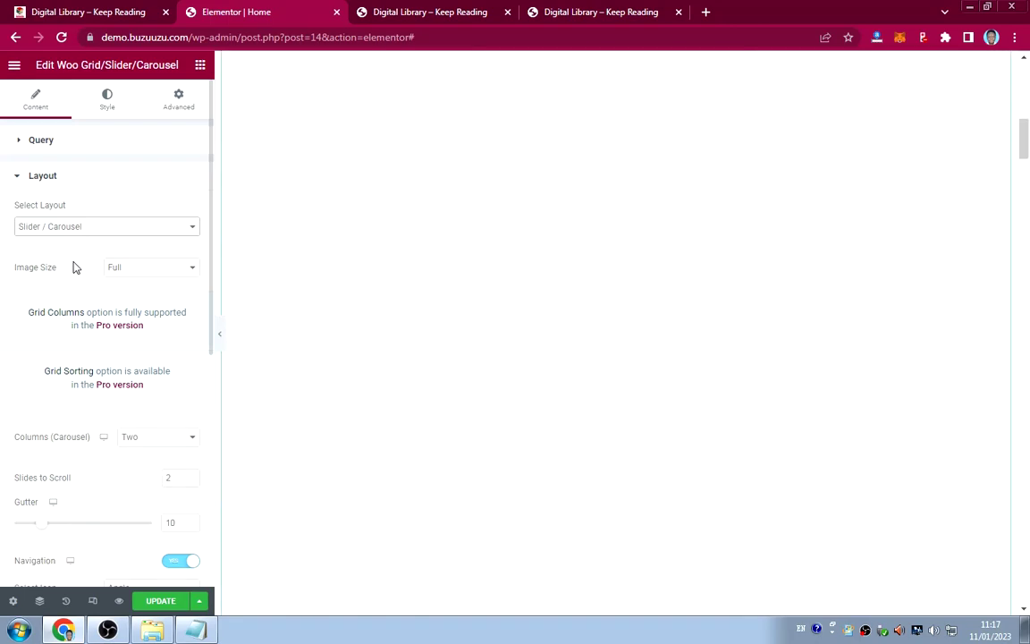
scroll(588, 310, up, 4)
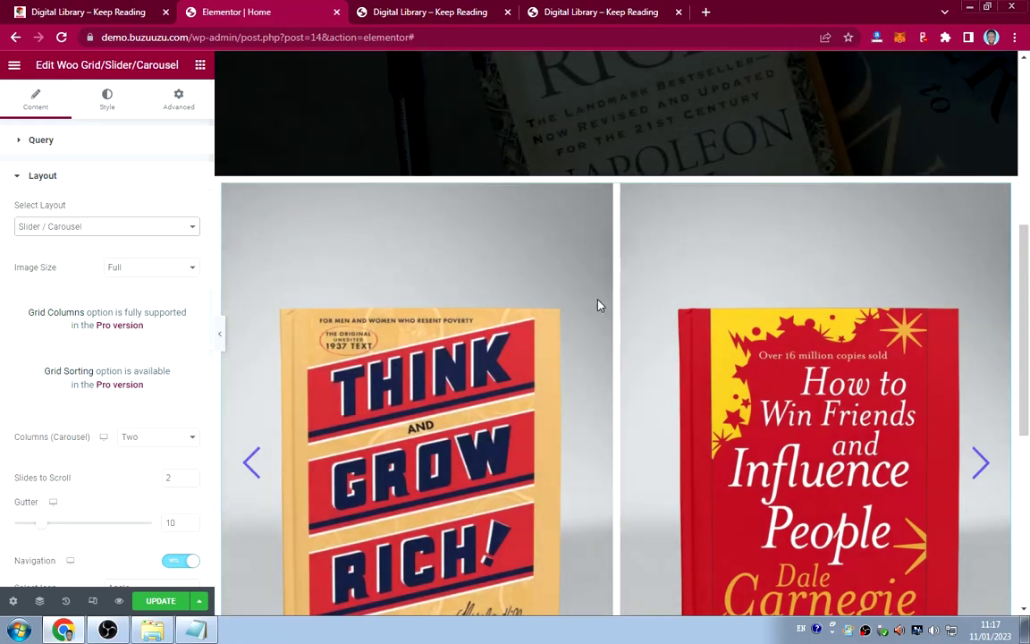
click(134, 231)
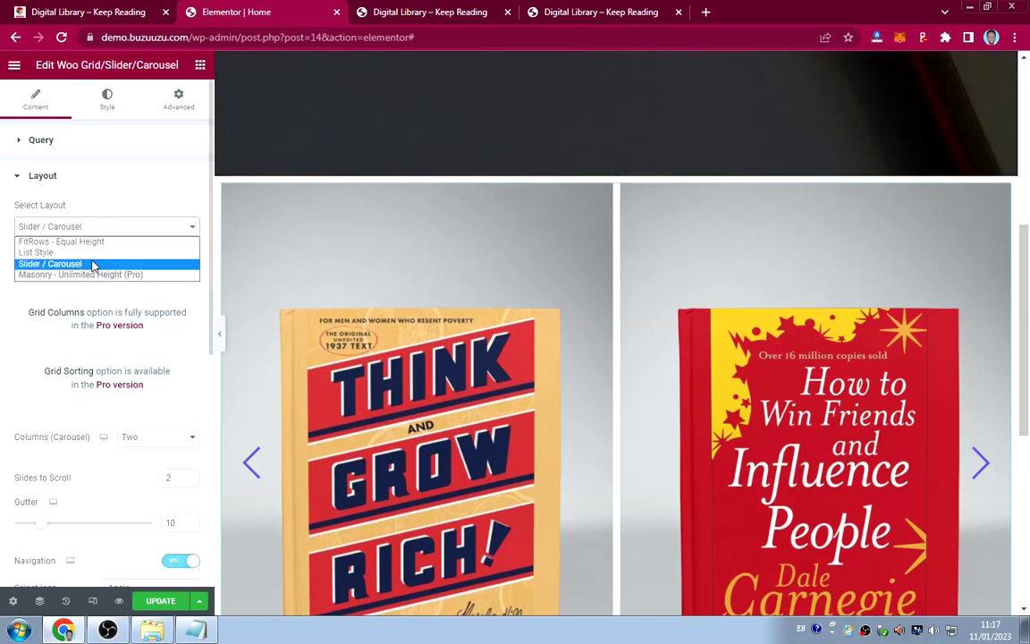
click(129, 208)
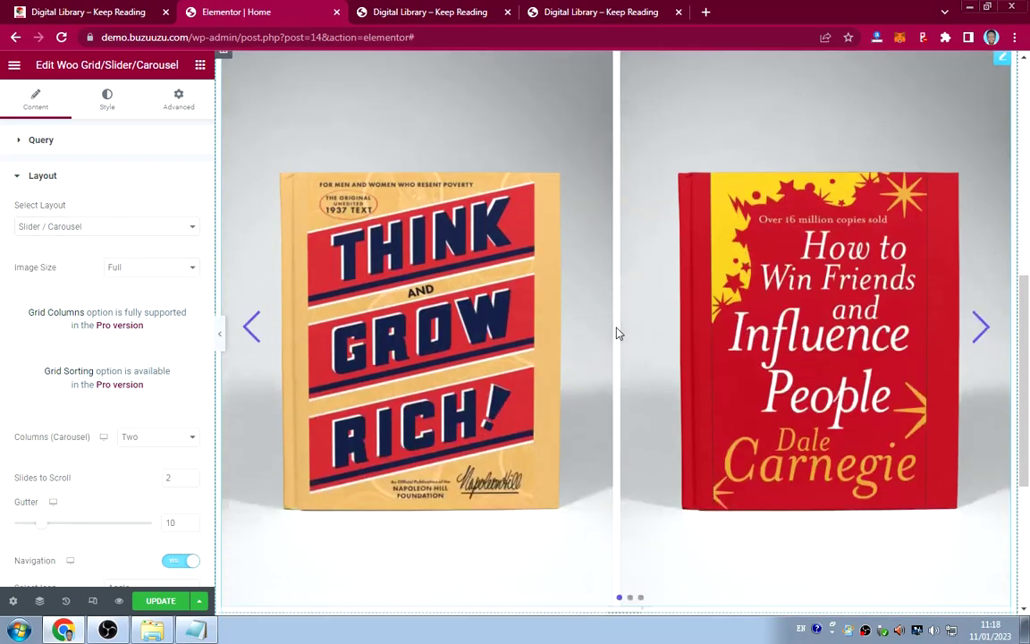
Compare the new book carousel with the carousel and its spacing below the hero on the reference site.
scroll(616, 333, down, 2)
scroll(617, 333, up, 5)
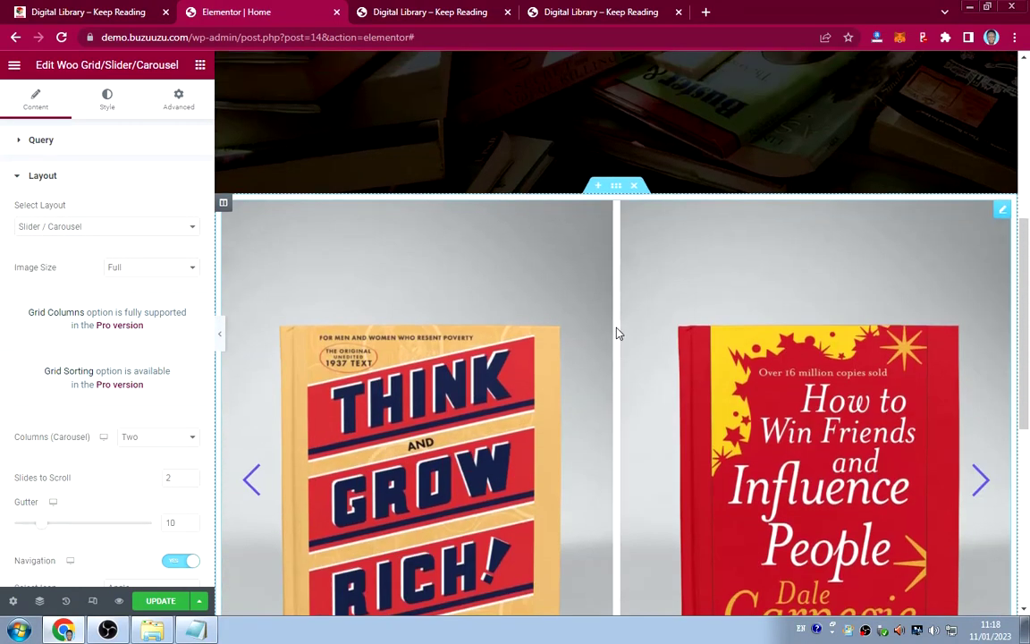
scroll(617, 333, down, 1)
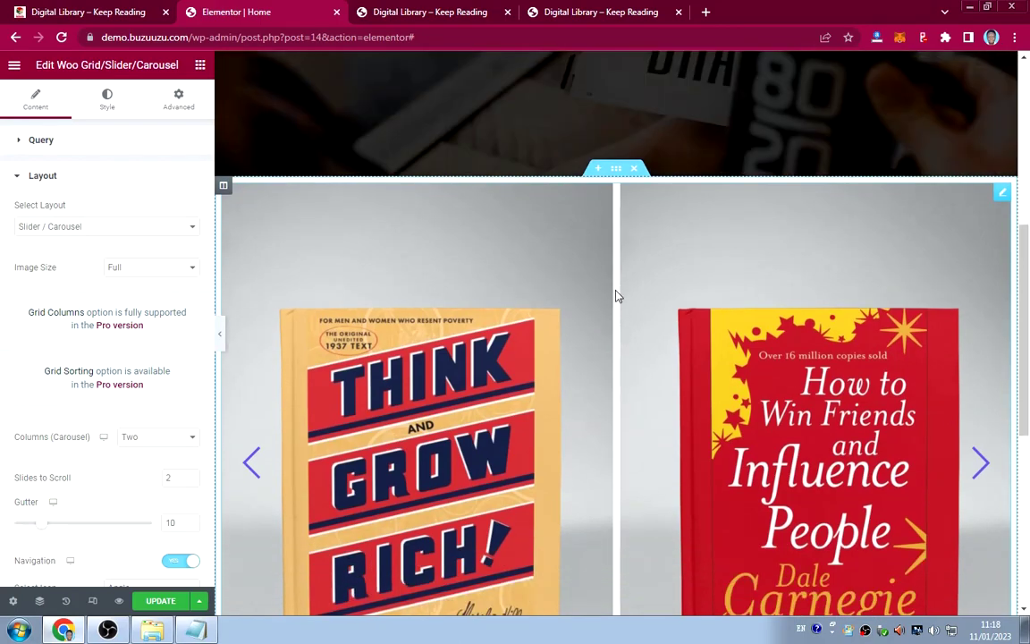
click(88, 14)
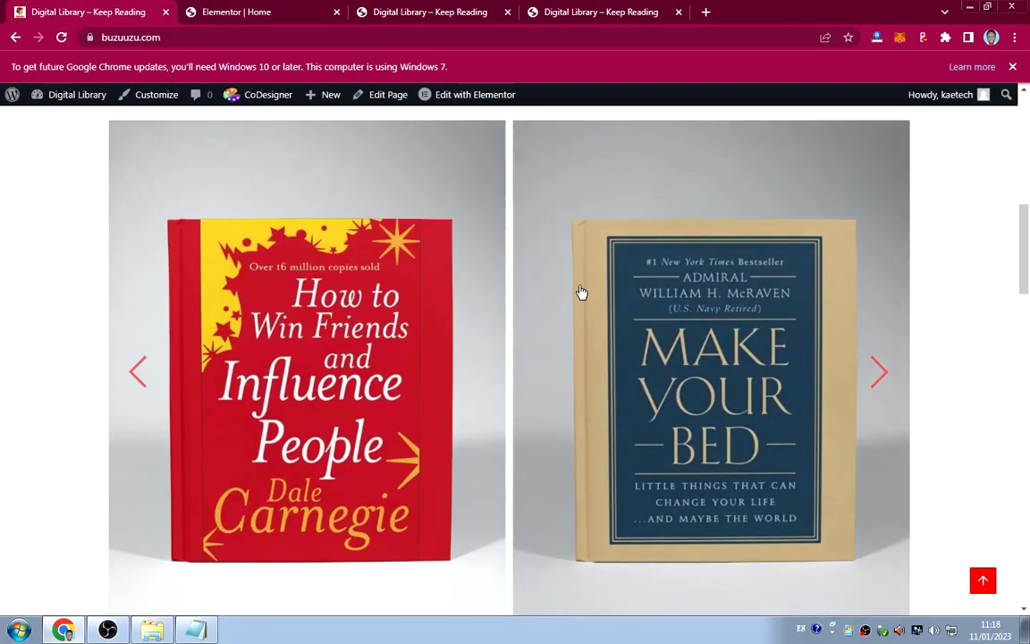
scroll(581, 292, down, 2)
scroll(581, 293, up, 3)
scroll(581, 292, up, 3)
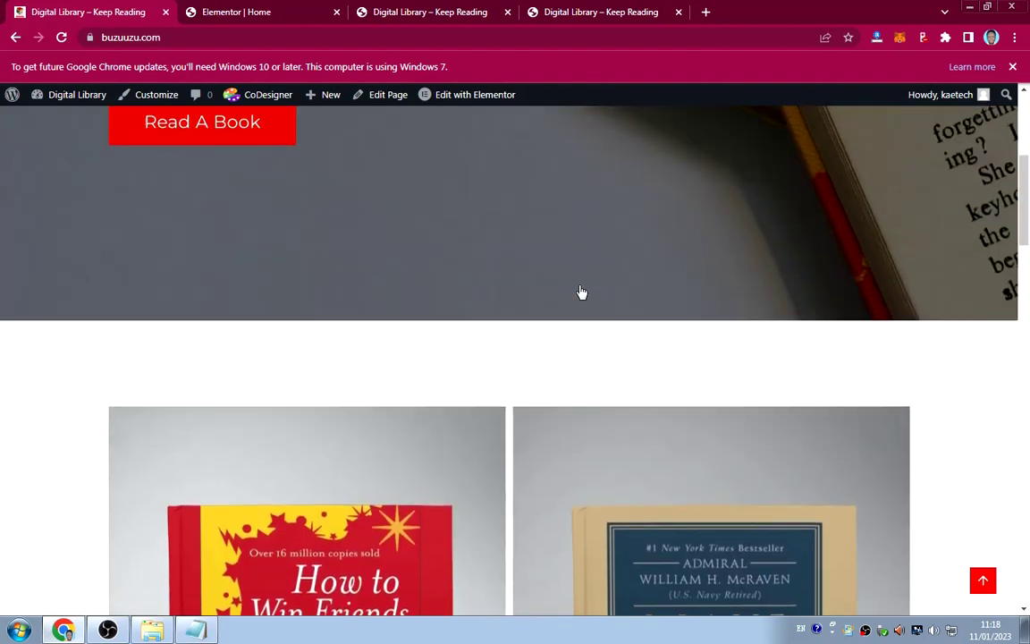
scroll(579, 292, down, 1)
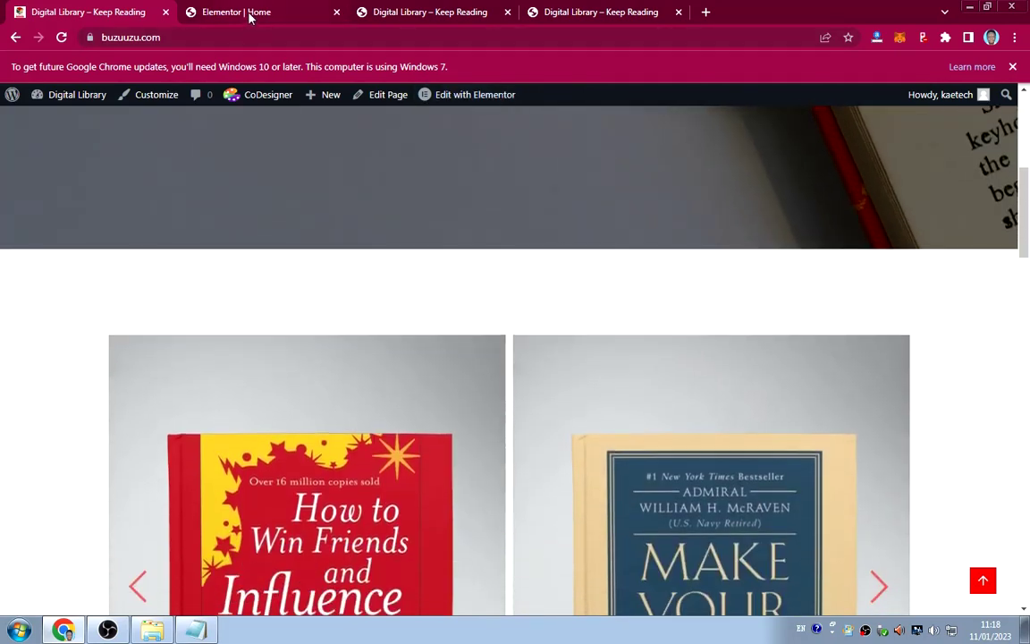
click(248, 15)
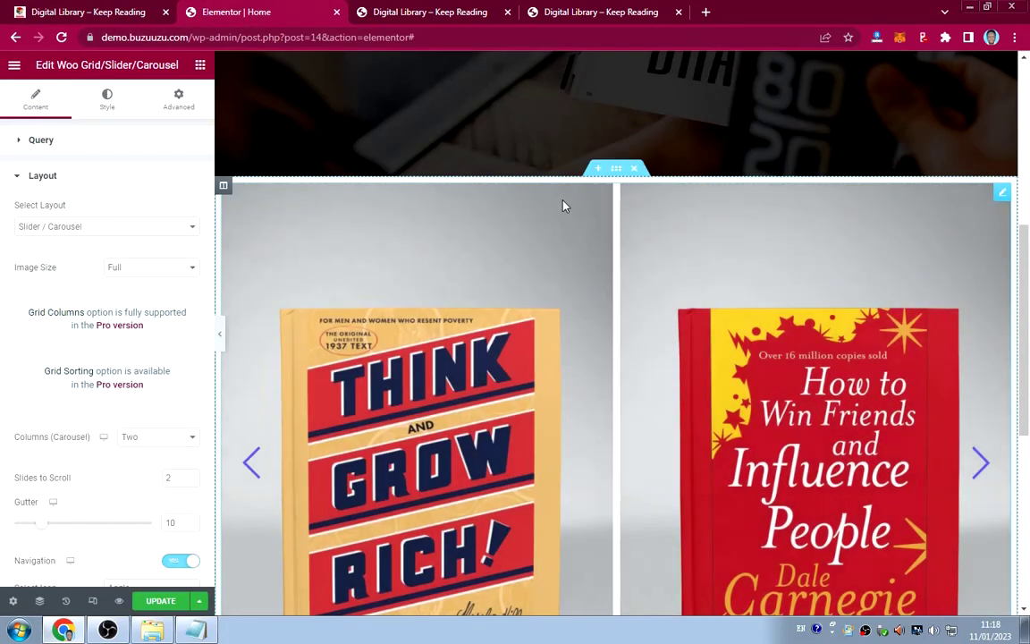
Turn off Pagination for the book carousel in its layout settings.
scroll(674, 462, down, 2)
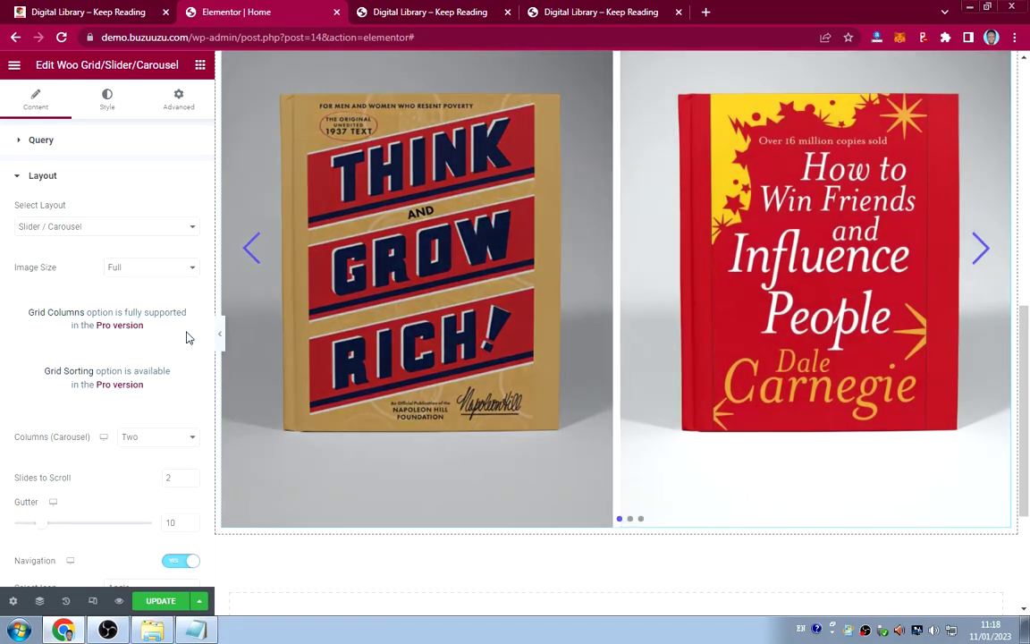
scroll(79, 327, down, 2)
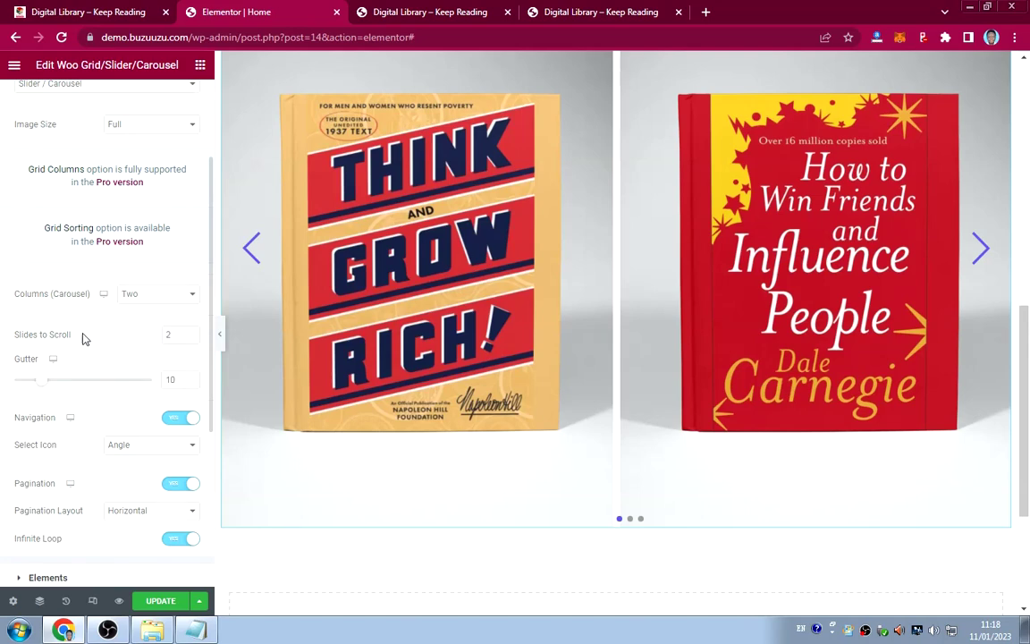
scroll(105, 420, down, 1)
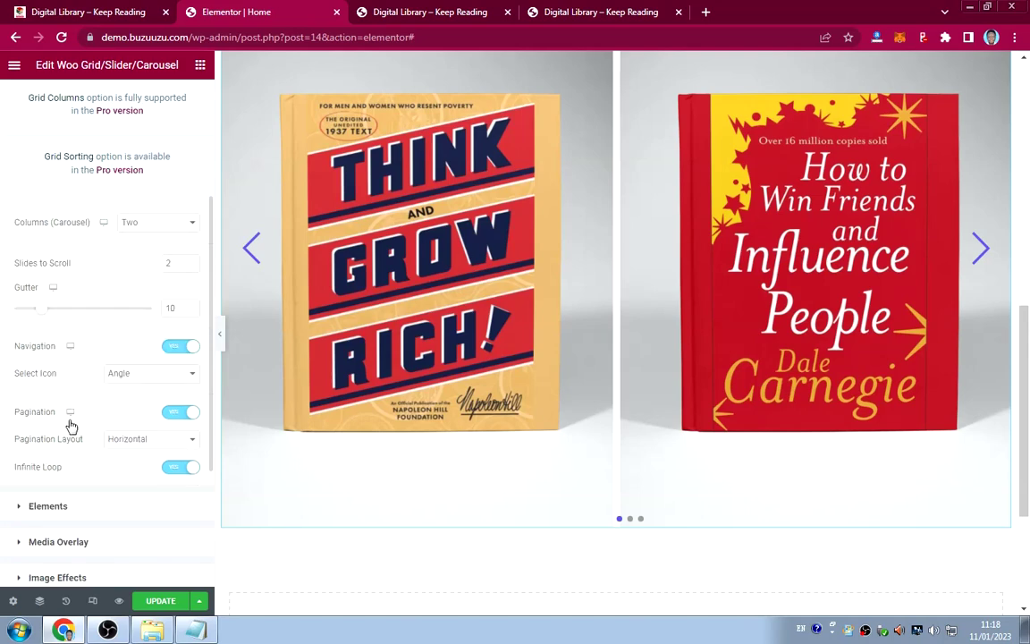
click(179, 414)
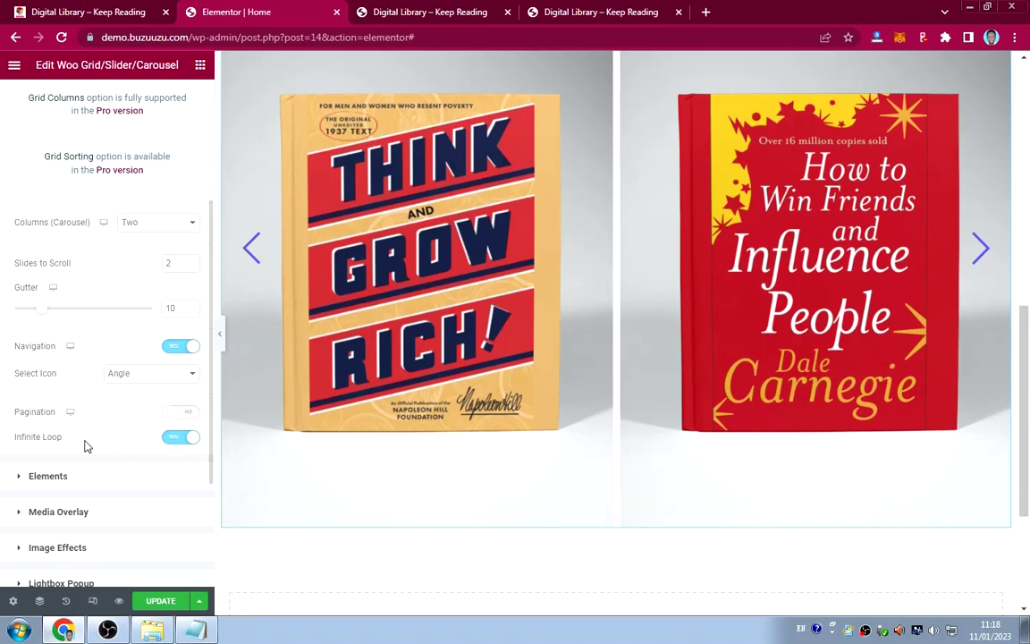
Examine the carousel's column choices and other layout settings, comparing the home page with the reference site.
scroll(116, 410, up, 3)
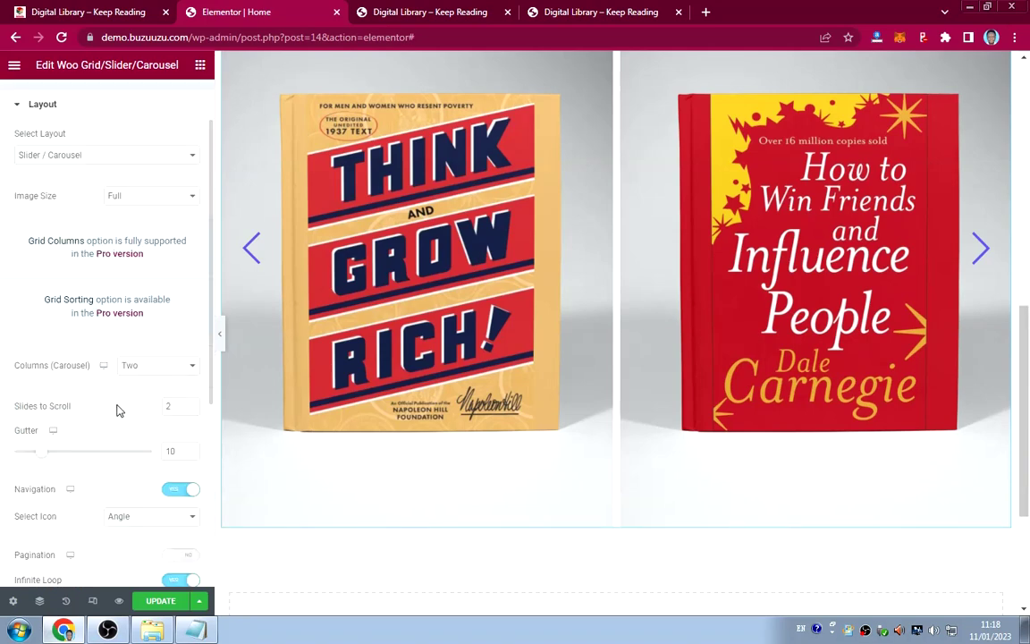
click(145, 370)
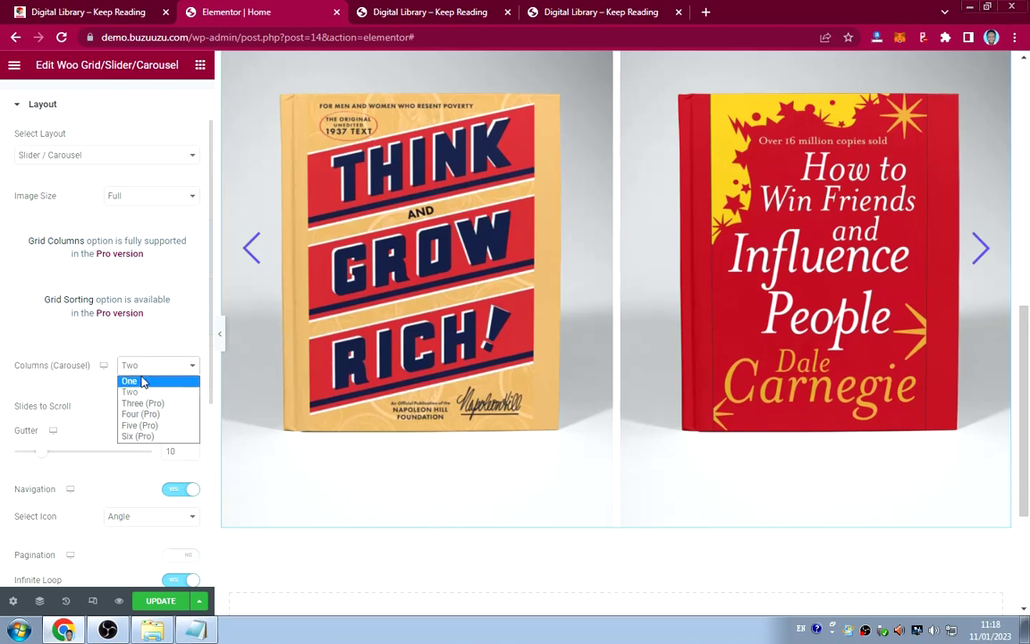
click(135, 368)
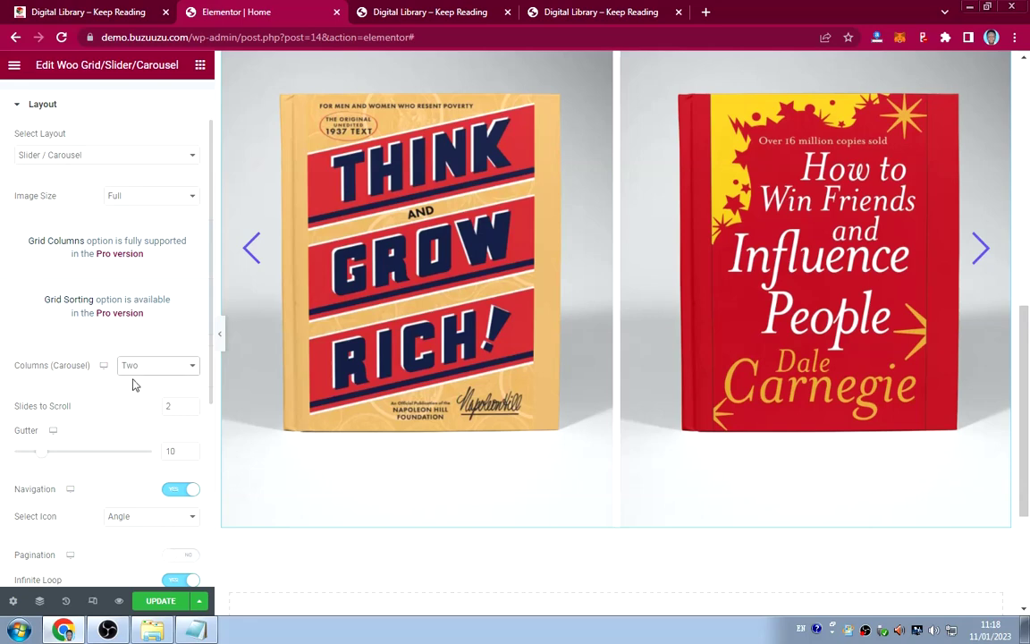
scroll(122, 416, down, 1)
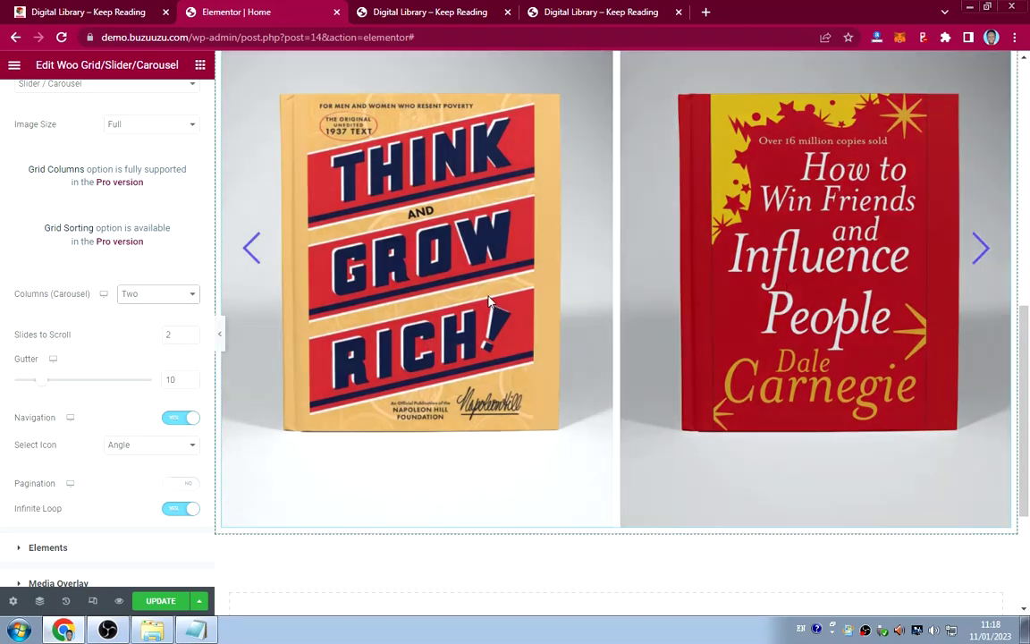
scroll(82, 439, down, 2)
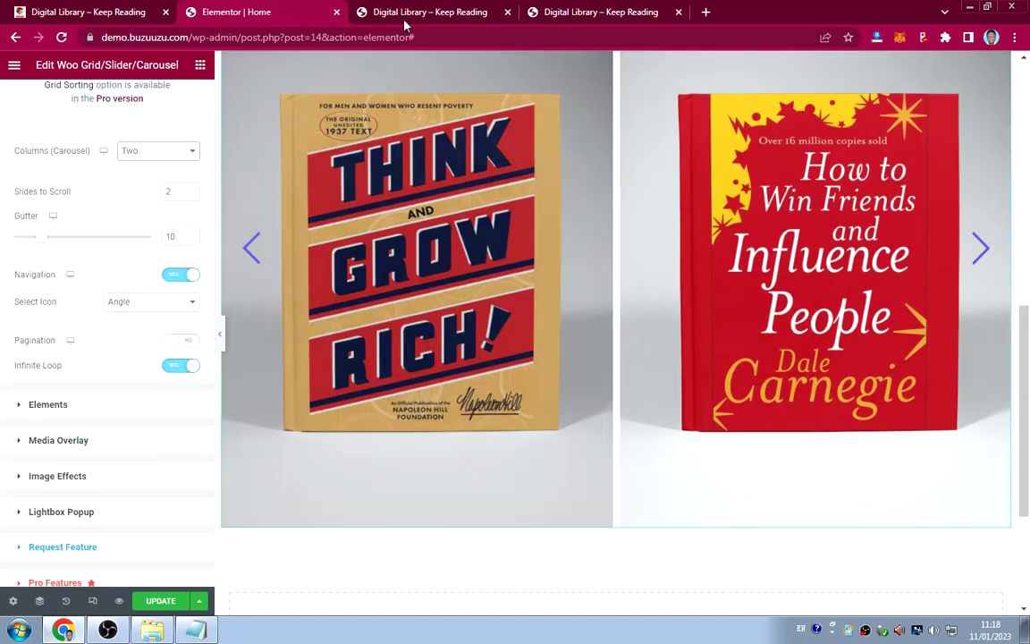
click(111, 12)
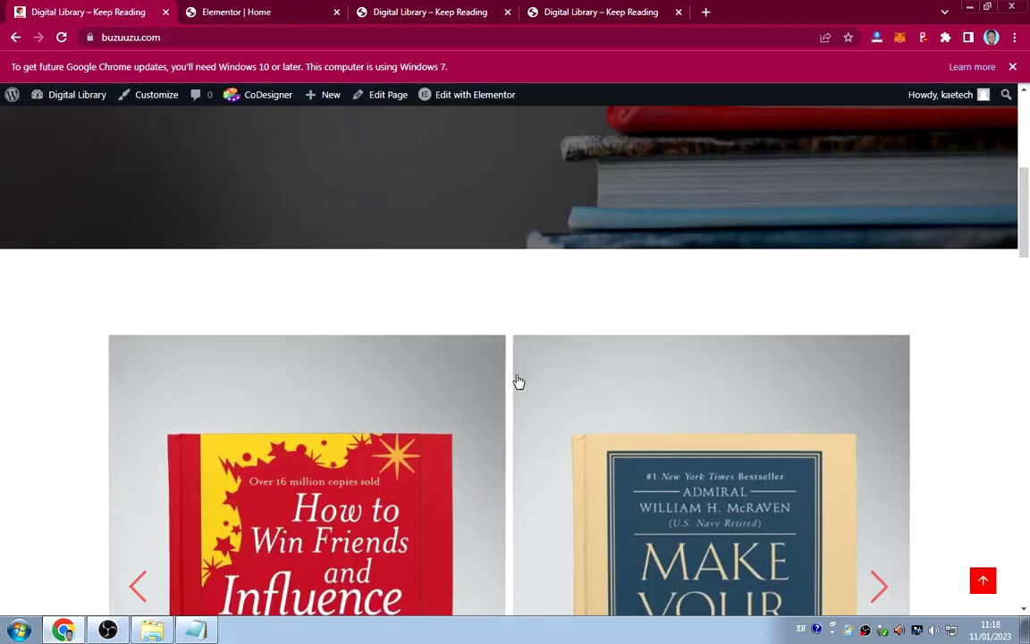
click(242, 12)
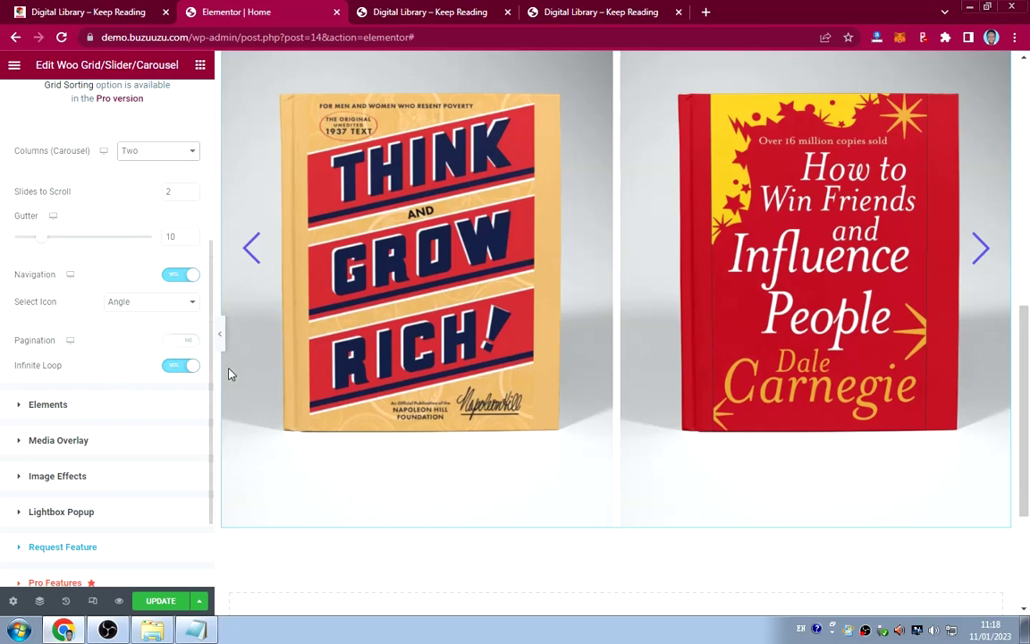
scroll(100, 410, down, 1)
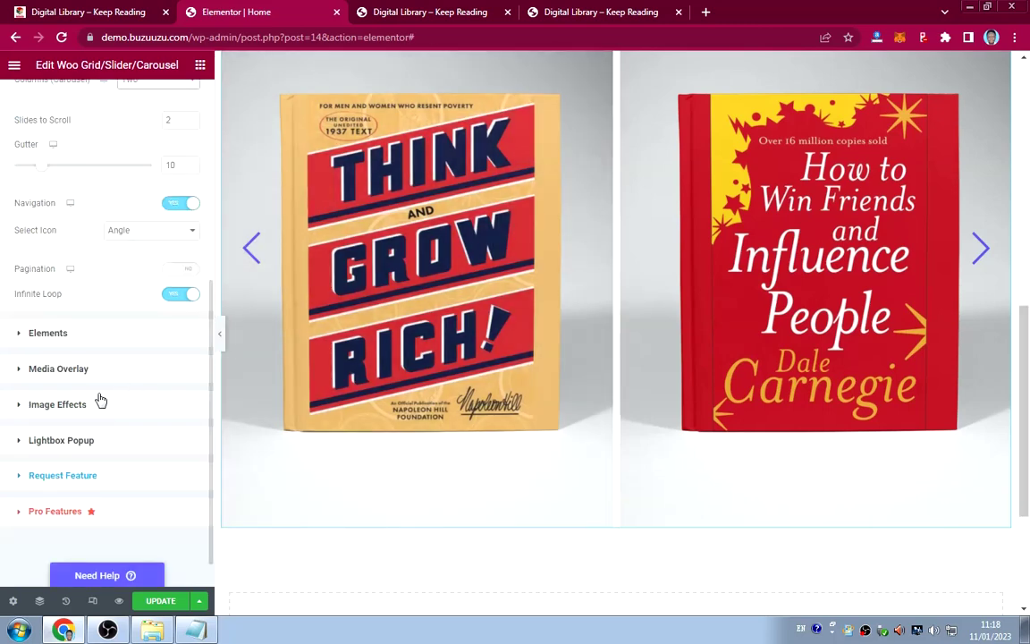
scroll(433, 331, up, 4)
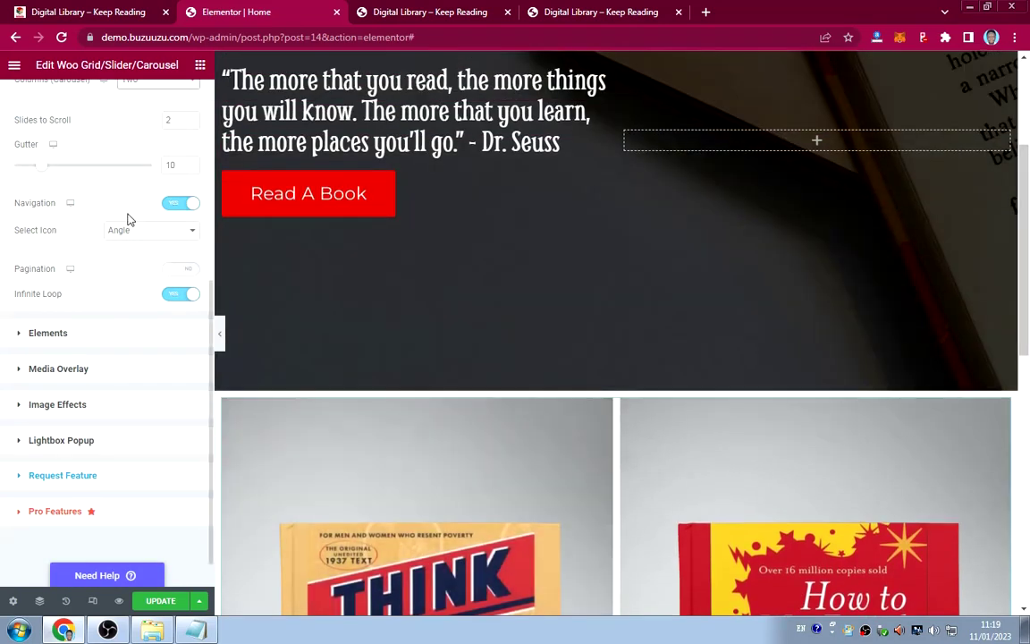
scroll(116, 205, up, 4)
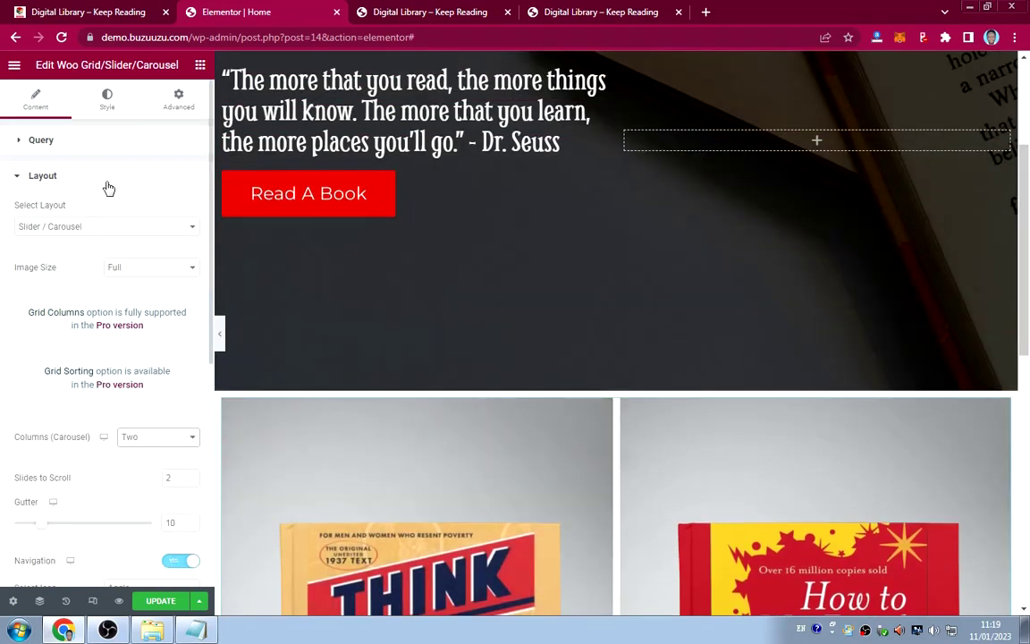
In the carousel's Slider Navigation style settings, set the arrows' normal color to #E30D0D.
click(105, 98)
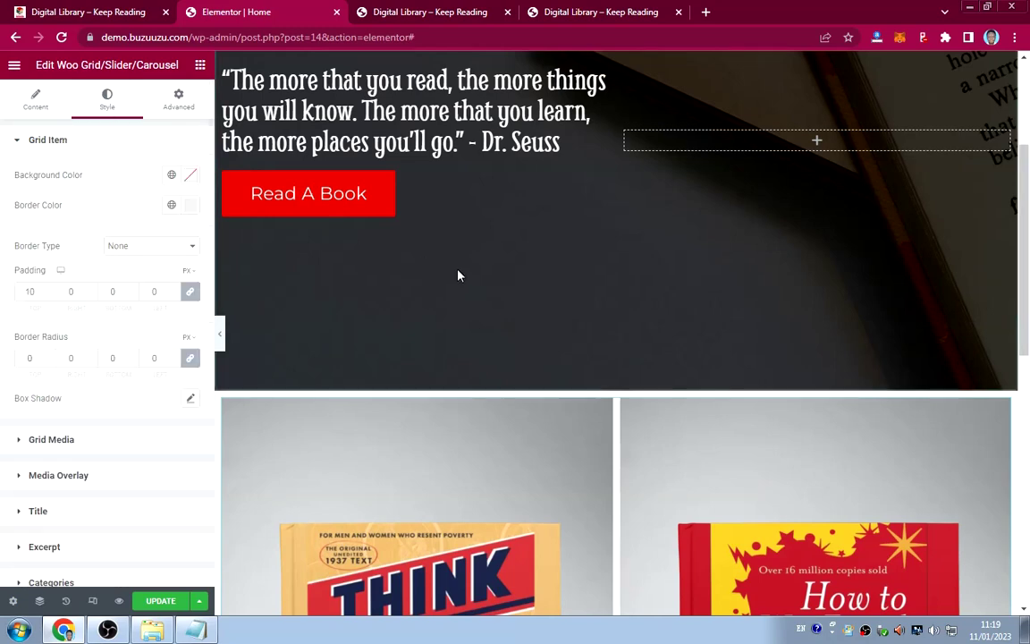
scroll(458, 273, down, 3)
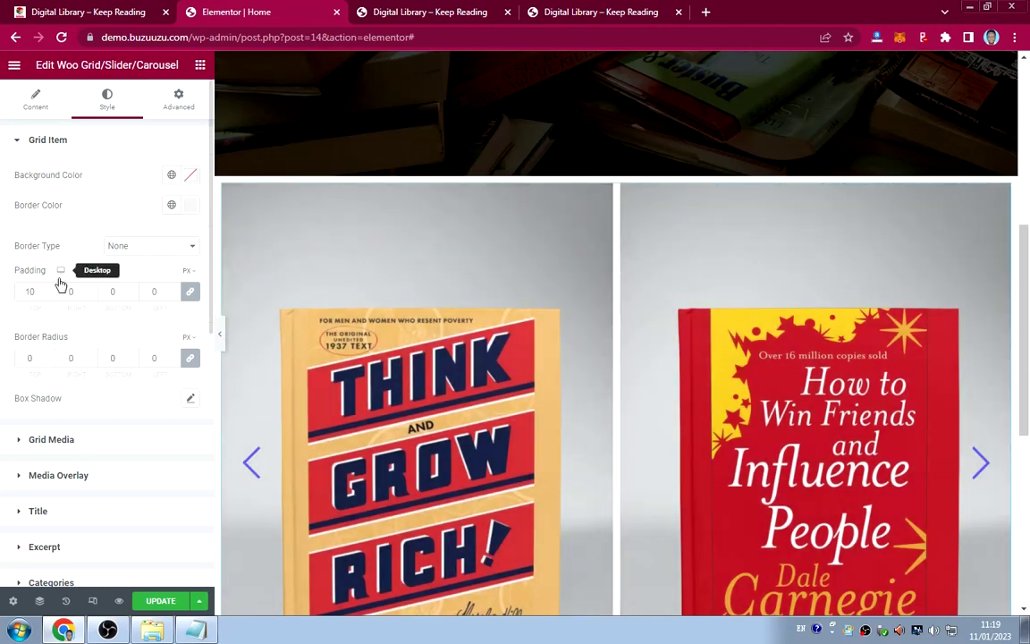
scroll(545, 295, down, 1)
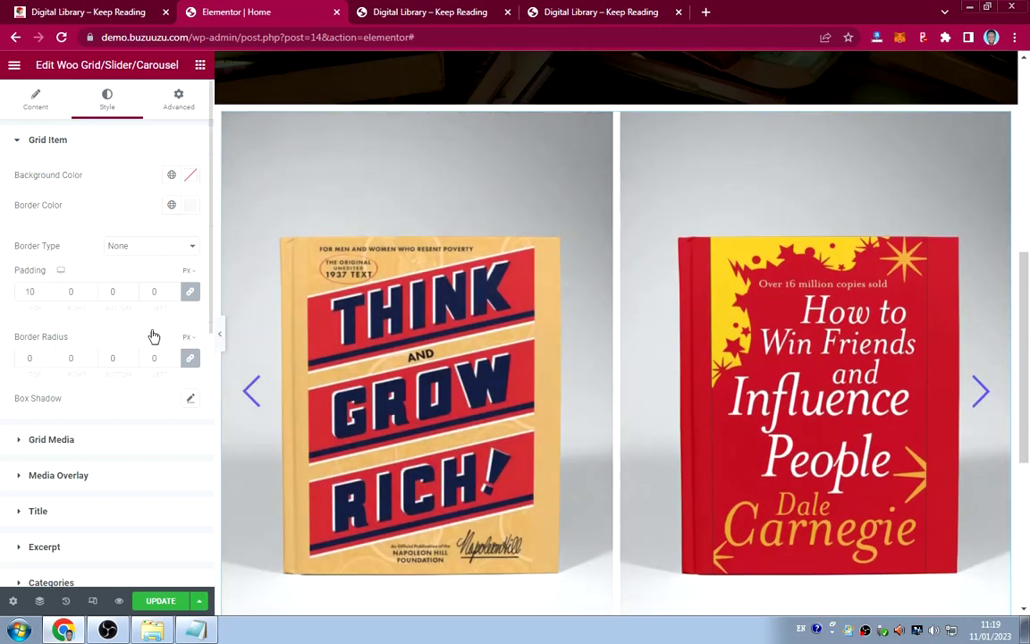
scroll(149, 336, down, 4)
scroll(150, 331, down, 1)
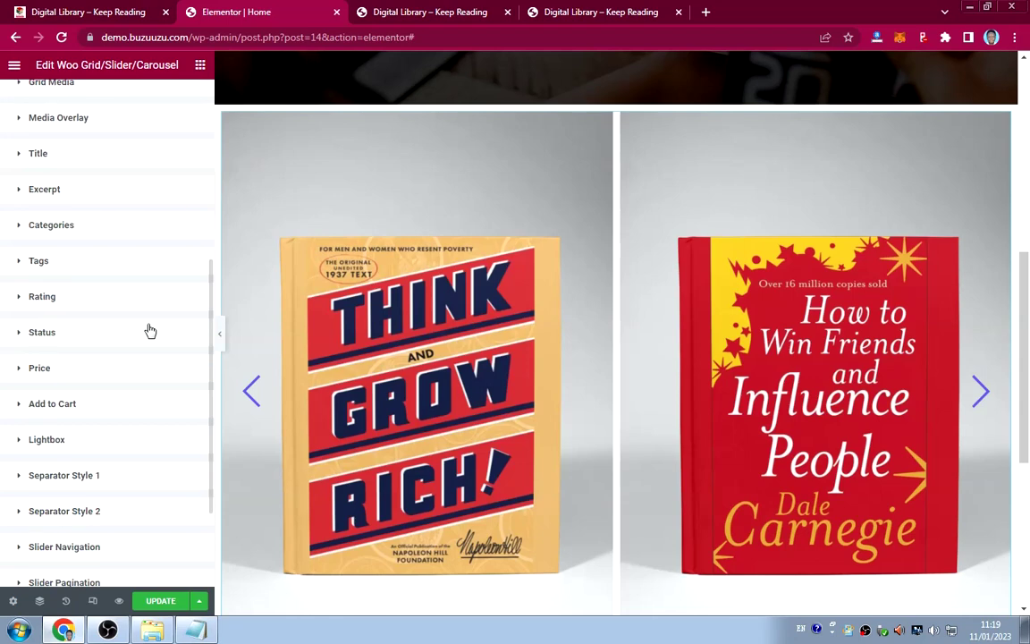
scroll(150, 331, down, 2)
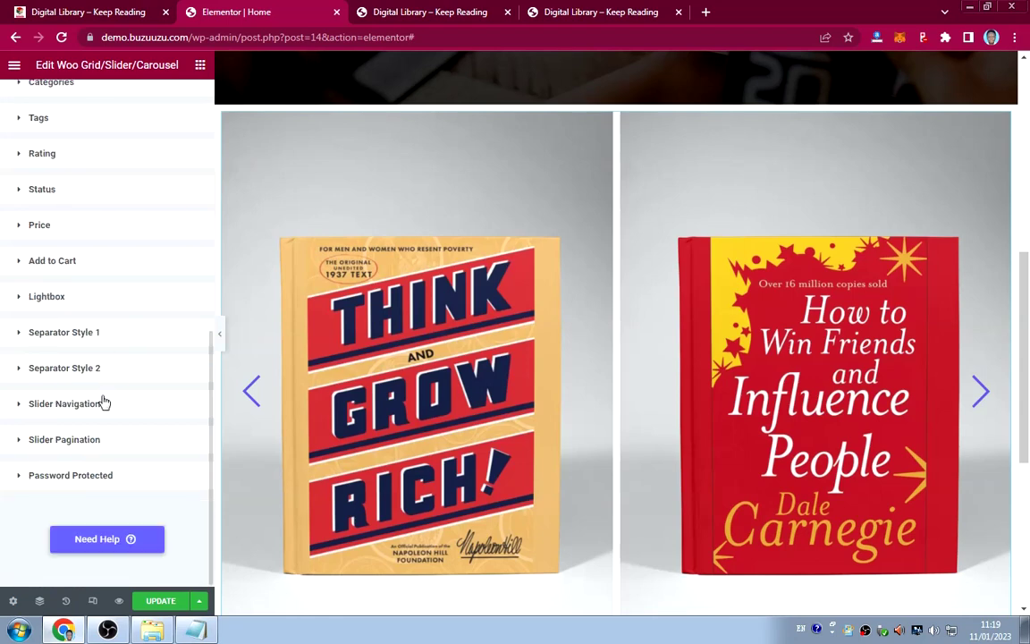
scroll(103, 403, up, 3)
scroll(105, 385, down, 5)
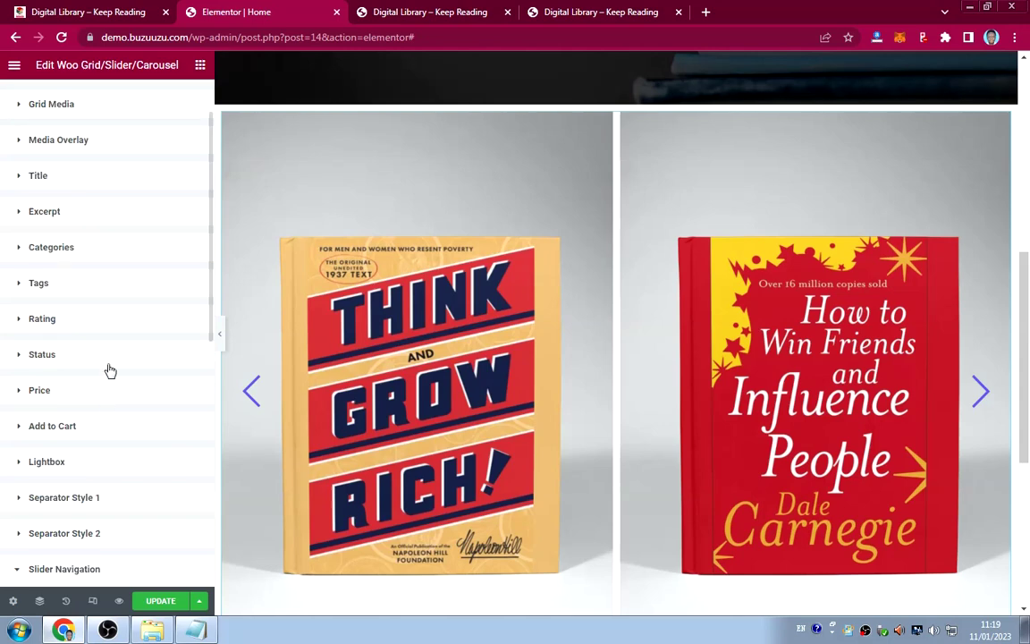
click(106, 363)
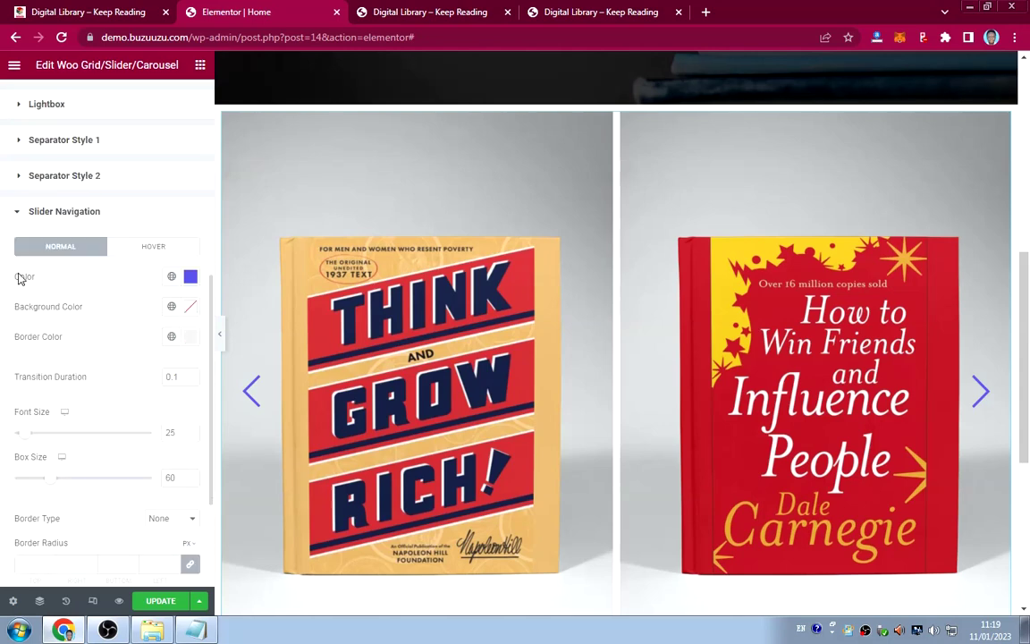
click(190, 277)
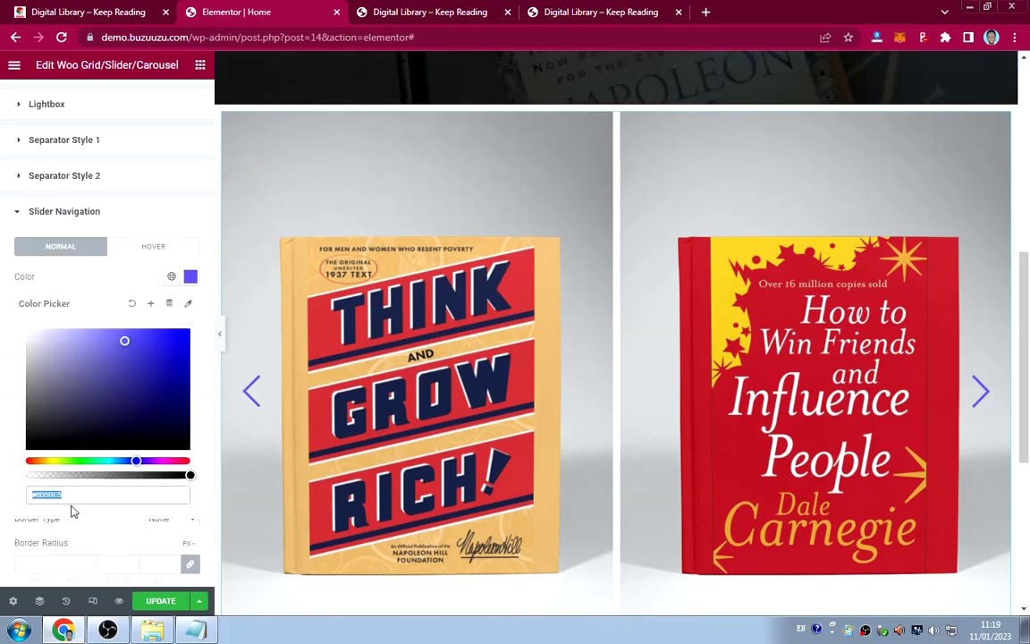
text(E30D00)
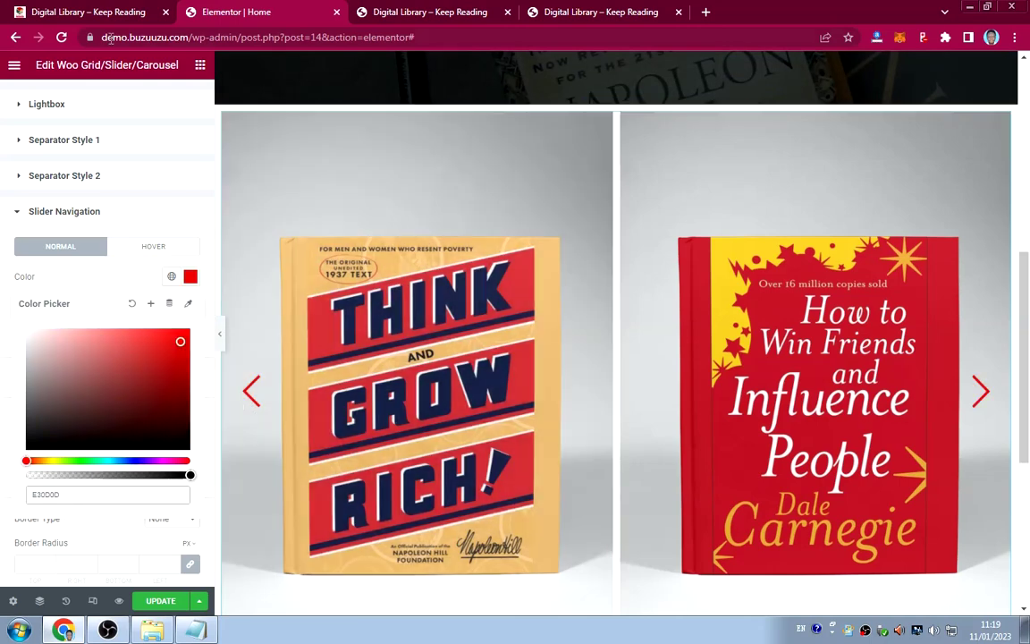
Compare the arrows with the reference site and lower the normal arrow color's opacity to about half, giving #E30D0D85.
click(88, 12)
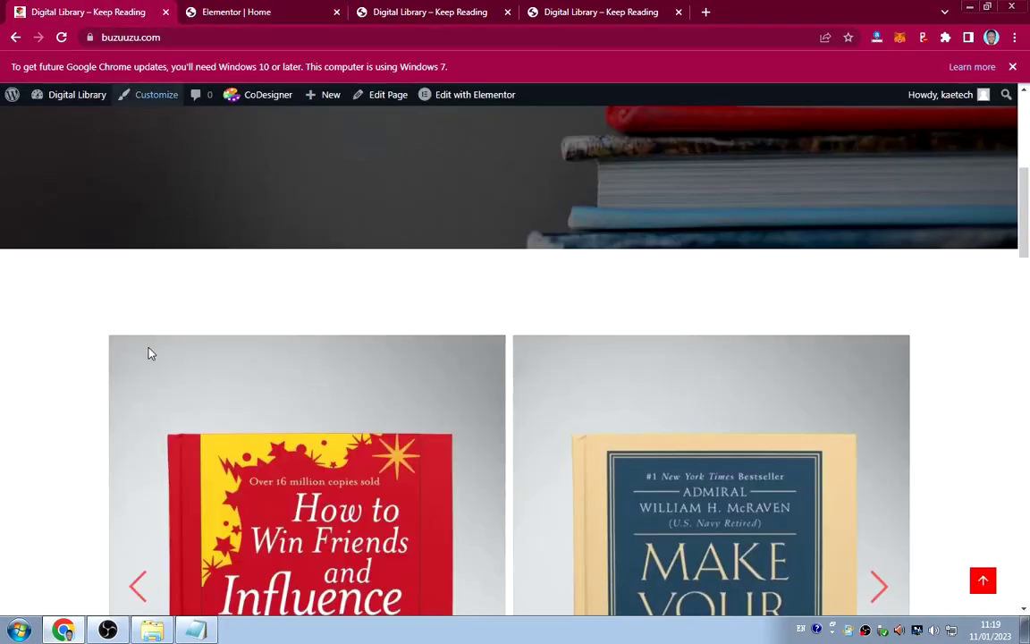
click(221, 10)
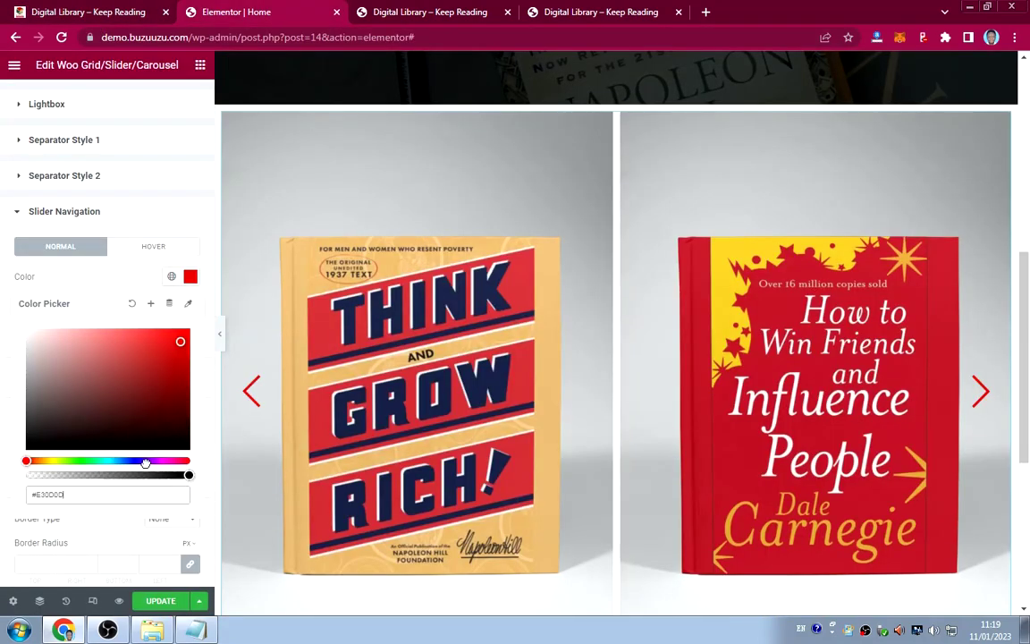
drag(137, 462, 108, 465)
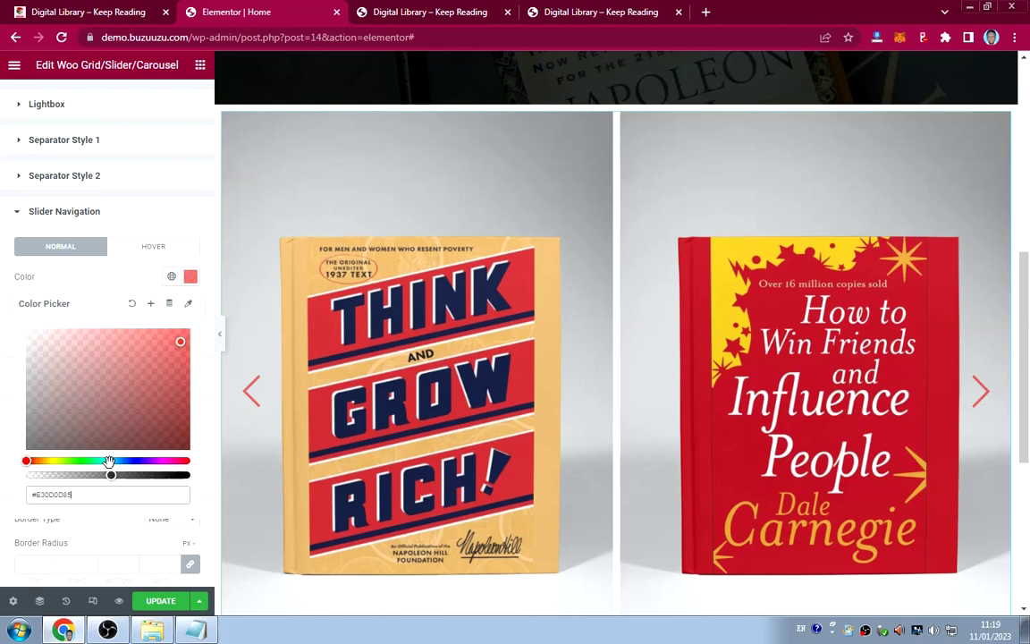
click(93, 275)
scroll(484, 375, down, 3)
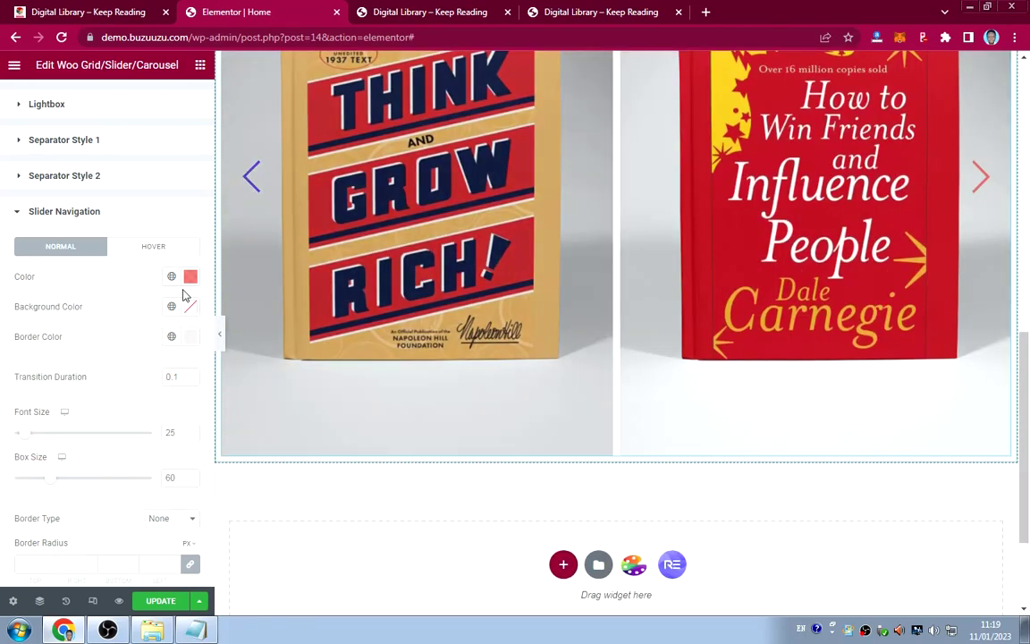
Set the navigation arrows' hover color to #E30D0D, check the carousel and update the page.
click(153, 247)
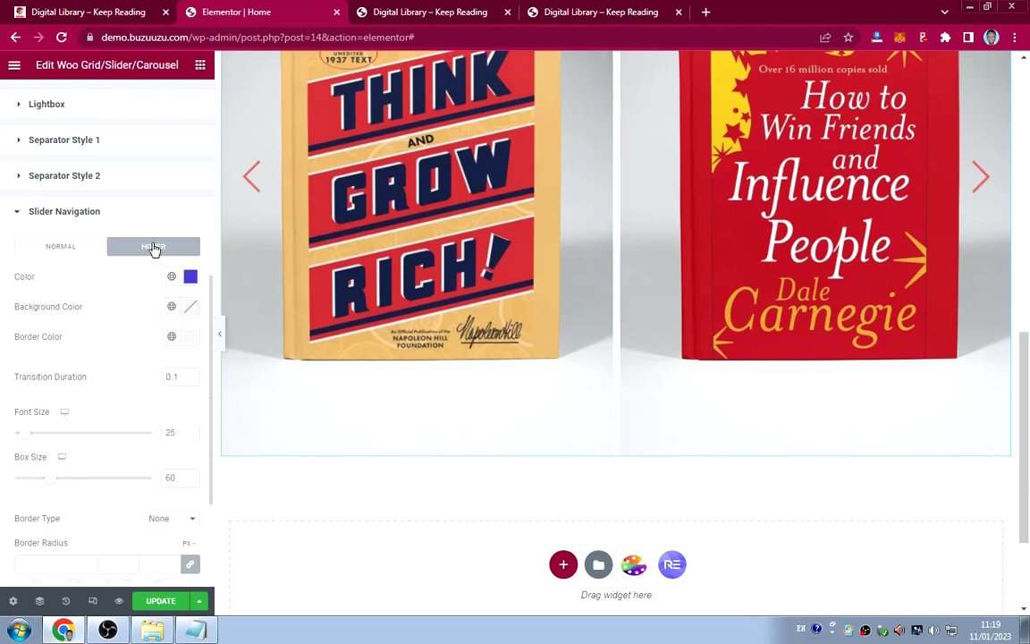
click(191, 276)
click(115, 492)
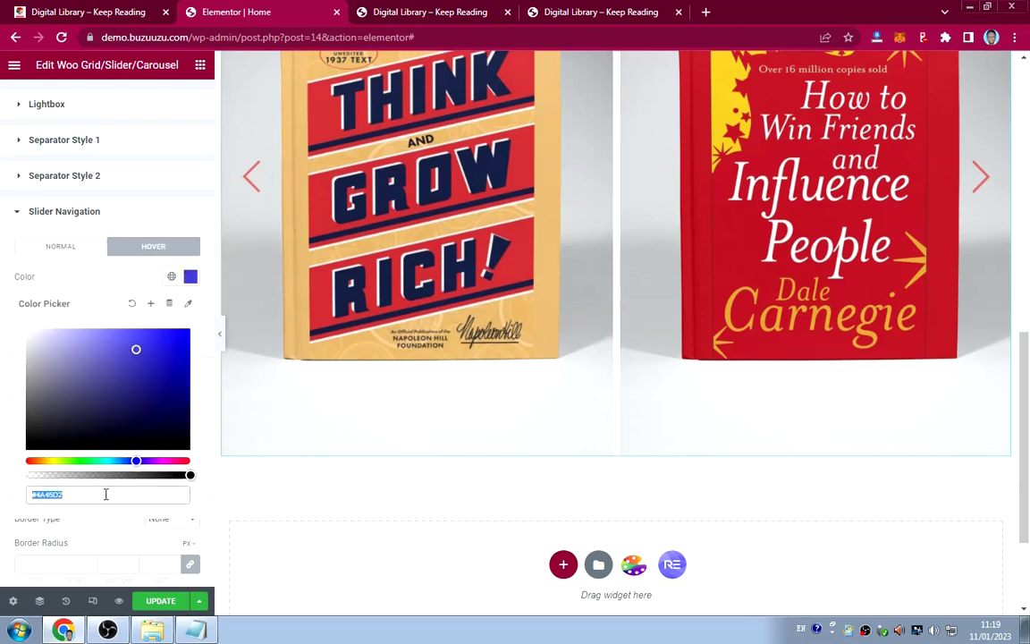
text(E30D00)
click(83, 278)
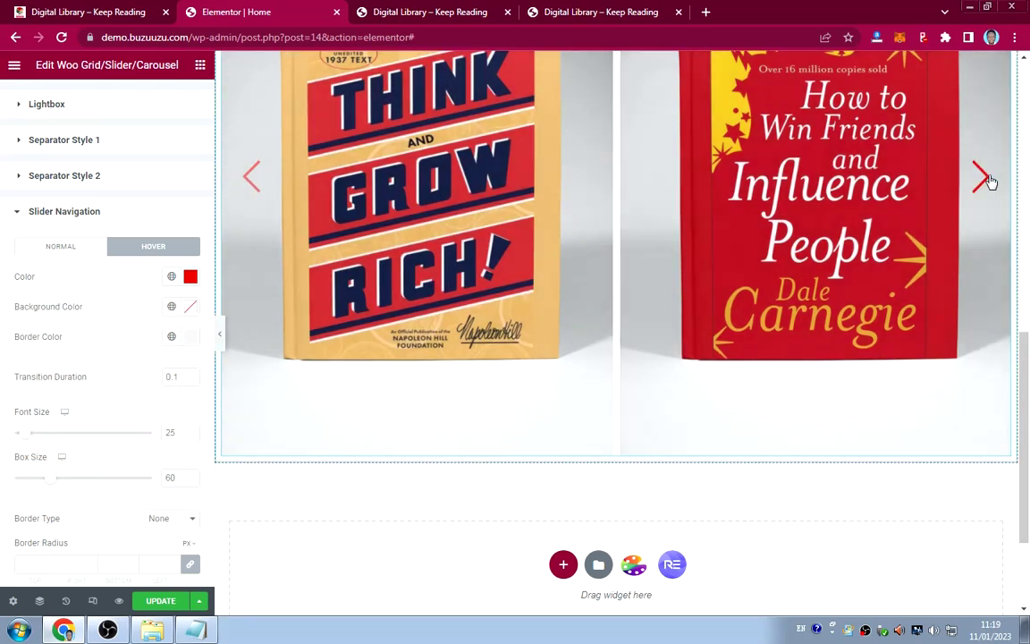
scroll(447, 309, up, 3)
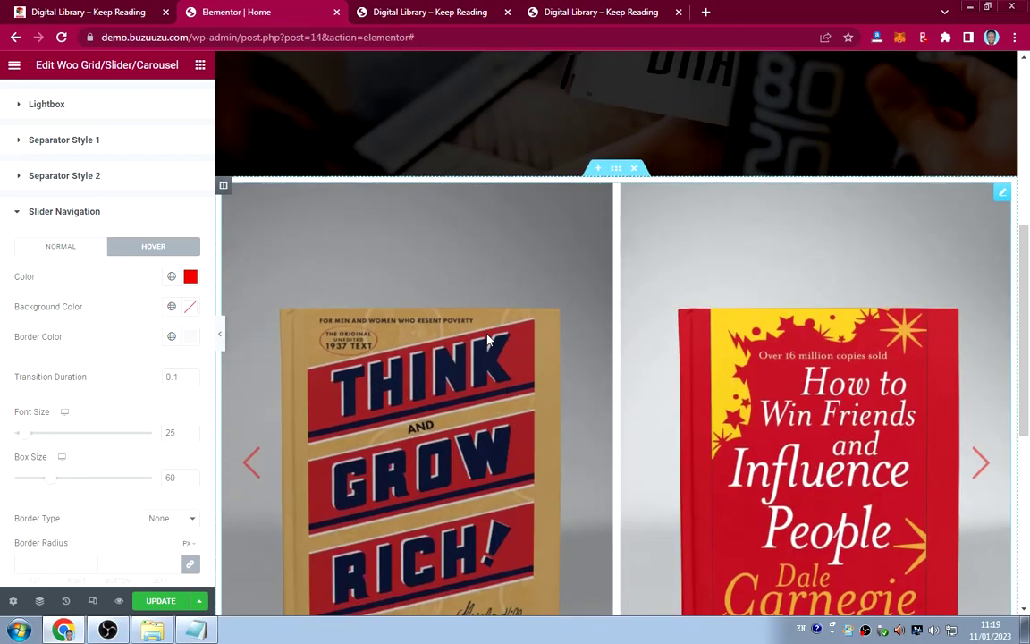
scroll(487, 340, down, 1)
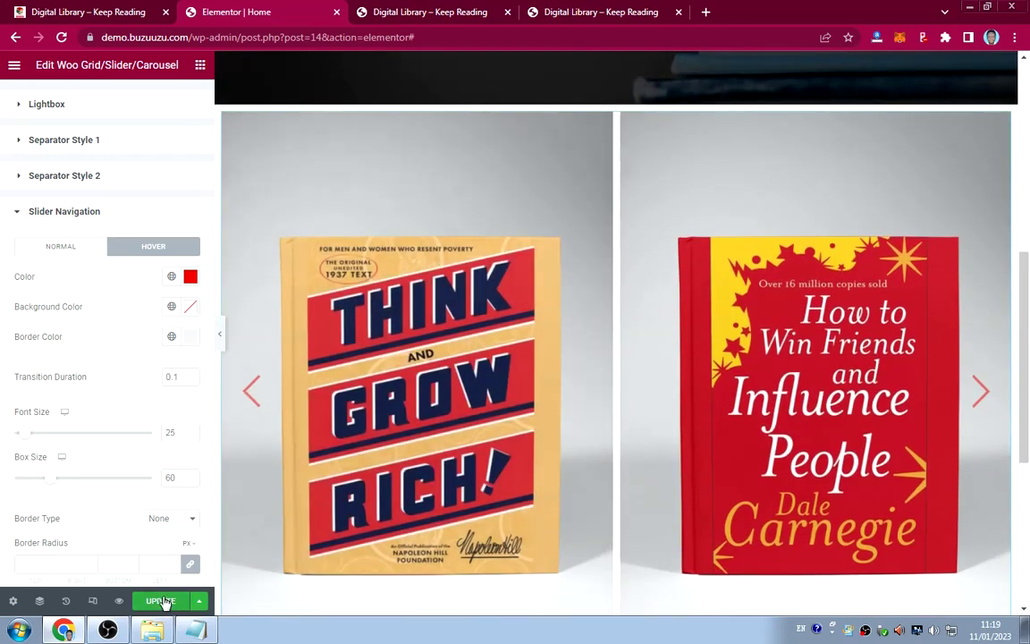
click(162, 601)
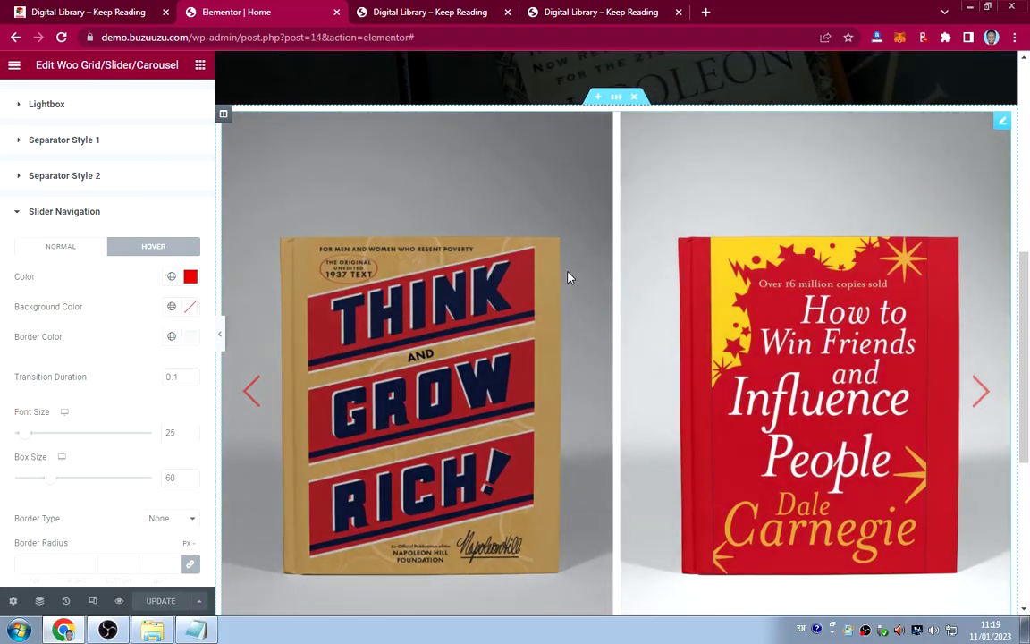
Try linked top and bottom margins of 50 and 0 px on the book carousel's section, settling on 90 px.
click(617, 98)
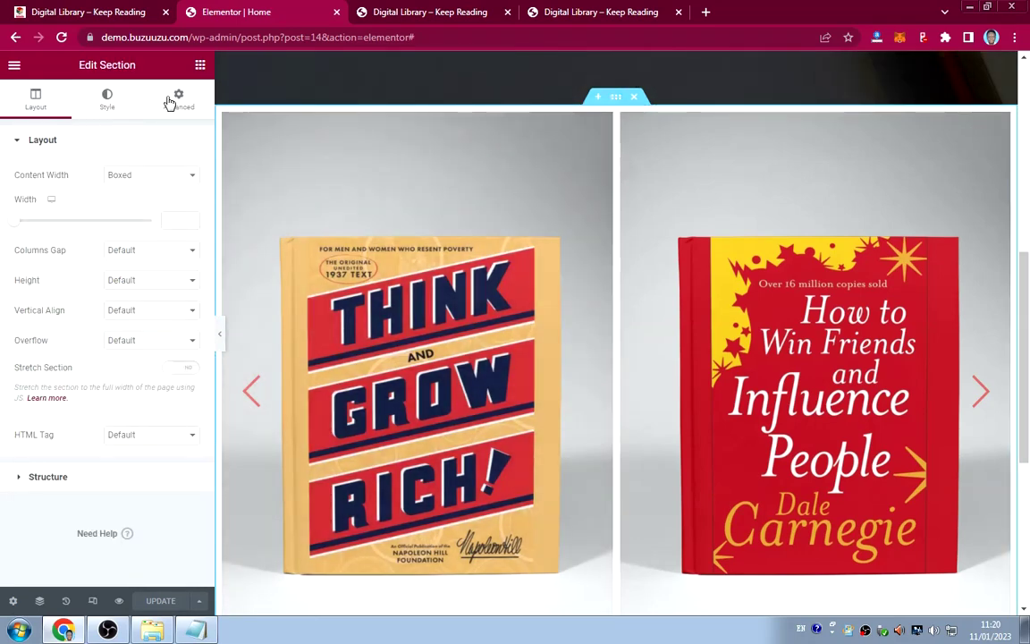
click(174, 107)
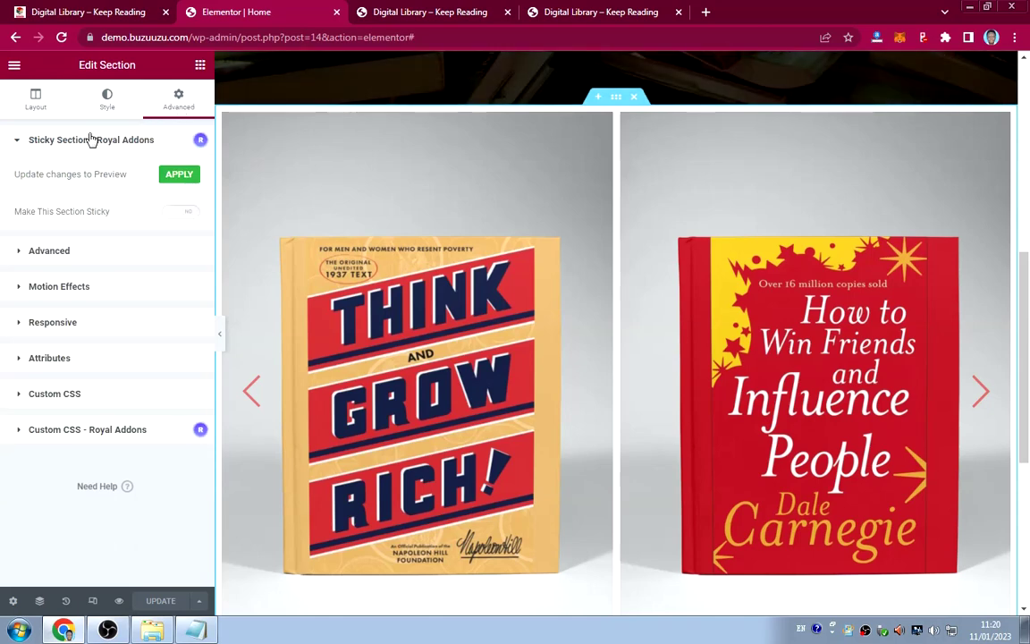
click(52, 251)
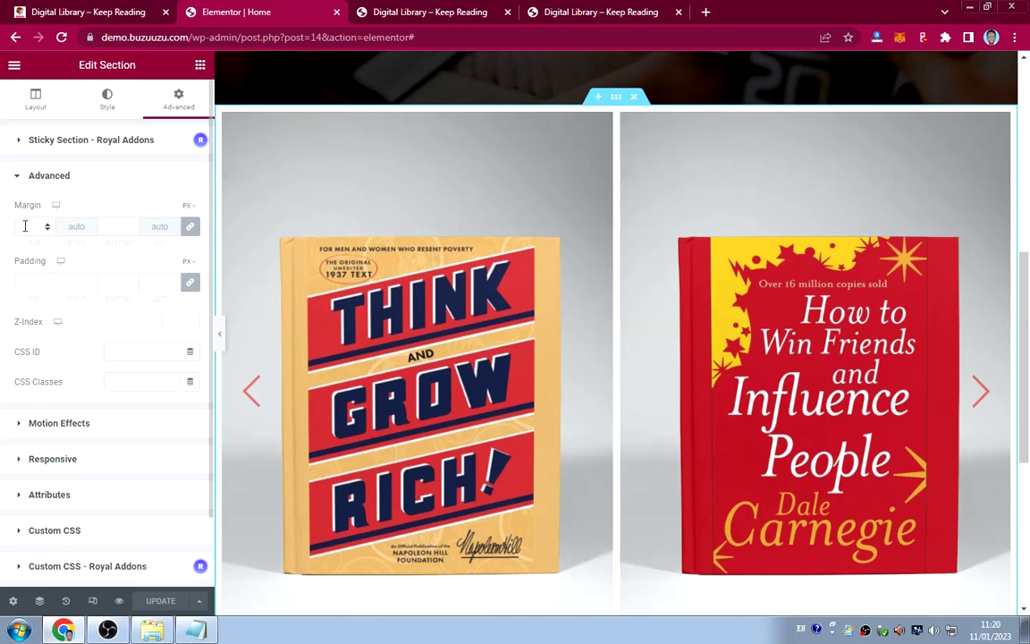
click(21, 223)
text(50)
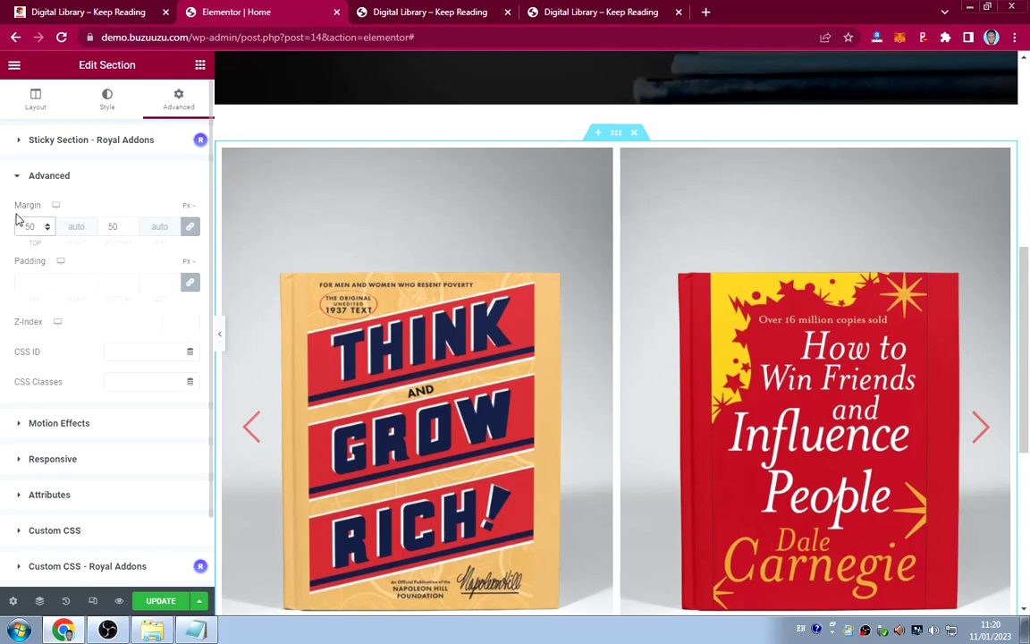
key(BackSpace)
key(BackSpace)
text(0)
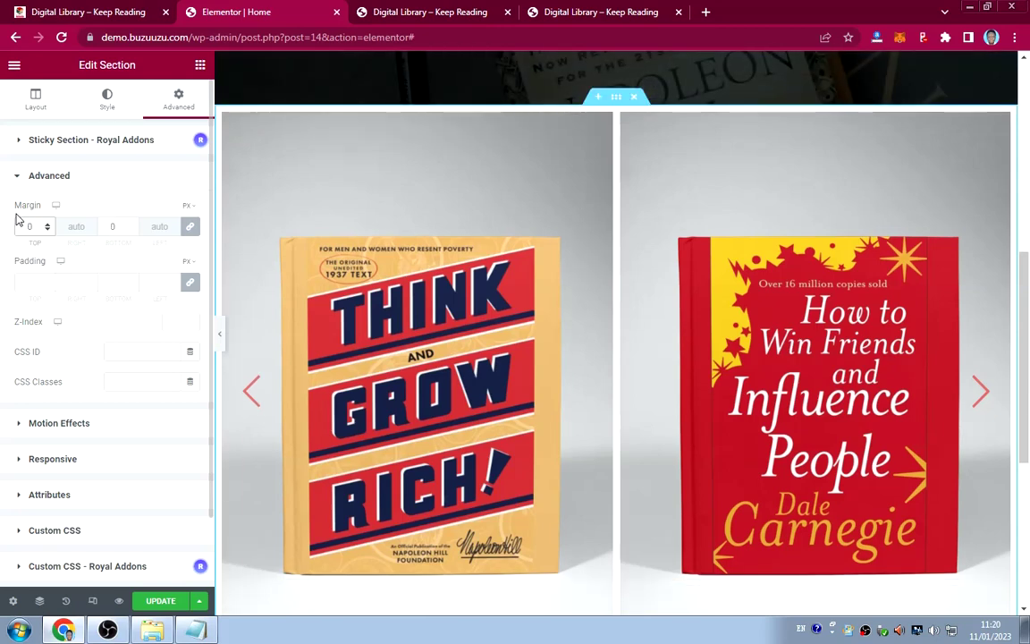
key(BackSpace)
text(90)
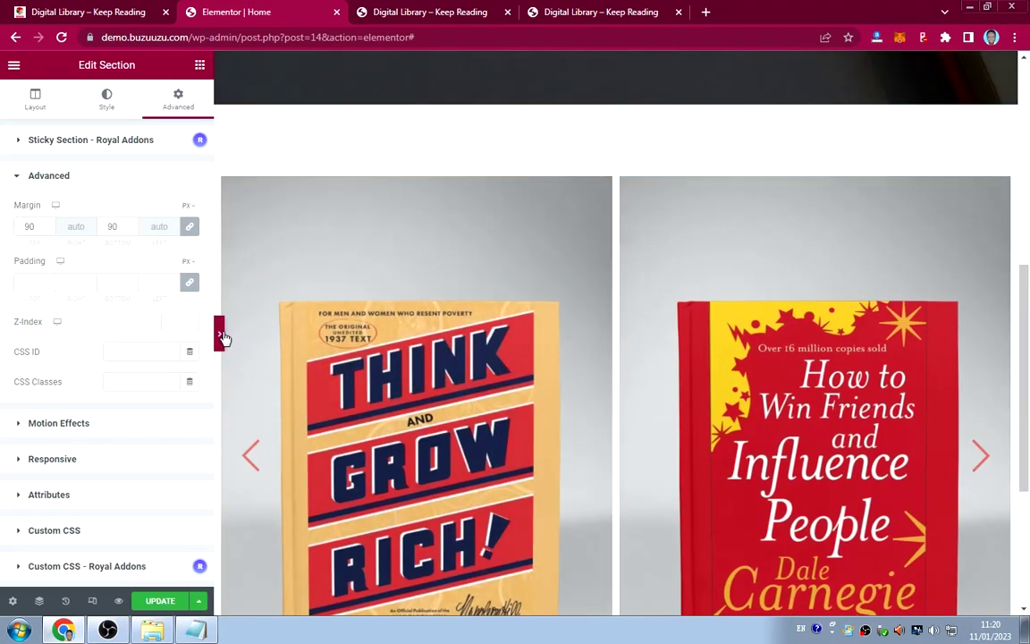
Preview the home page without the editing panel down to the carousel, restore the panel and update the page.
click(221, 338)
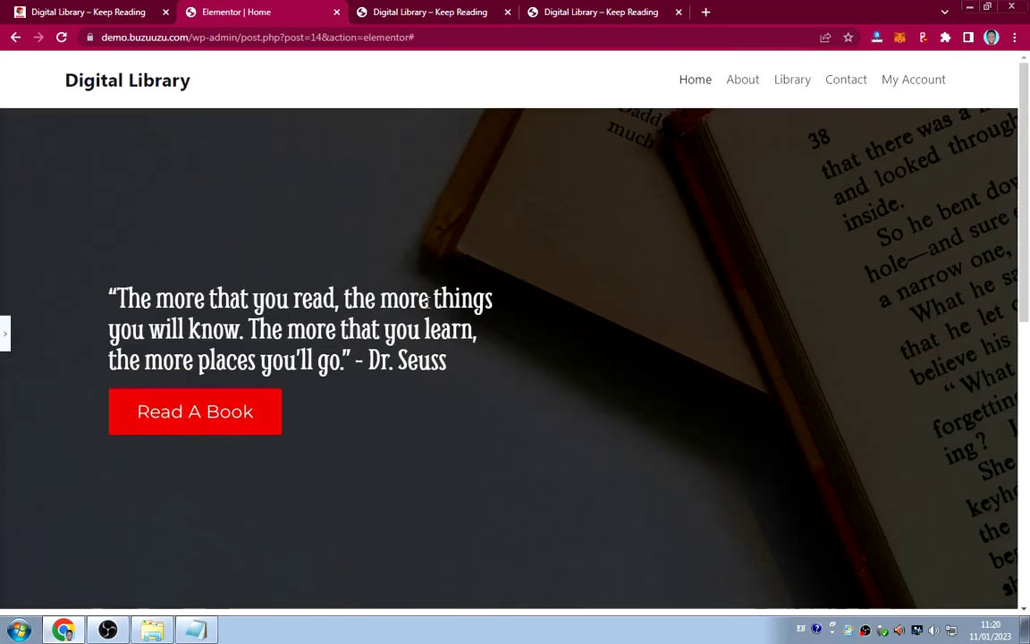
scroll(428, 308, down, 10)
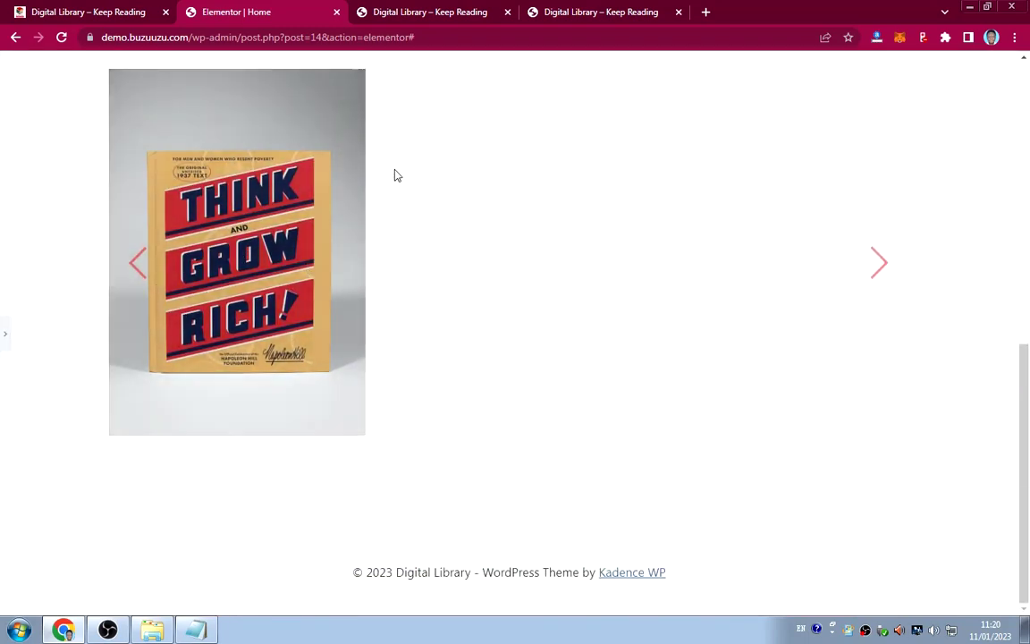
click(6, 338)
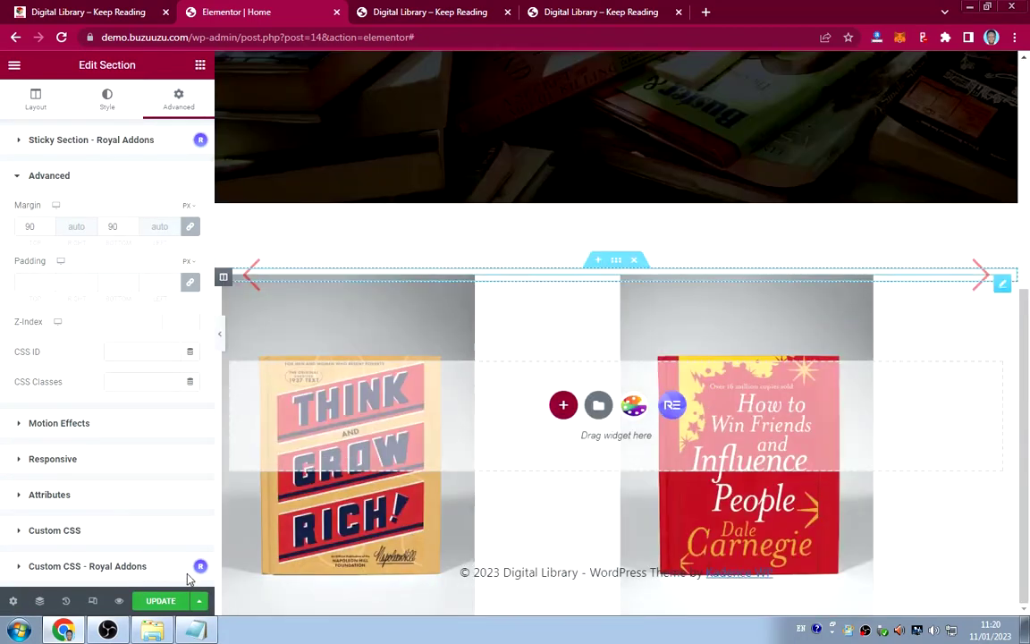
click(166, 601)
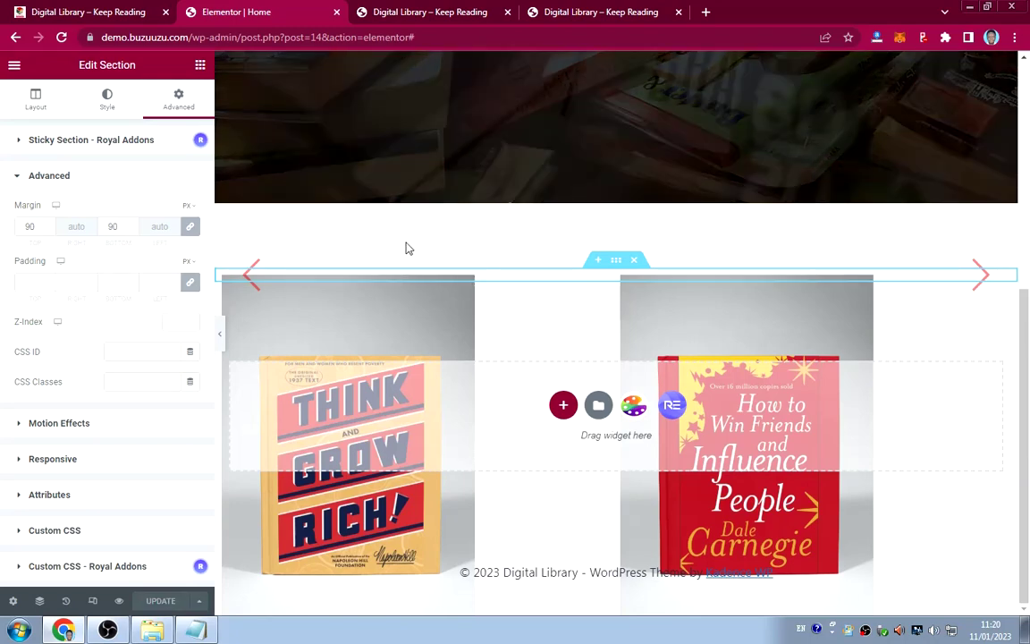
Reload the published demo home page, examine the carousel and its spacing below the hero, and return to the Elementor editor.
click(411, 12)
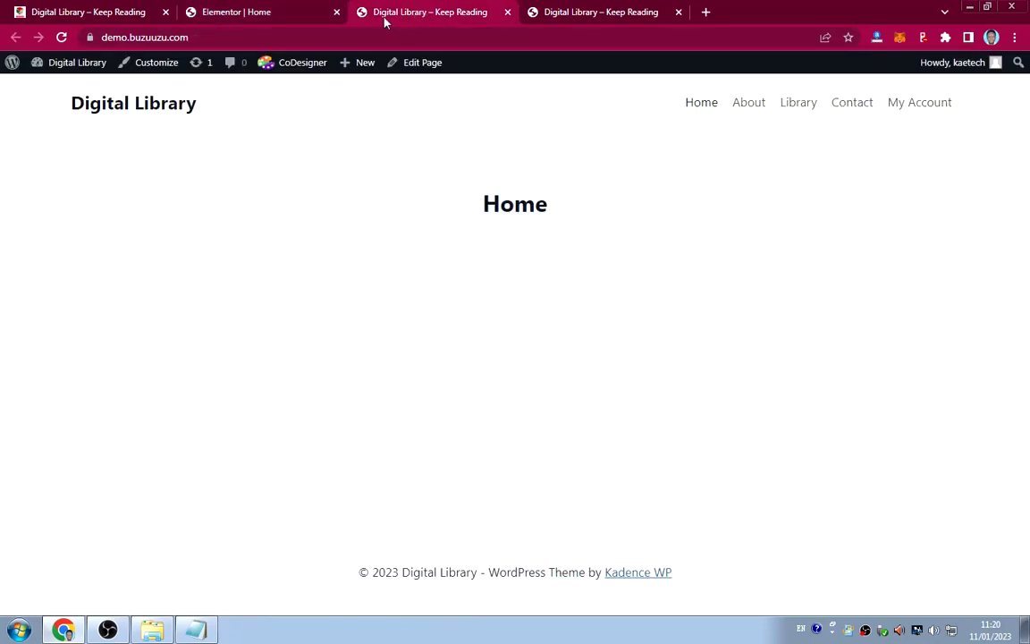
click(67, 40)
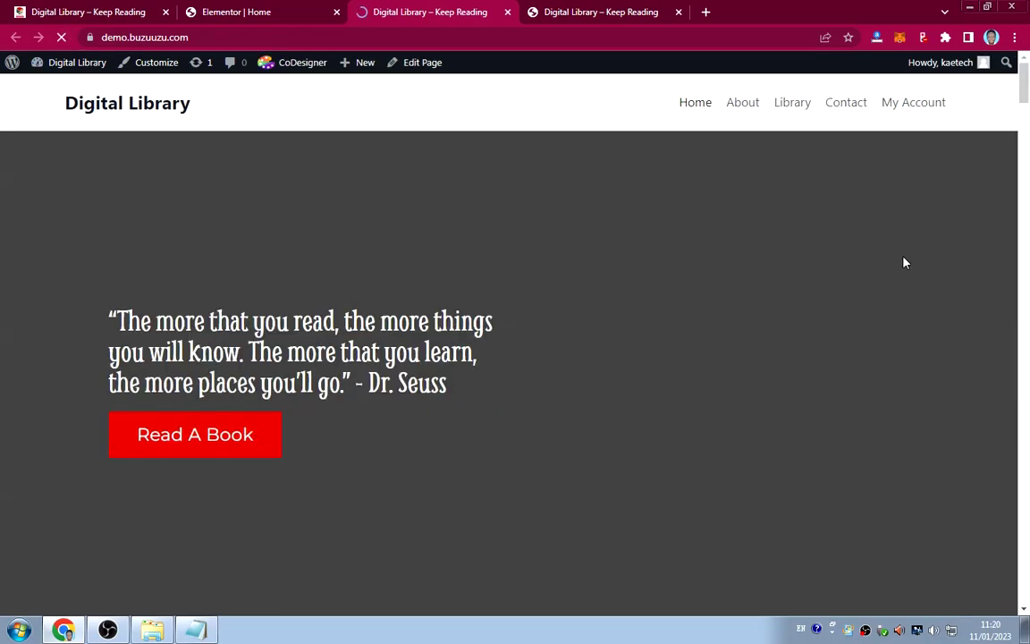
scroll(677, 325, down, 4)
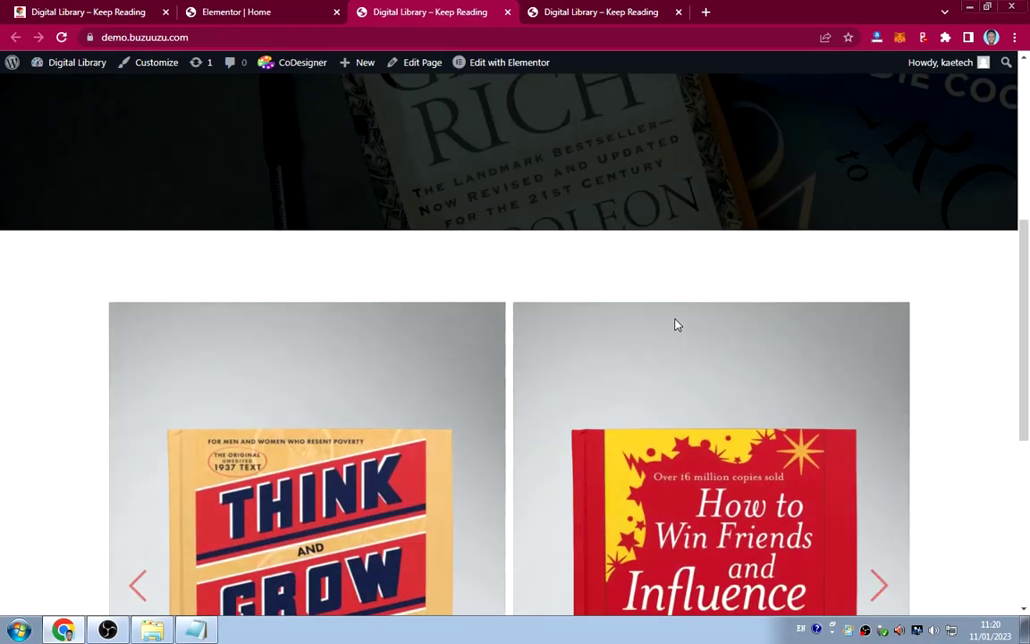
scroll(675, 322, down, 3)
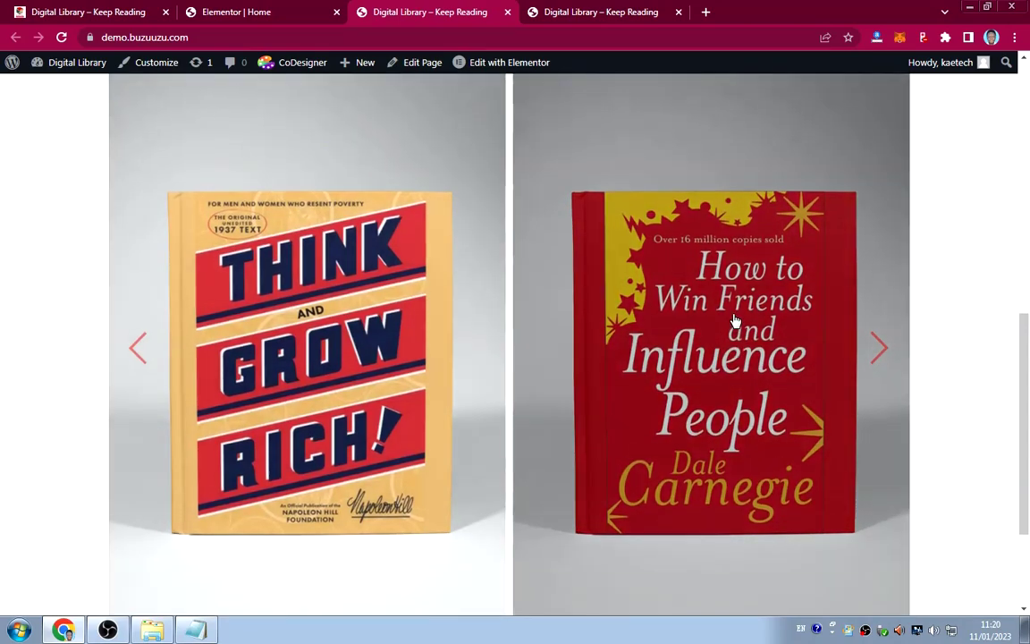
scroll(734, 320, up, 4)
scroll(734, 320, down, 6)
scroll(734, 320, up, 10)
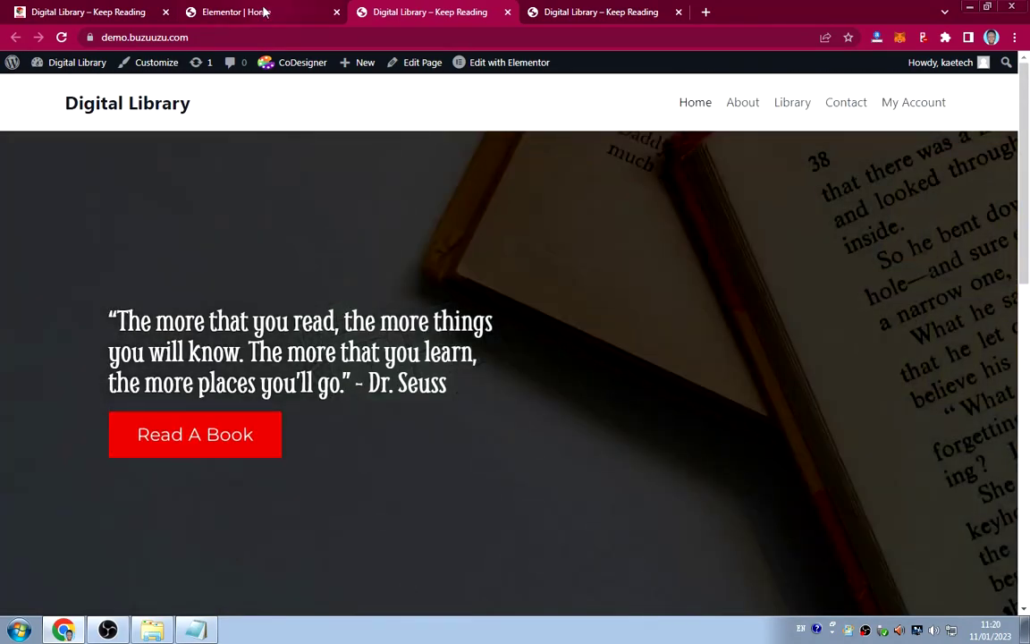
click(265, 11)
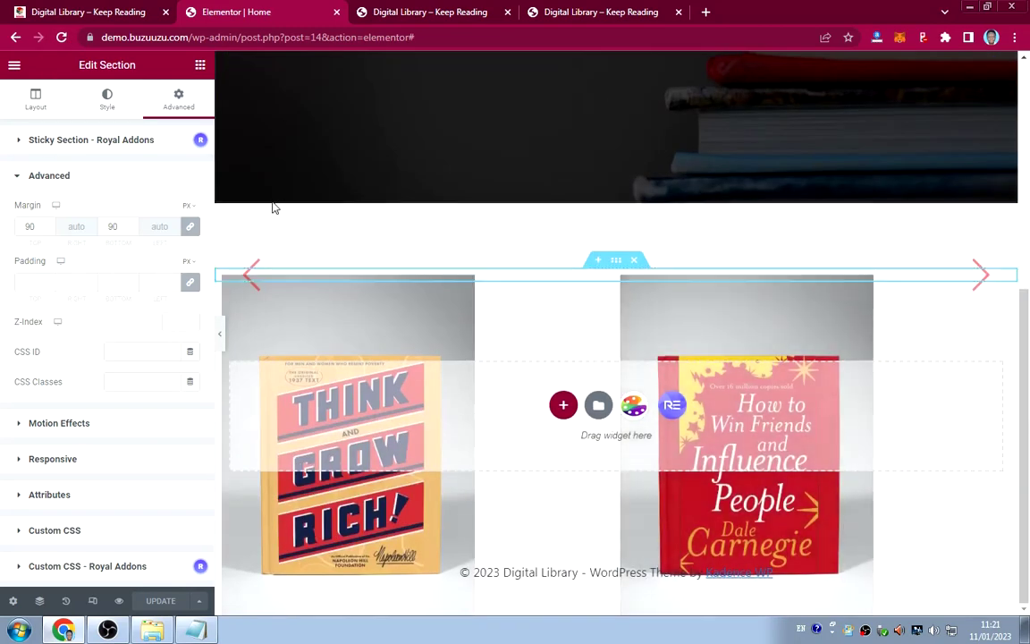
Reload the Elementor editor, review the home page down to its empty area, and examine the reference site's Powerful Motivational Books banner.
click(63, 36)
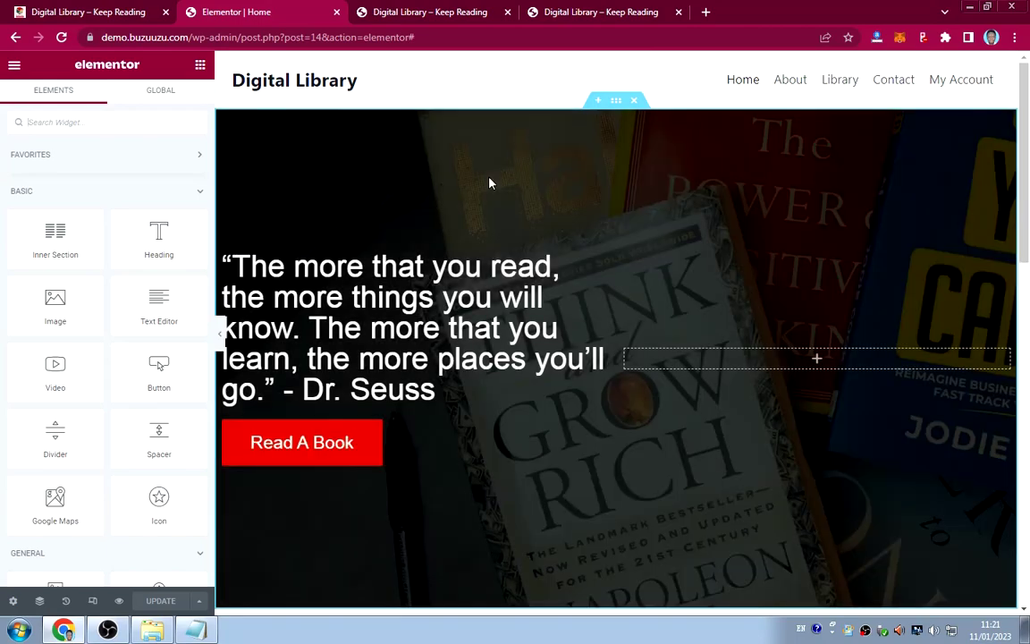
scroll(611, 287, down, 6)
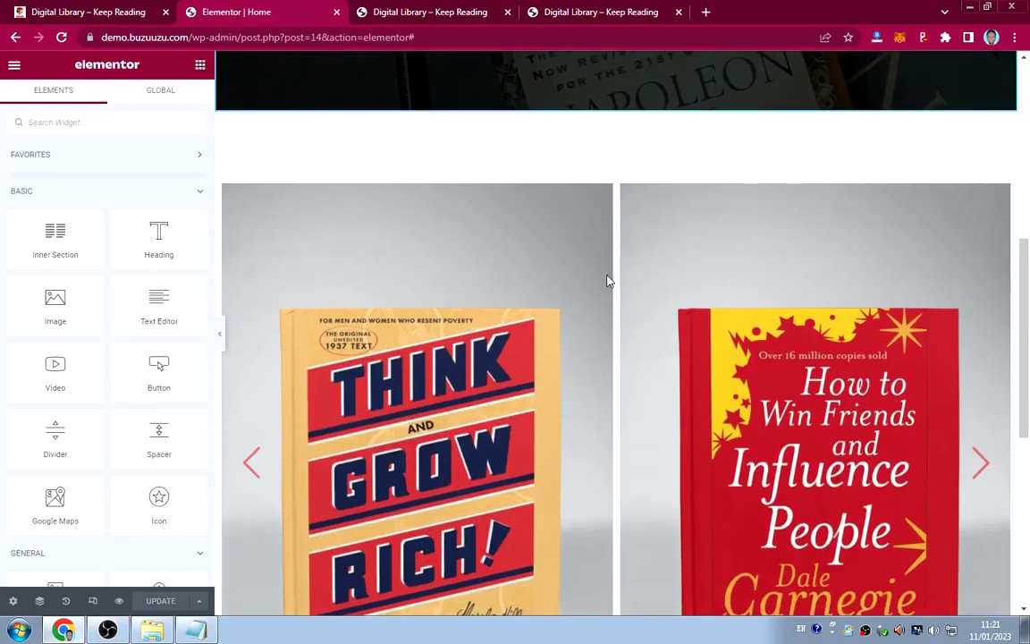
scroll(636, 316, down, 5)
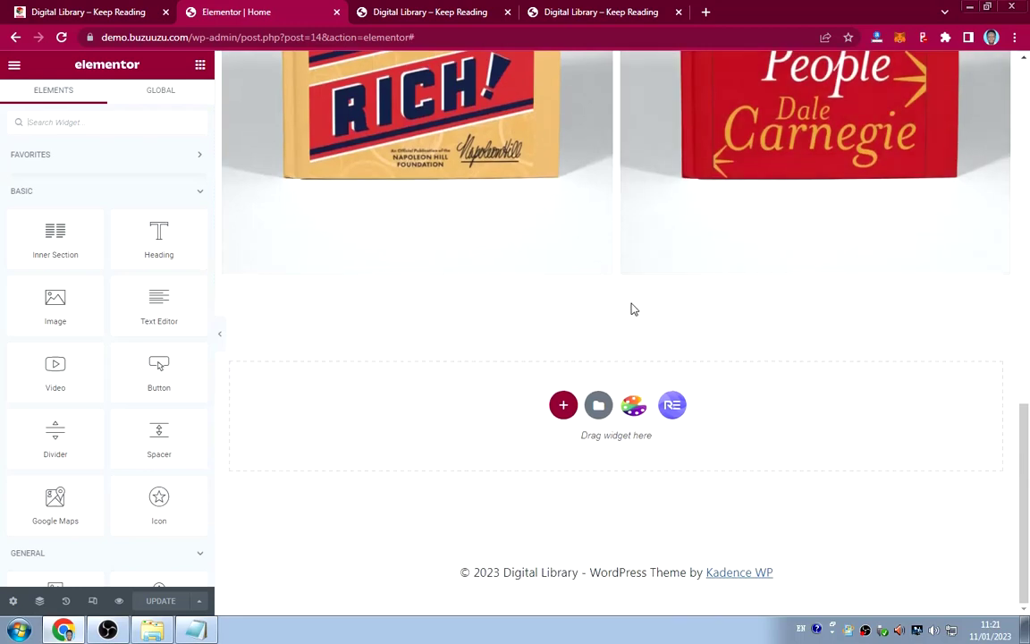
scroll(625, 301, up, 5)
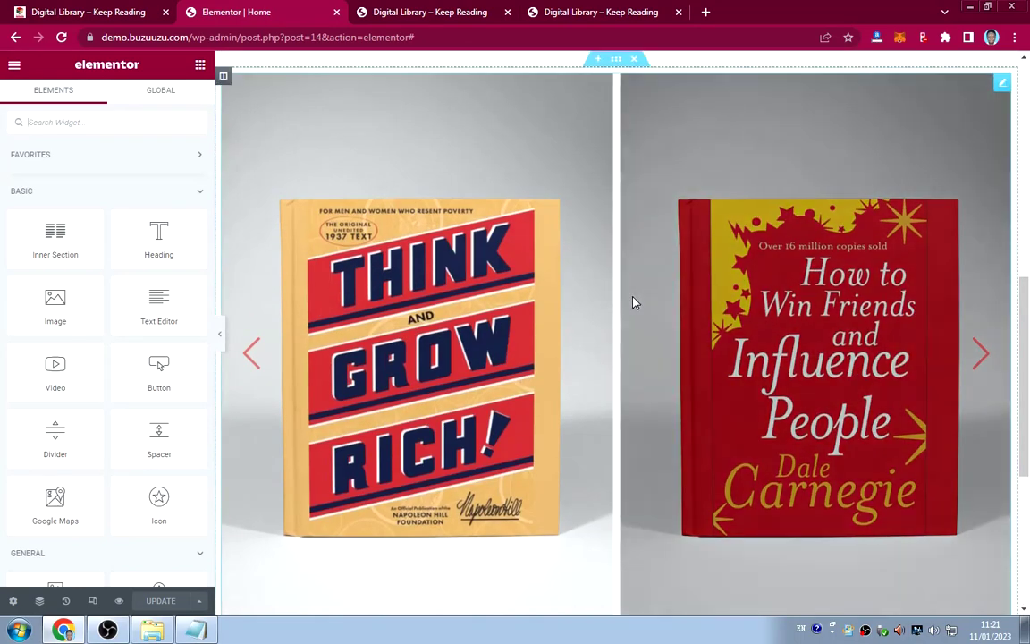
scroll(633, 302, up, 2)
click(103, 12)
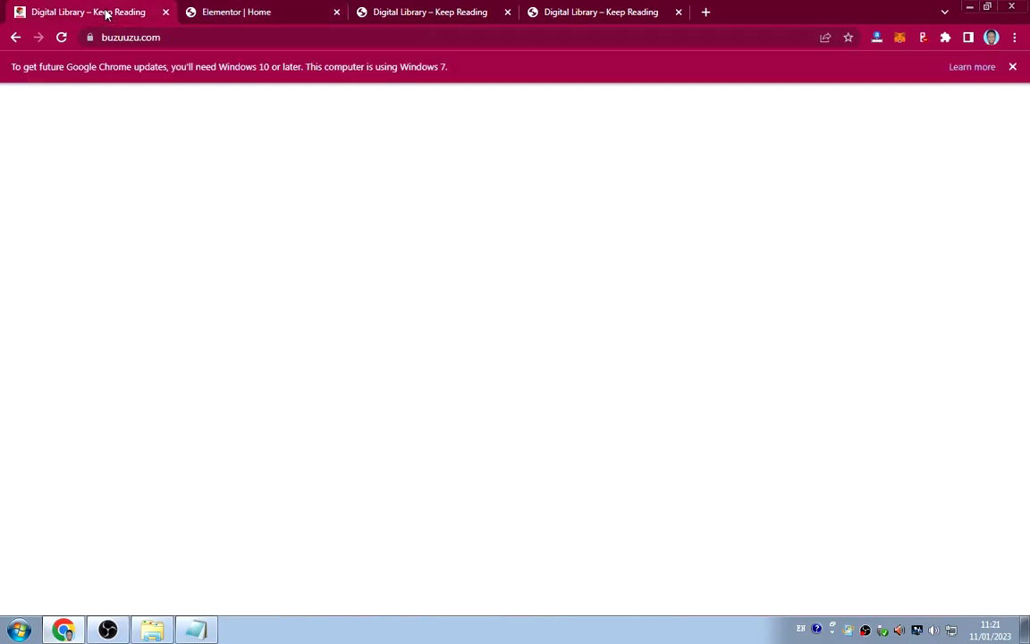
scroll(590, 309, down, 8)
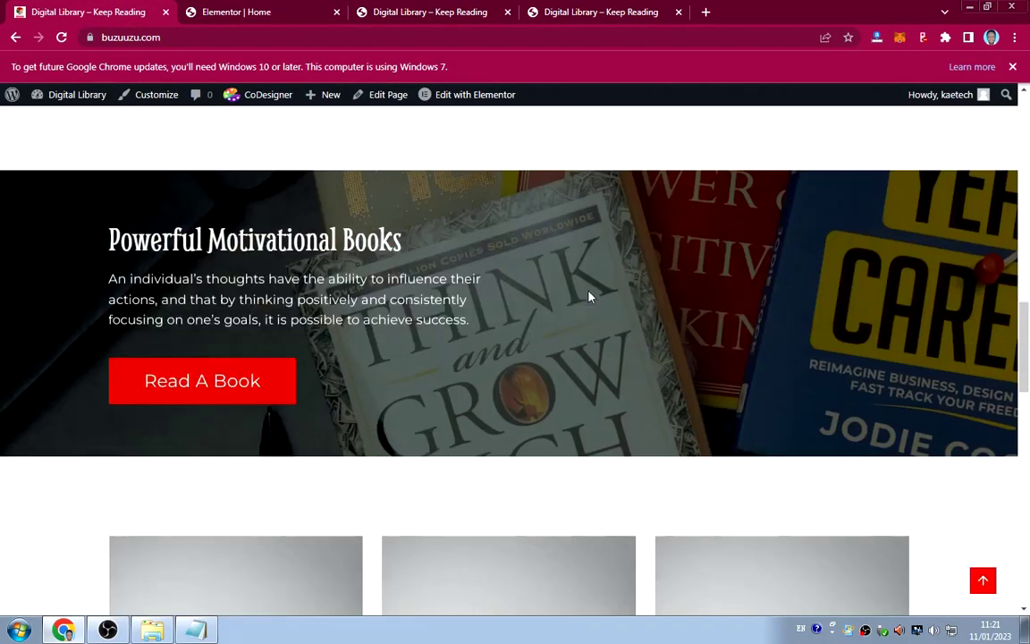
scroll(589, 293, up, 2)
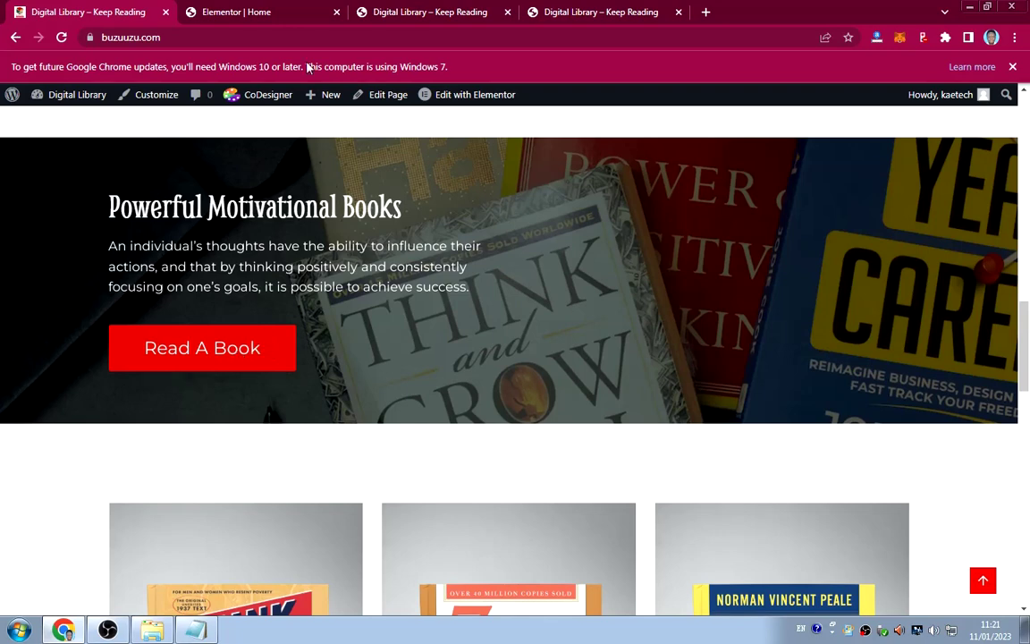
Return to the Elementor editor and paste a copy of the hero section below the book carousel.
click(274, 13)
scroll(551, 265, up, 5)
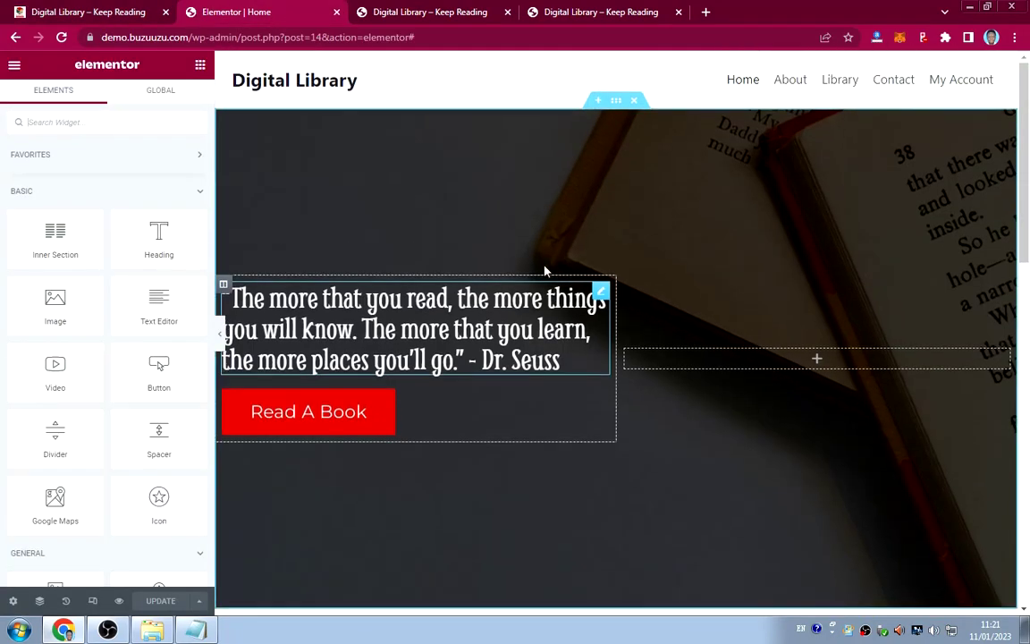
right_click(632, 156)
click(556, 233)
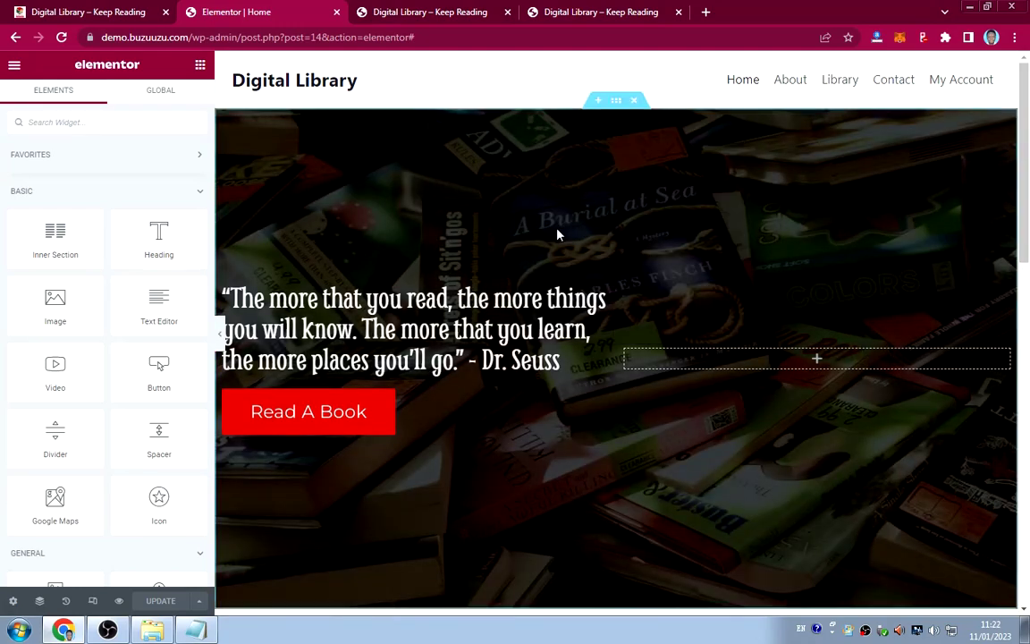
scroll(556, 233, down, 5)
scroll(563, 226, down, 3)
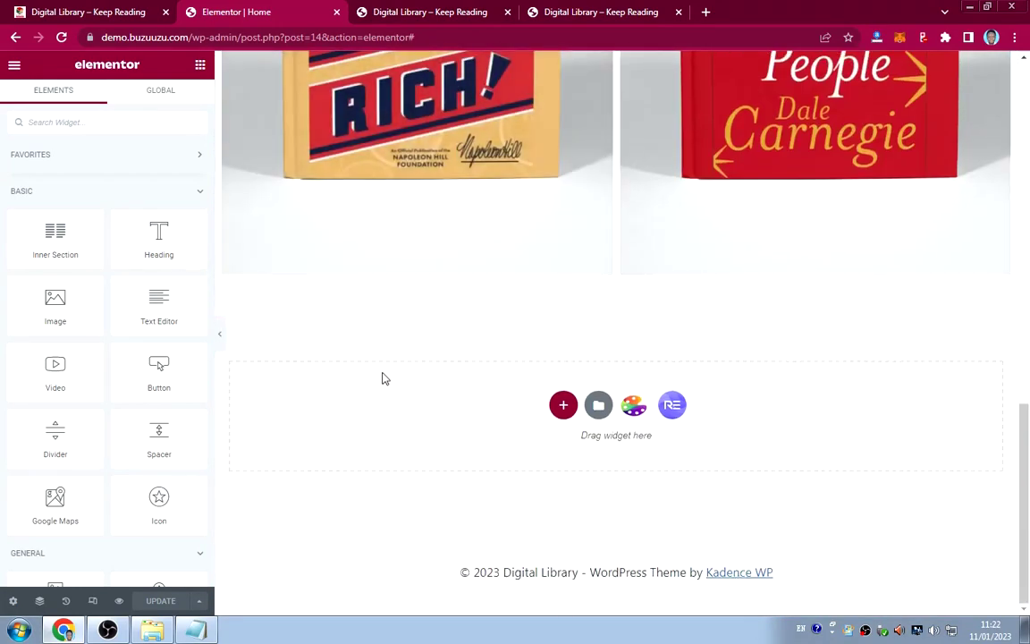
right_click(385, 377)
click(404, 384)
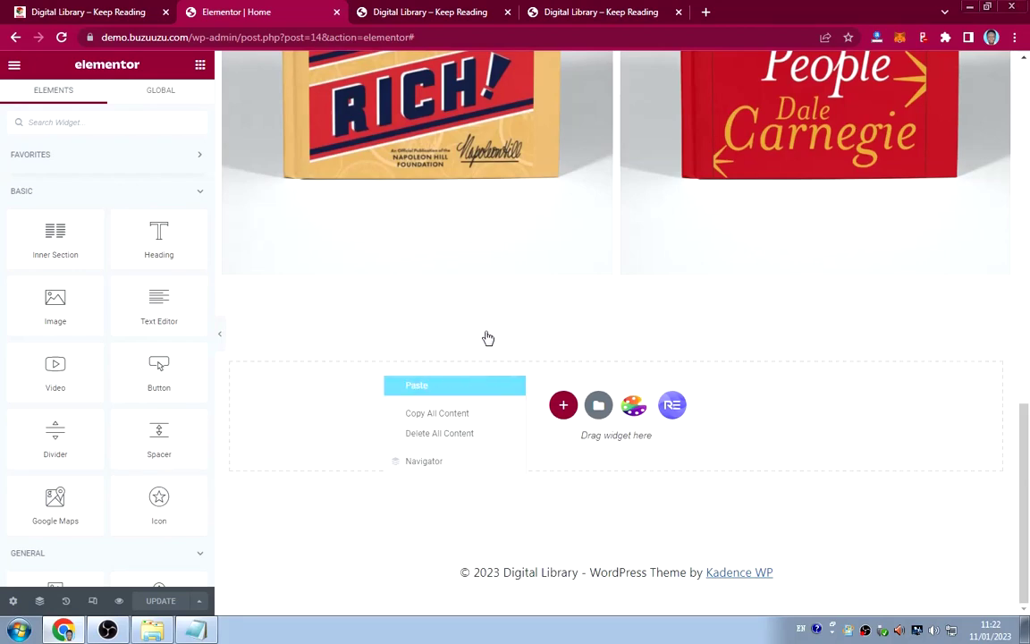
scroll(507, 339, down, 2)
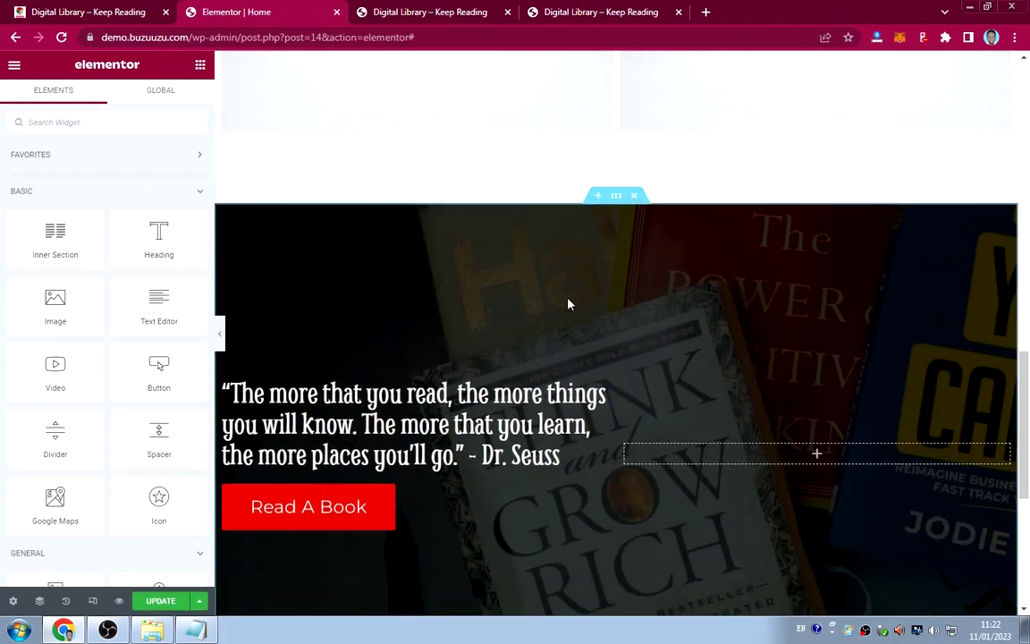
Switch the copied section's background from slideshow to Classic, using the hero-4.jpg image from the media library.
mouse_move(613, 208)
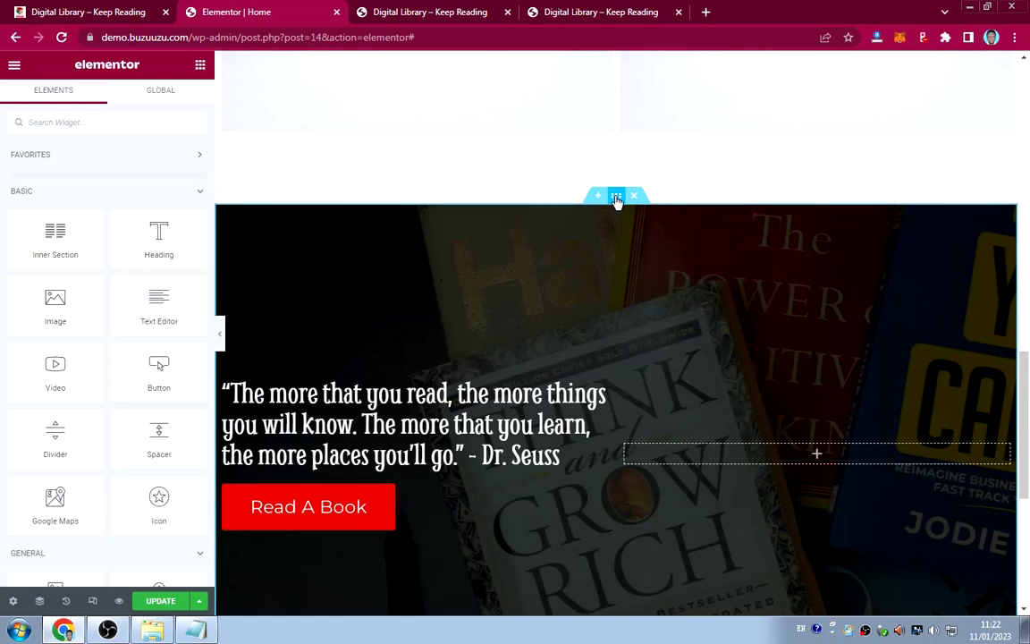
click(615, 197)
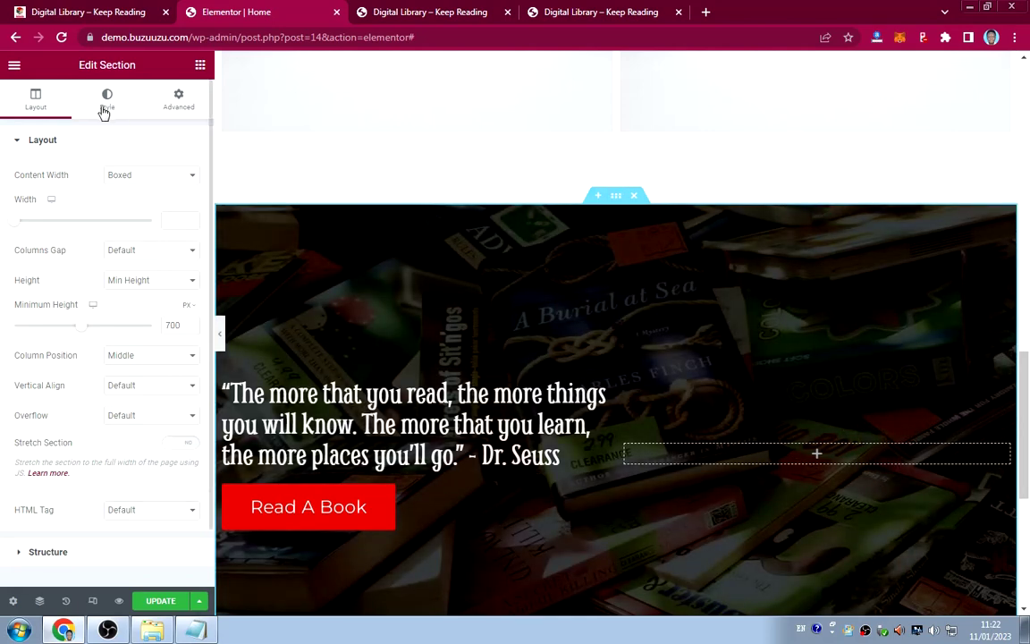
click(104, 107)
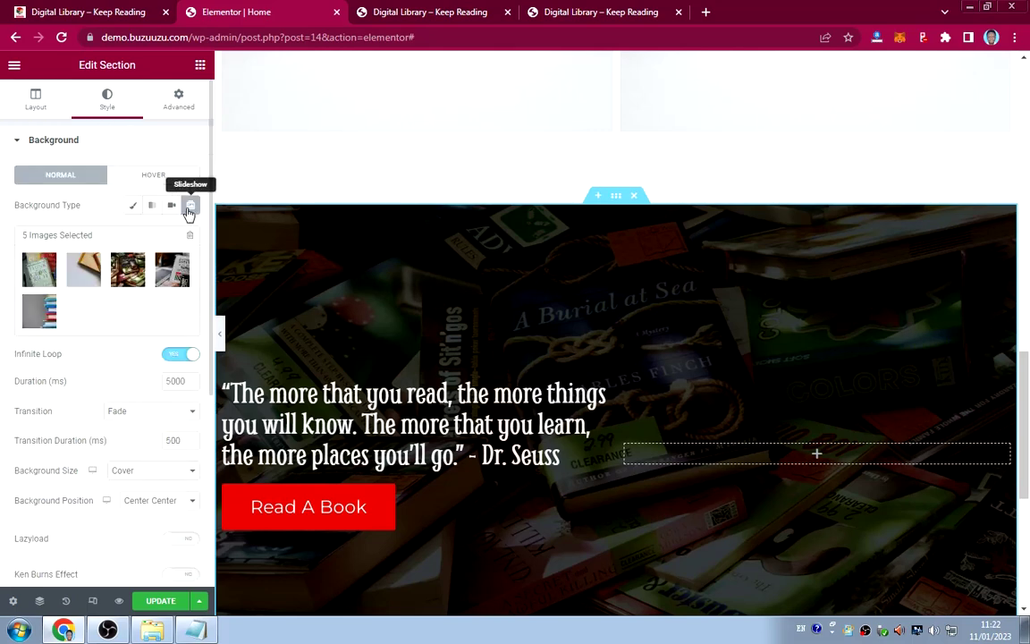
click(133, 206)
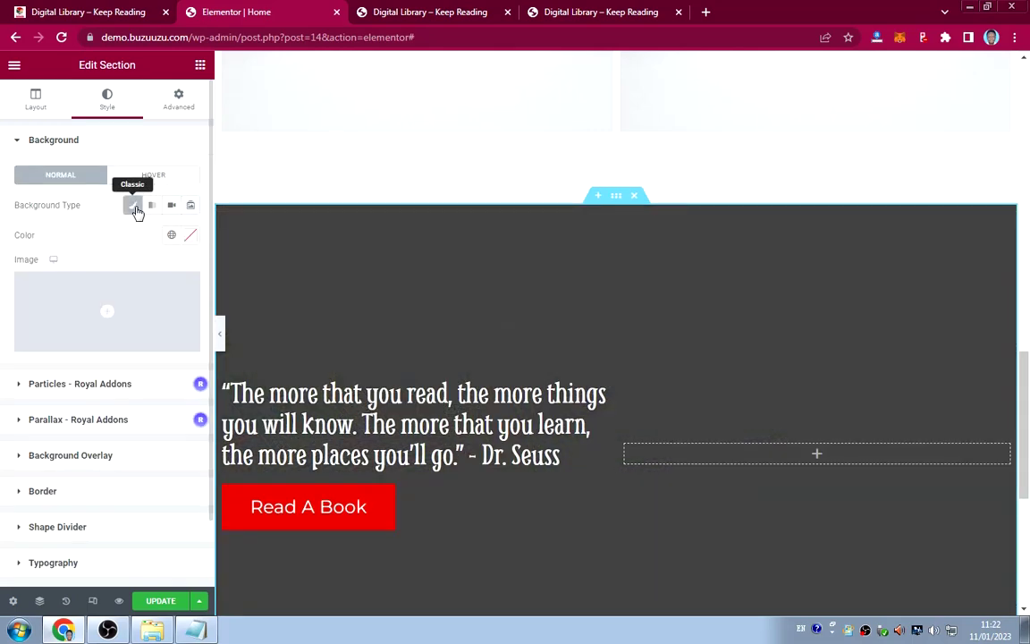
click(112, 308)
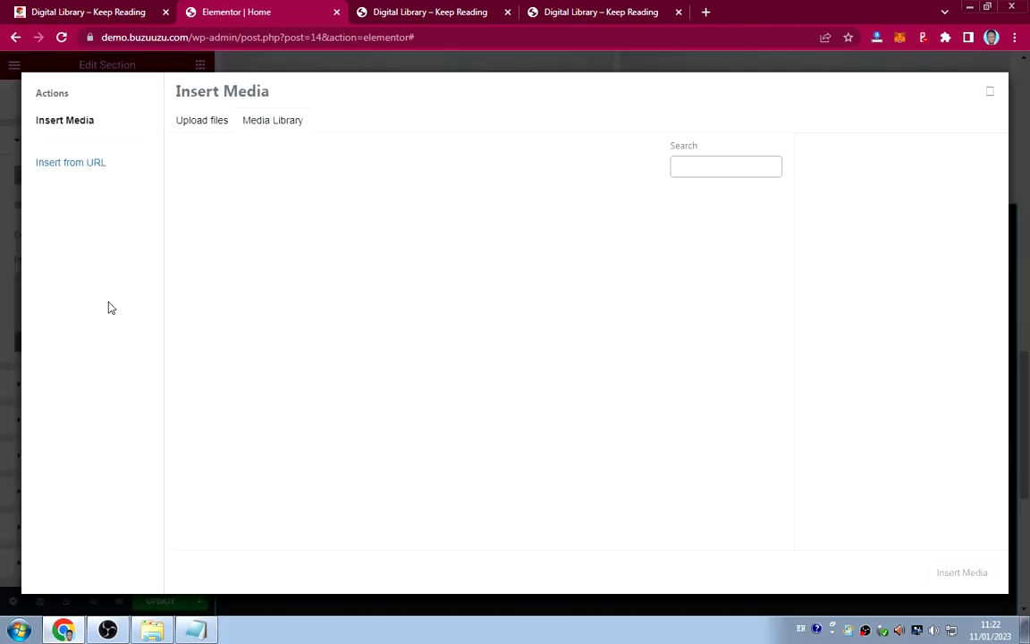
click(94, 19)
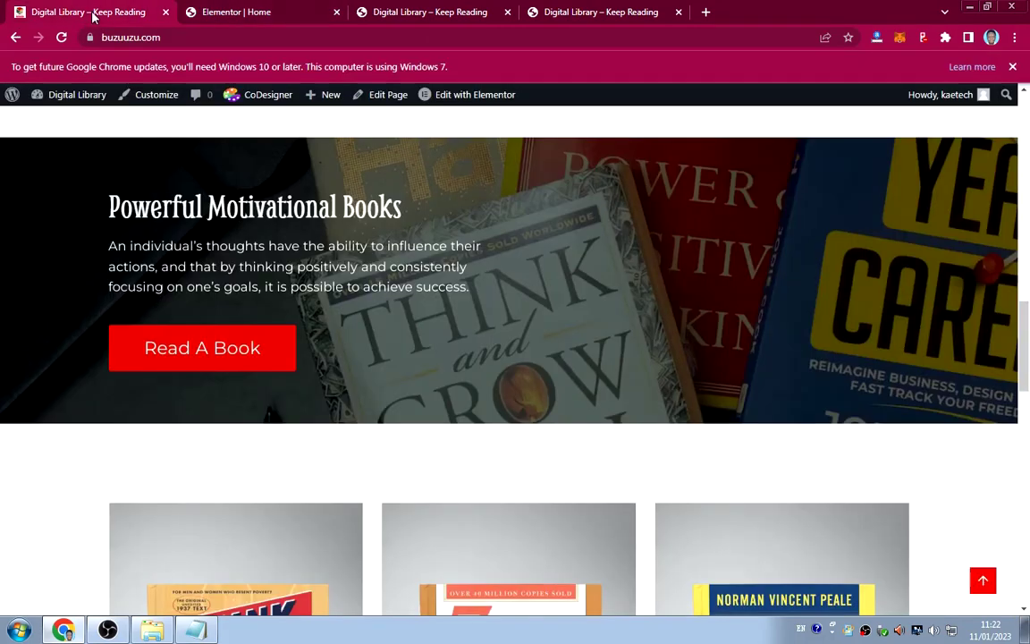
click(242, 14)
click(322, 248)
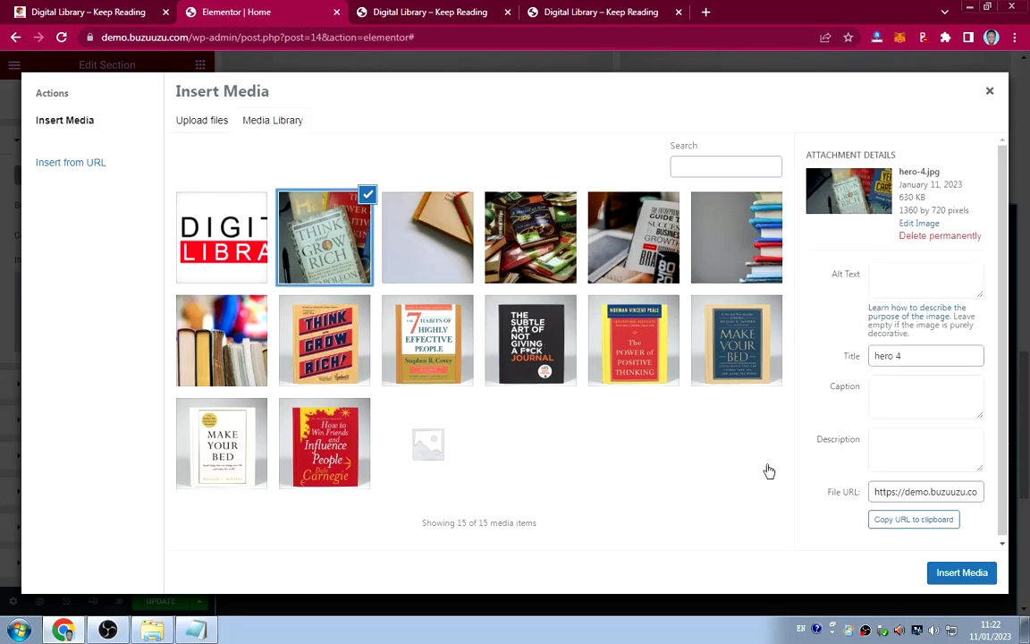
click(957, 573)
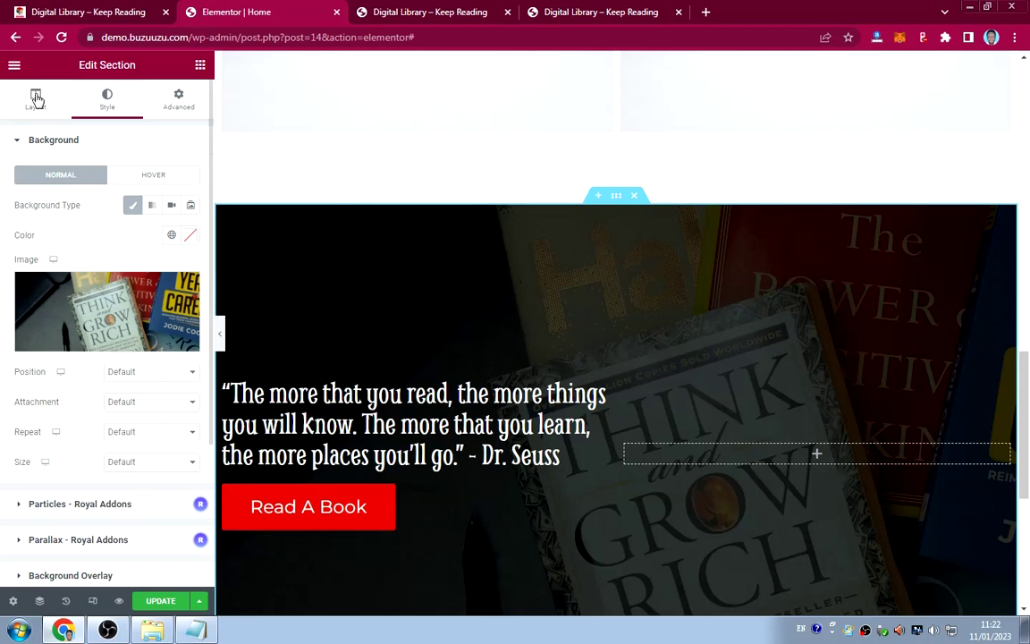
Set the copied section's background image position to Center Center.
click(131, 373)
click(132, 386)
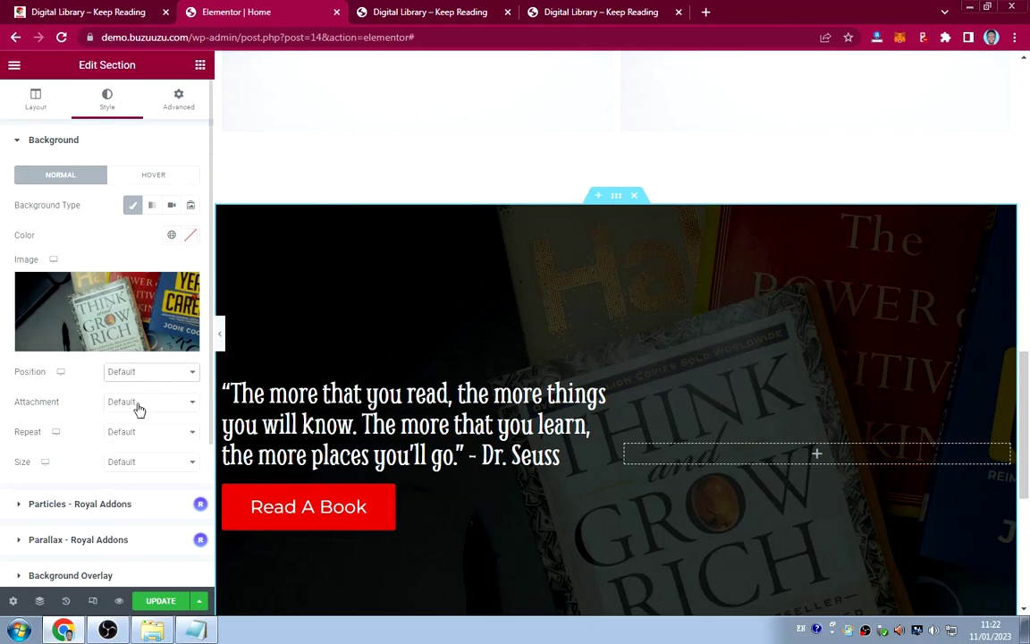
click(136, 406)
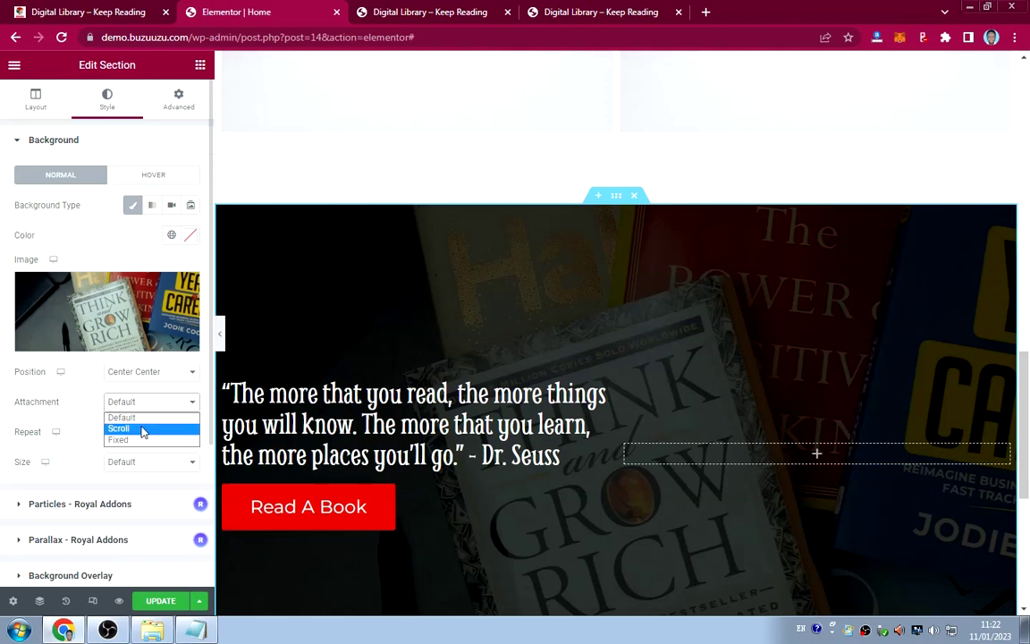
click(65, 412)
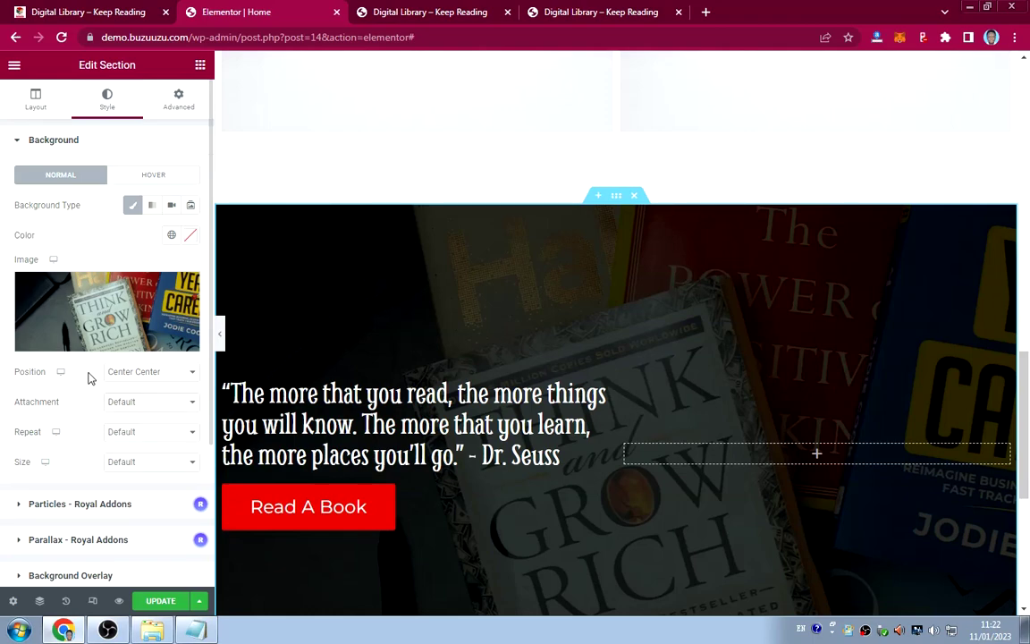
Check how the reference site's banner background scrolls, and set the copied section's background attachment to Fixed.
click(101, 15)
scroll(439, 354, down, 1)
scroll(438, 351, down, 3)
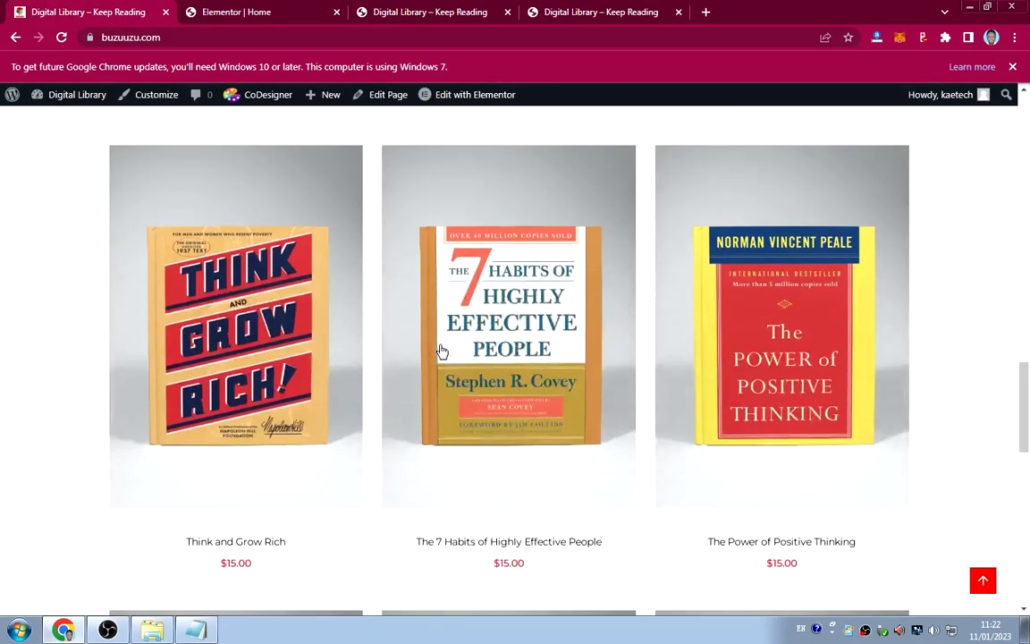
scroll(441, 352, up, 6)
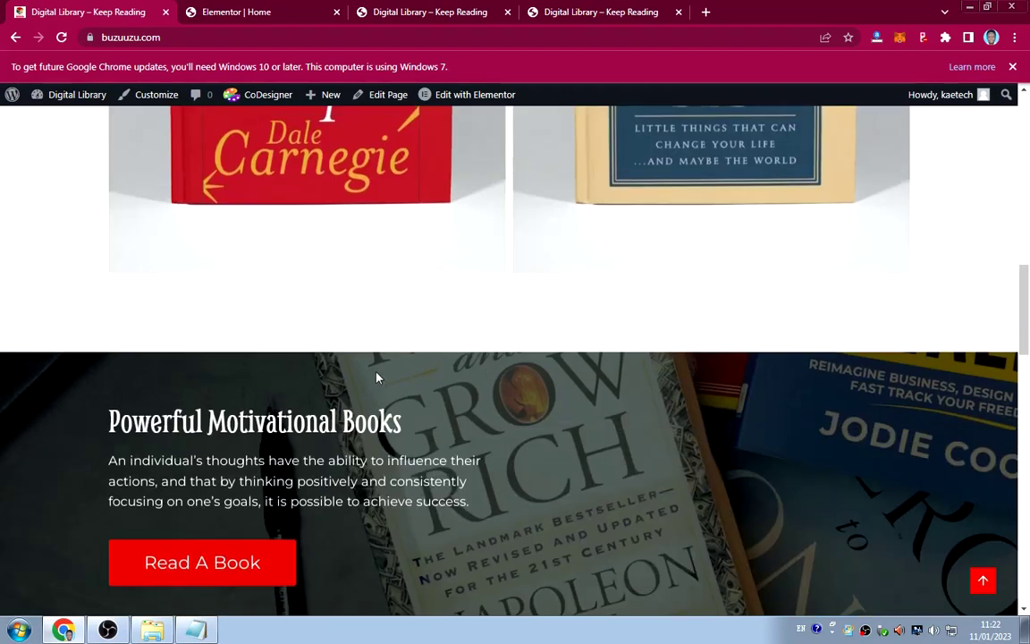
click(248, 18)
click(134, 404)
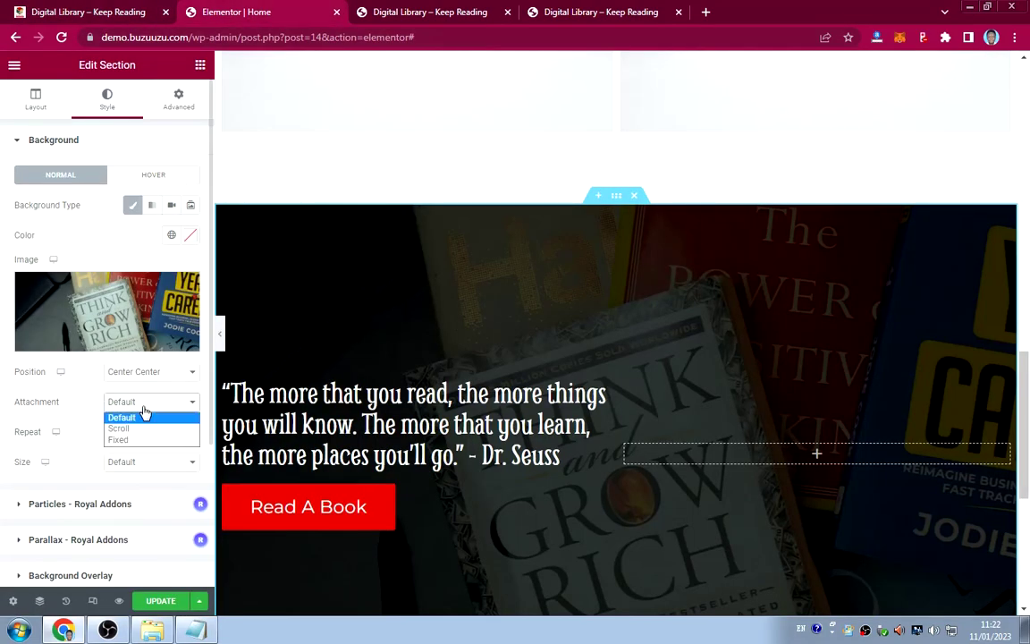
click(139, 441)
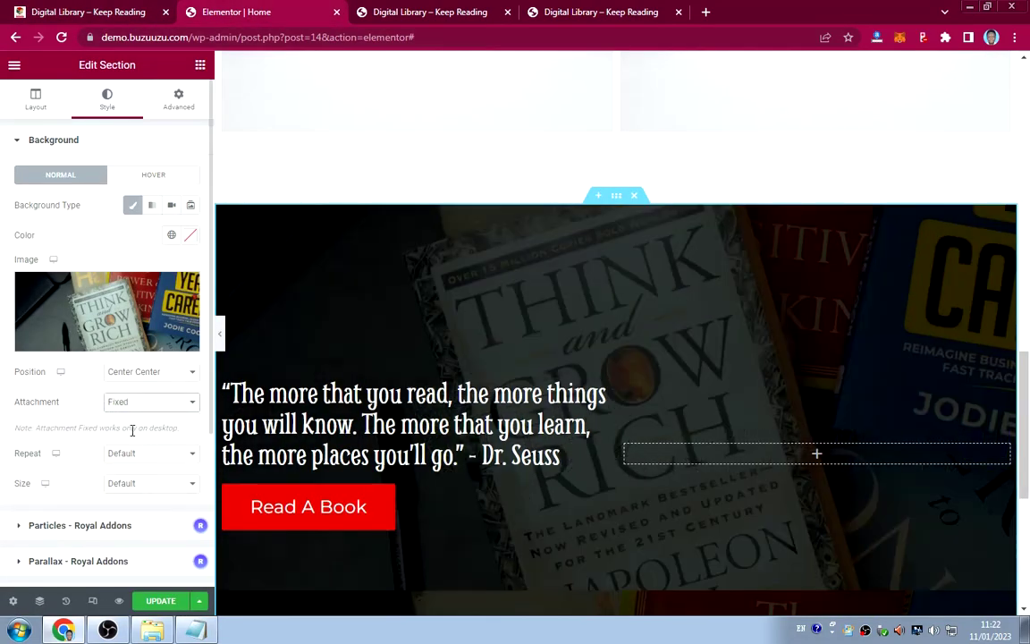
scroll(551, 402, down, 3)
scroll(554, 404, up, 2)
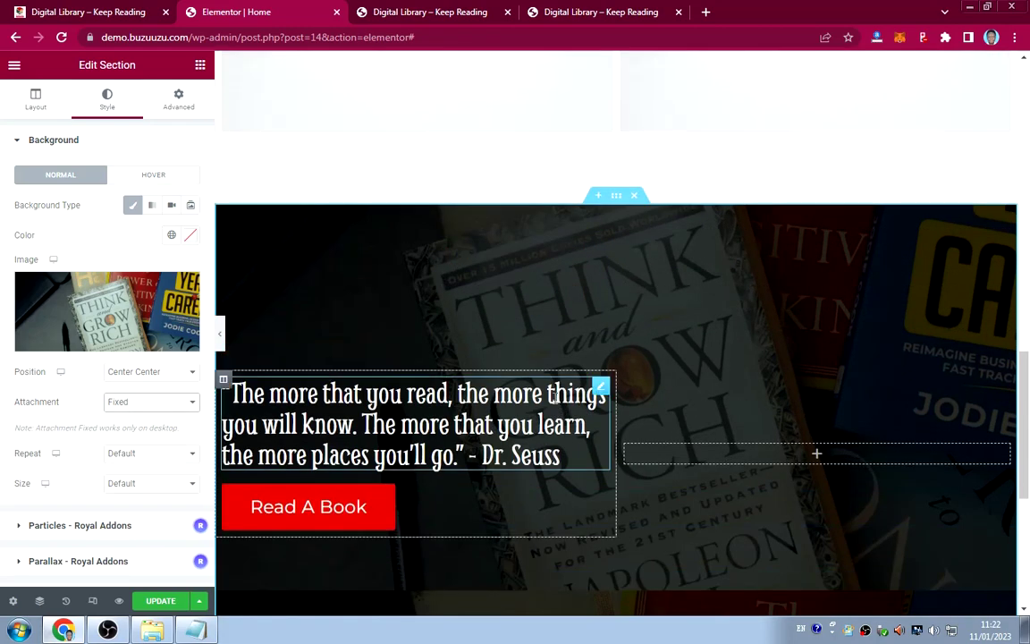
Set the copied section's background repeat to No-repeat and its size to Cover, and check the image while scrolling.
click(153, 456)
click(133, 480)
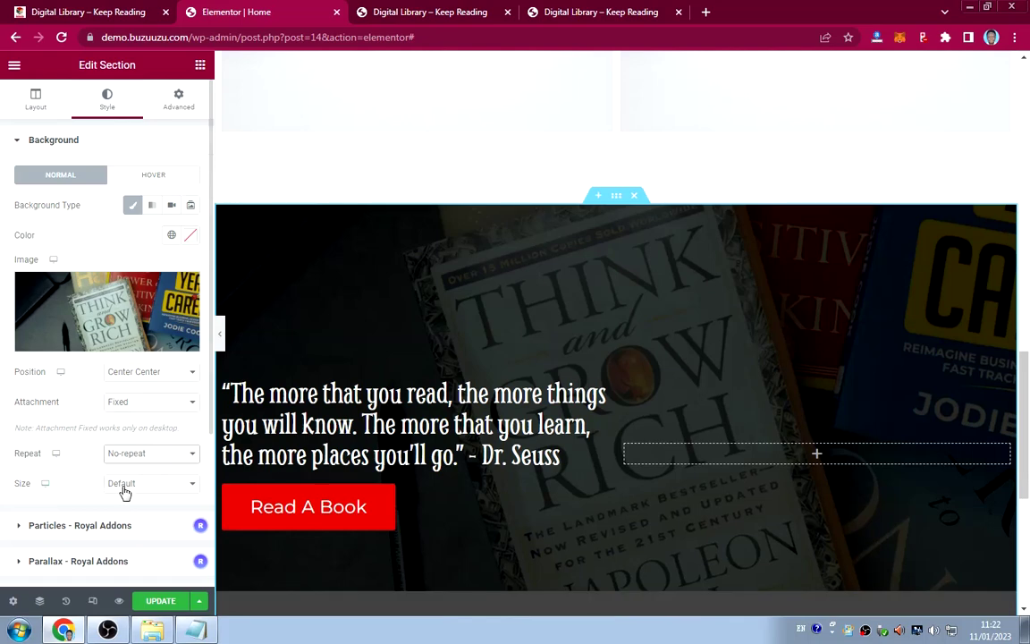
click(123, 491)
click(123, 521)
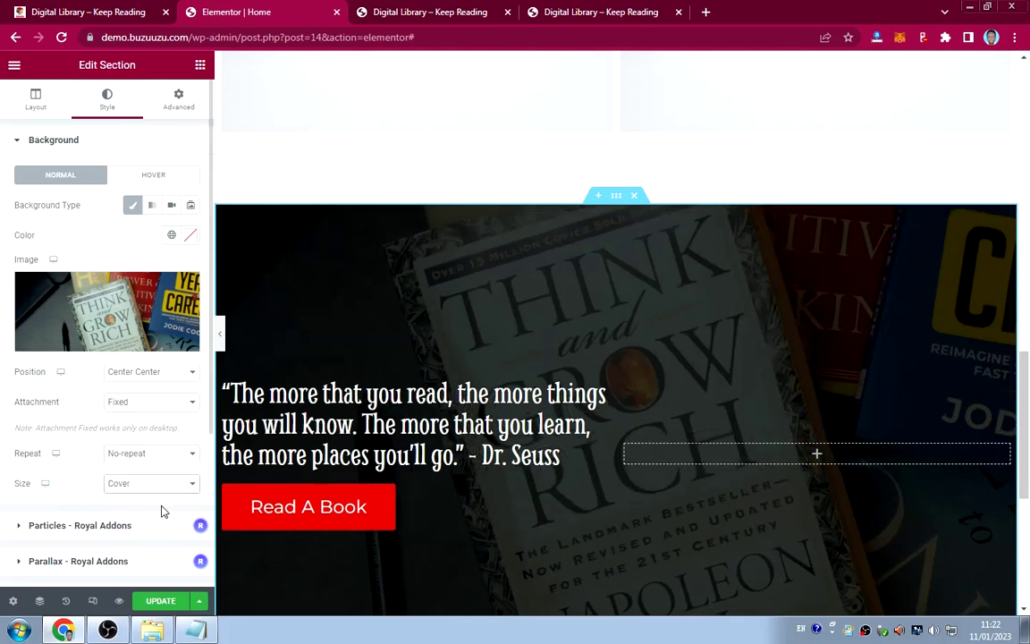
scroll(602, 471, down, 2)
scroll(603, 471, up, 2)
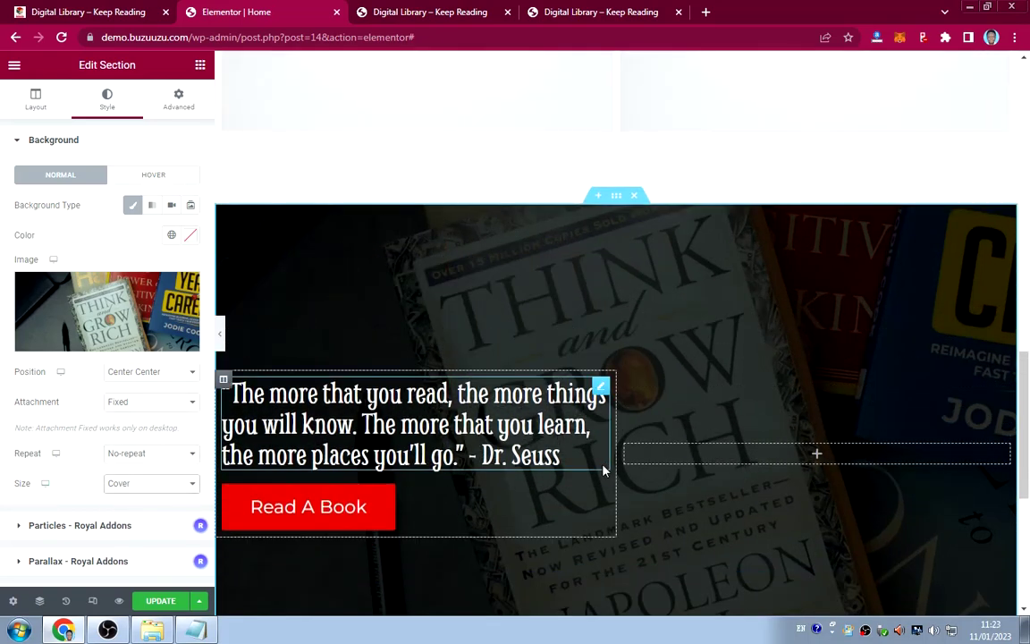
Set the copied section's minimum height to 400 px and check it below the carousel.
click(36, 100)
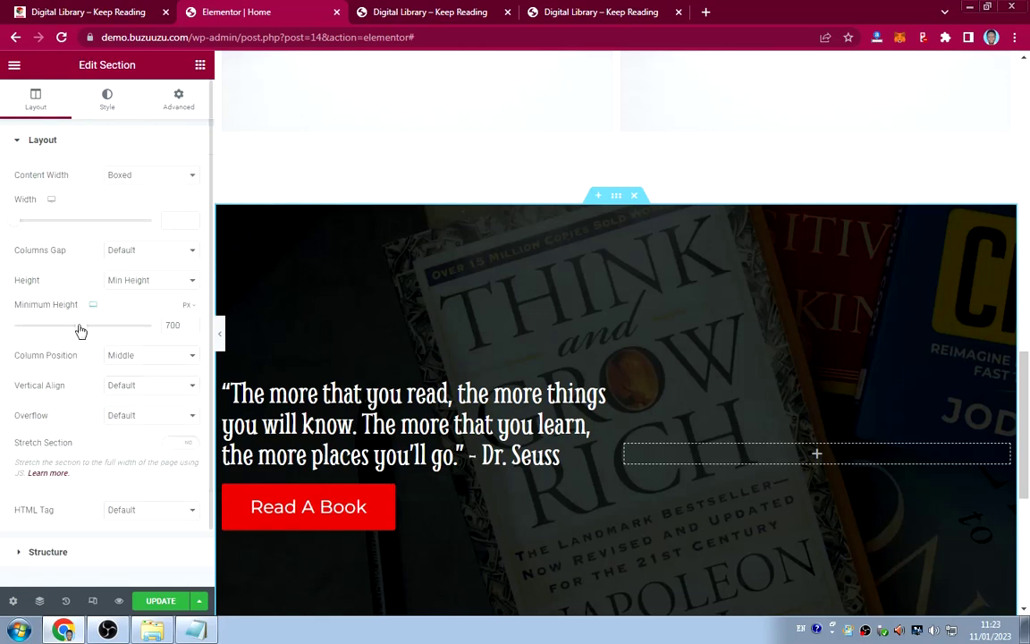
drag(81, 331, 59, 328)
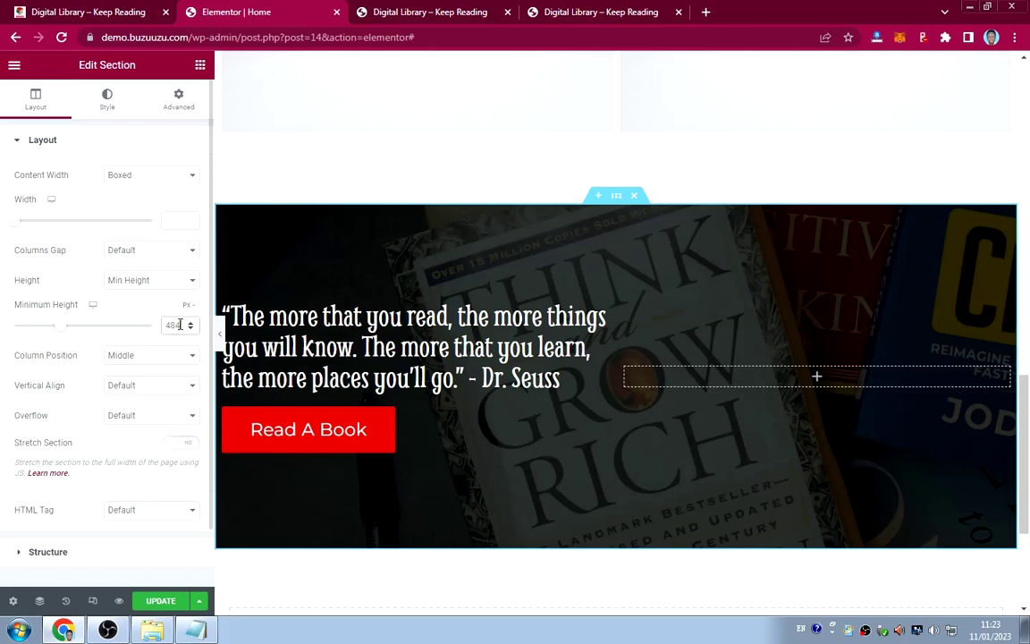
drag(179, 324, 155, 317)
text(400)
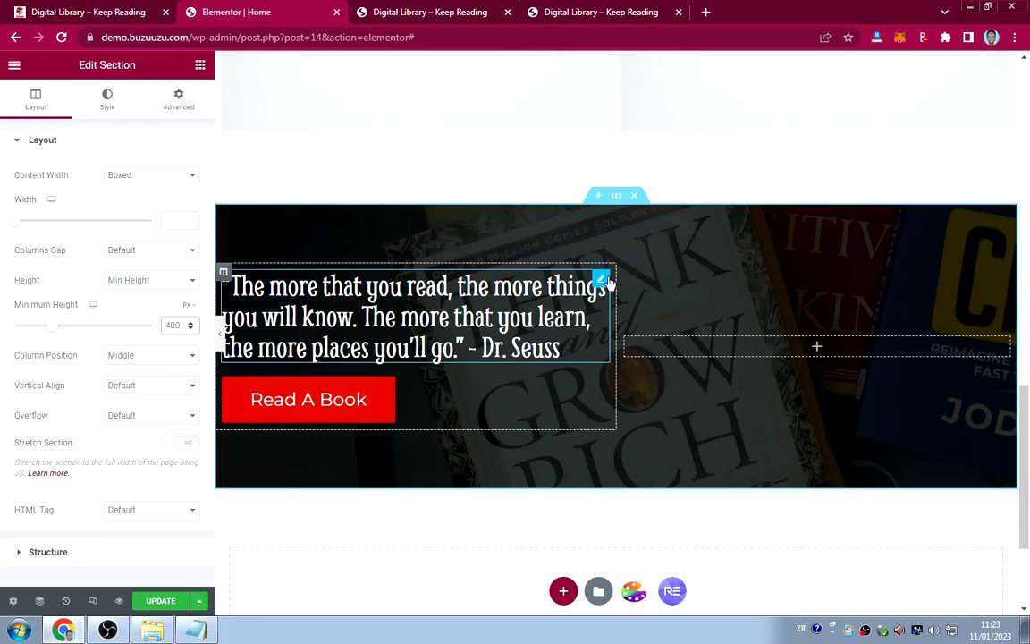
scroll(584, 240, up, 5)
scroll(572, 232, down, 4)
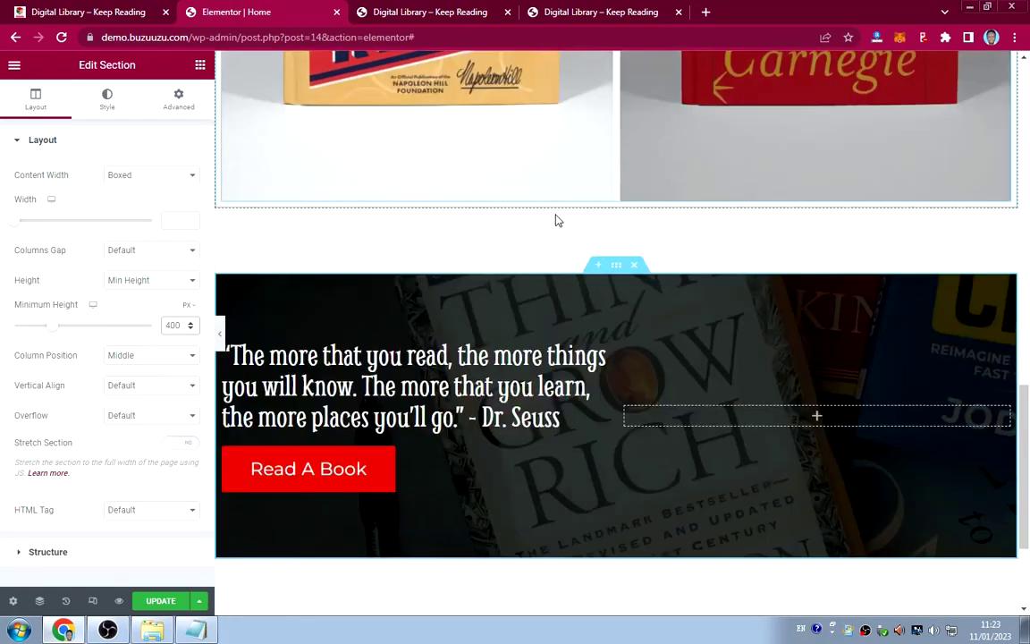
Replace the copied section's quote heading with "Powerful Motivational Books", copied from the reference site's banner.
scroll(554, 220, down, 1)
click(118, 11)
scroll(418, 230, up, 5)
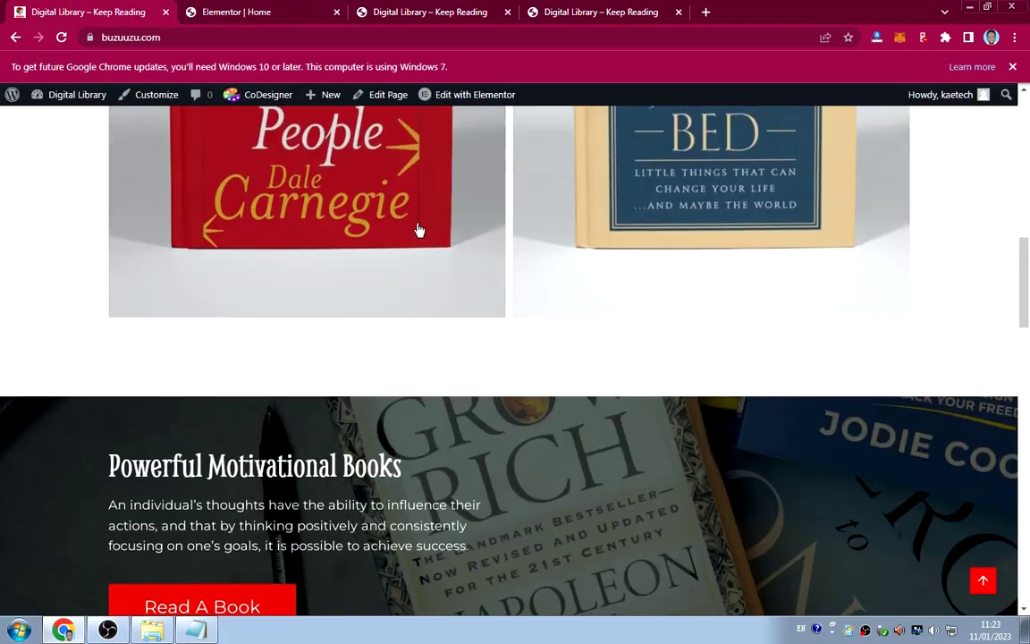
scroll(418, 230, down, 6)
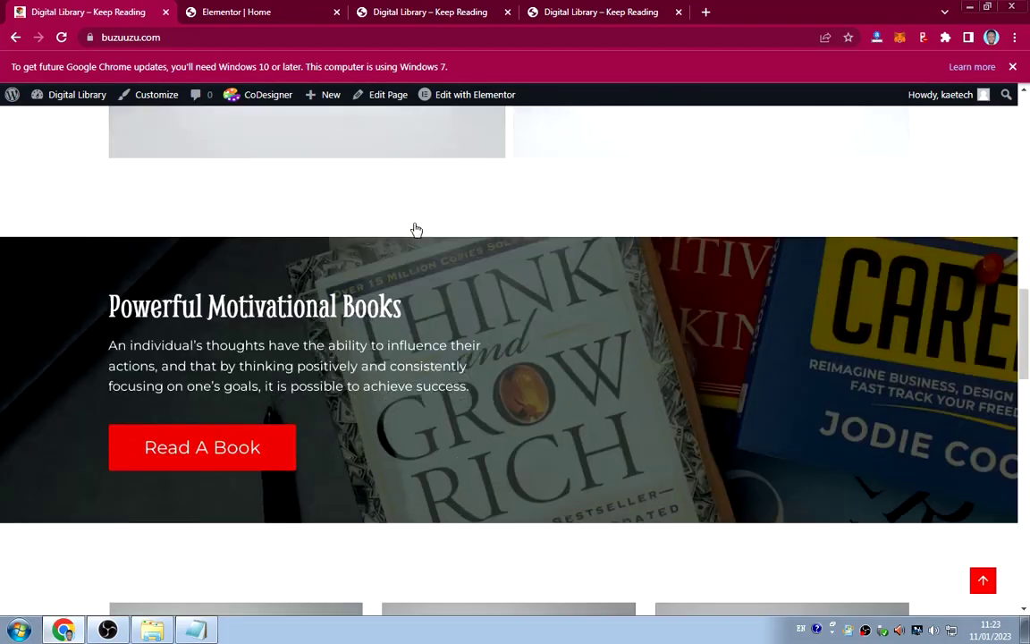
drag(421, 282, 110, 283)
key(ctrl+c)
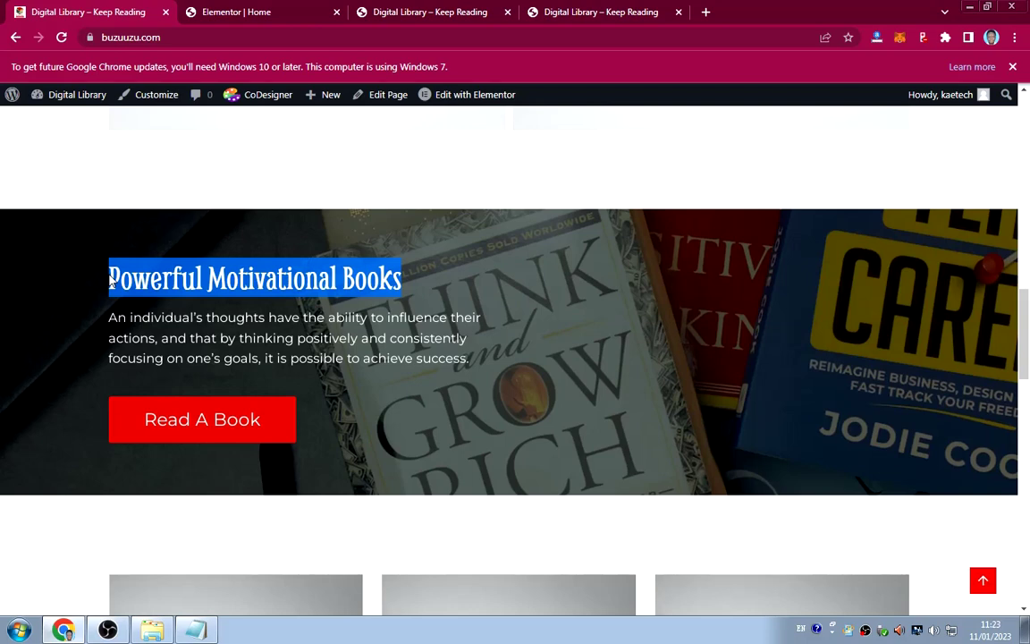
click(268, 11)
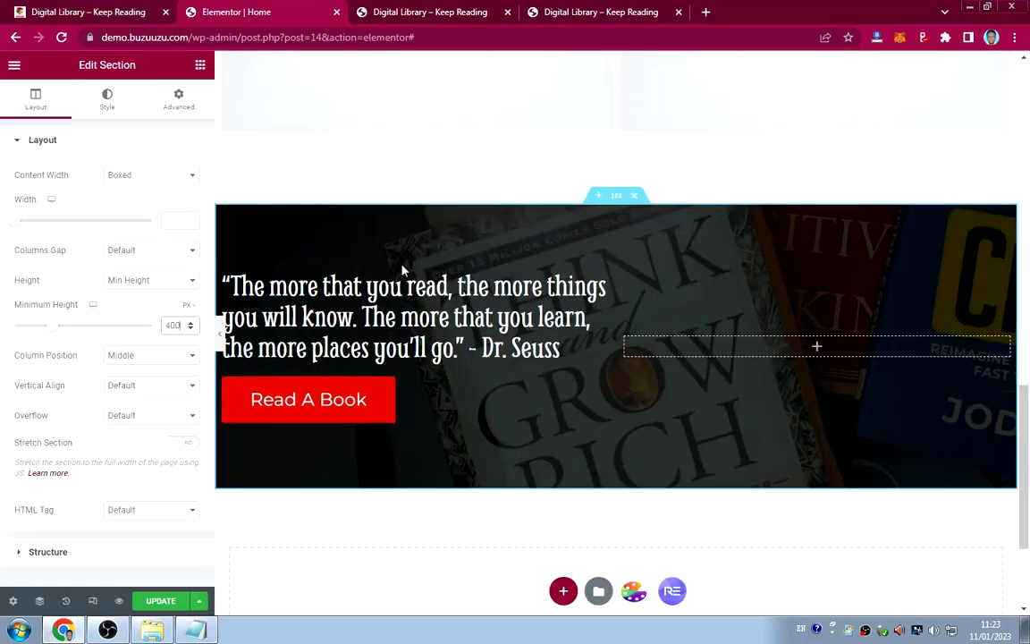
click(600, 280)
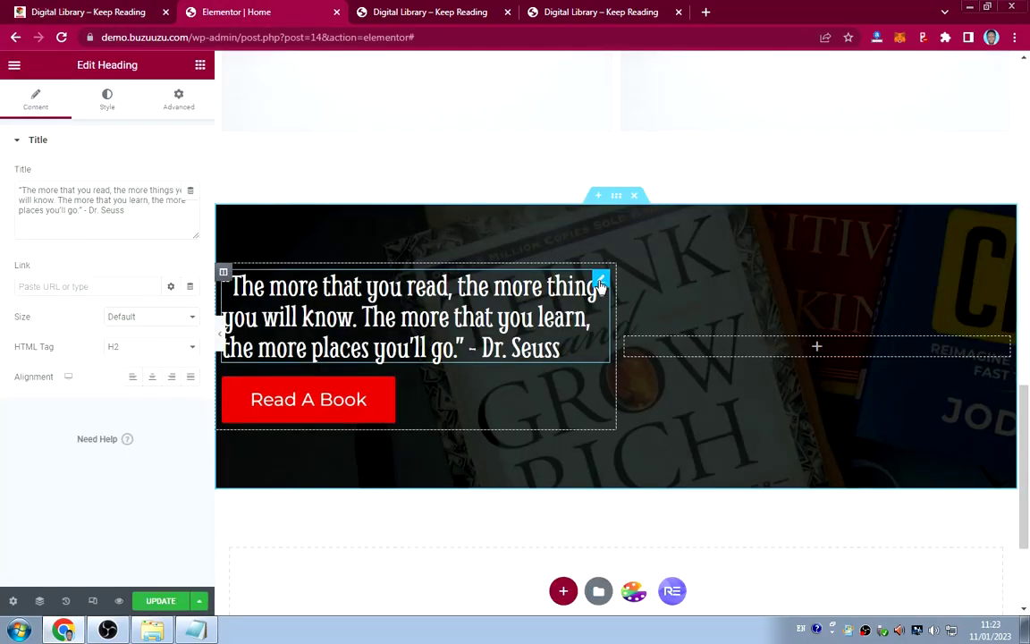
drag(2, 207, 11, 198)
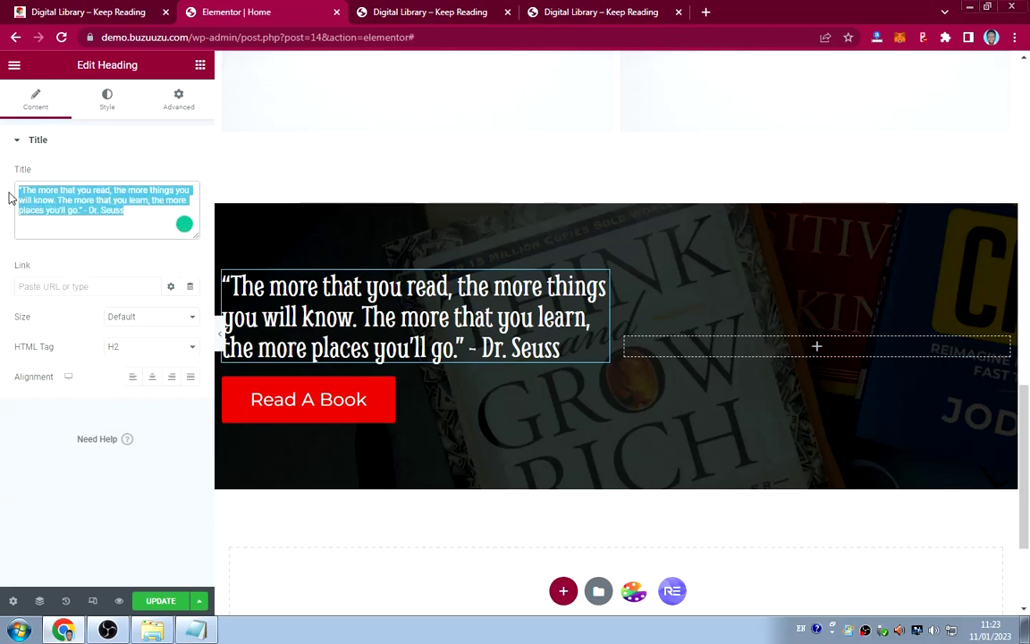
key(ctrl+v)
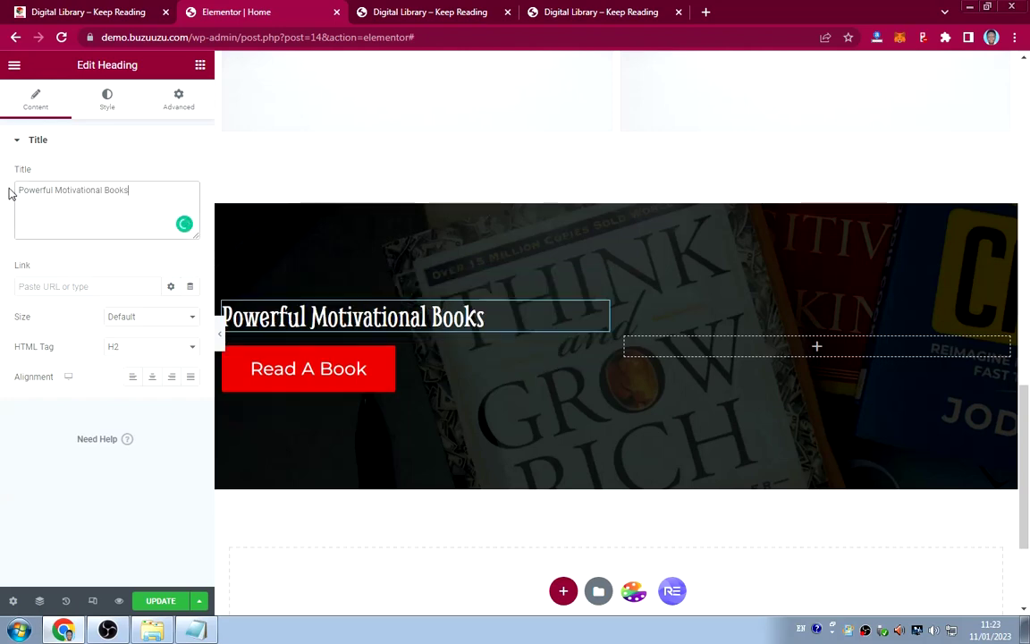
Copy the paragraph about an individual's thoughts from below the reference banner's heading.
click(110, 20)
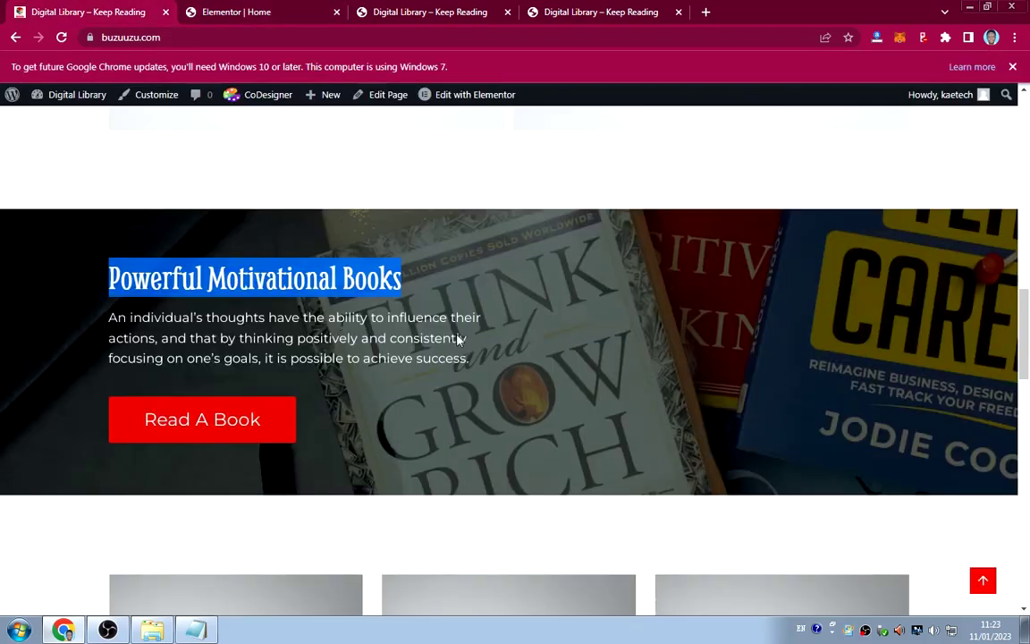
drag(478, 365, 108, 317)
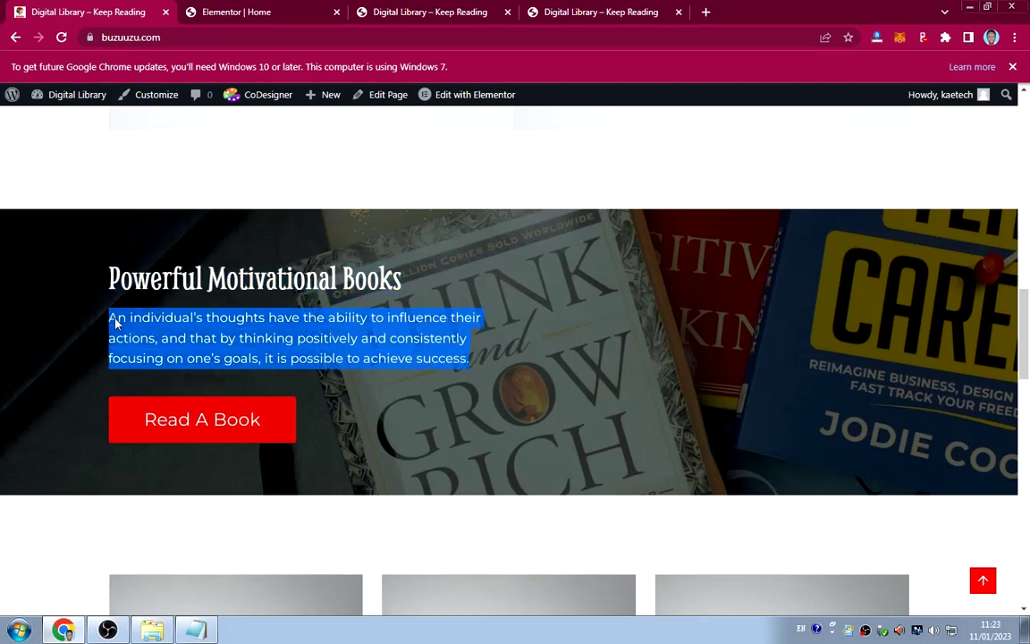
right_click(159, 323)
click(185, 328)
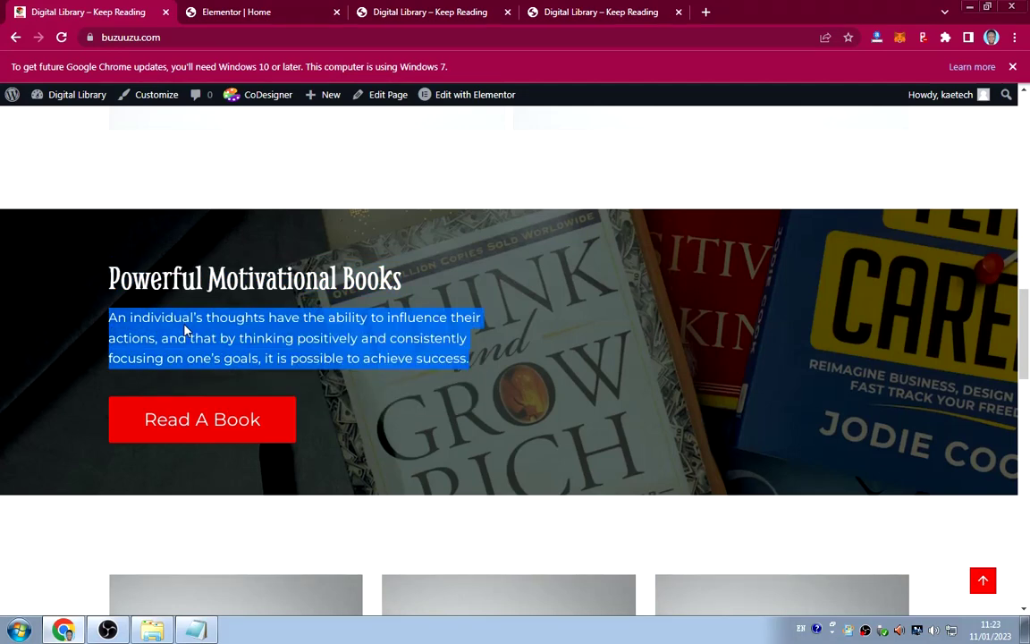
Add a Text Editor widget between the banner heading and the Read A Book button, replacing its placeholder text with the copied paragraph.
click(236, 13)
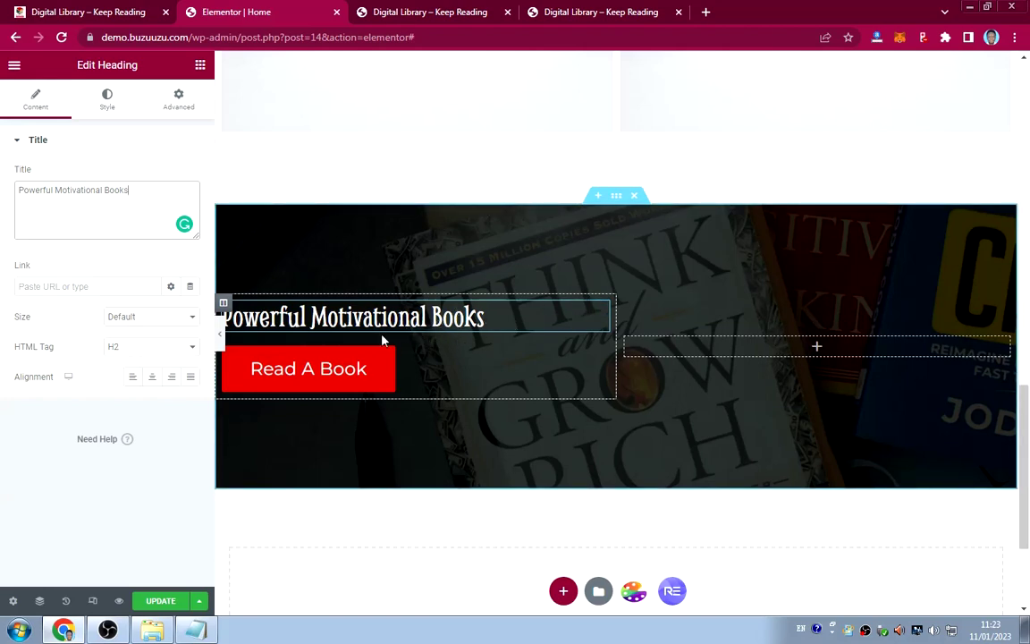
click(200, 67)
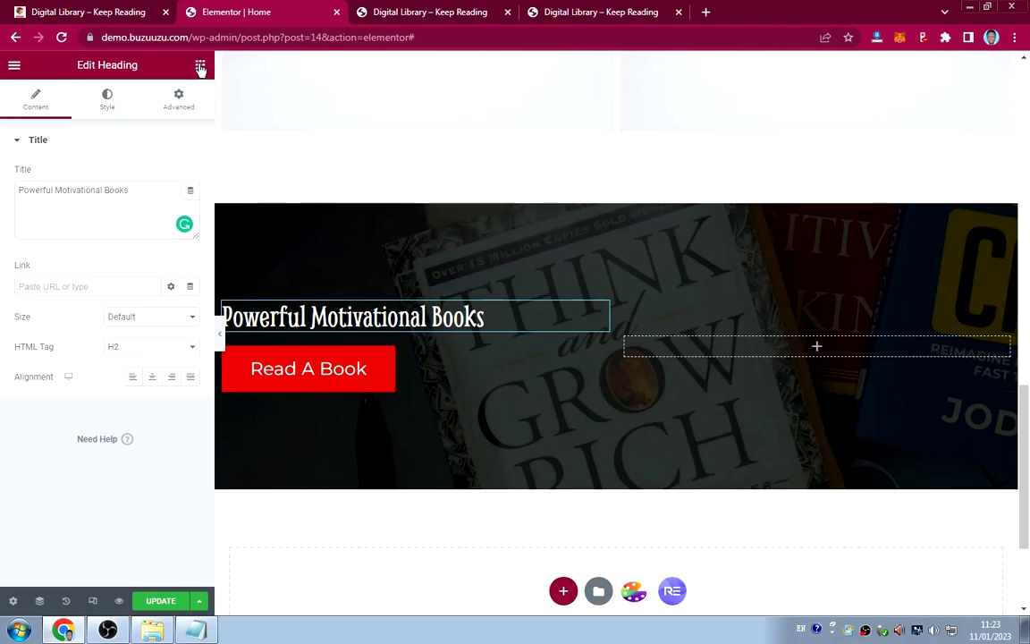
click(200, 67)
drag(147, 309, 266, 337)
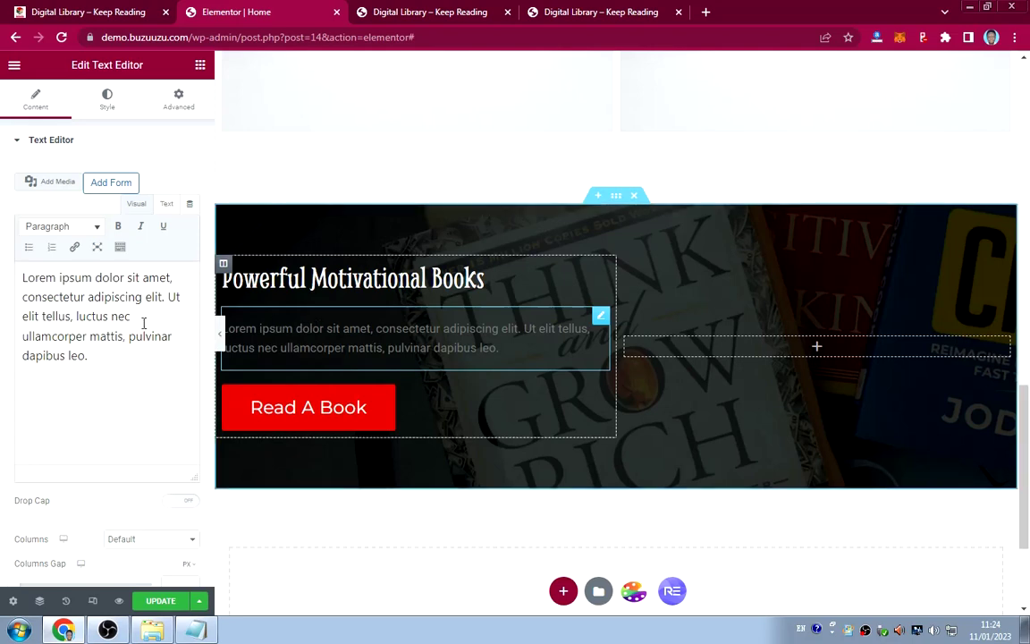
drag(116, 358, 19, 265)
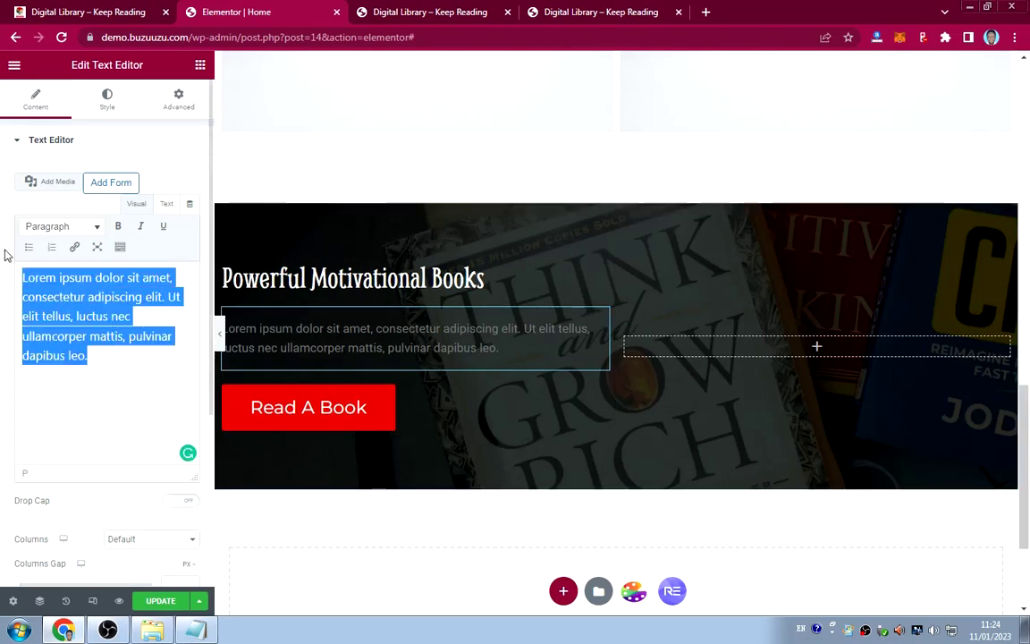
key(BackSpace)
key(ctrl+v)
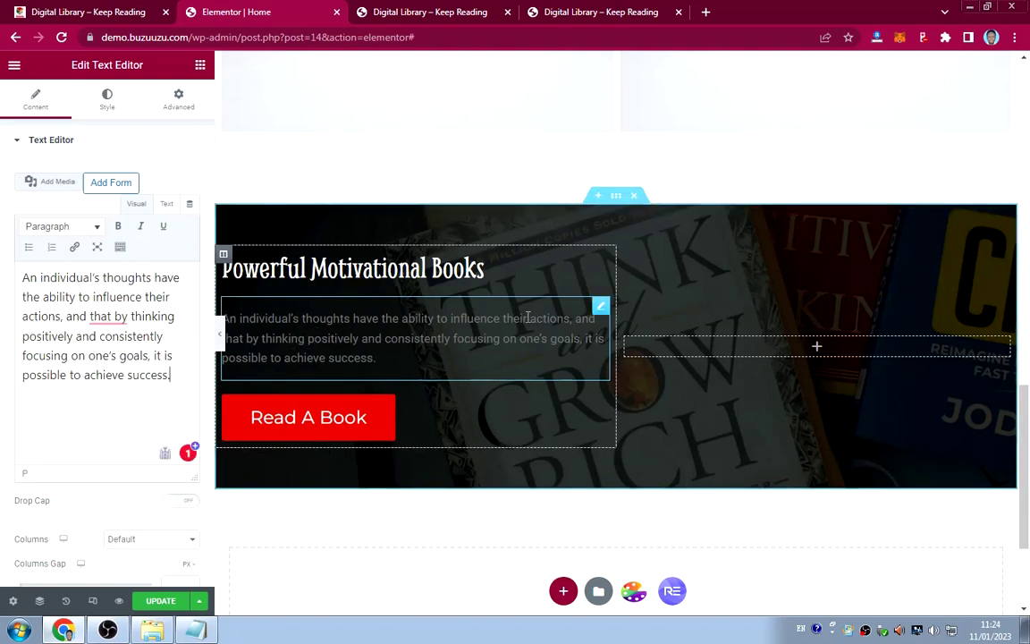
Set the banner paragraph's text color to the light gray #E7E7E7.
click(108, 98)
click(189, 205)
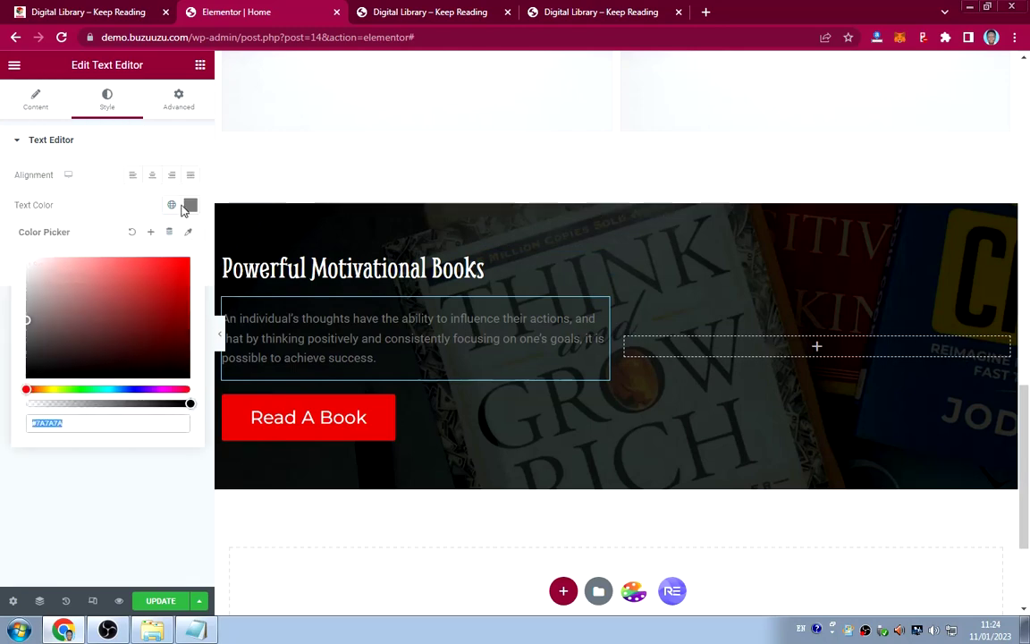
click(28, 270)
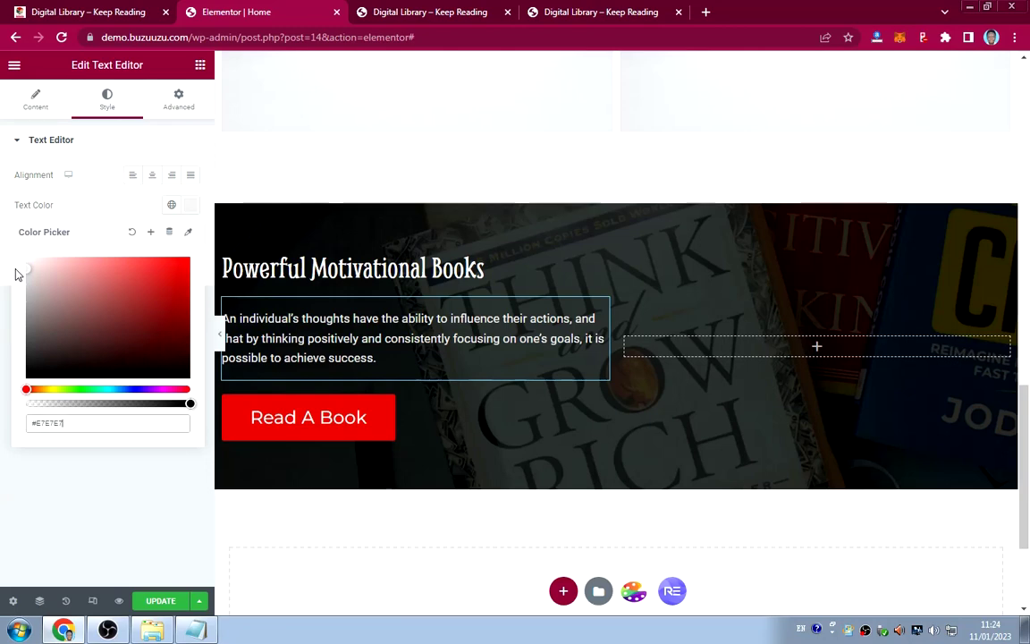
click(115, 204)
Set the banner paragraph's typography to the Montserrat font family at 18 px.
click(189, 236)
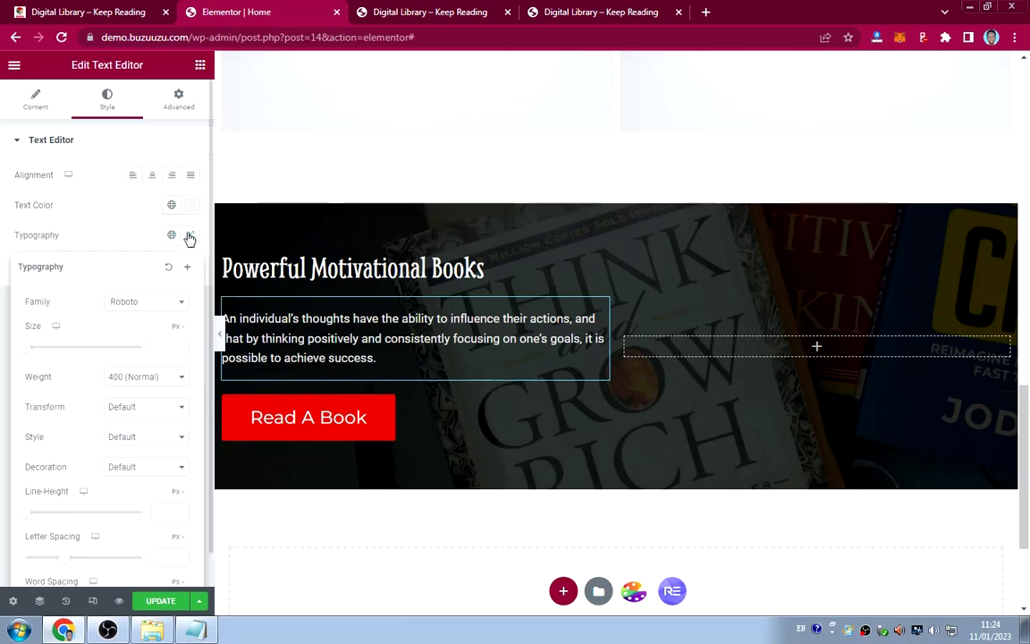
click(145, 303)
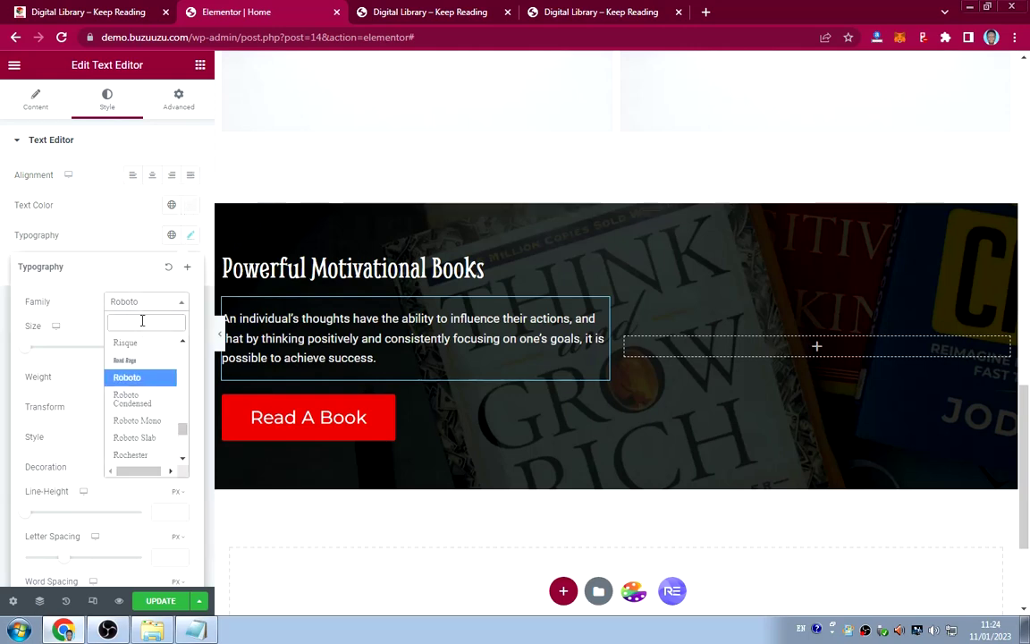
text(monts)
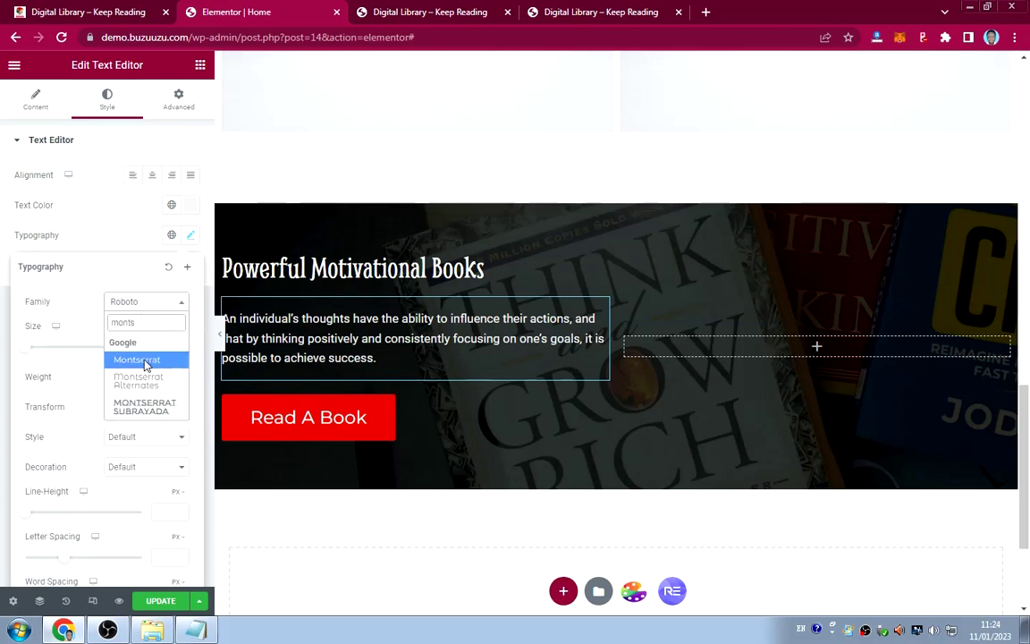
click(143, 361)
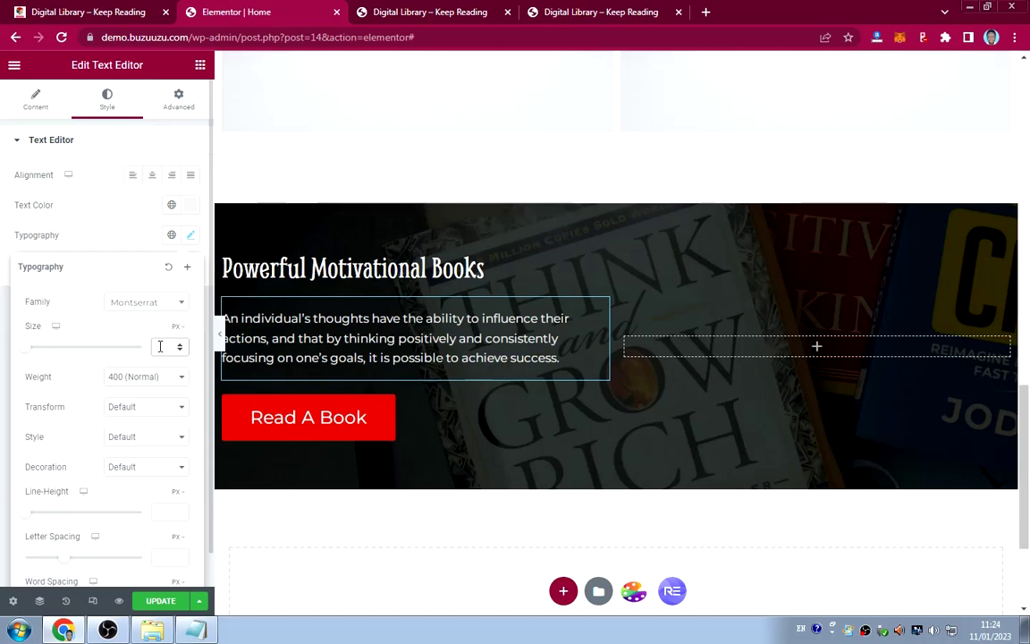
text(15)
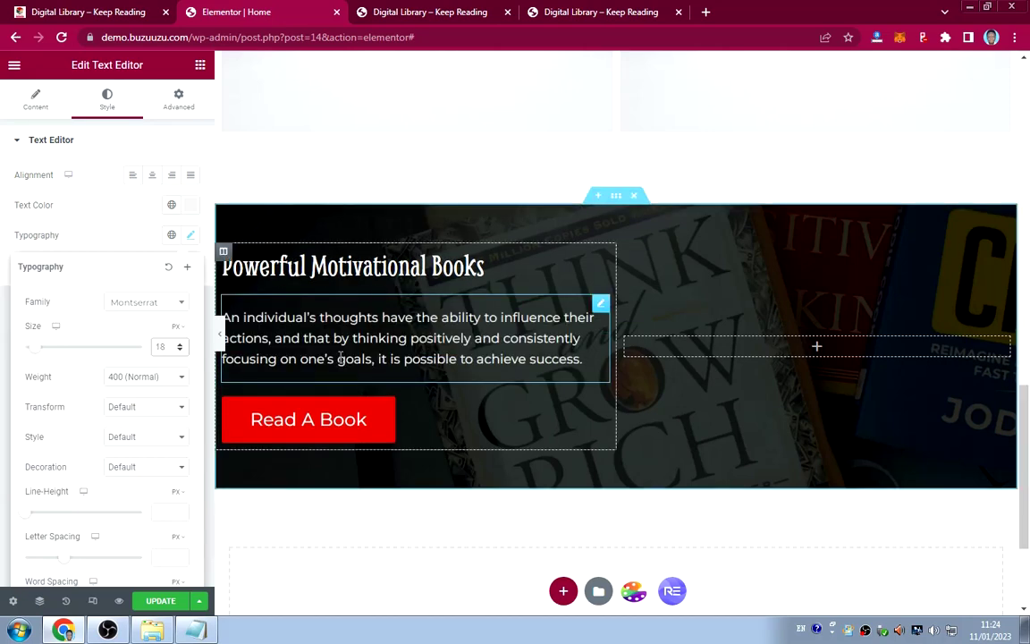
click(108, 237)
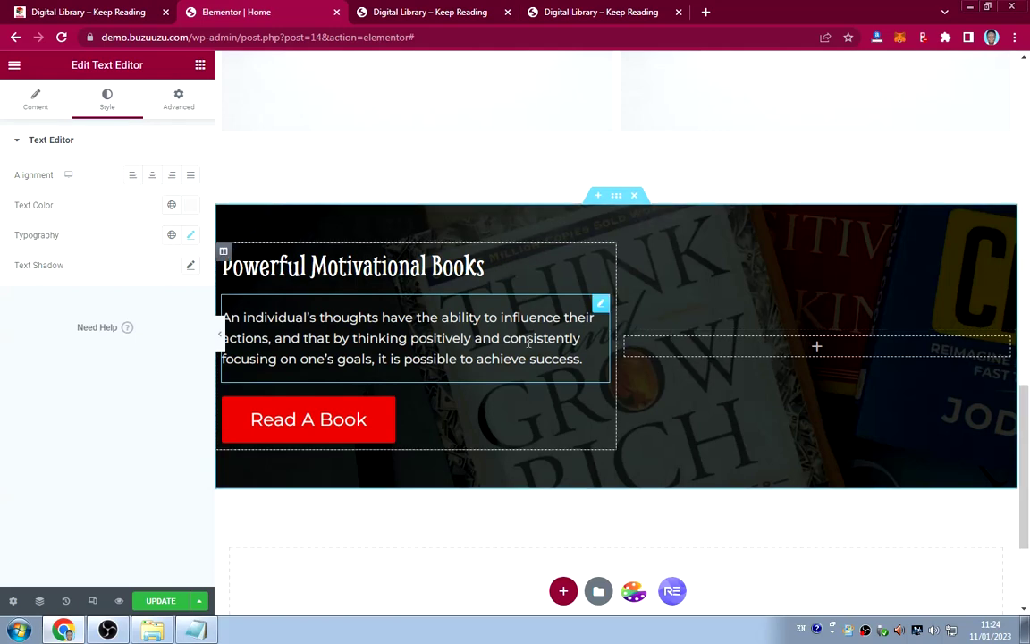
Compare the gap between heading and paragraph with the reference banner, and open the paragraph's advanced layout settings.
click(100, 10)
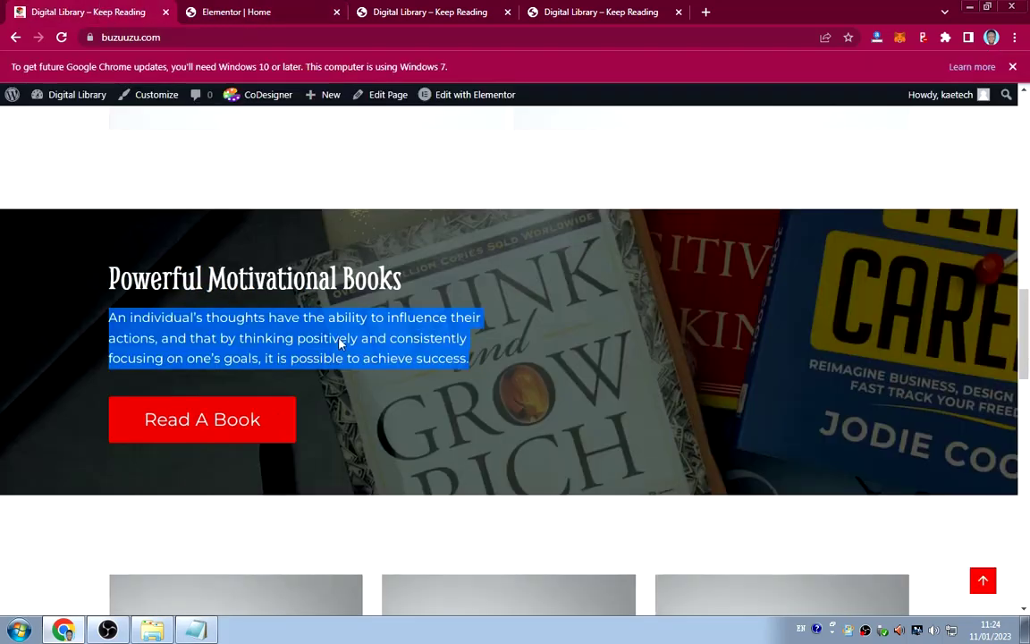
click(586, 329)
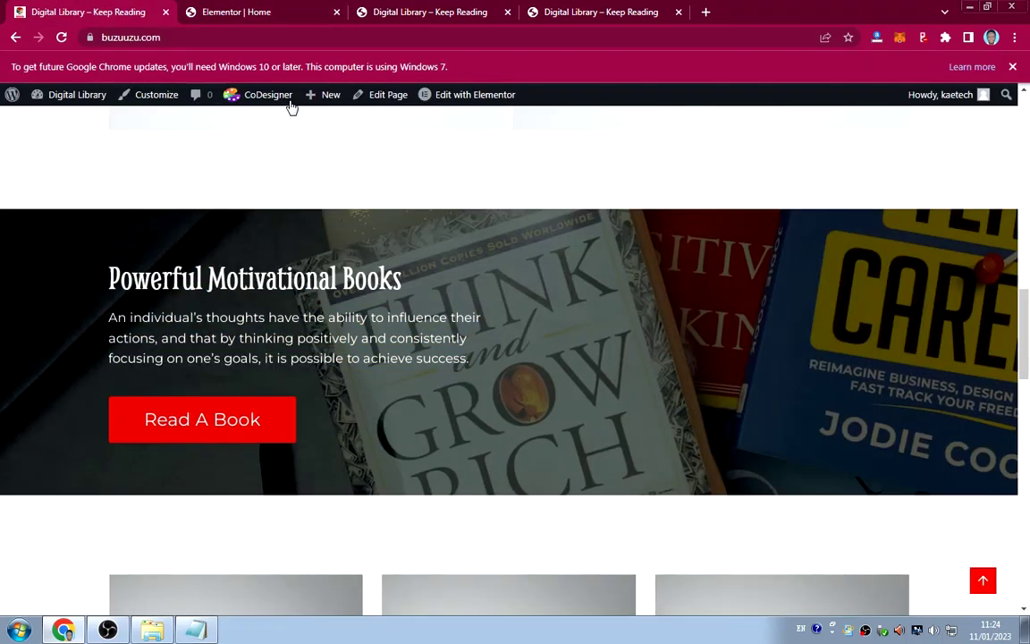
click(250, 12)
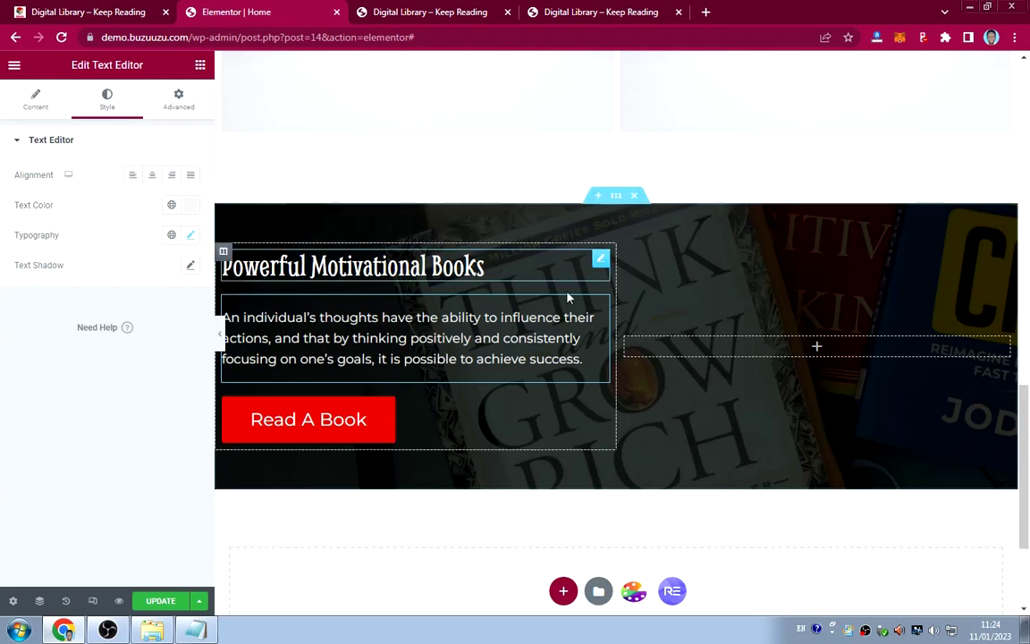
click(183, 108)
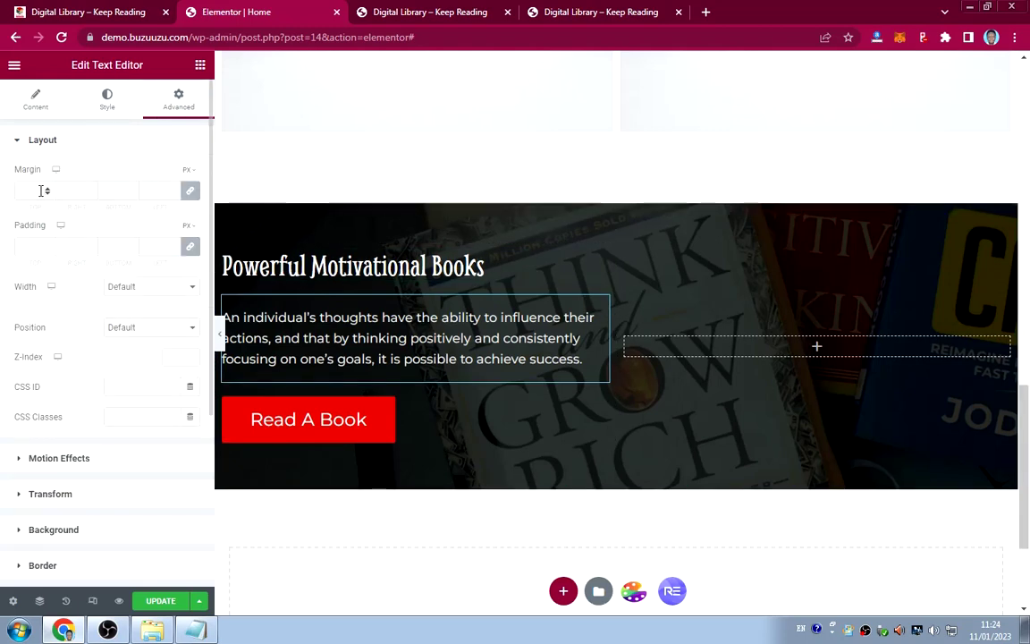
click(189, 247)
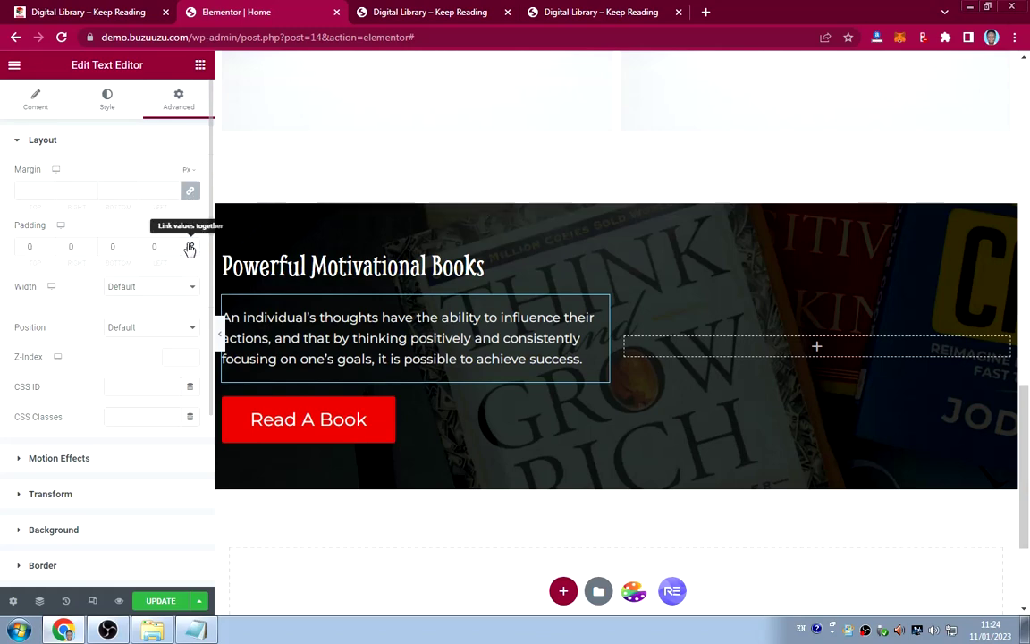
click(24, 247)
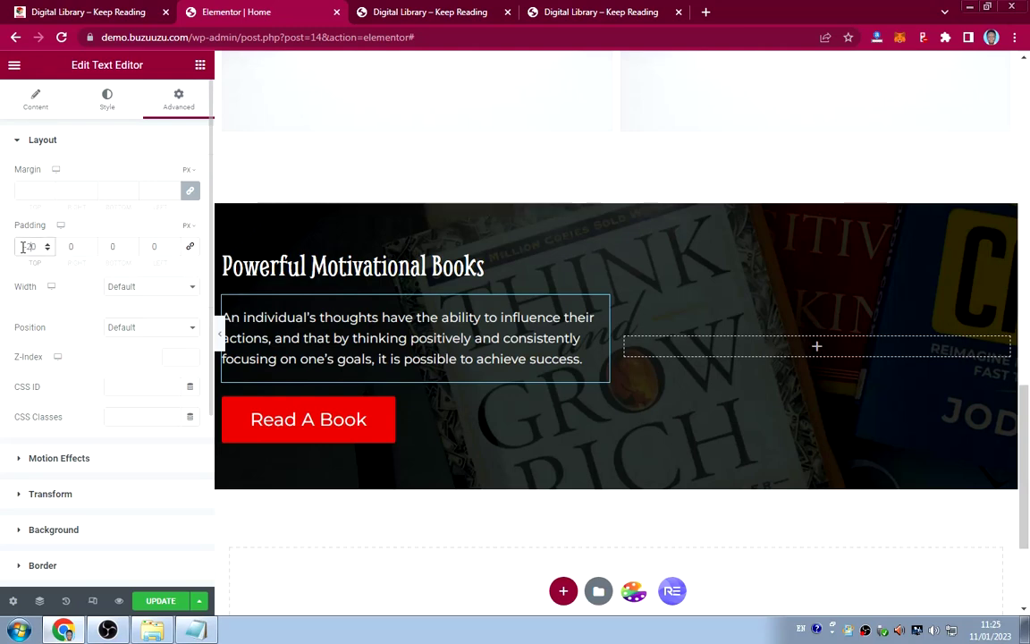
text(-2)
double_click(24, 246)
Set only the banner paragraph's top margin to -20 px and update the page.
click(189, 191)
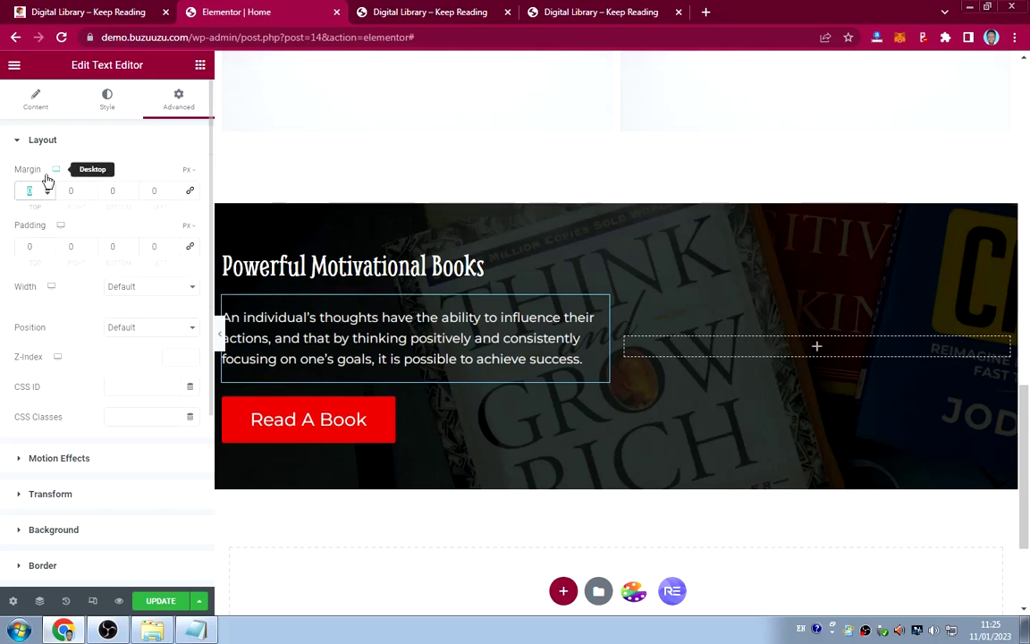
key(ctrl+v)
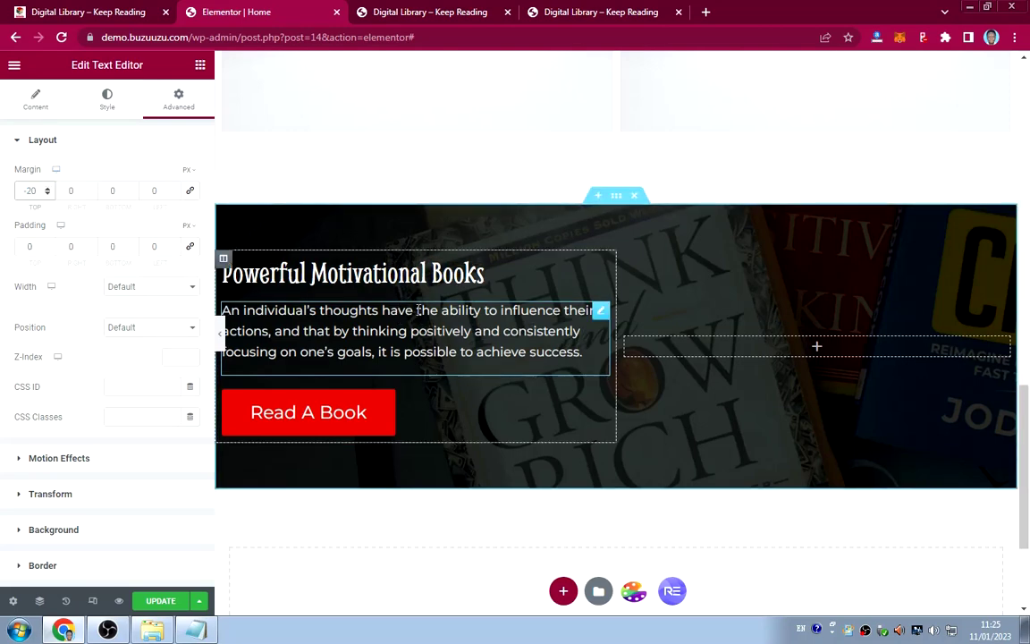
click(163, 601)
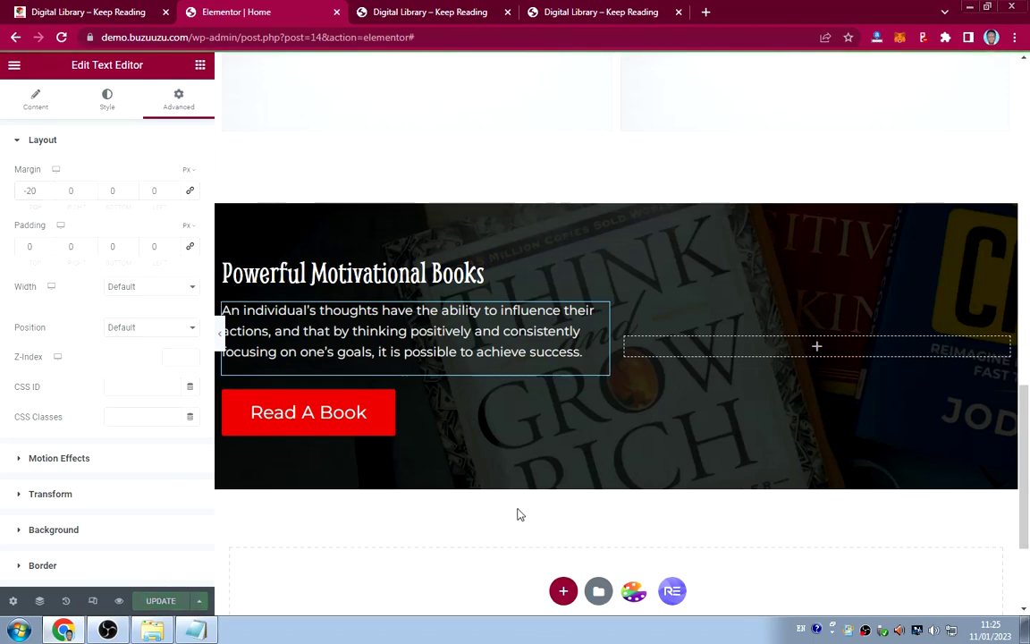
Examine the book product grid below the banner on the reference site.
click(98, 13)
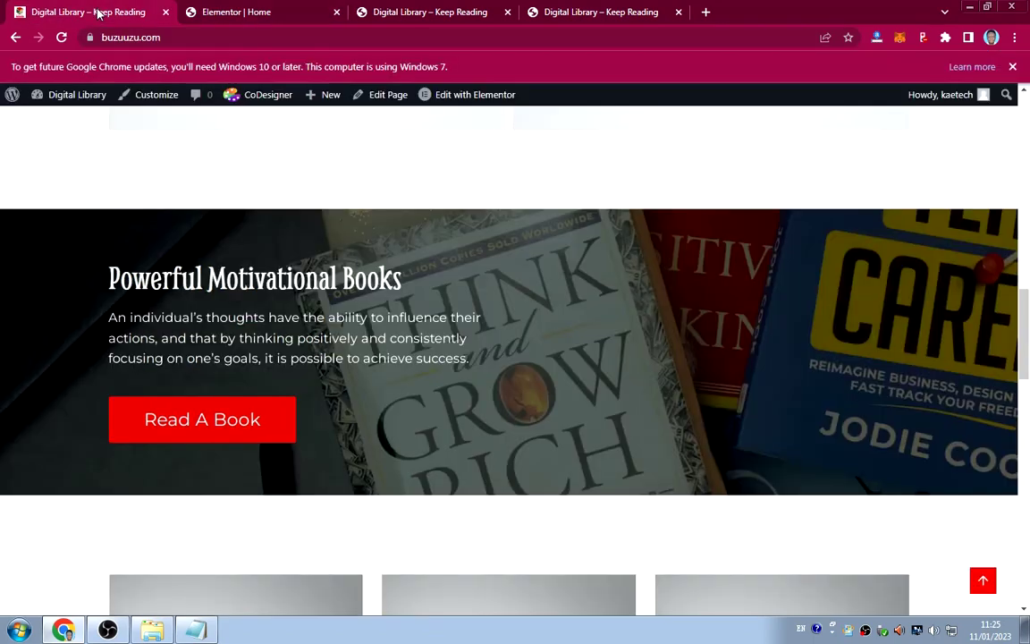
scroll(583, 352, down, 5)
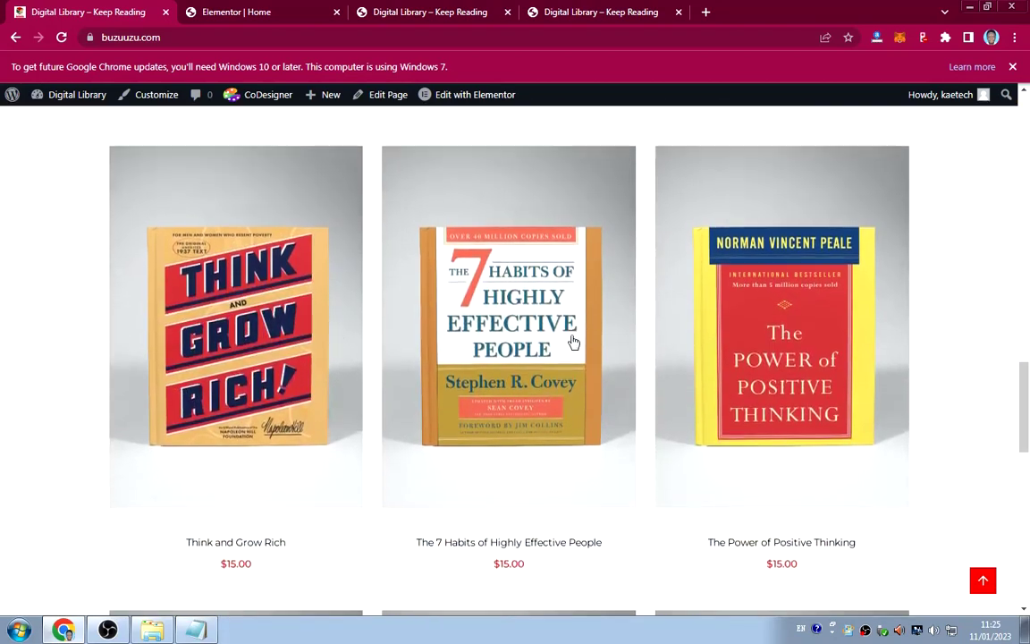
scroll(608, 340, down, 3)
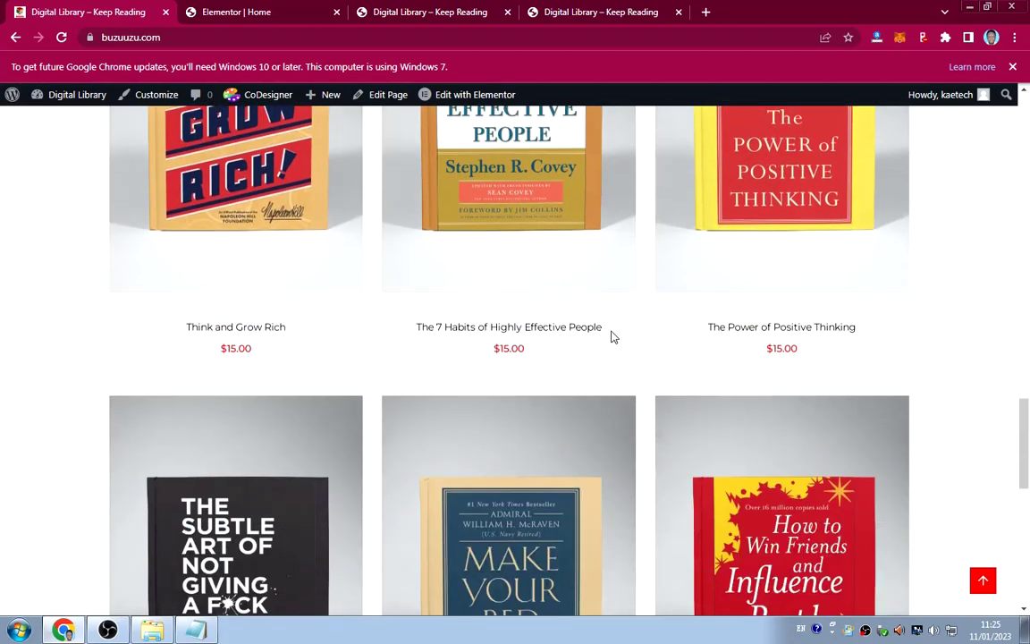
Review the reference book grid and add a single-column section below the Powerful Motivational Books banner in Elementor.
scroll(614, 332, up, 2)
scroll(614, 332, up, 1)
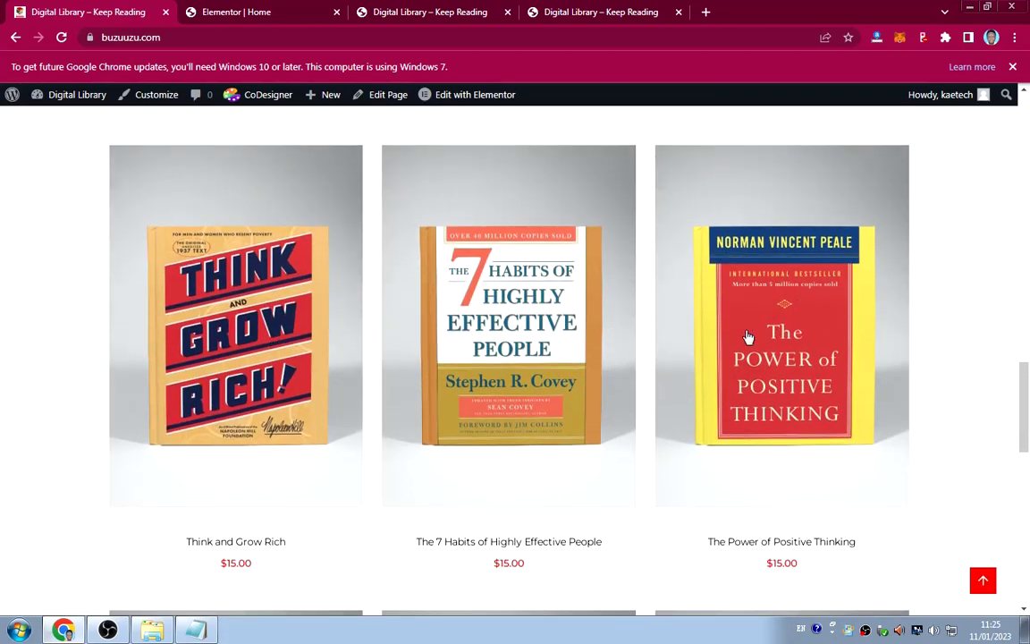
scroll(748, 337, down, 8)
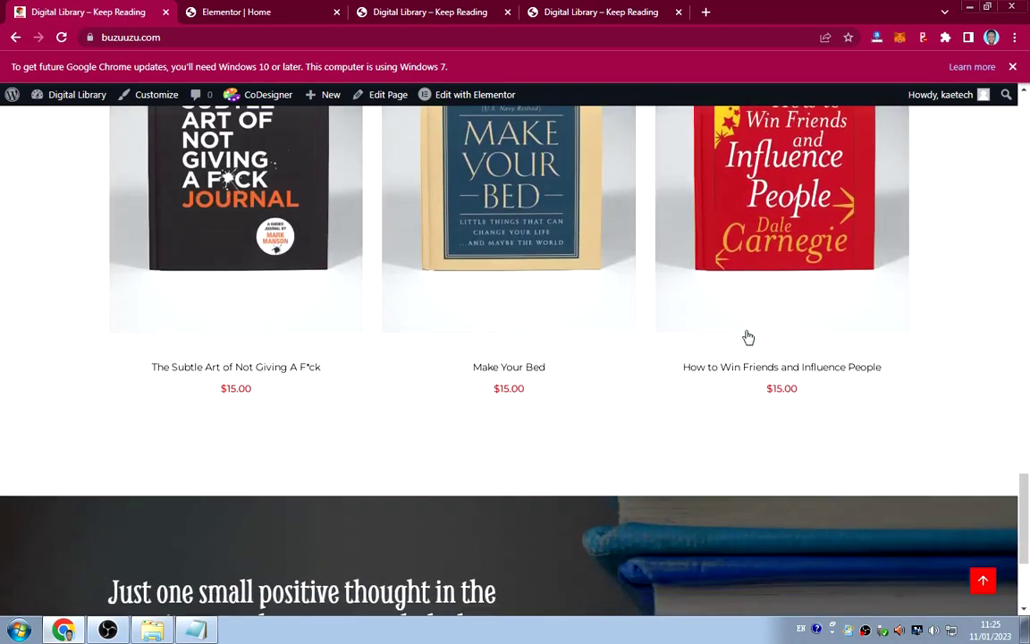
scroll(749, 337, up, 5)
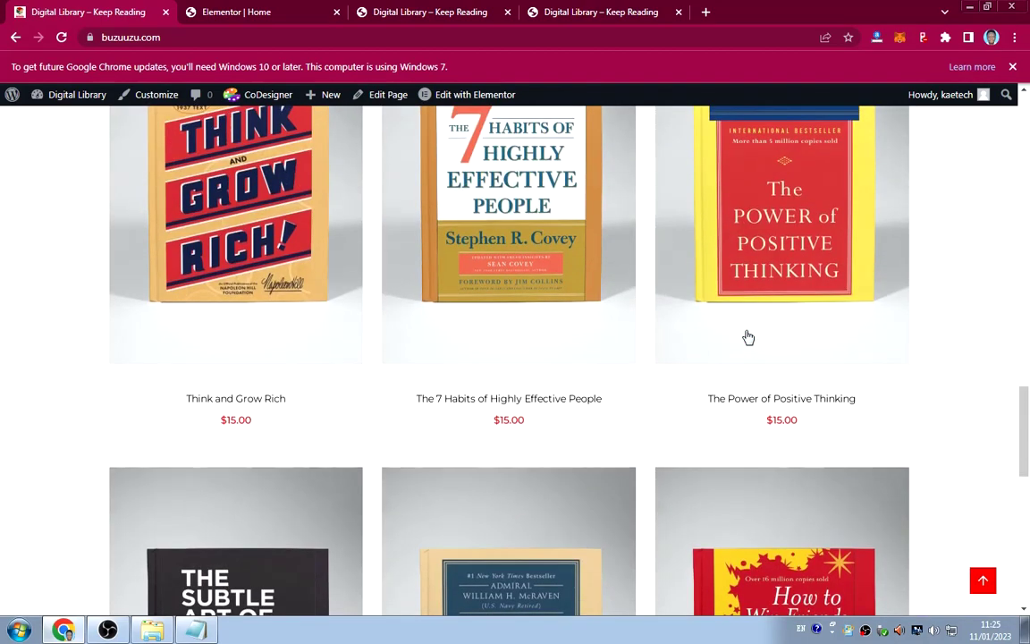
scroll(748, 337, up, 2)
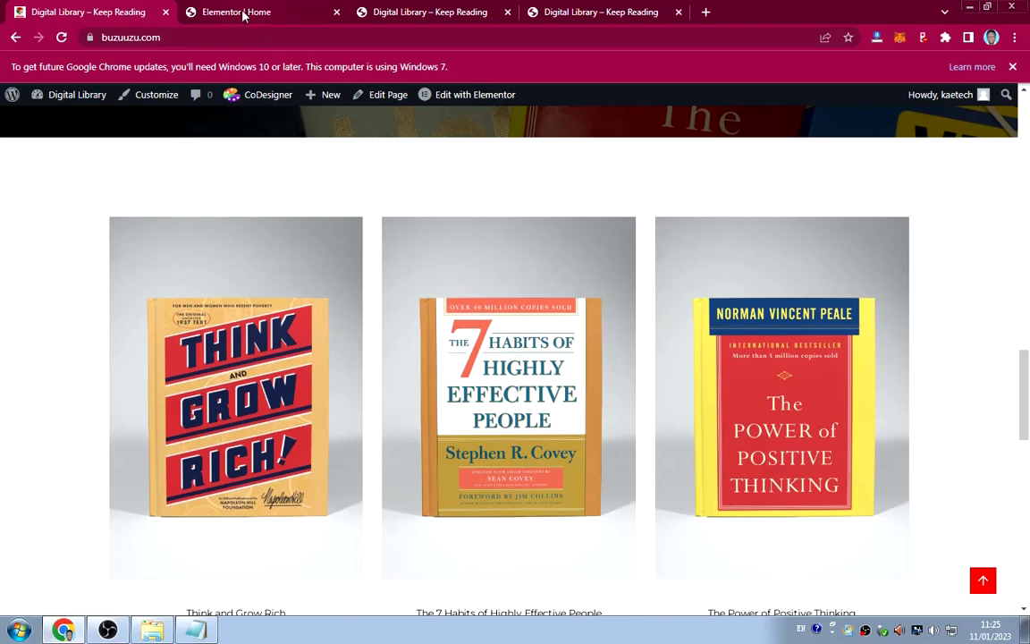
click(243, 13)
scroll(639, 295, down, 2)
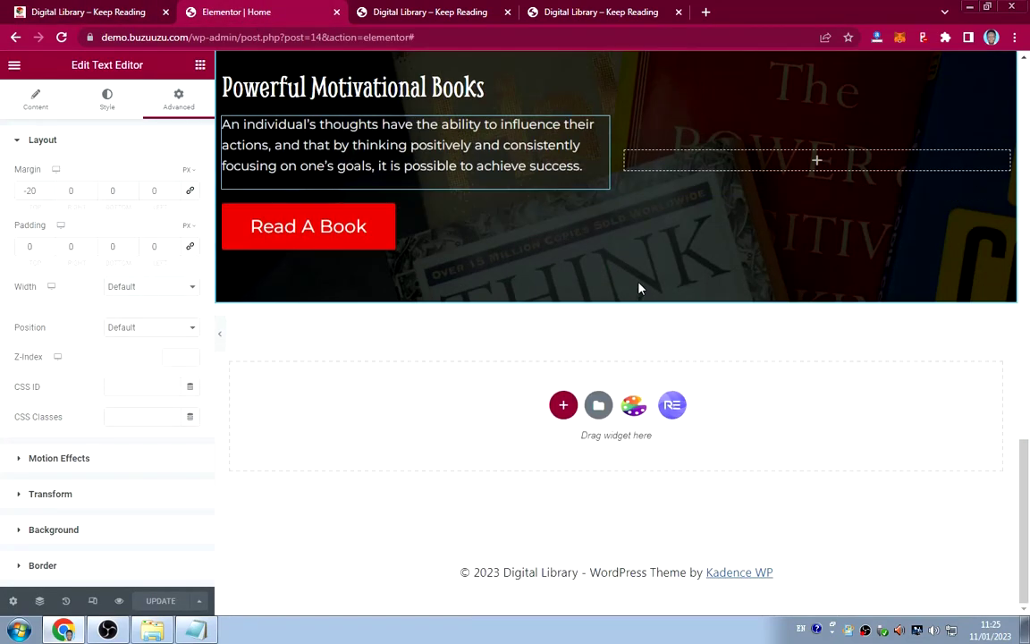
click(563, 406)
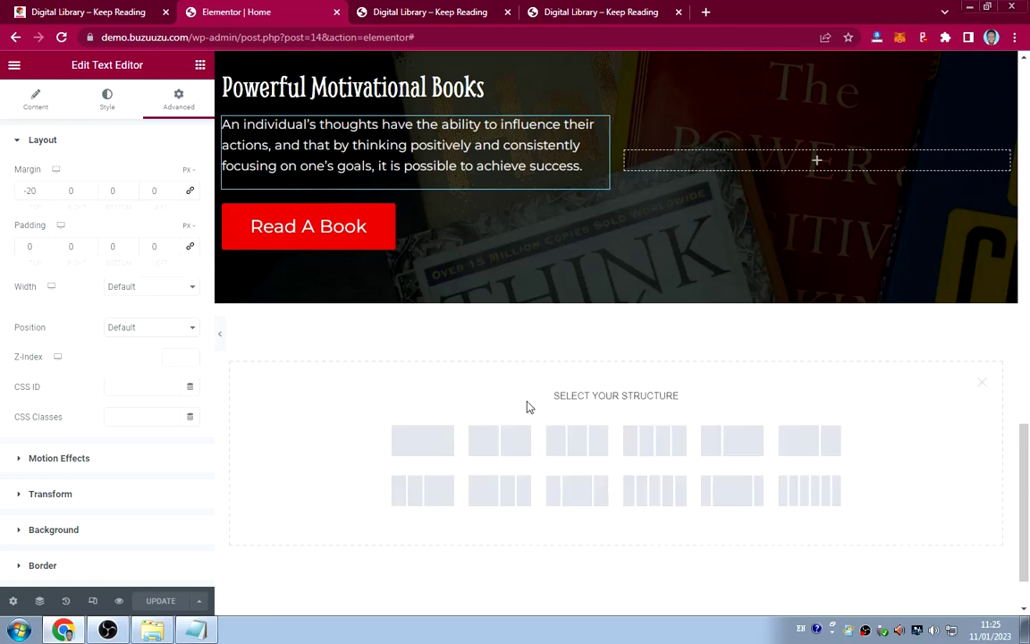
click(420, 449)
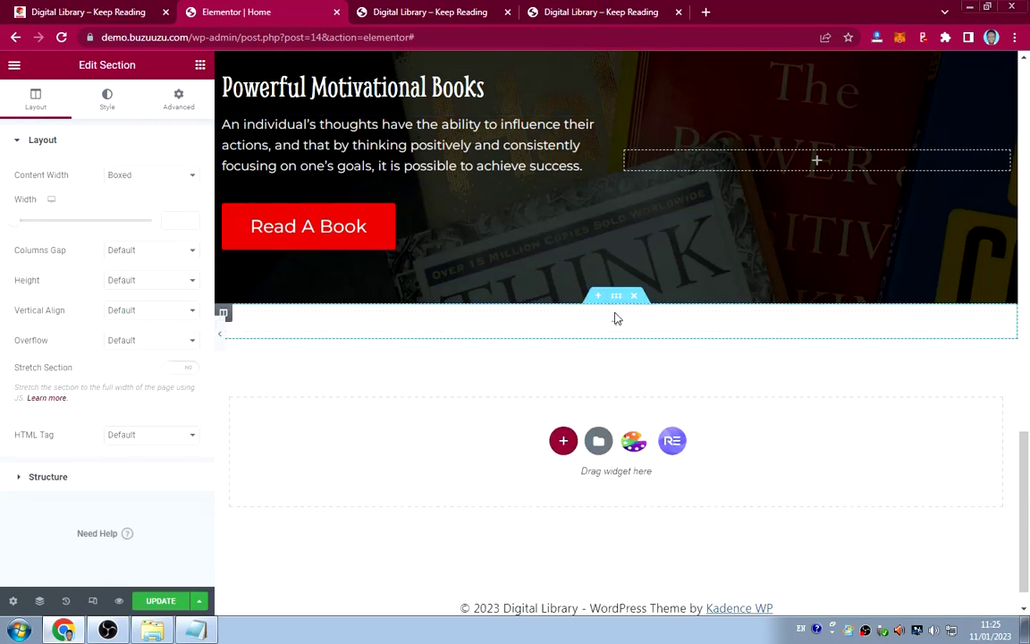
Check the spacing around the reference product grid and give the new section a minimum height.
click(80, 12)
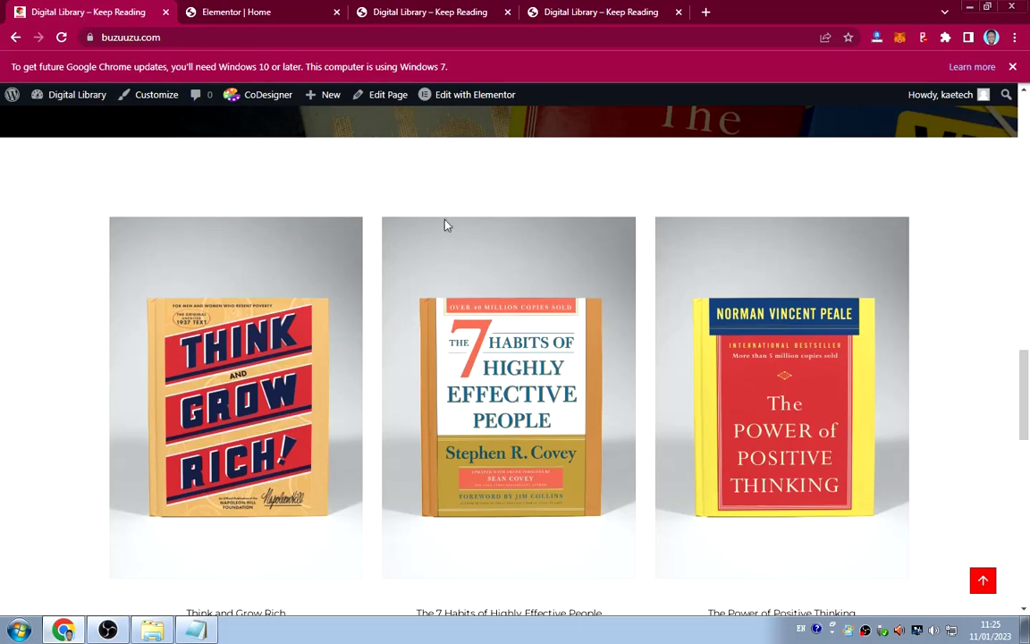
click(212, 16)
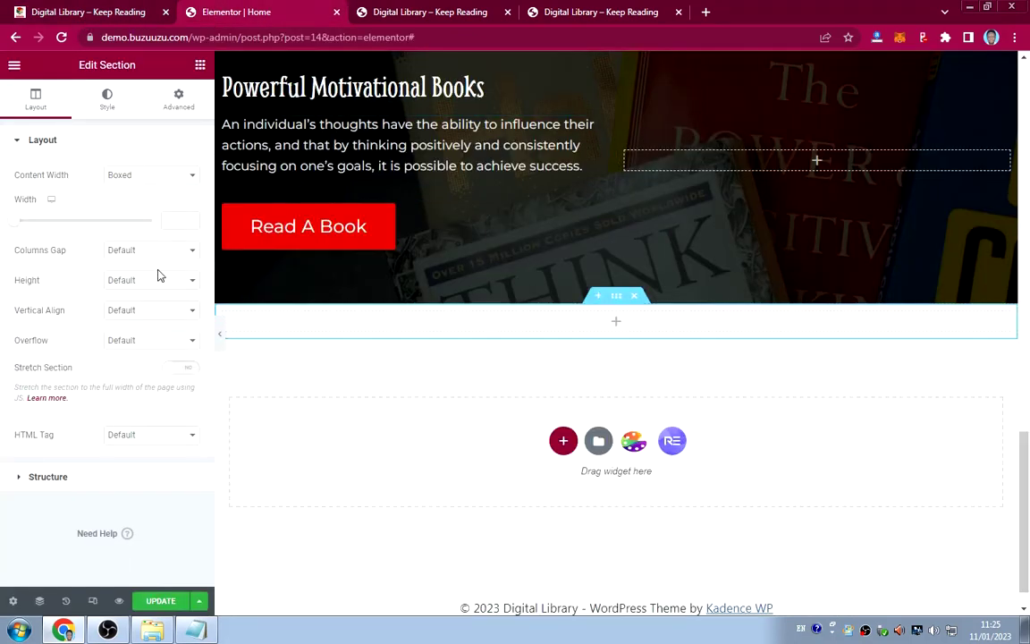
click(108, 282)
click(144, 317)
Place the CoDesigner Shop Classic widget in the new section below the banner.
click(200, 68)
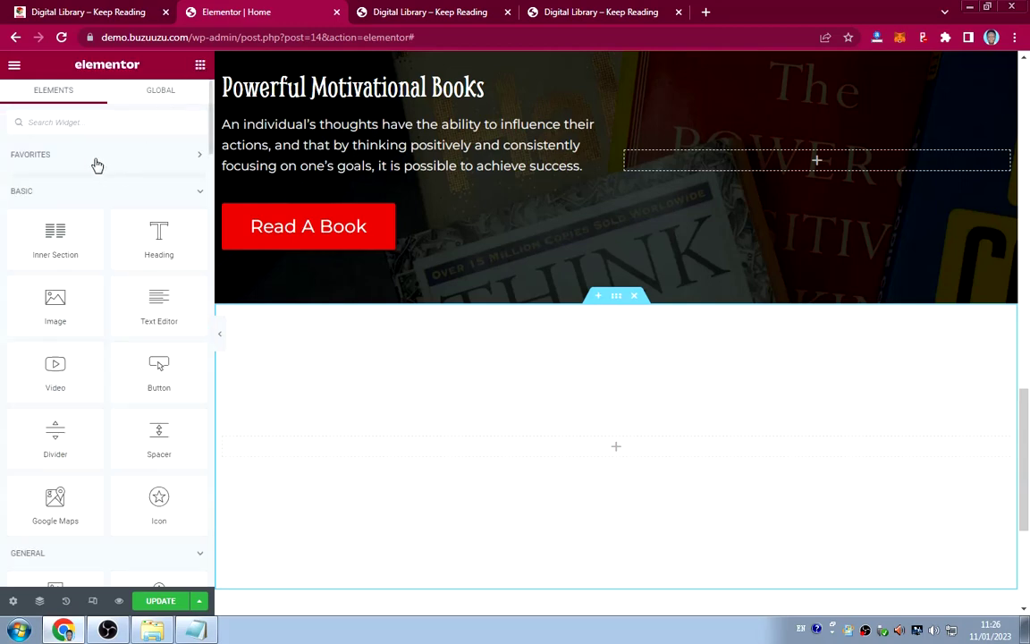
scroll(117, 276, down, 9)
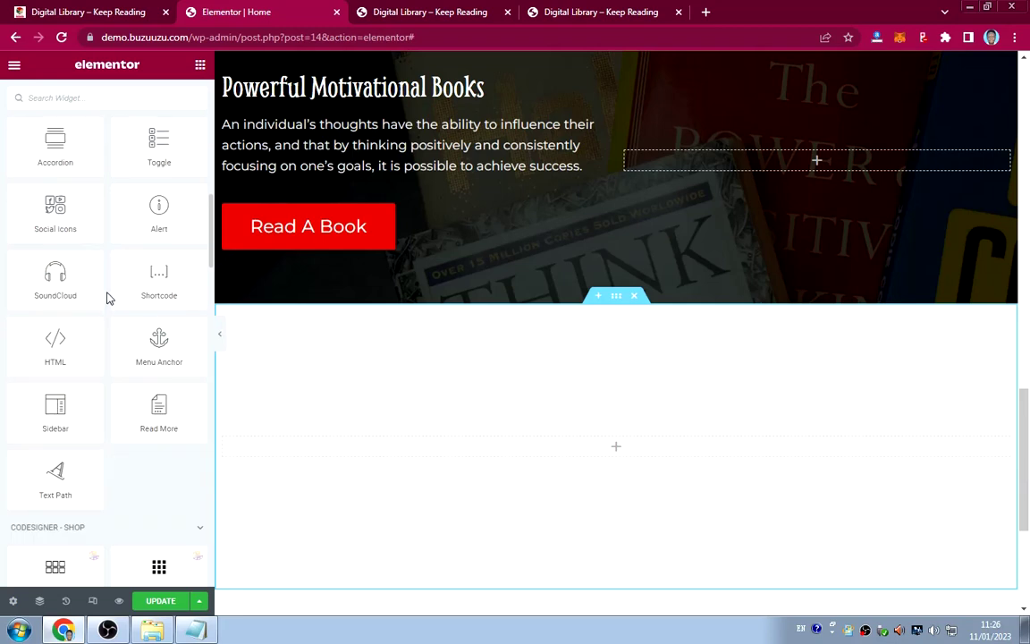
scroll(106, 297, down, 3)
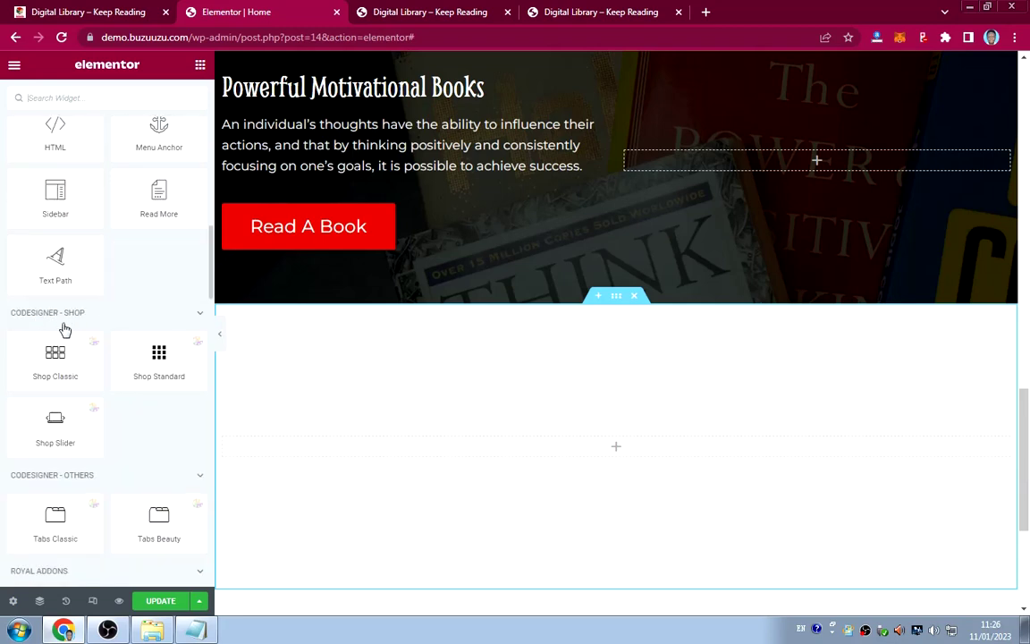
scroll(58, 299, down, 1)
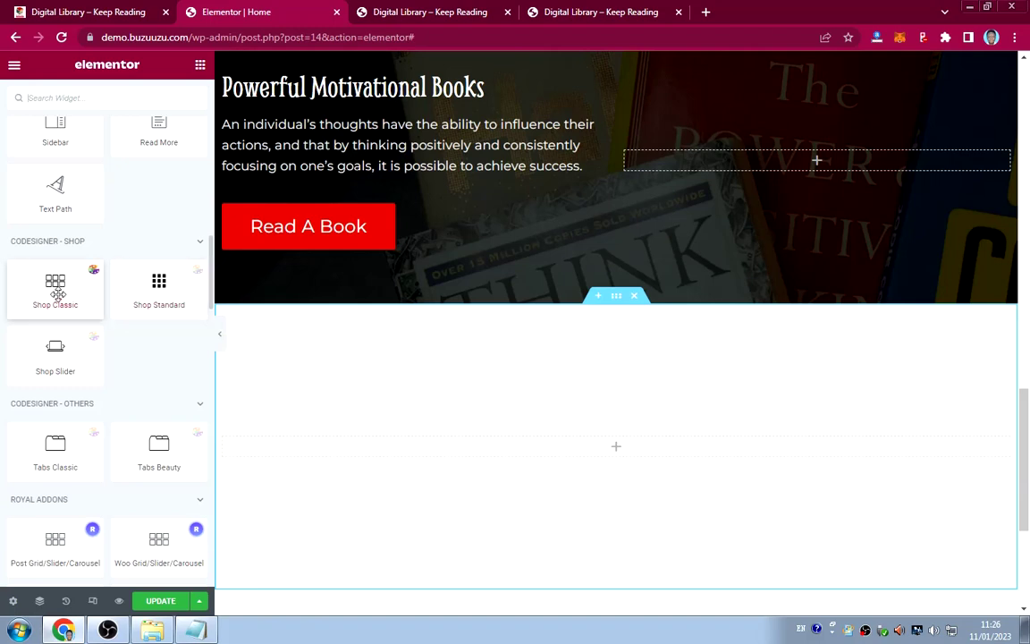
scroll(118, 281, down, 1)
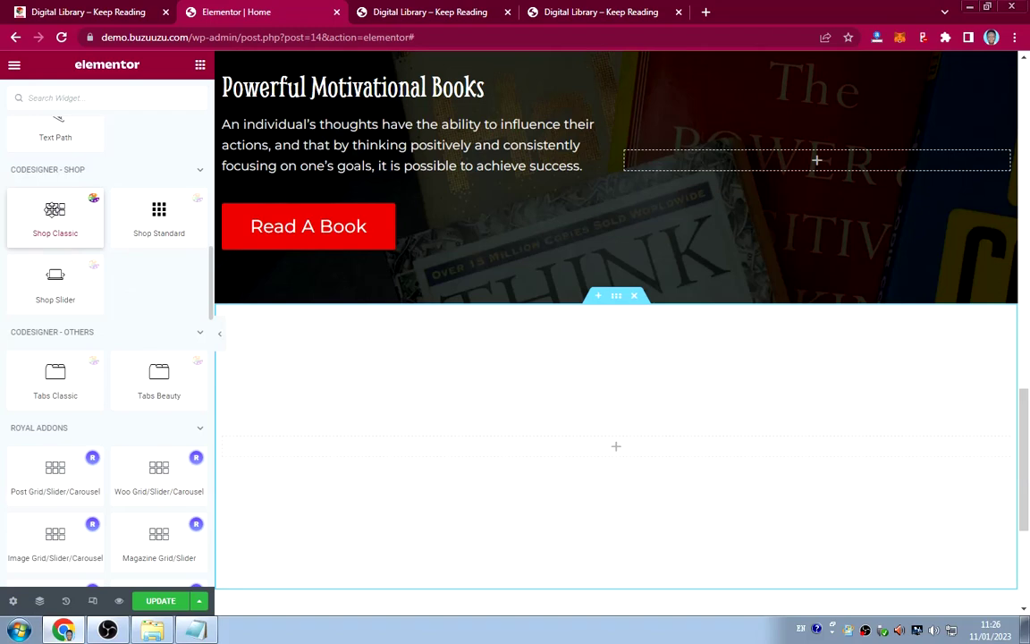
drag(55, 209, 417, 447)
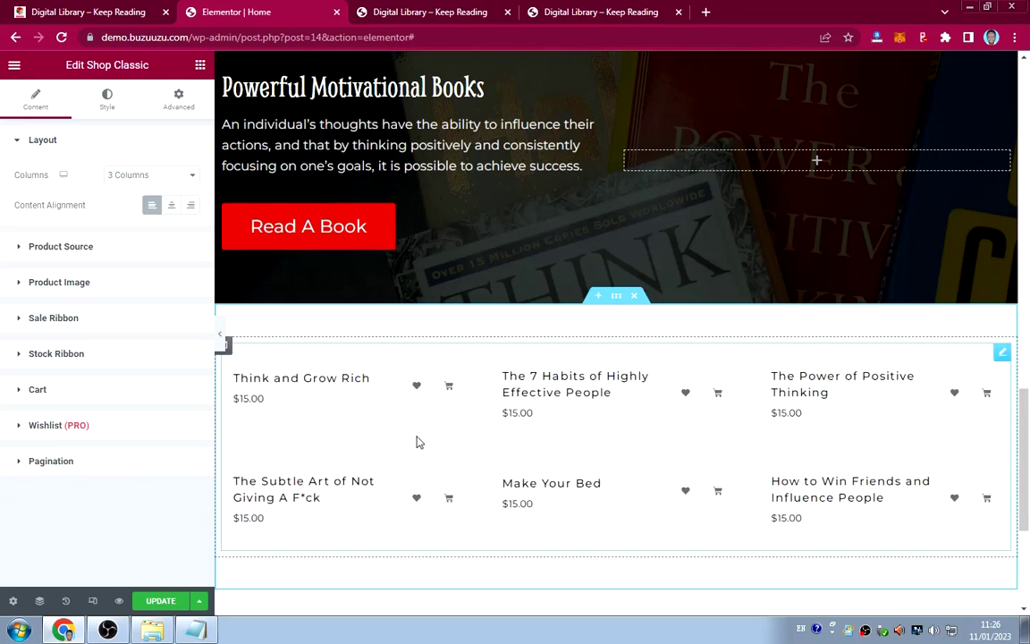
Examine the Shop Classic product grid and compare its titles, prices and icons with the reference site's grid.
scroll(527, 422, down, 5)
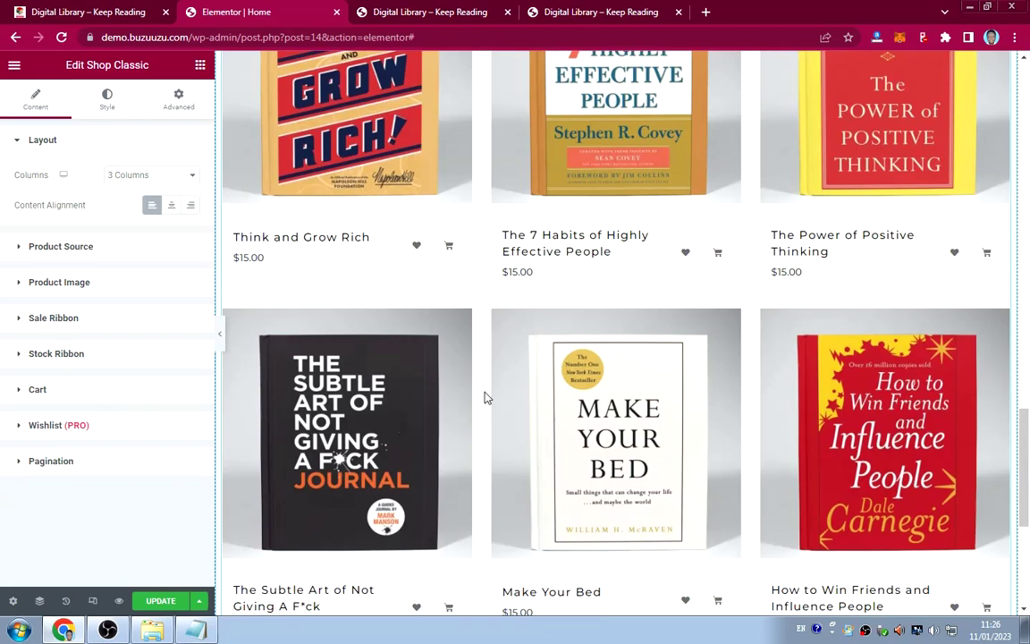
scroll(486, 397, down, 5)
scroll(486, 397, up, 5)
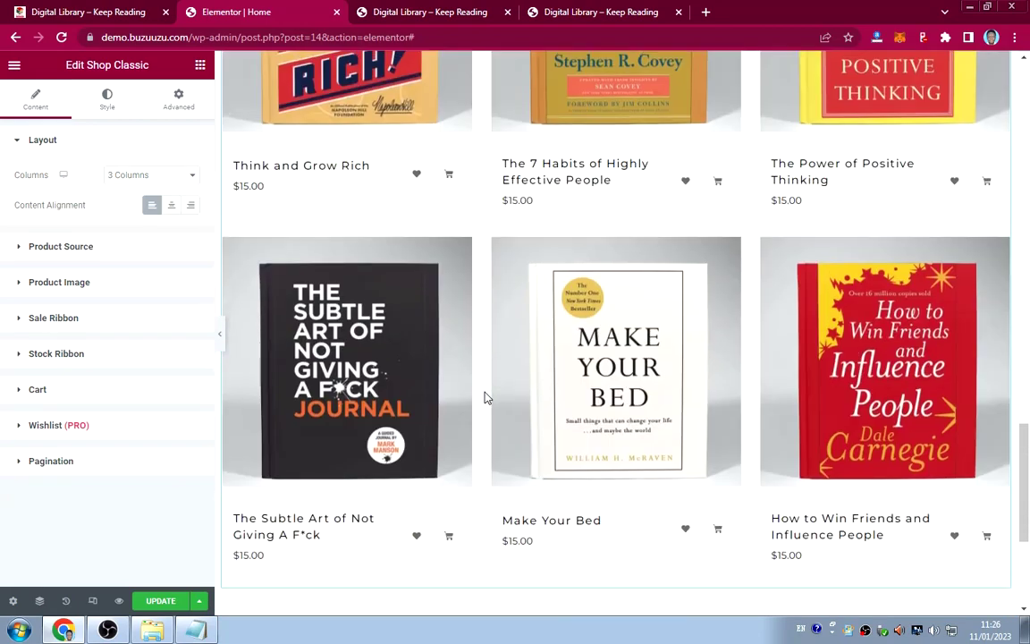
scroll(486, 397, up, 2)
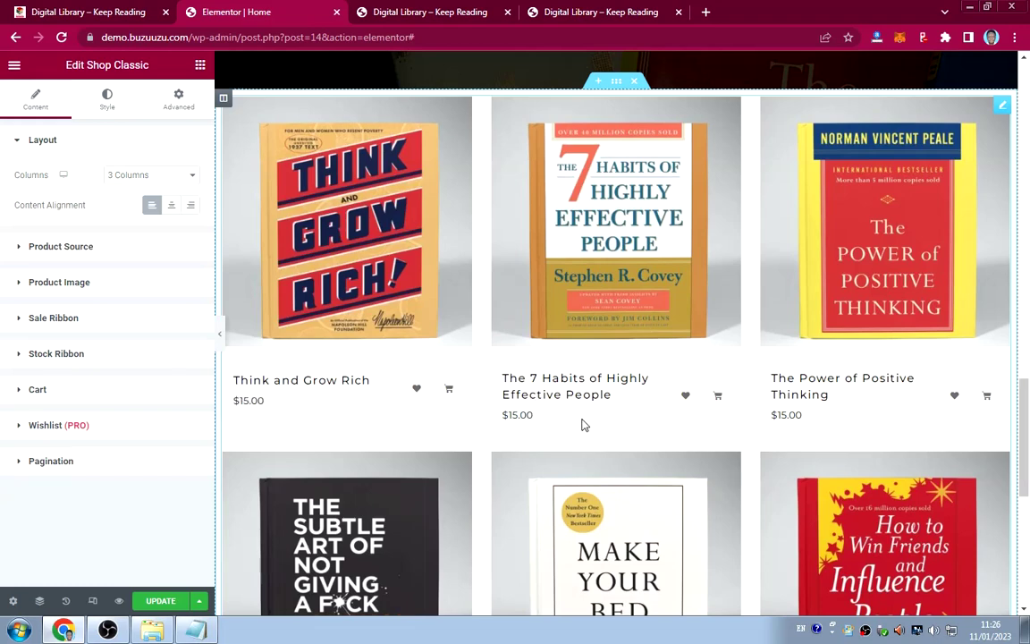
scroll(581, 421, down, 3)
scroll(581, 420, down, 2)
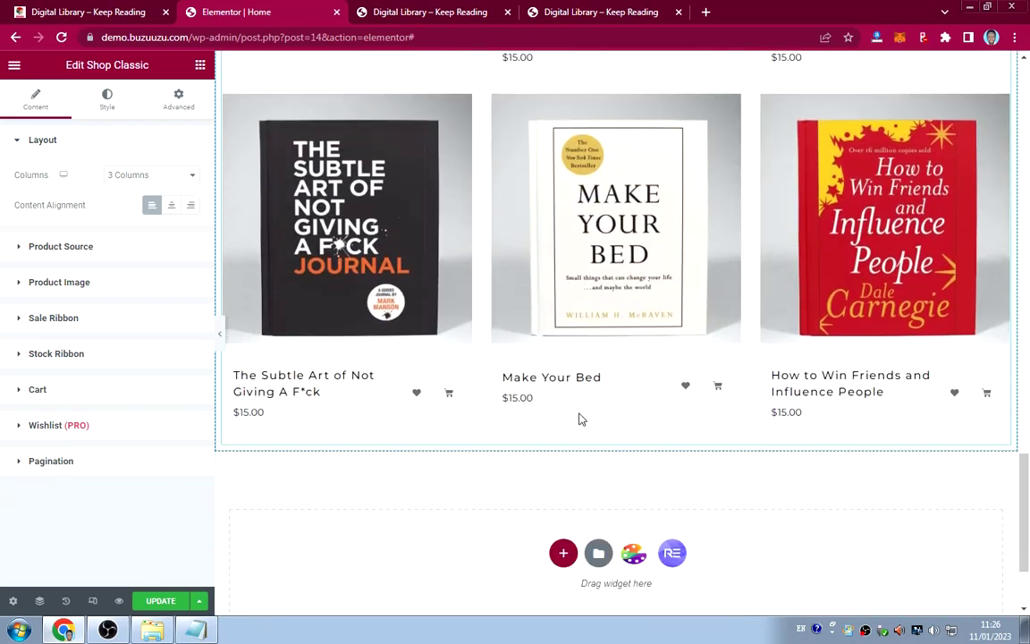
scroll(580, 419, up, 5)
scroll(579, 419, up, 1)
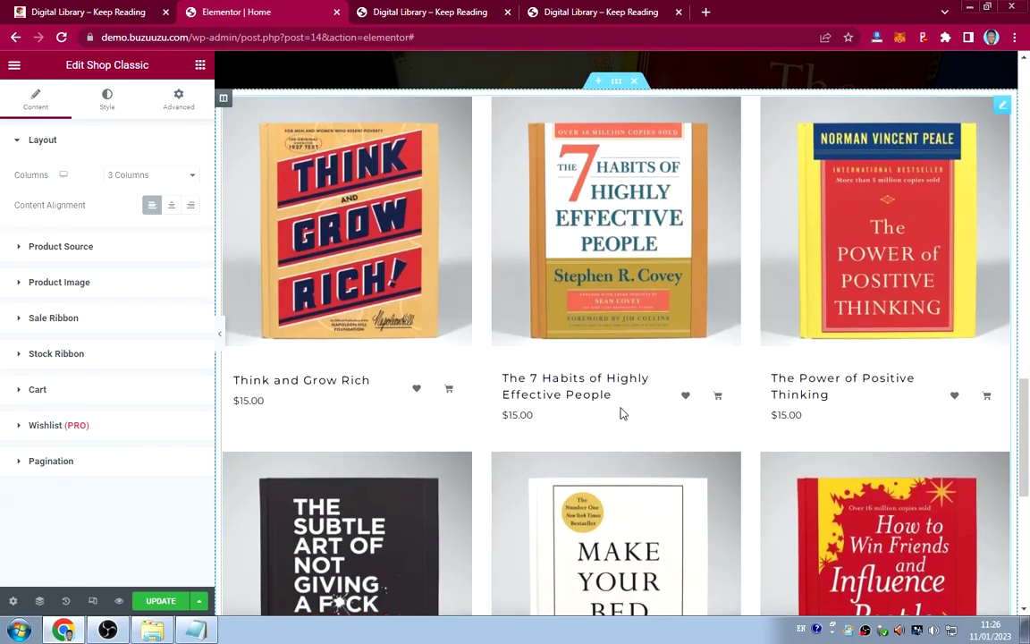
click(63, 17)
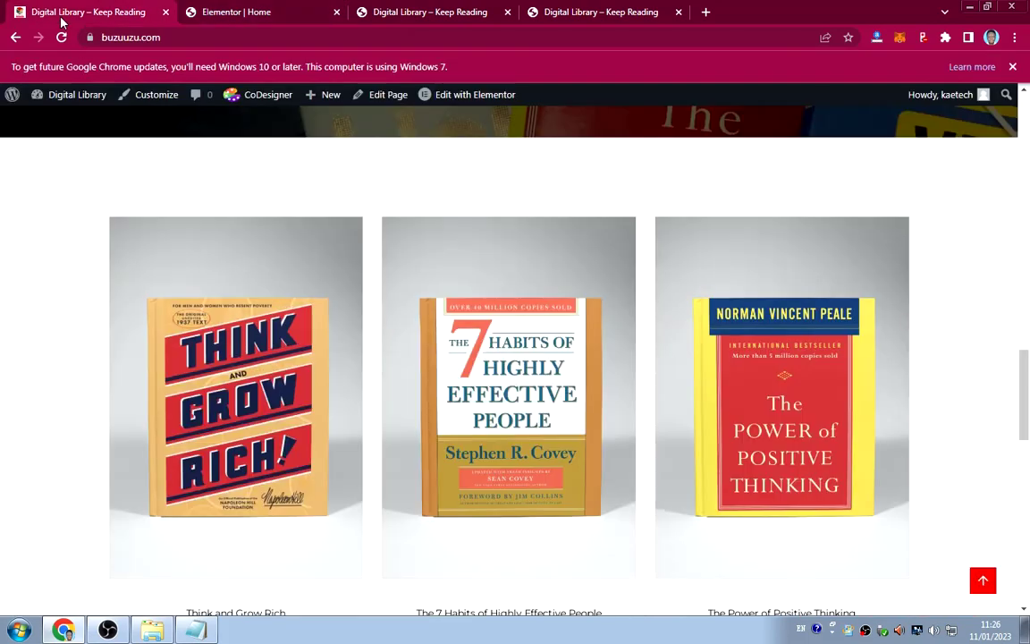
scroll(368, 386, down, 2)
scroll(364, 376, up, 2)
click(253, 18)
Delete the Shop Classic widget from the section below the banner.
scroll(626, 219, up, 3)
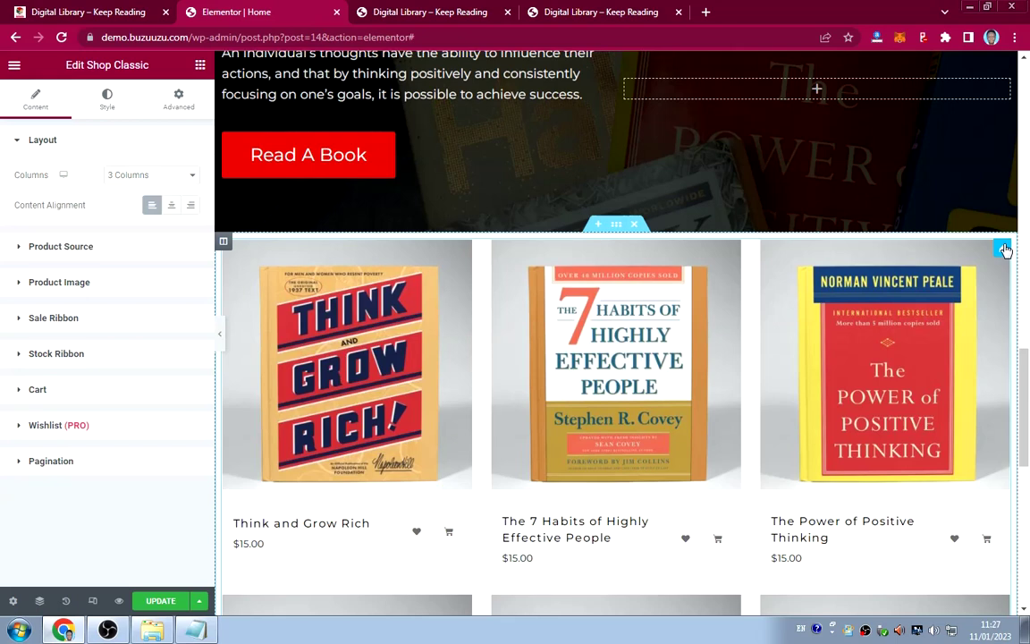
right_click(1004, 250)
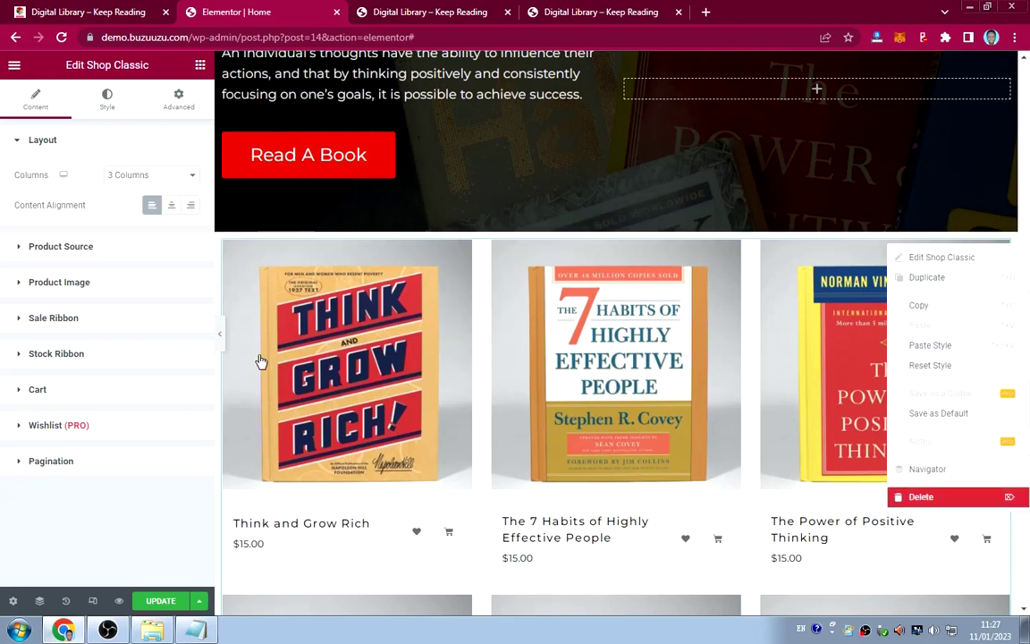
key(Delete)
Place the CoDesigner Shop Standard widget in the empty section and look over its product layout.
scroll(115, 308, down, 2)
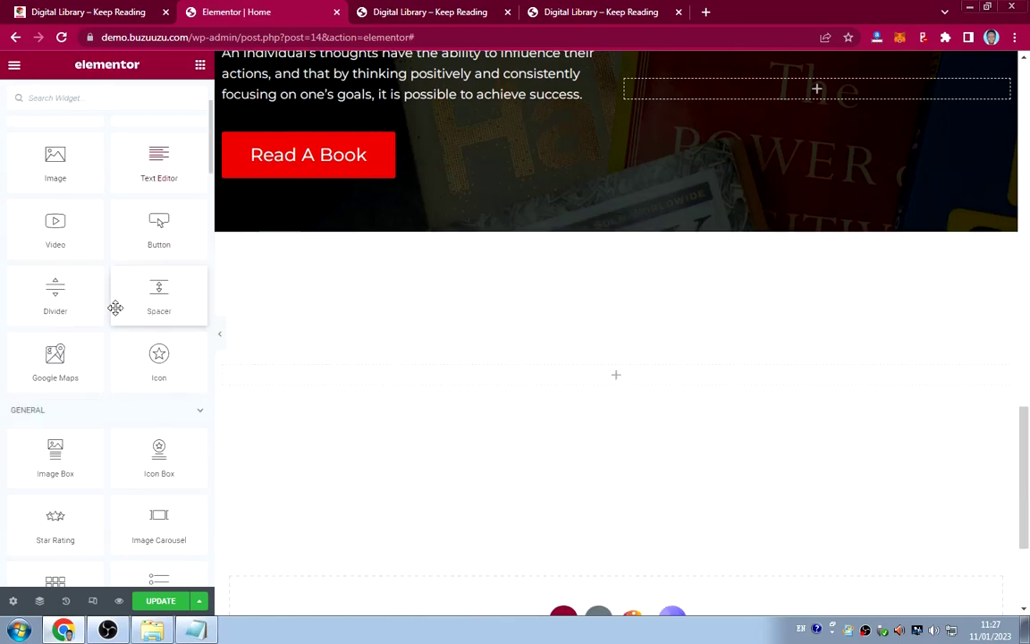
scroll(116, 307, down, 10)
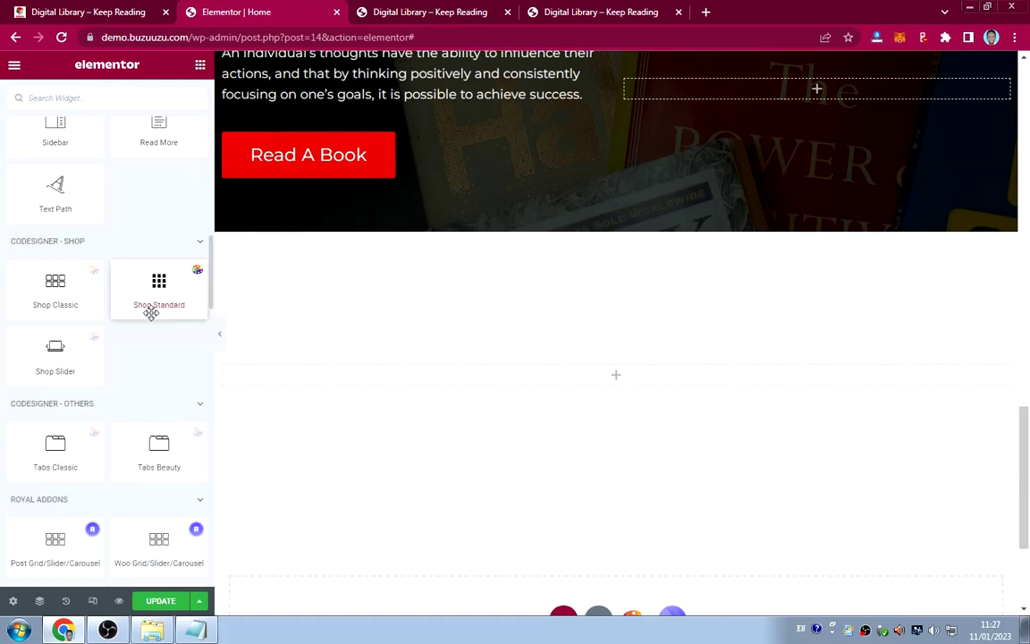
drag(155, 281, 396, 380)
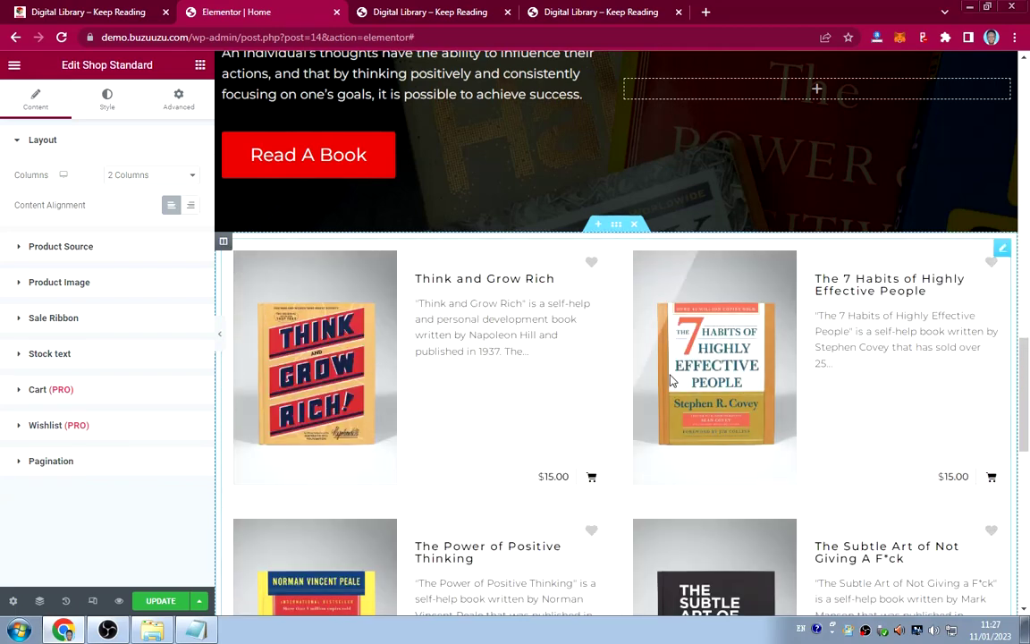
scroll(654, 390, down, 5)
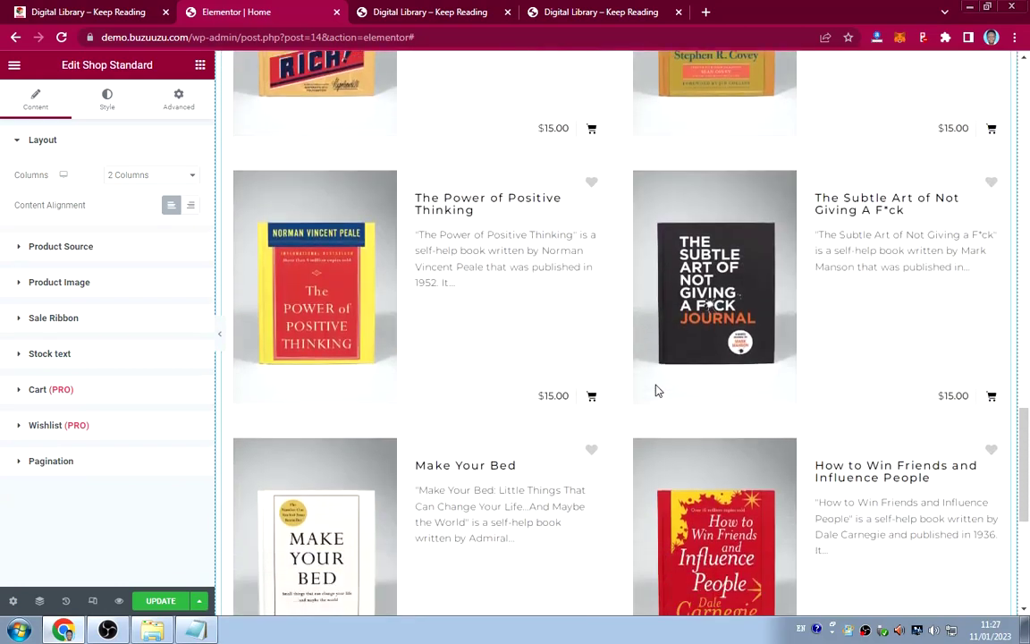
scroll(654, 389, up, 4)
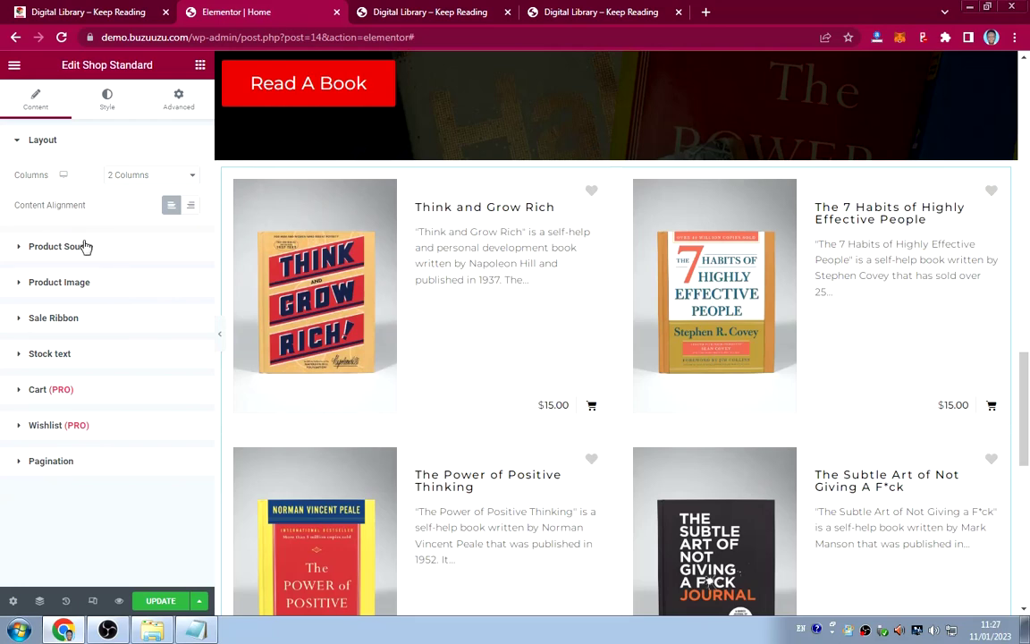
Set the Shop Standard grid to 3 columns and inspect its product source and card style settings.
click(139, 179)
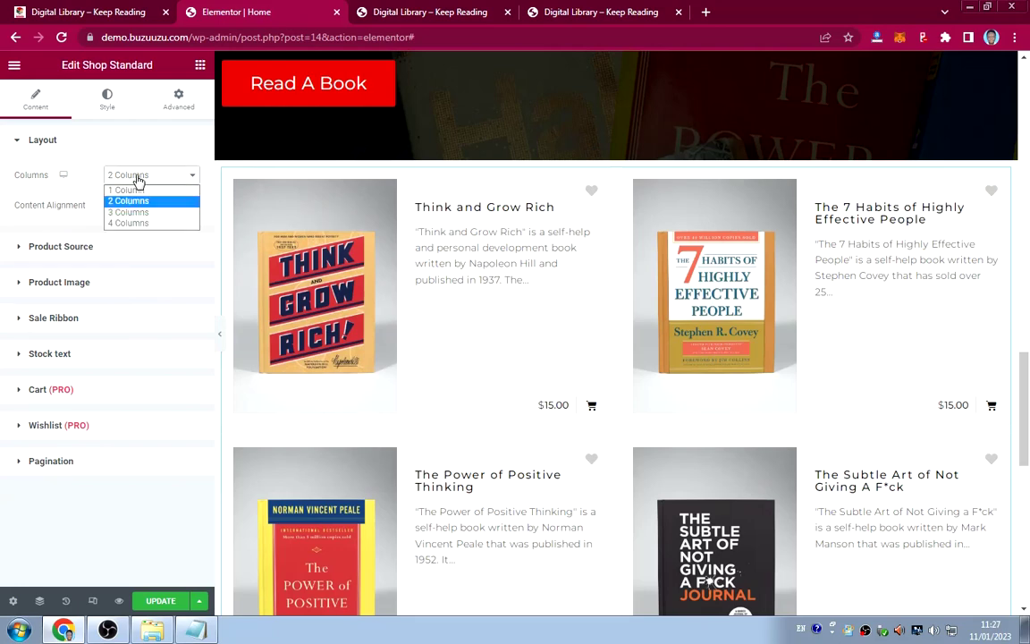
click(139, 219)
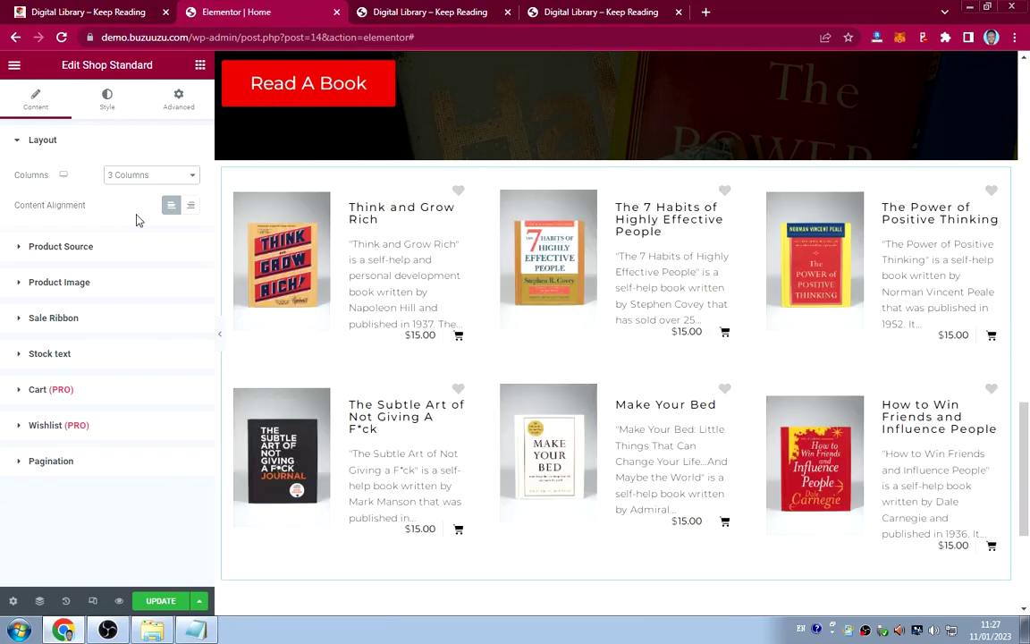
click(85, 249)
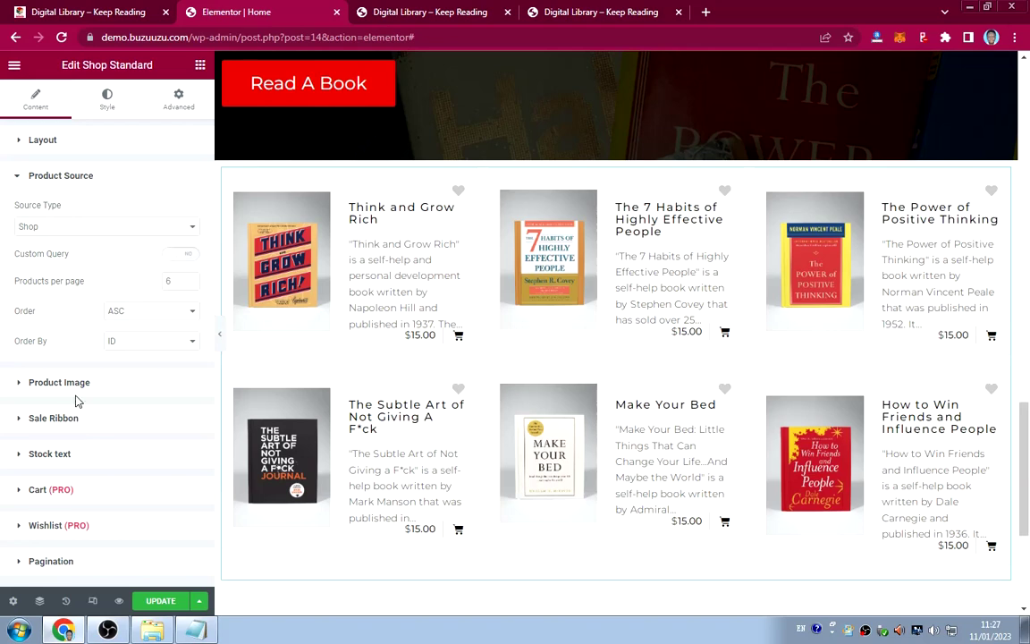
click(106, 100)
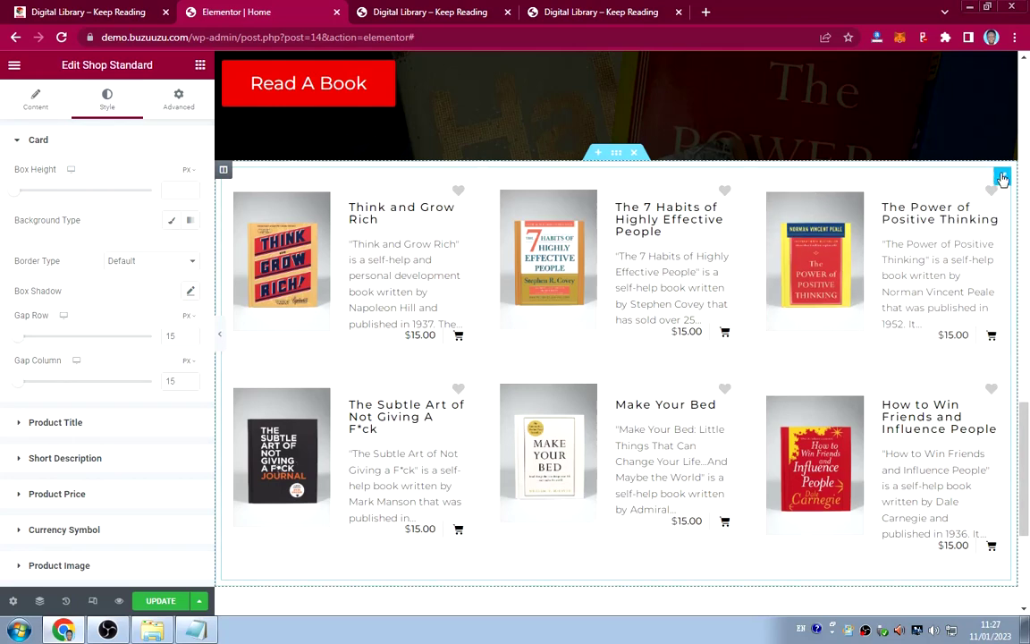
Delete the Shop Standard widget below the banner and place the CoDesigner Shop Classic widget in the emptied section.
right_click(1002, 179)
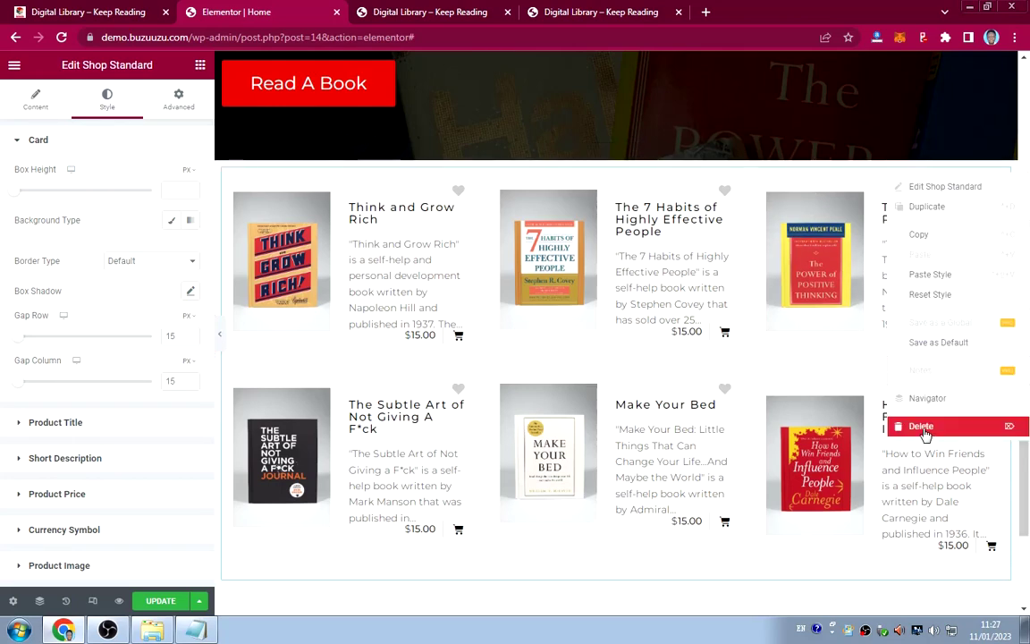
click(922, 427)
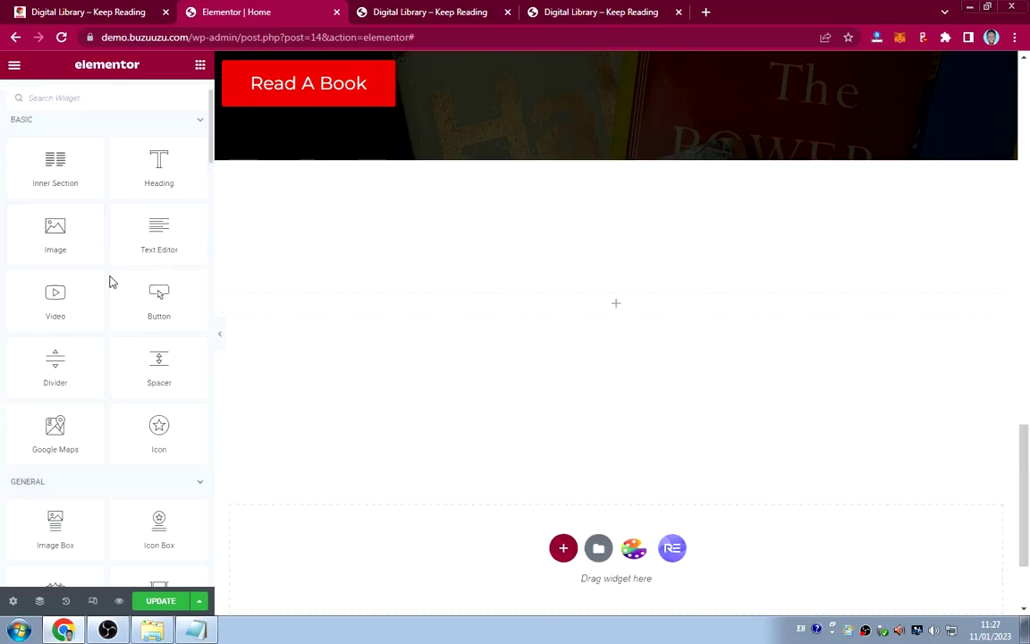
scroll(110, 277, down, 9)
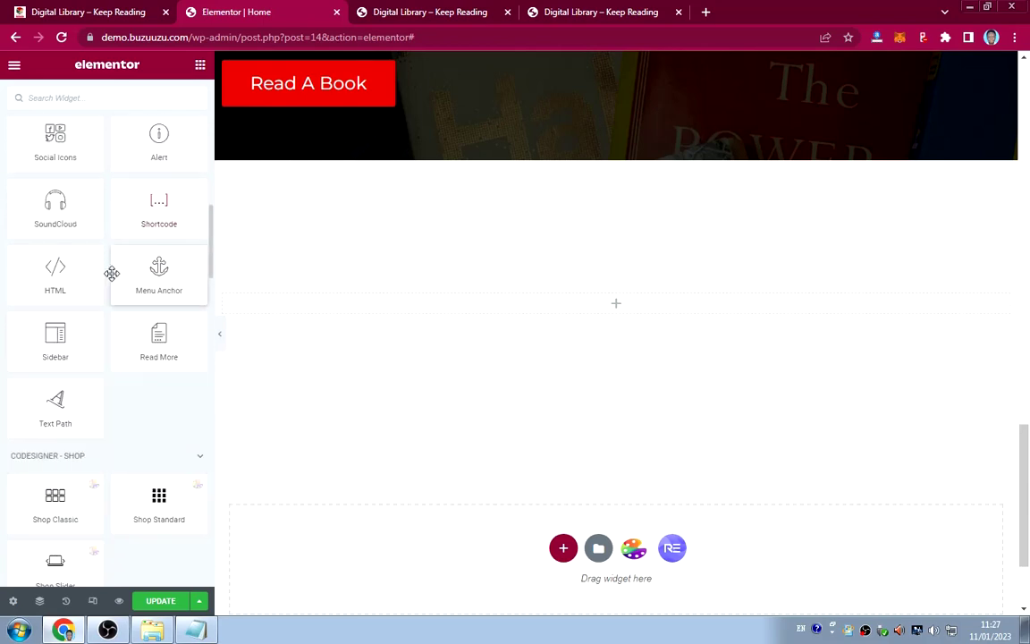
scroll(111, 273, down, 4)
drag(98, 292, 418, 300)
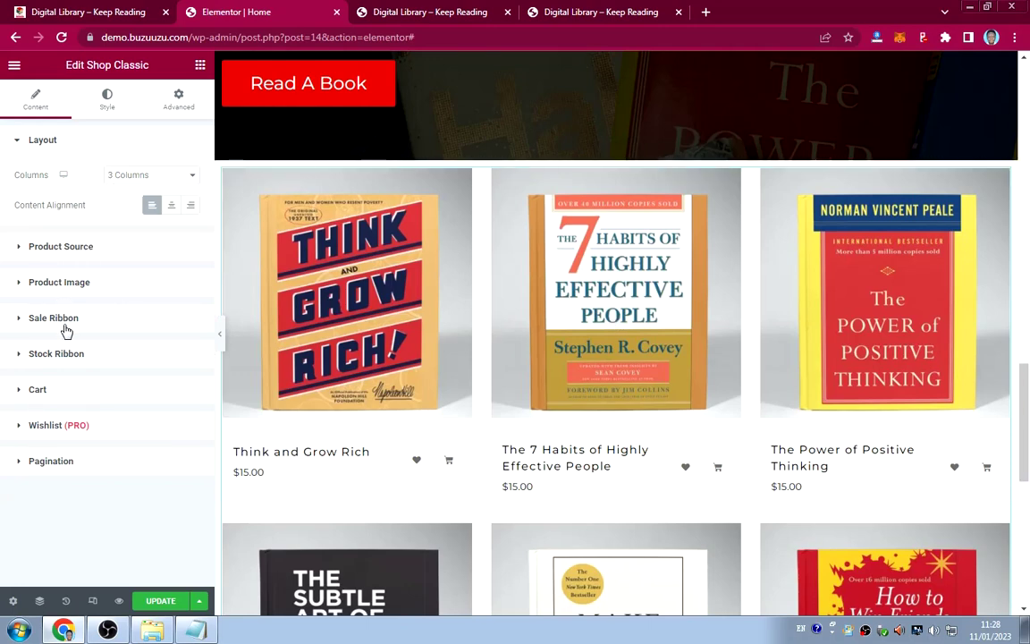
Hide the cart icon in the Shop Classic grid and center its content alignment.
click(100, 390)
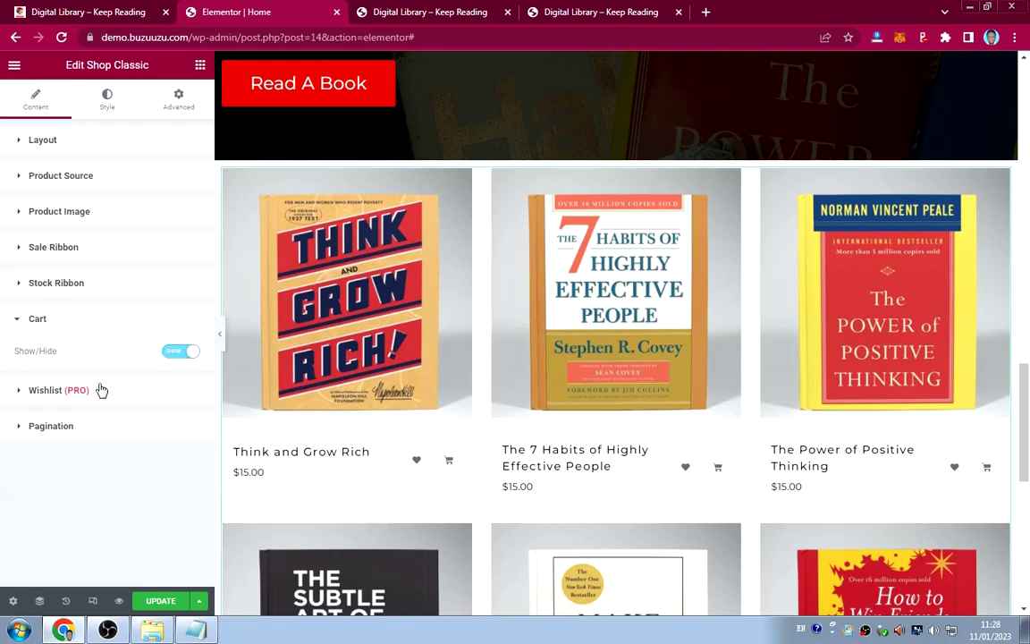
click(170, 352)
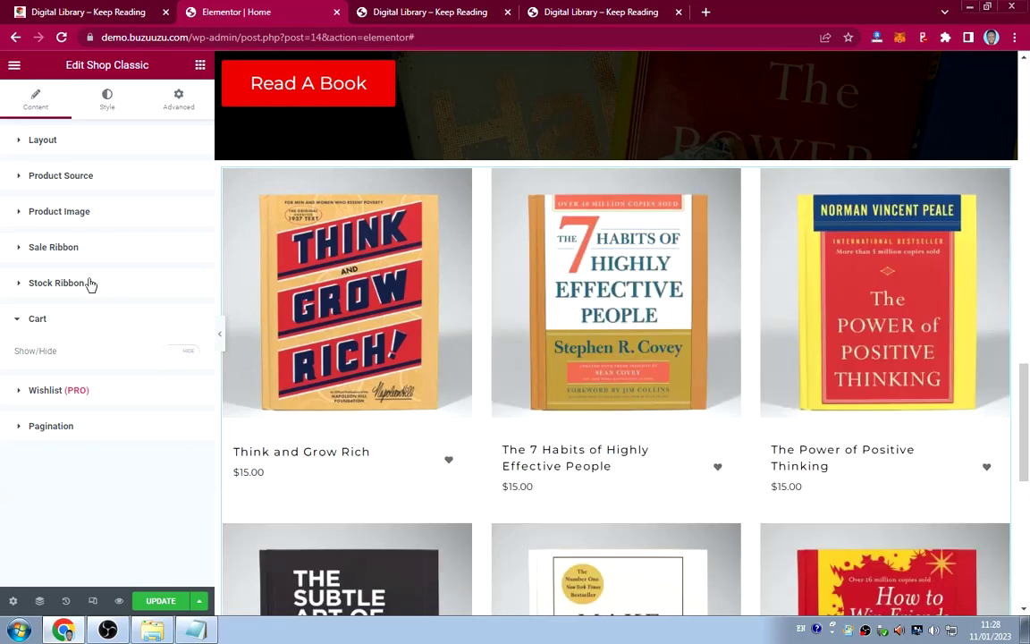
click(102, 144)
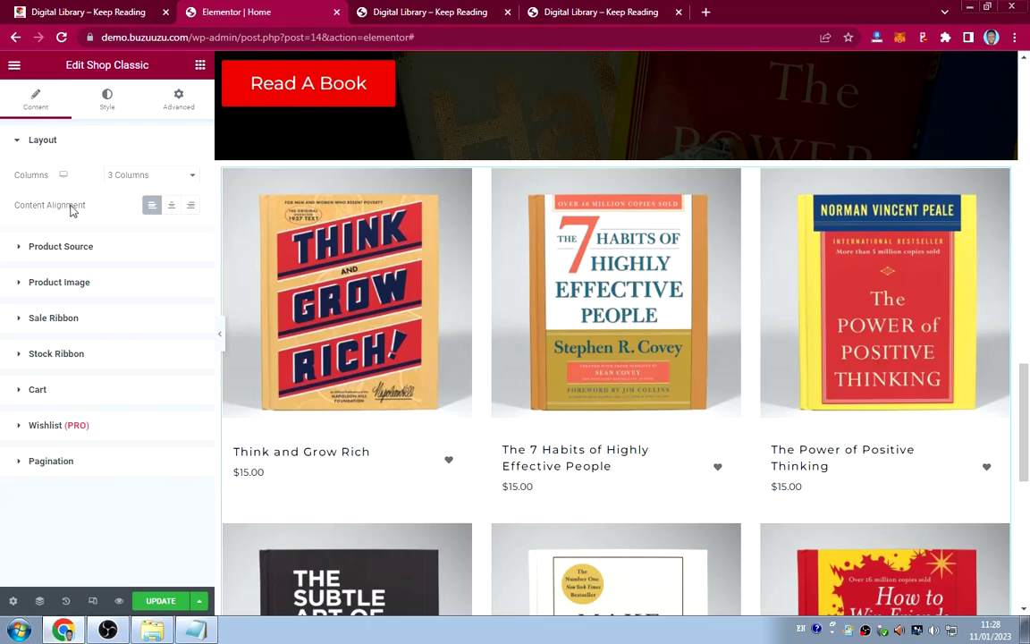
click(176, 208)
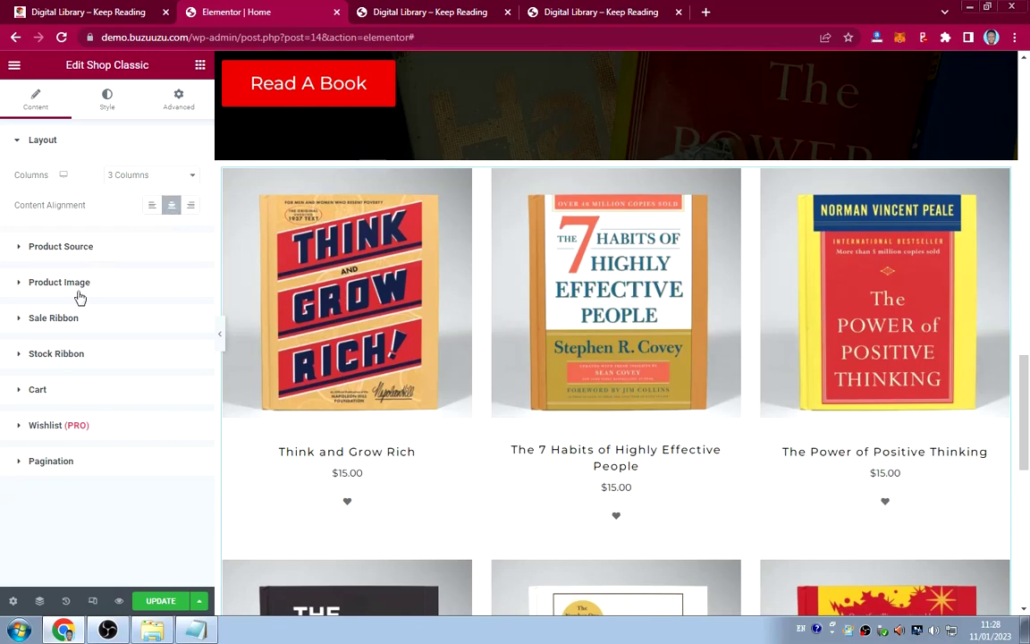
Hide the wishlist icon and the pagination of the Shop Classic grid.
click(126, 426)
click(176, 386)
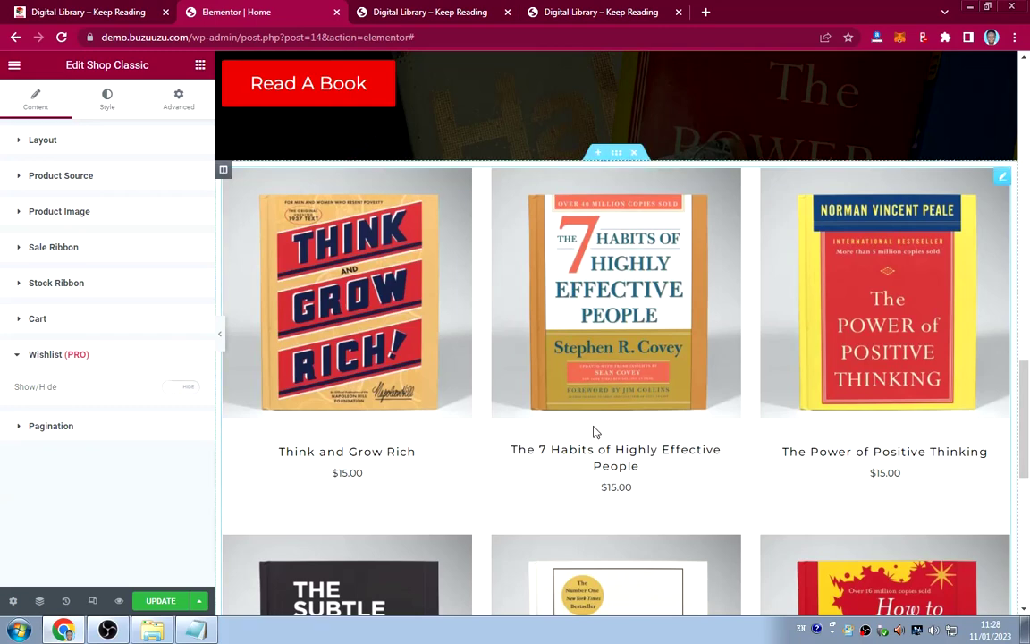
click(122, 355)
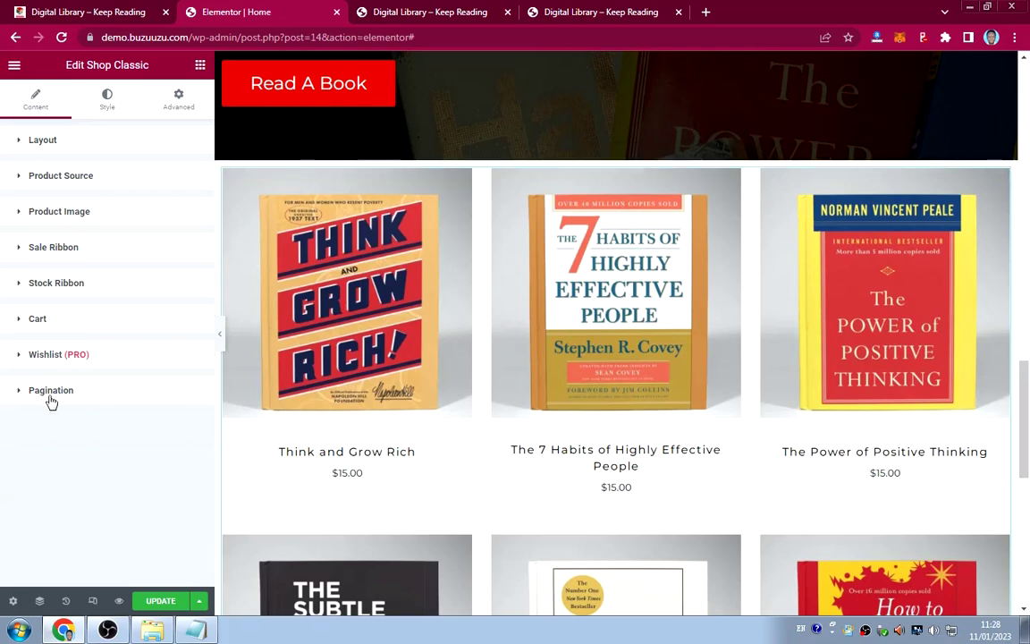
click(107, 397)
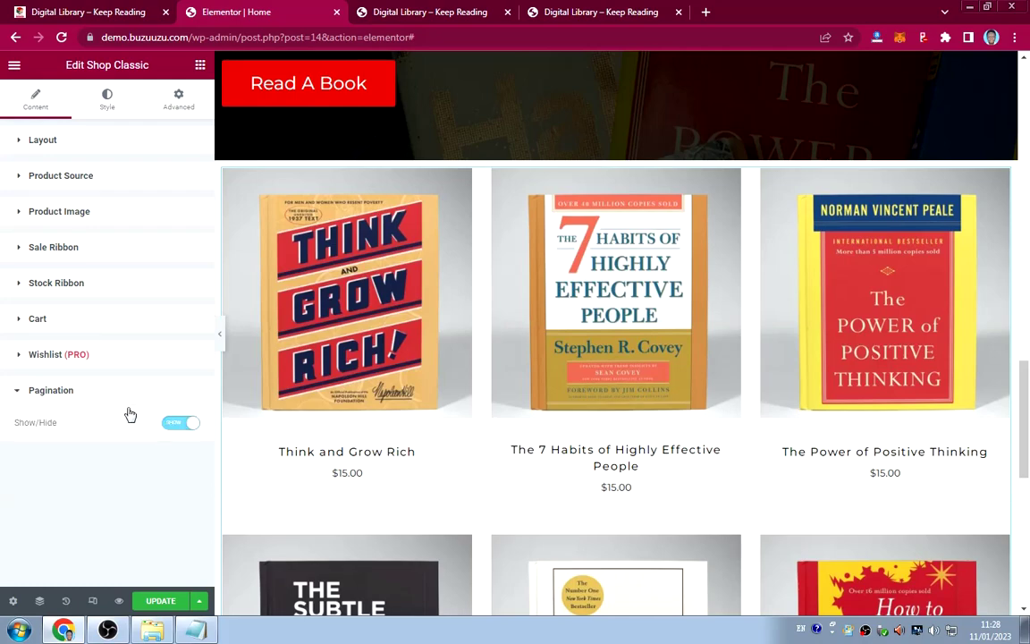
click(178, 425)
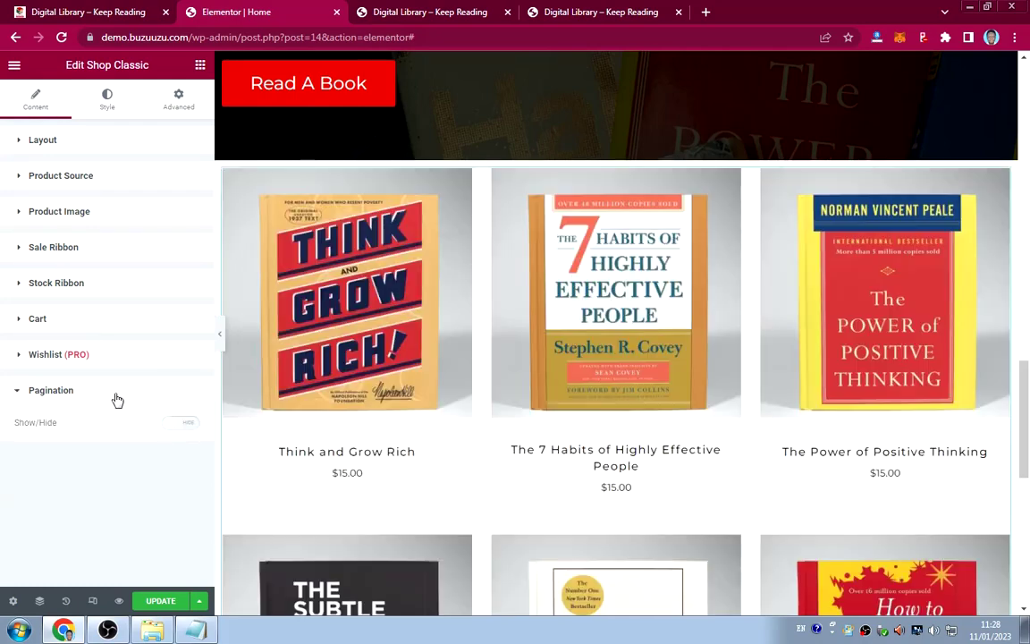
click(117, 400)
Look over both rows of the book grid, checking the titles and prices under the covers.
scroll(515, 395, down, 5)
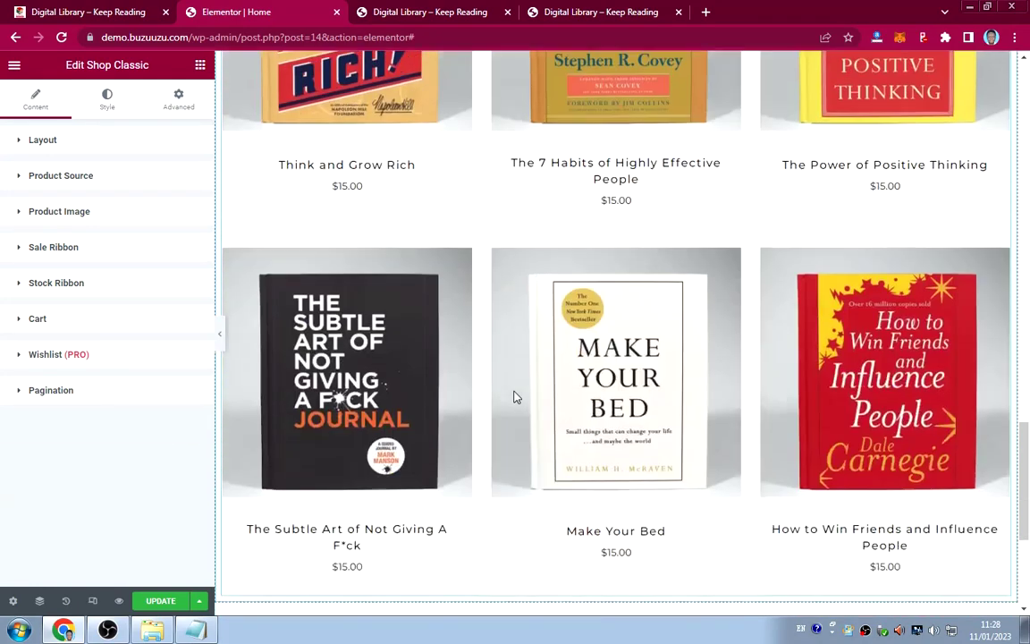
scroll(515, 395, up, 4)
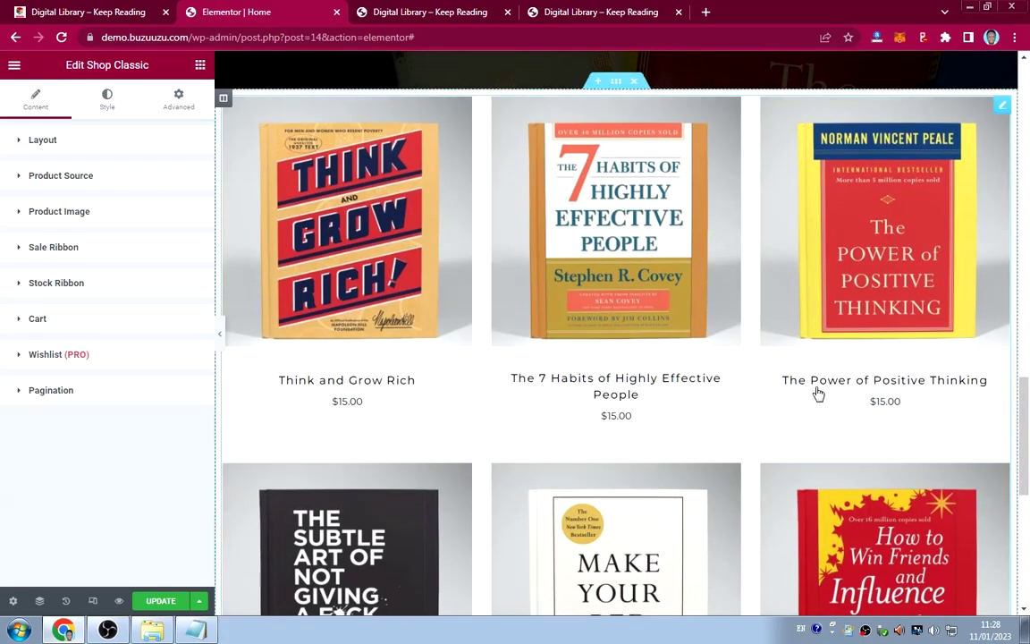
scroll(645, 381, down, 2)
scroll(643, 379, up, 1)
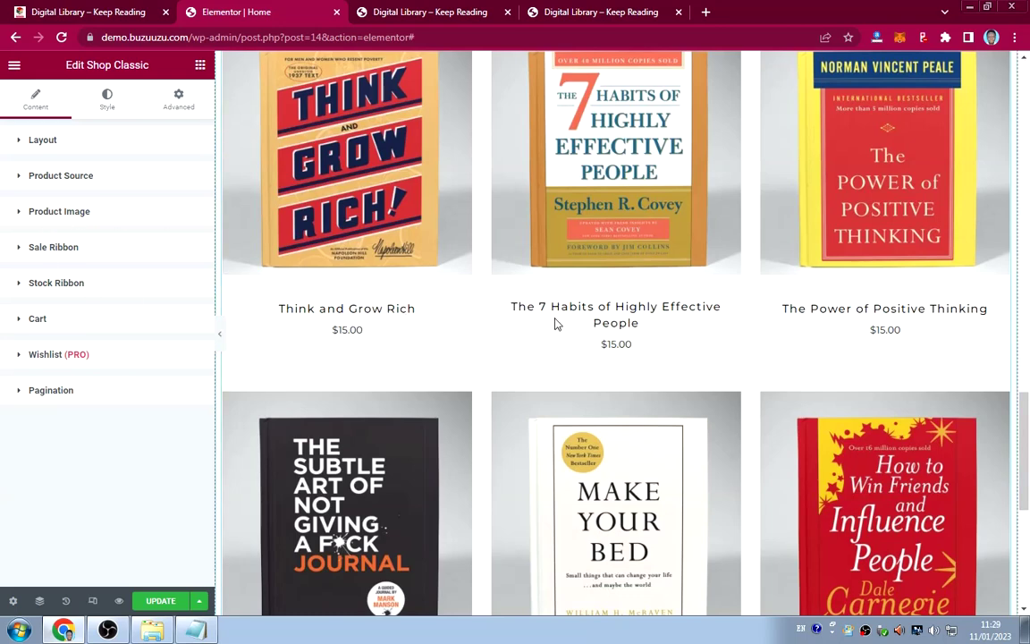
scroll(603, 331, down, 3)
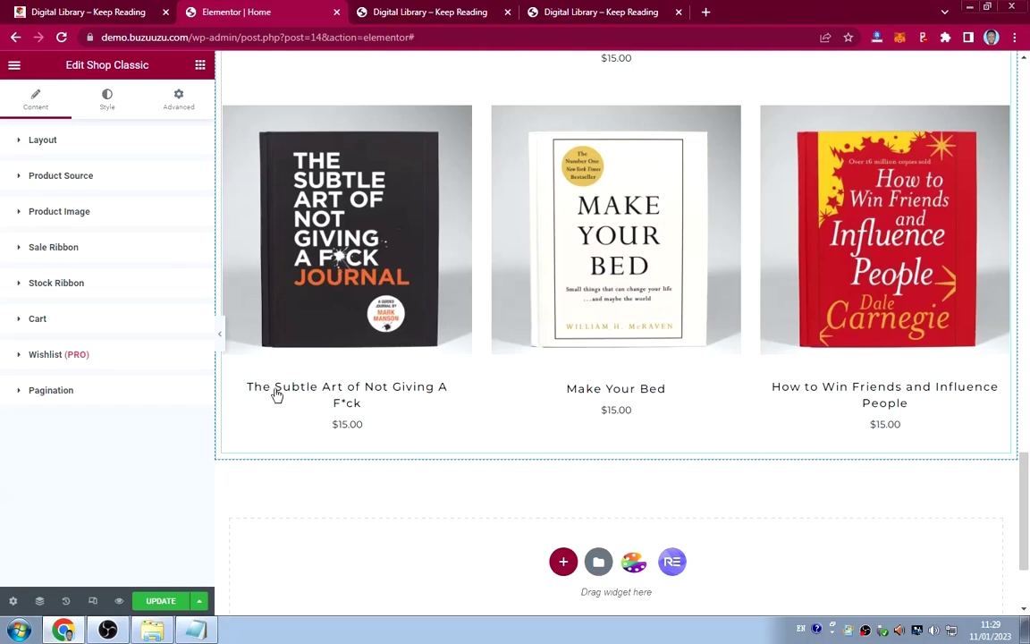
scroll(605, 378, up, 1)
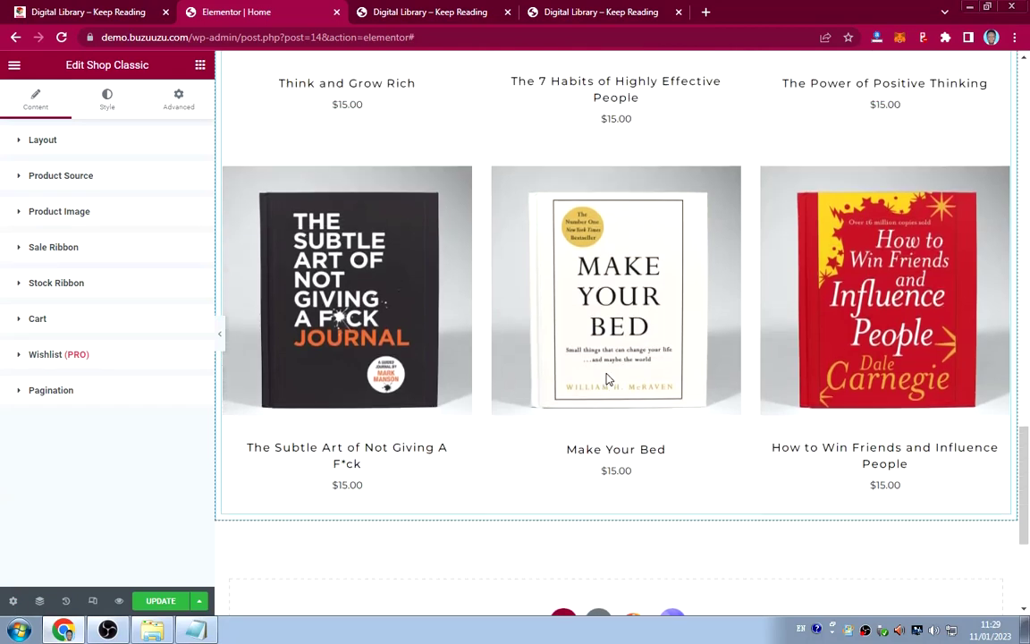
scroll(605, 379, up, 2)
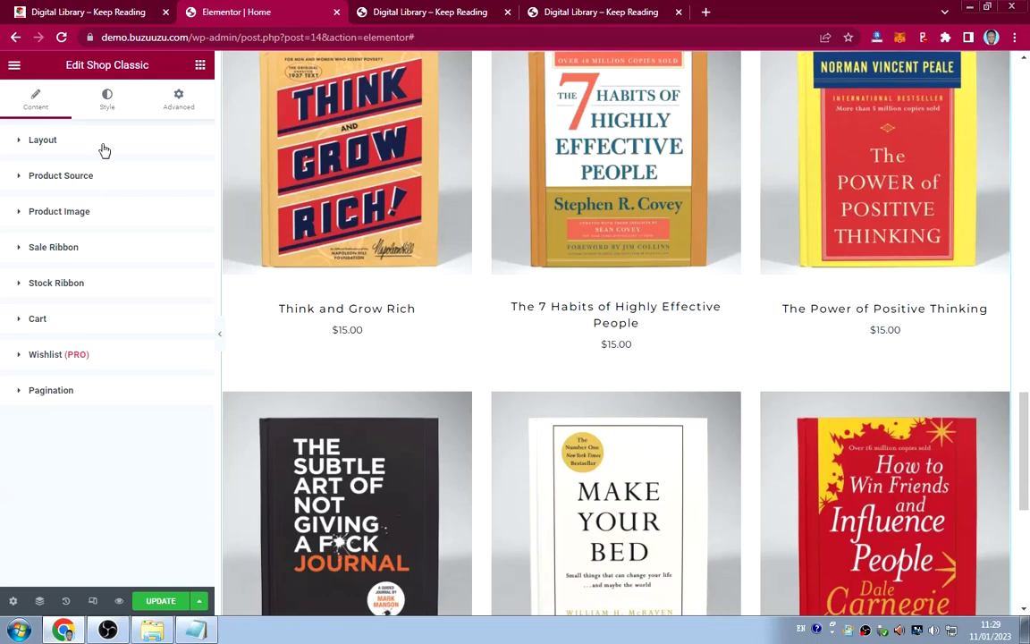
Copy the hex code E30D0D from the Notepad notes and apply it as the grid's product price color.
click(106, 101)
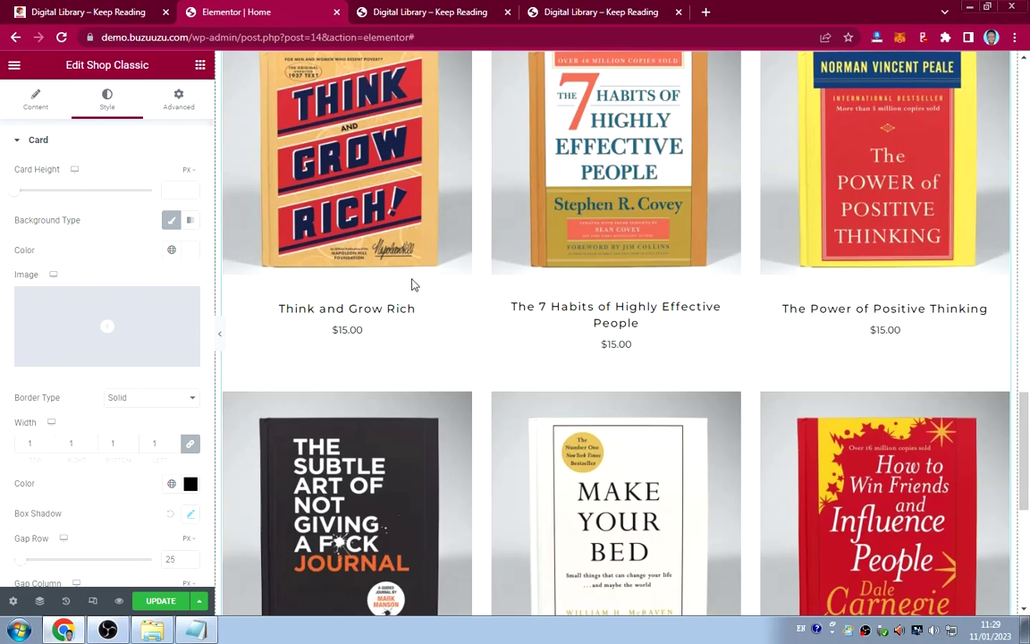
scroll(92, 261, down, 1)
scroll(92, 261, down, 3)
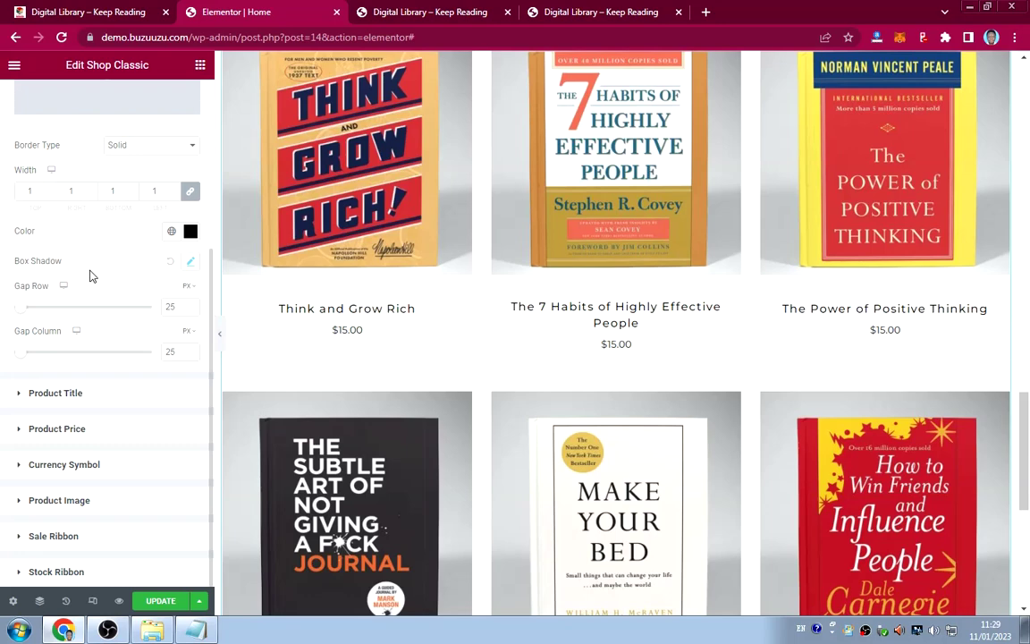
click(102, 431)
click(191, 247)
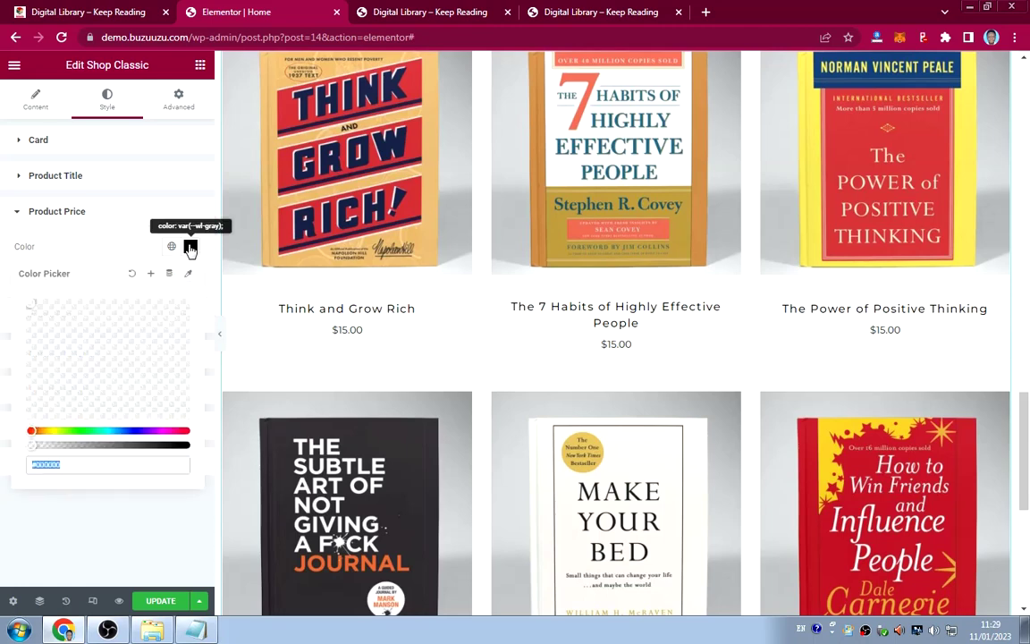
click(195, 631)
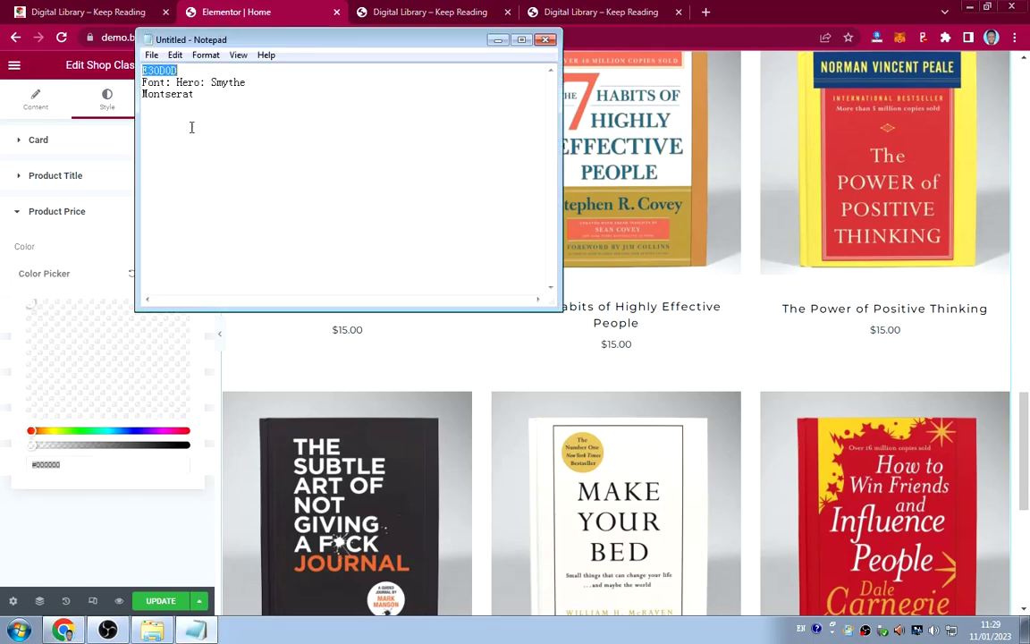
right_click(161, 71)
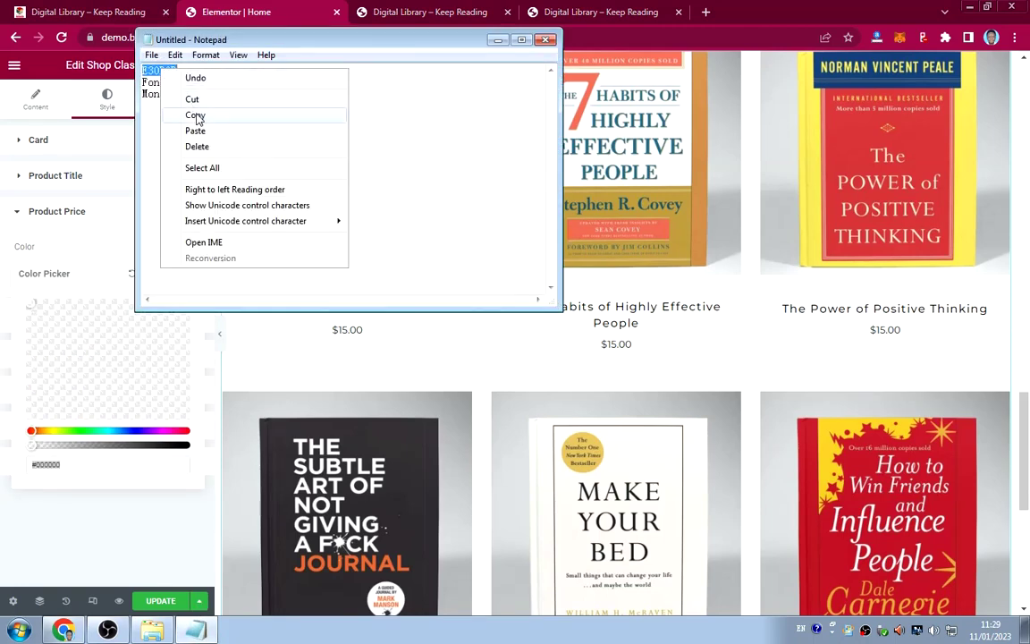
click(196, 117)
click(76, 465)
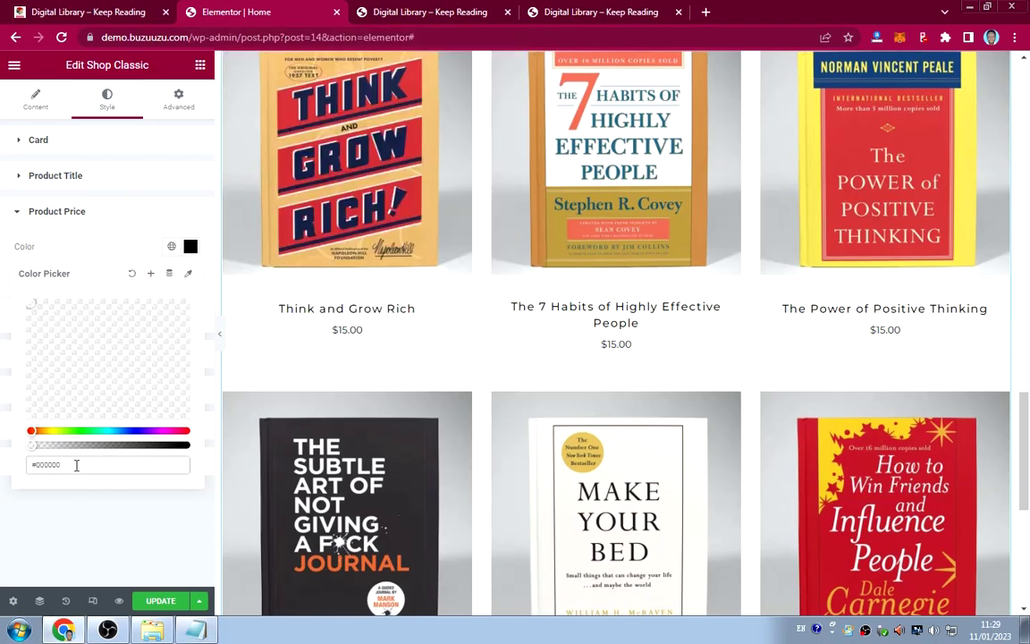
key(ctrl+a)
key(ctrl+v)
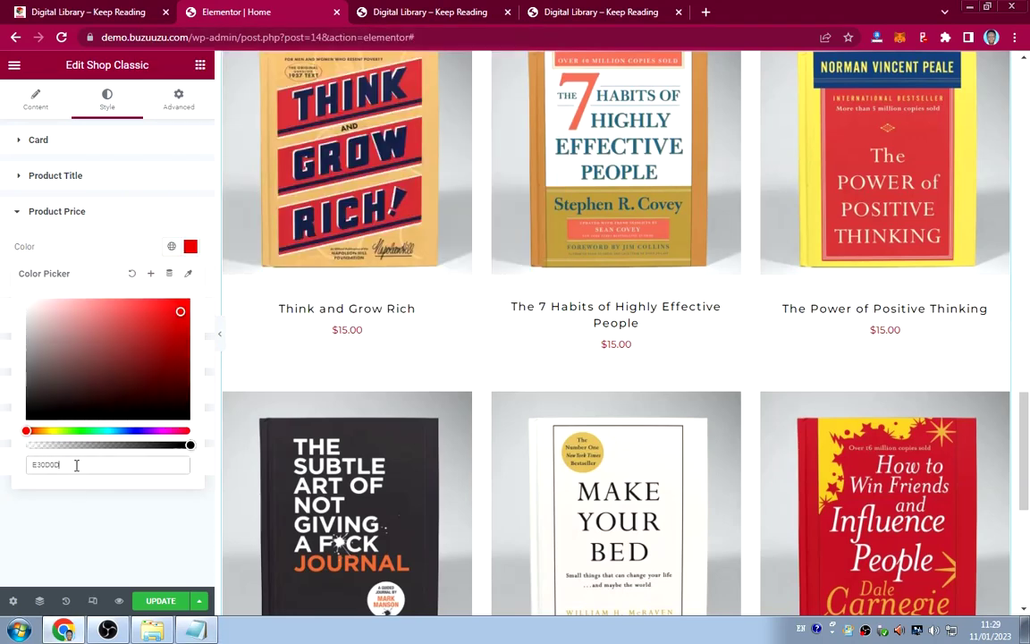
click(75, 213)
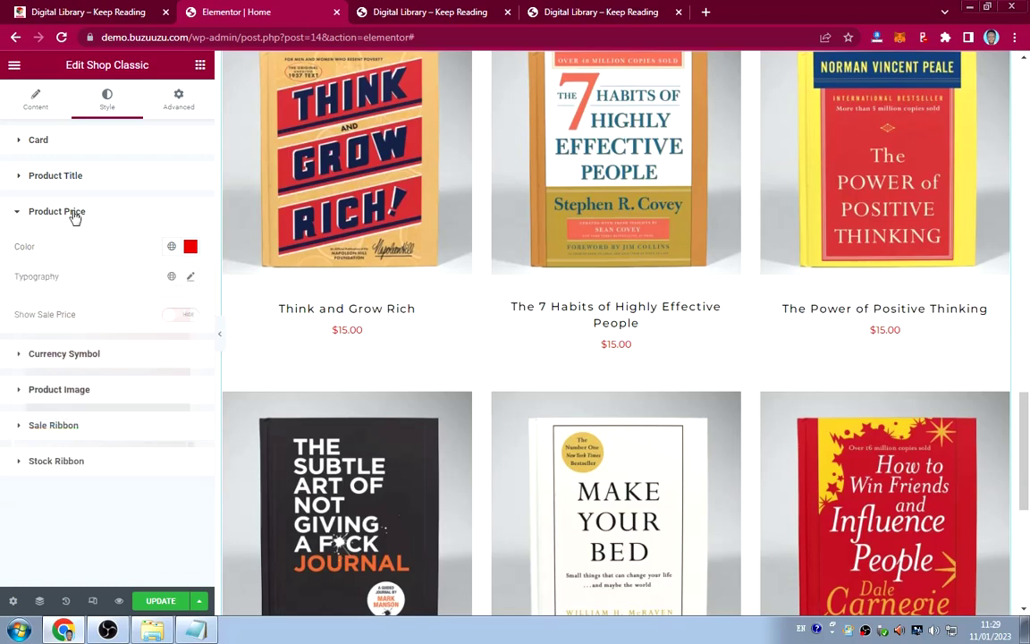
Compare the grid text with the reference site and set the product title font size to 14 px.
click(89, 10)
scroll(350, 469, down, 2)
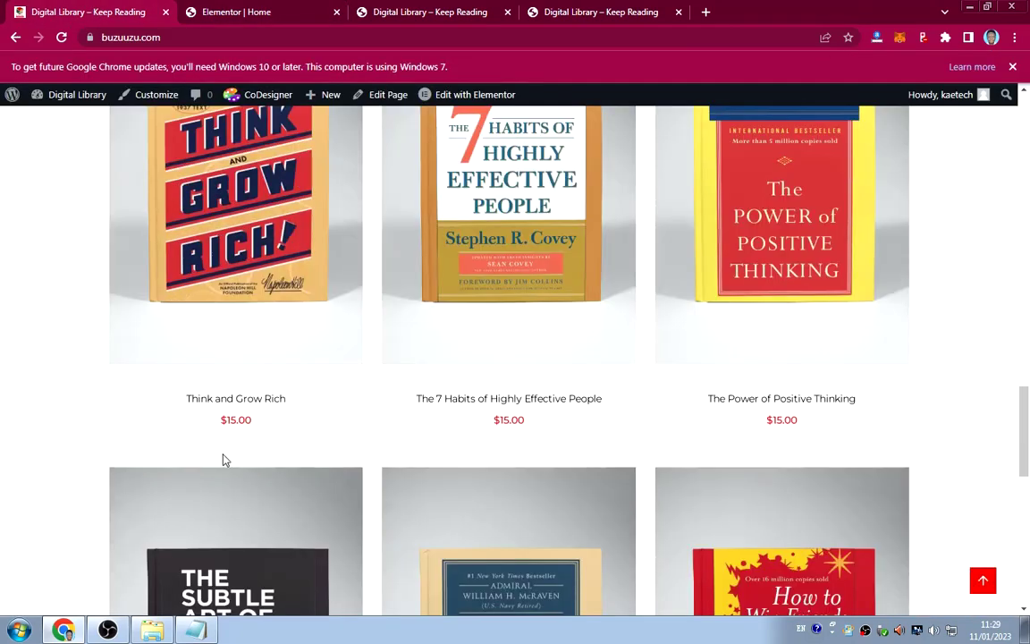
click(219, 13)
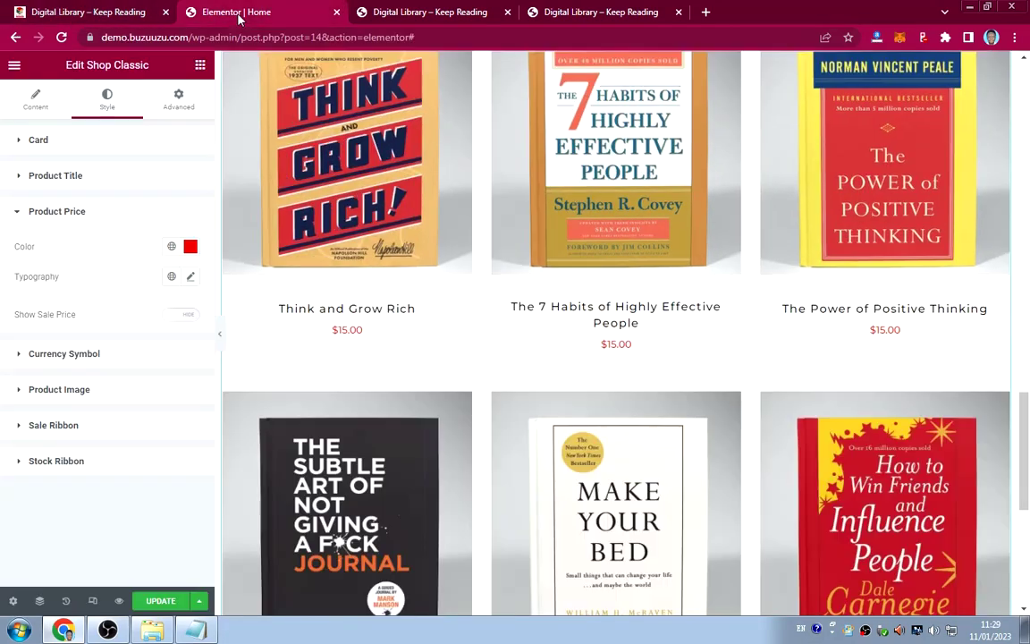
click(82, 176)
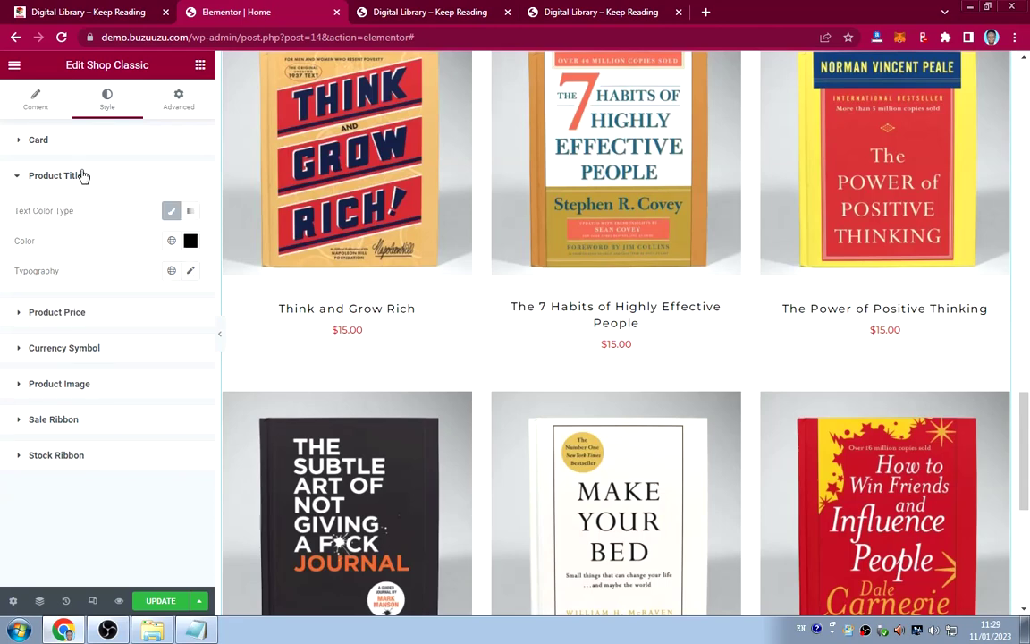
click(191, 272)
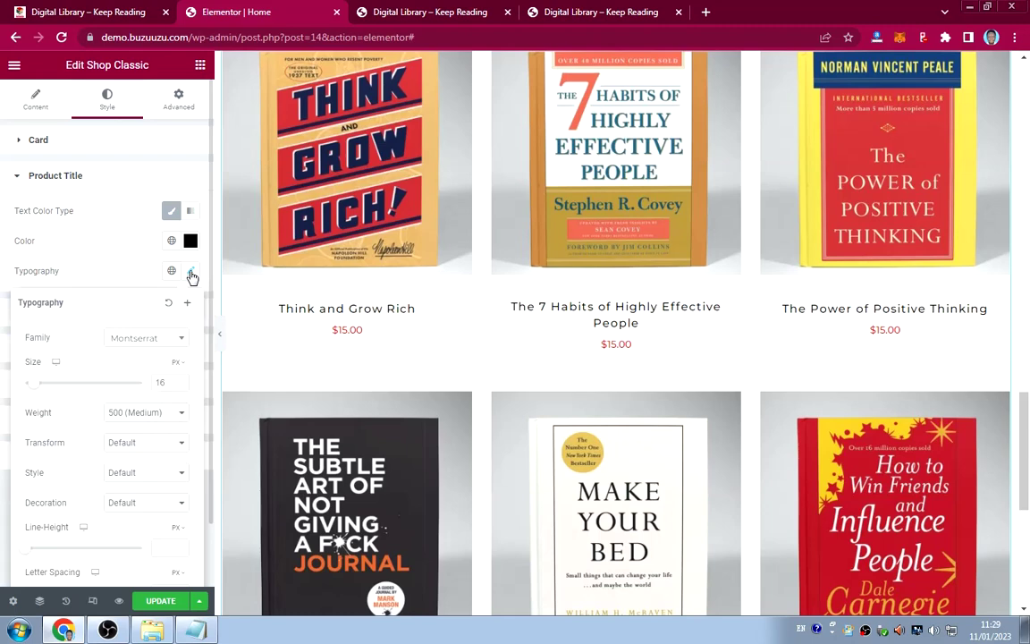
click(180, 386)
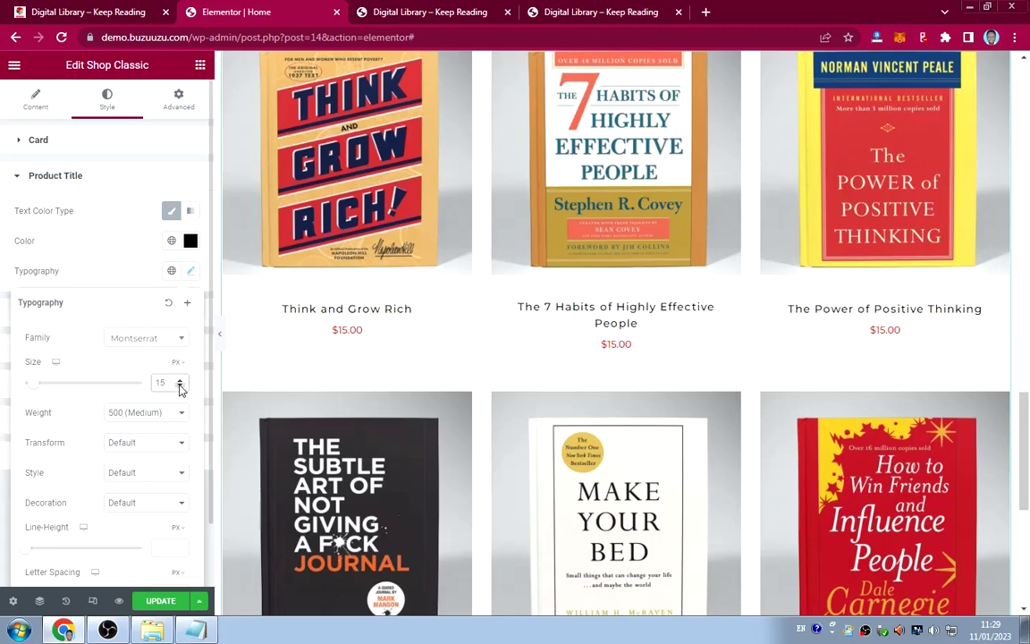
click(179, 387)
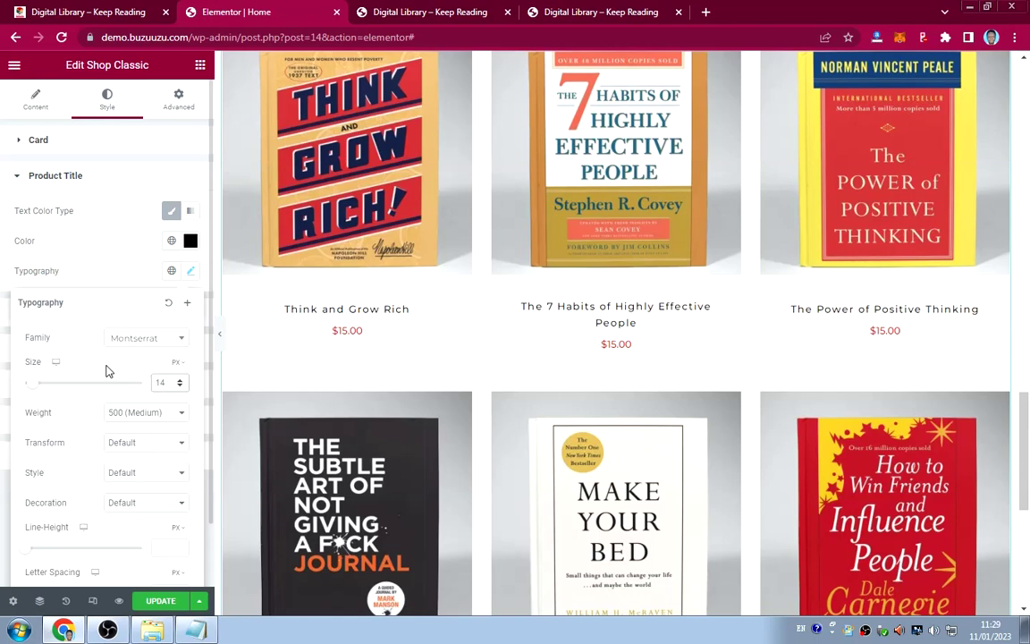
Preview the book grid at full page width with the editor's settings hidden, checking the titles and prices.
click(223, 337)
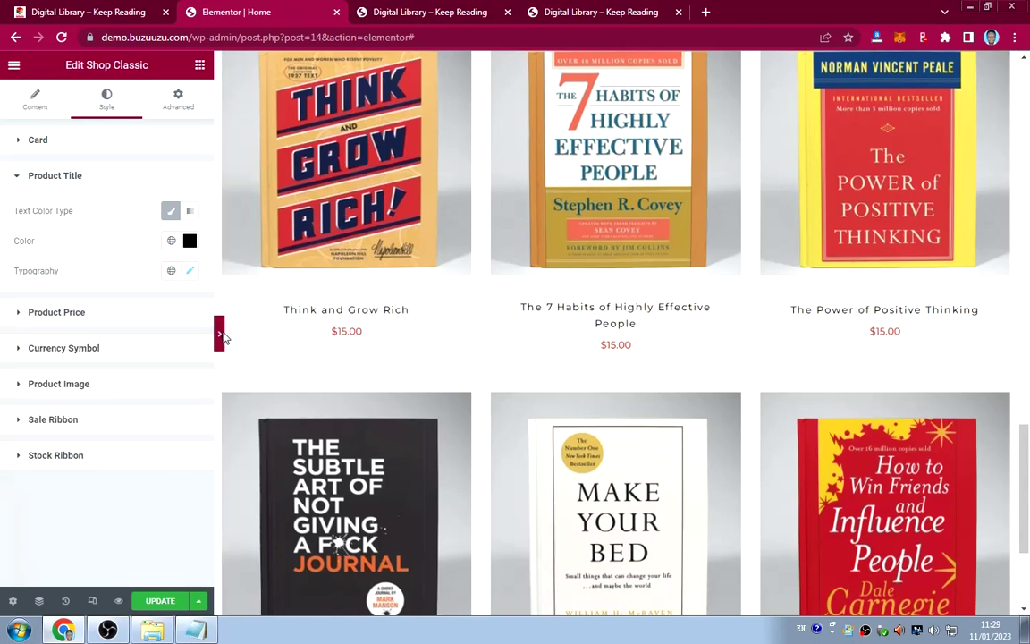
click(224, 337)
scroll(322, 335, down, 3)
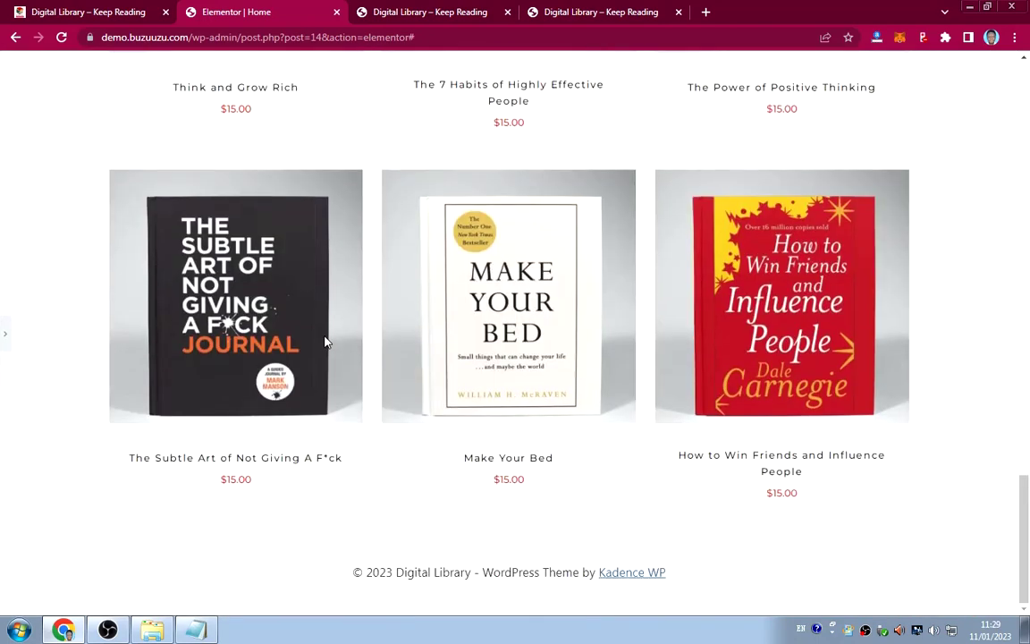
scroll(325, 341, up, 2)
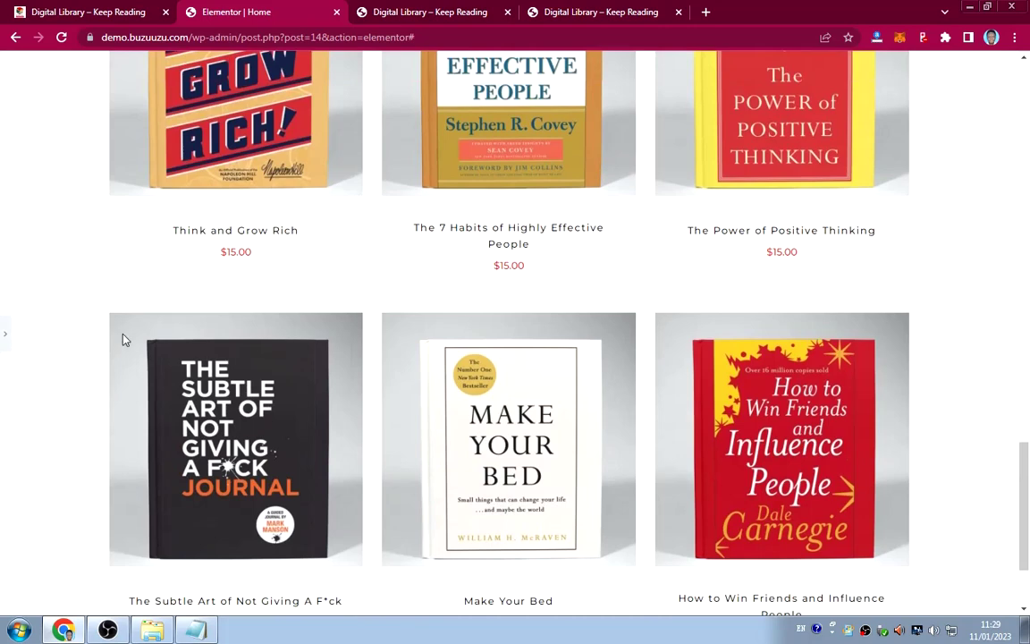
Set the book grid's product title font size to 15 px and its letter spacing to -0.3 px.
click(4, 338)
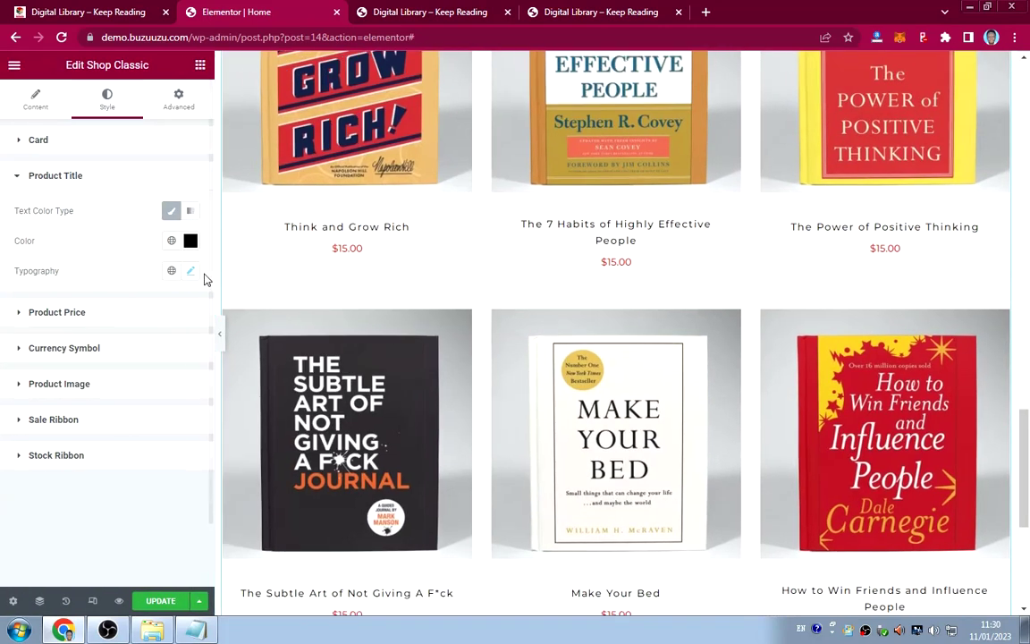
click(190, 270)
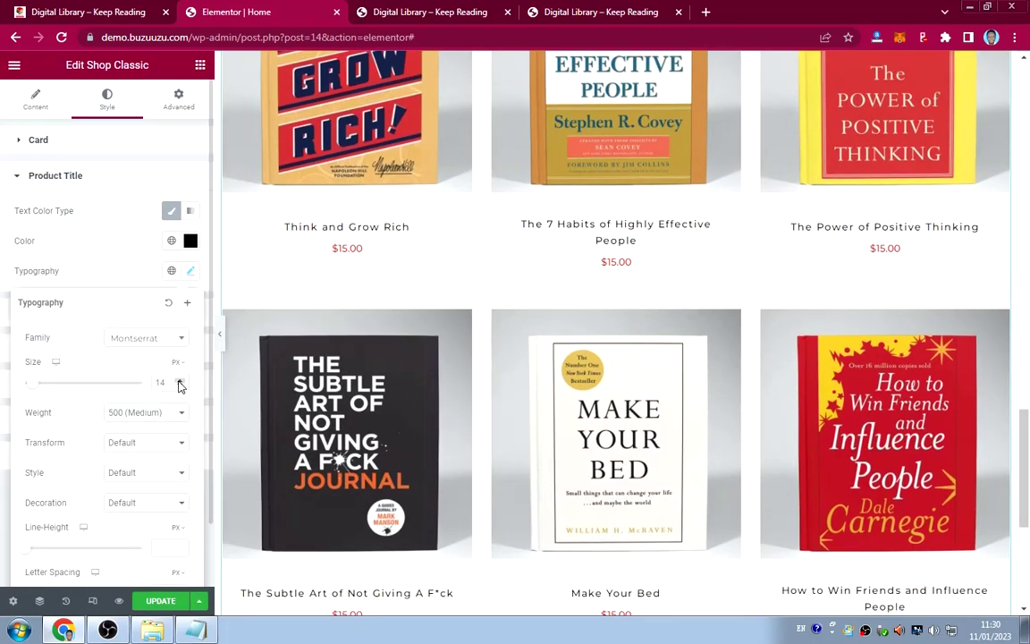
click(113, 273)
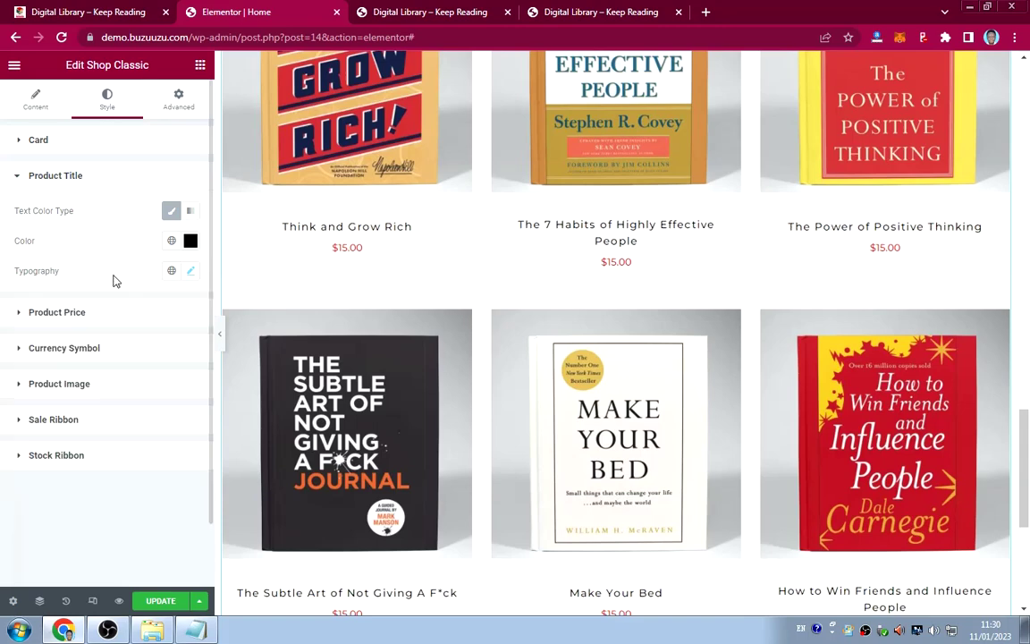
click(189, 270)
scroll(134, 416, down, 1)
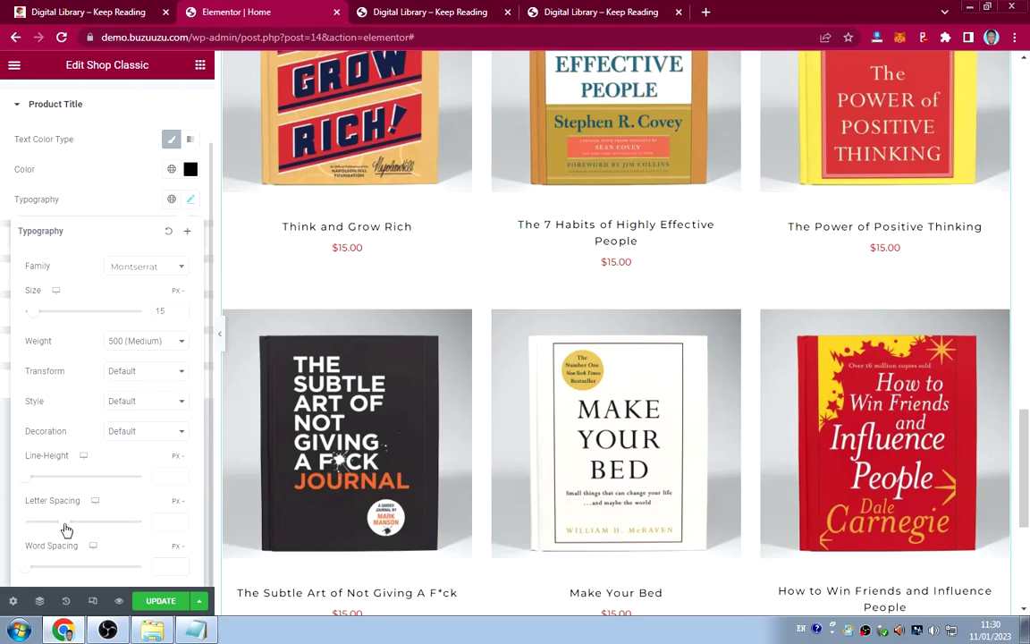
drag(63, 528, 61, 527)
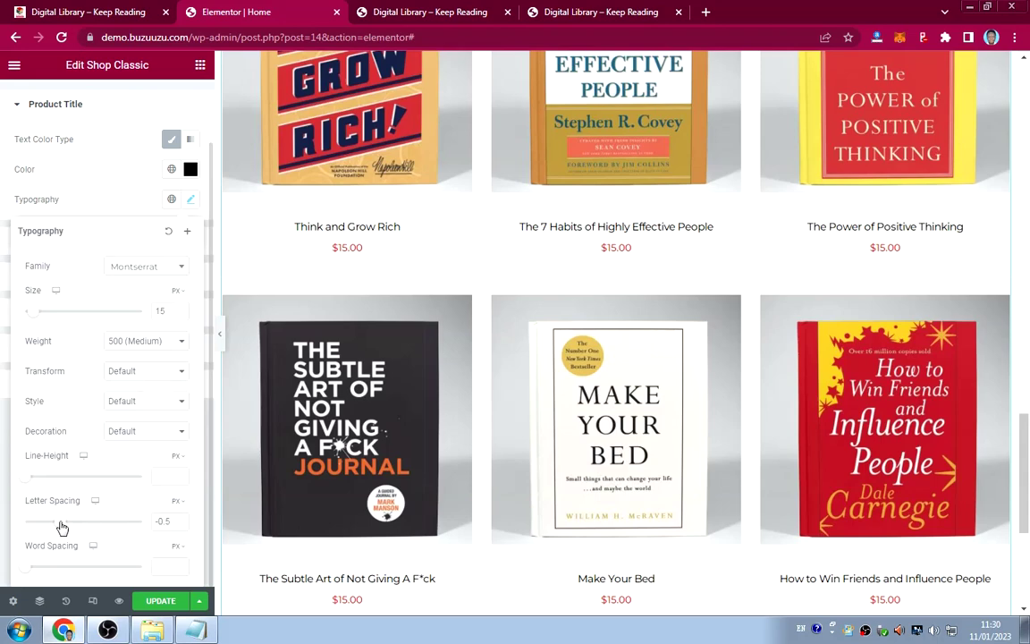
click(180, 521)
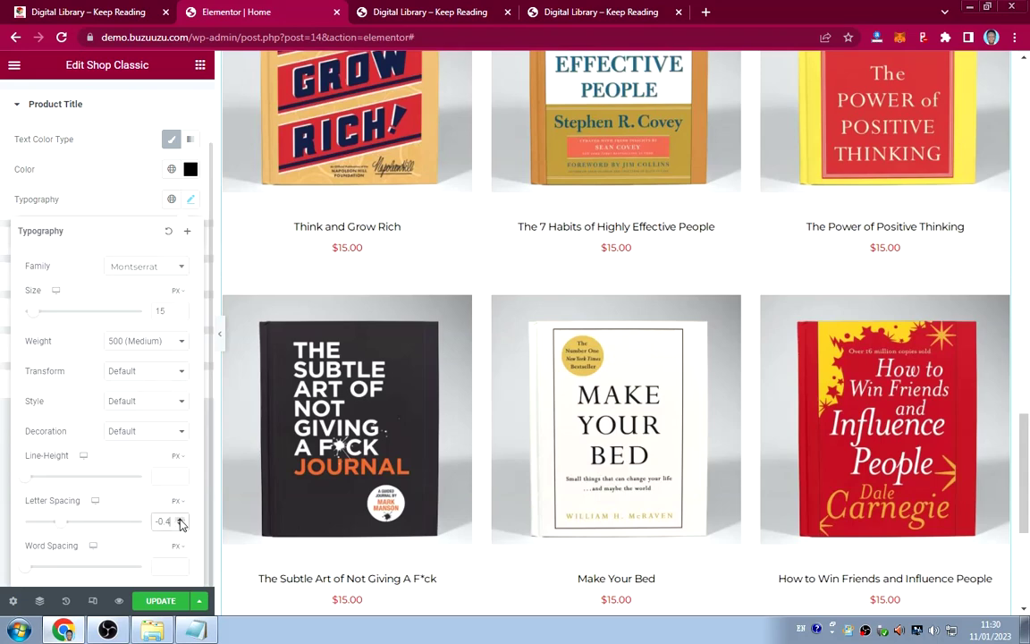
click(180, 520)
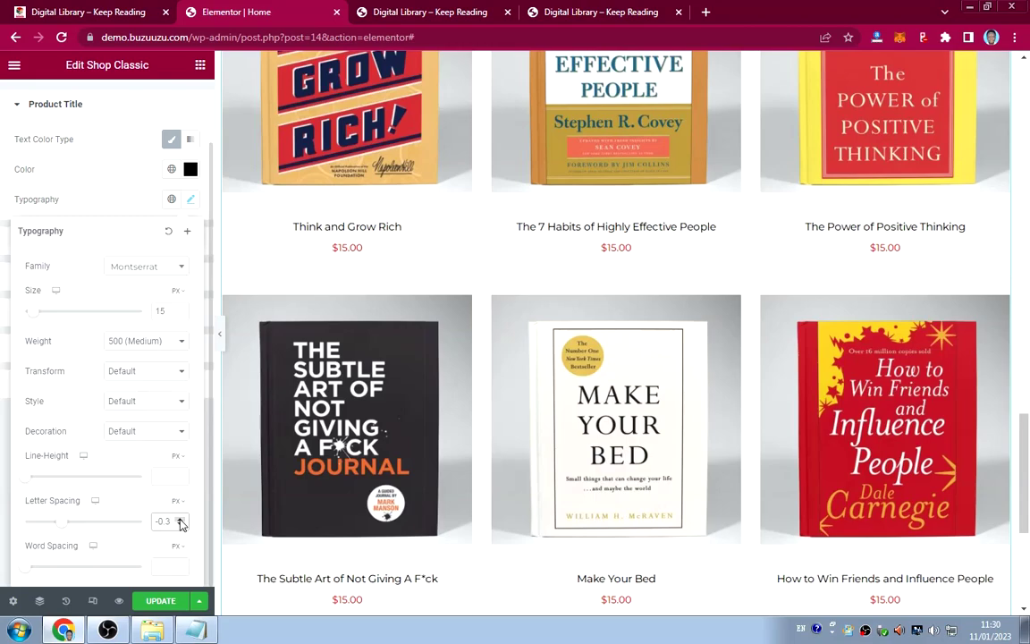
Look over the book titles in both grid rows and the banner above, including at full page width with the editor's settings hidden.
scroll(616, 395, down, 3)
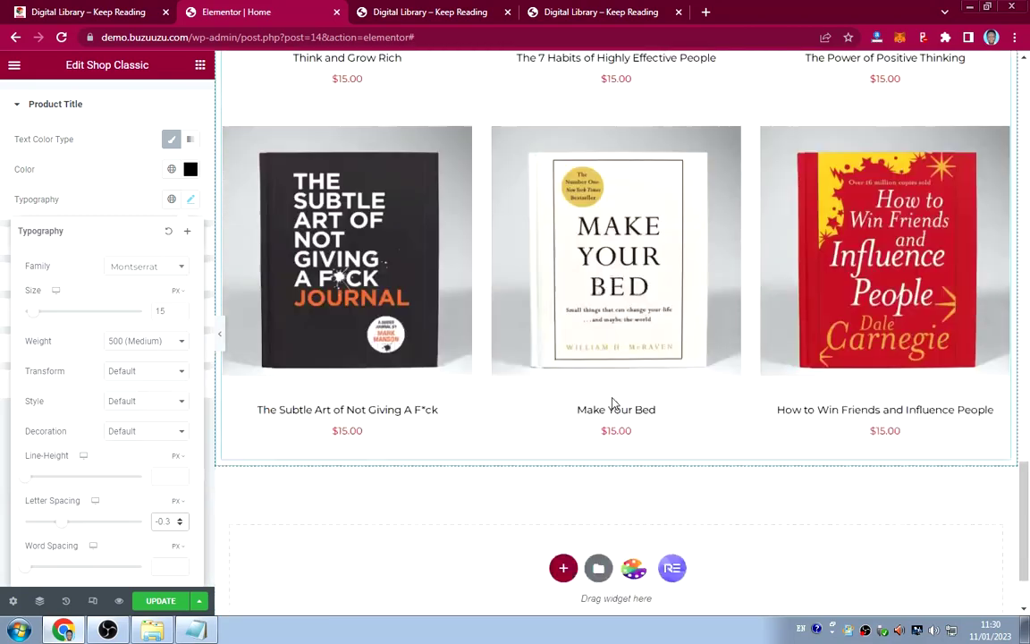
scroll(614, 405, up, 1)
scroll(613, 404, up, 3)
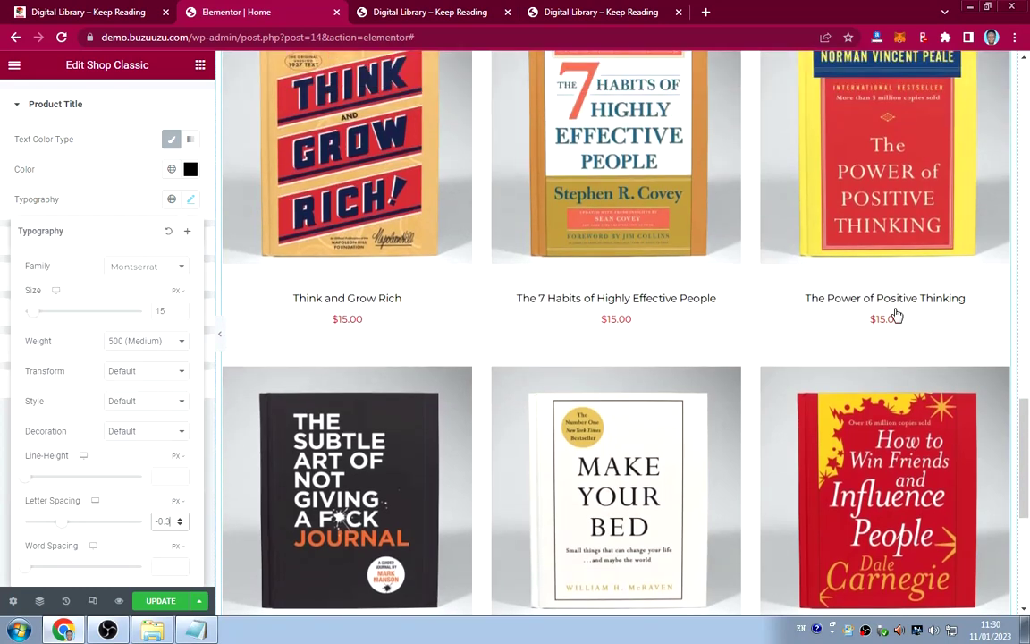
scroll(502, 426, down, 2)
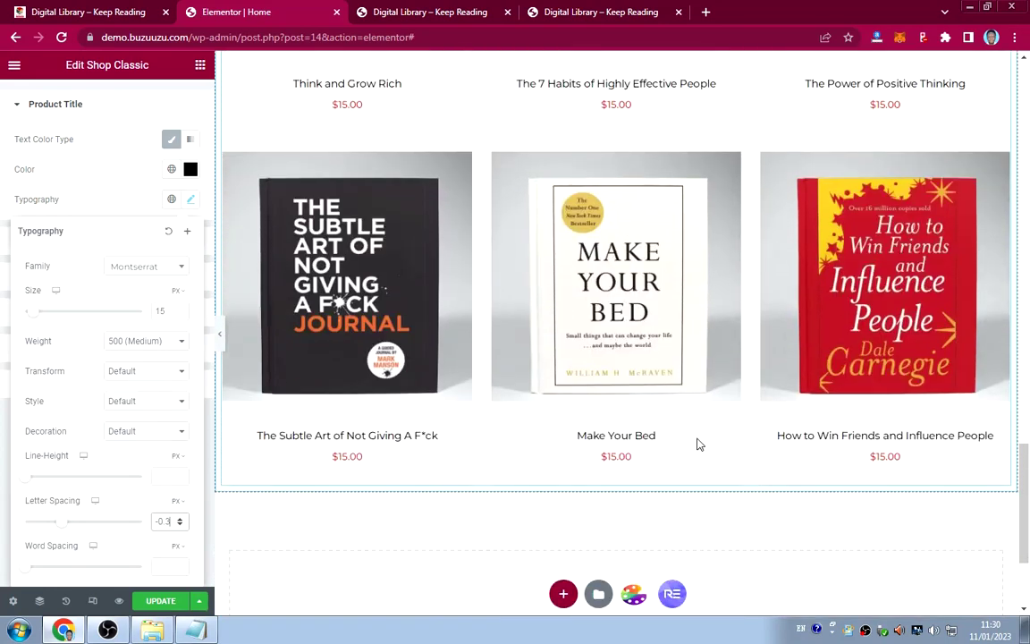
scroll(610, 414, up, 3)
scroll(611, 413, up, 2)
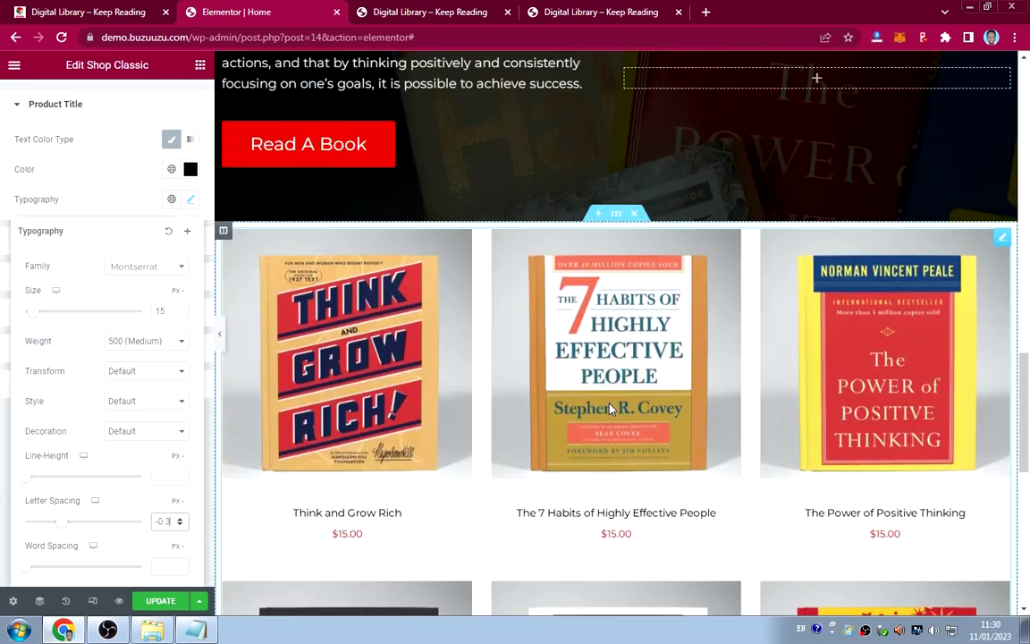
scroll(601, 394, up, 3)
scroll(598, 400, down, 4)
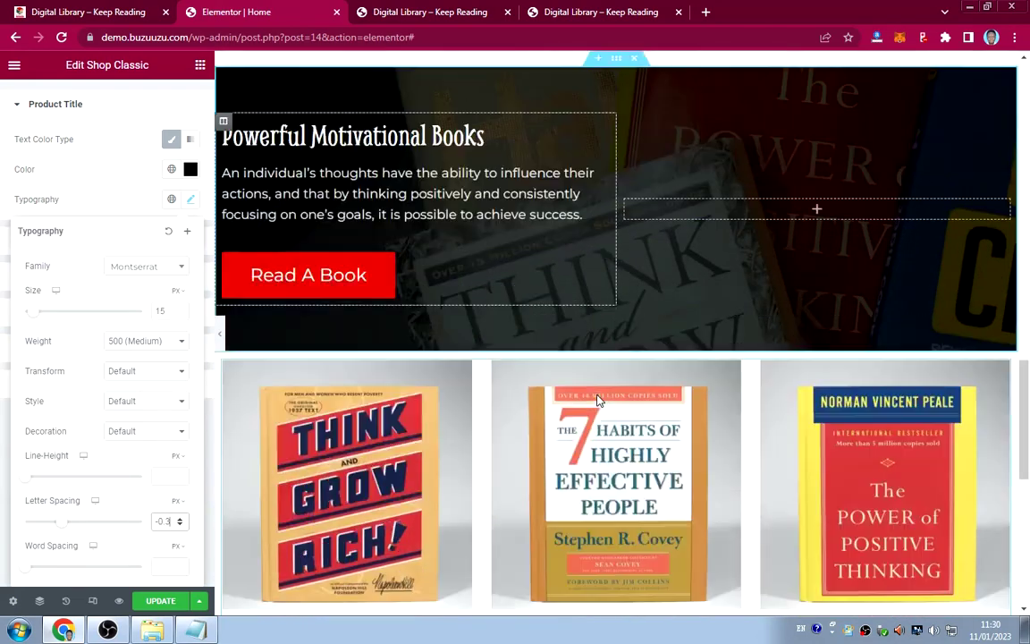
click(219, 333)
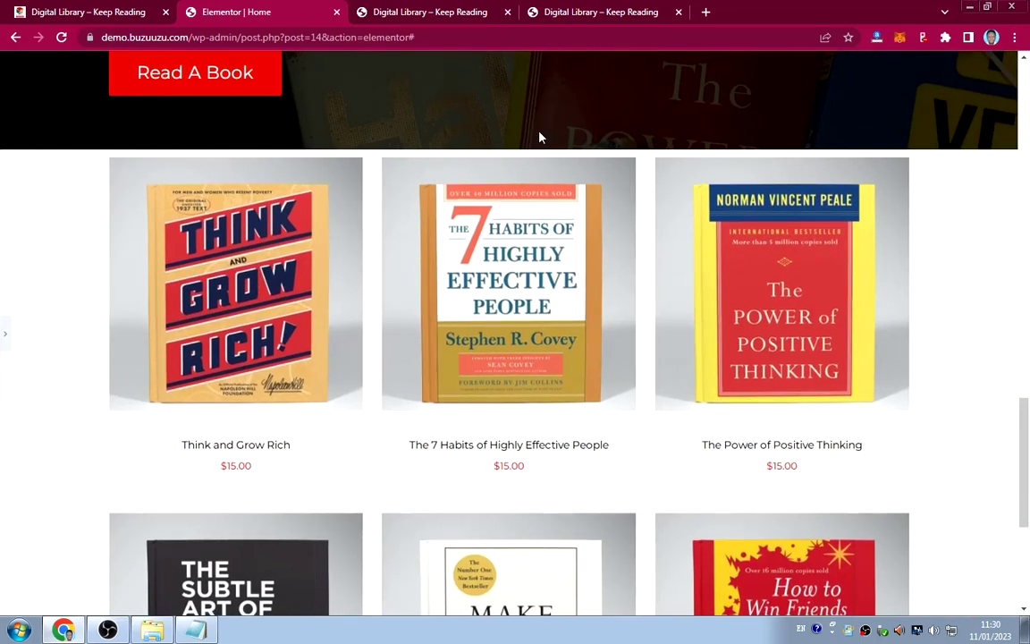
Set the top and bottom margins of the section holding the book grid to 90 px.
click(4, 334)
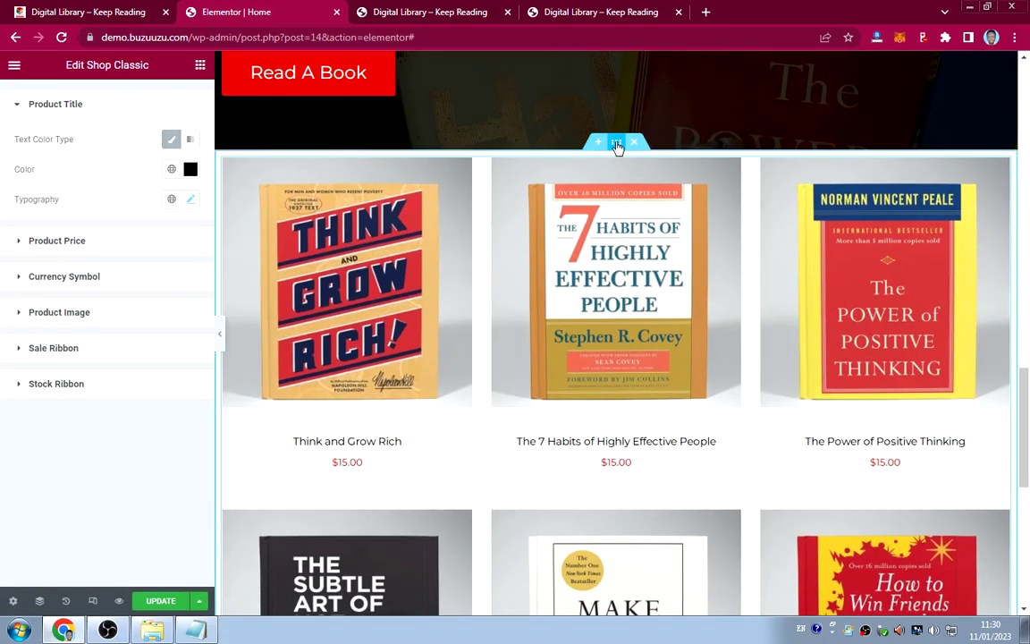
click(615, 143)
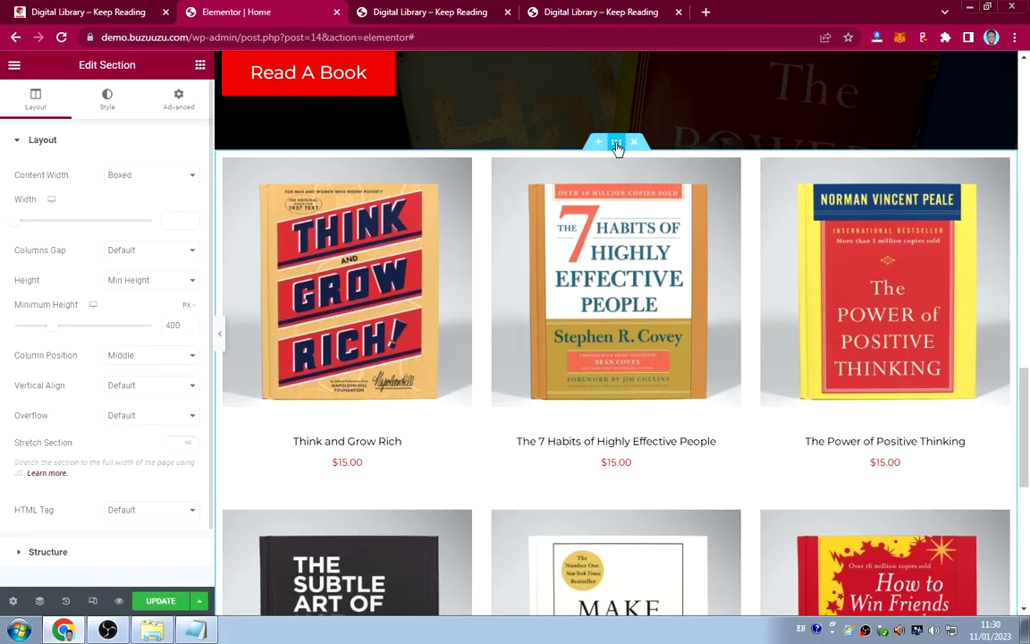
click(173, 110)
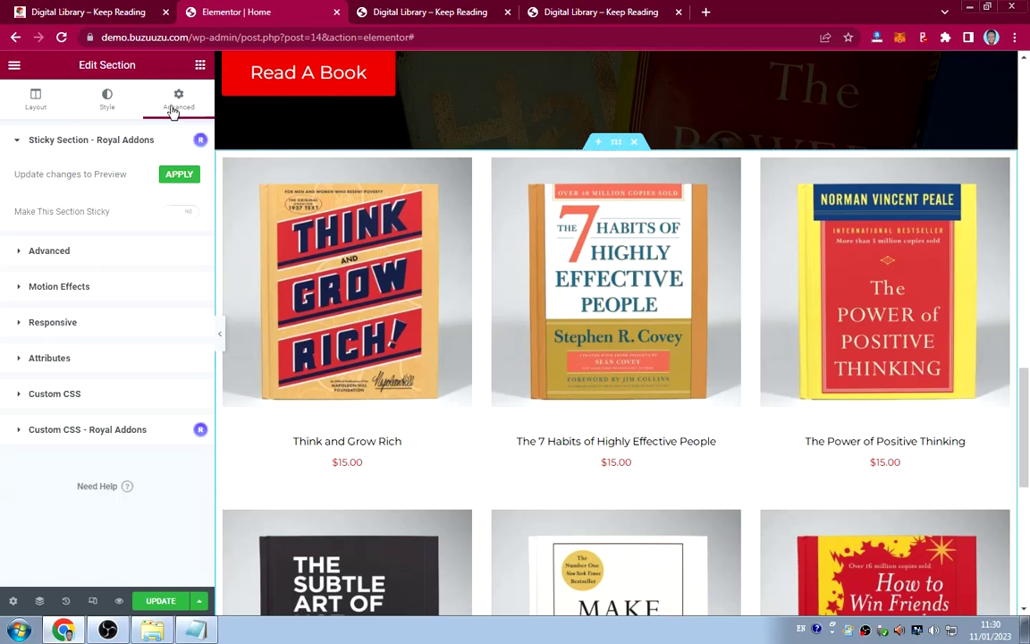
click(90, 254)
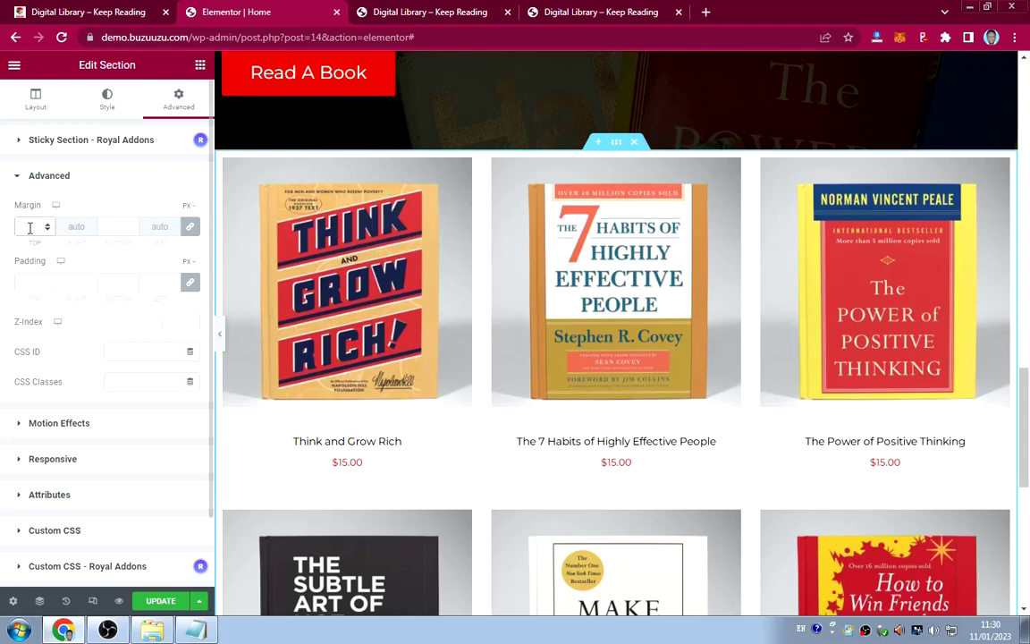
click(30, 228)
text(50)
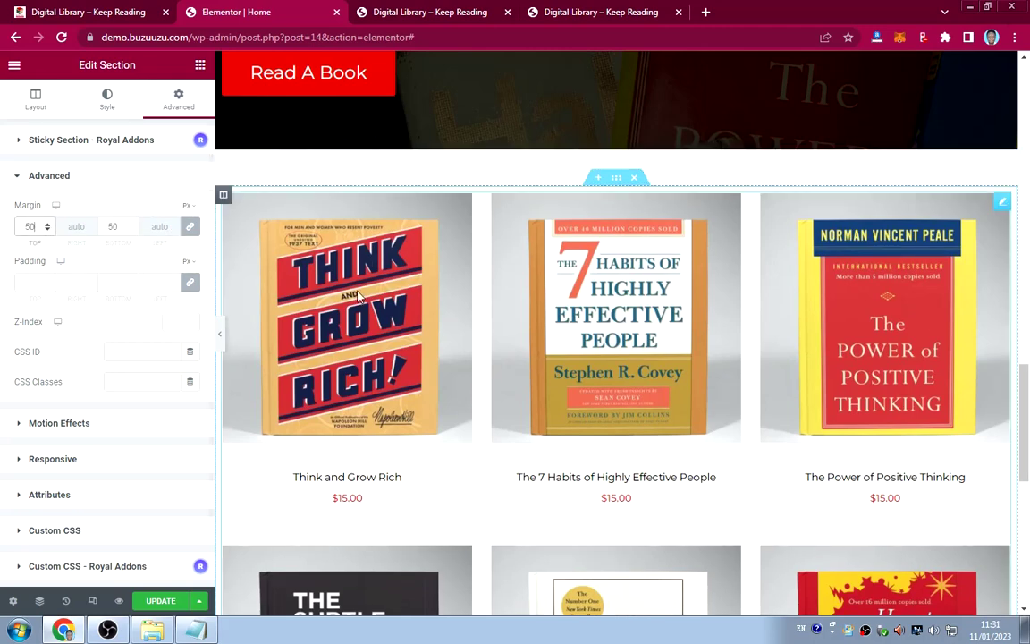
key(BackSpace)
key(BackSpace)
text(90)
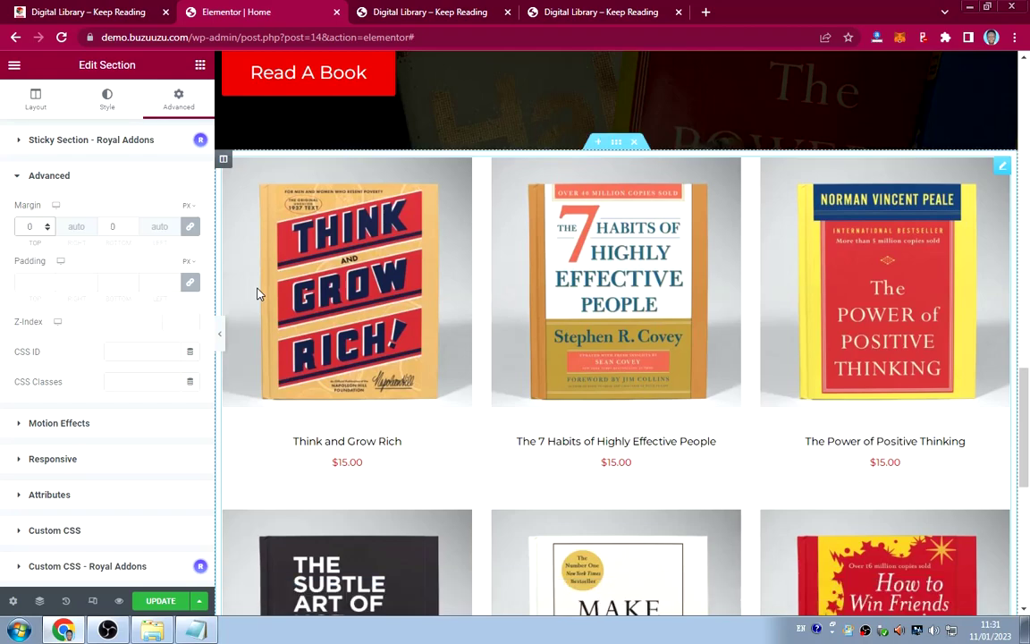
Check the spacing above and below the book grid and compare the end of the page with the reference site.
scroll(554, 206, up, 7)
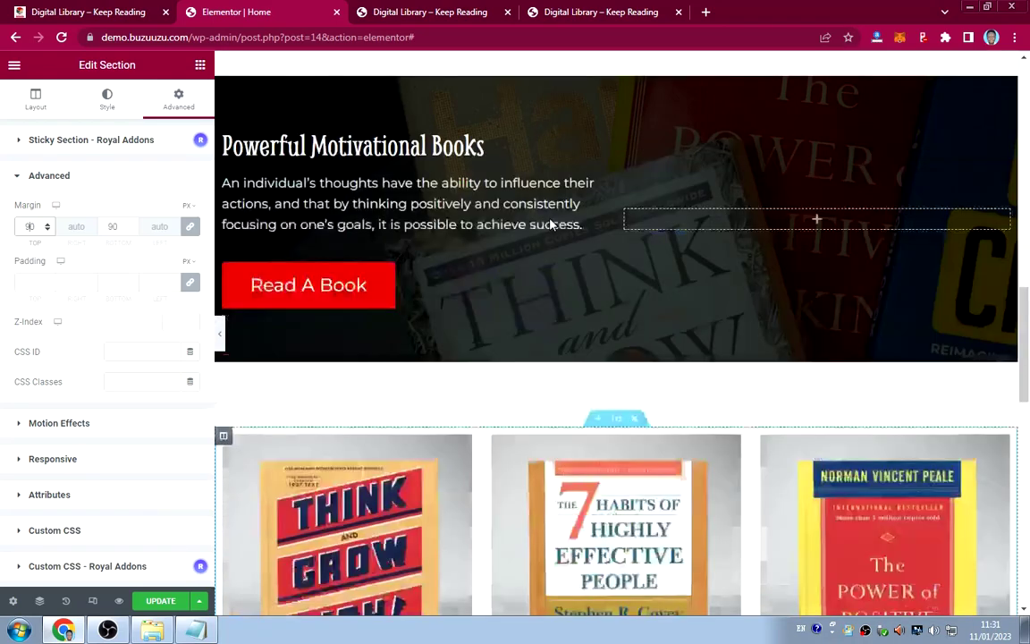
scroll(546, 457, down, 10)
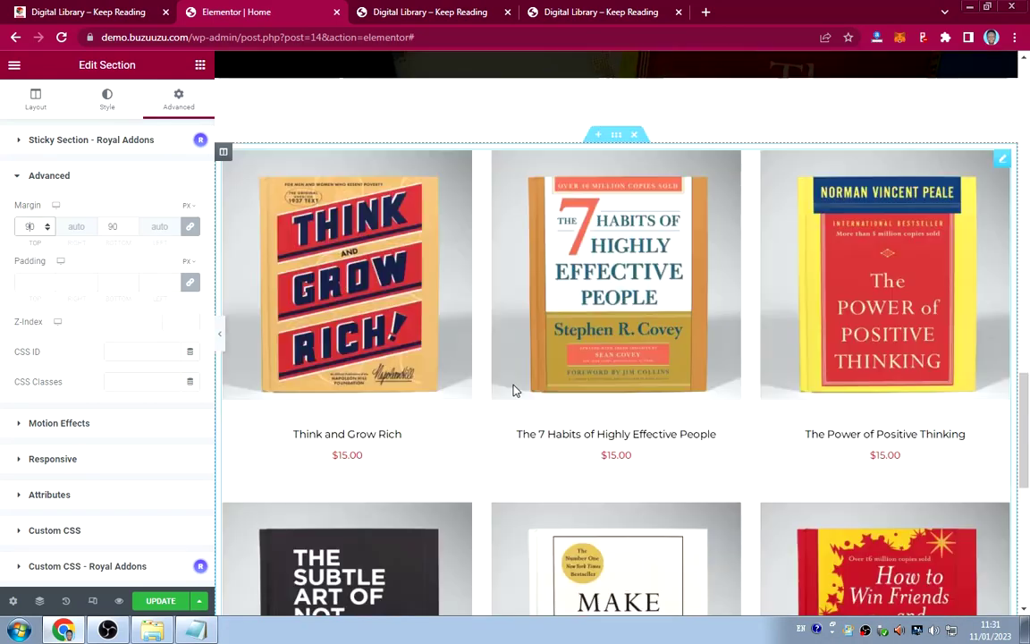
scroll(492, 371, down, 1)
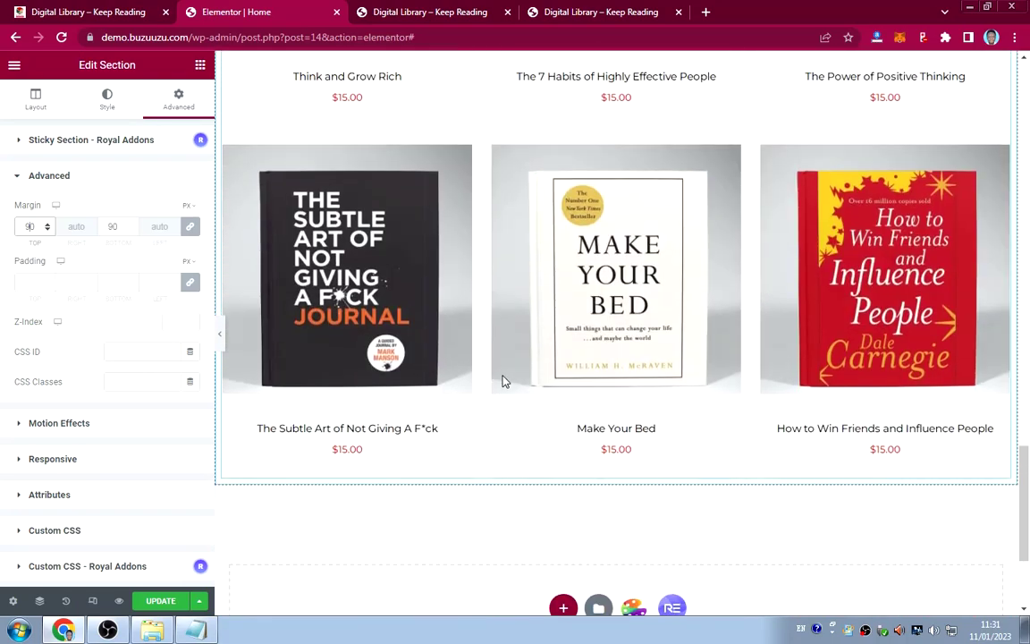
scroll(501, 375, down, 2)
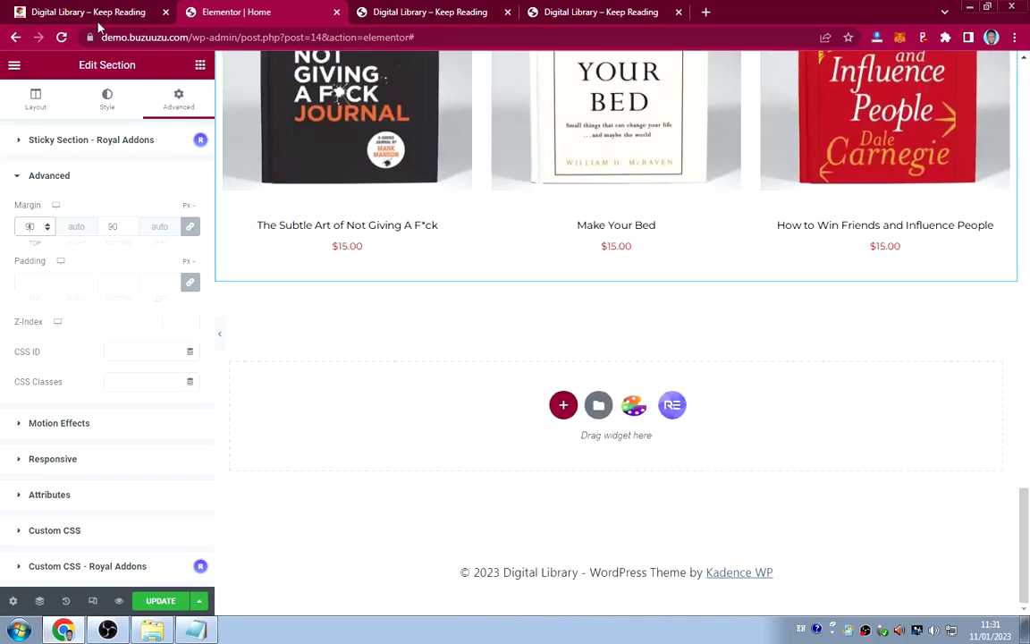
click(89, 13)
scroll(482, 315, down, 7)
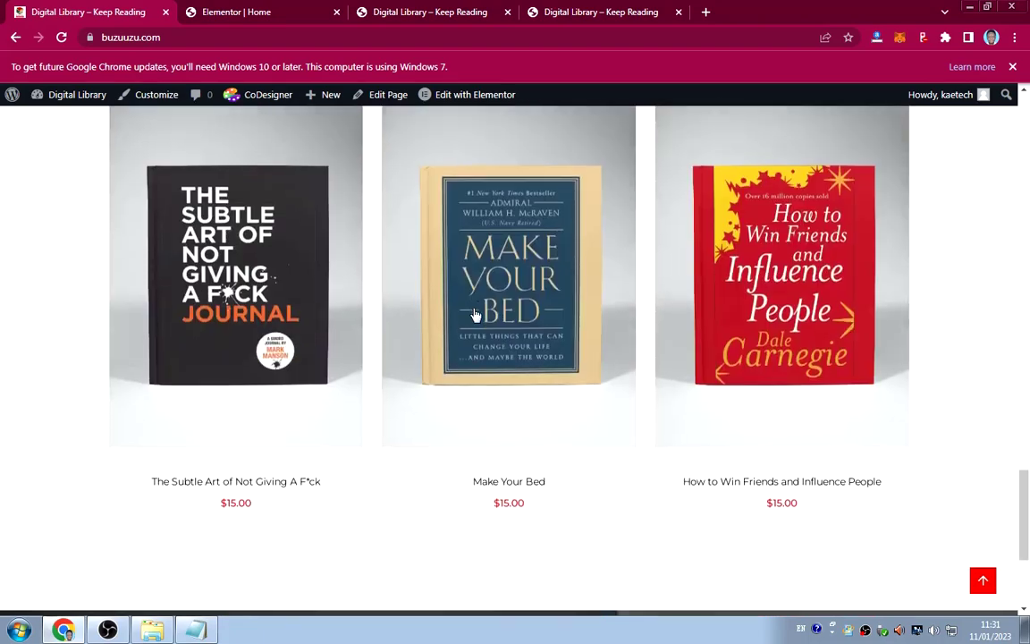
scroll(474, 313, down, 1)
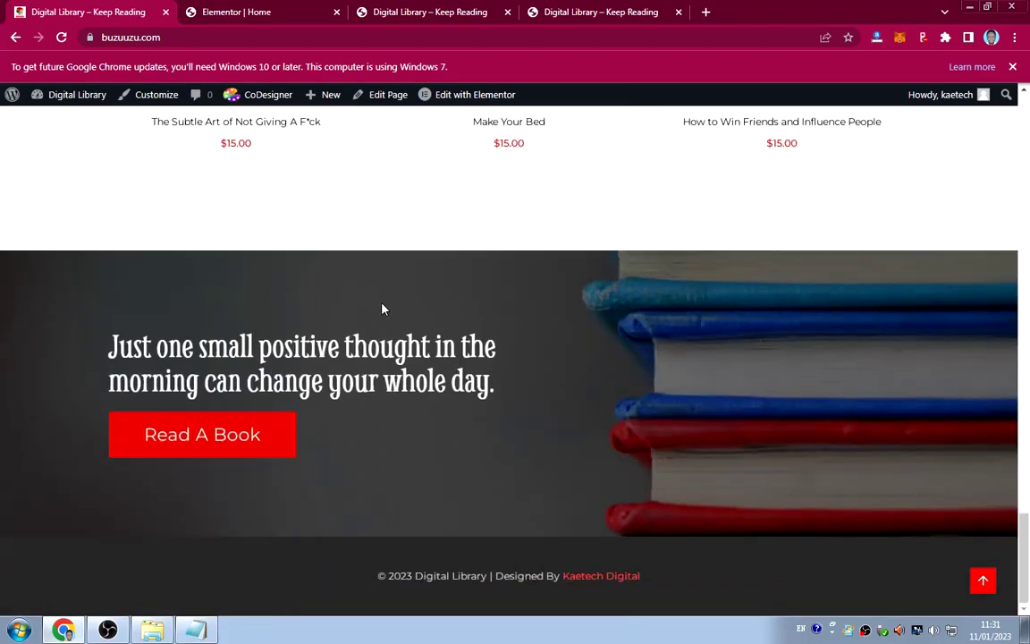
click(264, 17)
scroll(542, 253, up, 3)
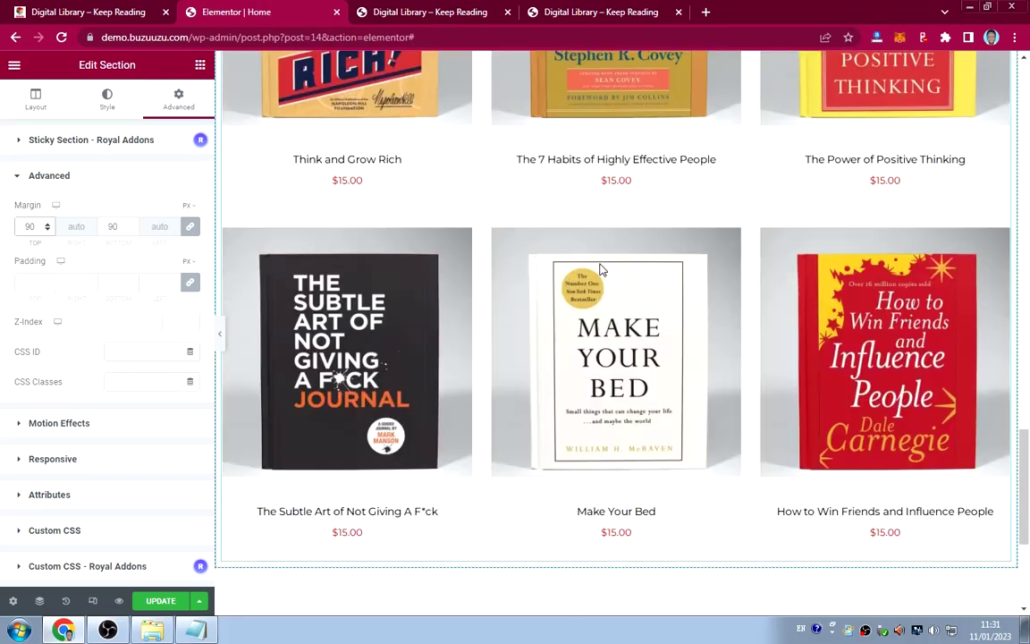
scroll(601, 269, down, 3)
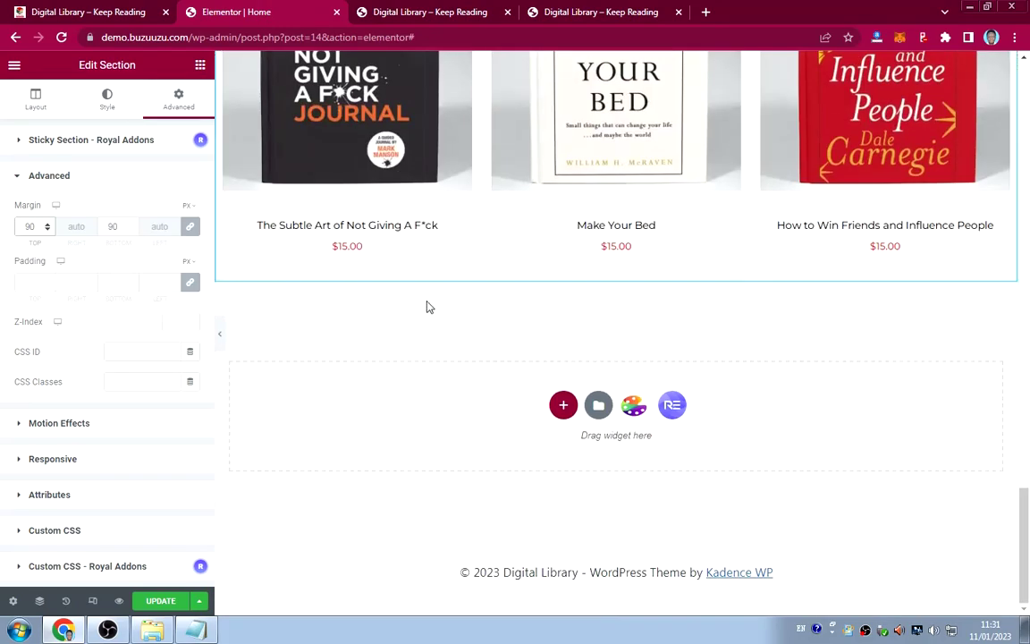
Copy the Powerful Motivational Books banner section and paste it into the empty area below the book grid.
scroll(579, 389, up, 10)
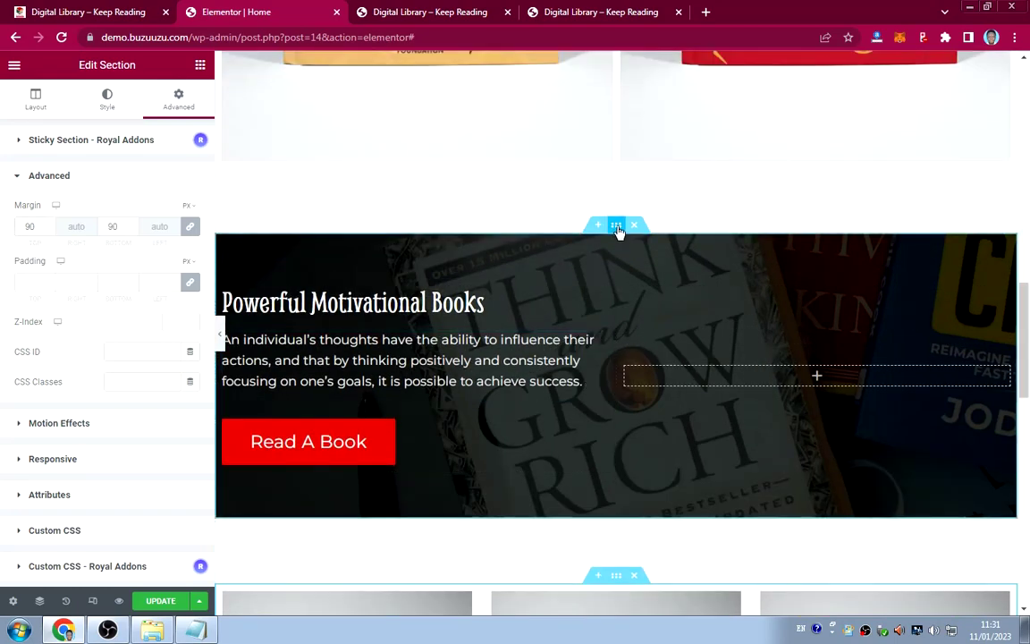
right_click(617, 231)
click(655, 288)
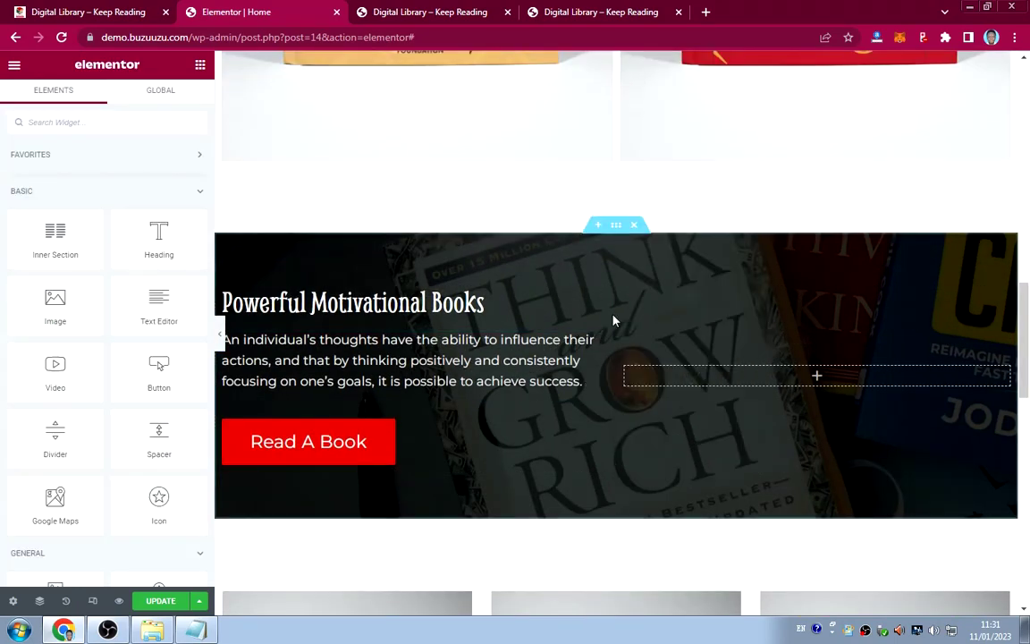
scroll(612, 318, down, 5)
scroll(611, 316, down, 2)
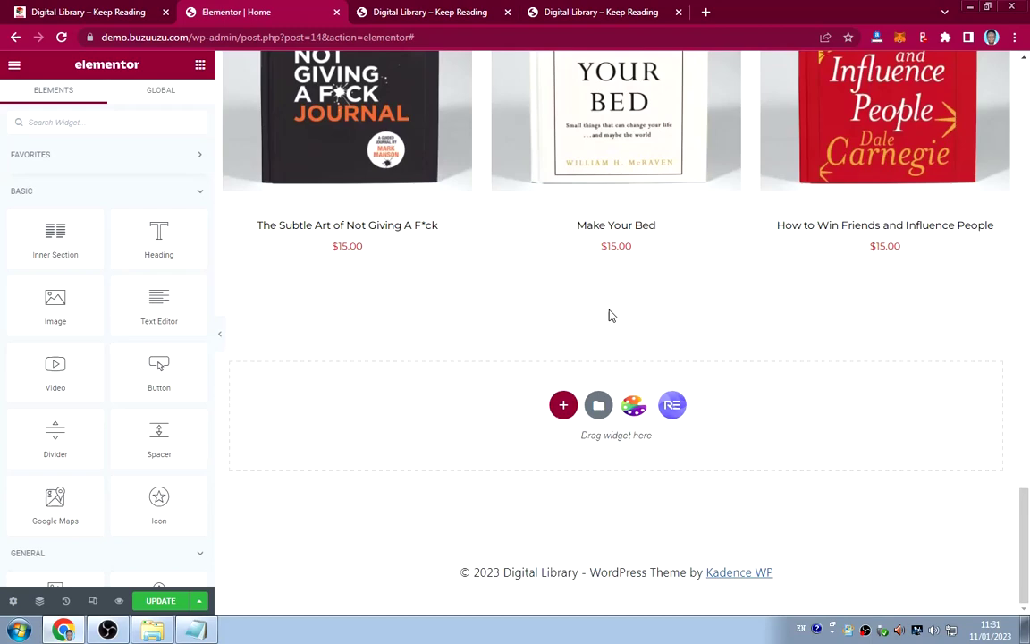
right_click(389, 410)
click(489, 417)
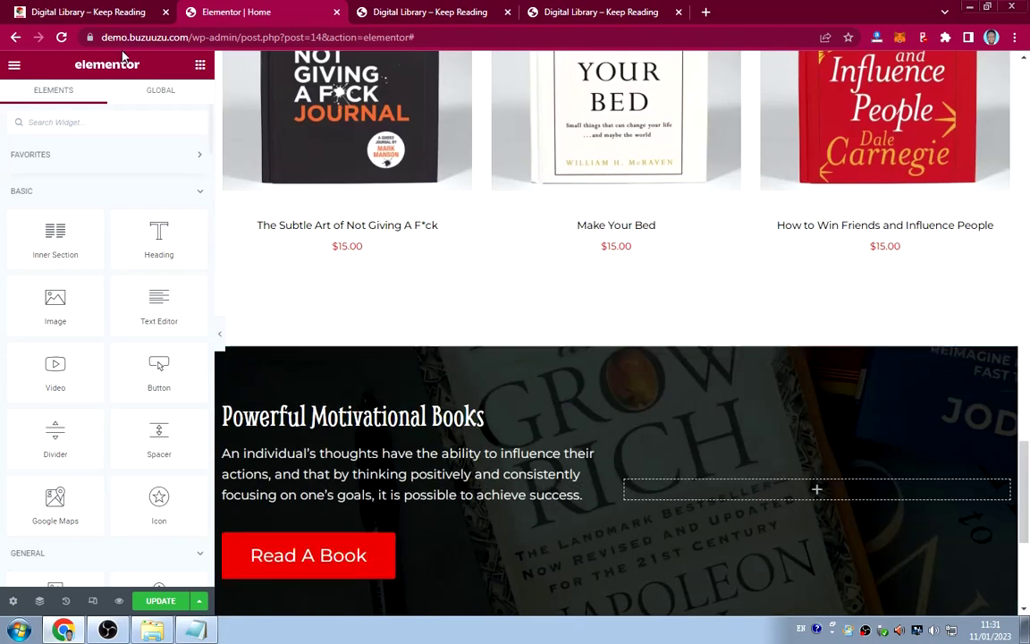
Replace the copied banner's heading with "Just one small positive thought in the morning can change your whole day." from the reference site and delete its paragraph.
click(98, 11)
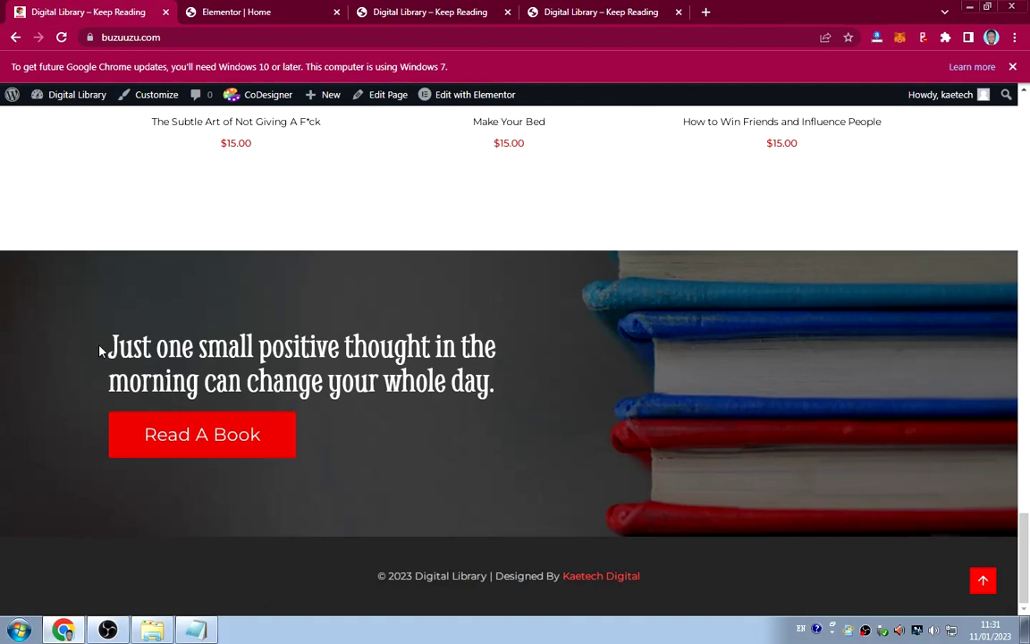
drag(100, 350, 503, 374)
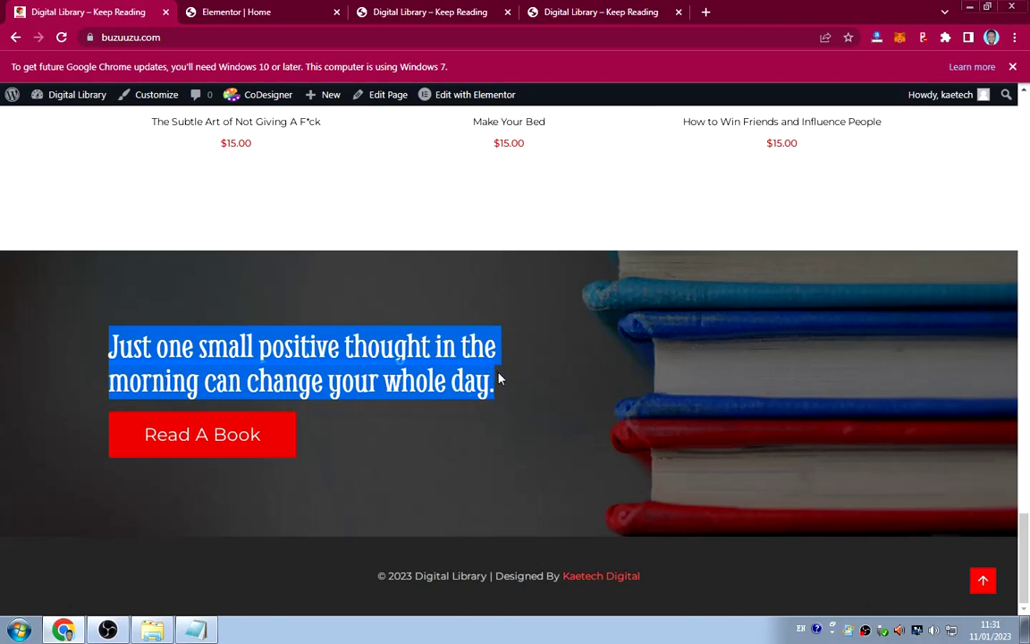
click(246, 13)
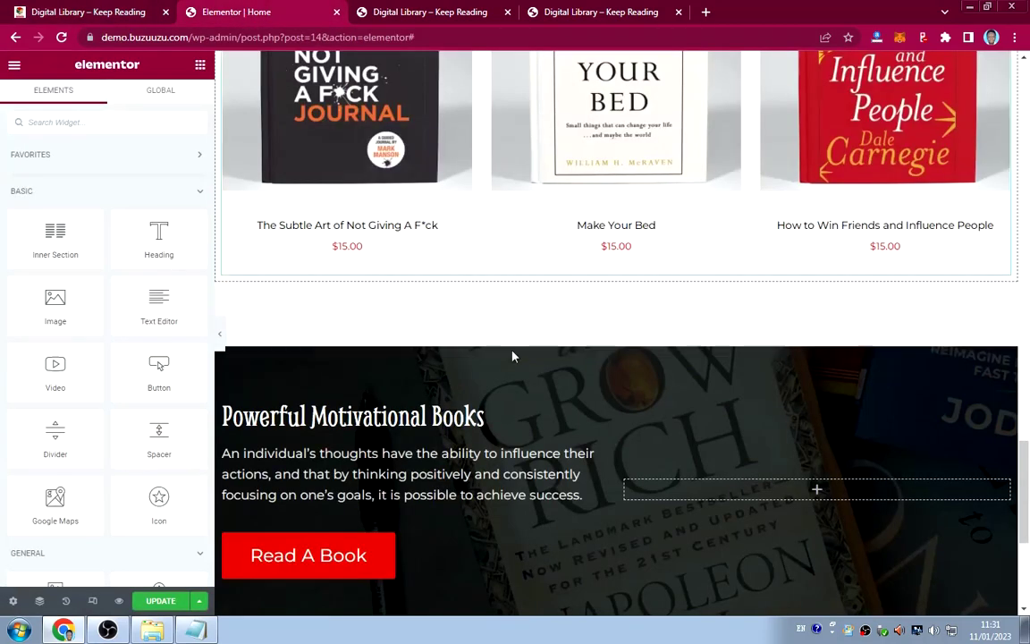
click(601, 410)
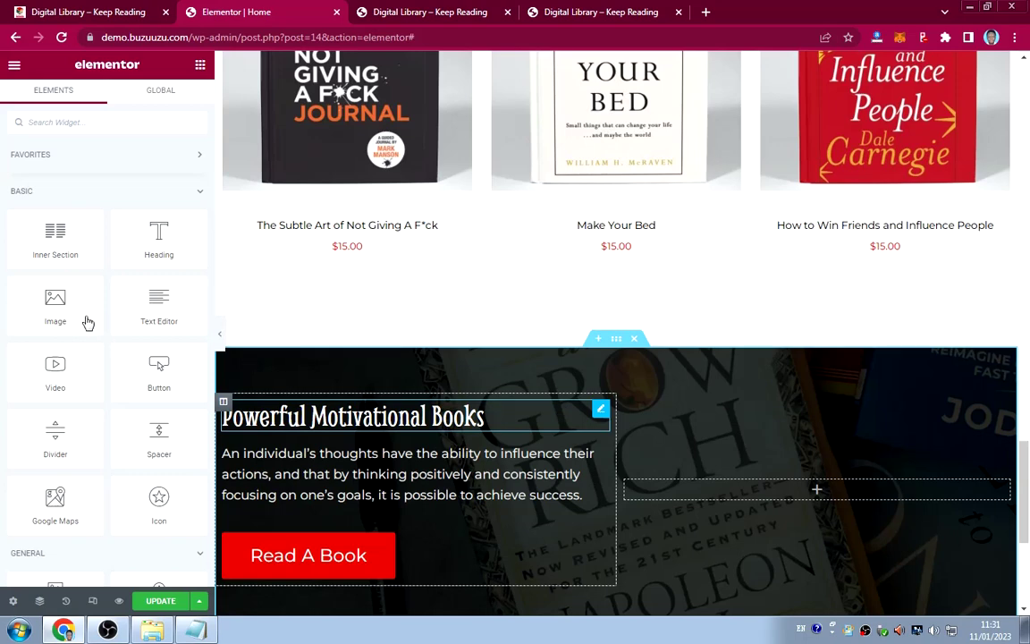
drag(142, 194, 14, 188)
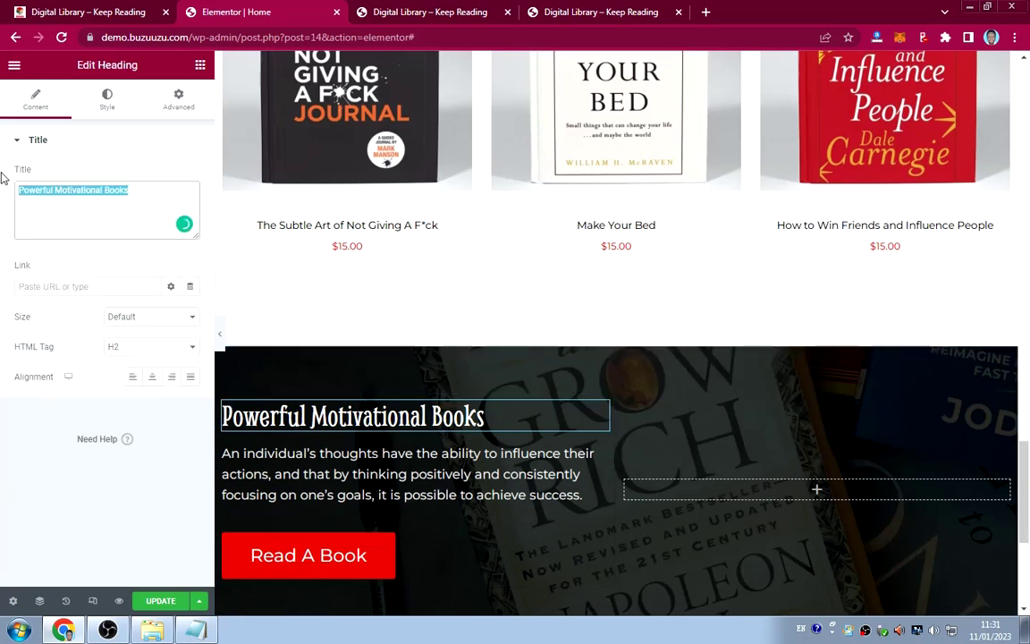
key(ctrl+v)
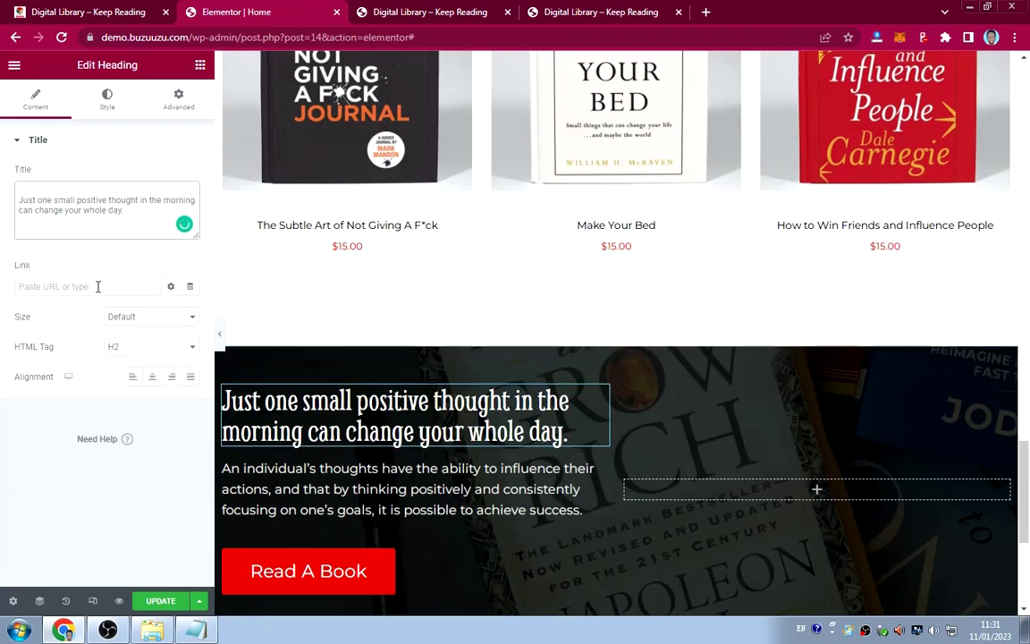
key(BackSpace)
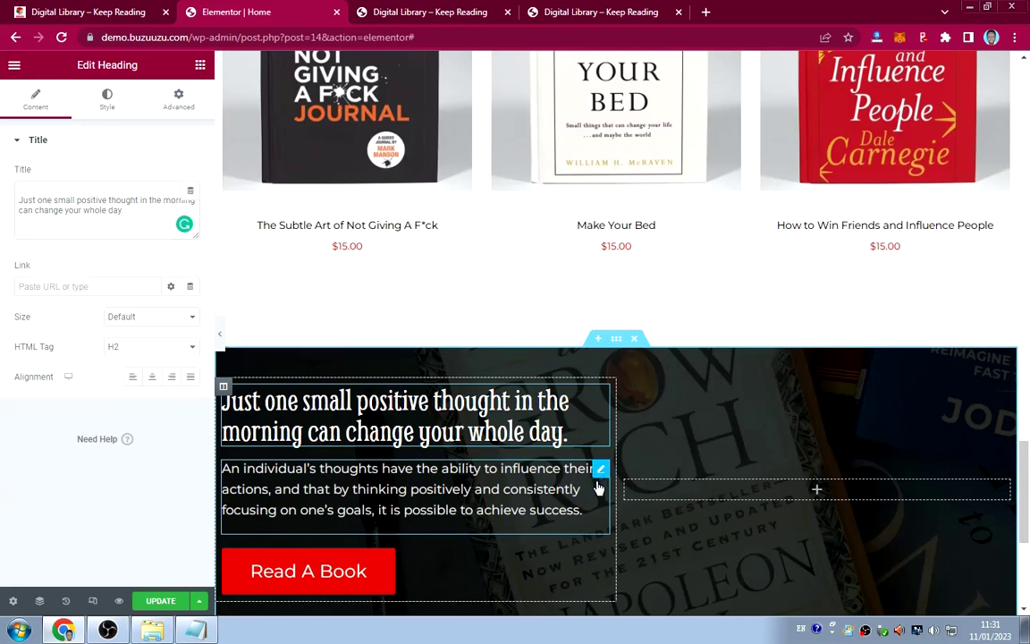
right_click(598, 488)
click(623, 601)
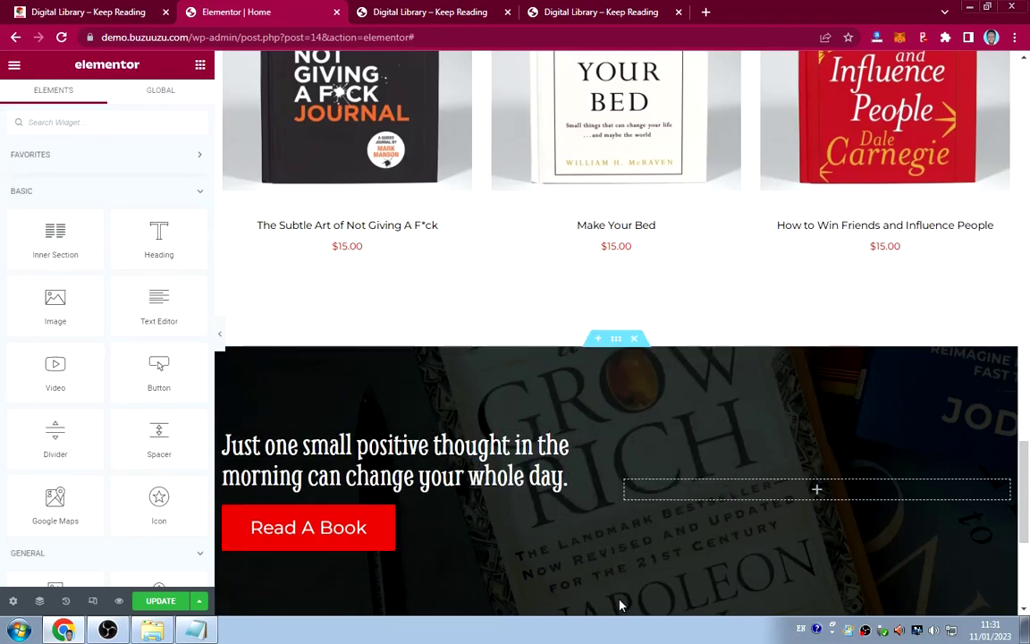
Check the background of the bottom banner on the reference site and open the copied banner section's settings.
click(95, 10)
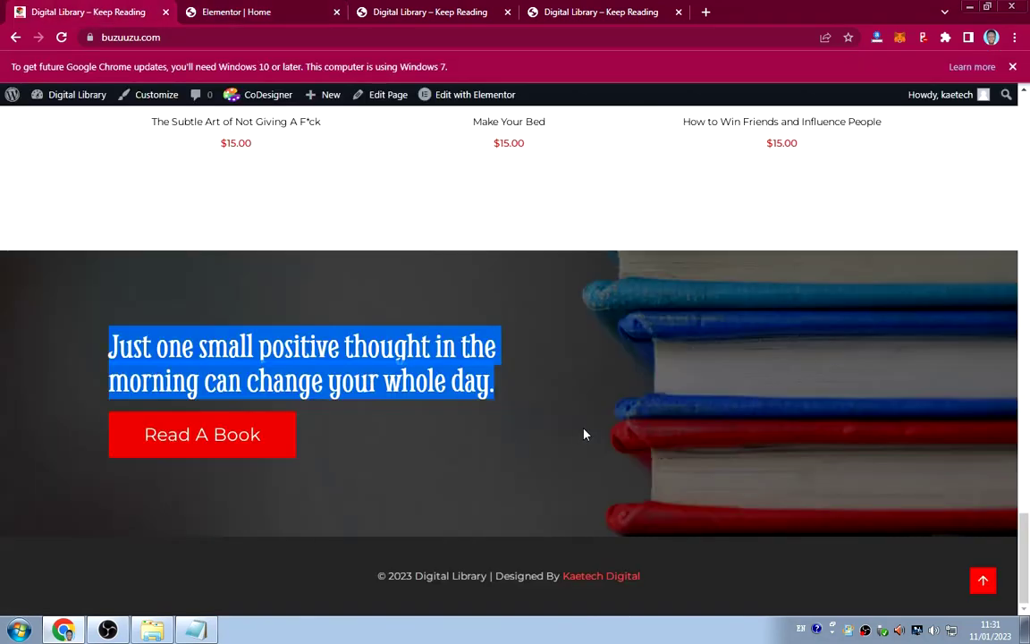
click(246, 12)
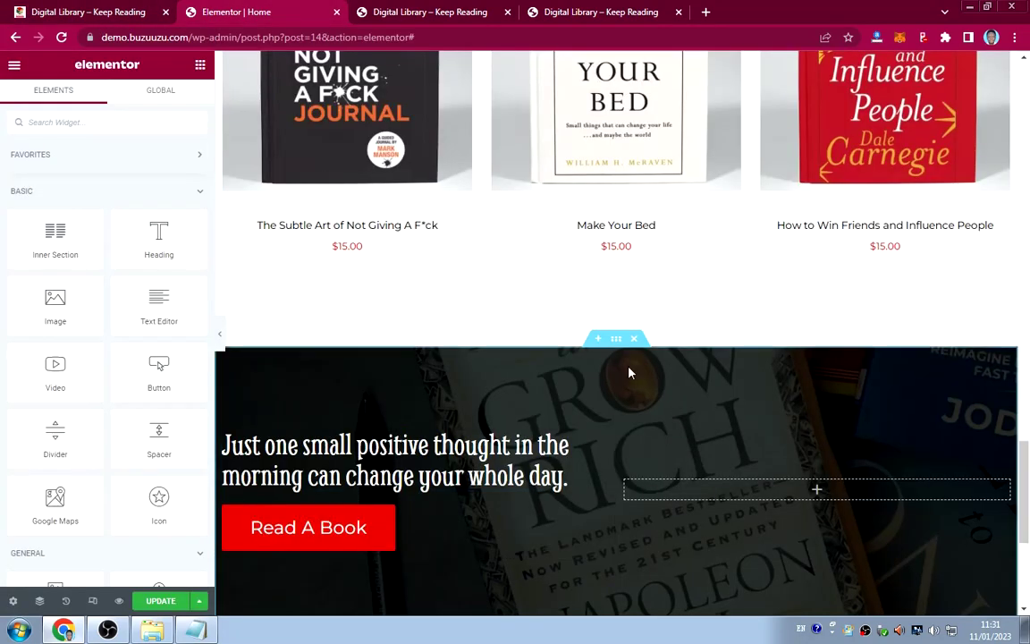
click(616, 339)
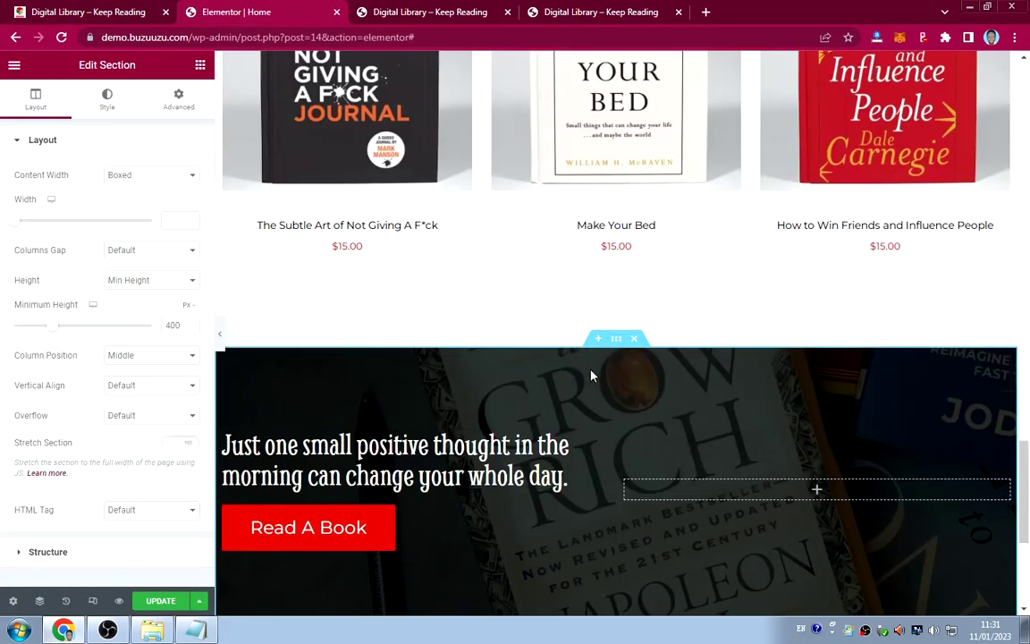
Replace the background image of the "Just one small positive thought" banner section with banner-2.jpg from the media library.
click(103, 105)
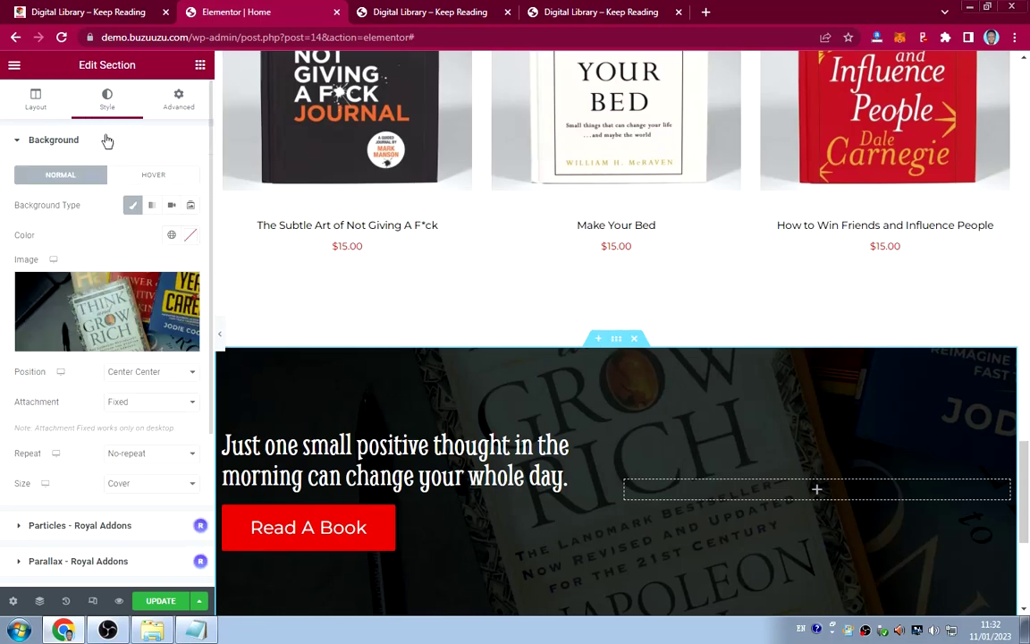
click(113, 298)
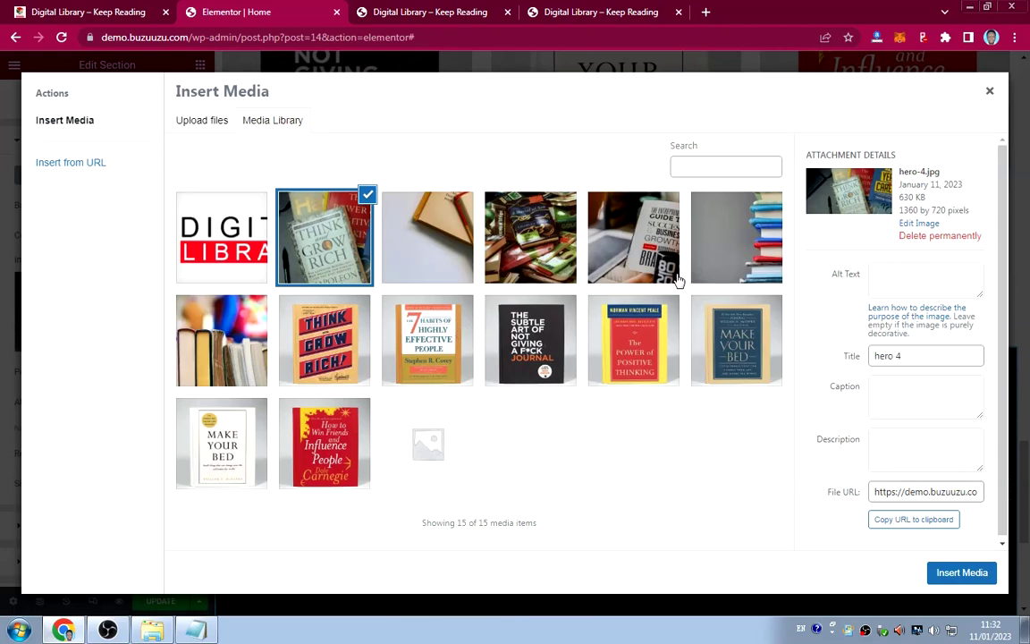
click(706, 242)
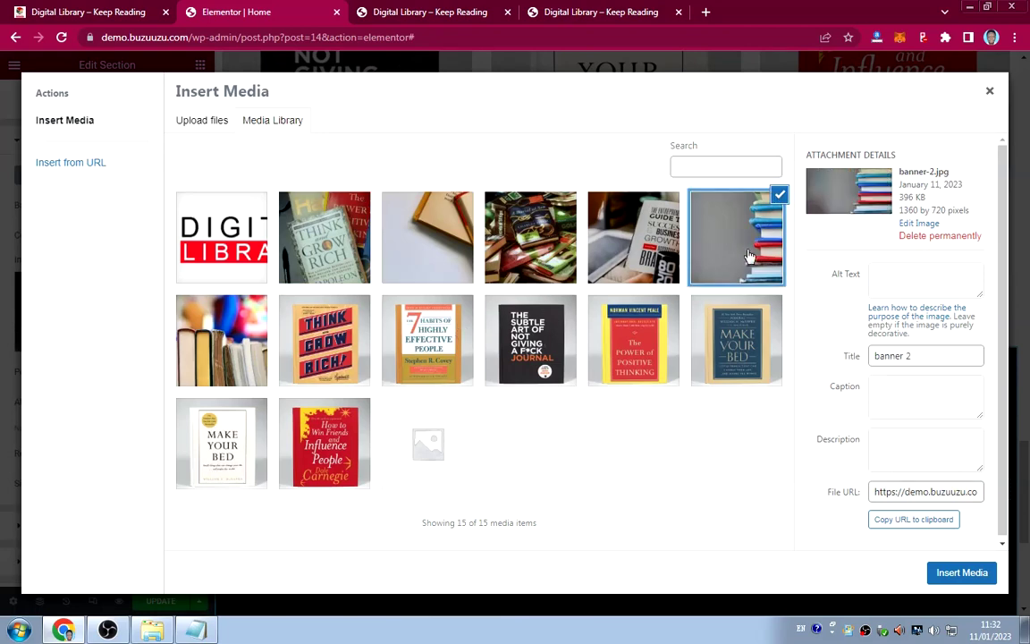
click(962, 572)
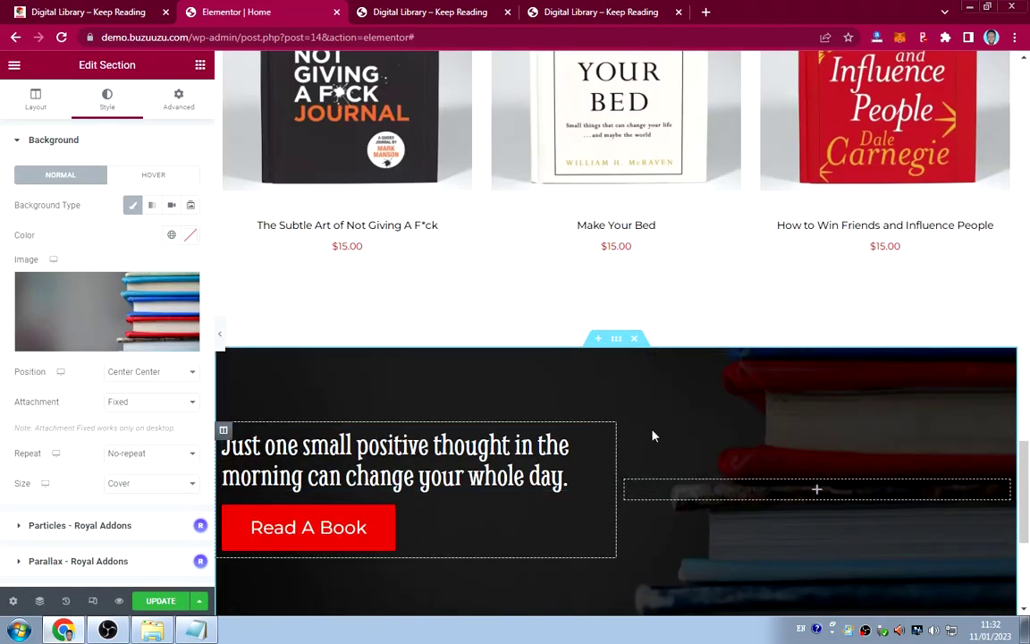
scroll(652, 435, down, 2)
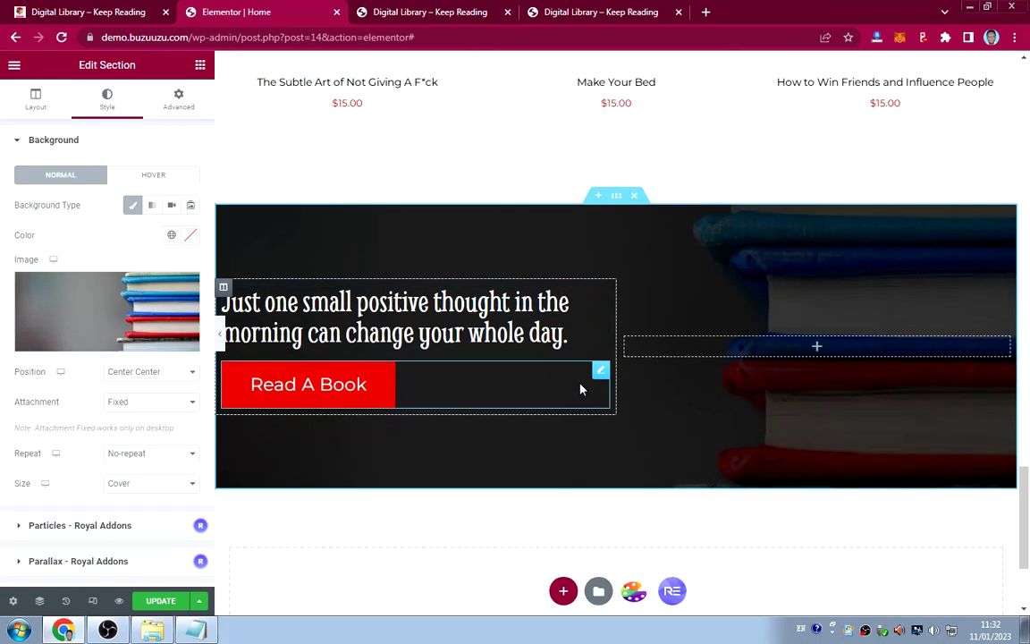
Compare the banner with the one on buzuuzu.com, set its background attachment to Default, and update the page.
click(102, 11)
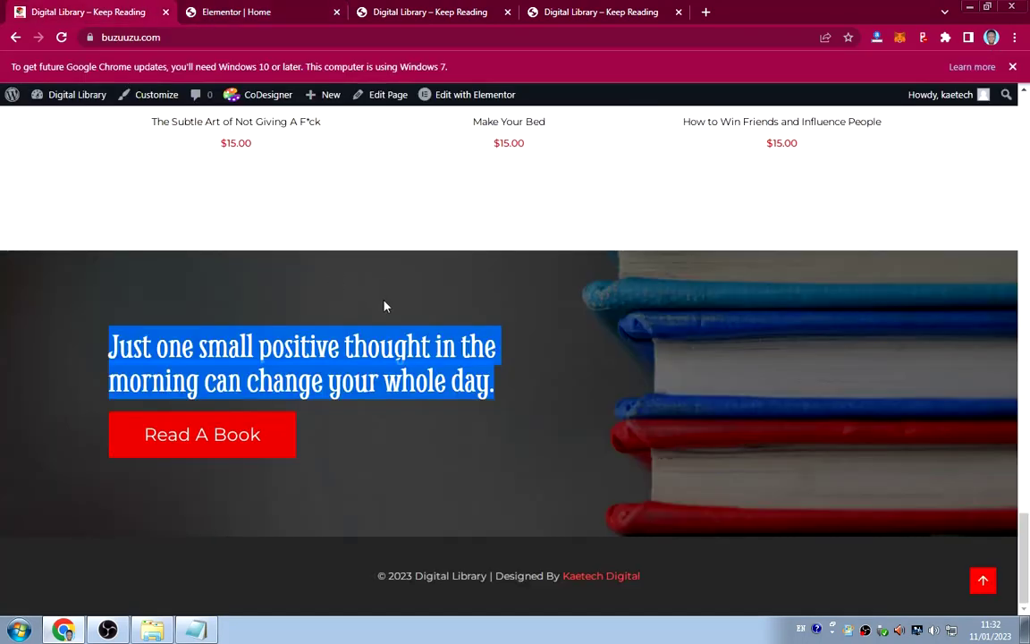
scroll(385, 306, up, 3)
scroll(384, 306, down, 3)
click(570, 315)
click(255, 13)
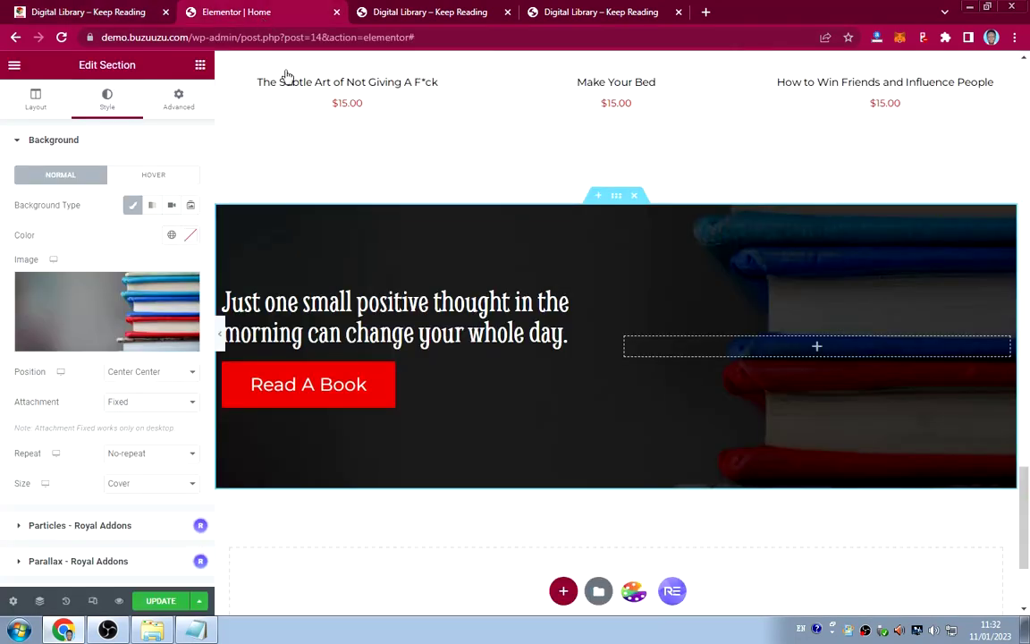
click(143, 404)
click(143, 417)
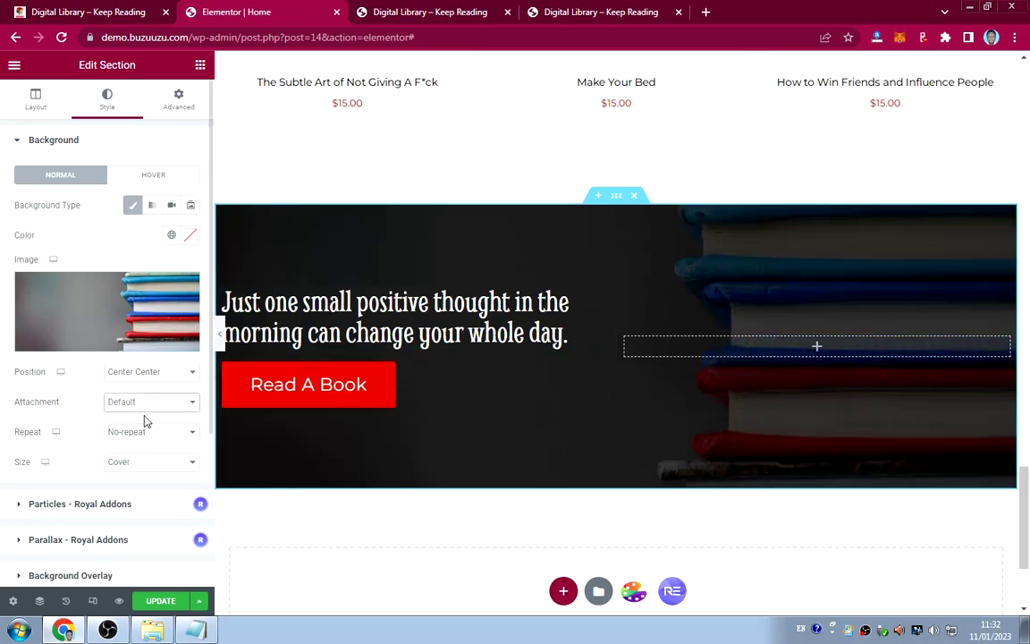
scroll(528, 420, up, 3)
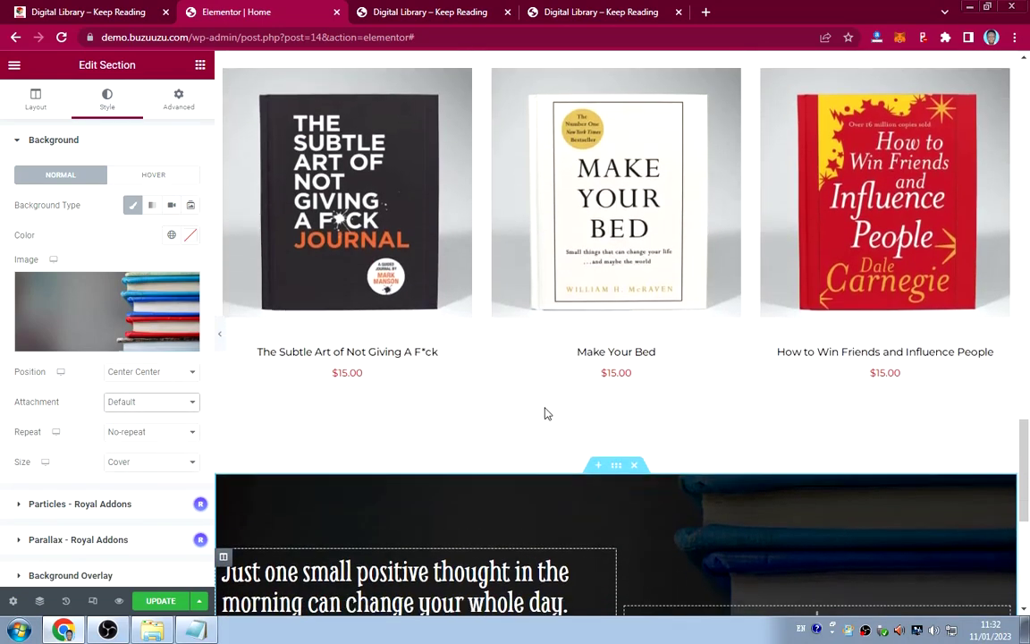
scroll(543, 414, down, 4)
scroll(543, 414, up, 2)
scroll(543, 415, down, 2)
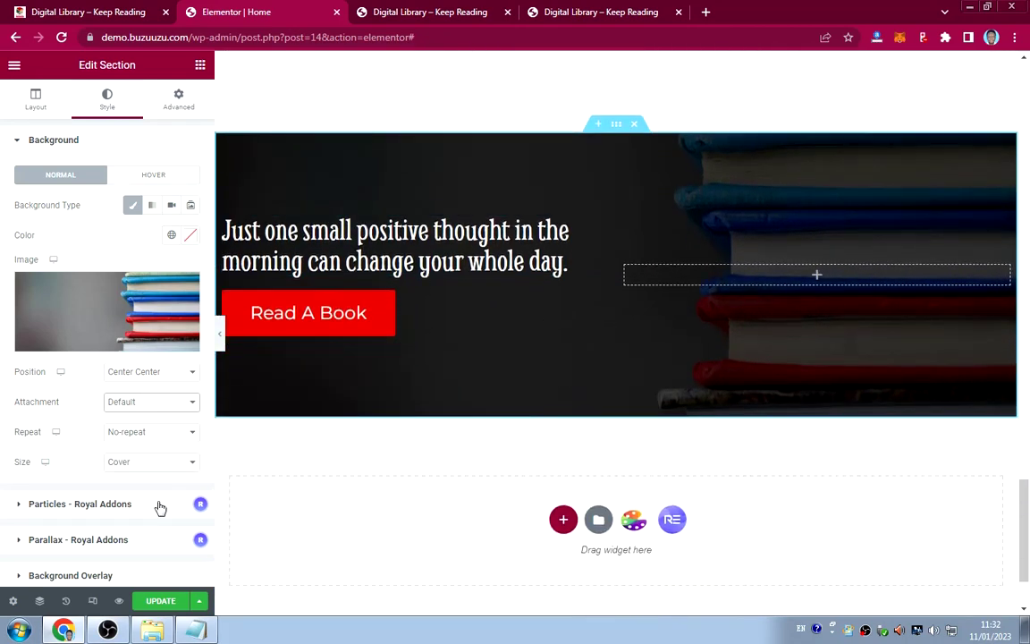
click(161, 600)
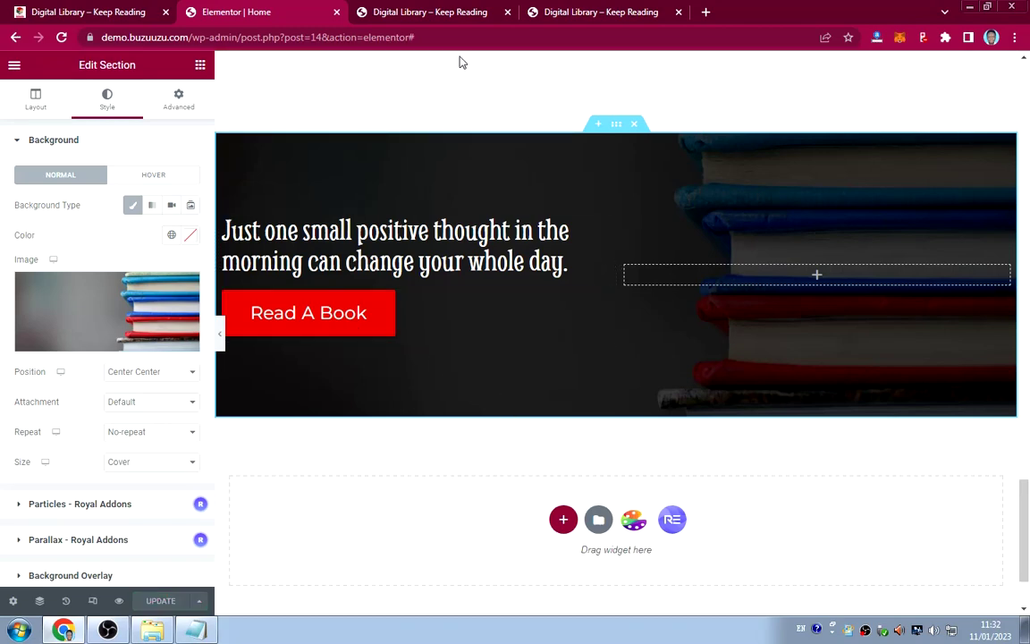
Reload the published demo home page and review its sections from the hero to the closing banner at desktop width.
click(450, 11)
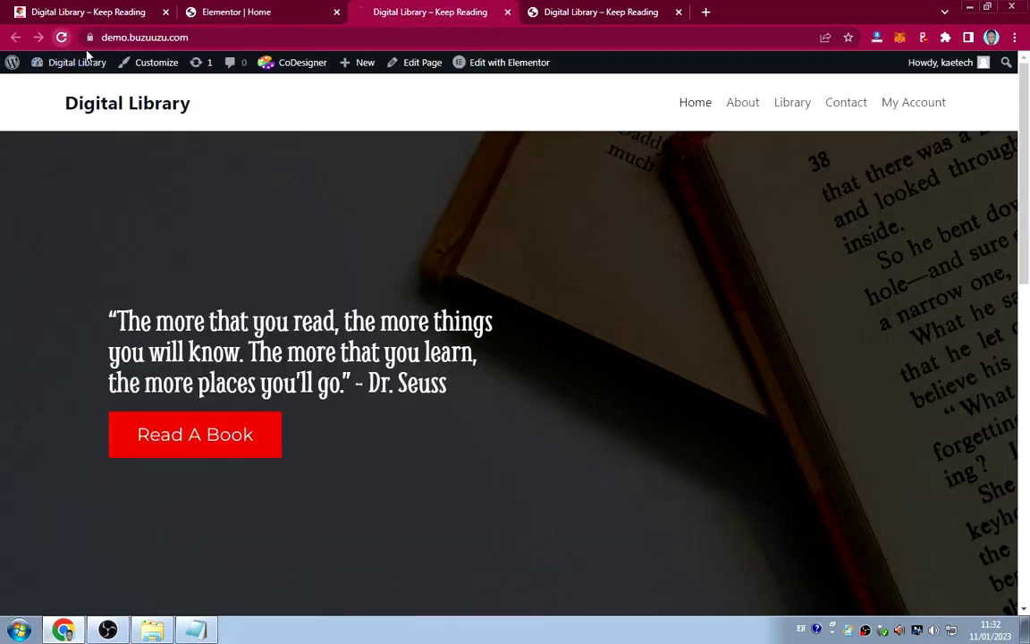
click(61, 36)
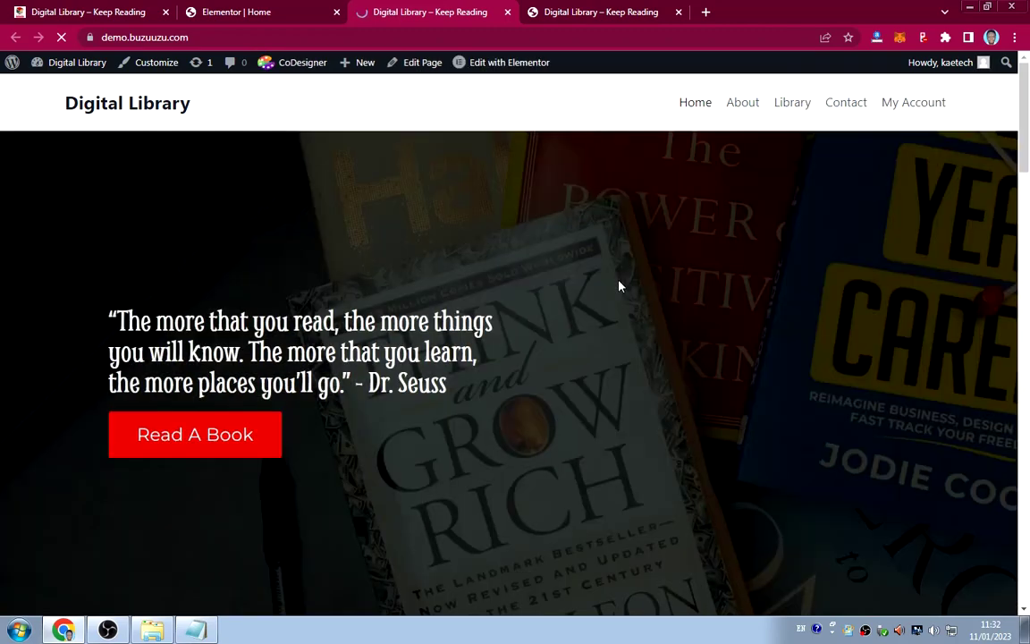
scroll(624, 291, down, 10)
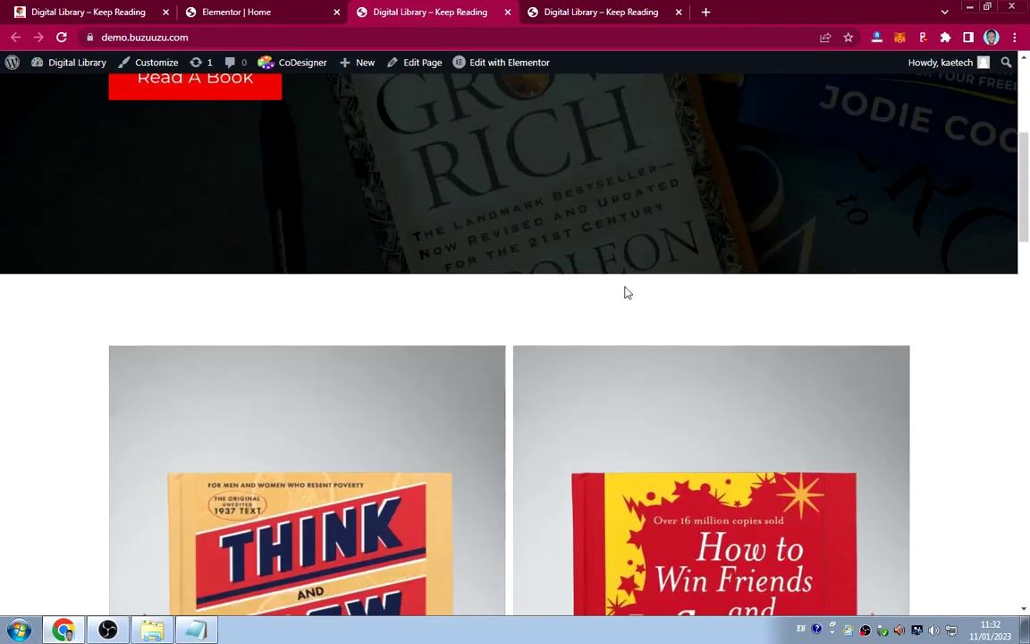
scroll(626, 290, down, 10)
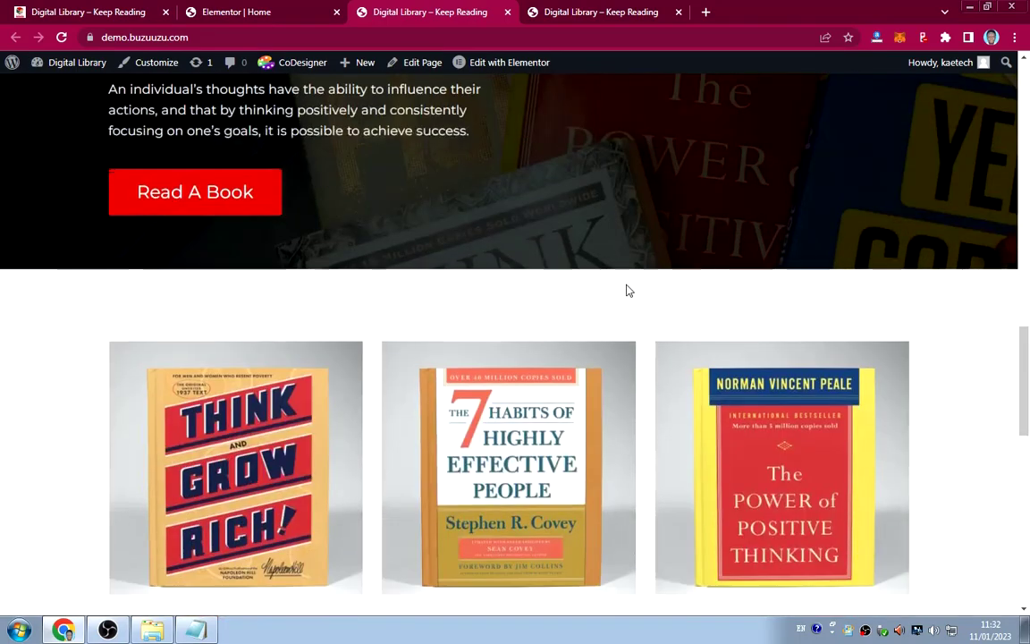
scroll(629, 287, down, 5)
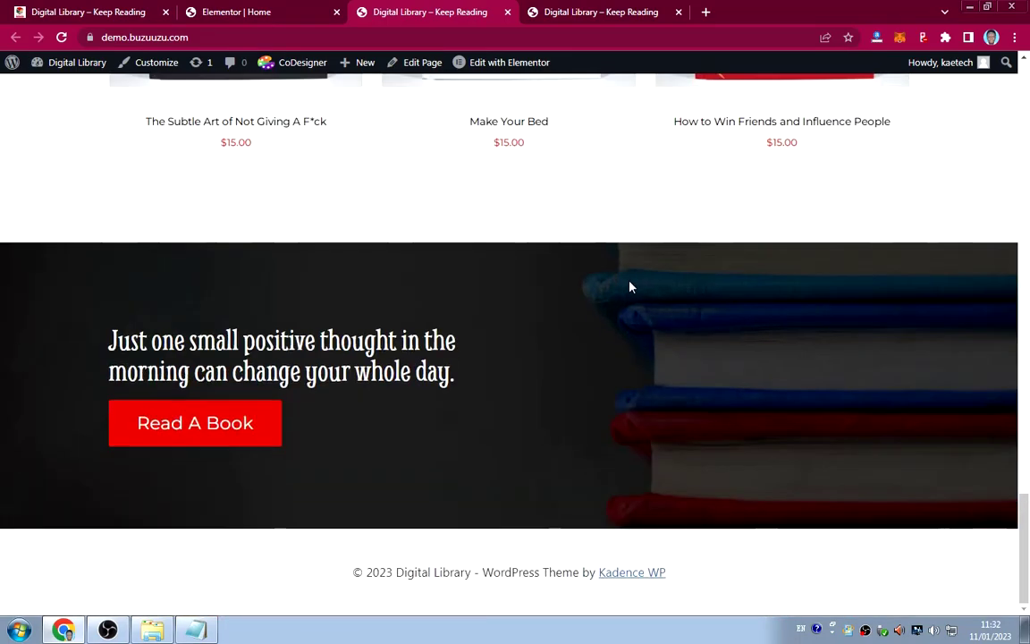
scroll(628, 288, up, 6)
scroll(630, 286, up, 15)
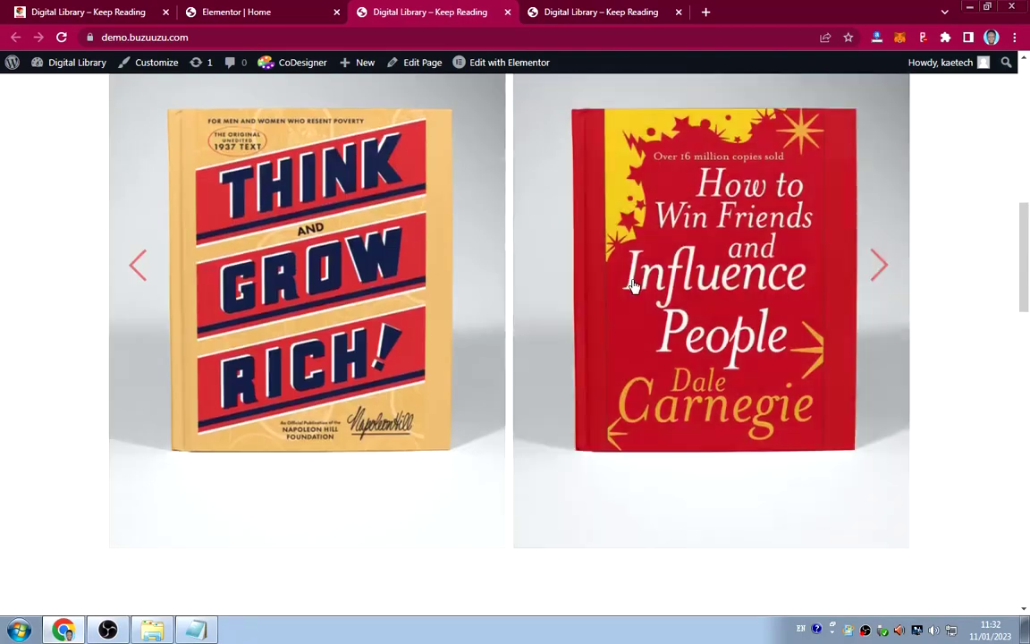
scroll(632, 285, down, 8)
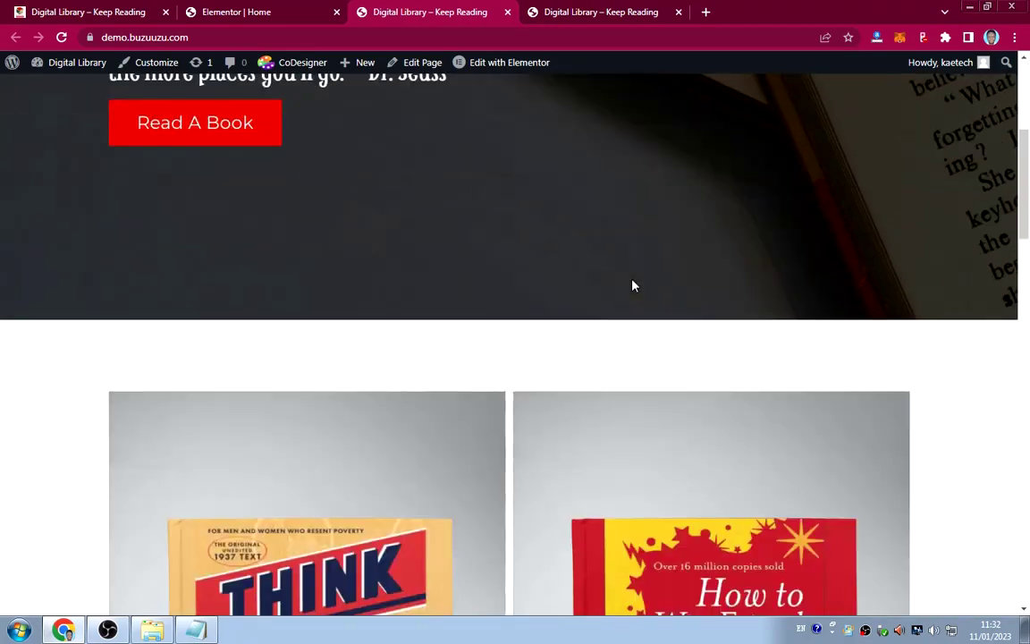
scroll(637, 284, down, 10)
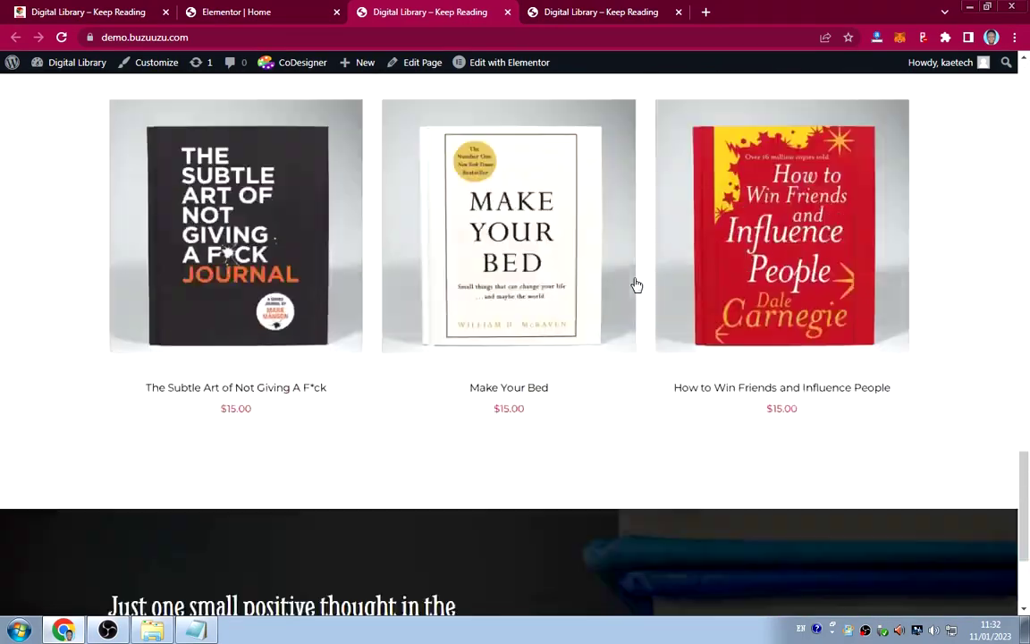
scroll(637, 284, up, 10)
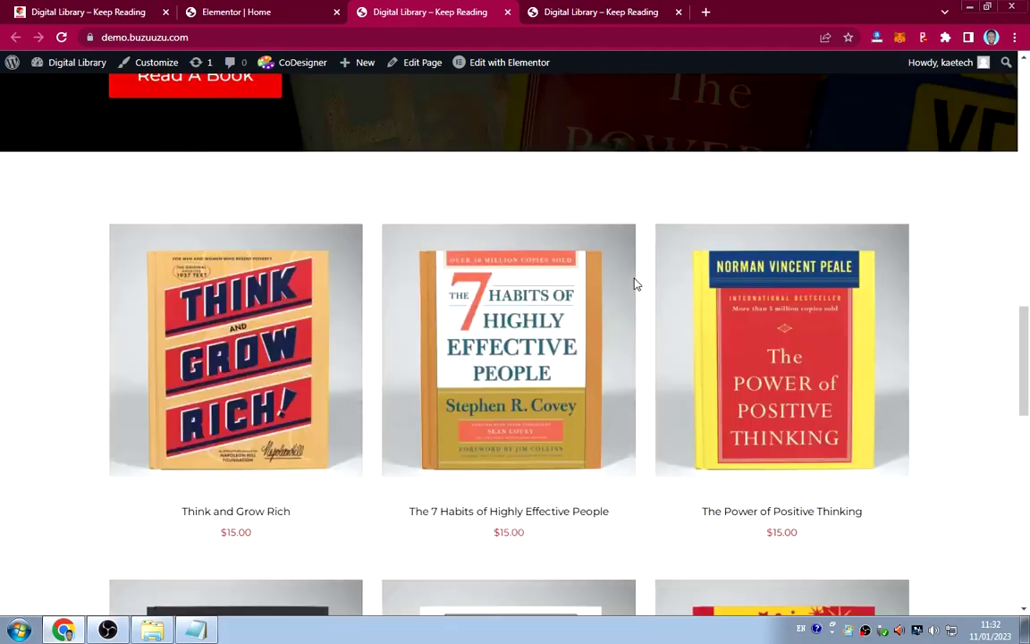
scroll(640, 287, up, 5)
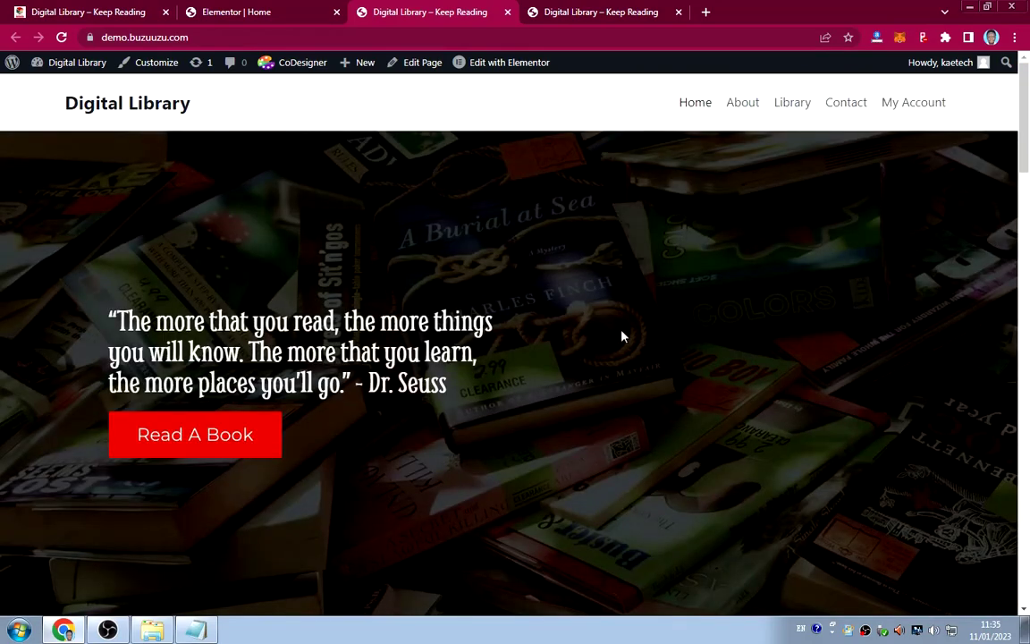
scroll(607, 328, down, 10)
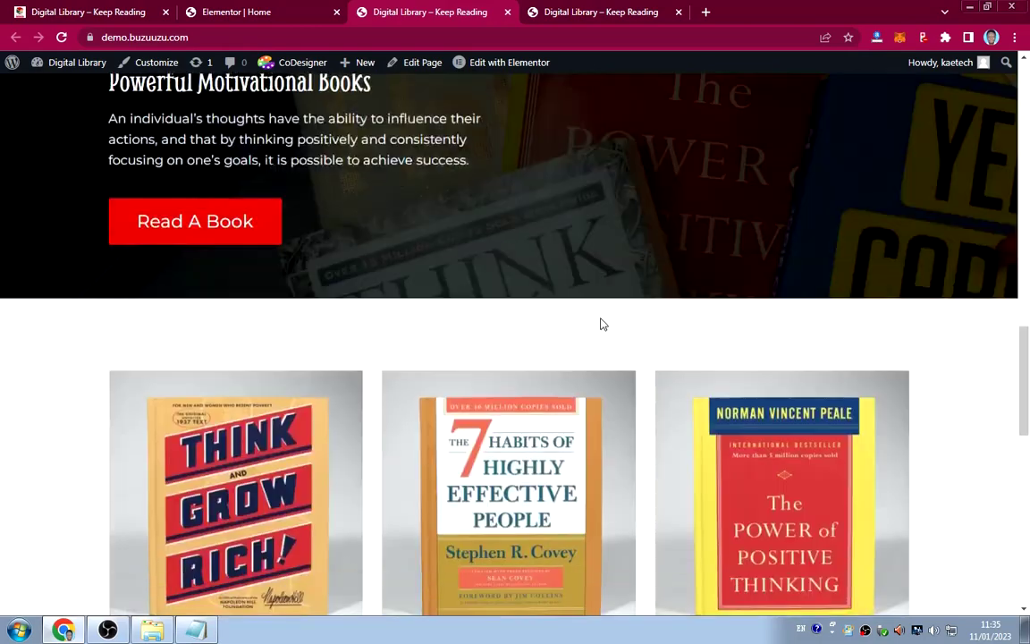
scroll(601, 324, down, 4)
Inspect the published home page in the iPhone XR device view, review its mobile layout throughout, and close the developer tools.
right_click(931, 219)
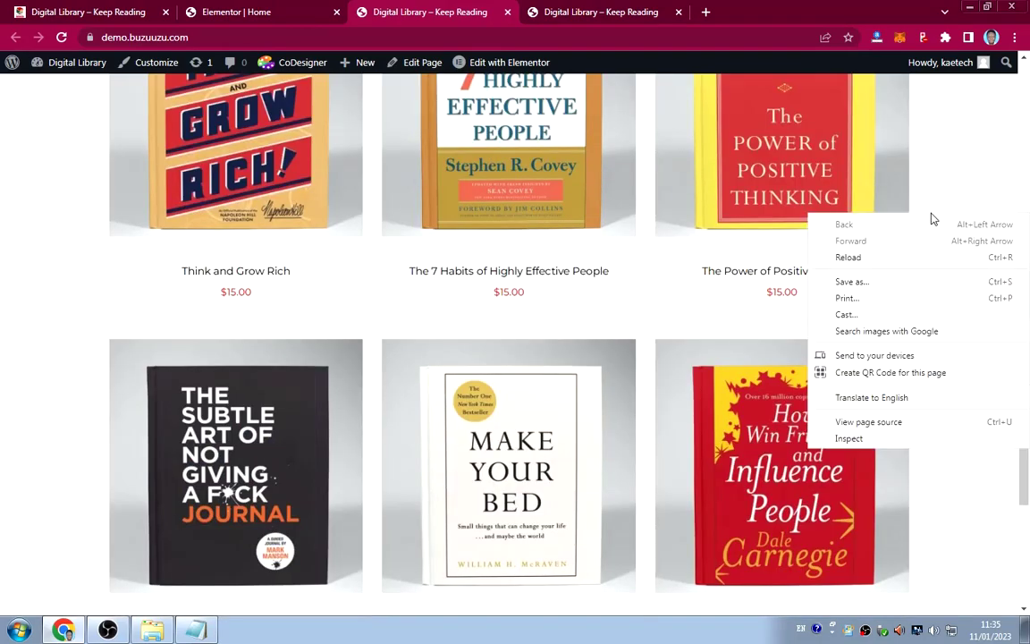
click(877, 439)
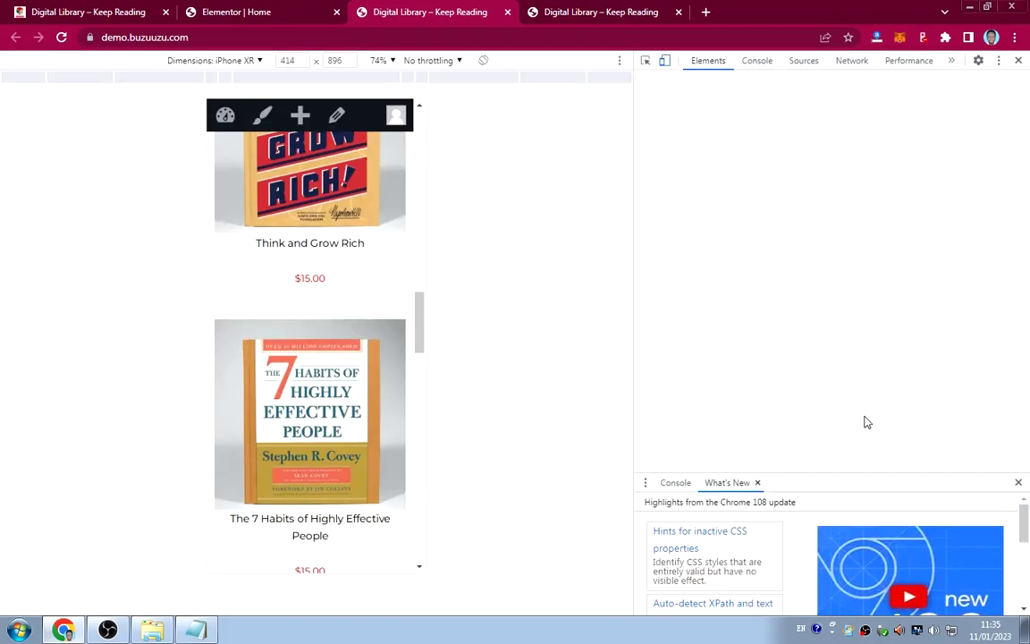
scroll(313, 339, up, 10)
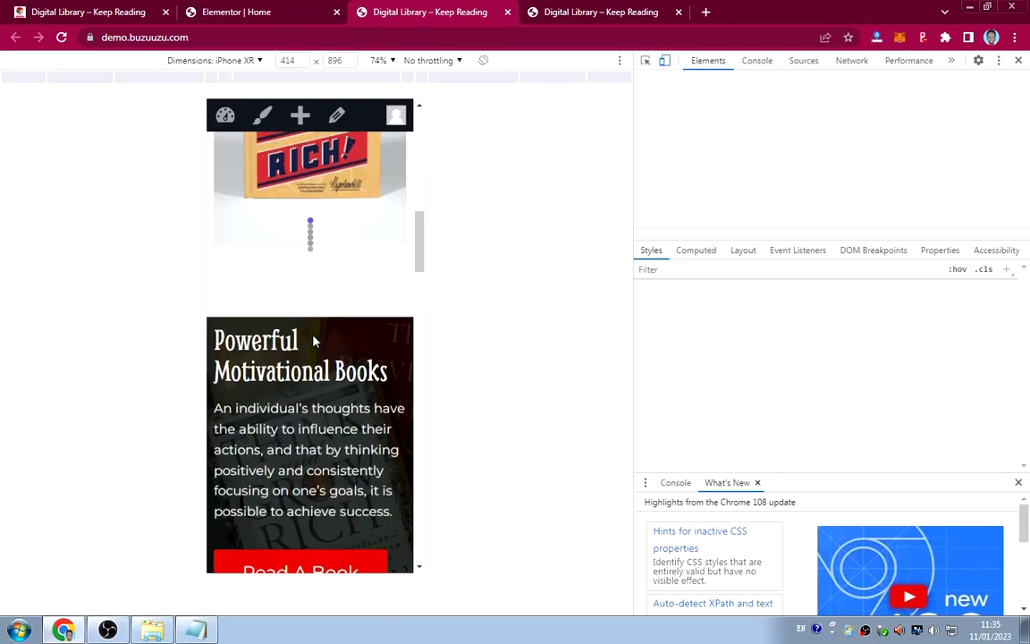
scroll(313, 335, up, 5)
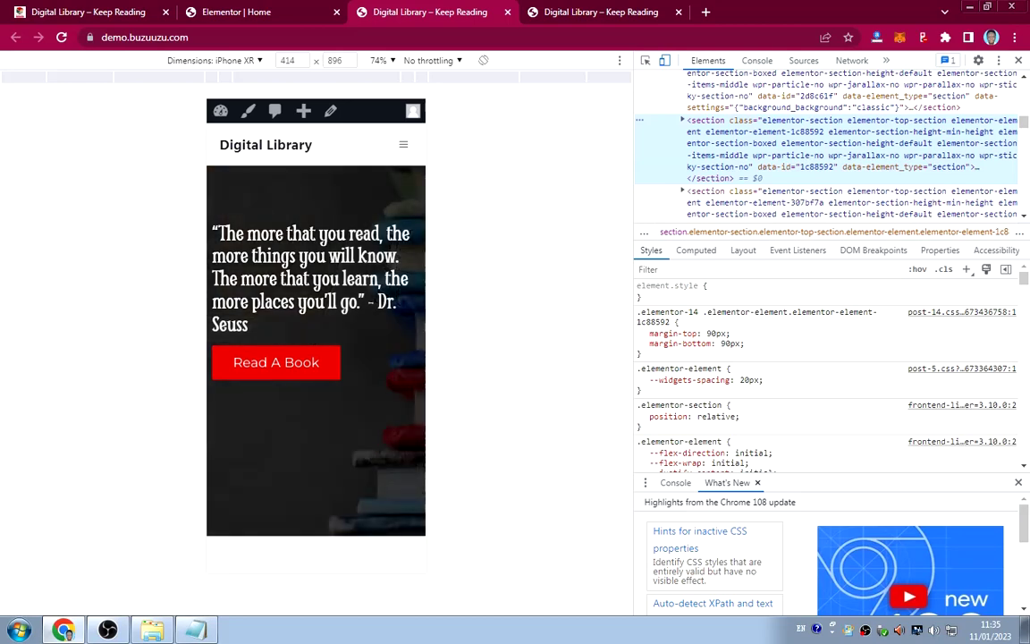
scroll(326, 430, down, 8)
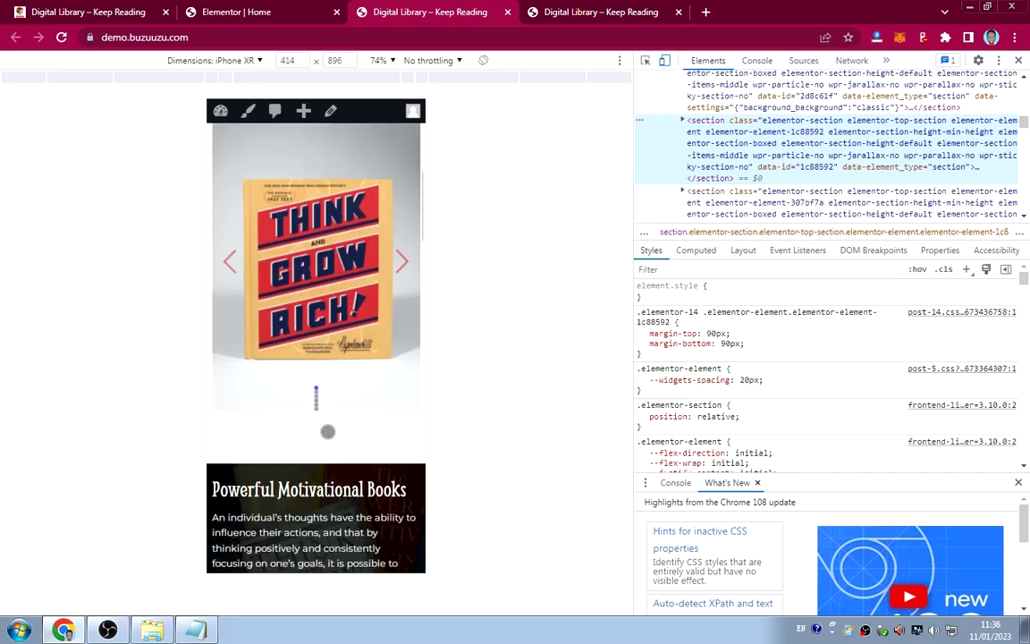
scroll(327, 425, down, 10)
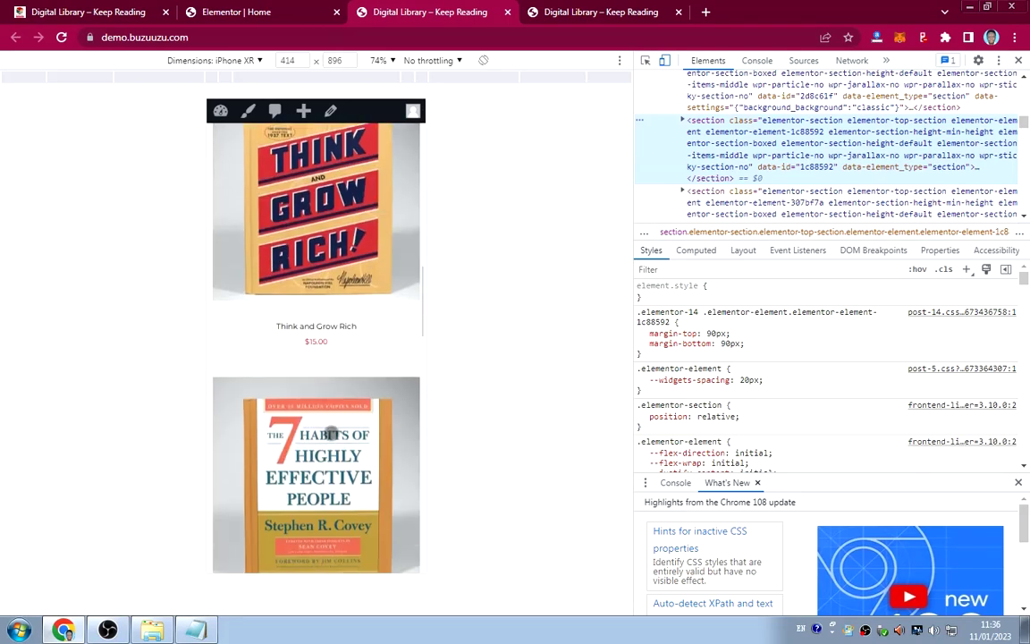
scroll(333, 430, down, 10)
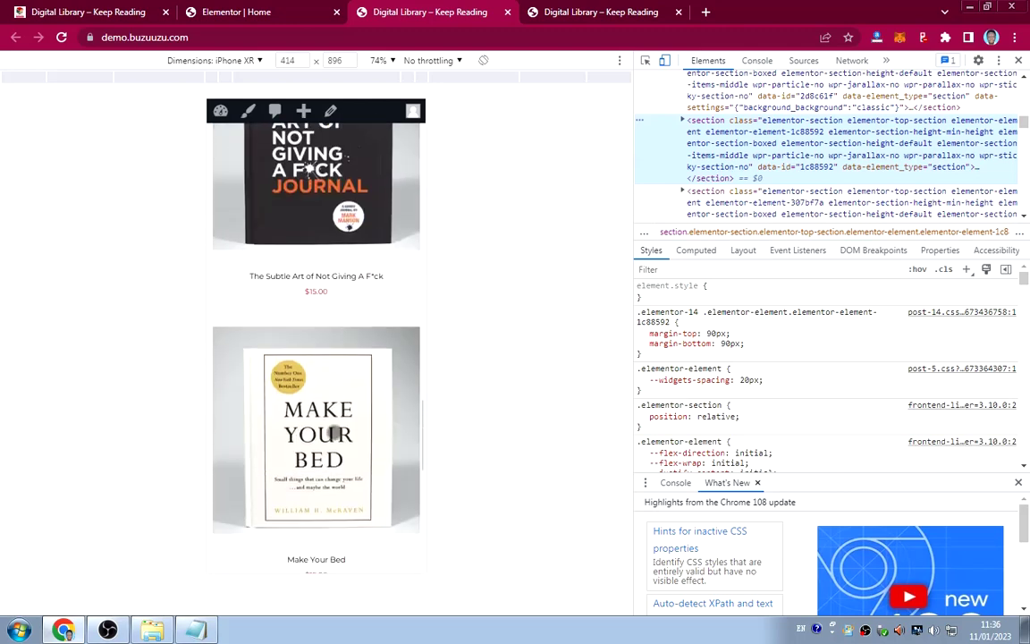
scroll(333, 431, down, 3)
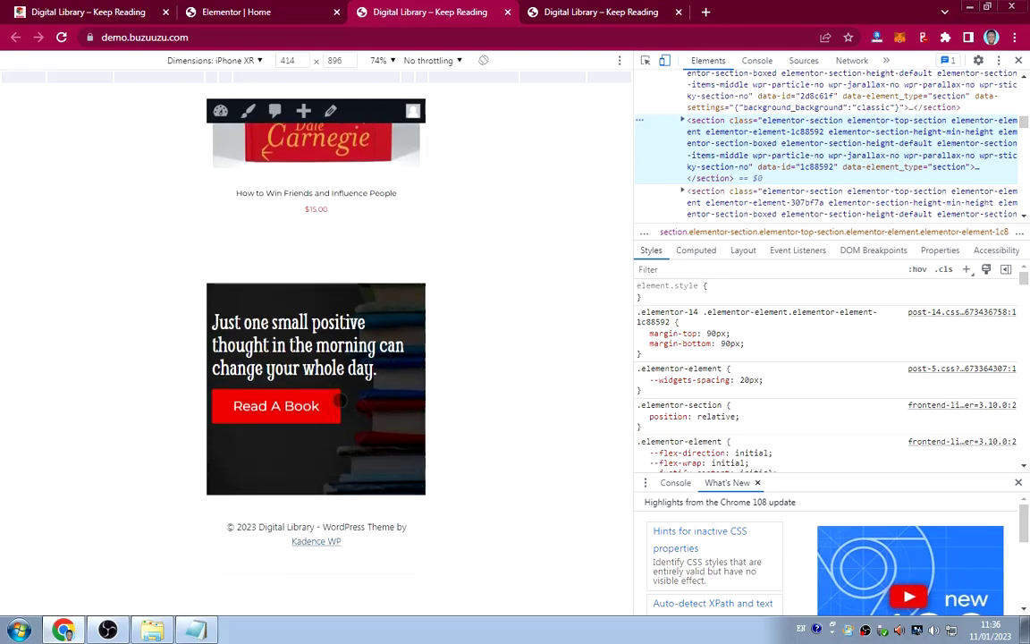
scroll(335, 402, up, 5)
scroll(339, 392, up, 15)
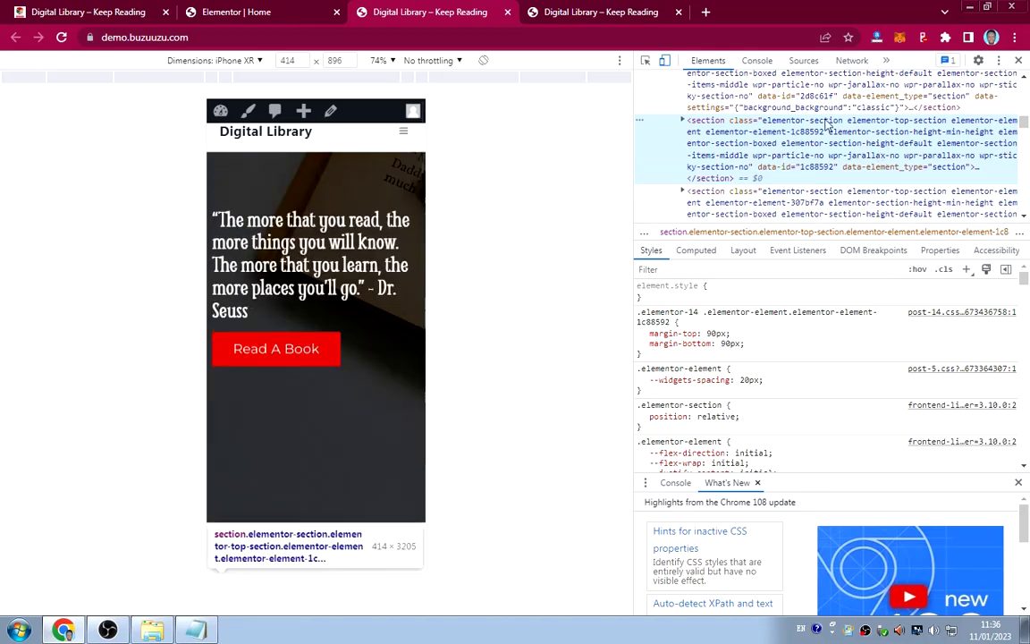
key(F12)
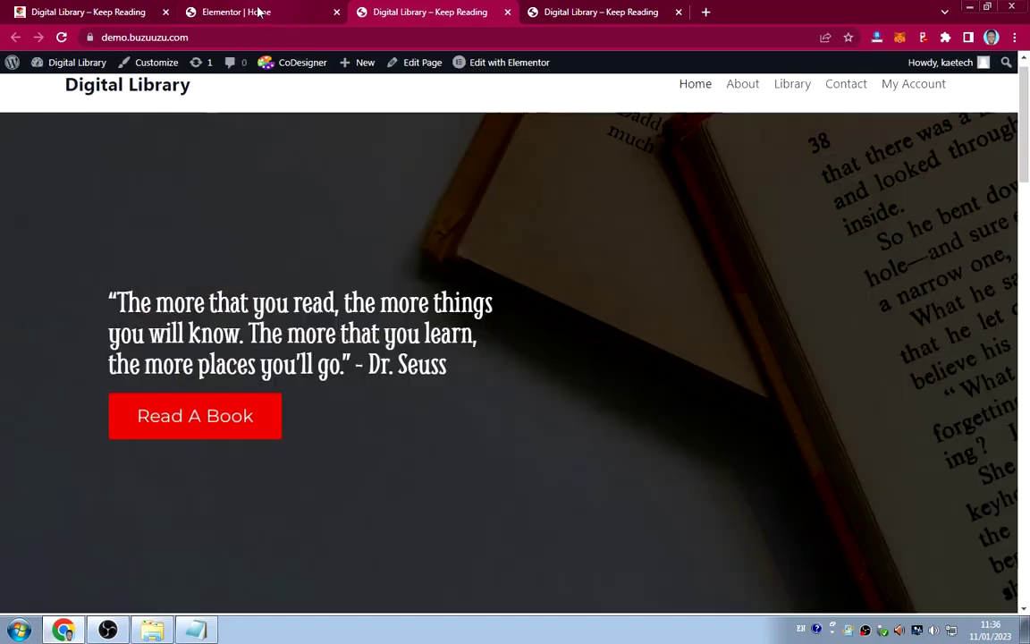
Return to the Elementor editor of the Home page and switch its responsive preview to tablet.
click(266, 19)
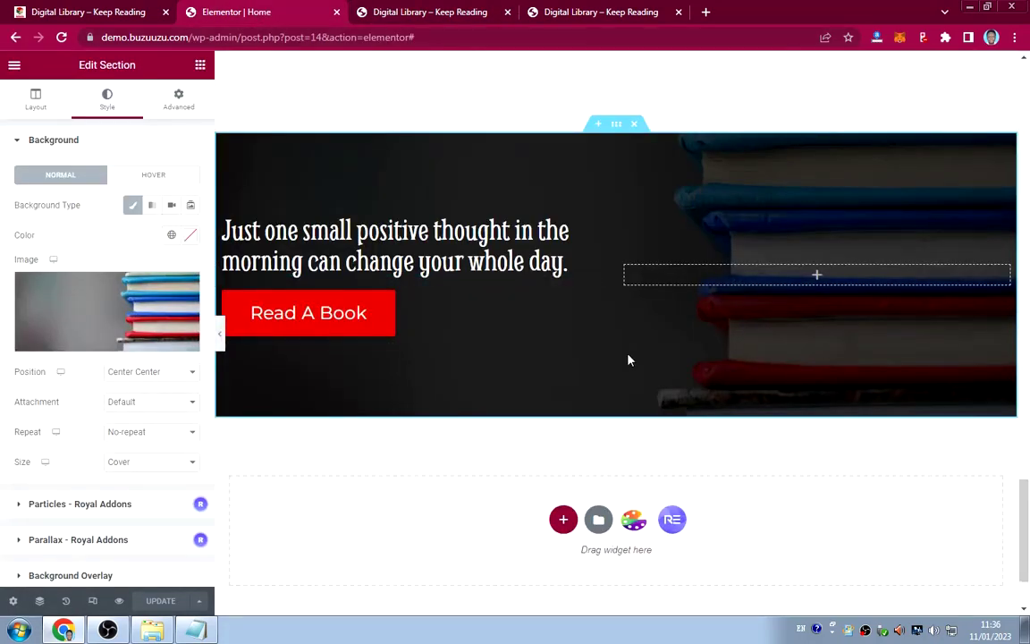
scroll(658, 400, down, 15)
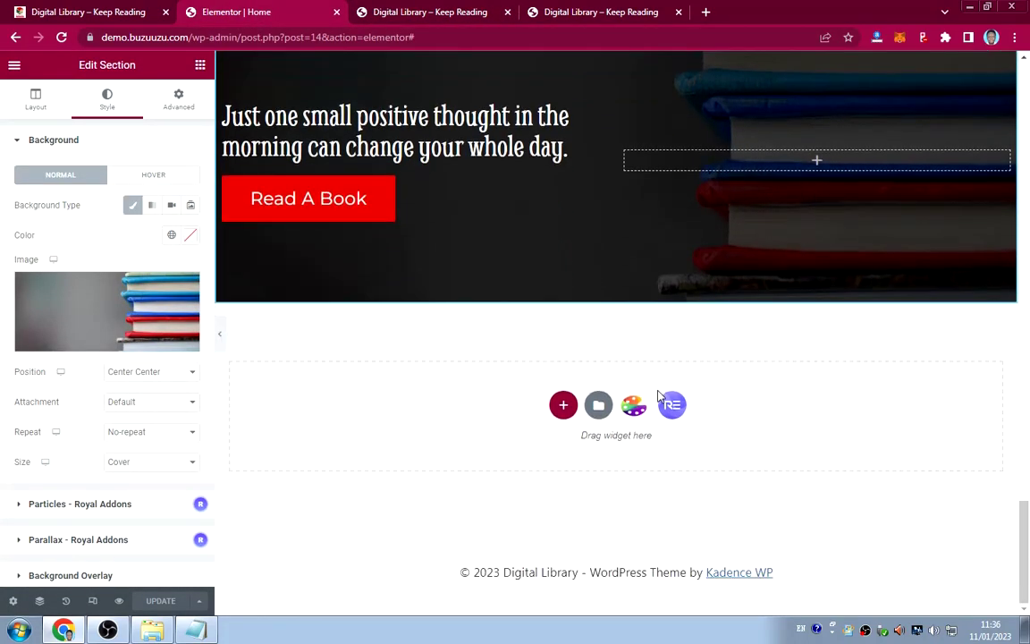
scroll(653, 369, up, 5)
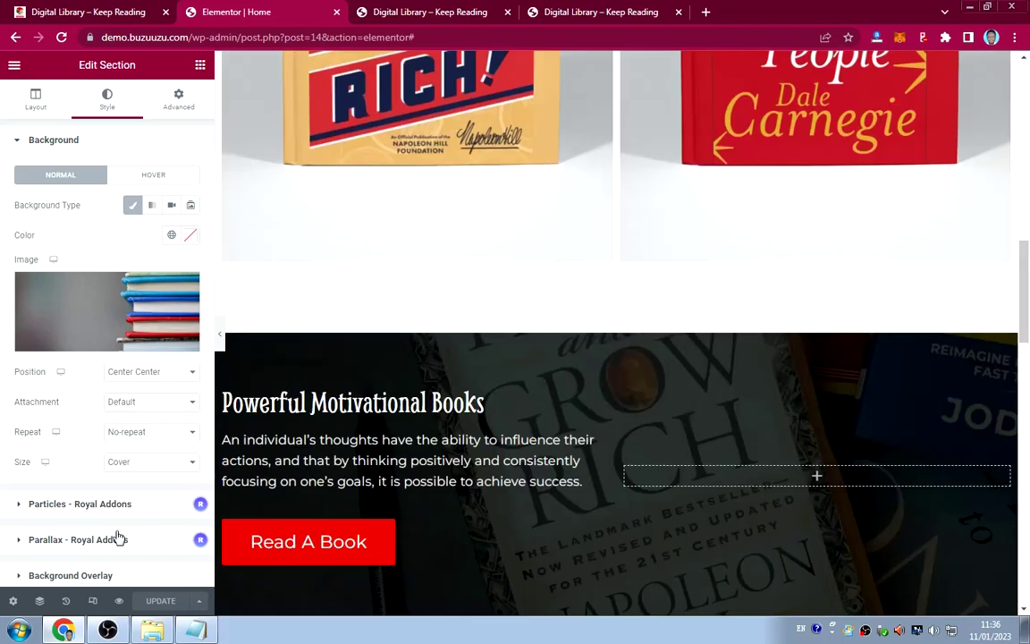
click(93, 602)
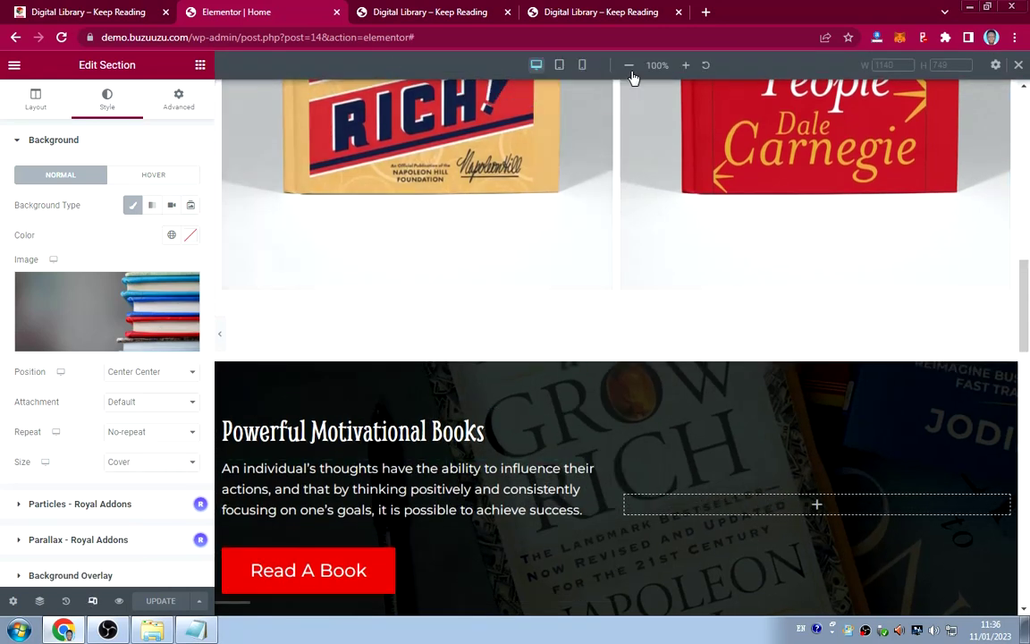
click(559, 66)
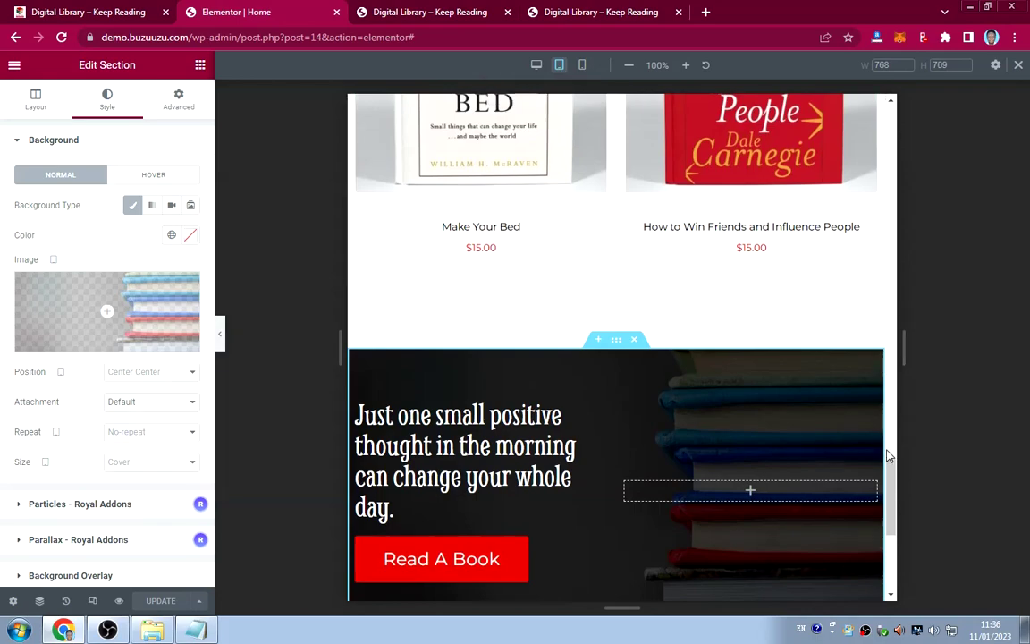
Set the boxed content width of the hero section to 695 for the tablet layout.
drag(891, 471, 854, 120)
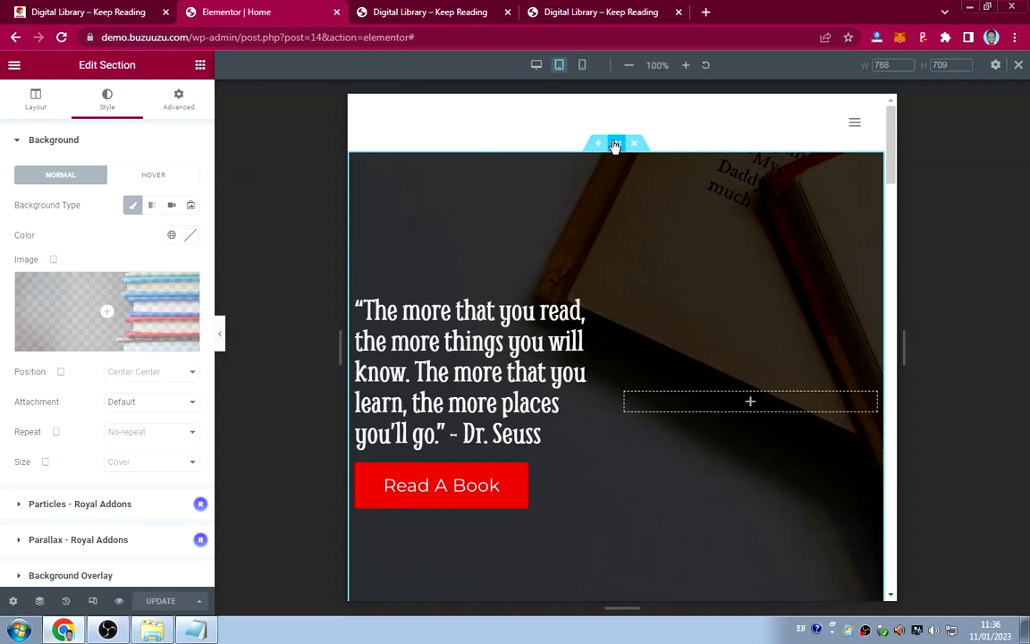
click(615, 145)
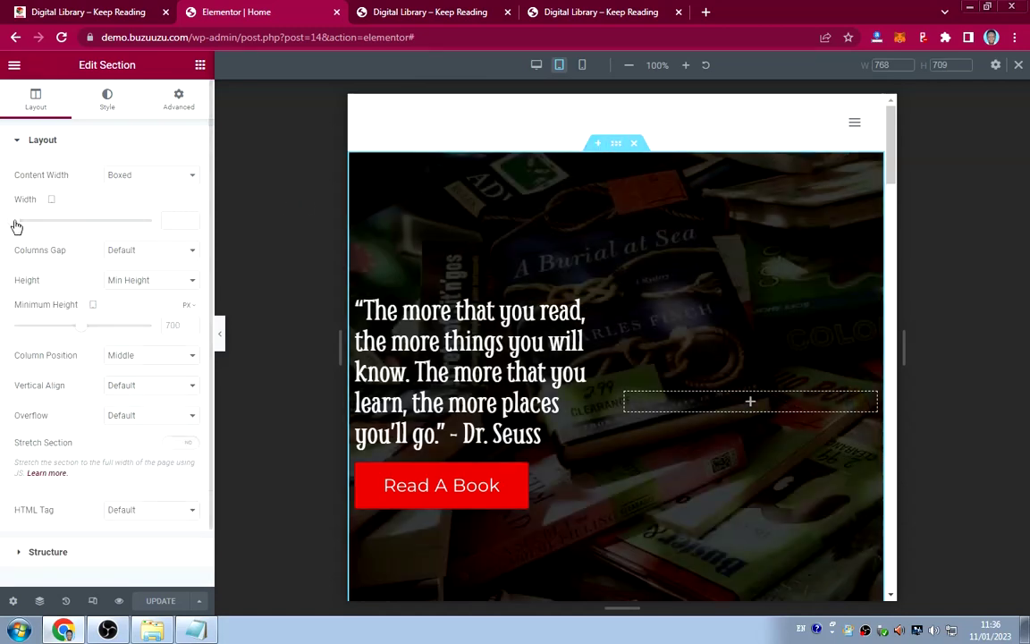
drag(16, 224, 41, 230)
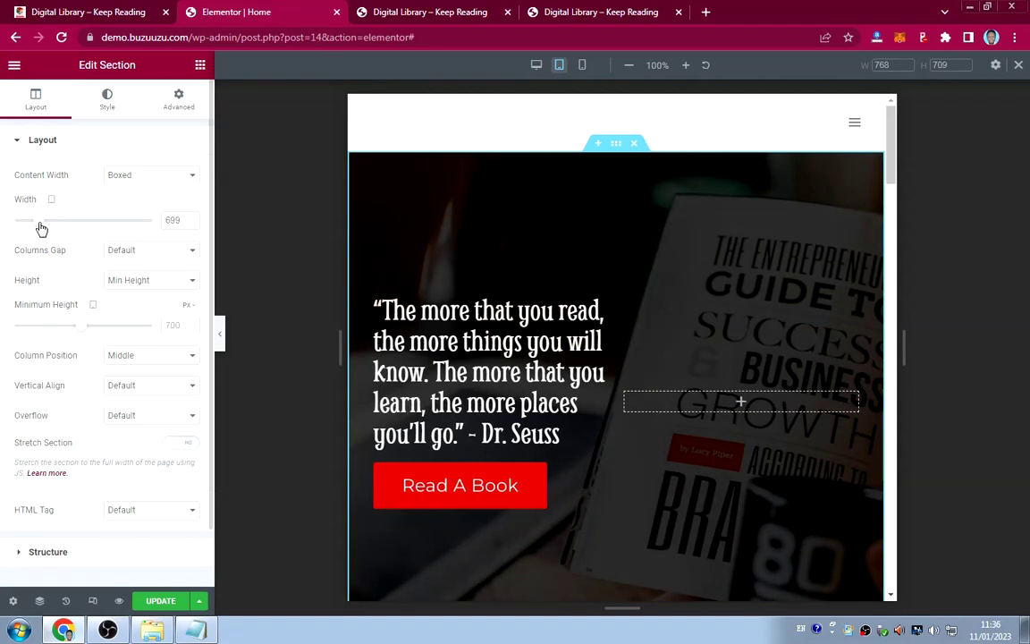
double_click(172, 219)
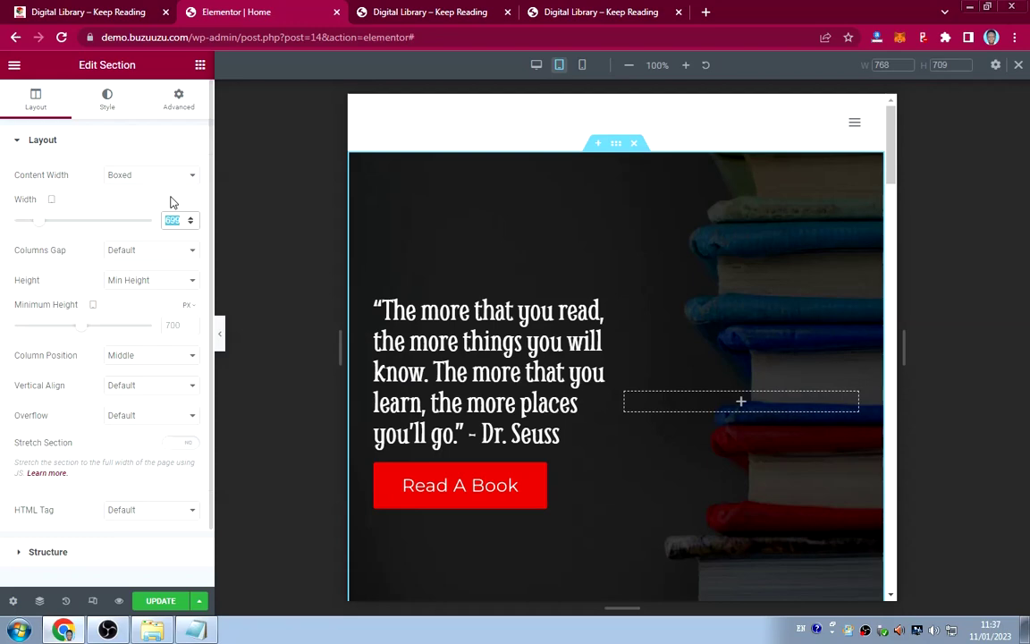
text(695)
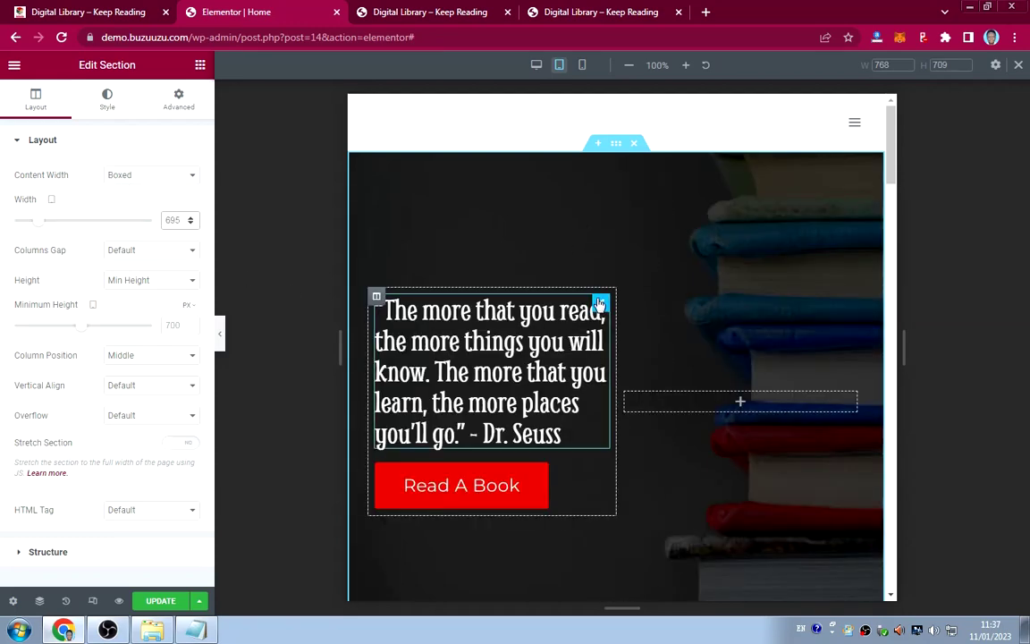
Set the tablet font size of the hero quote heading to 35 px.
click(601, 307)
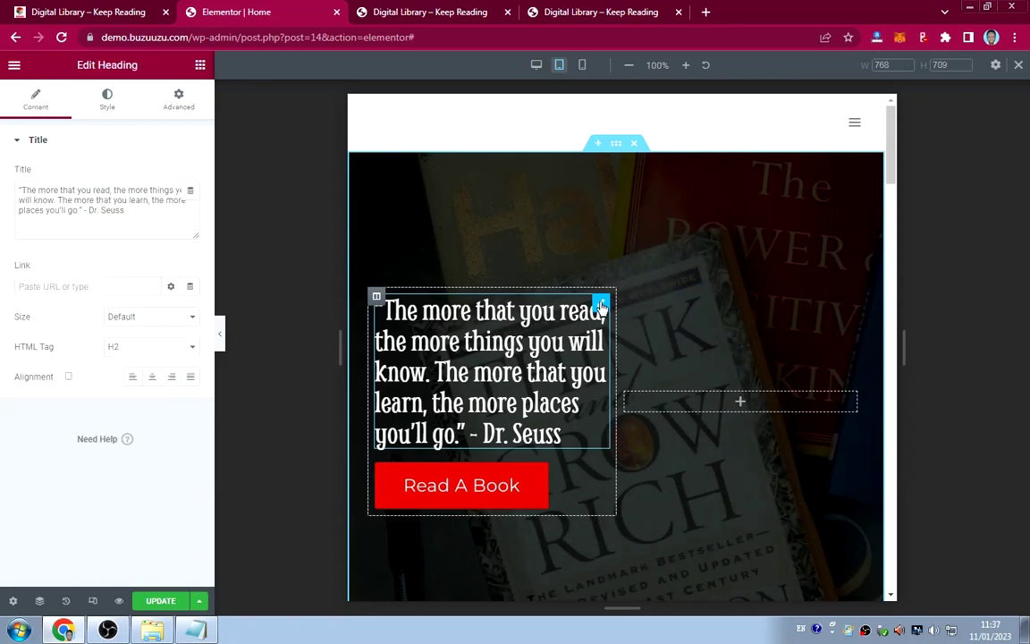
click(106, 100)
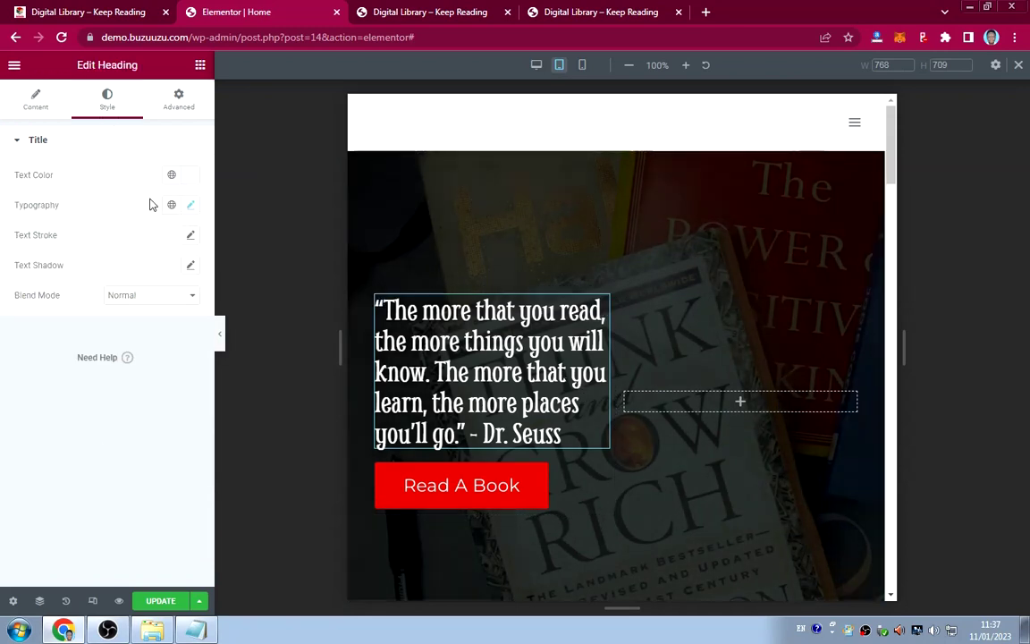
click(192, 207)
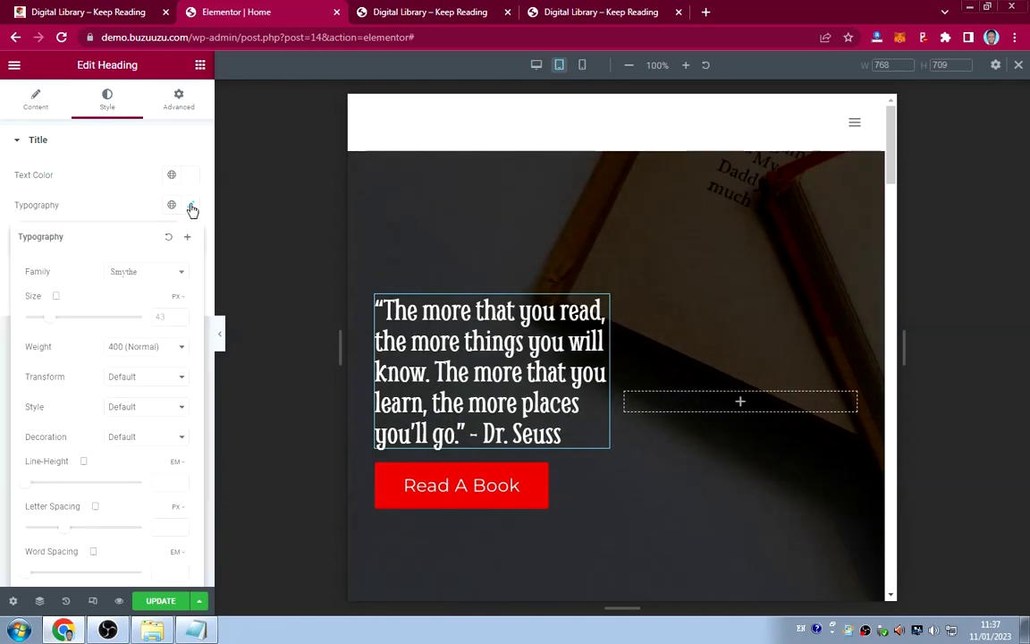
click(164, 315)
text(35)
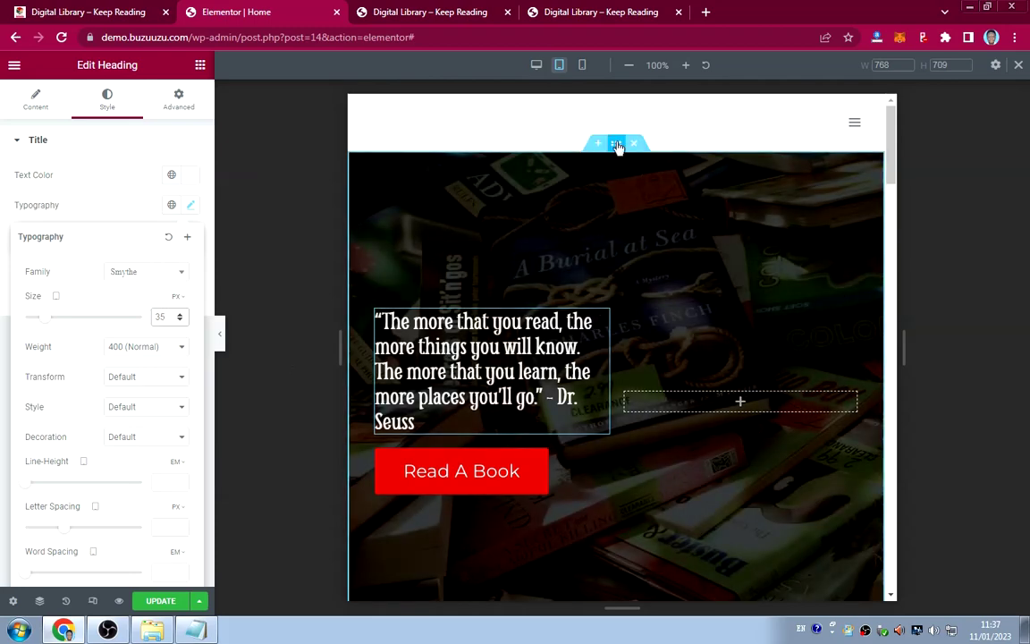
Set the minimum height of the hero section to 450 px for the tablet layout.
click(616, 144)
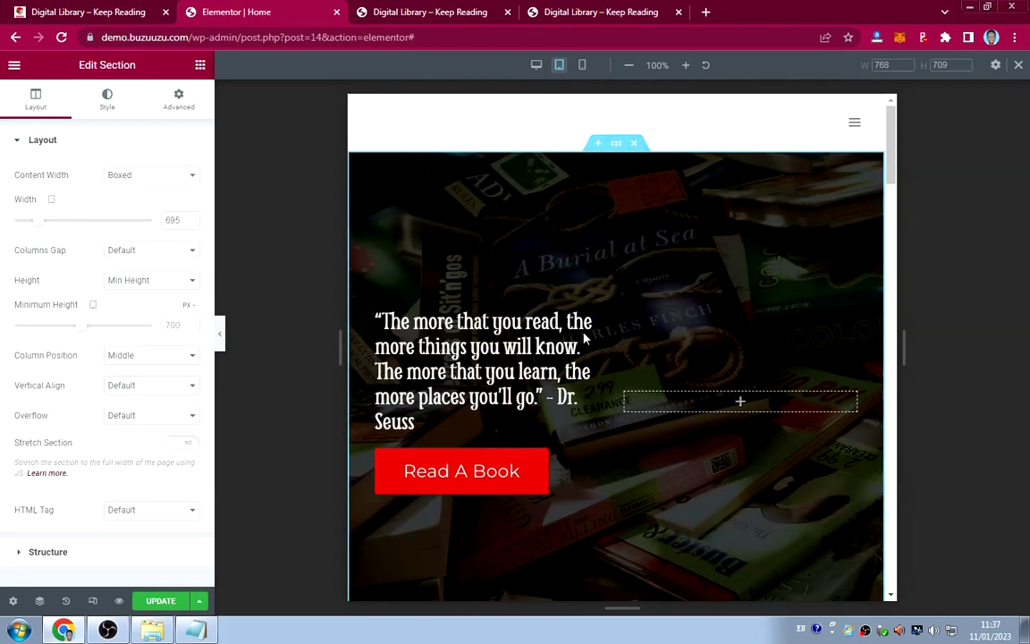
scroll(613, 354, down, 2)
scroll(613, 355, up, 2)
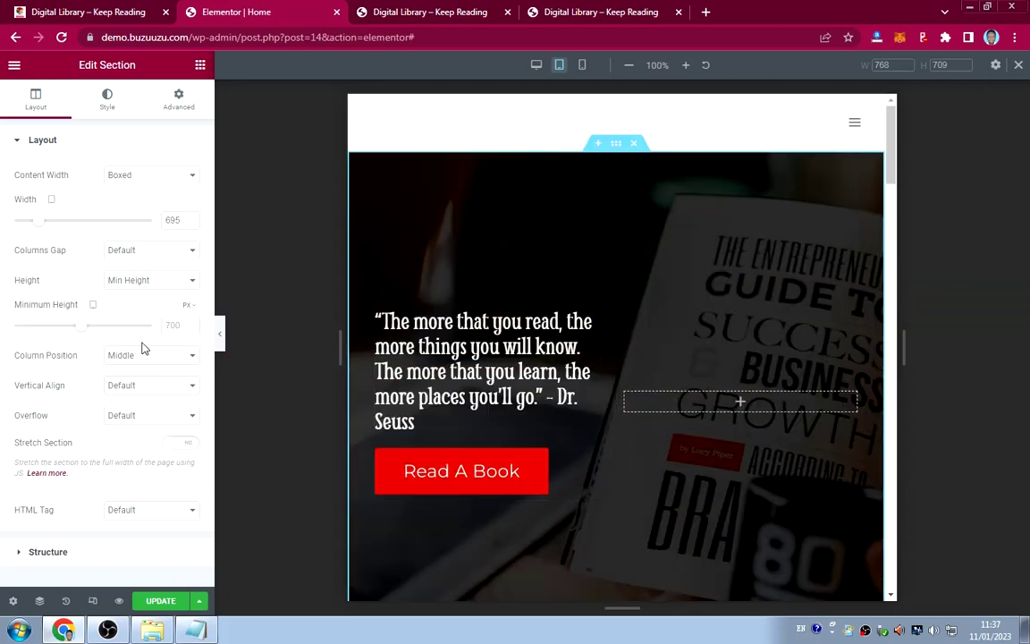
drag(80, 331, 61, 326)
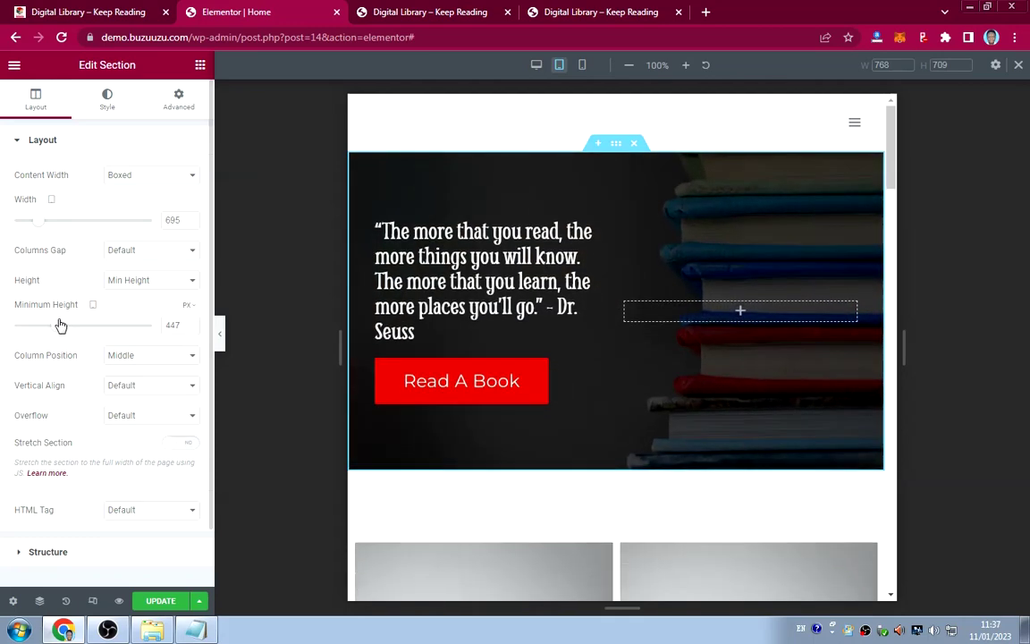
double_click(183, 325)
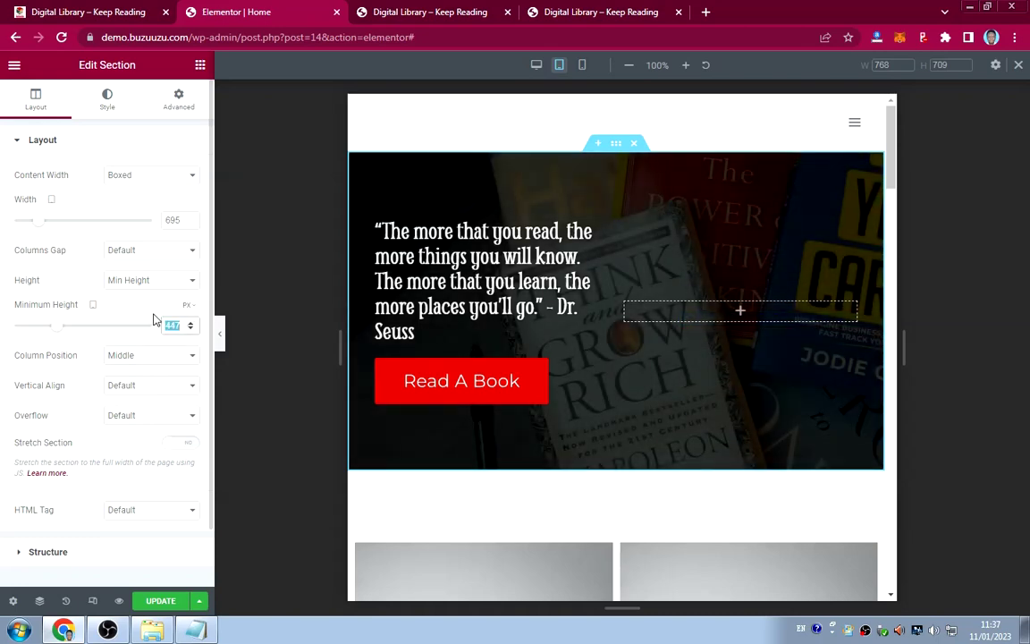
text(450)
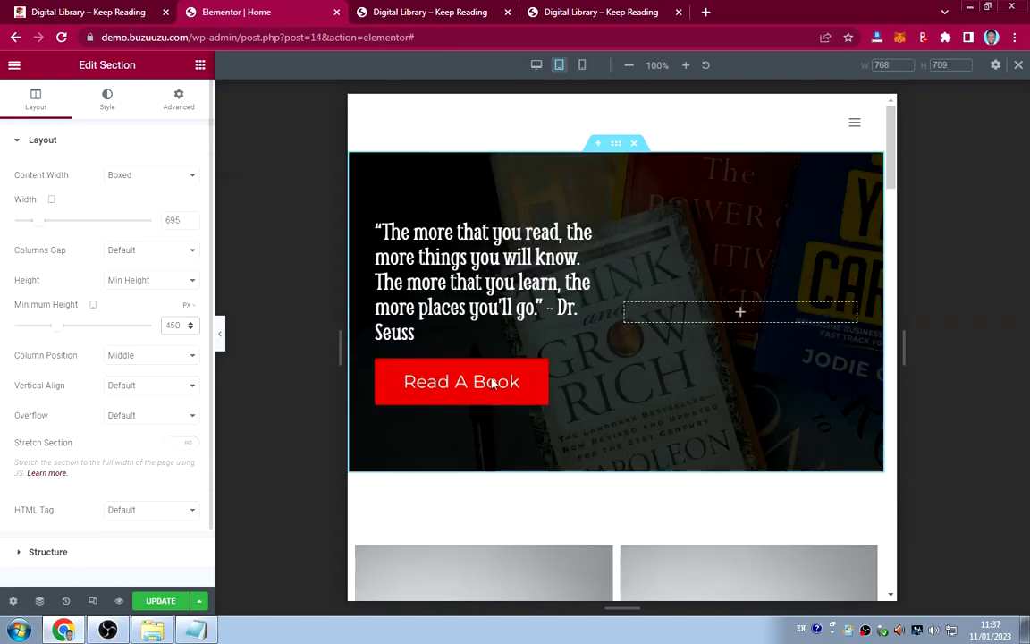
Turn off pagination for the tablet layout in the Woo Grid/Slider/Carousel widget below the hero.
scroll(650, 379, down, 4)
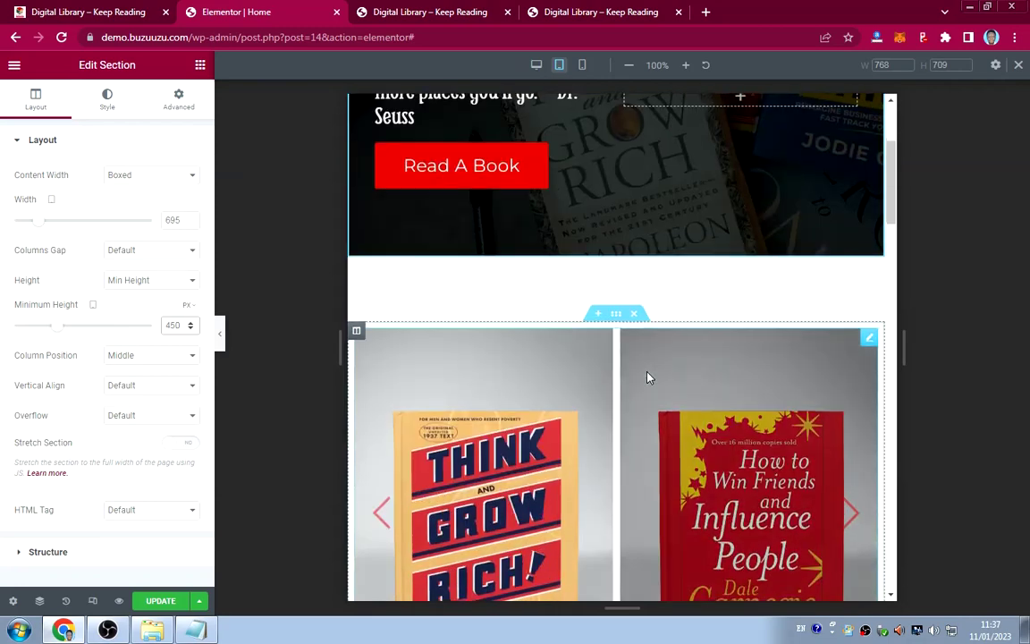
scroll(666, 360, down, 1)
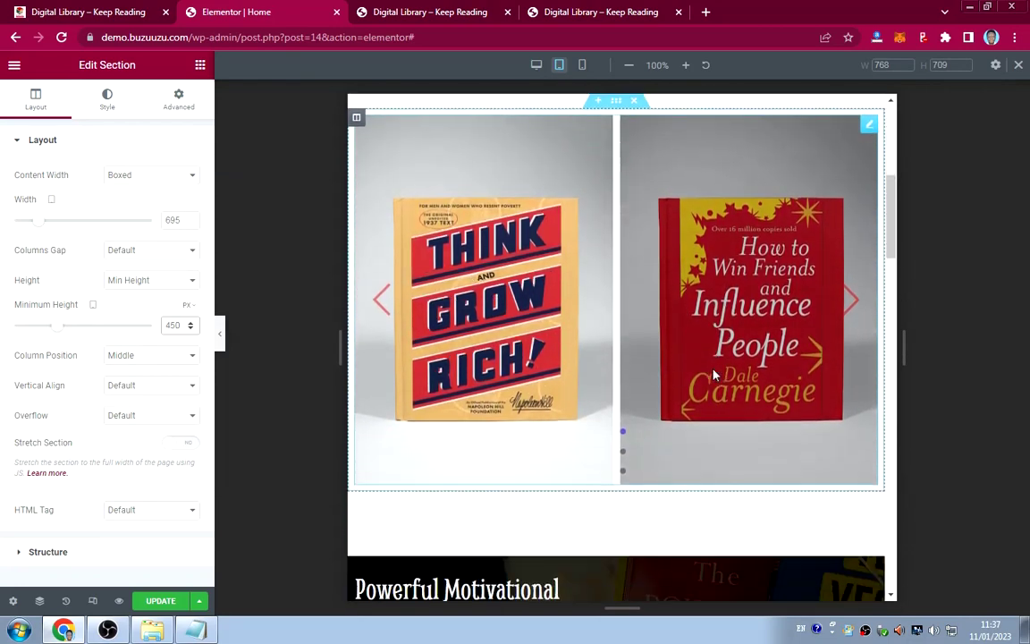
click(870, 126)
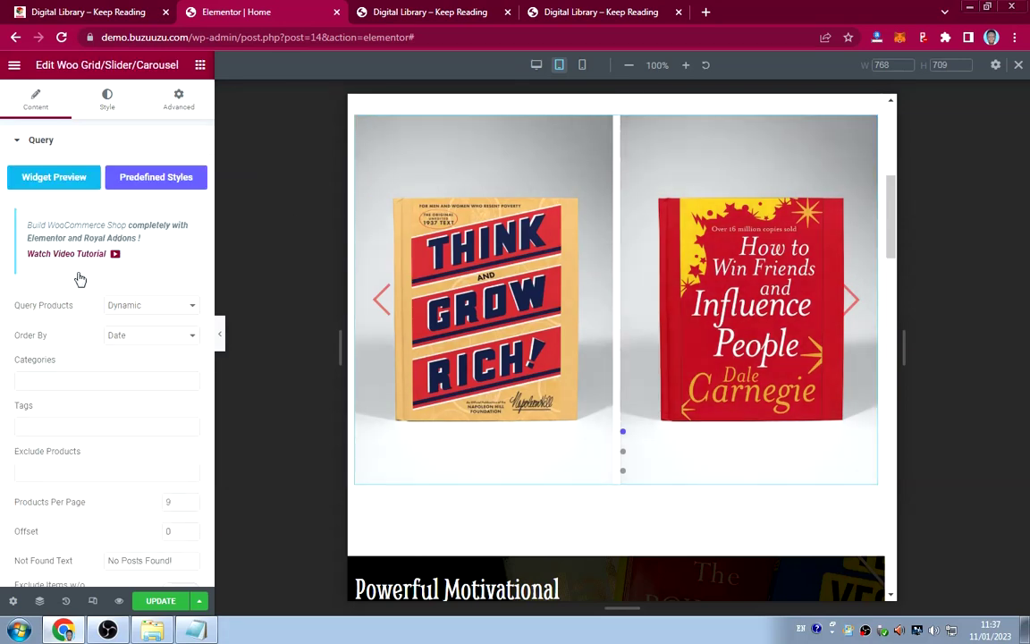
scroll(97, 312, down, 2)
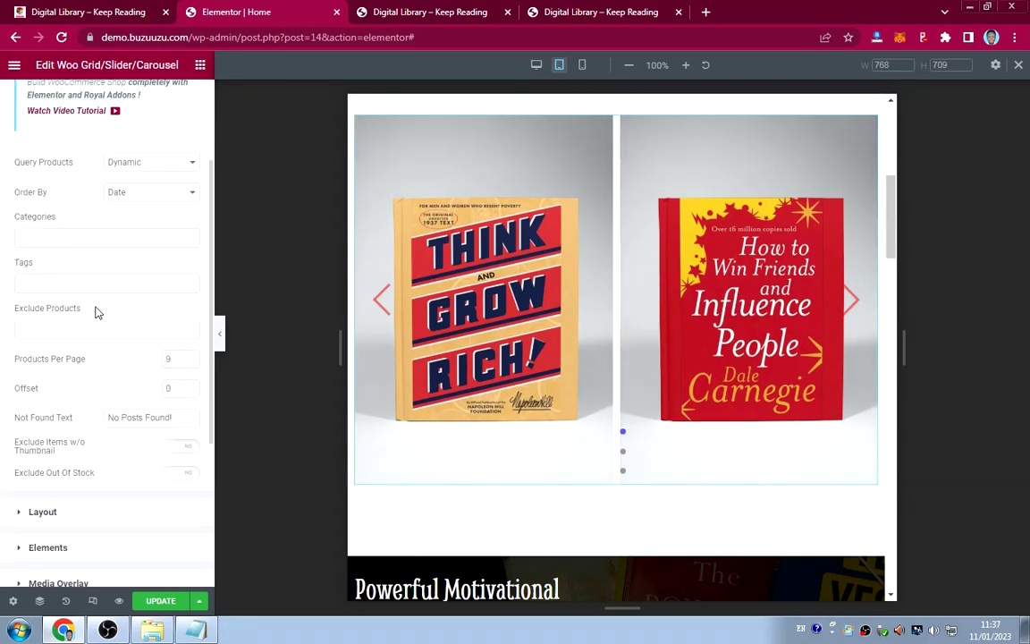
scroll(98, 312, down, 2)
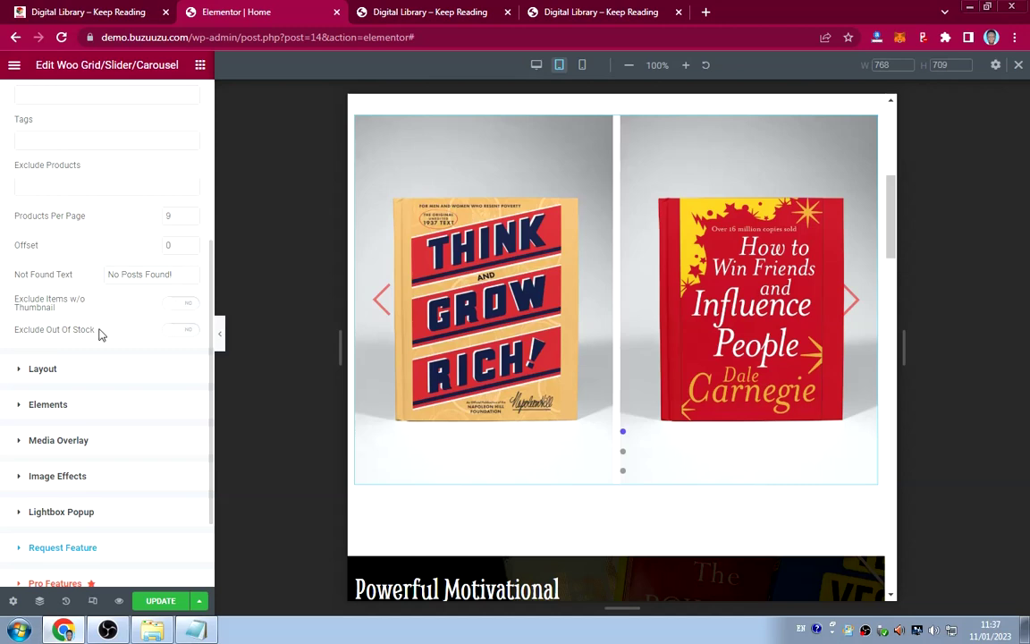
scroll(109, 501, down, 2)
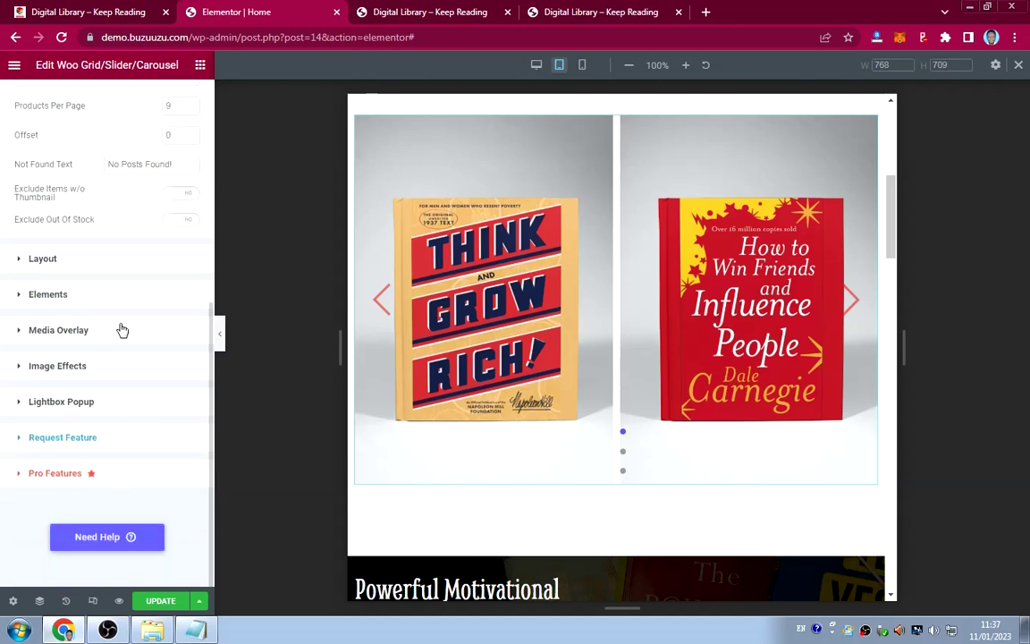
scroll(122, 330, up, 6)
scroll(122, 330, down, 3)
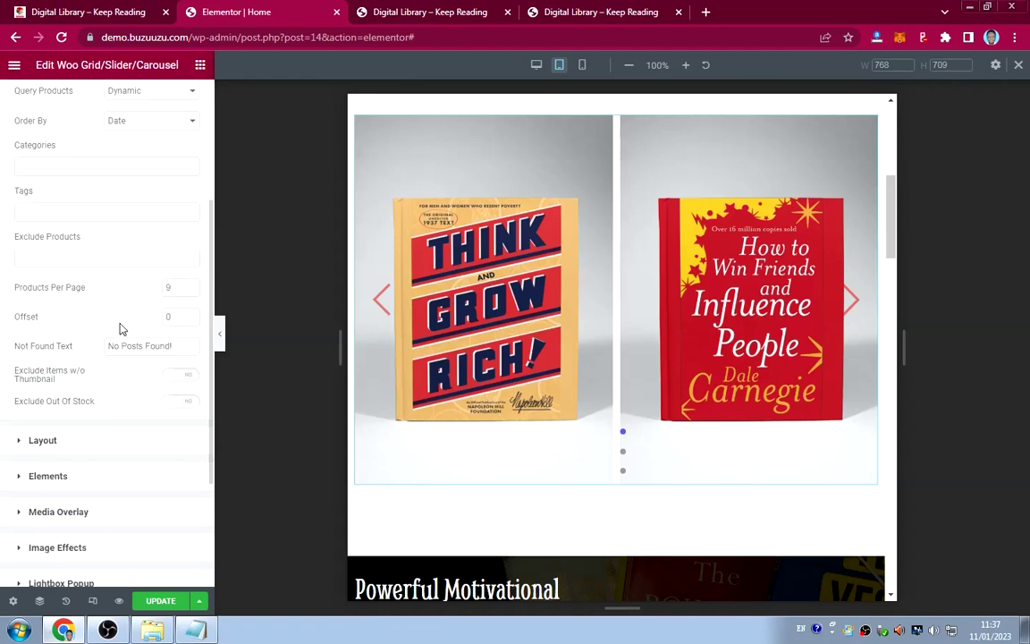
scroll(121, 329, down, 3)
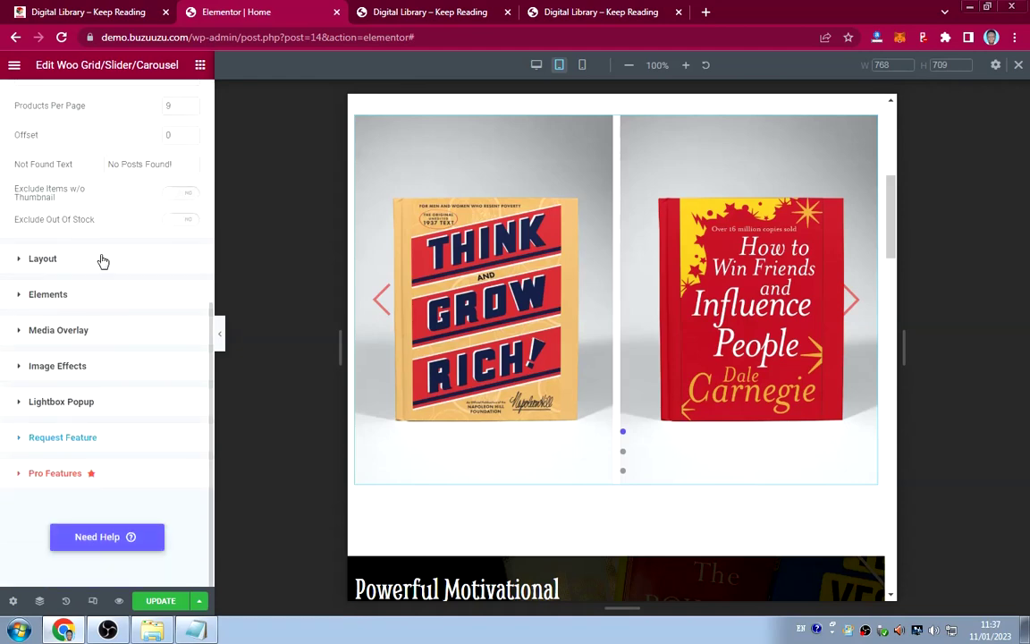
click(101, 259)
scroll(92, 315, down, 3)
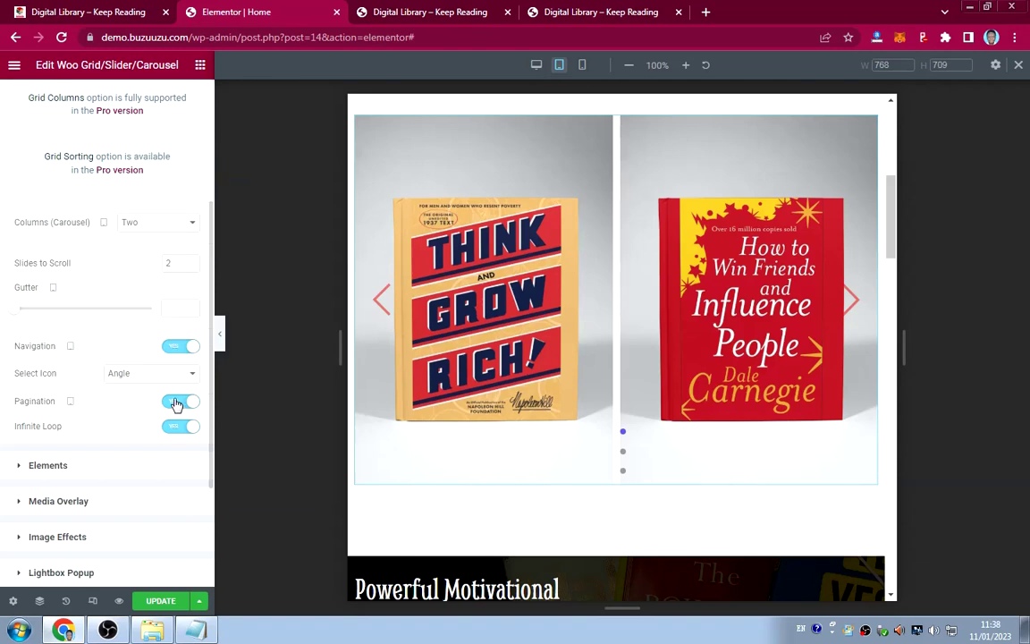
click(176, 404)
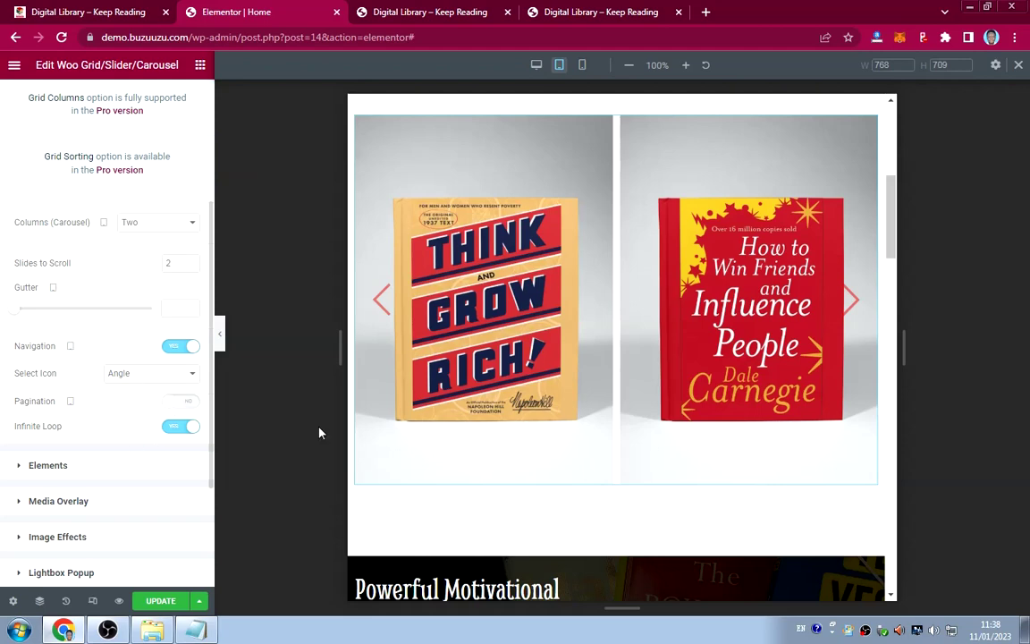
Set the tablet content width of the "Powerful Motivational Books" banner section to 695.
scroll(682, 401, down, 3)
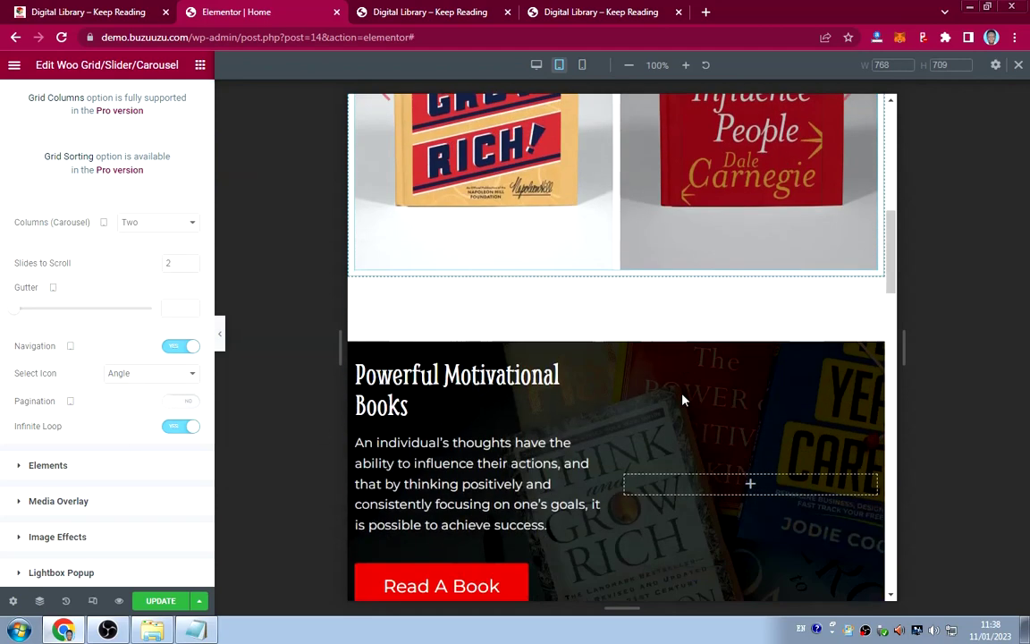
scroll(680, 393, down, 2)
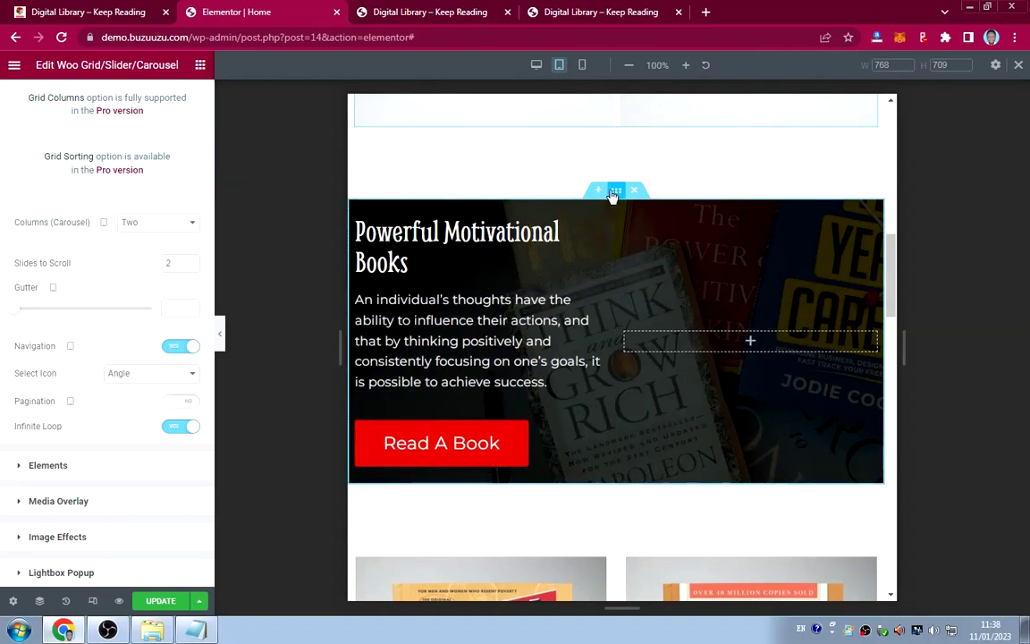
click(614, 191)
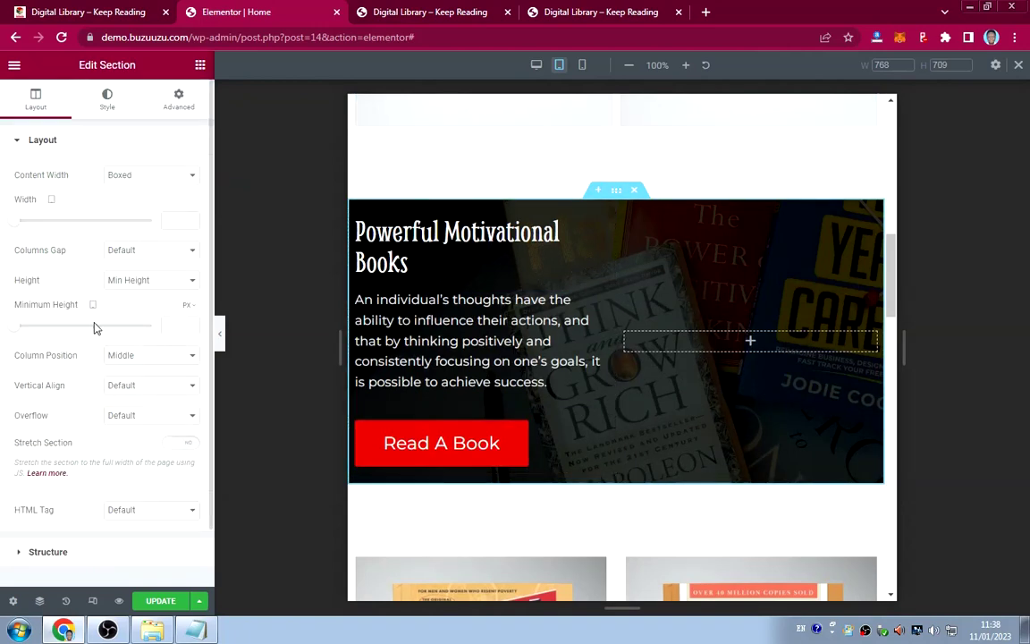
click(169, 220)
text(550)
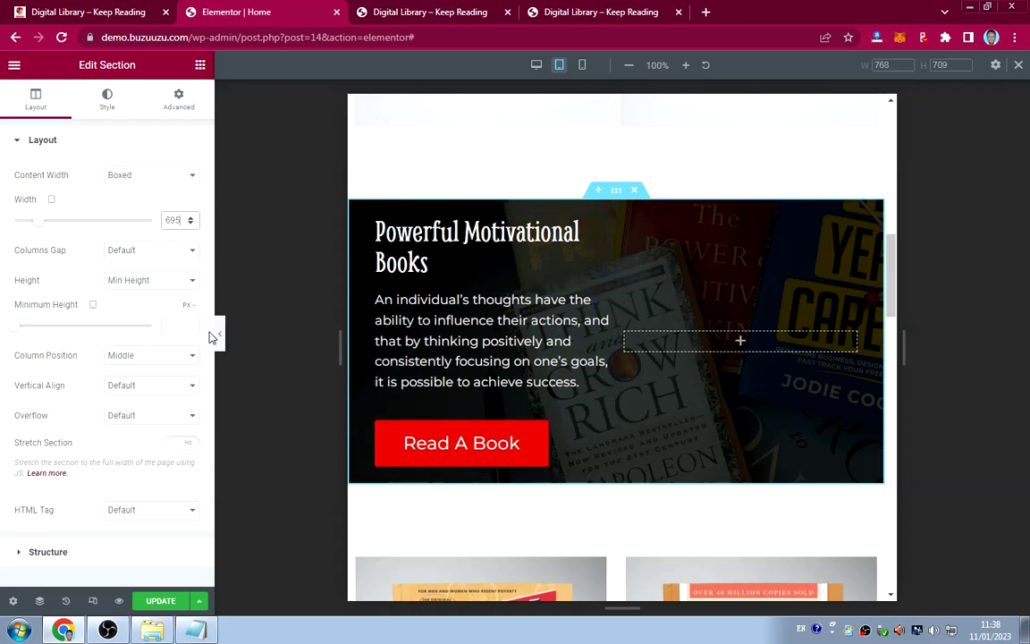
Set the tablet font size of the "Powerful Motivational Books" heading to 35 px.
click(601, 223)
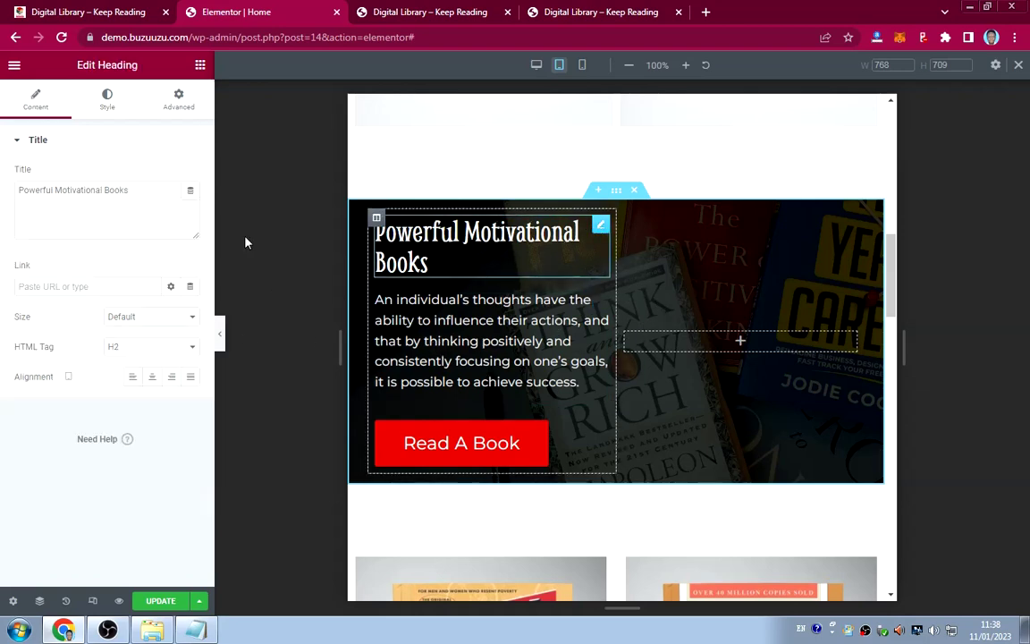
click(105, 101)
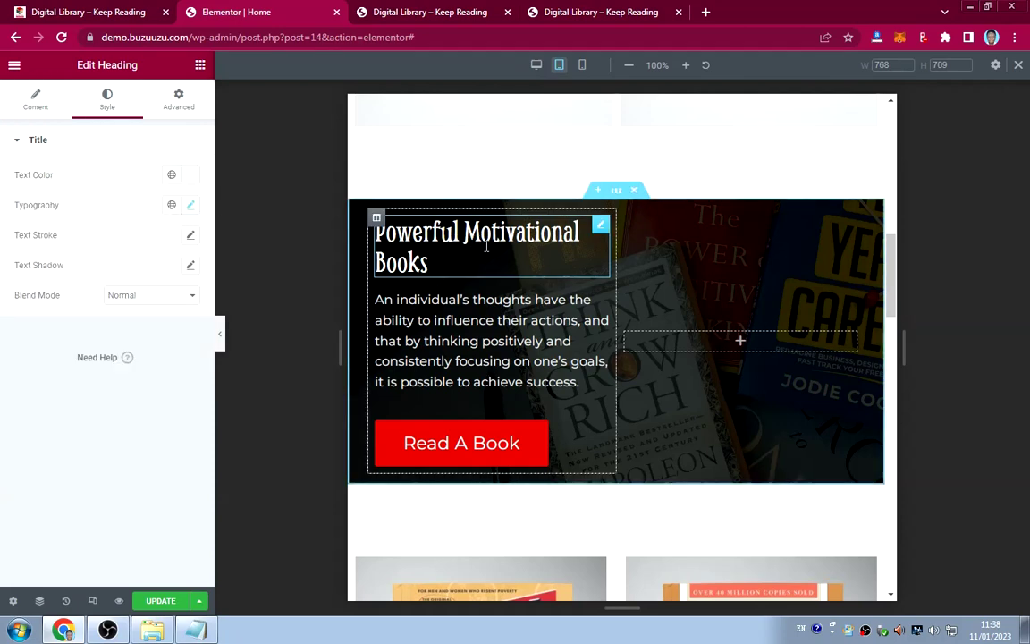
click(190, 204)
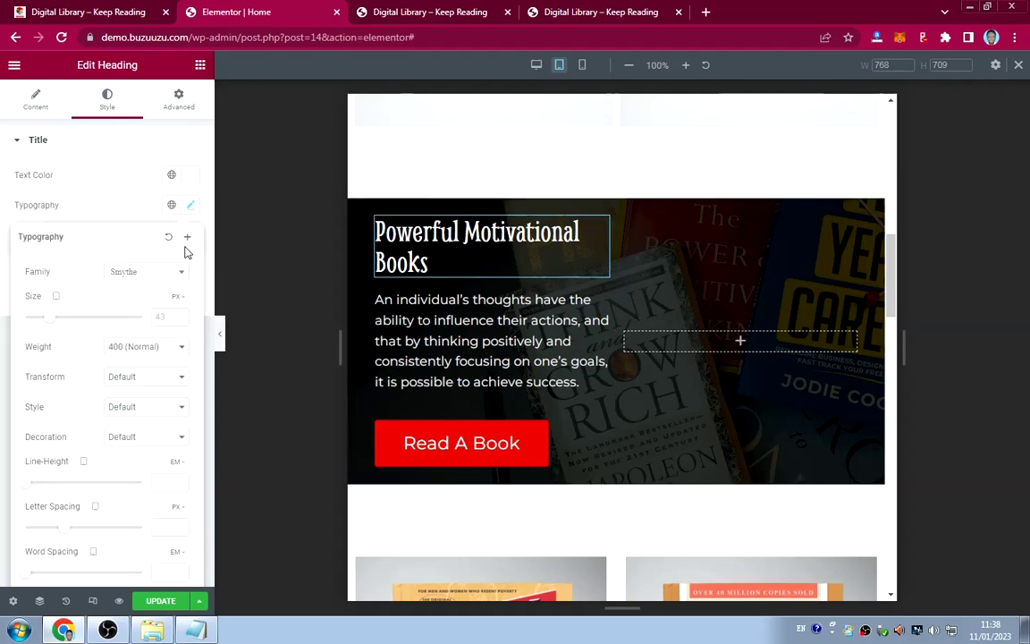
click(163, 316)
text(30)
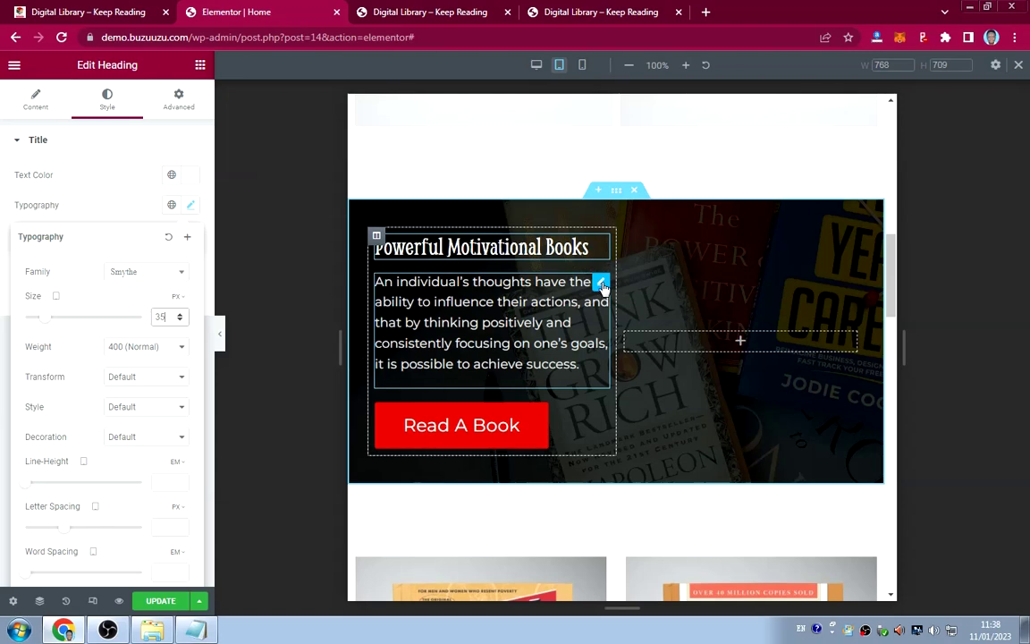
Set the tablet font size of the paragraph under the "Powerful Motivational Books" heading to 16 px.
click(603, 284)
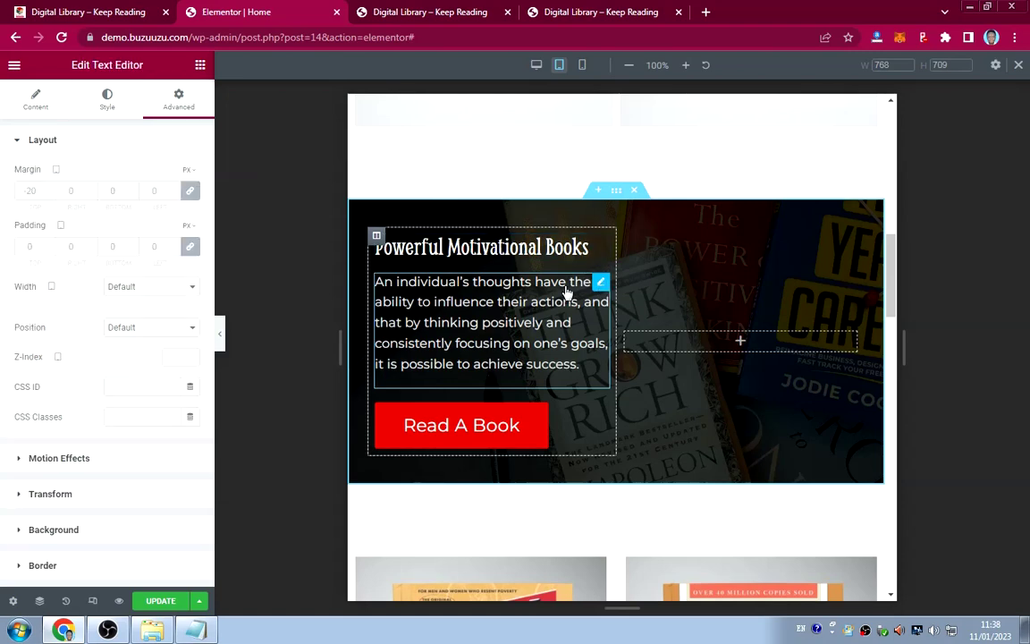
click(107, 105)
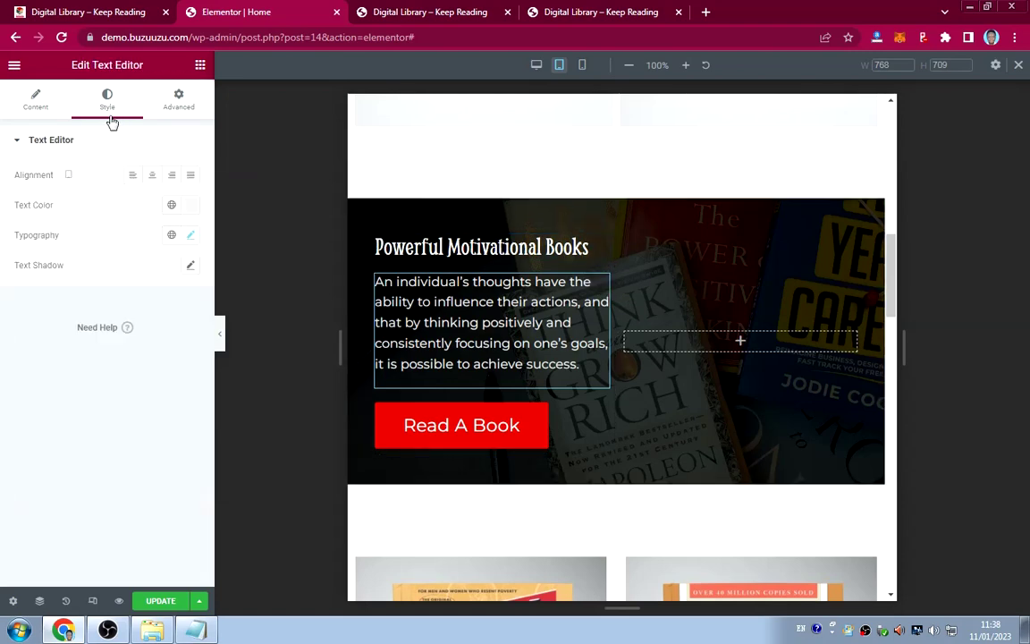
click(192, 236)
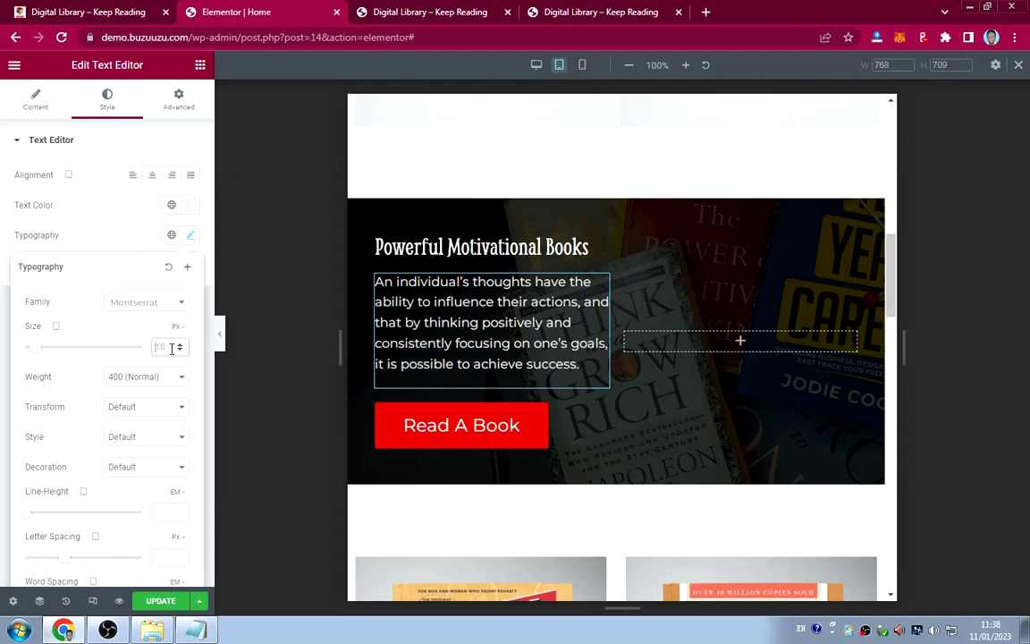
text(16)
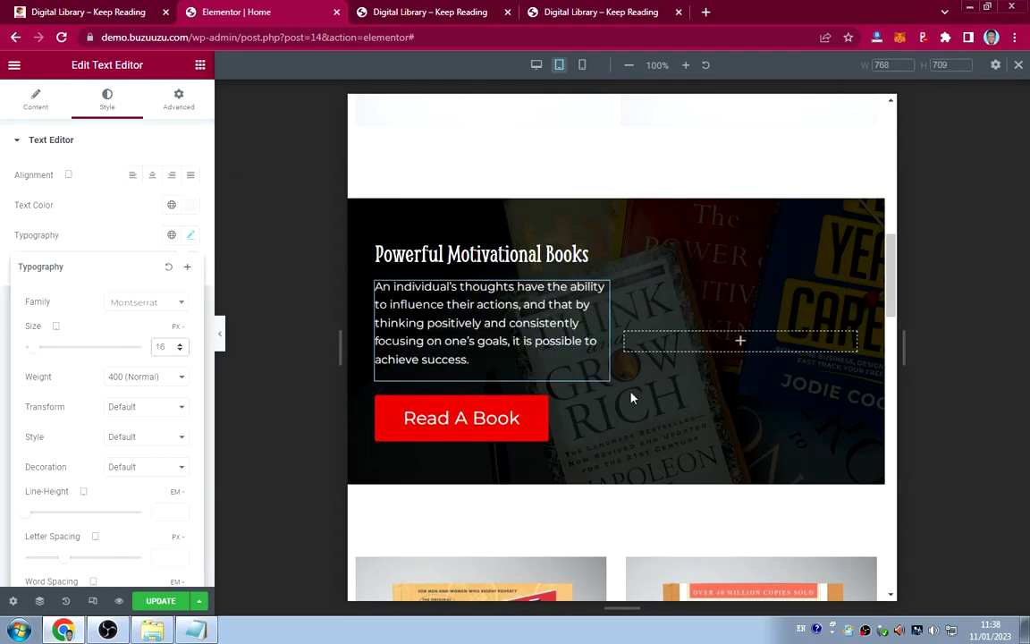
Copy the "Powerful Motivational Books" section and paste its style onto the "Just one small positive thought" section.
scroll(685, 388, up, 4)
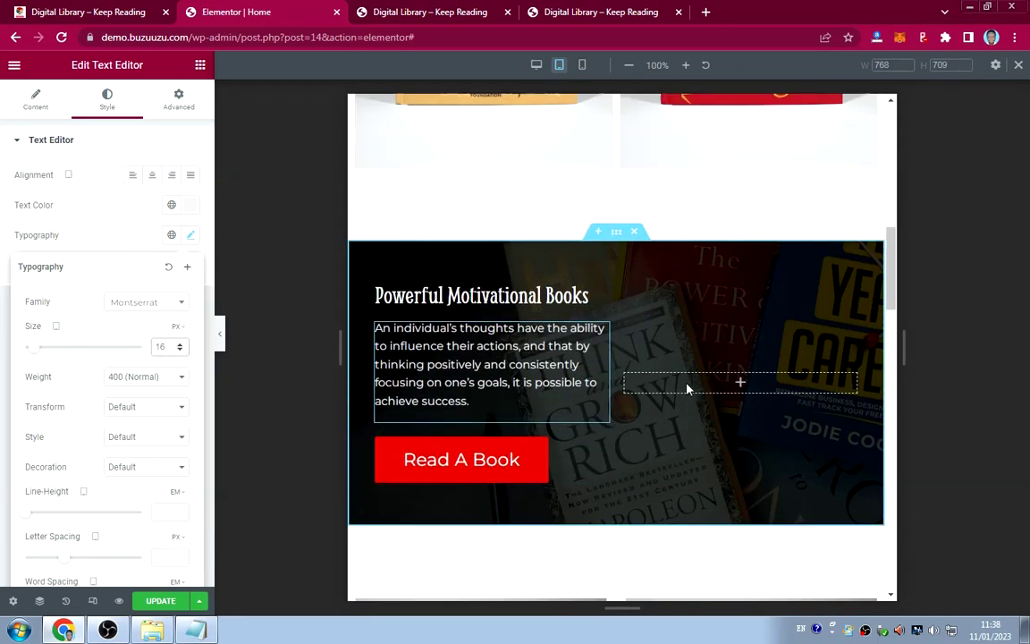
scroll(685, 390, down, 5)
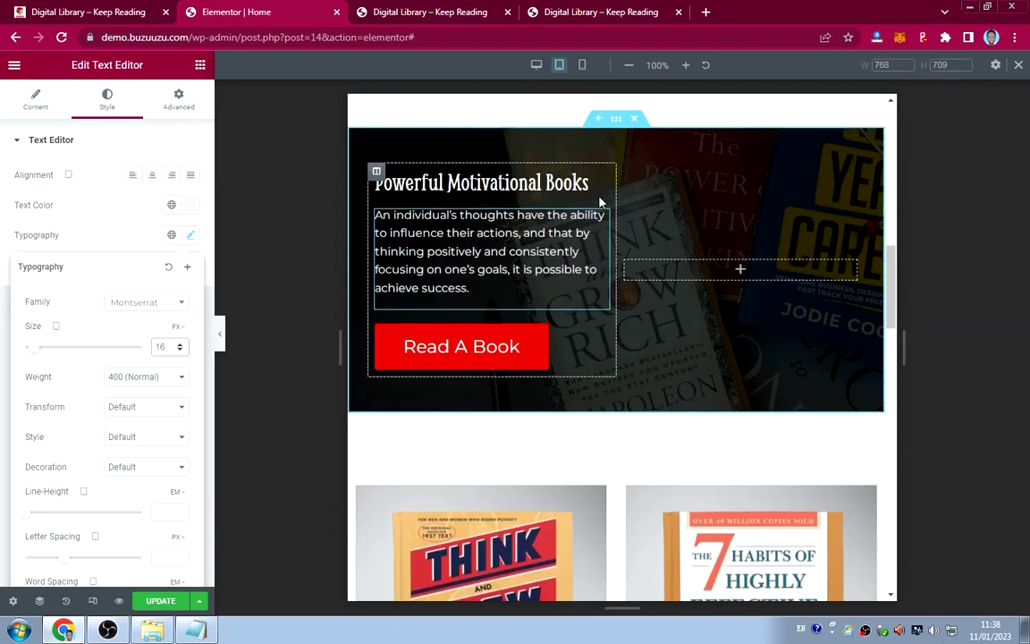
scroll(630, 379, up, 3)
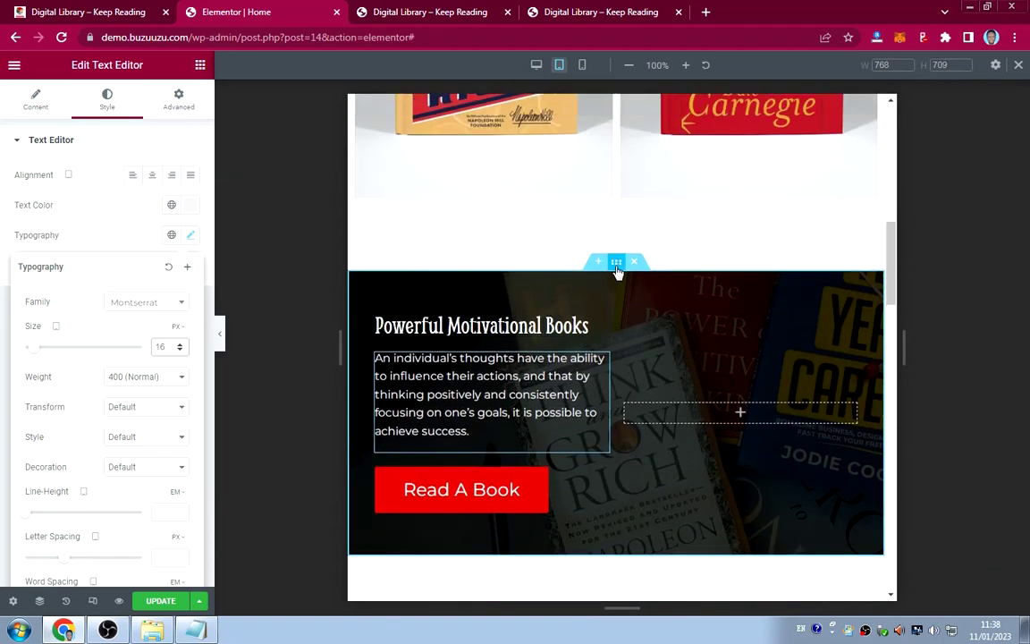
right_click(616, 268)
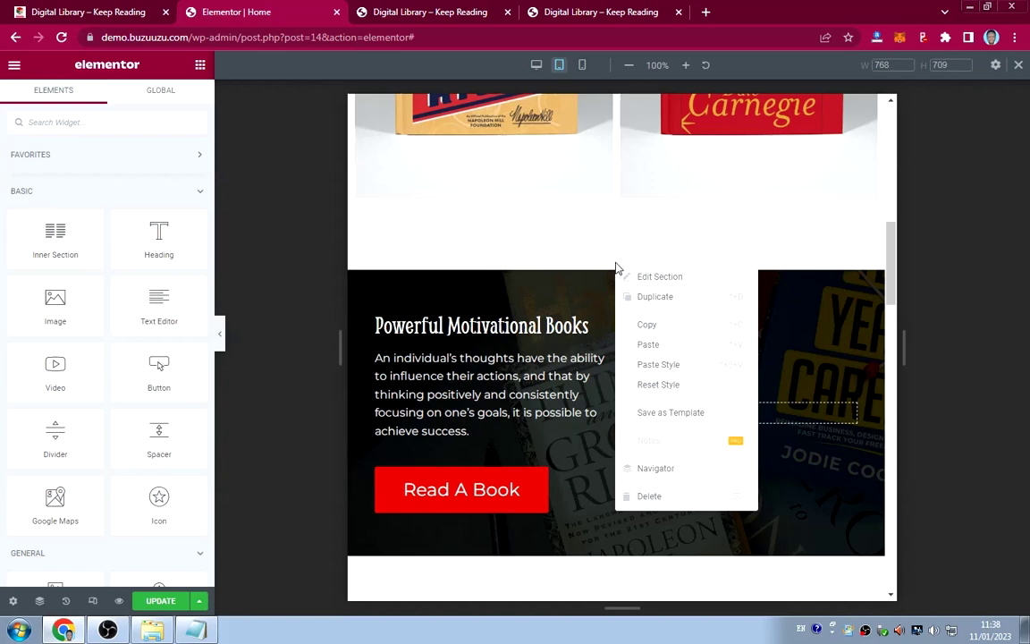
click(628, 324)
scroll(622, 376, down, 6)
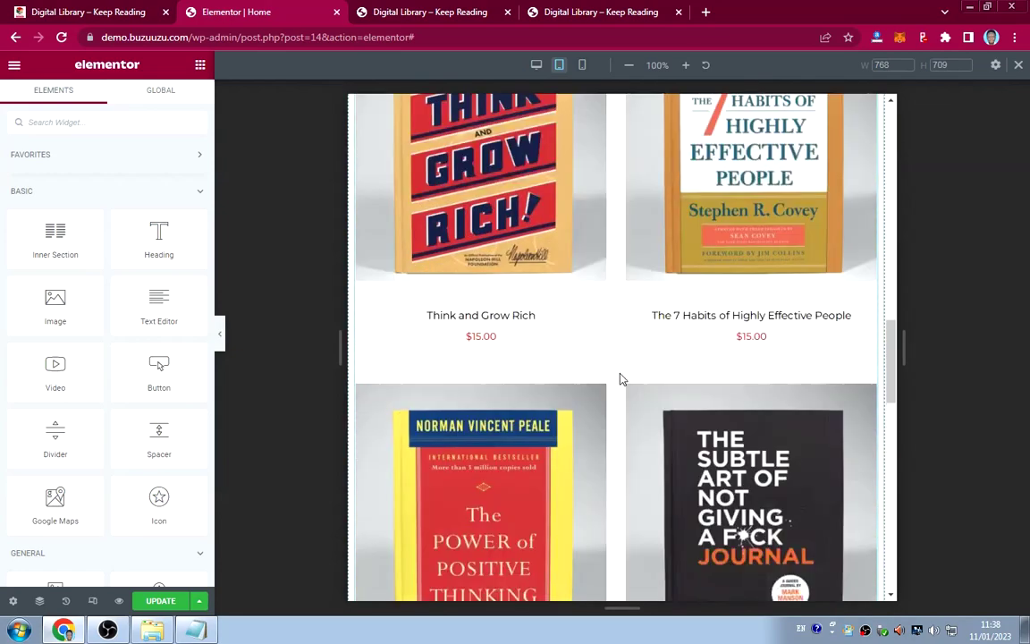
scroll(622, 379, down, 10)
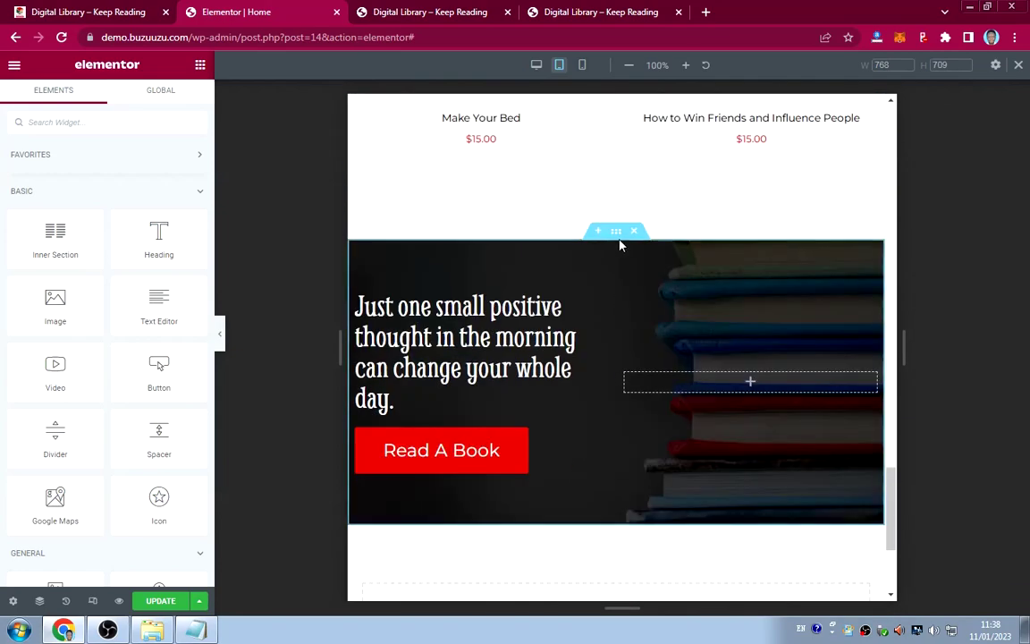
right_click(616, 236)
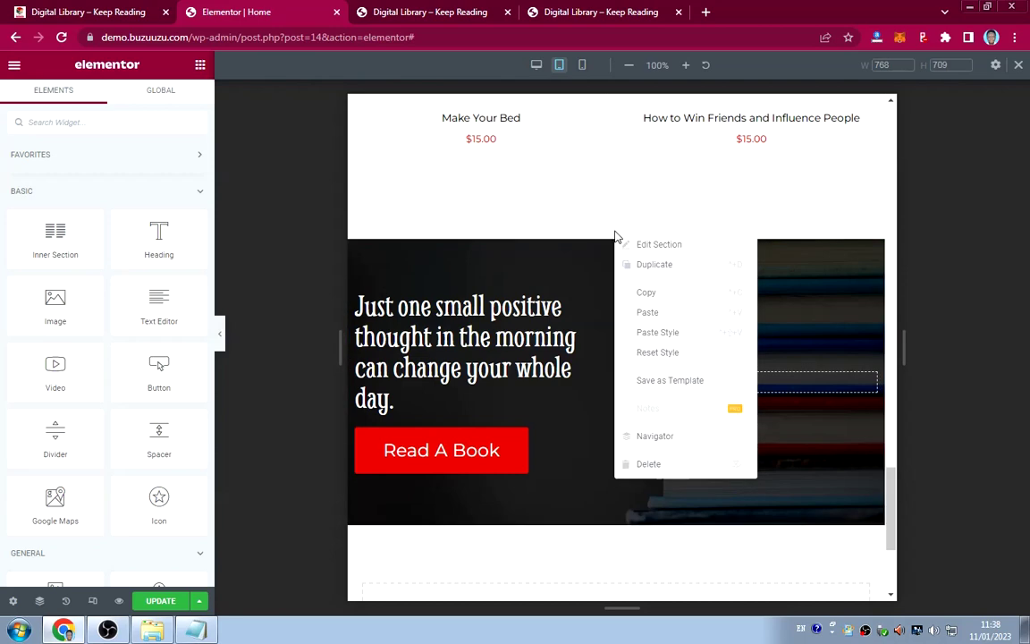
click(657, 332)
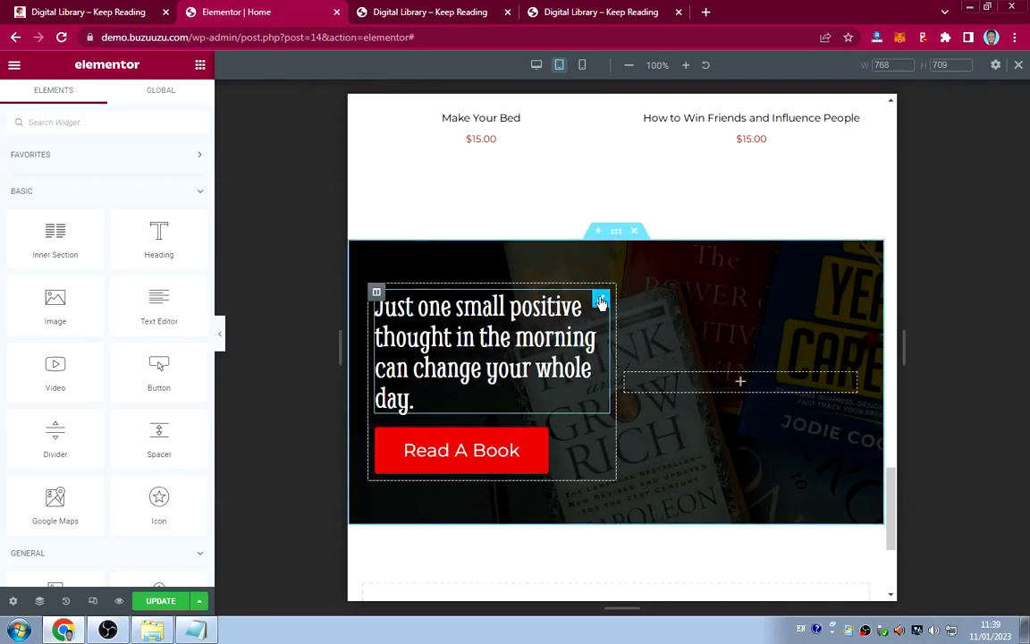
Set the tablet font size of the "Just one small positive thought" heading to 35 px.
click(601, 302)
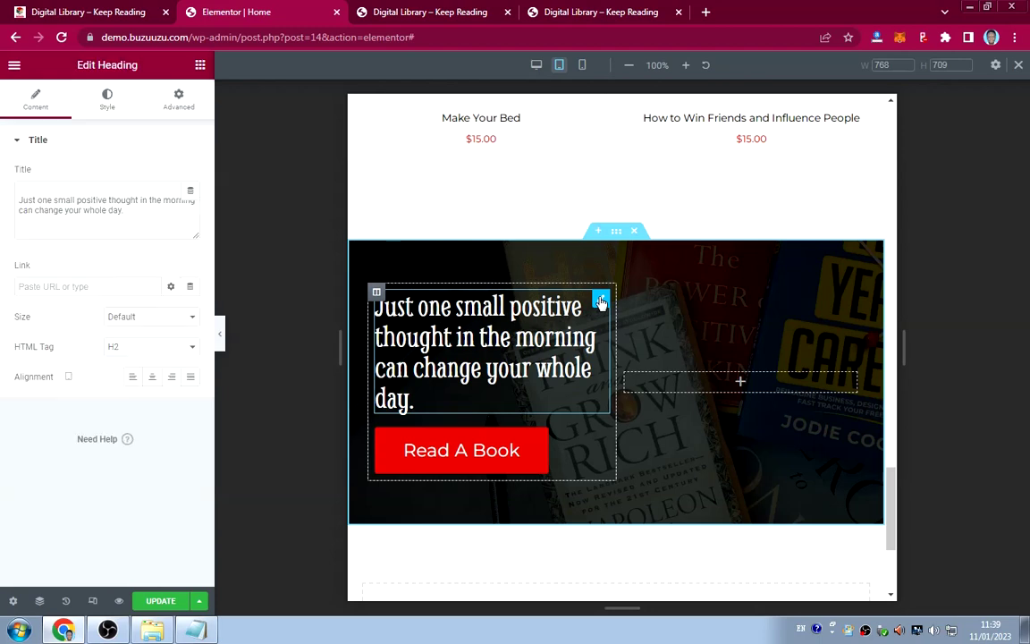
click(104, 112)
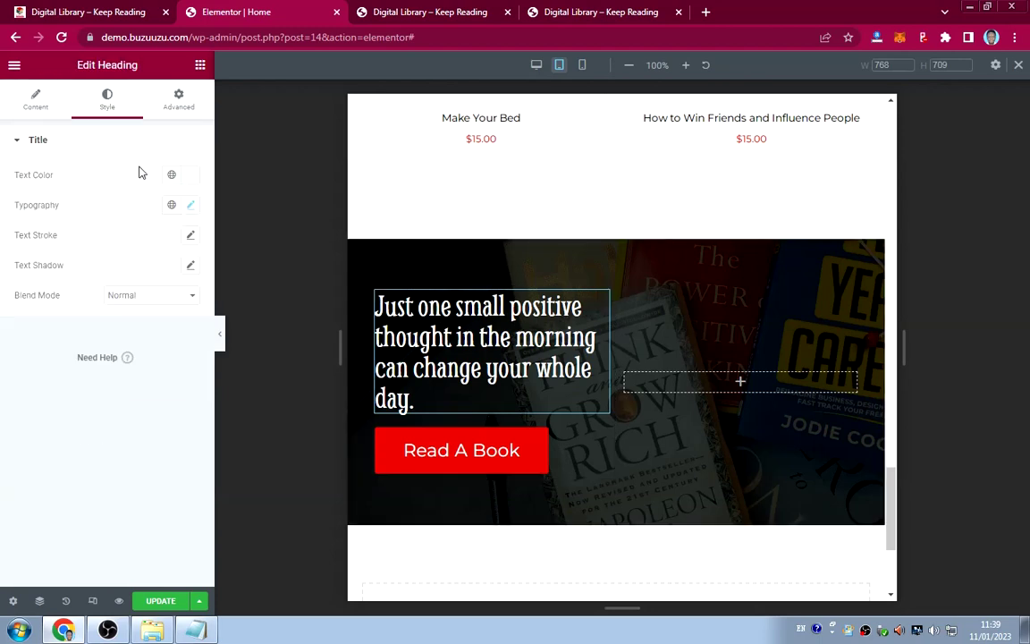
click(191, 206)
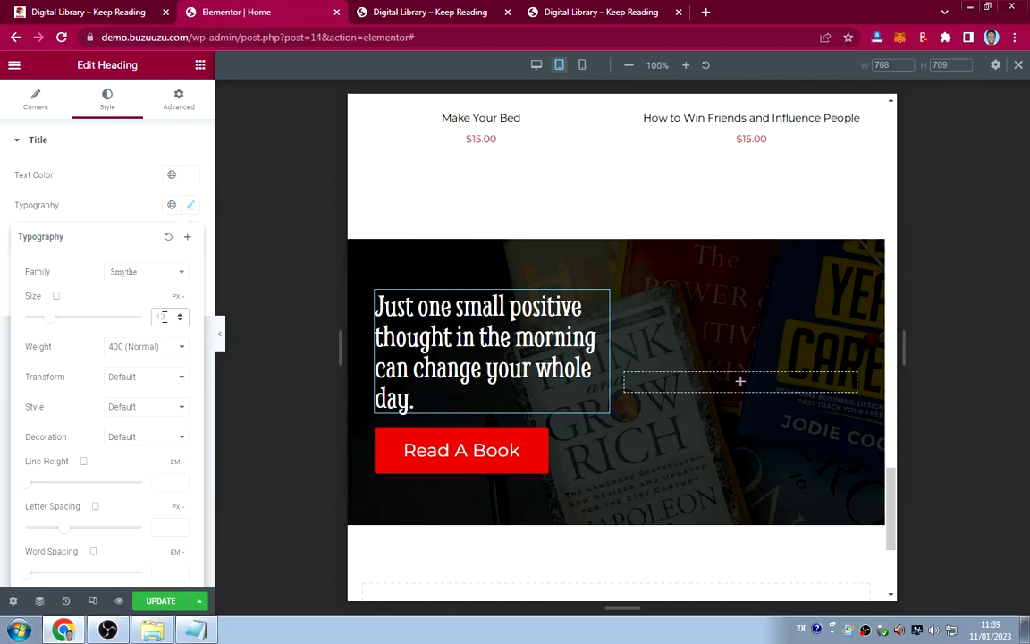
text(35)
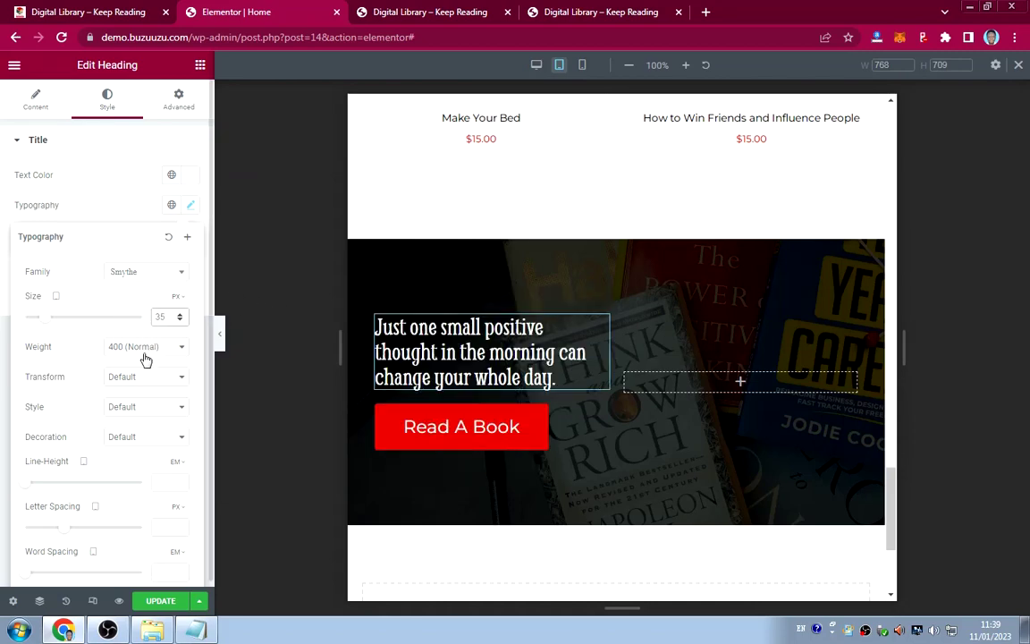
click(145, 221)
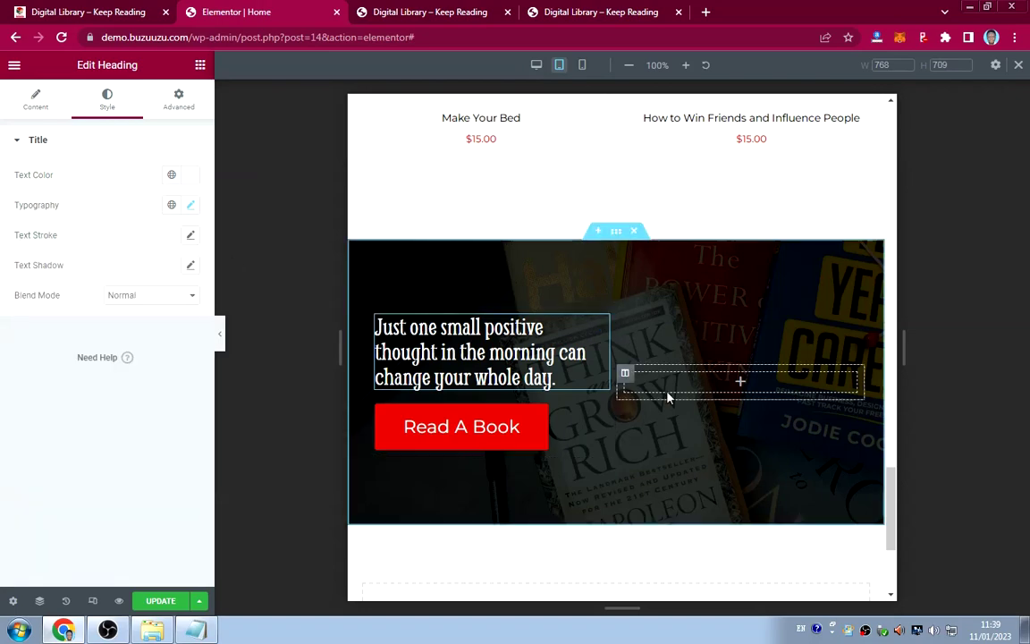
Check the page in the tablet layout, then switch to the mobile layout and look through its sections.
scroll(667, 395, up, 5)
scroll(668, 400, down, 10)
scroll(666, 391, up, 10)
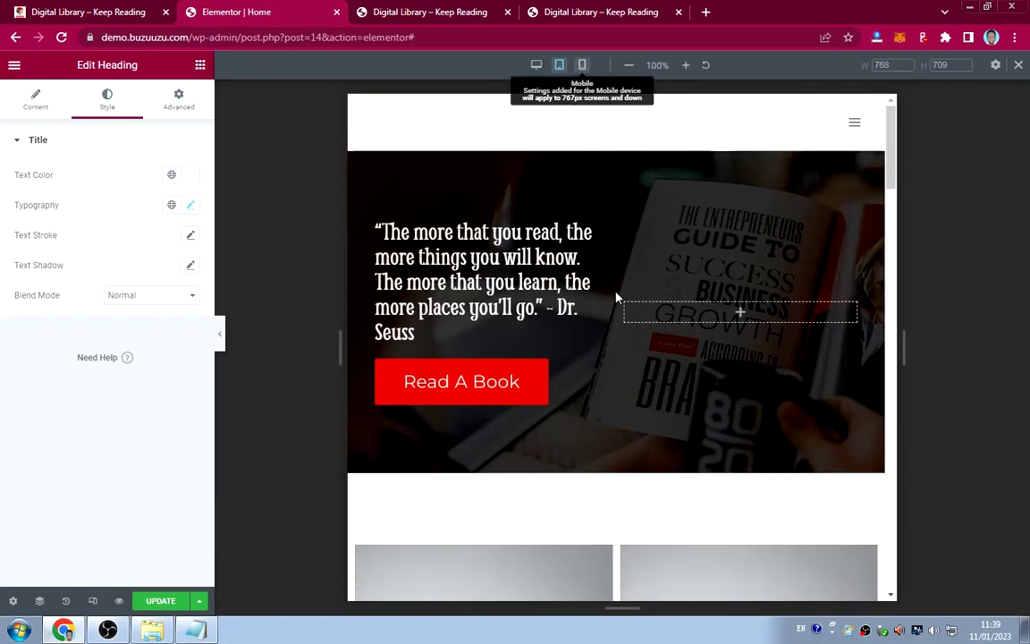
click(582, 64)
scroll(621, 306, down, 10)
scroll(621, 308, up, 8)
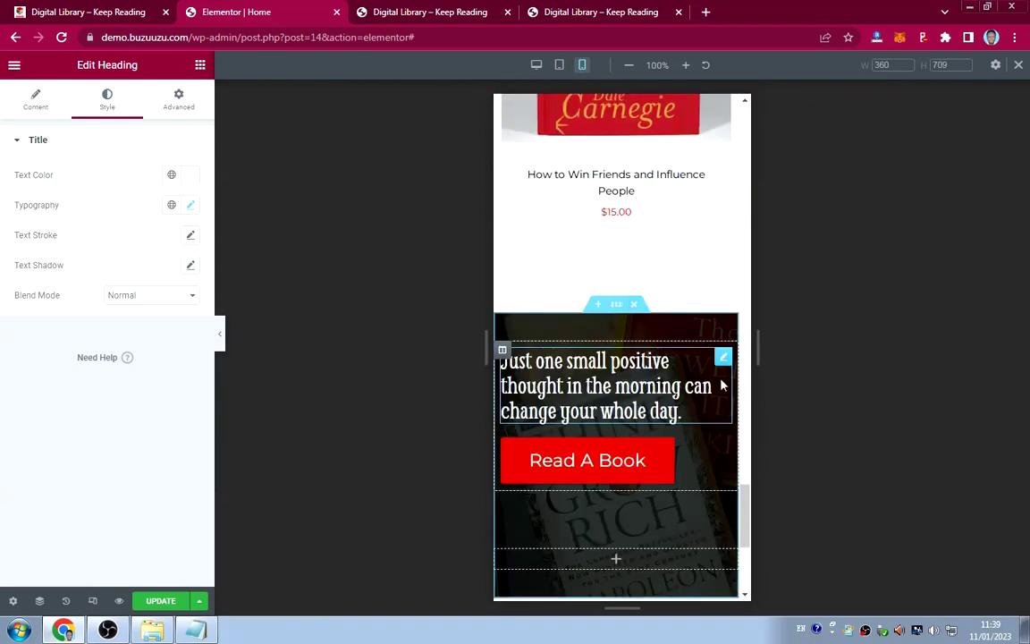
scroll(706, 229, down, 4)
scroll(706, 229, up, 5)
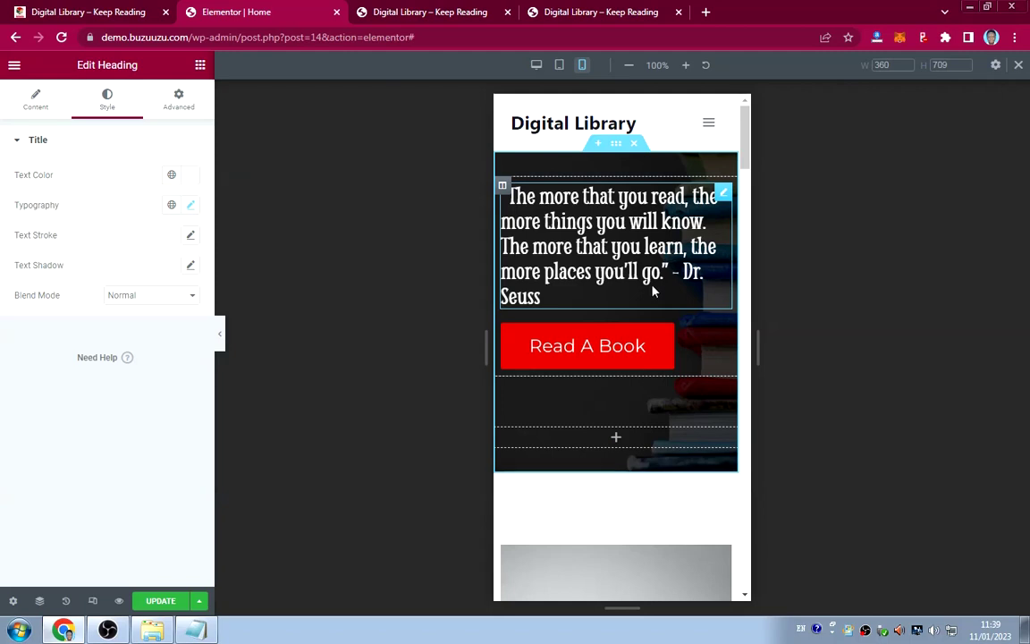
Unlink the hero section's padding values and set its top padding to 80 px for the mobile layout.
click(617, 145)
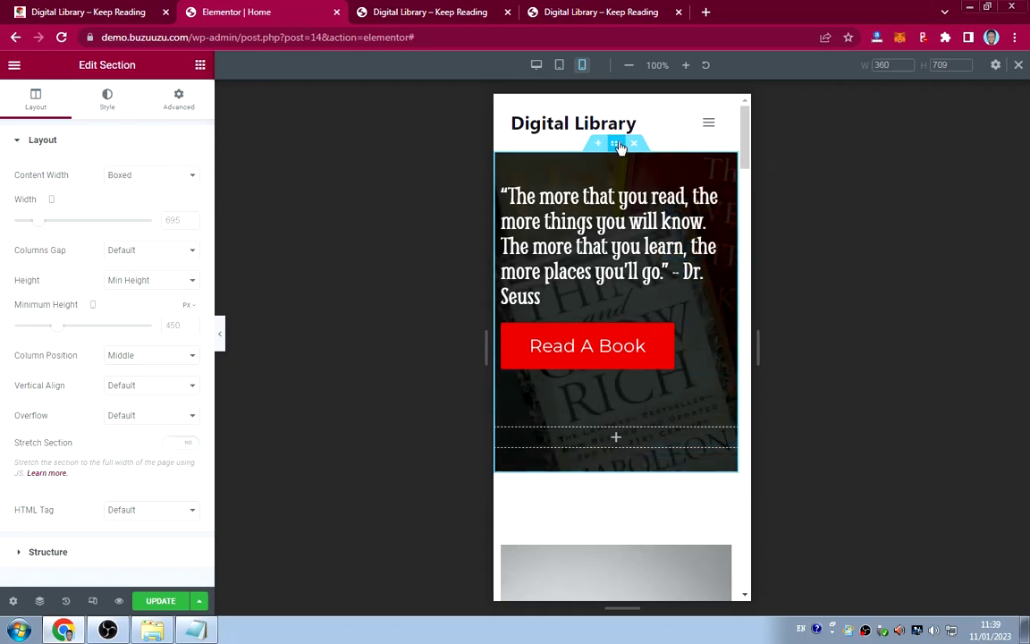
click(186, 105)
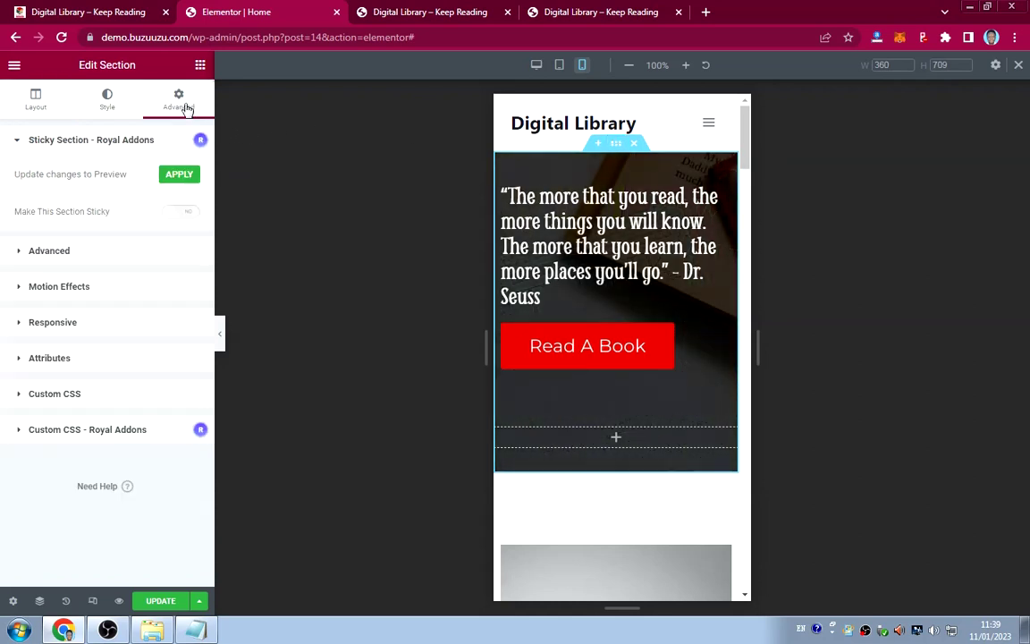
click(77, 251)
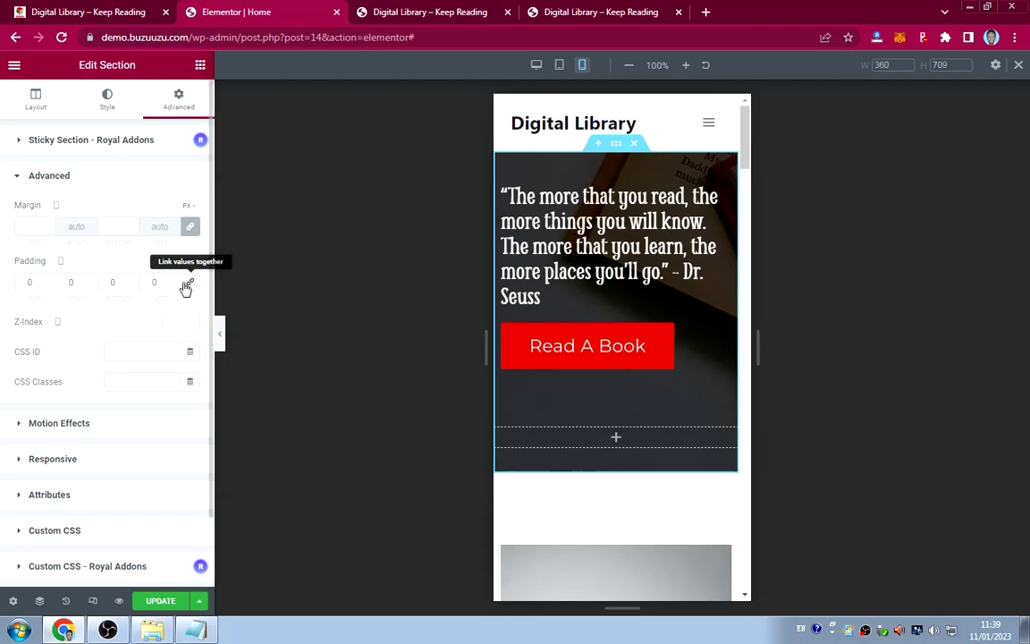
click(22, 284)
text(4)
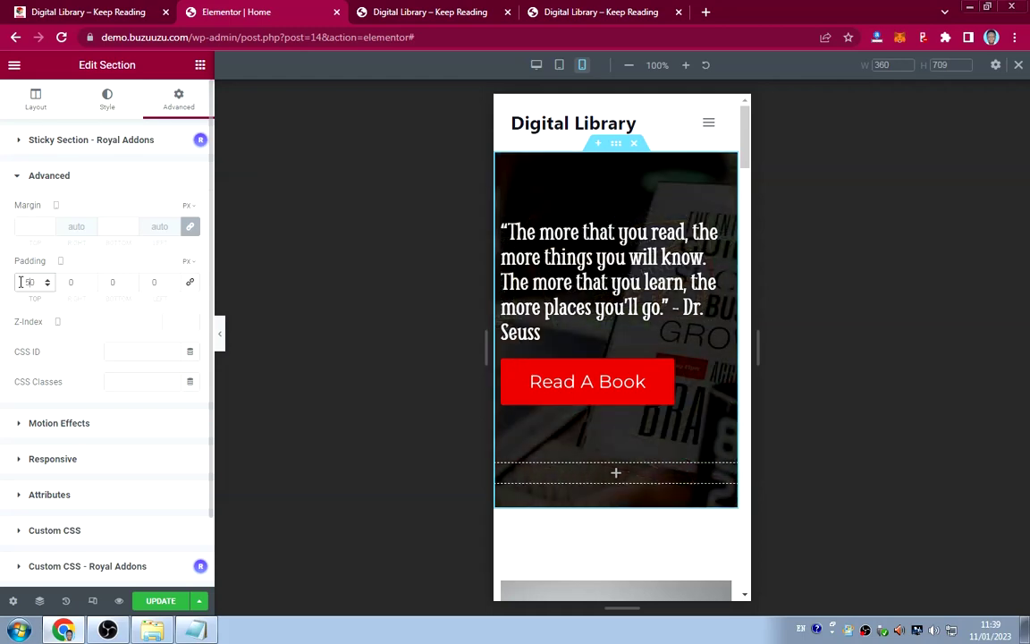
key(BackSpace)
key(BackSpace)
text(80)
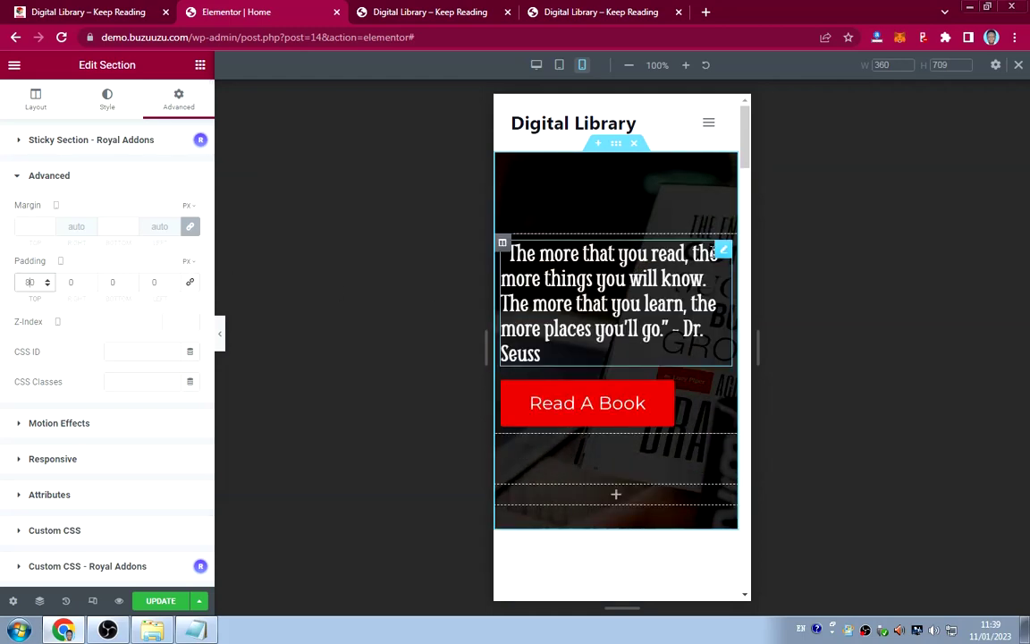
Center the hero quote heading for the mobile layout.
click(723, 250)
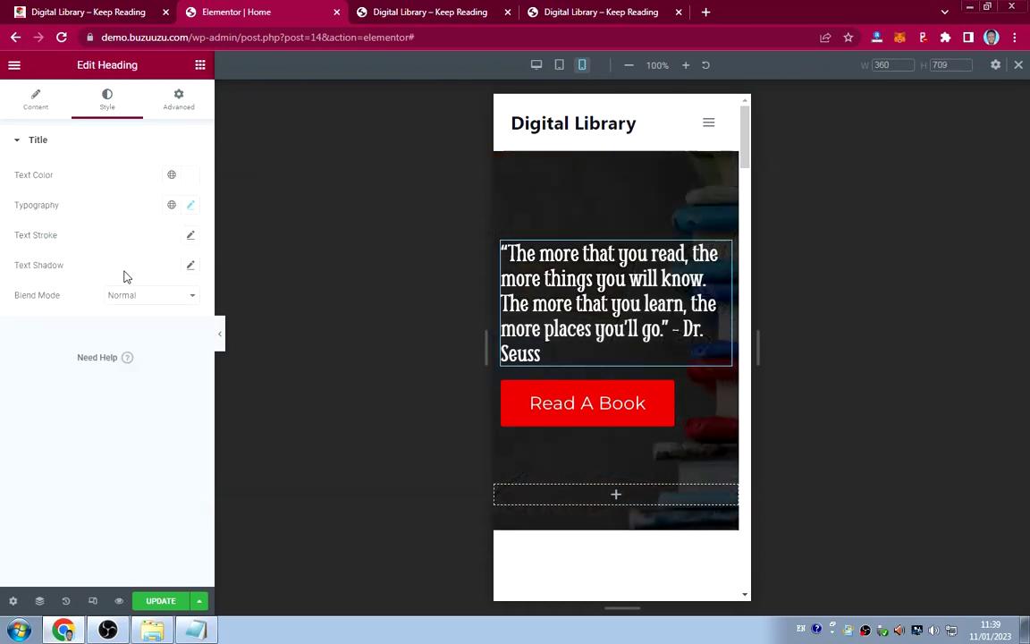
click(35, 100)
click(152, 377)
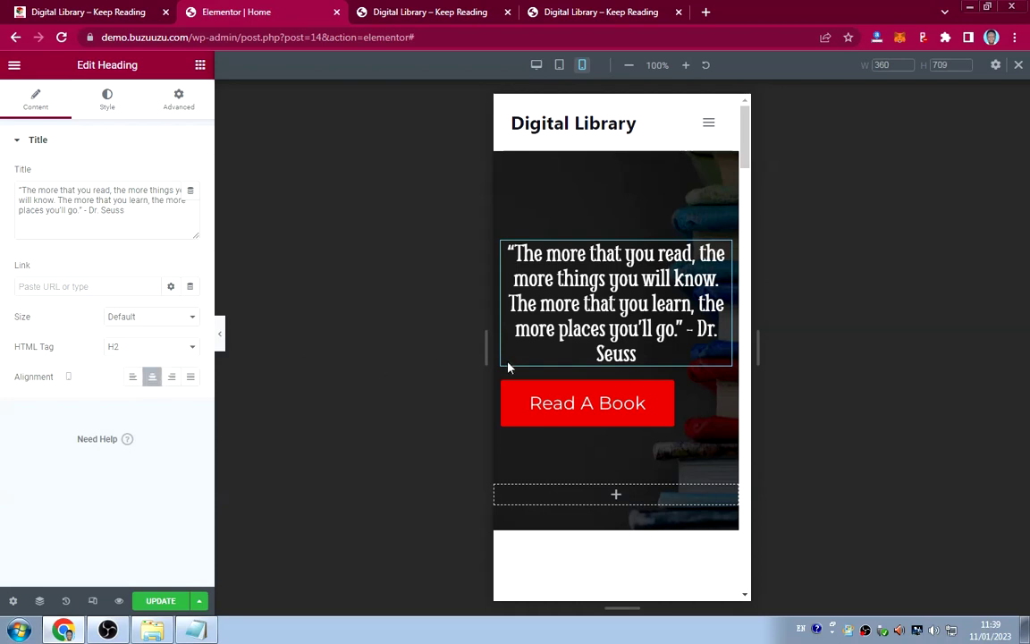
Set the mobile font size of the hero quote heading to 25 px.
click(102, 102)
click(190, 207)
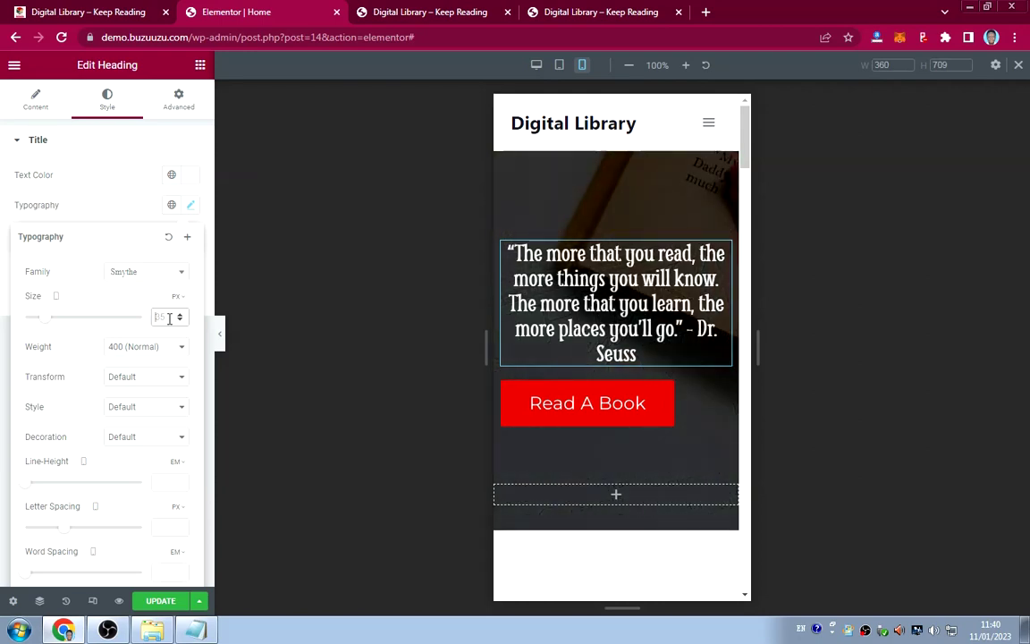
text(28)
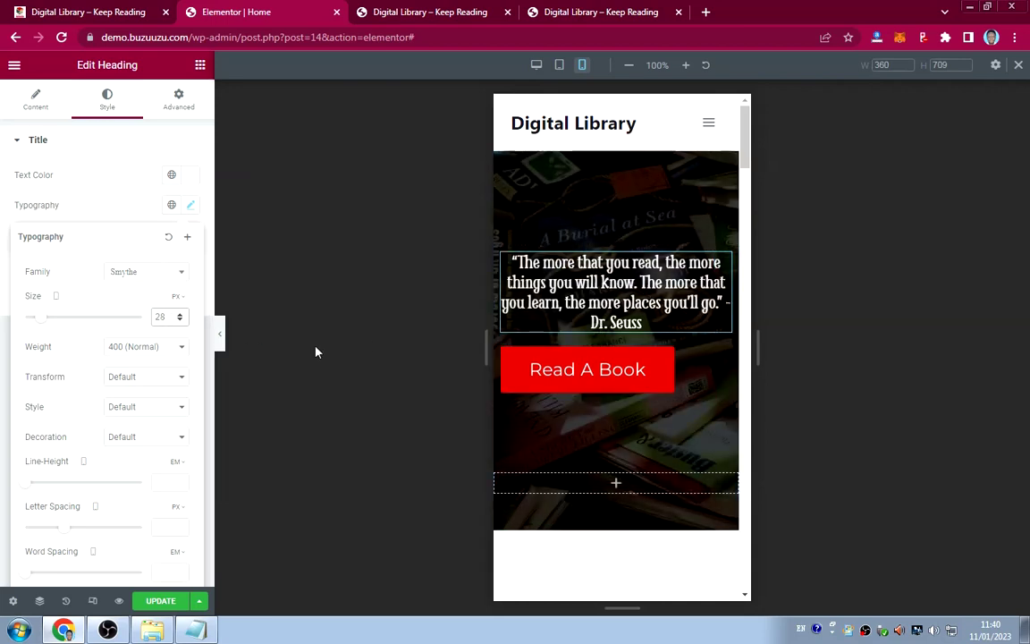
key(BackSpace)
text(5)
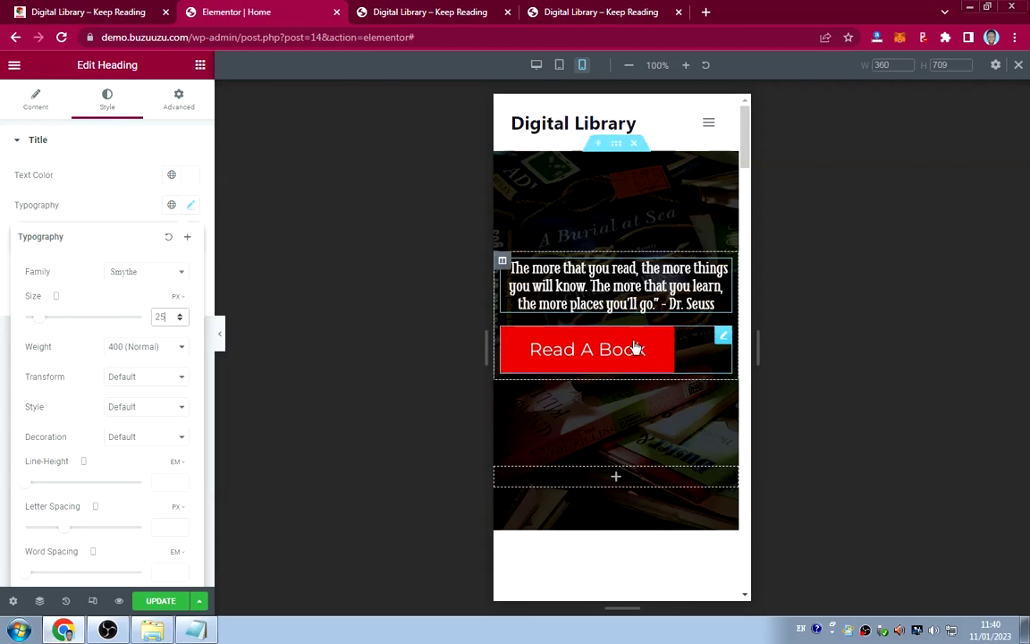
Center the hero's Read A Book button, unlink its padding values, and set the top and bottom padding to 10 px for mobile.
click(721, 336)
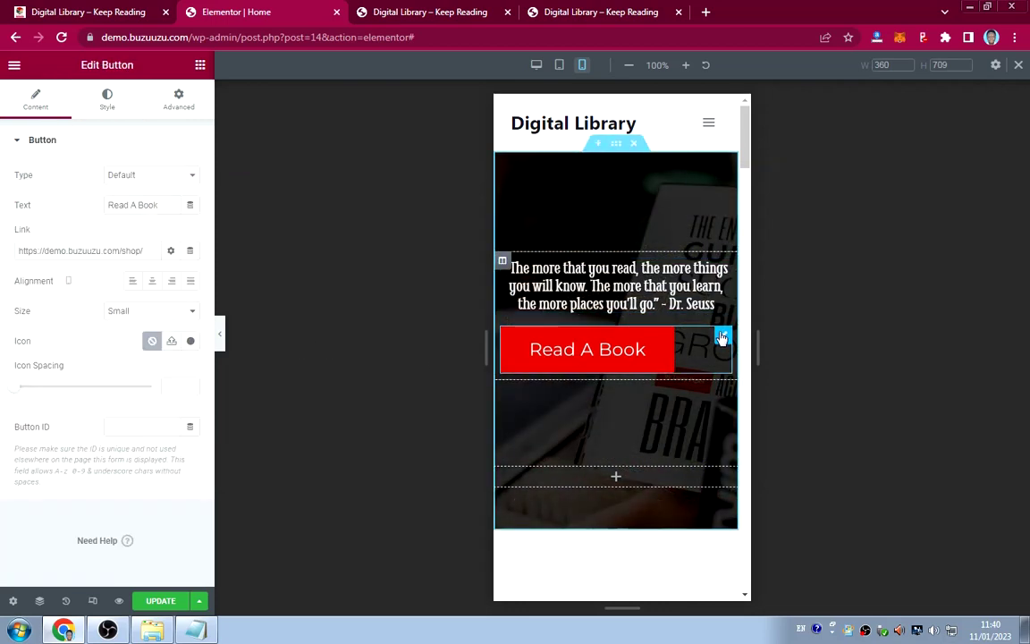
click(148, 281)
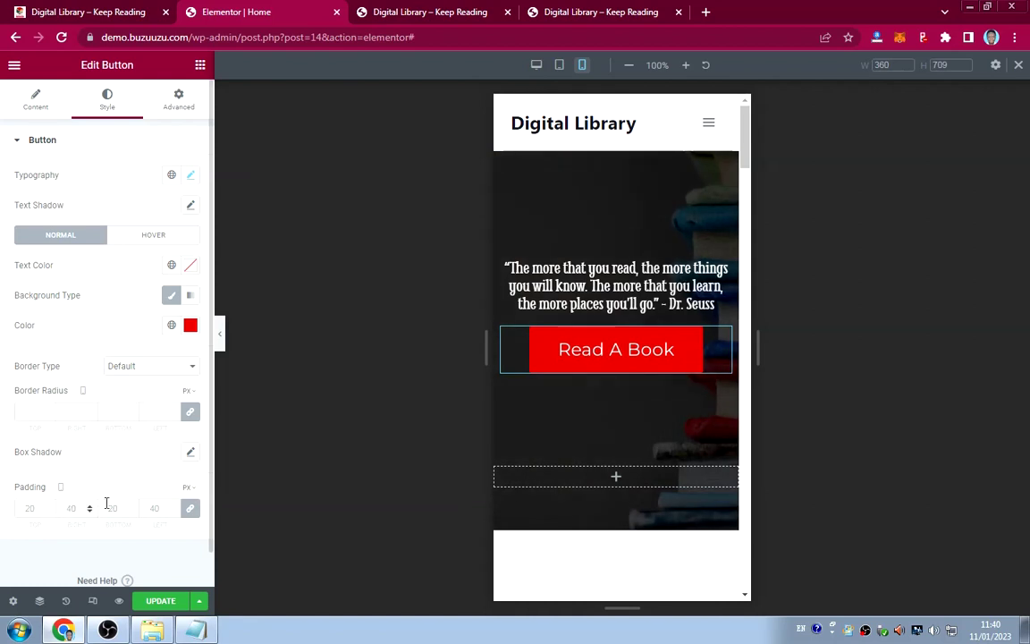
click(190, 508)
click(26, 507)
text(0)
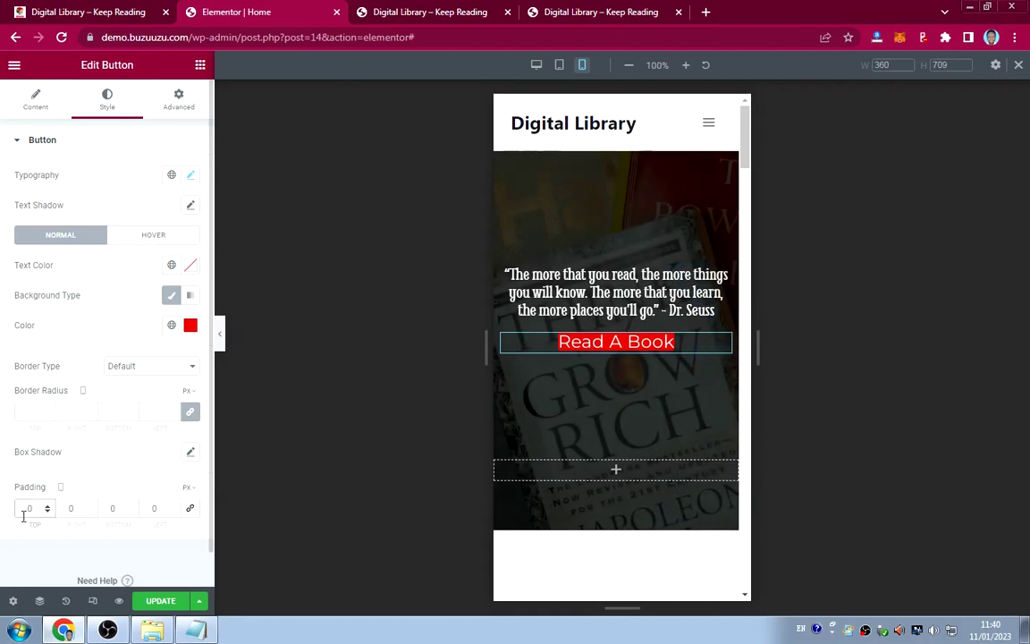
text(10)
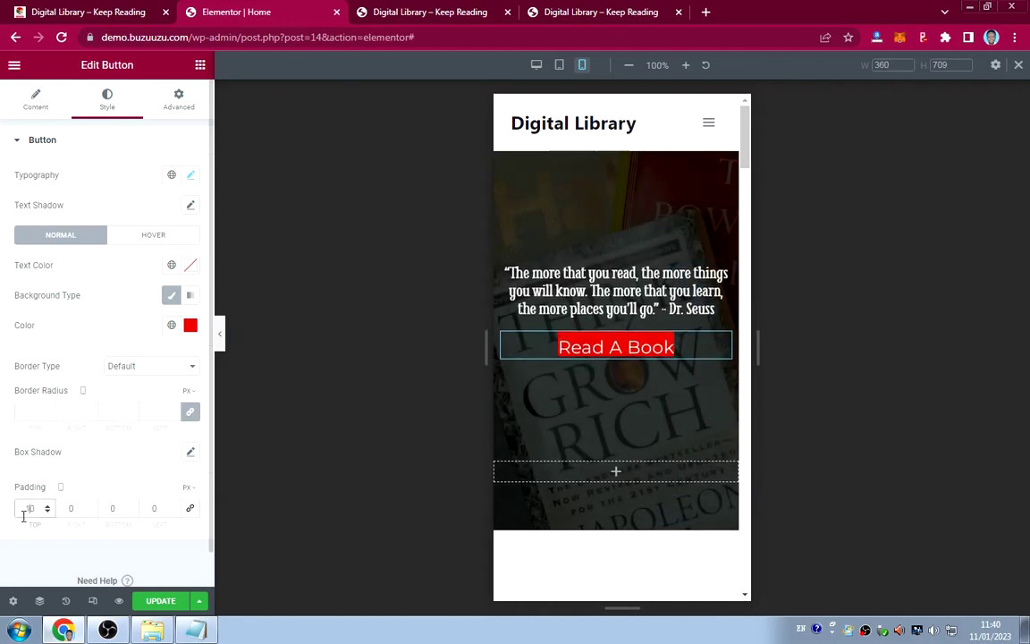
click(107, 509)
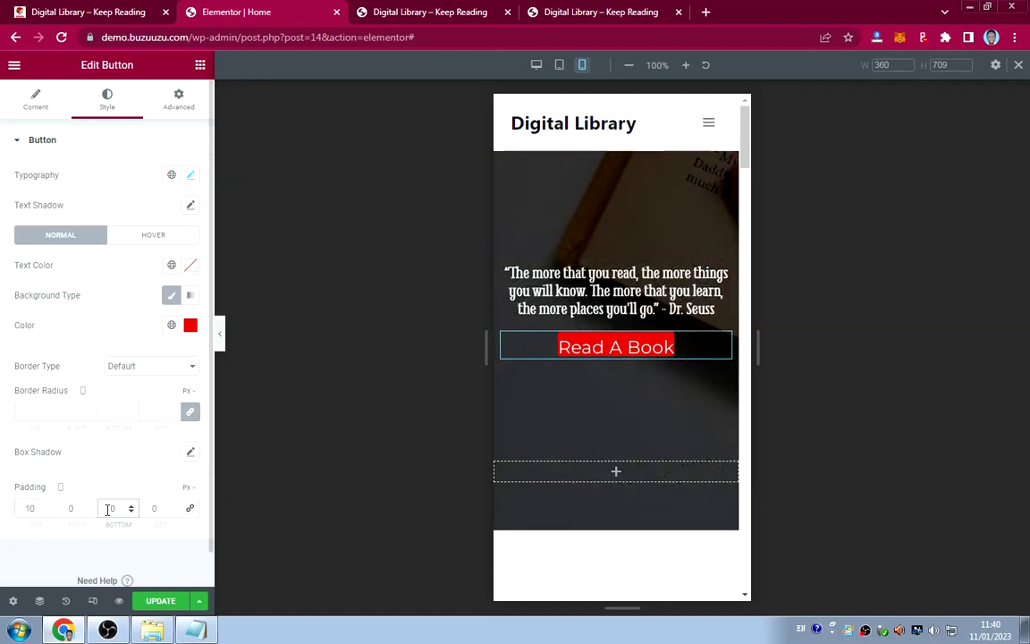
text(1)
Set the hero button's right and left padding to 25 px and its font size to 20 px for mobile.
click(65, 508)
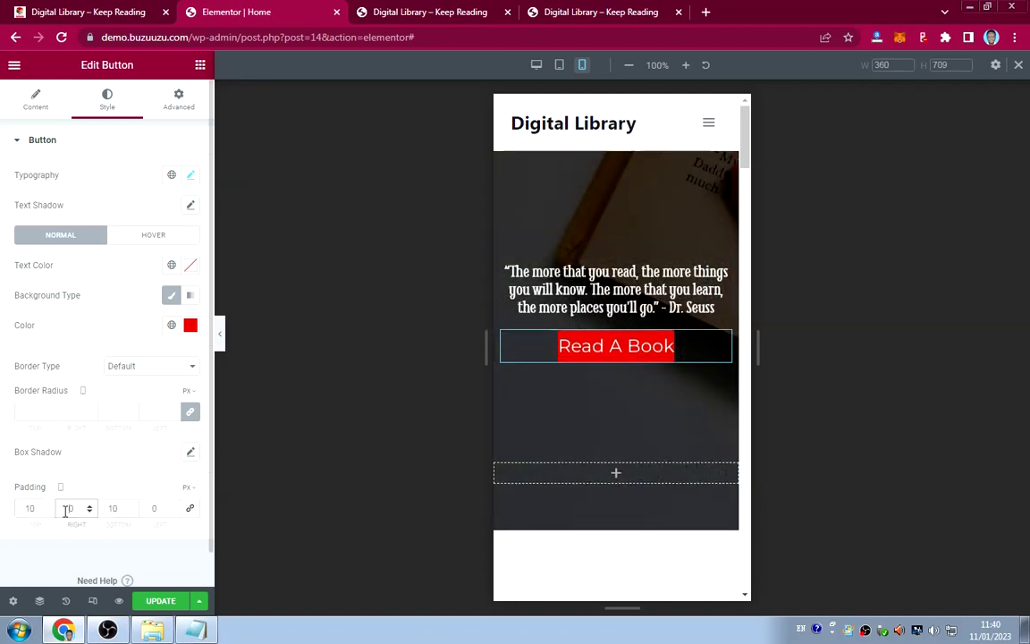
text(15)
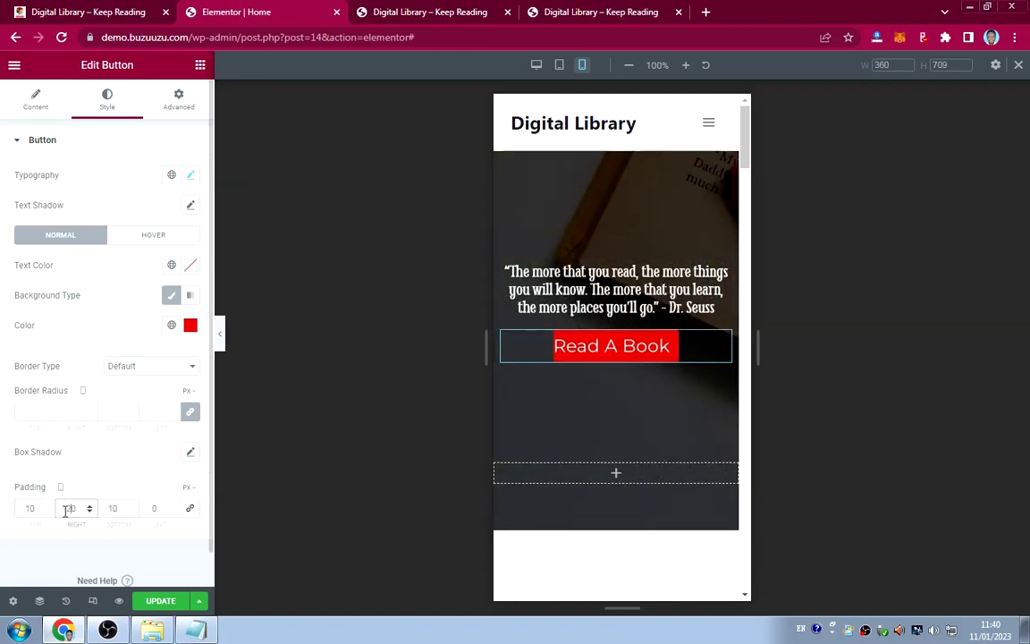
key(BackSpace)
key(BackSpace)
key(BackSpace)
text(25)
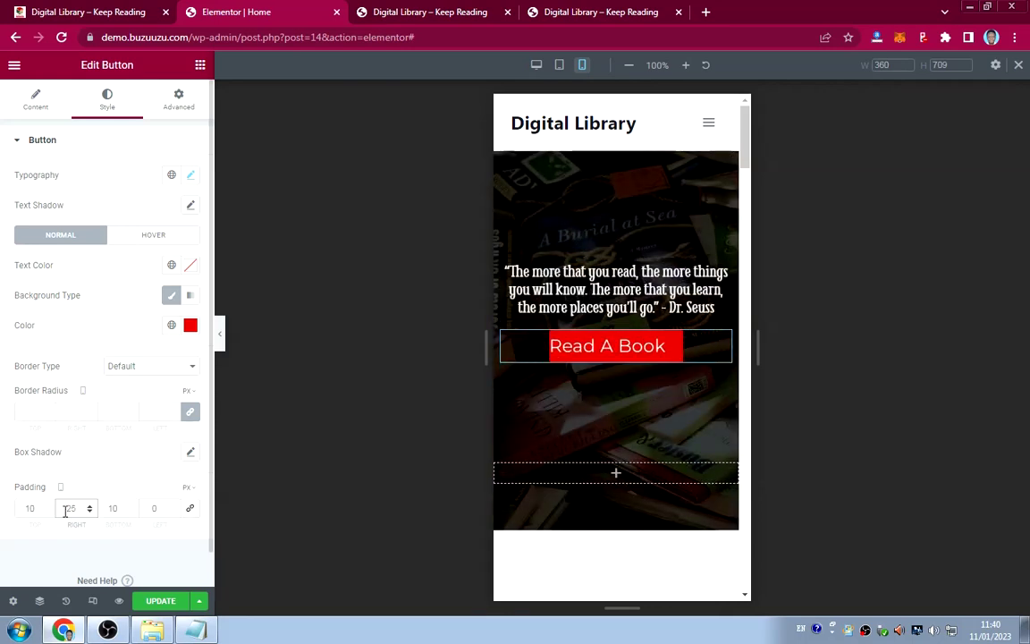
key(Tab)
key(Tab)
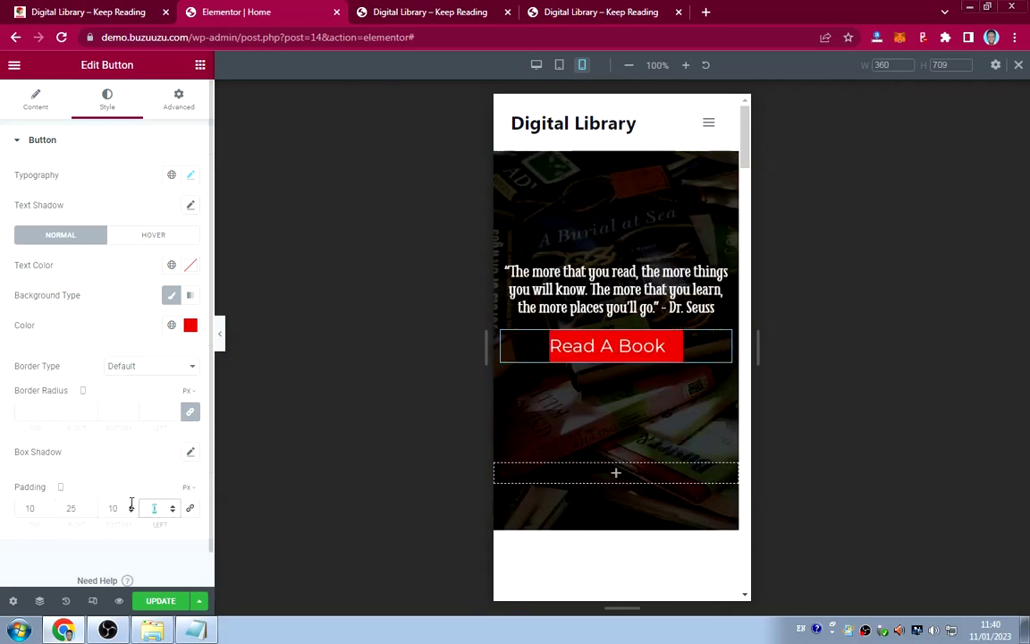
text(25)
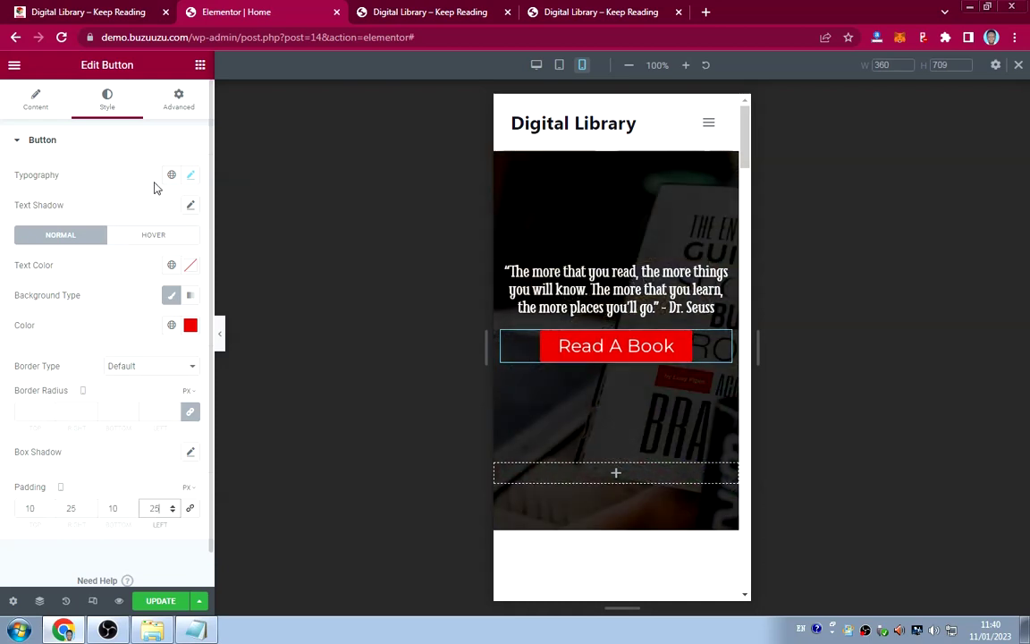
click(191, 176)
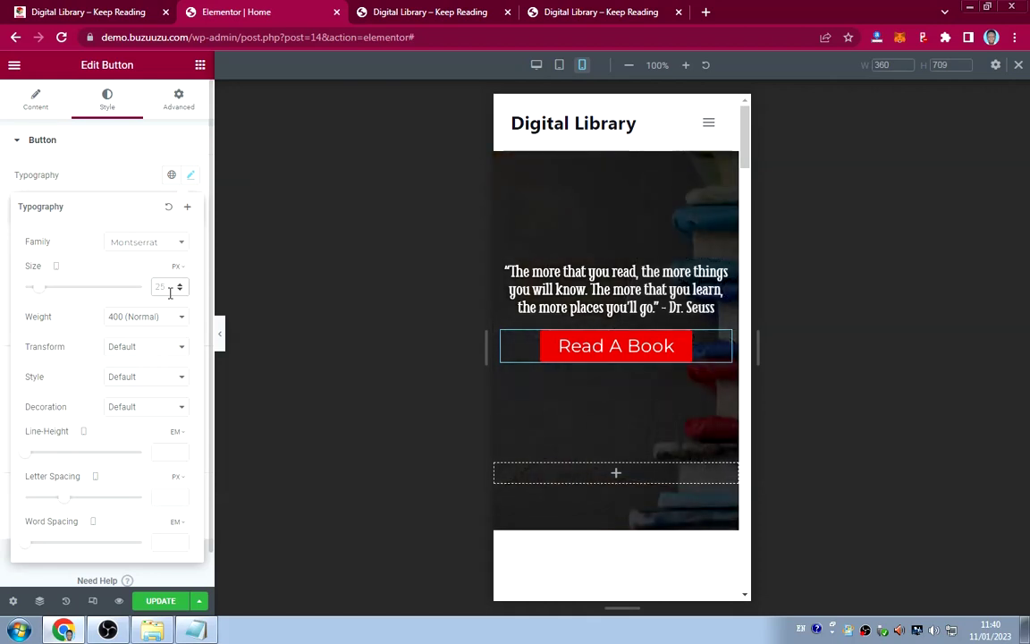
text(20)
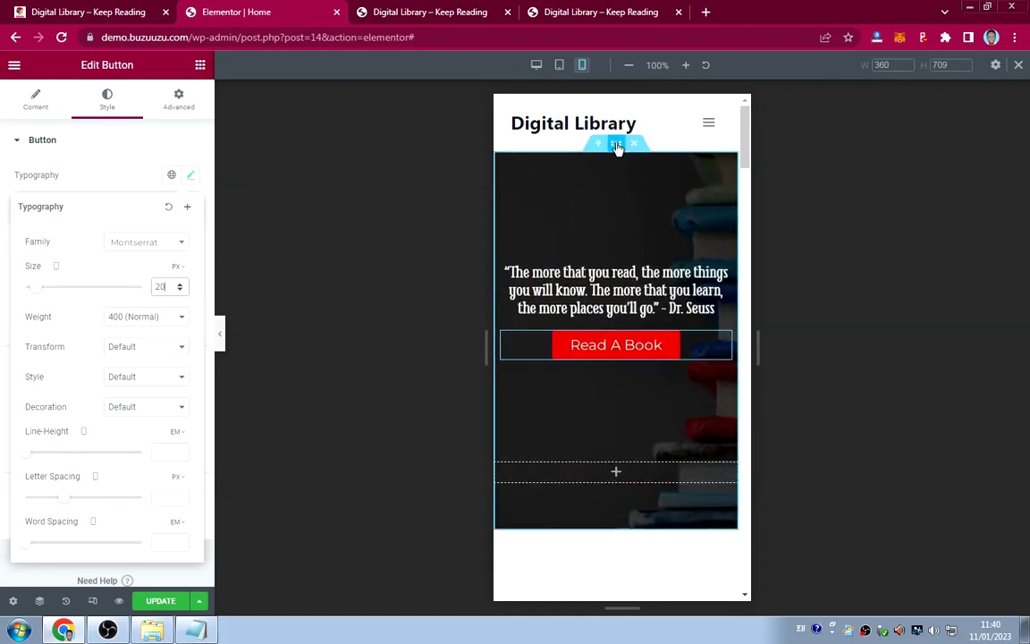
Set the hero section's minimum height to 250 px for the mobile layout.
click(616, 146)
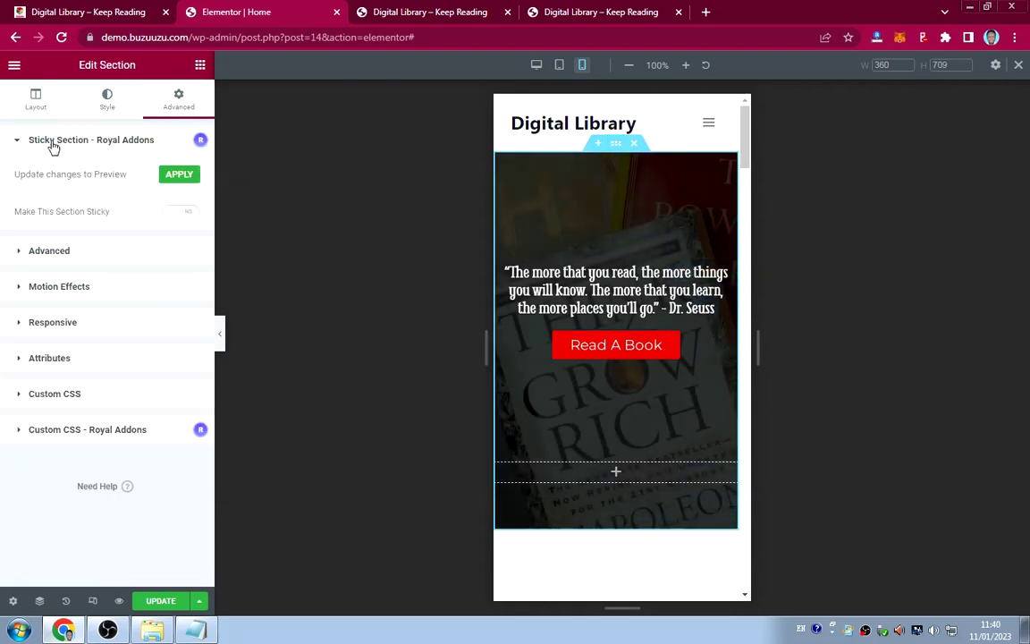
click(32, 99)
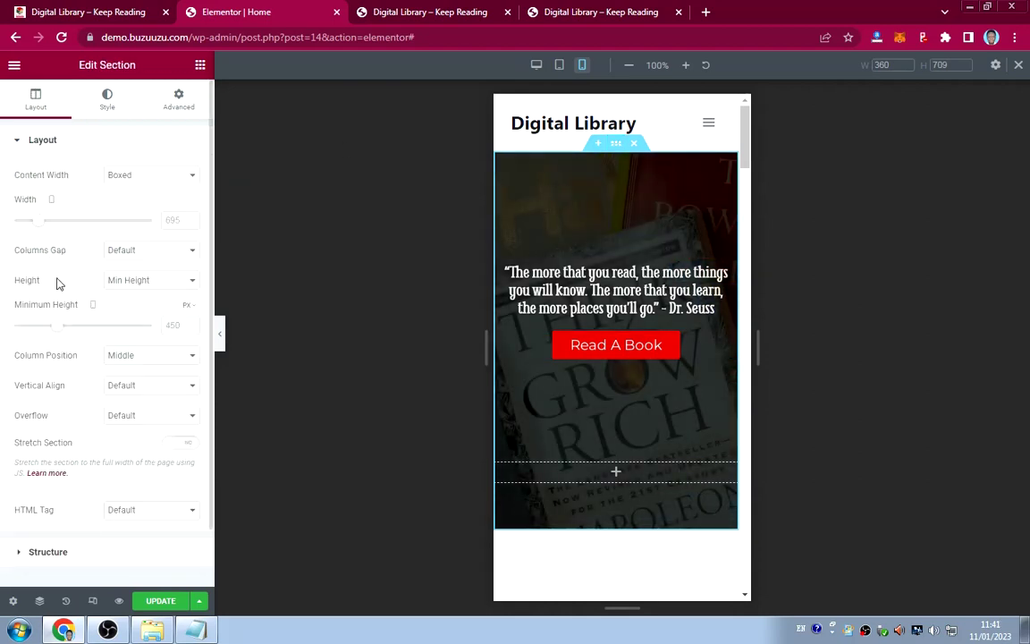
drag(53, 329, 40, 320)
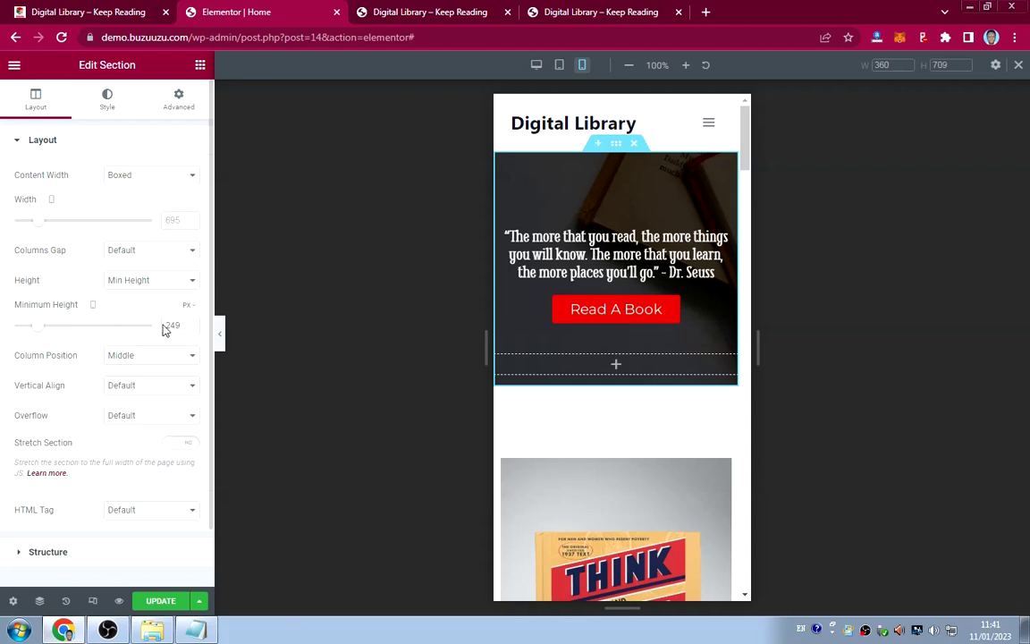
drag(183, 324, 149, 325)
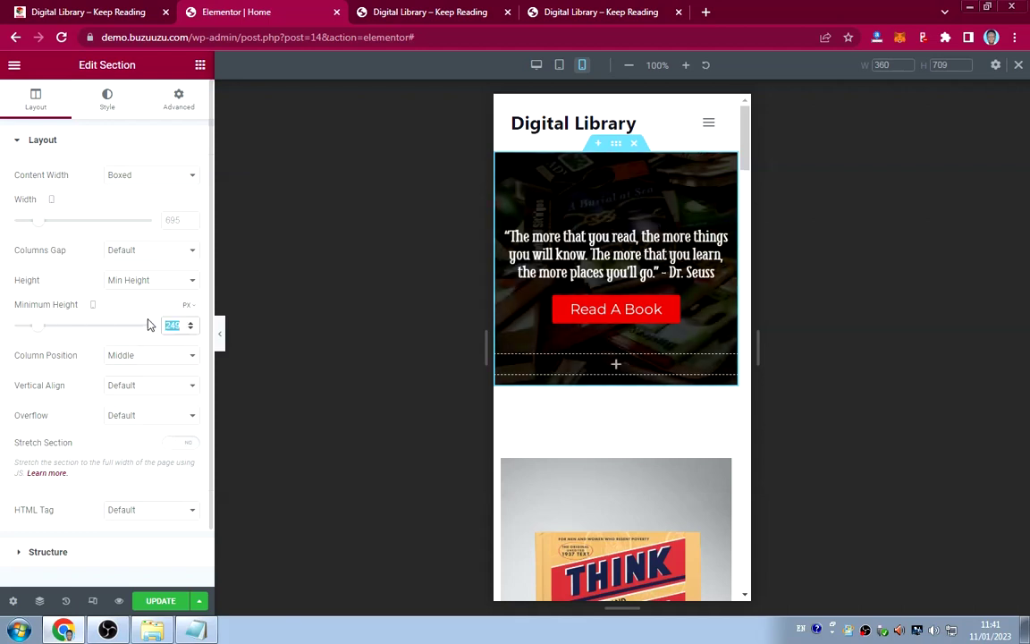
text(250)
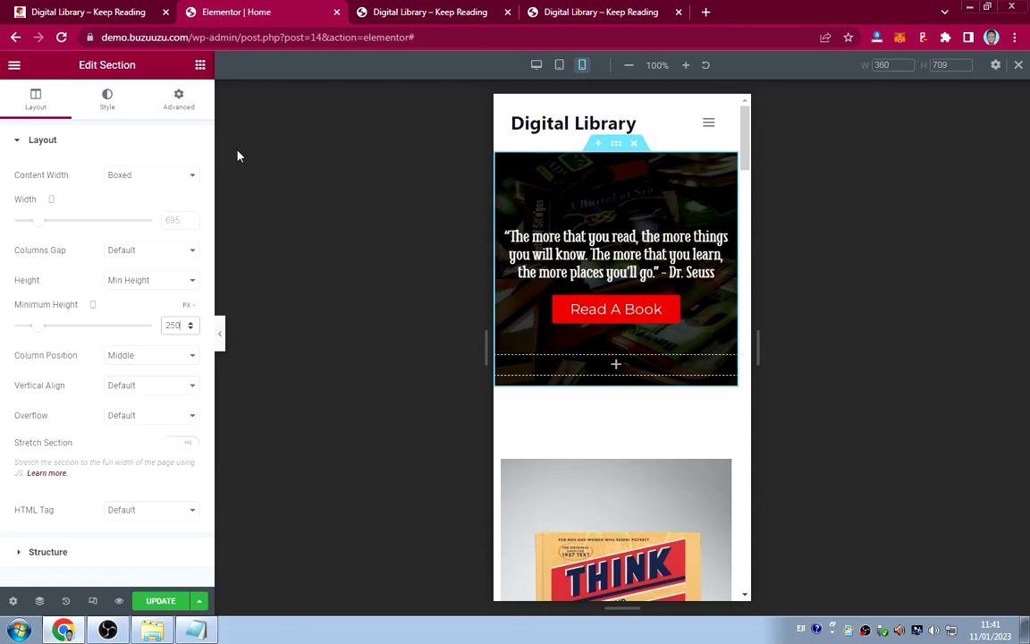
Set the hero section's top padding to 70 px for the mobile layout.
click(183, 111)
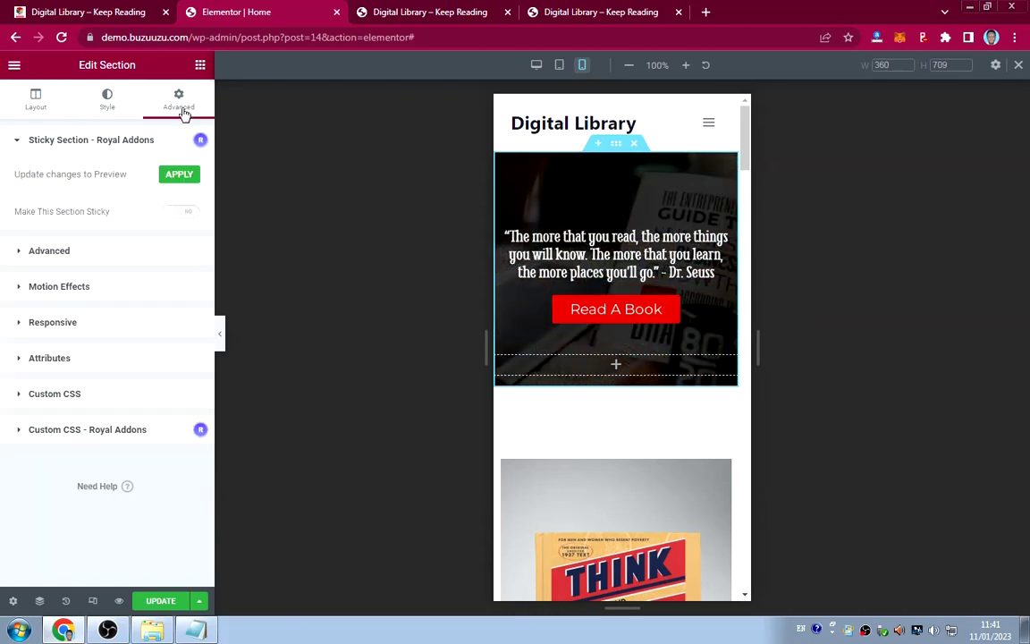
click(49, 252)
click(26, 282)
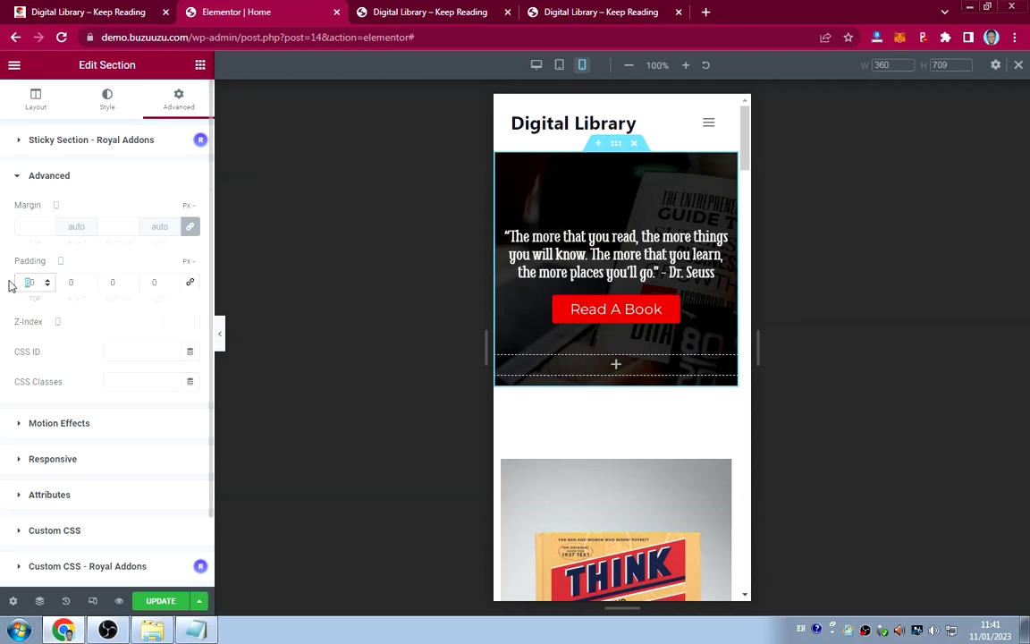
text(20)
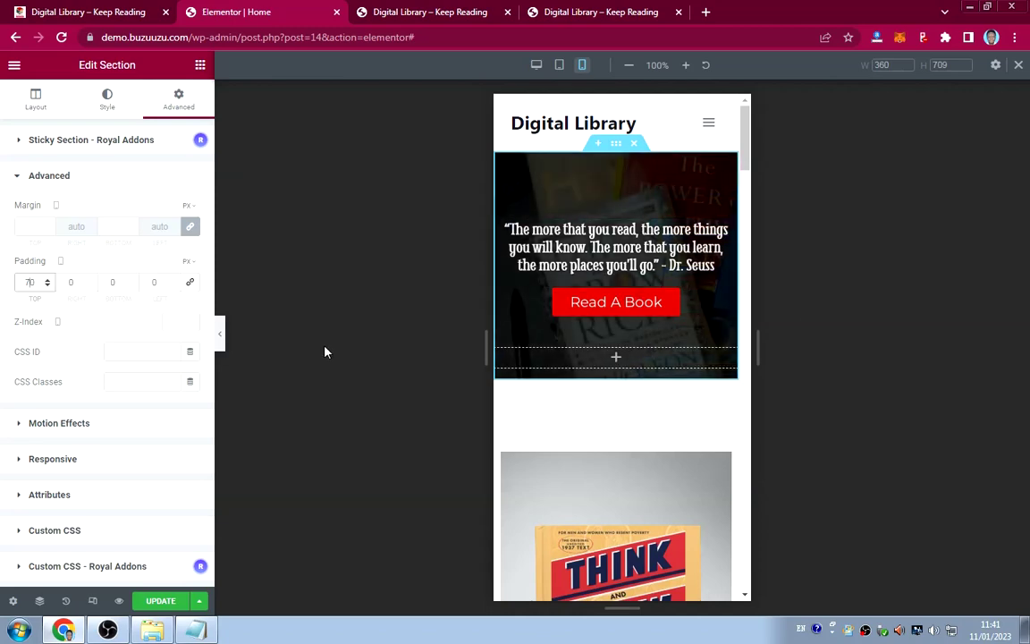
Turn off pagination for the product carousel below the hero in the mobile layout and check the result.
scroll(608, 357, down, 5)
scroll(608, 364, up, 3)
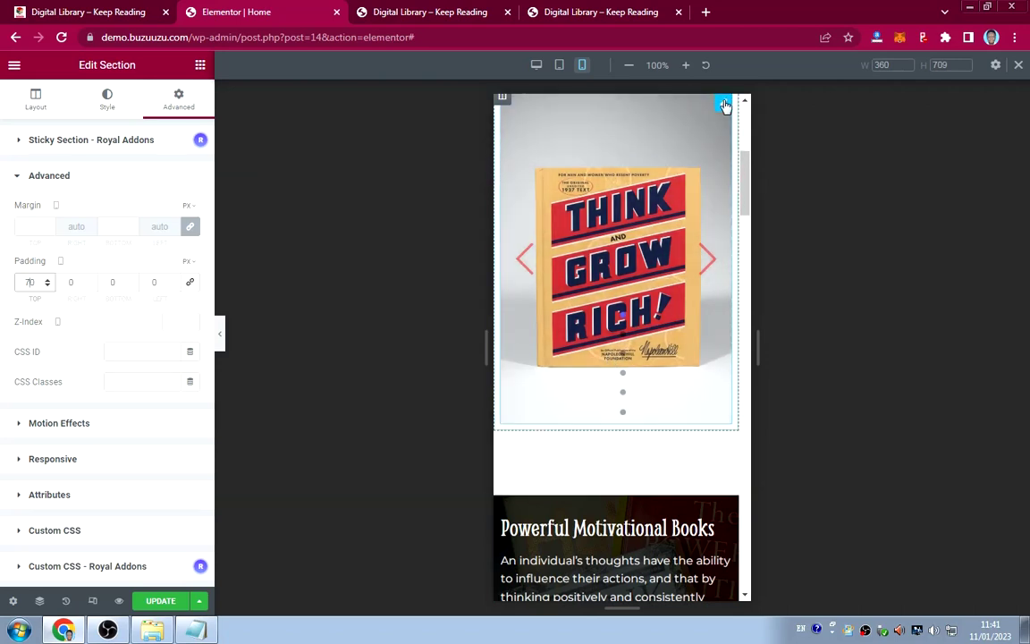
click(725, 105)
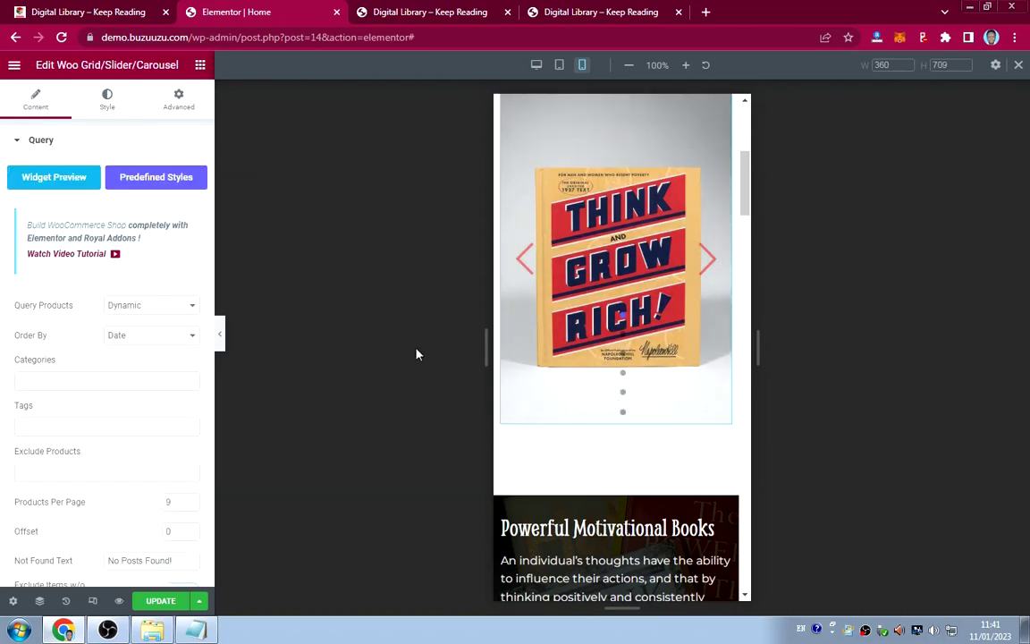
scroll(99, 357, down, 3)
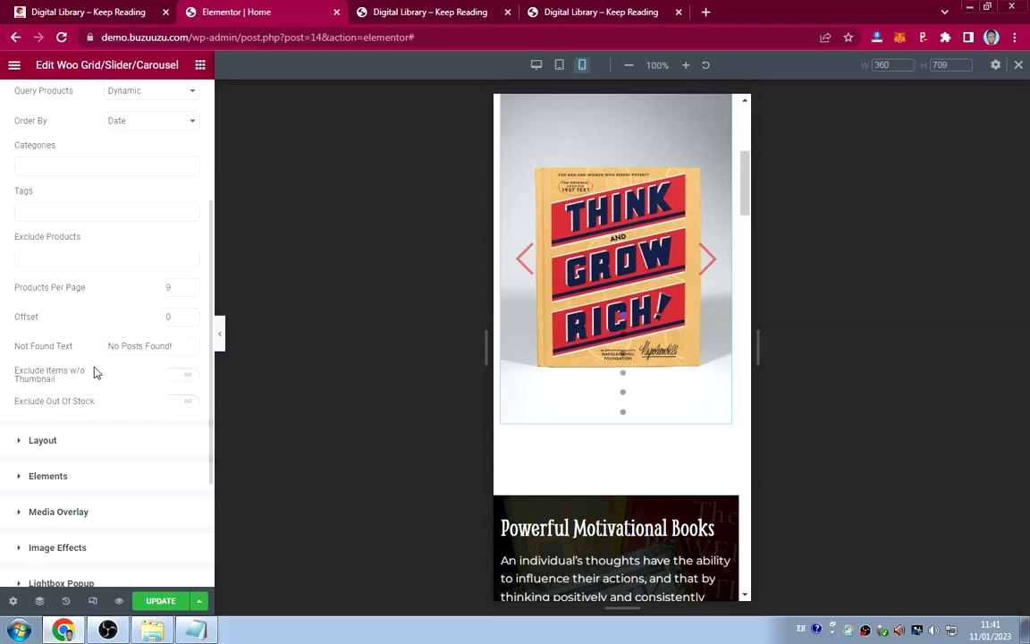
click(98, 440)
scroll(97, 355, down, 3)
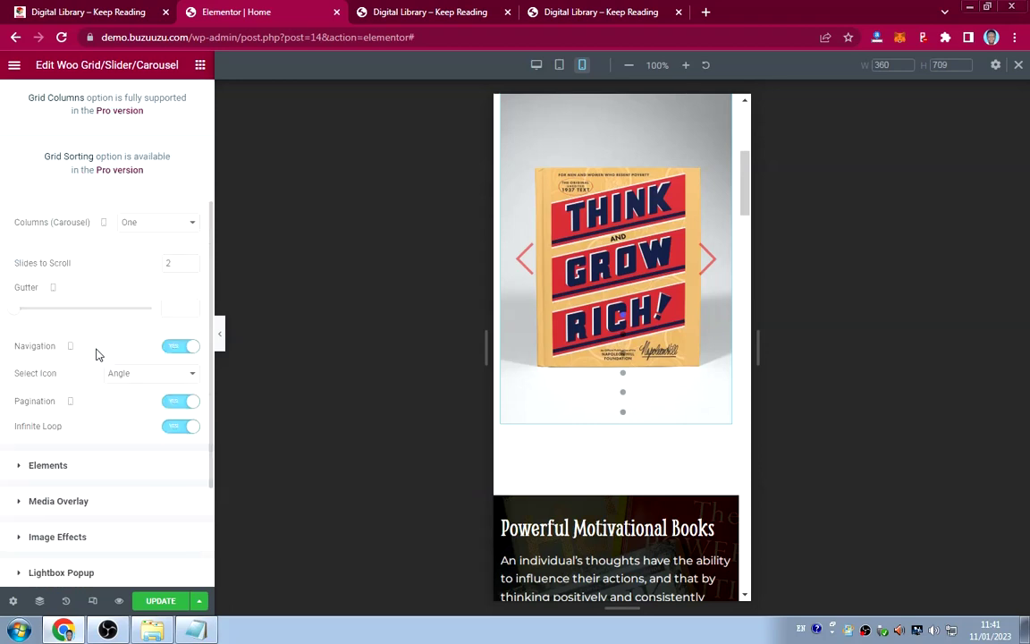
click(178, 404)
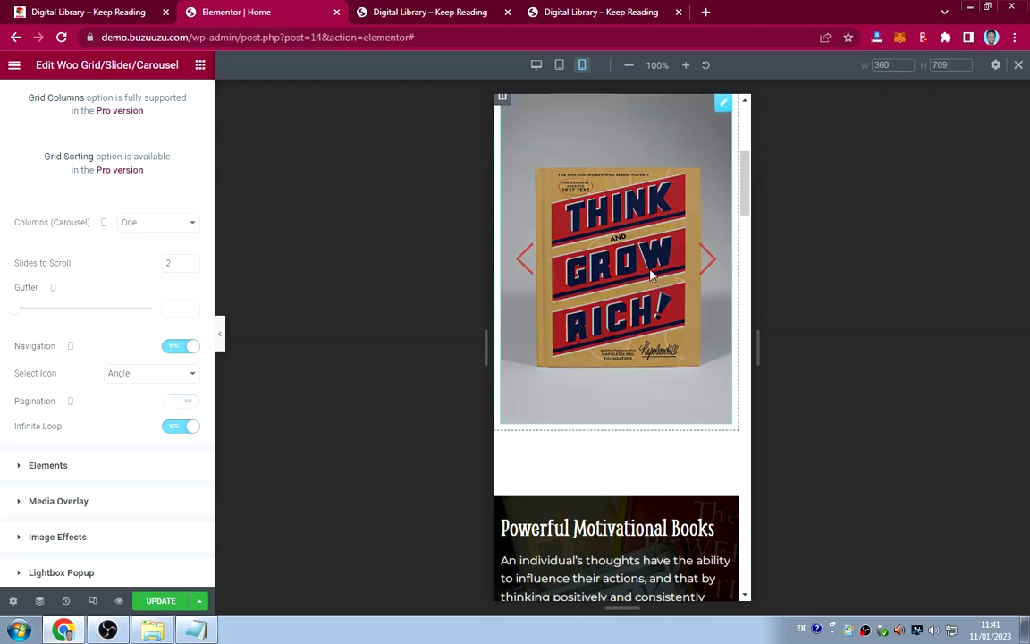
scroll(657, 286, up, 1)
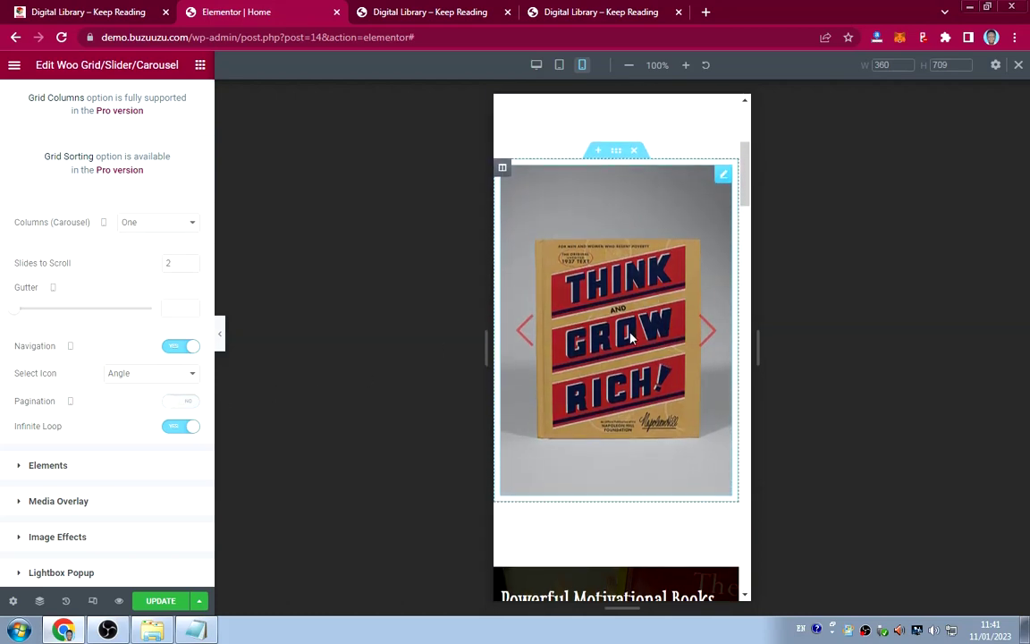
scroll(631, 338, down, 4)
scroll(630, 338, up, 6)
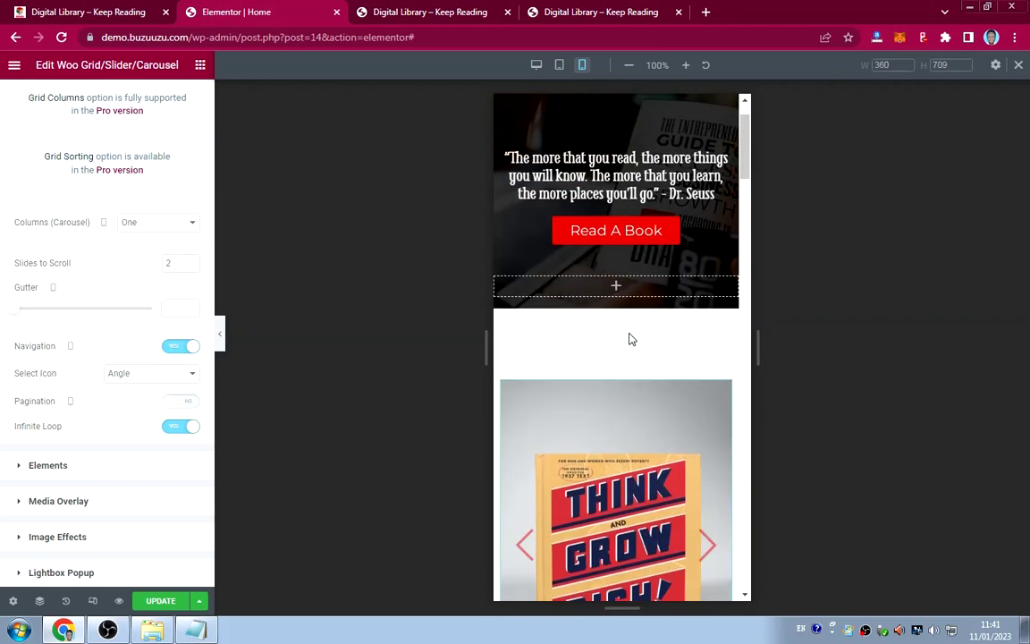
Center the Powerful Motivational Books heading and the paragraph beneath it for the mobile layout.
scroll(630, 338, down, 7)
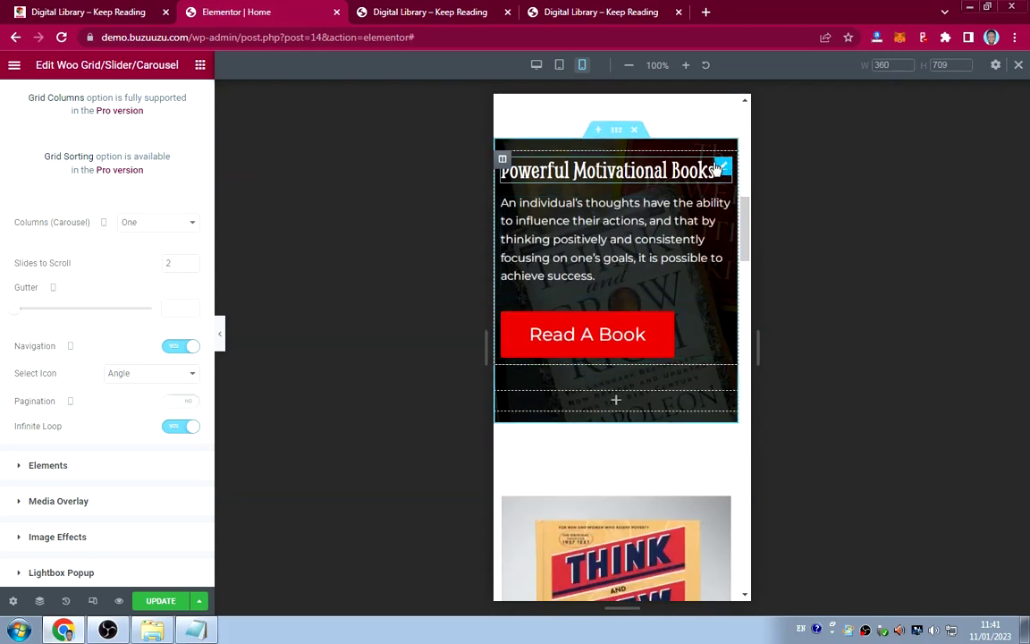
click(724, 165)
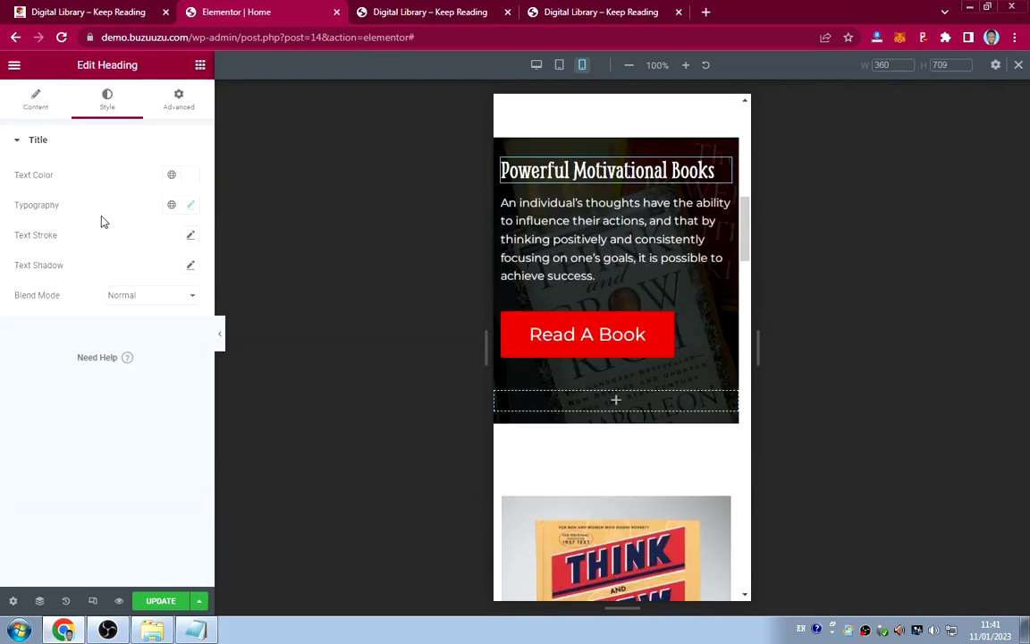
click(60, 109)
click(151, 376)
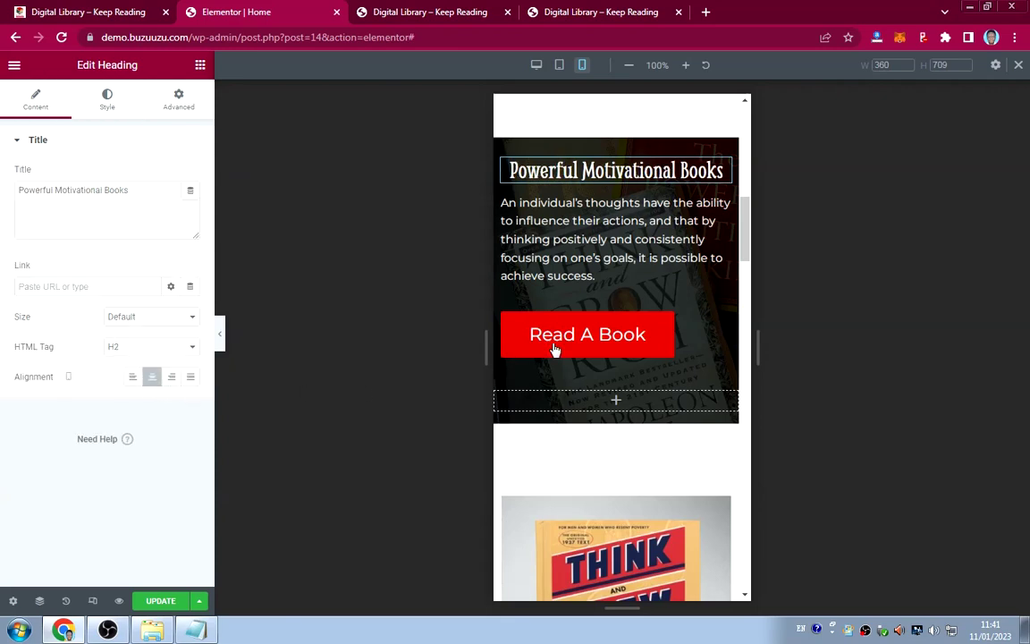
click(721, 207)
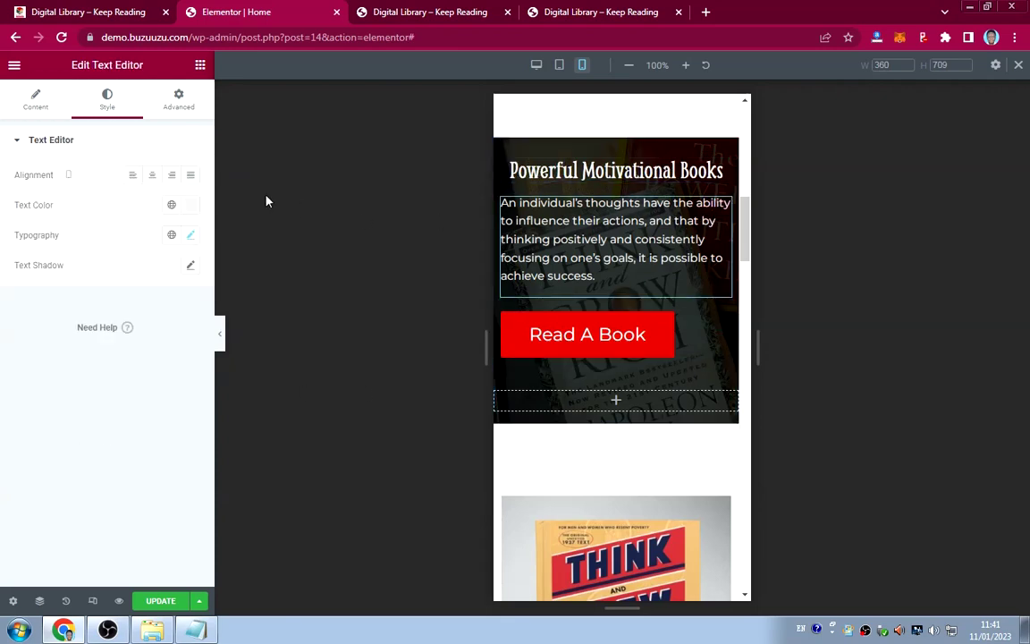
click(152, 176)
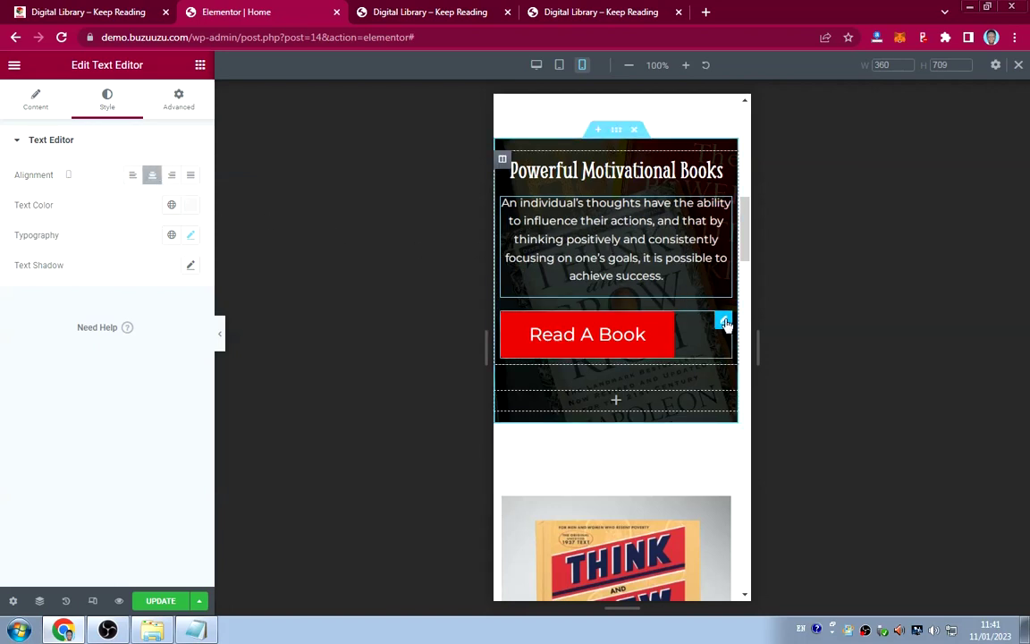
Center the Read A Book button in the Powerful Motivational Books section for the mobile layout.
click(723, 321)
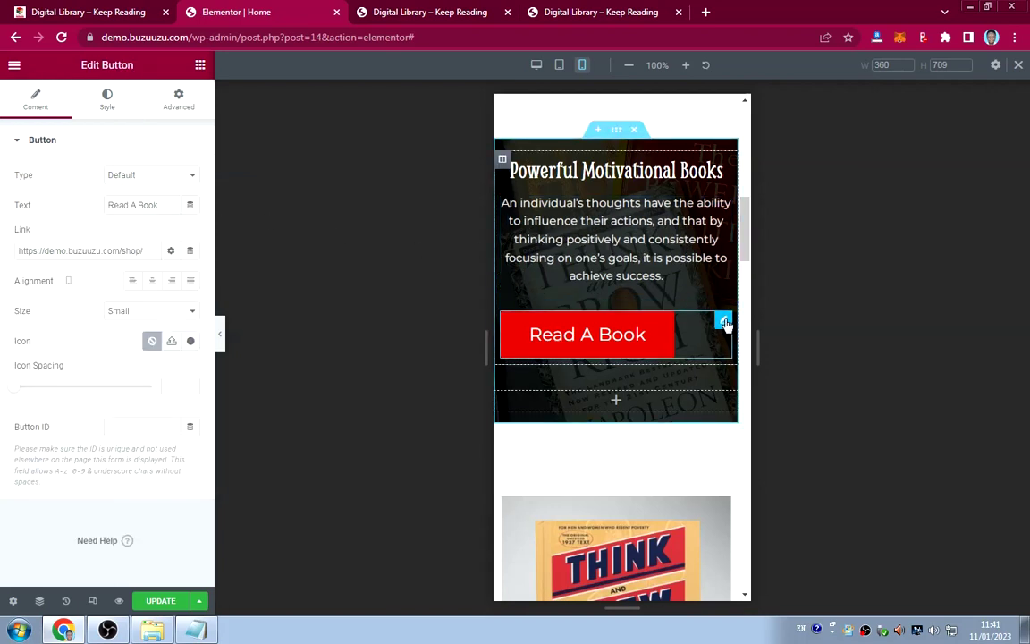
click(153, 284)
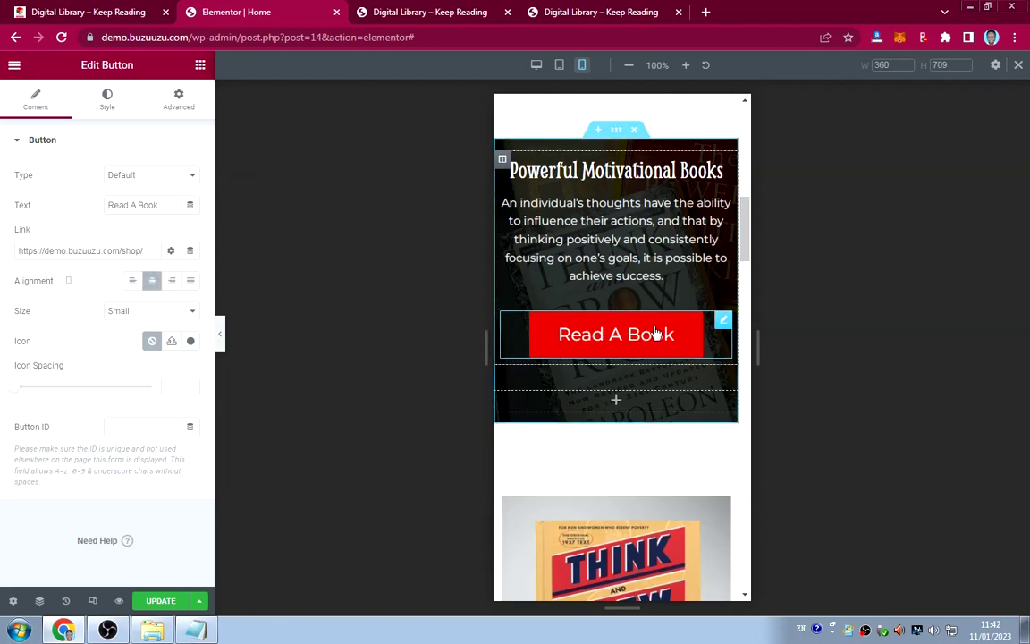
scroll(656, 332, up, 1)
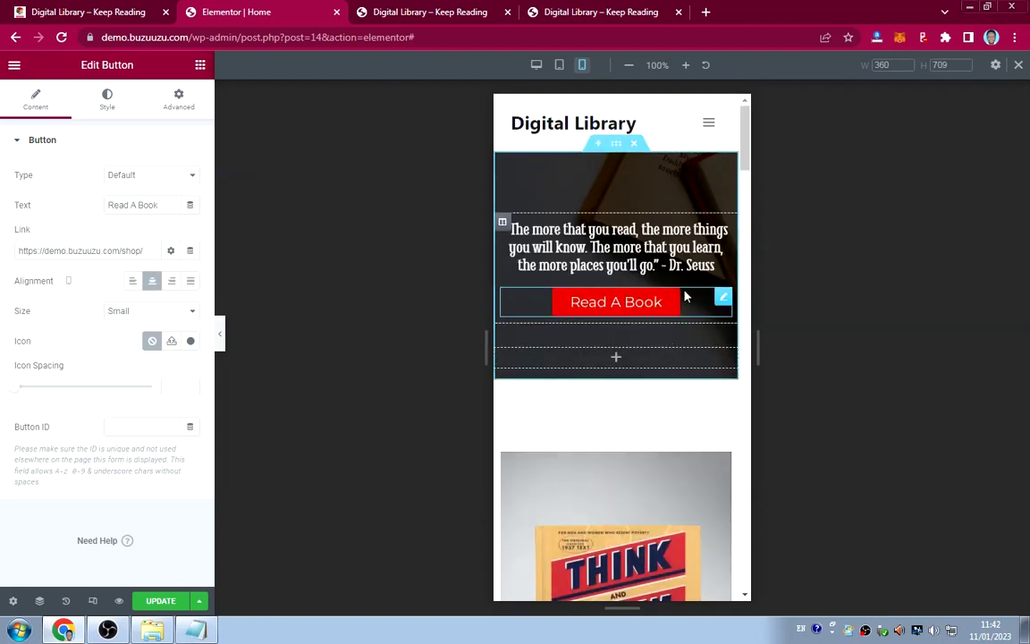
Copy the hero's Read A Book button and paste its style onto the Read A Book button in the Powerful Motivational Books section.
right_click(721, 300)
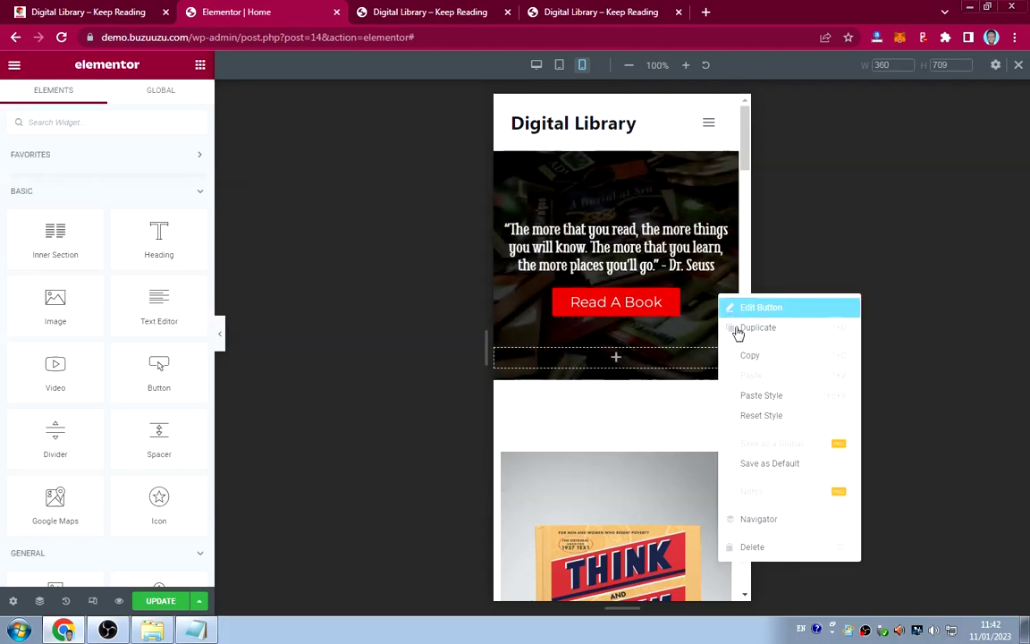
click(753, 357)
scroll(654, 374, down, 1)
scroll(653, 374, down, 3)
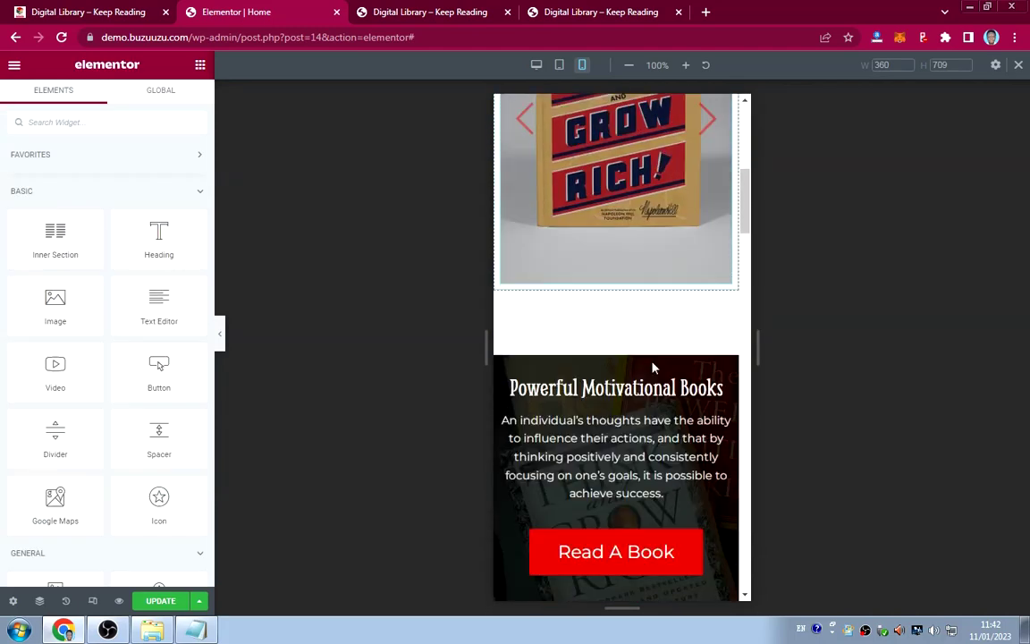
scroll(650, 368, up, 4)
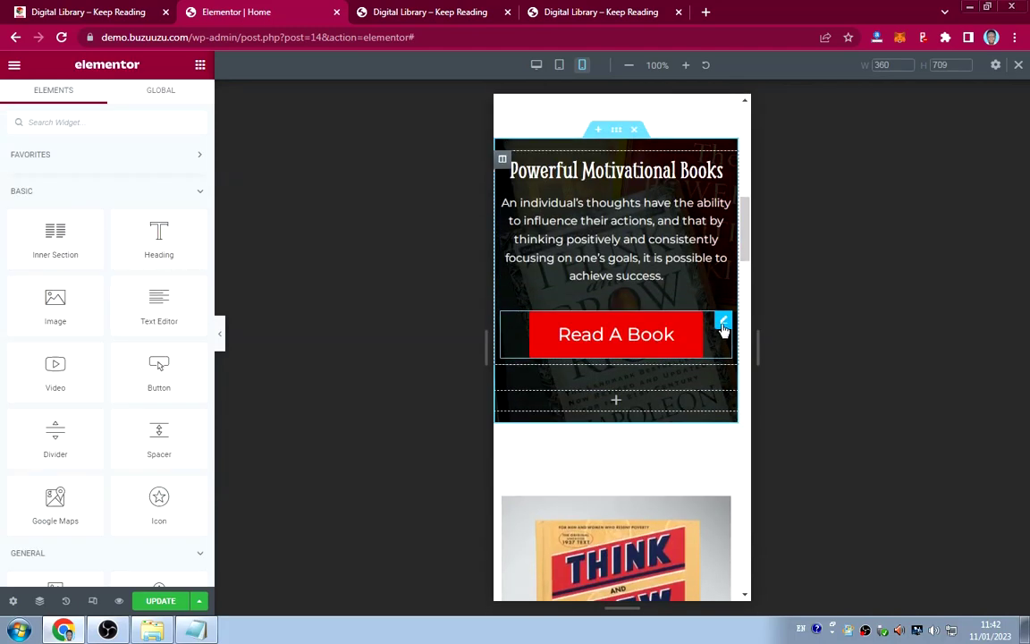
right_click(723, 334)
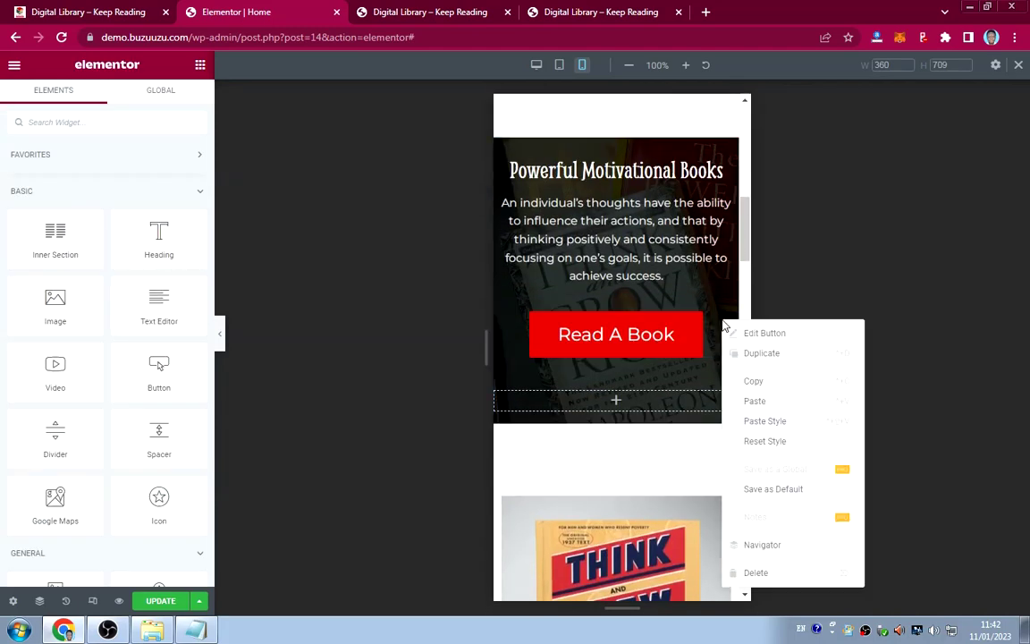
click(758, 421)
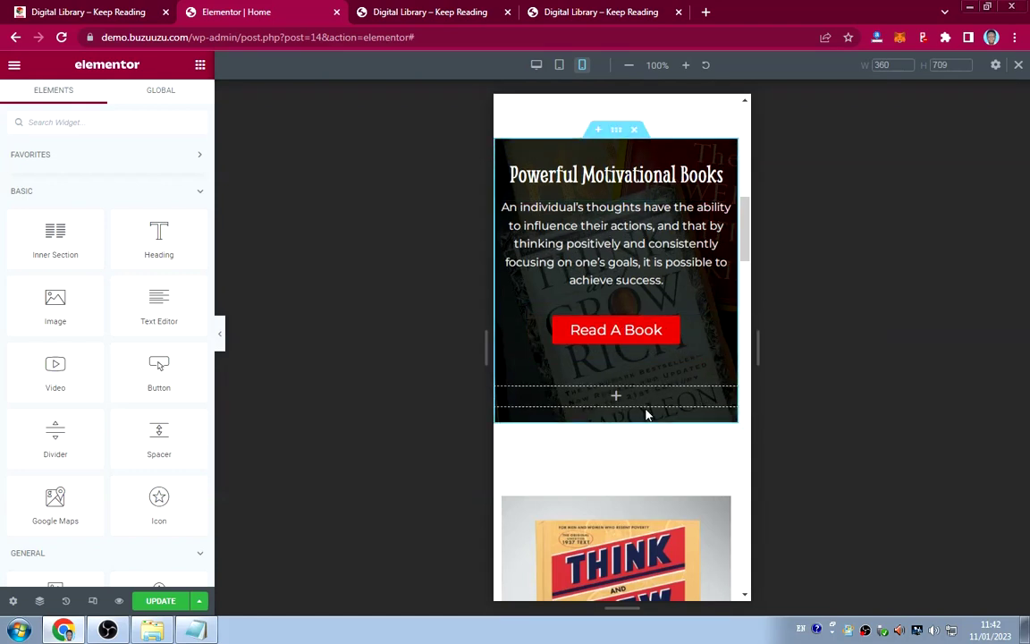
scroll(647, 414, up, 10)
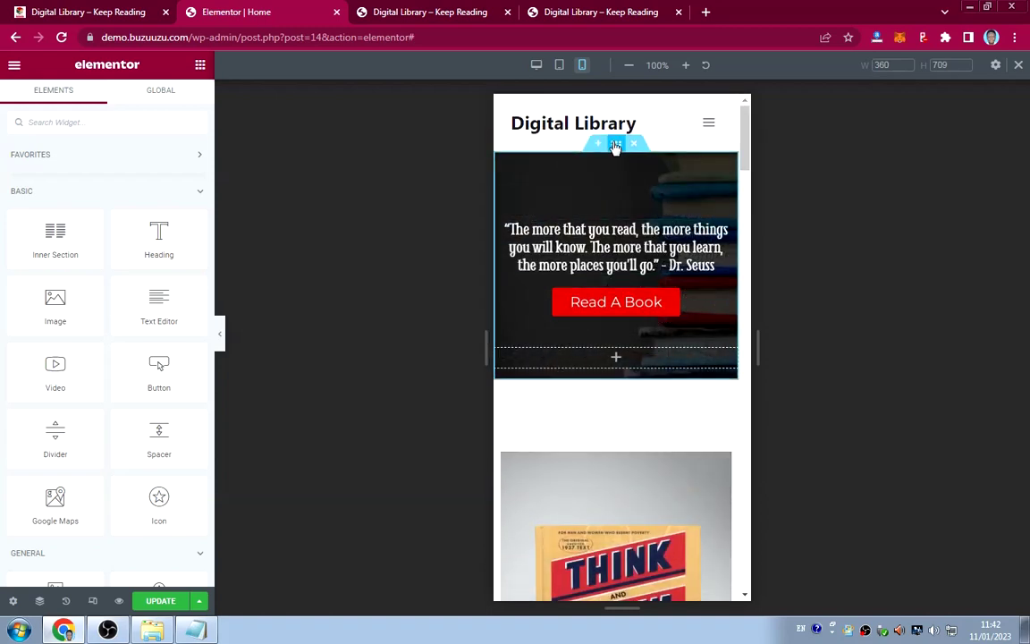
right_click(615, 146)
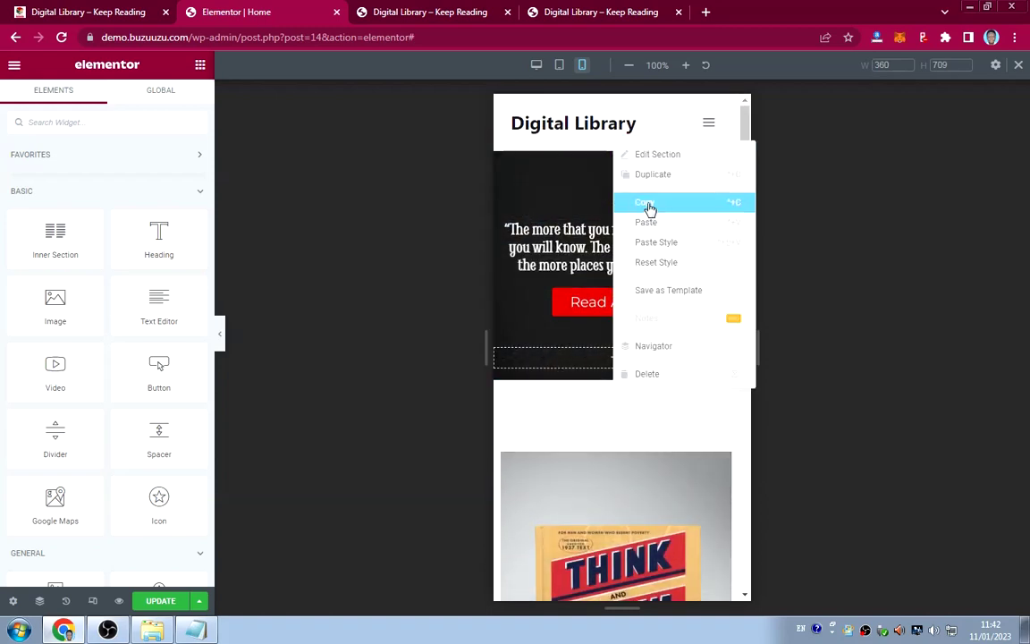
click(649, 208)
Paste the hero button's style onto the Read A Book button beneath the "Just one small positive thought" heading.
scroll(566, 417, down, 10)
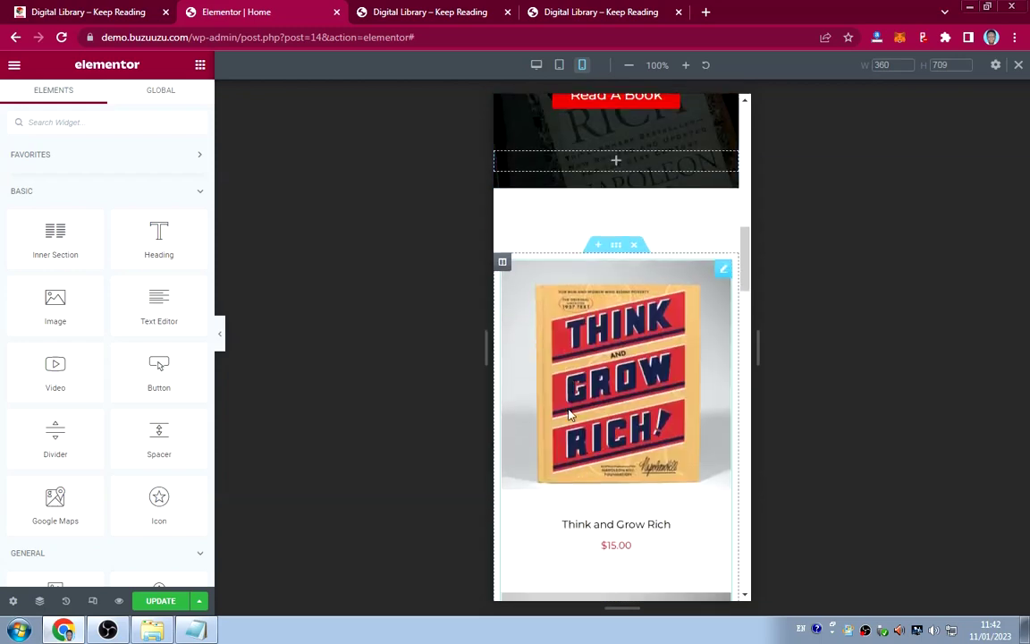
scroll(570, 414, down, 15)
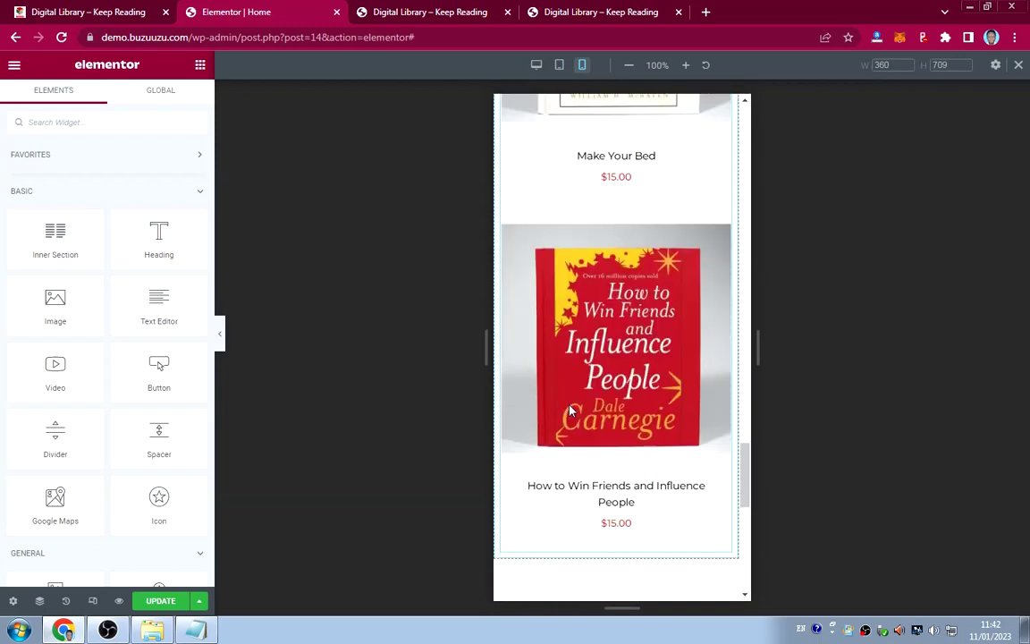
scroll(573, 412, down, 6)
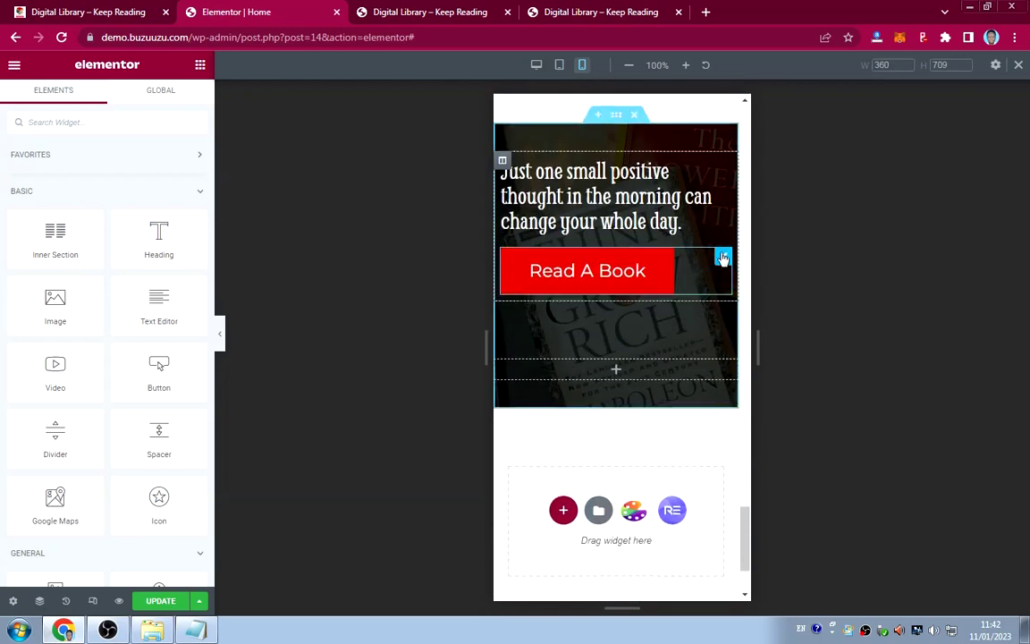
right_click(722, 259)
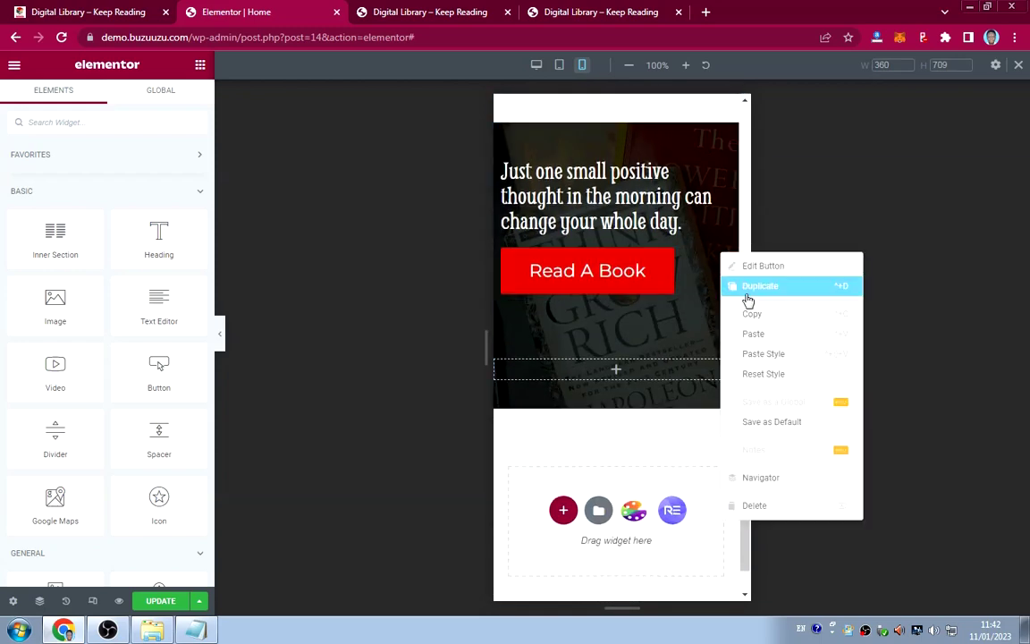
click(765, 356)
Copy the hero section and paste its style onto the Powerful Motivational Books section.
scroll(636, 315, up, 10)
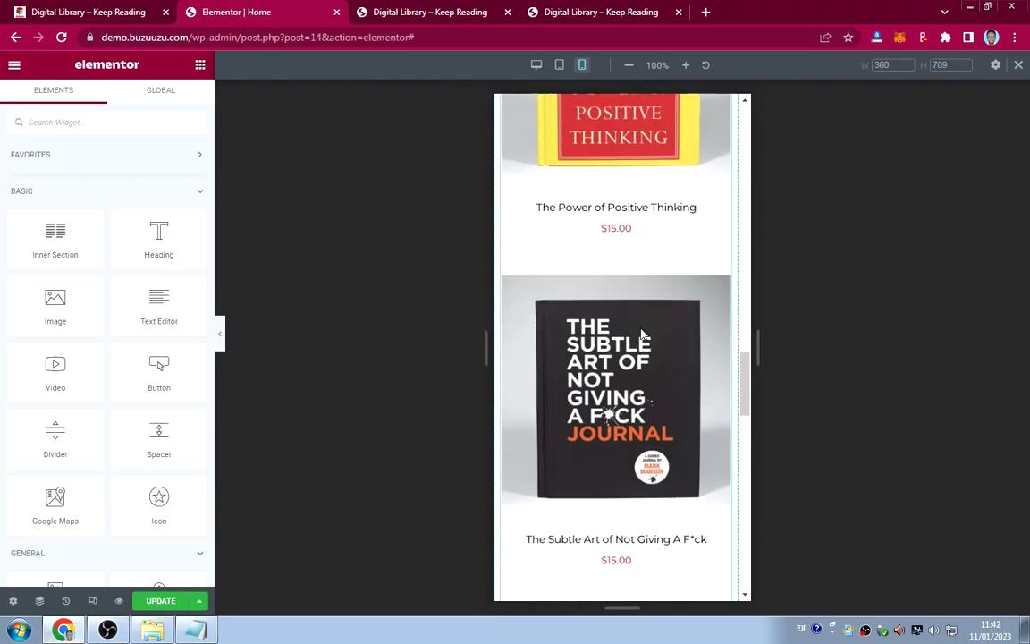
scroll(641, 334, up, 15)
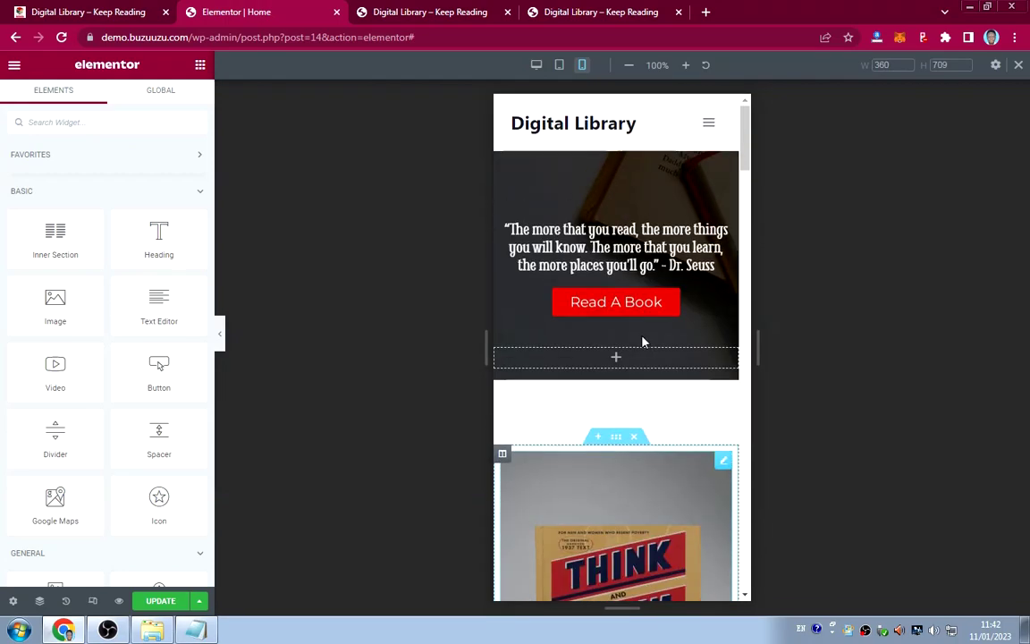
right_click(616, 148)
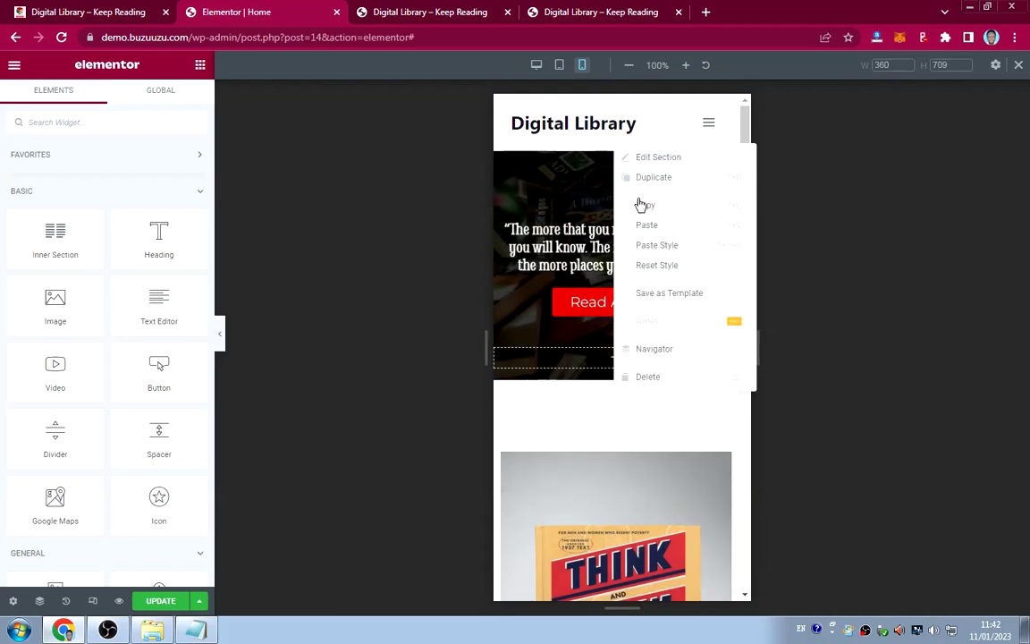
click(644, 206)
scroll(627, 305, down, 4)
scroll(628, 304, down, 5)
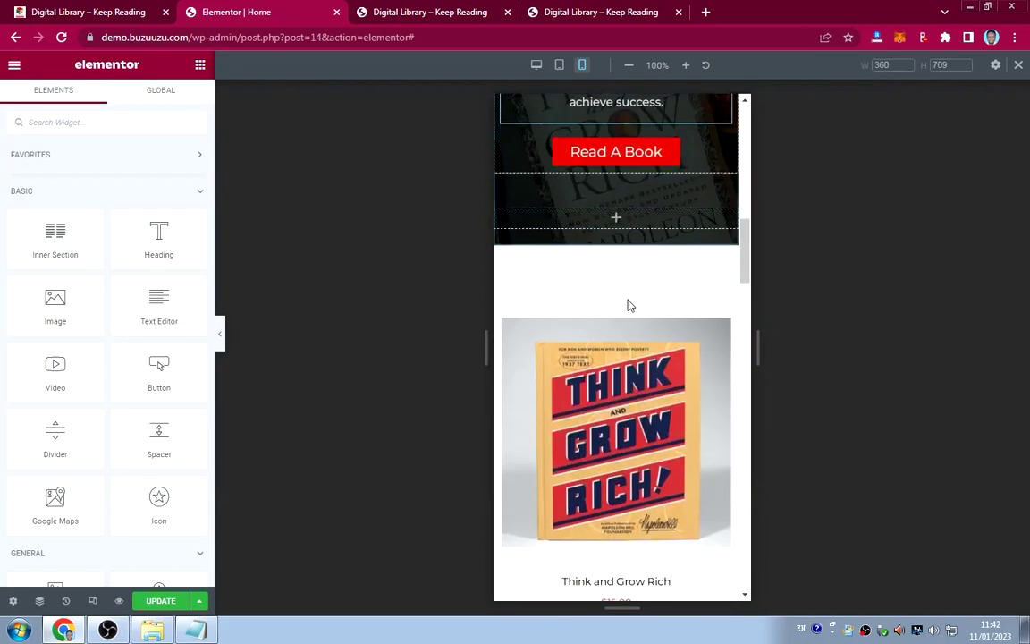
scroll(628, 302, up, 3)
right_click(620, 204)
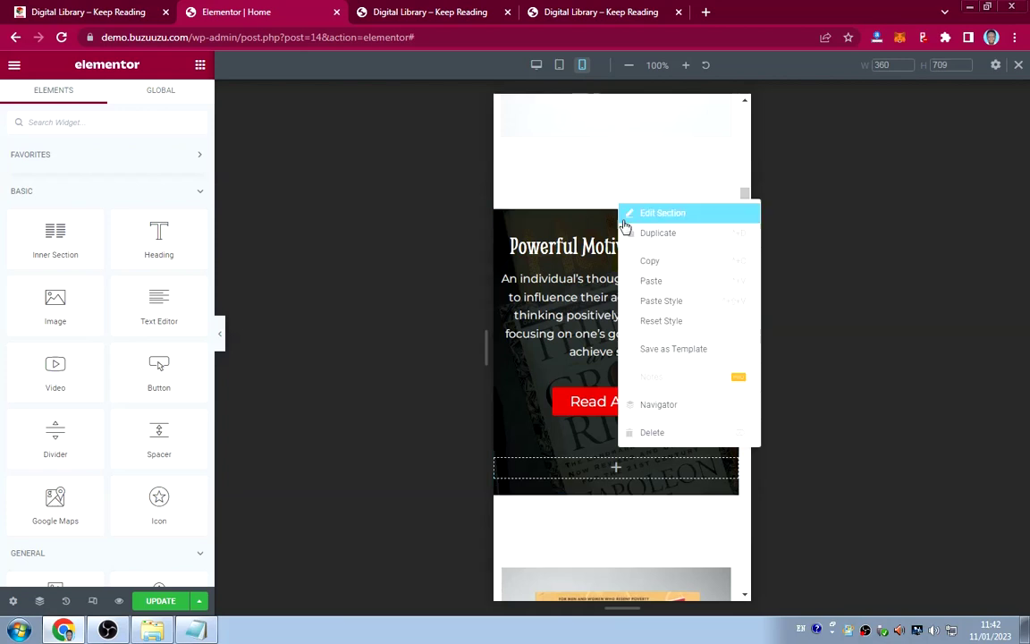
click(662, 302)
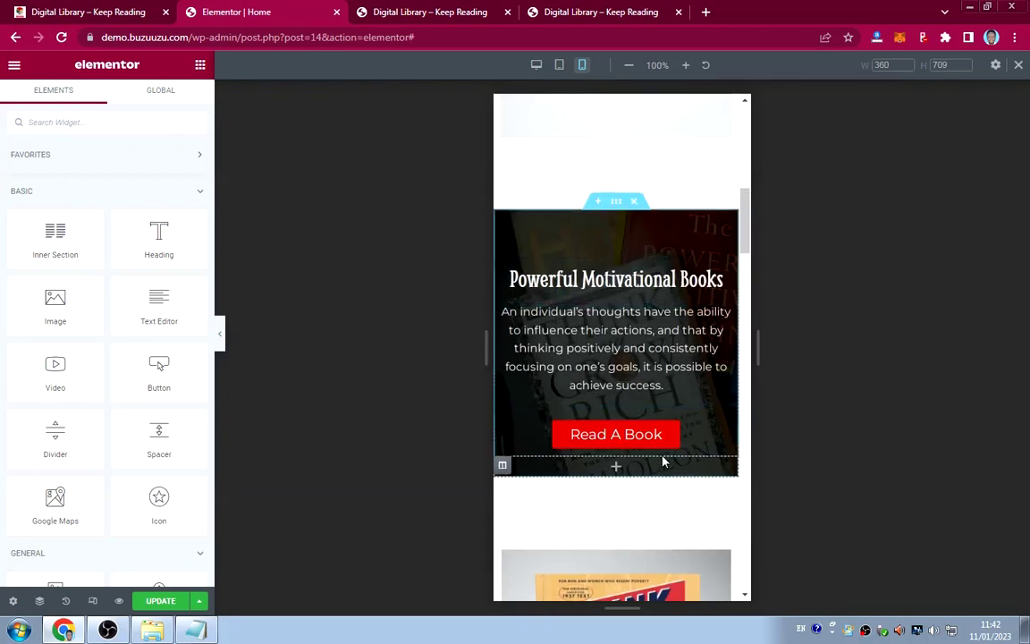
Paste the hero section's style onto the "Just one small positive thought" section near the end of the page.
scroll(667, 459, down, 3)
scroll(667, 460, down, 18)
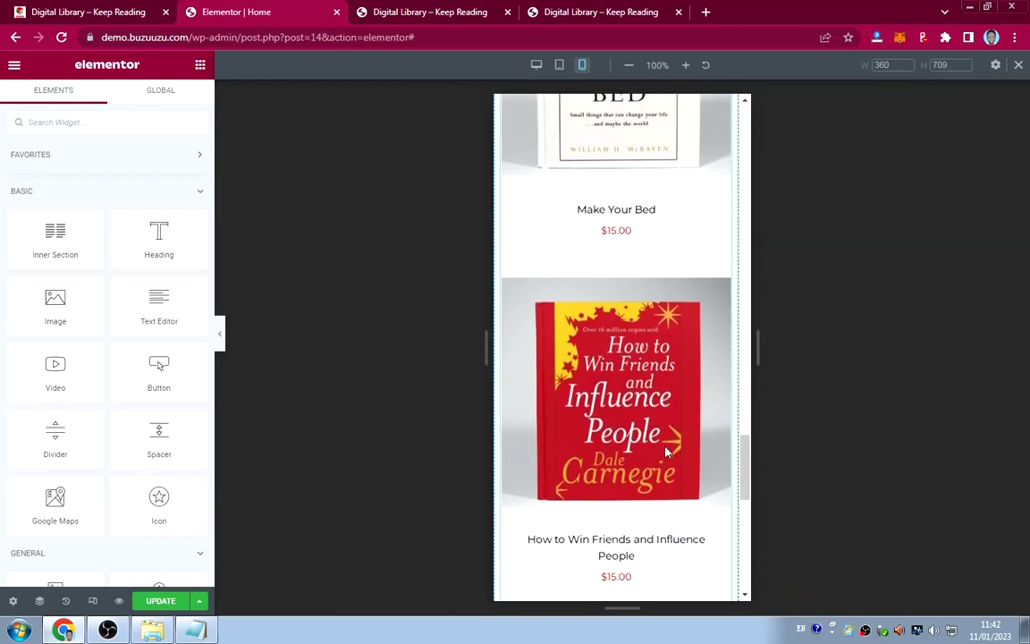
scroll(665, 452, down, 4)
right_click(616, 312)
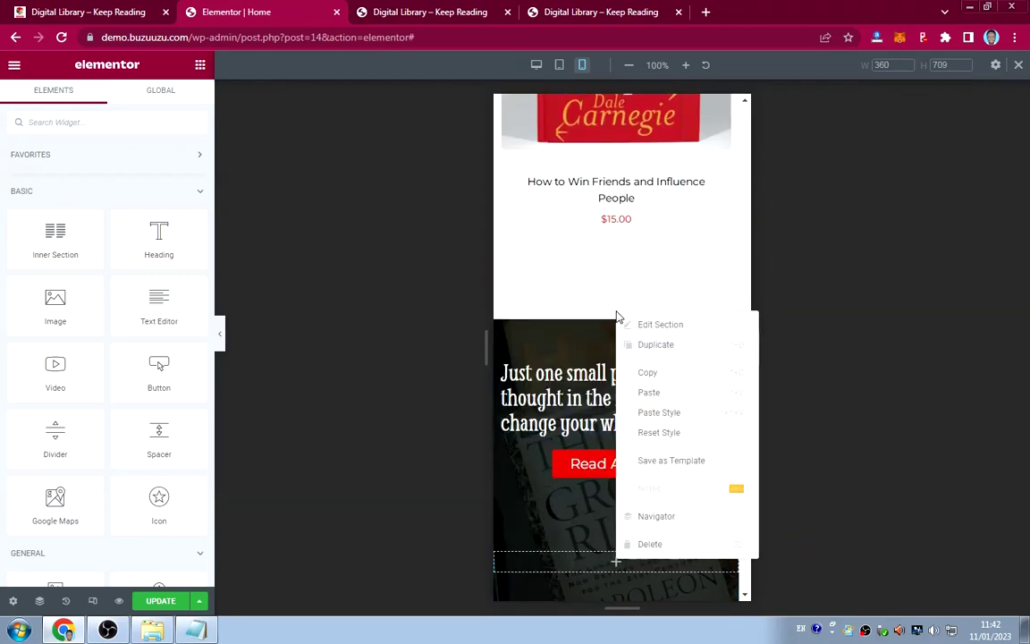
click(660, 417)
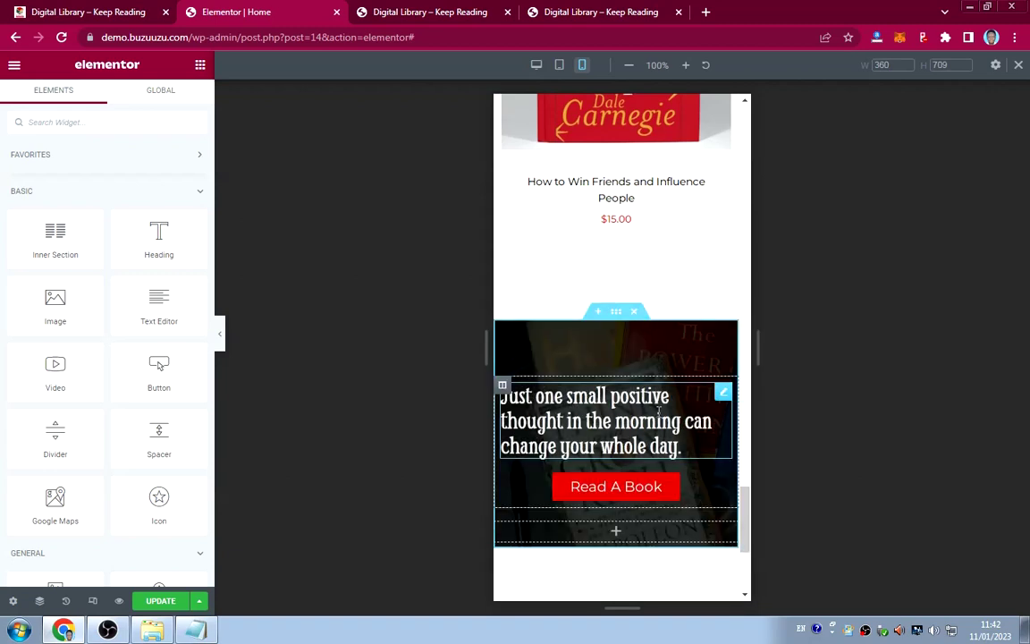
Center the "Just one small positive thought in the morning can change your whole day." heading for the mobile layout.
click(723, 393)
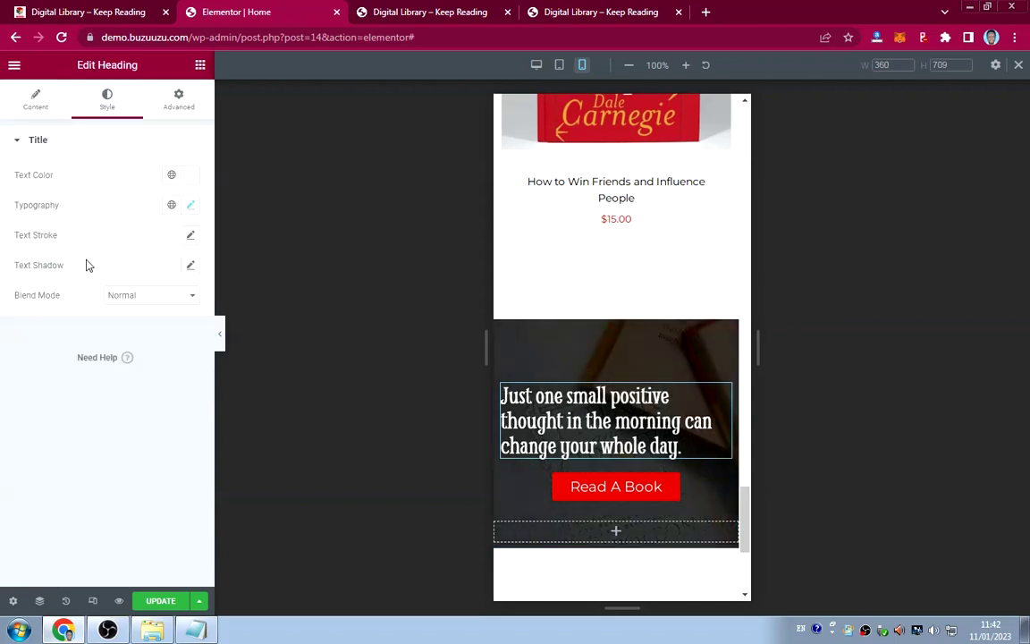
click(37, 100)
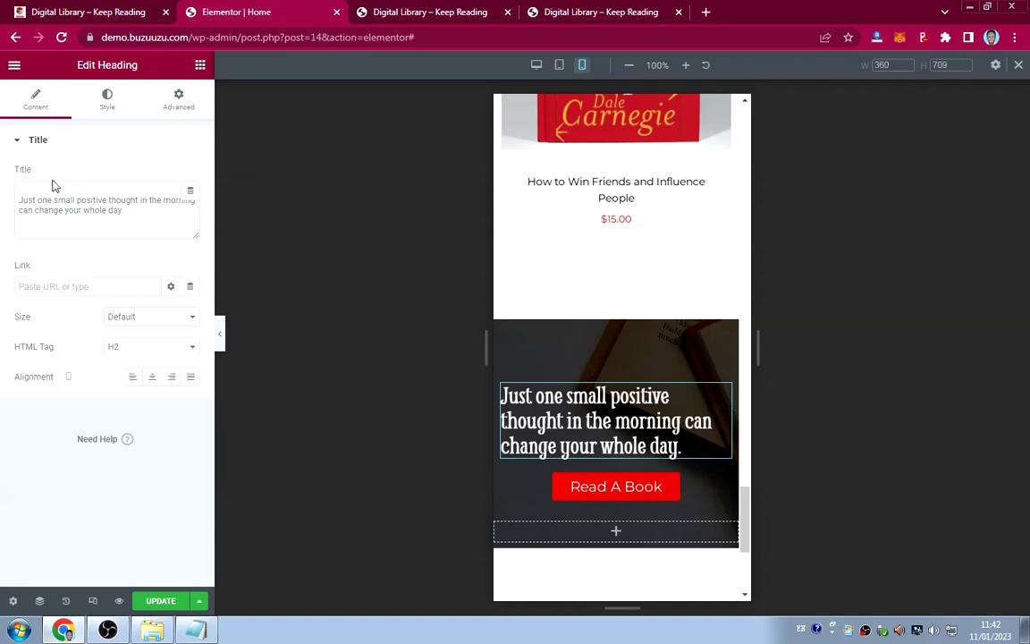
click(151, 376)
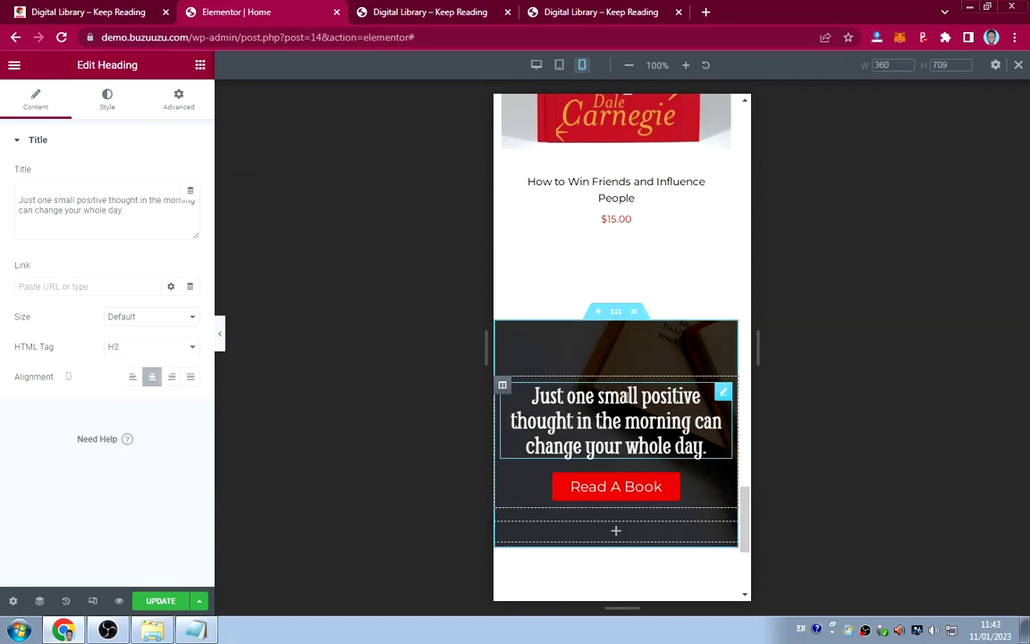
Review the restyled sections in the mobile preview and compare their backgrounds with the reference site at buzuuzu.com.
scroll(644, 436, up, 10)
scroll(646, 397, down, 10)
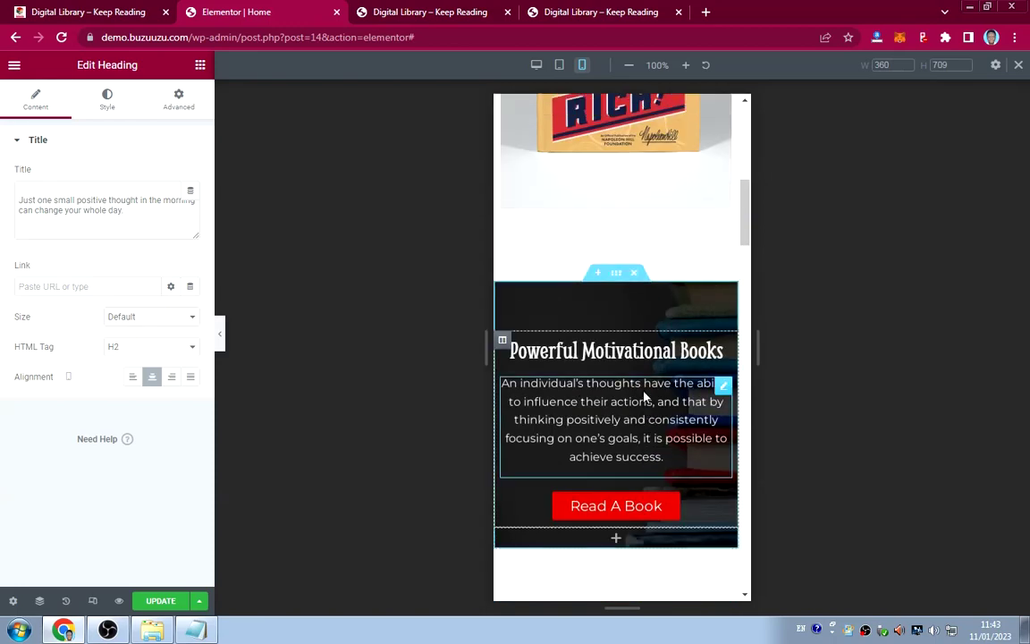
scroll(644, 397, up, 7)
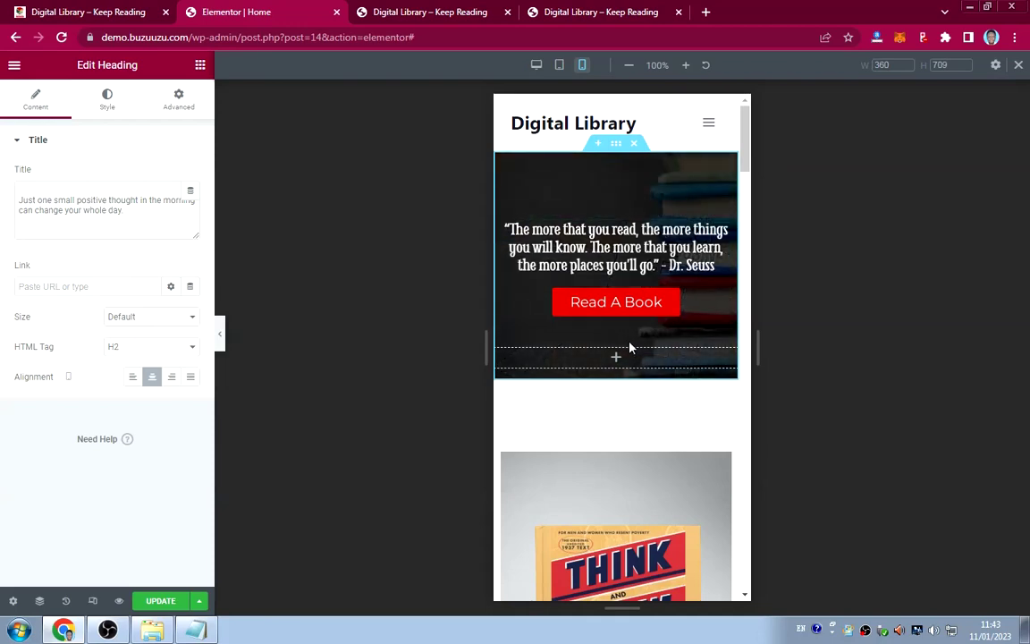
scroll(640, 351, down, 5)
scroll(639, 351, down, 4)
scroll(623, 354, up, 2)
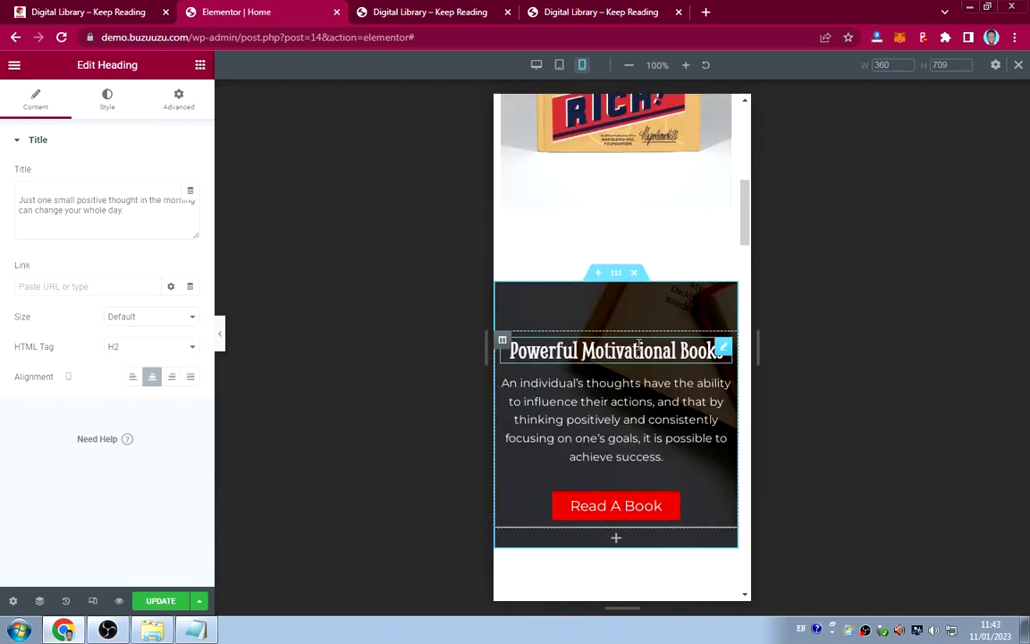
click(74, 14)
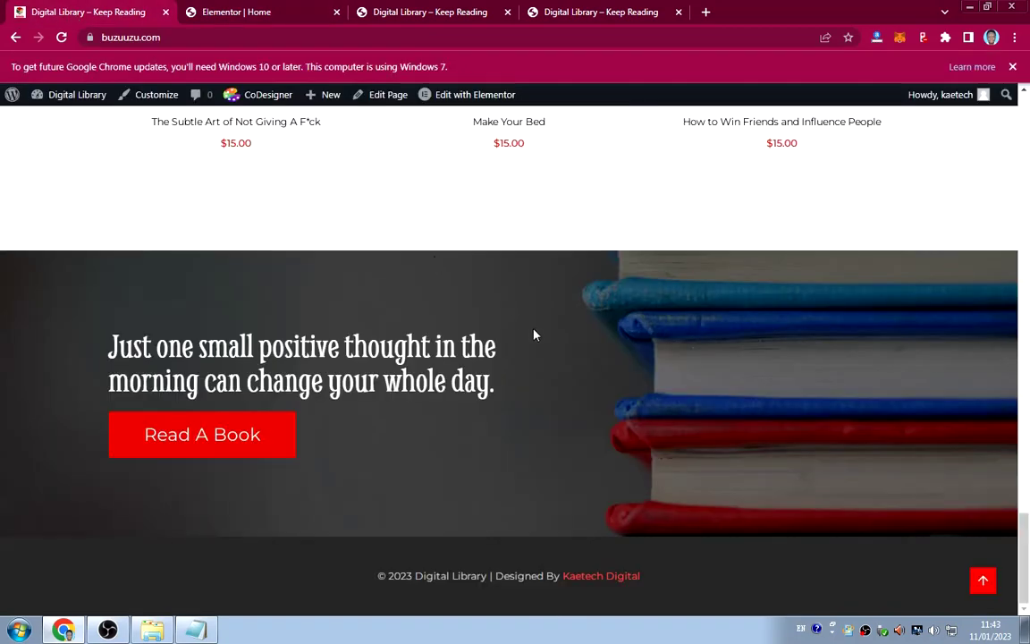
scroll(577, 340, up, 5)
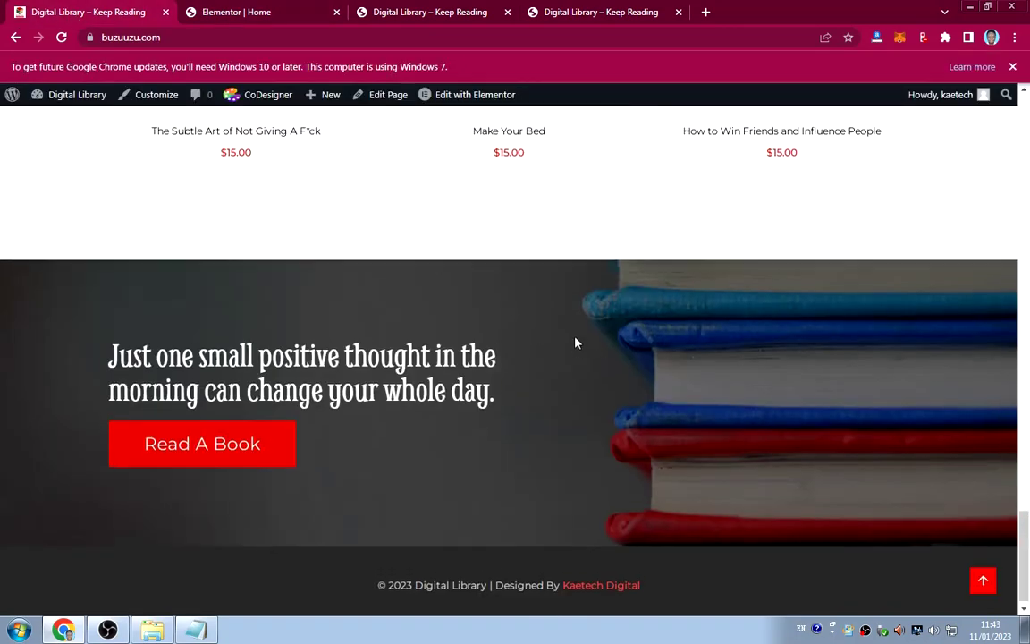
scroll(576, 340, up, 5)
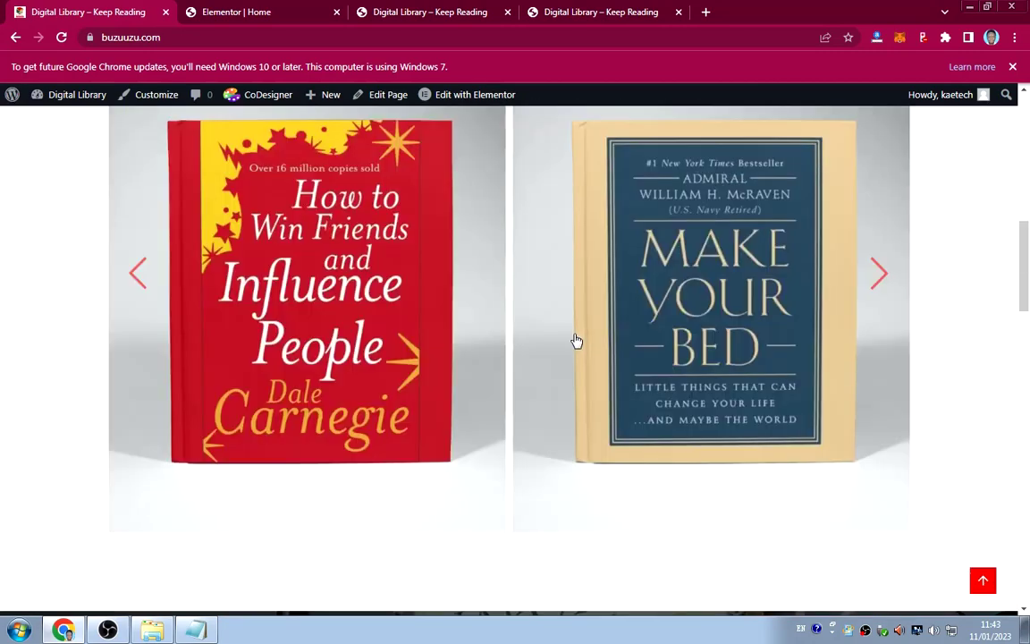
click(250, 17)
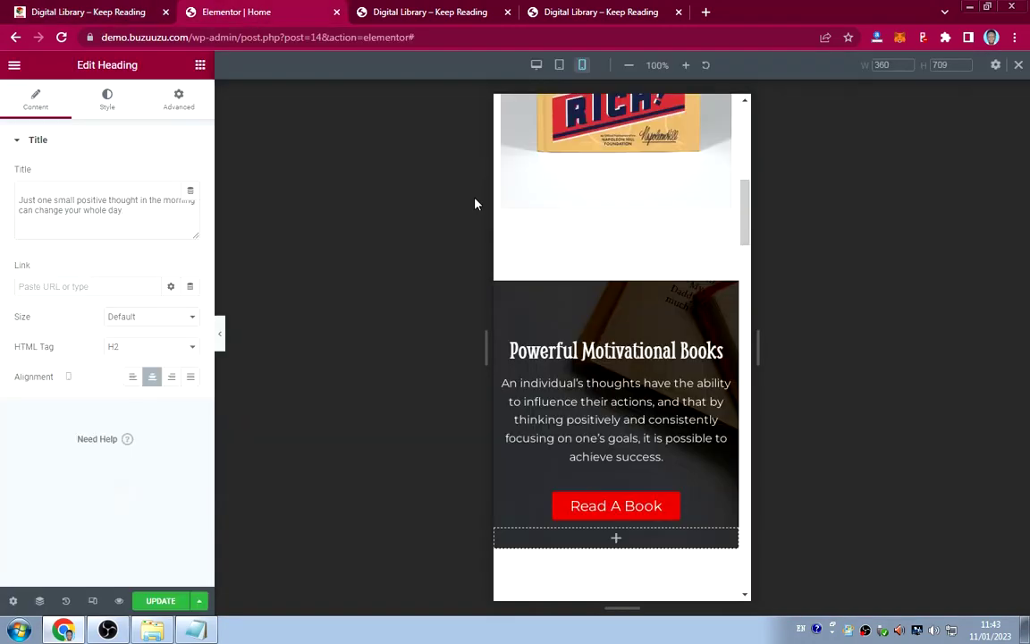
Replace the Powerful Motivational Books section's slideshow background with a classic background using the image hero-4.jpg.
click(616, 274)
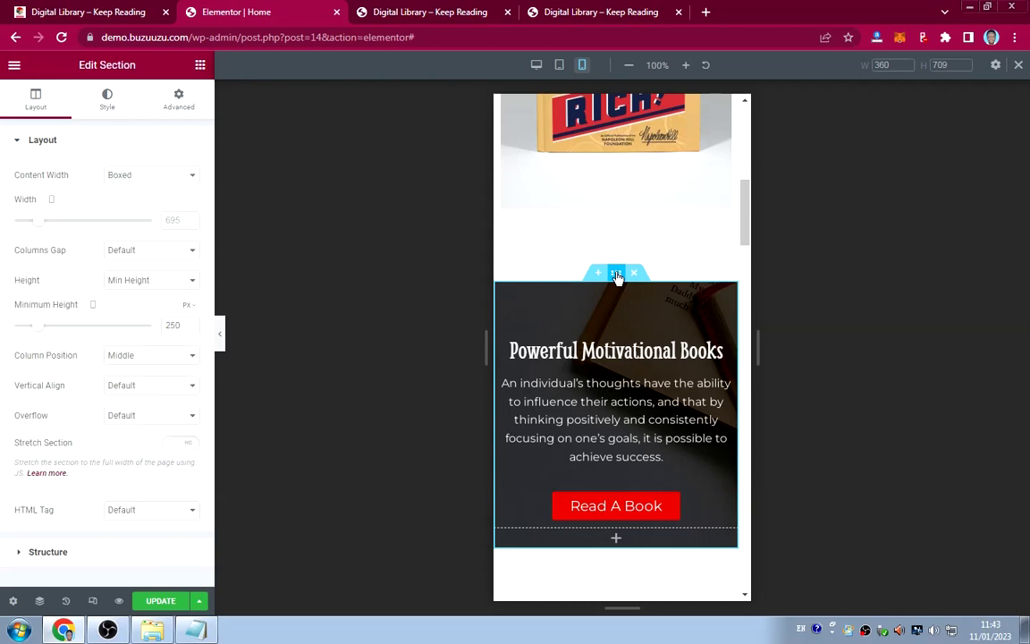
click(106, 109)
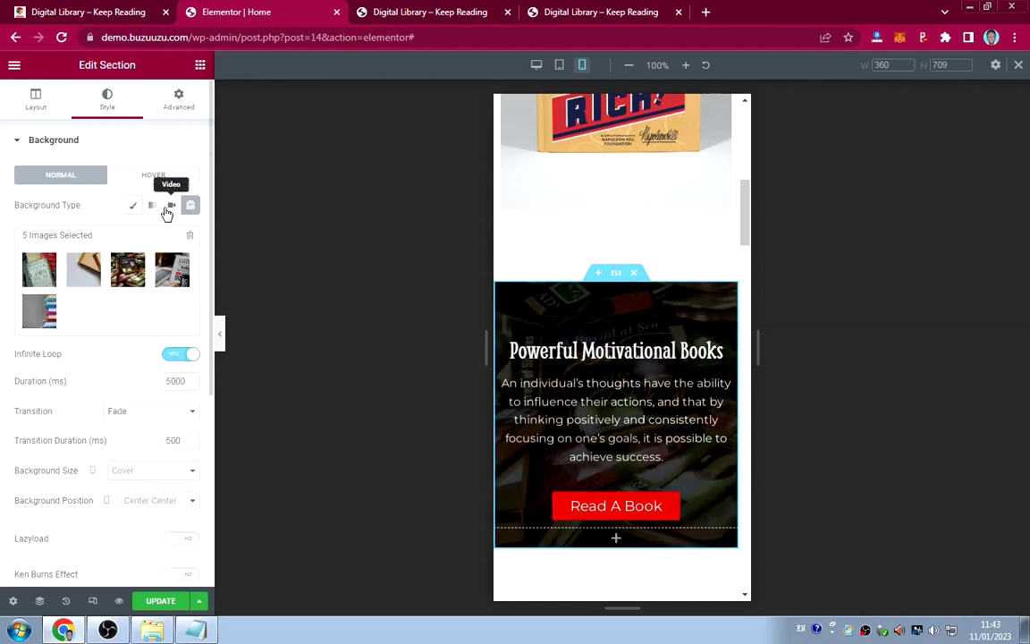
click(132, 207)
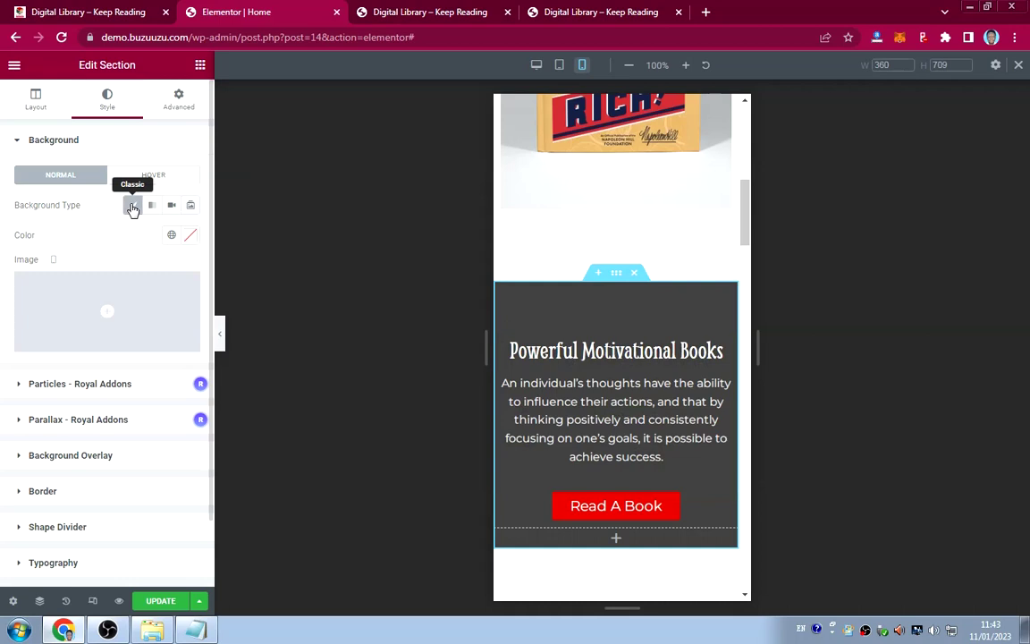
click(109, 303)
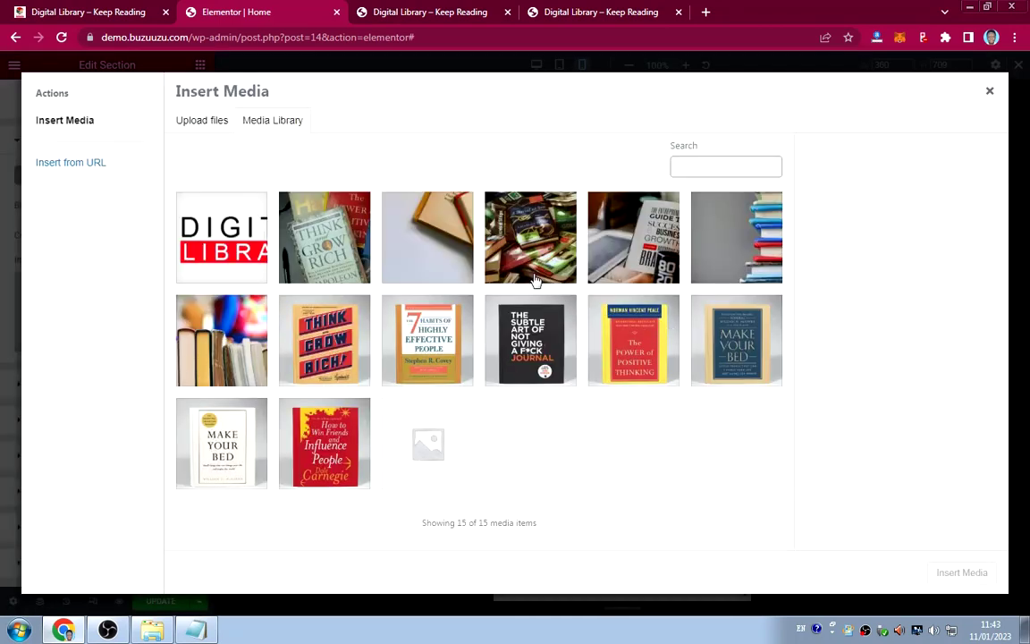
click(313, 227)
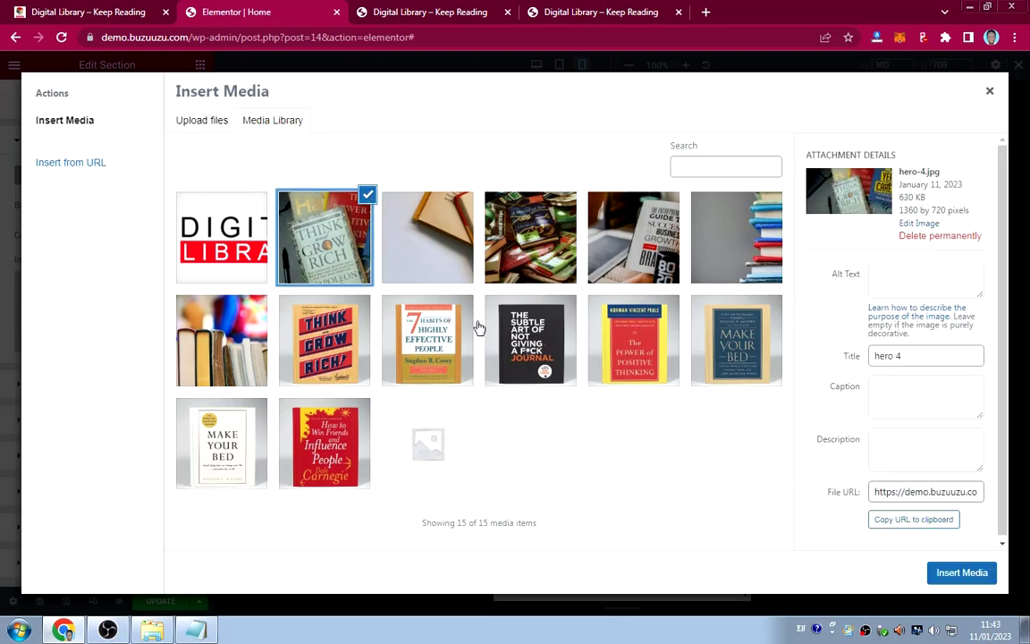
click(962, 573)
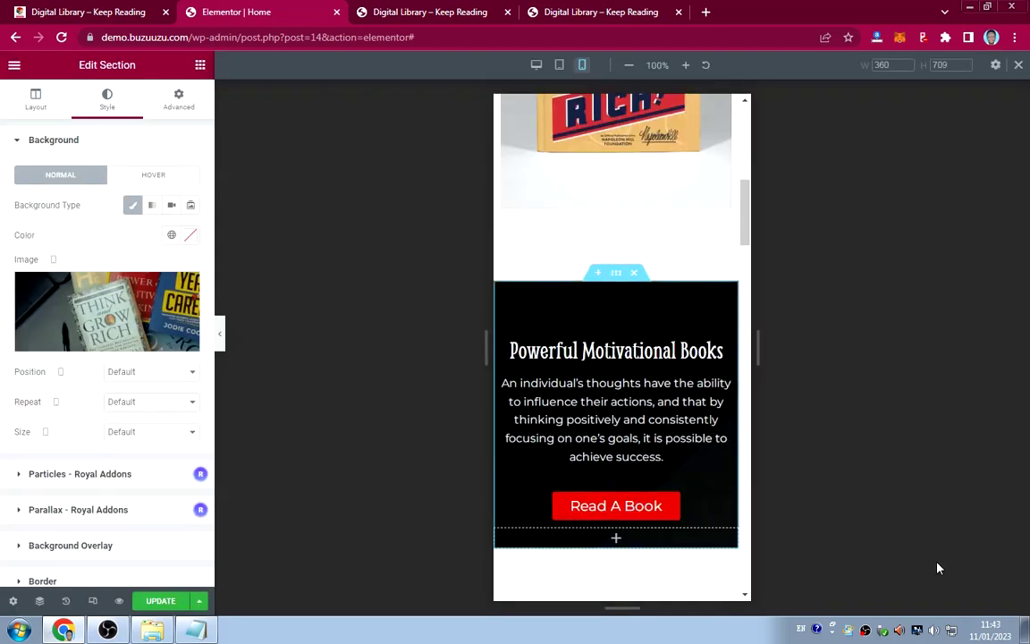
Set the Powerful Motivational Books background image to Center Center position, No-repeat and Cover size.
click(129, 373)
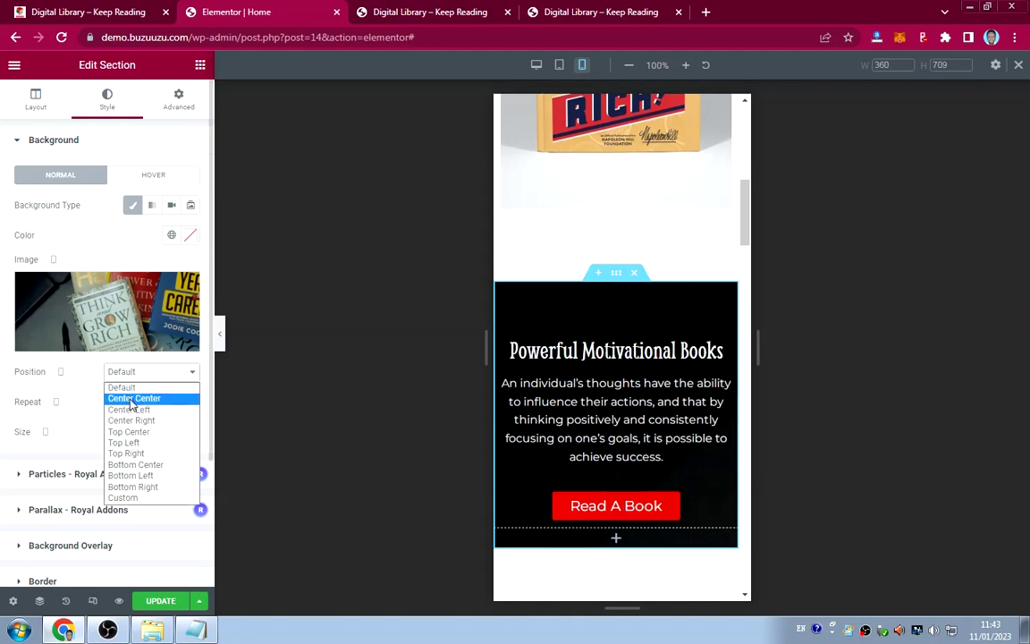
click(131, 399)
click(131, 403)
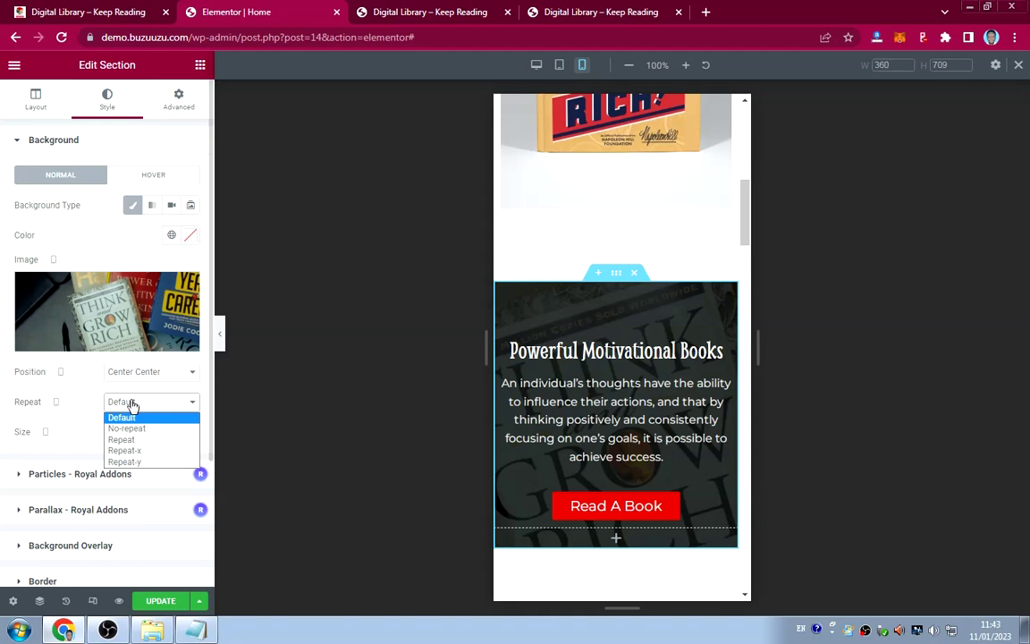
click(126, 428)
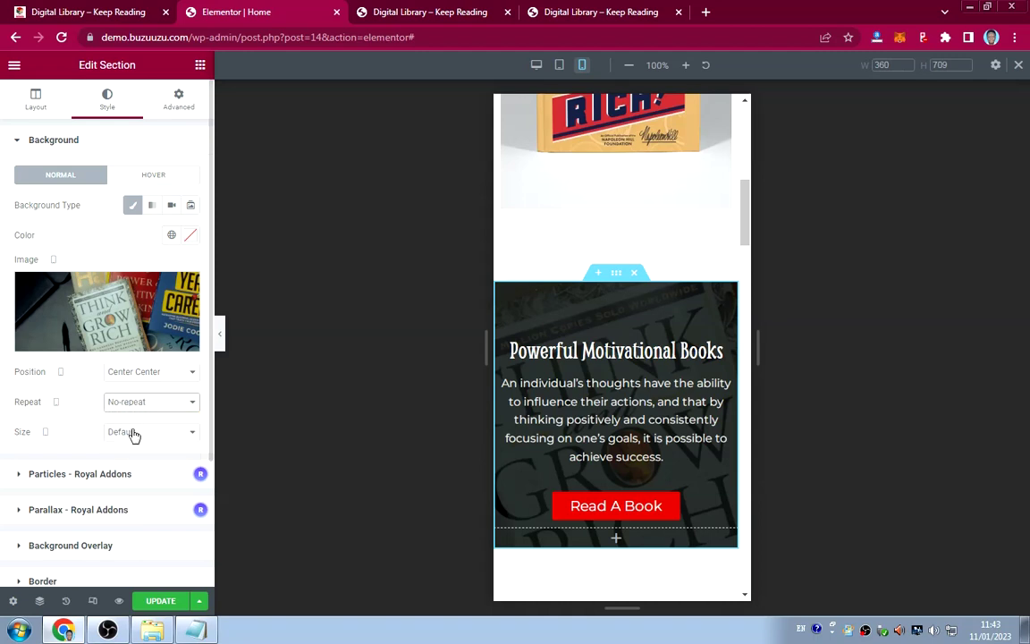
click(133, 433)
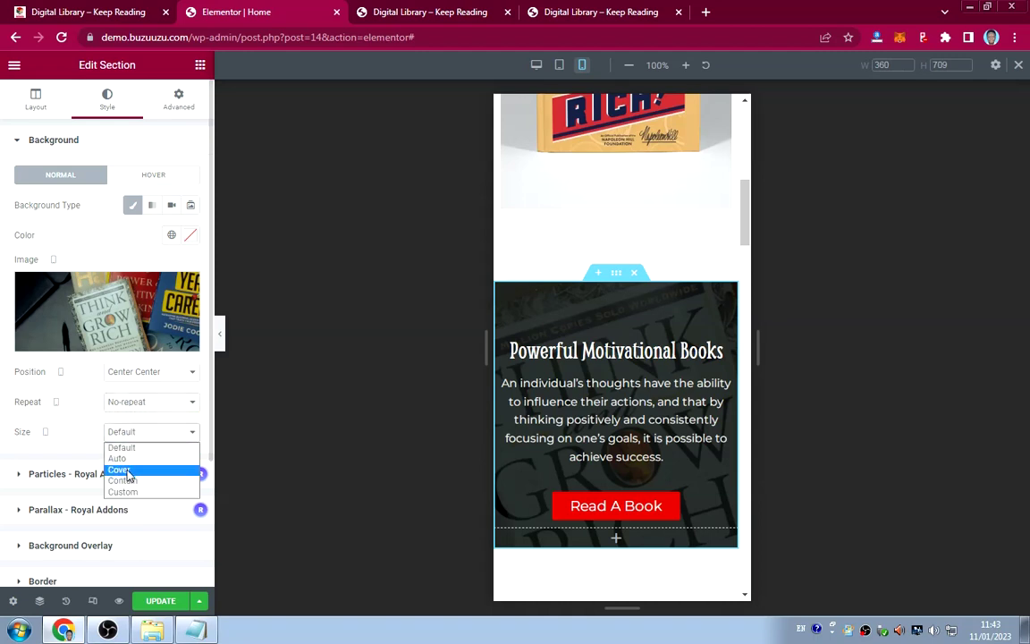
click(123, 469)
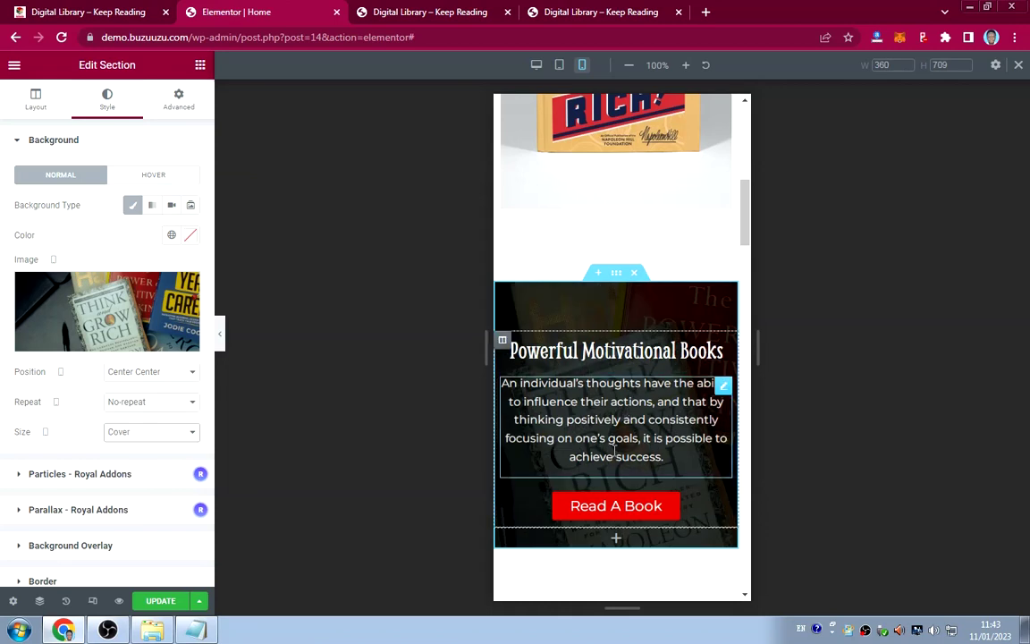
Replace the slideshow background of the "Just one small positive thought" section with a classic background using the image banner-2.jpg.
scroll(614, 450, down, 15)
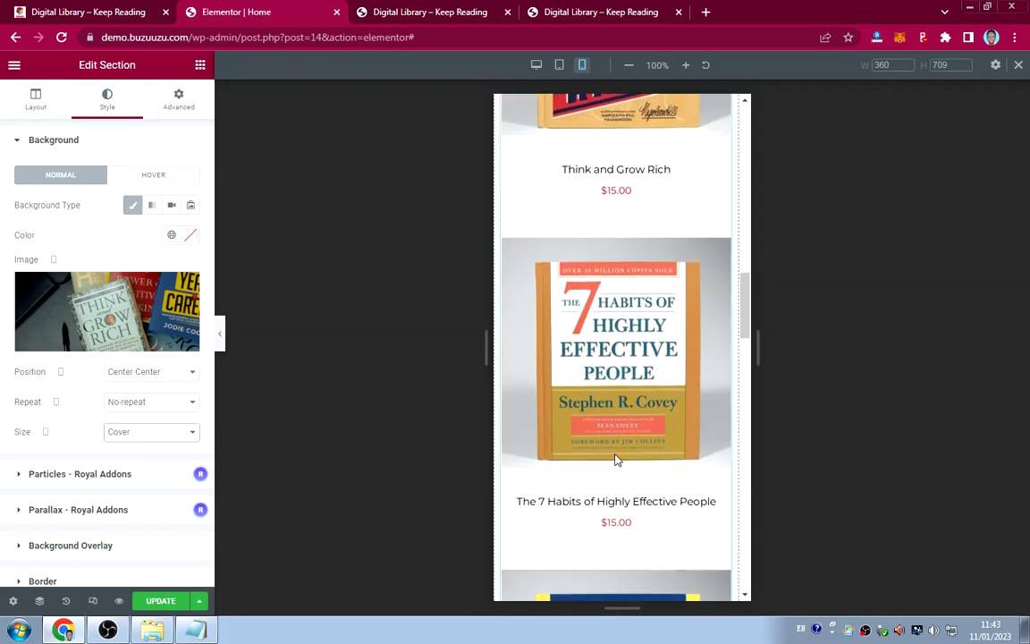
scroll(614, 460, down, 12)
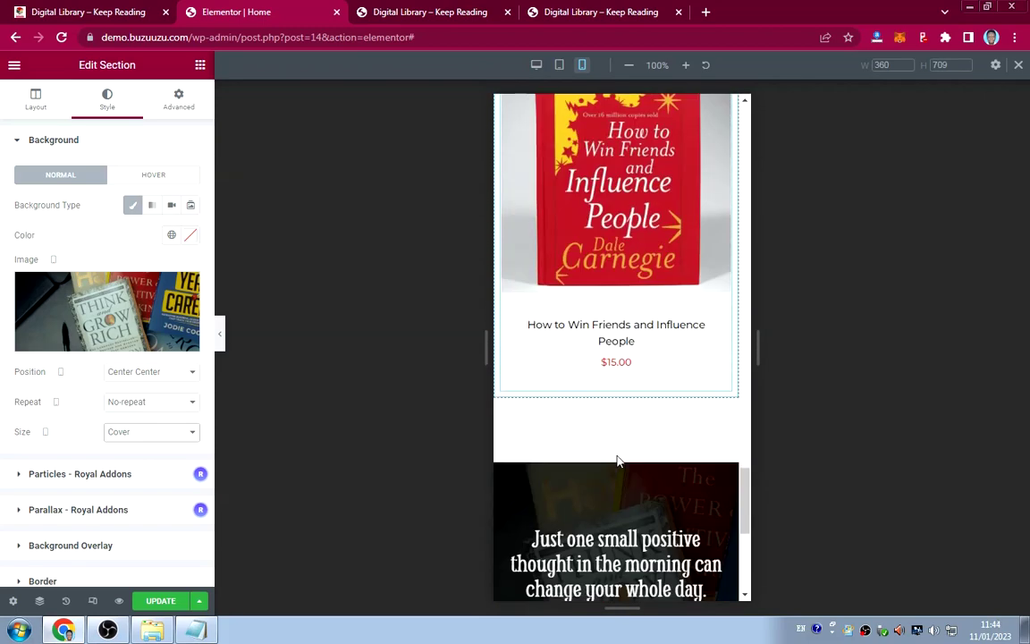
scroll(617, 461, up, 3)
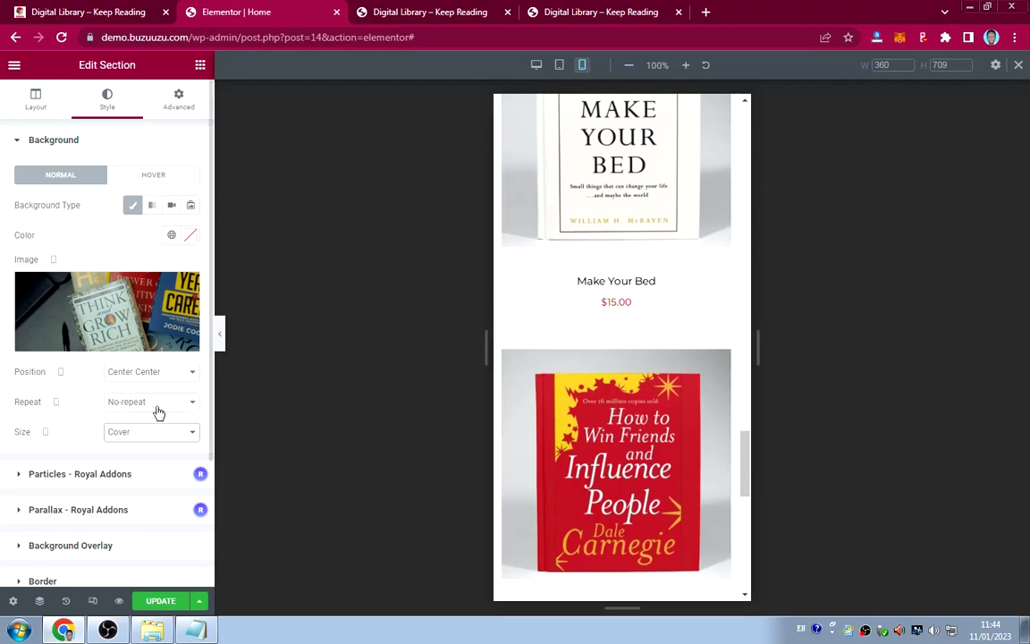
scroll(635, 483, down, 1)
scroll(635, 480, down, 7)
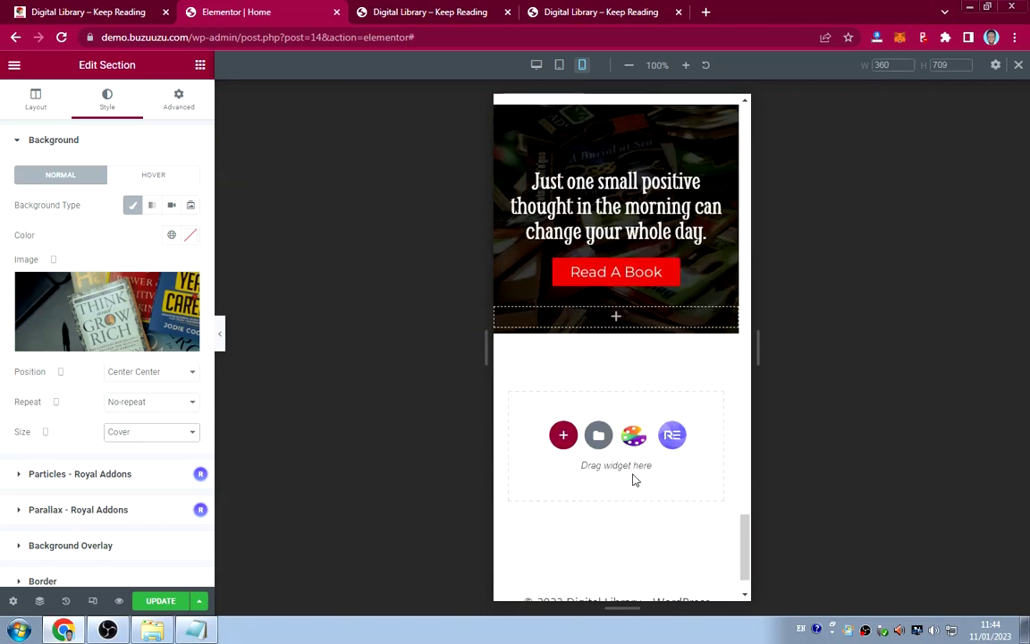
scroll(623, 311, up, 2)
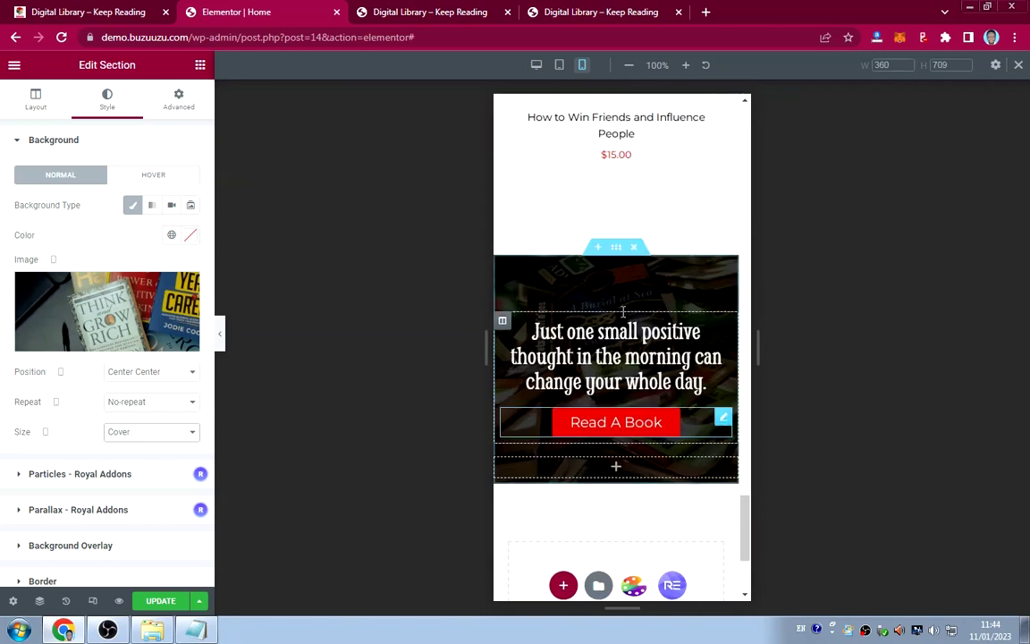
click(618, 253)
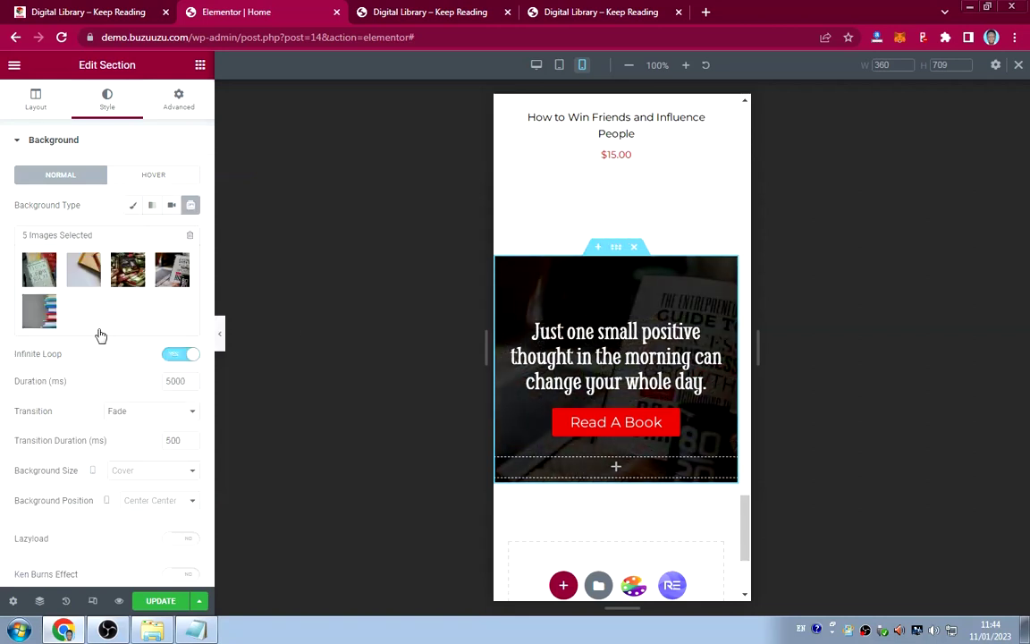
click(132, 207)
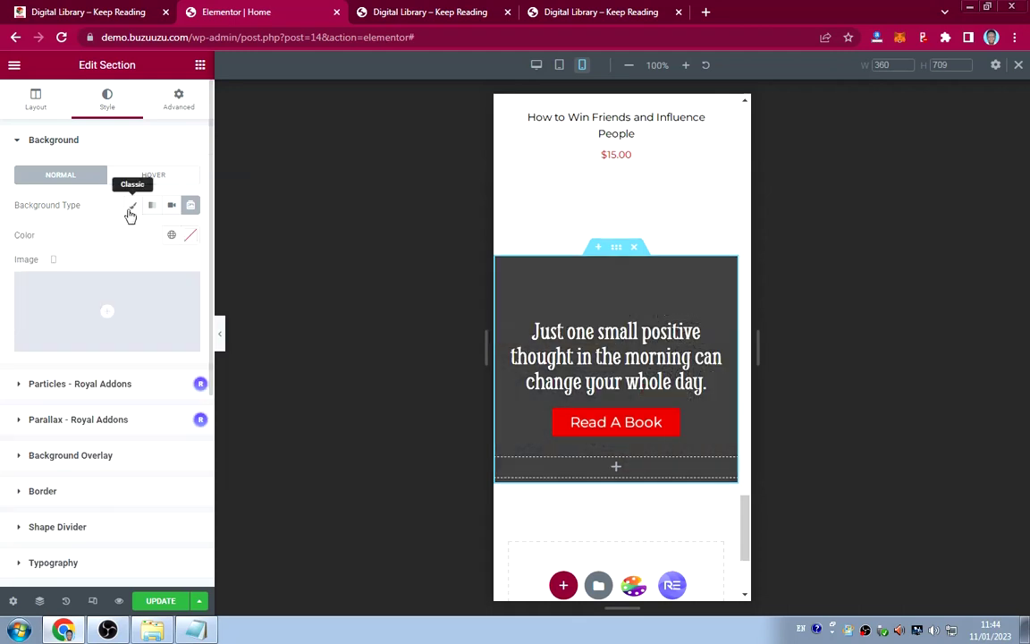
click(125, 312)
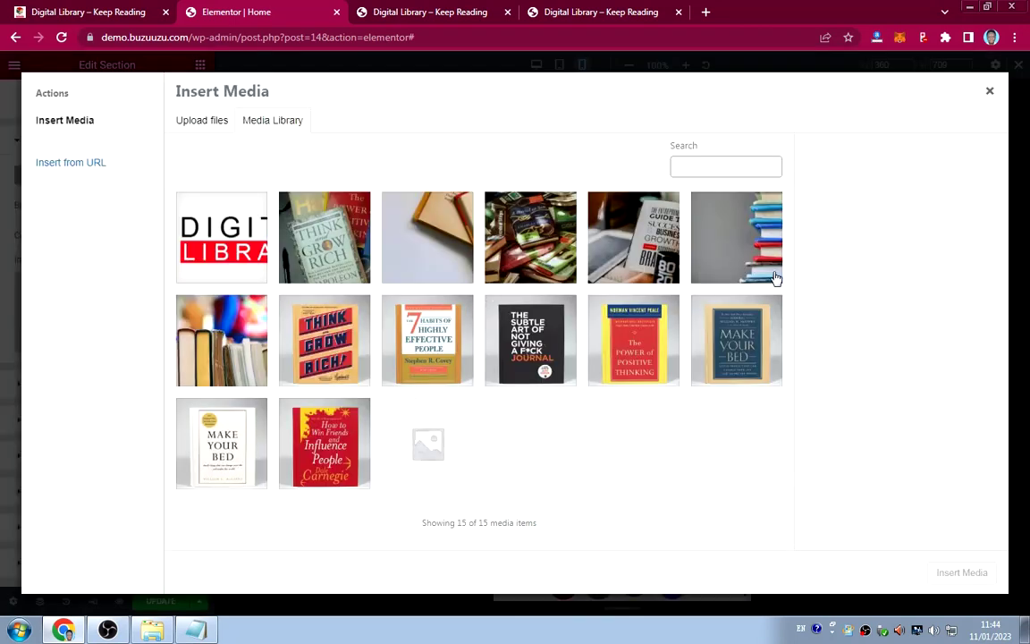
click(771, 273)
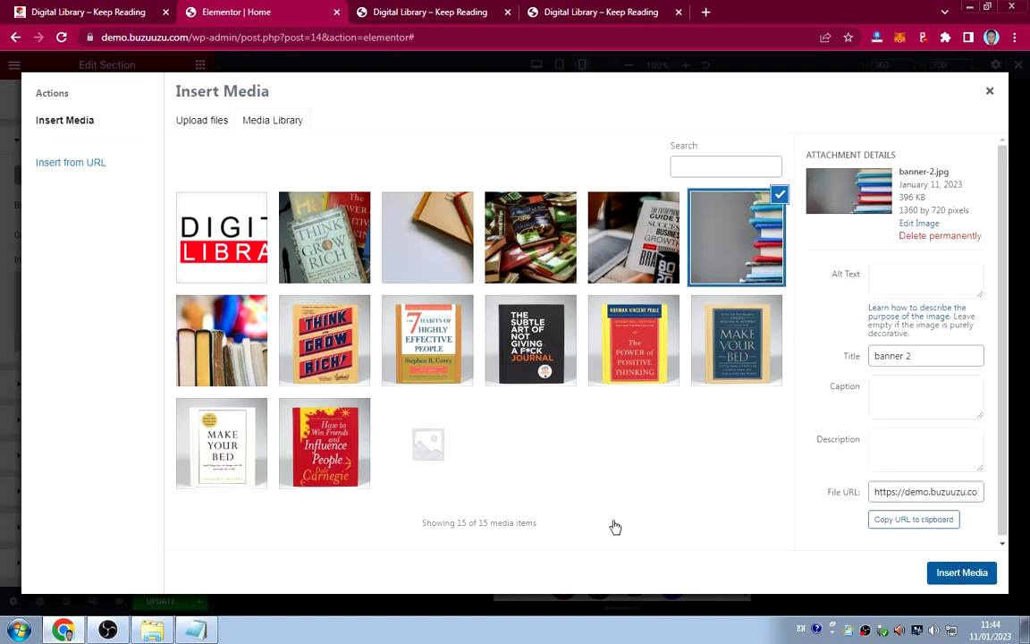
key(Return)
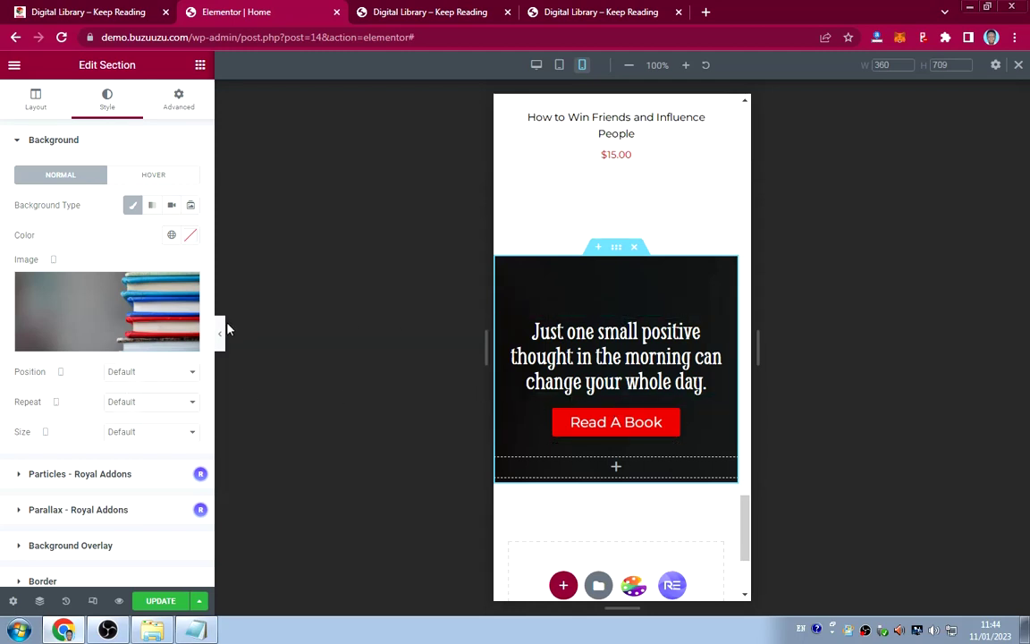
Try the Center Left and Center Center positions for the banner-2.jpg background image.
click(148, 376)
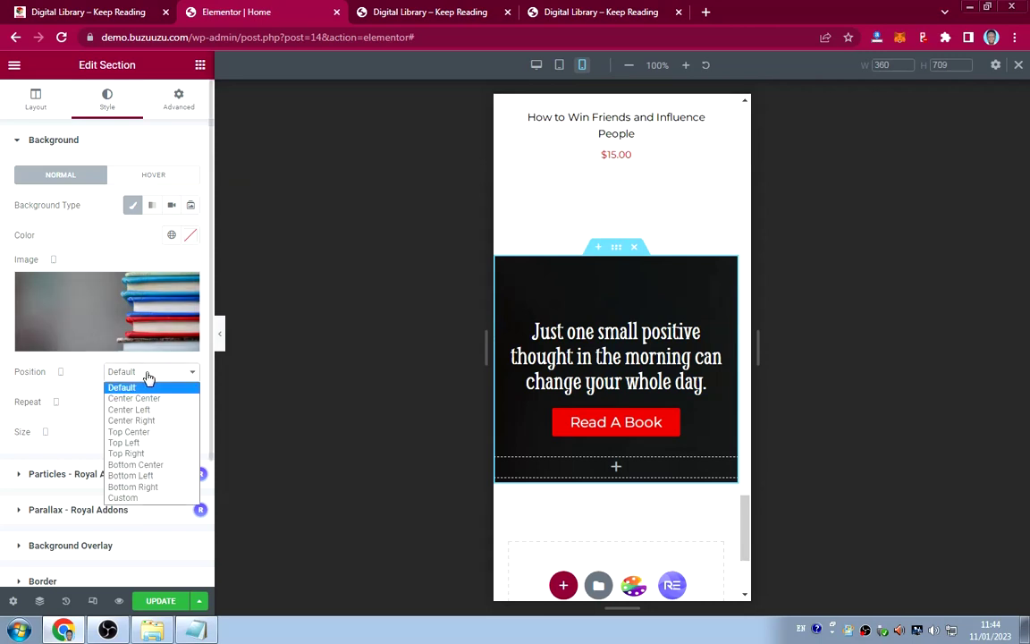
click(130, 409)
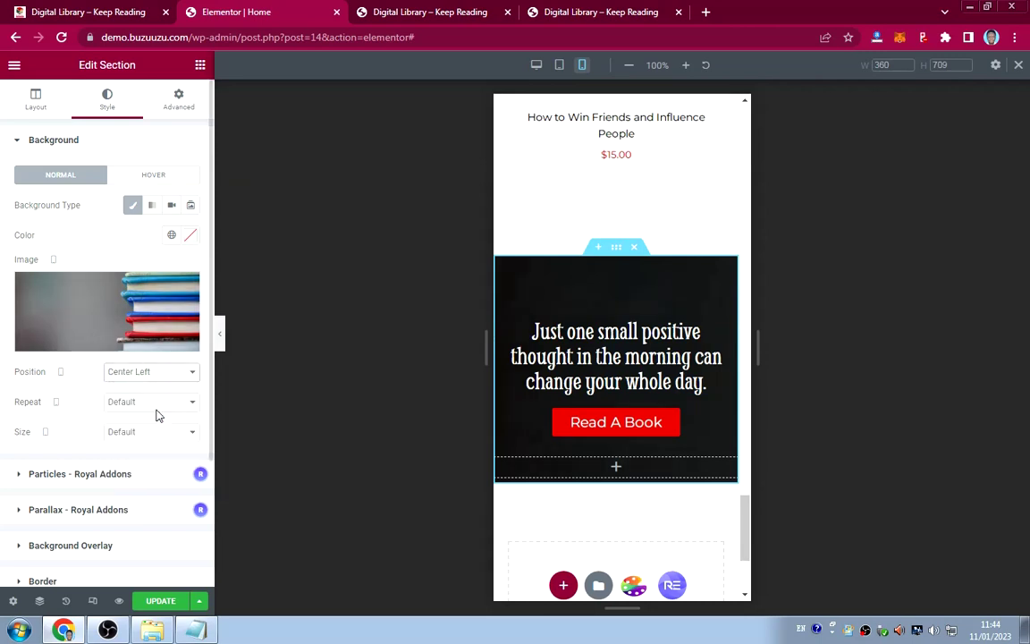
click(160, 372)
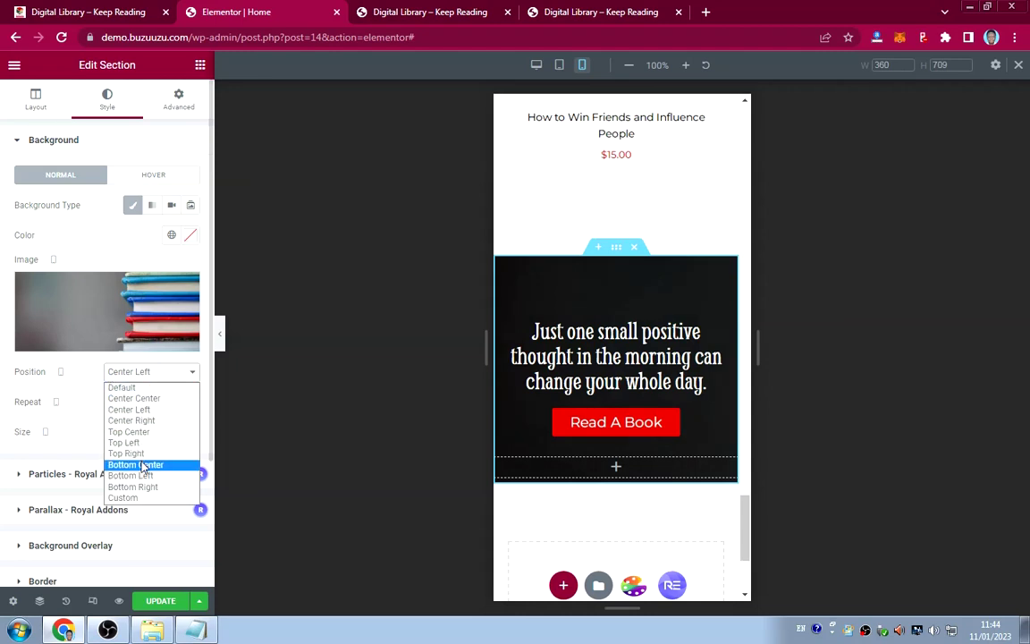
click(139, 398)
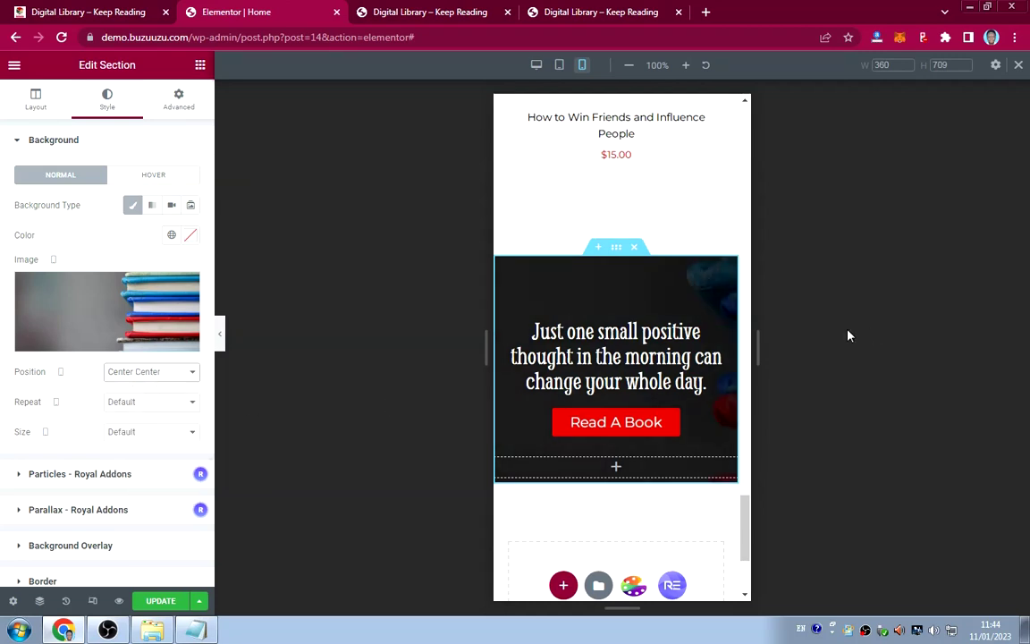
Switch the banner-2.jpg background to a Custom position and shift it horizontally to an X position of about -612 px.
click(125, 371)
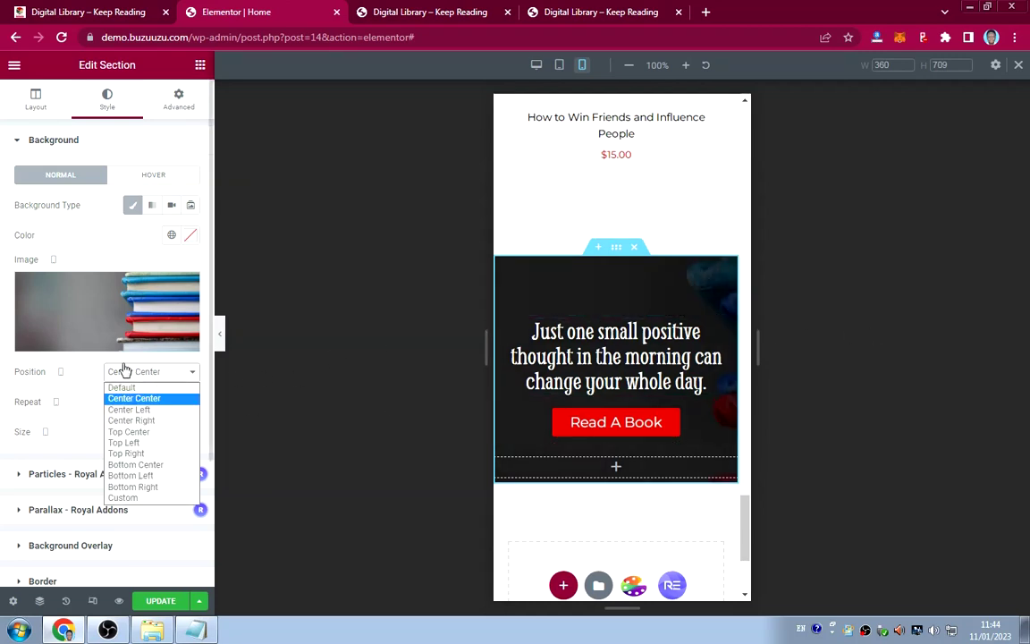
click(125, 498)
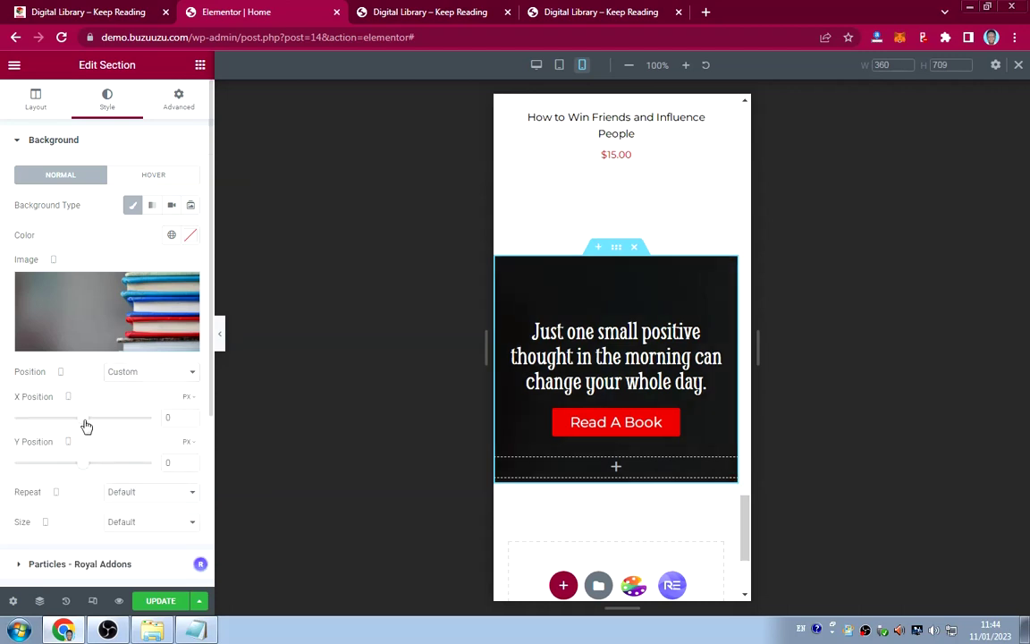
mouse_move(86, 423)
mouse_down()
mouse_move(73, 421)
mouse_move(83, 420)
mouse_up()
mouse_move(87, 465)
mouse_down()
mouse_move(108, 467)
mouse_move(85, 462)
mouse_up()
drag(80, 423, 30, 421)
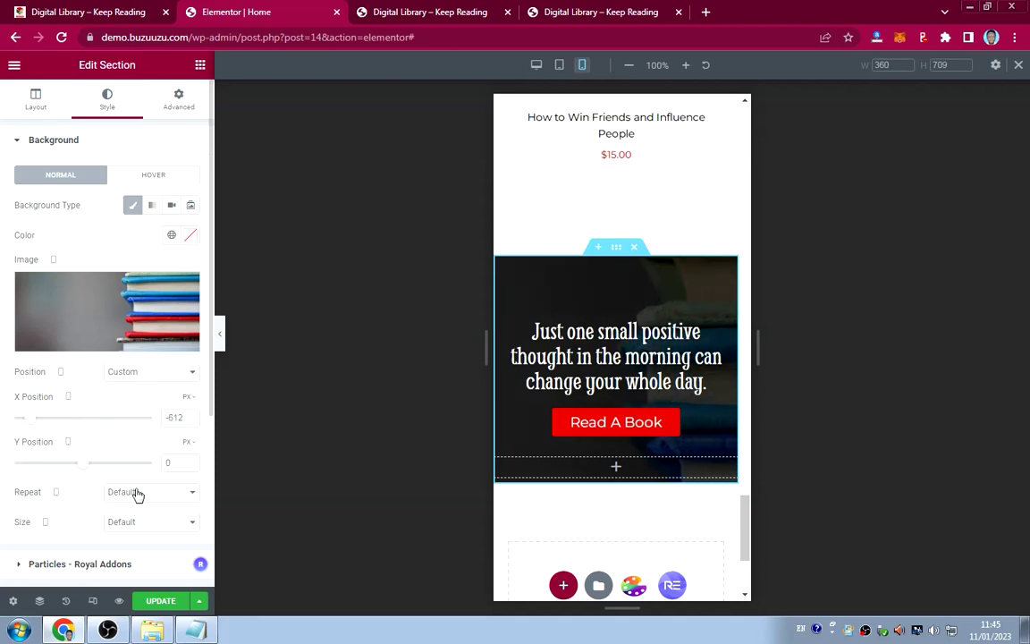
Set the banner-2.jpg background's size to Cover and its X position to about -703 px.
scroll(129, 491, down, 1)
click(143, 450)
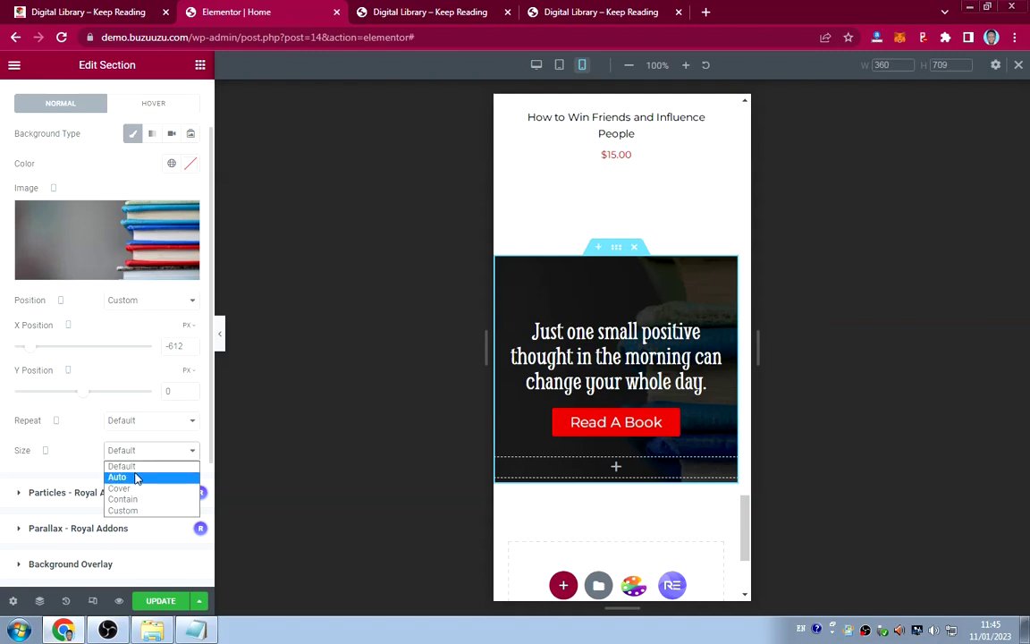
click(135, 490)
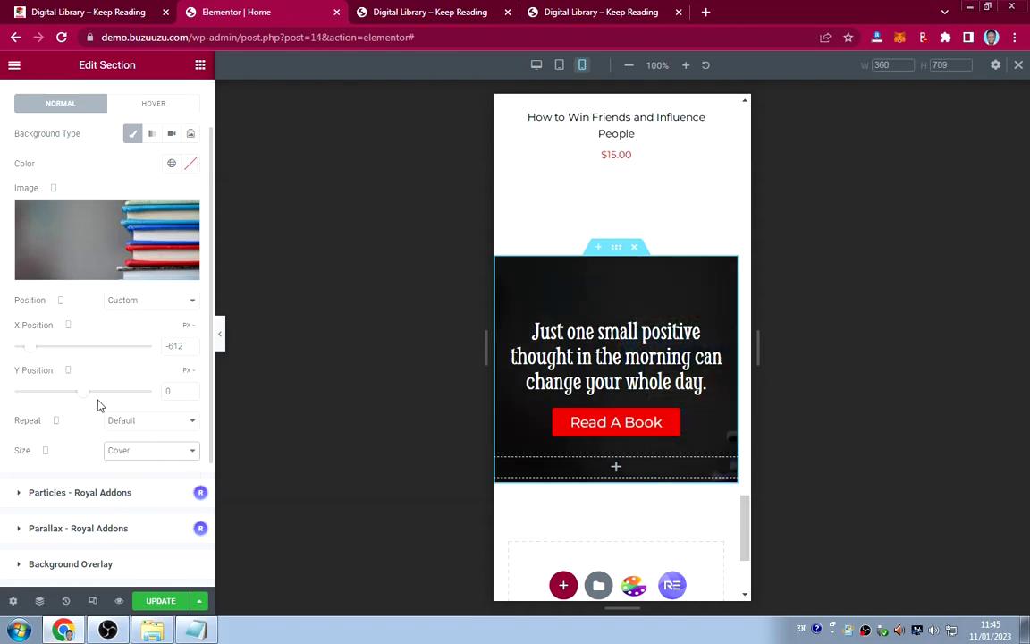
mouse_move(87, 396)
mouse_down()
mouse_move(76, 395)
mouse_move(88, 400)
mouse_up()
drag(31, 354, 23, 351)
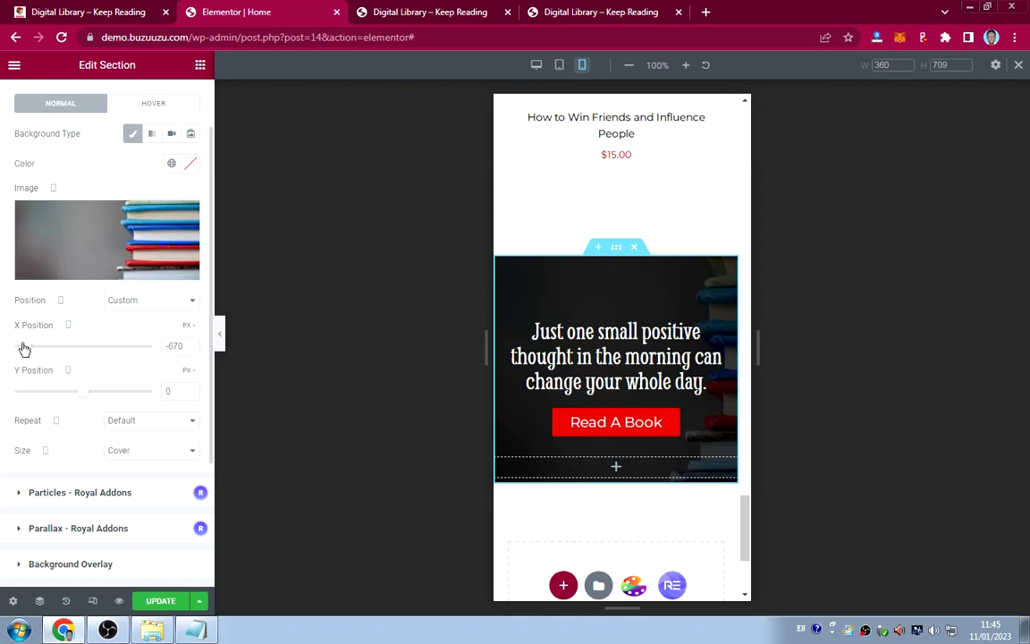
drag(24, 348, 20, 350)
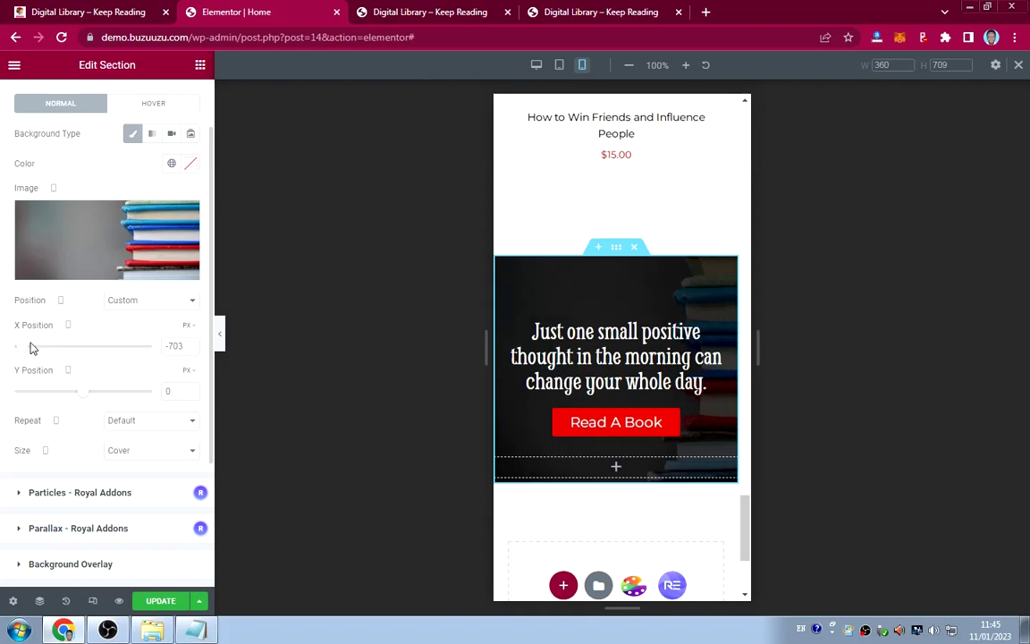
Set the mobile font size of the "Just one small positive thought" heading to 28 px and update the page.
scroll(669, 394, down, 3)
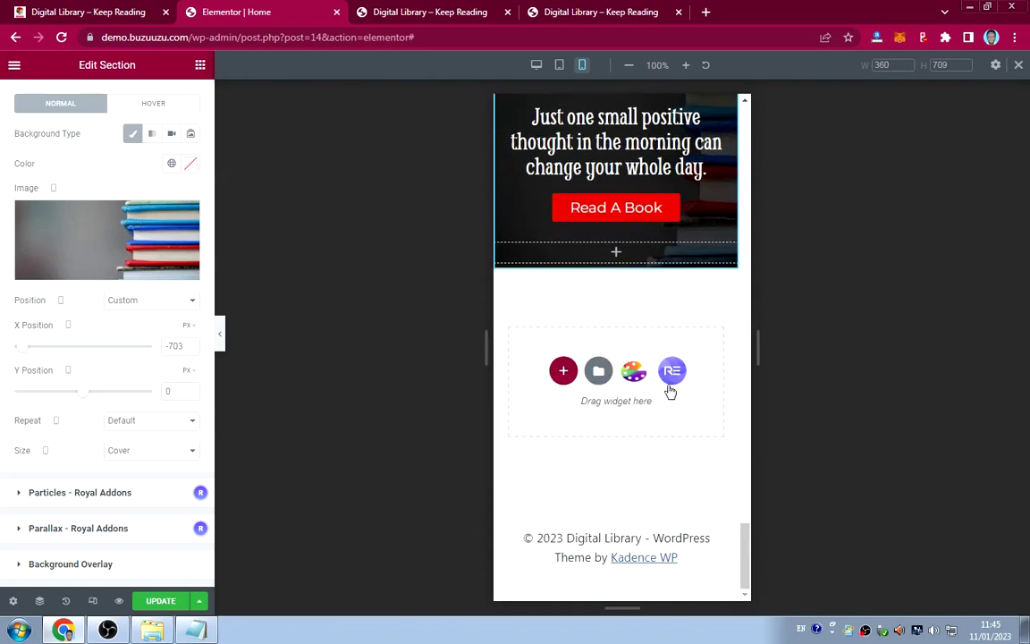
scroll(671, 384, up, 3)
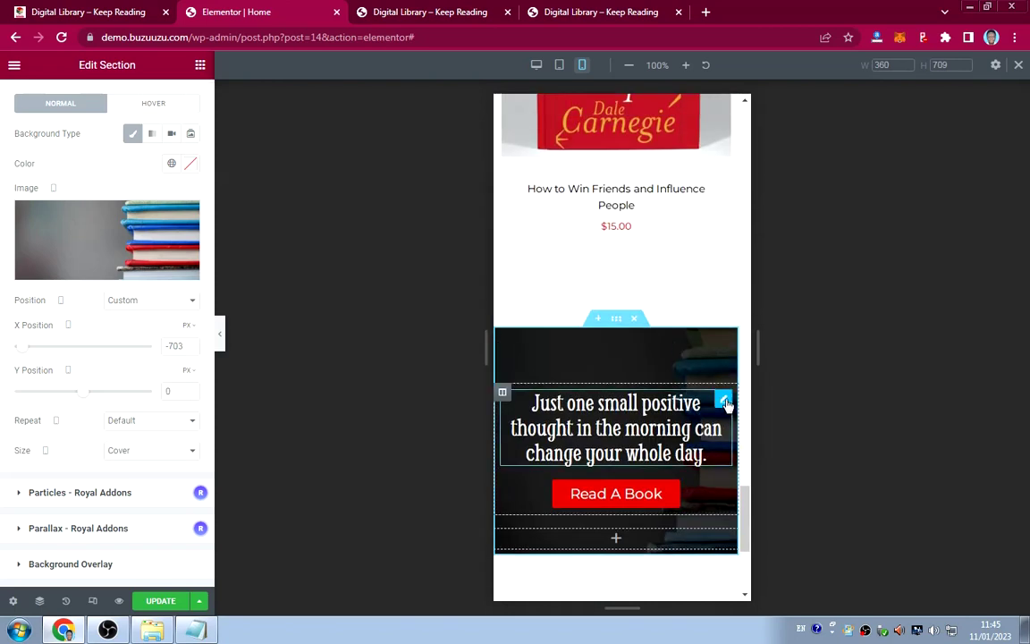
click(724, 402)
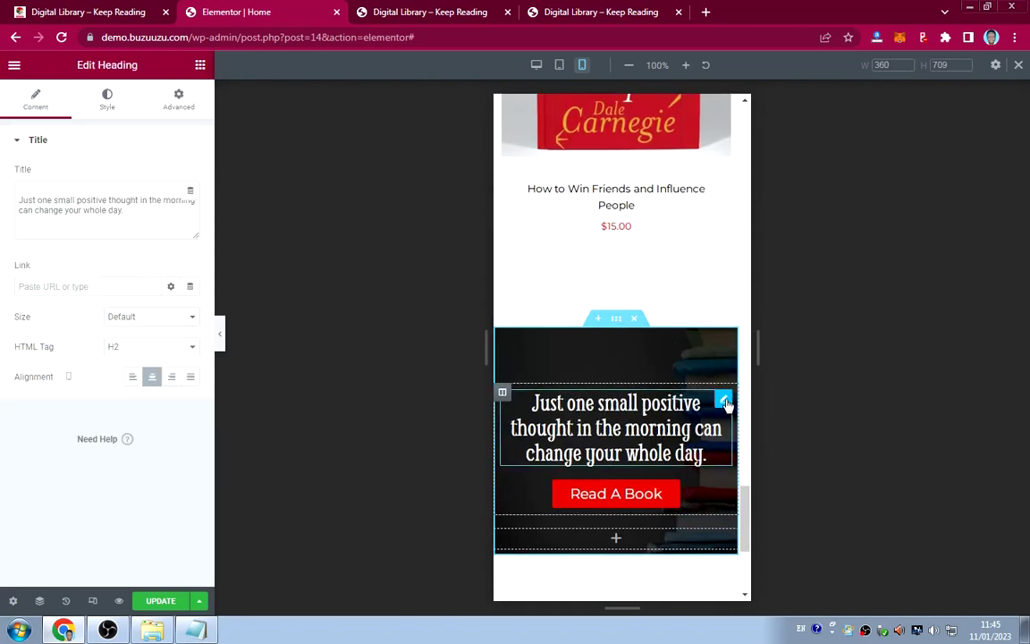
click(115, 102)
click(189, 207)
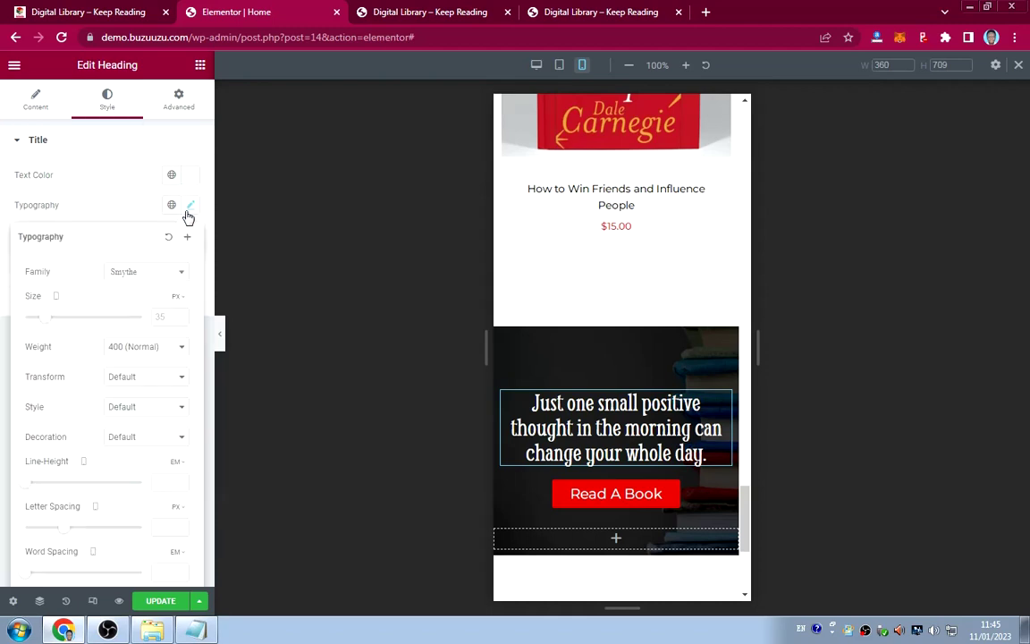
click(161, 317)
text(20)
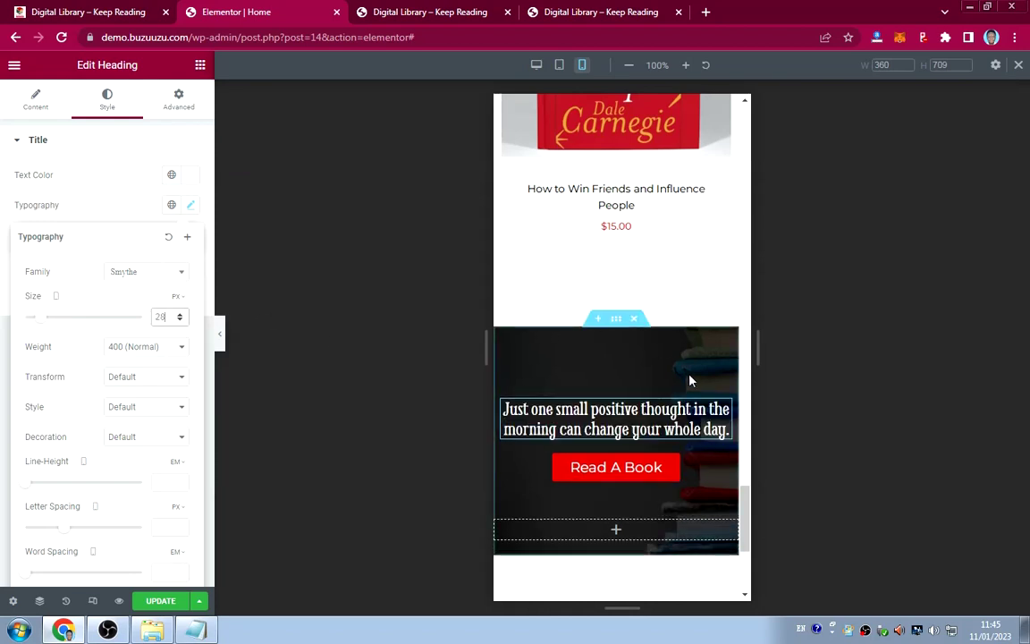
scroll(689, 379, up, 8)
scroll(665, 392, up, 10)
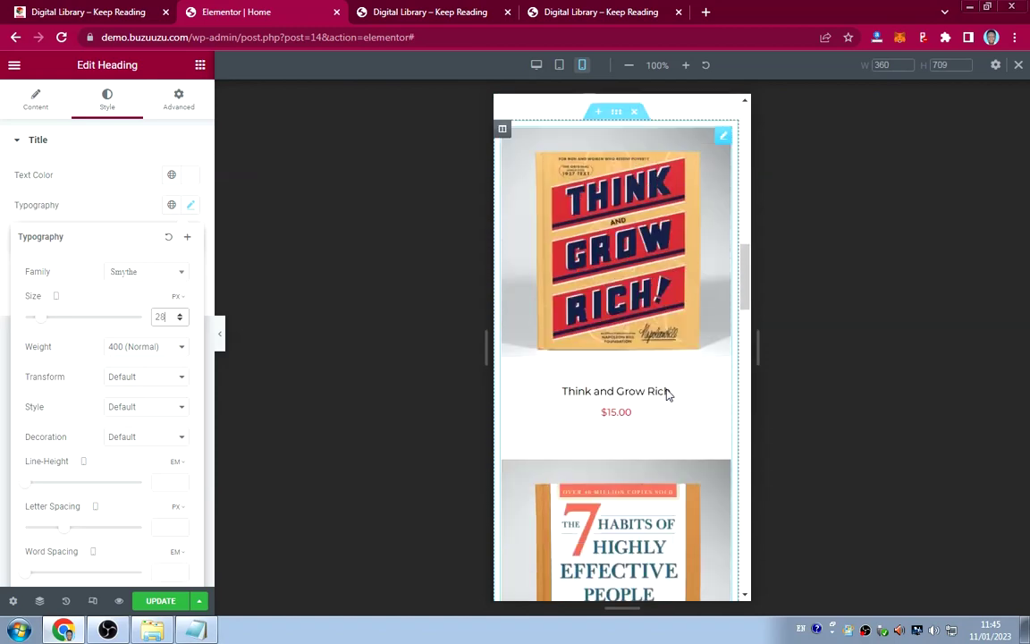
scroll(666, 394, up, 5)
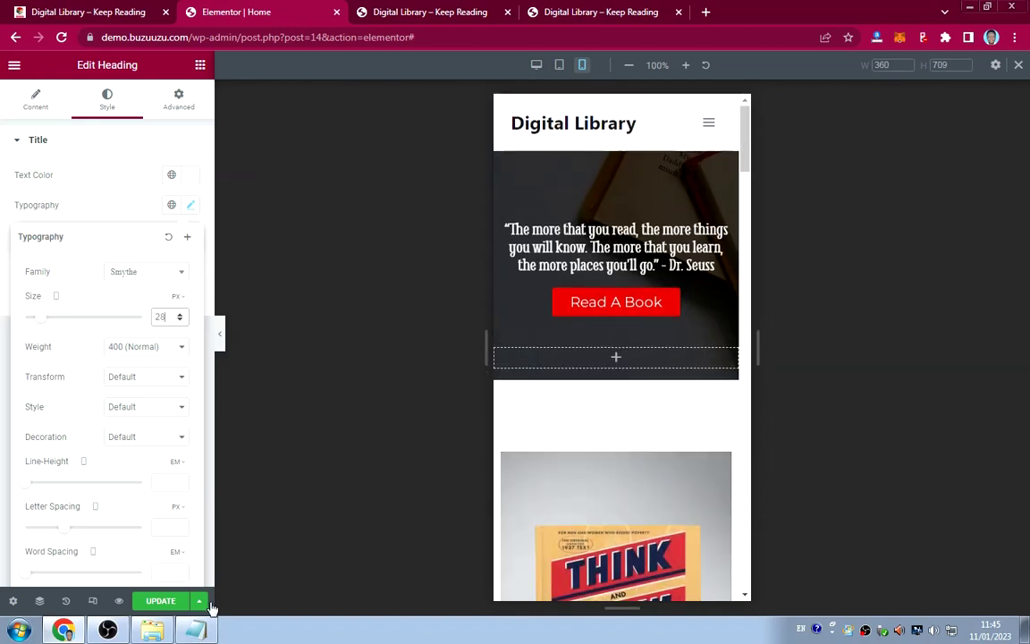
click(177, 599)
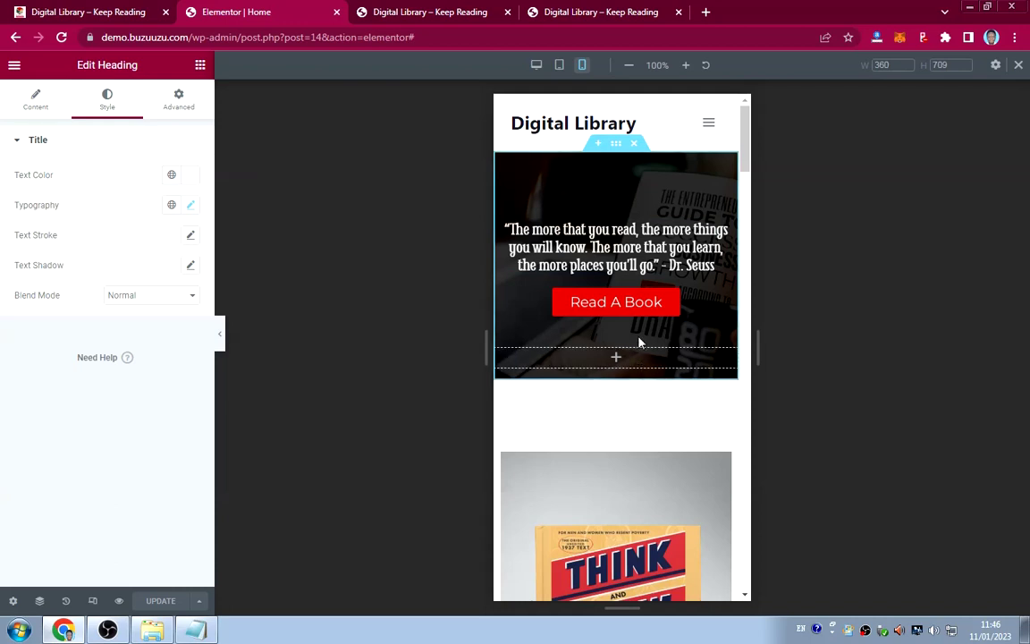
Return to the desktop view and insert the Think and Grow Rich book photo as the "Powerful Motivational Books" section's background image.
click(15, 65)
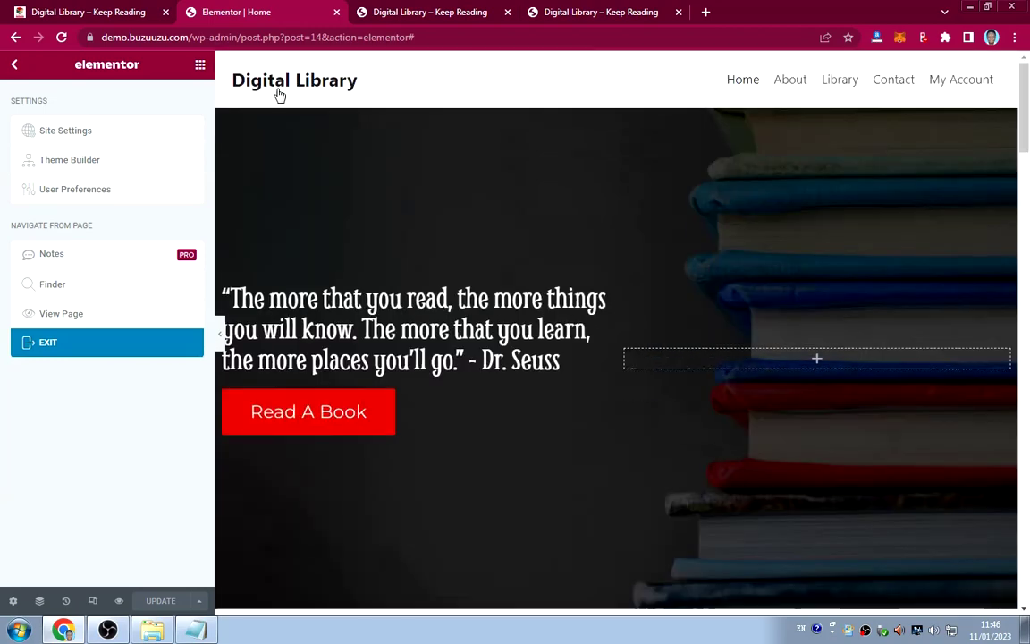
scroll(357, 233, down, 2)
scroll(387, 257, down, 15)
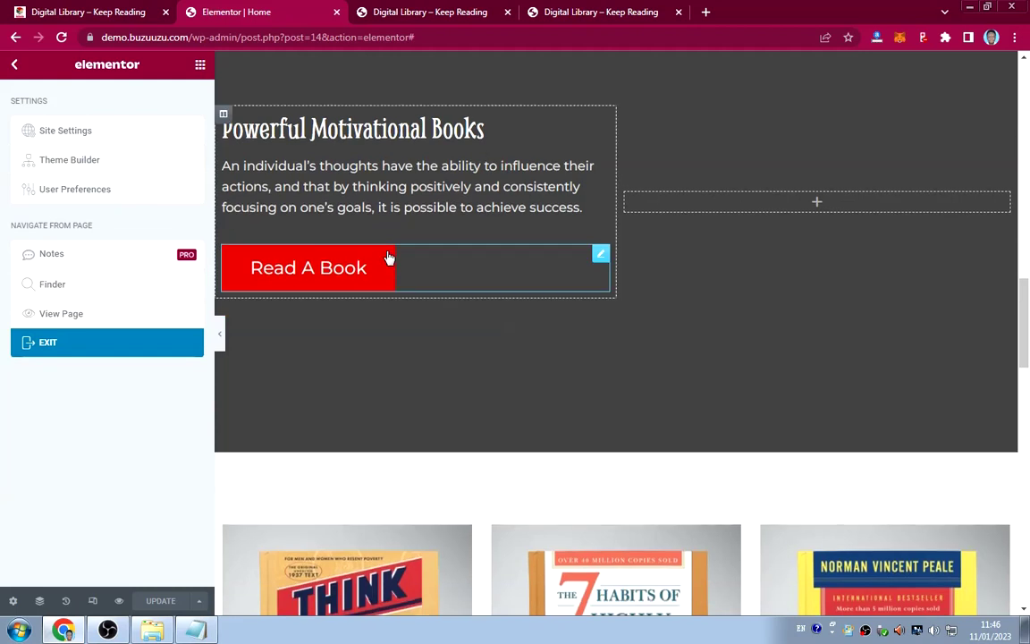
scroll(386, 259, up, 2)
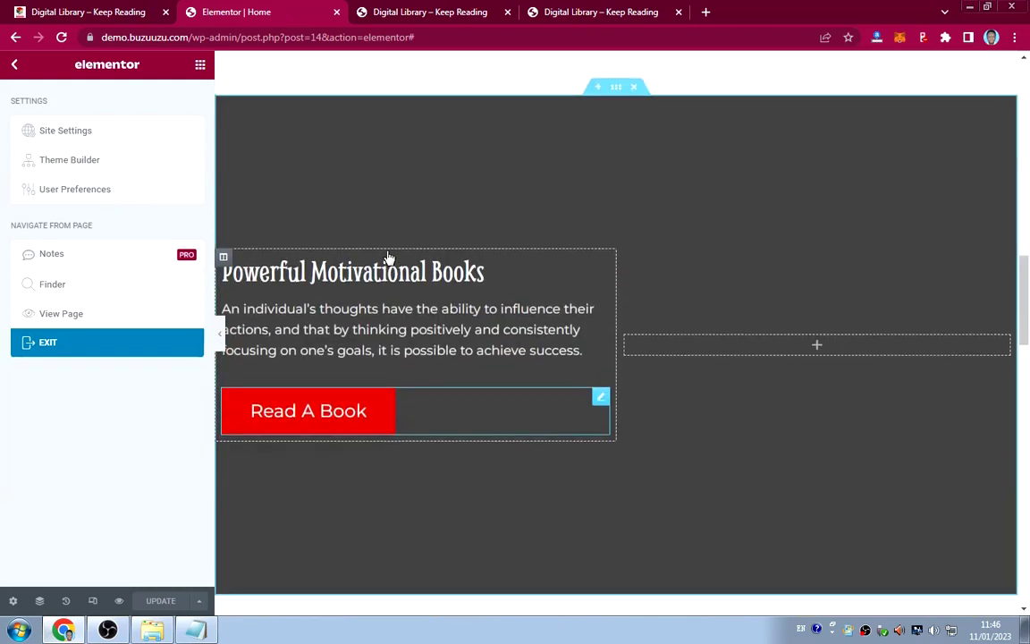
click(617, 91)
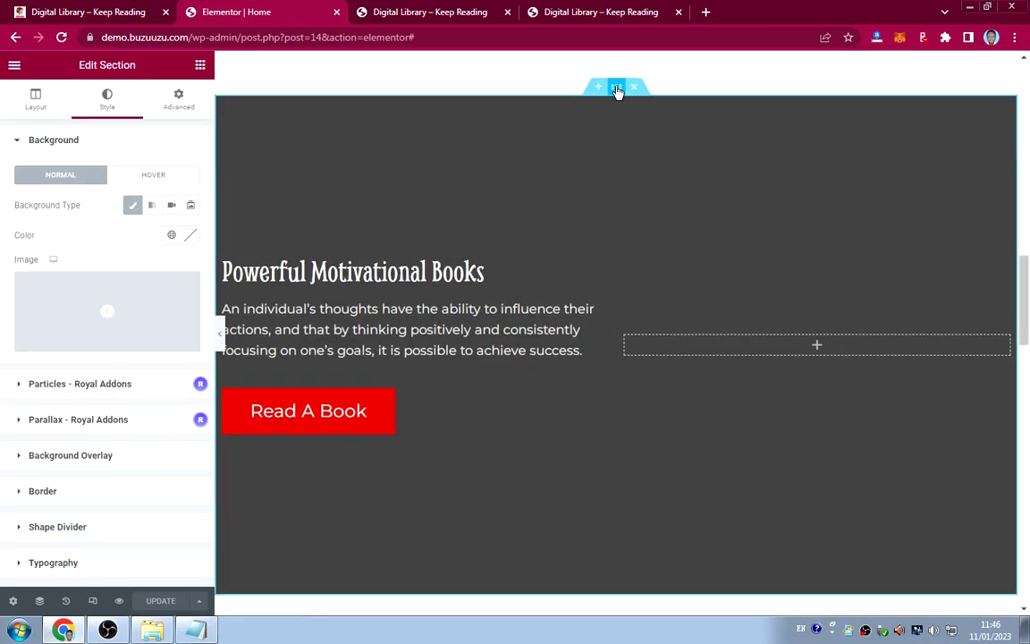
click(110, 311)
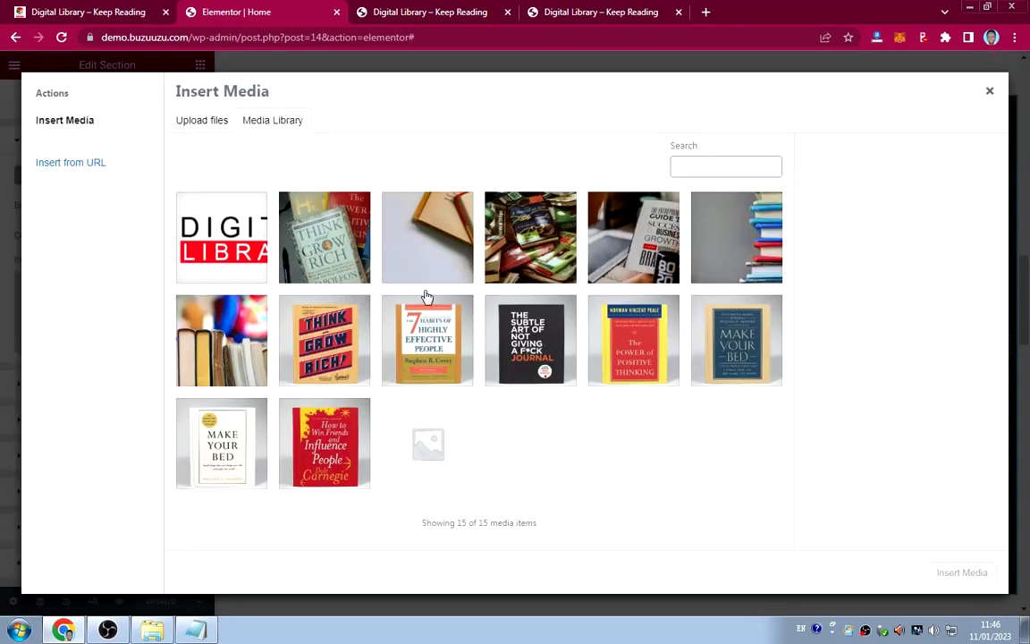
click(287, 224)
click(962, 572)
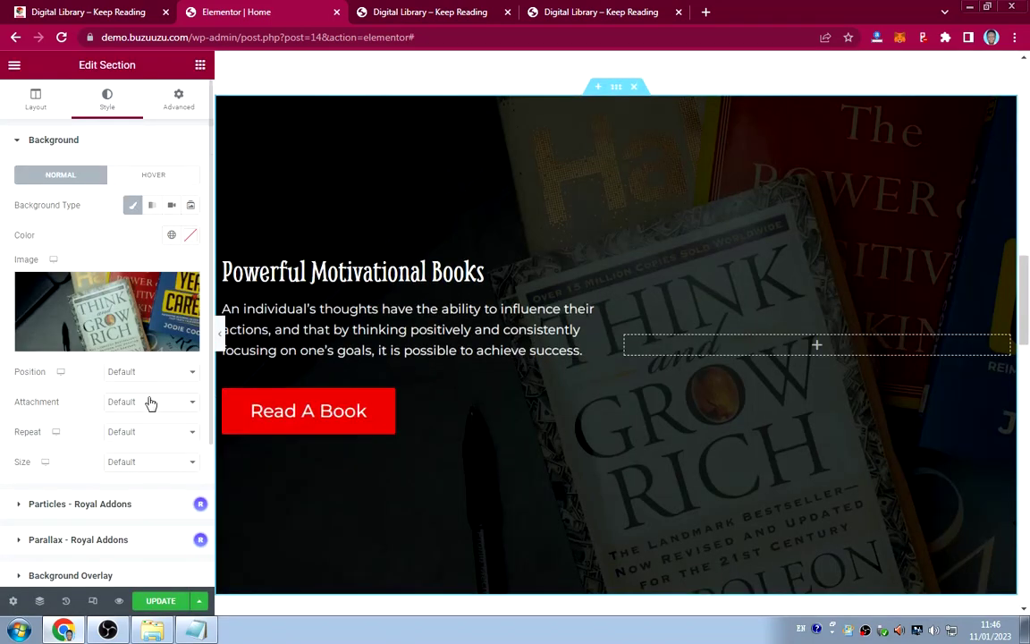
Set the "Powerful Motivational Books" background's position to Center Center, attachment to Fixed, repeat to No-repeat and size to Cover.
click(142, 372)
click(136, 400)
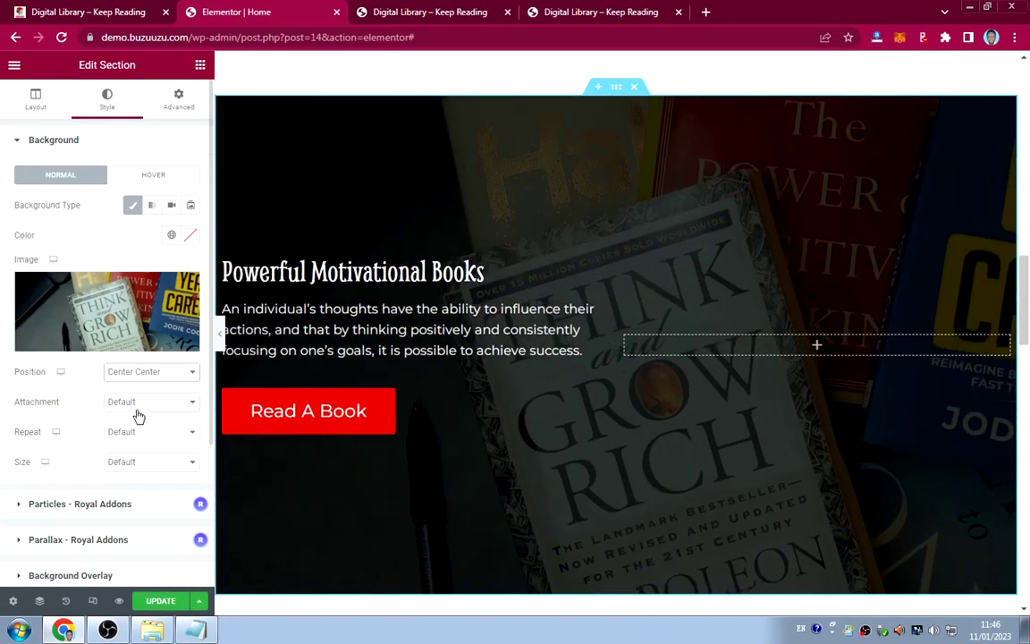
click(142, 404)
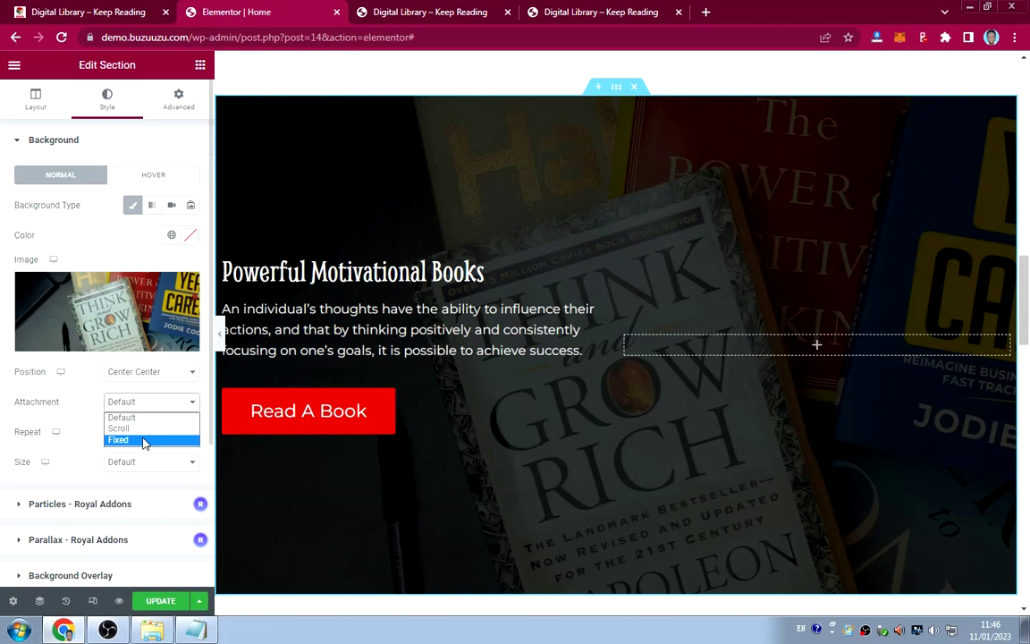
click(143, 440)
click(150, 453)
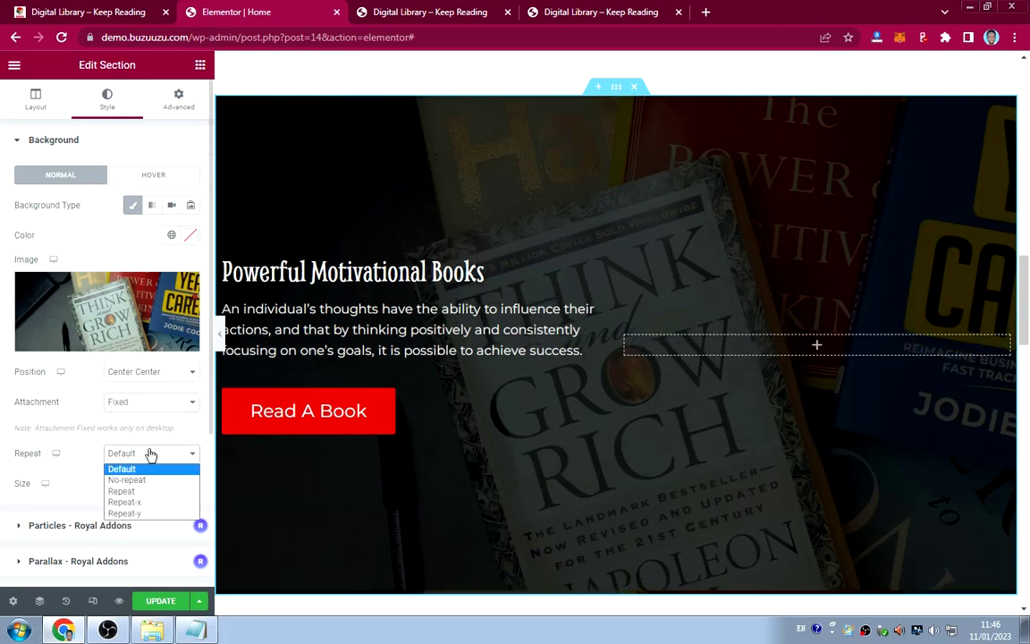
click(149, 480)
click(150, 484)
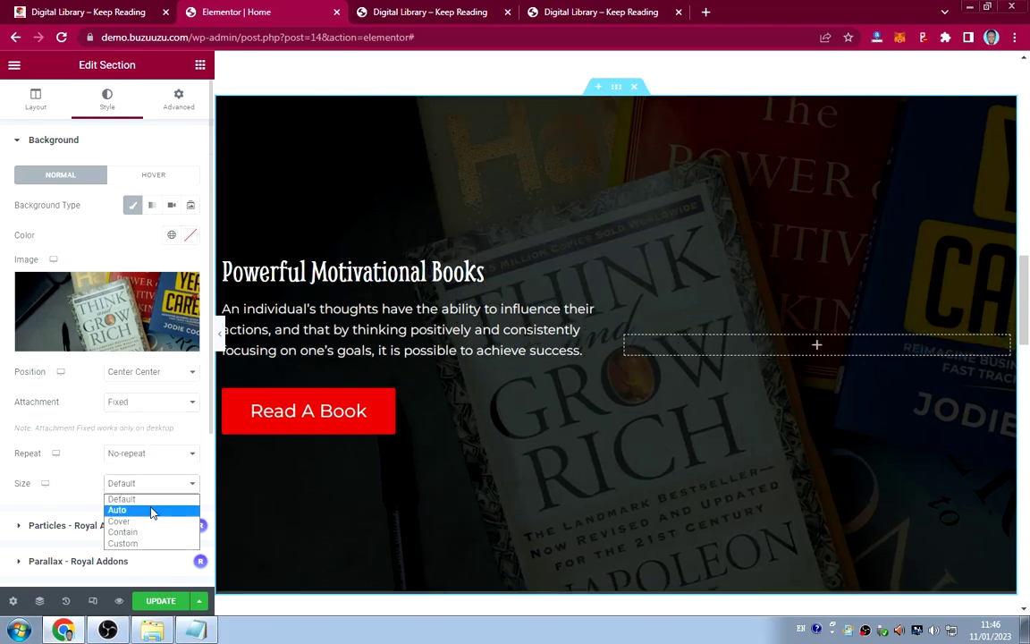
click(143, 521)
scroll(671, 524, up, 3)
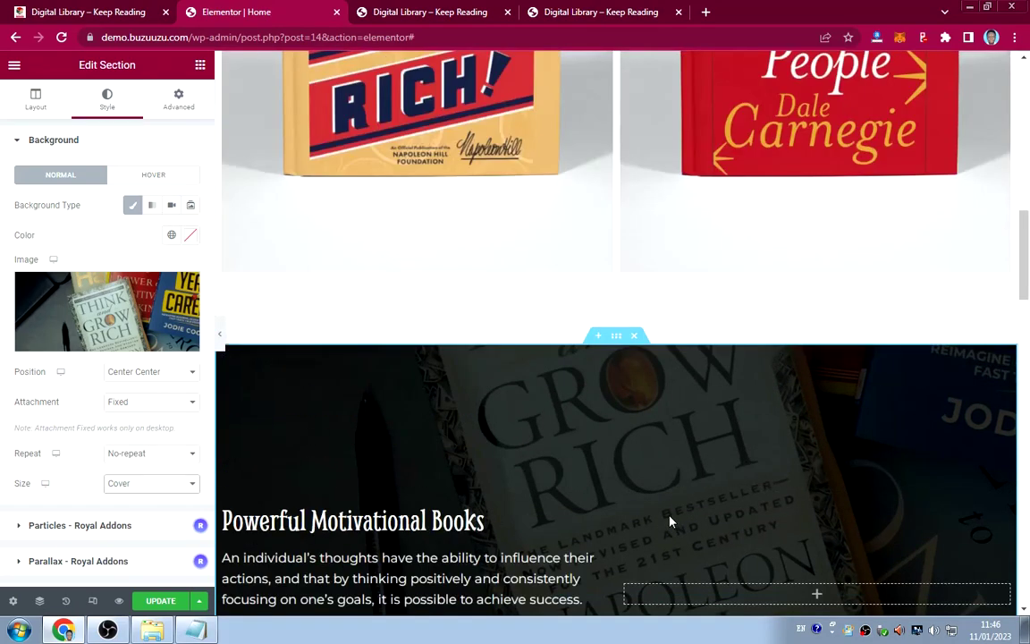
Insert banner-2.jpg as the desktop background image of the "Just one small positive thought" section and update the page.
scroll(671, 521, down, 5)
scroll(665, 515, down, 8)
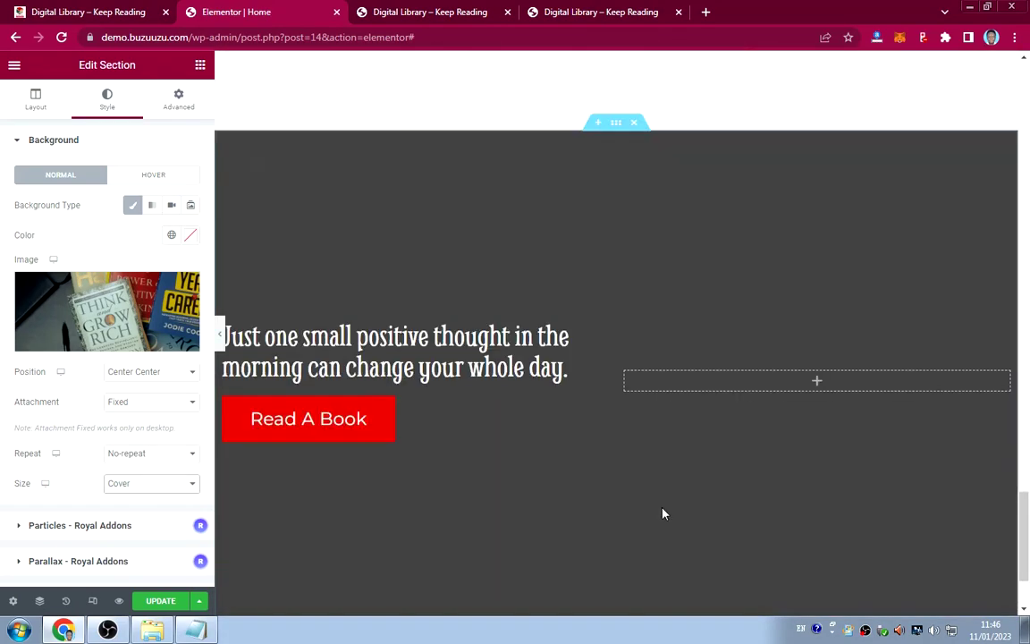
scroll(659, 496, up, 3)
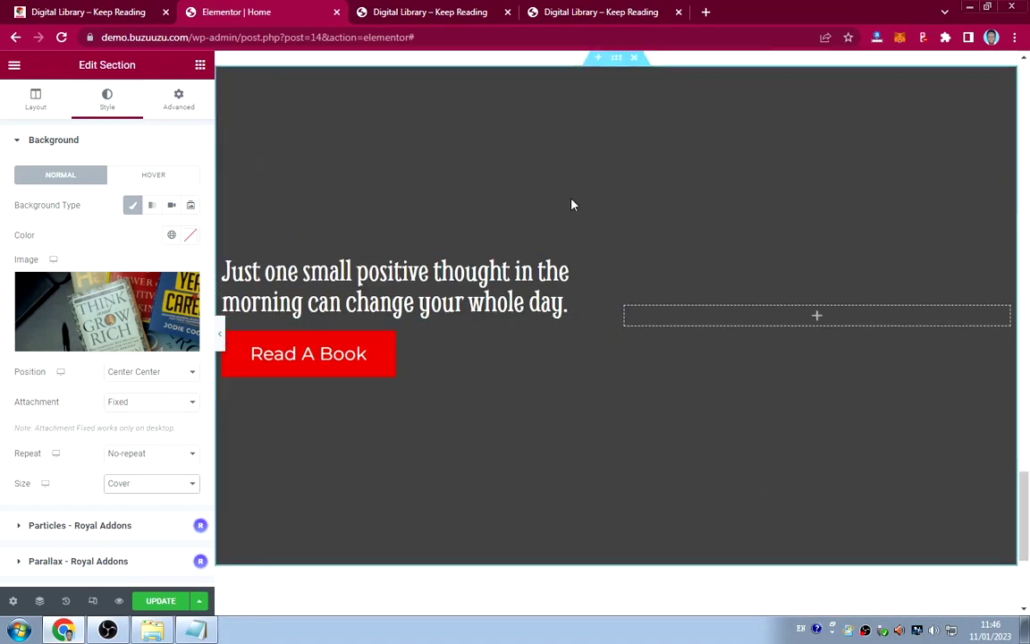
scroll(573, 204, up, 2)
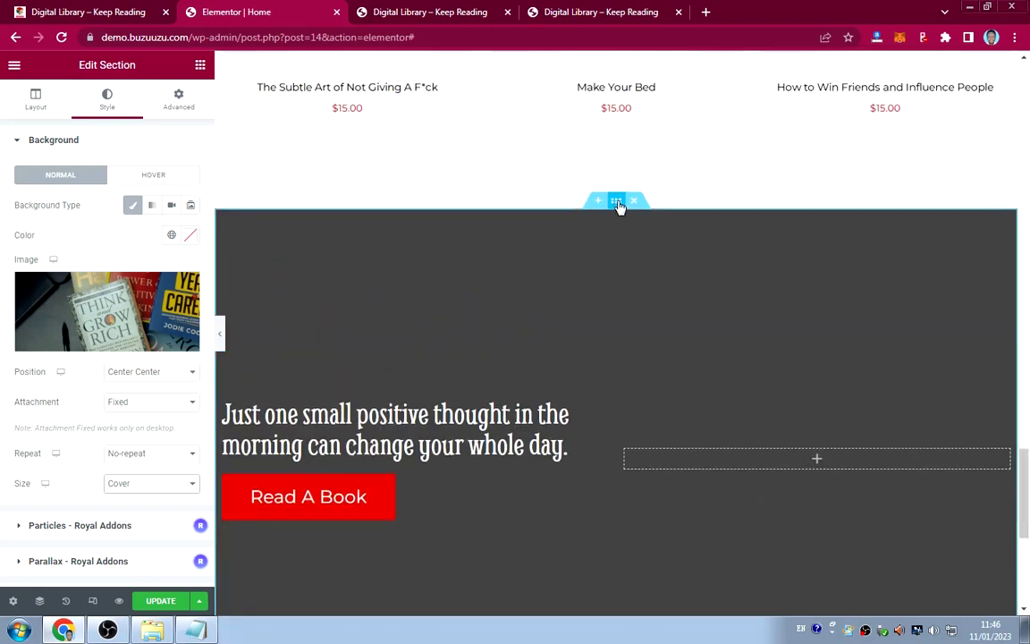
click(188, 341)
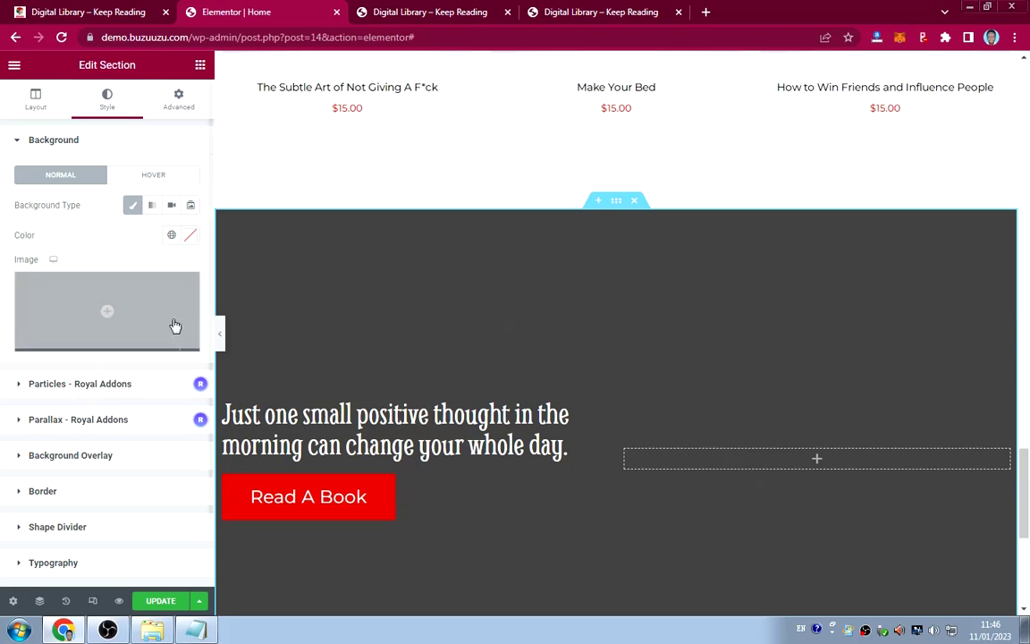
click(103, 305)
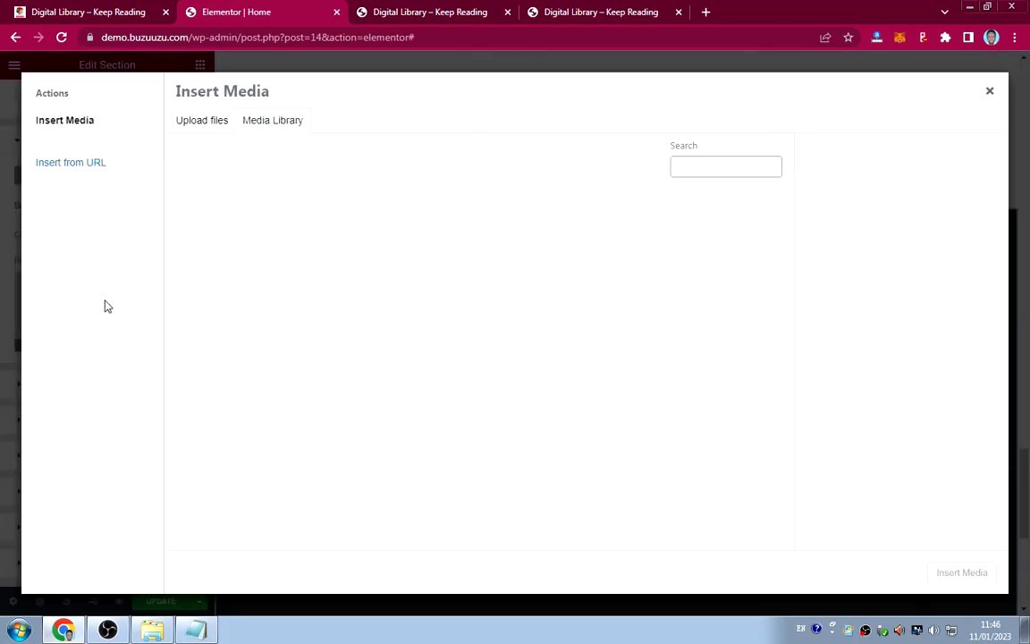
click(754, 252)
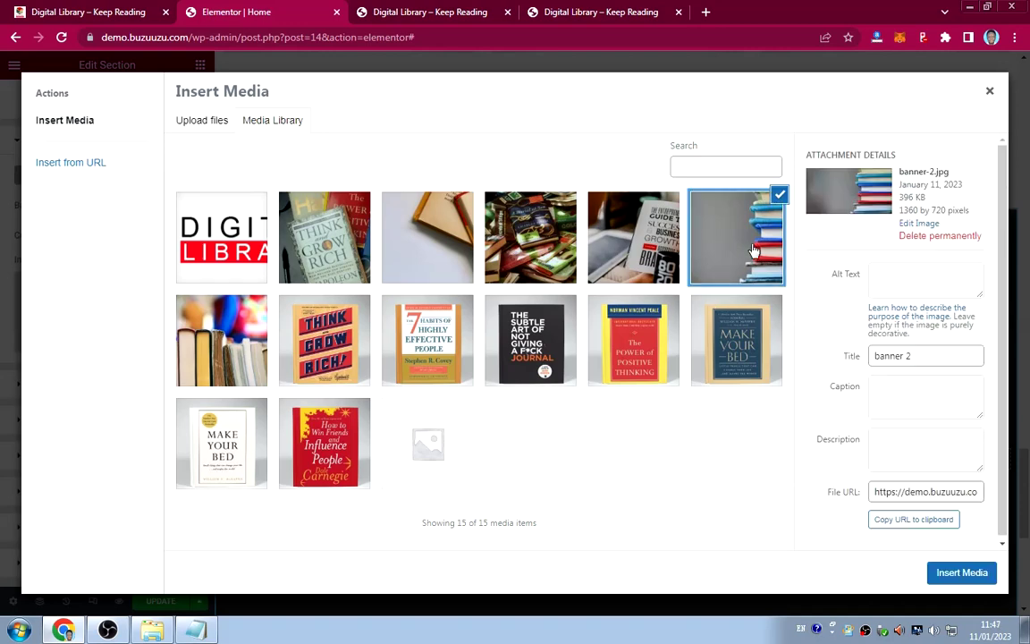
click(948, 572)
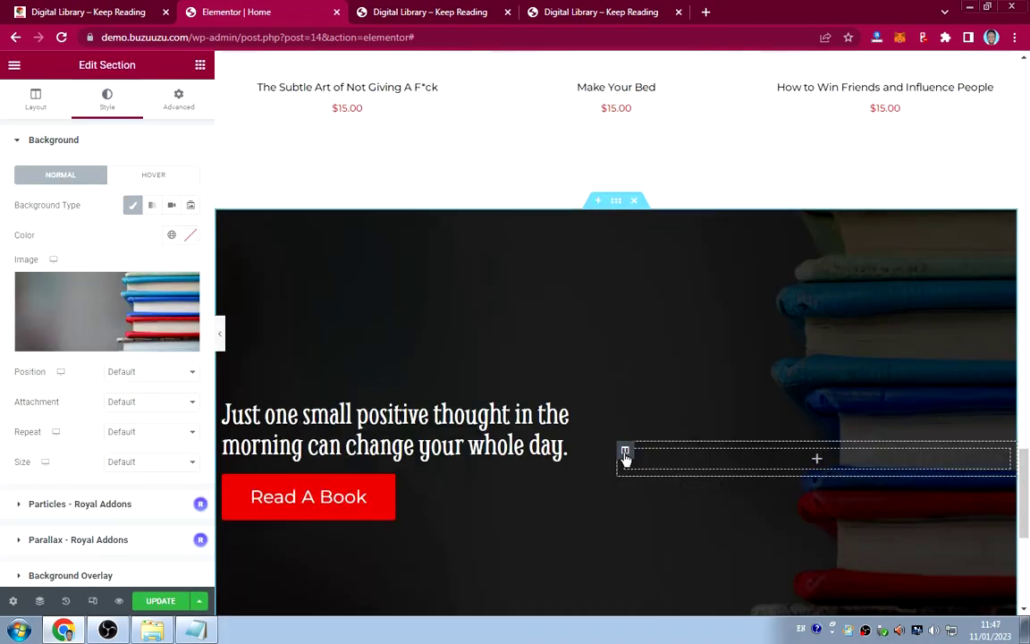
scroll(443, 407, down, 2)
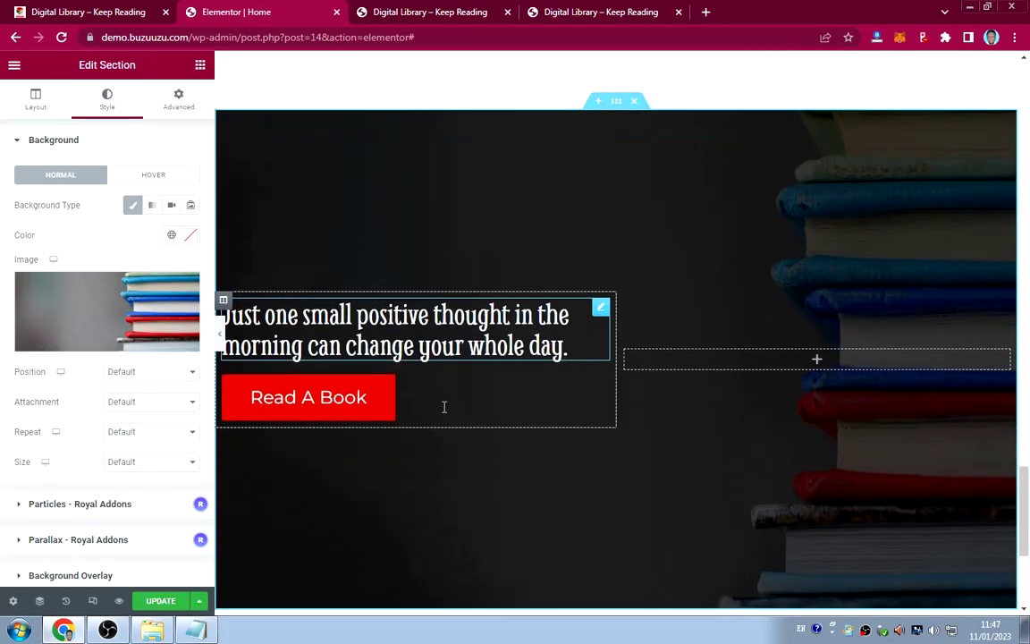
click(160, 600)
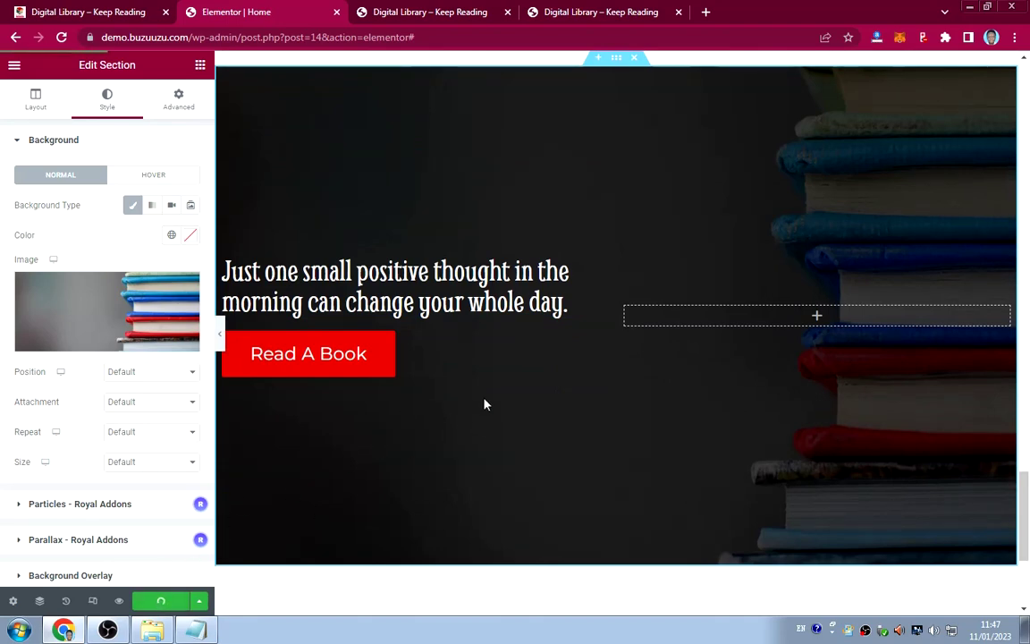
Open the live home page and review its sections and backgrounds down to the footer.
scroll(485, 404, up, 9)
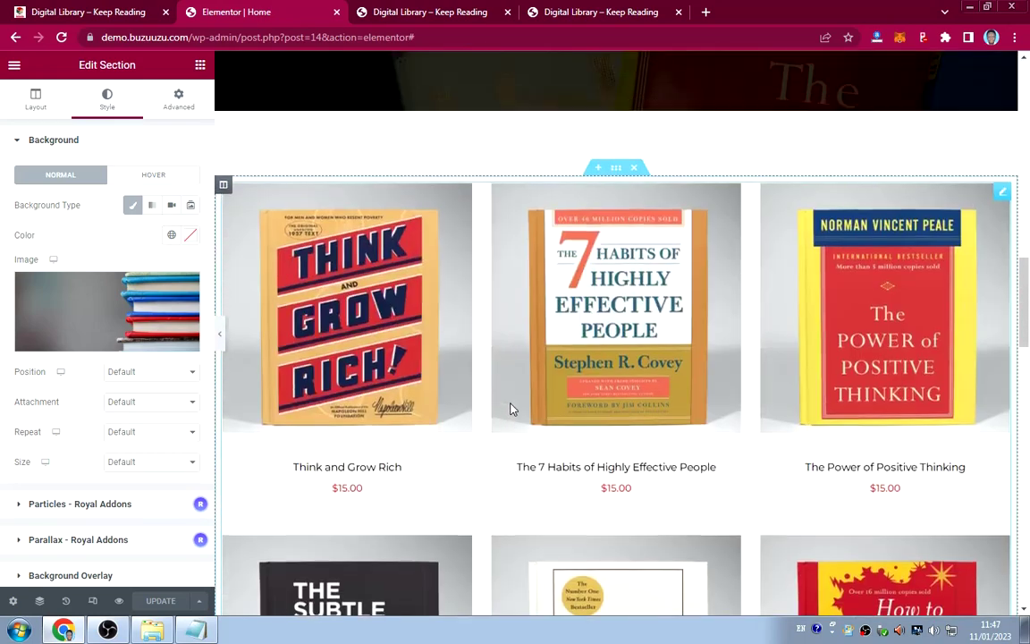
scroll(510, 409, up, 15)
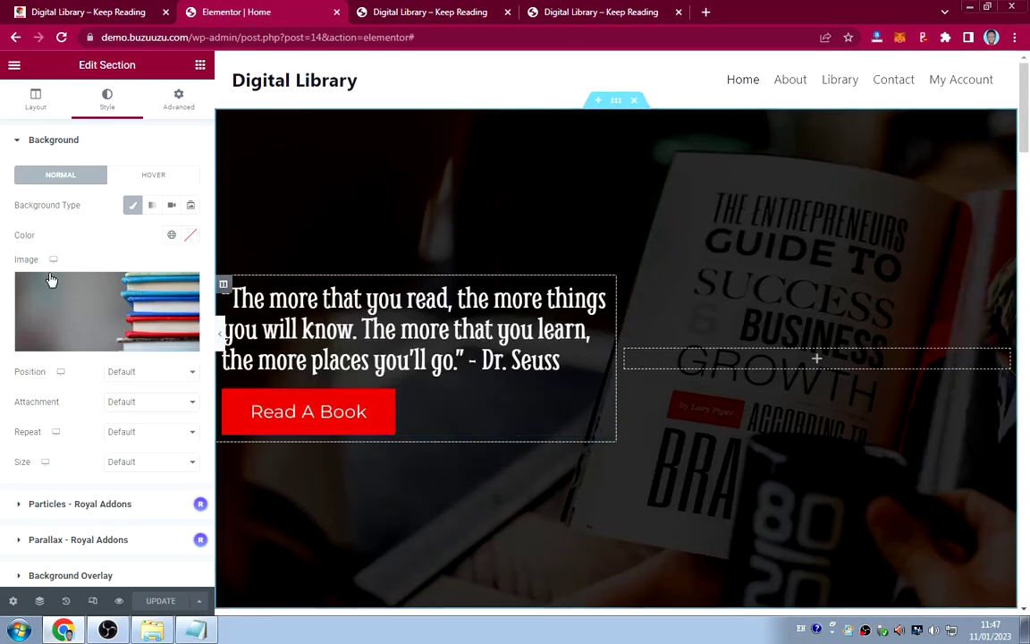
click(14, 65)
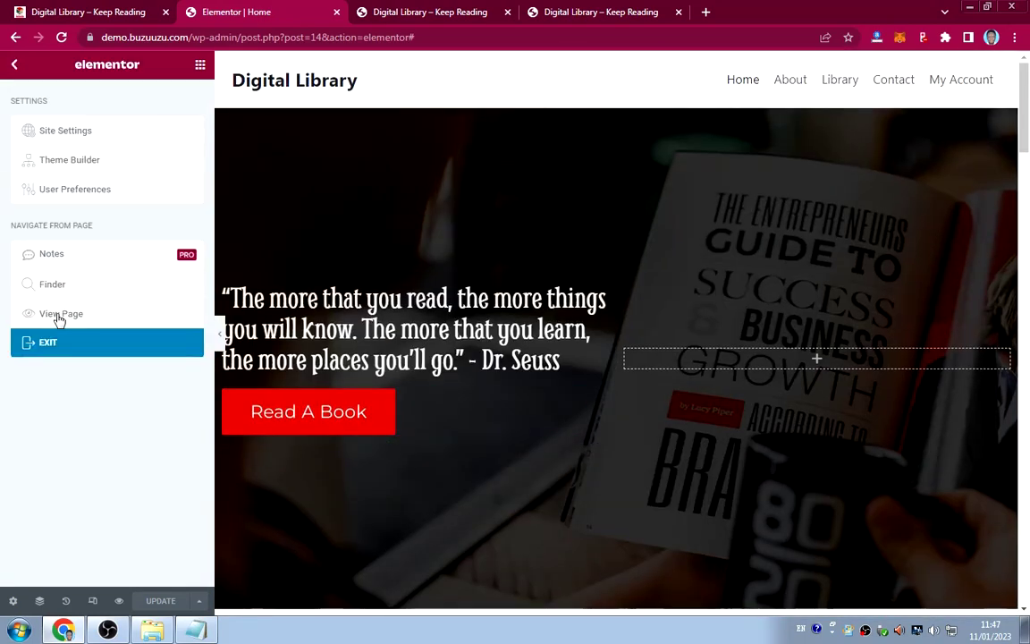
click(60, 315)
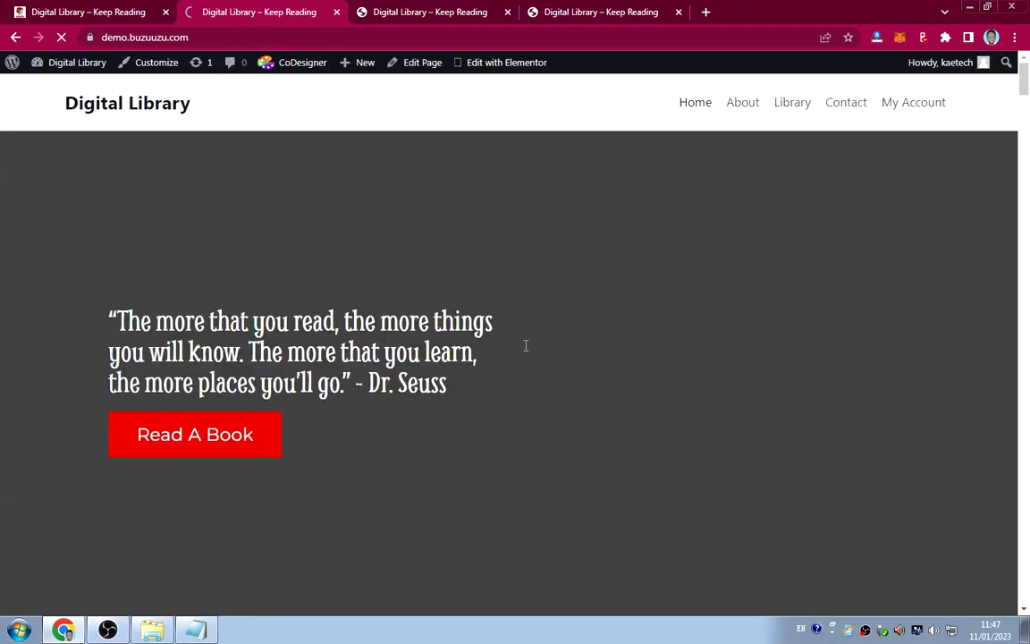
scroll(616, 359, down, 10)
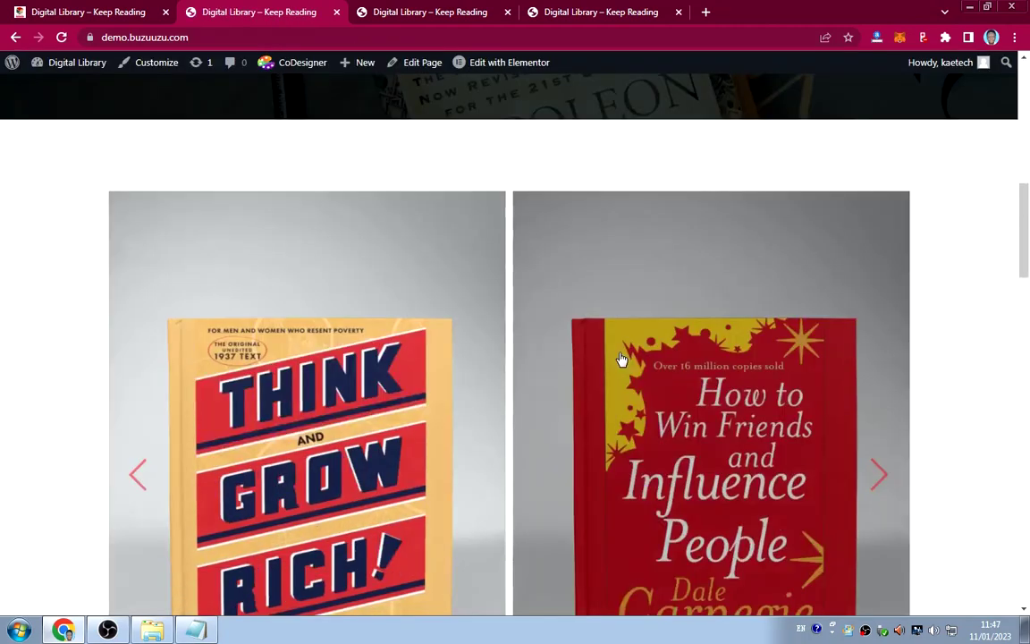
scroll(622, 357, down, 10)
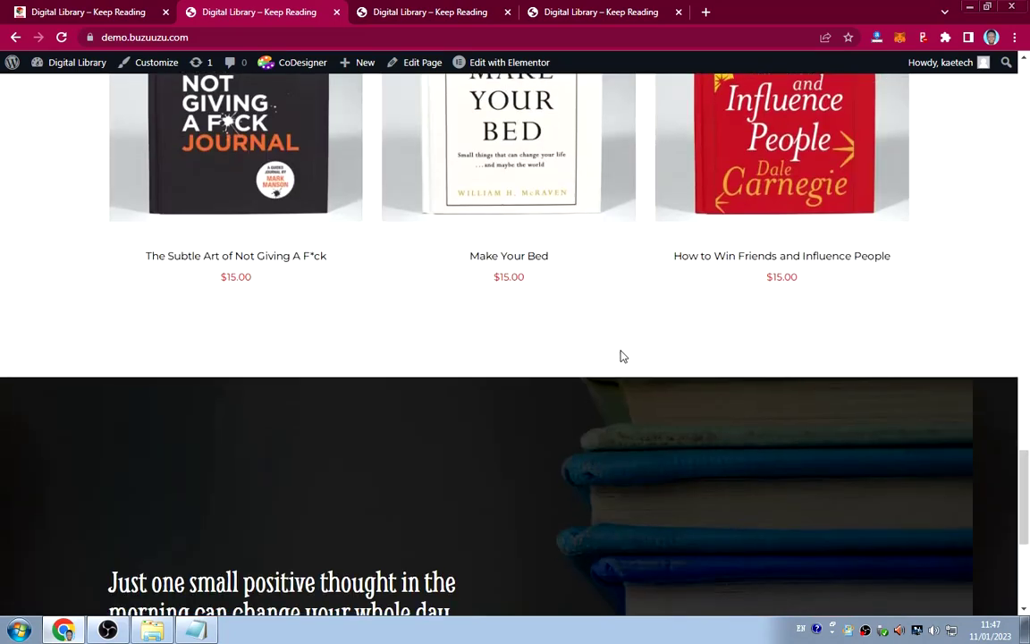
scroll(622, 356, down, 5)
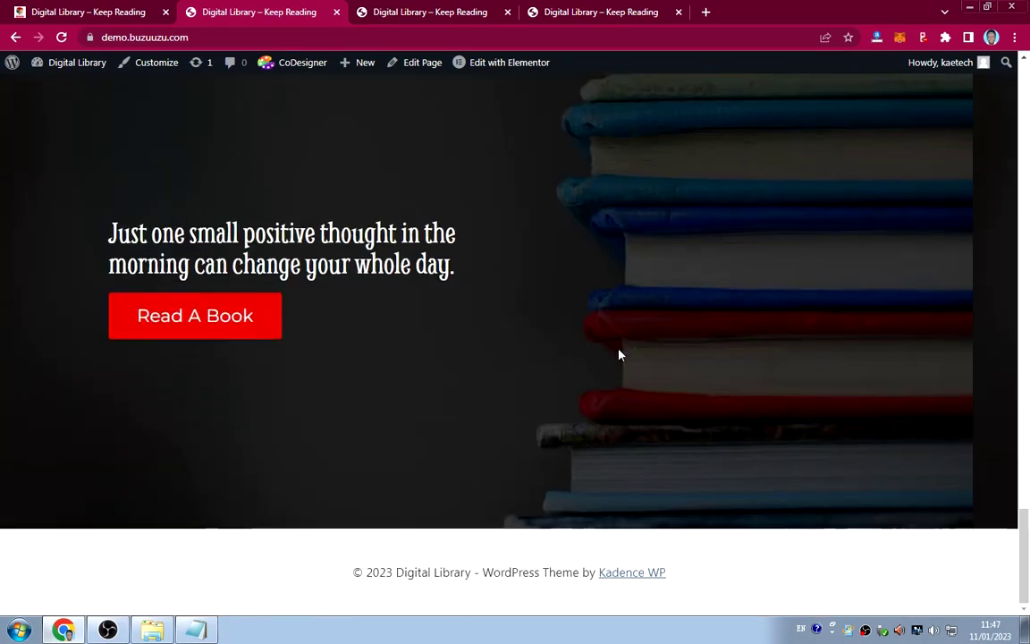
Reopen the home page in Elementor and preview the "Just one small positive thought" section at full width.
scroll(619, 354, up, 2)
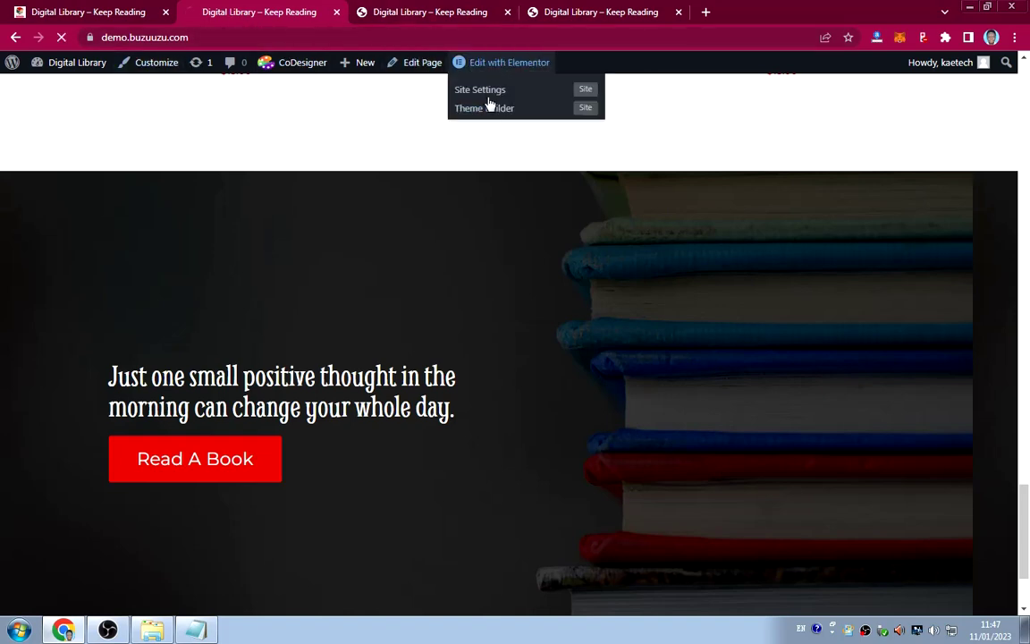
click(487, 105)
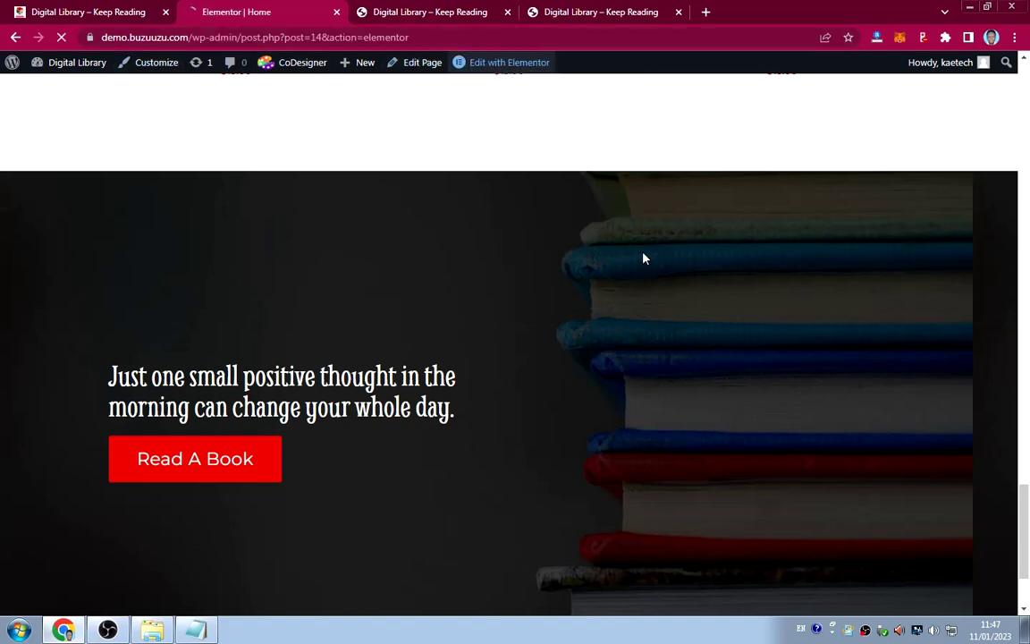
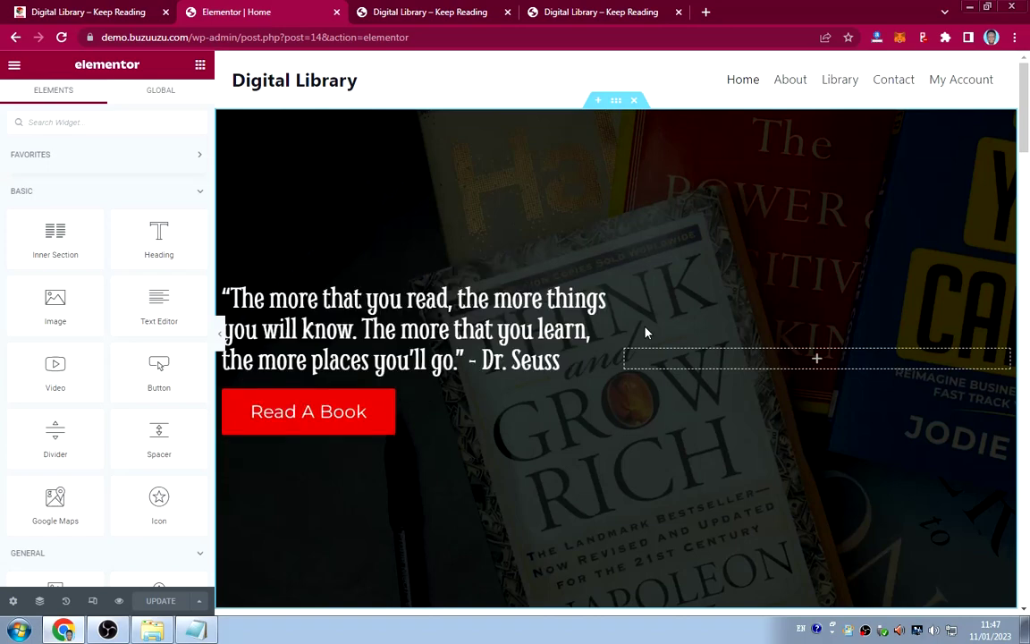
scroll(647, 332, down, 10)
scroll(648, 333, down, 15)
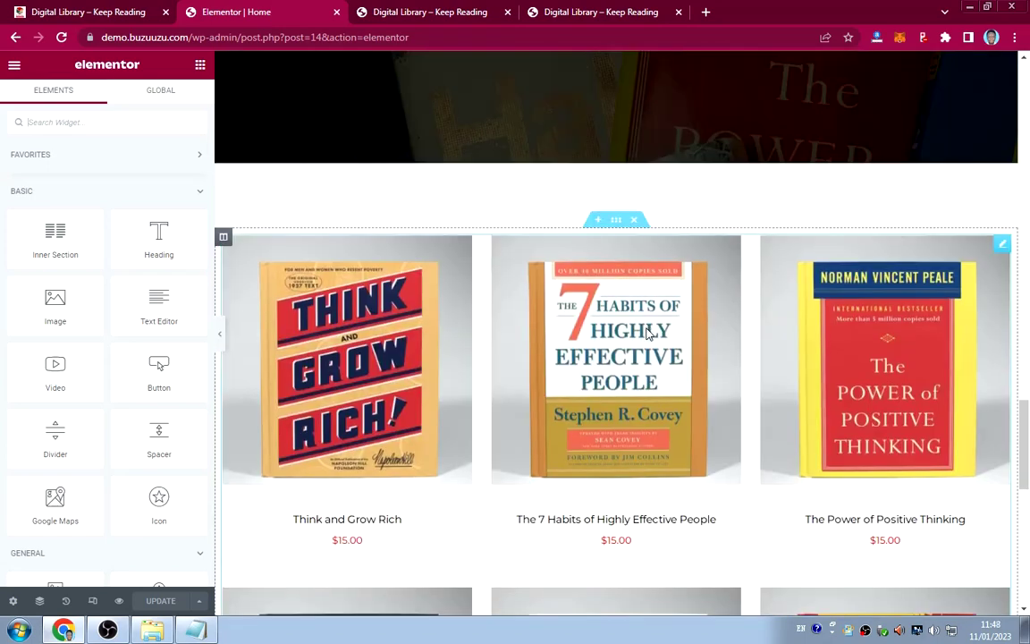
scroll(647, 332, up, 2)
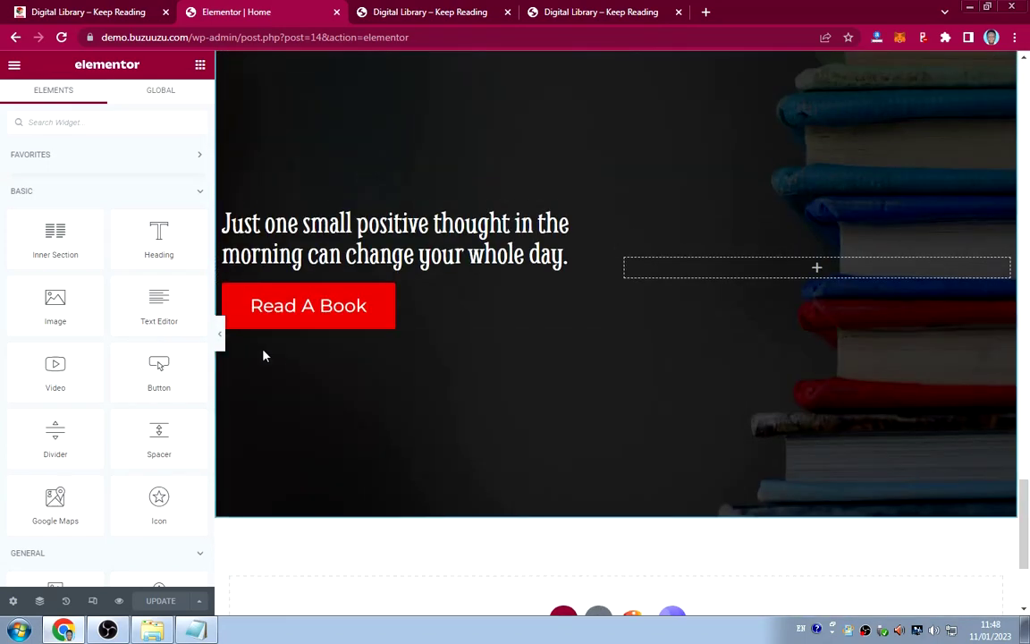
click(221, 336)
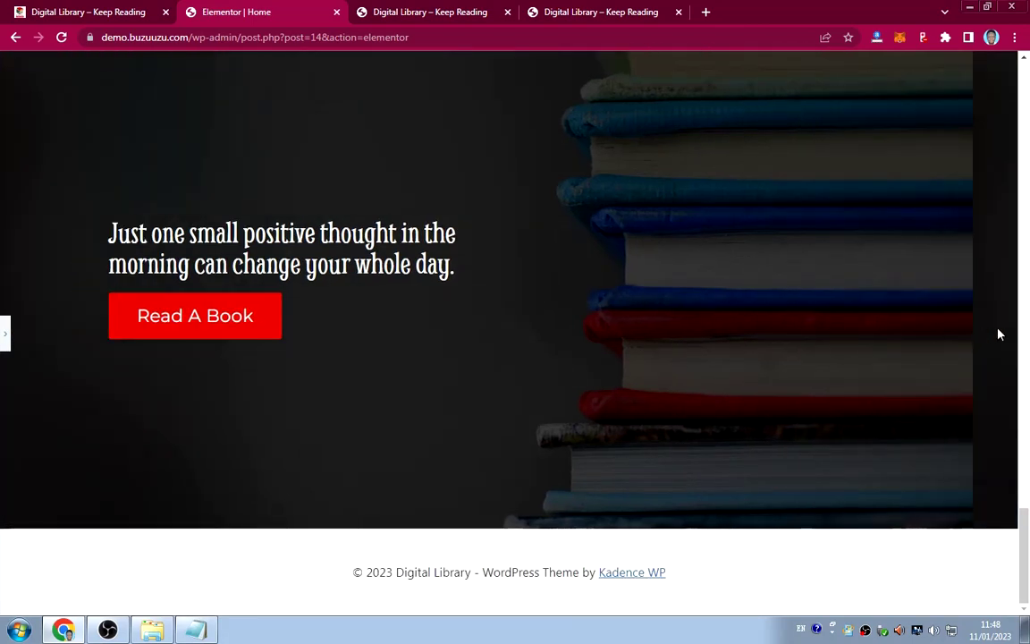
click(5, 337)
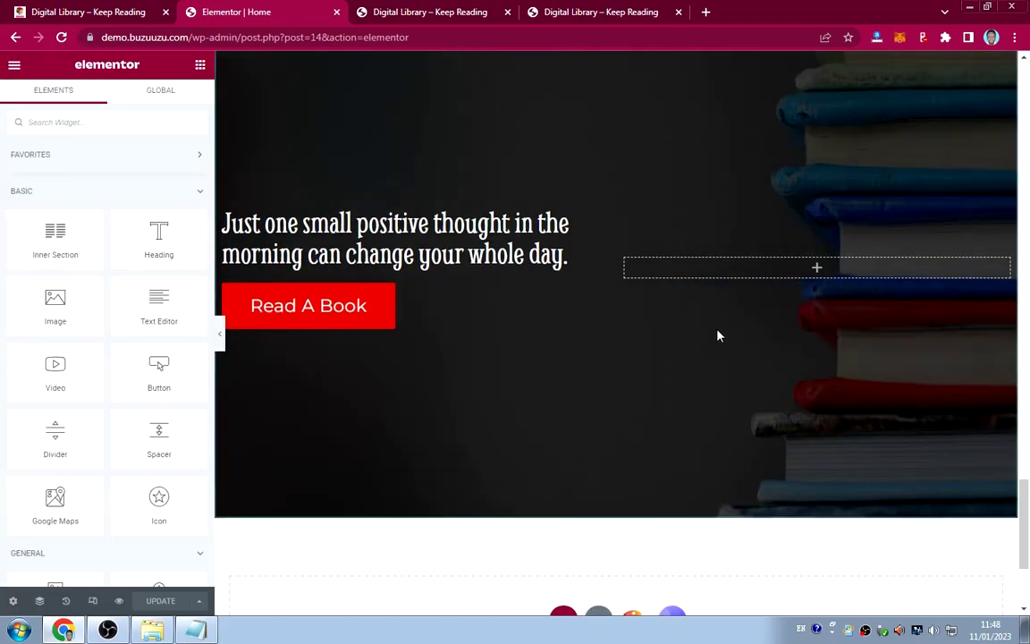
scroll(688, 324, up, 2)
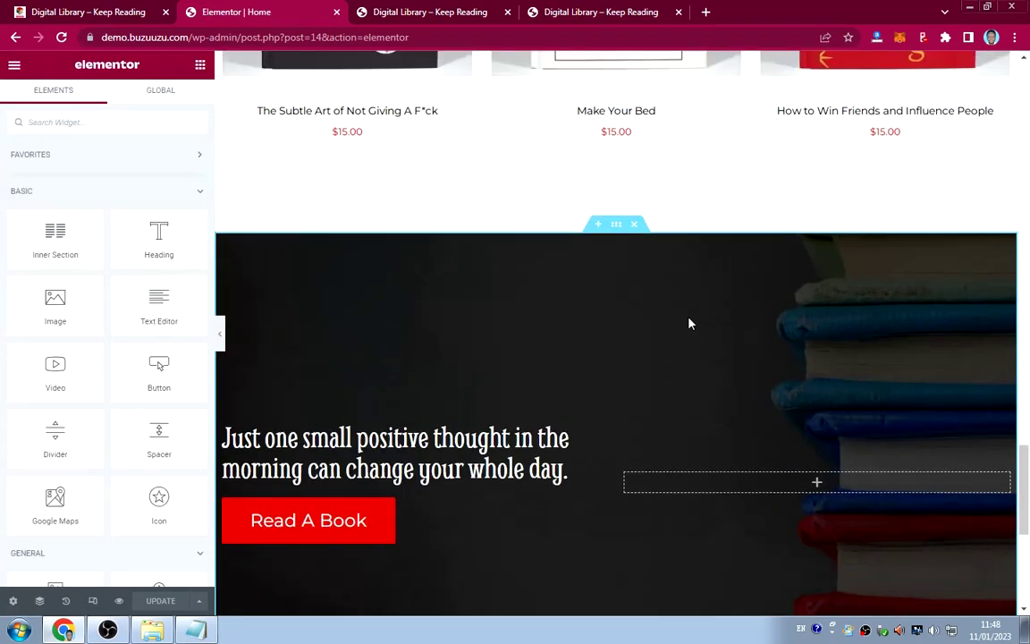
Set the "Just one small positive thought" section's background size to Cover and repeat to No-repeat, and preview it at full width.
click(616, 225)
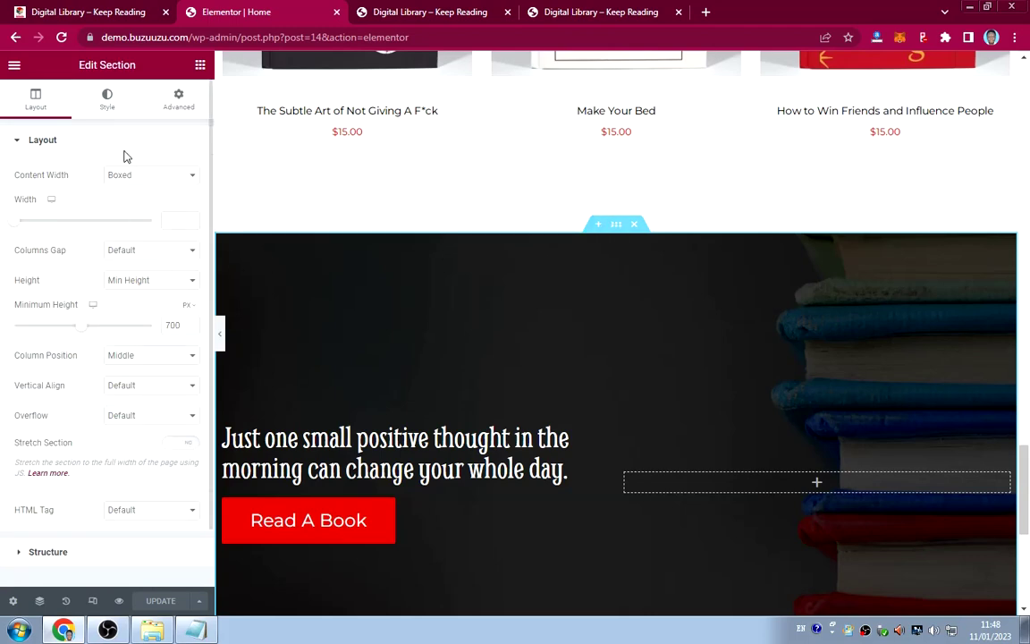
click(107, 100)
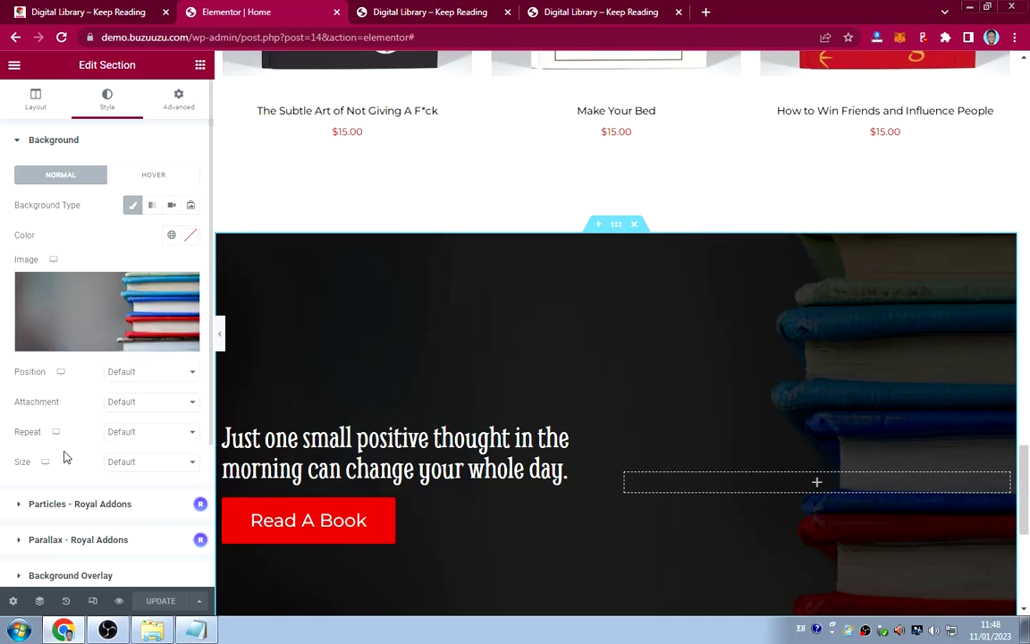
click(144, 462)
click(134, 498)
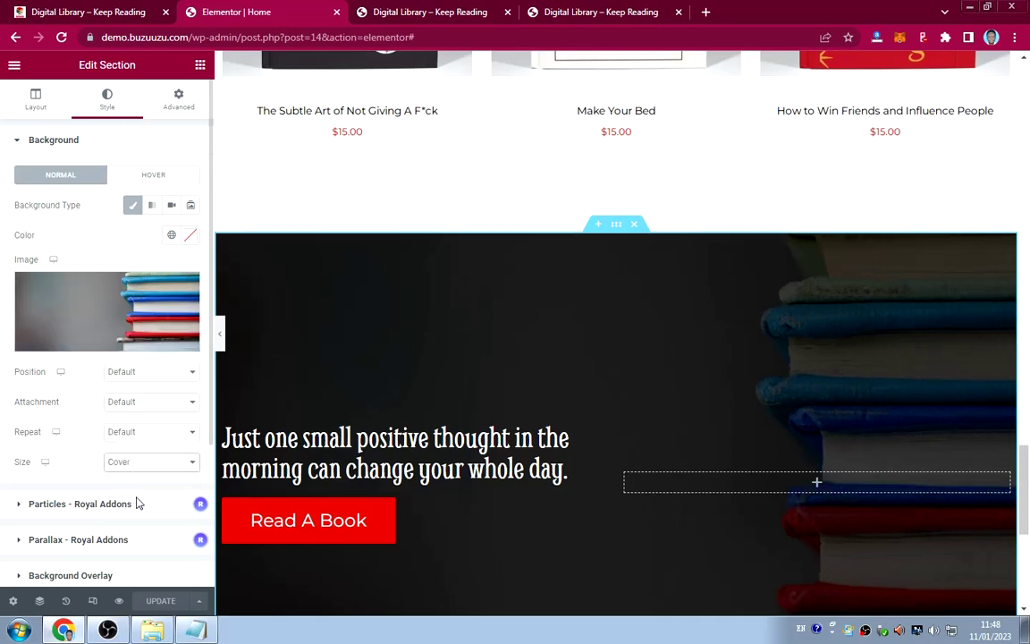
click(143, 432)
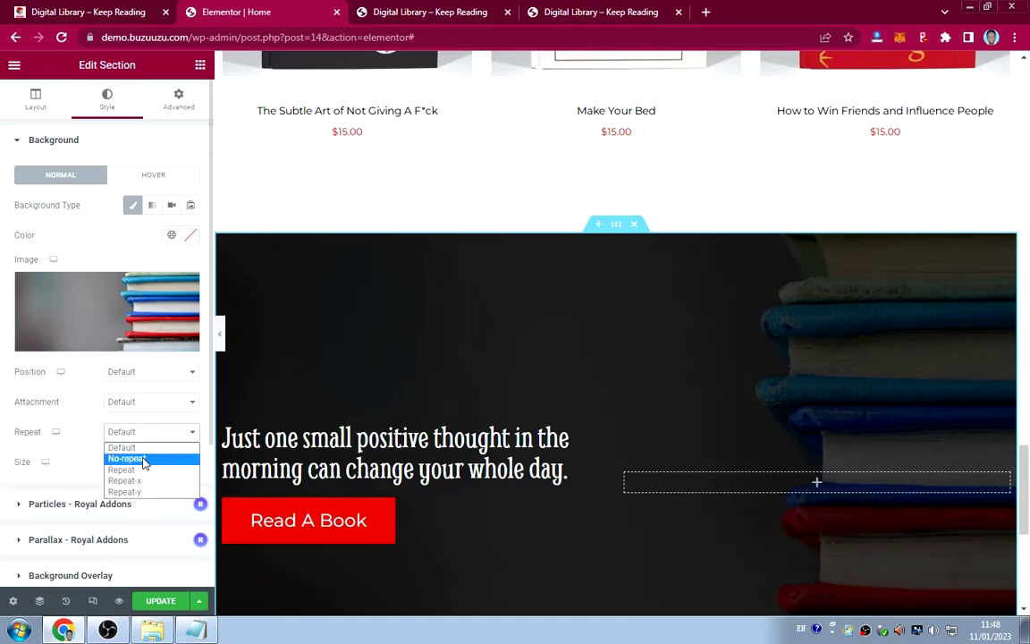
click(143, 459)
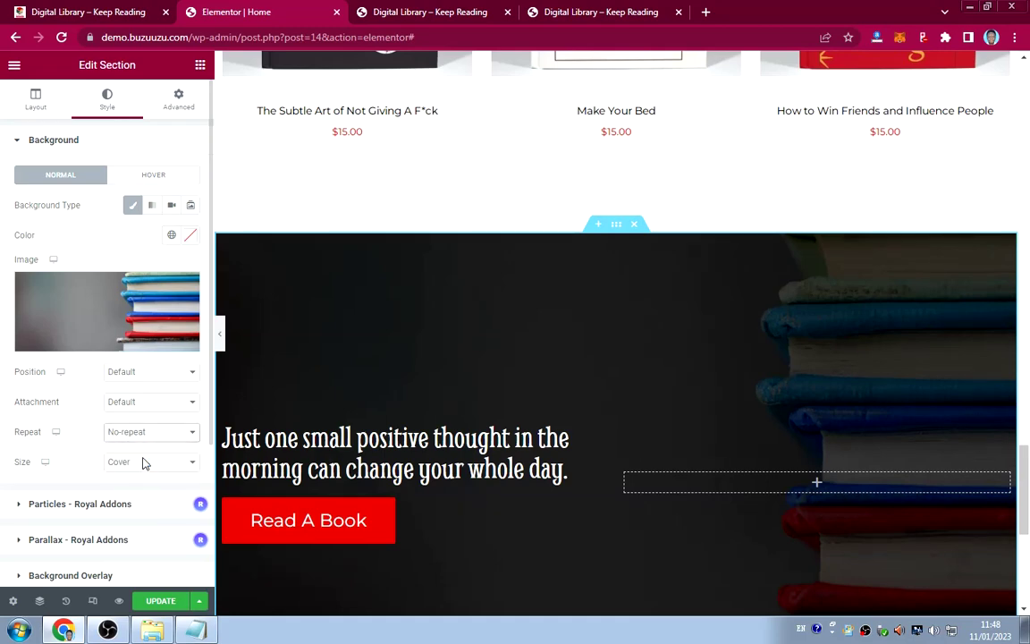
click(221, 343)
scroll(474, 354, down, 3)
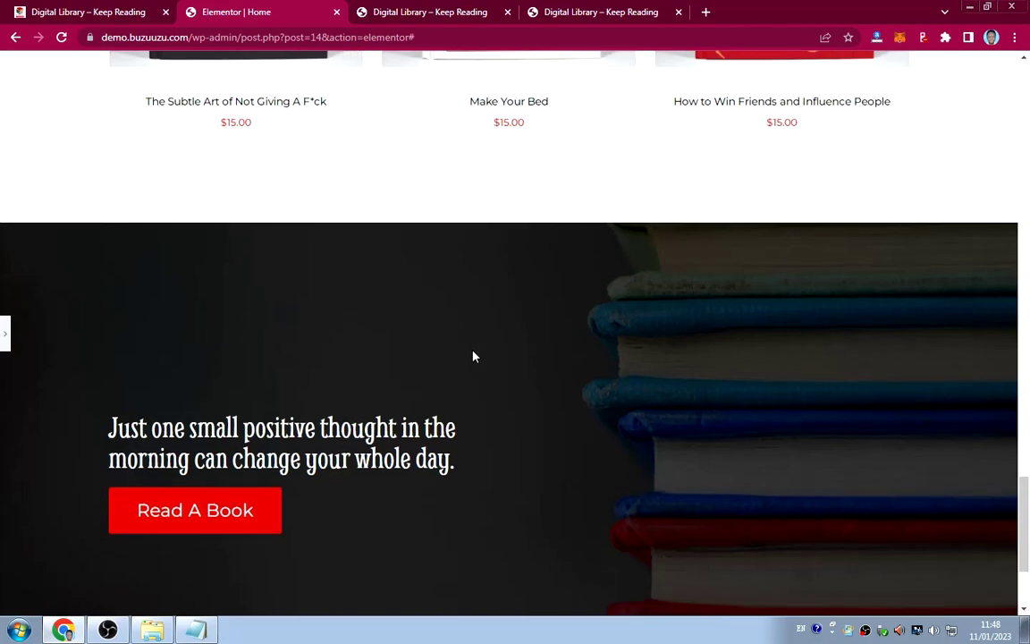
scroll(474, 355, up, 1)
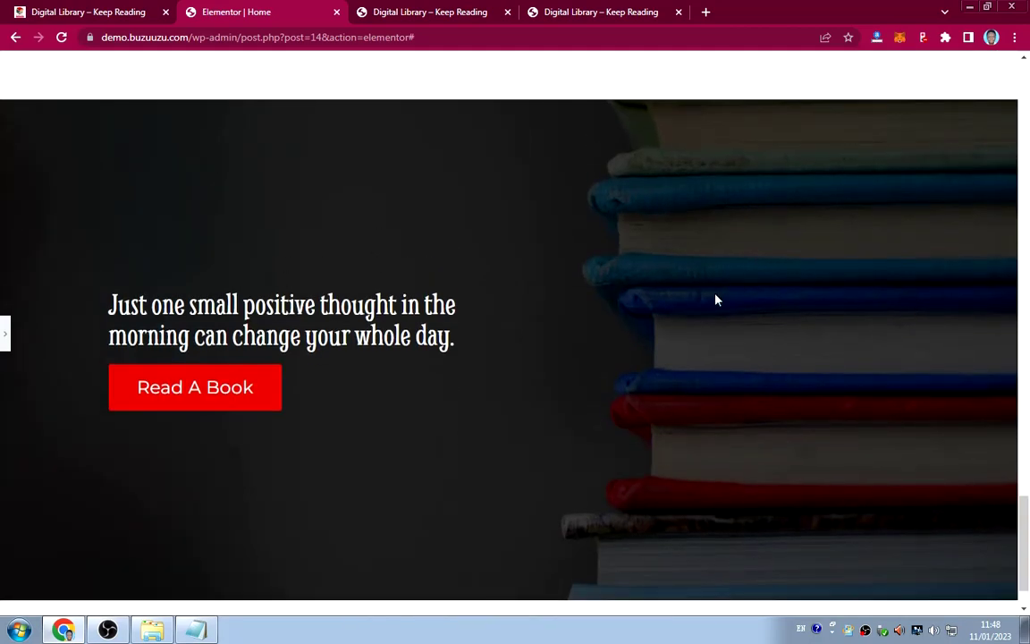
click(6, 324)
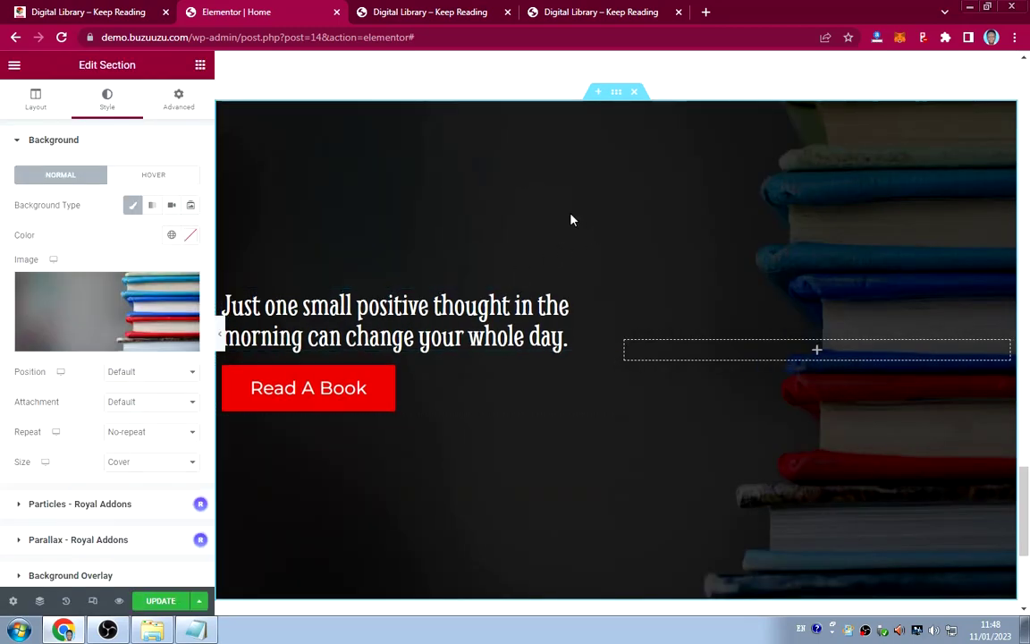
Set the minimum height of the "Just one small positive thought" section to 400 px.
click(34, 105)
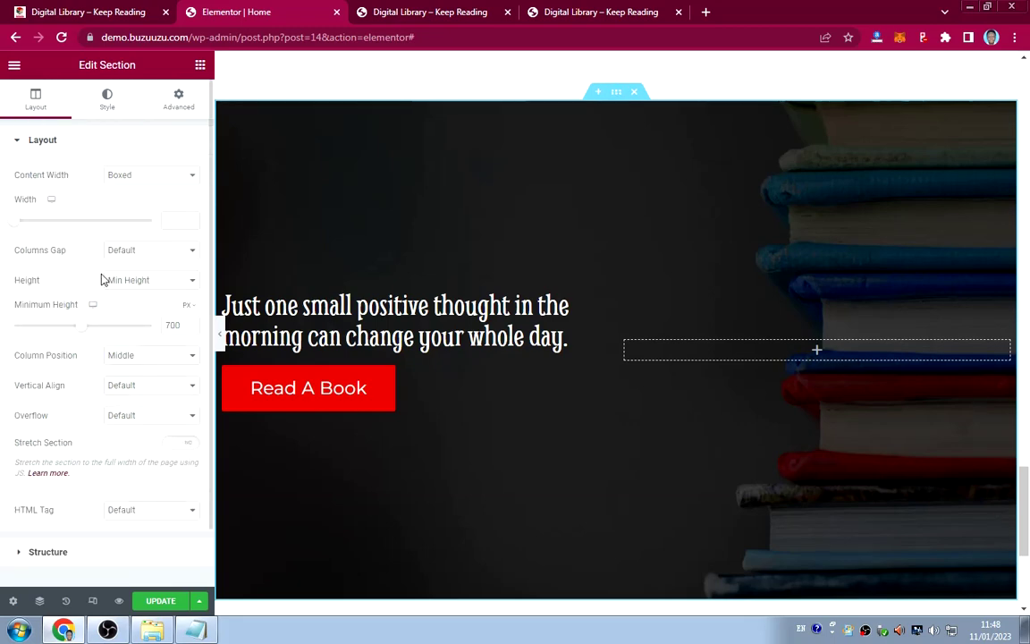
double_click(170, 325)
text(400)
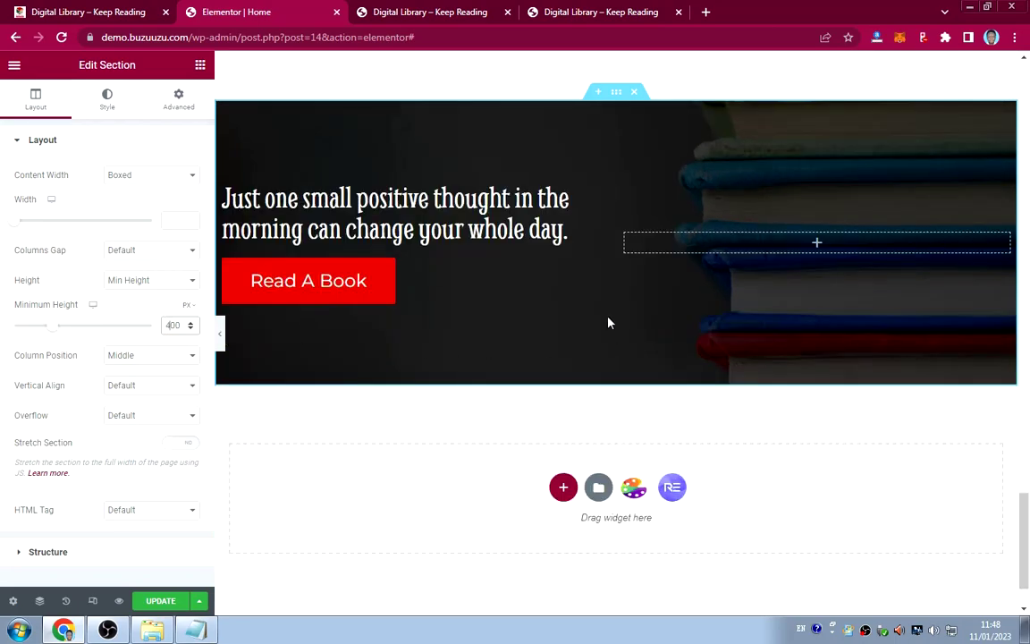
Set the minimum height of the "Powerful Motivational Books" section to 400 px and update the page.
scroll(606, 323, up, 10)
scroll(605, 324, up, 3)
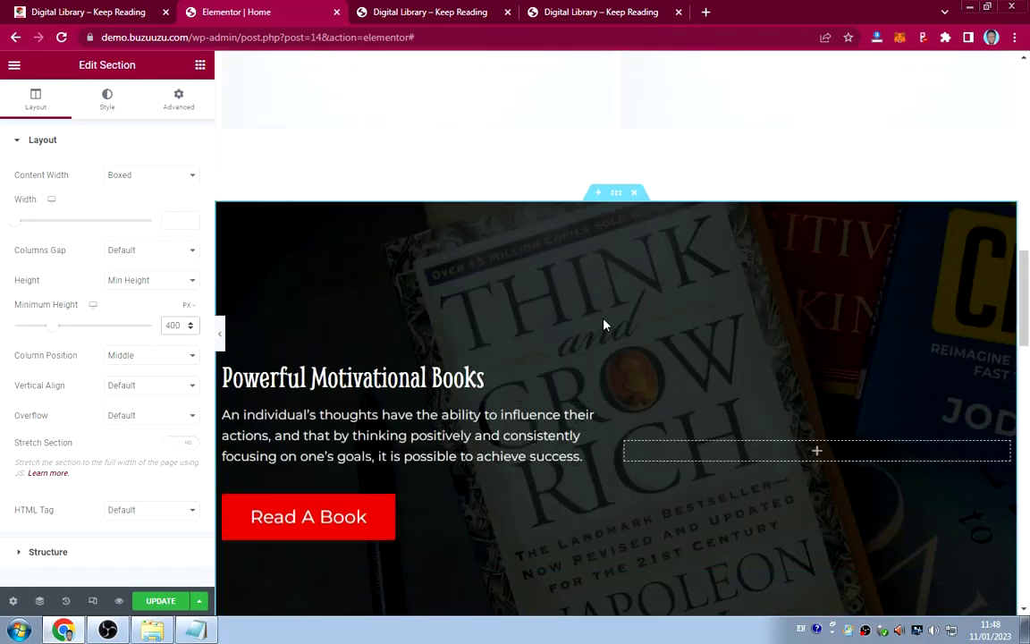
key(ctrl+z)
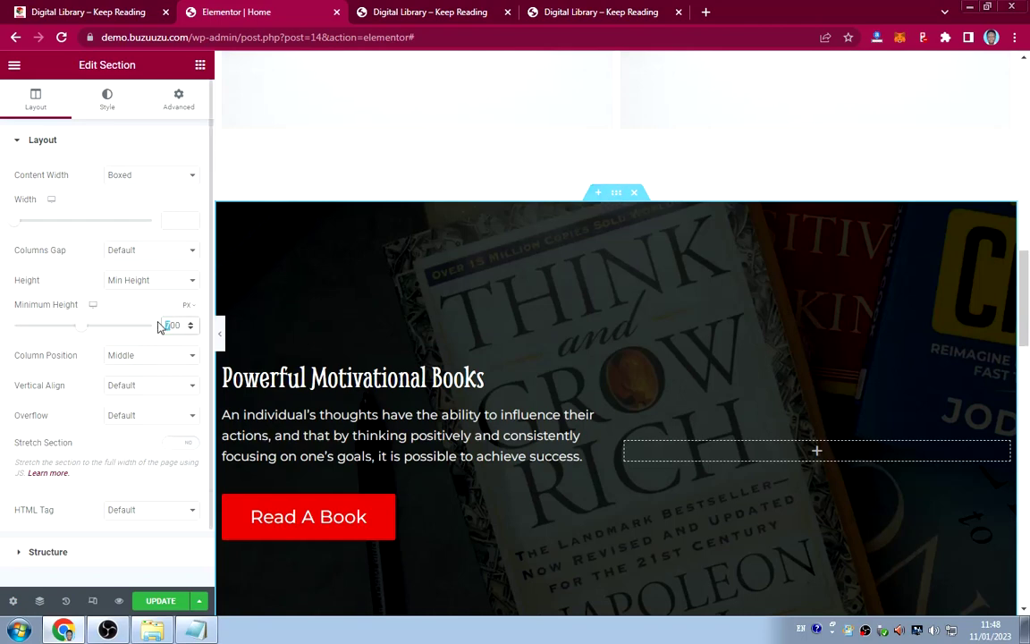
text(400)
scroll(664, 351, up, 6)
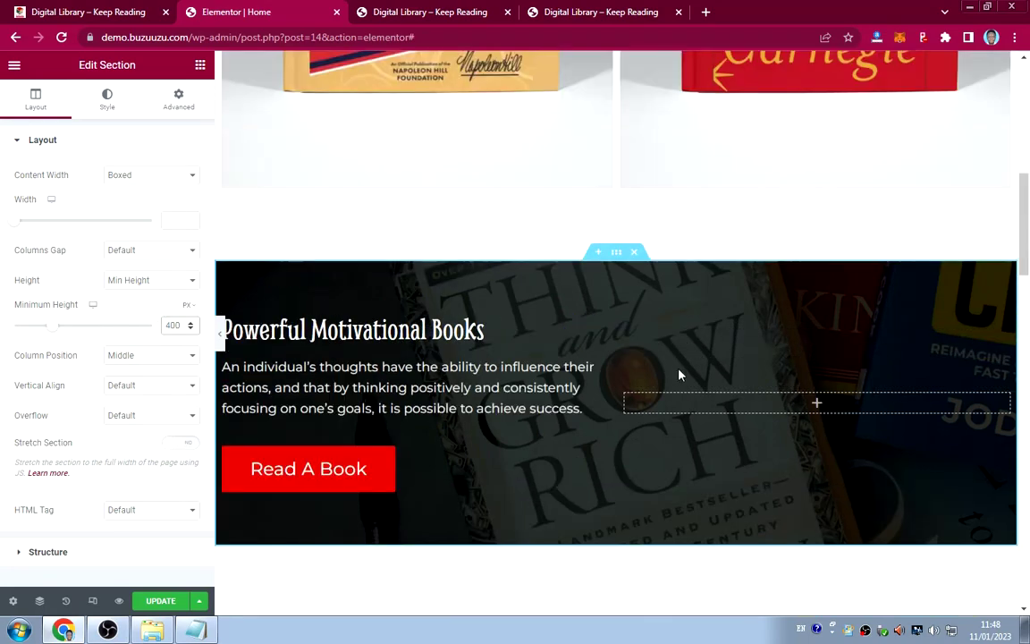
scroll(678, 369, down, 5)
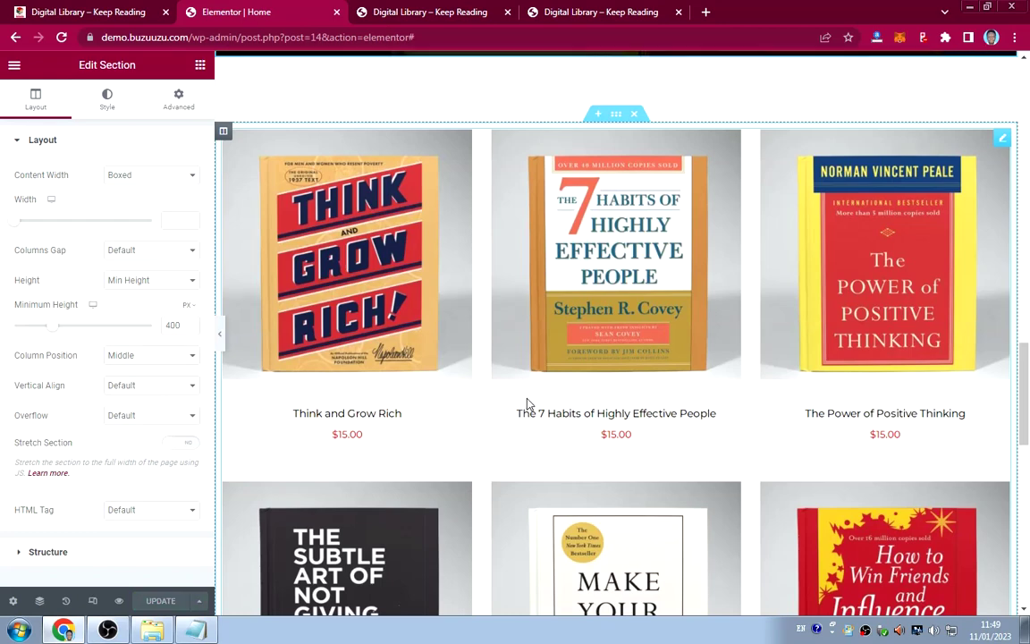
scroll(527, 393, up, 5)
View the live home page and check the heights and backgrounds of the hero, "Powerful Motivational Books" and "Just one small positive thought" sections.
click(14, 64)
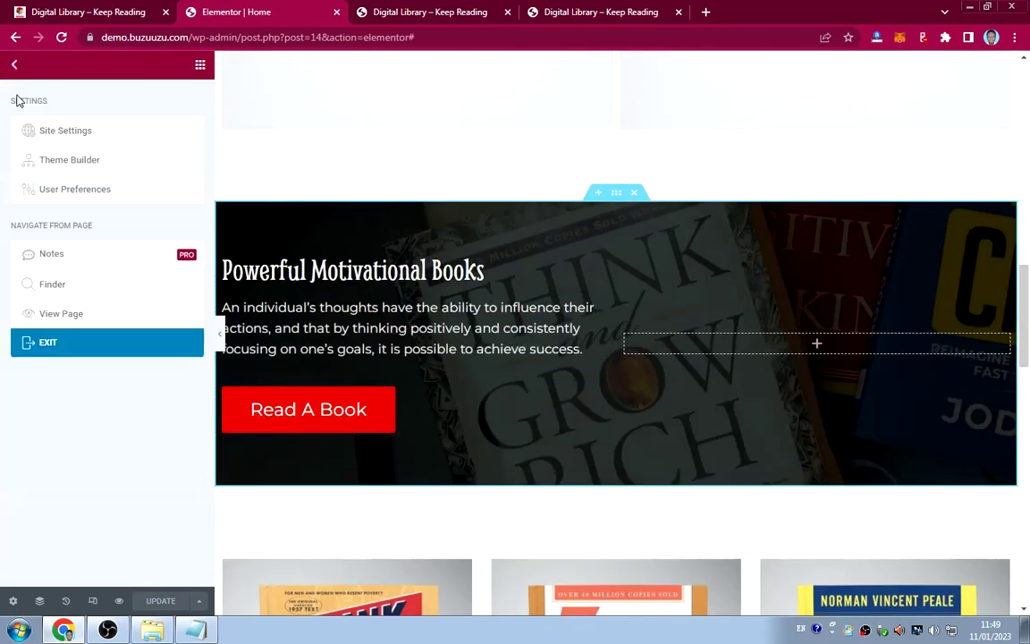
click(73, 312)
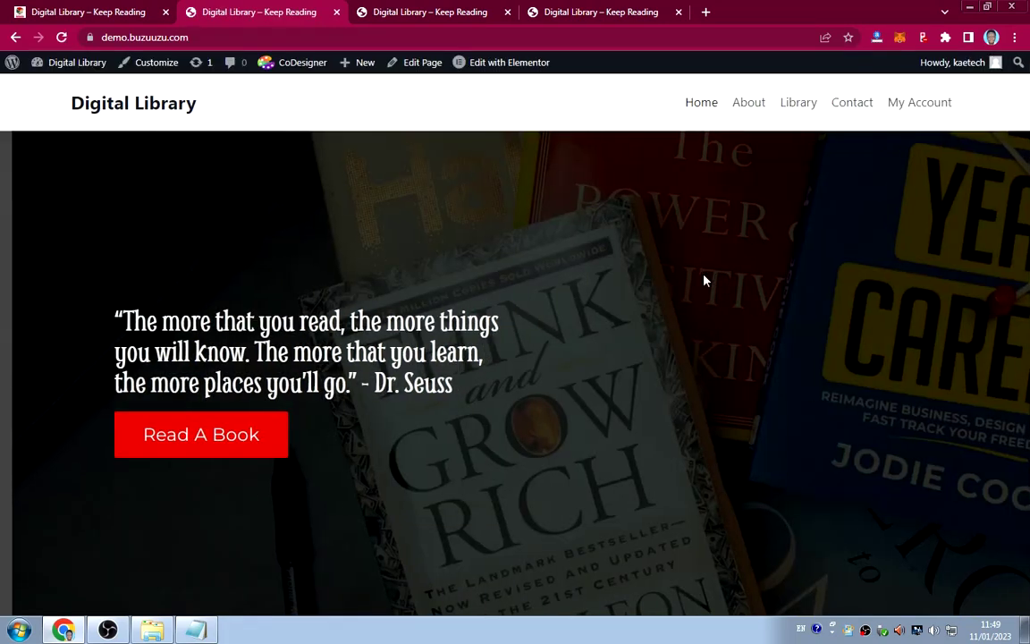
scroll(704, 280, down, 3)
scroll(704, 281, up, 3)
scroll(704, 281, down, 10)
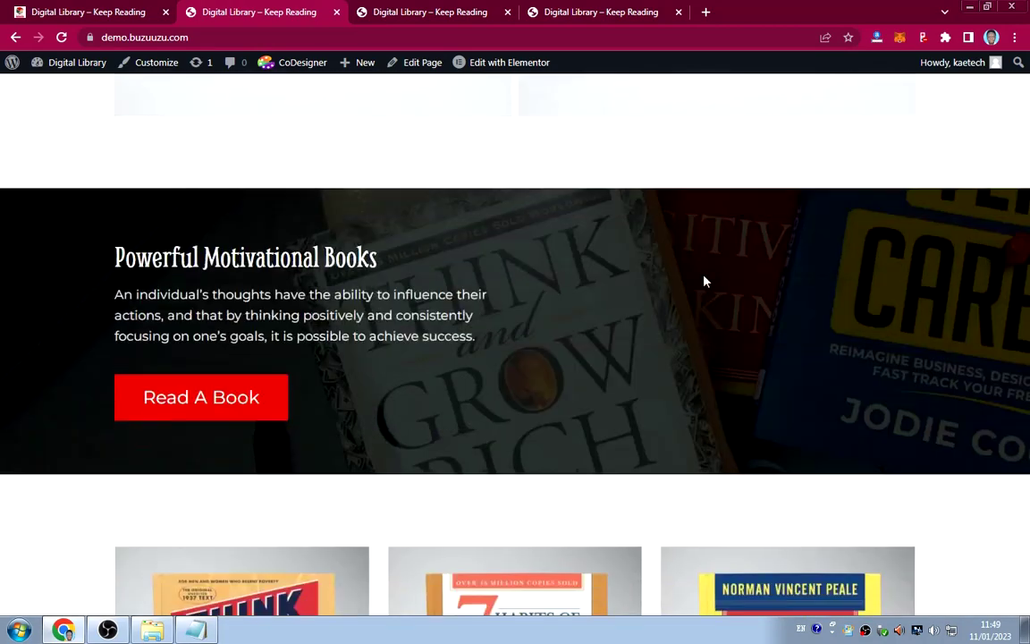
scroll(704, 281, down, 12)
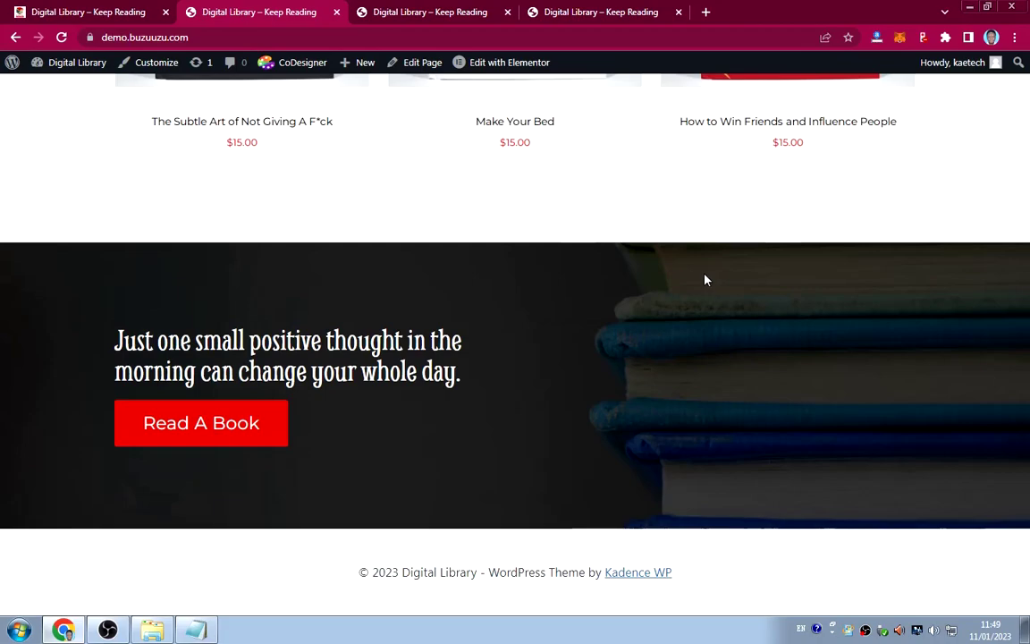
scroll(704, 281, up, 12)
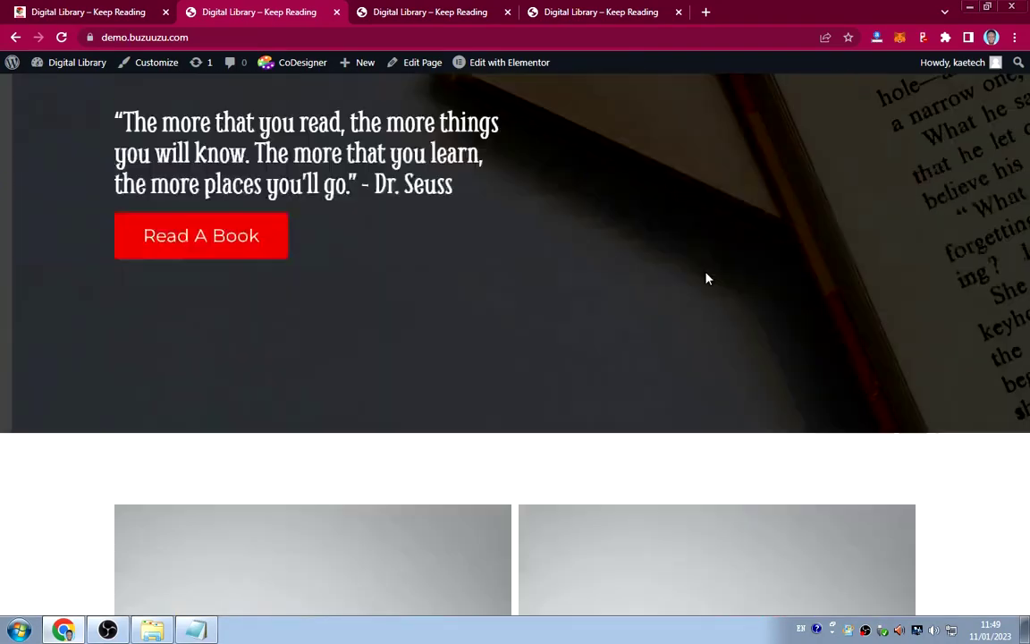
scroll(706, 279, up, 3)
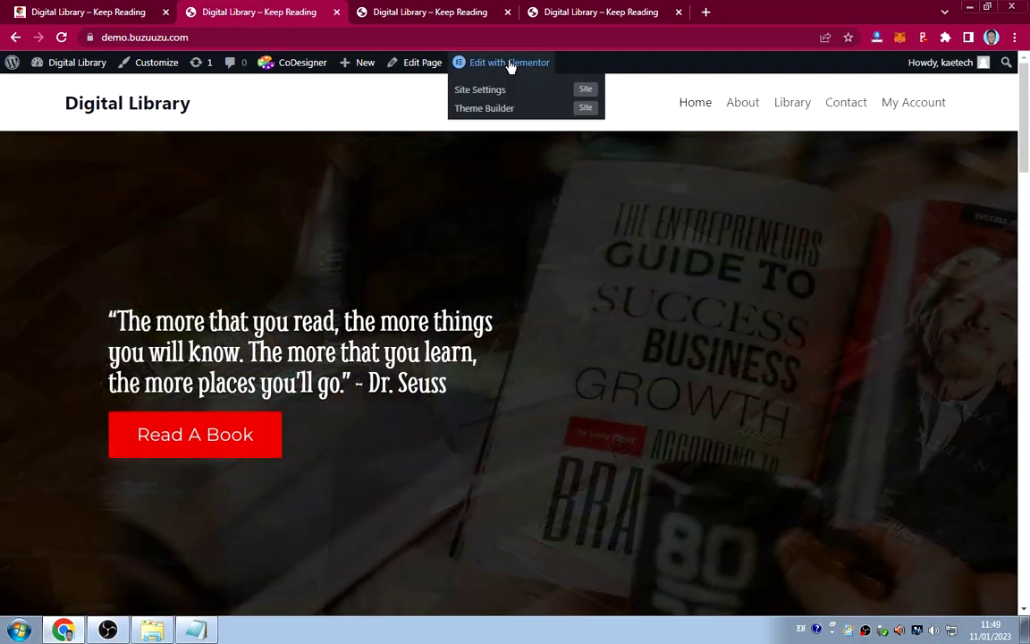
Reopen the home page in Elementor and examine the hero section's slideshow background images, transition, size and position settings.
click(510, 62)
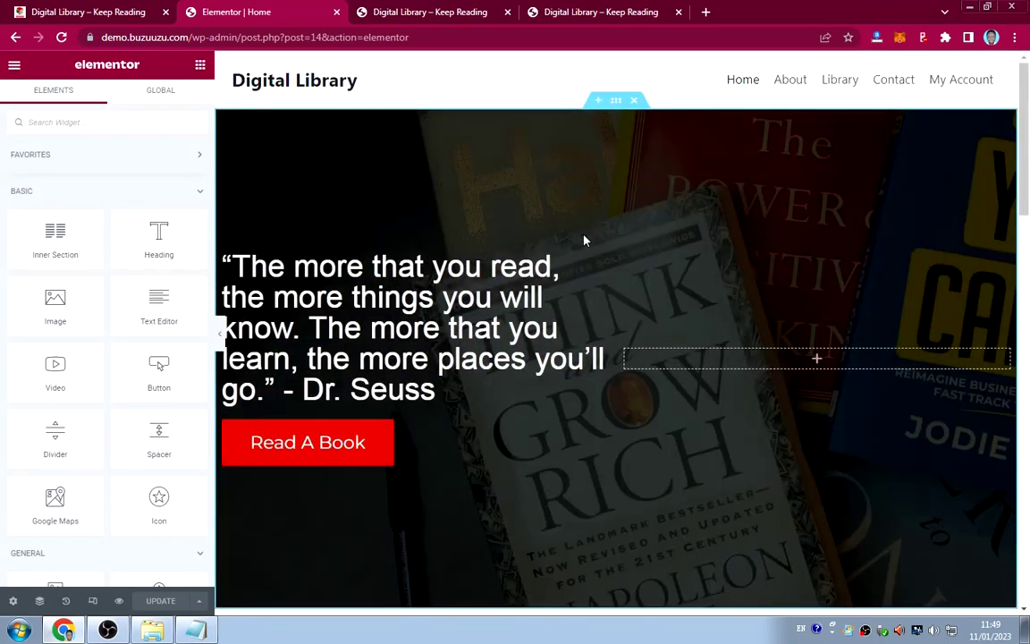
click(616, 102)
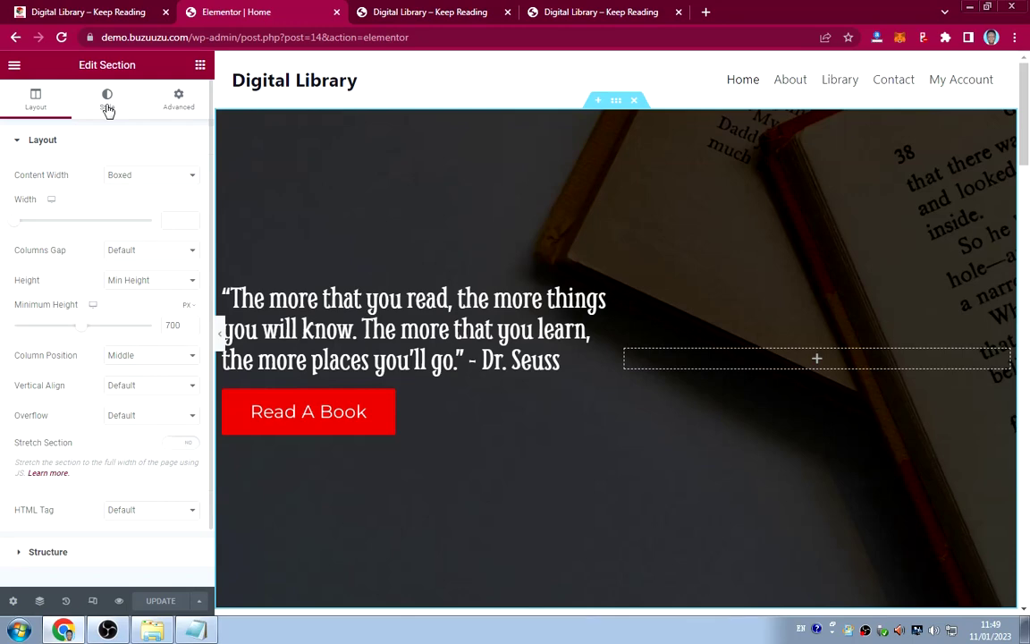
click(106, 100)
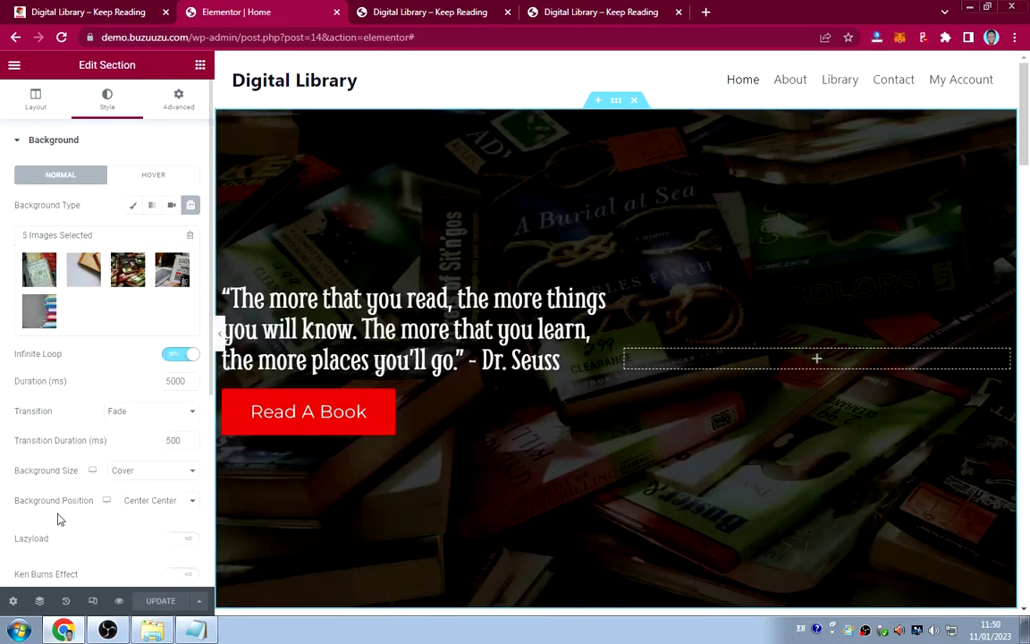
scroll(65, 519, down, 2)
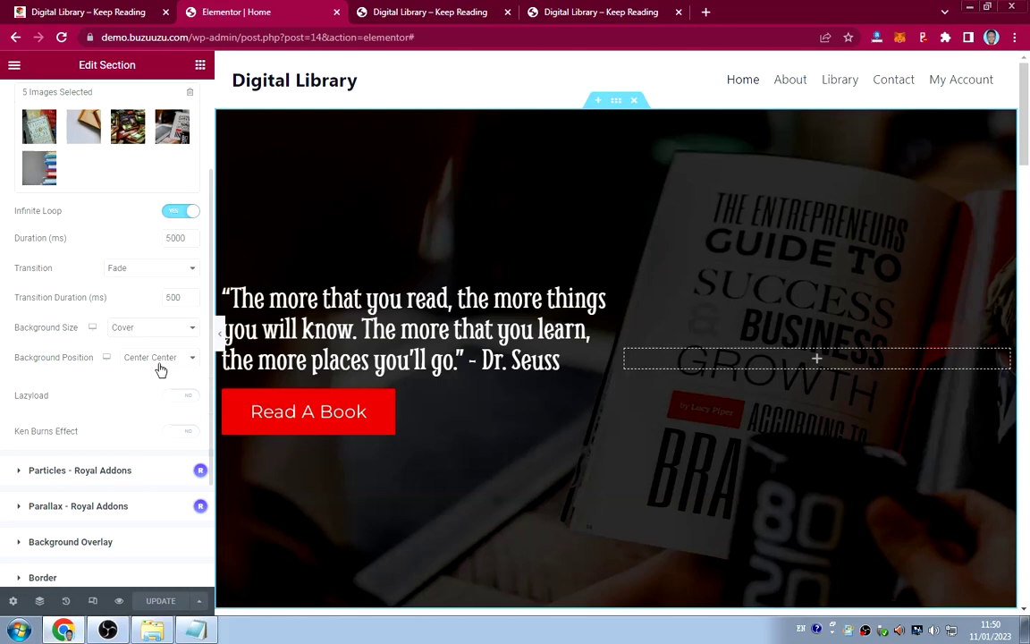
scroll(109, 348, up, 1)
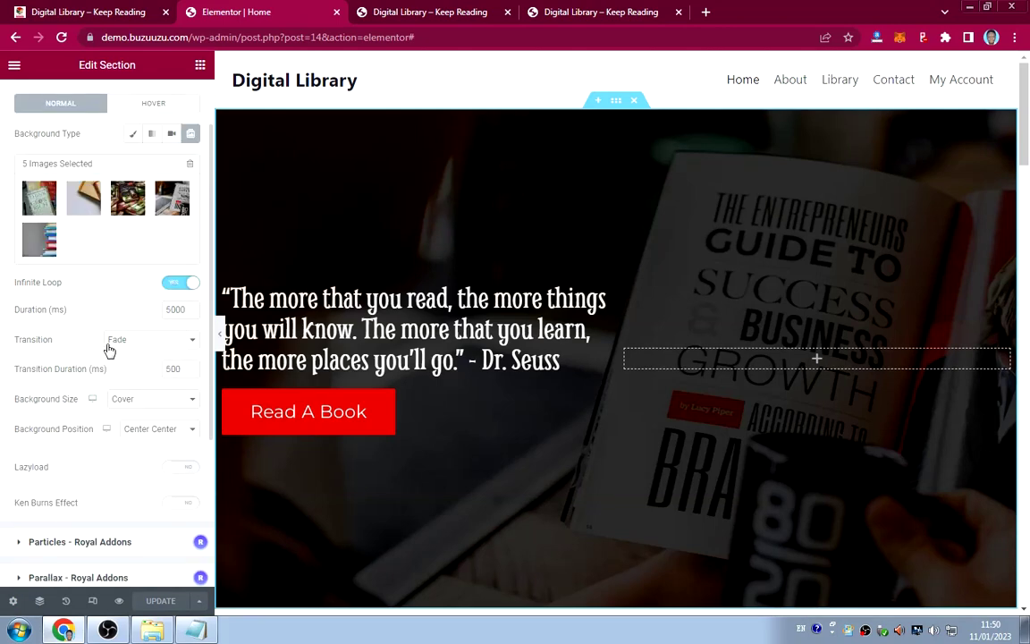
scroll(109, 348, up, 1)
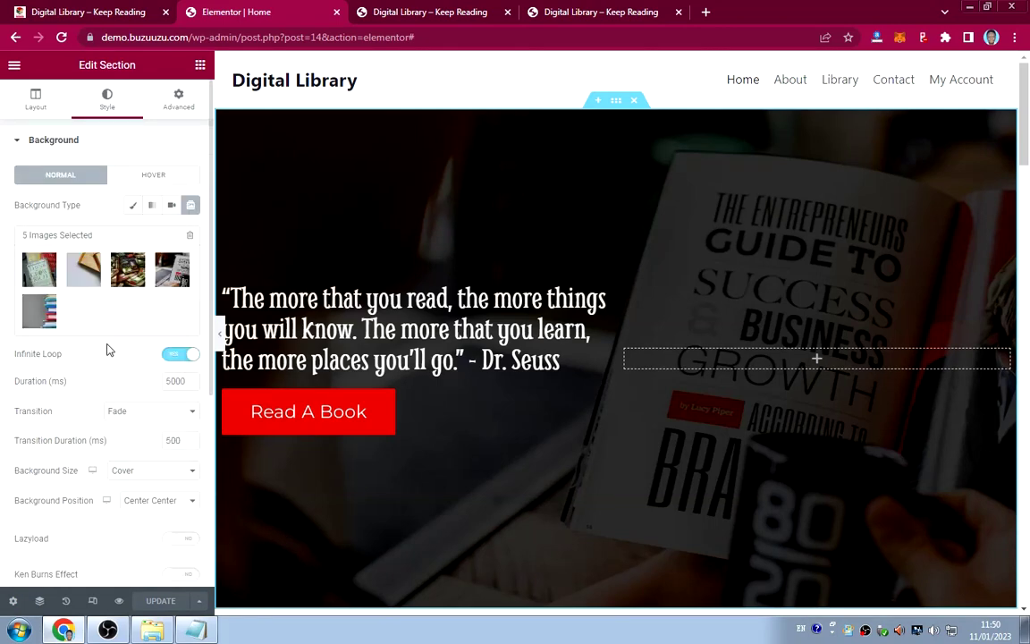
scroll(107, 349, down, 1)
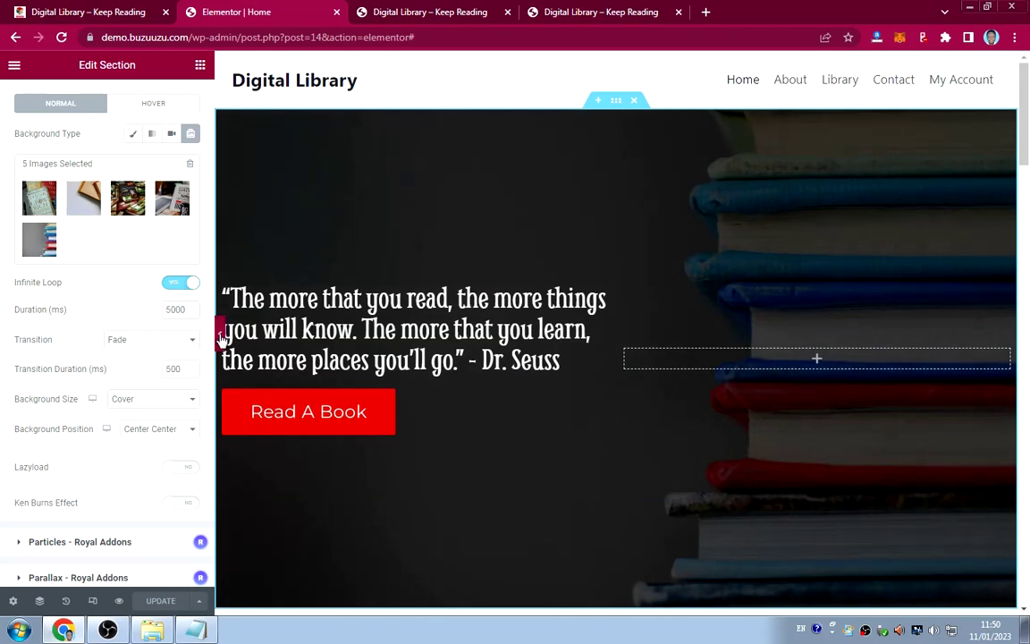
Preview the hero section without the editing controls and view its background slideshow on the live home page.
click(220, 337)
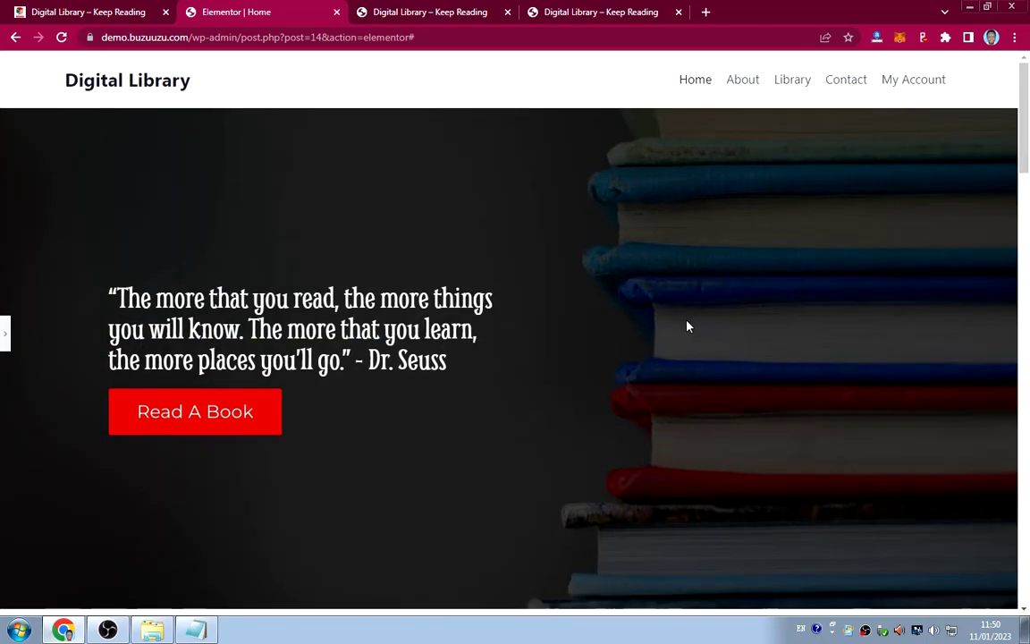
click(4, 336)
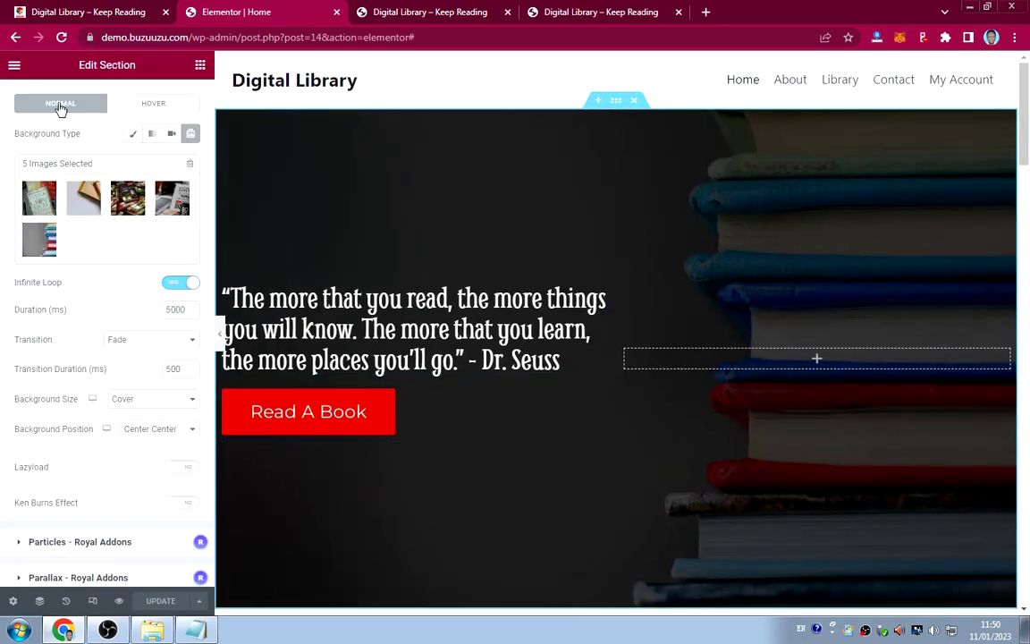
click(14, 65)
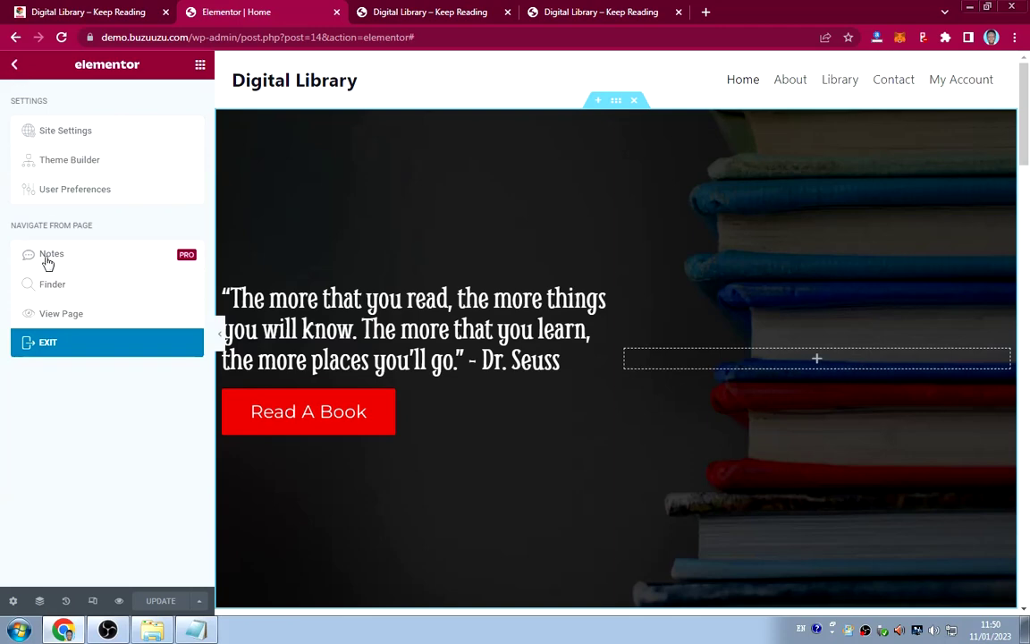
click(57, 313)
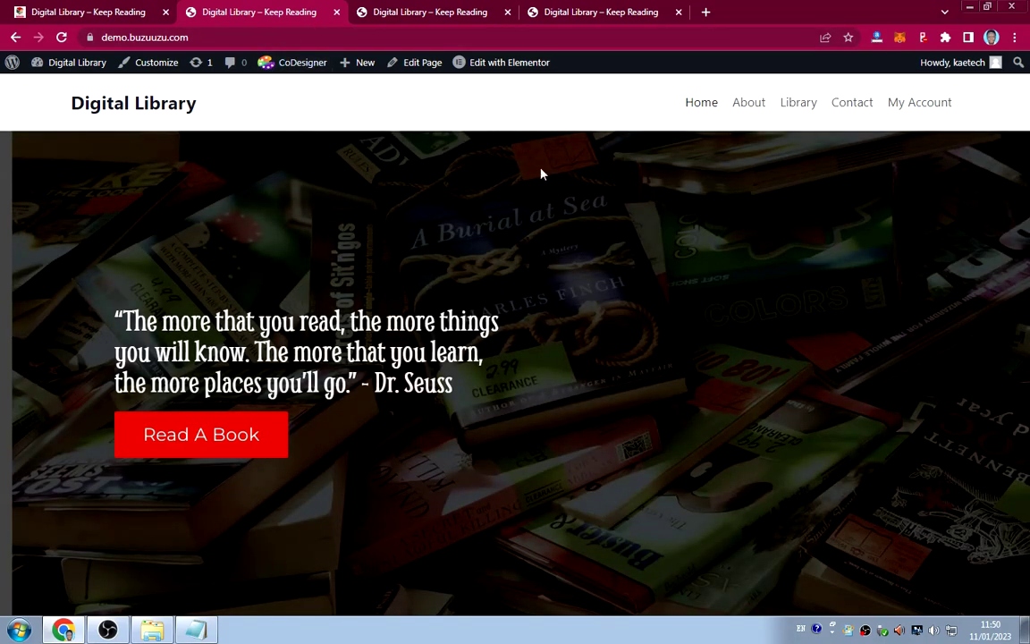
scroll(549, 176, down, 3)
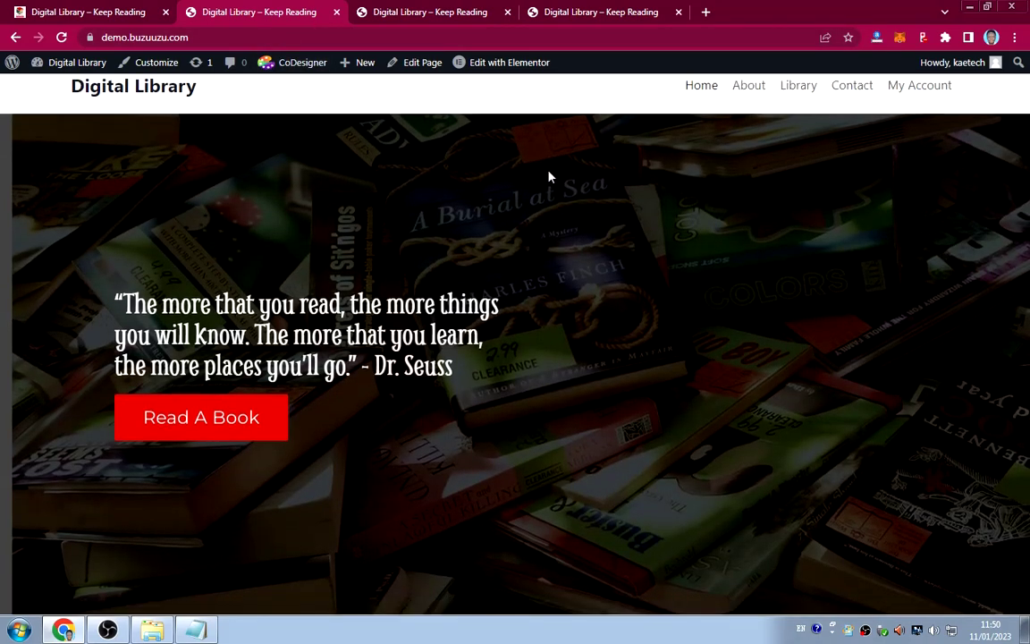
scroll(549, 176, up, 3)
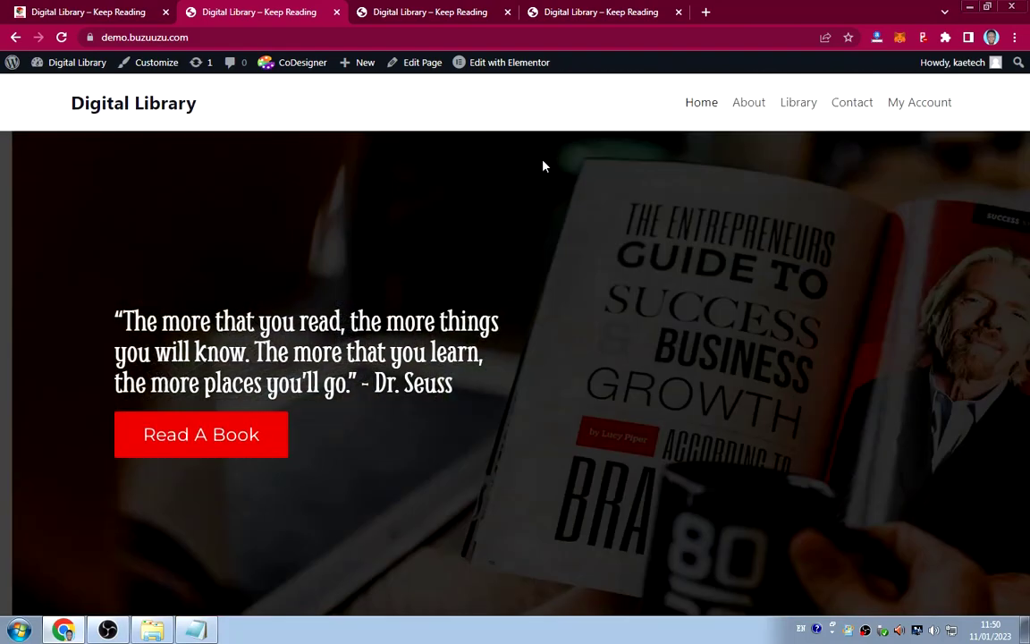
mouse_move(502, 72)
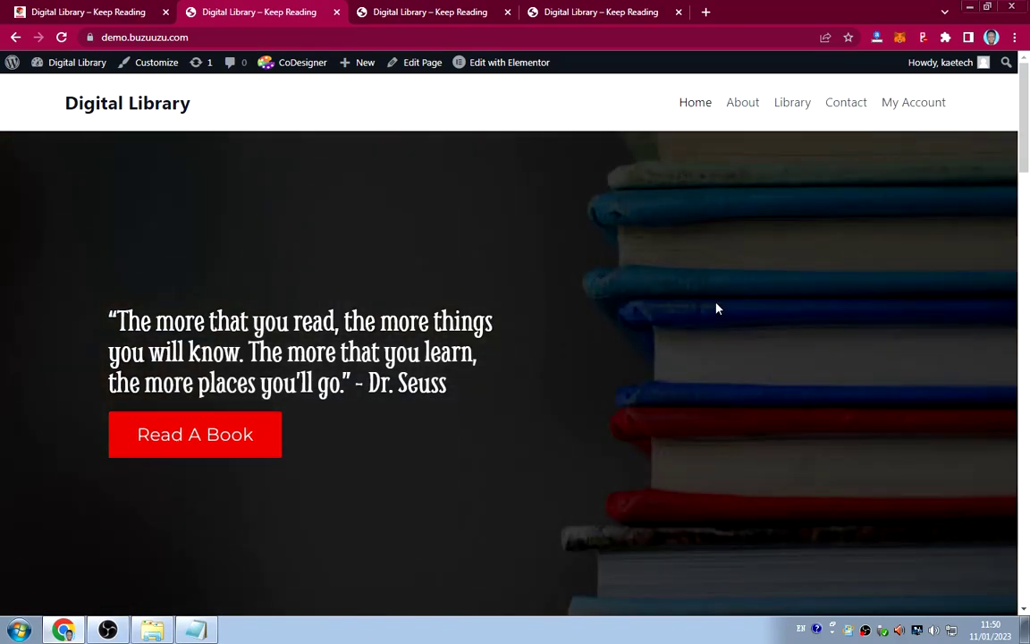
Review the live home page from hero to footer, checking the book listings and the two banner sections.
scroll(648, 261, down, 20)
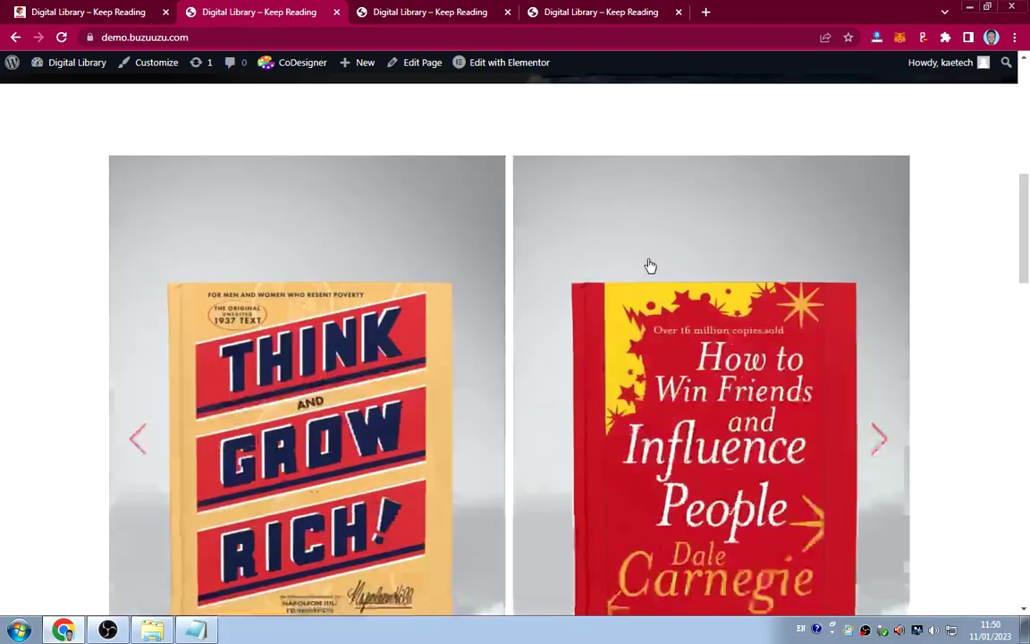
scroll(657, 282, down, 4)
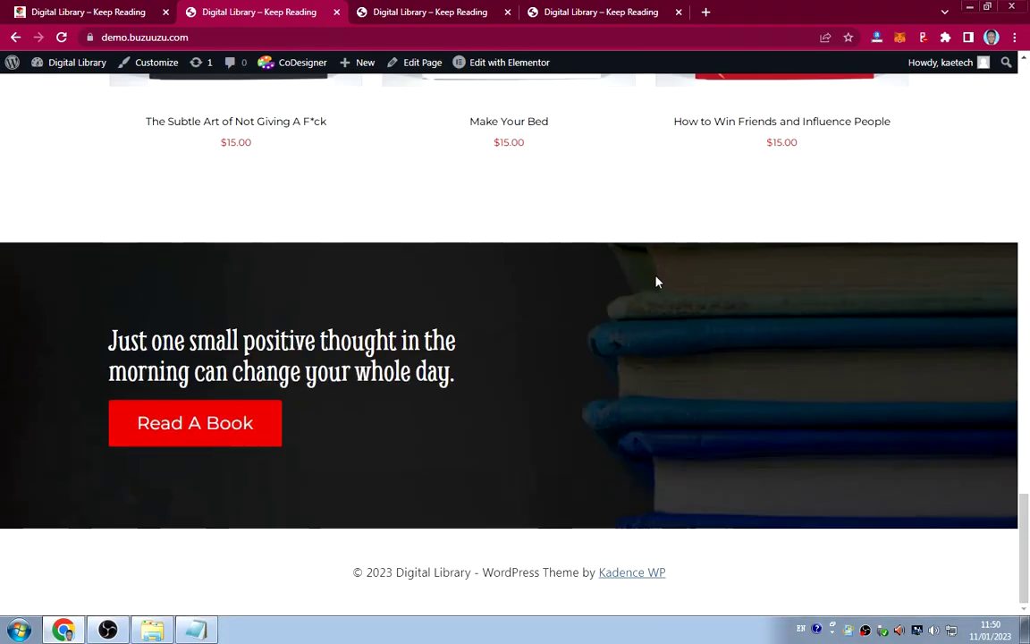
scroll(658, 277, up, 5)
scroll(658, 269, up, 6)
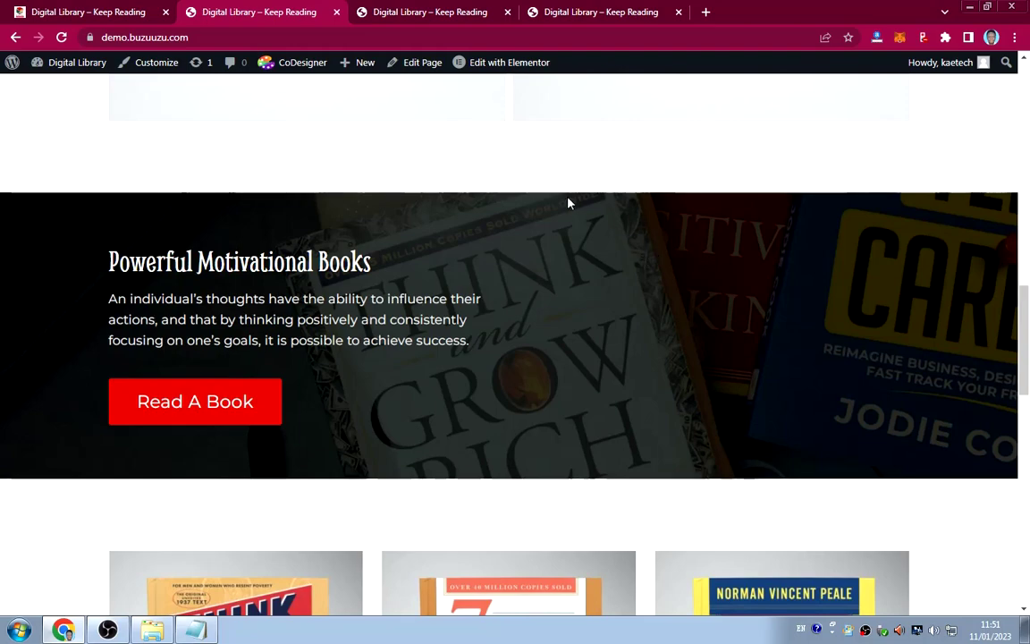
scroll(500, 237, up, 15)
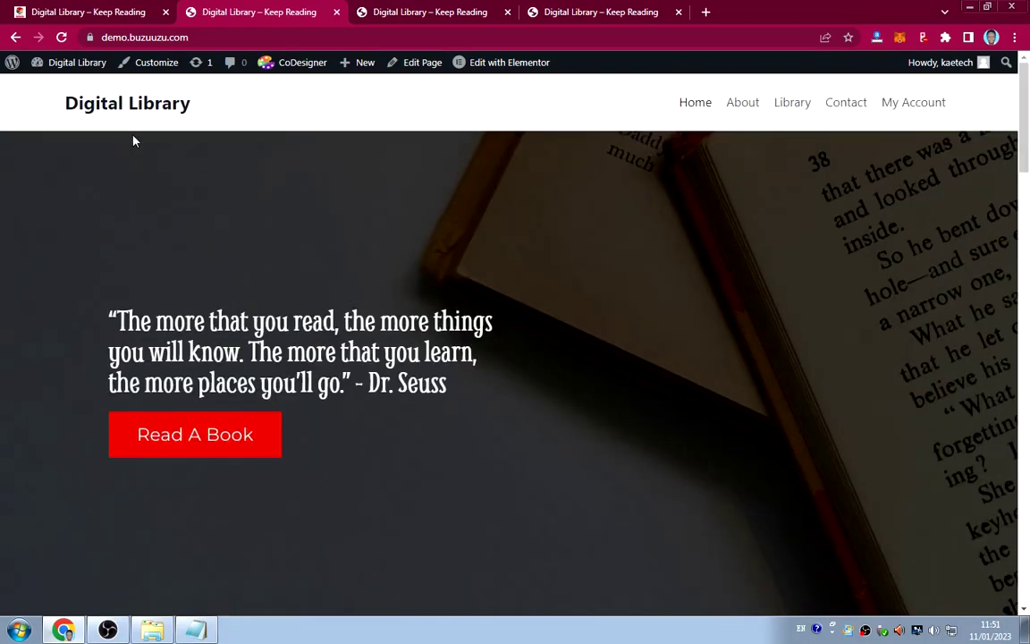
scroll(683, 309, down, 20)
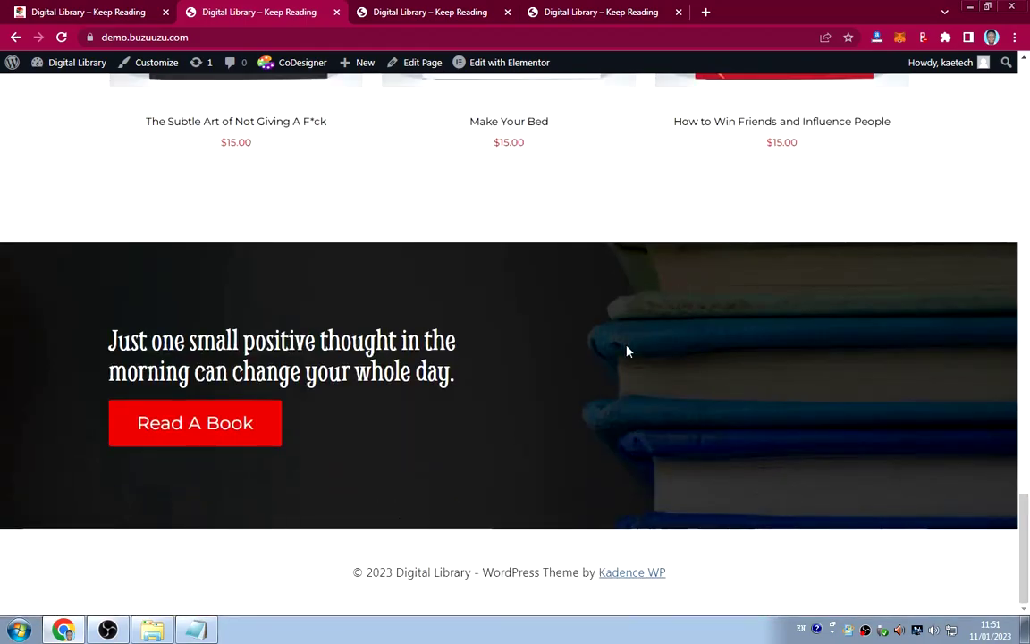
scroll(617, 331, up, 12)
scroll(623, 340, up, 10)
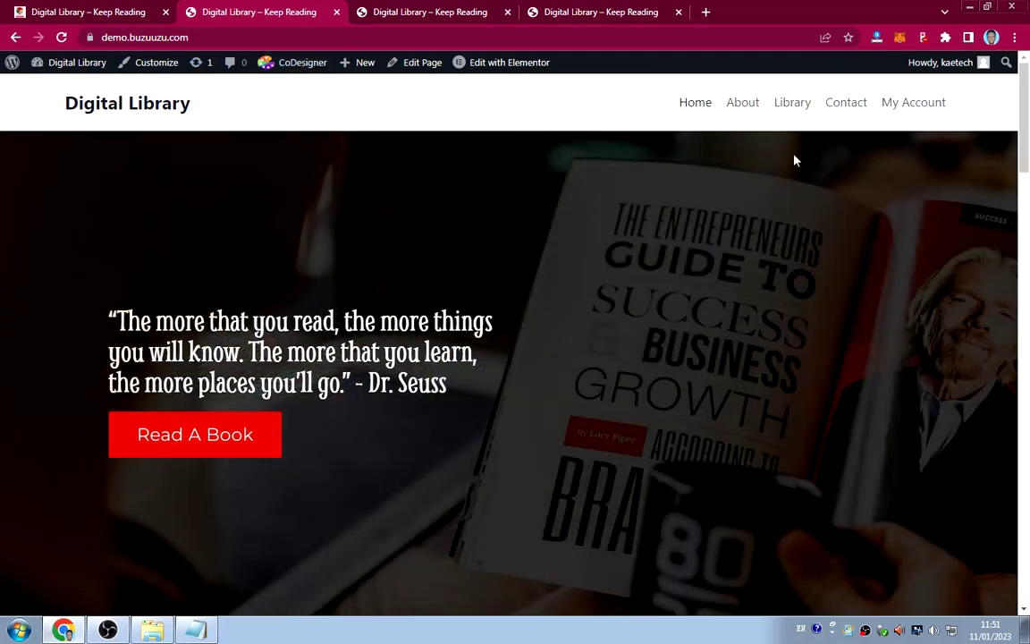
Compare the demo site's Library page with the reference site's Library page, from the title banner to the footer.
click(776, 116)
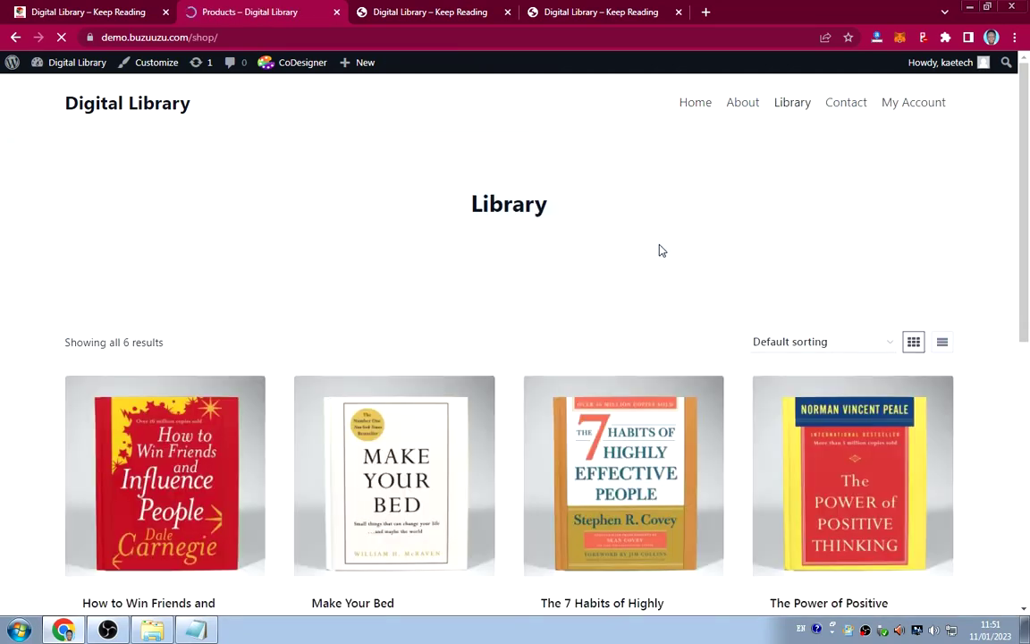
click(125, 12)
click(612, 216)
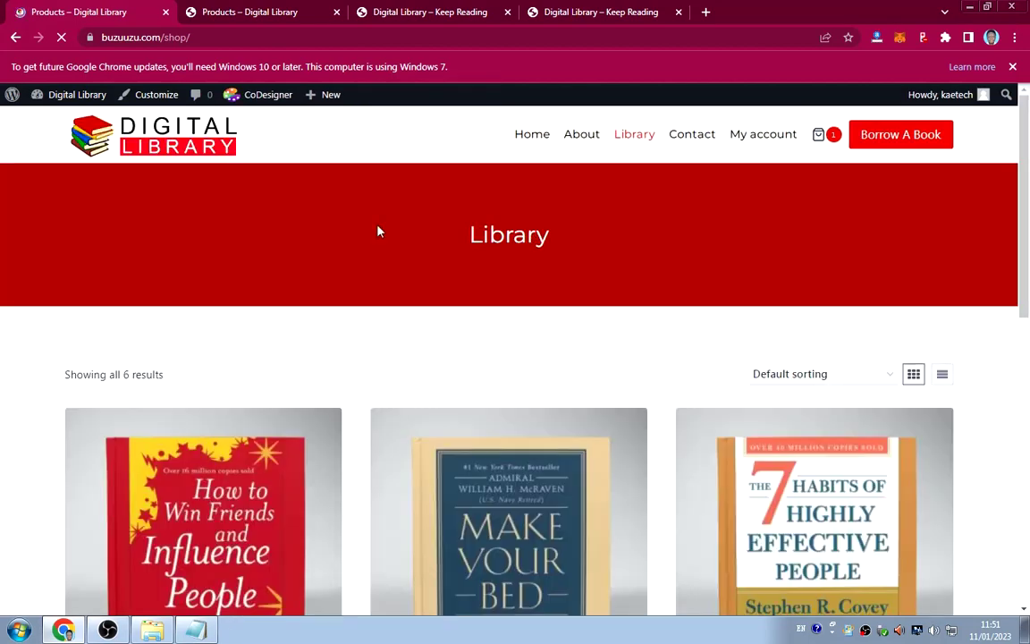
scroll(711, 264, down, 8)
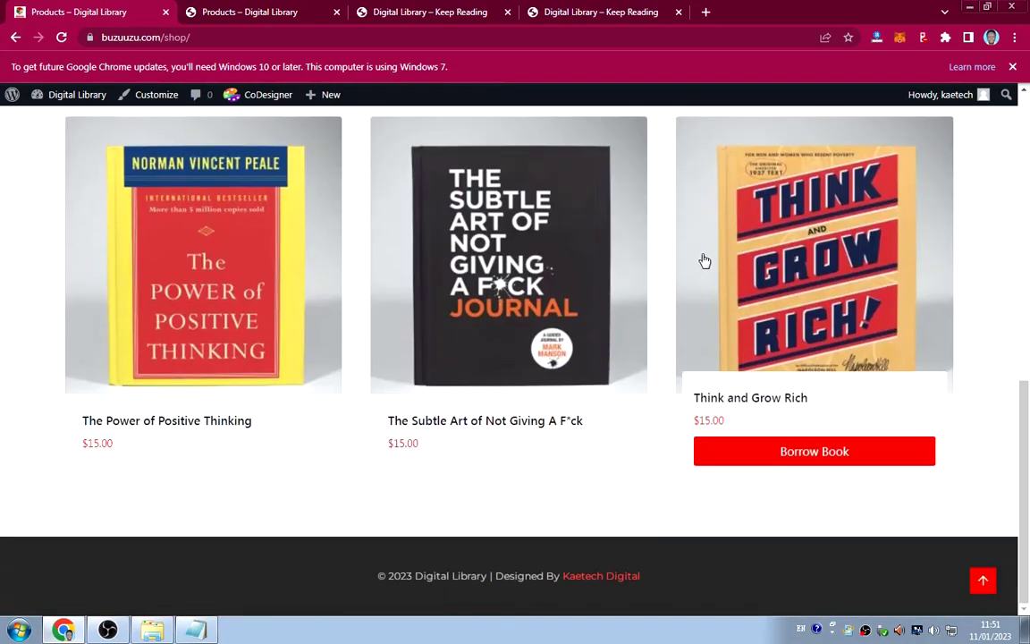
scroll(706, 261, up, 8)
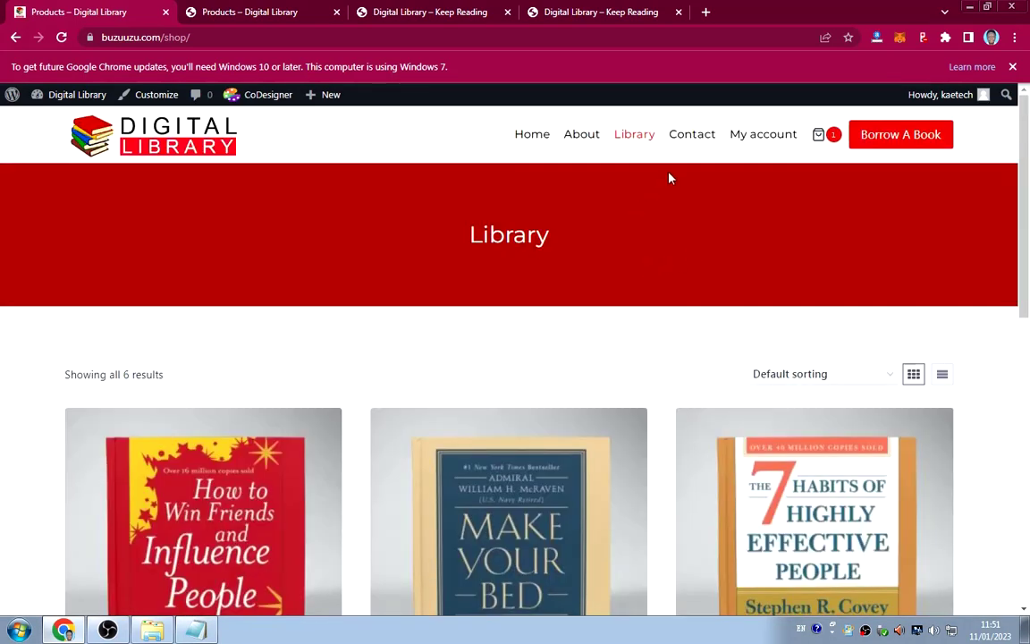
click(278, 12)
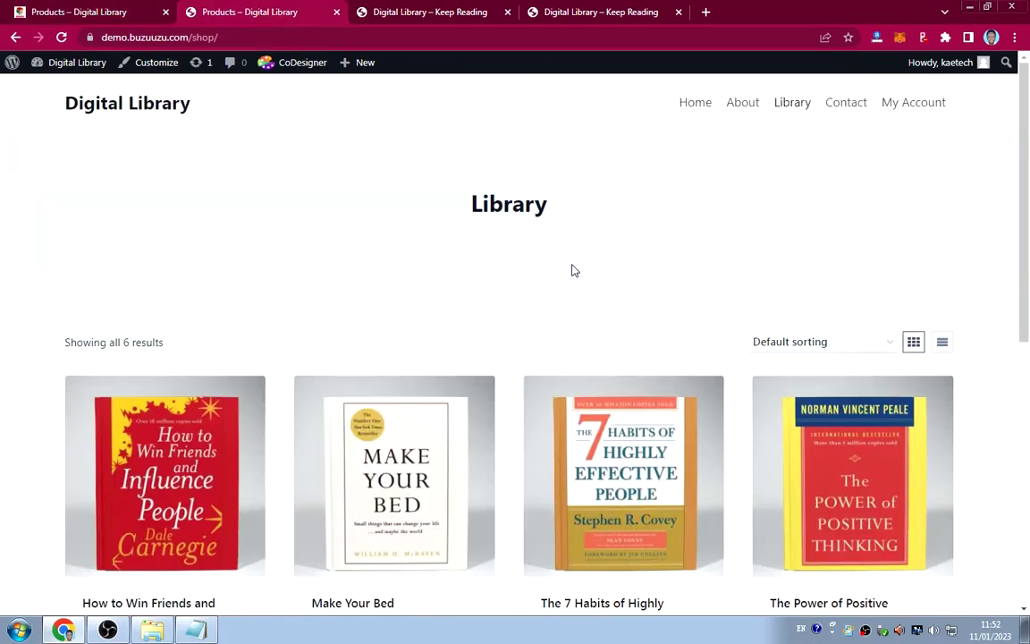
scroll(692, 290, down, 8)
scroll(692, 294, up, 8)
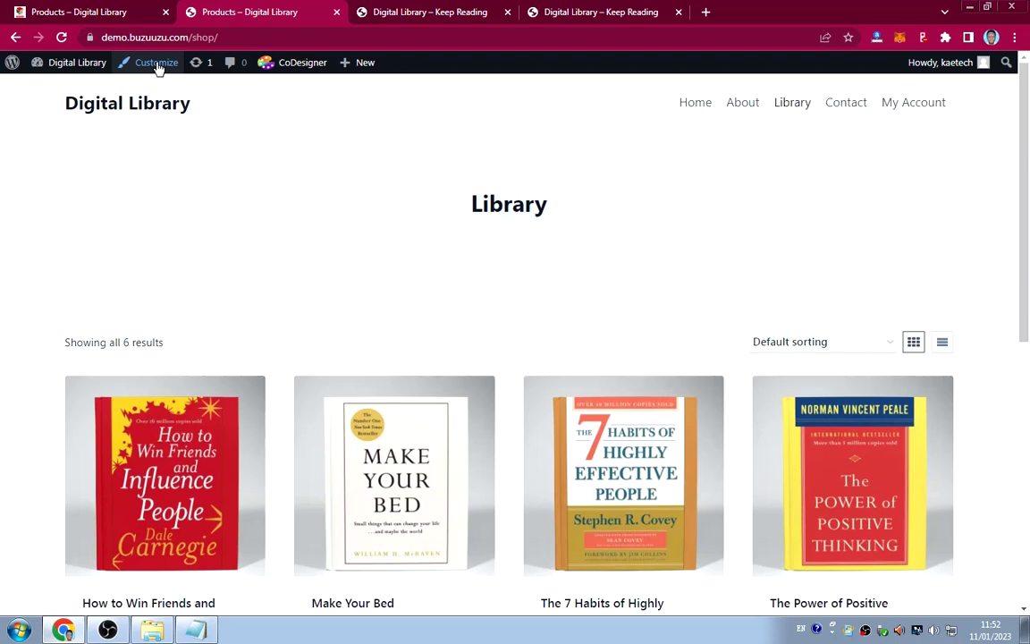
Open the demo site's WordPress dashboard in a new browser tab and launch the theme customizer from it.
mouse_move(54, 63)
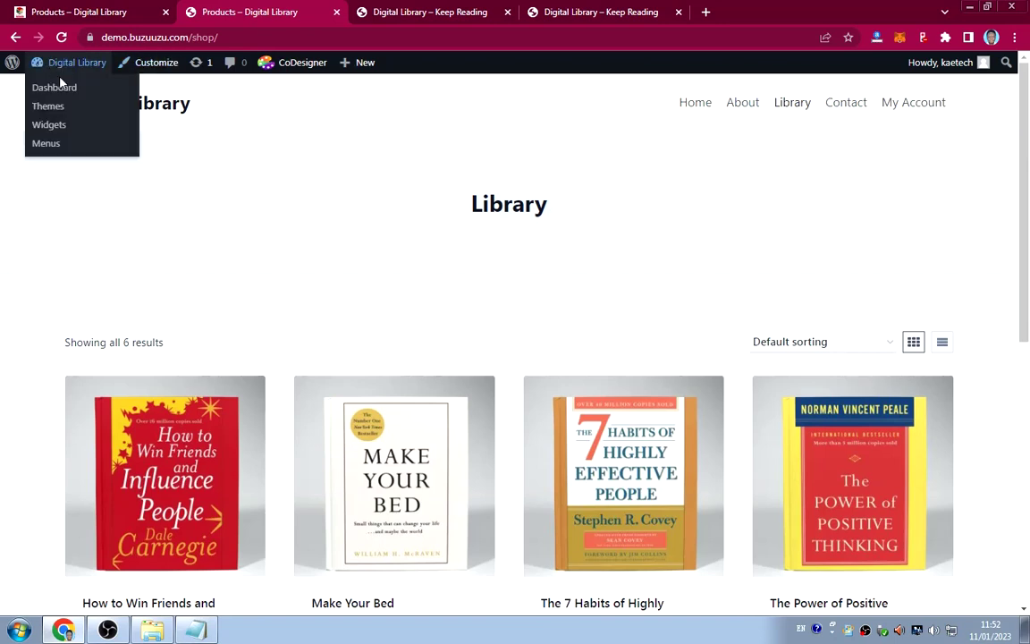
right_click(54, 95)
click(98, 102)
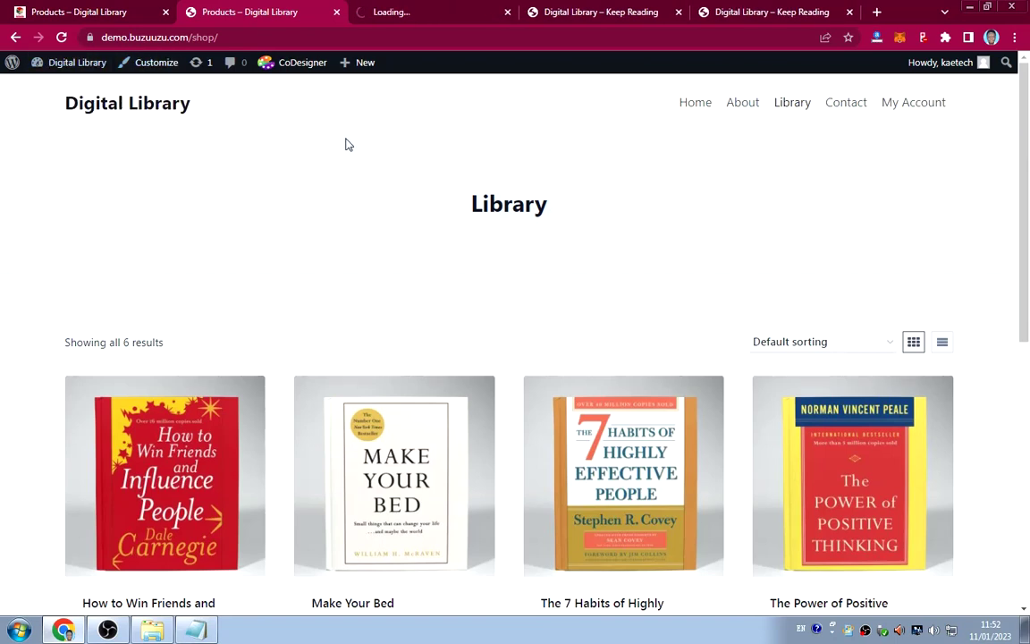
click(440, 16)
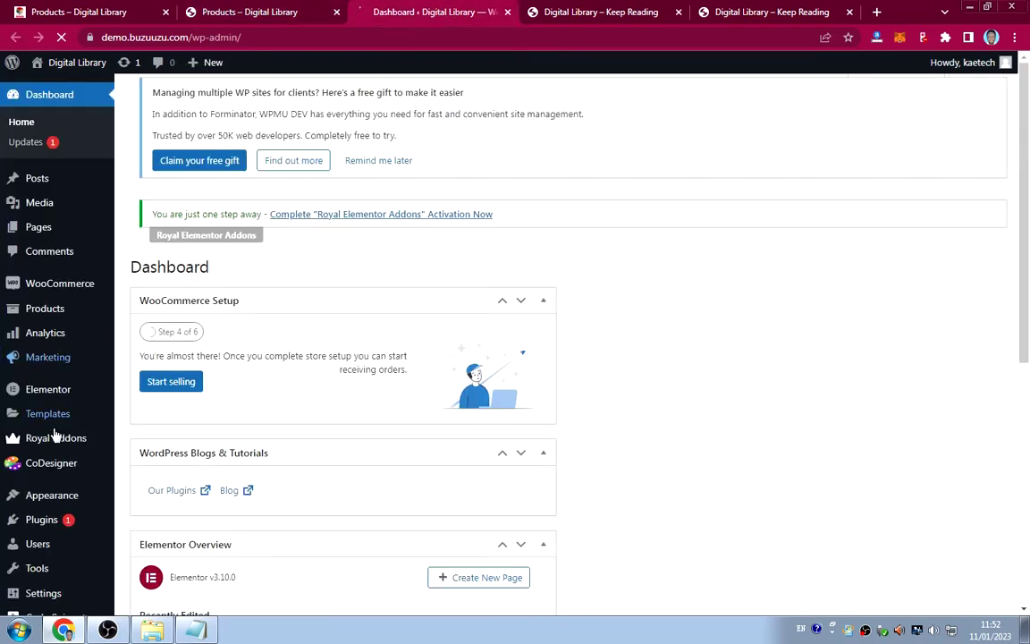
scroll(51, 427, down, 3)
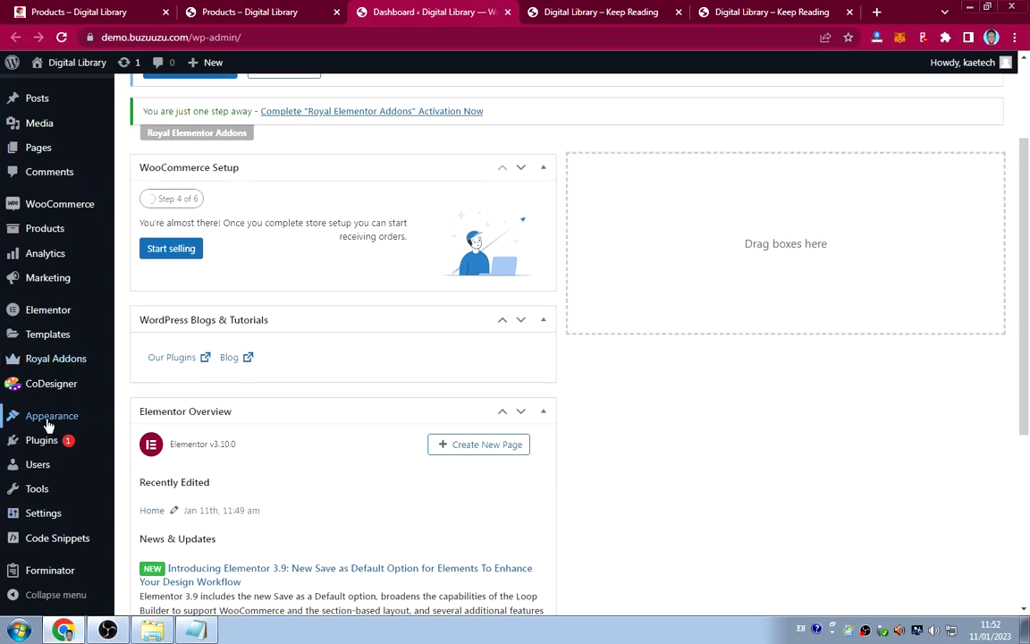
mouse_move(49, 420)
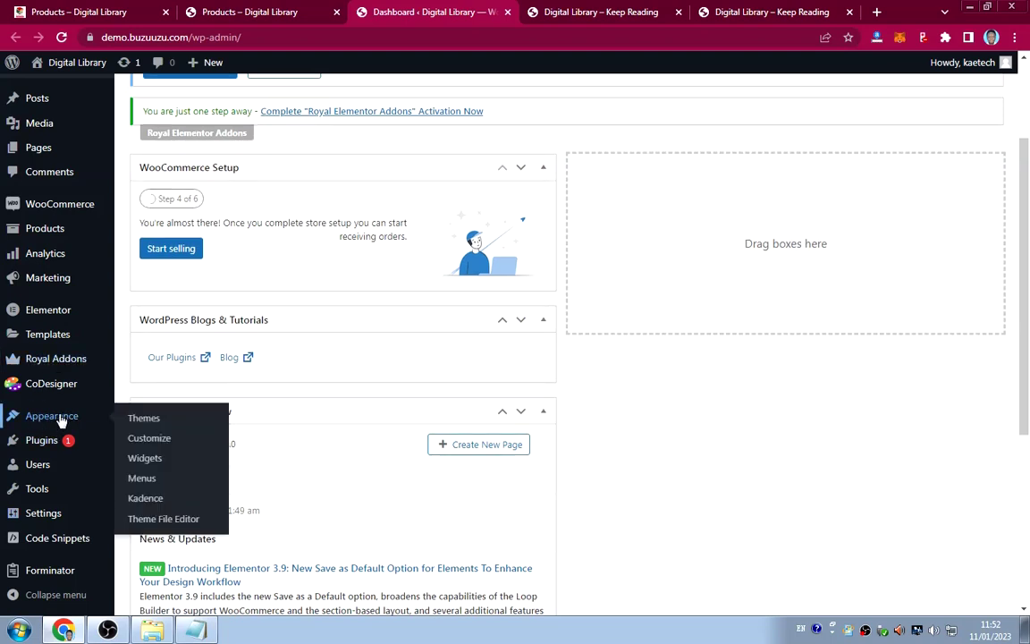
click(145, 442)
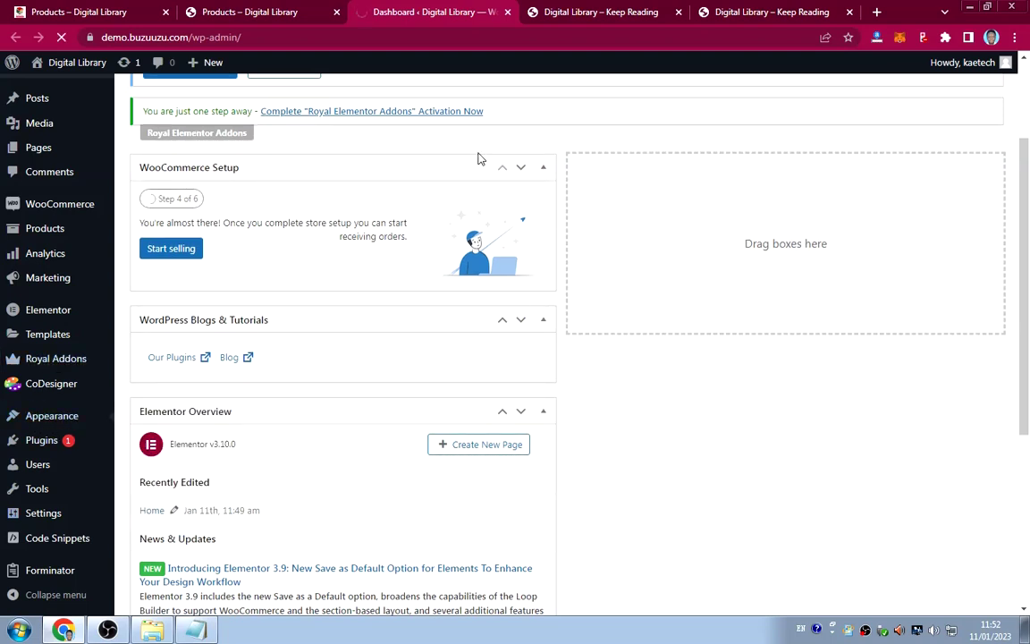
click(264, 12)
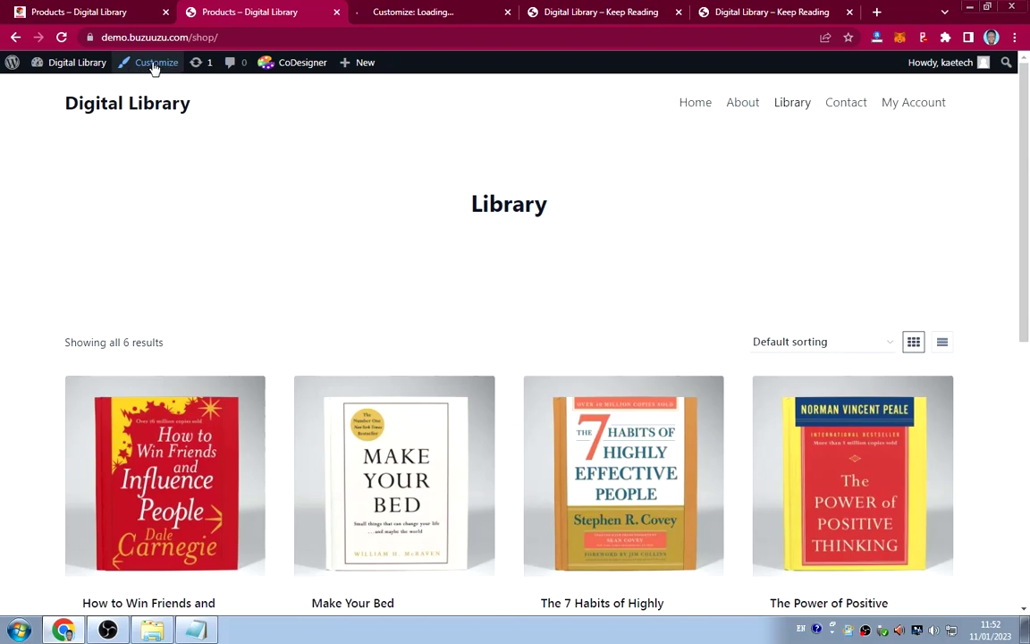
click(425, 15)
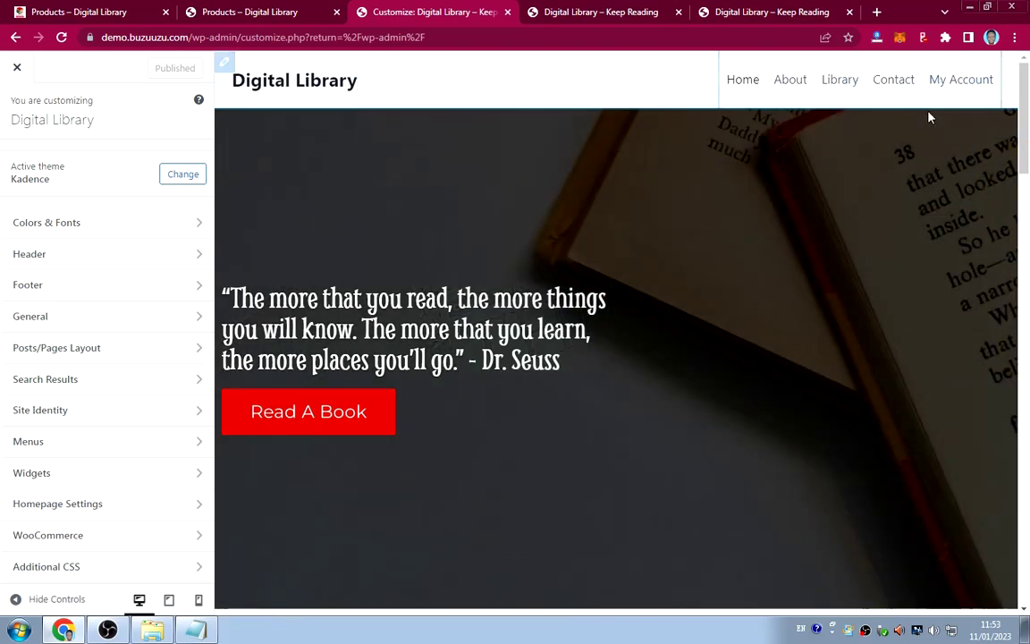
Open the Kadence theme's color settings in the customizer.
scroll(596, 326, down, 6)
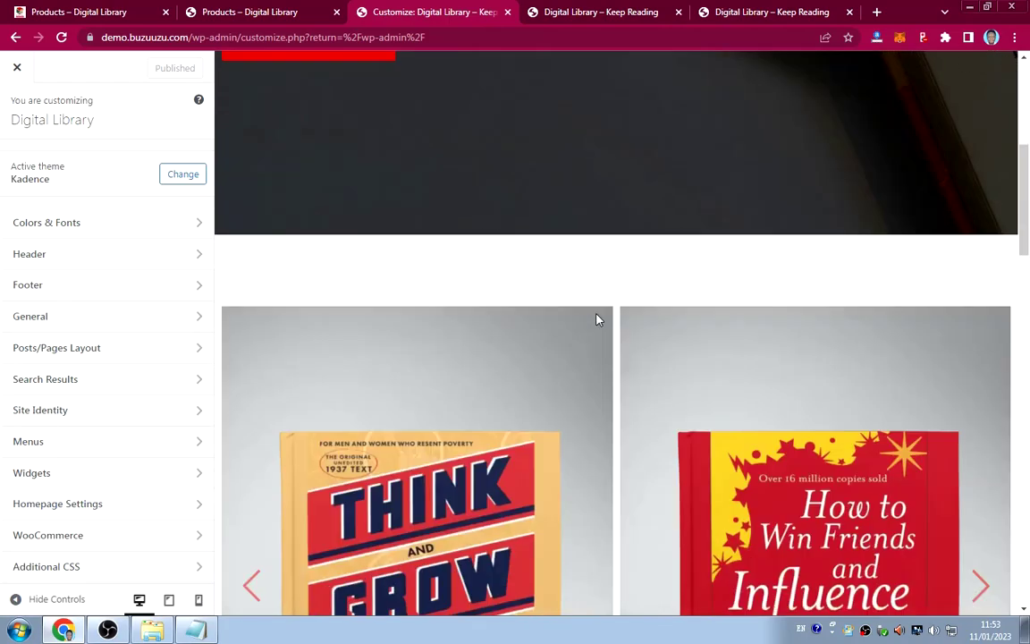
scroll(600, 313, down, 10)
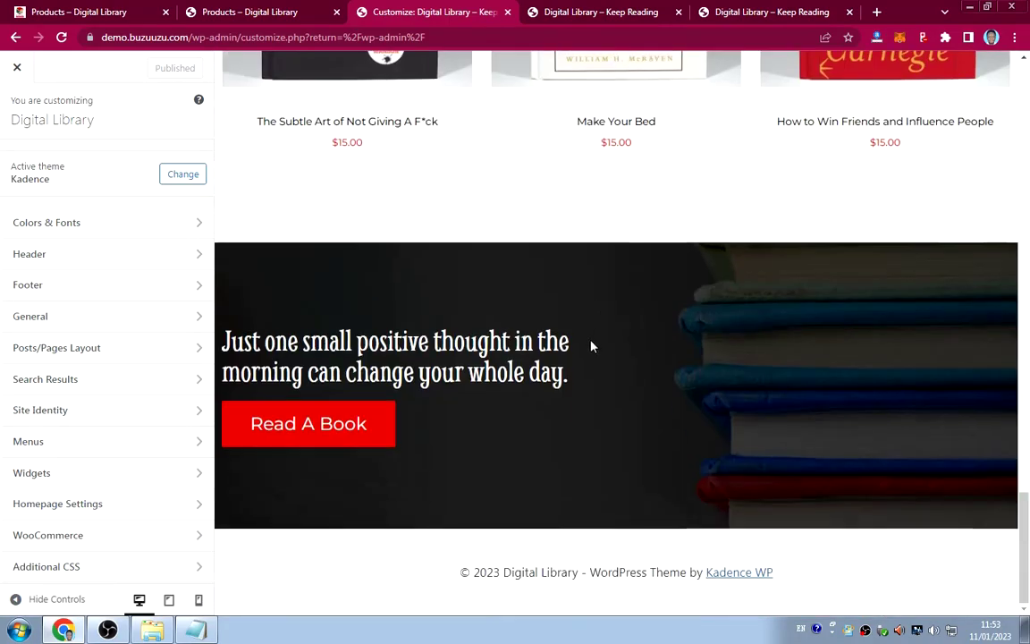
scroll(557, 350, up, 15)
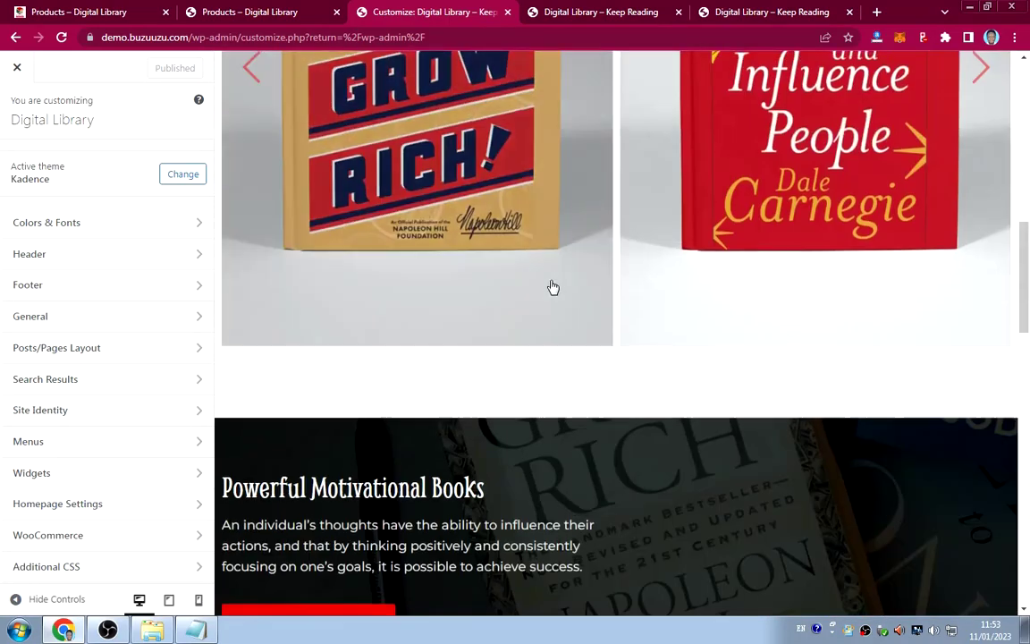
scroll(555, 286, up, 2)
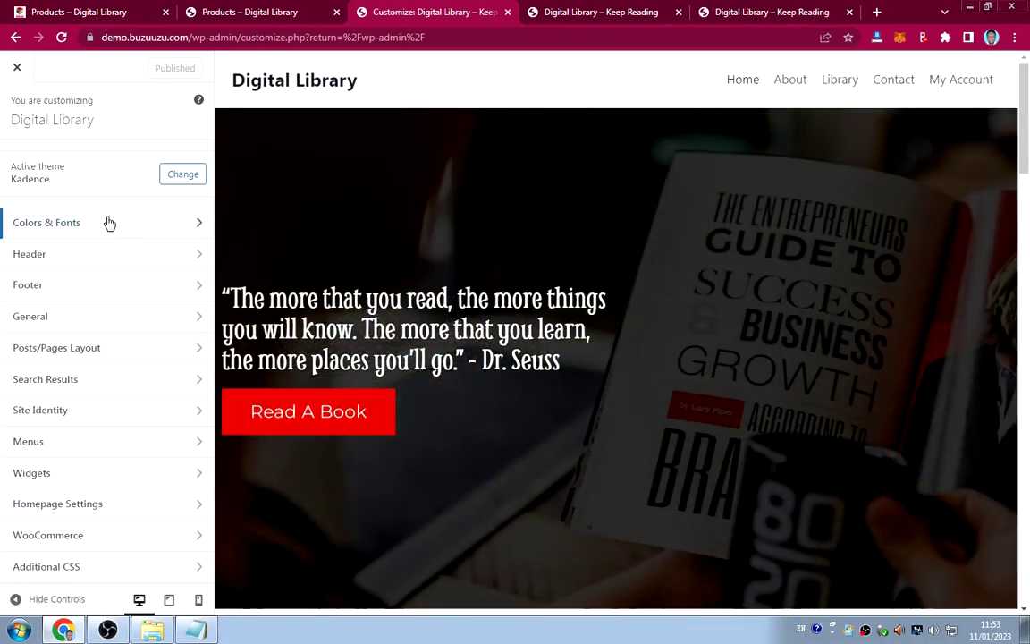
click(108, 223)
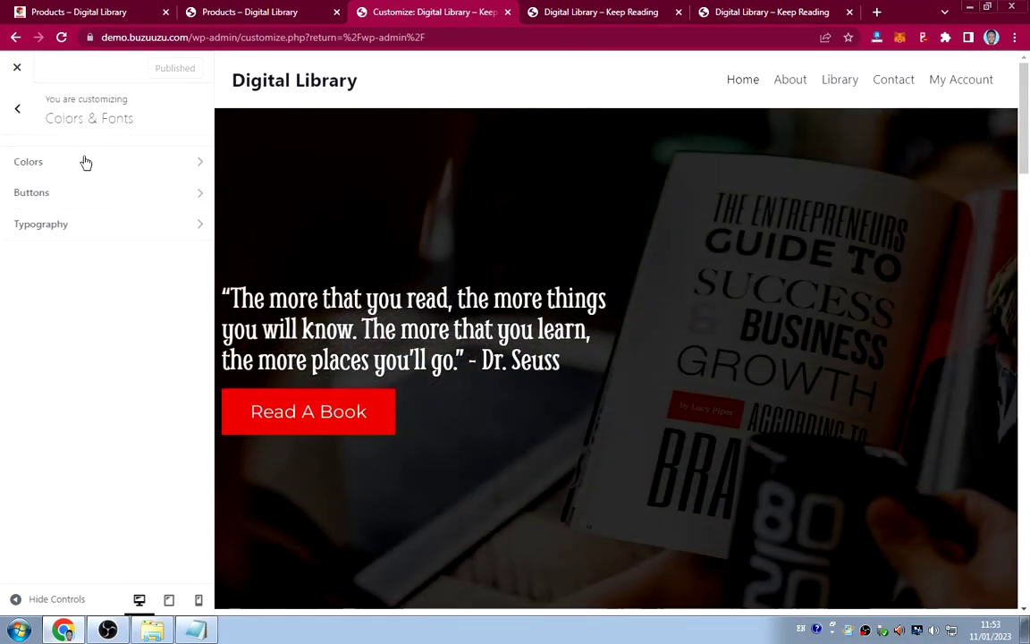
click(117, 170)
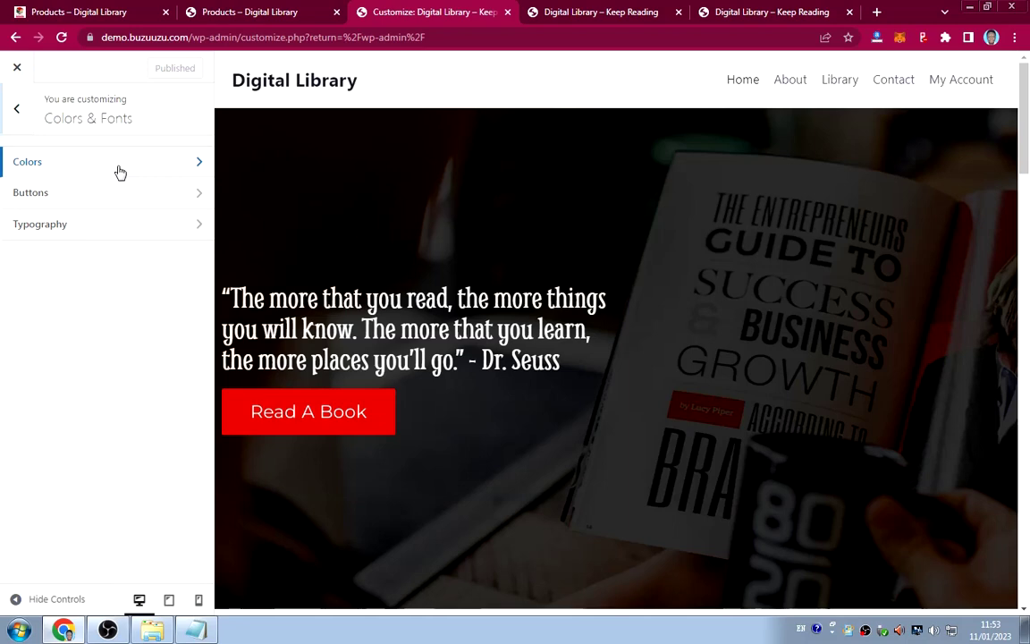
Set the first Global Palette color to the red E30D0D copied from the Notepad notes.
click(25, 199)
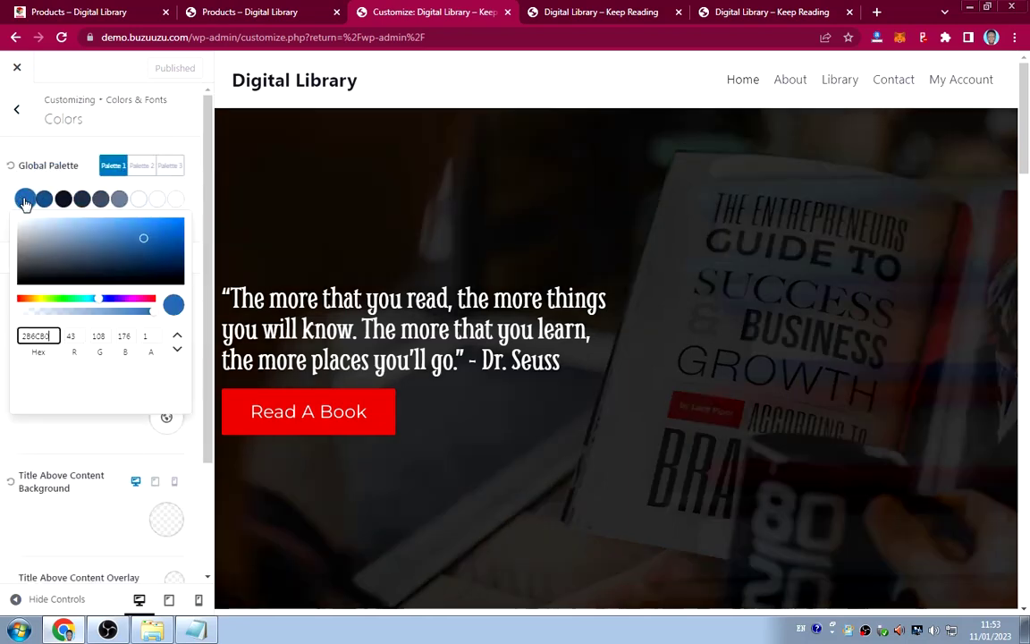
click(196, 631)
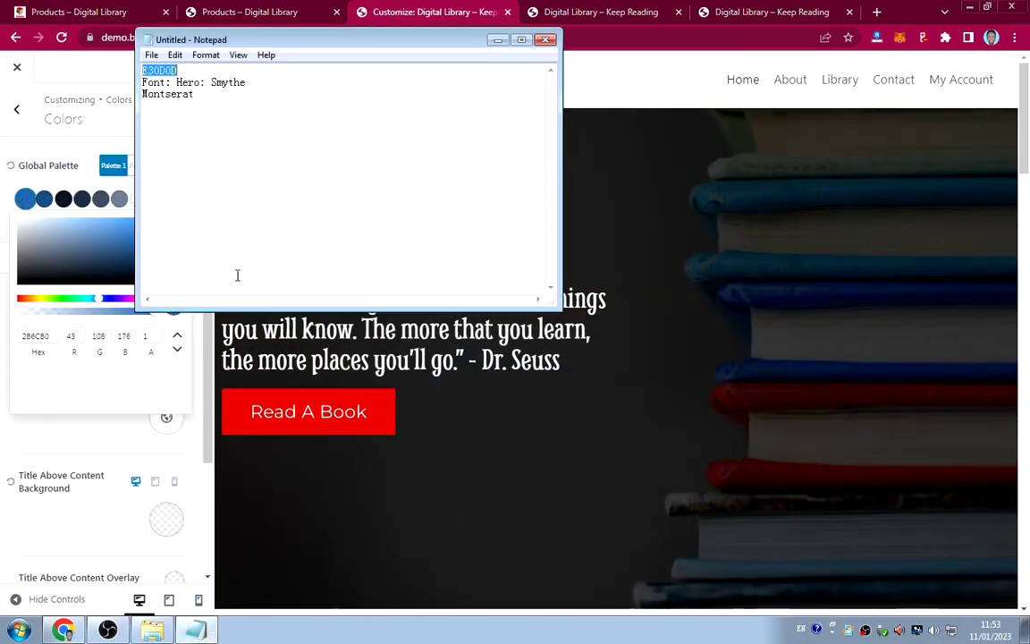
right_click(164, 72)
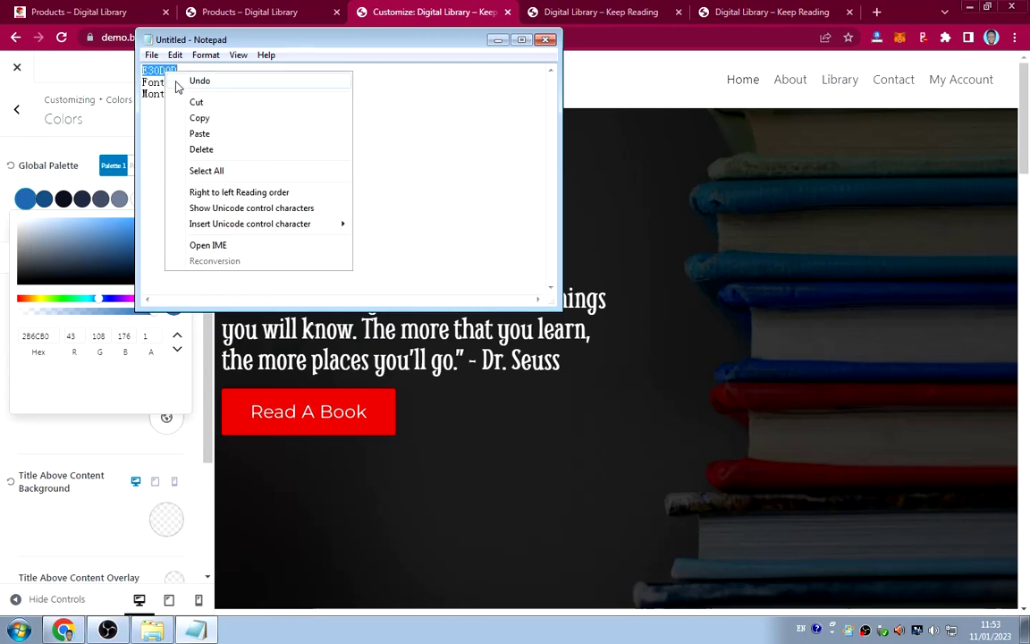
click(204, 126)
click(44, 336)
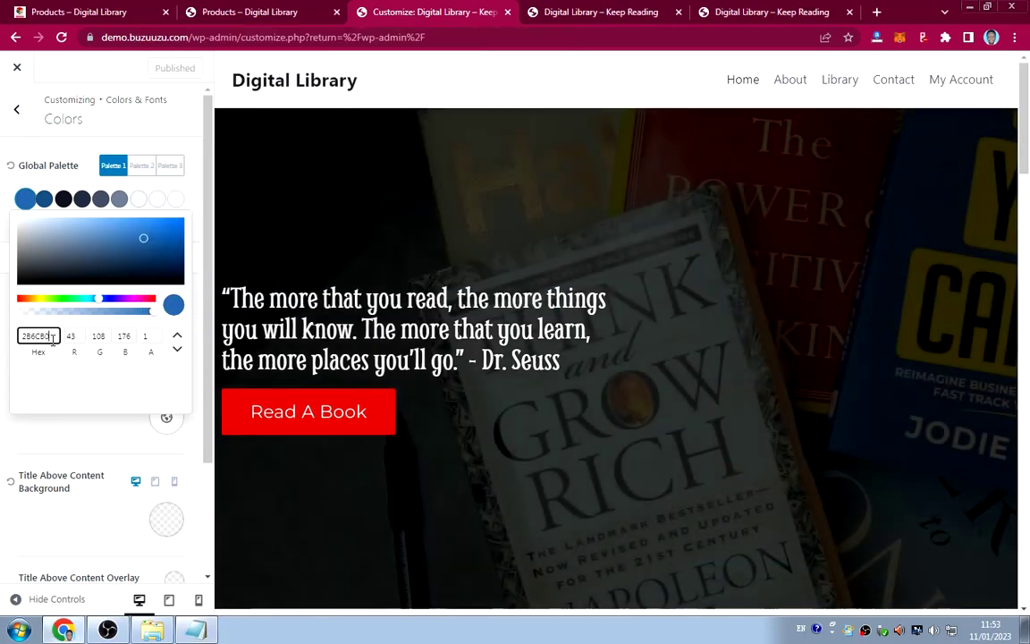
drag(51, 336, 6, 320)
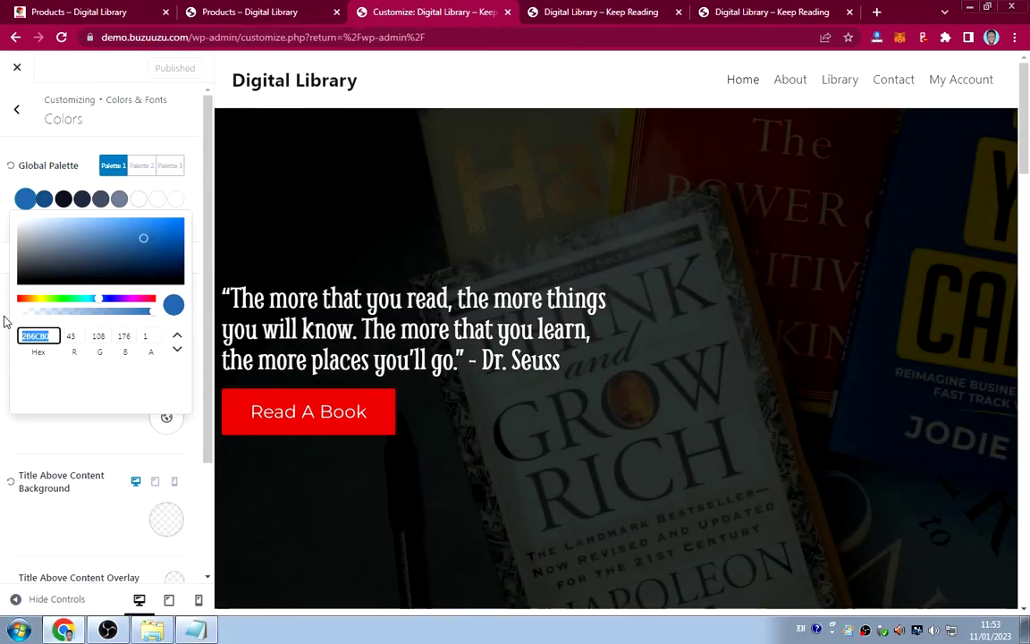
key(ctrl+v)
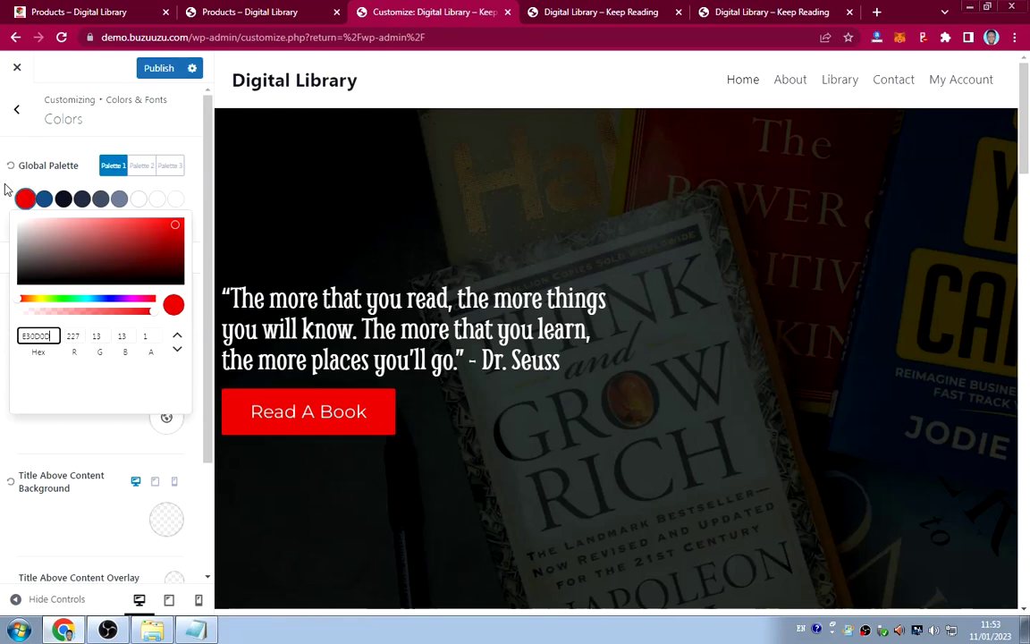
click(7, 186)
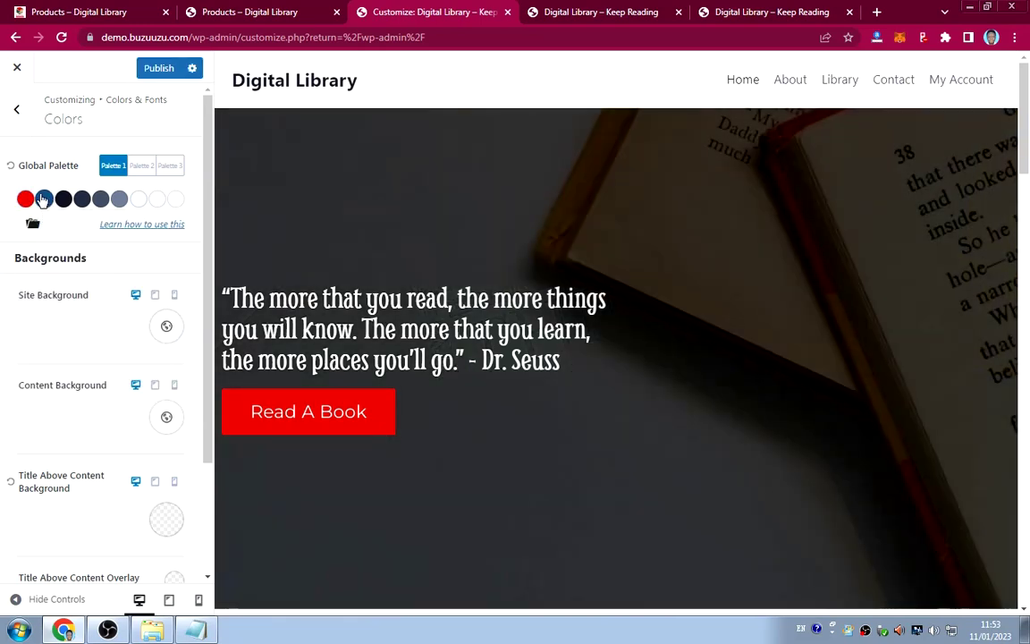
Set the second Global Palette color to the E30D0D red from Notepad and darken it to BB0202.
click(43, 198)
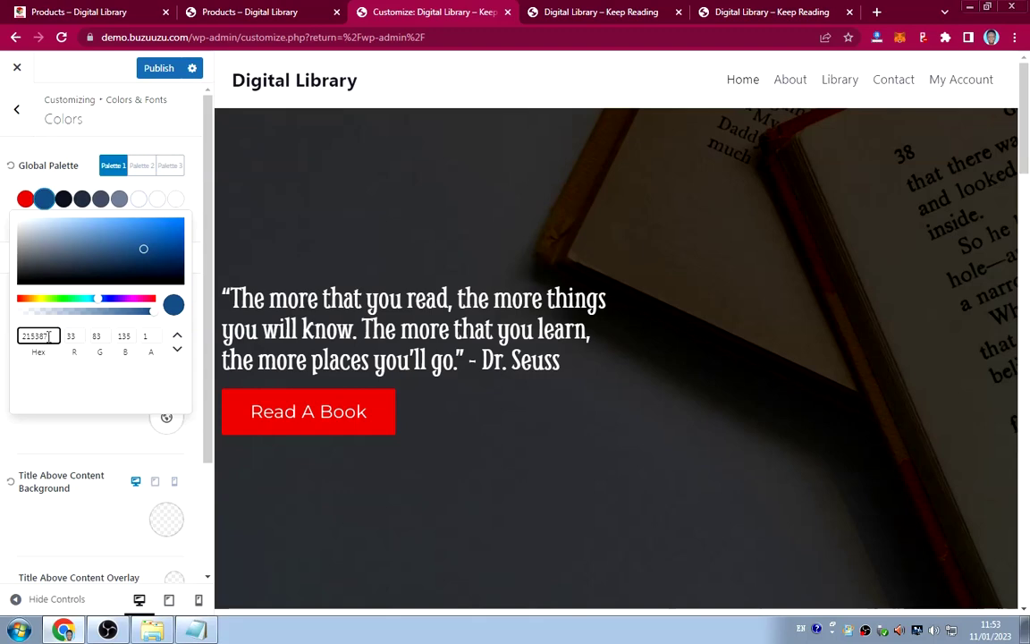
drag(49, 335, 25, 335)
key(End)
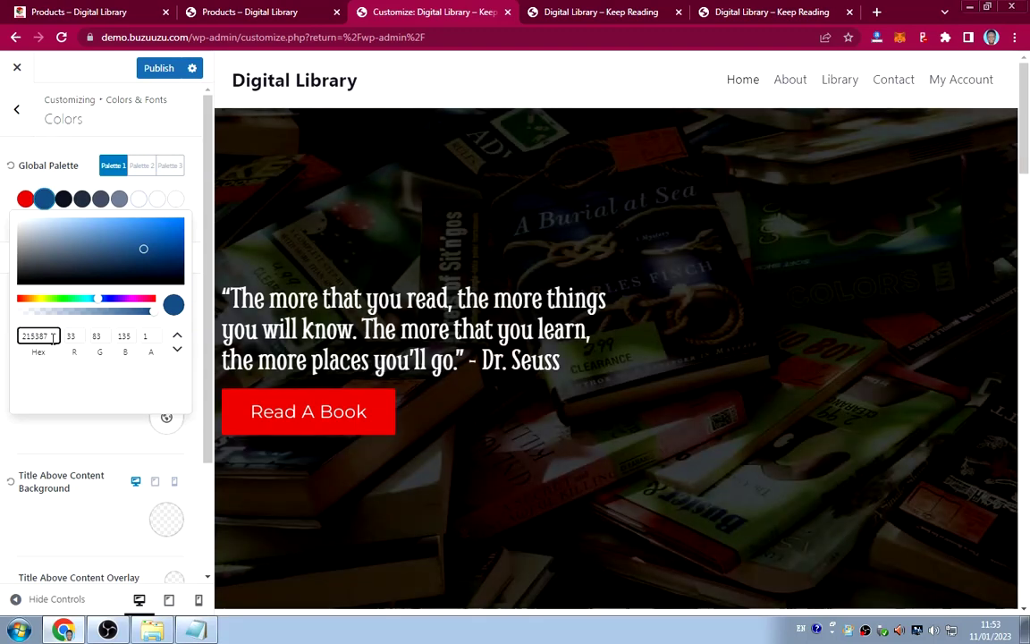
drag(50, 335, 2, 327)
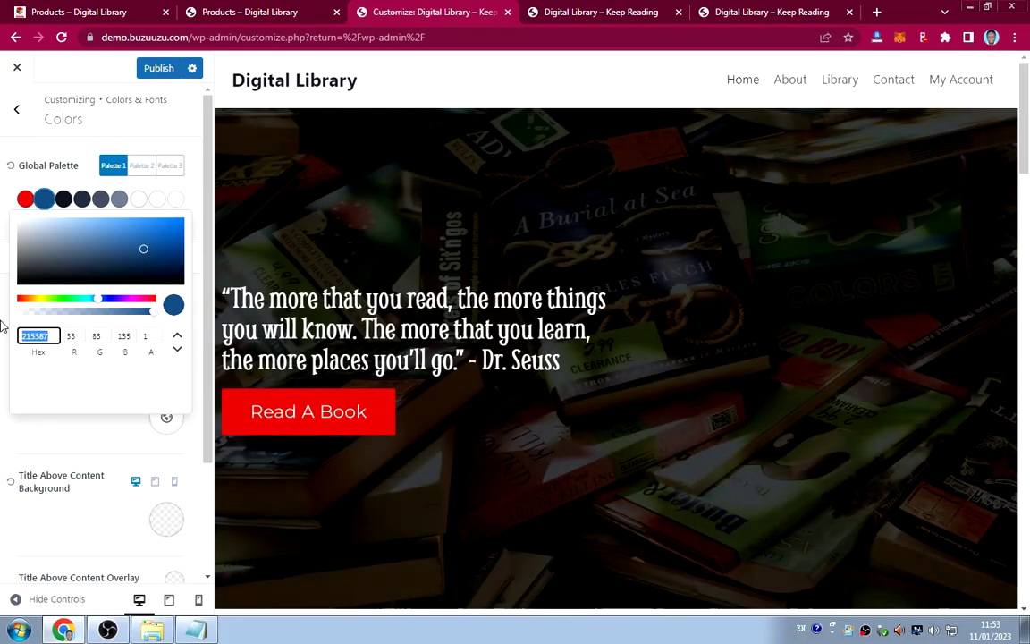
click(3, 327)
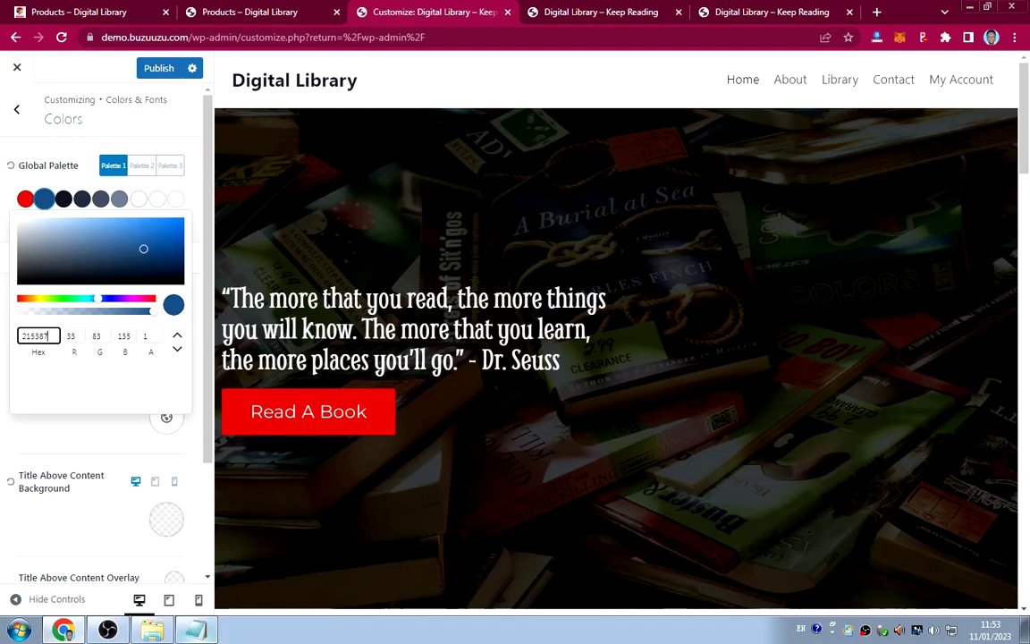
click(195, 631)
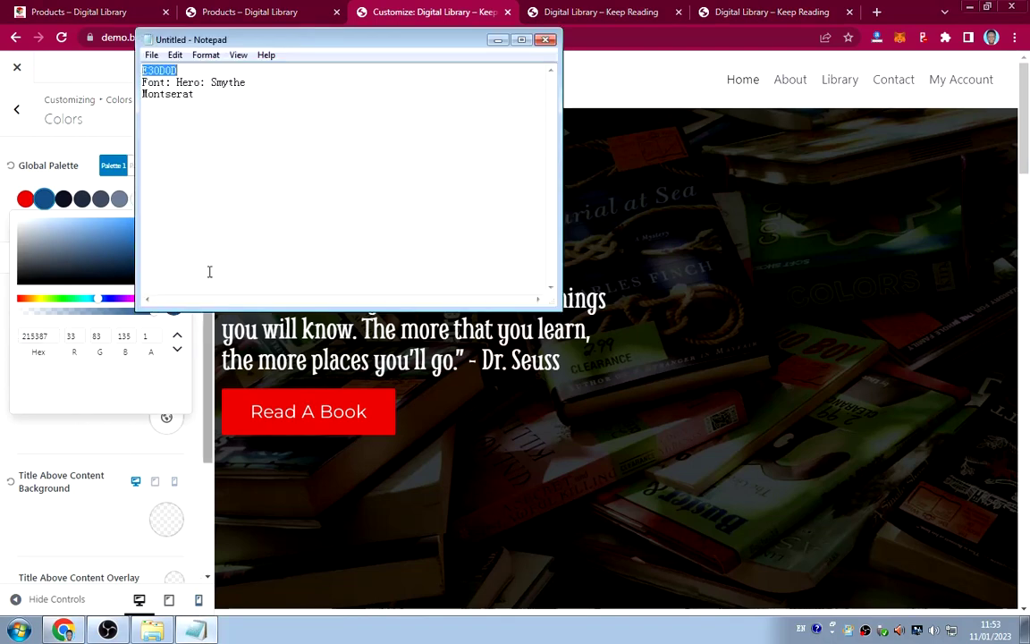
right_click(145, 69)
click(200, 114)
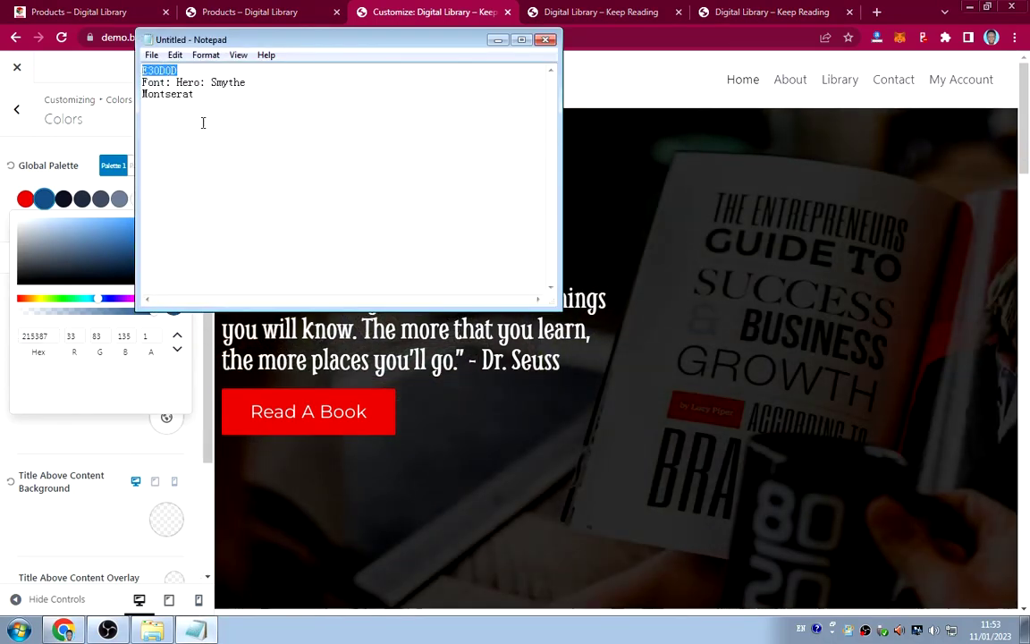
click(55, 336)
drag(54, 337, 18, 335)
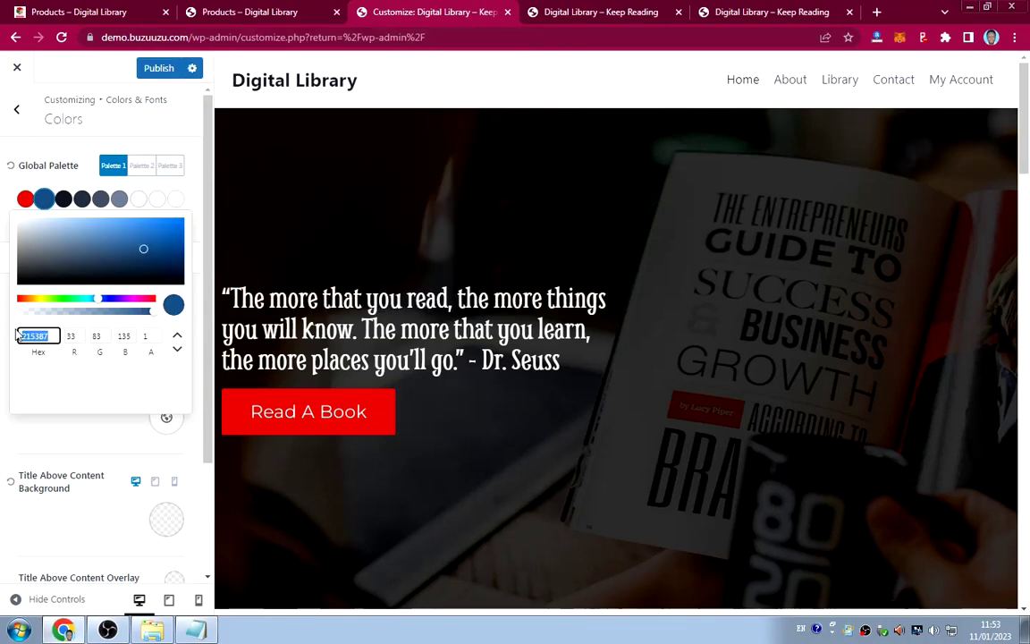
key(ctrl+v)
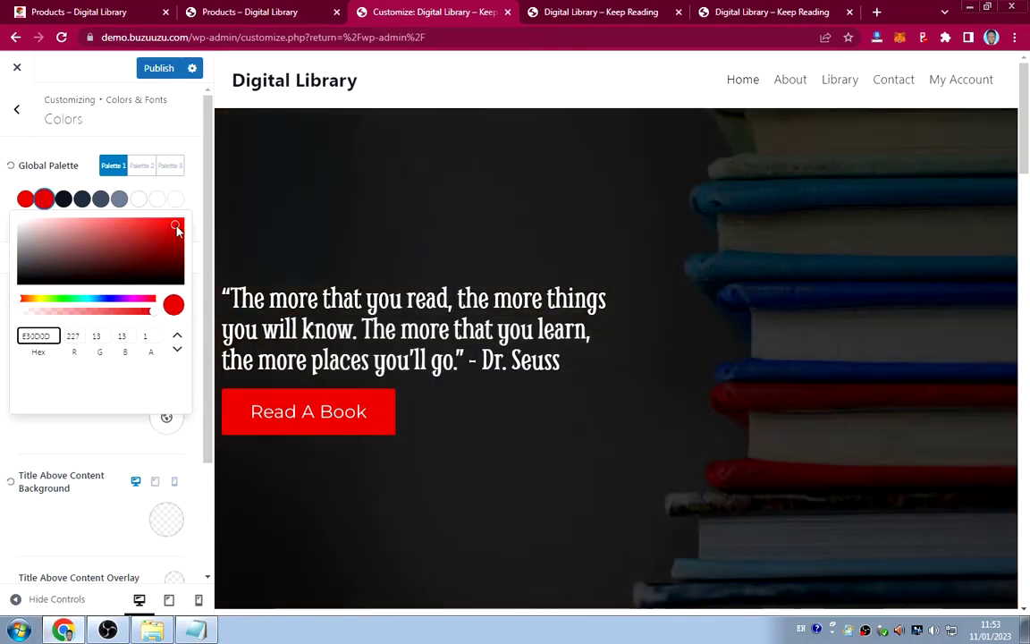
drag(179, 229, 184, 241)
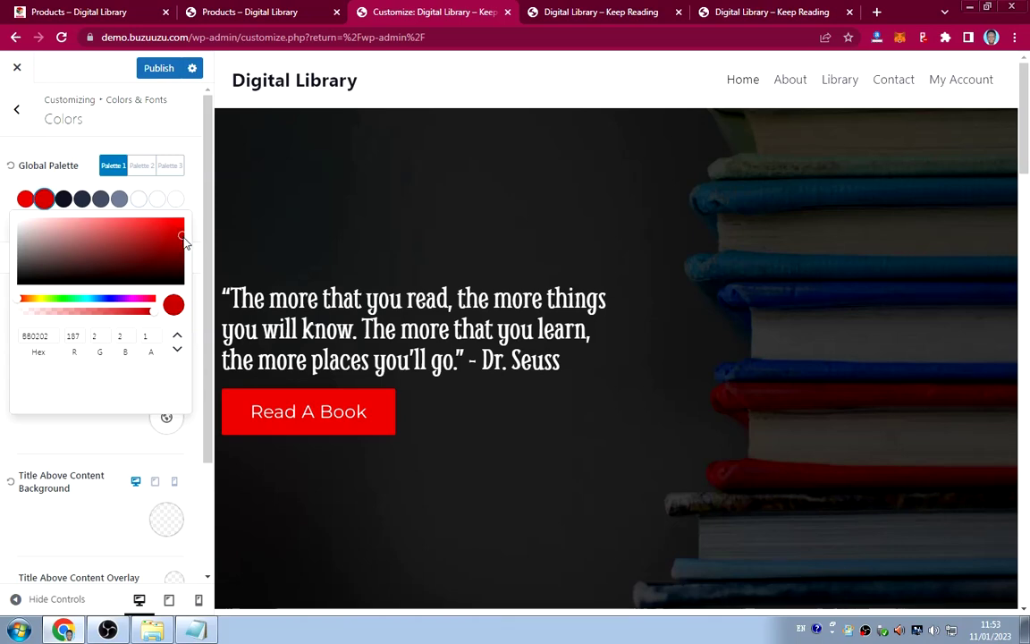
click(23, 186)
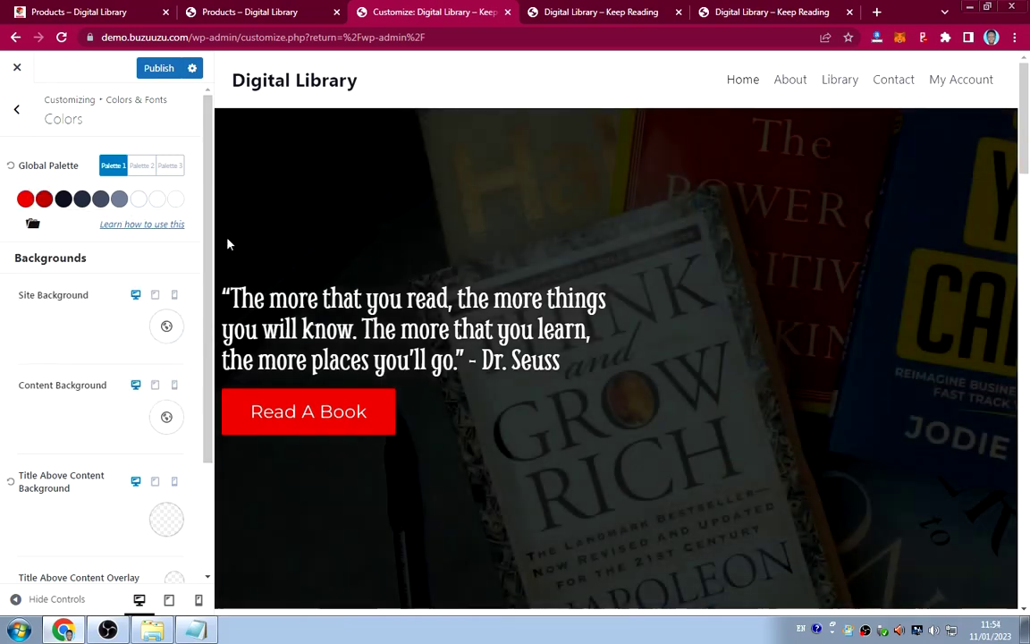
Set the content links' style to No Underline and publish the color changes.
scroll(120, 415, down, 2)
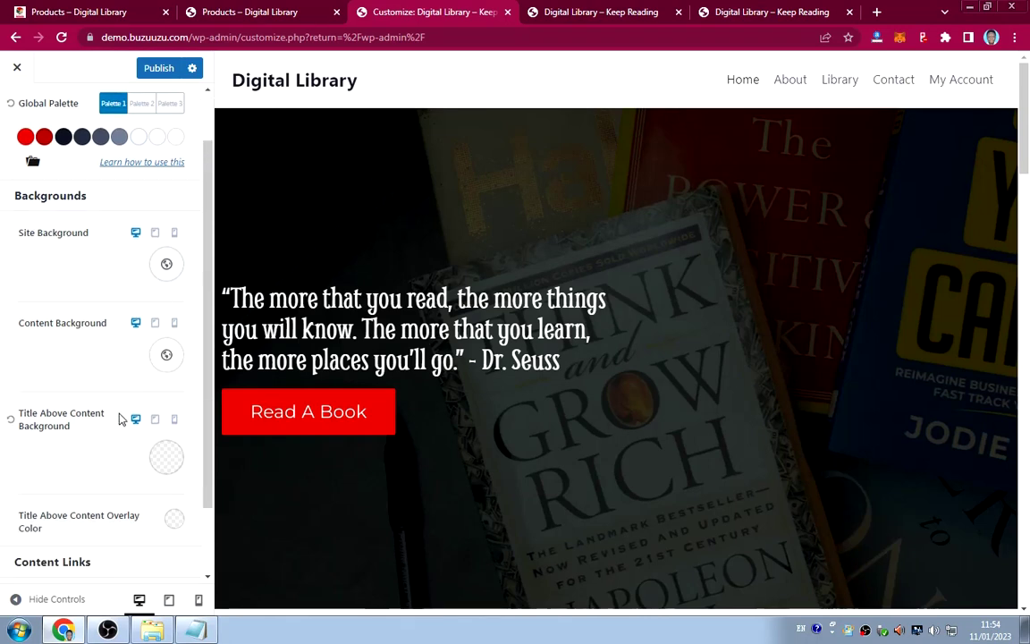
scroll(120, 416, up, 2)
scroll(120, 413, down, 3)
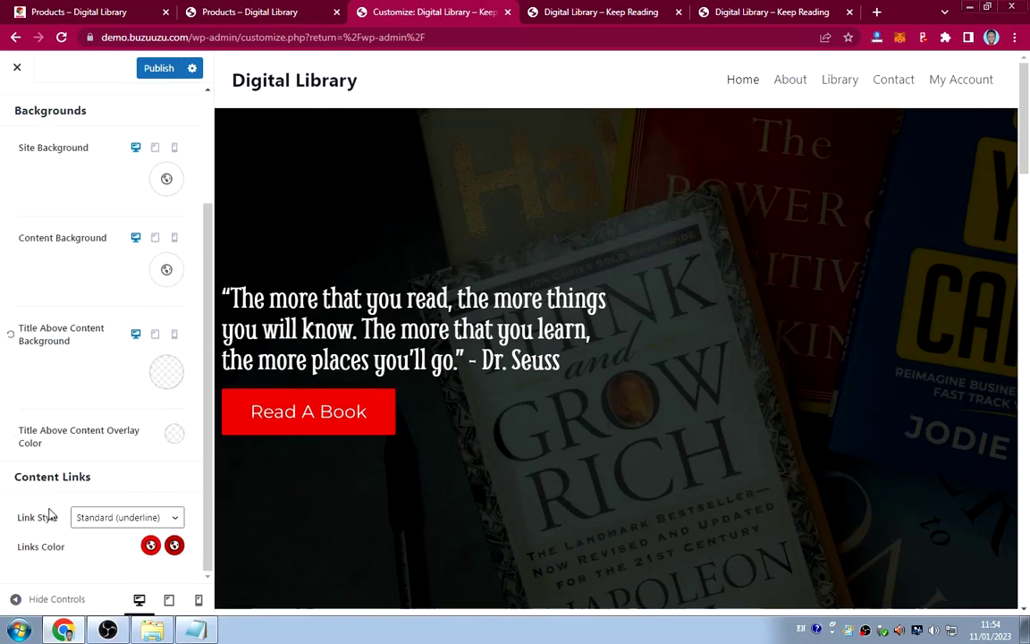
click(113, 516)
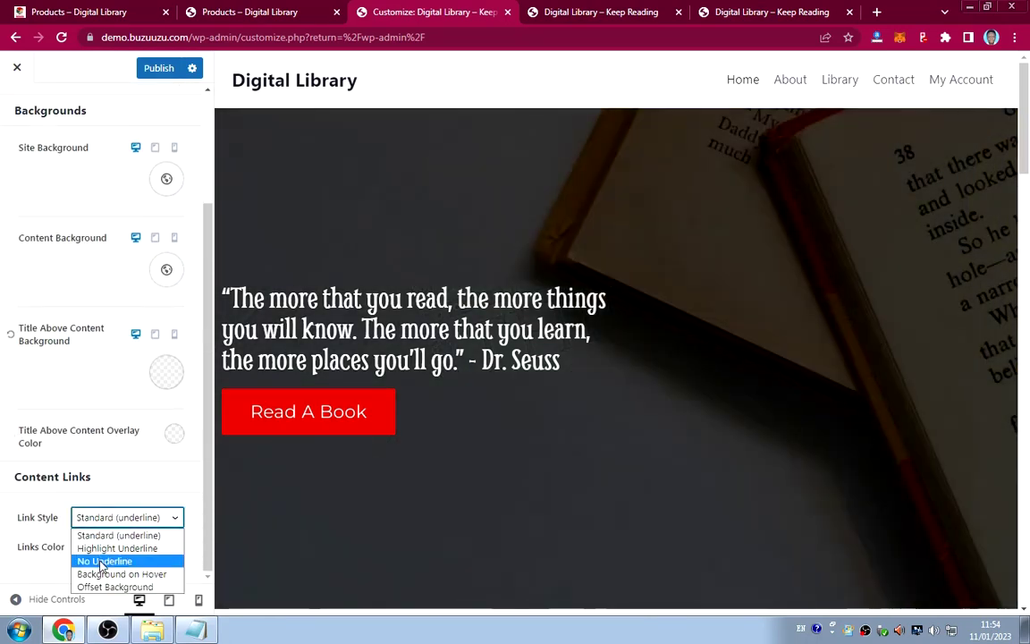
click(94, 560)
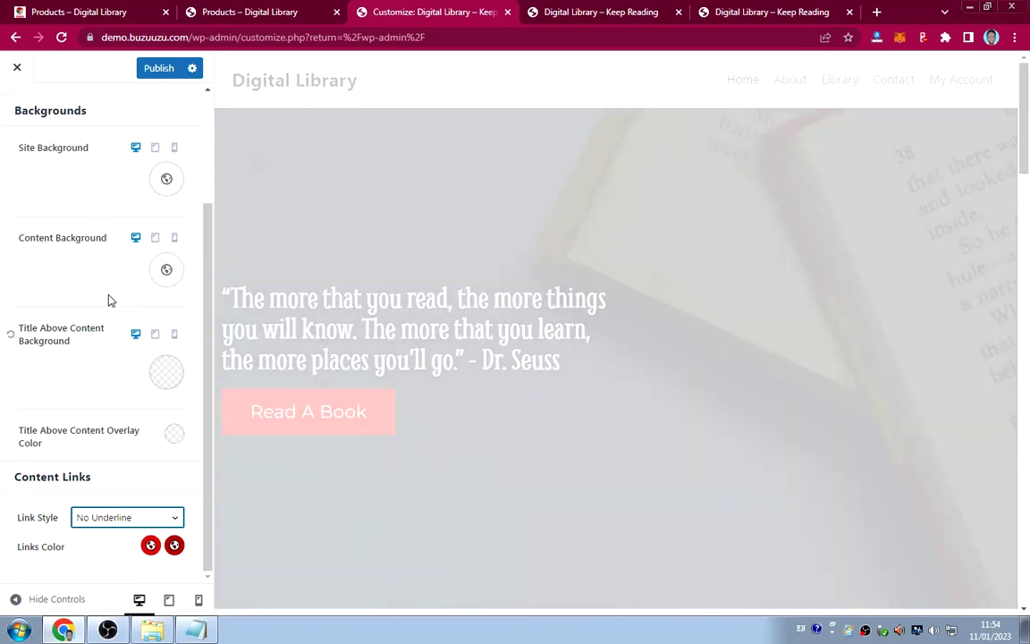
click(158, 71)
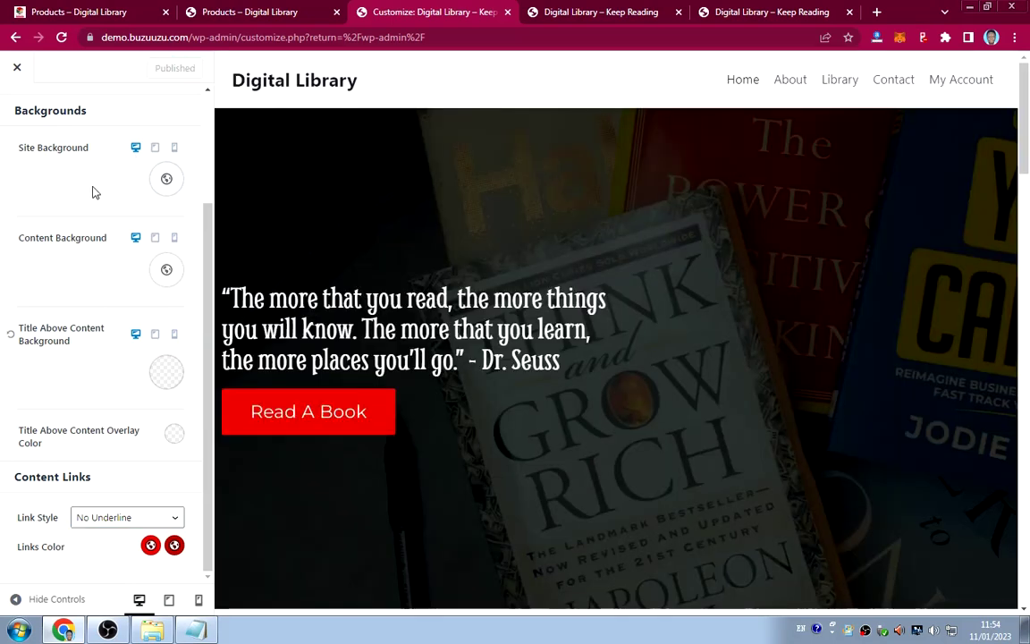
Check the theme's button settings for the text, background and border colors.
scroll(92, 191, up, 3)
click(18, 110)
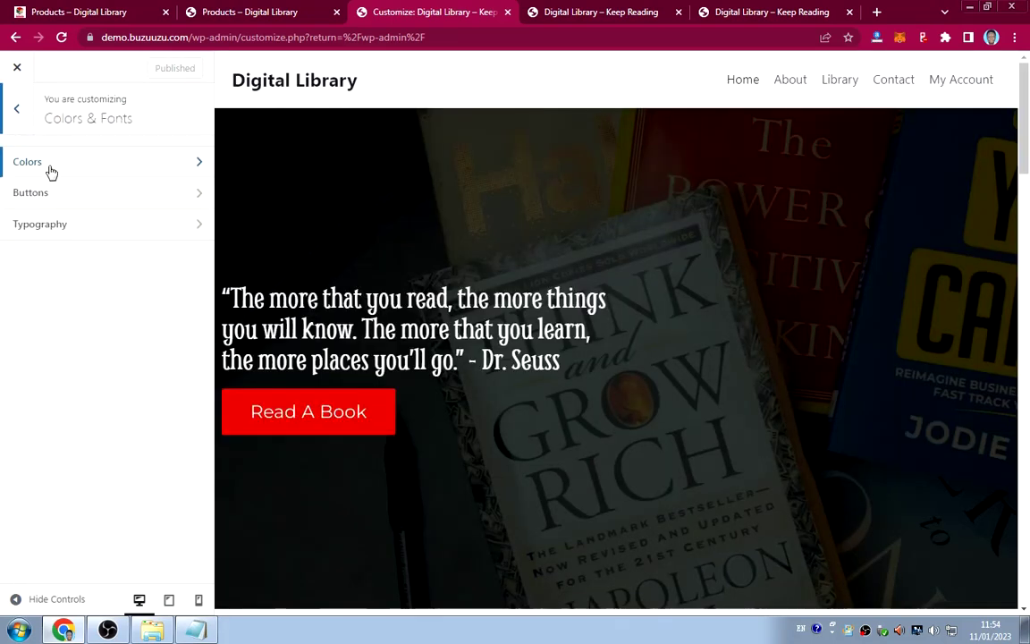
click(79, 205)
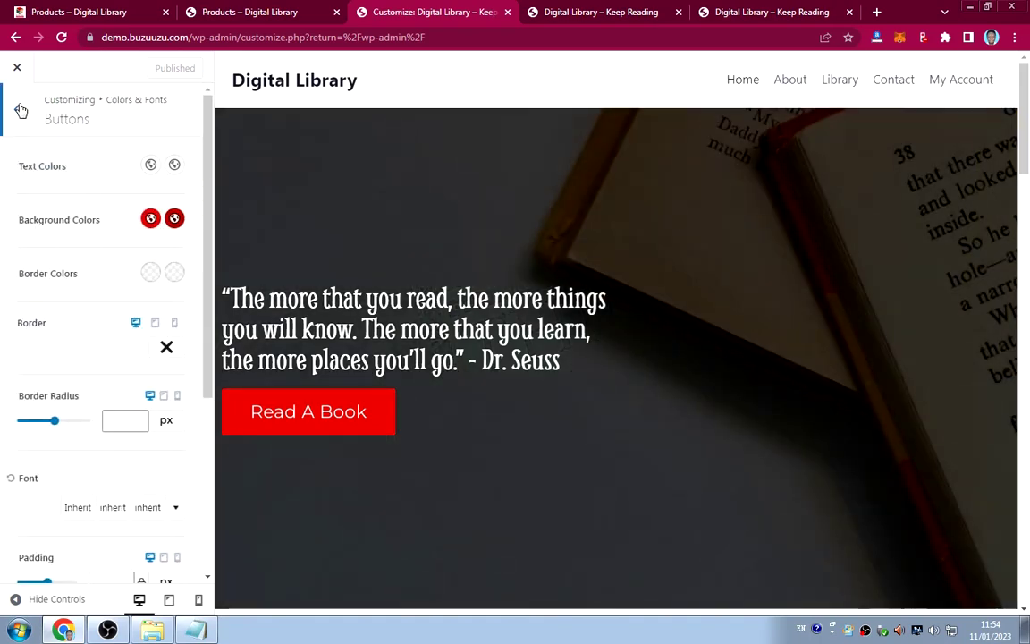
click(19, 108)
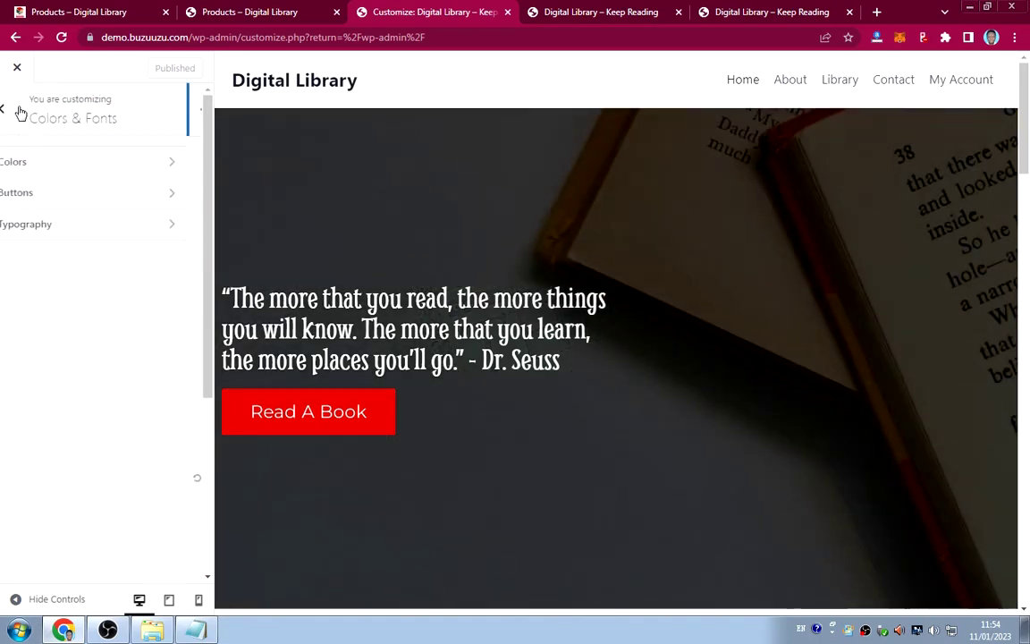
Set the theme's base font to Montserrat in the typography settings.
click(79, 229)
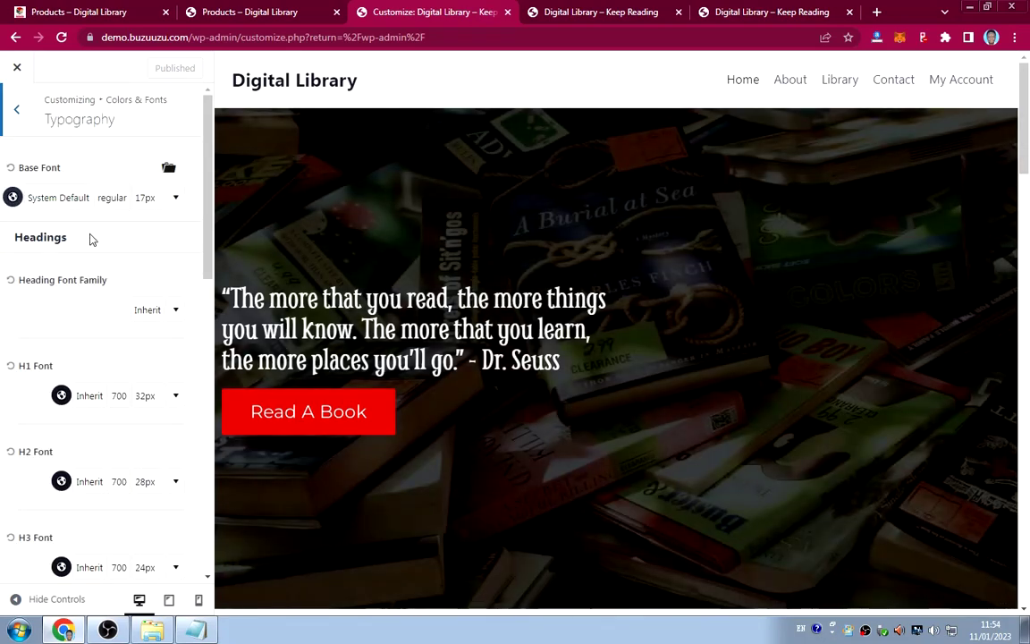
click(62, 198)
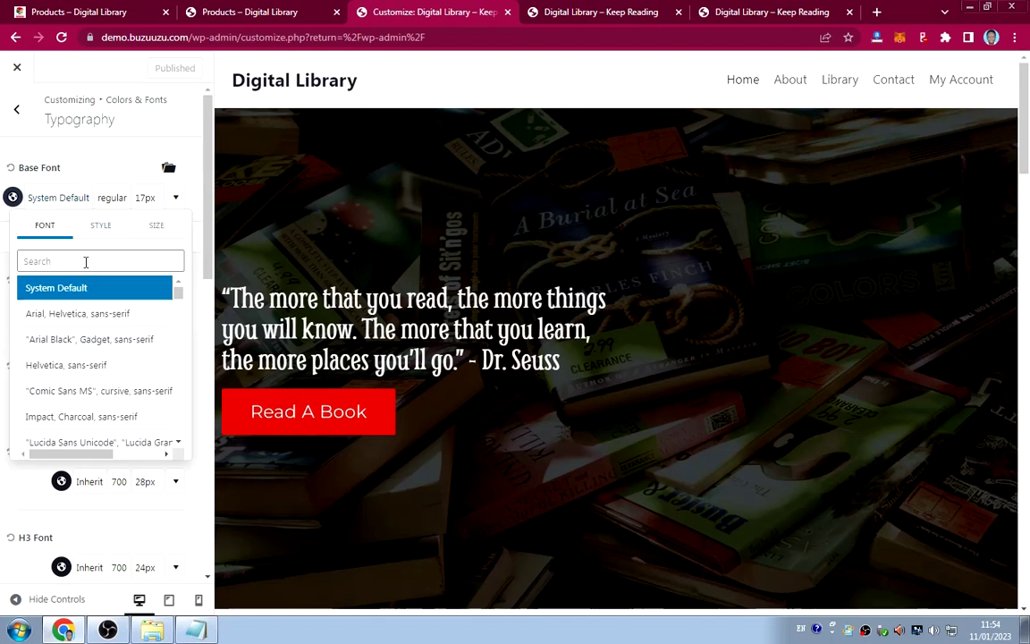
text(monts)
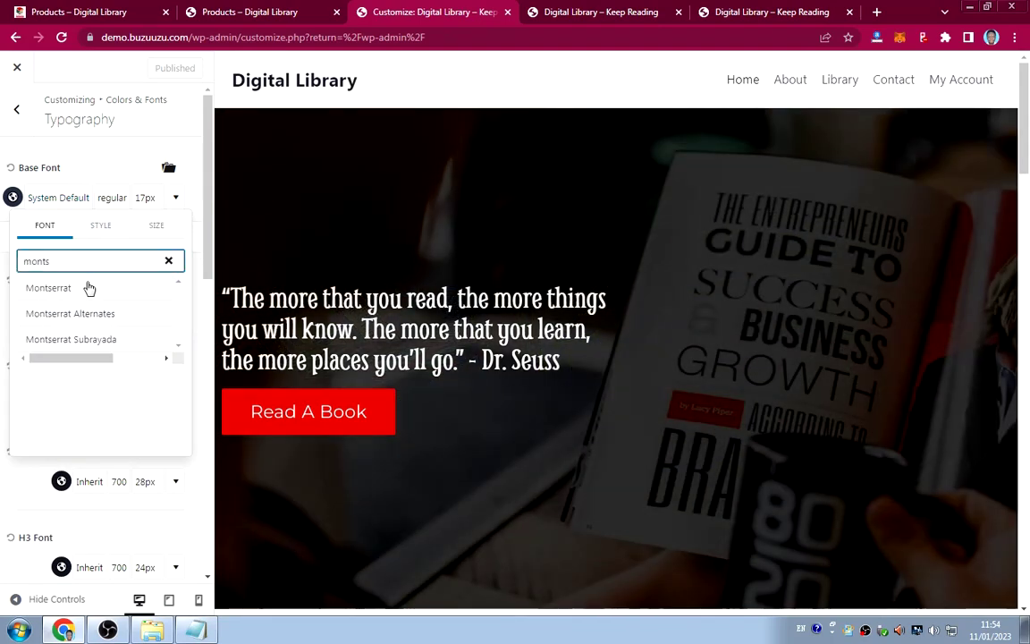
click(88, 288)
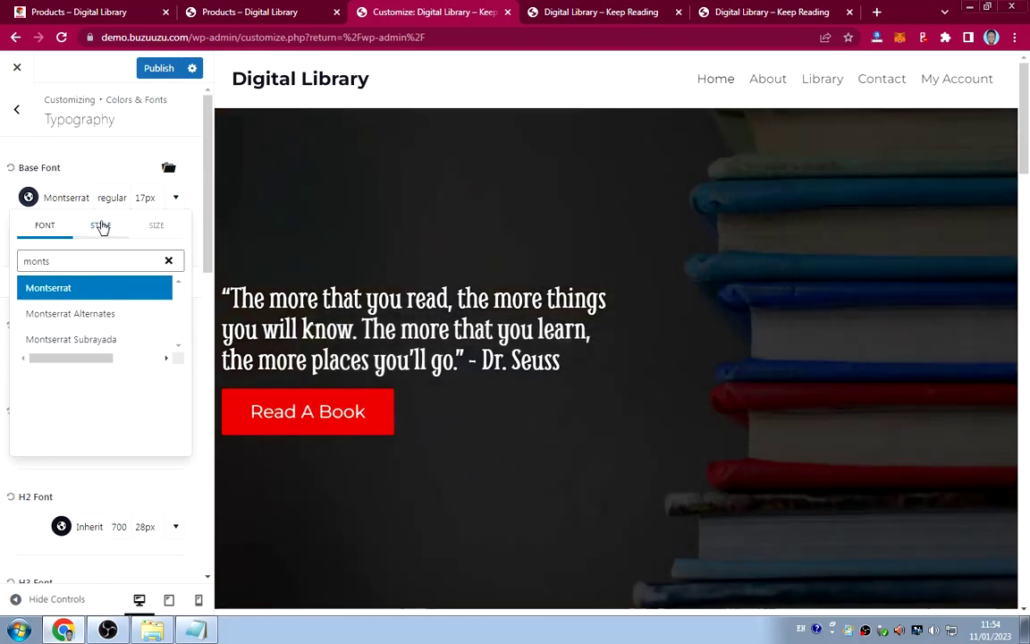
Set the base font's size to 16 px and publish the typography changes.
click(101, 226)
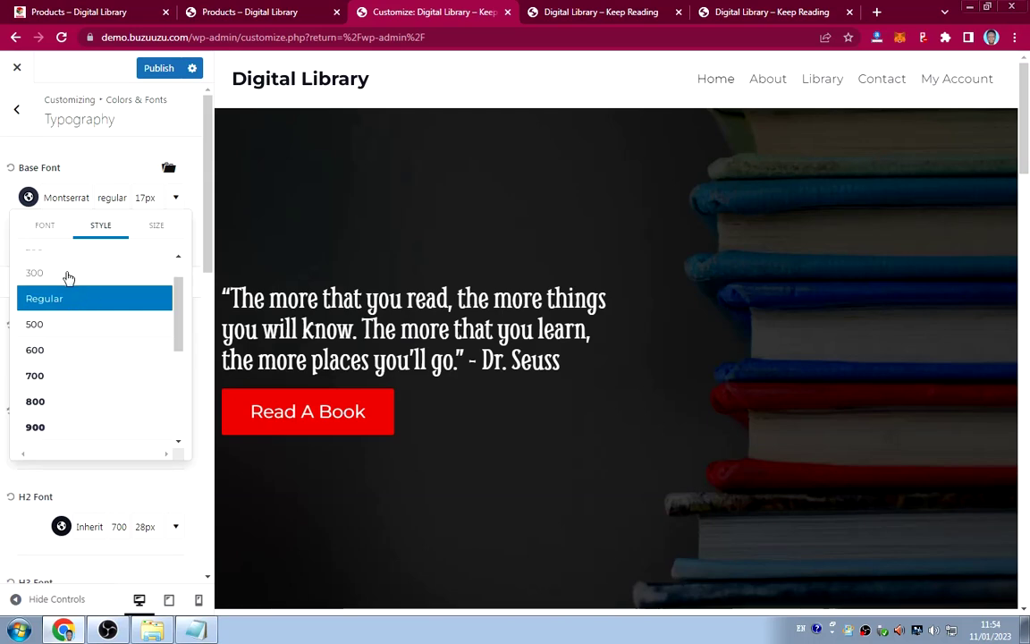
click(156, 227)
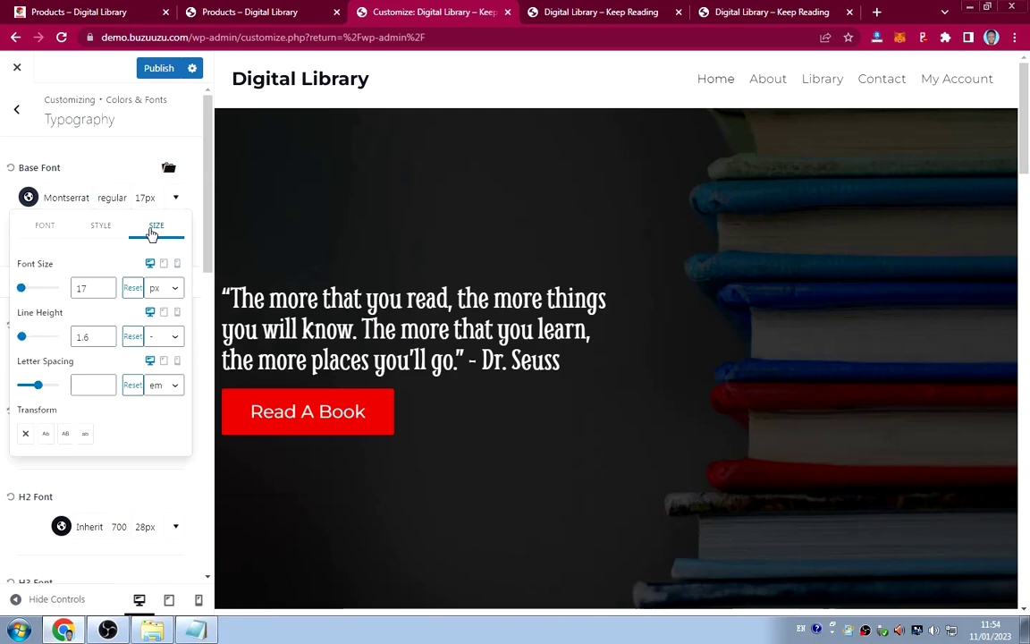
click(105, 292)
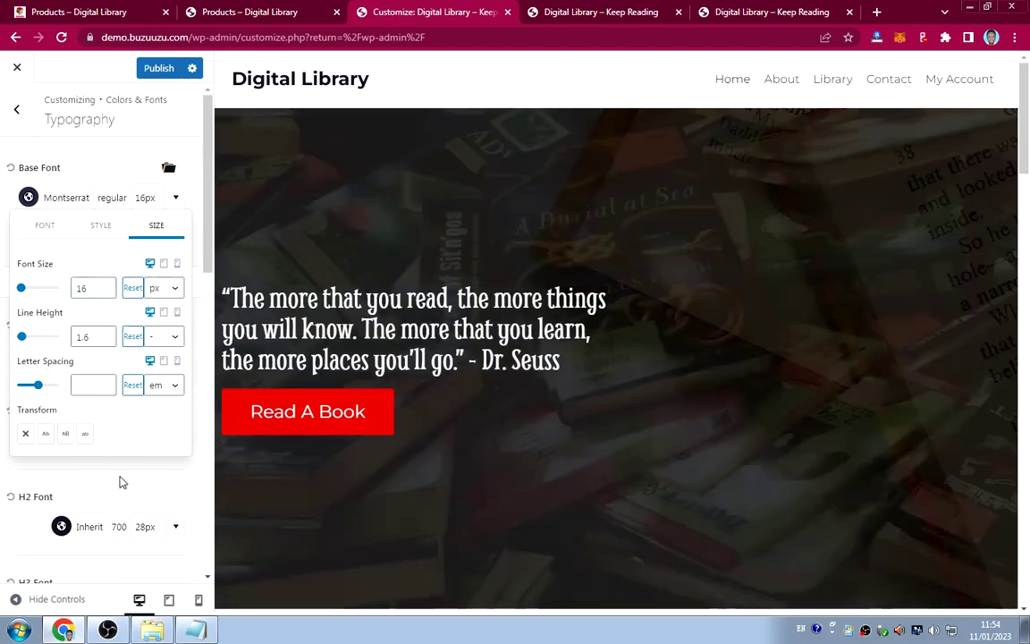
click(122, 483)
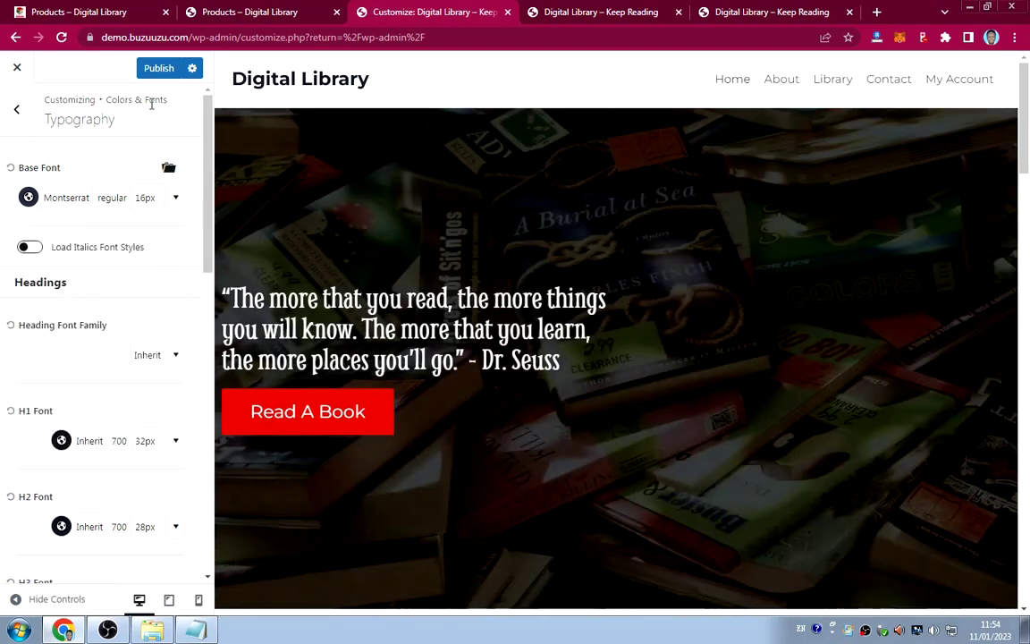
click(157, 69)
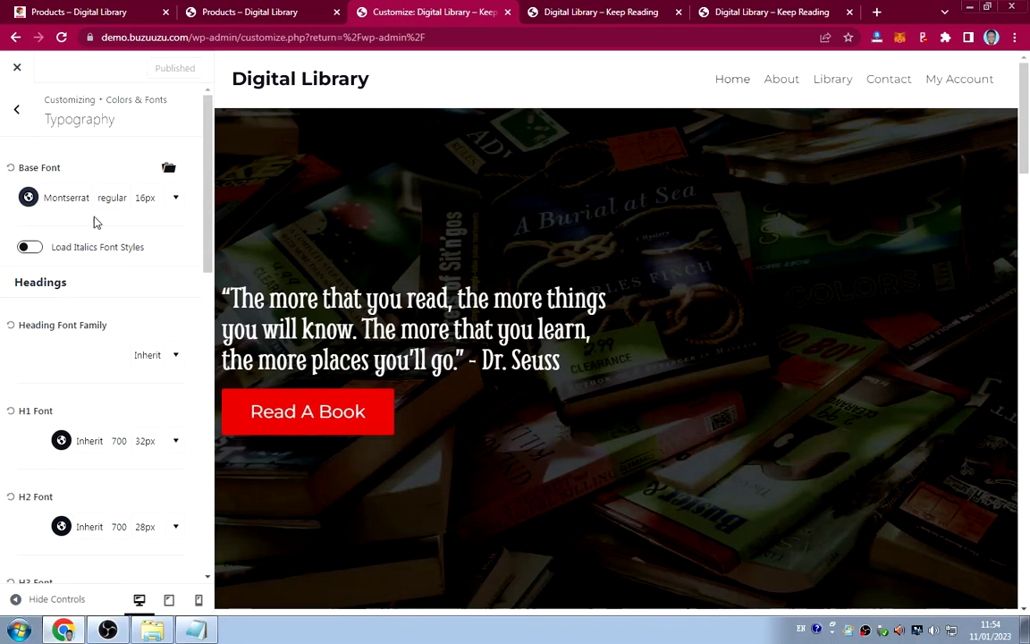
Set the header's logo layout to logo only and use LOGO-1.png from the media library as the logo, without cropping.
click(18, 110)
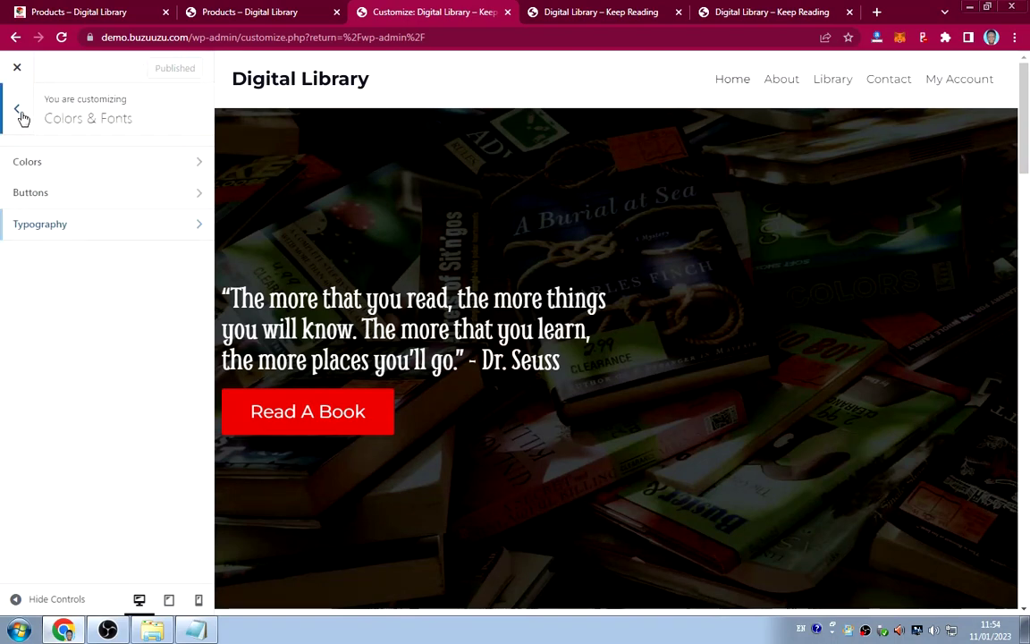
click(19, 113)
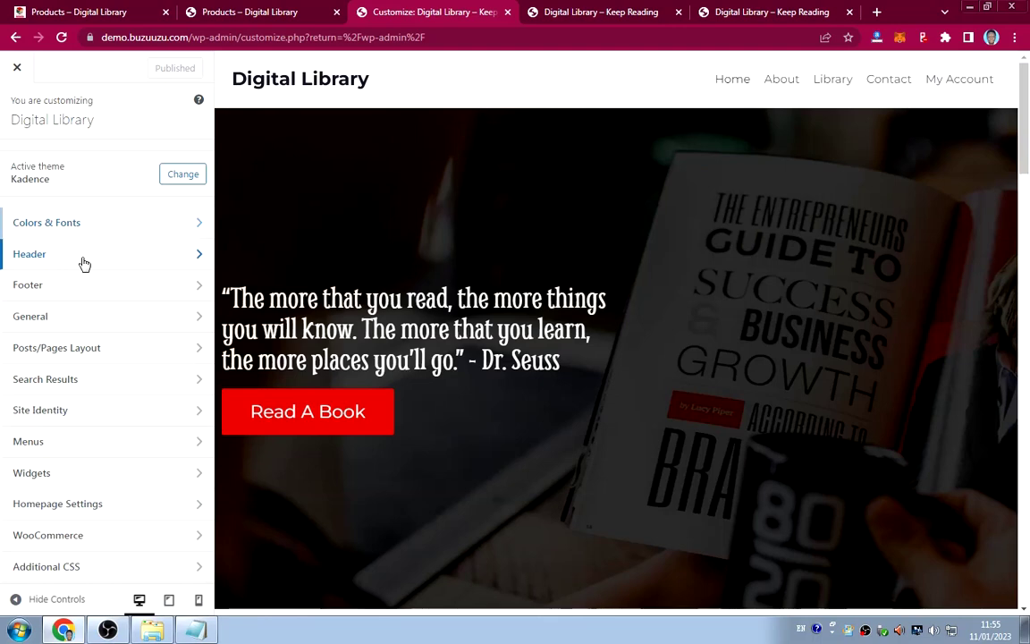
click(83, 264)
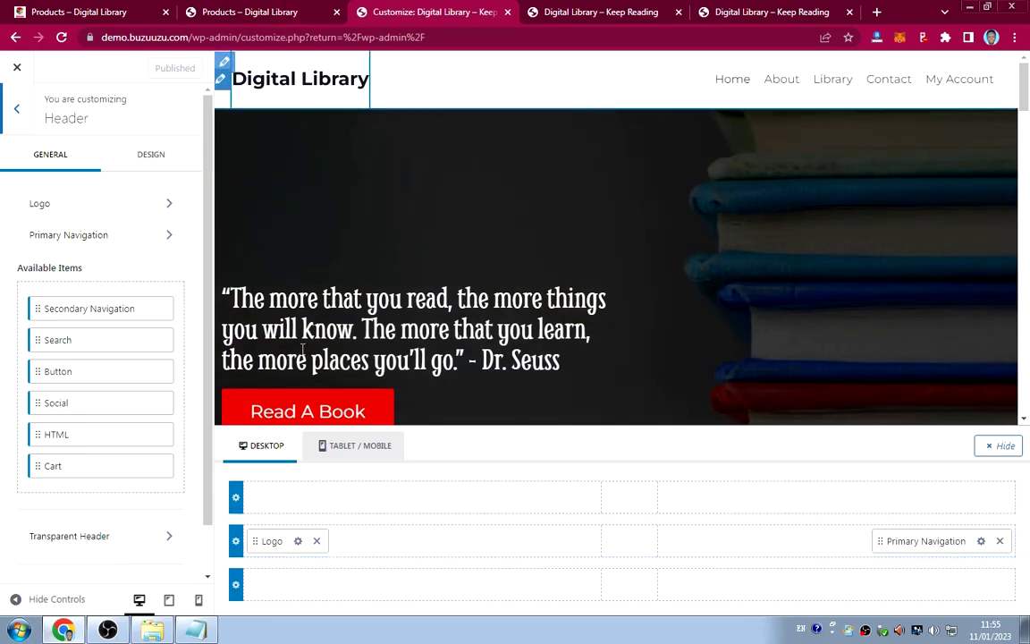
click(298, 541)
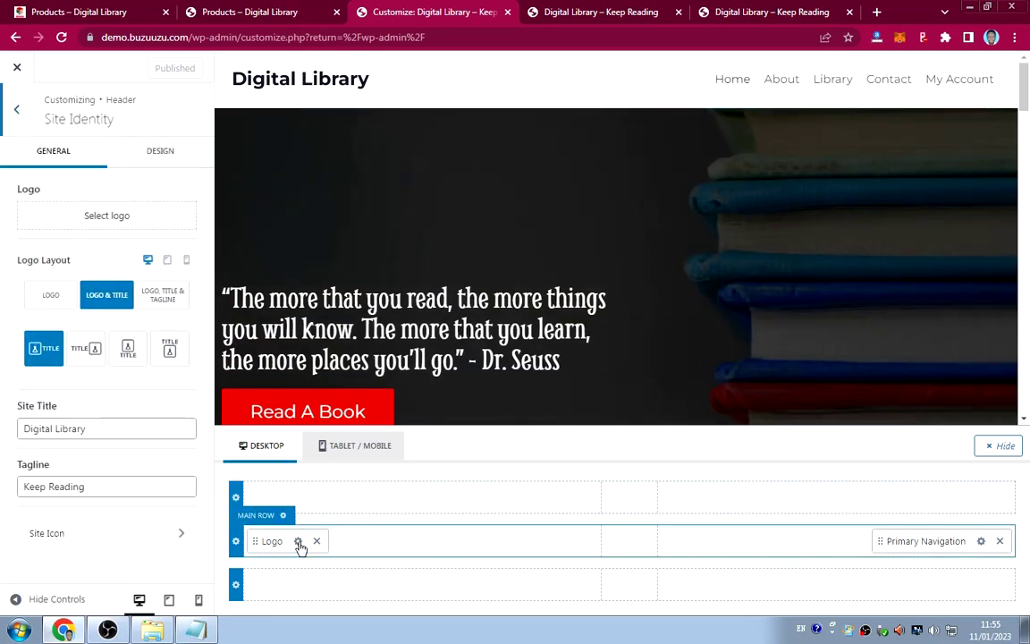
click(50, 295)
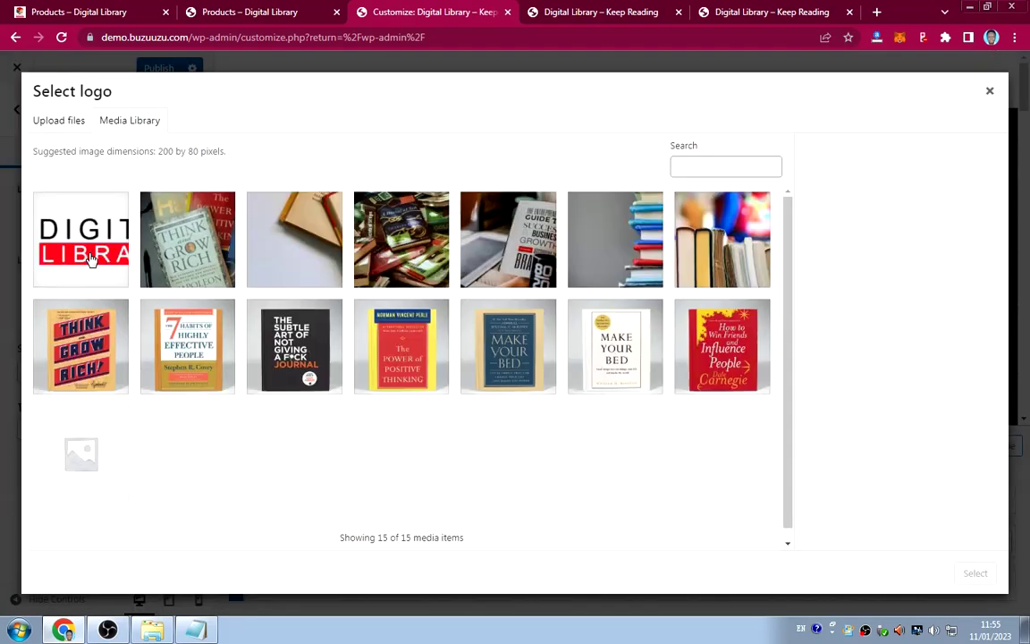
click(90, 240)
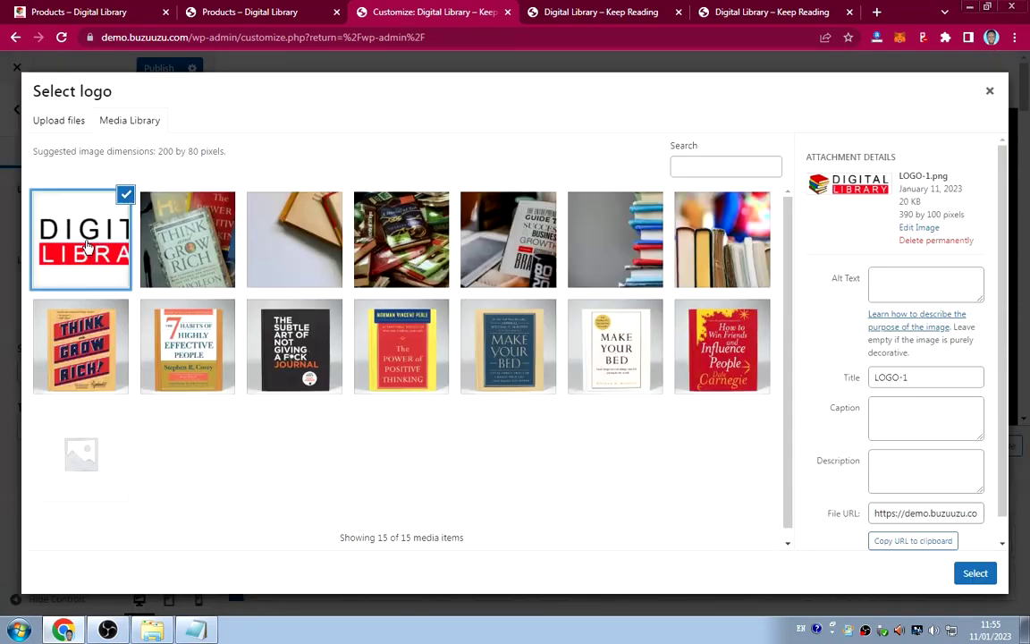
click(975, 573)
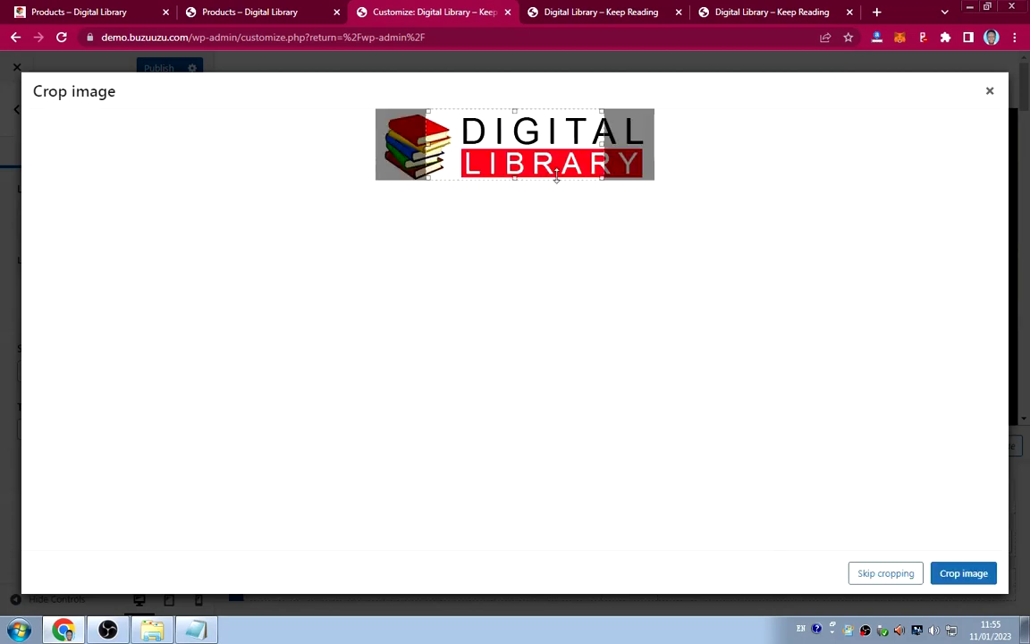
click(899, 575)
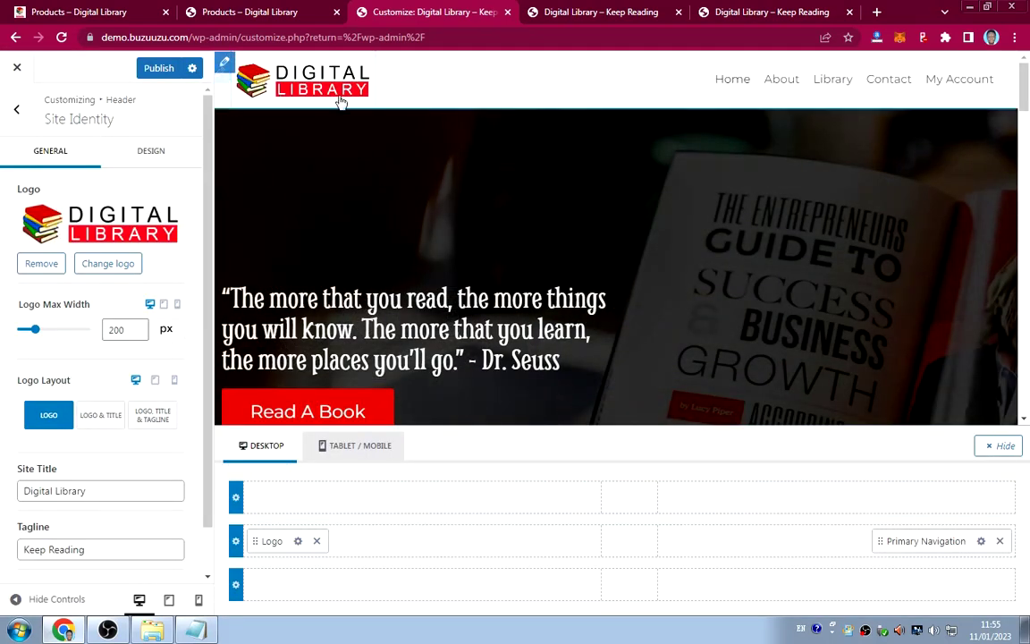
Compare the logo with the reference site and set the header's Logo Max Width to 250 px.
click(109, 12)
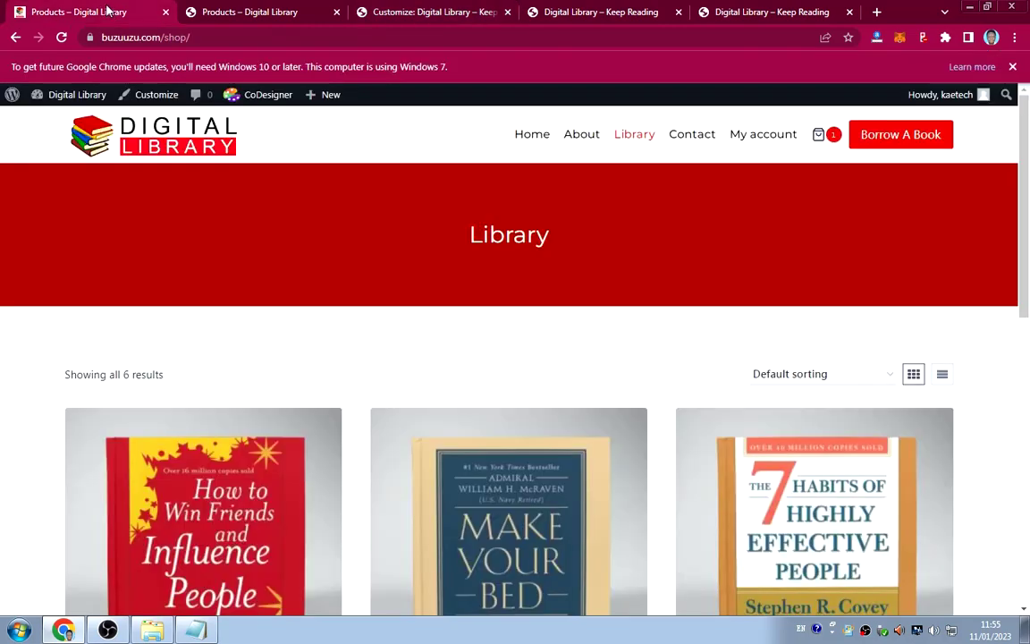
click(250, 12)
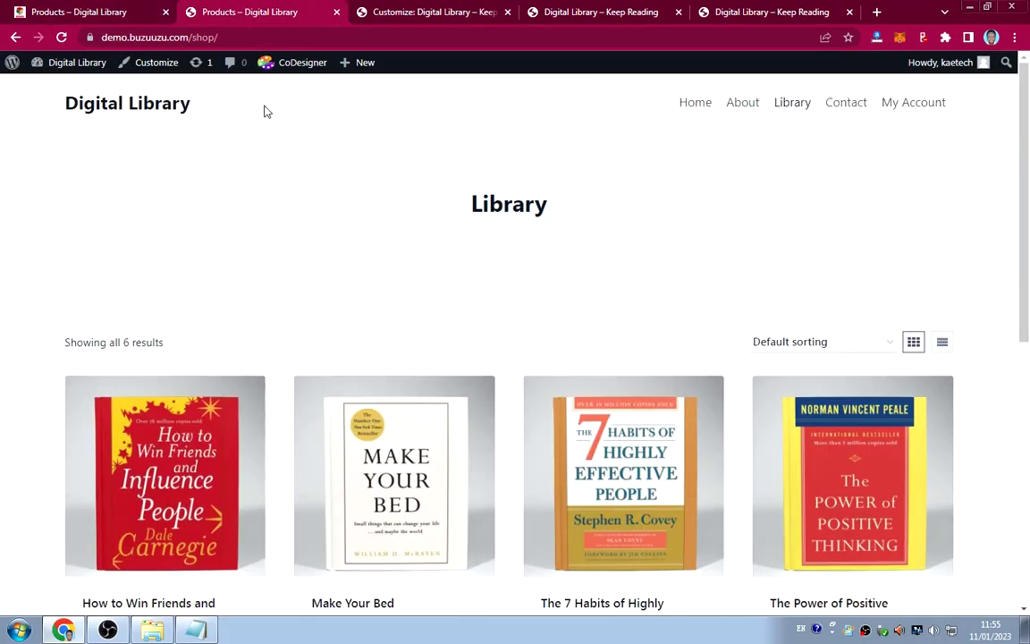
click(346, 12)
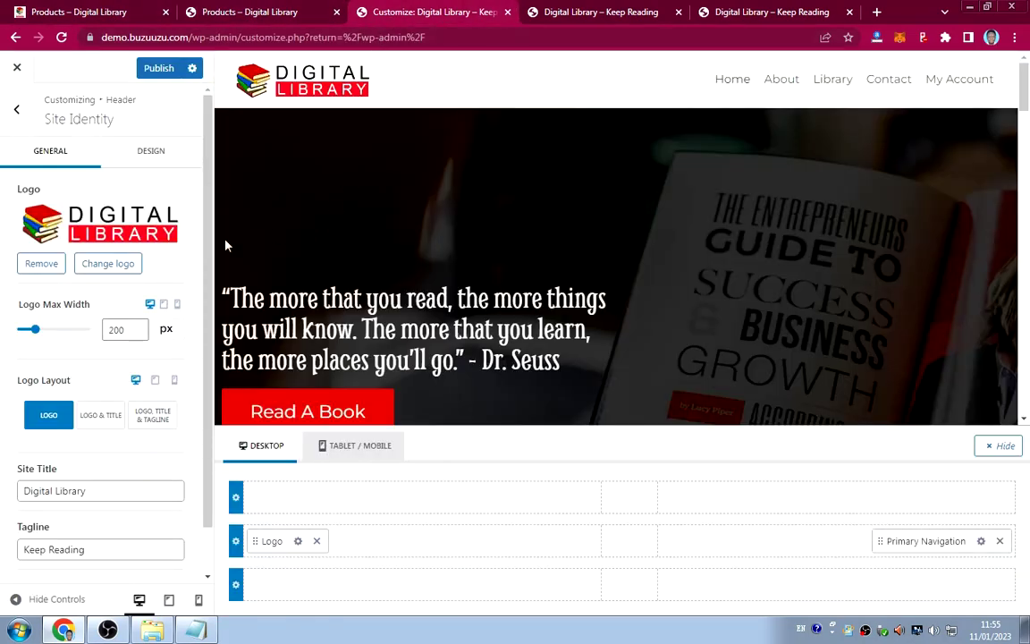
click(118, 330)
key(BackSpace)
key(BackSpace)
text(50)
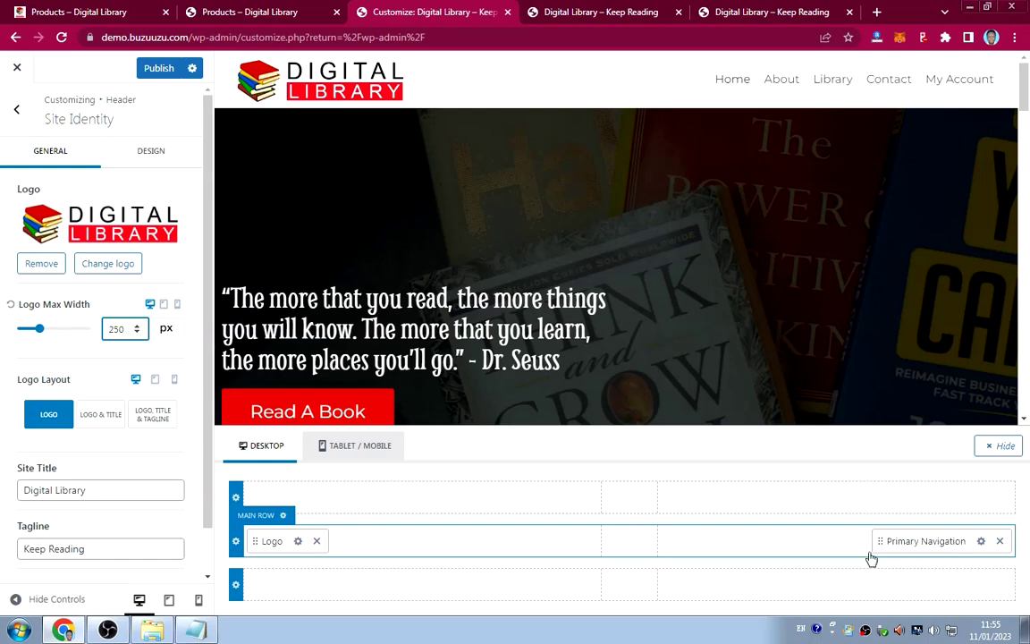
Add a button beside the primary navigation in the header's main row and check the header on the reference site.
click(838, 542)
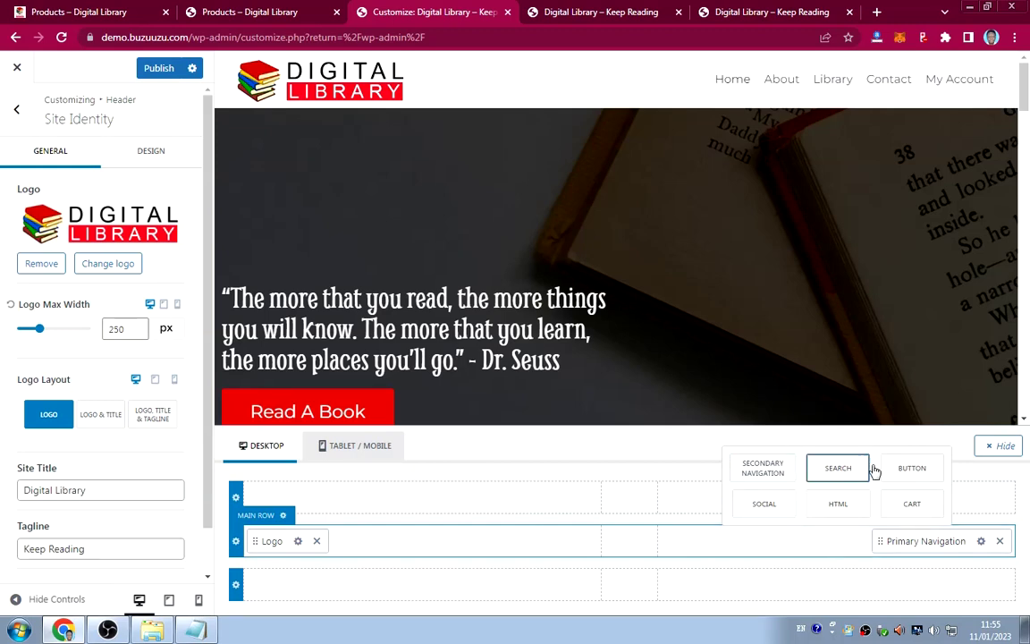
click(917, 470)
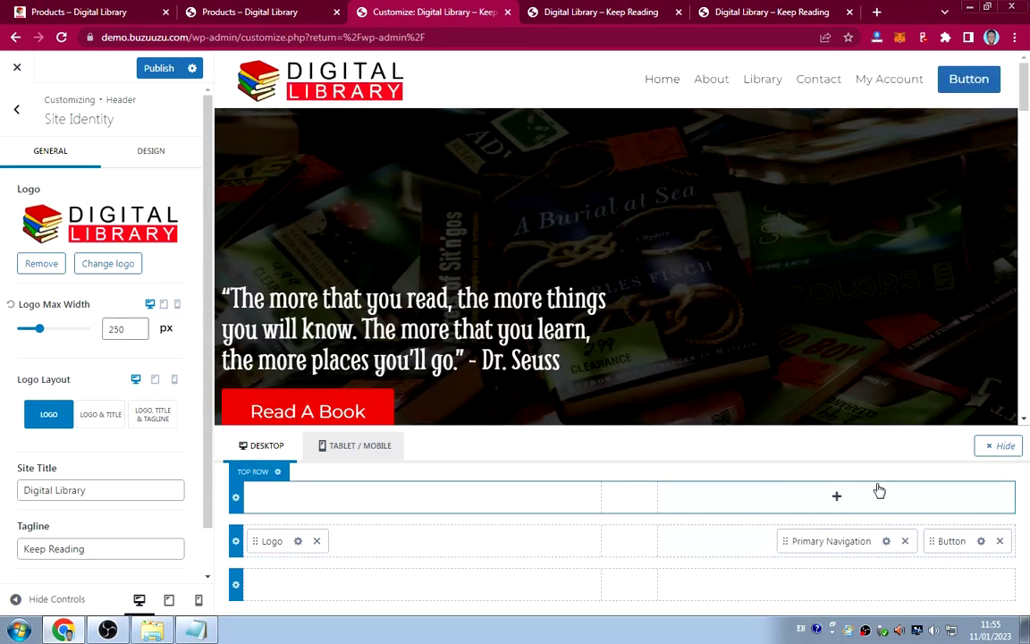
click(90, 11)
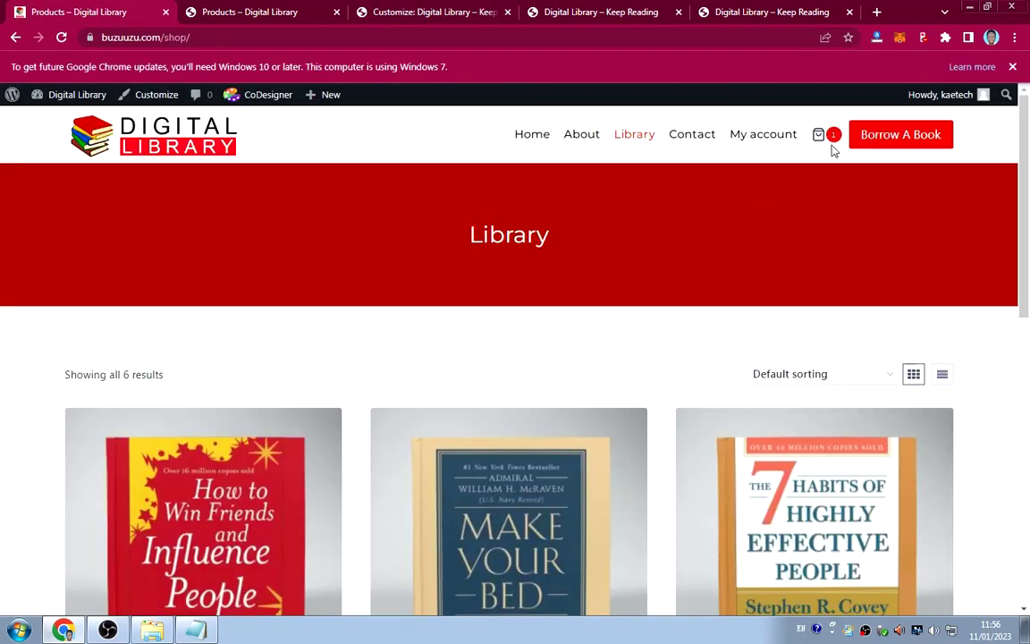